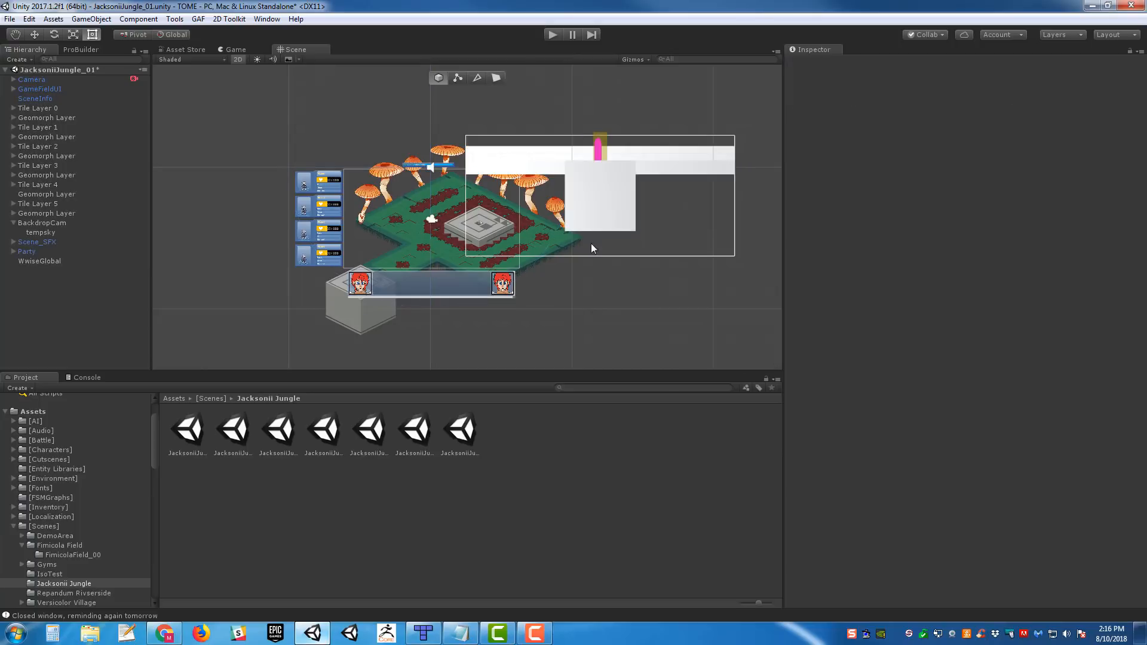
- Examine the isometric tile map and UI elements of the JacksoniiJungle_01 scene in the scene view
{"action": "scroll", "coordinate": [599, 259], "scroll_direction": "up", "scroll_amount": 5}
{"action": "middle_click_drag", "start_coordinate": [600, 260], "coordinate": [569, 235]}
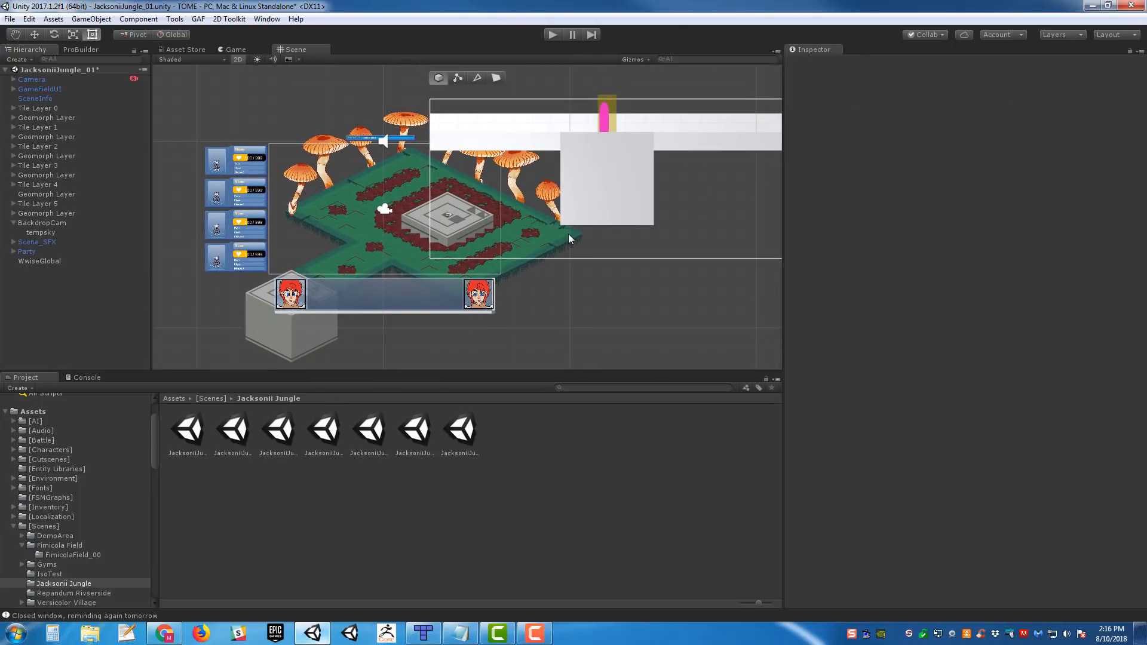
{"action": "middle_click_drag", "start_coordinate": [510, 179], "coordinate": [592, 164]}
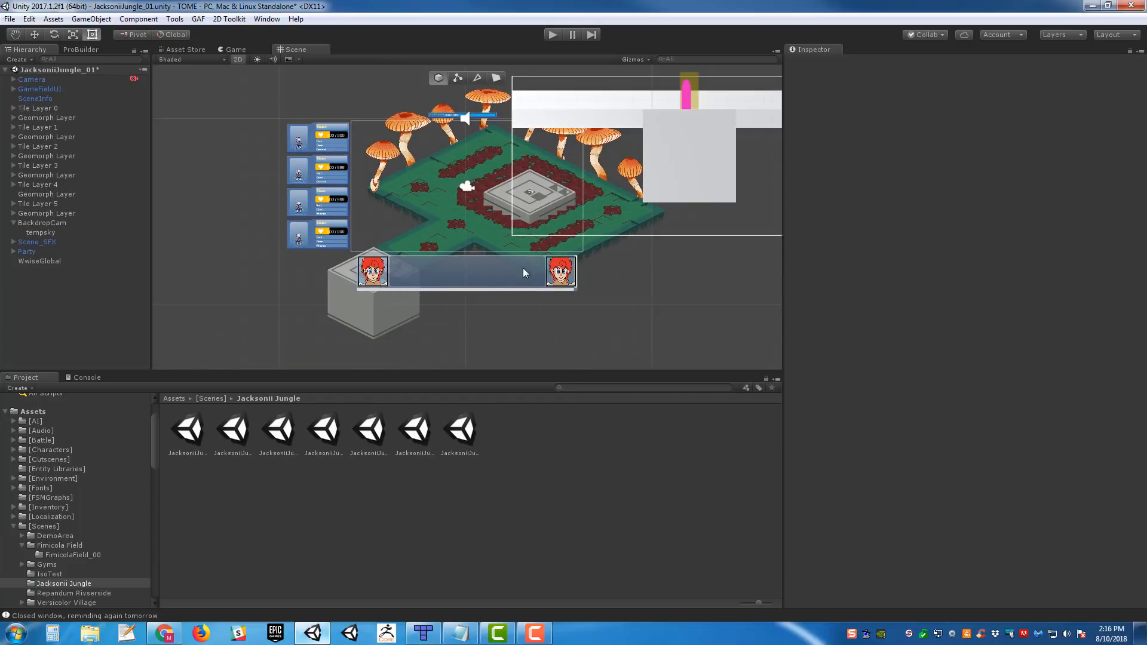
{"action": "scroll", "coordinate": [522, 267], "scroll_direction": "up", "scroll_amount": 3}
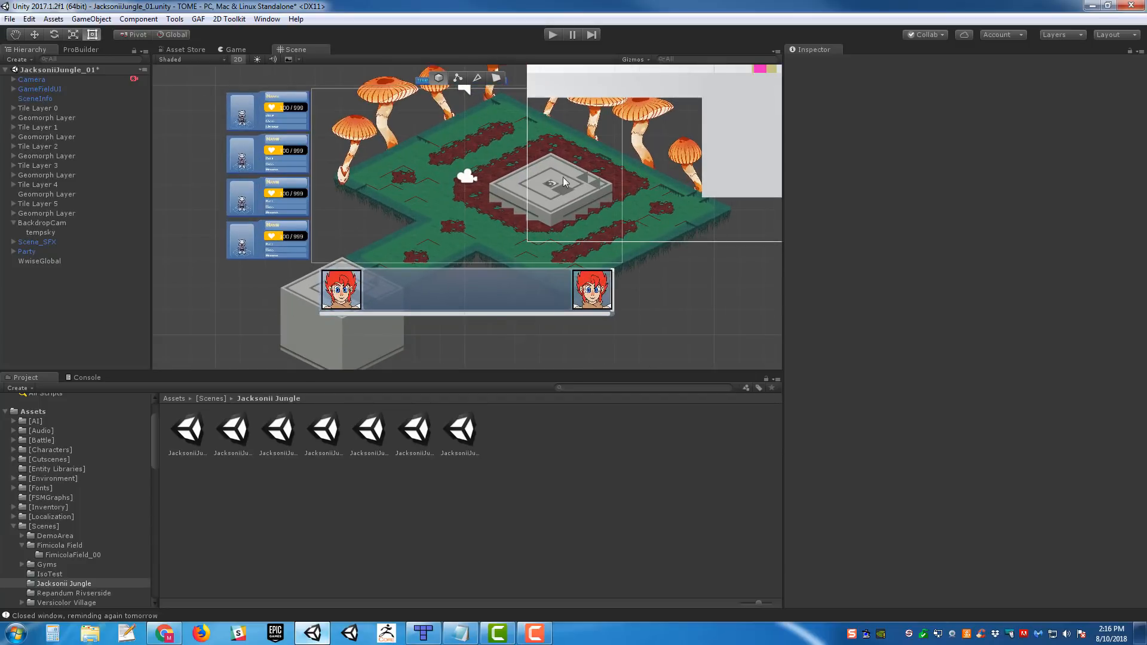
{"action": "middle_click_drag", "start_coordinate": [534, 189], "coordinate": [512, 202]}
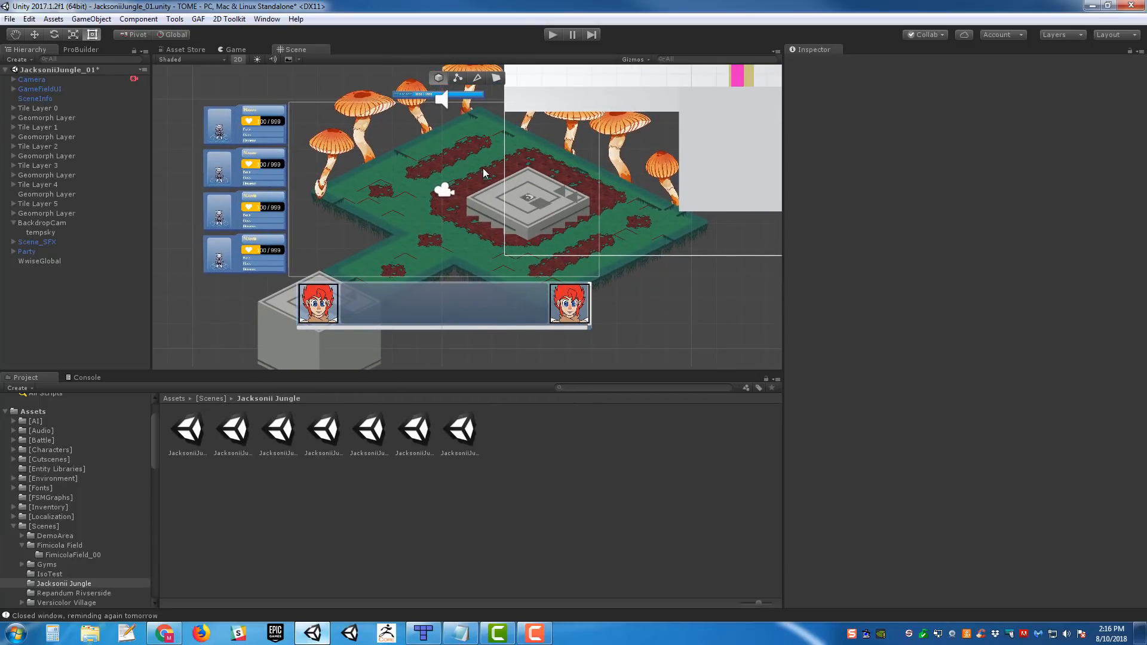
{"action": "mouse_move", "coordinate": [631, 160]}
{"action": "middle_mouse_down"}
{"action": "mouse_move", "coordinate": [597, 199]}
{"action": "mouse_move", "coordinate": [612, 162]}
{"action": "middle_mouse_up"}
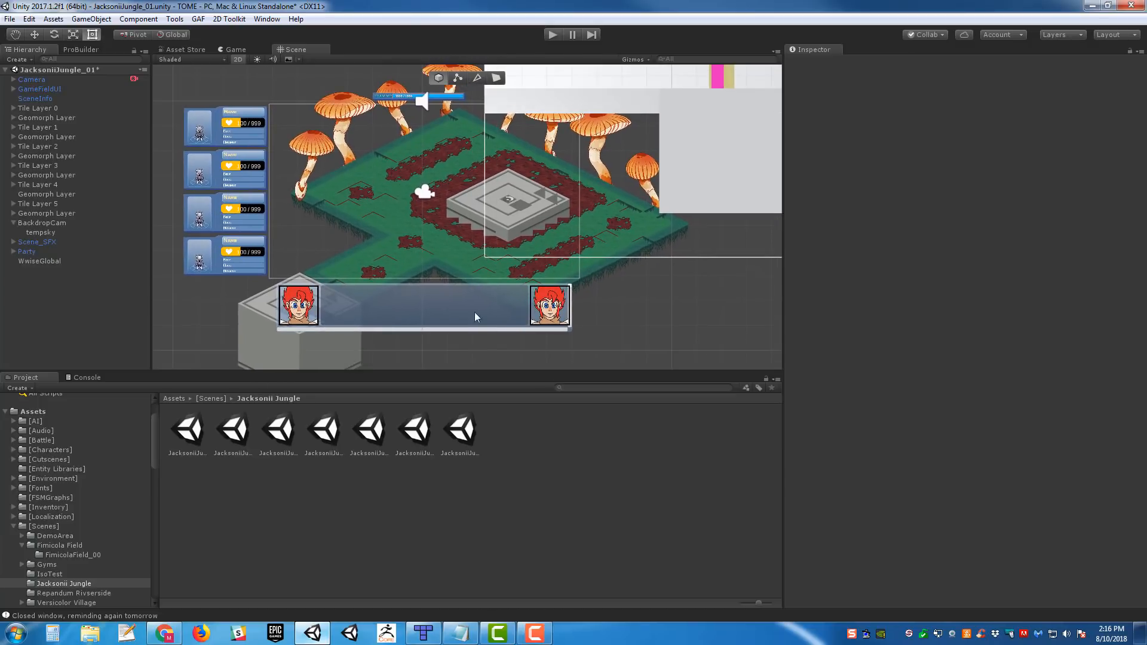
{"action": "scroll", "coordinate": [563, 205], "scroll_direction": "down", "scroll_amount": 3}
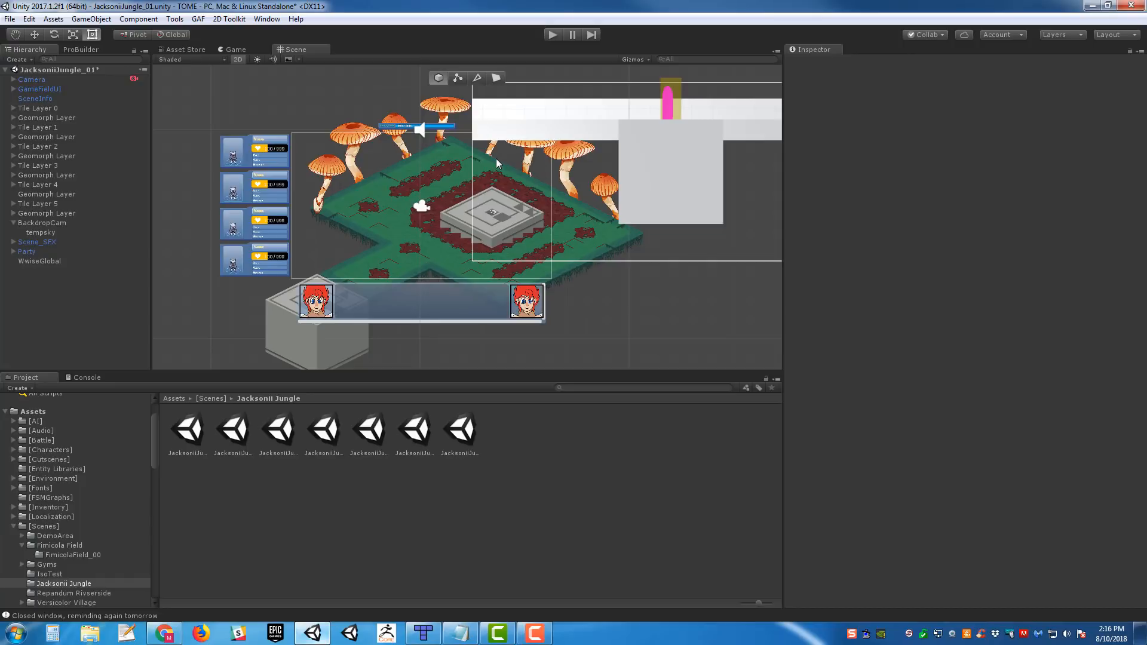
{"action": "mouse_move", "coordinate": [476, 220]}
{"action": "middle_mouse_down"}
{"action": "mouse_move", "coordinate": [497, 218]}
{"action": "mouse_move", "coordinate": [483, 227]}
{"action": "middle_mouse_up"}
{"action": "scroll", "coordinate": [500, 210], "scroll_direction": "up", "scroll_amount": 1}
{"action": "scroll", "coordinate": [502, 211], "scroll_direction": "down", "scroll_amount": 2}
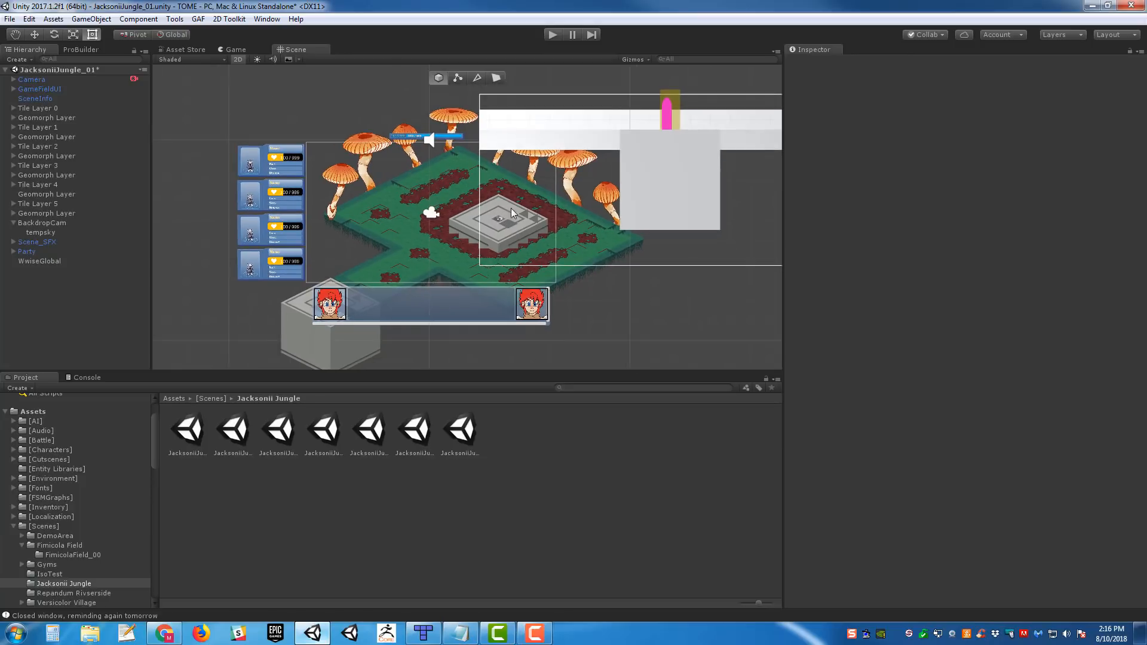
- Delete all scene objects from Tile Layer 0 through WwiseGlobal, plus GameFieldUI, keeping only Camera and SceneInfo
{"action": "left_click", "coordinate": [37, 106]}
{"action": "left_click", "coordinate": [45, 257], "text": "shift"}
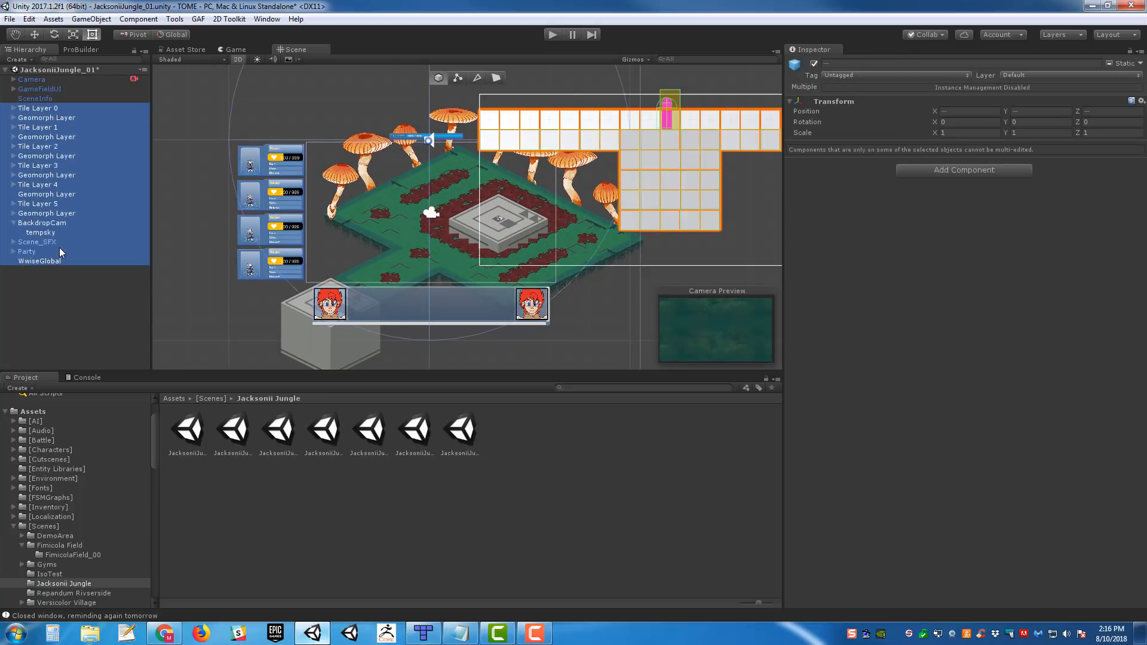
{"action": "key", "text": "Delete"}
{"action": "left_click", "coordinate": [39, 89]}
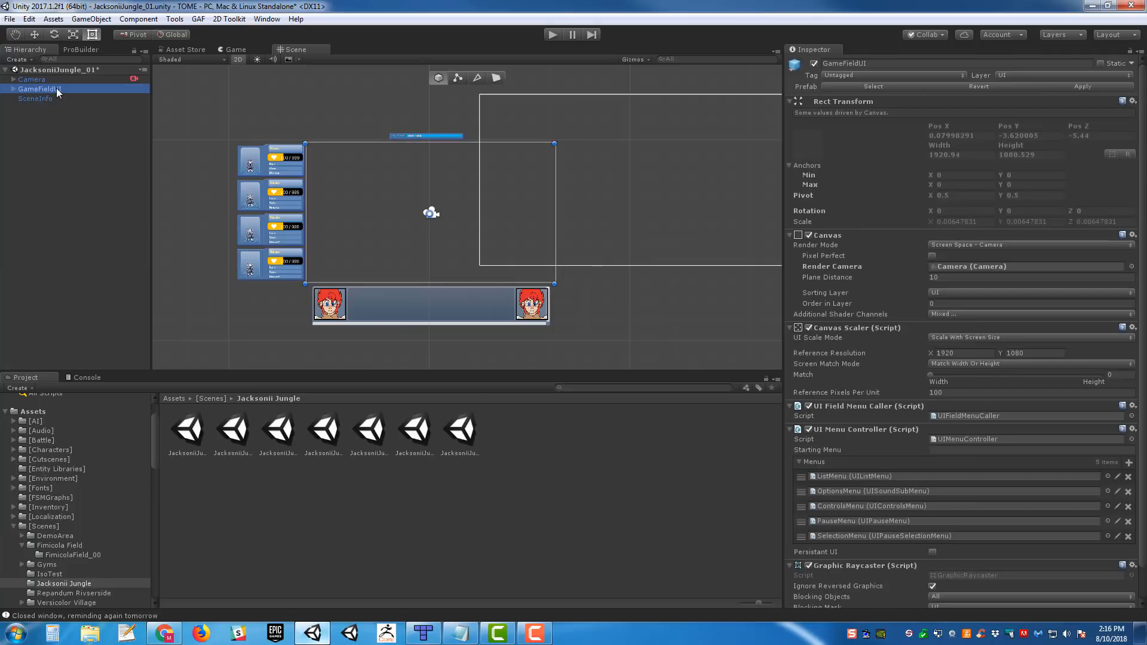
{"action": "key", "text": "Delete"}
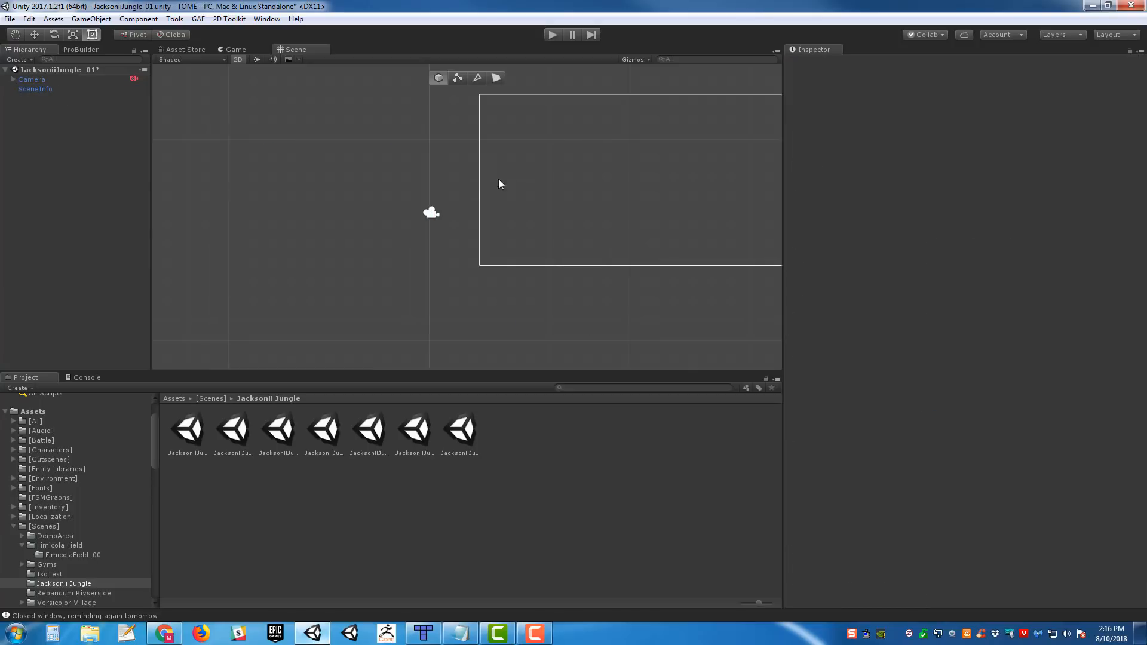
{"action": "mouse_move", "coordinate": [500, 181]}
{"action": "middle_mouse_down"}
{"action": "mouse_move", "coordinate": [564, 170]}
{"action": "mouse_move", "coordinate": [503, 200]}
{"action": "middle_mouse_up"}
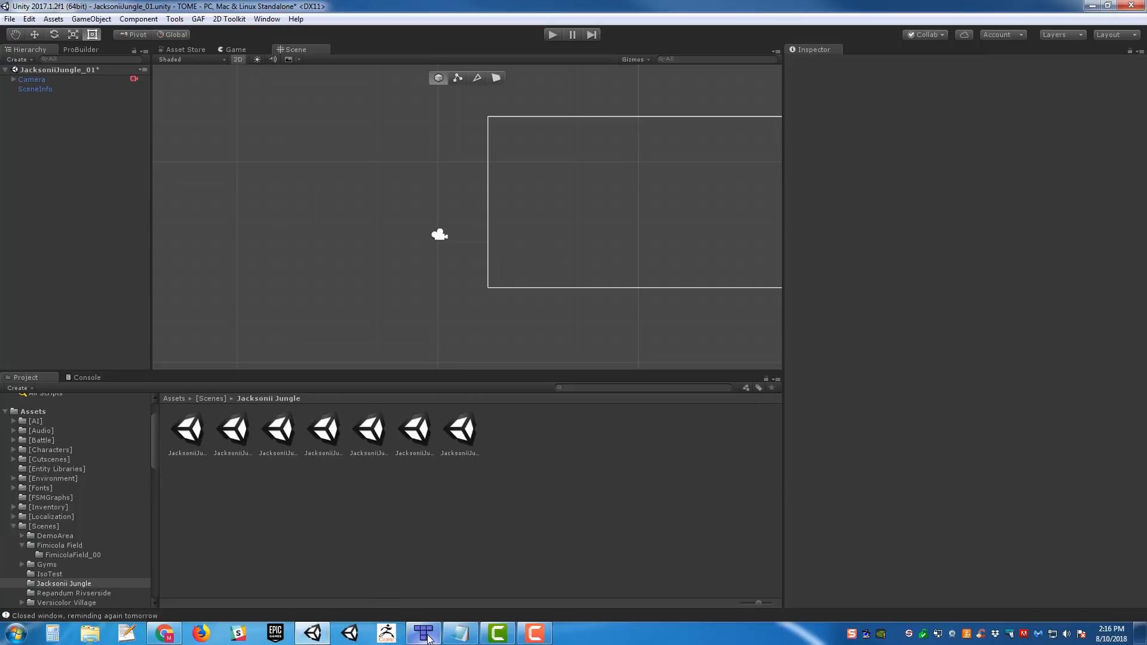
- Switch to Tiled and examine the Jacksonii Jungle ROOM1 map and its underside-1 layer
{"action": "left_click", "coordinate": [423, 633]}
{"action": "middle_click_drag", "start_coordinate": [589, 264], "coordinate": [582, 314]}
{"action": "scroll", "coordinate": [602, 275], "scroll_direction": "down", "scroll_amount": 1, "text": "ctrl"}
{"action": "scroll", "coordinate": [602, 274], "scroll_direction": "up", "scroll_amount": 1, "text": "ctrl"}
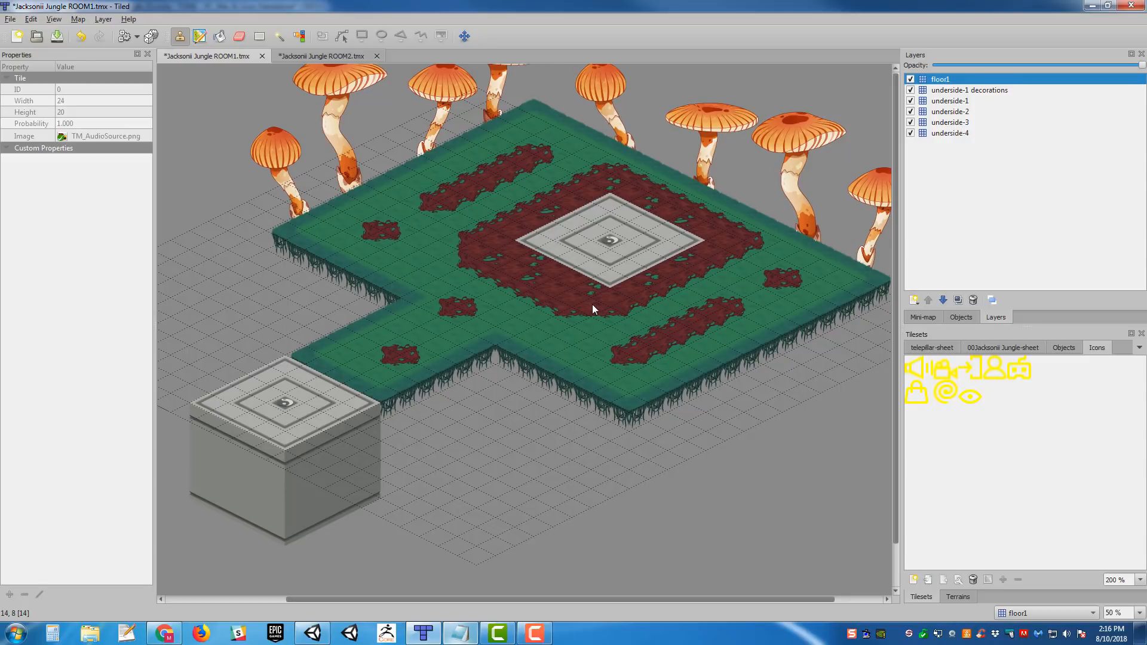
{"action": "middle_click_drag", "start_coordinate": [605, 220], "coordinate": [615, 260]}
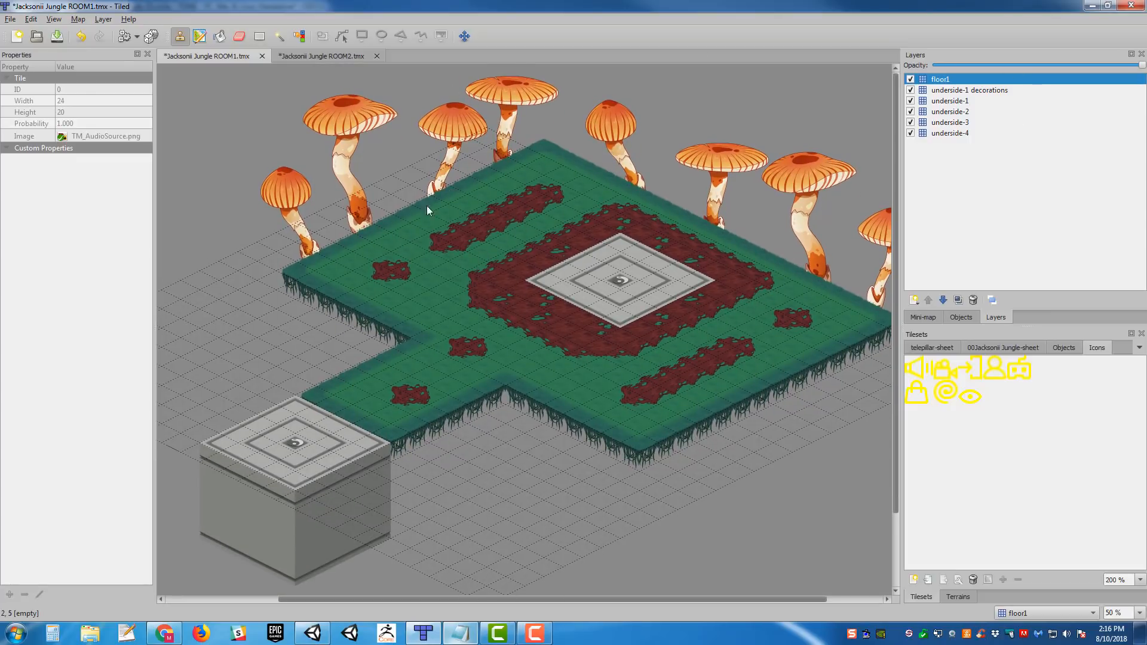
{"action": "middle_click_drag", "start_coordinate": [659, 193], "coordinate": [633, 177]}
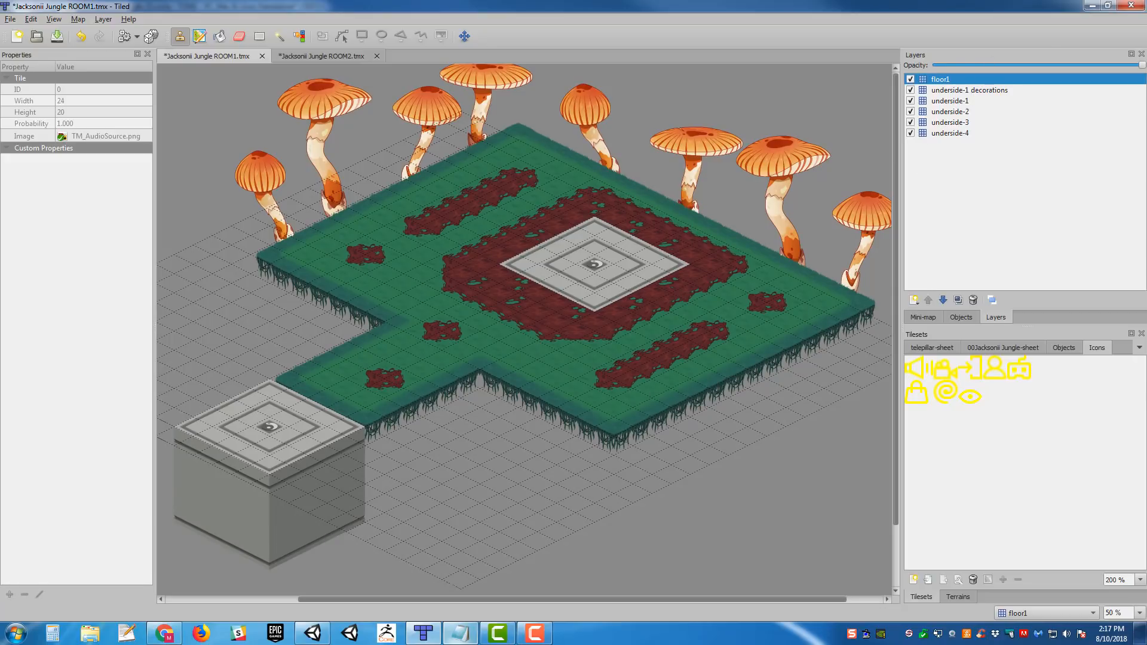
{"action": "left_click", "coordinate": [965, 101]}
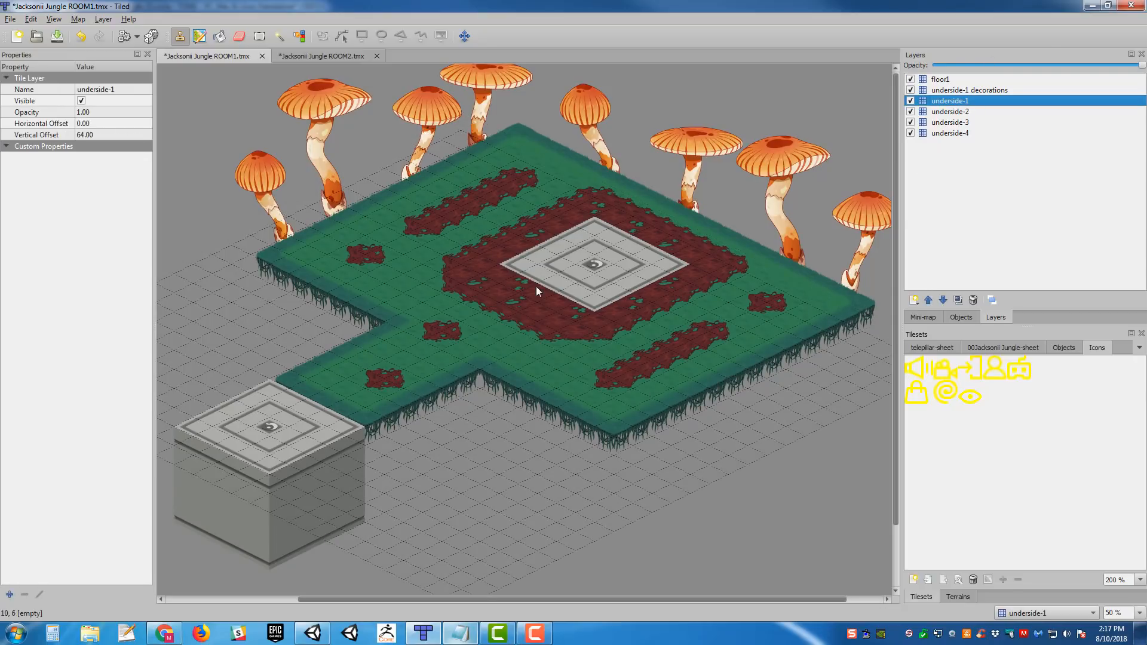
{"action": "middle_click_drag", "start_coordinate": [422, 200], "coordinate": [490, 172]}
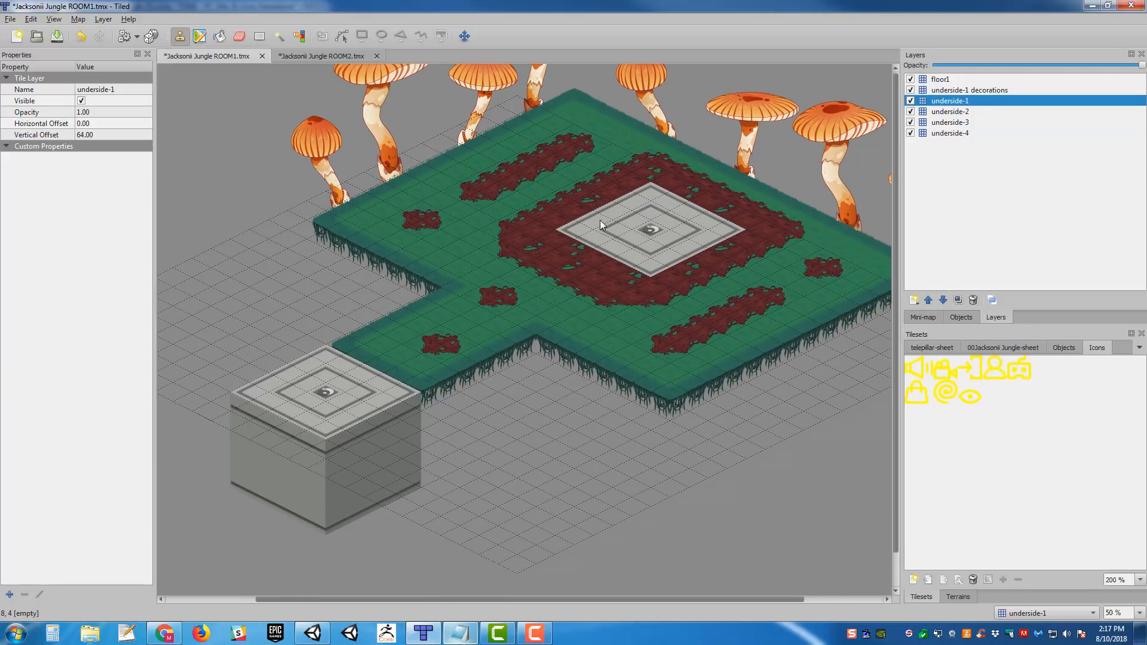
{"action": "middle_click_drag", "start_coordinate": [583, 225], "coordinate": [563, 252]}
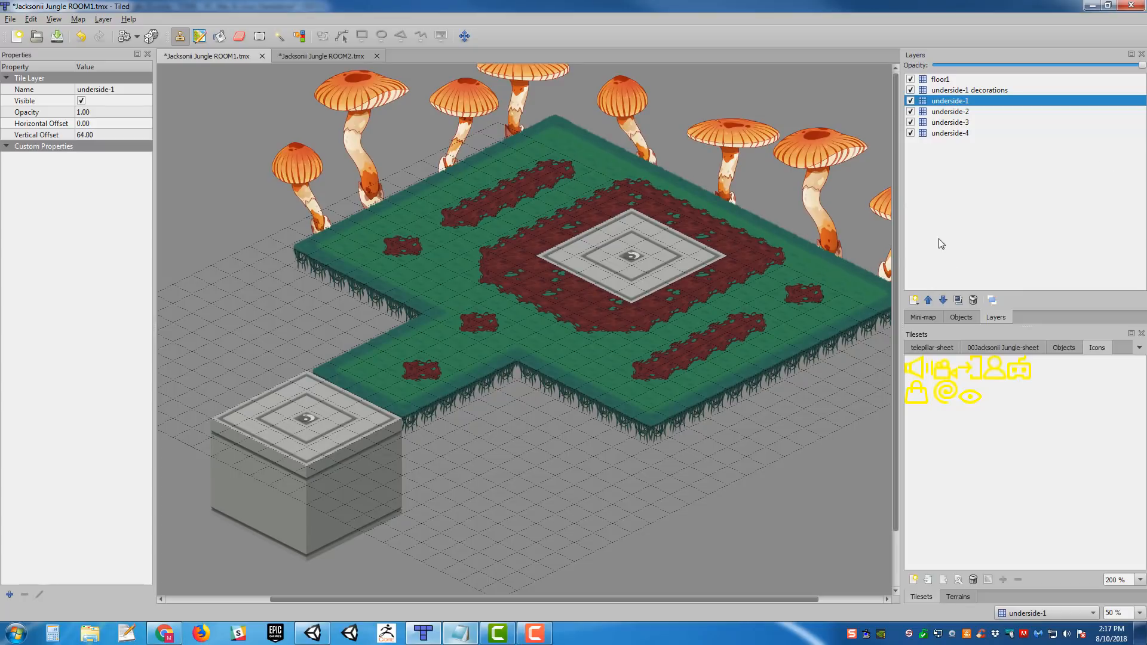
{"action": "mouse_move", "coordinate": [747, 231]}
{"action": "middle_mouse_down"}
{"action": "mouse_move", "coordinate": [771, 236]}
{"action": "mouse_move", "coordinate": [741, 233]}
{"action": "middle_mouse_up"}
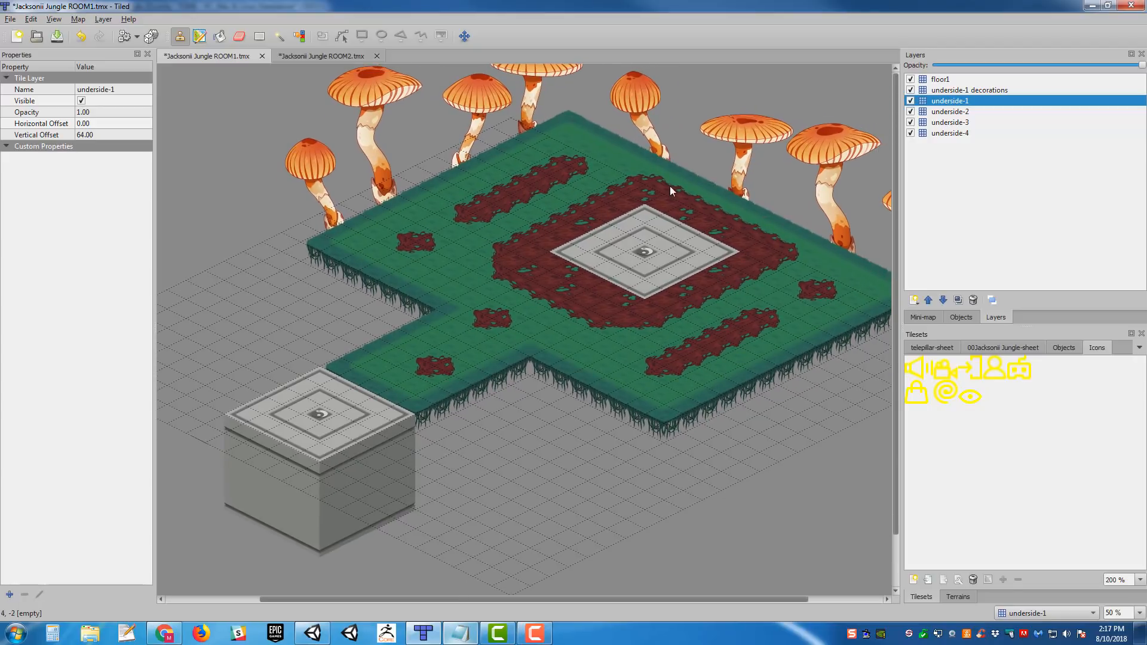
{"action": "middle_click_drag", "start_coordinate": [671, 188], "coordinate": [664, 185]}
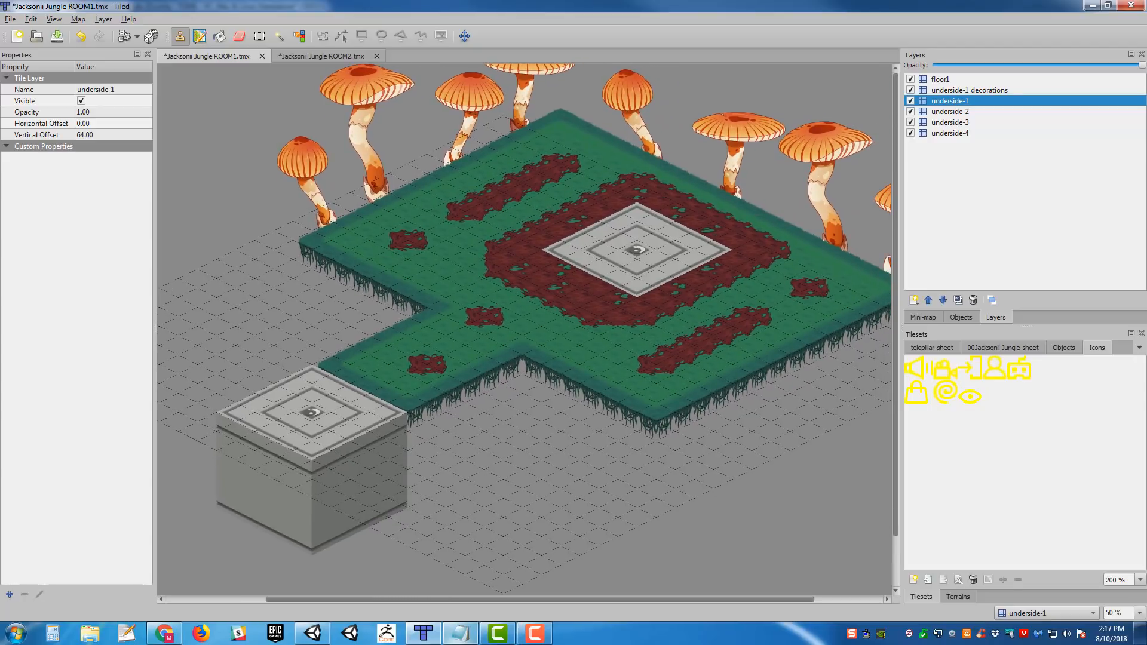
- Switch to the browser to view the Tiled website at mapeditor.org, and return to the ROOM1 map in Tiled
{"action": "left_click_drag", "start_coordinate": [1146, 90], "coordinate": [401, 14]}
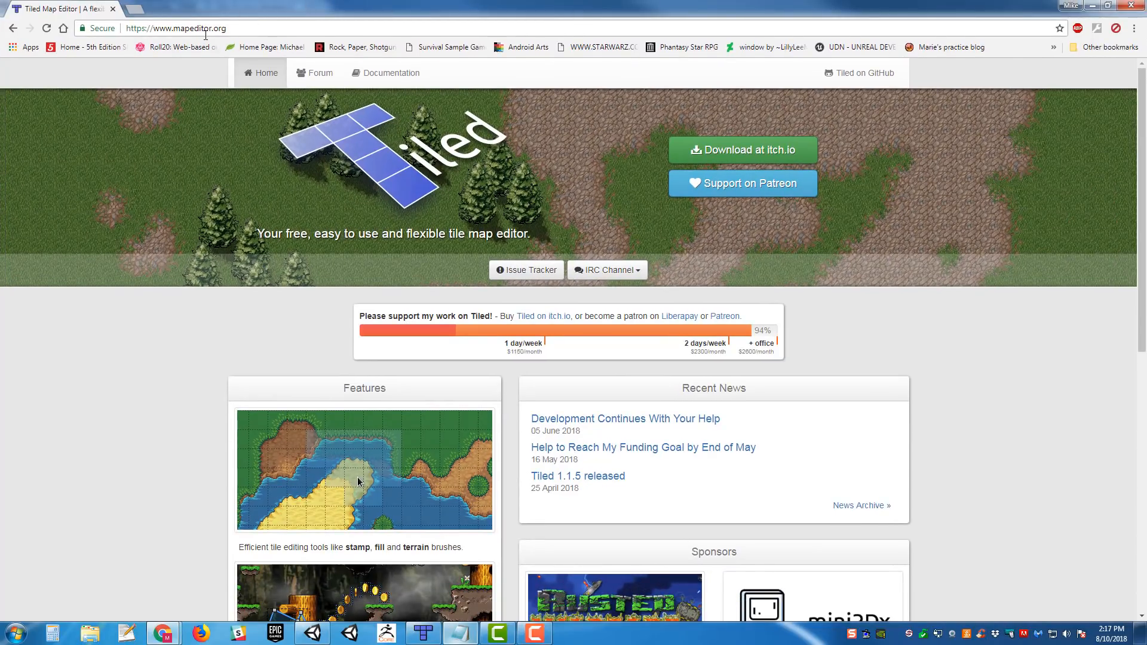
{"action": "left_click", "coordinate": [177, 30]}
{"action": "left_click", "coordinate": [171, 307]}
{"action": "left_click_drag", "start_coordinate": [297, 14], "coordinate": [1146, 114]}
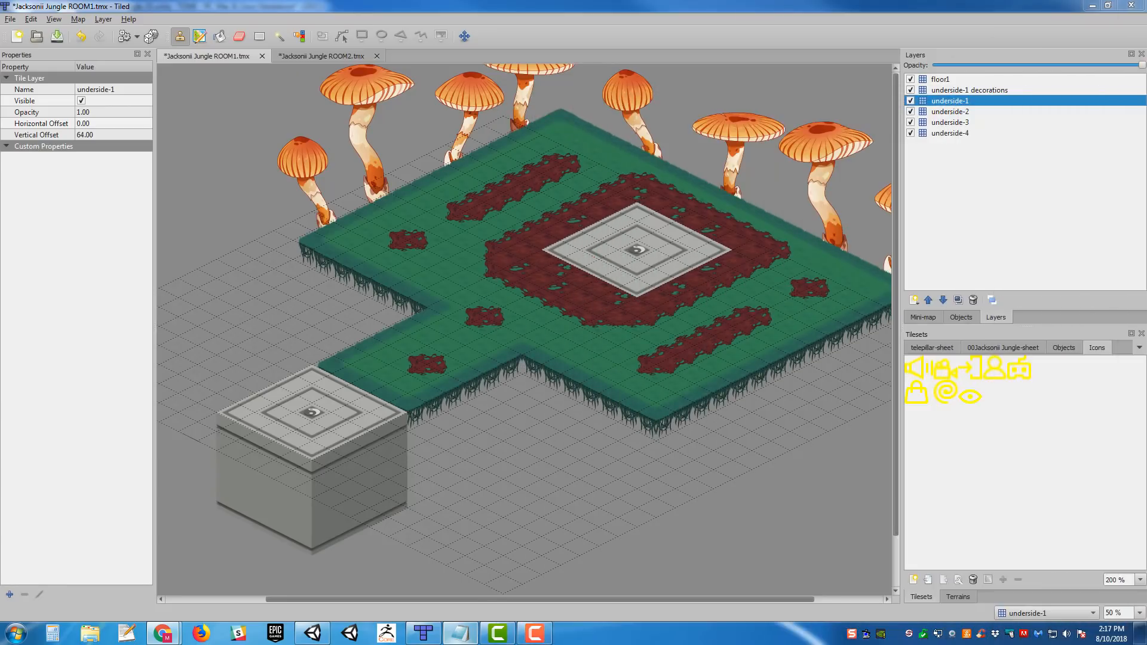
- Browse the 00Jacksonii Jungle-sheet tileset and select the stone cube tile with green glyphs
{"action": "middle_click_drag", "start_coordinate": [563, 194], "coordinate": [543, 222]}
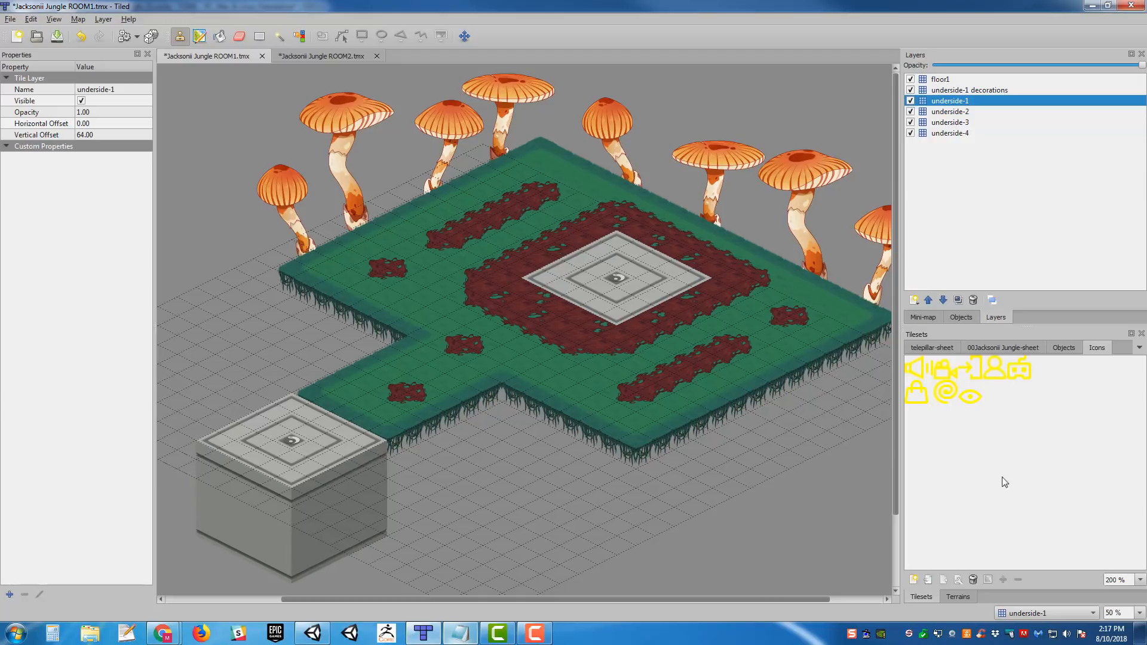
{"action": "left_click", "coordinate": [988, 349]}
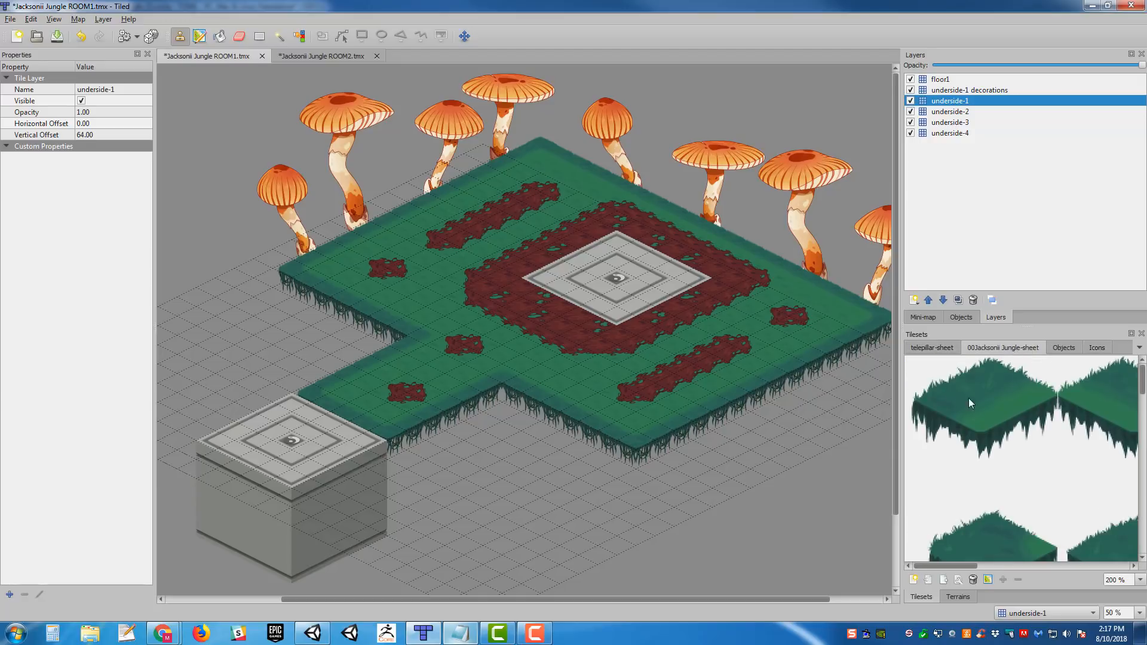
{"action": "left_click", "coordinate": [969, 398]}
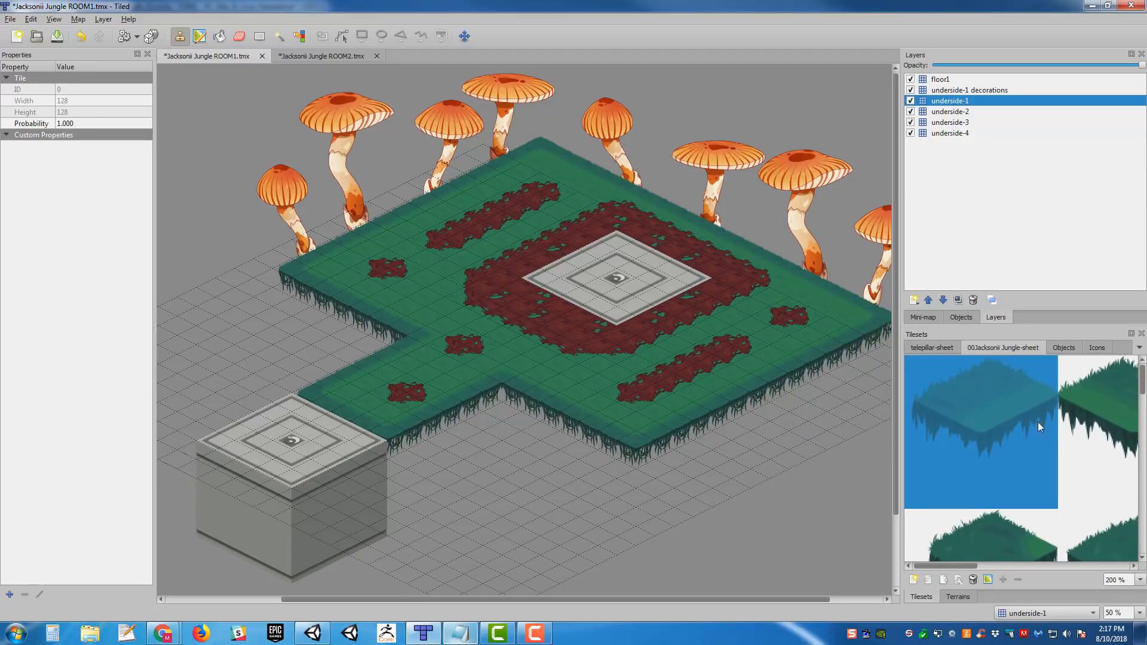
{"action": "scroll", "coordinate": [1058, 418], "scroll_direction": "down", "scroll_amount": 1, "text": "ctrl"}
{"action": "scroll", "coordinate": [1056, 414], "scroll_direction": "down", "scroll_amount": 2, "text": "ctrl"}
{"action": "left_click", "coordinate": [1010, 436]}
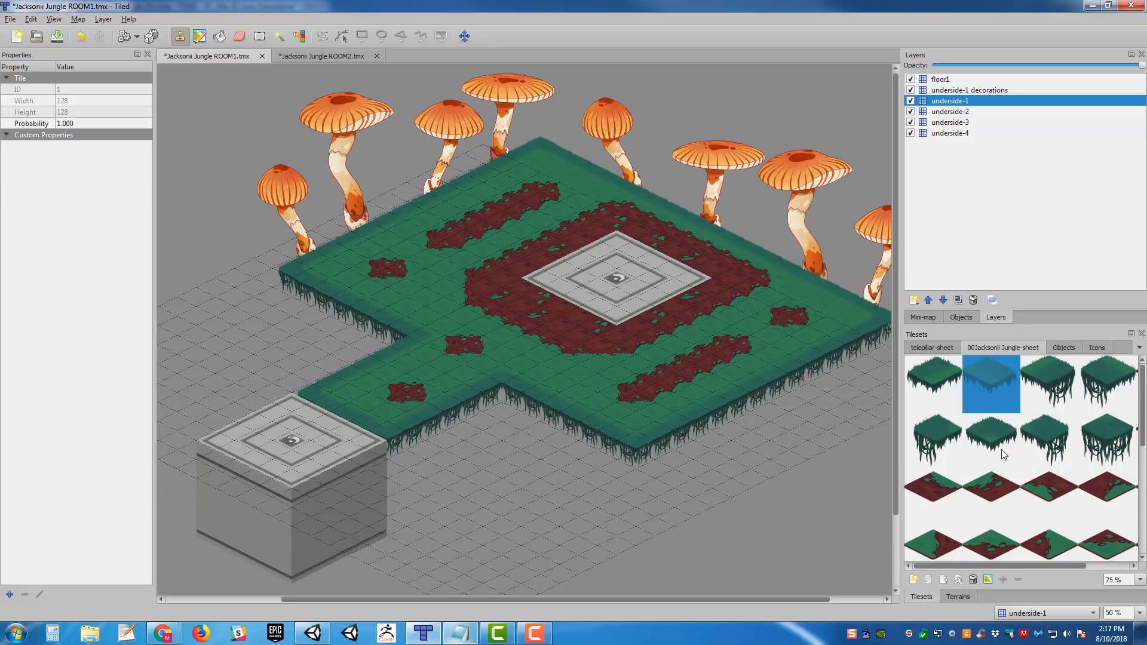
{"action": "scroll", "coordinate": [998, 445], "scroll_direction": "down", "scroll_amount": 2}
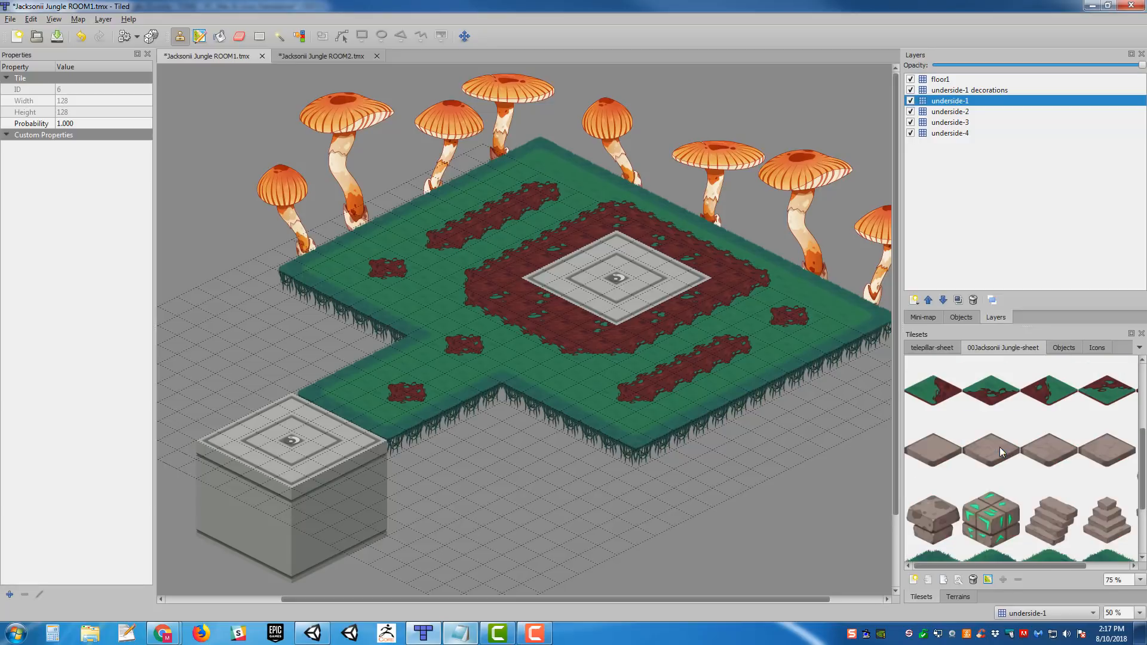
{"action": "scroll", "coordinate": [999, 447], "scroll_direction": "up", "scroll_amount": 2}
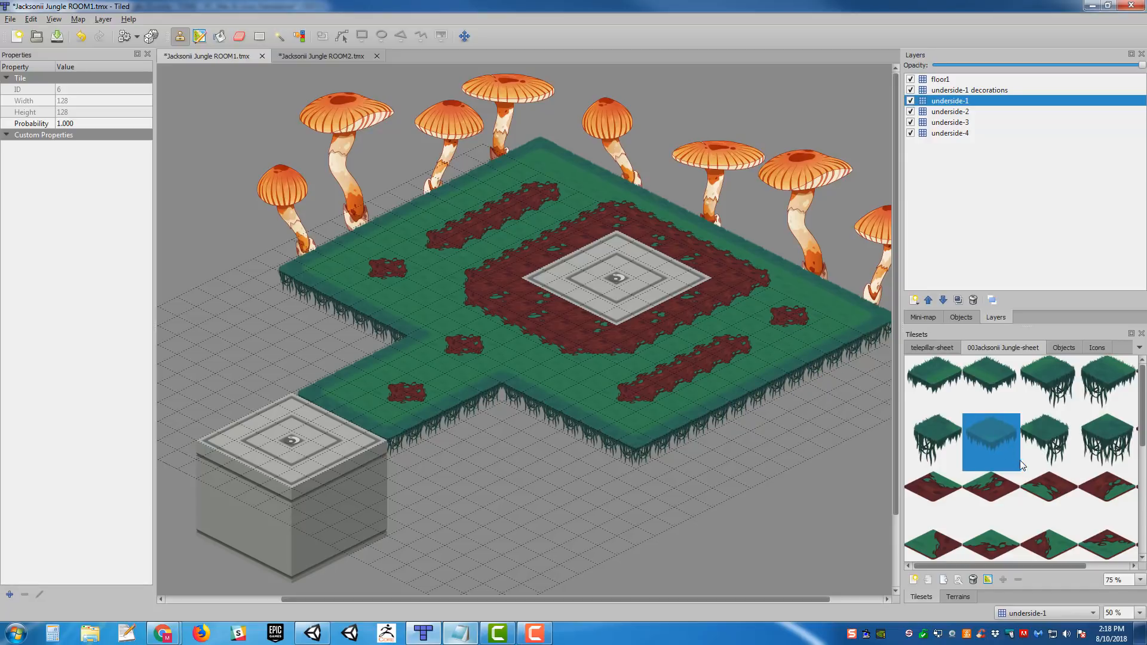
{"action": "scroll", "coordinate": [1067, 441], "scroll_direction": "down", "scroll_amount": 3}
{"action": "left_click", "coordinate": [995, 431]}
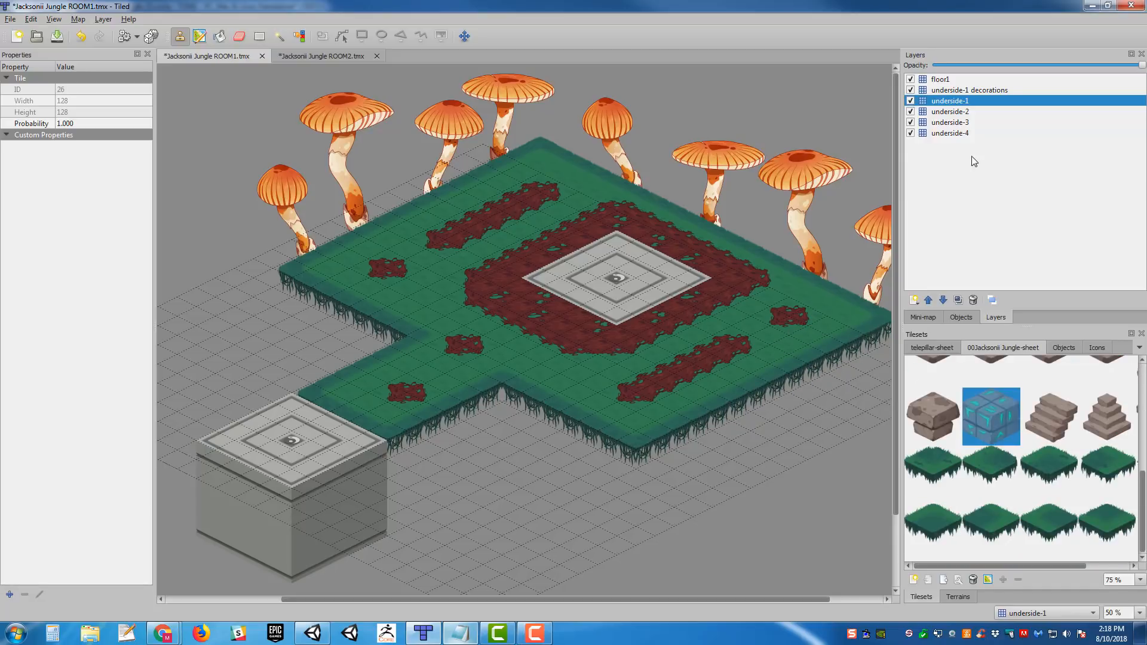
- Add a new tile layer above floor1 and name it floor2
{"action": "left_click", "coordinate": [940, 80]}
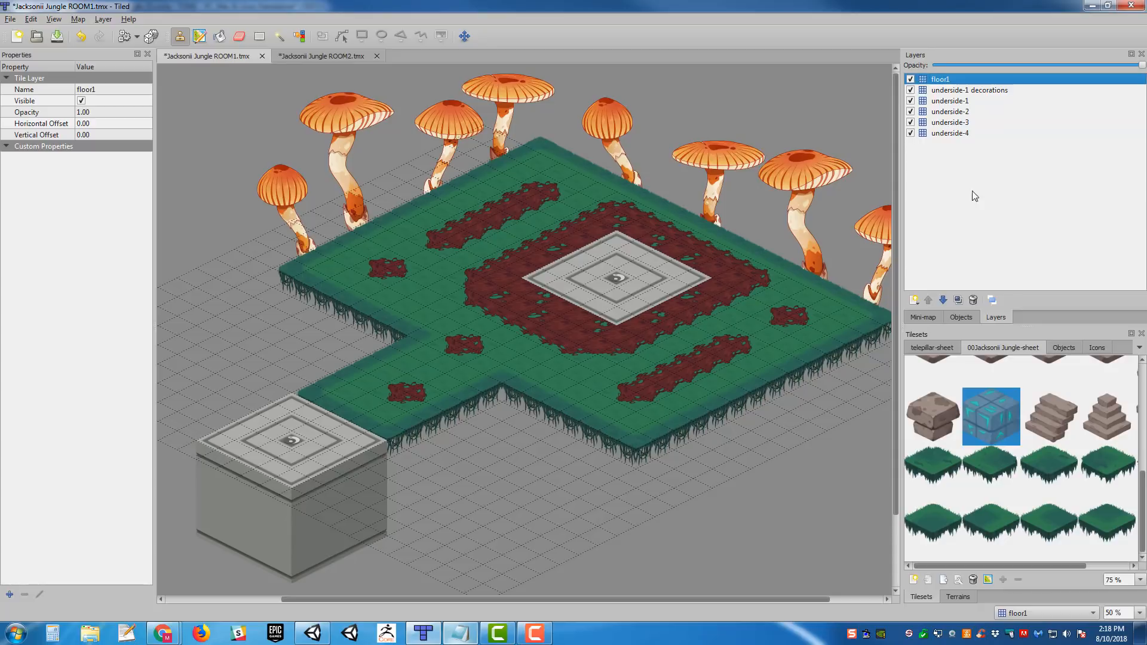
{"action": "left_click", "coordinate": [914, 300]}
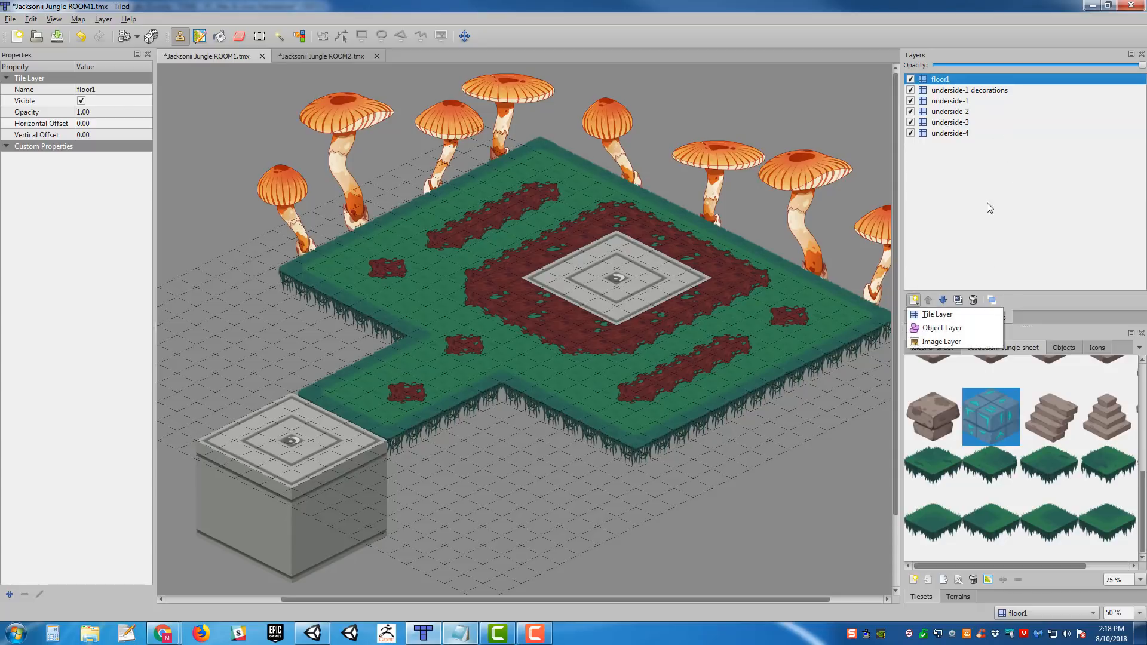
{"action": "left_click", "coordinate": [964, 322]}
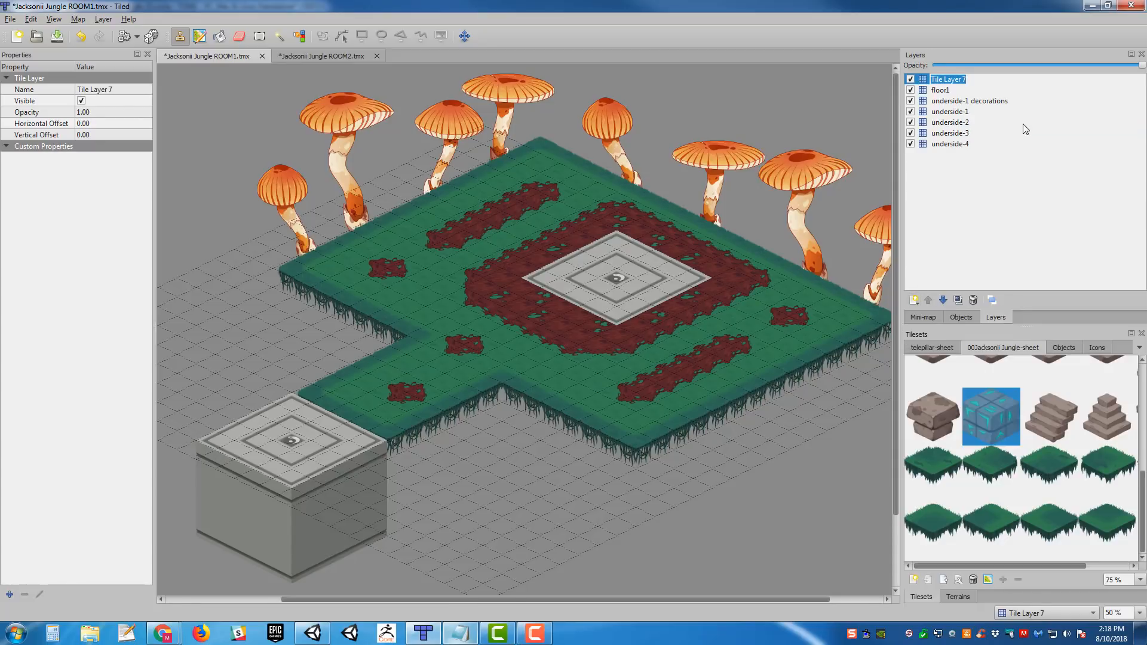
{"action": "type", "text": "floor2"}
{"action": "key", "text": "Return"}
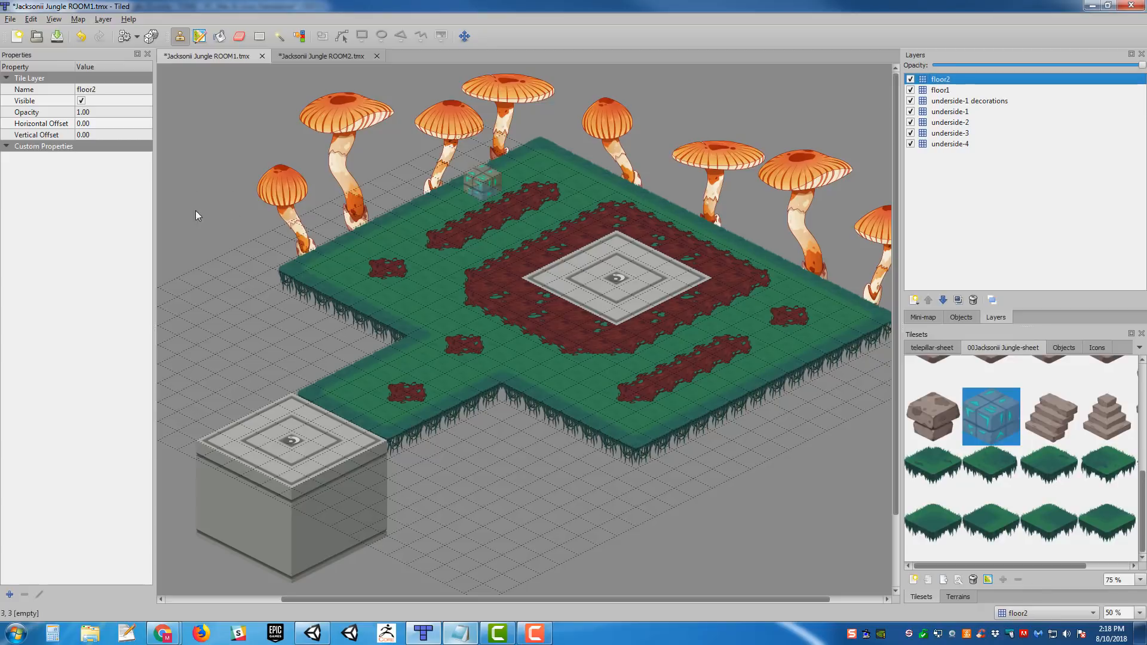
- Set the floor2 layer's vertical offset to -64
{"action": "left_click", "coordinate": [937, 90]}
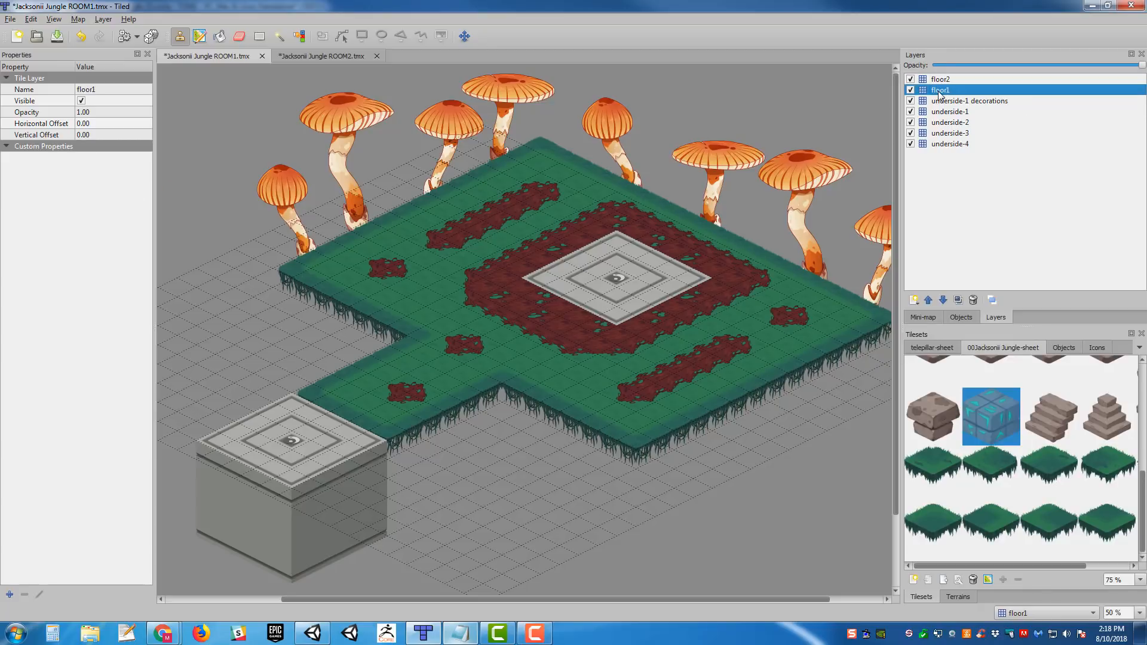
{"action": "left_click", "coordinate": [940, 79]}
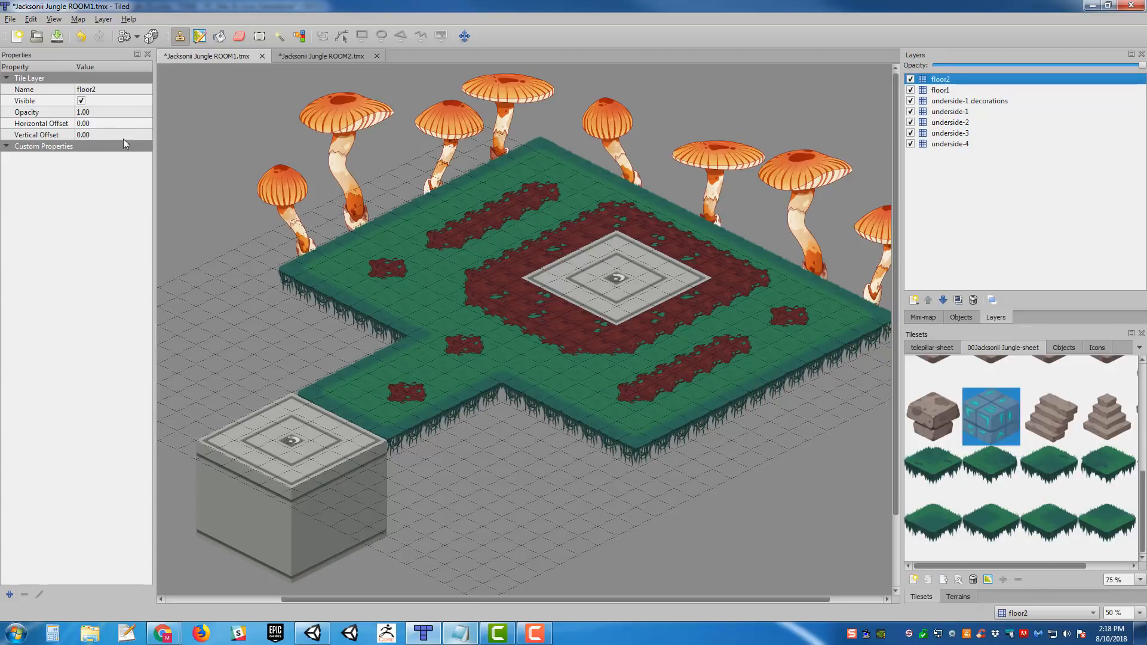
{"action": "left_click", "coordinate": [105, 135]}
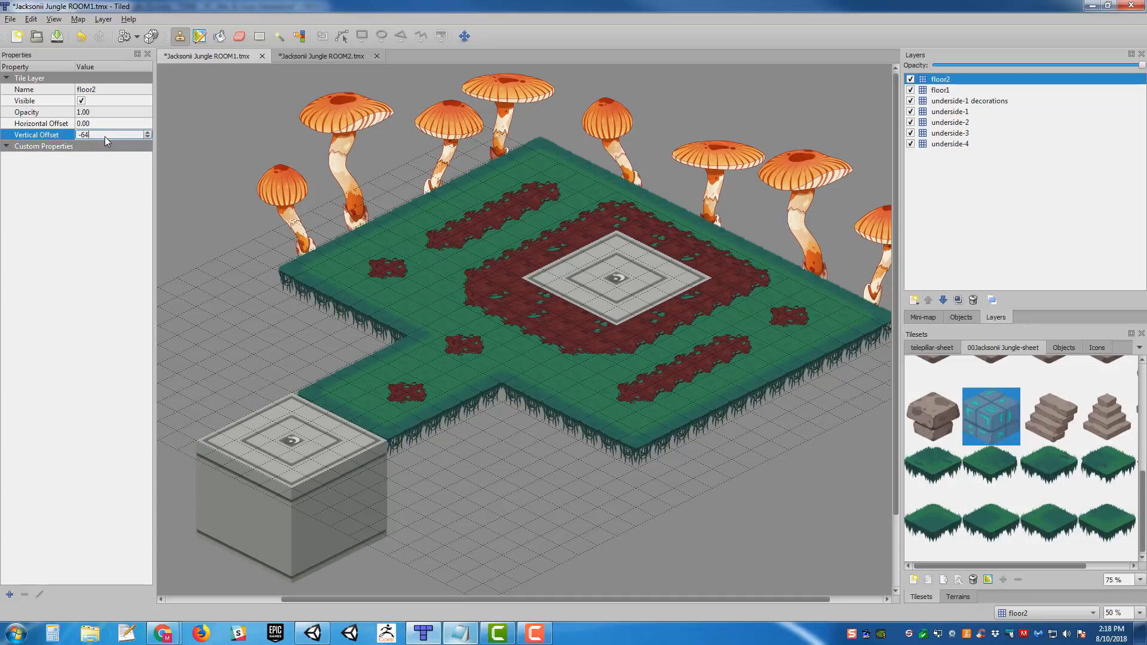
{"action": "type", "text": "-64"}
{"action": "key", "text": "Return"}
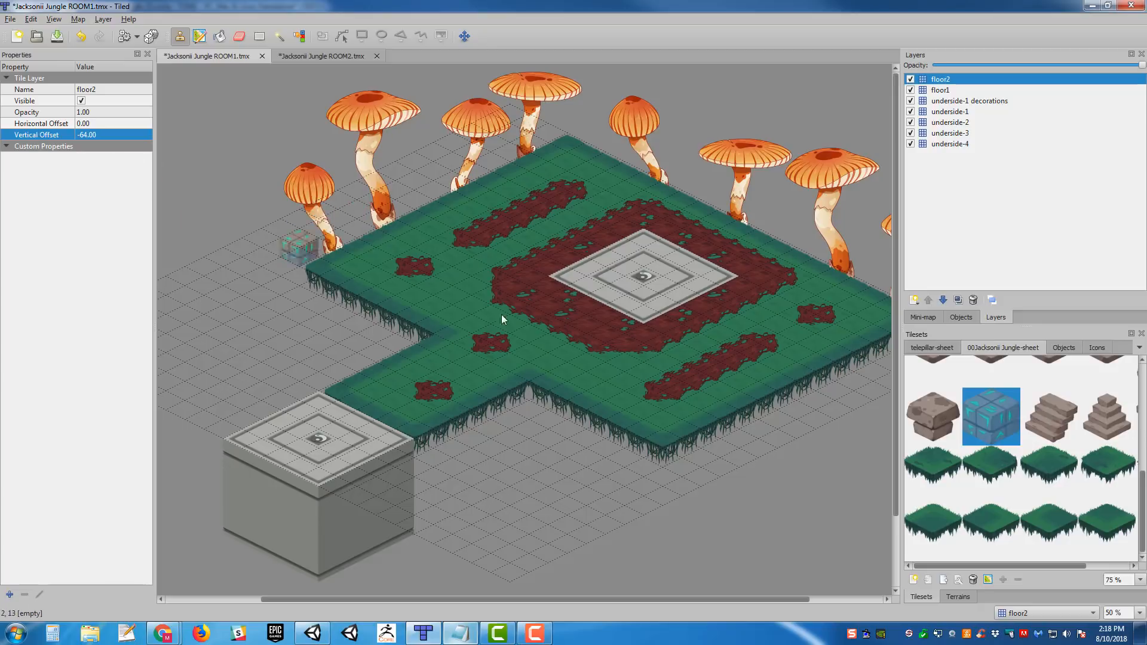
- Paint glyph stone cubes on floor2 as a U-shaped wall around the grass platform's corner nearest the smallest mushroom
{"action": "middle_click_drag", "start_coordinate": [627, 402], "coordinate": [581, 391]}
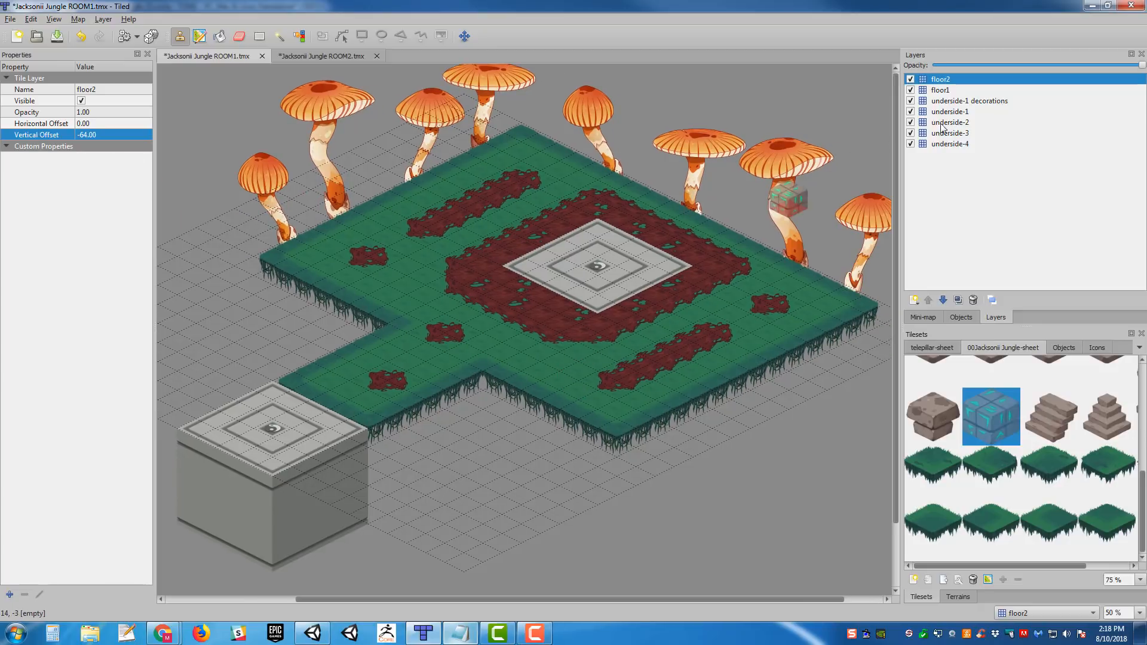
{"action": "left_click", "coordinate": [911, 89]}
{"action": "left_click", "coordinate": [910, 90]}
{"action": "left_click", "coordinate": [385, 276]}
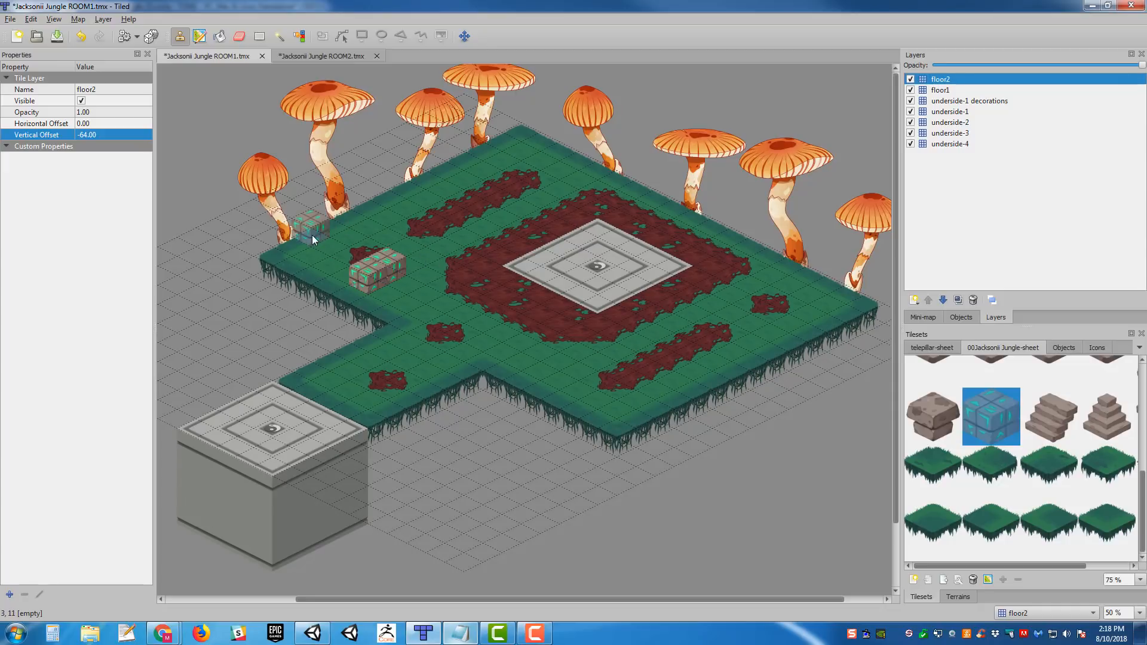
{"action": "left_click", "coordinate": [314, 235]}
{"action": "left_click", "coordinate": [287, 246]}
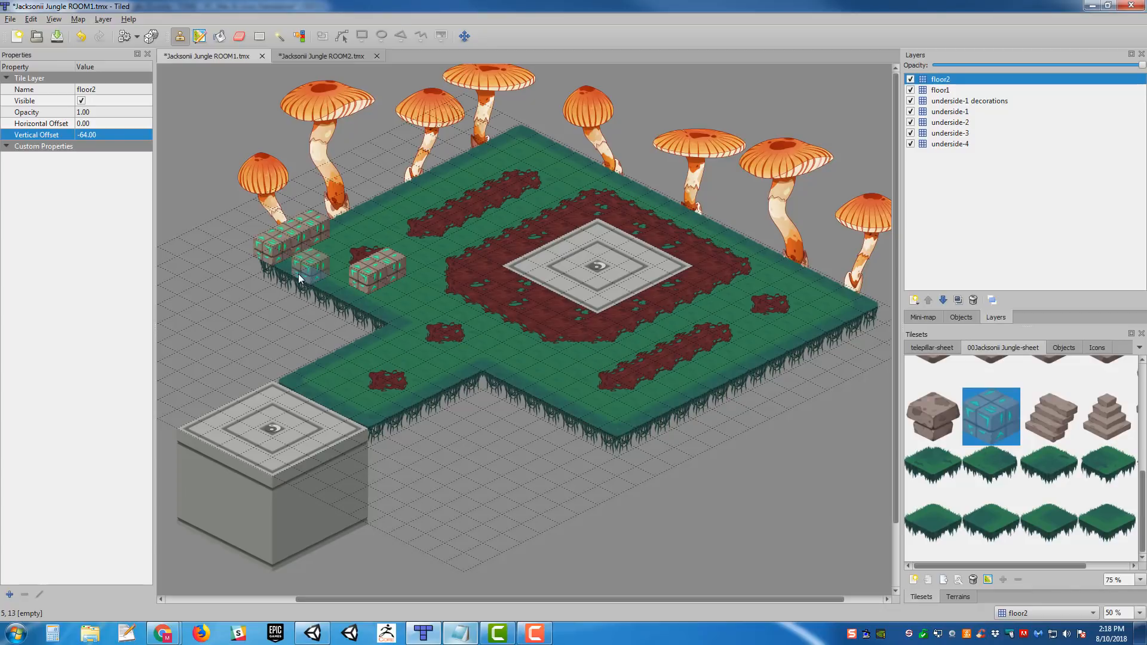
{"action": "left_click", "coordinate": [292, 270]}
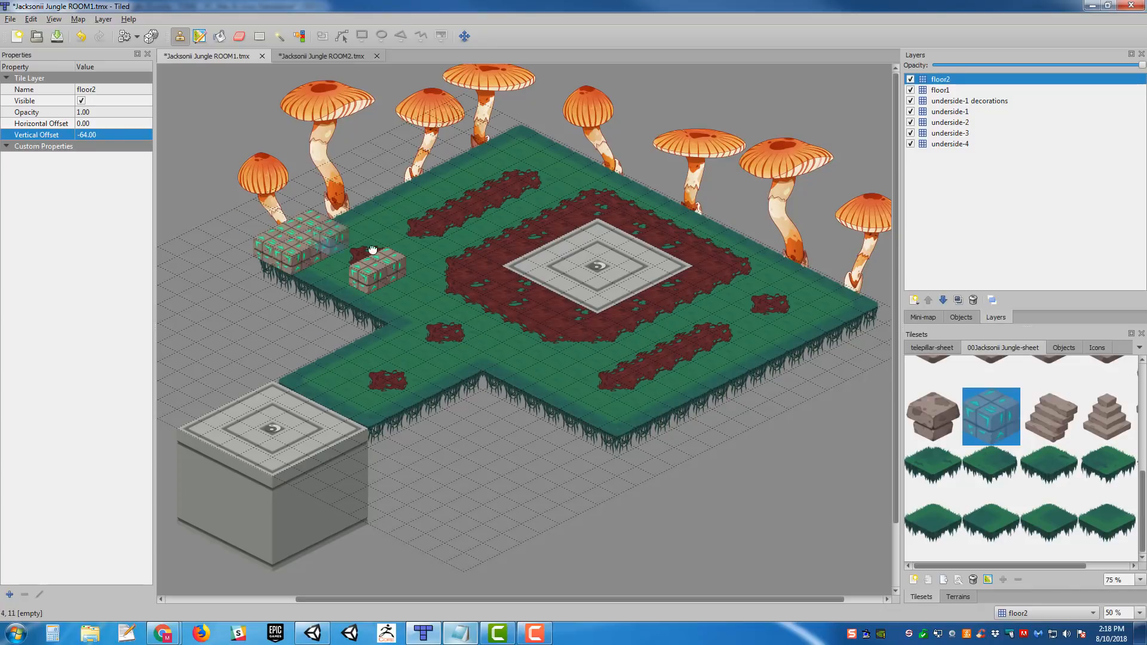
{"action": "middle_click_drag", "start_coordinate": [372, 250], "coordinate": [442, 254]}
{"action": "left_click_drag", "start_coordinate": [425, 303], "coordinate": [392, 285]}
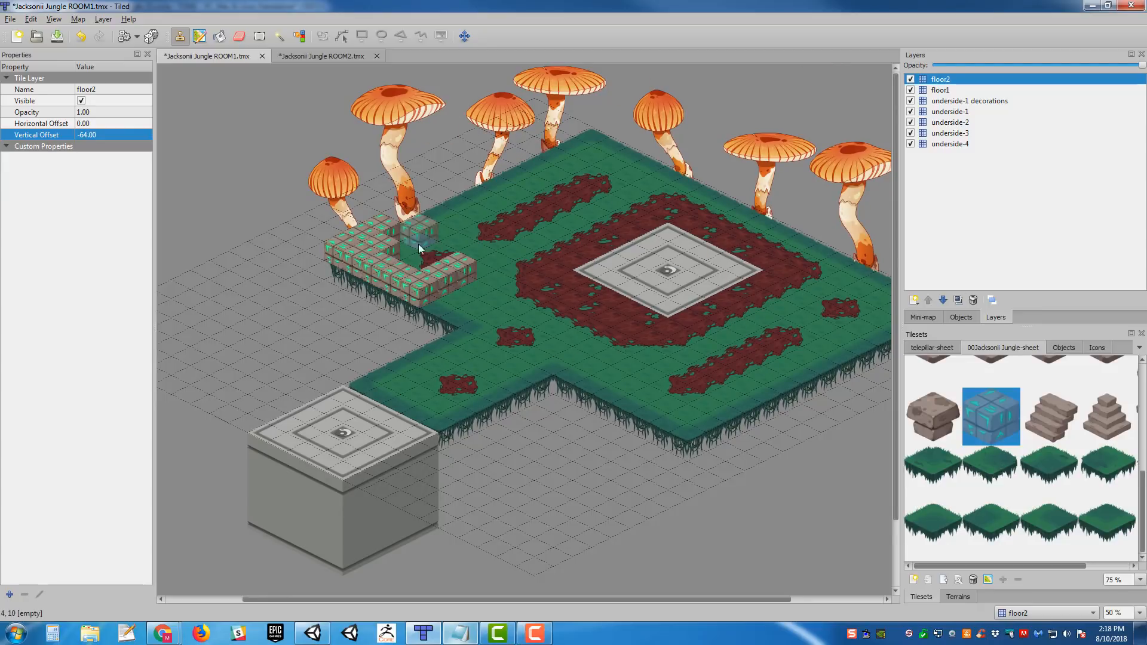
{"action": "middle_click_drag", "start_coordinate": [419, 244], "coordinate": [456, 255]}
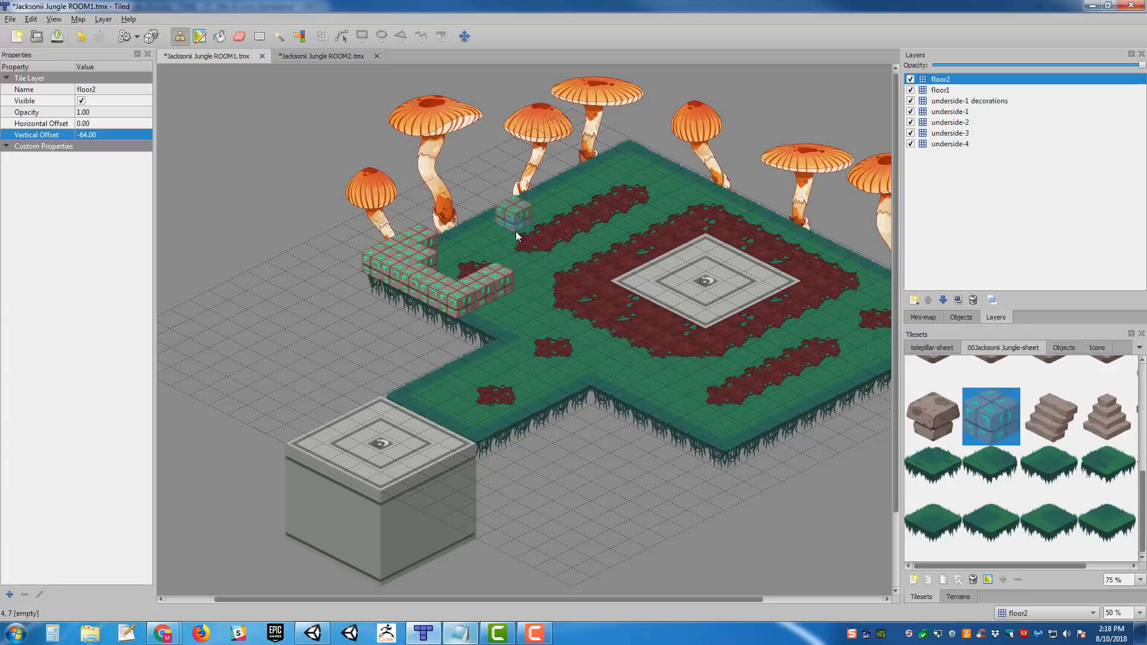
{"action": "middle_click_drag", "start_coordinate": [515, 232], "coordinate": [542, 239]}
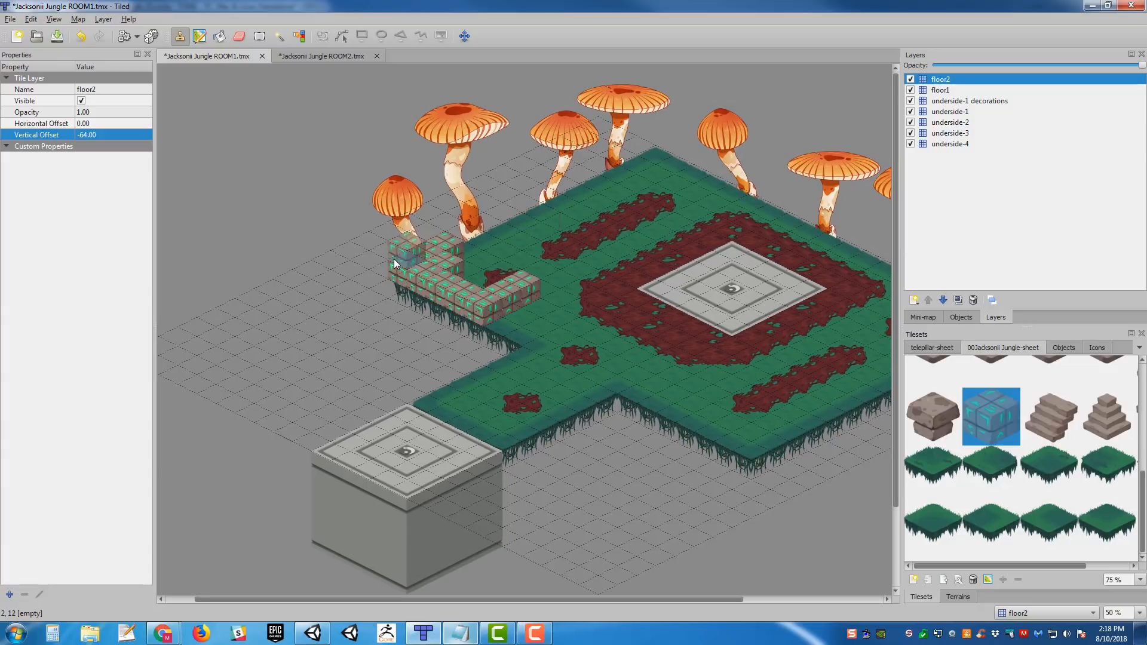
- Add a new tile layer above floor2 and name it floor3
{"action": "left_click", "coordinate": [914, 299]}
{"action": "left_click", "coordinate": [937, 314]}
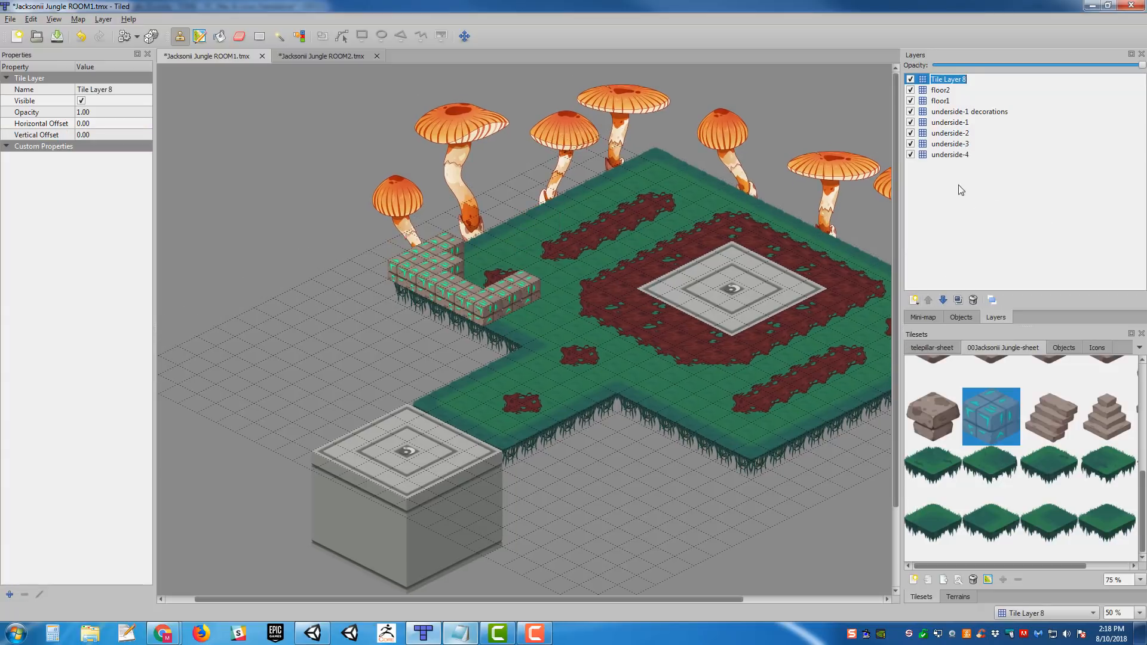
{"action": "type", "text": "floor3"}
{"action": "key", "text": "Return"}
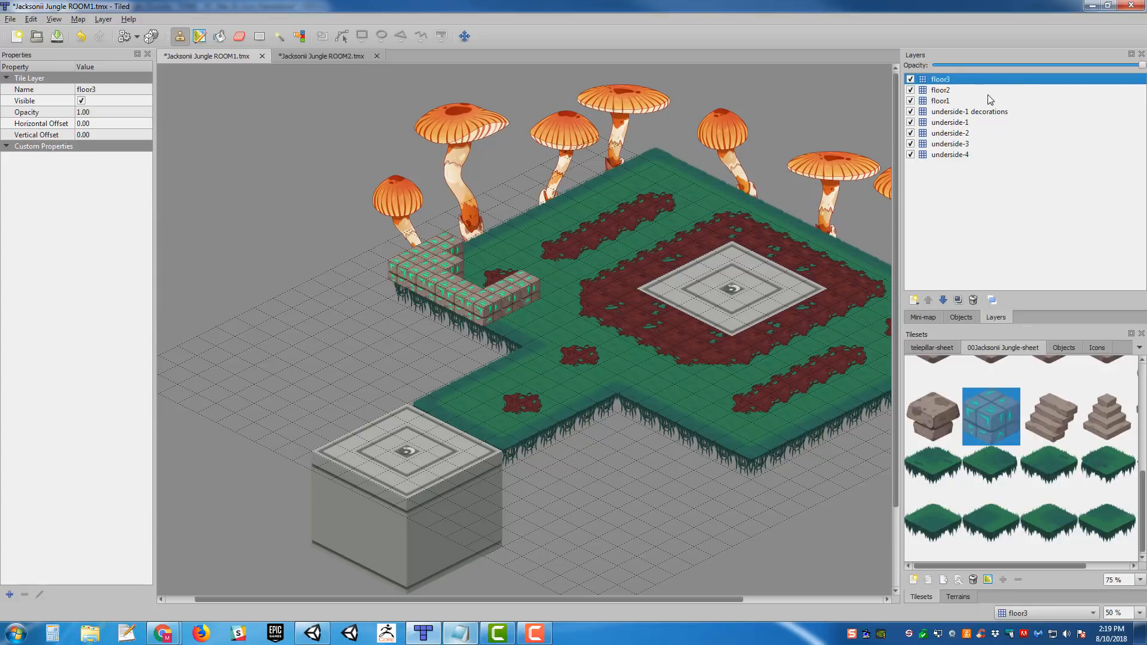
- Set the floor3 layer's vertical offset to -128
{"action": "left_click", "coordinate": [942, 89]}
{"action": "left_click", "coordinate": [941, 80]}
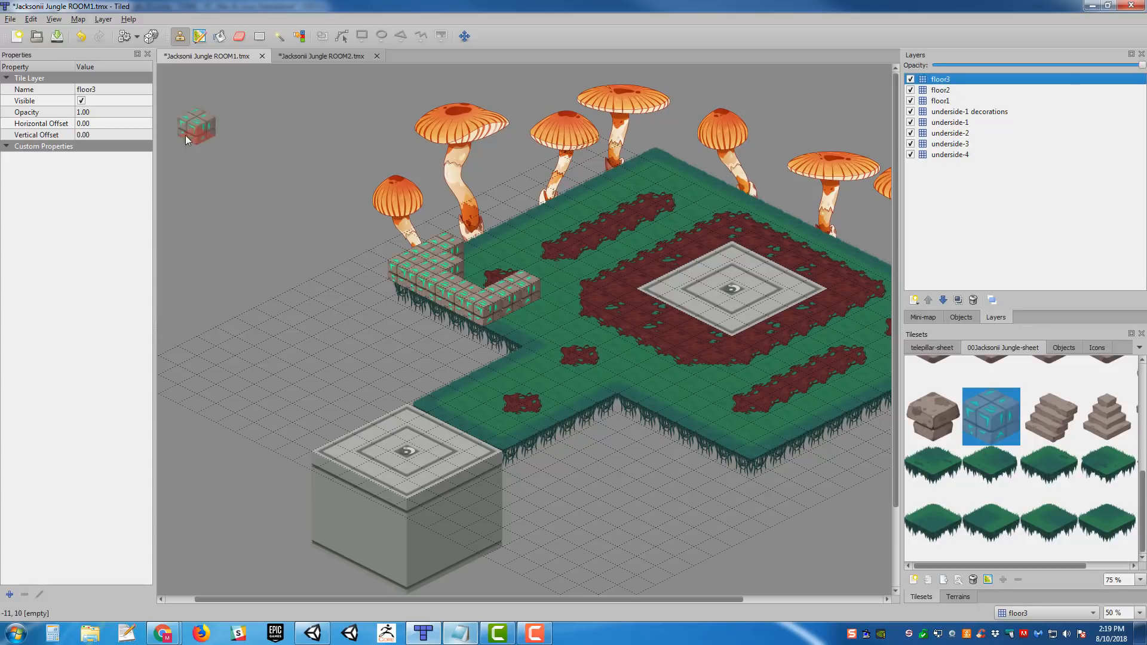
{"action": "left_click", "coordinate": [88, 135]}
{"action": "type", "text": "-128"}
{"action": "key", "text": "Return"}
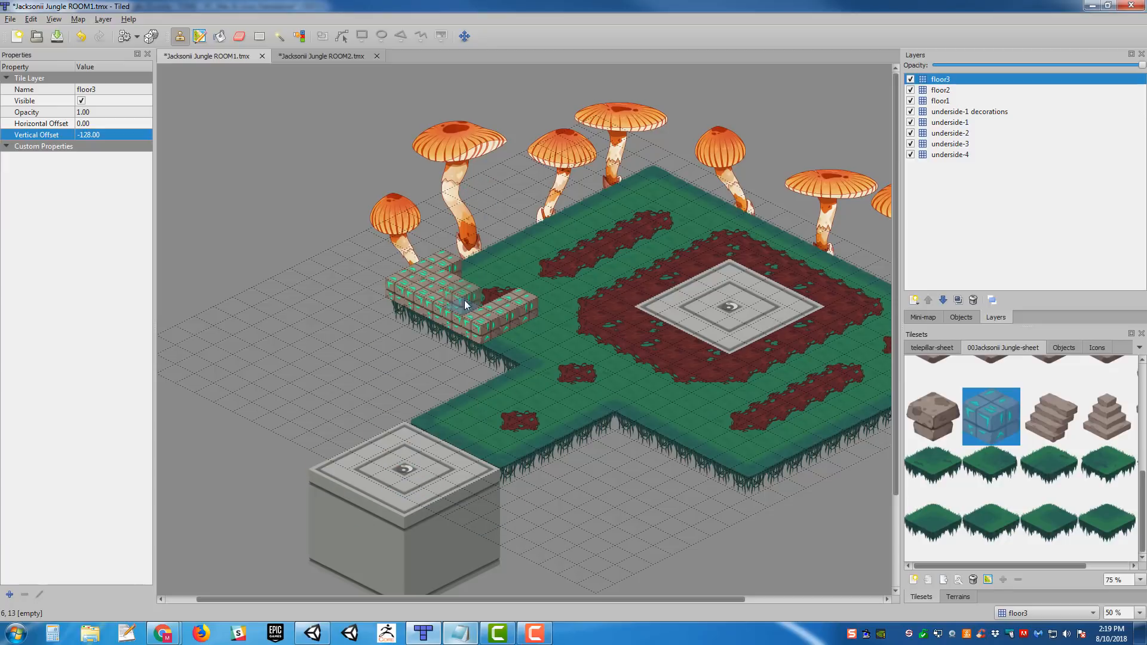
- Paint a second level of glyph stone cubes on floor3, directly on top of the U-shaped floor2 wall
{"action": "scroll", "coordinate": [589, 296], "scroll_direction": "down", "scroll_amount": 3}
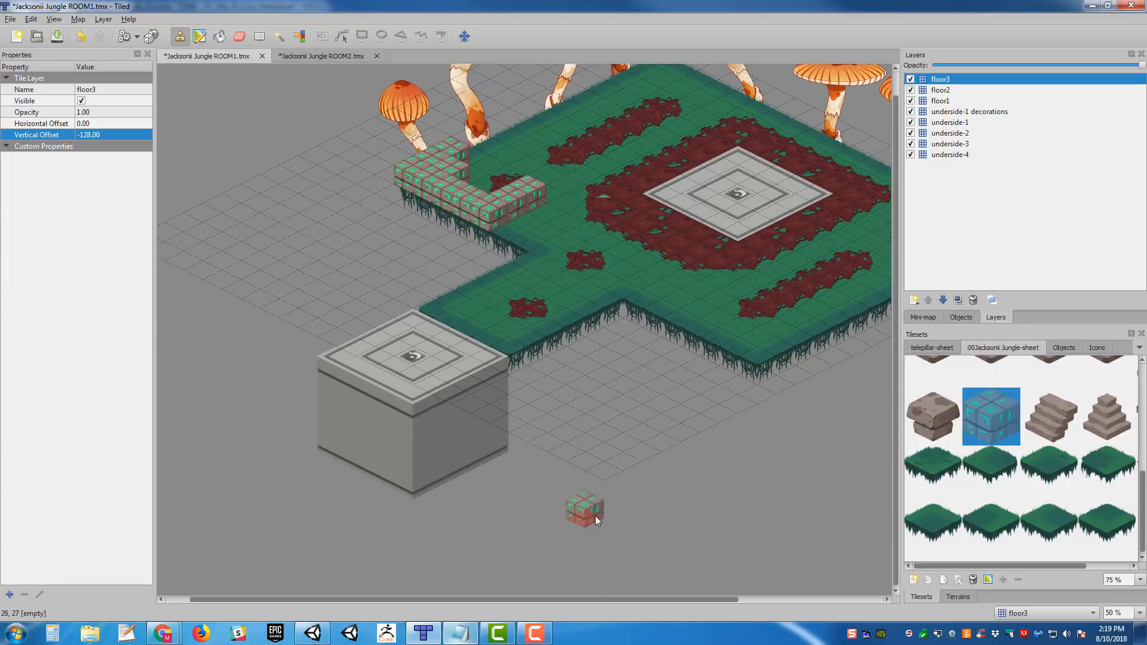
{"action": "middle_click_drag", "start_coordinate": [565, 181], "coordinate": [573, 337]}
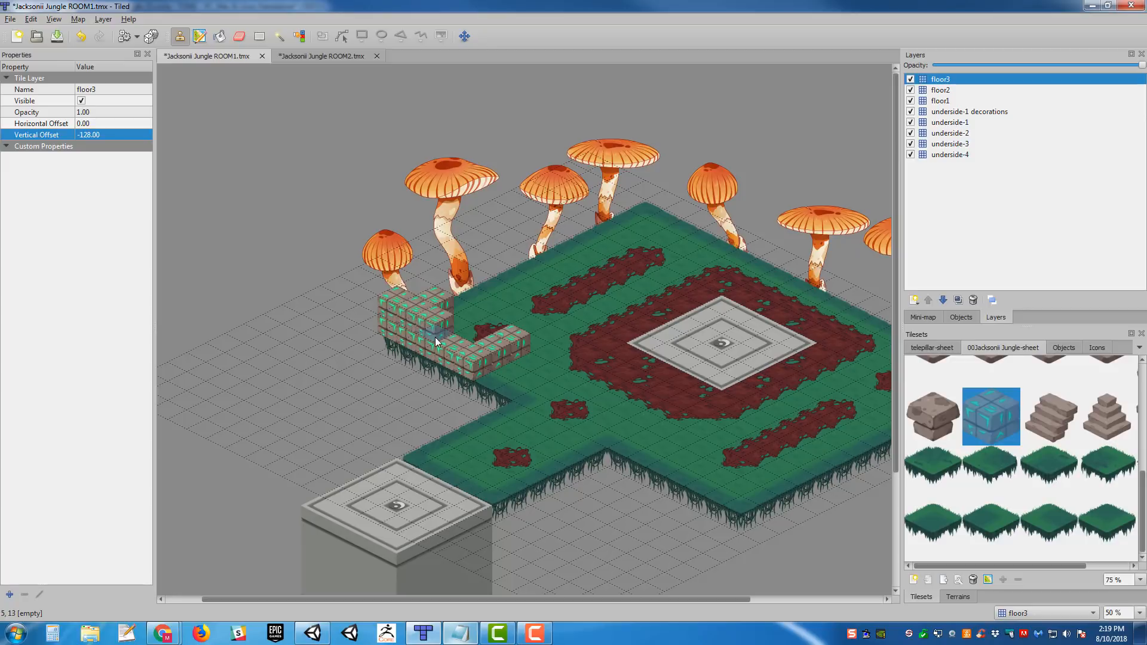
{"action": "left_click_drag", "start_coordinate": [460, 353], "coordinate": [488, 364]}
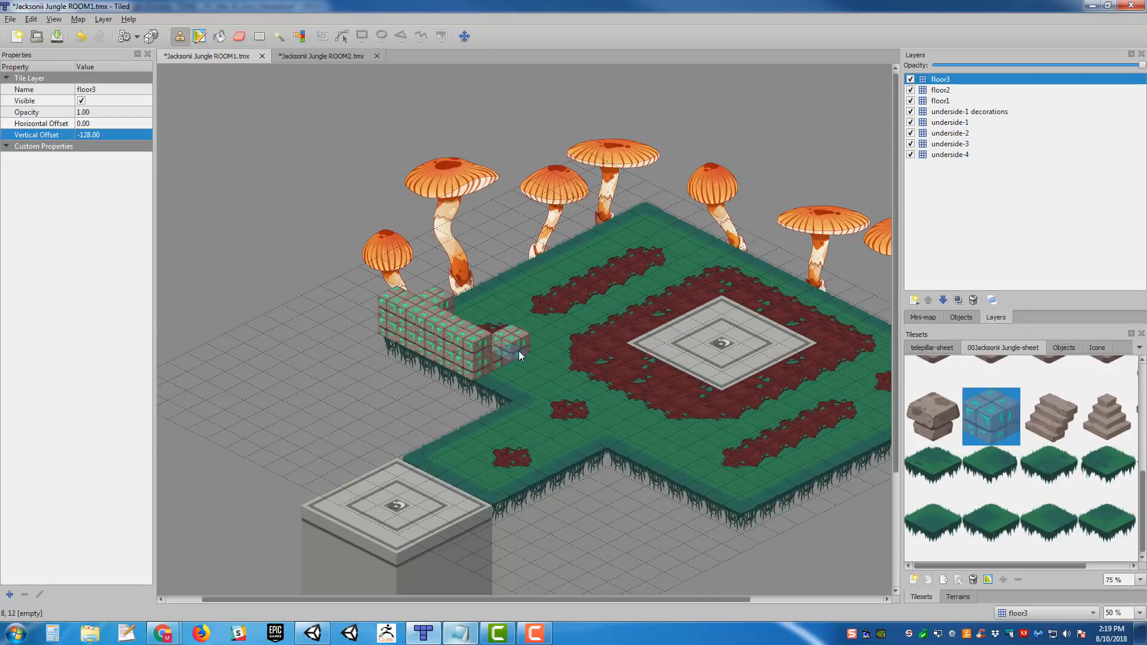
{"action": "left_click", "coordinate": [503, 335]}
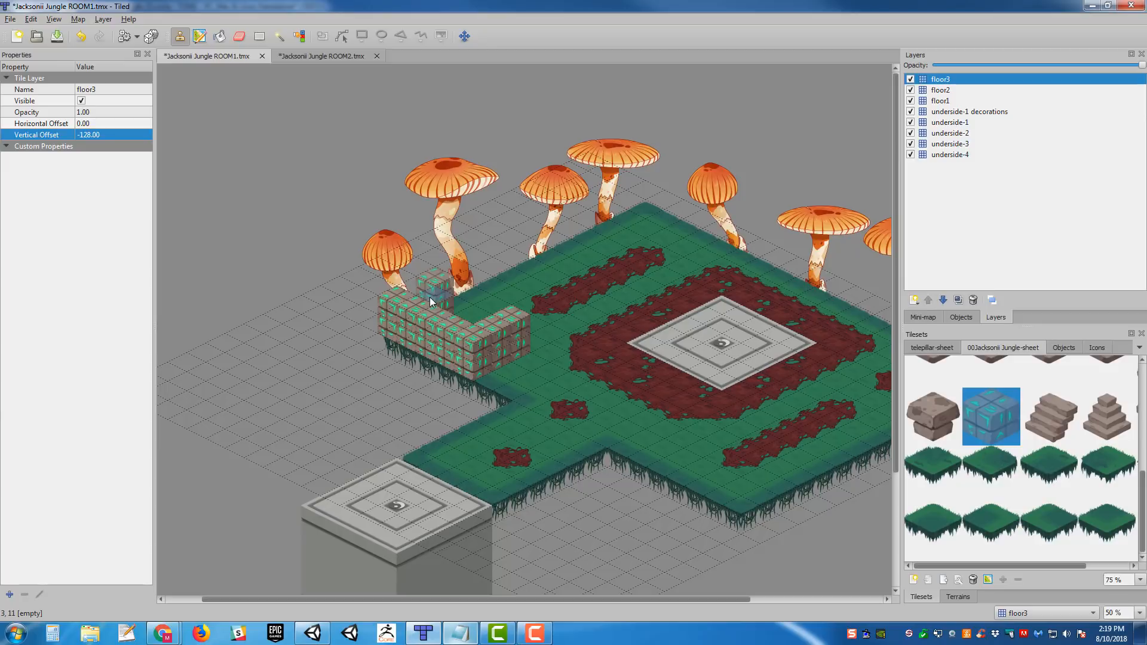
{"action": "middle_click_drag", "start_coordinate": [621, 339], "coordinate": [588, 352]}
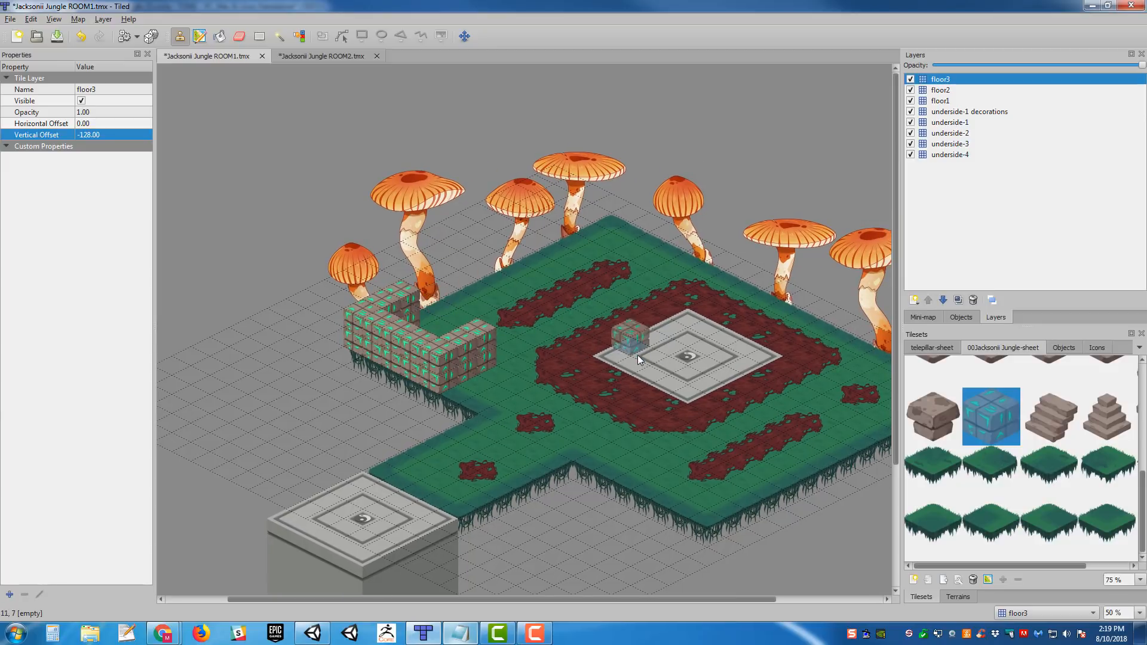
- Pick the stone staircase tile from the end of the tileset row and place it on floor3 against the cube wall
{"action": "middle_click_drag", "start_coordinate": [585, 315], "coordinate": [545, 288]}
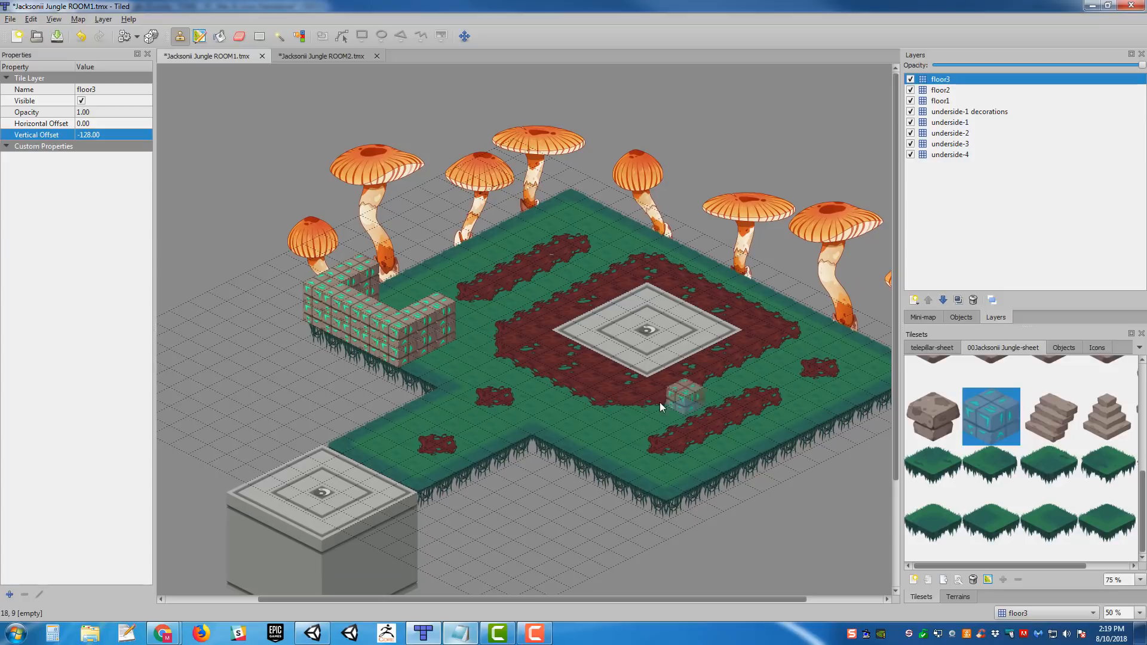
{"action": "middle_click_drag", "start_coordinate": [659, 402], "coordinate": [687, 385]}
{"action": "middle_click_drag", "start_coordinate": [698, 316], "coordinate": [661, 319]}
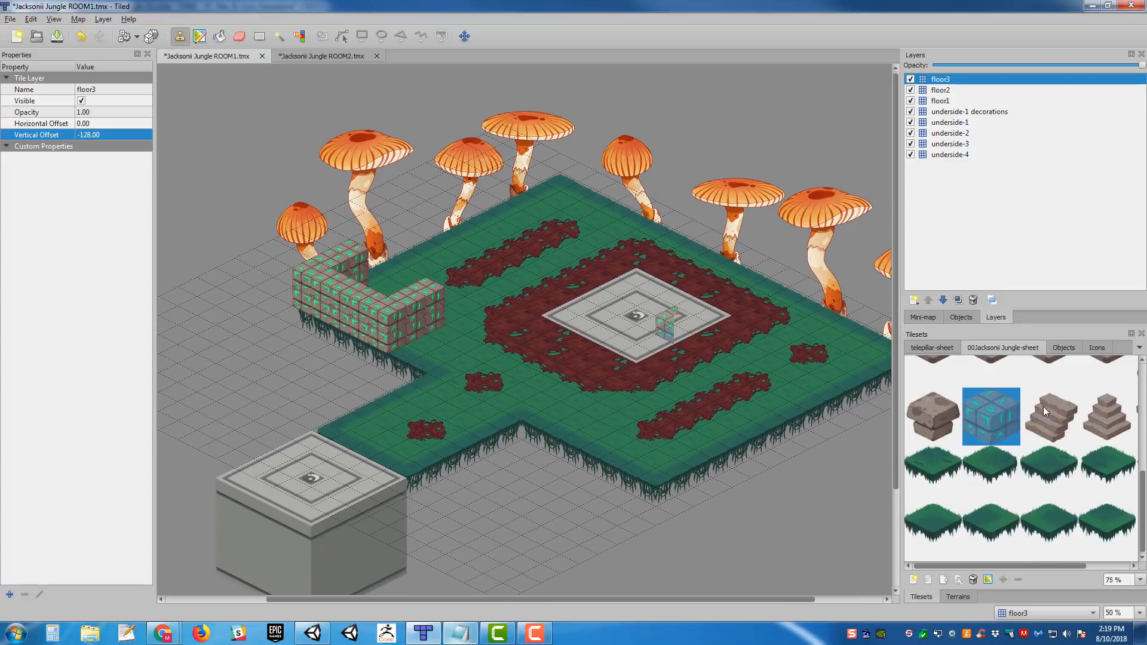
{"action": "left_click", "coordinate": [1069, 429]}
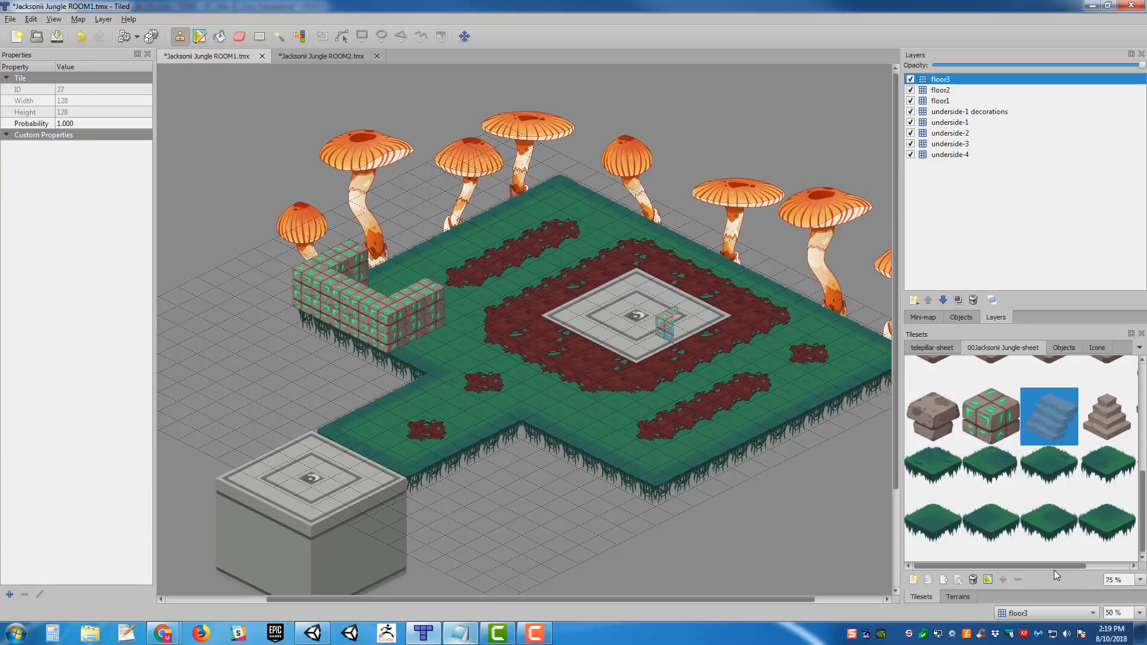
{"action": "left_click_drag", "start_coordinate": [1054, 567], "coordinate": [1109, 564]}
{"action": "left_click", "coordinate": [1108, 429]}
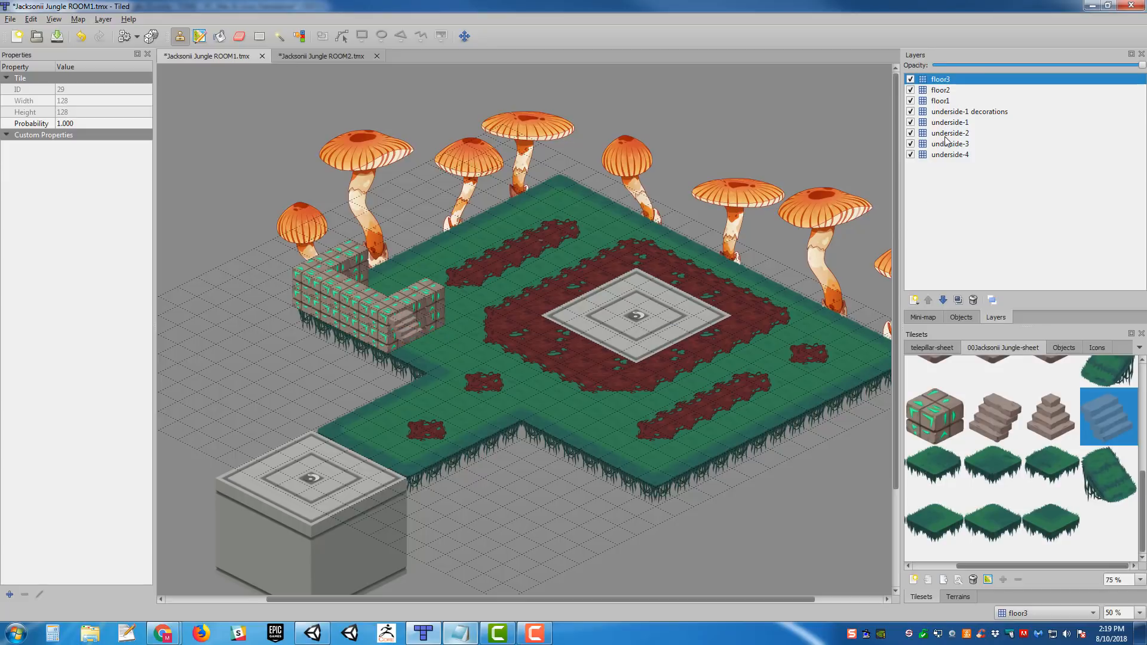
- Place a matching stone staircase tile on floor2, continuing the upper stairs down to the grass
{"action": "left_click", "coordinate": [951, 91]}
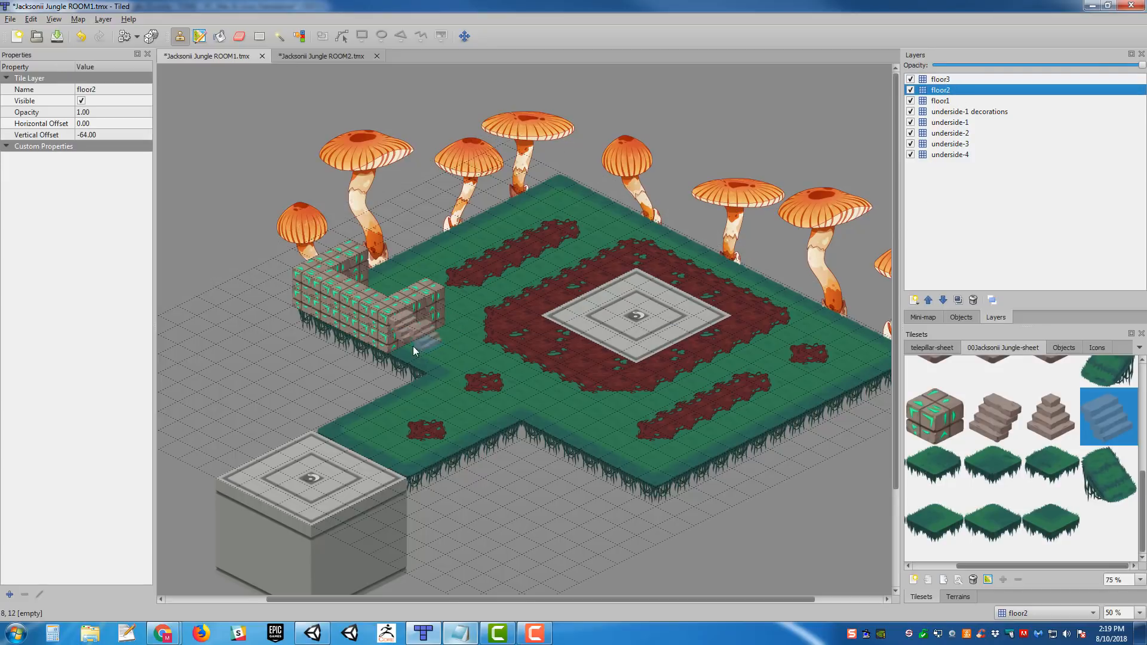
{"action": "left_click", "coordinate": [406, 332]}
{"action": "left_click", "coordinate": [965, 81]}
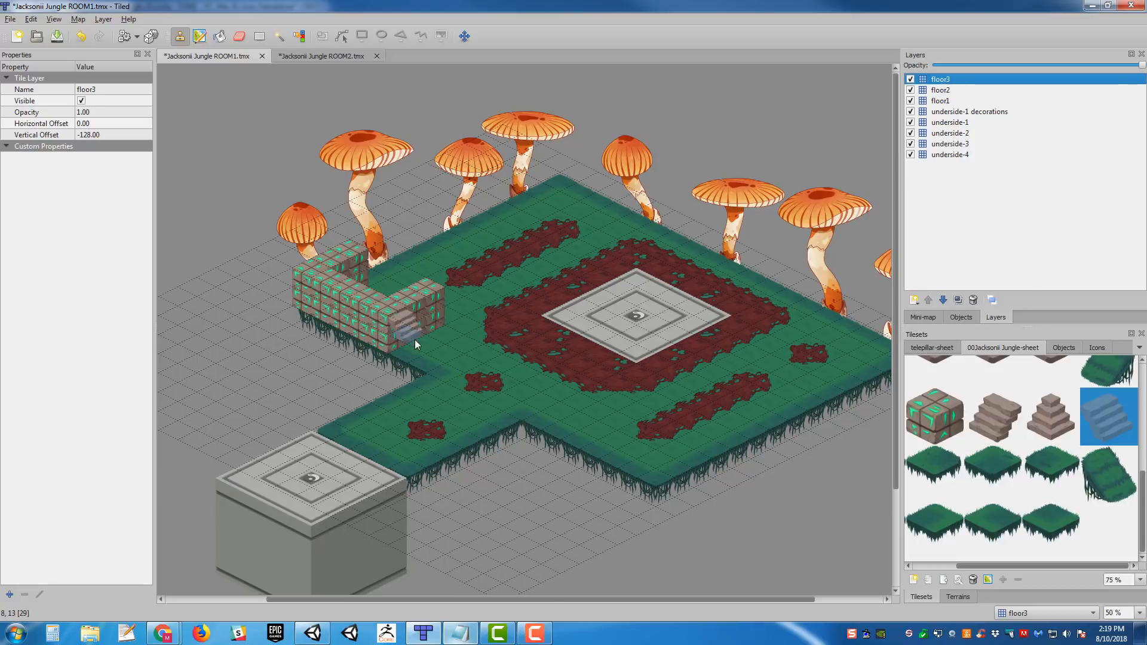
{"action": "left_click", "coordinate": [973, 91]}
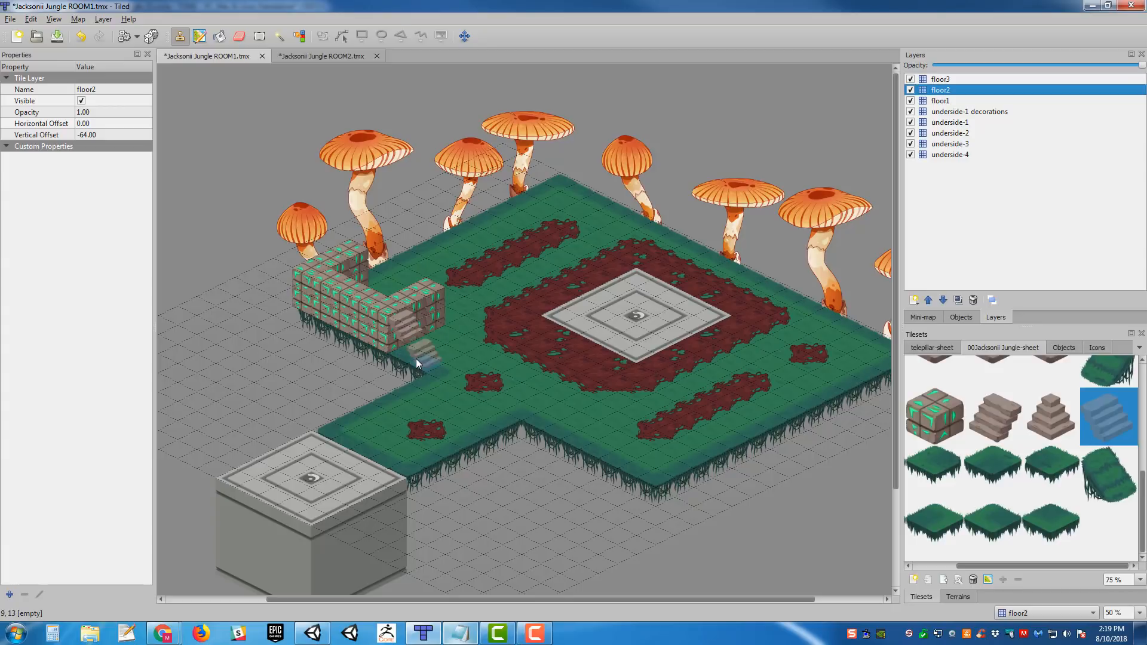
{"action": "key", "text": "ctrl+z"}
{"action": "left_click", "coordinate": [428, 358]}
- Toggle the visibility of floor1, floor2 and floor3 to examine what each layer contains
{"action": "left_click", "coordinate": [943, 80]}
{"action": "left_click", "coordinate": [943, 90]}
{"action": "left_click", "coordinate": [911, 101]}
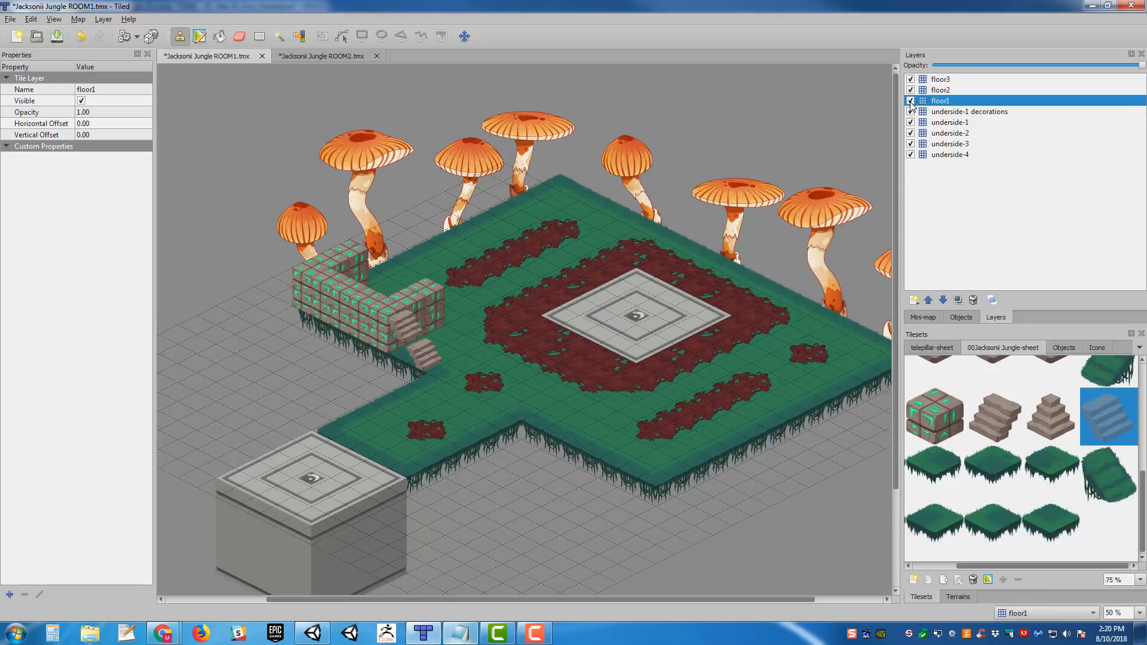
{"action": "left_click", "coordinate": [911, 102]}
{"action": "left_click", "coordinate": [909, 93]}
{"action": "left_click", "coordinate": [910, 93]}
{"action": "left_click", "coordinate": [910, 93]}
{"action": "left_click", "coordinate": [909, 93]}
{"action": "left_click", "coordinate": [911, 80]}
{"action": "left_click", "coordinate": [910, 80]}
{"action": "left_click", "coordinate": [911, 80]}
{"action": "left_click", "coordinate": [910, 80]}
- Reselect the glyph stone cube tile and the floor2 layer, and save the ROOM1 map
{"action": "left_click", "coordinate": [954, 414]}
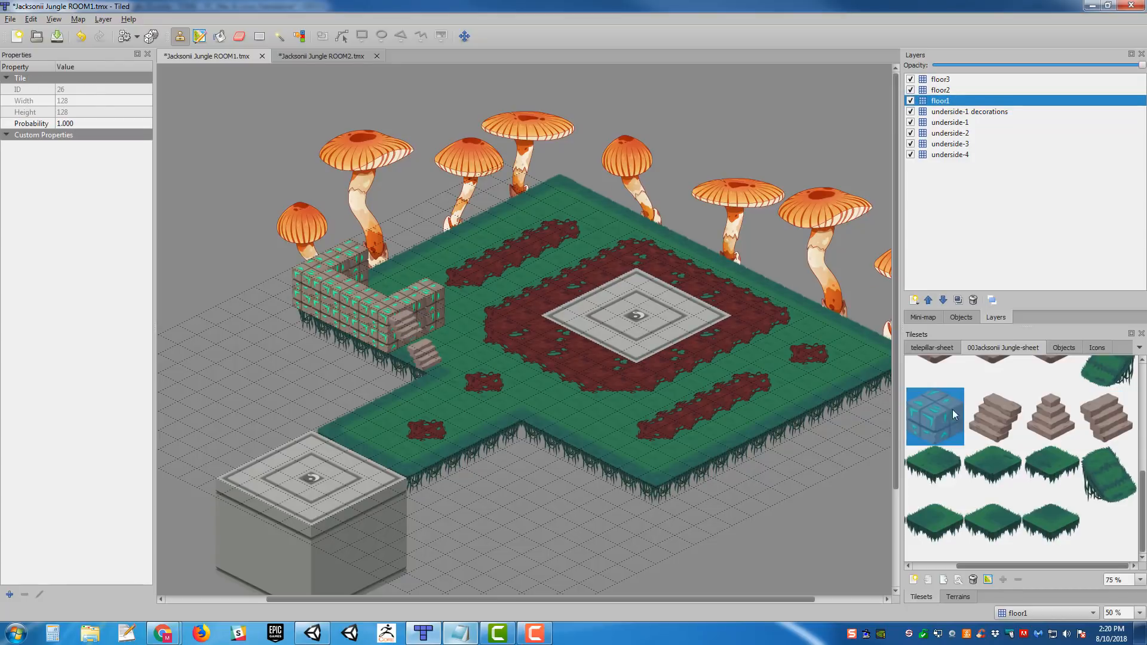
{"action": "scroll", "coordinate": [1023, 419], "scroll_direction": "up", "scroll_amount": 4}
{"action": "scroll", "coordinate": [1033, 411], "scroll_direction": "down", "scroll_amount": 4}
{"action": "left_click", "coordinate": [961, 90]}
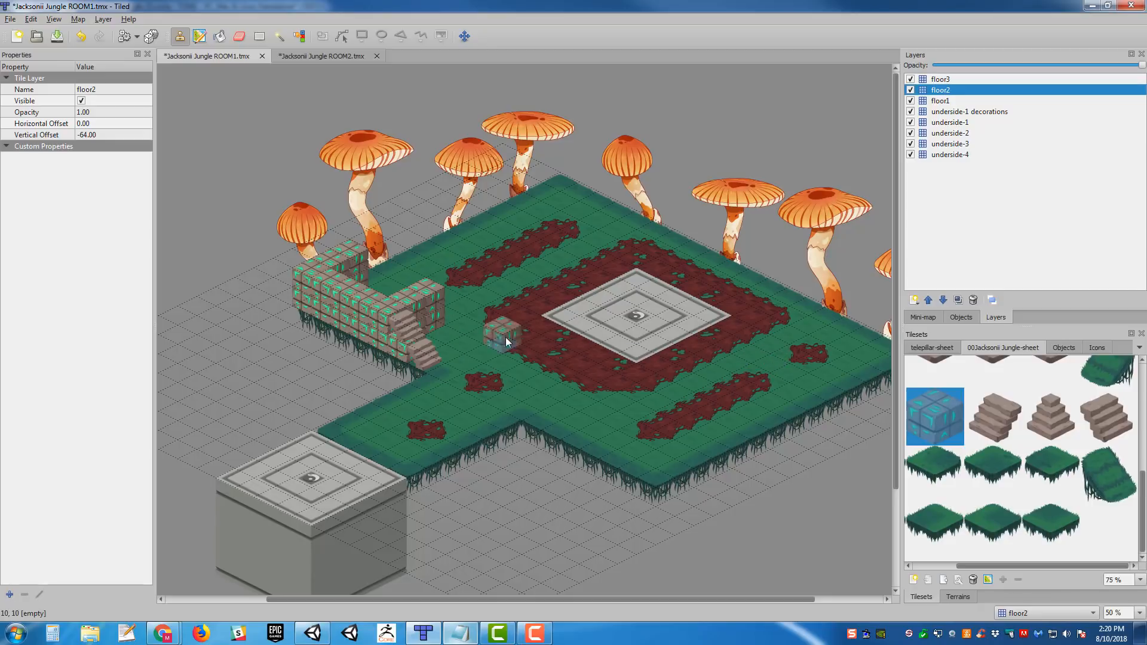
{"action": "middle_click_drag", "start_coordinate": [505, 279], "coordinate": [638, 293]}
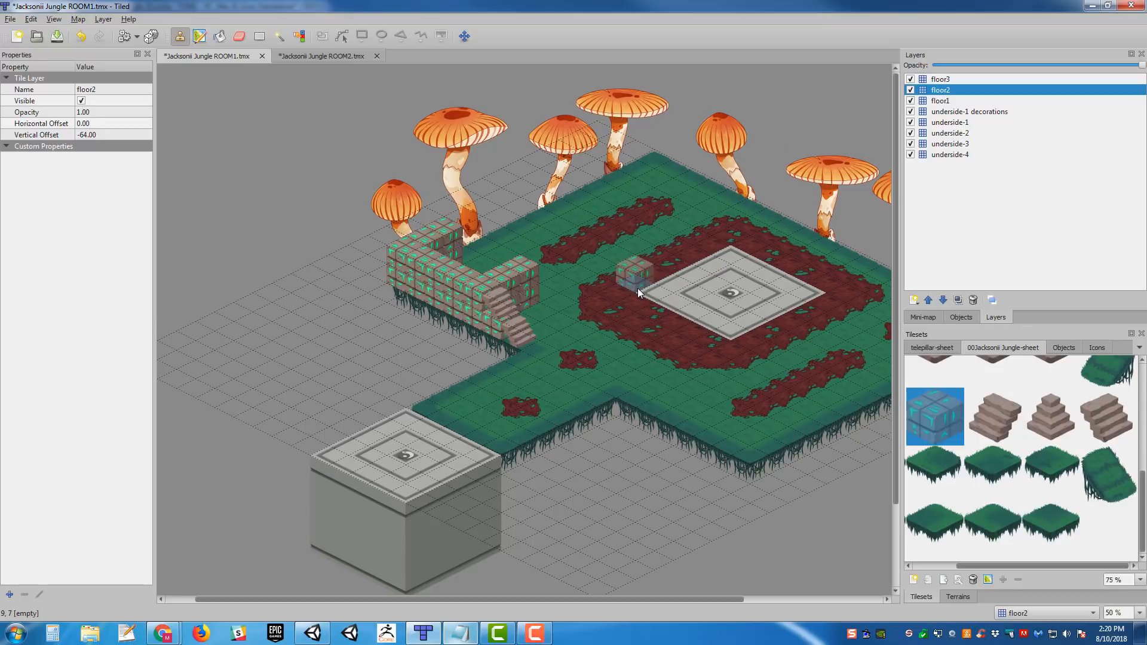
{"action": "middle_click_drag", "start_coordinate": [717, 273], "coordinate": [654, 292]}
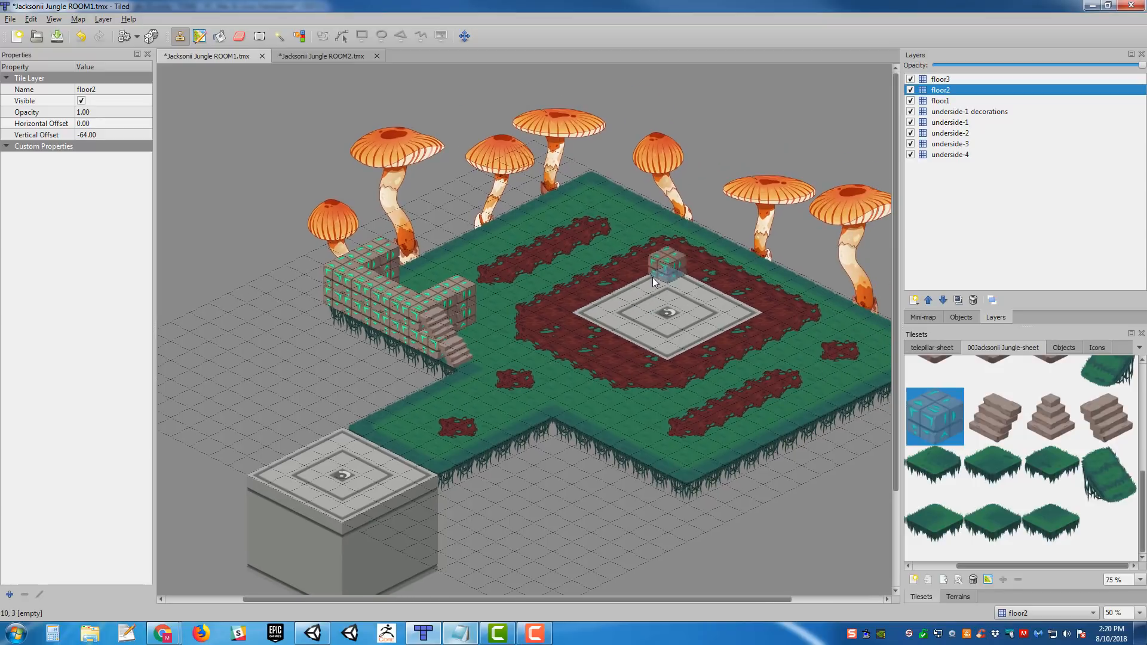
{"action": "key", "text": "ctrl+s"}
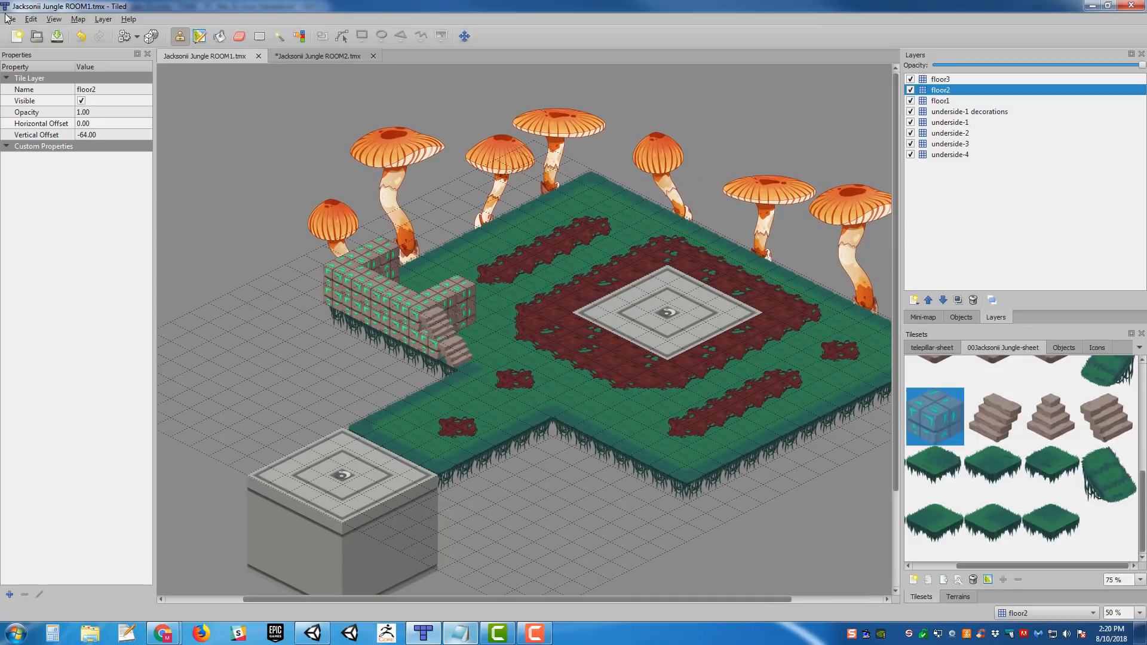
- Export the ROOM1 map as JSON to the TileMaps/Jacksonii Jungle folder, replacing the existing Jacksonii Jungle ROOM1.json
{"action": "left_click", "coordinate": [8, 21]}
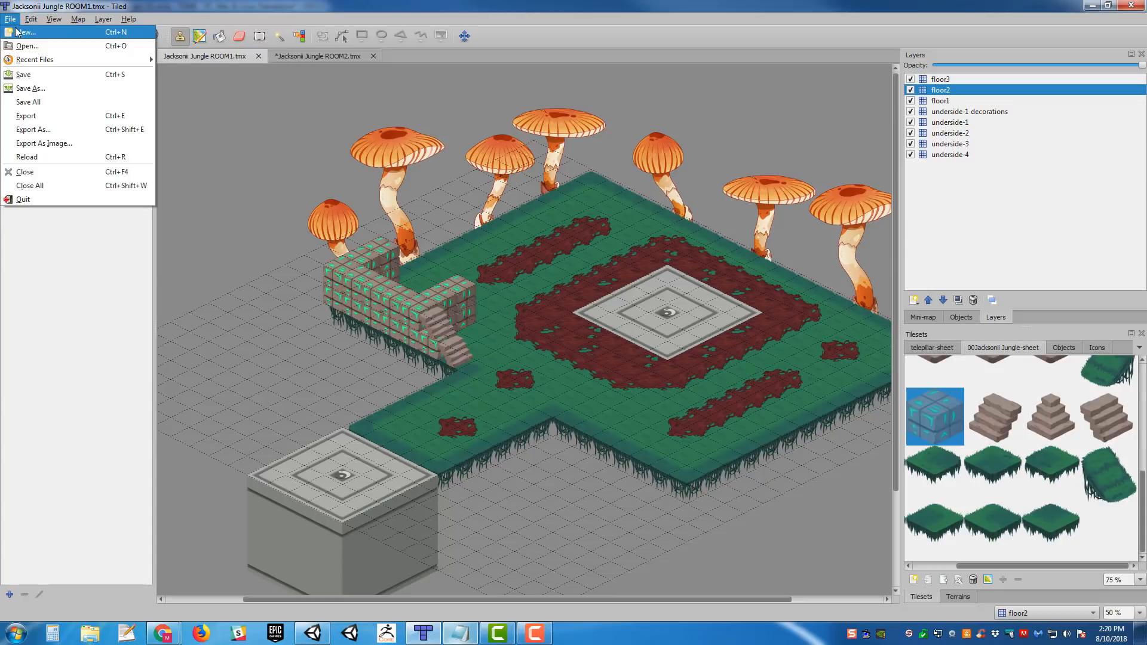
{"action": "left_click", "coordinate": [33, 129]}
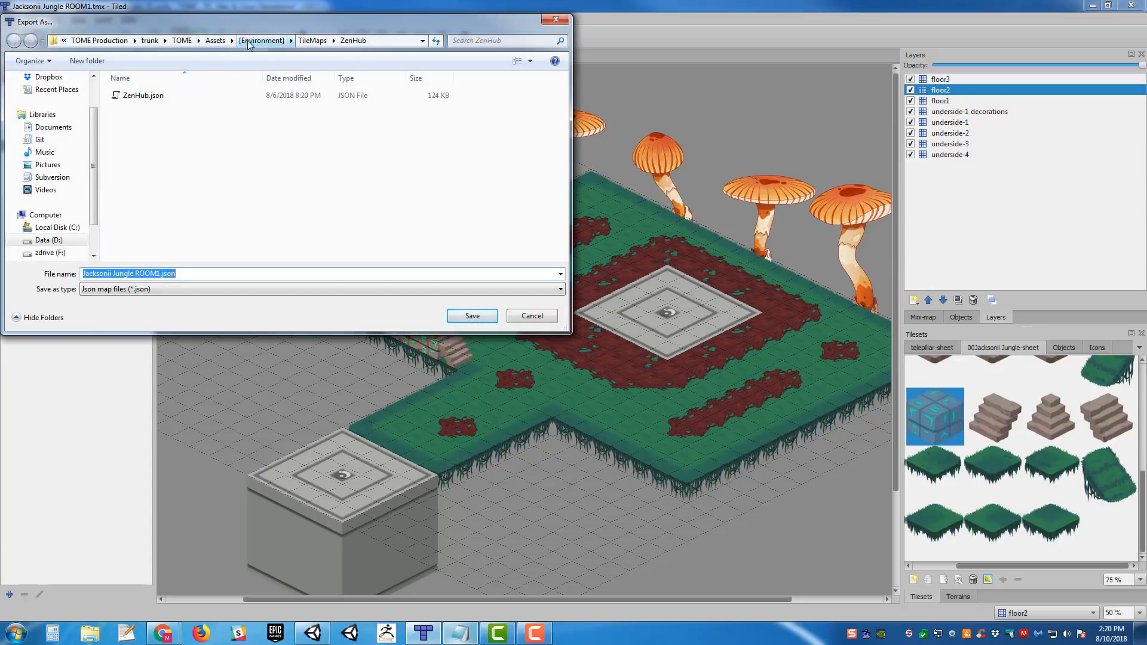
{"action": "left_click", "coordinate": [312, 41]}
{"action": "double_click", "coordinate": [149, 133]}
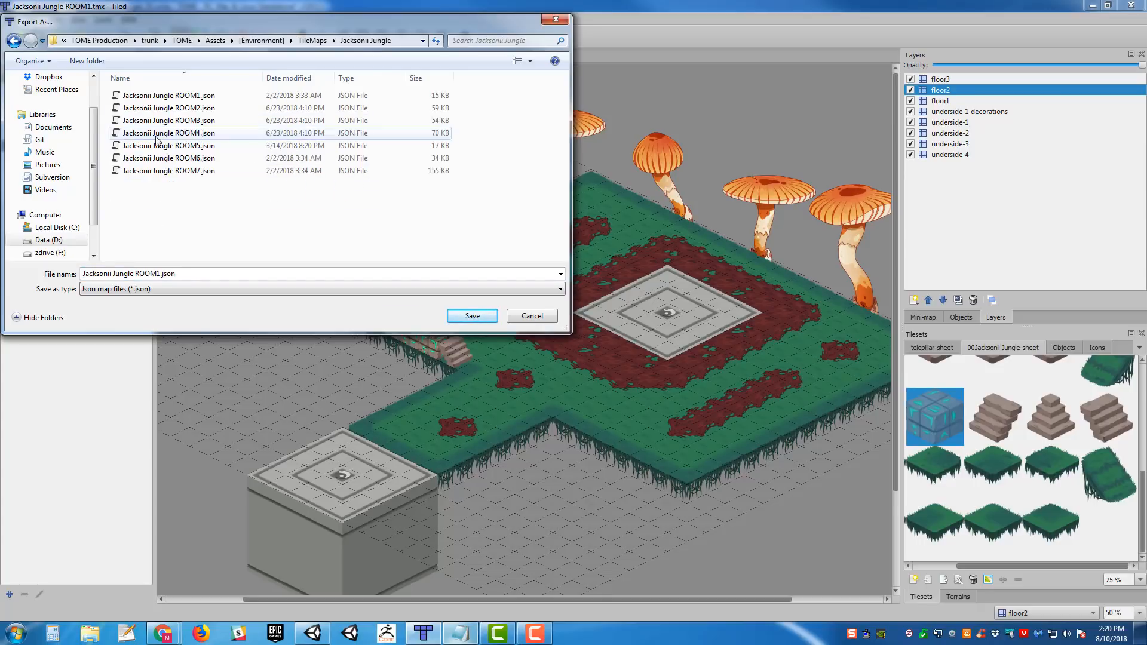
{"action": "left_click", "coordinate": [482, 321]}
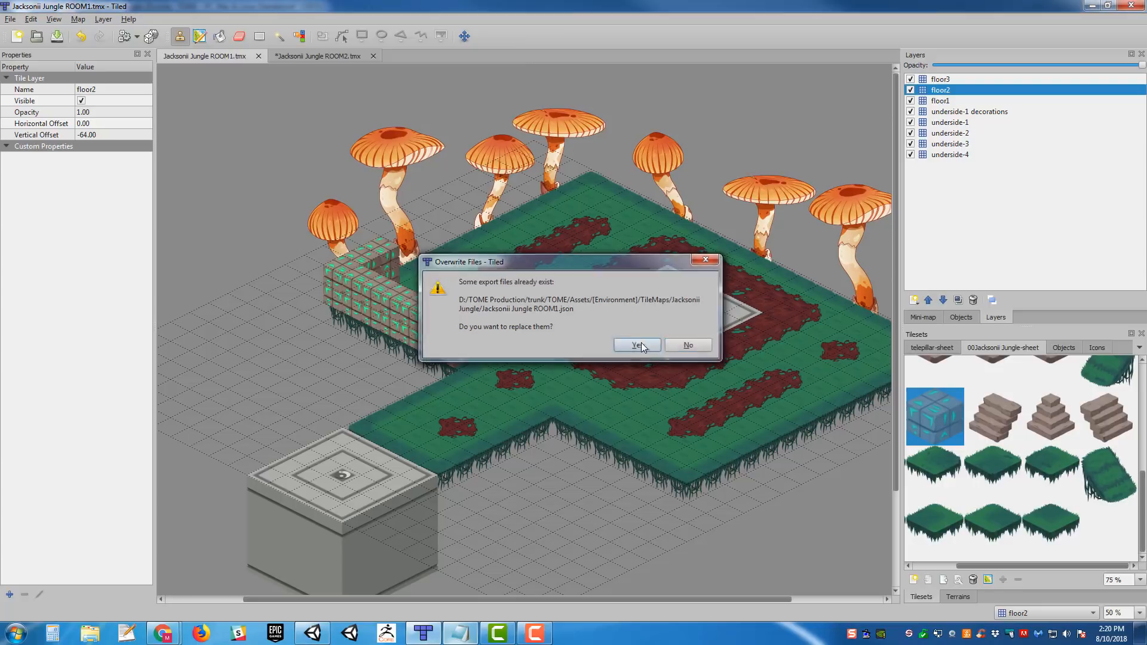
{"action": "left_click", "coordinate": [627, 348]}
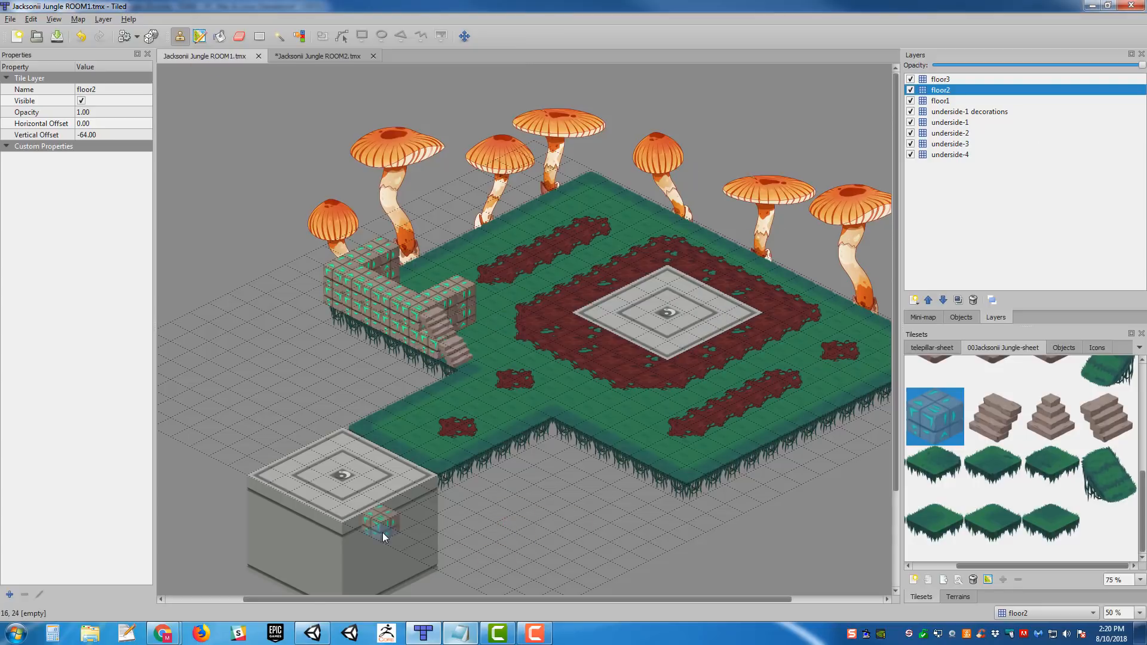
{"action": "middle_click_drag", "start_coordinate": [611, 338], "coordinate": [658, 357]}
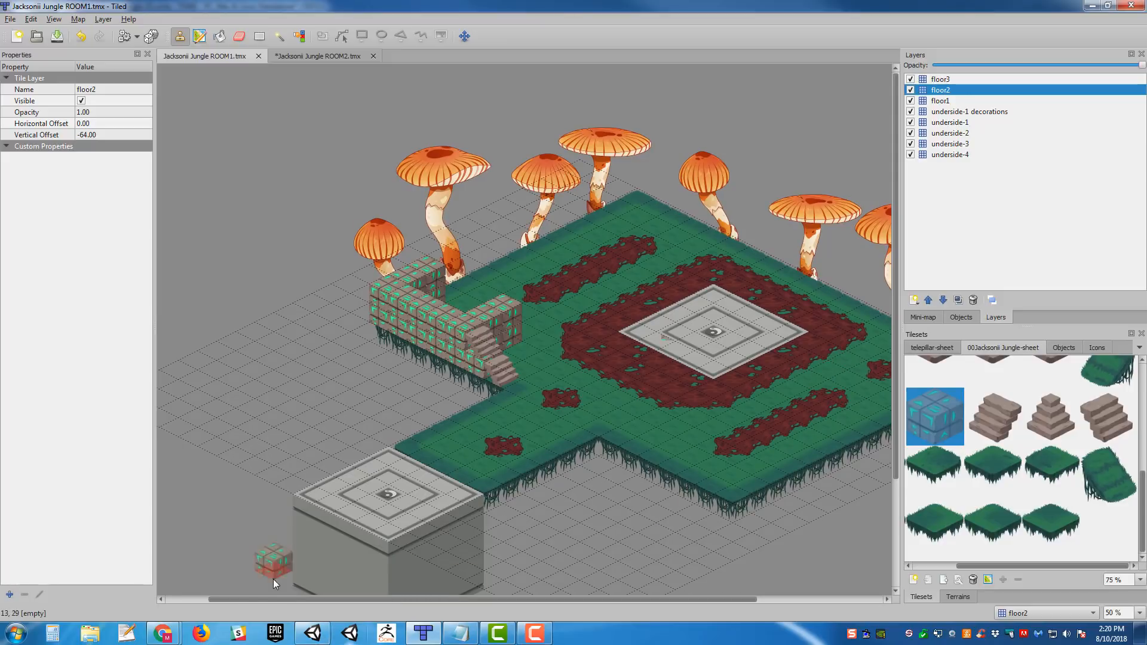
- Switch to Unity and search the project assets for "jacksonii jungle room"
{"action": "left_click", "coordinate": [305, 640]}
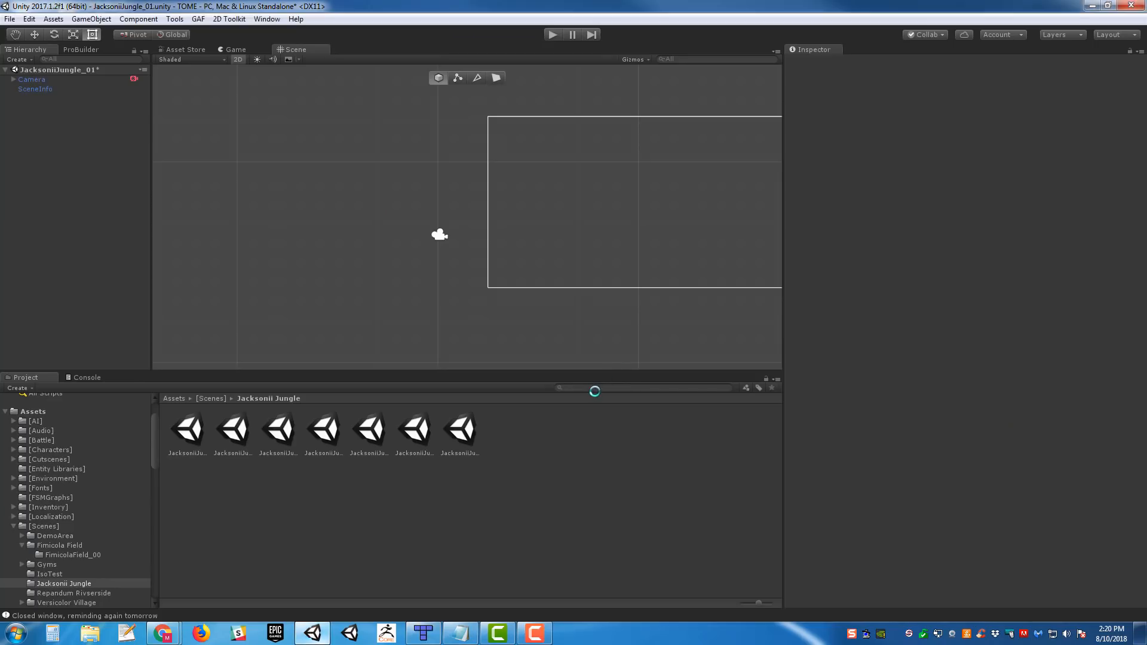
{"action": "type", "text": "jackson"}
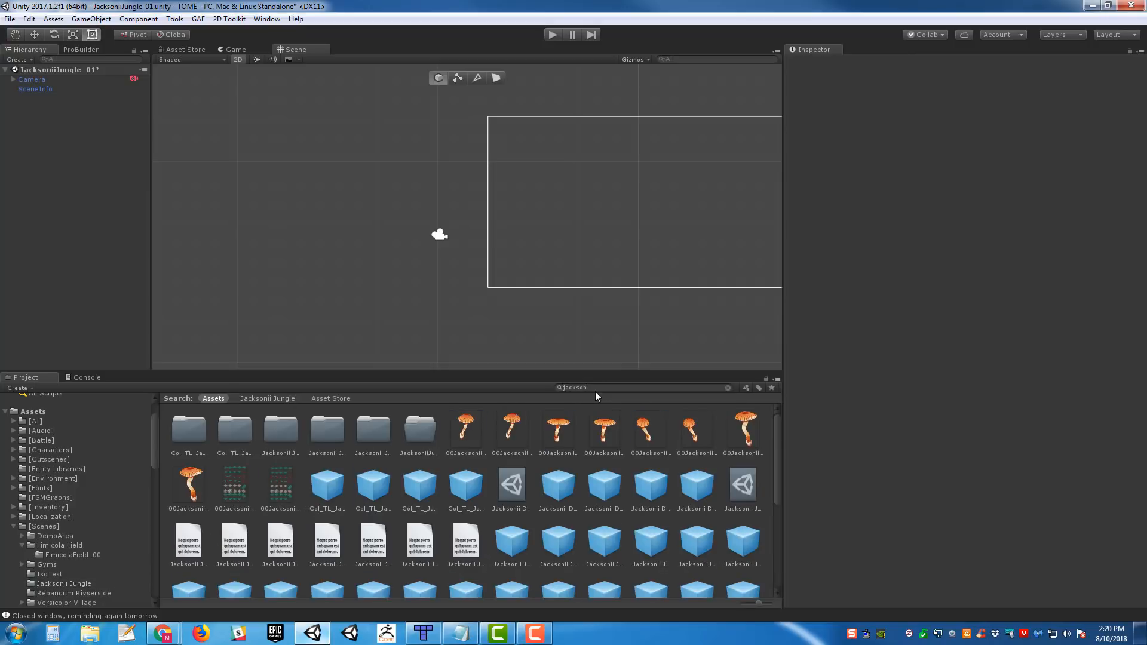
{"action": "type", "text": "ii jungle"}
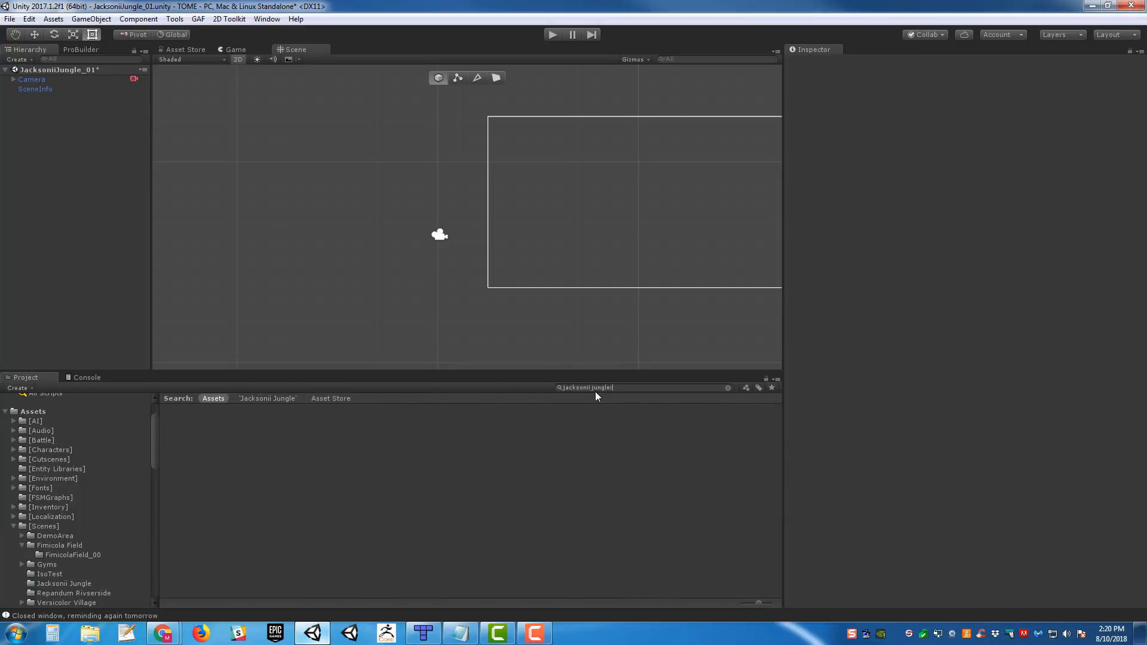
{"action": "type", "text": " room"}
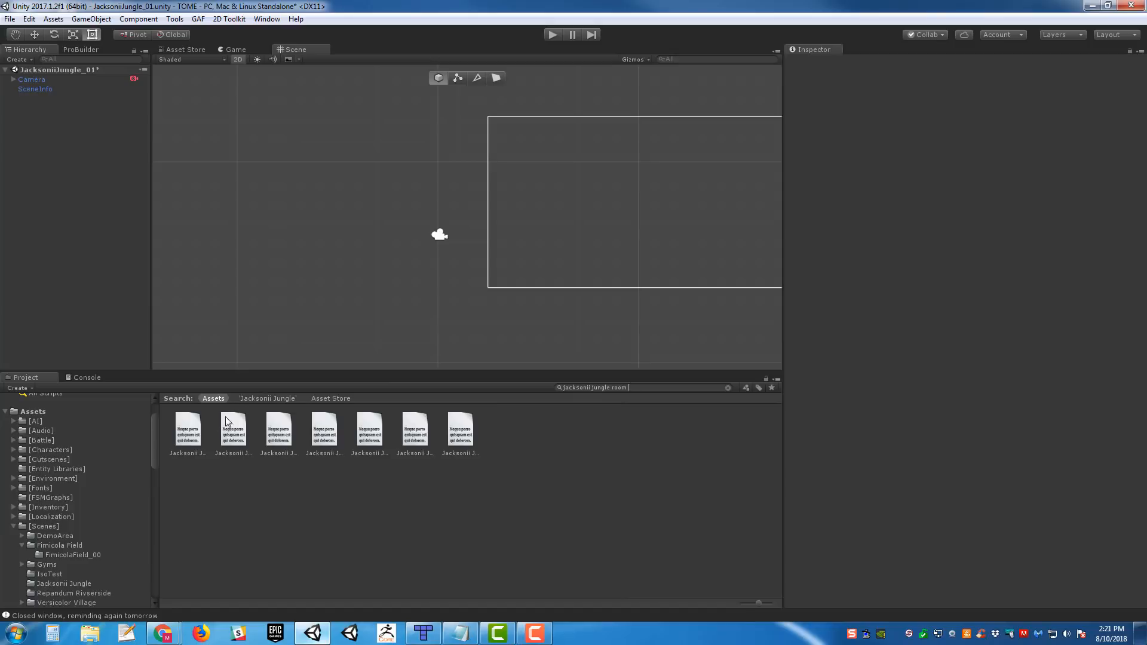
- Open the Jacksonii Jungle ROOM1 JSON asset in Visual Studio
{"action": "left_click", "coordinate": [199, 426]}
{"action": "right_click", "coordinate": [197, 425]}
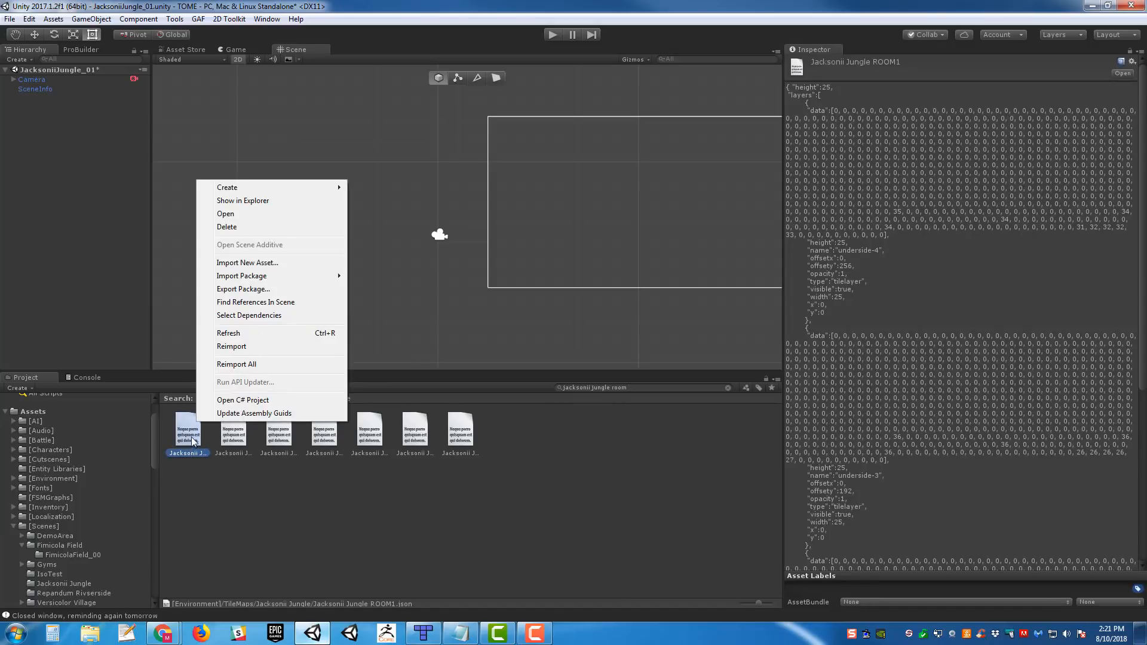
{"action": "left_click", "coordinate": [195, 441]}
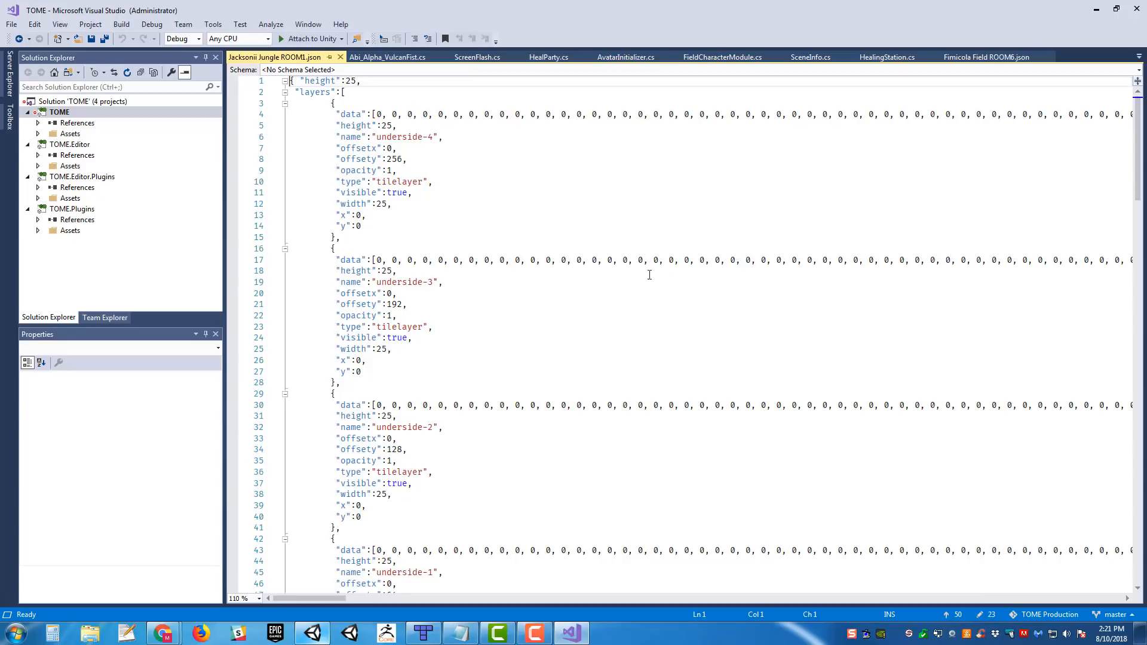
- Examine the layer entries in the ROOM1 JSON from underside-4 through floor3, including their names and vertical offsets
{"action": "scroll", "coordinate": [596, 266], "scroll_direction": "down", "scroll_amount": 3}
{"action": "scroll", "coordinate": [597, 266], "scroll_direction": "up", "scroll_amount": 3}
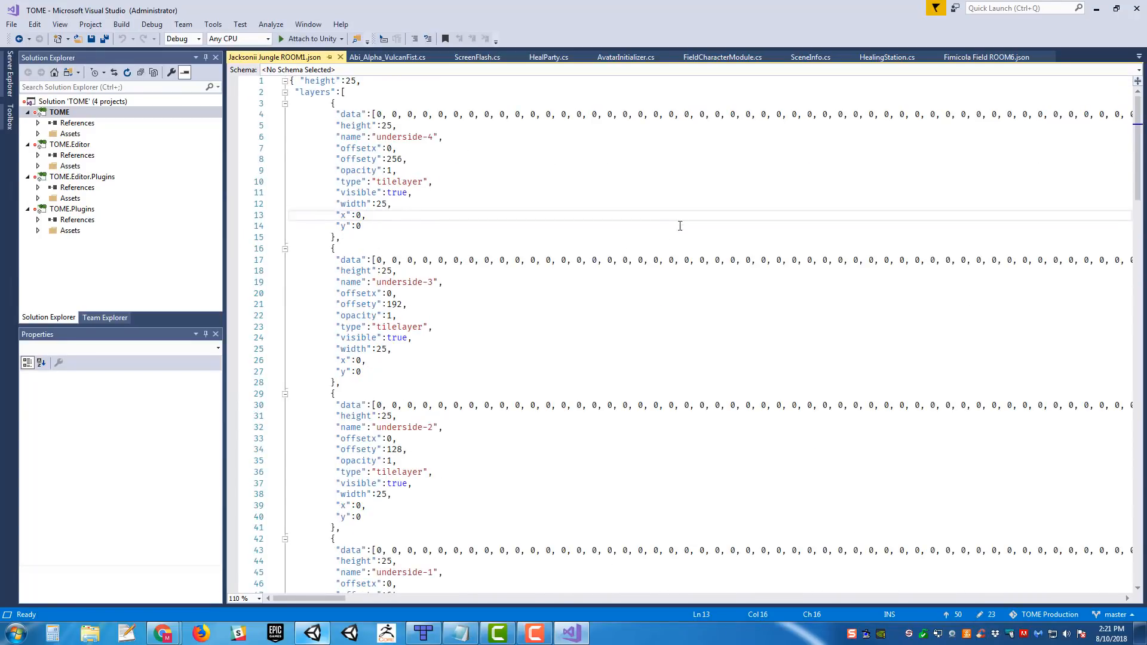
{"action": "scroll", "coordinate": [578, 144], "scroll_direction": "down", "scroll_amount": 19}
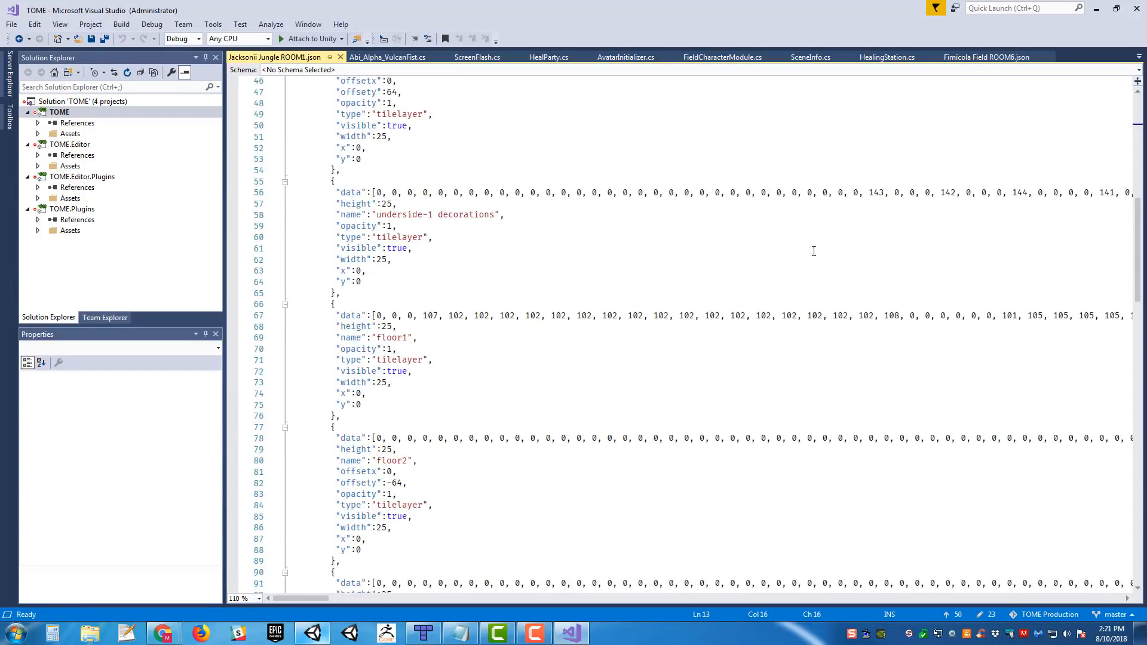
{"action": "left_click", "coordinate": [426, 57]}
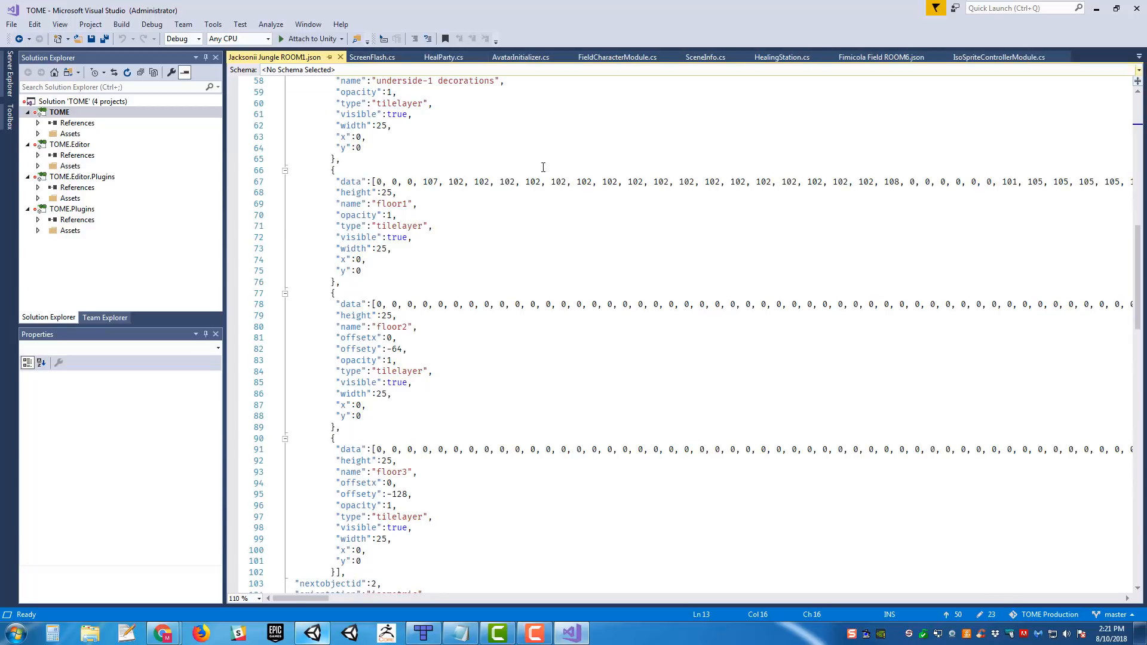
{"action": "scroll", "coordinate": [579, 261], "scroll_direction": "down", "scroll_amount": 3}
{"action": "left_click", "coordinate": [377, 197]}
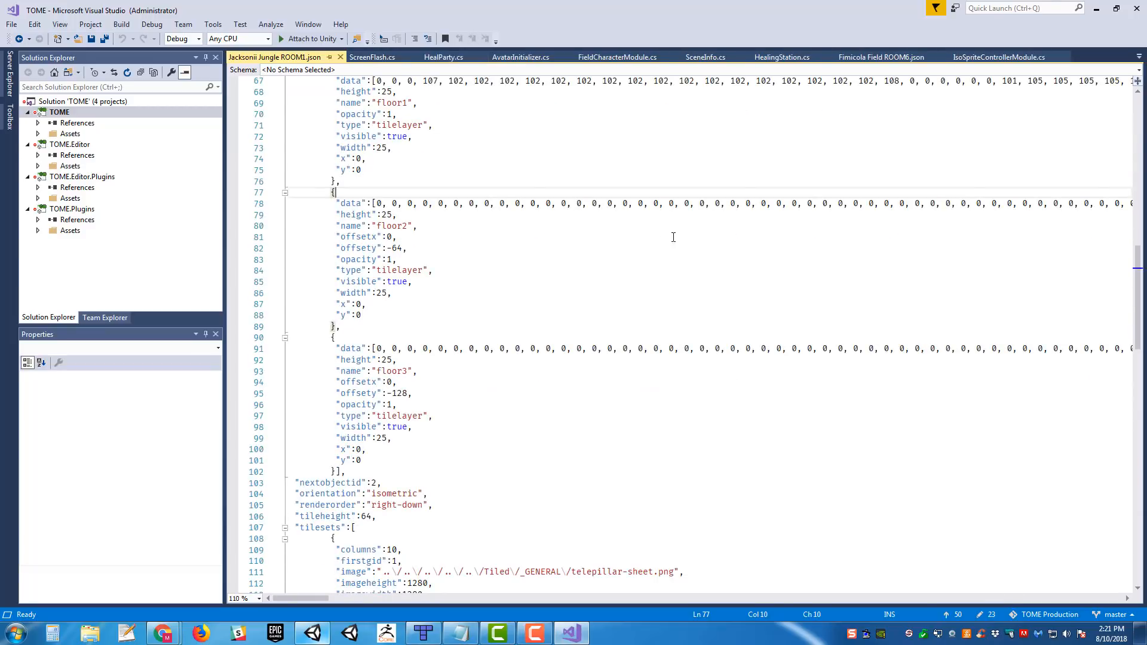
{"action": "key", "text": "Down"}
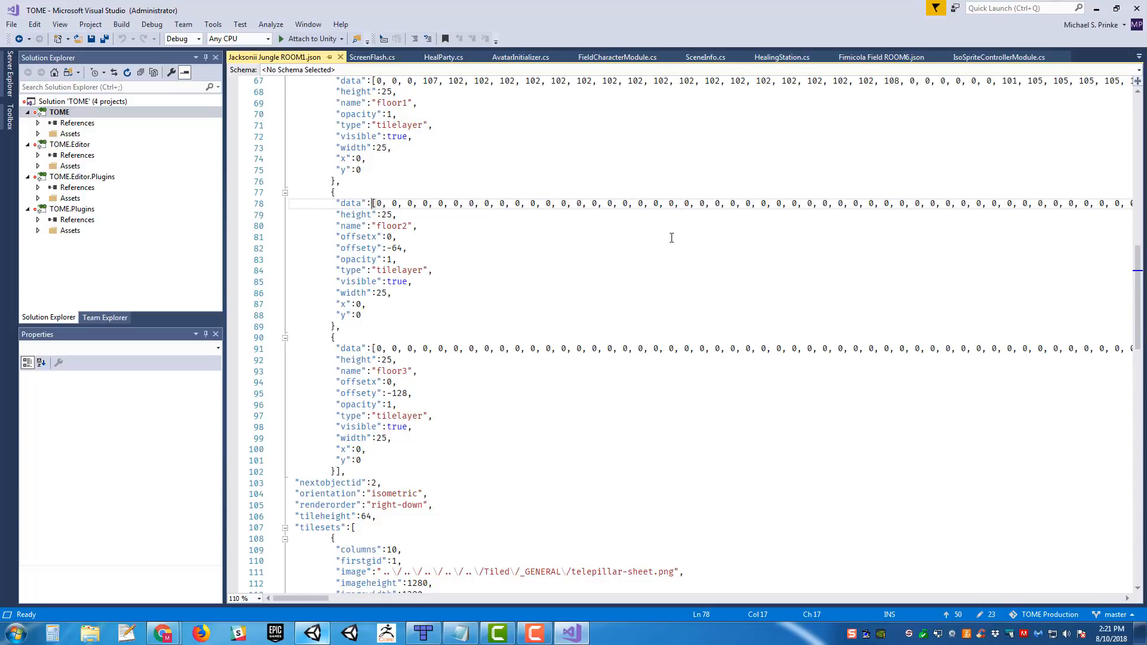
{"action": "scroll", "coordinate": [658, 216], "scroll_direction": "up", "scroll_amount": 5}
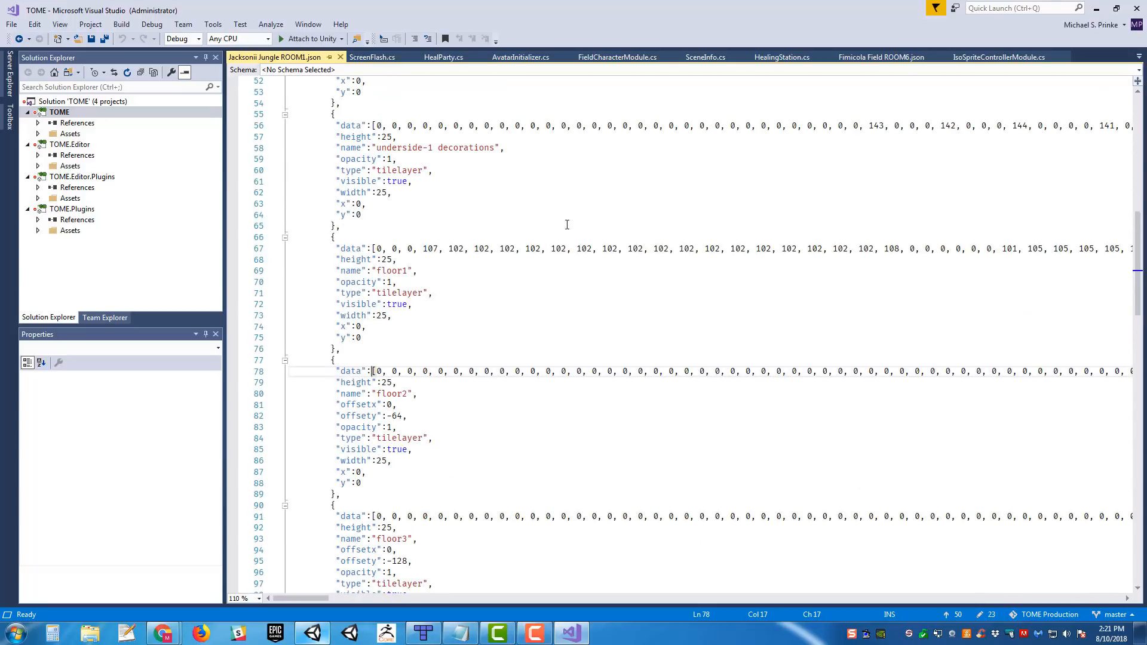
{"action": "scroll", "coordinate": [695, 369], "scroll_direction": "down", "scroll_amount": 8}
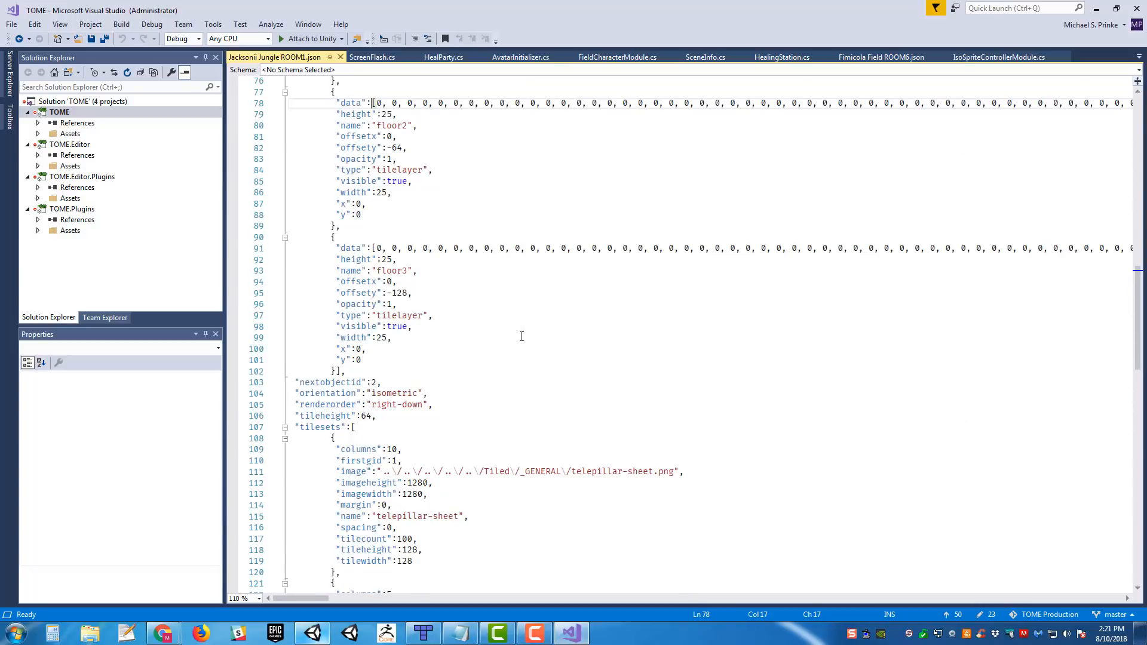
{"action": "scroll", "coordinate": [522, 333], "scroll_direction": "up", "scroll_amount": 4}
{"action": "scroll", "coordinate": [683, 457], "scroll_direction": "up", "scroll_amount": 17}
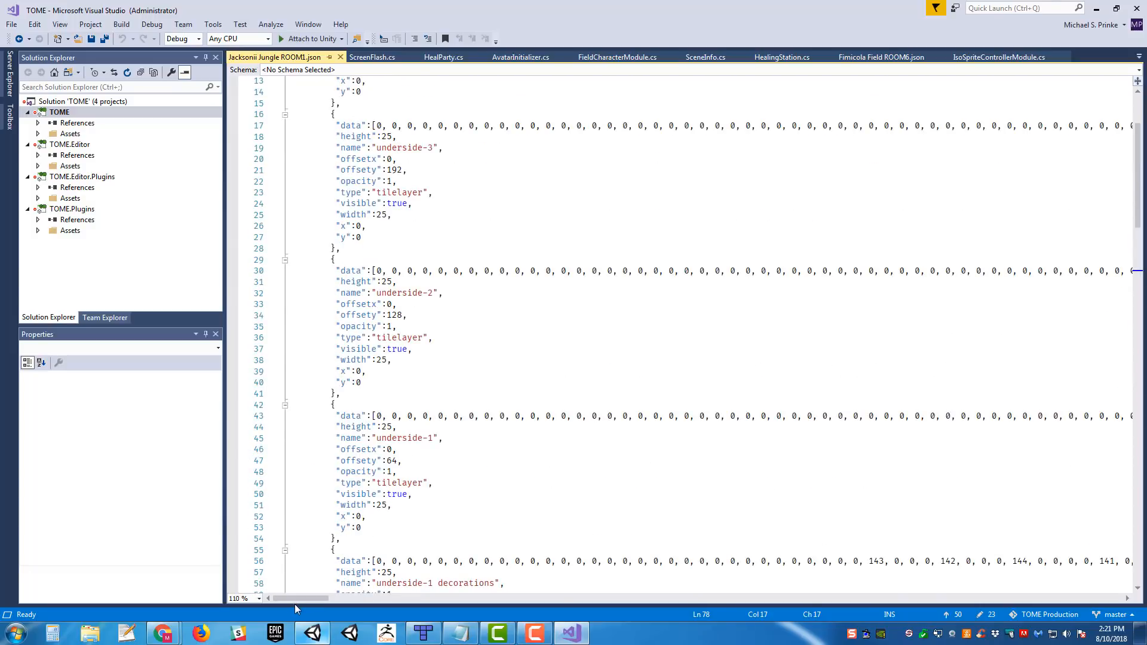
- Review the tile data arrays of the underside and floor layers in the ROOM1 JSON
{"action": "left_click_drag", "start_coordinate": [299, 600], "coordinate": [271, 556]}
{"action": "scroll", "coordinate": [530, 361], "scroll_direction": "down", "scroll_amount": 4}
{"action": "scroll", "coordinate": [530, 353], "scroll_direction": "up", "scroll_amount": 8}
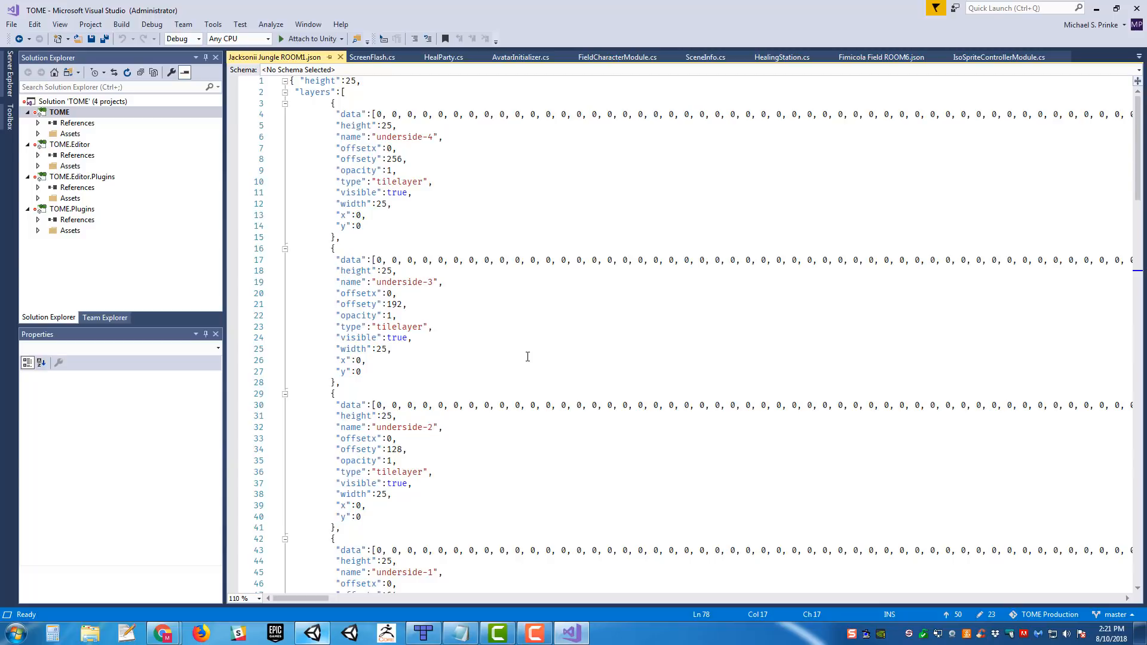
{"action": "scroll", "coordinate": [533, 335], "scroll_direction": "down", "scroll_amount": 16}
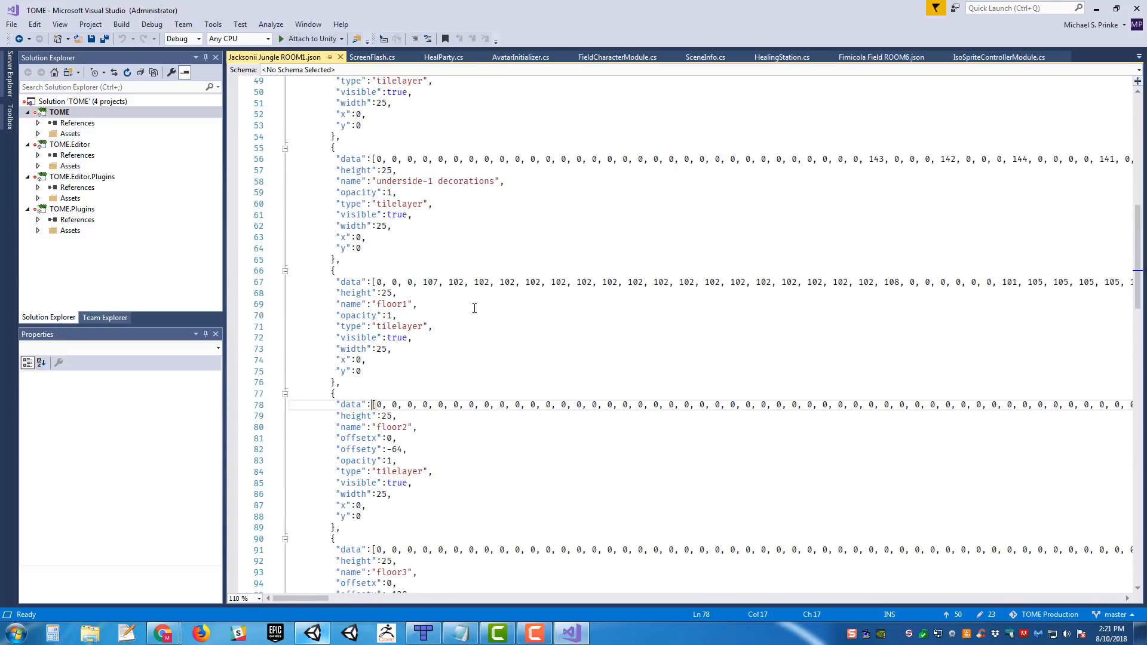
{"action": "scroll", "coordinate": [474, 308], "scroll_direction": "down", "scroll_amount": 1}
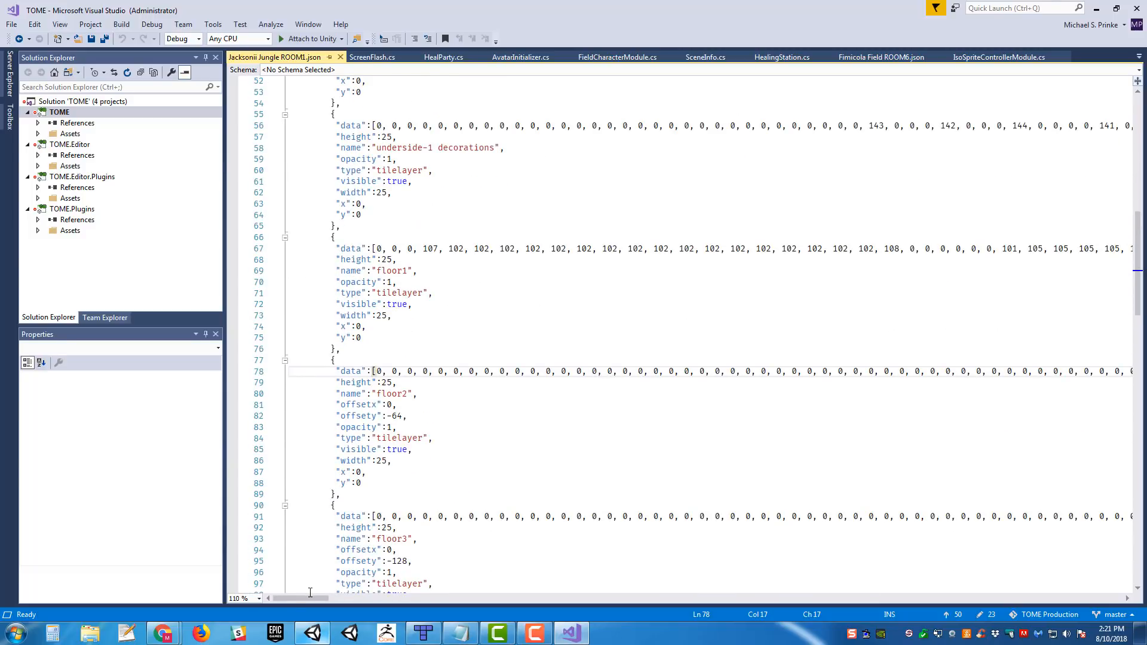
{"action": "mouse_move", "coordinate": [303, 596]}
{"action": "left_mouse_down"}
{"action": "mouse_move", "coordinate": [962, 595]}
{"action": "mouse_move", "coordinate": [1024, 576]}
{"action": "mouse_move", "coordinate": [1063, 591]}
{"action": "mouse_move", "coordinate": [702, 581]}
{"action": "mouse_move", "coordinate": [281, 596]}
{"action": "left_mouse_up"}
- Switch back to Unity, select the SceneInfo object and inspect its Tile Ed Import Manager component
{"action": "left_click", "coordinate": [312, 632]}
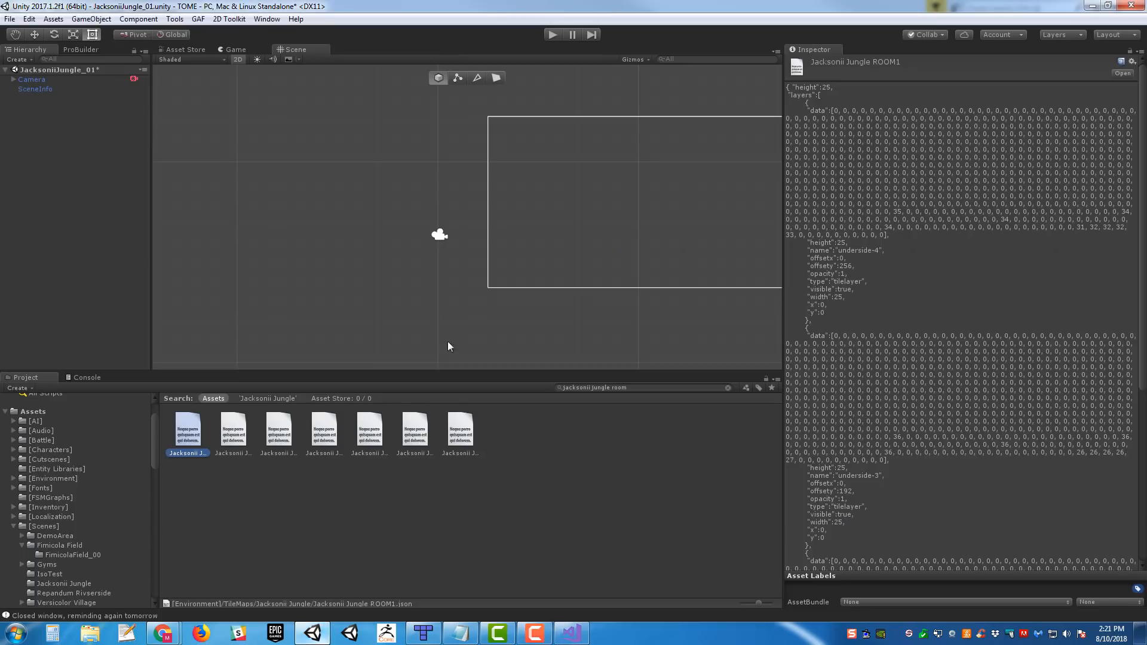
{"action": "middle_click_drag", "start_coordinate": [579, 202], "coordinate": [389, 208]}
{"action": "scroll", "coordinate": [438, 212], "scroll_direction": "up", "scroll_amount": 1}
{"action": "left_click", "coordinate": [30, 89]}
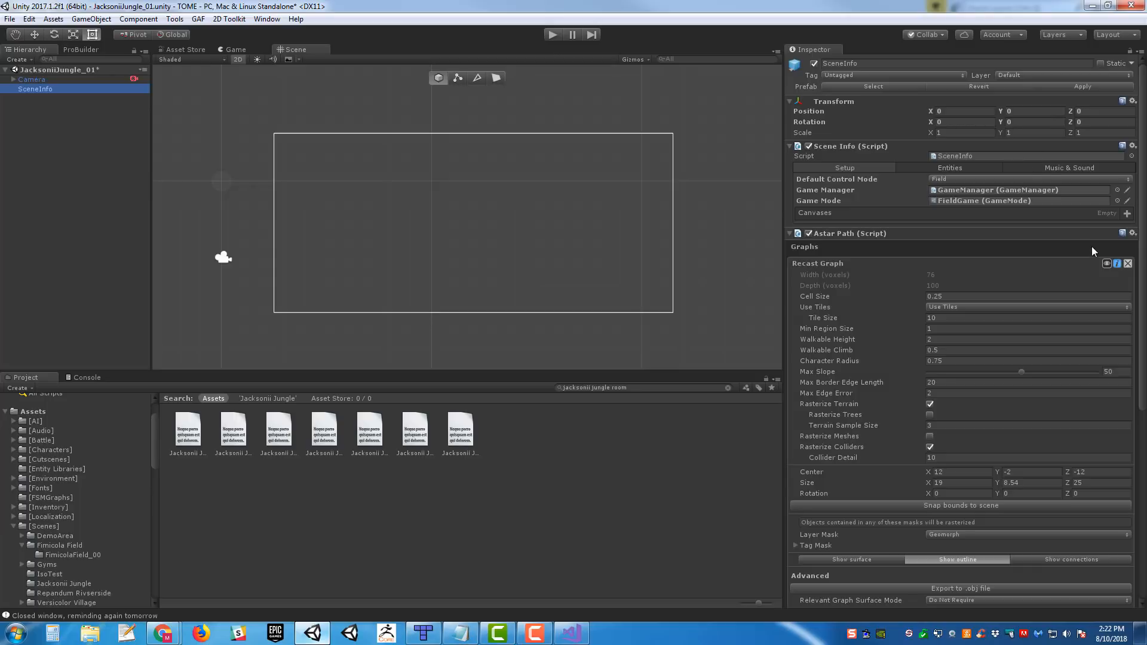
{"action": "scroll", "coordinate": [1094, 252], "scroll_direction": "down", "scroll_amount": 10}
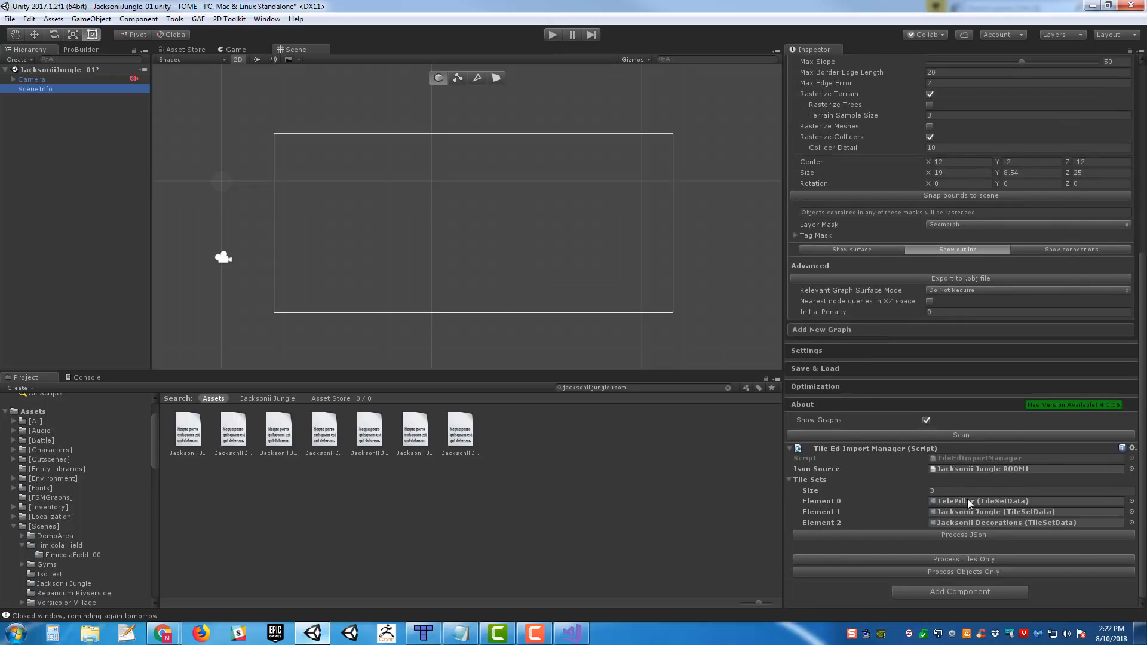
- Locate the TelePillar, Jacksonii Jungle and Jacksonii Decorations tile sets referenced by the import manager in the project
{"action": "left_click", "coordinate": [969, 504]}
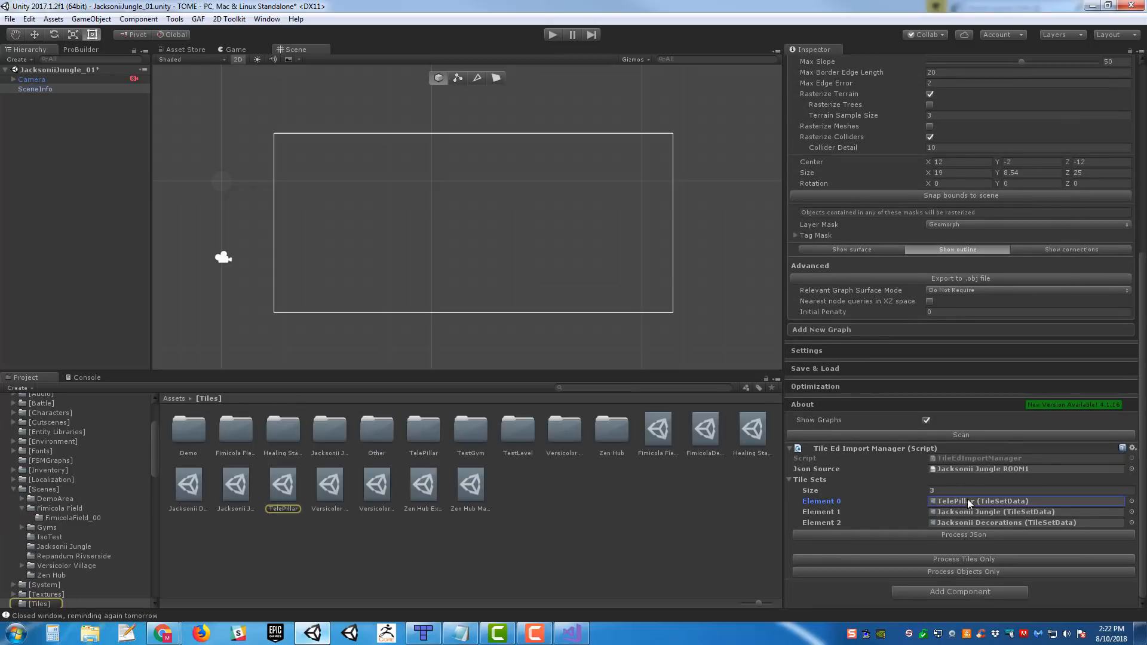
{"action": "left_click", "coordinate": [999, 512]}
{"action": "left_click", "coordinate": [1025, 523]}
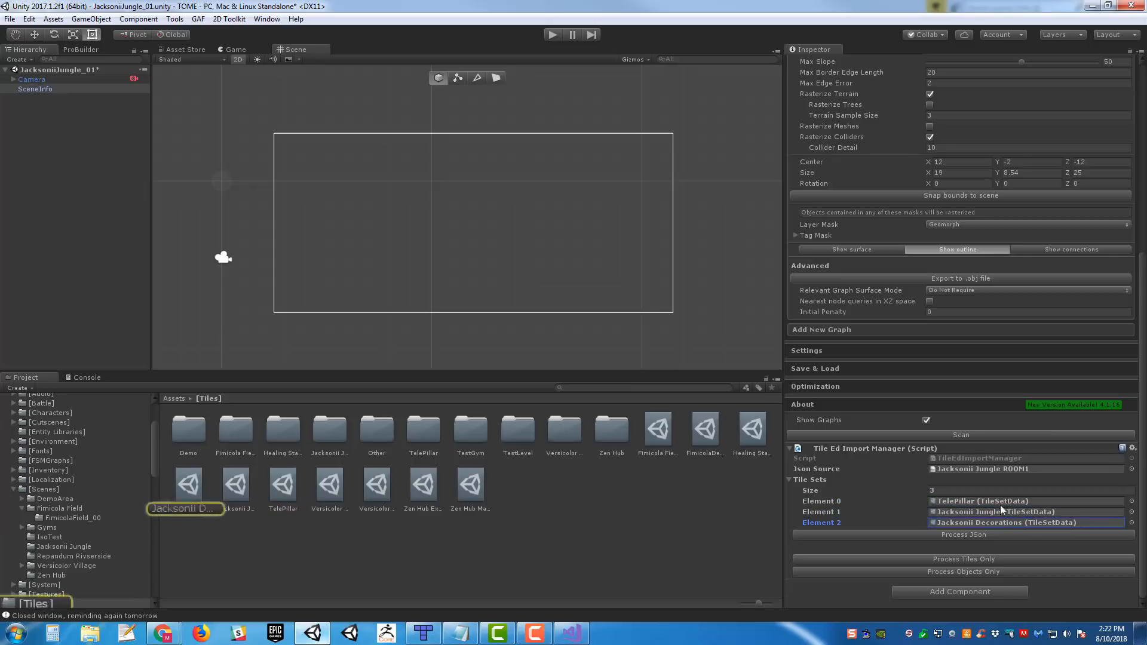
{"action": "left_click", "coordinate": [994, 505]}
- Inspect the TelePillar tile set asset and locate its TelePillar_0 prefab in the project
{"action": "left_click", "coordinate": [631, 486]}
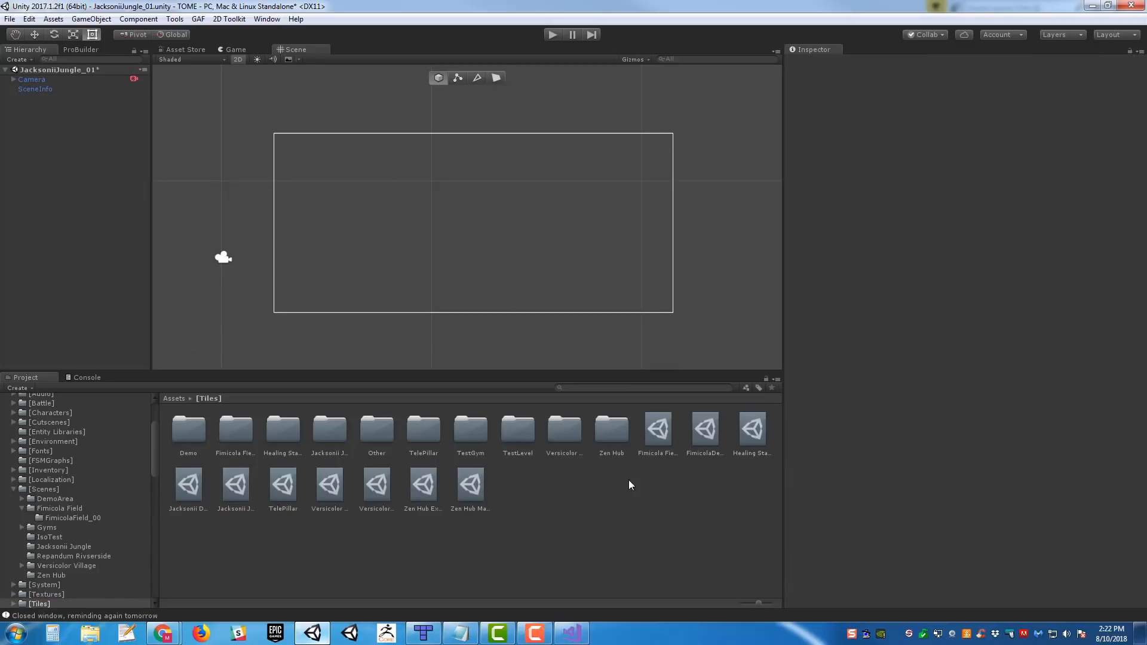
{"action": "left_click", "coordinate": [277, 496]}
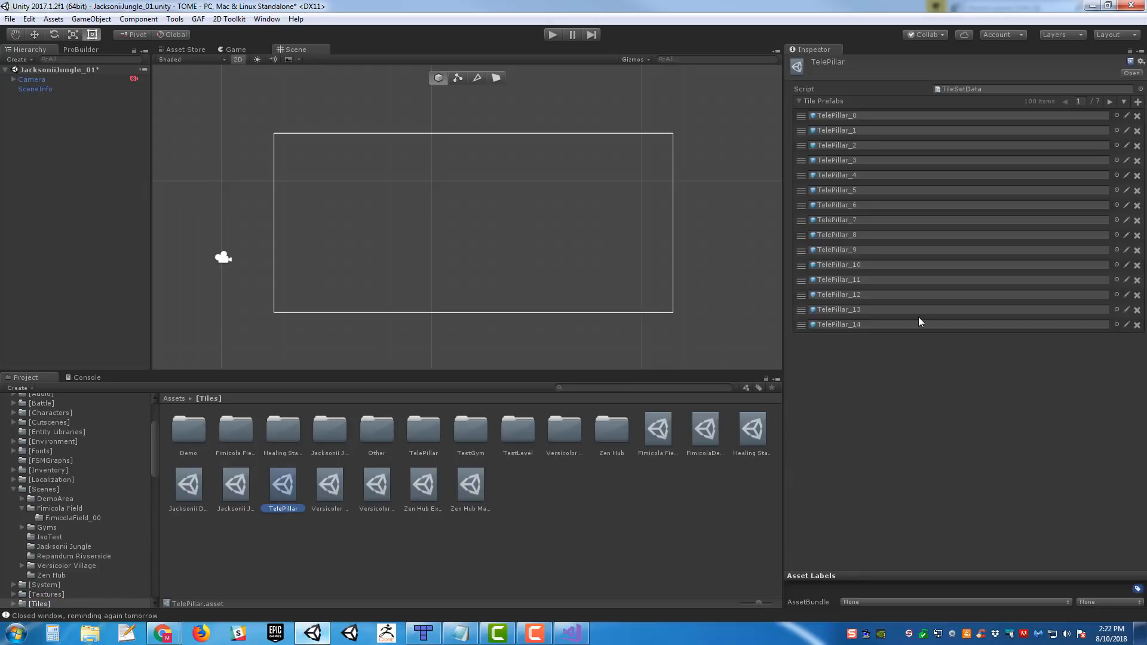
{"action": "left_click", "coordinate": [871, 116]}
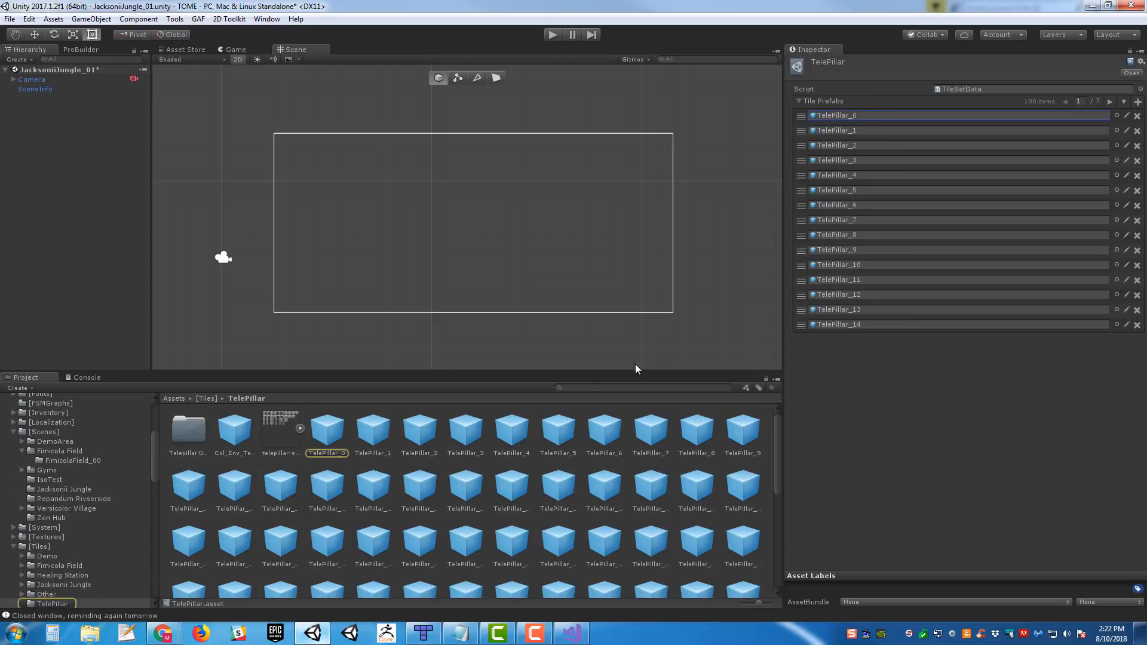
- Step through the TelePillar tile prefabs to compare their sprites, and examine the components on TelePillar_17
{"action": "left_click", "coordinate": [320, 448]}
{"action": "key", "text": "Right"}
{"action": "key", "text": "Right"}
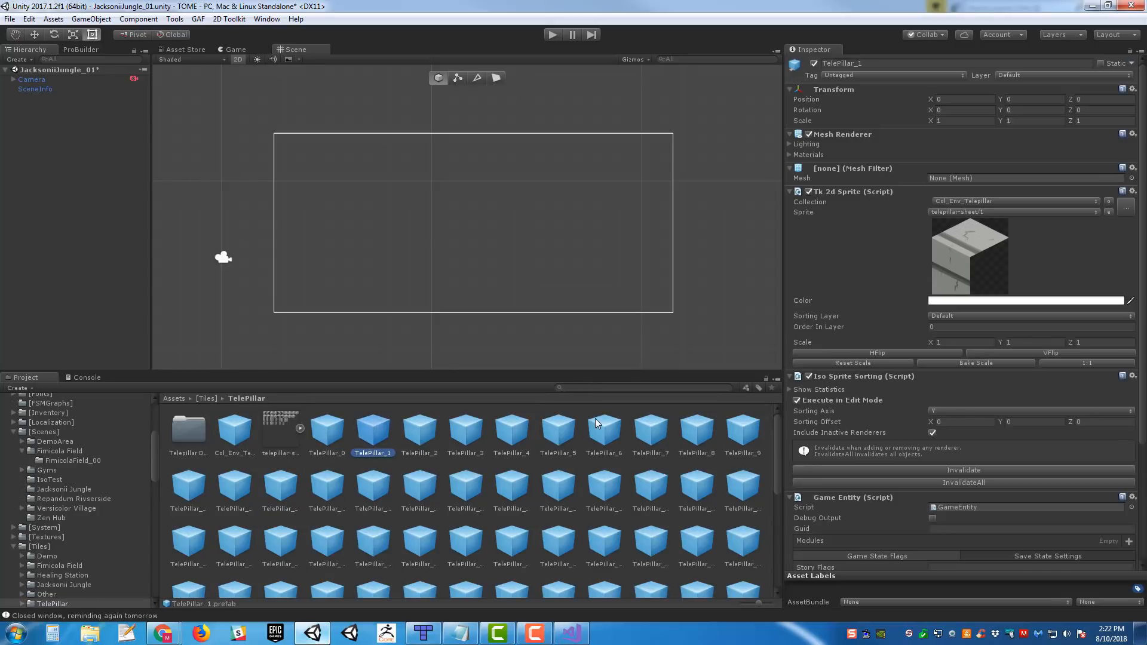
{"action": "key", "text": "Right"}
{"action": "key", "text": "Right"}
{"action": "key", "text": "Right"}
{"action": "key", "text": "Right"}
{"action": "key", "text": "Right"}
{"action": "key", "text": "Right"}
{"action": "key", "text": "Right"}
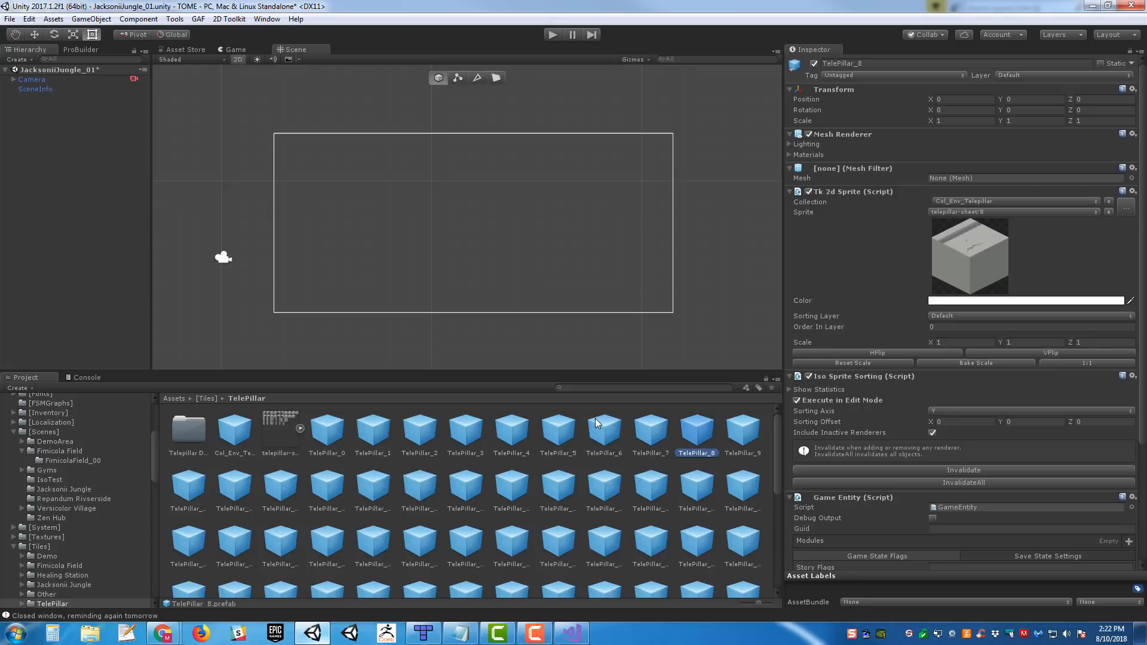
{"action": "key", "text": "Down"}
{"action": "key", "text": "Left"}
{"action": "key", "text": "Left"}
{"action": "key", "text": "Left"}
{"action": "key", "text": "Left"}
{"action": "key", "text": "Left"}
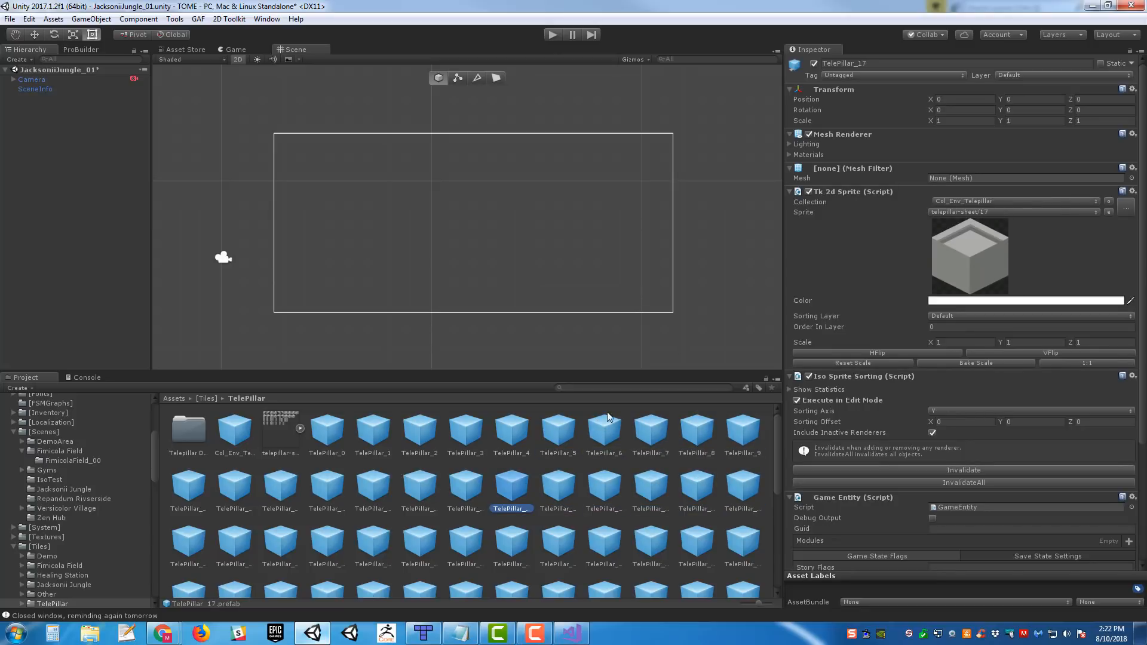
{"action": "scroll", "coordinate": [1139, 314], "scroll_direction": "down", "scroll_amount": 3}
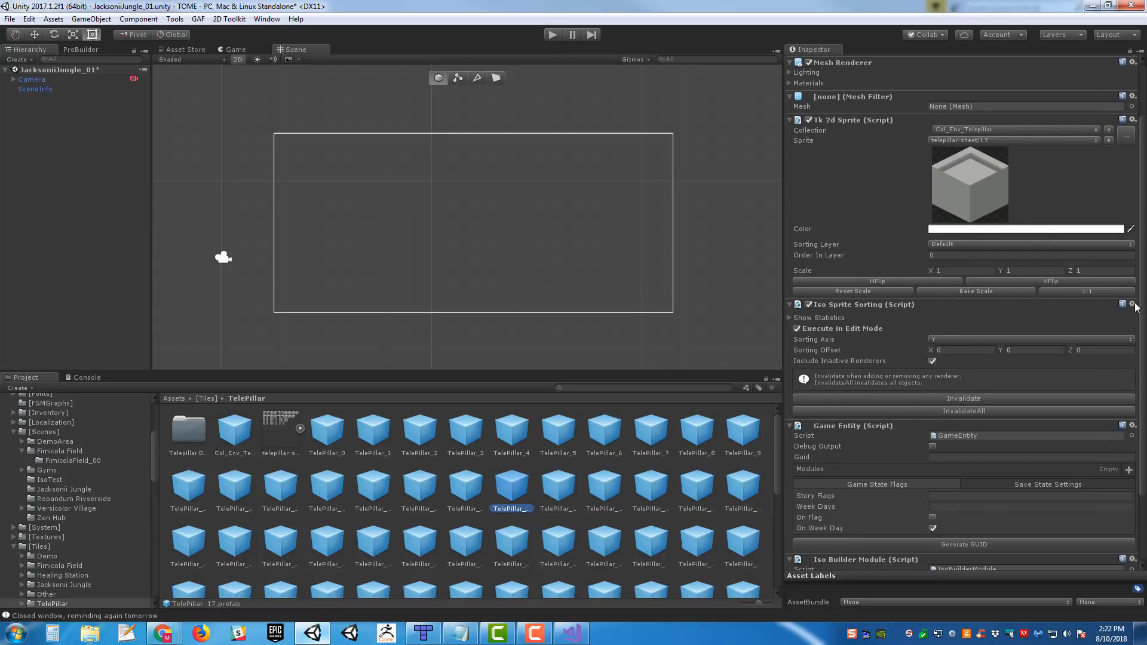
- Remove the Iso Sprite Sorting component from the TelePillar_17 prefab
{"action": "left_click", "coordinate": [1133, 305]}
{"action": "left_click", "coordinate": [1097, 334]}
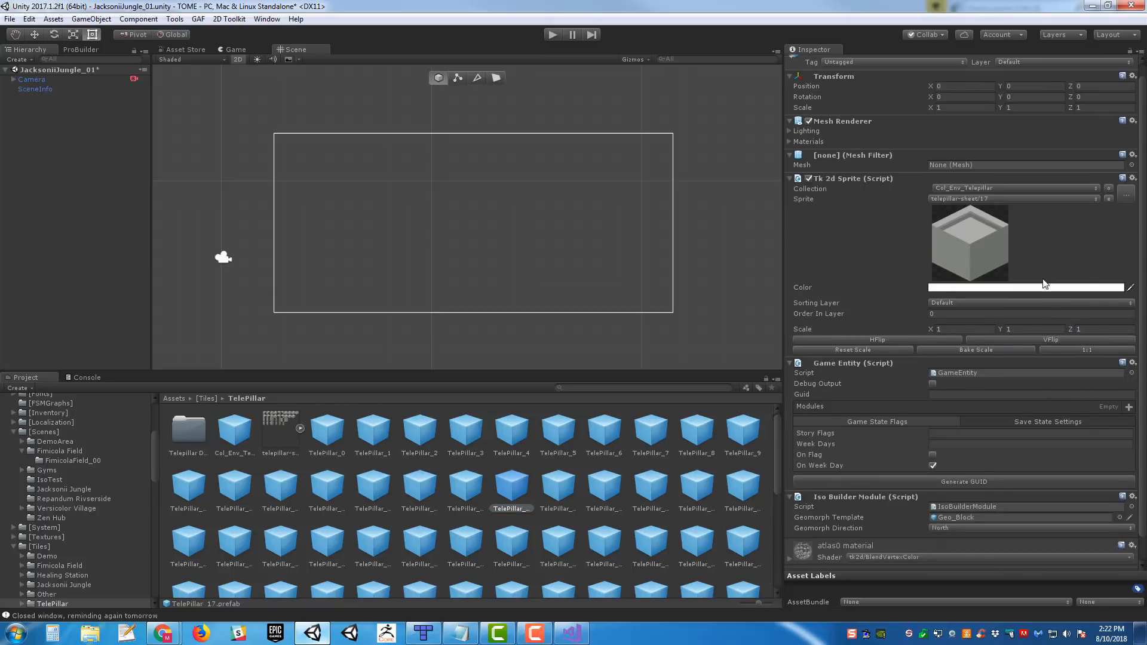
{"action": "scroll", "coordinate": [1045, 284], "scroll_direction": "down", "scroll_amount": 1}
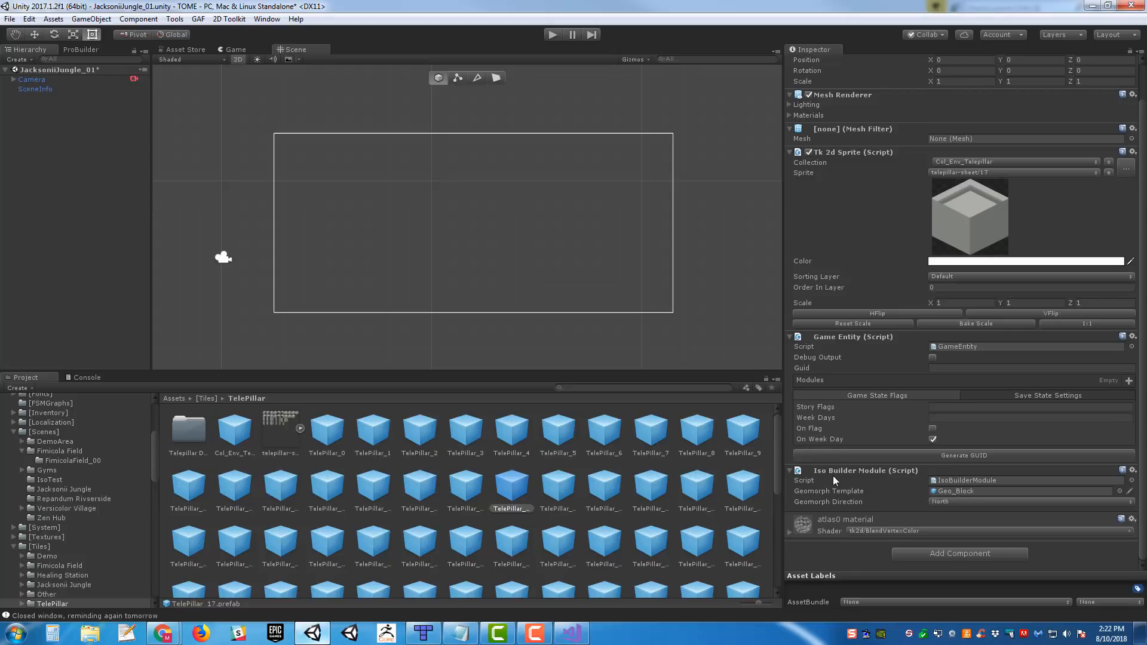
- Place the Geo_Block prefab used as the tile's geomorph template in the scene and examine its floor and walls in 3D
{"action": "left_click", "coordinate": [969, 491]}
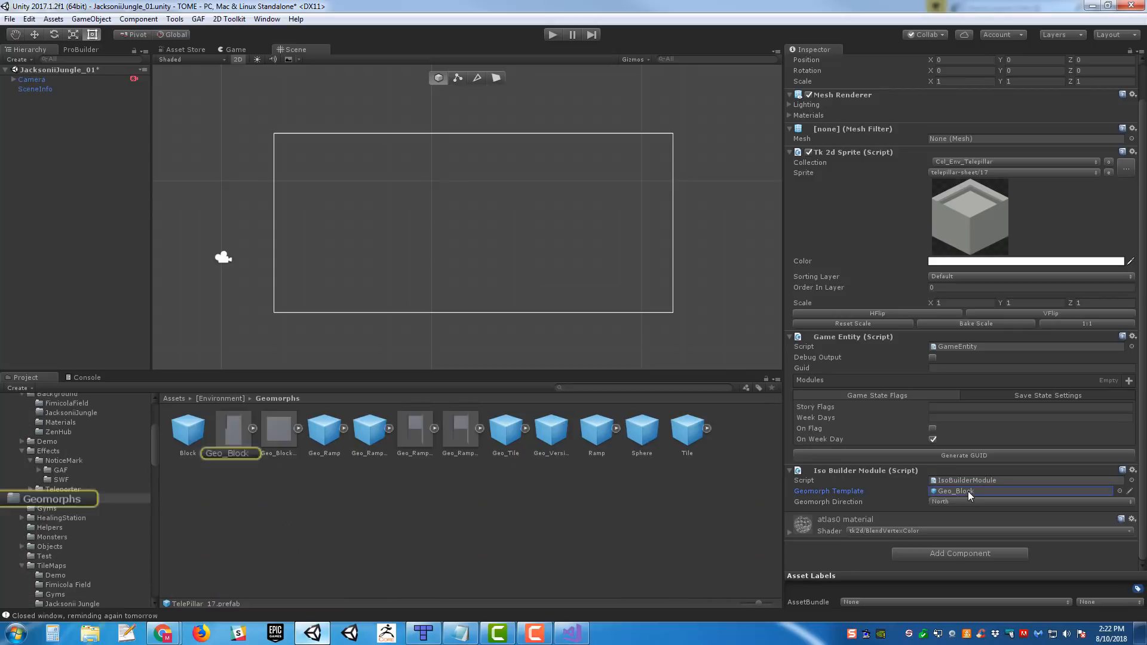
{"action": "left_click_drag", "start_coordinate": [236, 430], "coordinate": [504, 206]}
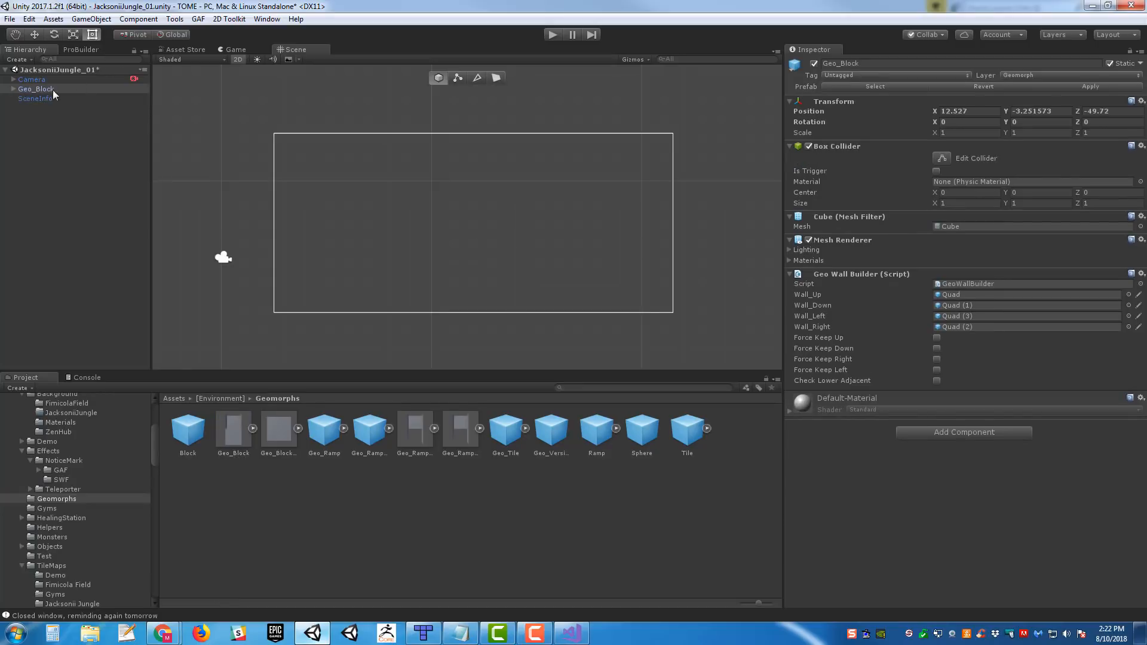
{"action": "double_click", "coordinate": [36, 89]}
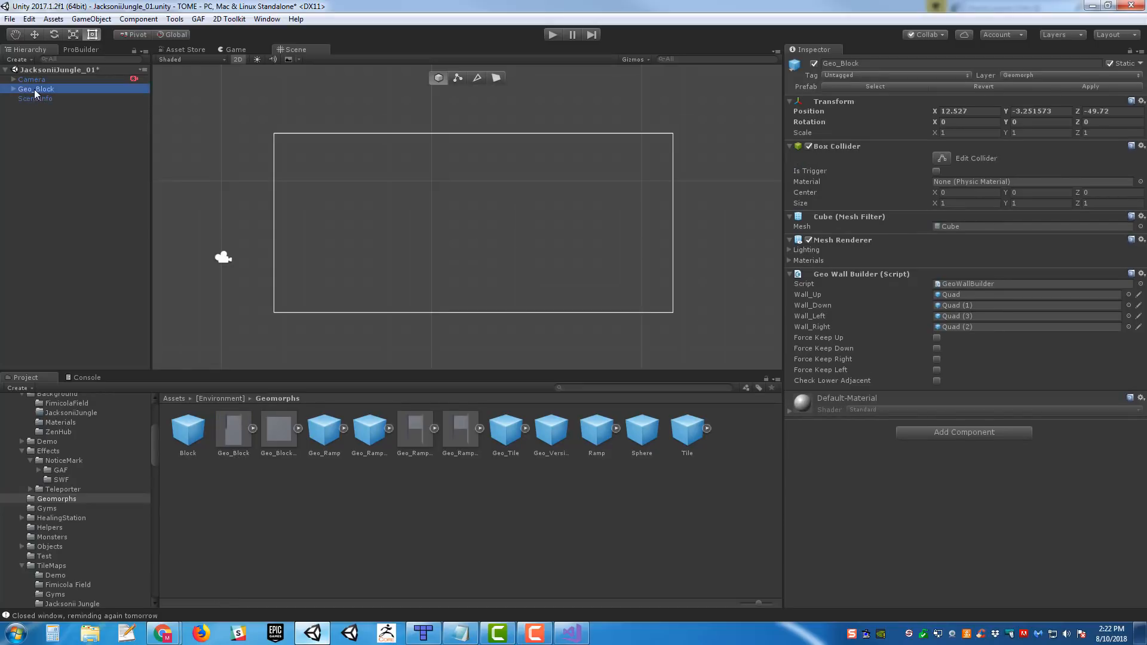
{"action": "left_click", "coordinate": [242, 61]}
{"action": "left_click_drag", "start_coordinate": [622, 272], "coordinate": [280, 228], "text": "alt"}
{"action": "key", "text": "w"}
{"action": "mouse_move", "coordinate": [280, 228]}
{"action": "right_mouse_down"}
{"action": "mouse_move", "coordinate": [271, 190]}
{"action": "mouse_move", "coordinate": [258, 229]}
{"action": "mouse_move", "coordinate": [297, 234]}
{"action": "right_mouse_up"}
{"action": "key", "text": "s"}
{"action": "key", "text": "w"}
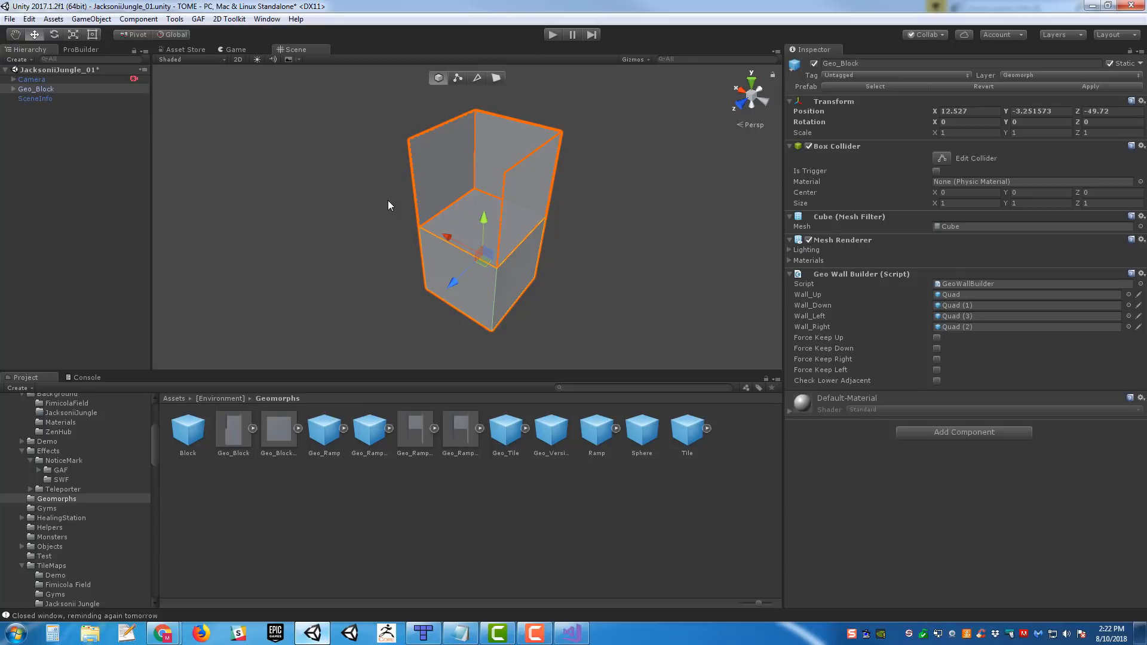
- Delete the Geo_Block object from the scene
{"action": "key", "text": "Delete"}
{"action": "right_click_drag", "start_coordinate": [377, 182], "coordinate": [198, 128]}
{"action": "key", "text": "a"}
{"action": "key", "text": "w"}
- Open the Jacksonii Jungle tile set referenced by SceneInfo's Tile Ed Import Manager and compare its prefab list with TelePillar's
{"action": "left_click", "coordinate": [29, 89]}
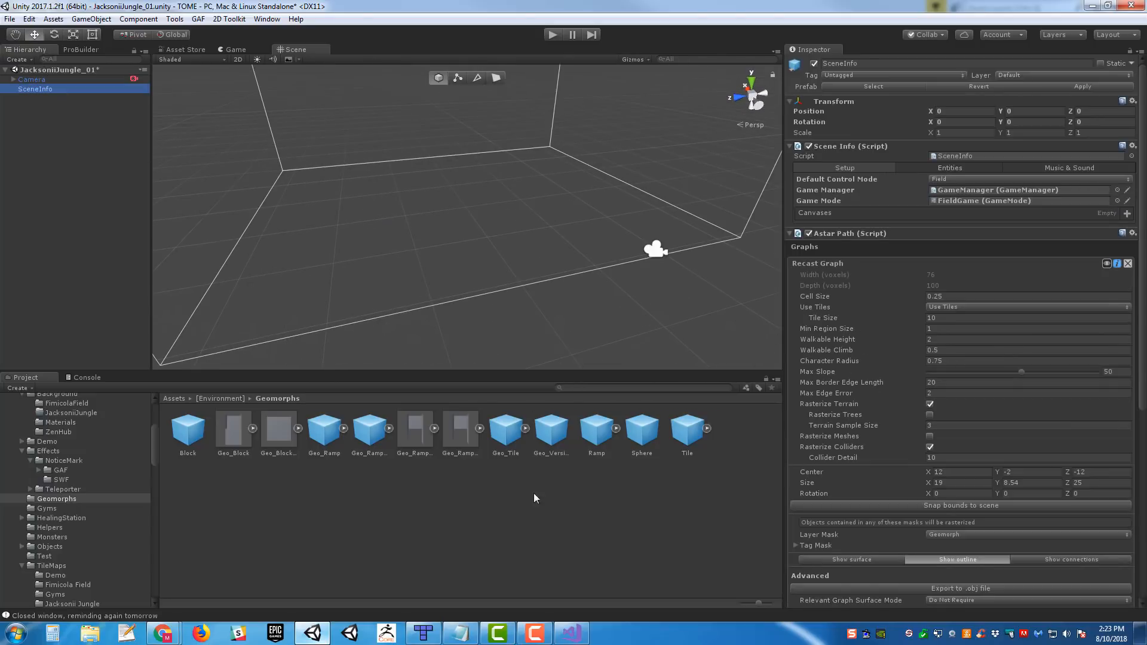
{"action": "scroll", "coordinate": [89, 427], "scroll_direction": "up", "scroll_amount": 3}
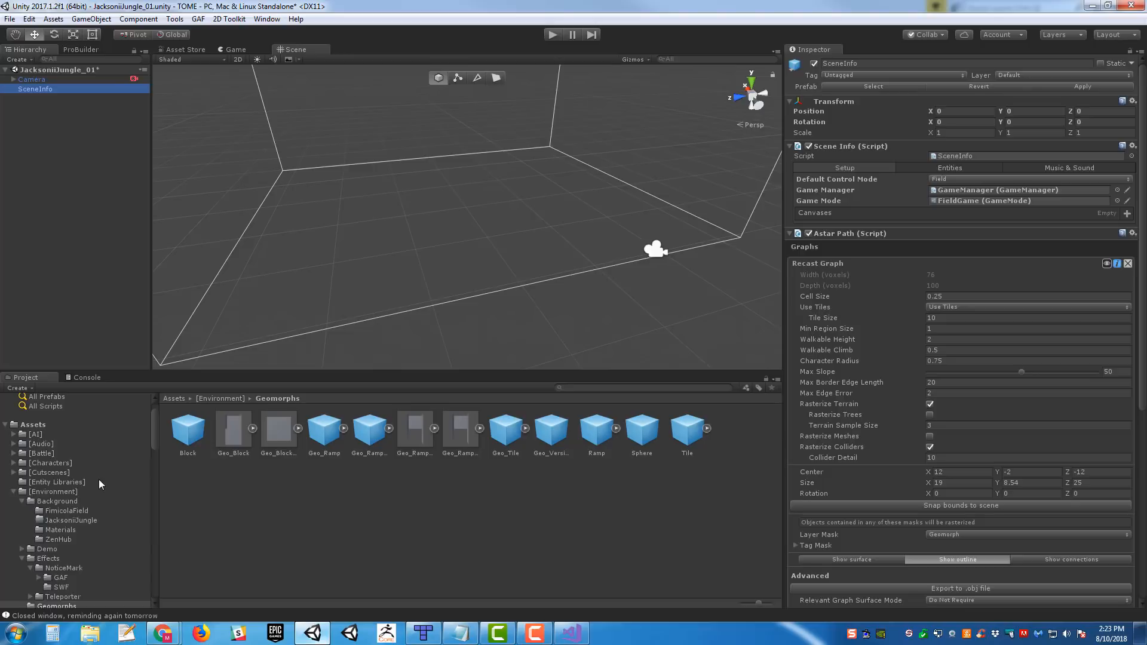
{"action": "scroll", "coordinate": [99, 479], "scroll_direction": "down", "scroll_amount": 1}
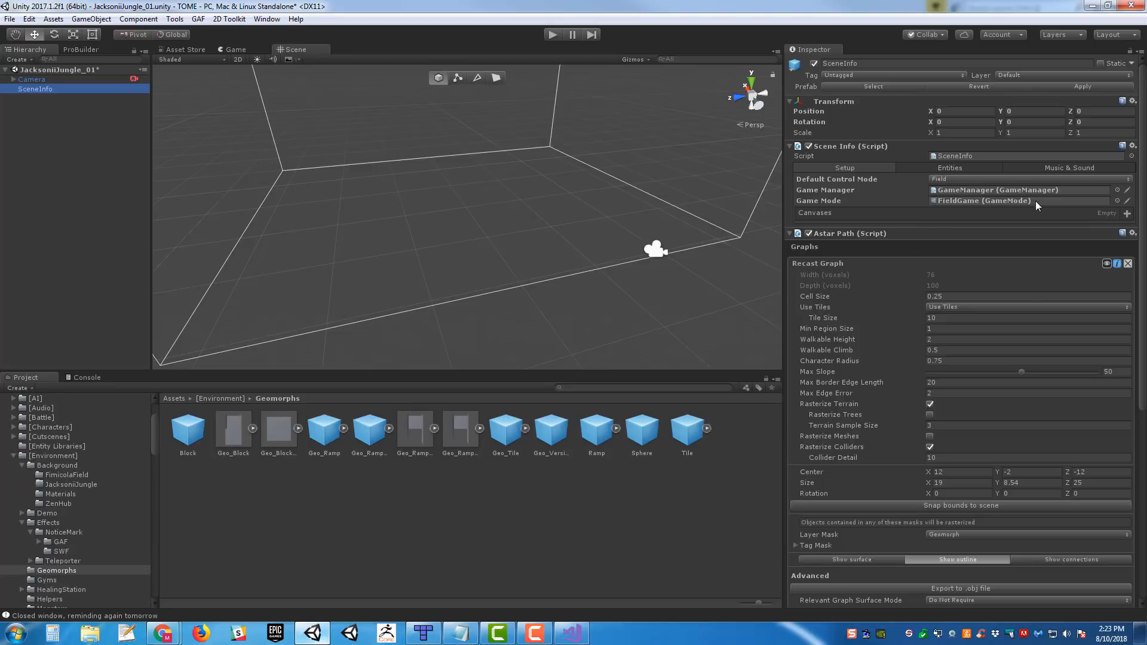
{"action": "scroll", "coordinate": [948, 449], "scroll_direction": "down", "scroll_amount": 8}
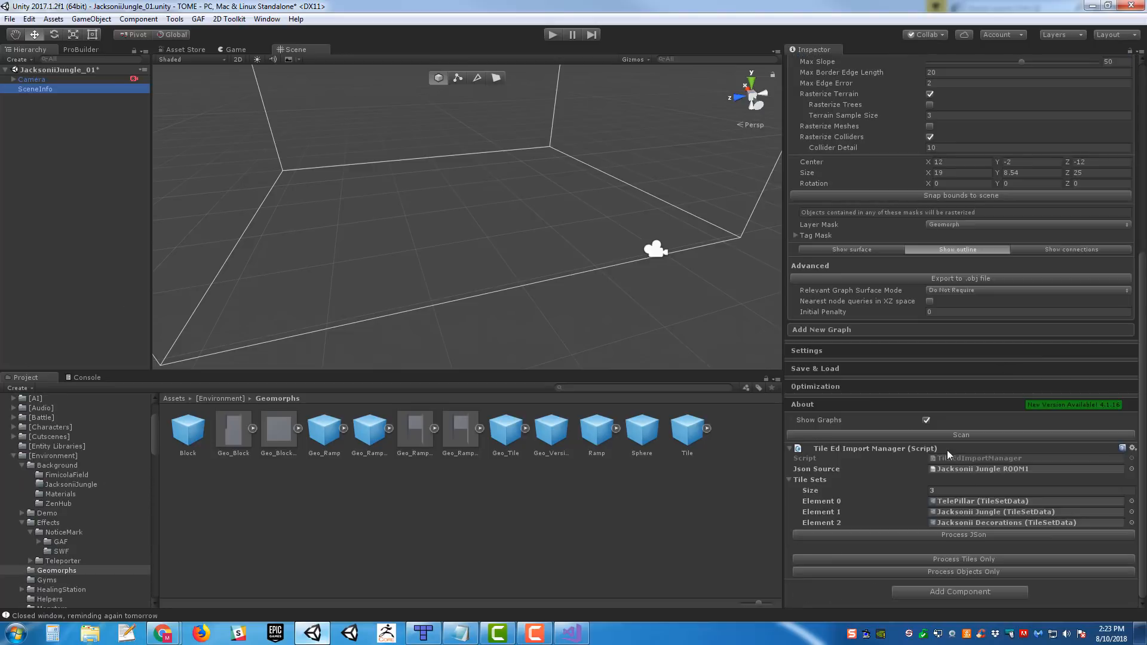
{"action": "double_click", "coordinate": [966, 511]}
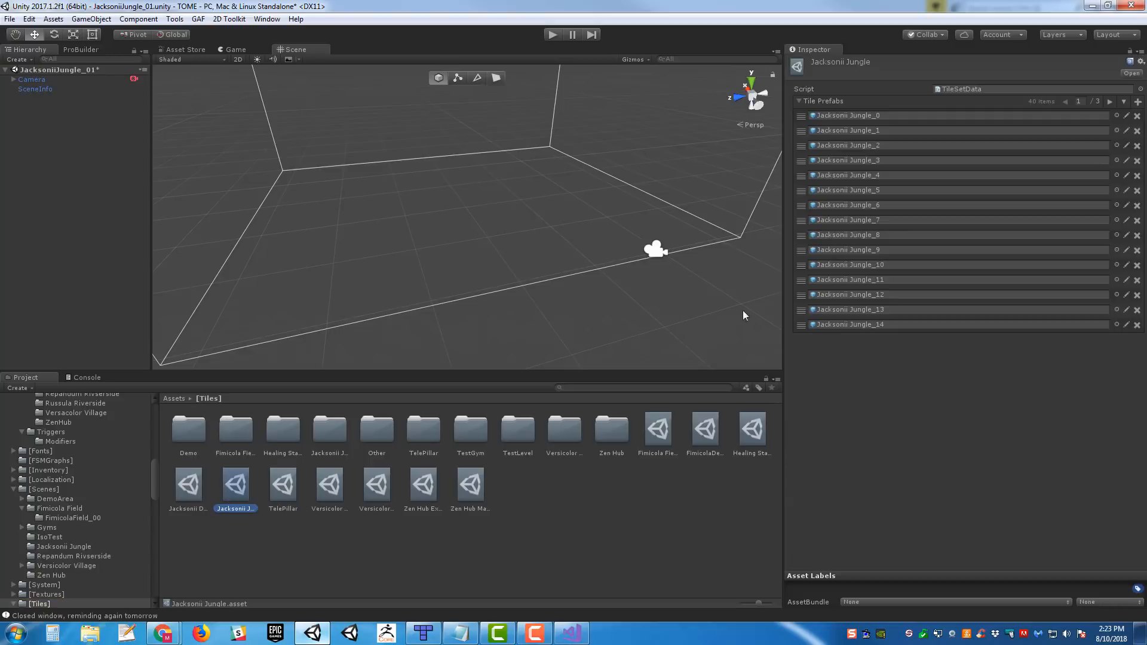
{"action": "left_click", "coordinate": [299, 484]}
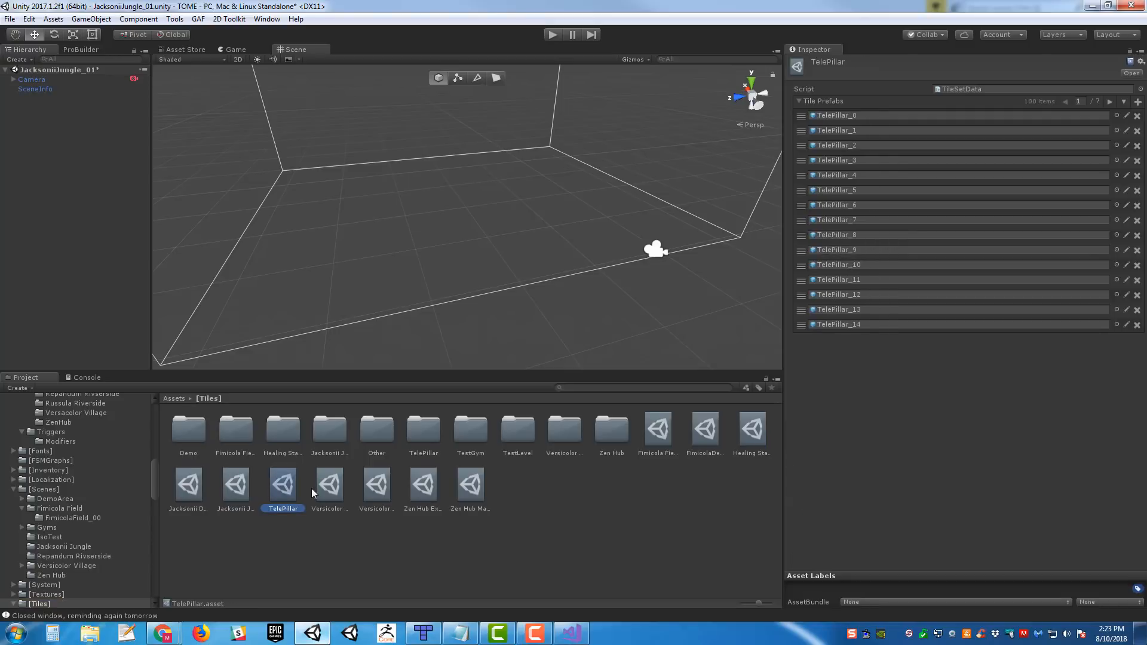
{"action": "left_click", "coordinate": [217, 505]}
- Locate the Jacksonii Jungle_0 prefab and step through the Jacksonii Jungle tile prefabs to compare their sprites
{"action": "left_click", "coordinate": [888, 117]}
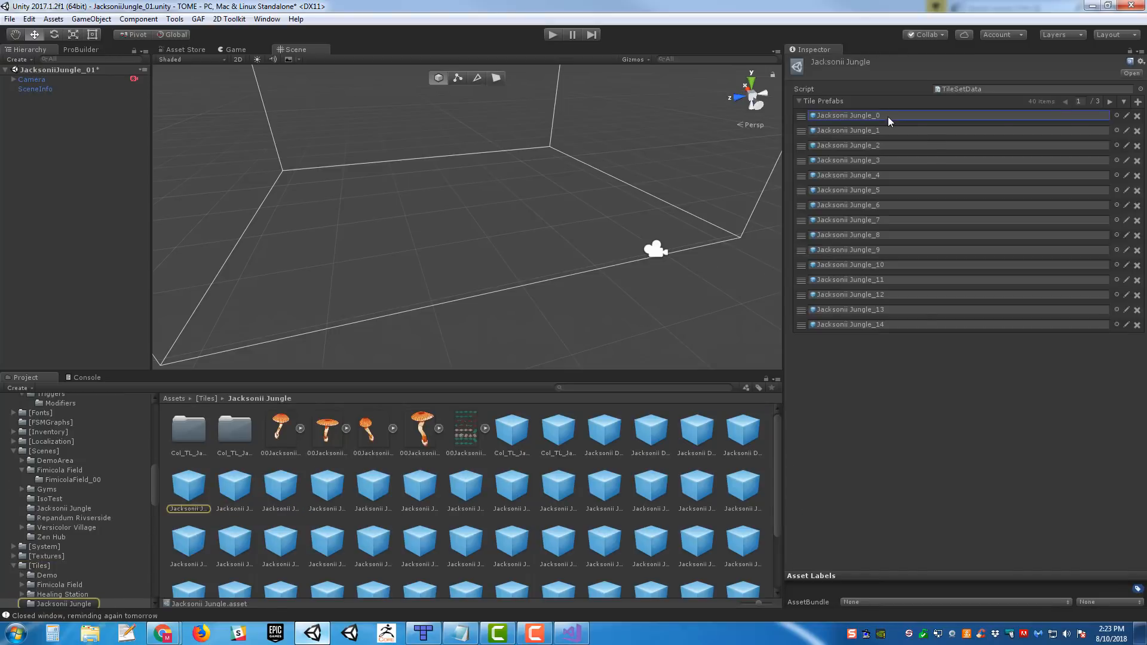
{"action": "double_click", "coordinate": [888, 117]}
{"action": "scroll", "coordinate": [558, 451], "scroll_direction": "down", "scroll_amount": 2}
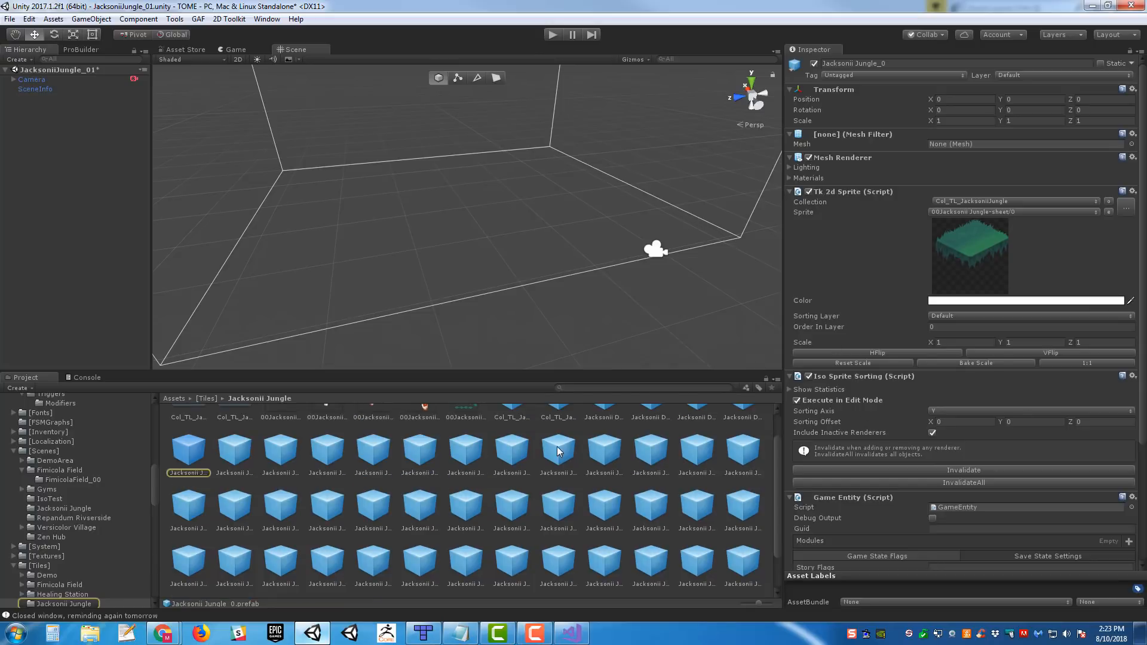
{"action": "left_click", "coordinate": [559, 452]}
{"action": "left_click", "coordinate": [617, 454]}
{"action": "key", "text": "Right"}
{"action": "key", "text": "Right"}
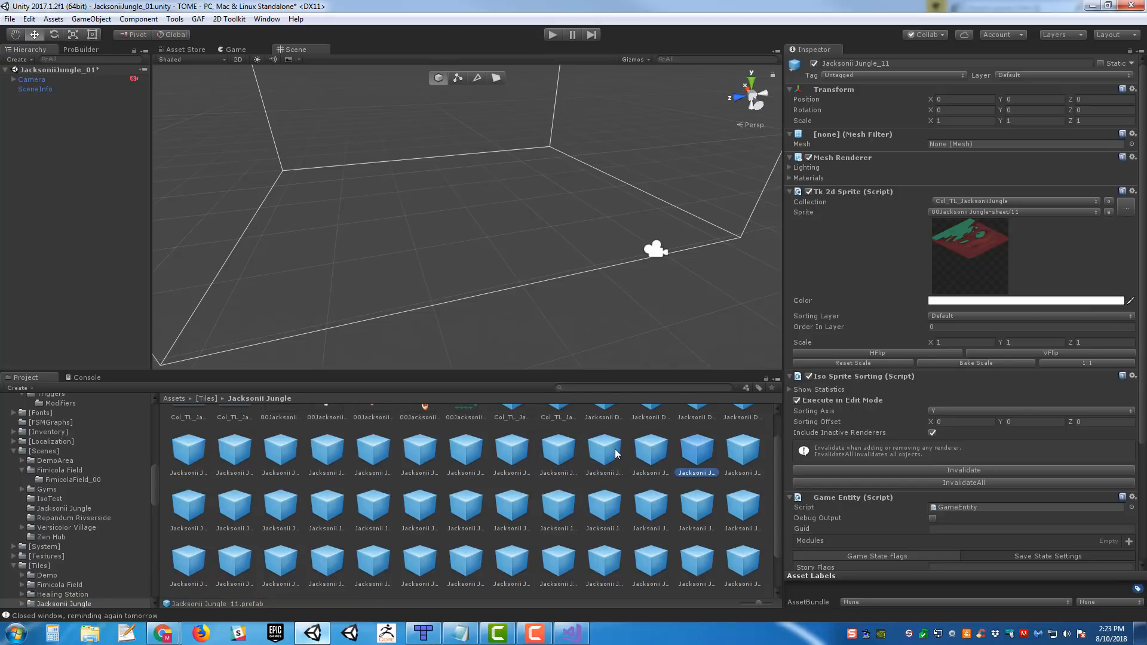
{"action": "key", "text": "Left"}
{"action": "key", "text": "Left"}
{"action": "key", "text": "Left"}
{"action": "key", "text": "Left"}
{"action": "key", "text": "Left"}
{"action": "key", "text": "Down"}
{"action": "key", "text": "Left"}
{"action": "key", "text": "Left"}
{"action": "key", "text": "Left"}
{"action": "key", "text": "Left"}
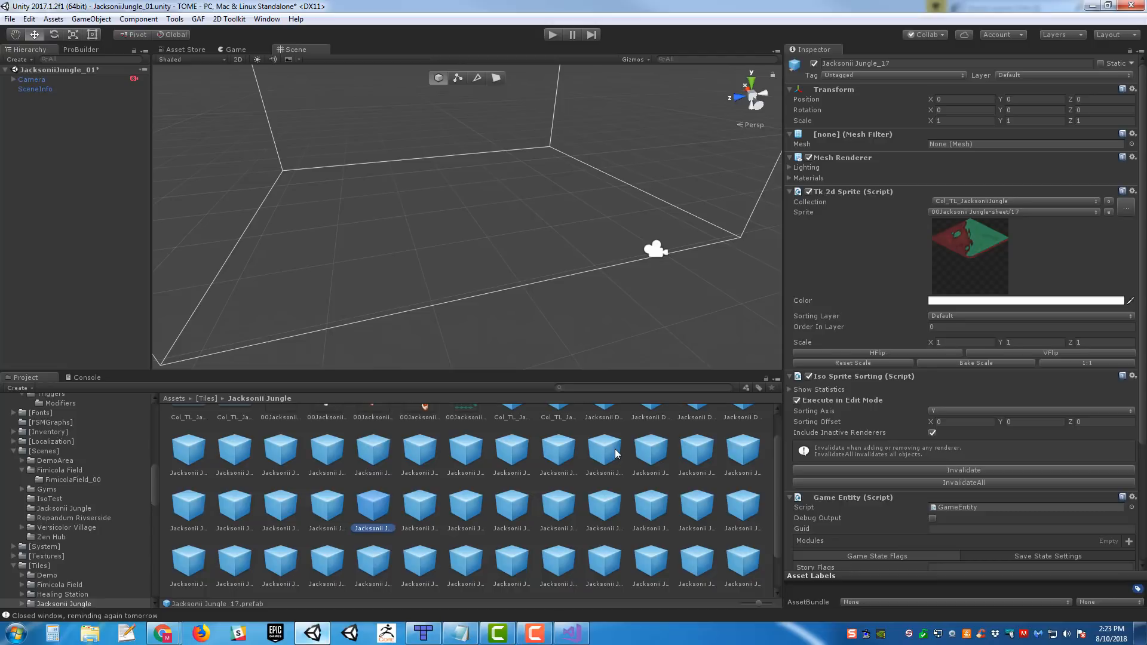
{"action": "scroll", "coordinate": [623, 426], "scroll_direction": "up", "scroll_amount": 2}
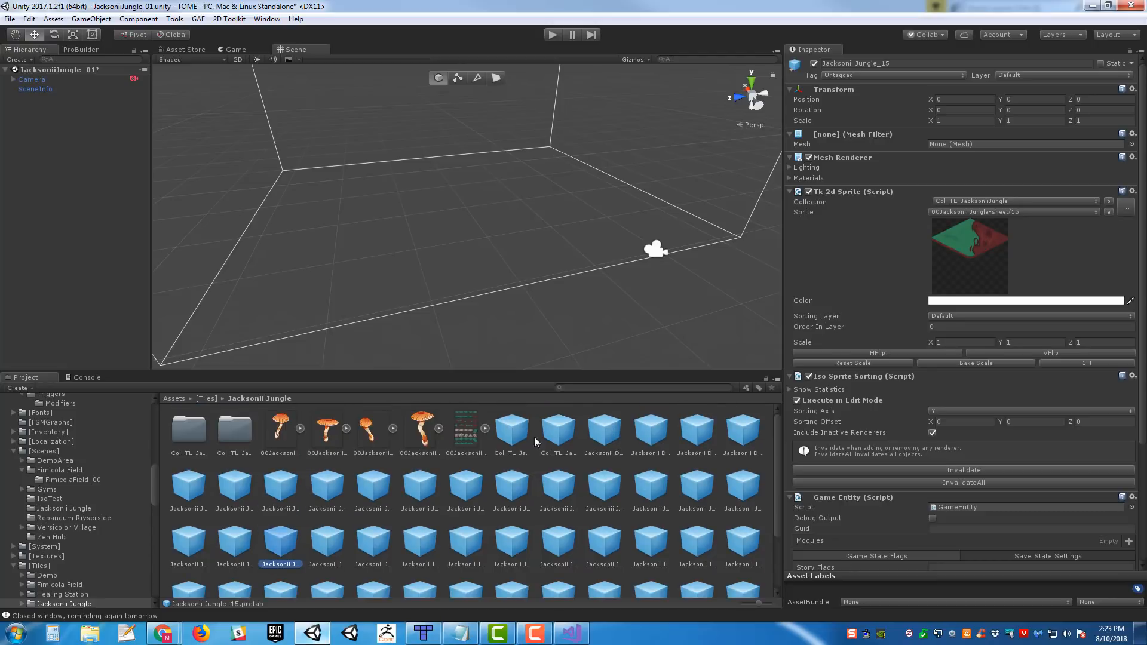
{"action": "scroll", "coordinate": [568, 447], "scroll_direction": "down", "scroll_amount": 2}
{"action": "scroll", "coordinate": [604, 469], "scroll_direction": "up", "scroll_amount": 1}
{"action": "scroll", "coordinate": [559, 481], "scroll_direction": "up", "scroll_amount": 1}
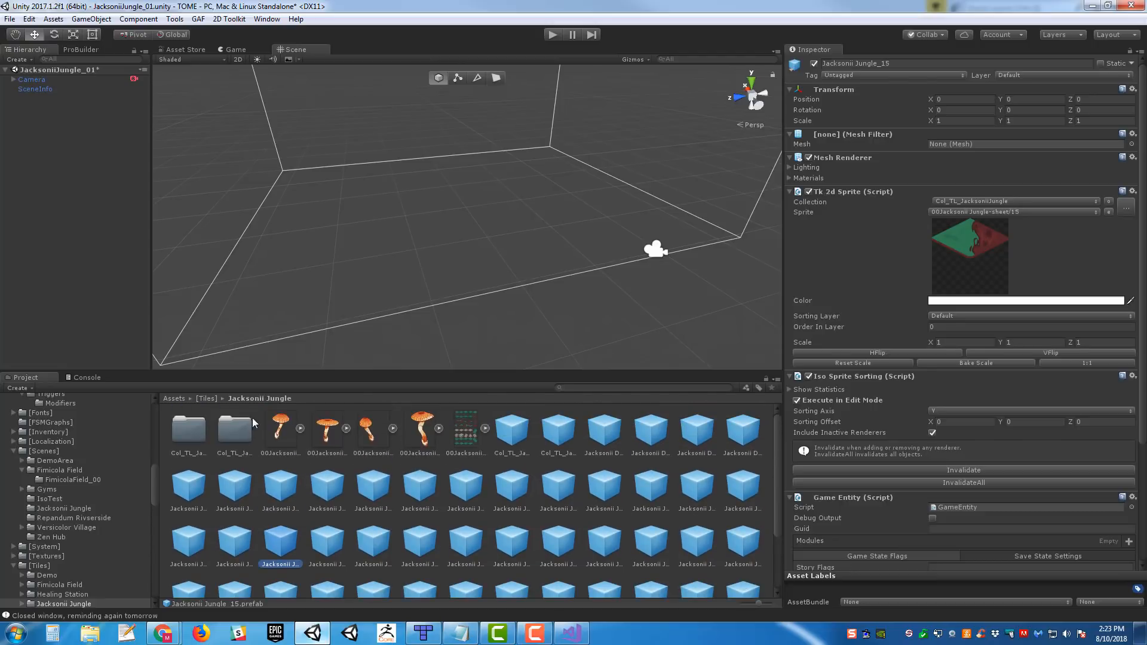
- Go back to the [Tiles] folder and inspect the Jacksonii Jungle tile set asset again
{"action": "left_click", "coordinate": [208, 399]}
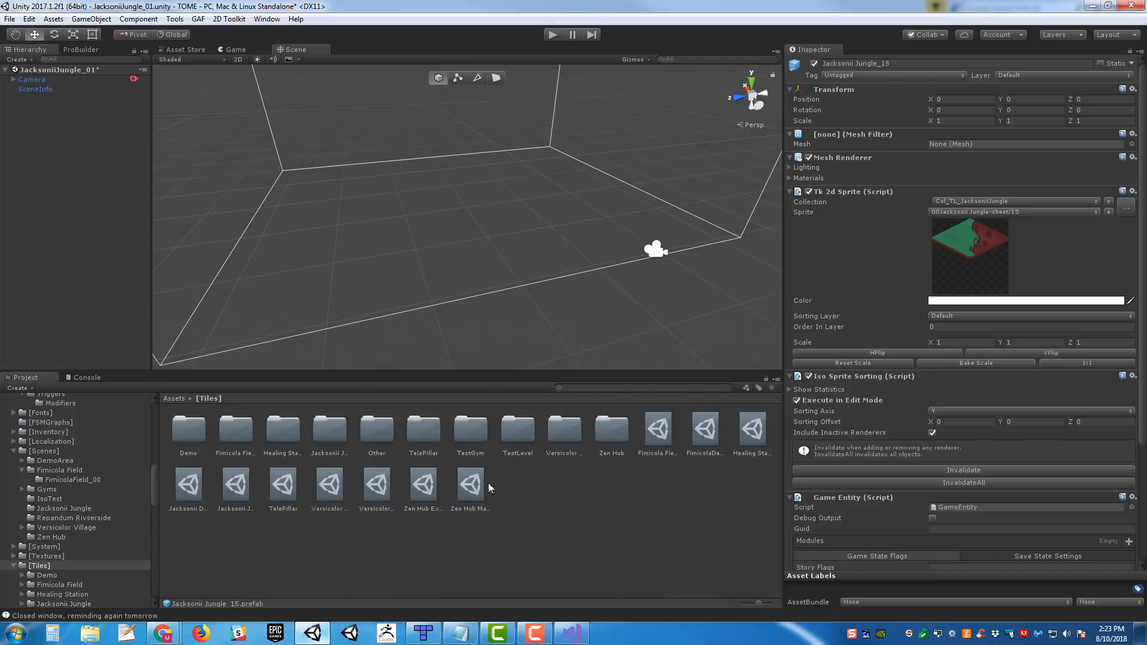
{"action": "left_click", "coordinate": [240, 496]}
{"action": "scroll", "coordinate": [683, 215], "scroll_direction": "down", "scroll_amount": 5}
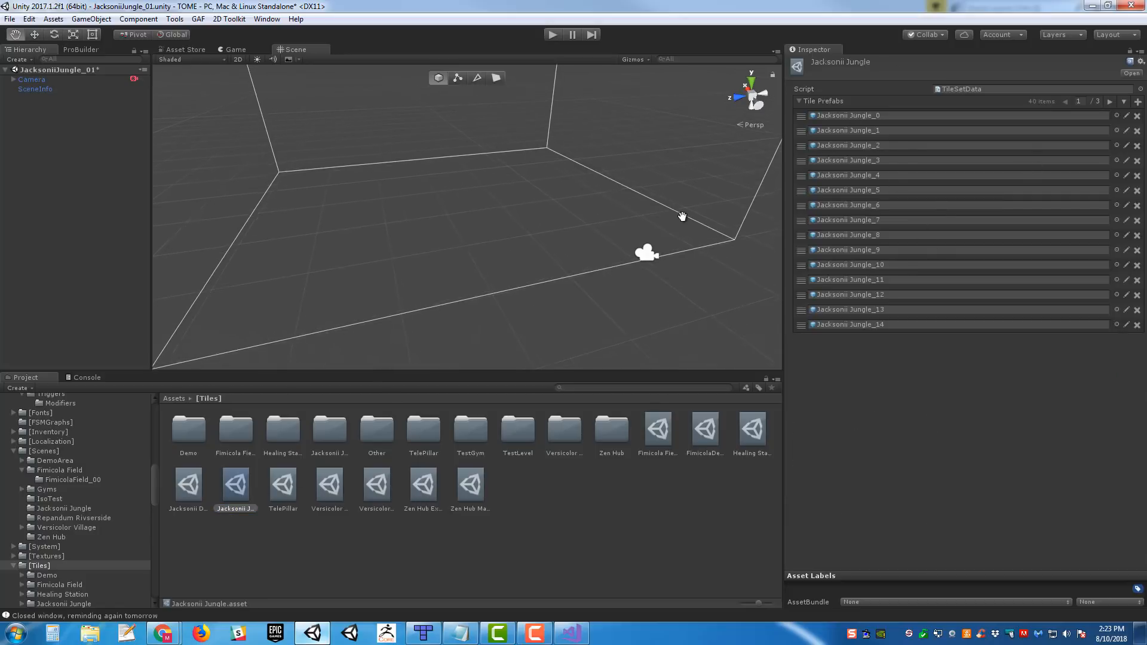
{"action": "right_click_drag", "start_coordinate": [610, 267], "coordinate": [576, 264]}
{"action": "key", "text": "w"}
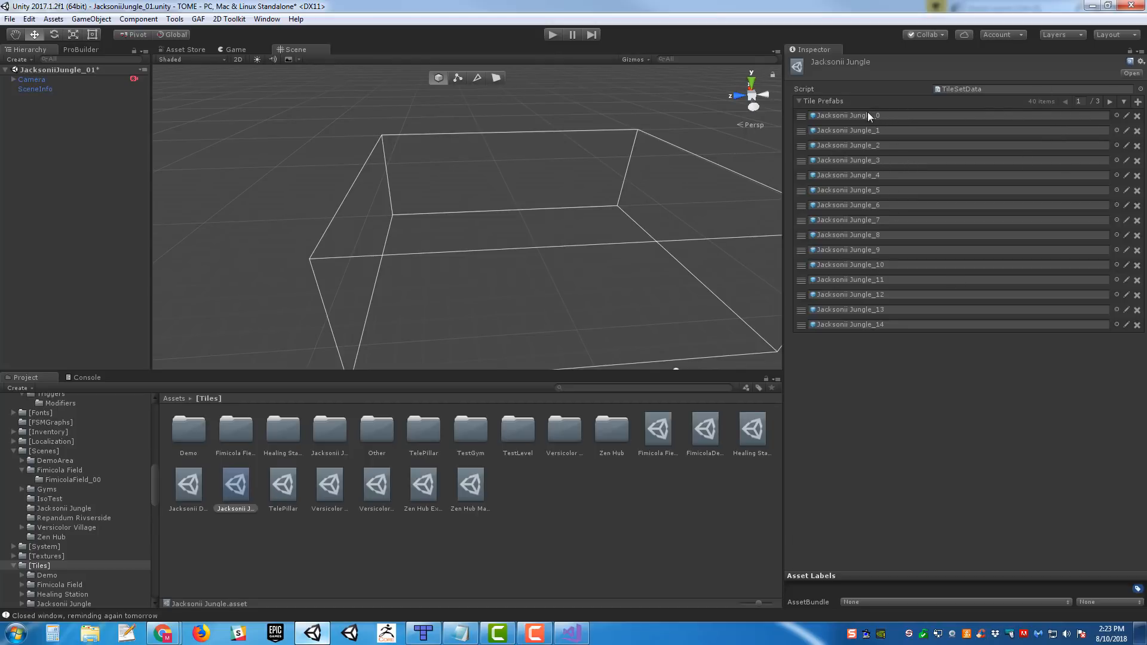
- Switch to Visual Studio and examine the tile IDs in the floor1 layer data of Jacksonii Jungle ROOM1.json
{"action": "left_click", "coordinate": [572, 634]}
{"action": "double_click", "coordinate": [456, 248]}
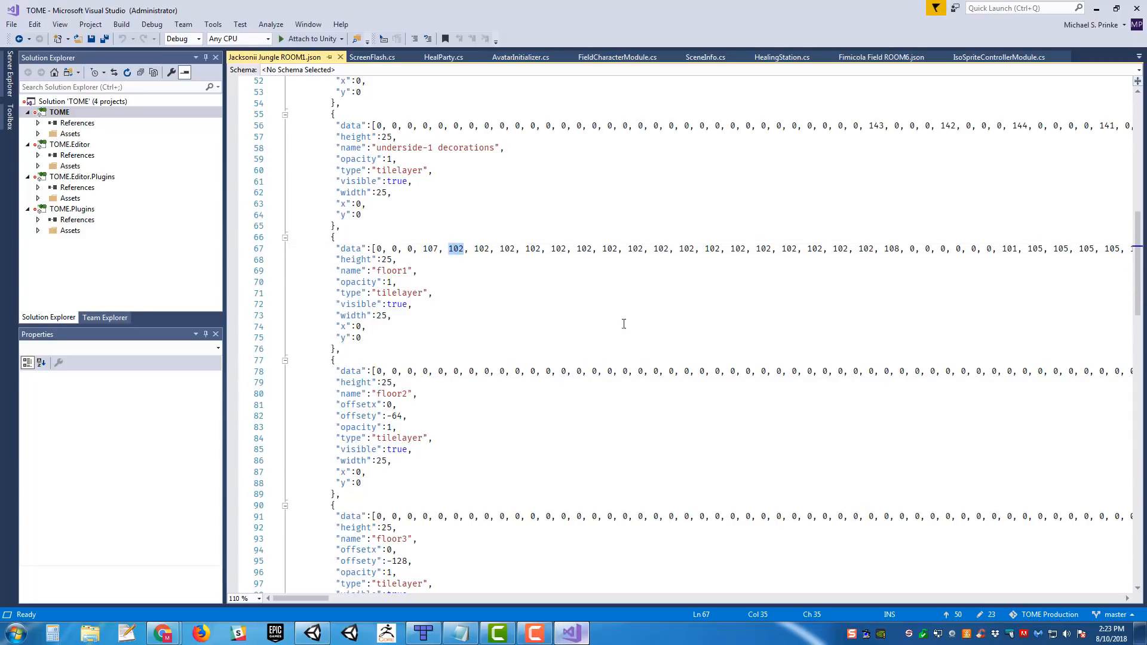
{"action": "double_click", "coordinate": [687, 248]}
- Switch back to Unity and process the Jacksonii Jungle ROOM1 JSON with the Tile Ed Import Manager on SceneInfo
{"action": "left_click", "coordinate": [572, 633]}
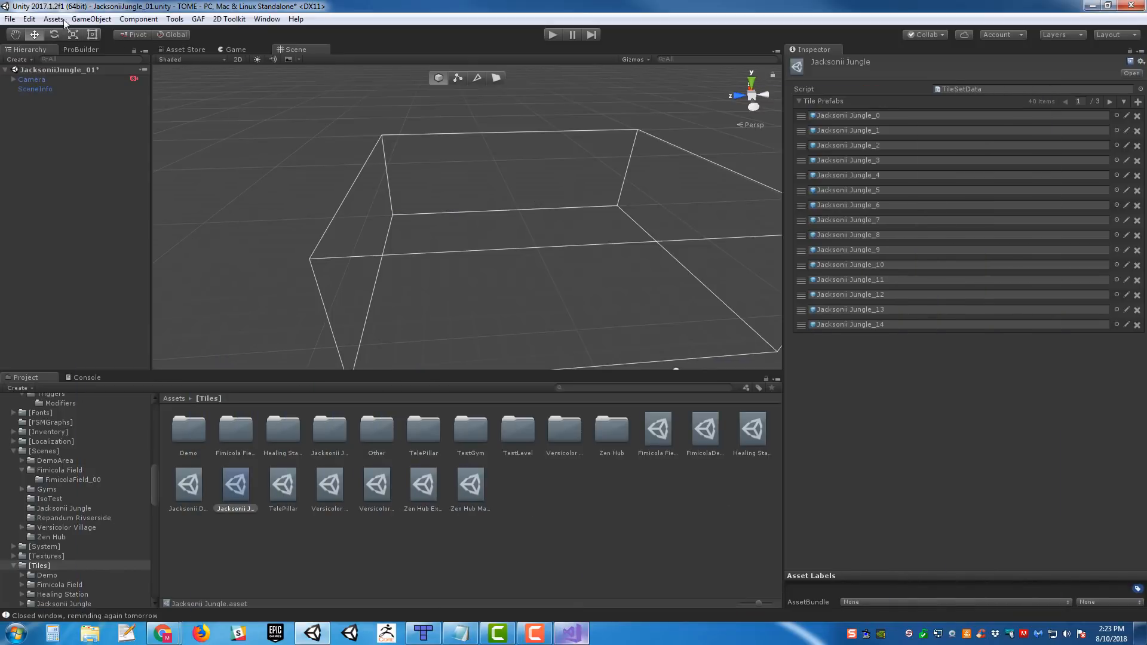
{"action": "left_click", "coordinate": [30, 85]}
{"action": "scroll", "coordinate": [956, 335], "scroll_direction": "down", "scroll_amount": 10}
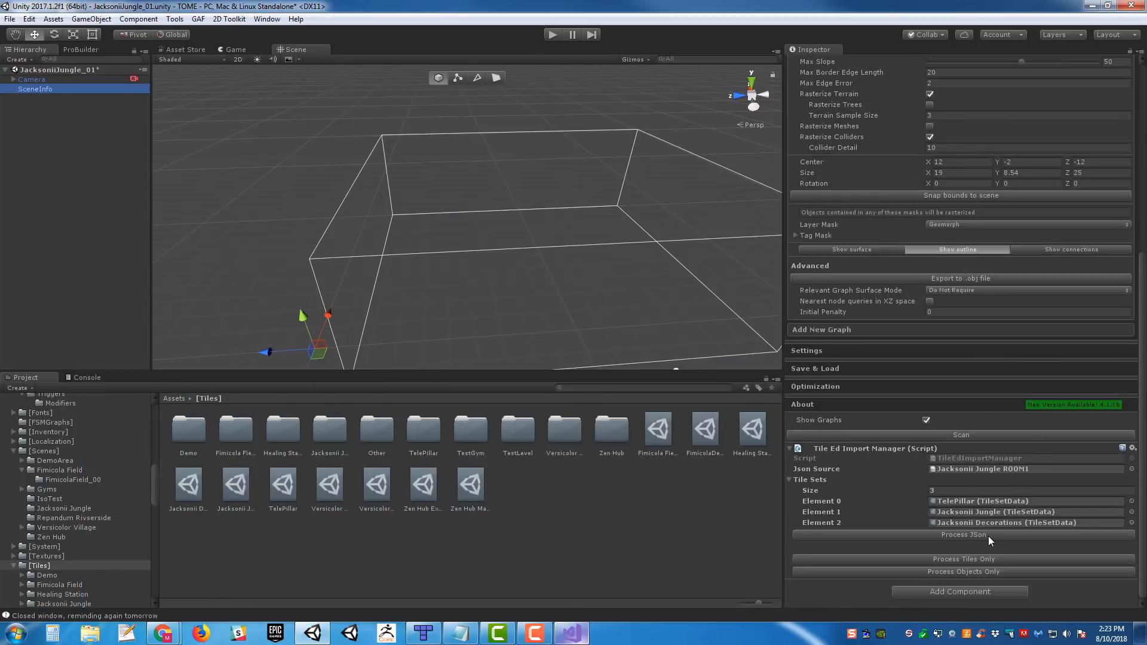
{"action": "left_click", "coordinate": [988, 536]}
- Examine the generated environment from the isometric angle and from other angles to see its 3D collision geometry
{"action": "left_click_drag", "start_coordinate": [605, 239], "coordinate": [148, 182], "text": "alt"}
{"action": "key", "text": "w"}
{"action": "right_click_drag", "start_coordinate": [148, 181], "coordinate": [727, 81]}
{"action": "right_click_drag", "start_coordinate": [674, 139], "coordinate": [655, 116]}
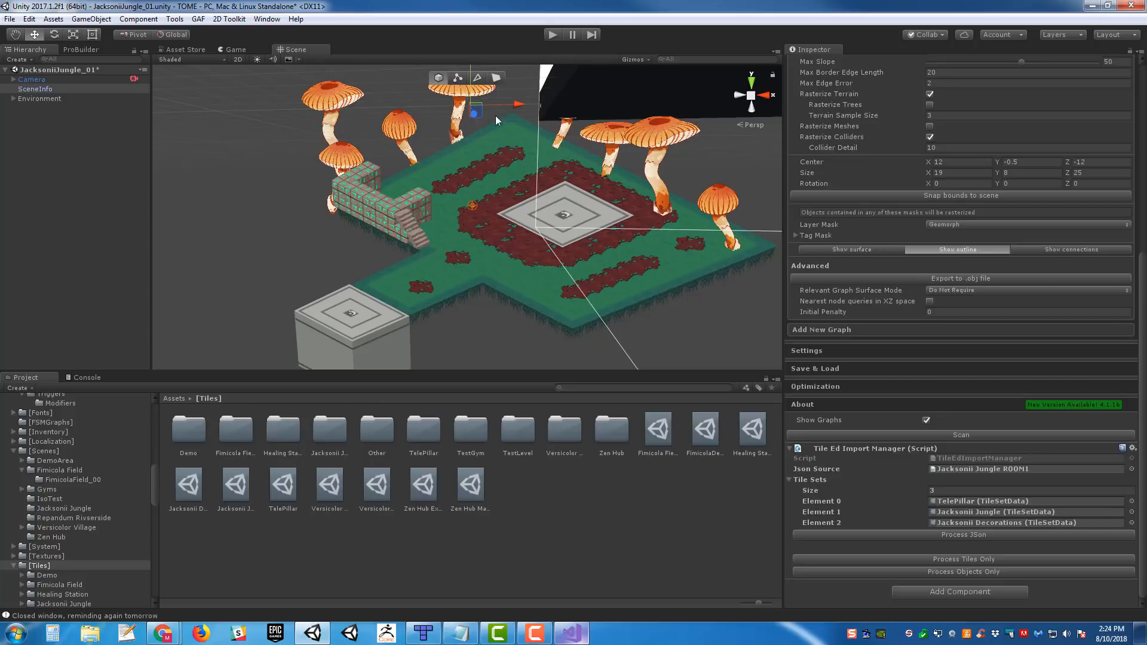
{"action": "right_click_drag", "start_coordinate": [496, 116], "coordinate": [518, 101]}
{"action": "right_click_drag", "start_coordinate": [636, 183], "coordinate": [392, 215]}
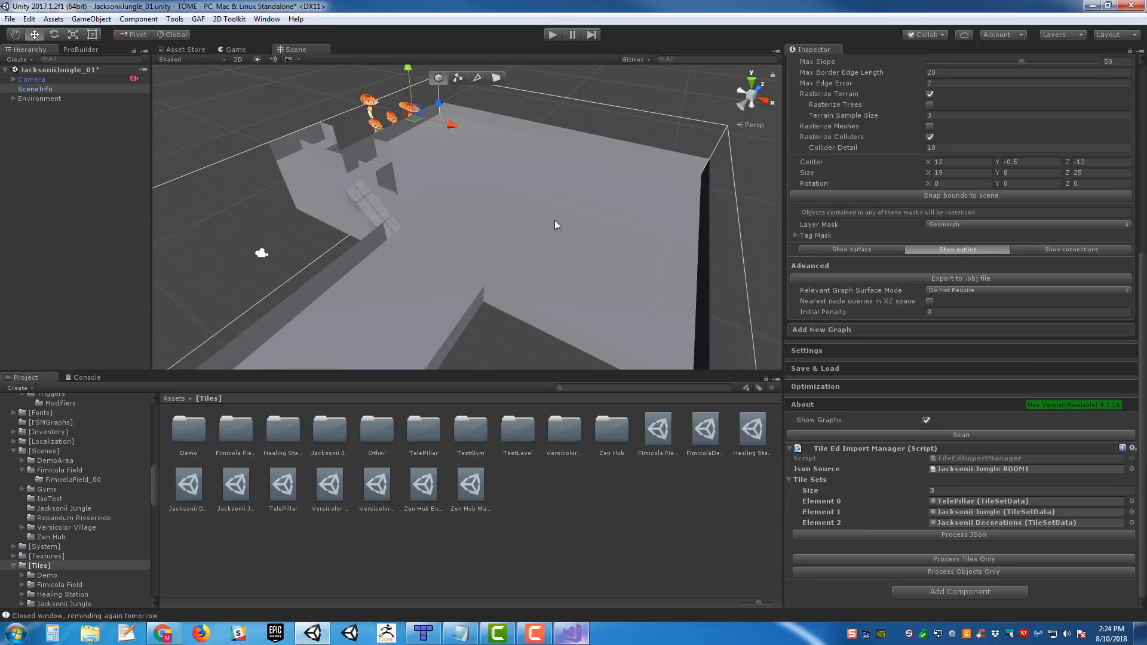
{"action": "right_click_drag", "start_coordinate": [554, 225], "coordinate": [651, 358]}
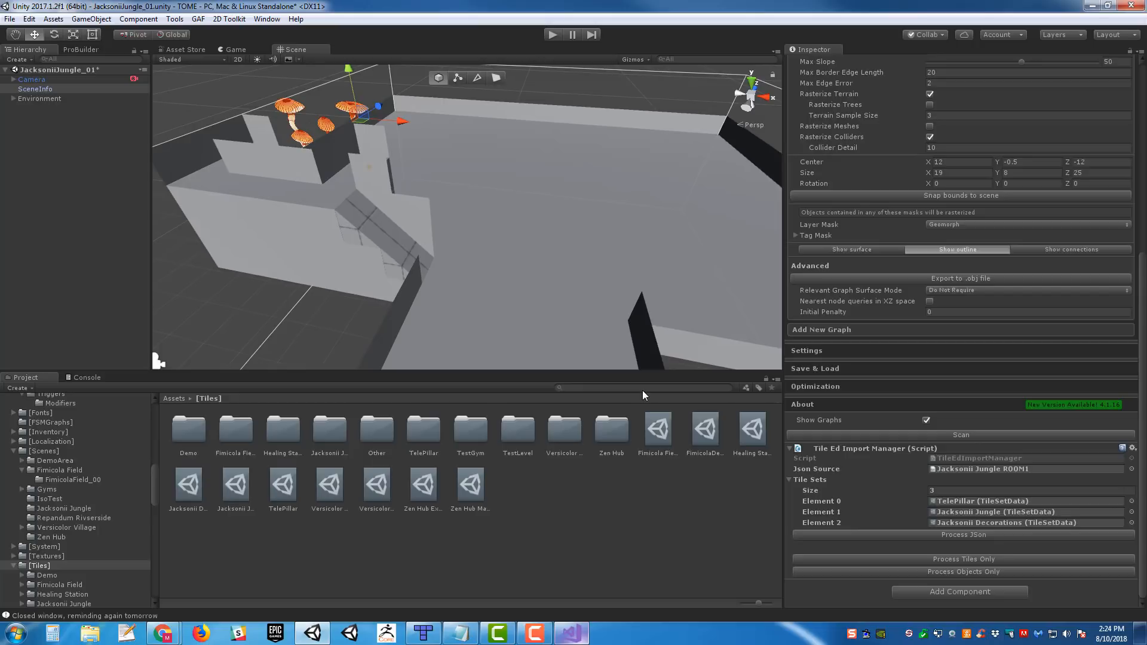
- Search the project for playerstart and place the PlayerStart prefab on the floor at about X 12.9, Y 0.5, Z -7.8
{"action": "left_click", "coordinate": [644, 392]}
{"action": "type", "text": "playe"}
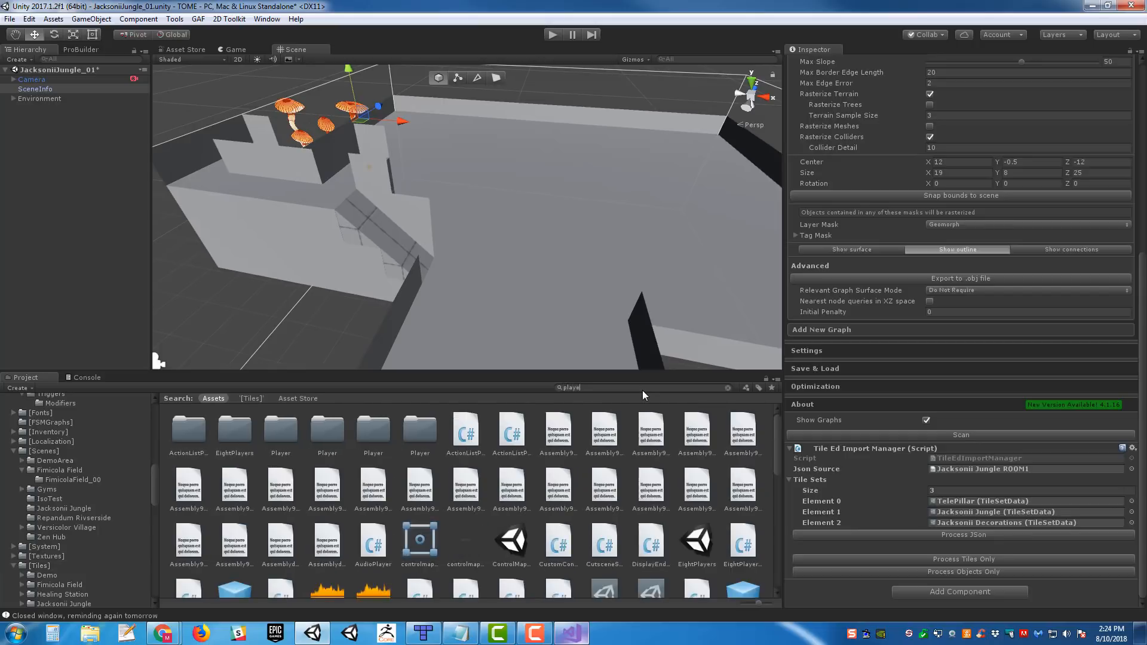
{"action": "type", "text": "rstart"}
{"action": "left_click_drag", "start_coordinate": [233, 429], "coordinate": [562, 197]}
{"action": "right_click_drag", "start_coordinate": [640, 162], "coordinate": [582, 150]}
- Run the scene in play mode and walk the player character around beside the central grey platform
{"action": "left_click", "coordinate": [551, 36]}
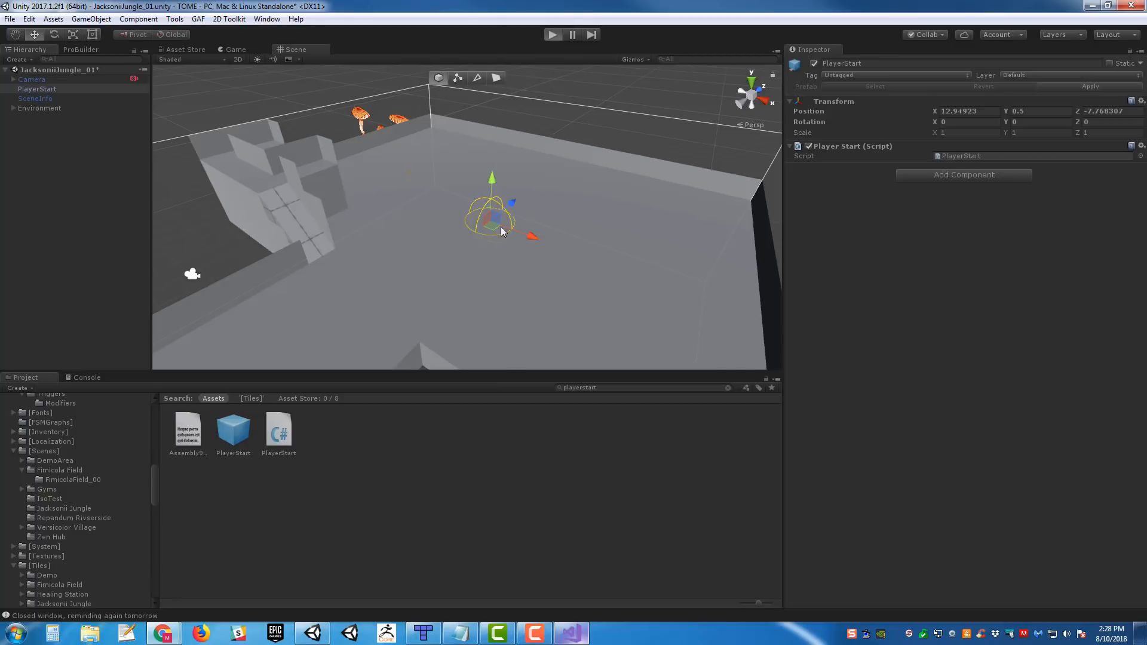
{"action": "key", "text": "ctrl+p"}
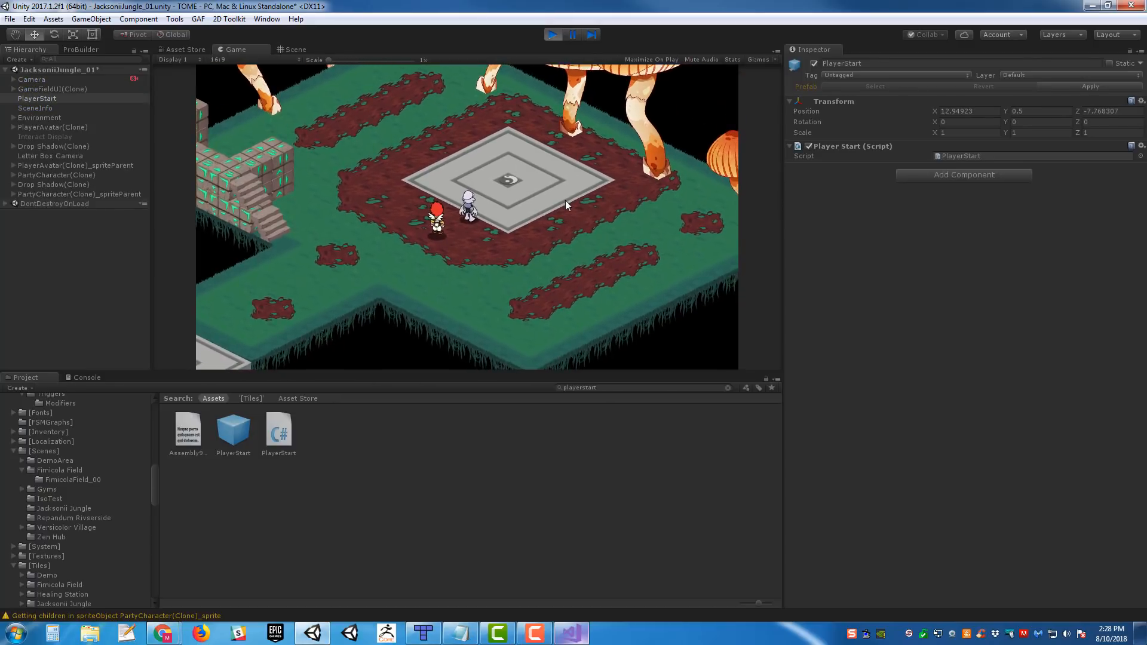
{"action": "key", "text": "a"}
{"action": "key", "text": "w"}
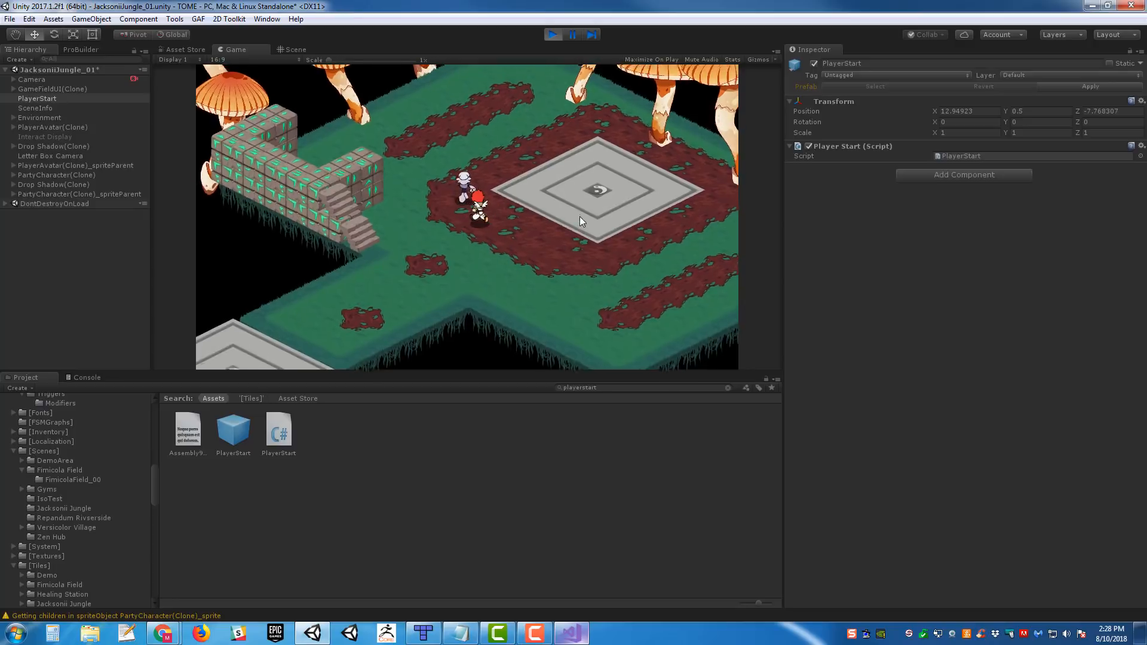
{"action": "key", "text": "s"}
{"action": "key", "text": "d"}
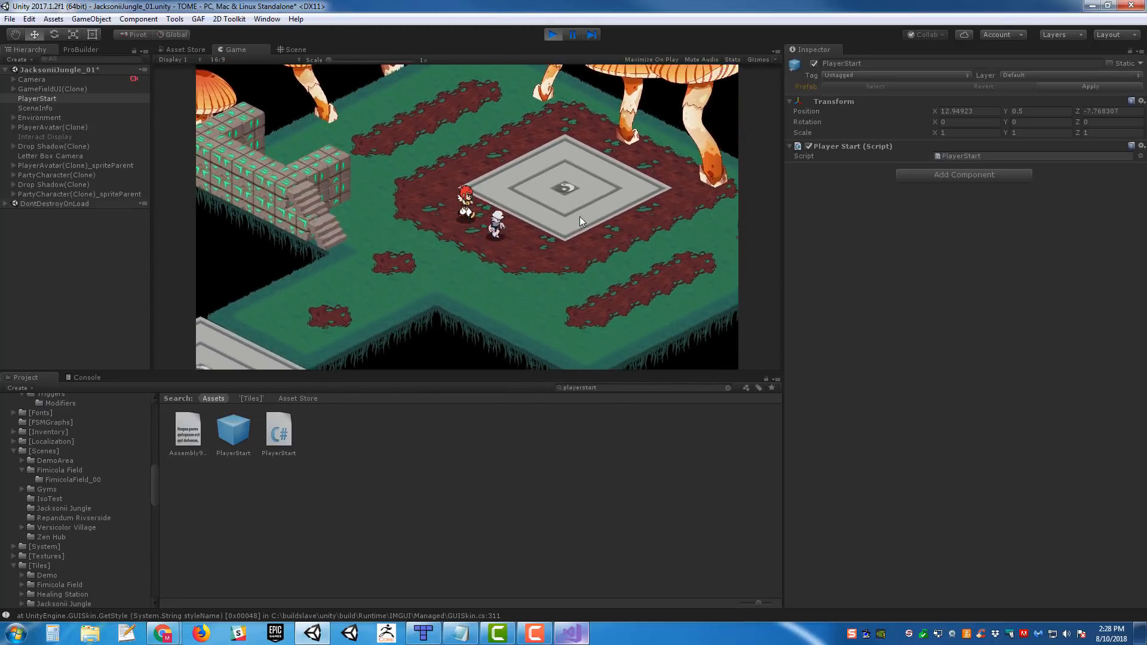
- Walk the player character to the stone stairs and up onto the raised brick wall
{"action": "key", "text": "s"}
{"action": "key", "text": "a"}
{"action": "key", "text": "w"}
{"action": "key", "text": "a"}
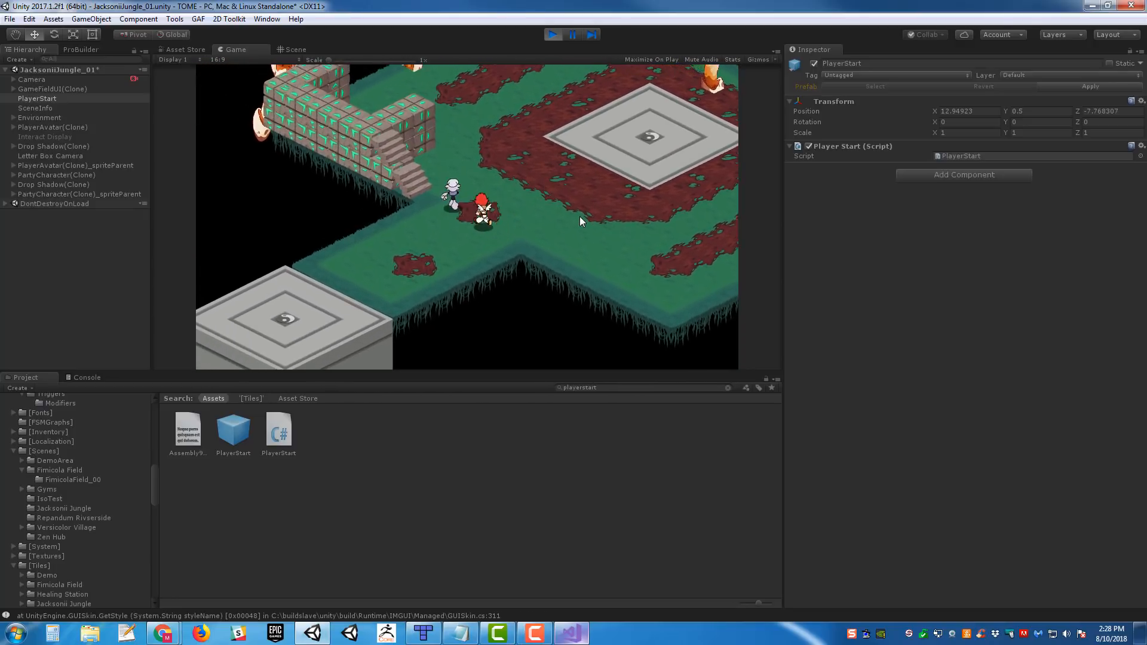
{"action": "key", "text": "w"}
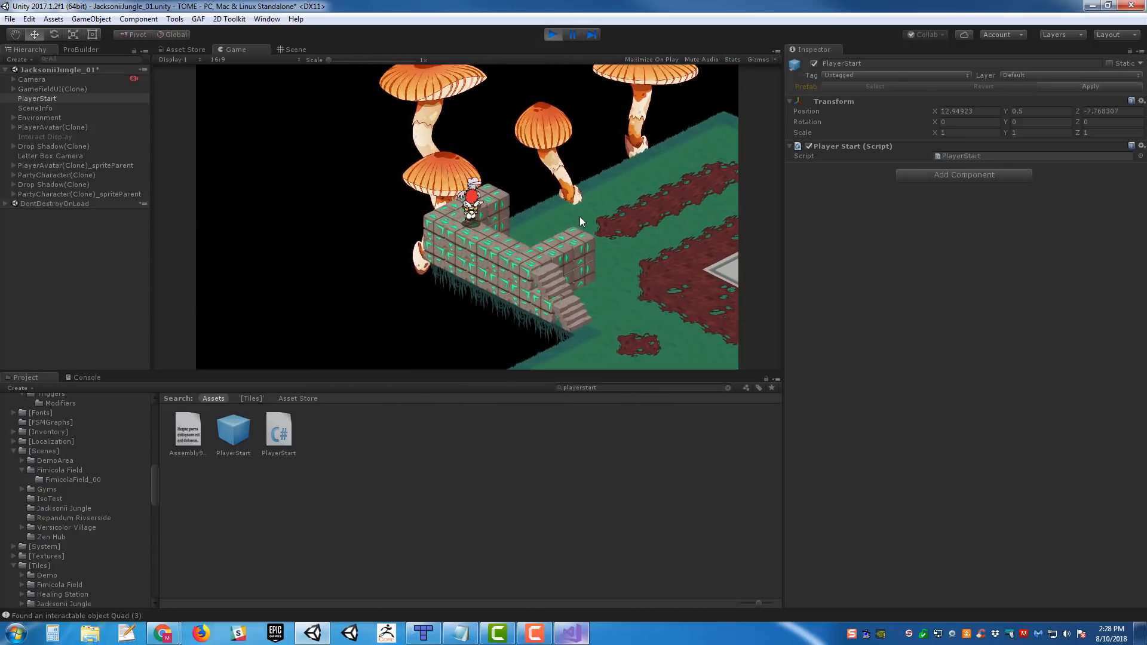
- Walk the player character back along the raised brick wall and down the stairs
{"action": "key", "text": "w"}
{"action": "key", "text": "s"}
{"action": "key", "text": "d"}
{"action": "key", "text": "w"}
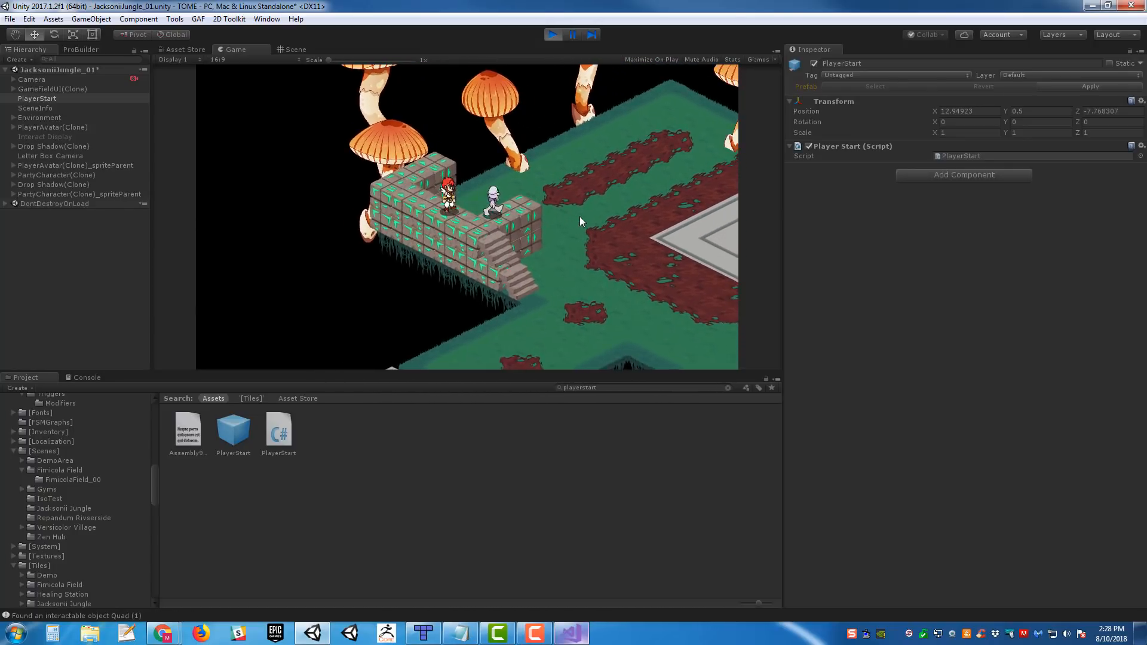
{"action": "key", "text": "s"}
{"action": "key", "text": "d"}
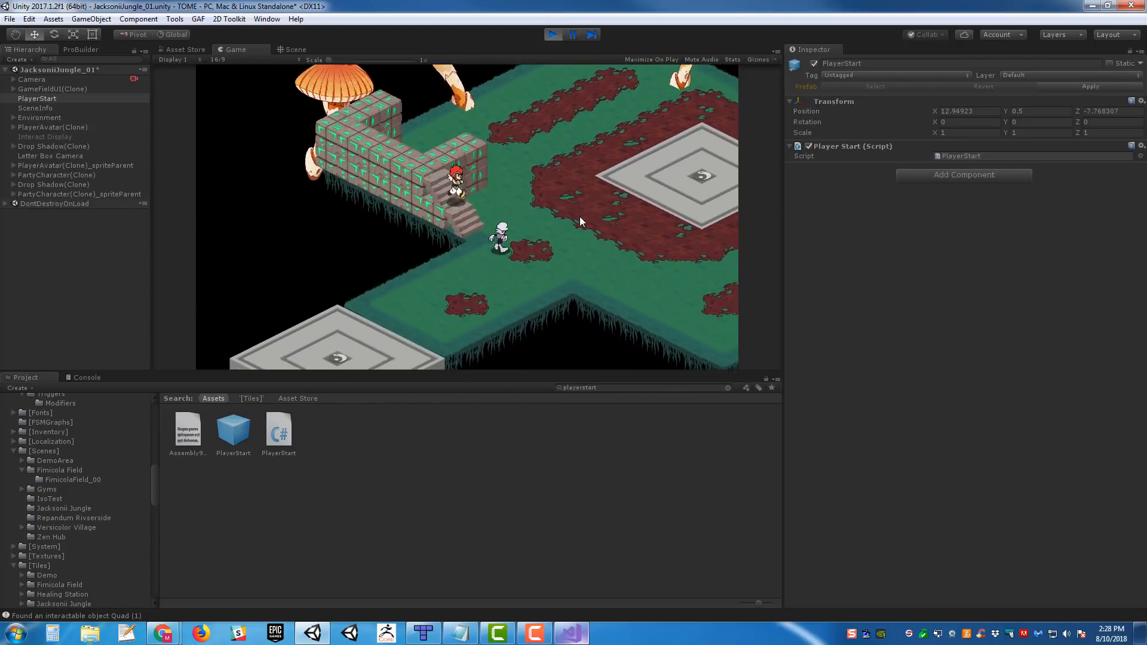
- Dock the Scene view beside the Game view and orbit it to show the stairs, raised wall and magenta character capsules
{"action": "left_click", "coordinate": [303, 48]}
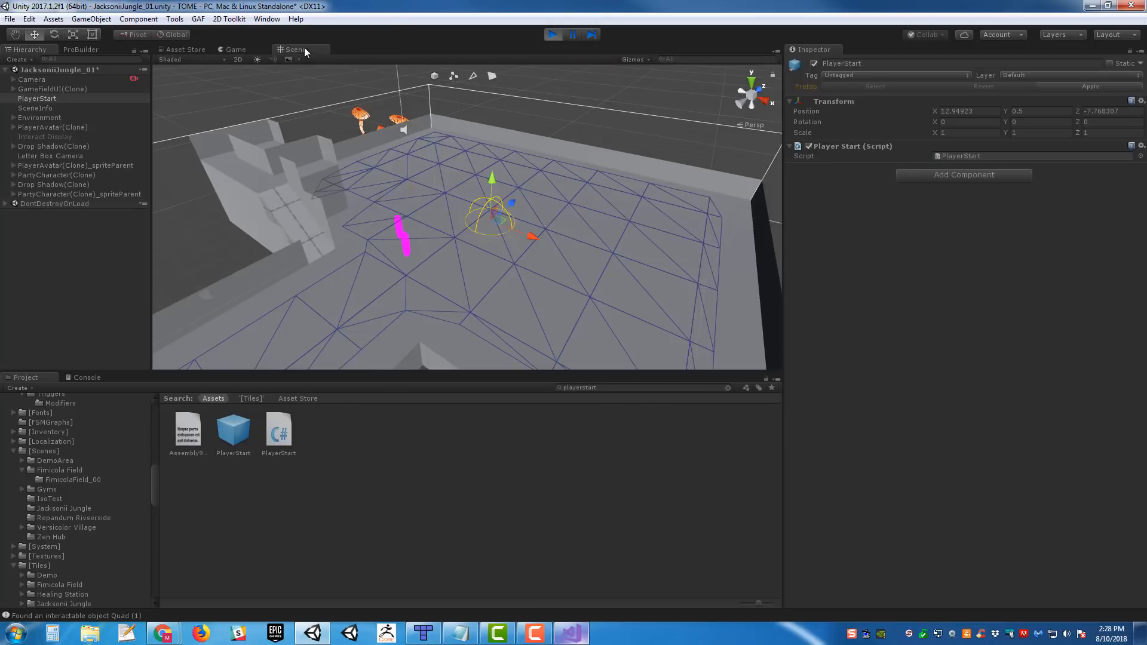
{"action": "scroll", "coordinate": [565, 206], "scroll_direction": "down", "scroll_amount": 3}
{"action": "mouse_move", "coordinate": [537, 188]}
{"action": "right_mouse_down"}
{"action": "mouse_move", "coordinate": [422, 228]}
{"action": "mouse_move", "coordinate": [556, 184]}
{"action": "right_mouse_up"}
{"action": "key", "text": "w"}
{"action": "left_click_drag", "start_coordinate": [291, 52], "coordinate": [716, 219]}
{"action": "left_click_drag", "start_coordinate": [570, 192], "coordinate": [448, 192]}
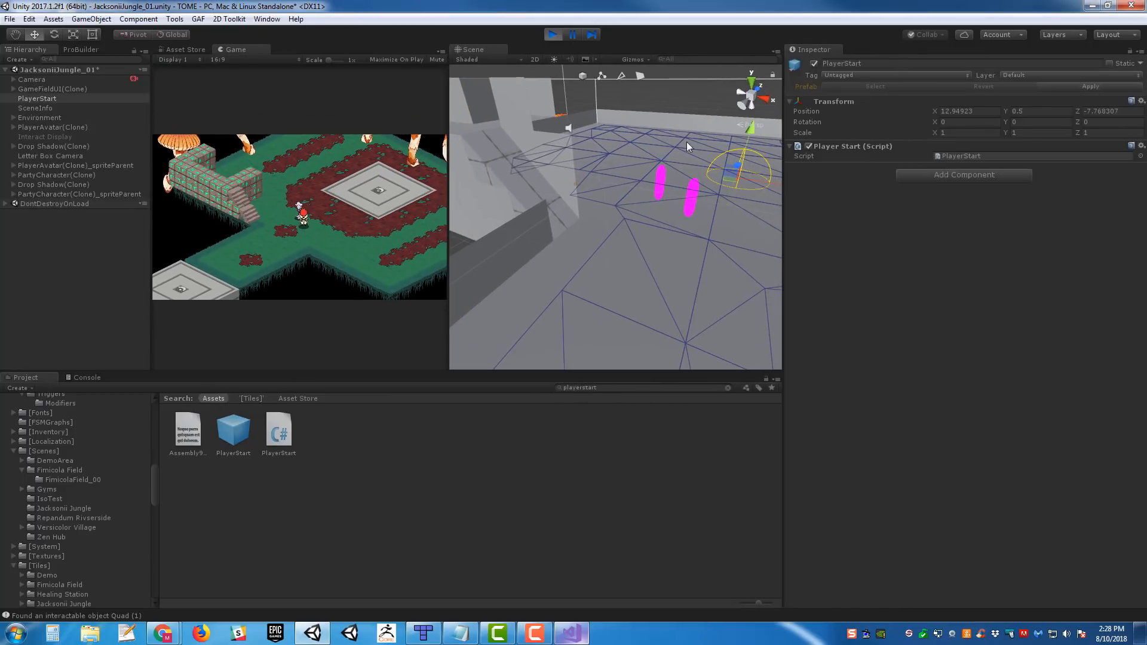
{"action": "right_click_drag", "start_coordinate": [649, 182], "coordinate": [625, 187]}
{"action": "key", "text": "s"}
- Walk the player character across the floor in front of the central platform and back toward the stairs
{"action": "left_click", "coordinate": [346, 217]}
{"action": "key", "text": "a"}
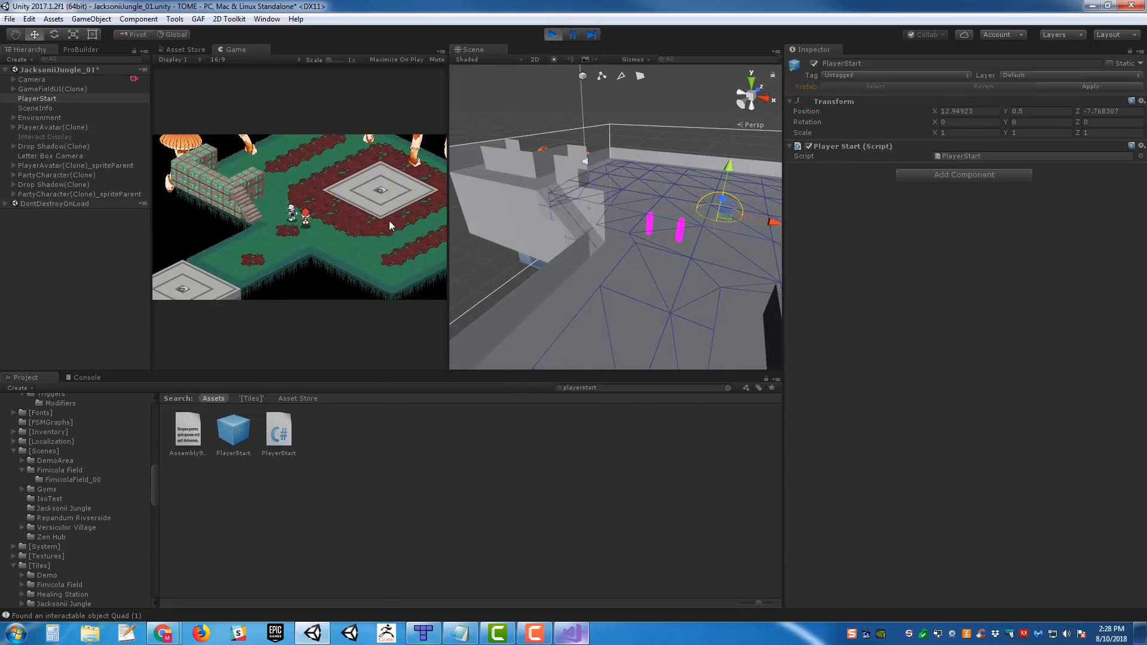
{"action": "key", "text": "s"}
{"action": "key", "text": "d"}
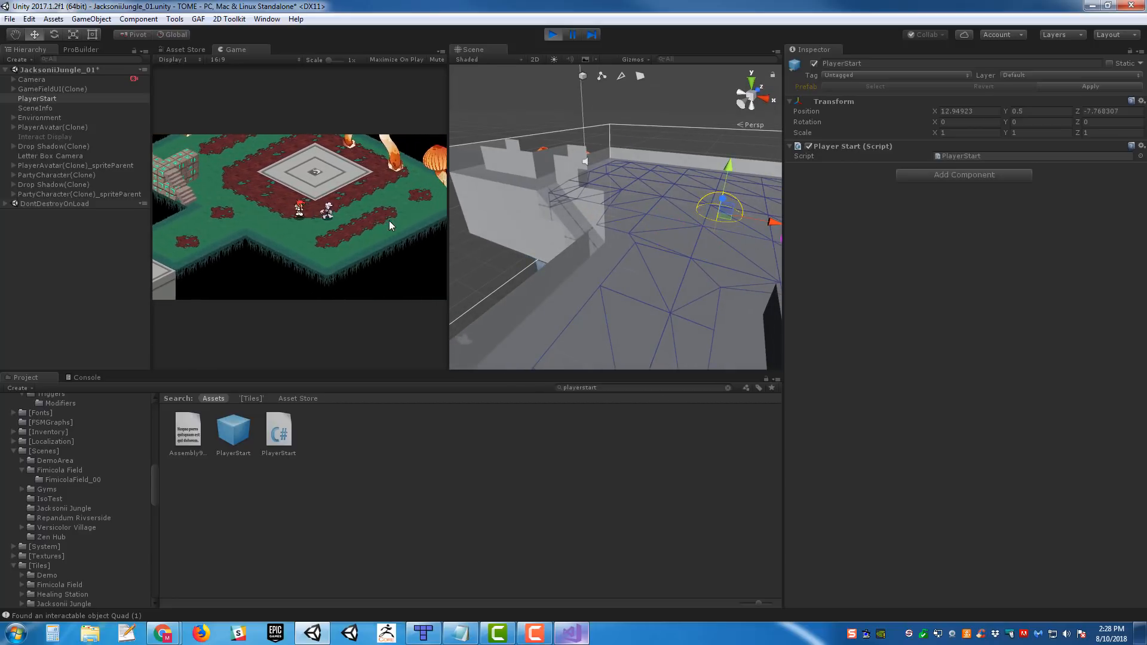
{"action": "key", "text": "w"}
{"action": "key", "text": "a"}
- Walk the player character up the stairs and back and forth along the raised brick wall
{"action": "key", "text": "w"}
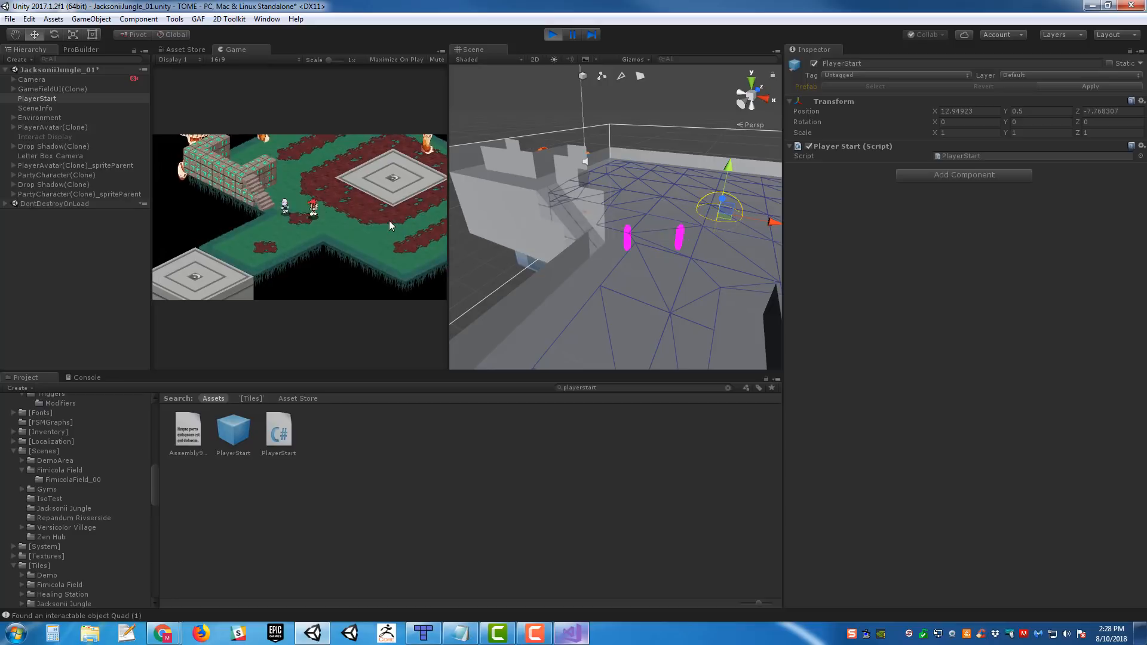
{"action": "key", "text": "d"}
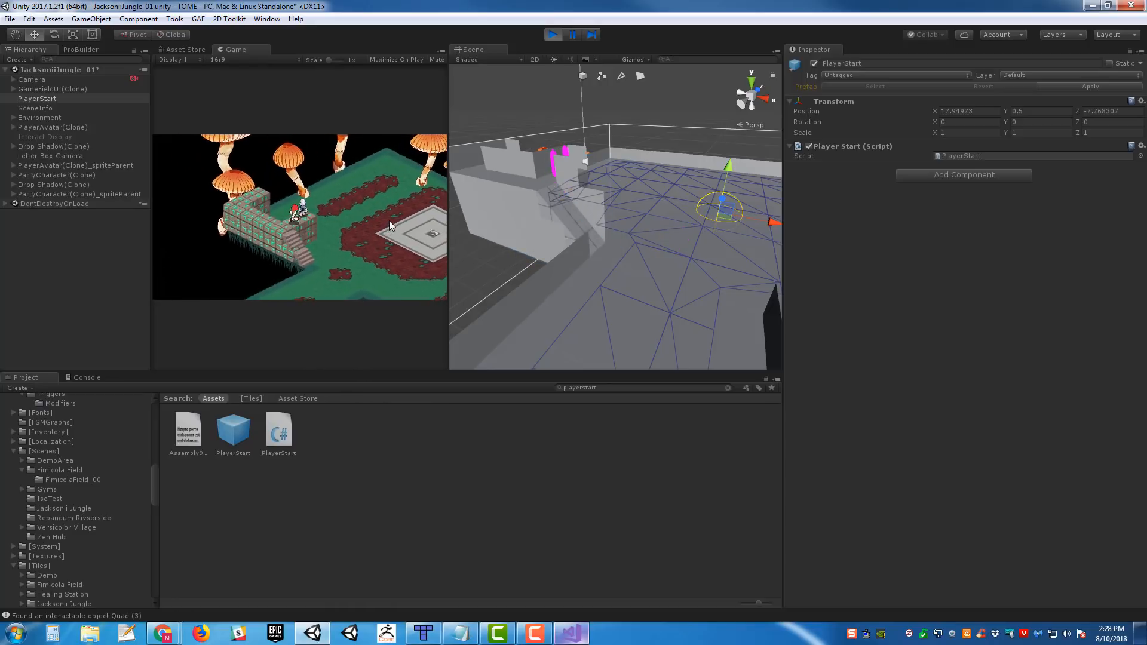
{"action": "key", "text": "a"}
{"action": "key", "text": "a"}
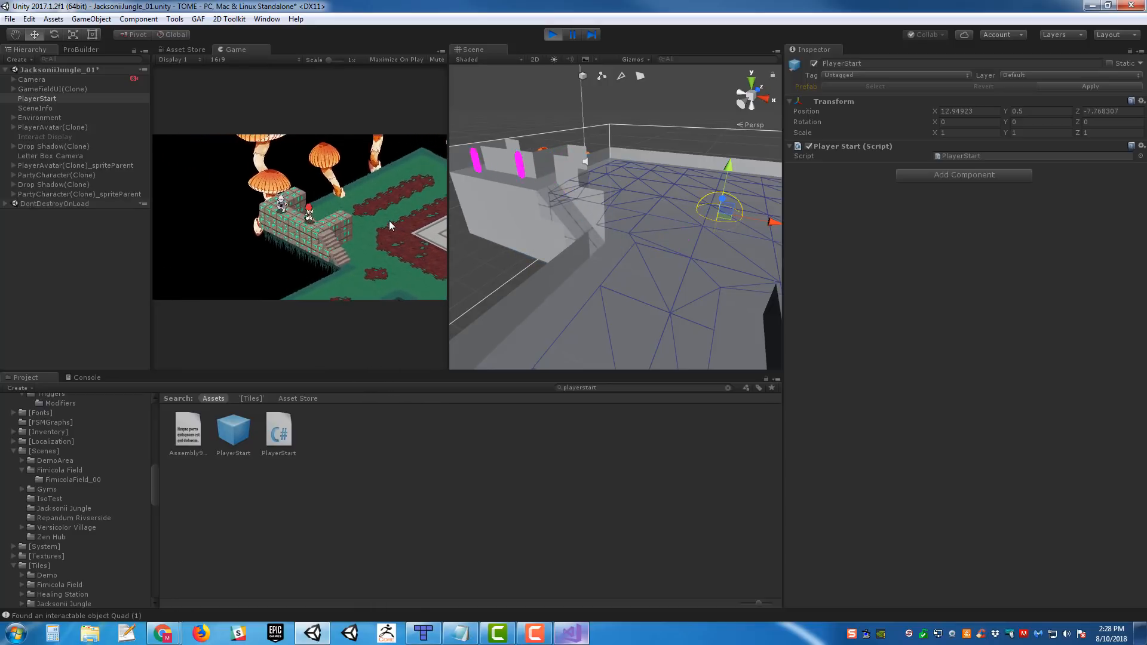
{"action": "key", "text": "w"}
{"action": "key", "text": "s"}
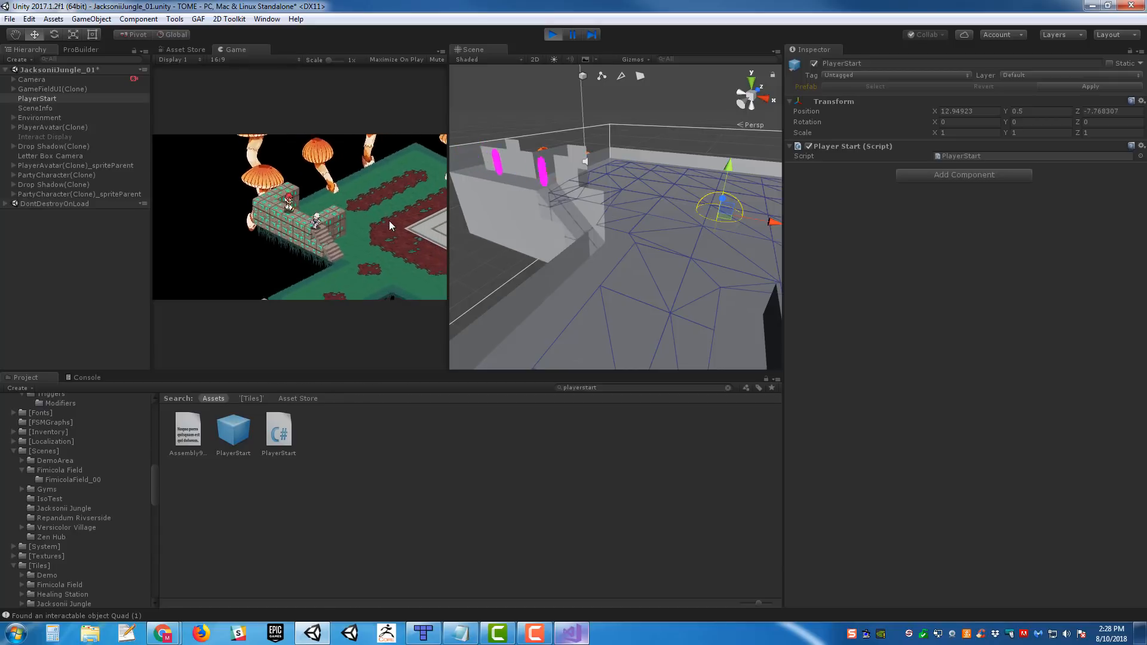
- Walk the player character down the stairs and around the floor beside the base of the wall
{"action": "key", "text": "w"}
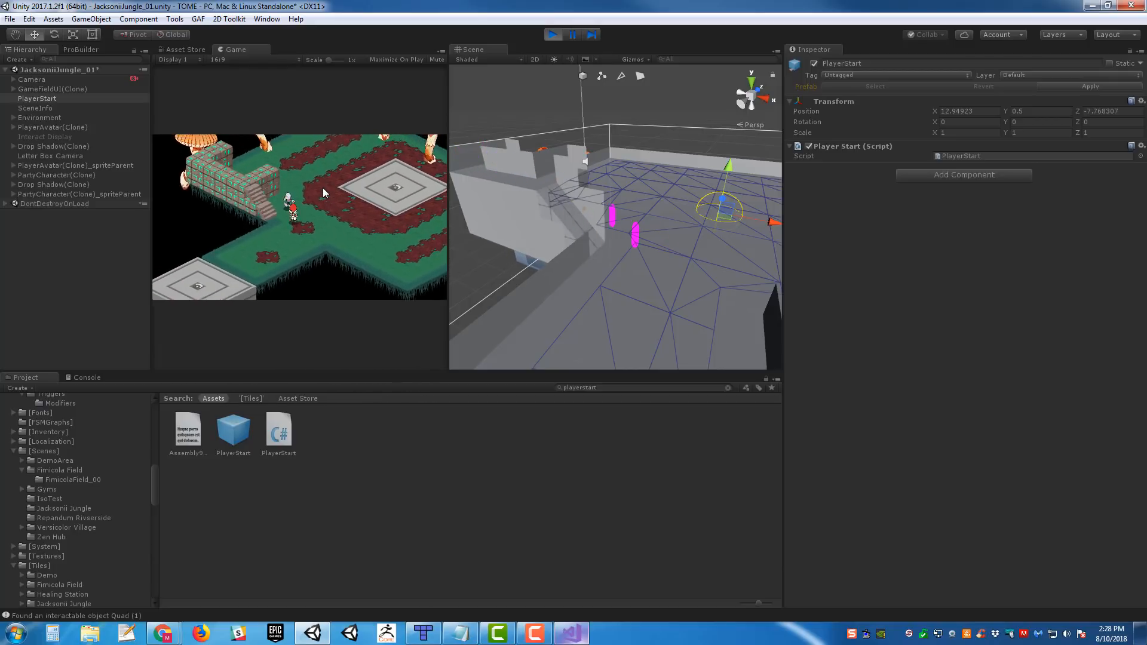
{"action": "key", "text": "a"}
{"action": "key", "text": "s"}
{"action": "key", "text": "d"}
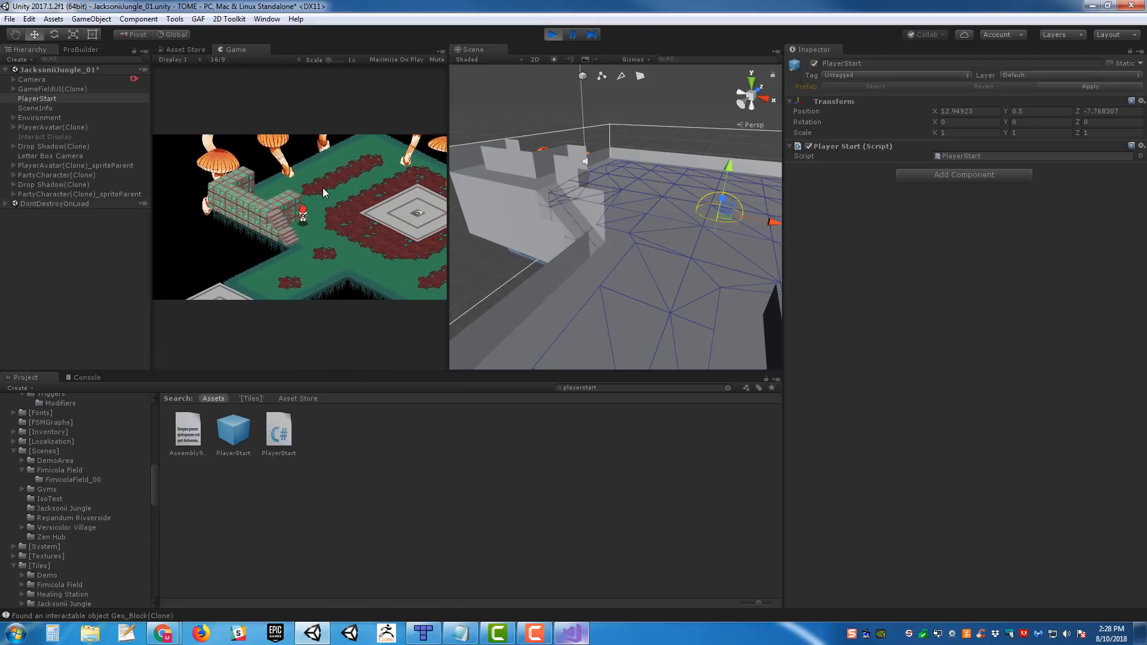
{"action": "key", "text": "w"}
{"action": "key", "text": "a"}
{"action": "key", "text": "s"}
{"action": "key", "text": "d"}
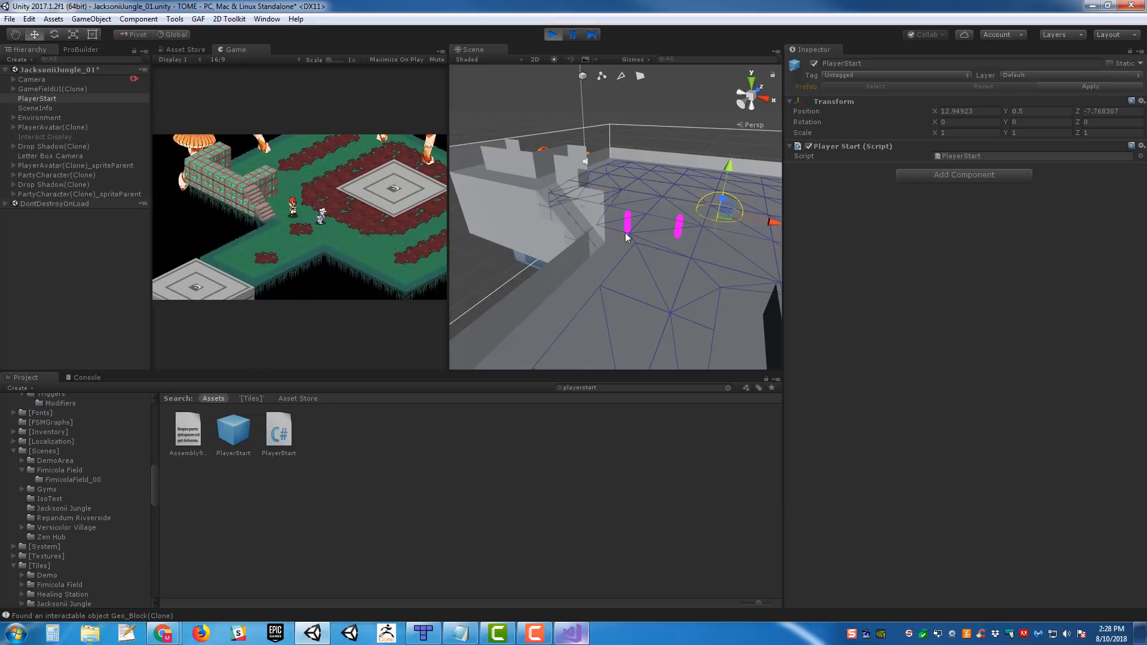
- Orbit the Scene view to face the stairs and walk the player character around near the central platform
{"action": "middle_click_drag", "start_coordinate": [610, 197], "coordinate": [640, 198]}
{"action": "left_click_drag", "start_coordinate": [640, 203], "coordinate": [398, 178], "text": "alt"}
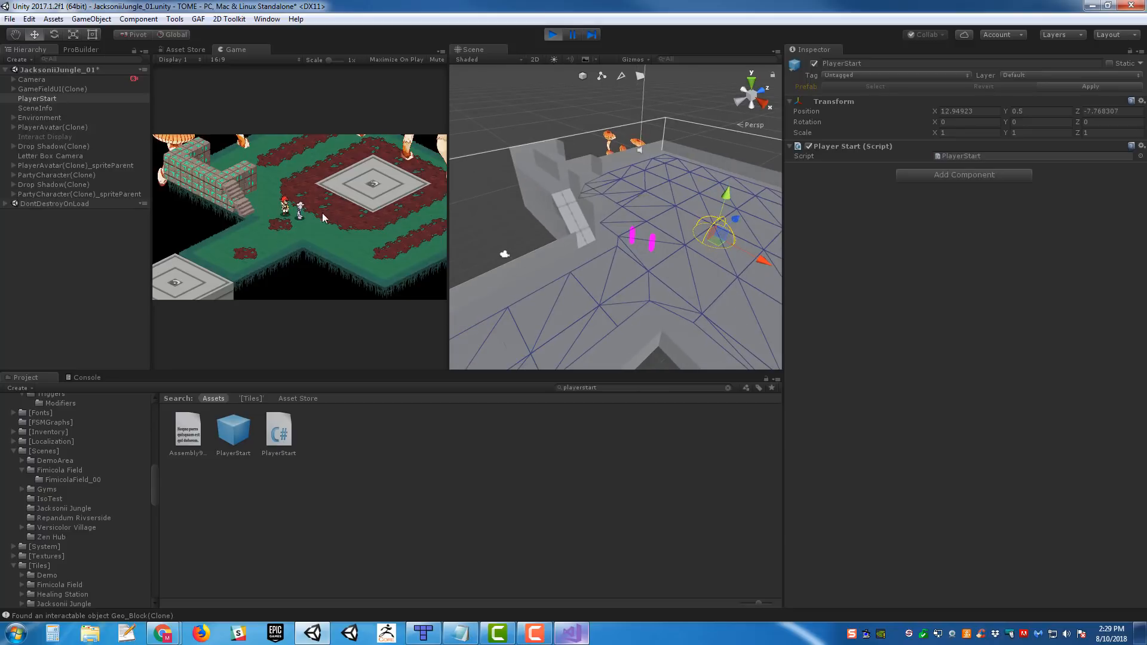
{"action": "key", "text": "a"}
{"action": "key", "text": "w"}
{"action": "key", "text": "d"}
{"action": "key", "text": "s"}
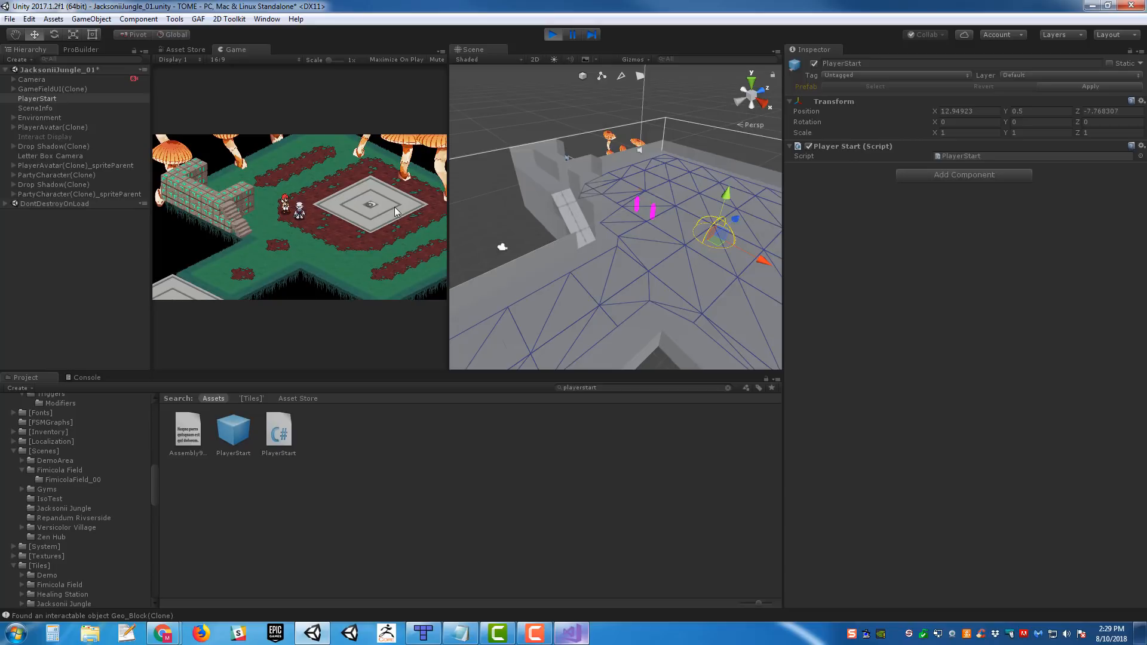
- Walk the player character past the front of the platform, then up the stairs to the far end of the raised wall
{"action": "key", "text": "s"}
{"action": "key", "text": "d"}
{"action": "key", "text": "a"}
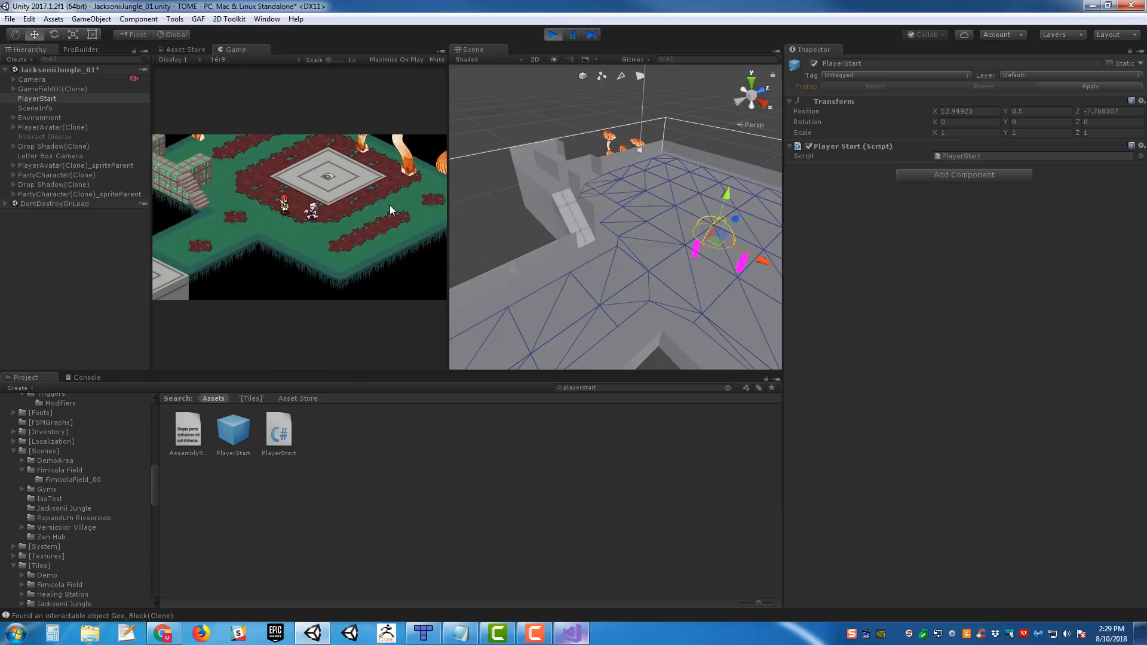
{"action": "key", "text": "a"}
{"action": "key", "text": "w"}
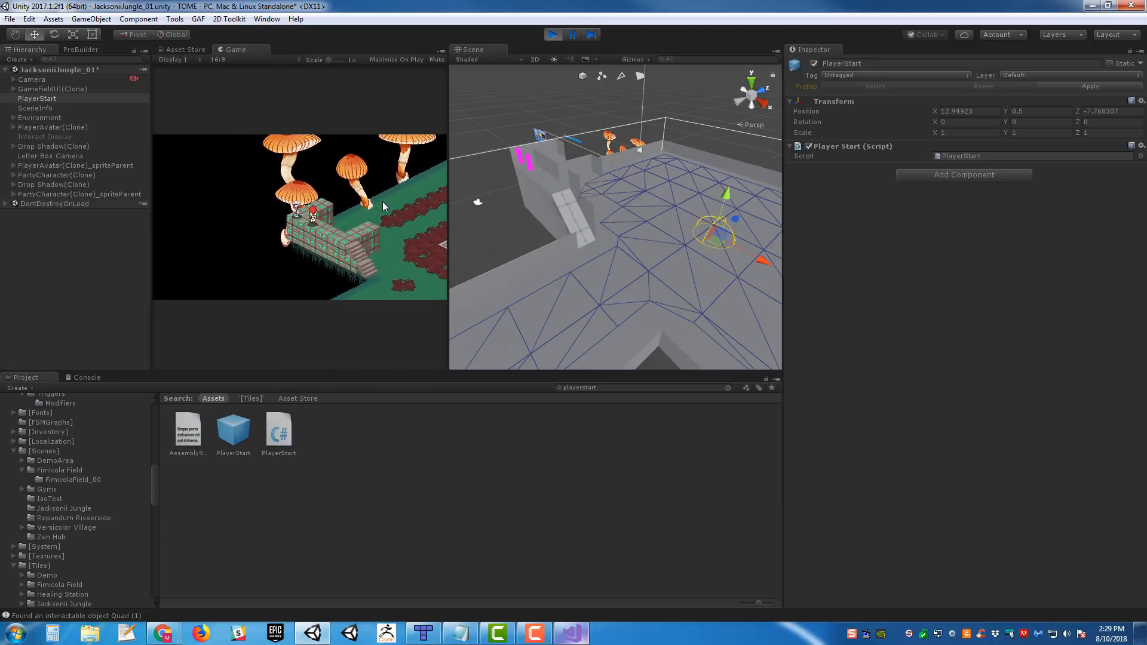
- Bring the player character back down the stairs and circle on the floor between the wall and the platform
{"action": "key", "text": "d"}
{"action": "key", "text": "s"}
{"action": "key", "text": "d"}
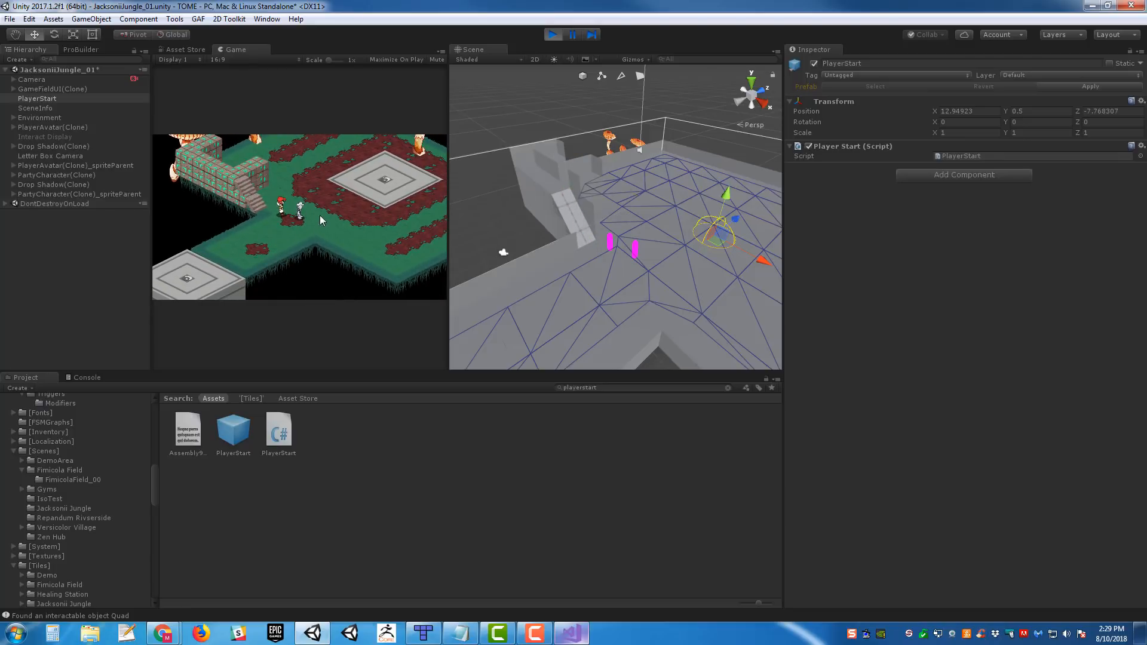
{"action": "key", "text": "w"}
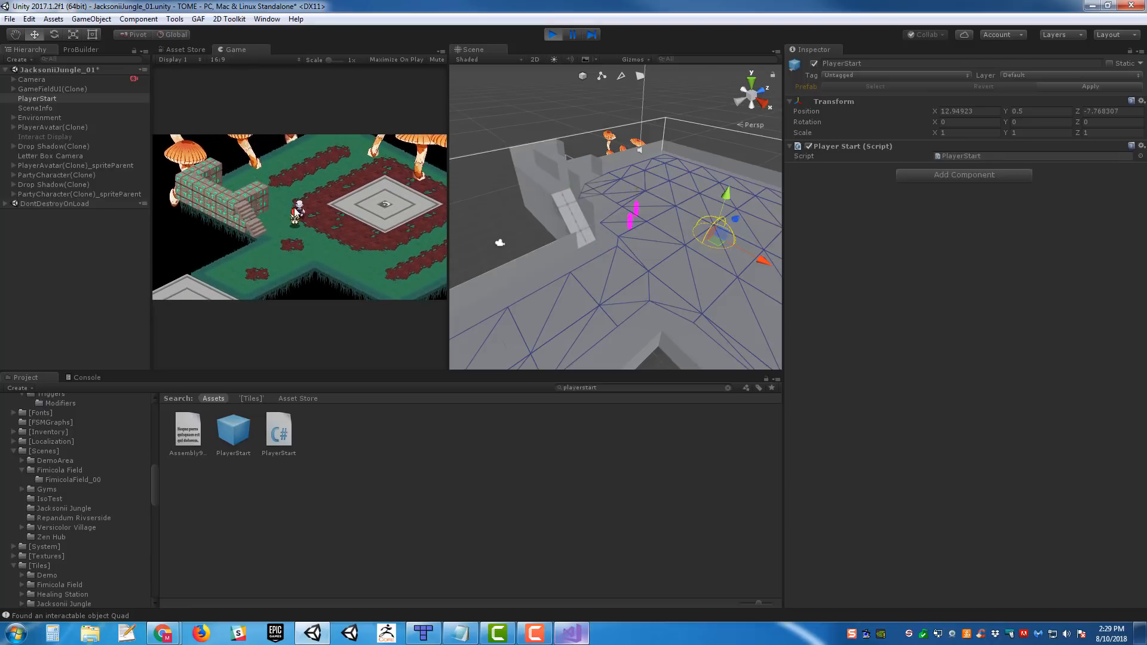
{"action": "key", "text": "a"}
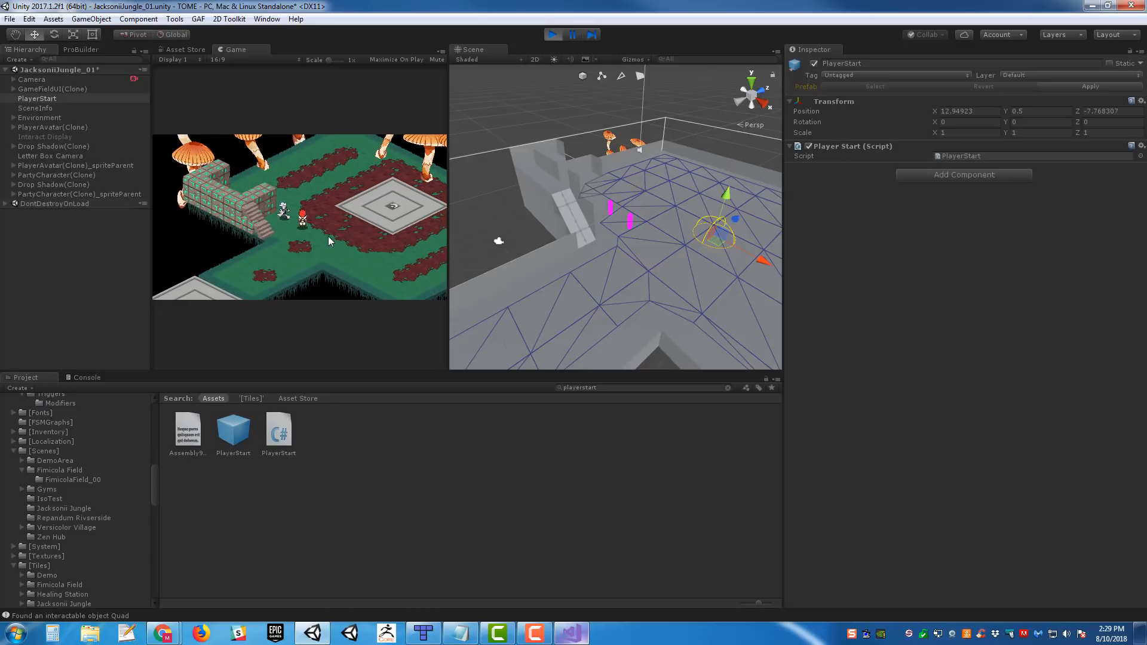
- Walk the player character up the stairs onto the brick wall and back to the top of the steps
{"action": "key", "text": "s"}
{"action": "key", "text": "a"}
{"action": "key", "text": "w"}
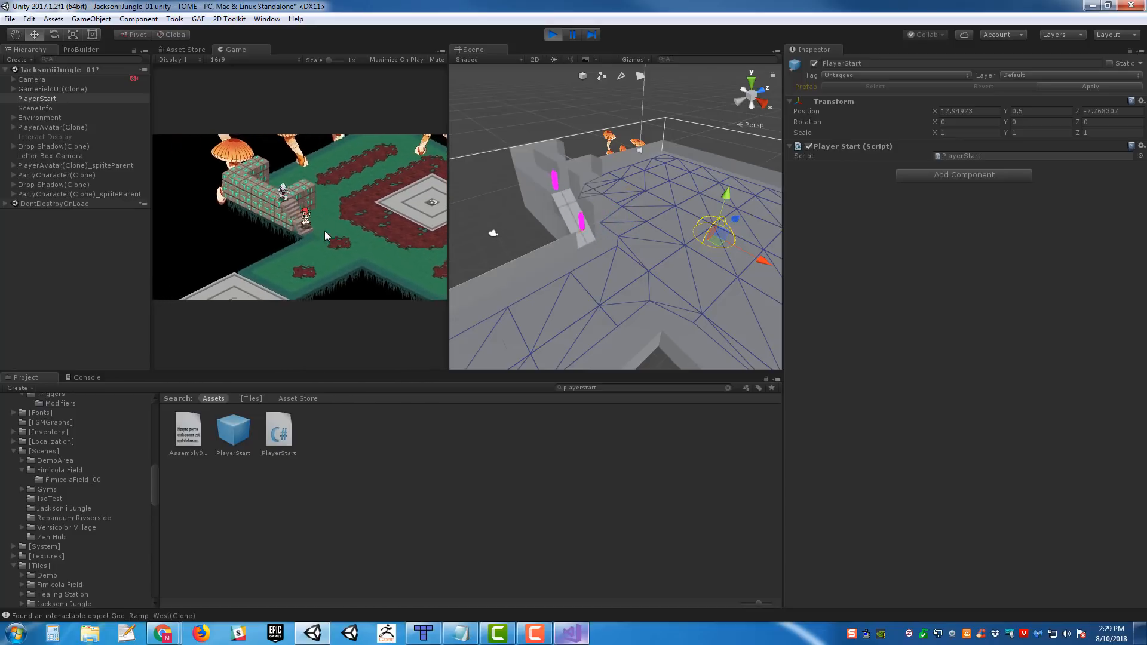
{"action": "key", "text": "w"}
{"action": "key", "text": "w"}
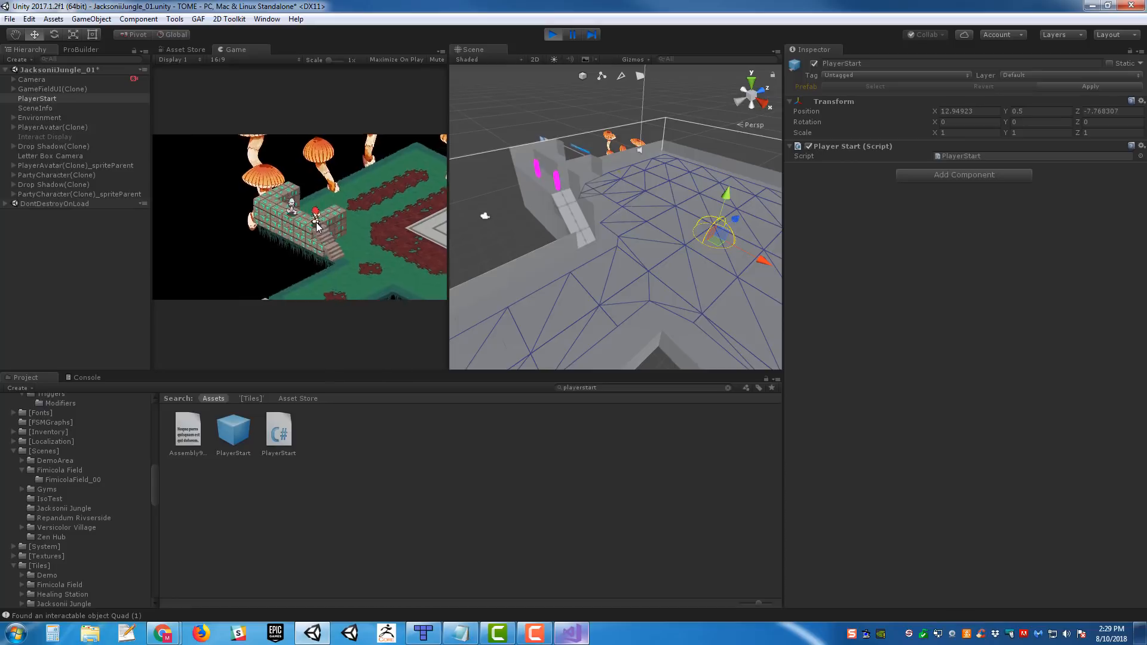
{"action": "key", "text": "w"}
{"action": "key", "text": "d"}
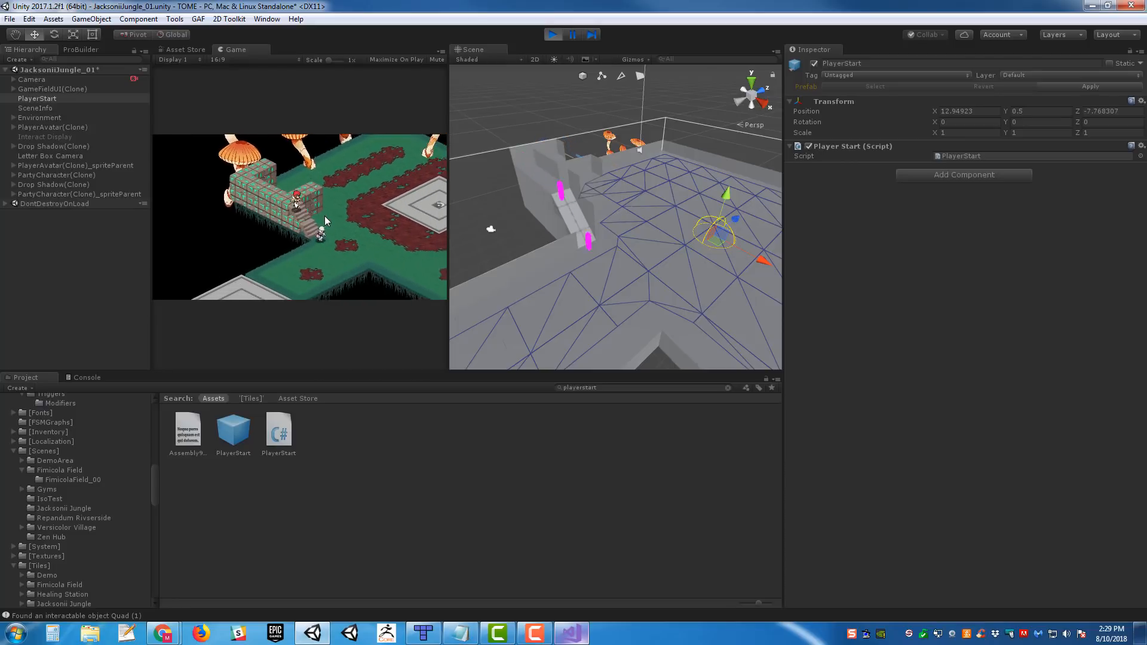
- Move the player character around the wall block beside the stairs, then down the steps to the floor
{"action": "key", "text": "a"}
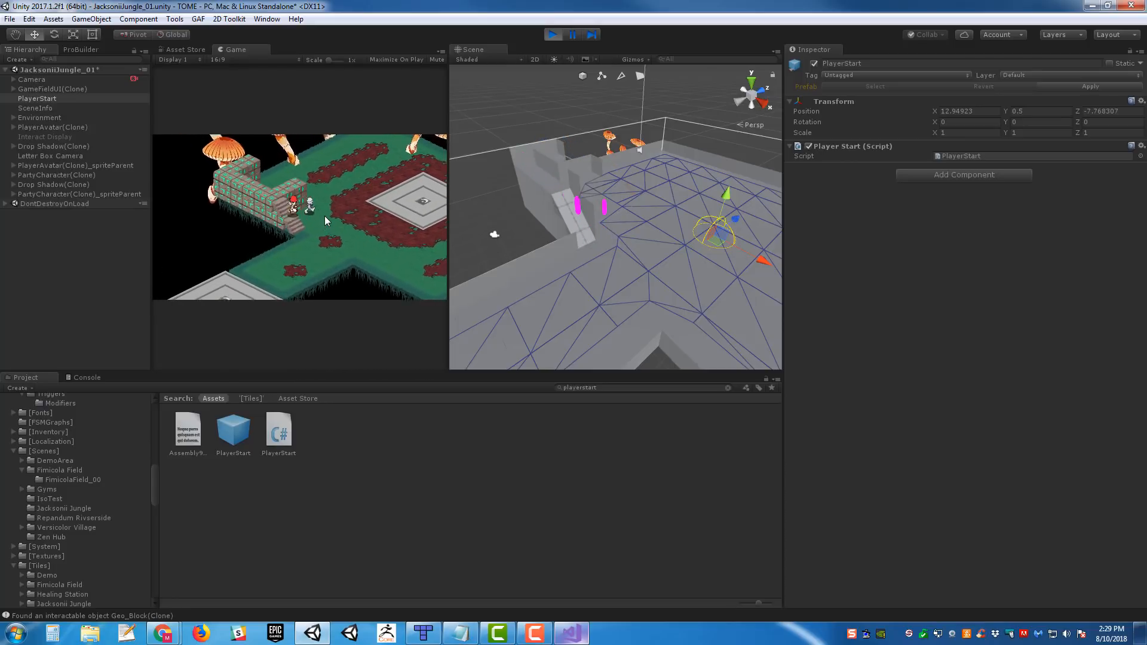
{"action": "key", "text": "w"}
{"action": "key", "text": "d"}
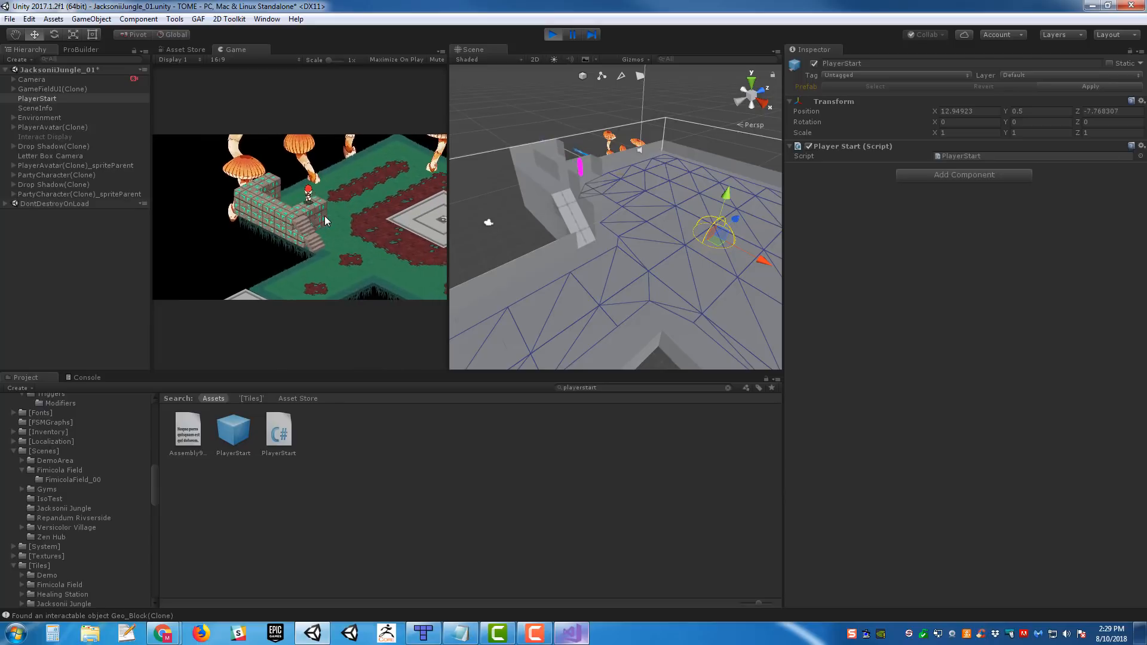
{"action": "key", "text": "s"}
{"action": "key", "text": "d"}
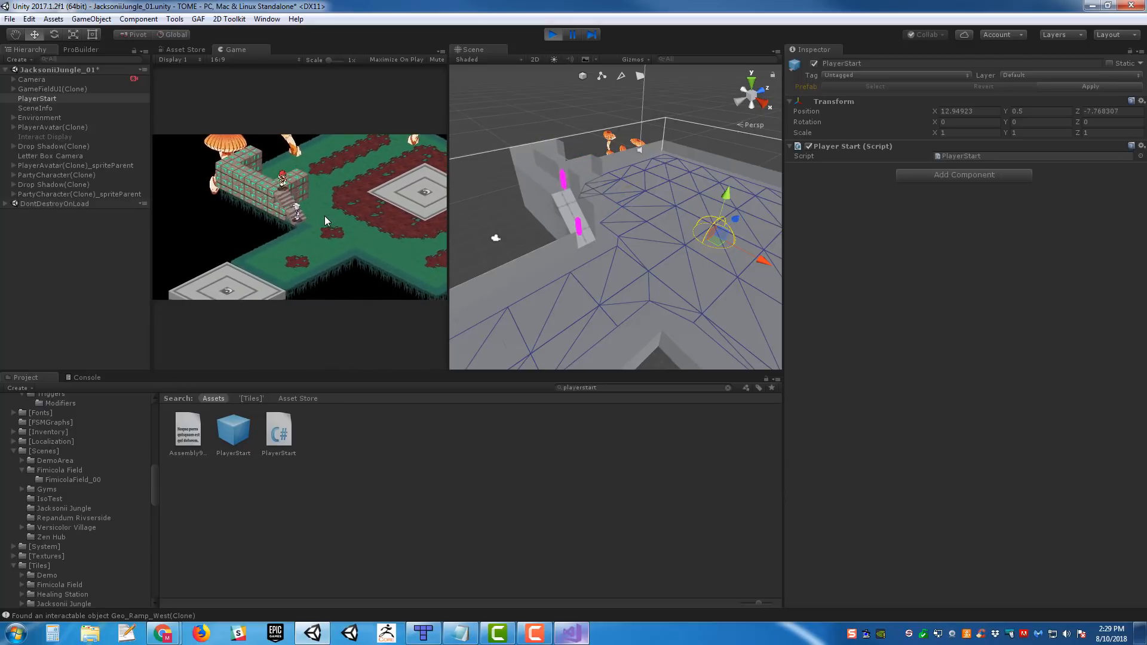
{"action": "key", "text": "d"}
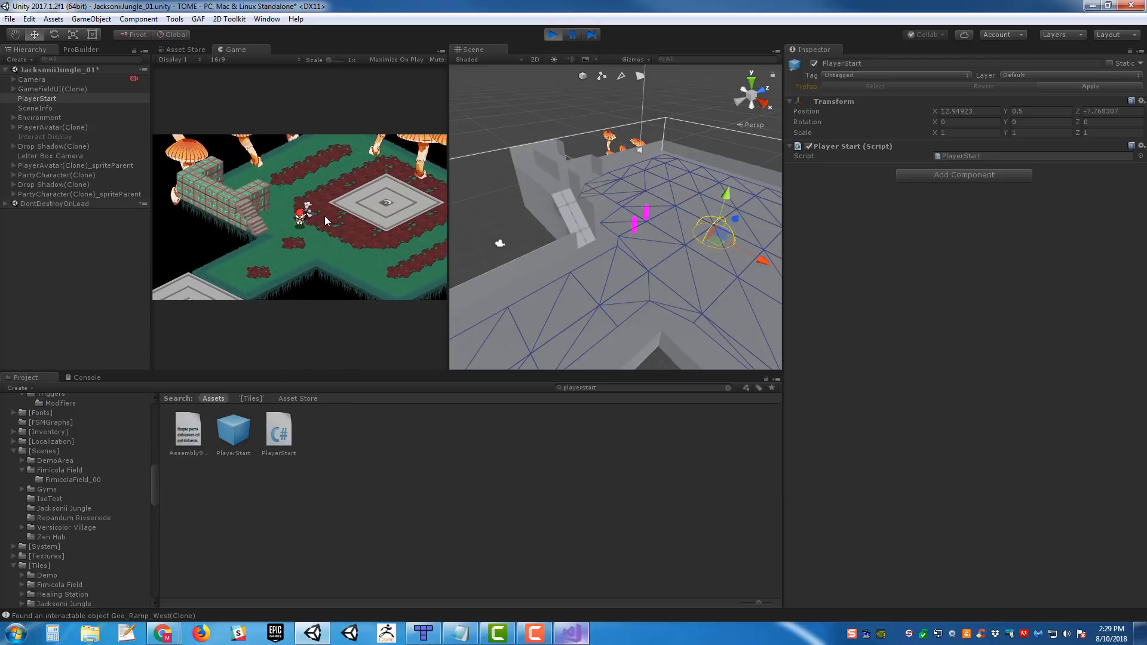
- Walk the player character past the platform, up the stairs once more and back to the floor
{"action": "key", "text": "a"}
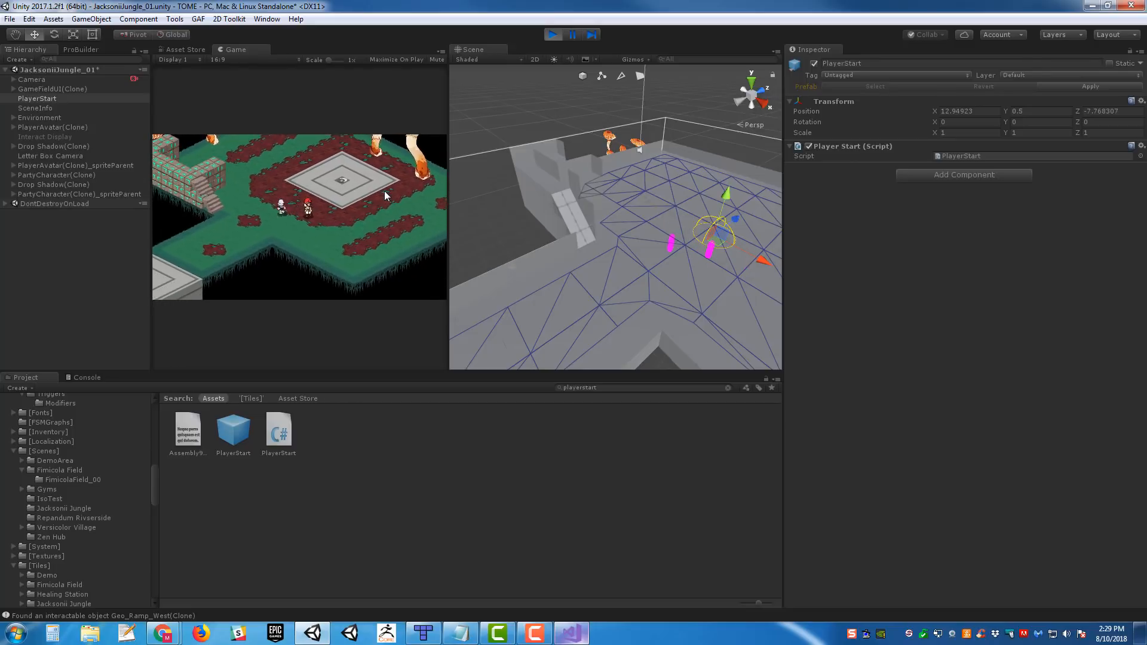
{"action": "key", "text": "w"}
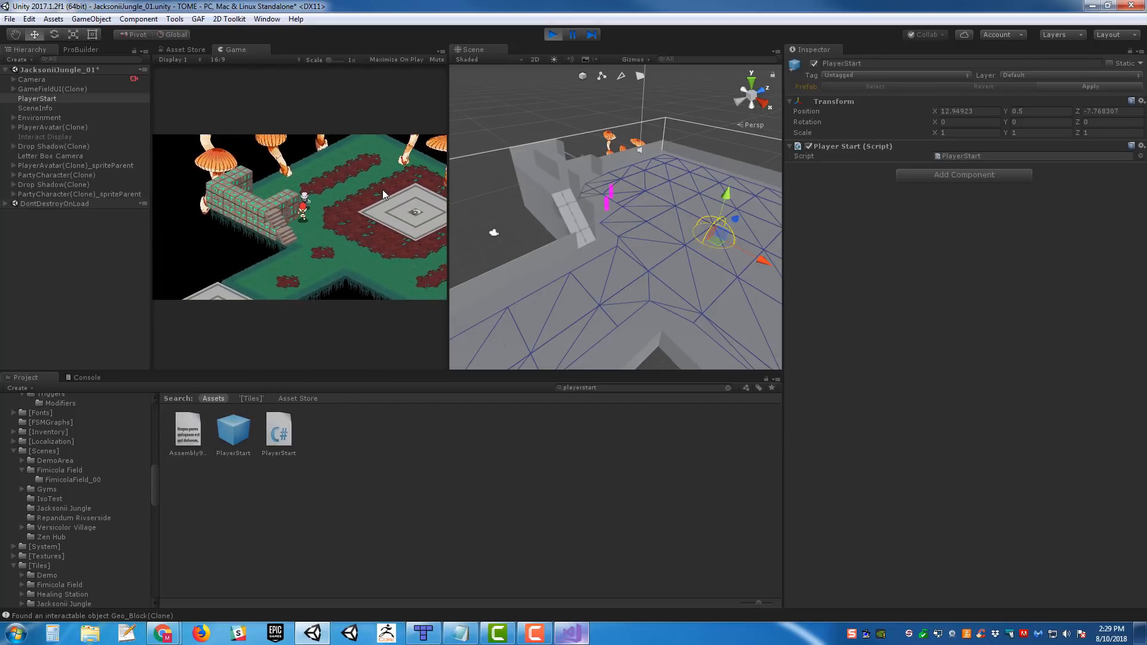
{"action": "key", "text": "d"}
{"action": "key", "text": "a"}
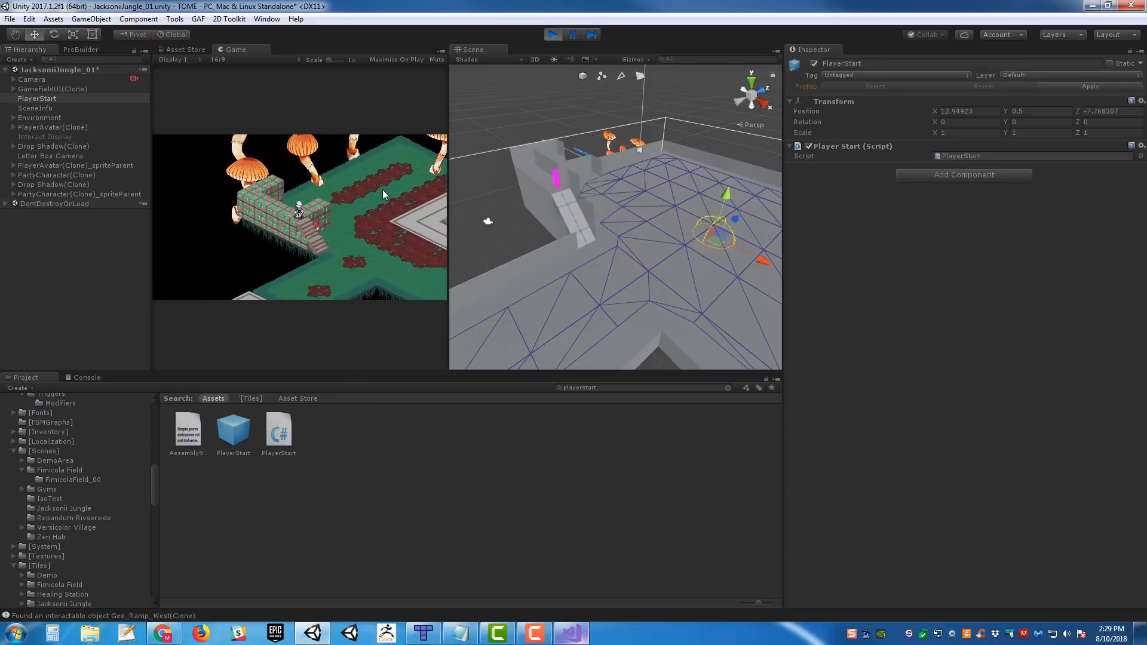
{"action": "key", "text": "d"}
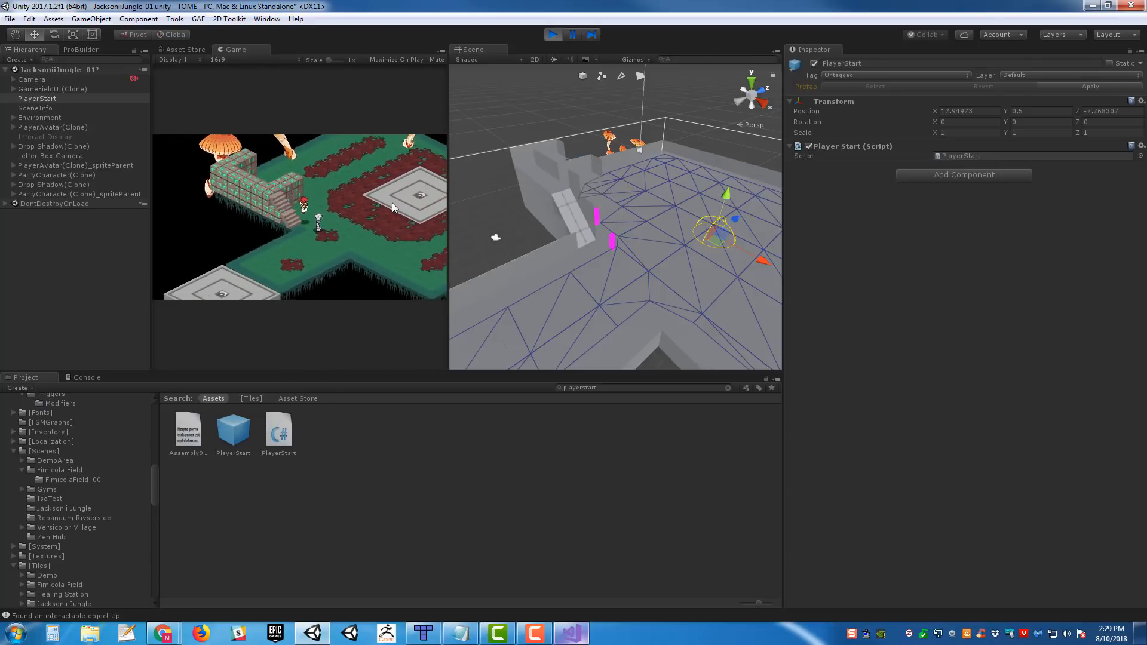
{"action": "key", "text": "a"}
{"action": "key", "text": "d"}
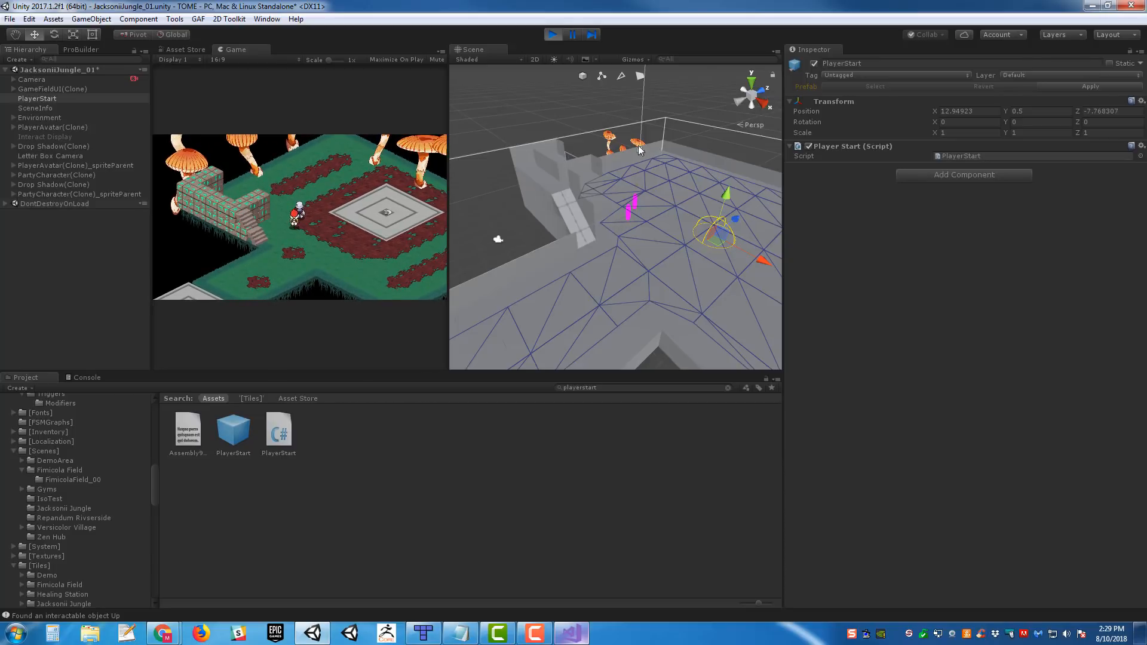
- Pause play mode, reposition PlayerAvatar(Clone) between the raised wall and the floor in the Scene view, and resume the game
{"action": "key", "text": "w"}
{"action": "right_click_drag", "start_coordinate": [635, 152], "coordinate": [616, 133]}
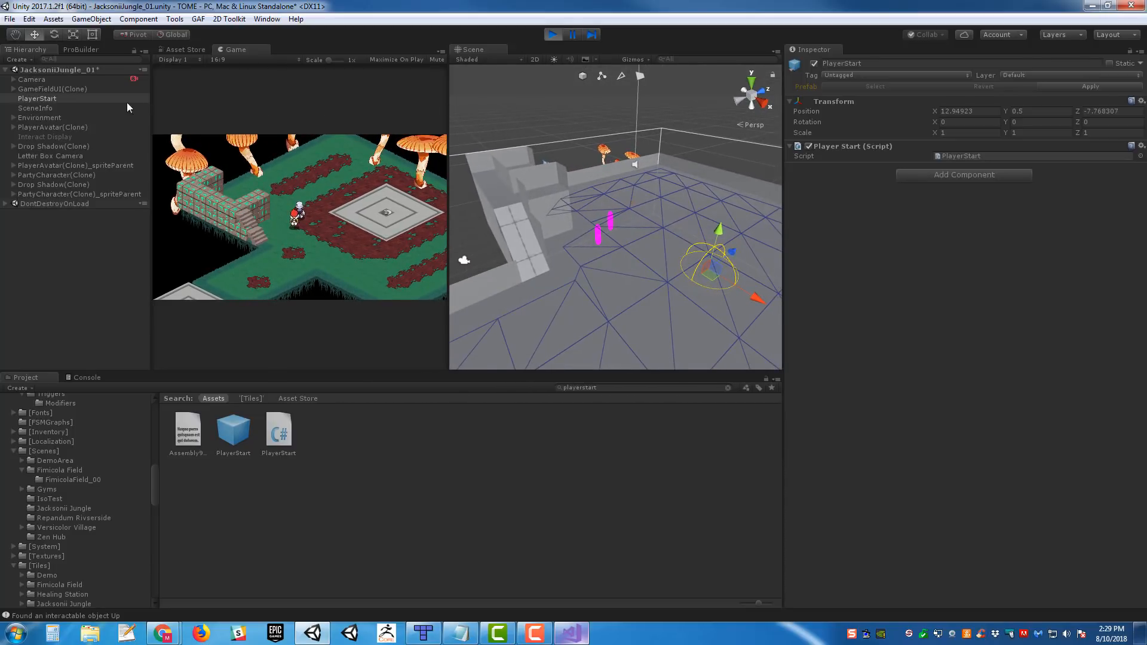
{"action": "left_click", "coordinate": [573, 35]}
{"action": "left_click", "coordinate": [47, 127]}
{"action": "right_click_drag", "start_coordinate": [642, 232], "coordinate": [676, 228]}
{"action": "left_click_drag", "start_coordinate": [695, 247], "coordinate": [543, 136]}
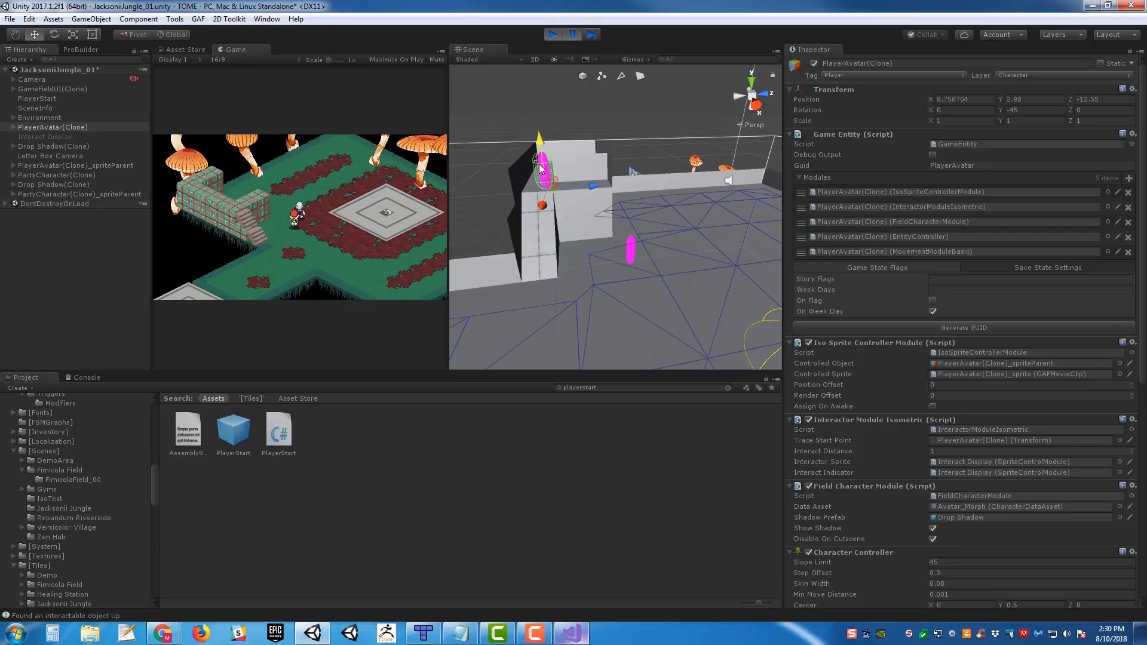
{"action": "right_click_drag", "start_coordinate": [542, 144], "coordinate": [656, 241]}
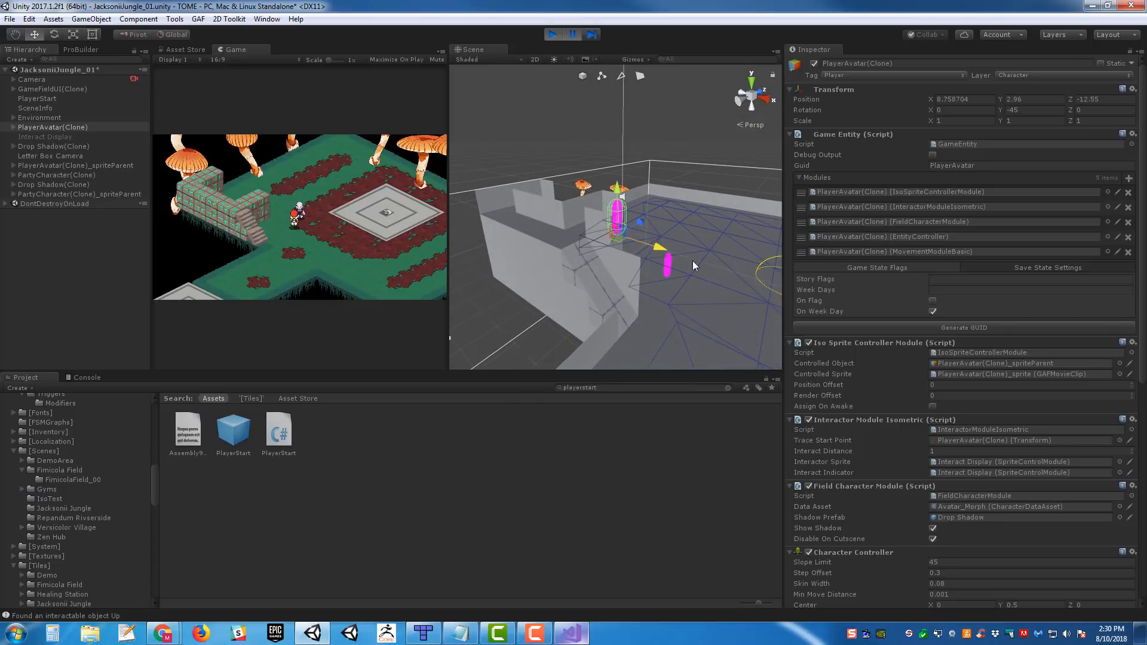
{"action": "left_click_drag", "start_coordinate": [693, 261], "coordinate": [687, 198]}
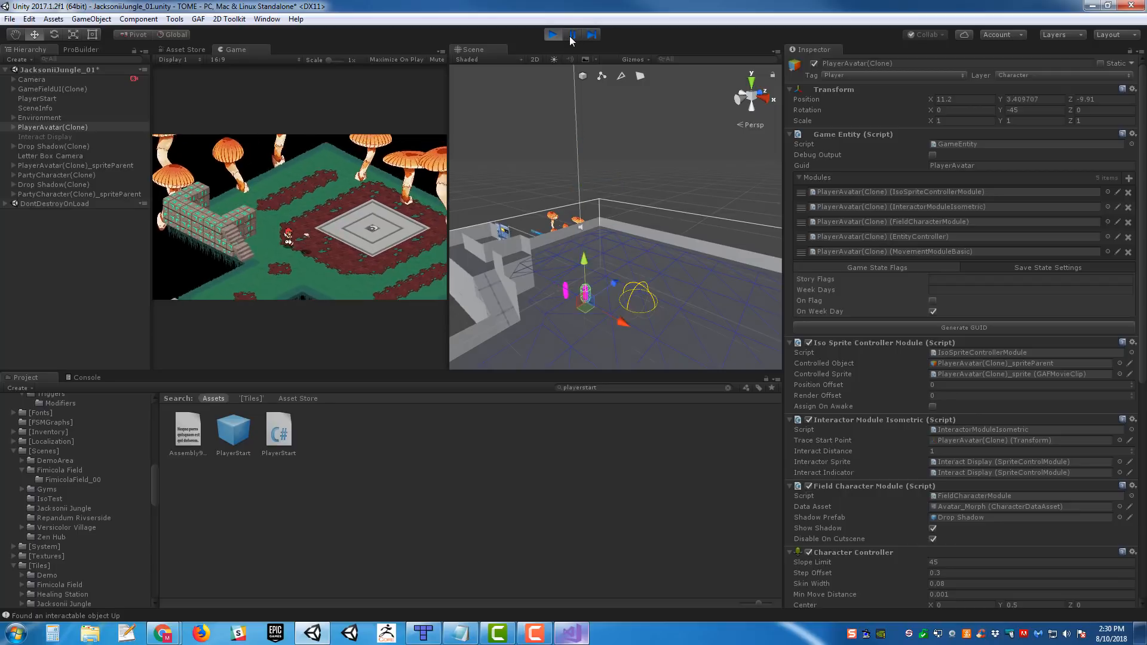
{"action": "left_click", "coordinate": [669, 231]}
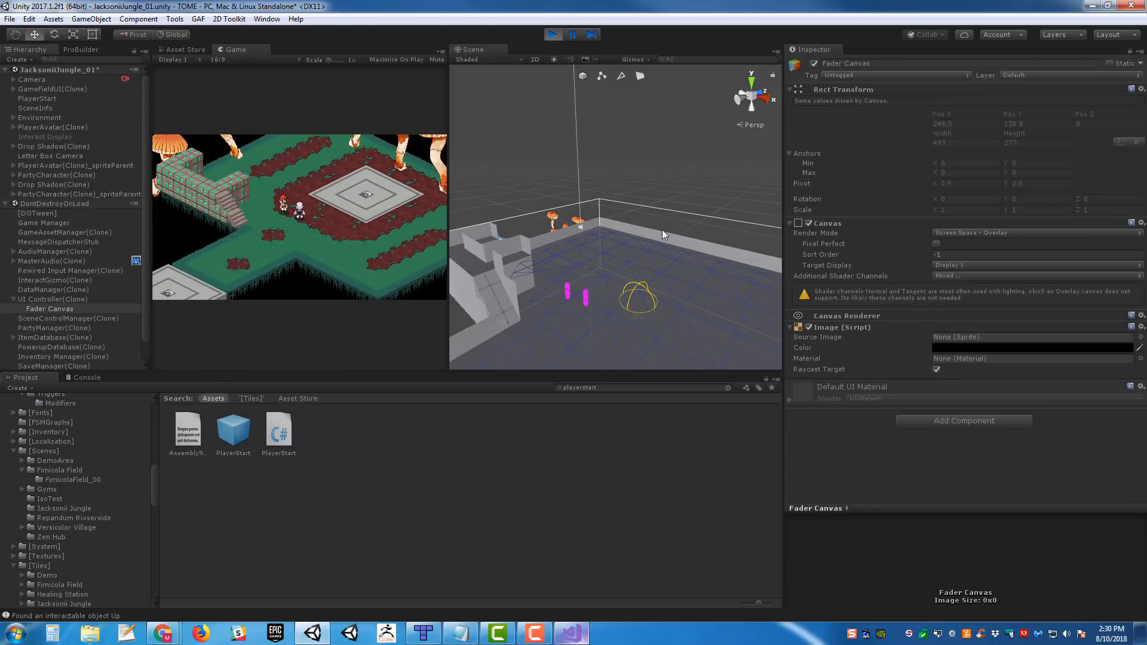
- Walk the player character from the platform up the stairs onto the brick wall, then back down to the floor
{"action": "key", "text": "a"}
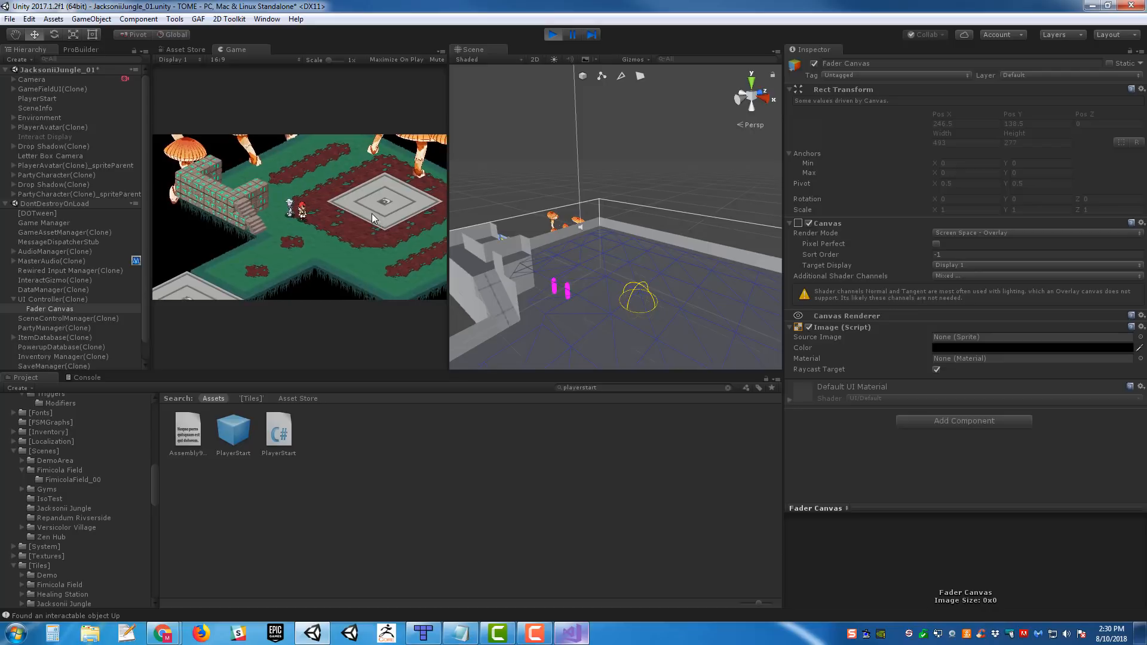
{"action": "key", "text": "w"}
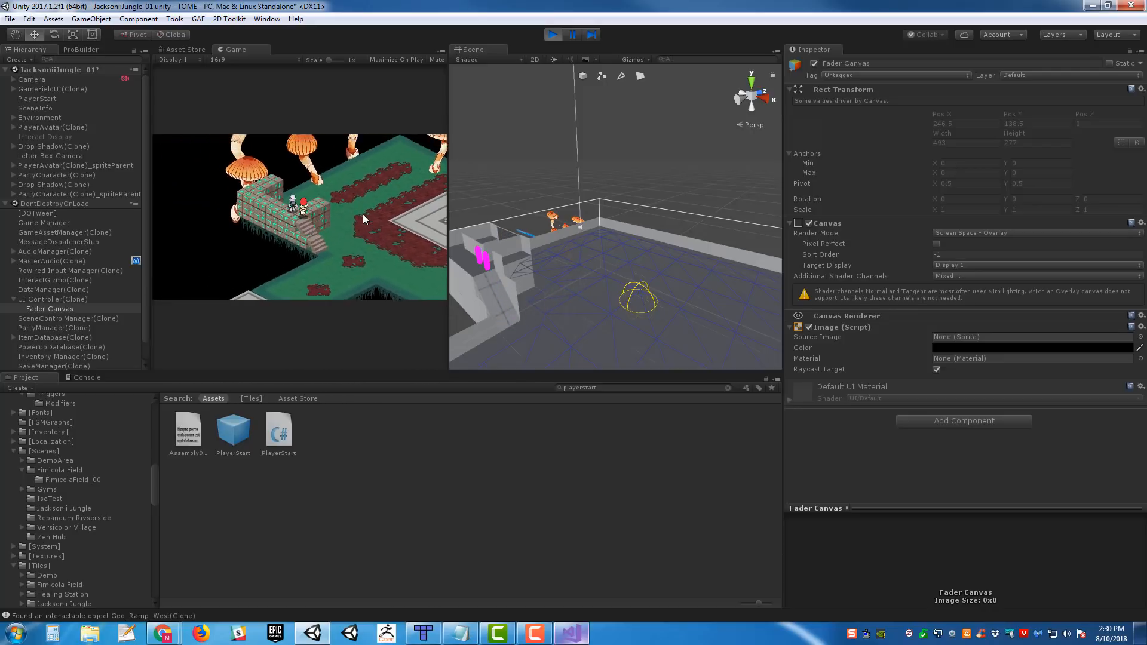
{"action": "key", "text": "d"}
{"action": "key", "text": "s"}
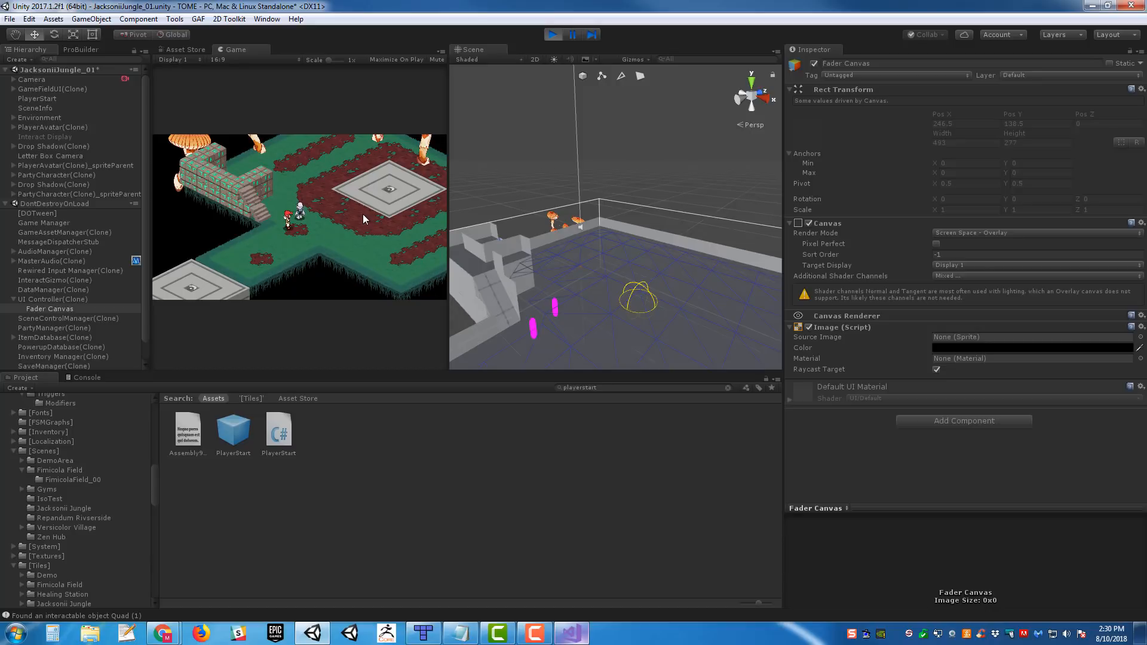
{"action": "key", "text": "w"}
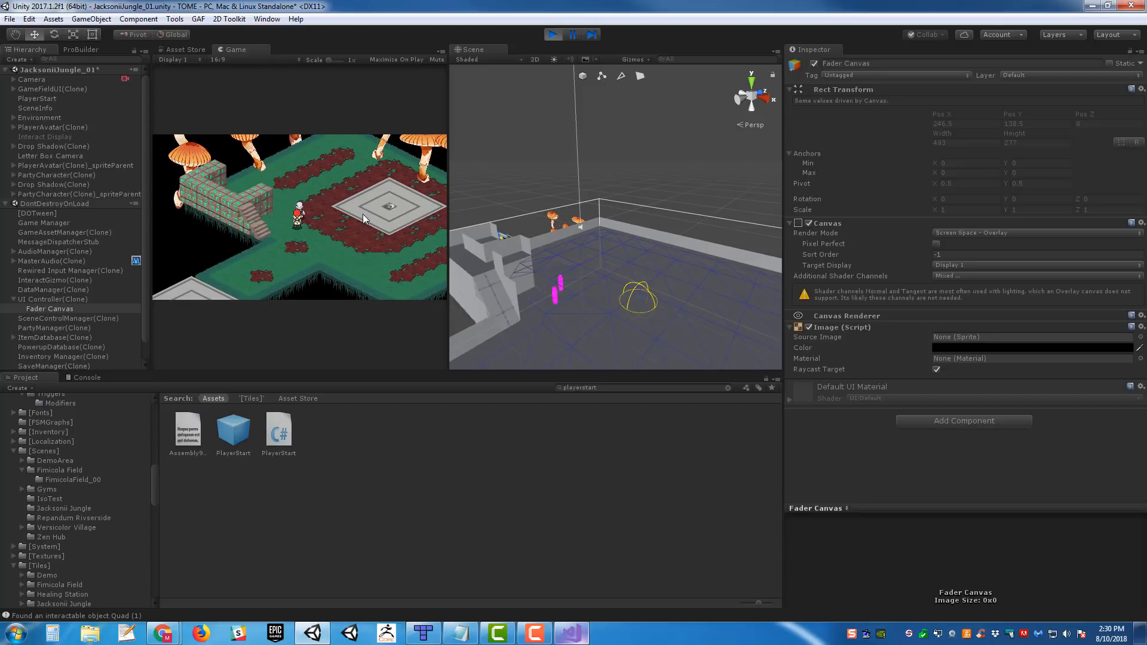
- Select a floor block in the Scene view and walk the player character around the floor near the stairs
{"action": "left_click", "coordinate": [595, 281]}
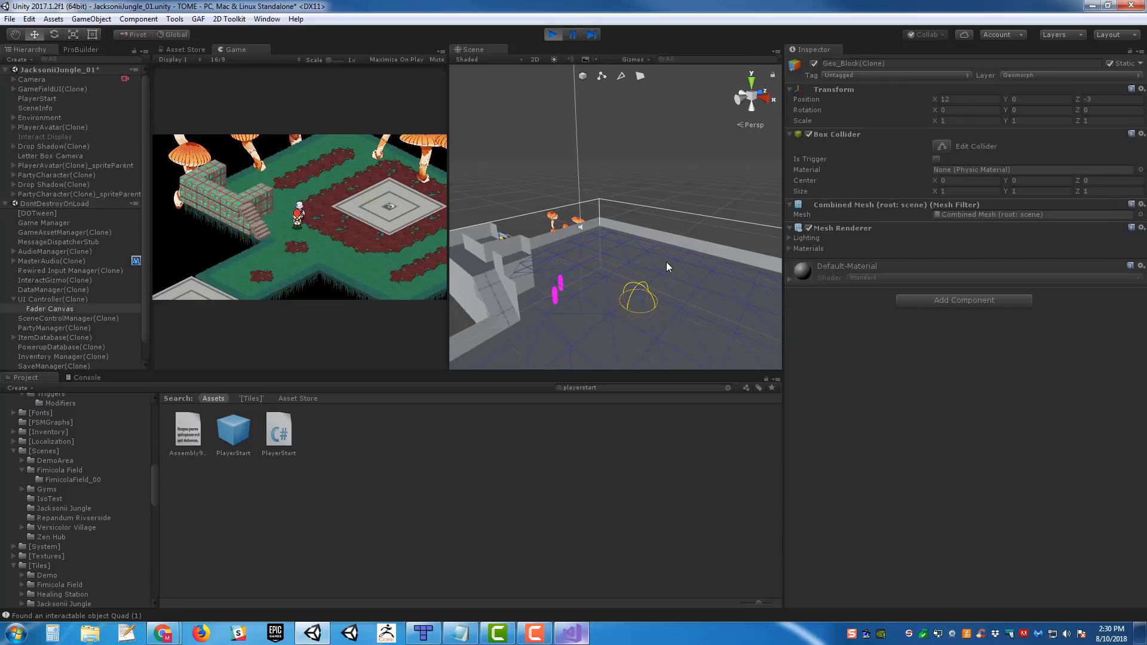
{"action": "key", "text": "w"}
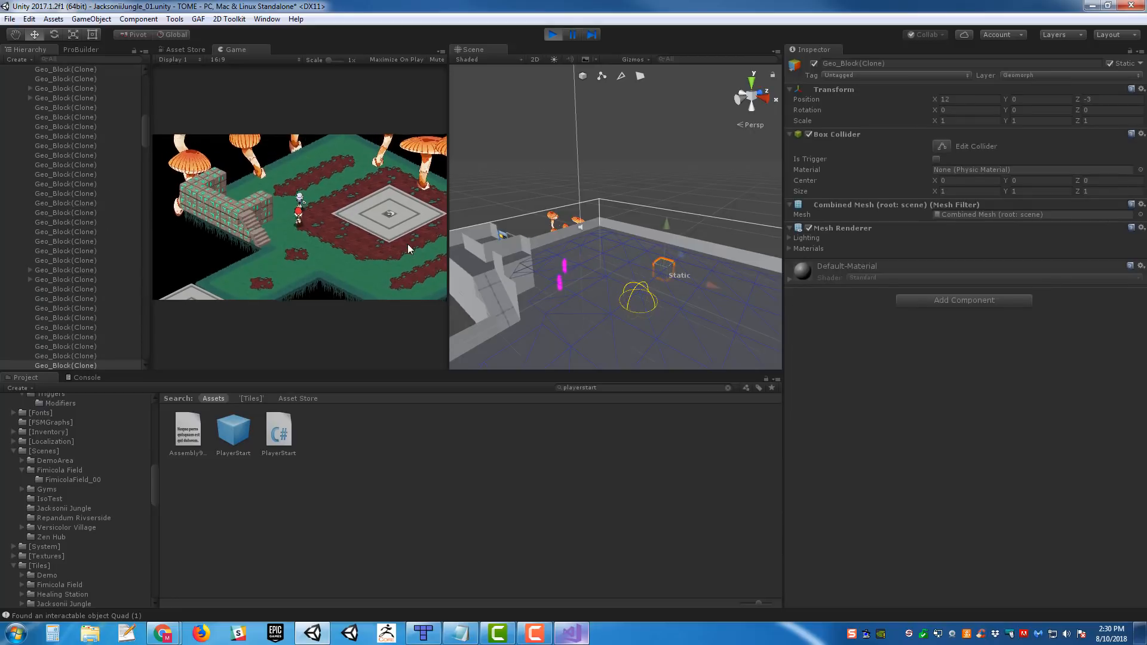
{"action": "key", "text": "a"}
{"action": "key", "text": "s"}
{"action": "key", "text": "d"}
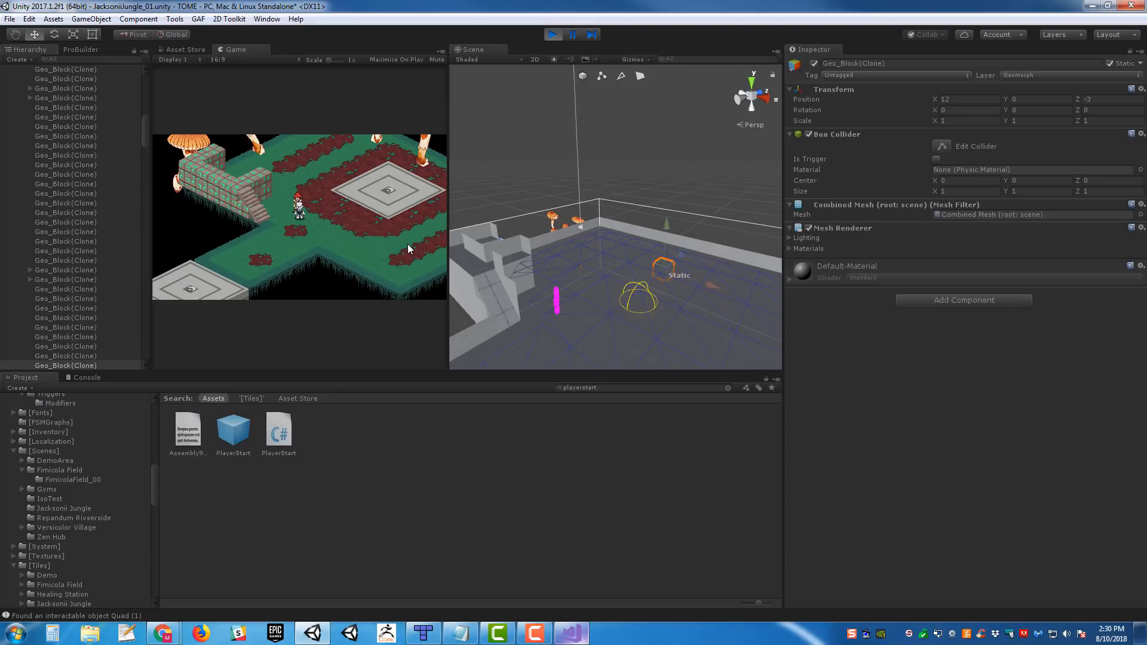
- Examine the floor's navigation mesh in the Scene view, selecting the mushroom decoration sprite along the way
{"action": "left_click_drag", "start_coordinate": [718, 233], "coordinate": [639, 267], "text": "alt"}
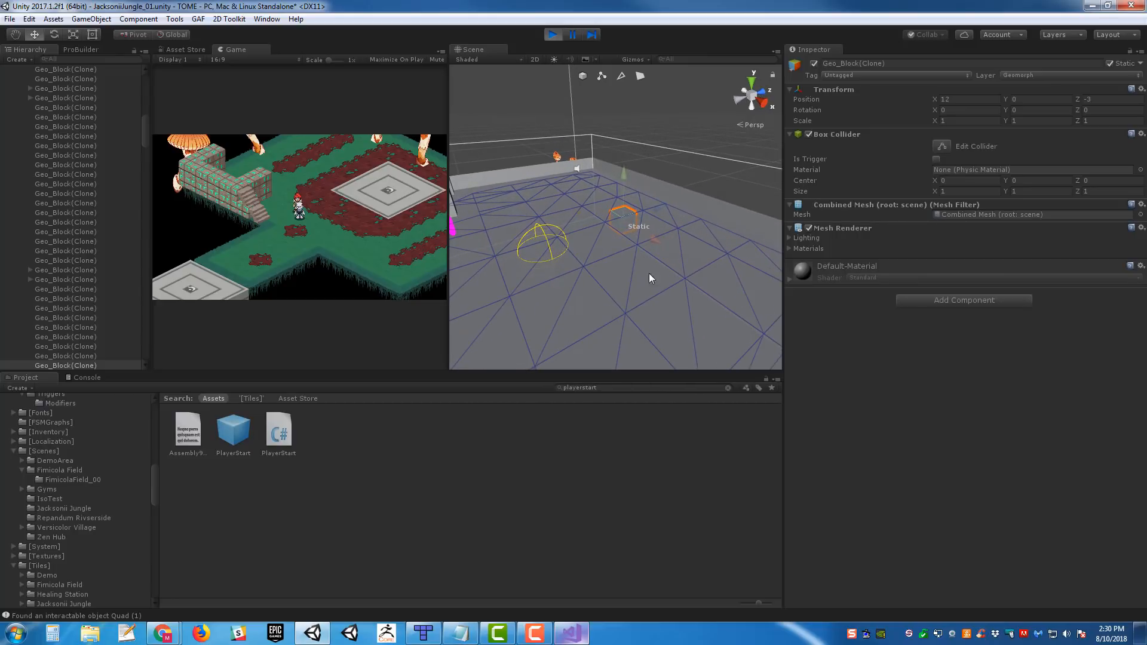
{"action": "left_click", "coordinate": [694, 263]}
{"action": "left_click", "coordinate": [622, 227]}
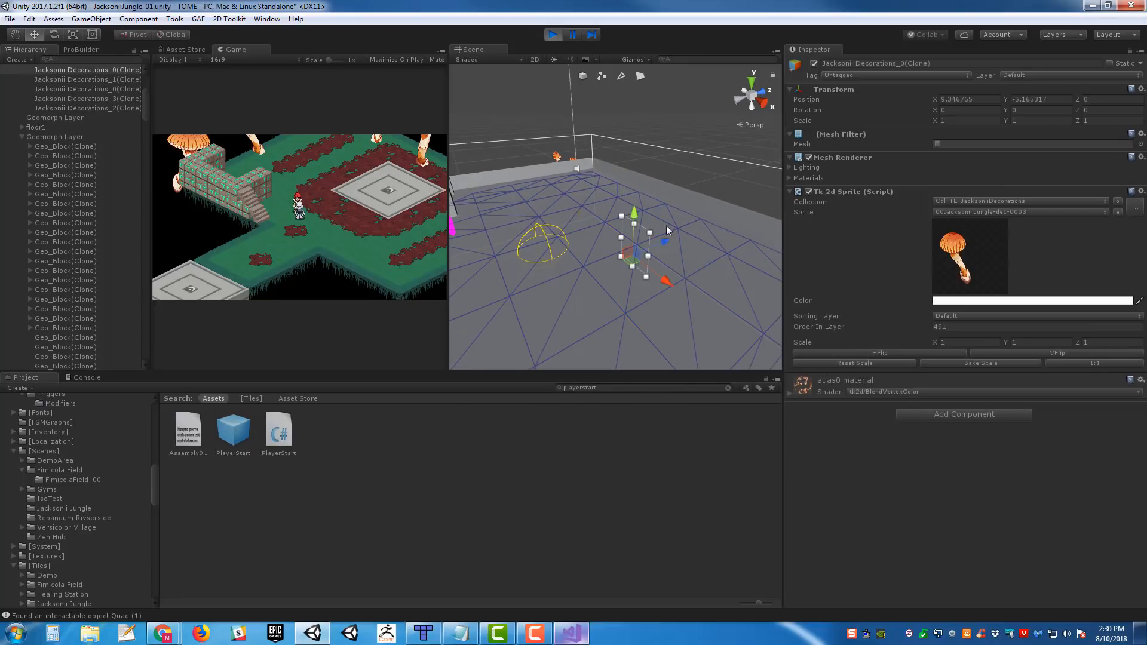
{"action": "left_click_drag", "start_coordinate": [682, 209], "coordinate": [645, 231], "text": "alt"}
{"action": "left_click", "coordinate": [683, 143]}
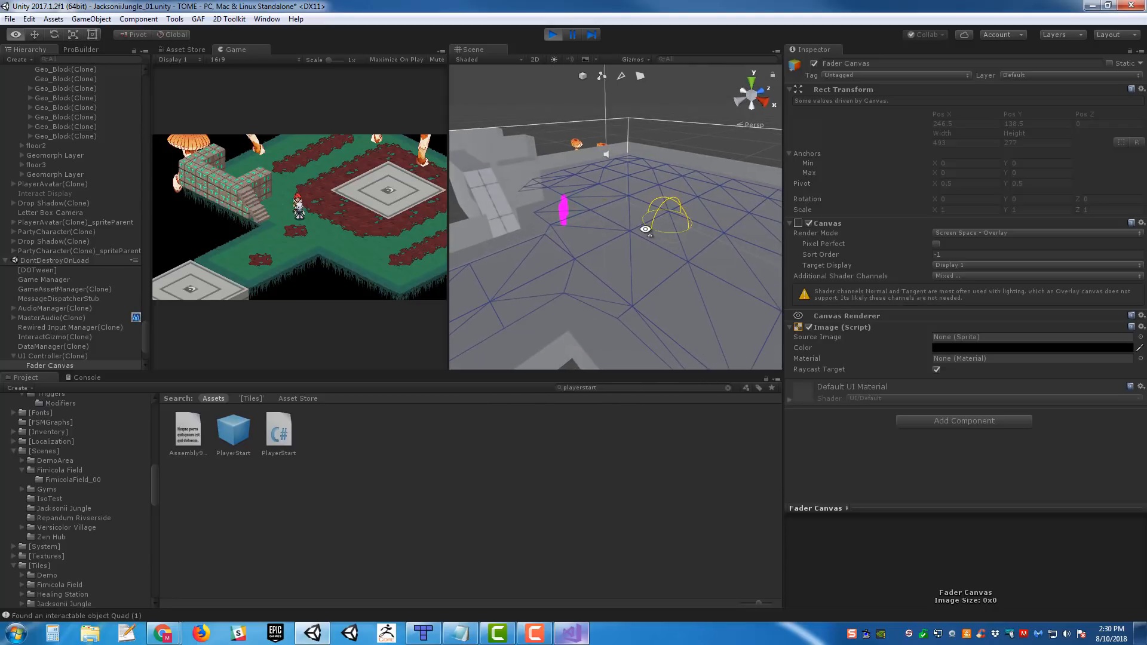
- Walk the player character up the stairs again and return to the floor to compare the Game and Scene views
{"action": "key", "text": "a"}
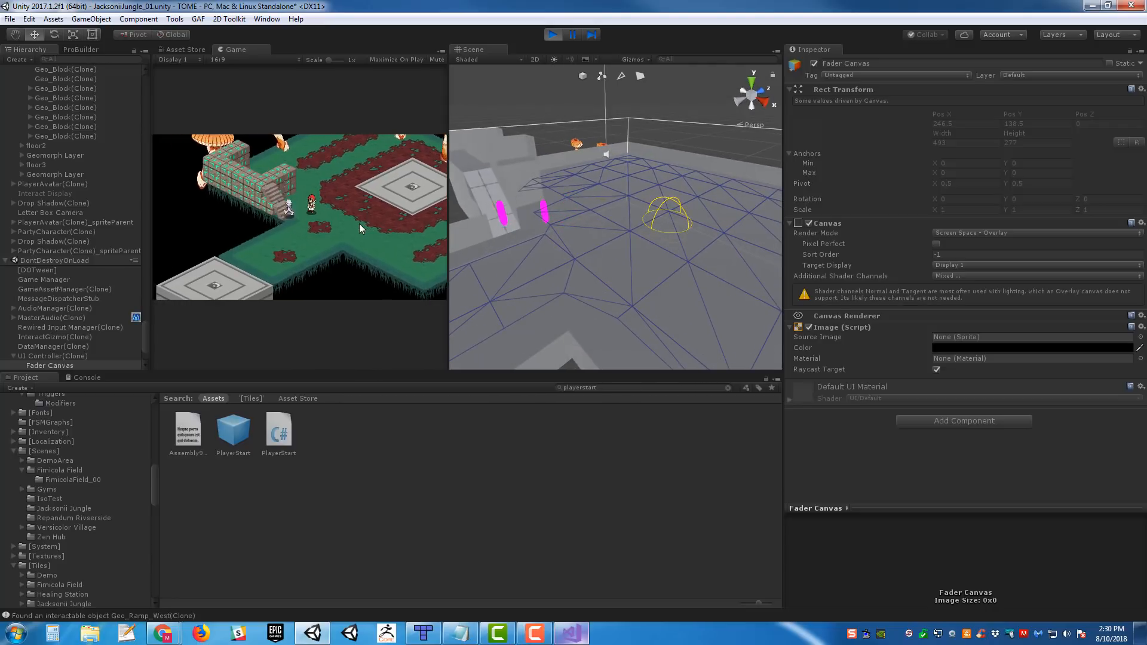
{"action": "key", "text": "s"}
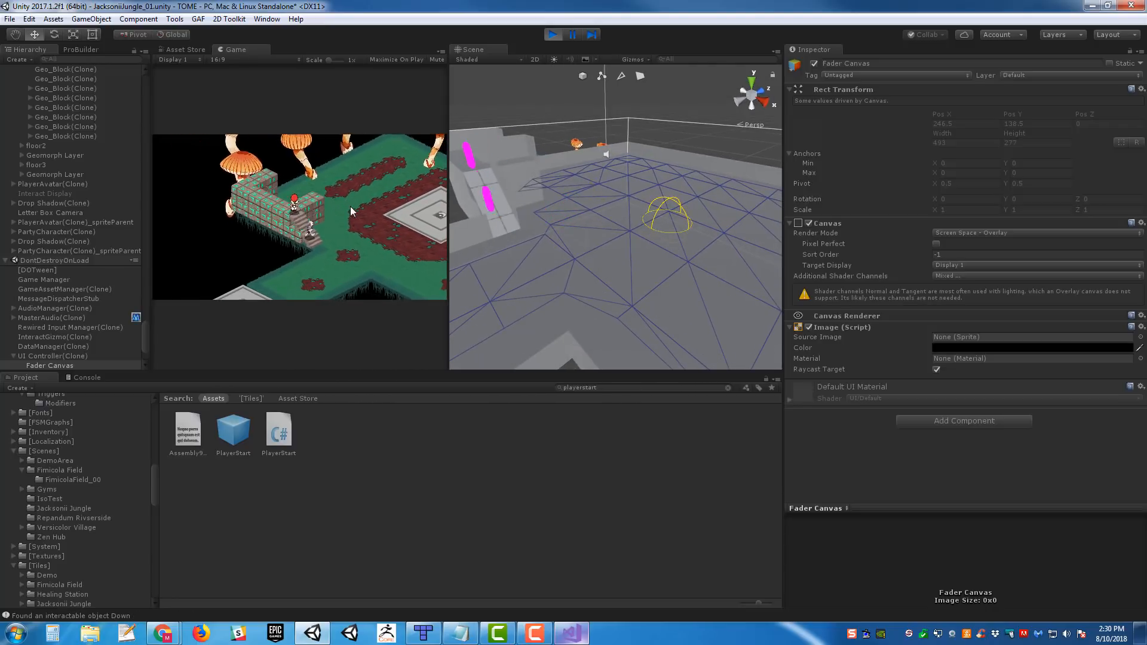
{"action": "key", "text": "d"}
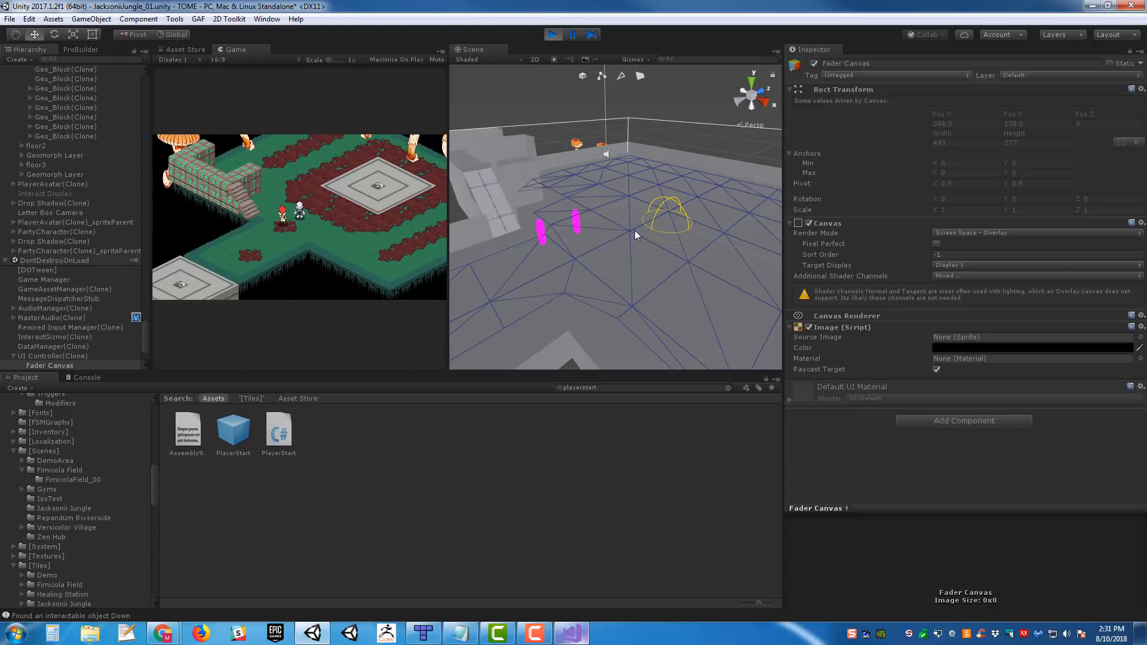
- View the stairs, floor and player colliders from farther away in the Scene view, then stop play mode
{"action": "mouse_move", "coordinate": [699, 257]}
{"action": "left_mouse_down", "text": "alt"}
{"action": "mouse_move", "coordinate": [706, 241]}
{"action": "mouse_move", "coordinate": [681, 246]}
{"action": "left_mouse_up", "text": "alt"}
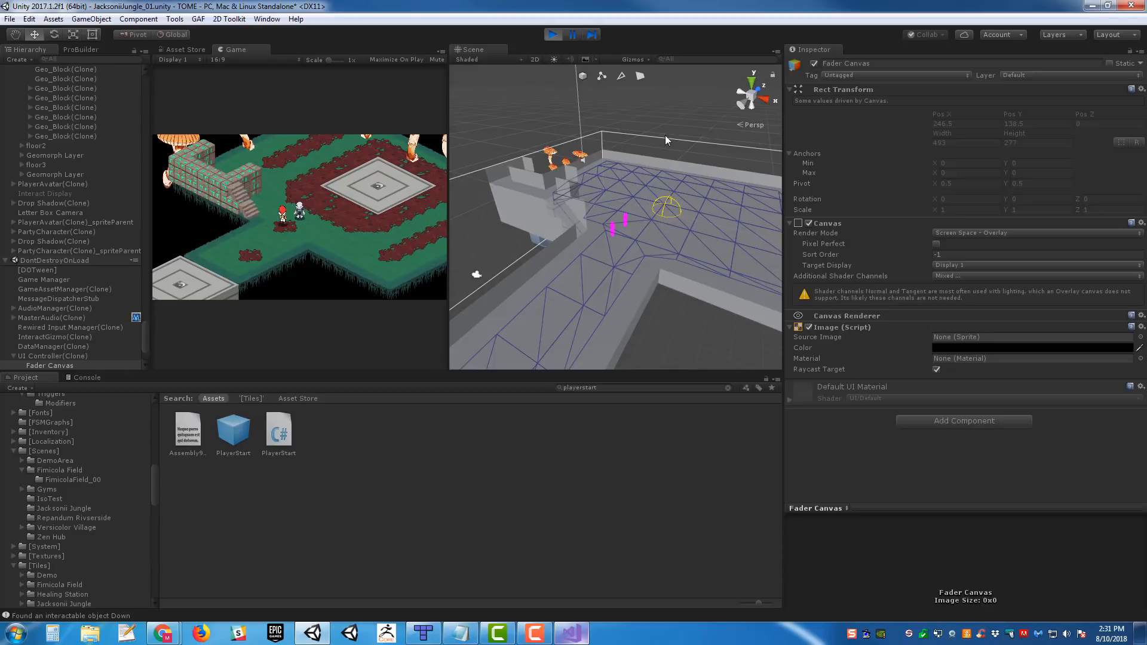
{"action": "left_click_drag", "start_coordinate": [665, 136], "coordinate": [586, 104], "text": "alt"}
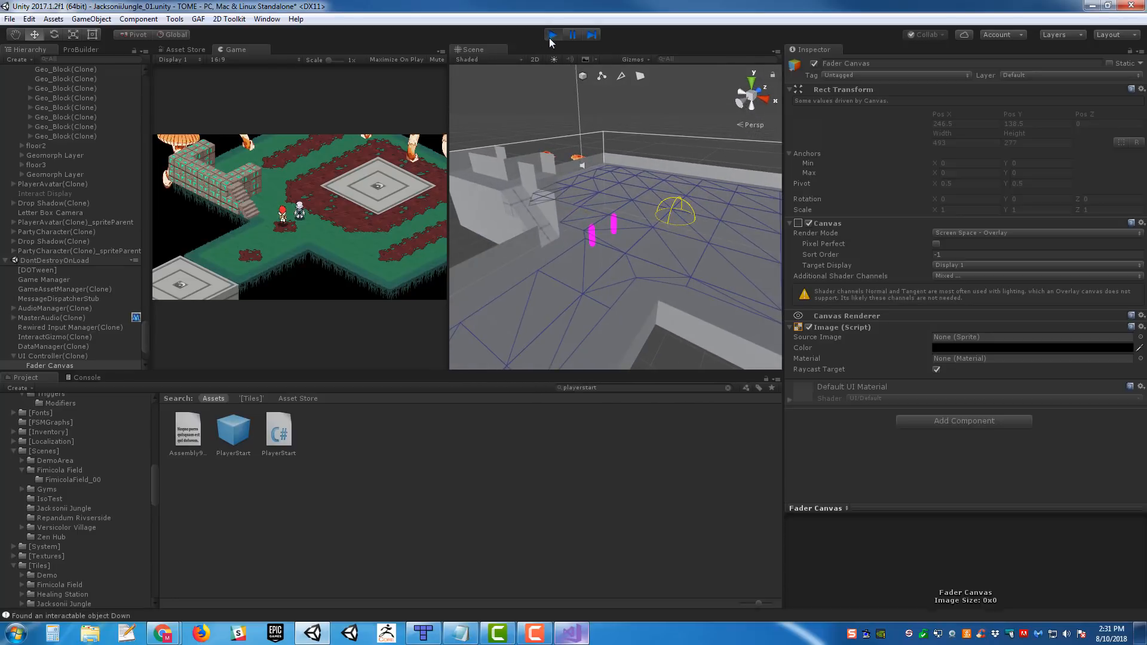
{"action": "left_click", "coordinate": [551, 34]}
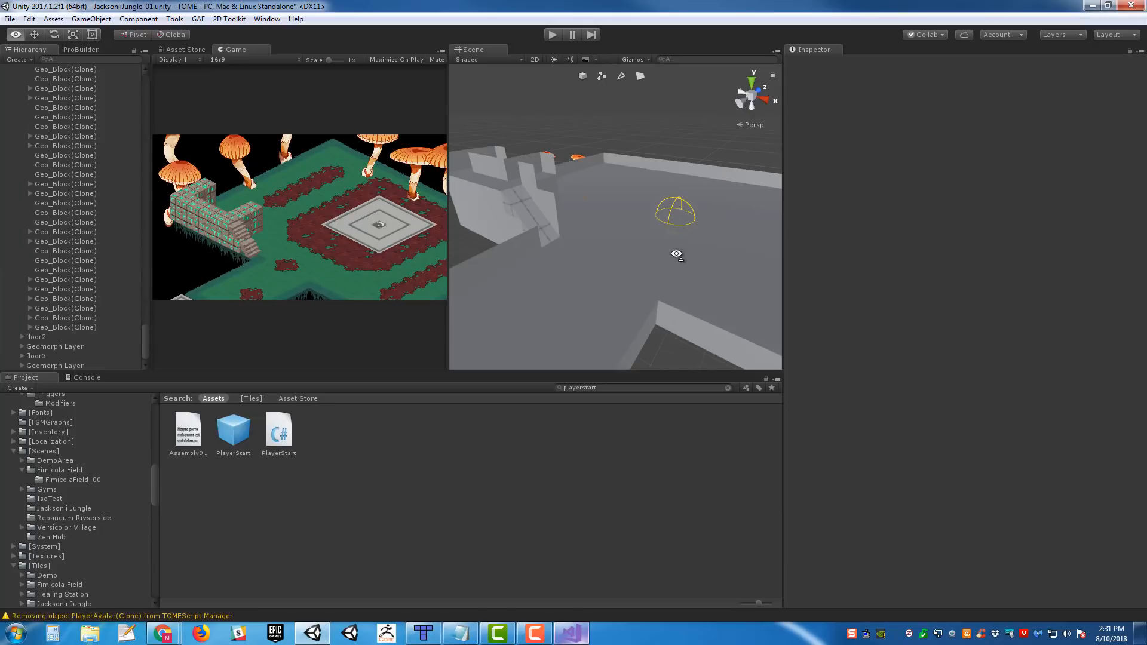
- Collapse the expanded Geomorph Layer and underside-1 decorations groups under Environment in the Hierarchy
{"action": "left_click_drag", "start_coordinate": [610, 300], "coordinate": [623, 294], "text": "alt"}
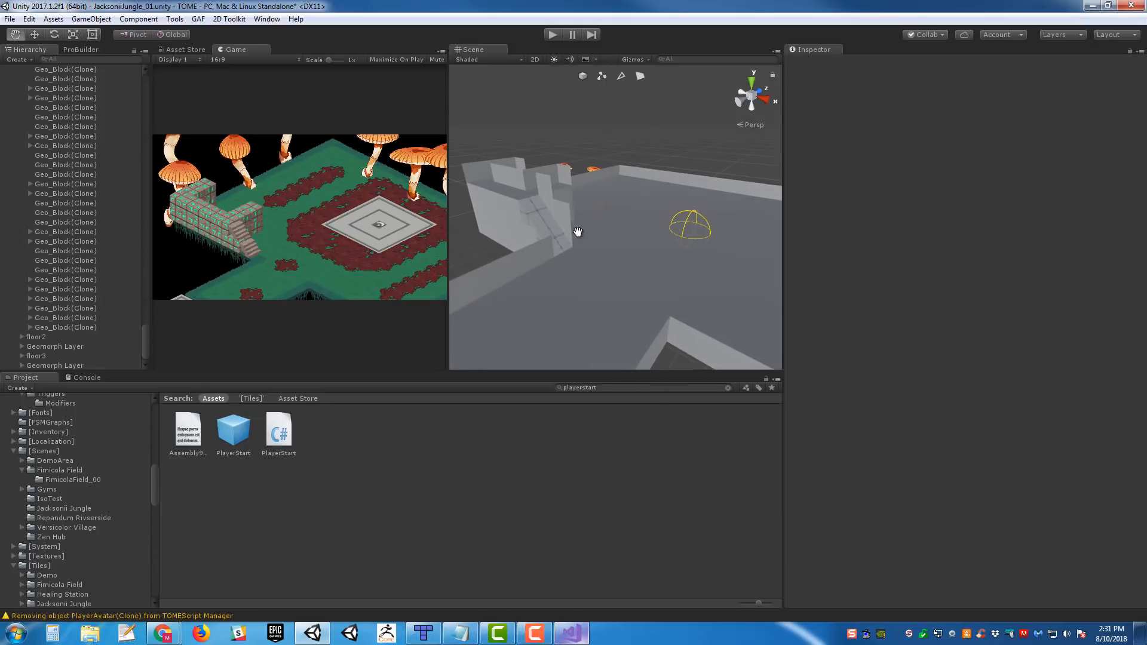
{"action": "middle_click_drag", "start_coordinate": [576, 232], "coordinate": [502, 258]}
{"action": "scroll", "coordinate": [61, 270], "scroll_direction": "up", "scroll_amount": 5}
{"action": "left_click_drag", "start_coordinate": [144, 316], "coordinate": [143, 81]}
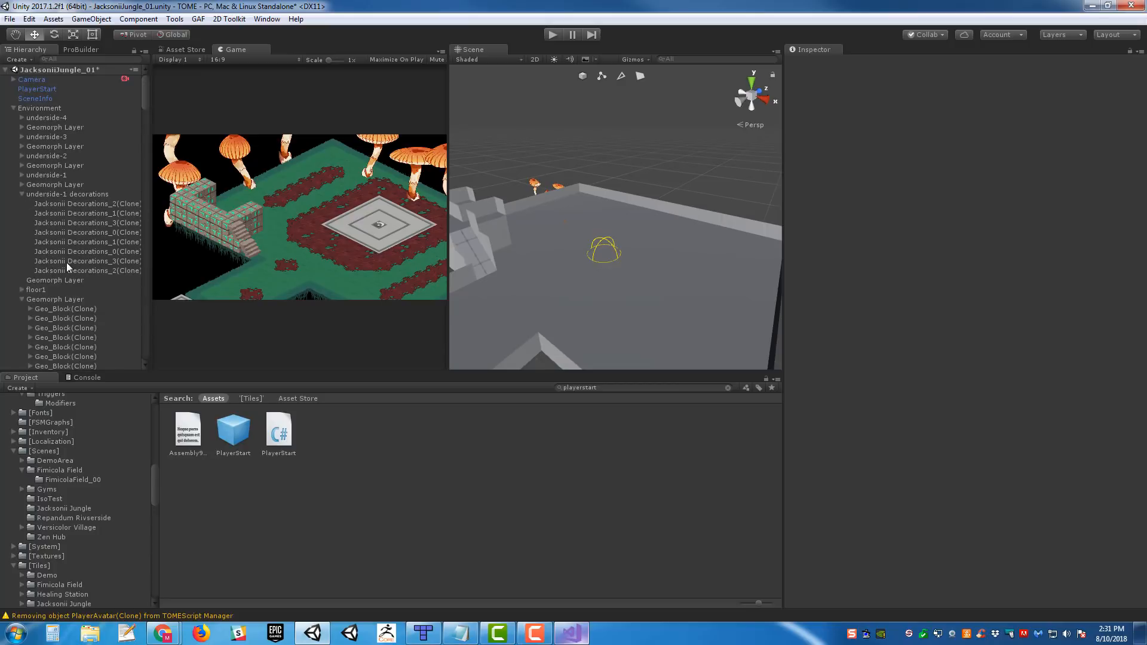
{"action": "left_click", "coordinate": [22, 290]}
{"action": "left_click", "coordinate": [21, 194]}
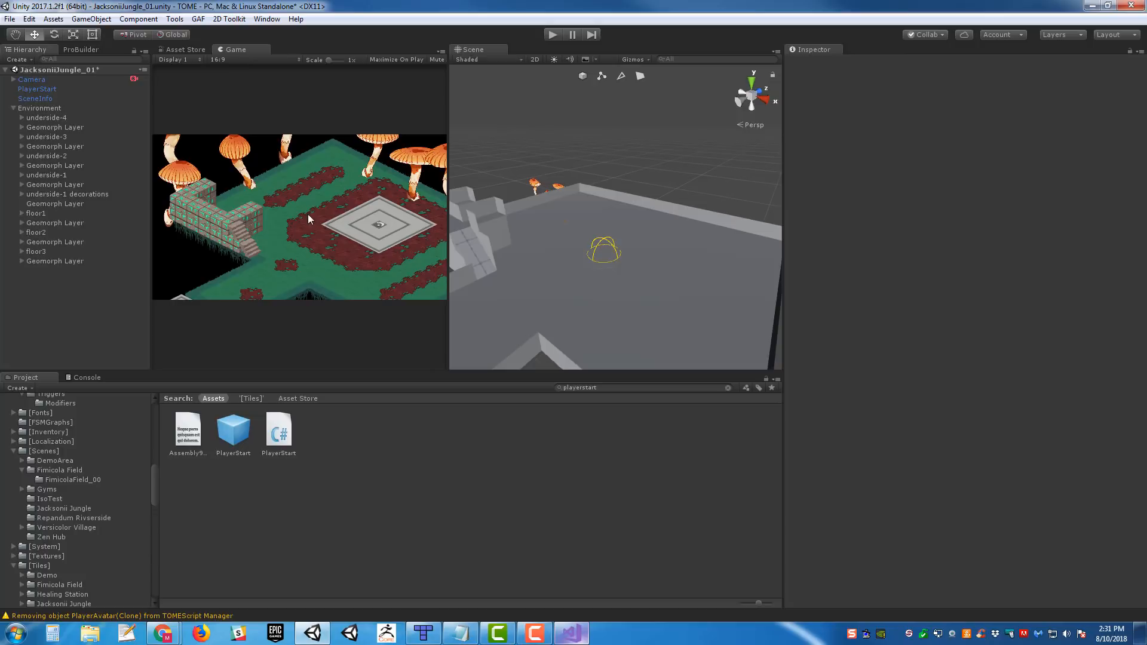
{"action": "middle_click_drag", "start_coordinate": [600, 227], "coordinate": [663, 202]}
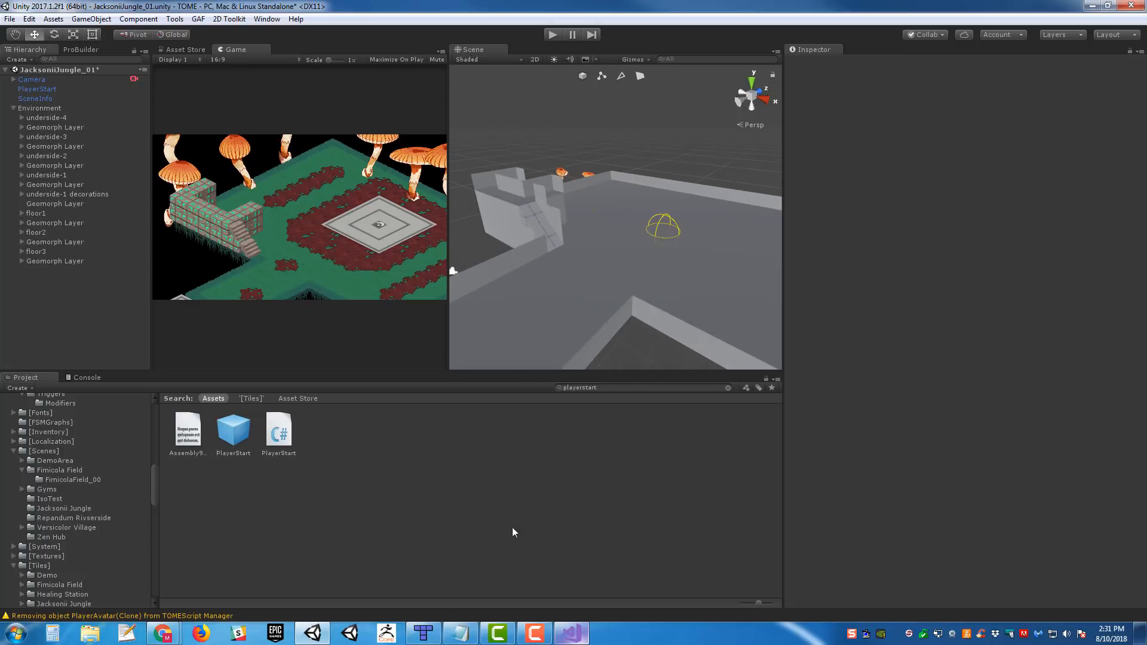
- Switch to Tiled and delete the floor2 and floor3 layers from the Jacksonii Jungle ROOM1 map
{"action": "left_click", "coordinate": [423, 633]}
{"action": "scroll", "coordinate": [554, 254], "scroll_direction": "up", "scroll_amount": 2, "text": "ctrl"}
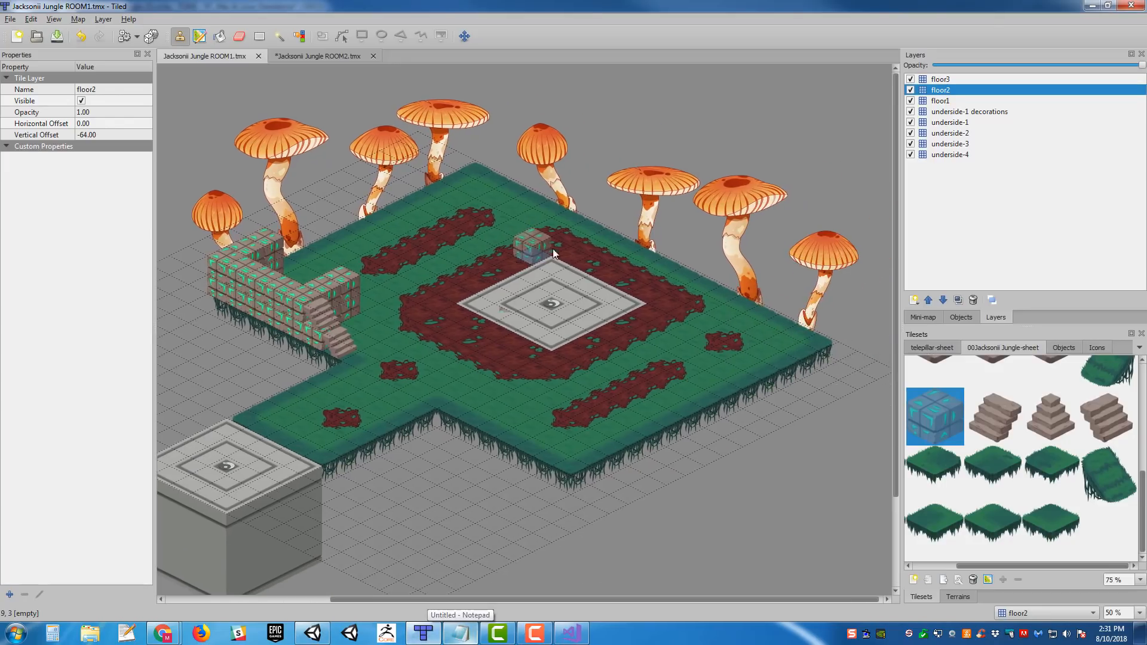
{"action": "scroll", "coordinate": [519, 219], "scroll_direction": "down", "scroll_amount": 1, "text": "ctrl"}
{"action": "scroll", "coordinate": [528, 301], "scroll_direction": "up", "scroll_amount": 1, "text": "ctrl"}
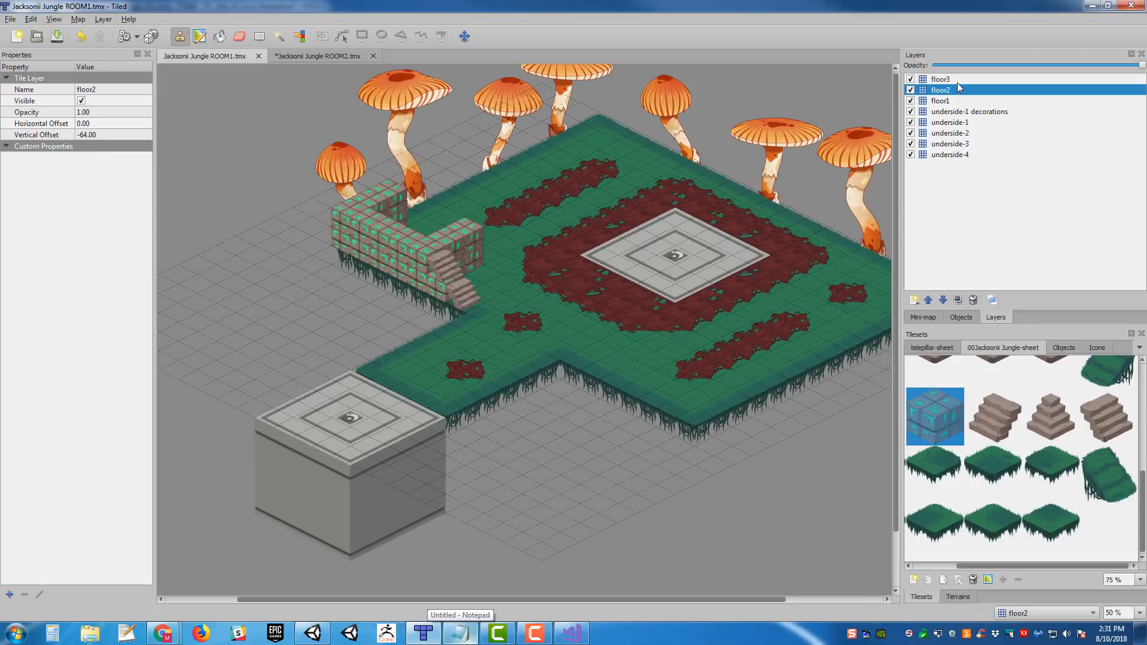
{"action": "left_click", "coordinate": [973, 300]}
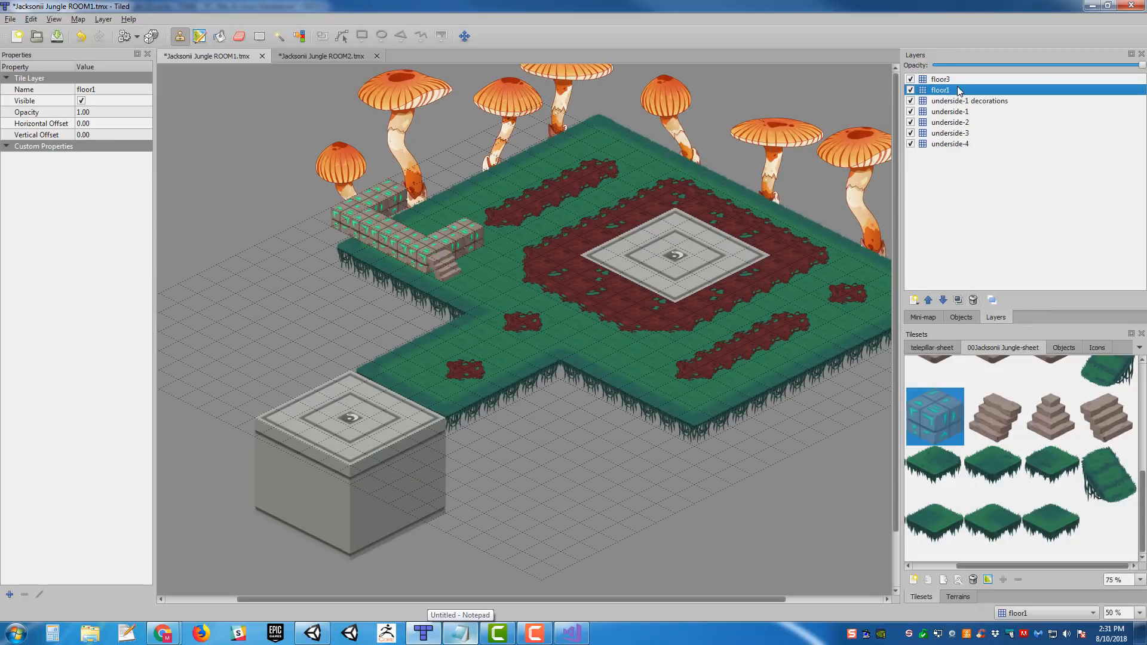
{"action": "left_click", "coordinate": [940, 79]}
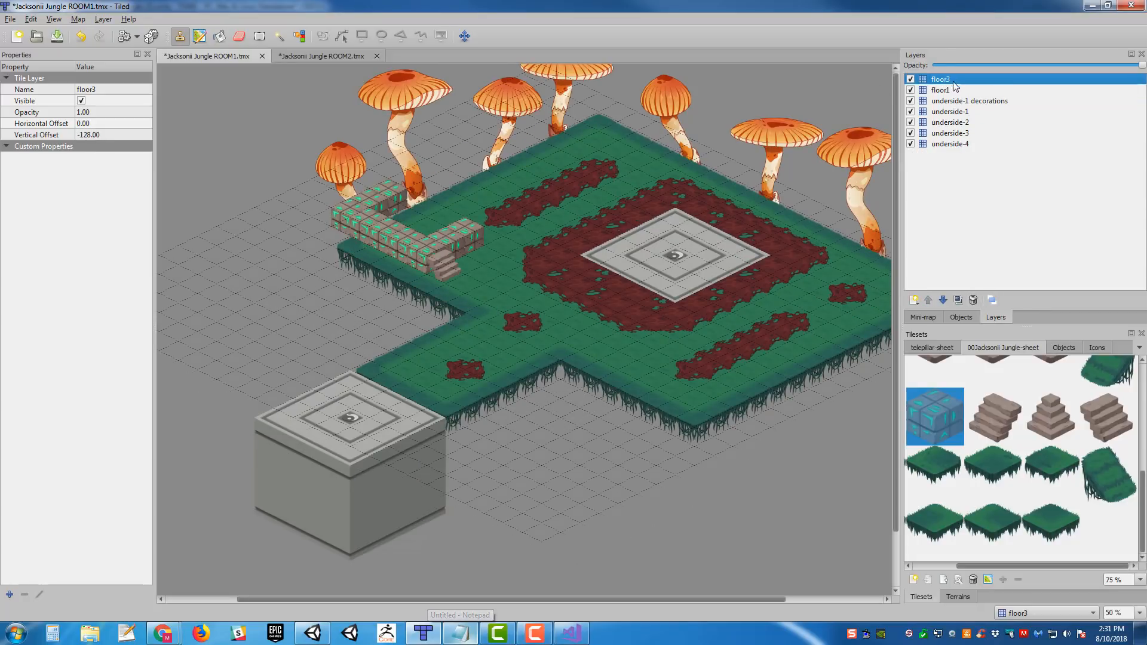
{"action": "left_click", "coordinate": [974, 300]}
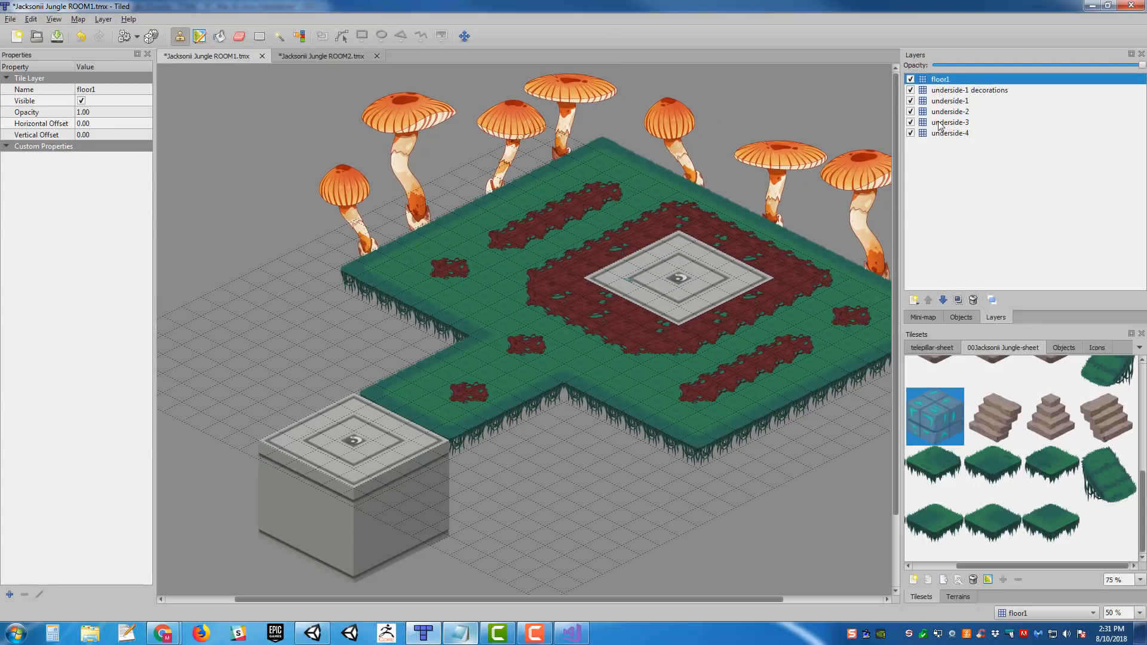
- Add an object layer above floor1 and name it Floor1 Triggers
{"action": "left_click", "coordinate": [914, 300]}
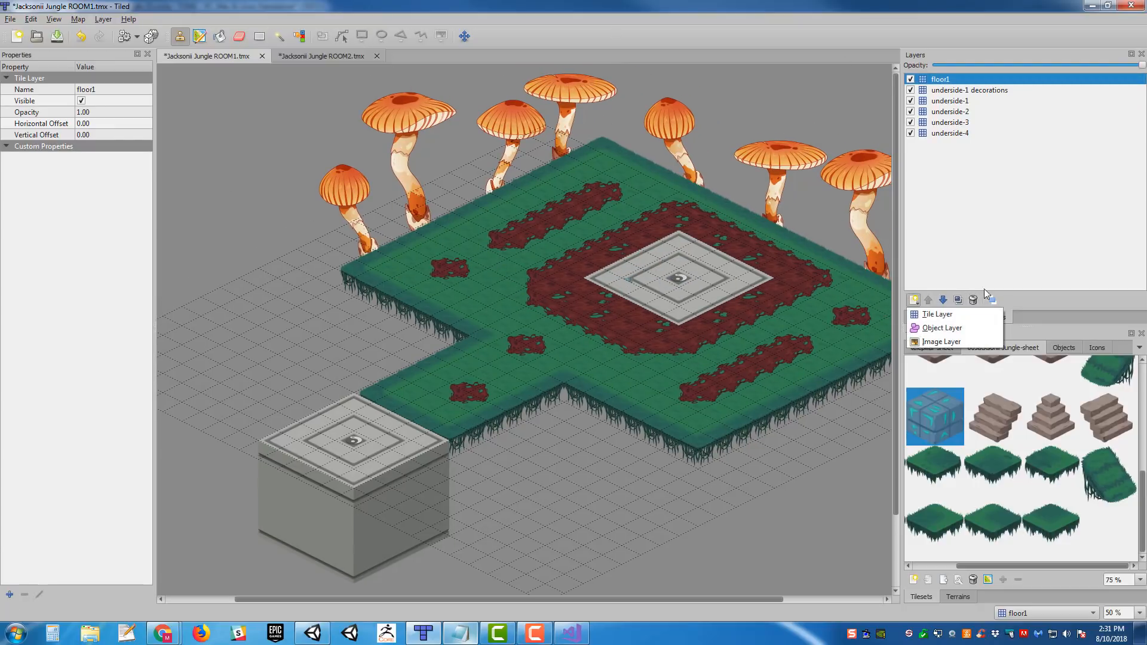
{"action": "left_click", "coordinate": [950, 320]}
{"action": "type", "text": "Floor1 Tri"}
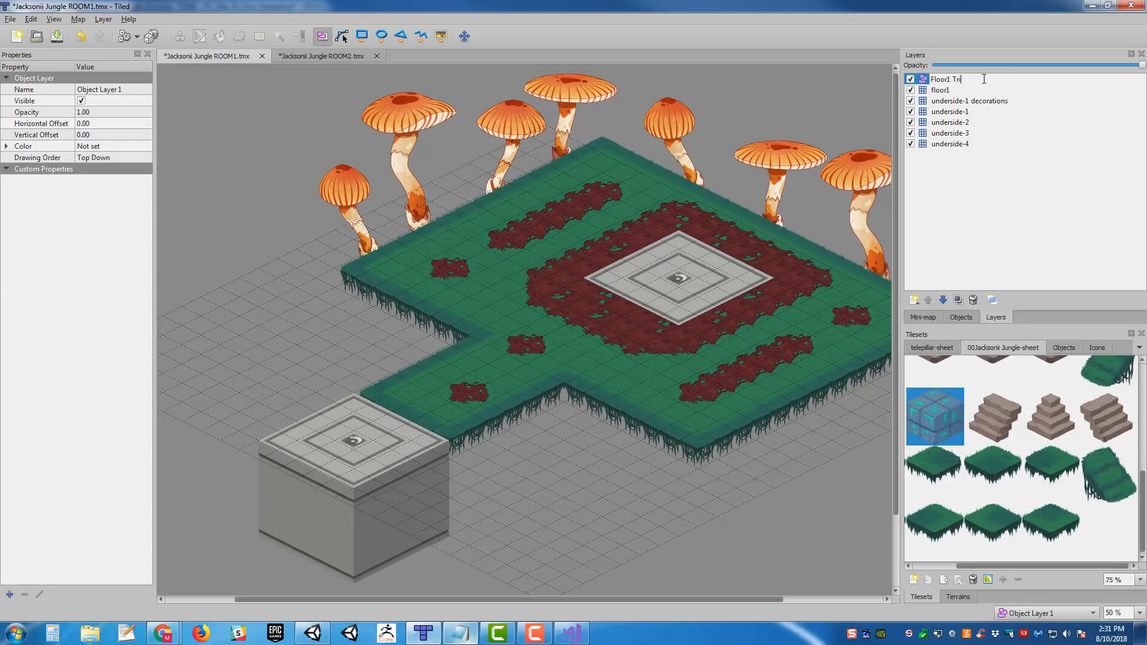
{"action": "key", "text": "Return"}
- Set the vertical offset of the Floor1 Triggers layer to -64
{"action": "middle_click_drag", "start_coordinate": [867, 202], "coordinate": [869, 141]}
{"action": "middle_click_drag", "start_coordinate": [589, 177], "coordinate": [591, 210]}
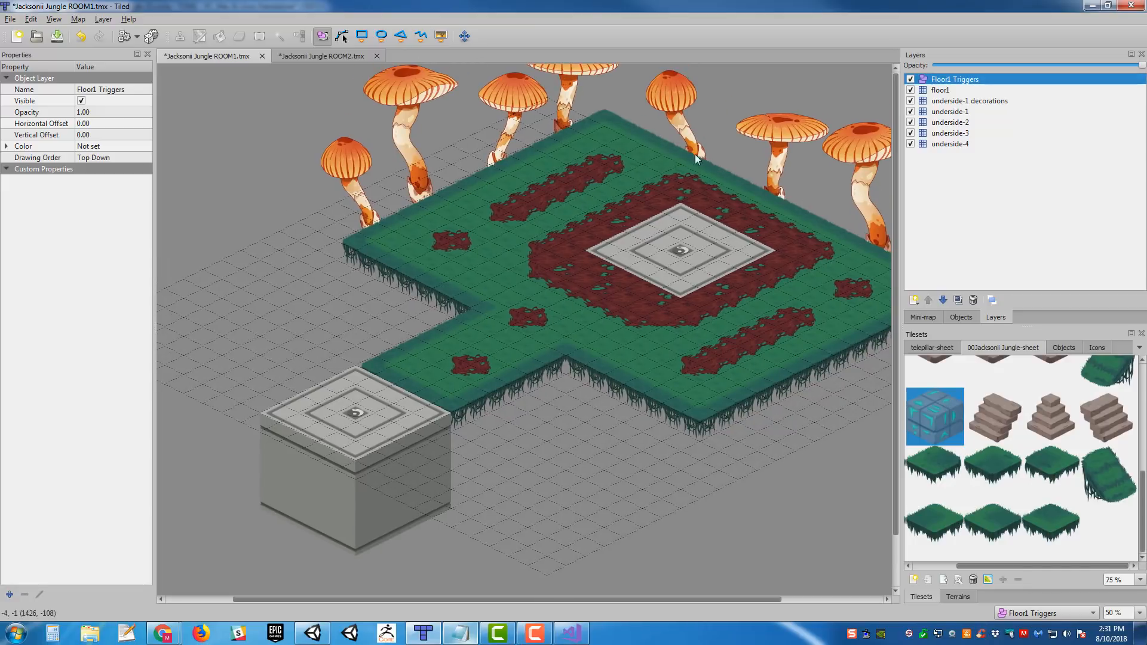
{"action": "left_click", "coordinate": [125, 136]}
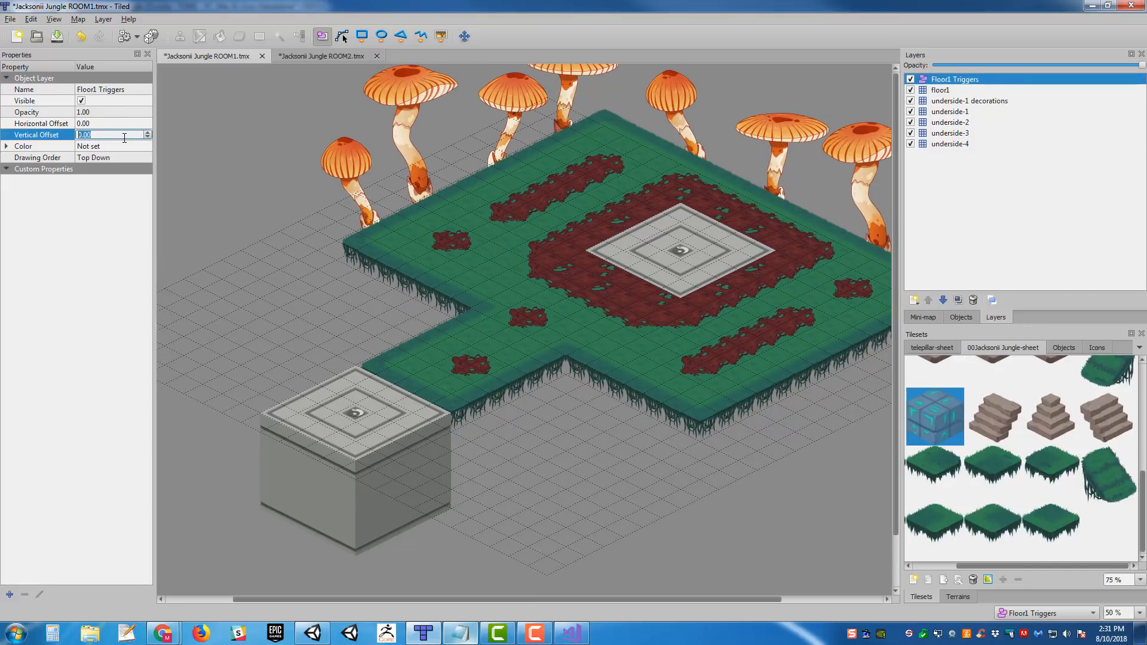
{"action": "key", "text": "Return"}
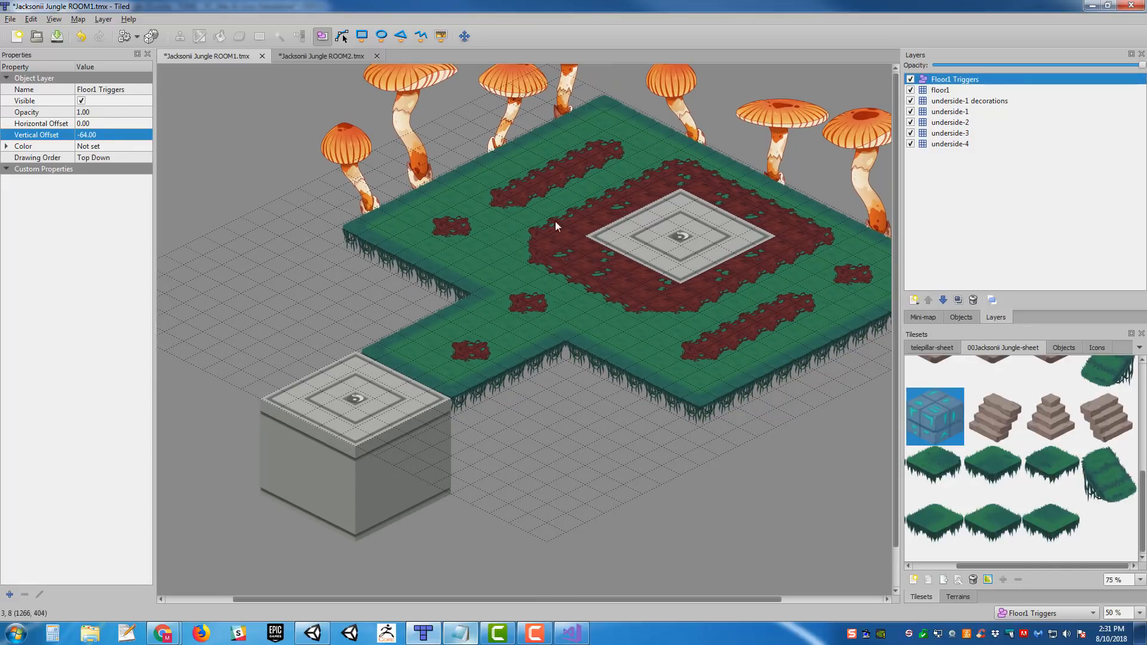
- Draw a rectangle trigger object about 159 by 163 over the emblem of the gray pad in the room's centre
{"action": "middle_click_drag", "start_coordinate": [644, 219], "coordinate": [733, 212]}
{"action": "middle_click_drag", "start_coordinate": [594, 208], "coordinate": [614, 192]}
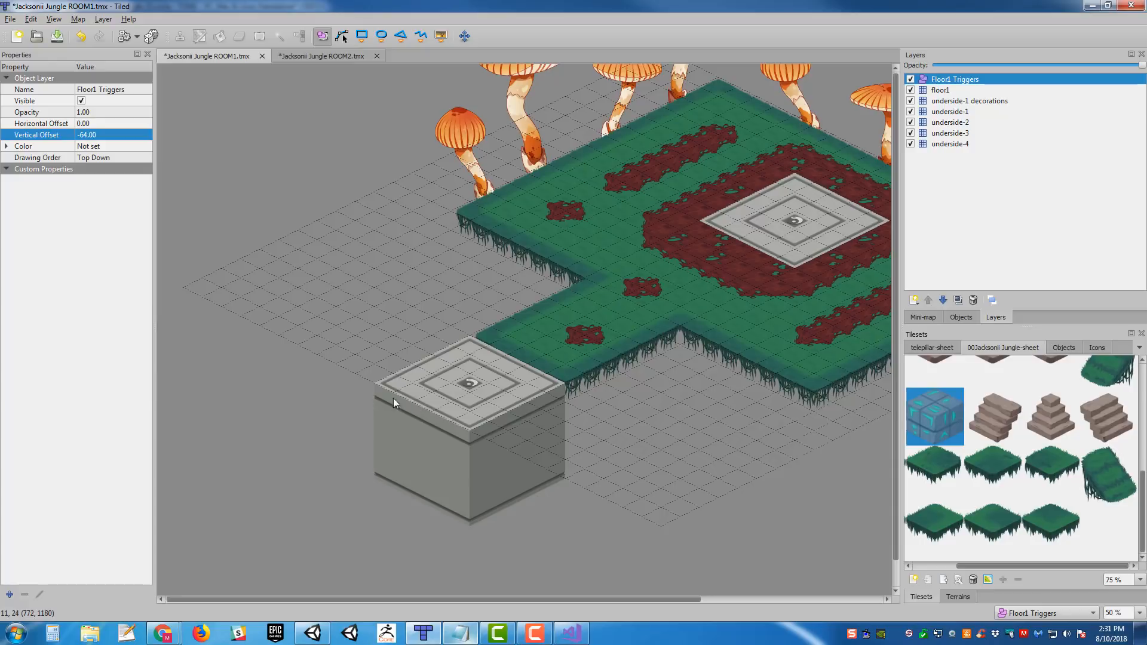
{"action": "middle_click_drag", "start_coordinate": [564, 374], "coordinate": [520, 399]}
{"action": "middle_click_drag", "start_coordinate": [745, 259], "coordinate": [690, 316]}
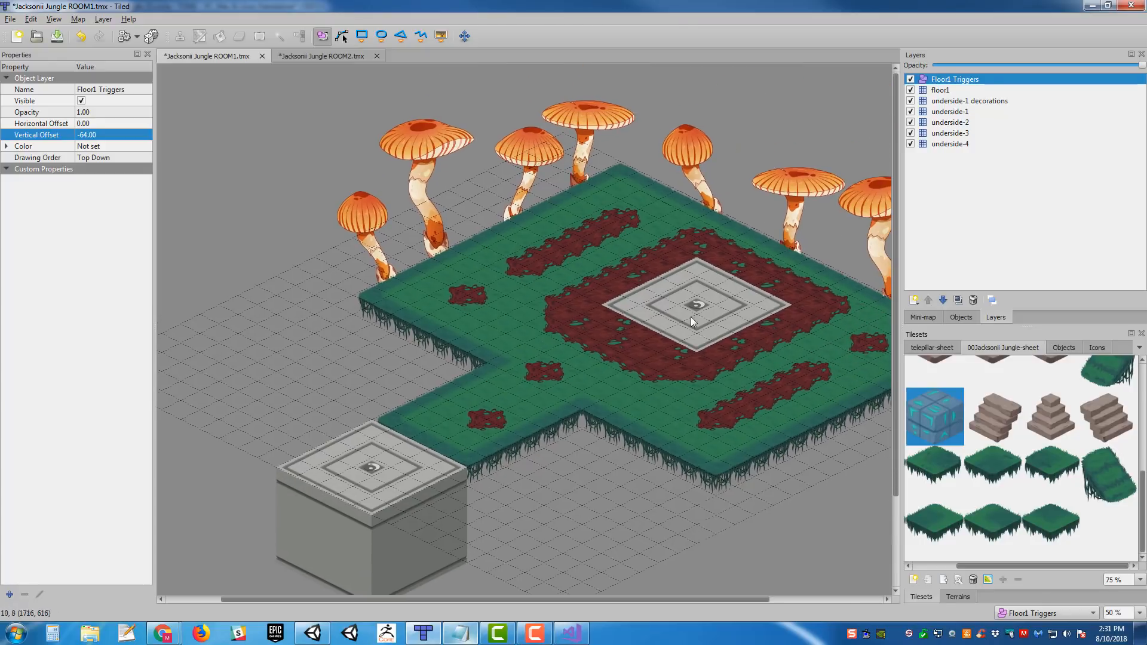
{"action": "middle_click_drag", "start_coordinate": [725, 381], "coordinate": [690, 349]}
{"action": "scroll", "coordinate": [1009, 409], "scroll_direction": "up", "scroll_amount": 7}
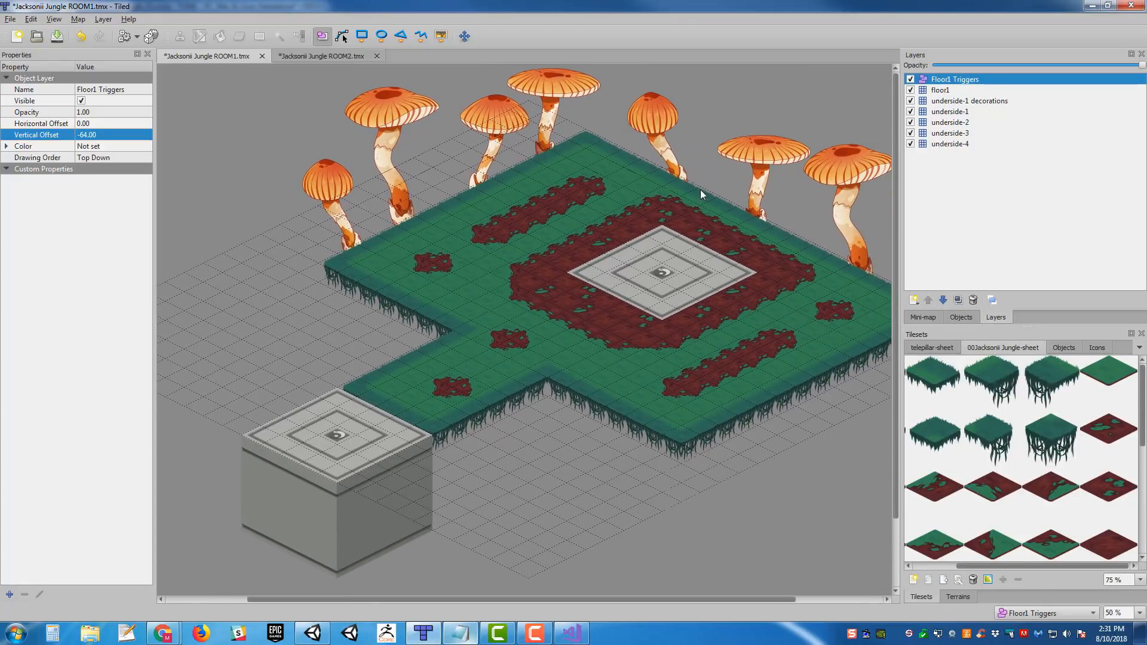
{"action": "left_click", "coordinate": [358, 40]}
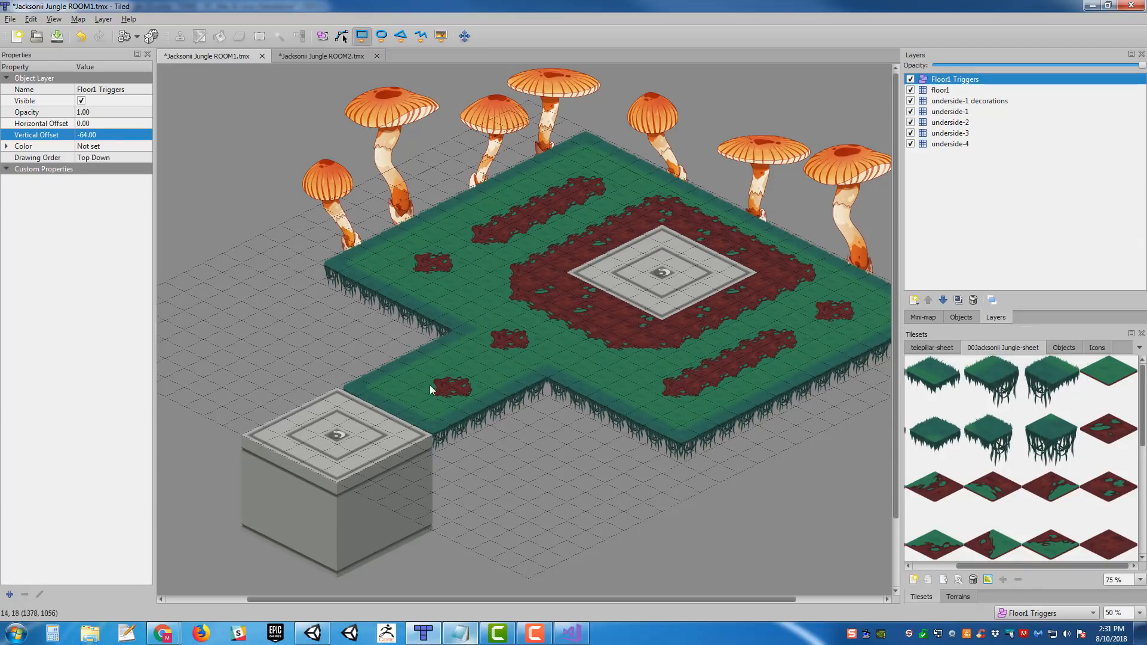
{"action": "middle_click_drag", "start_coordinate": [545, 292], "coordinate": [487, 339]}
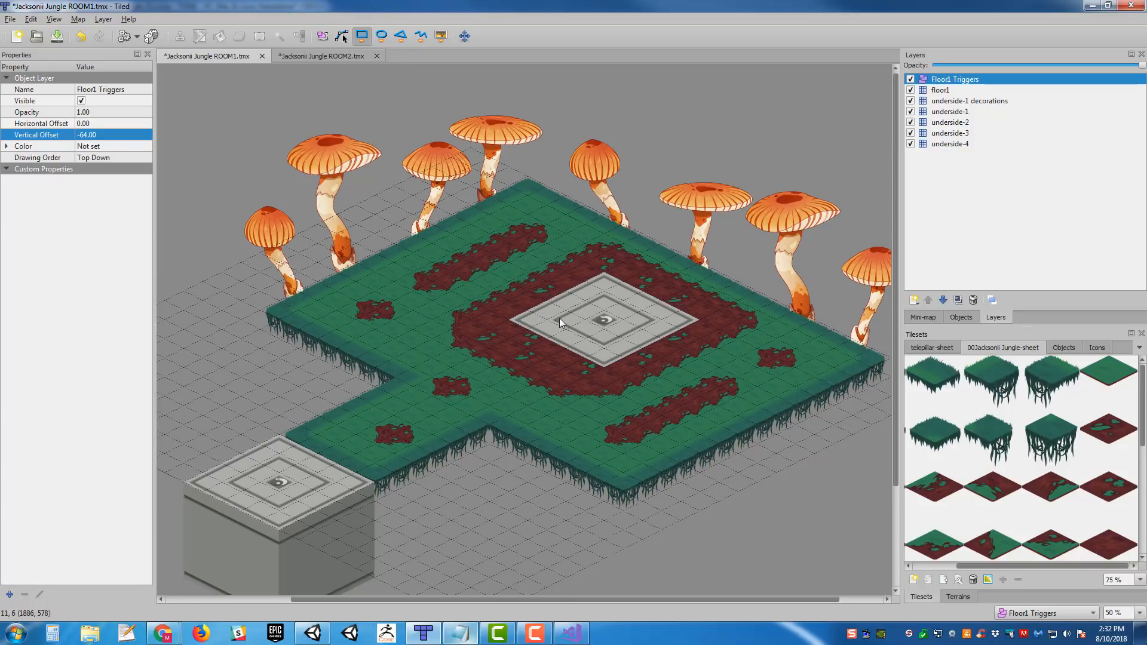
{"action": "left_click_drag", "start_coordinate": [560, 323], "coordinate": [652, 325]}
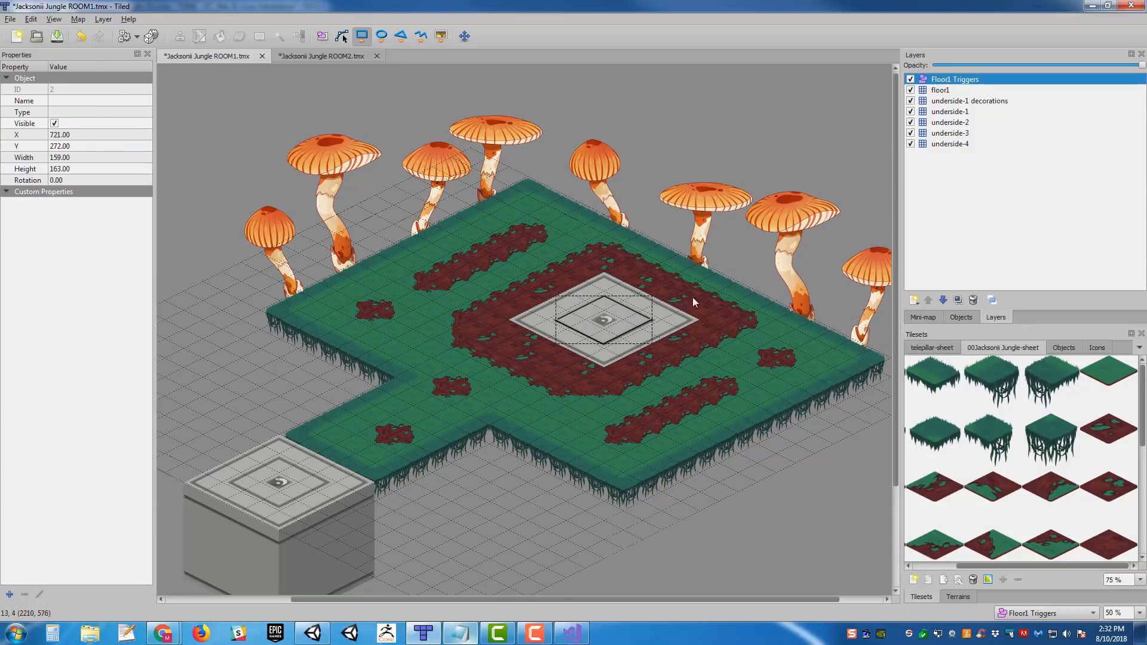
- Set the Floor1 Triggers layer color to yellow with red 255, green 255 and blue 0
{"action": "left_click", "coordinate": [942, 82]}
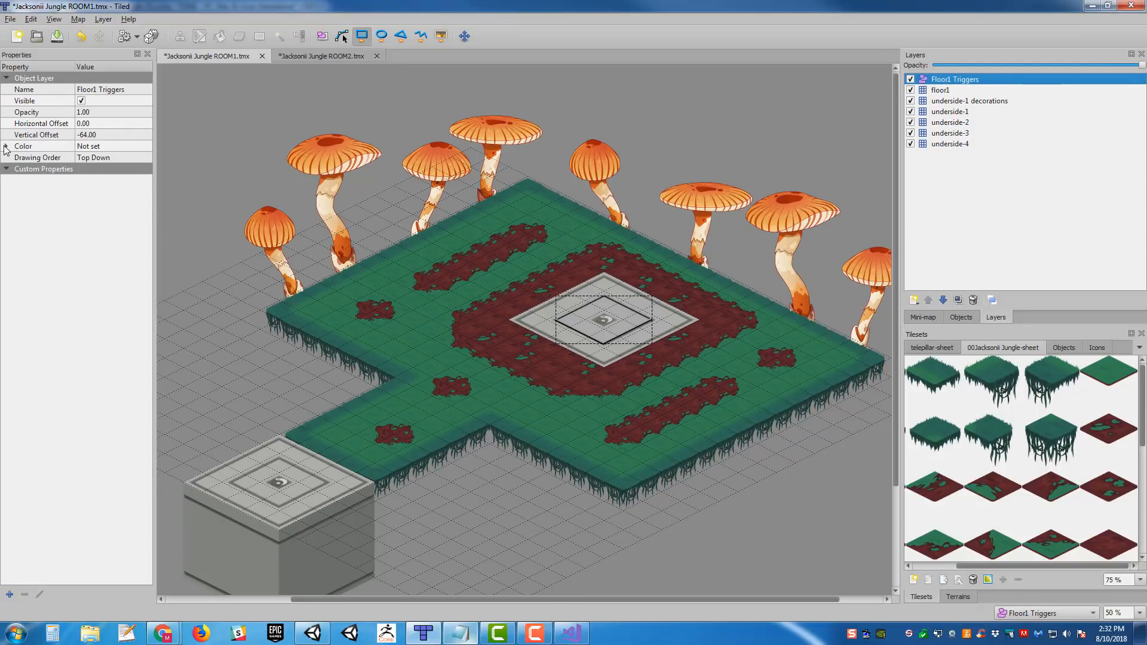
{"action": "left_click", "coordinate": [6, 146]}
{"action": "left_click", "coordinate": [99, 158]}
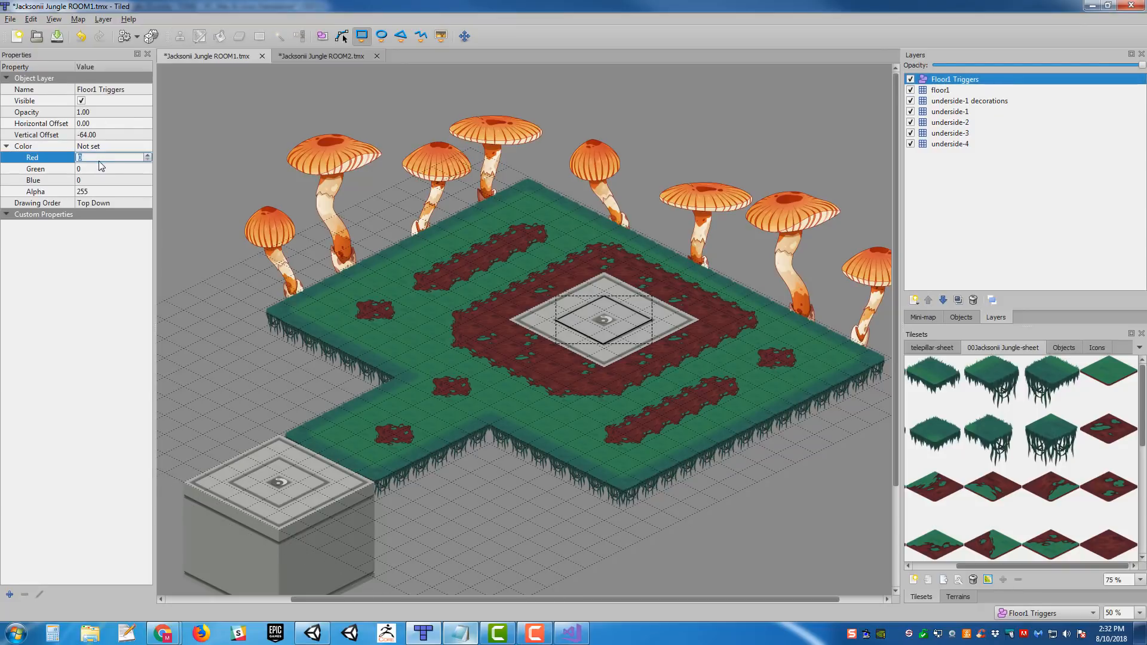
{"action": "left_click", "coordinate": [97, 169]}
{"action": "type", "text": "255"}
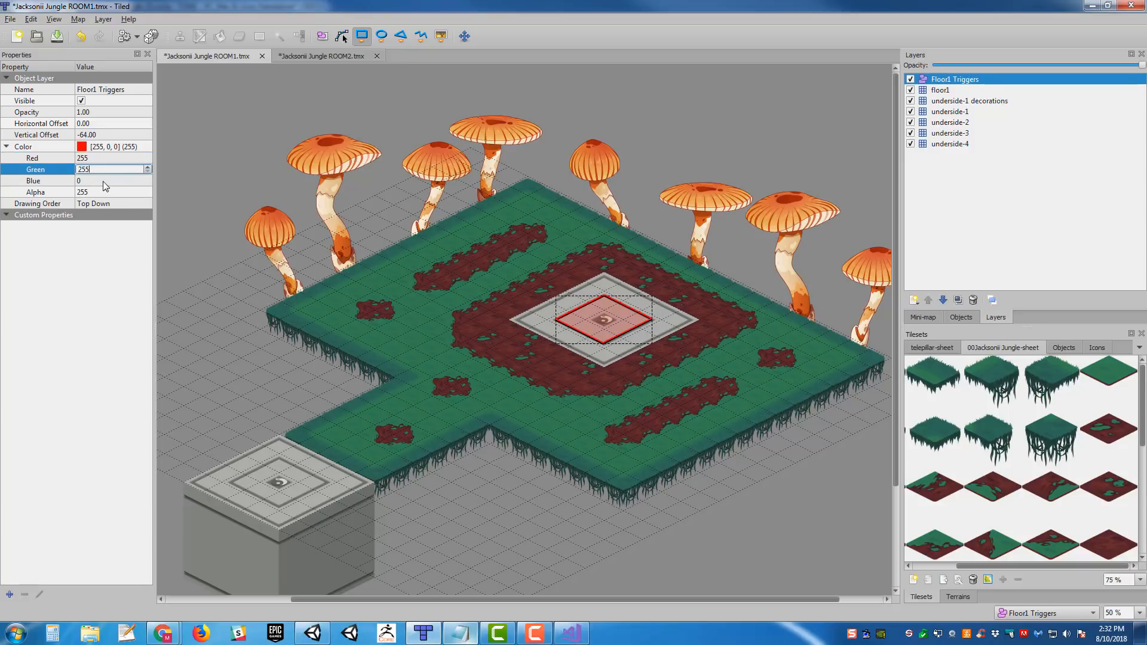
{"action": "left_click", "coordinate": [103, 181]}
- Draw a second rectangle trigger on the raised stone block's pad and adjust its edges to about 162 by 165.5
{"action": "middle_click_drag", "start_coordinate": [653, 278], "coordinate": [761, 211]}
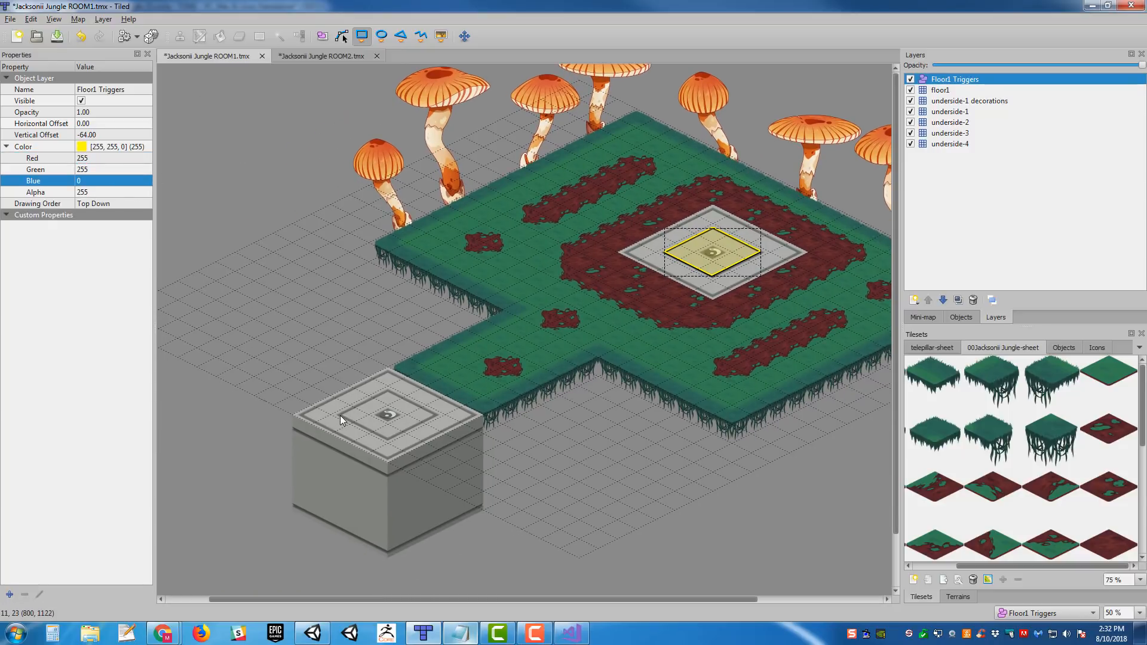
{"action": "left_click_drag", "start_coordinate": [340, 414], "coordinate": [437, 417]}
{"action": "middle_click_drag", "start_coordinate": [431, 209], "coordinate": [457, 170]}
{"action": "scroll", "coordinate": [474, 322], "scroll_direction": "up", "scroll_amount": 1, "text": "ctrl"}
{"action": "middle_click_drag", "start_coordinate": [493, 289], "coordinate": [499, 280]}
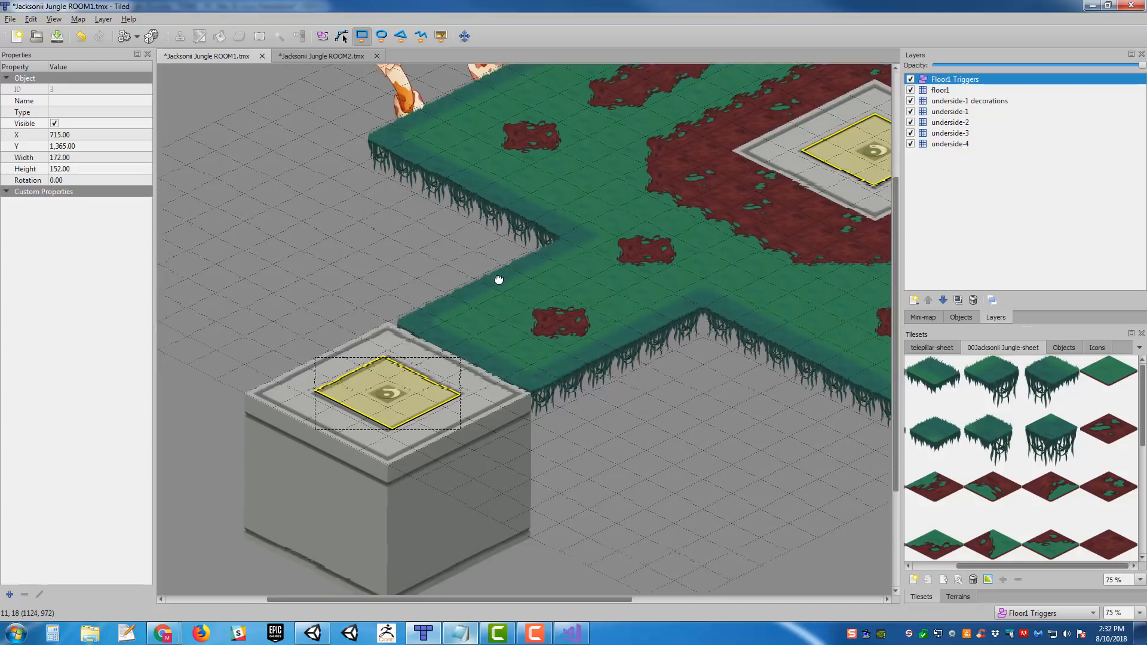
{"action": "scroll", "coordinate": [496, 282], "scroll_direction": "up", "scroll_amount": 1, "text": "ctrl"}
{"action": "left_click", "coordinate": [322, 35]}
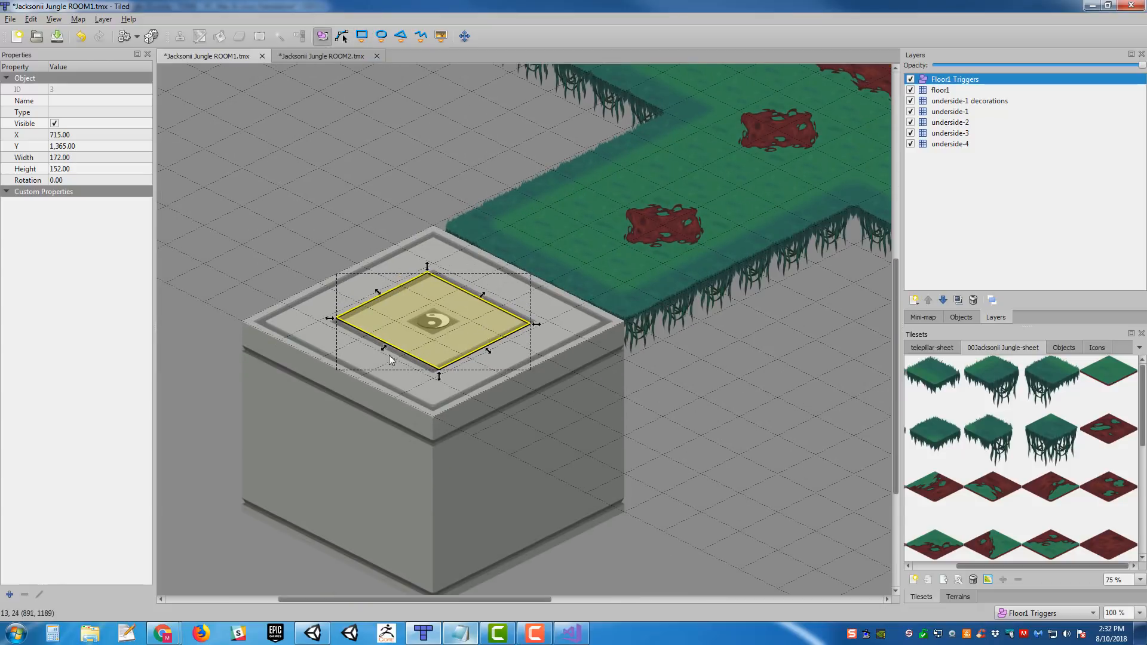
{"action": "left_click_drag", "start_coordinate": [384, 351], "coordinate": [382, 355]}
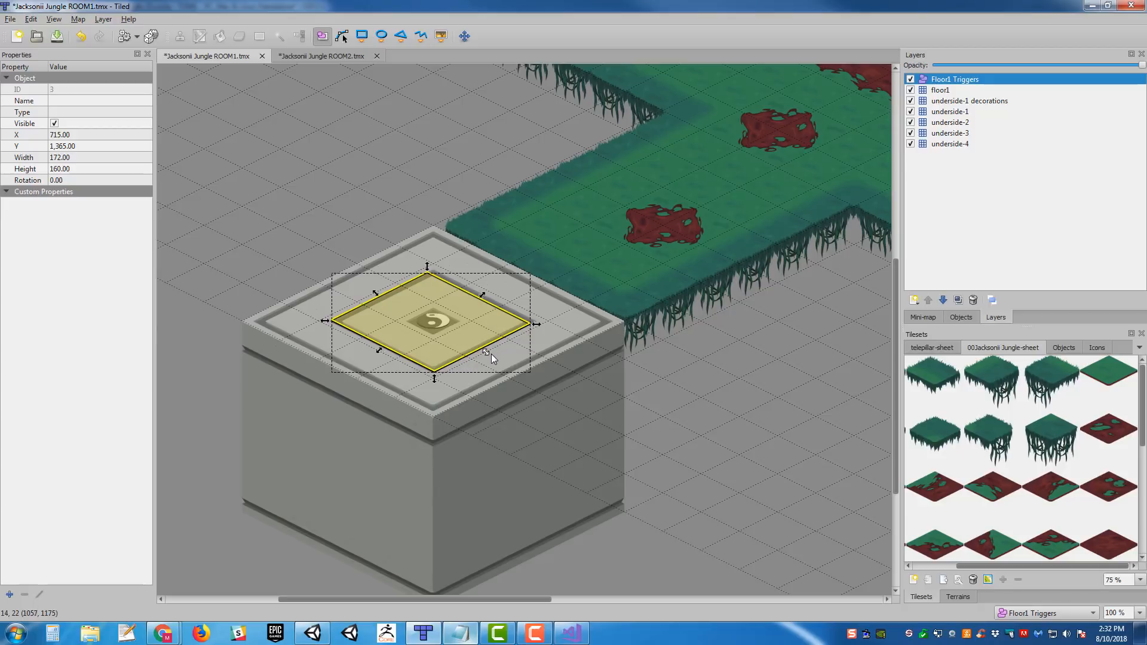
{"action": "left_click_drag", "start_coordinate": [491, 353], "coordinate": [488, 353]}
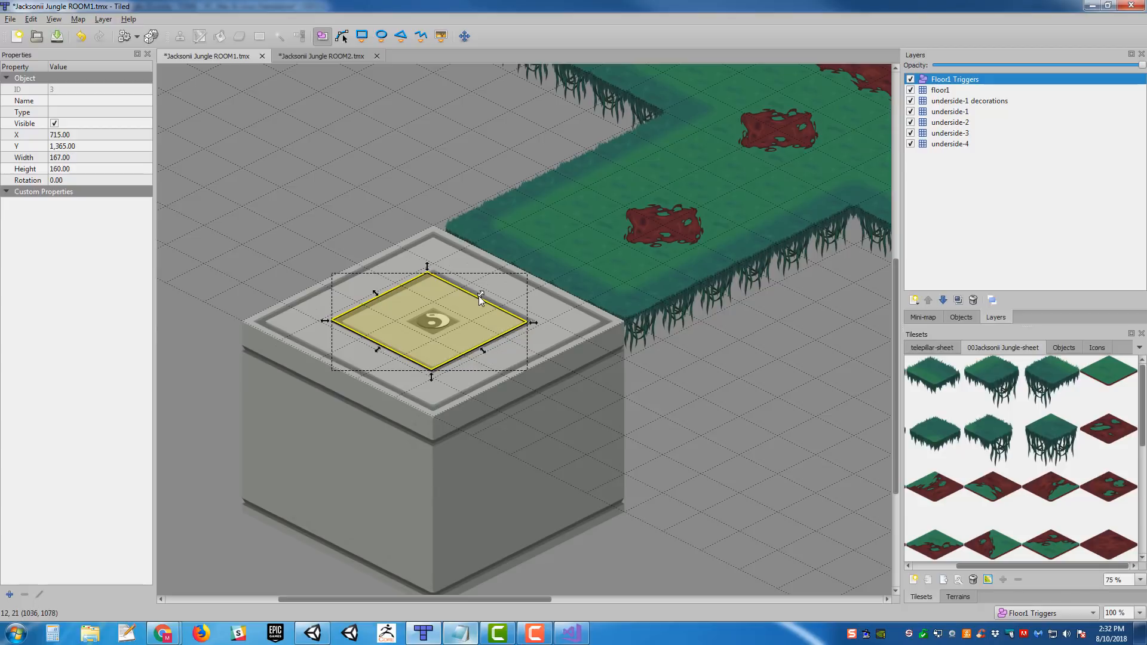
{"action": "left_click_drag", "start_coordinate": [479, 295], "coordinate": [483, 299]}
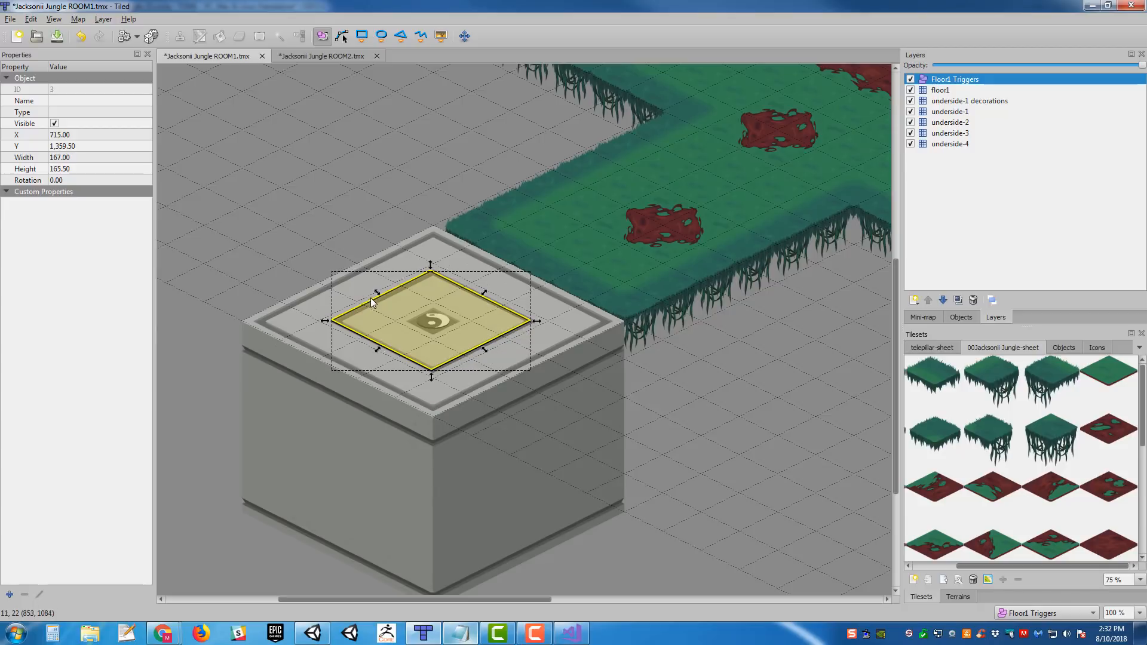
{"action": "left_click_drag", "start_coordinate": [377, 296], "coordinate": [380, 299]}
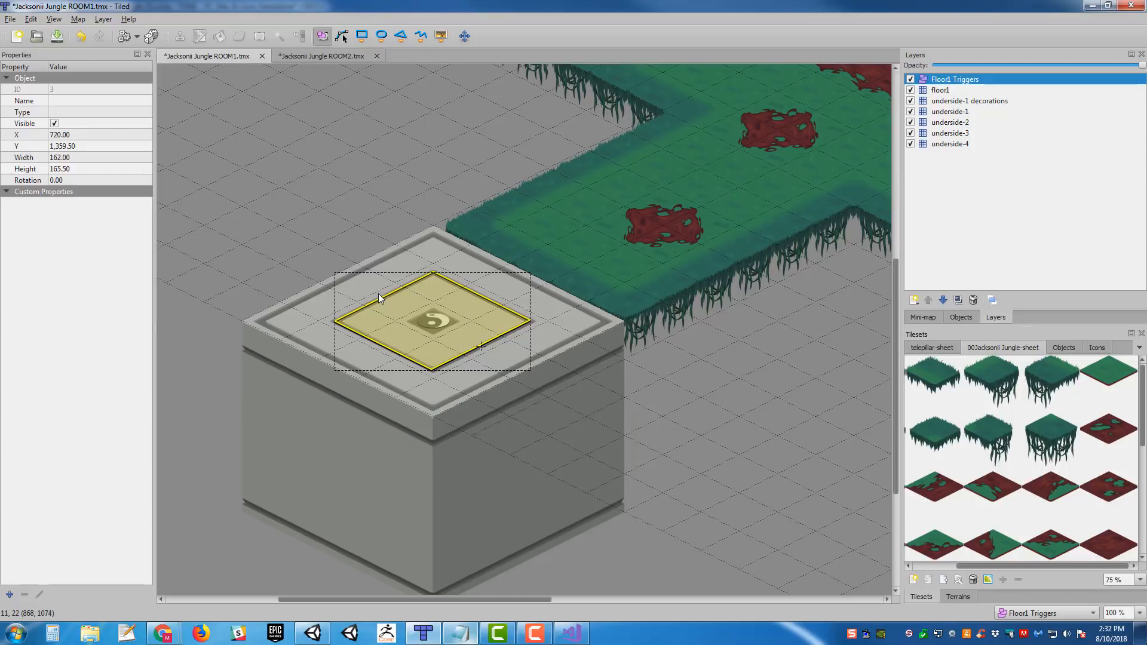
- Widen the central pad's trigger rectangle to about 162.5
{"action": "middle_click_drag", "start_coordinate": [679, 244], "coordinate": [344, 487]}
{"action": "middle_click_drag", "start_coordinate": [694, 299], "coordinate": [515, 403]}
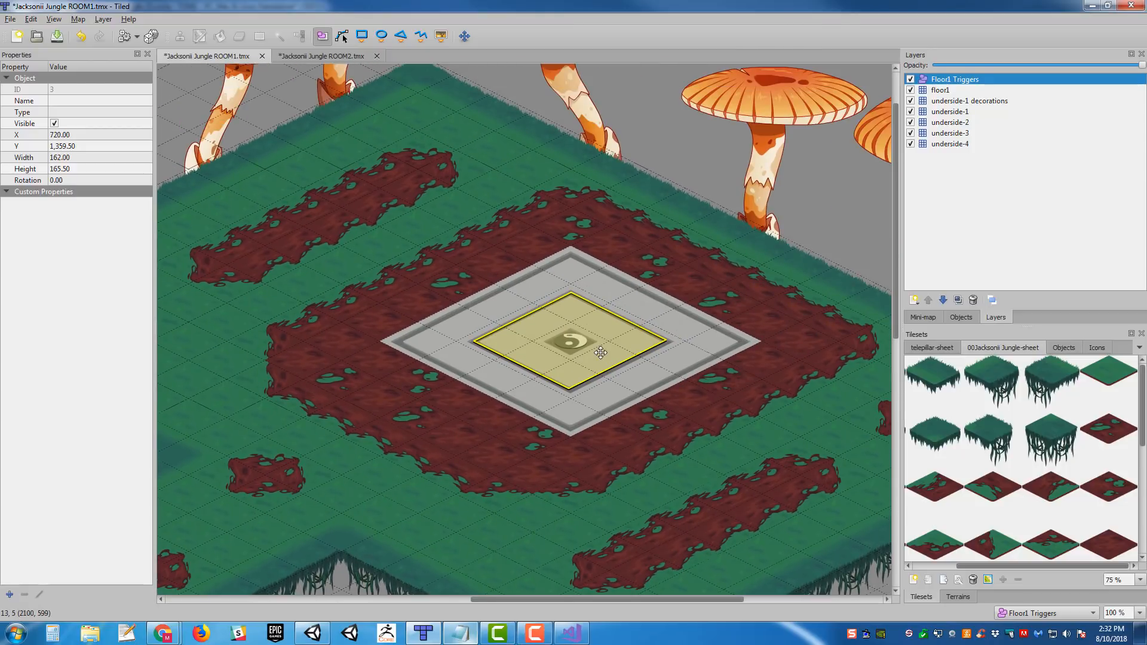
{"action": "left_click", "coordinate": [600, 353]}
{"action": "left_click_drag", "start_coordinate": [625, 369], "coordinate": [629, 369]}
- Name the central pad's trigger object Teleporter_01
{"action": "middle_click_drag", "start_coordinate": [674, 351], "coordinate": [805, 323]}
{"action": "scroll", "coordinate": [756, 322], "scroll_direction": "down", "scroll_amount": 1}
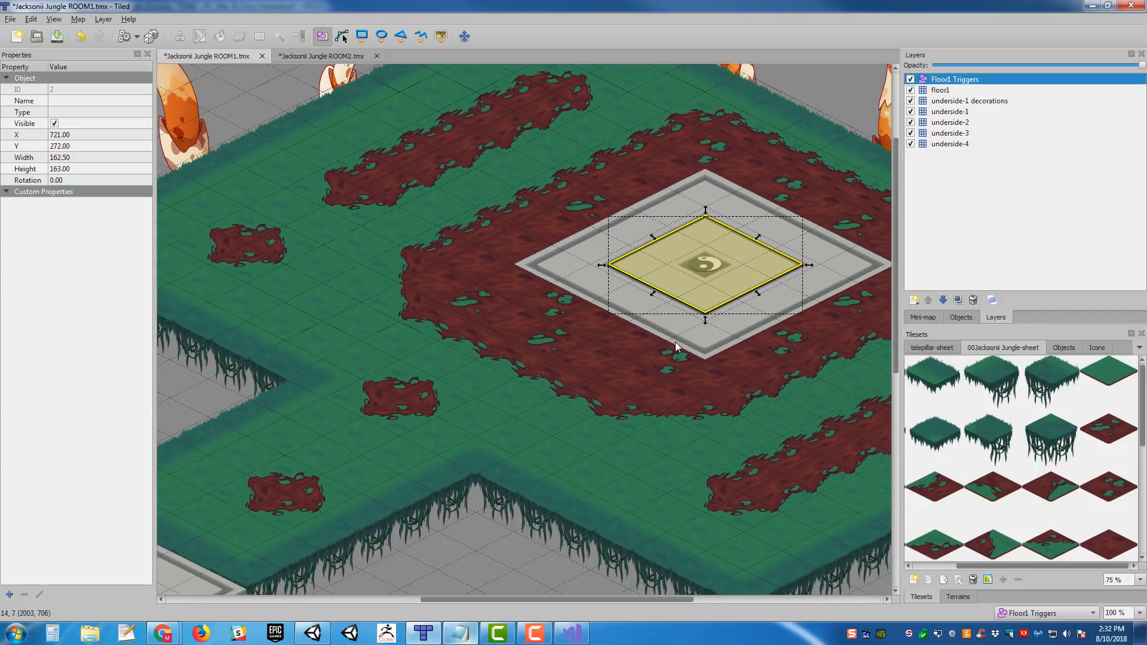
{"action": "scroll", "coordinate": [675, 342], "scroll_direction": "down", "scroll_amount": 1, "text": "ctrl"}
{"action": "scroll", "coordinate": [573, 361], "scroll_direction": "down", "scroll_amount": 1}
{"action": "scroll", "coordinate": [587, 395], "scroll_direction": "down", "scroll_amount": 1, "text": "ctrl"}
{"action": "middle_click_drag", "start_coordinate": [605, 377], "coordinate": [538, 357]}
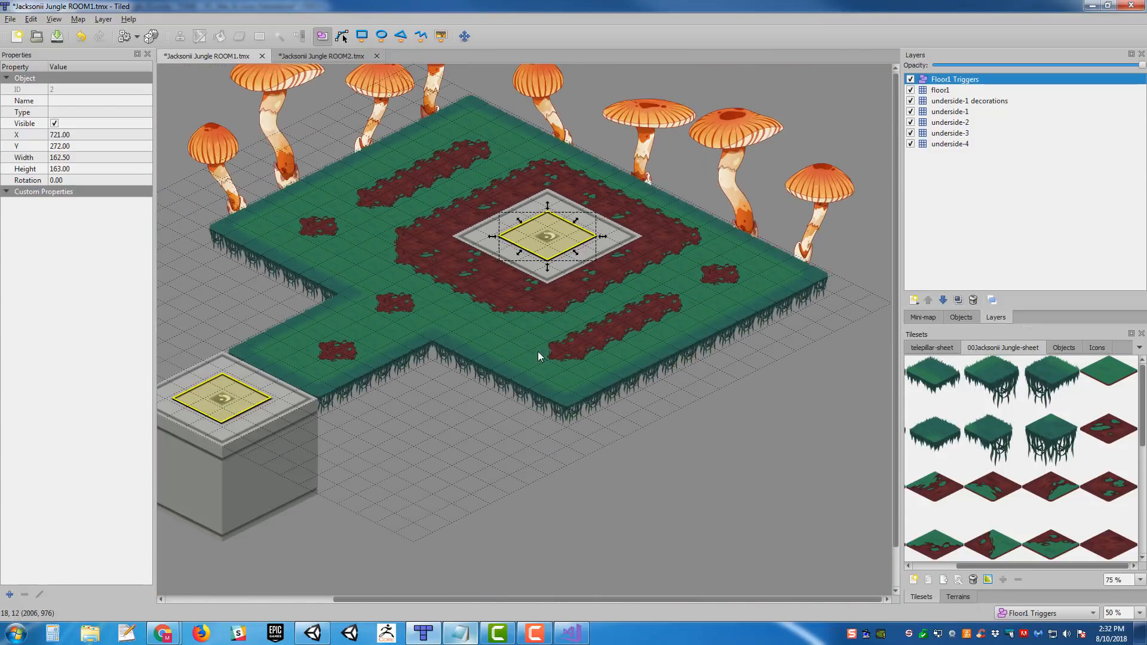
{"action": "scroll", "coordinate": [568, 343], "scroll_direction": "up", "scroll_amount": 1, "text": "ctrl"}
{"action": "scroll", "coordinate": [555, 389], "scroll_direction": "up", "scroll_amount": 1}
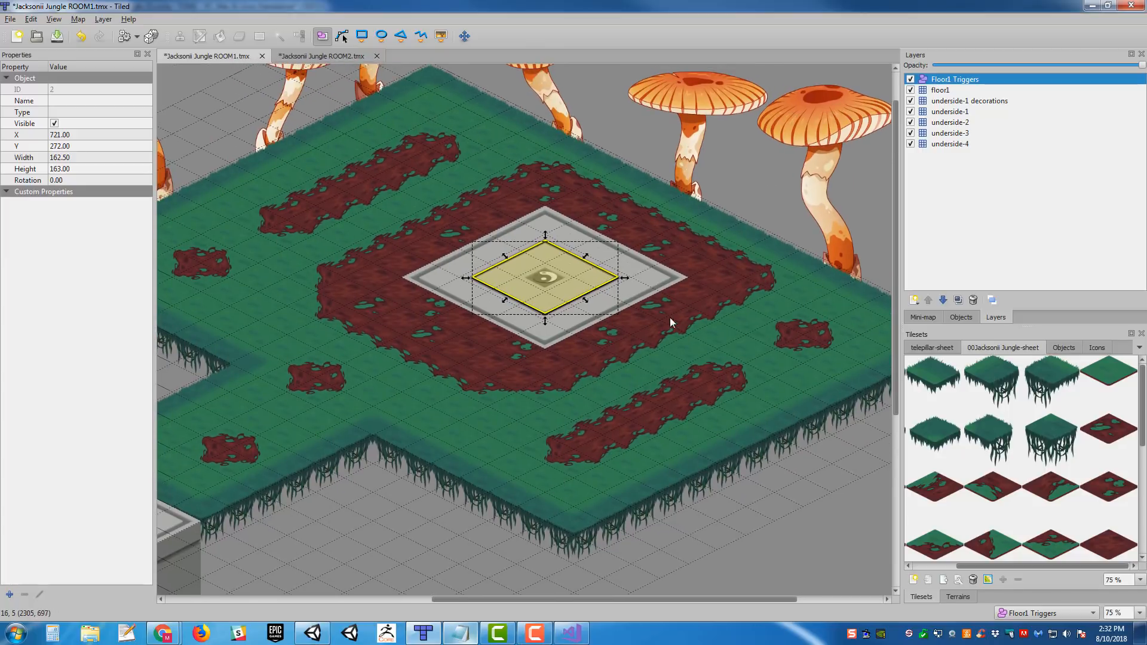
{"action": "scroll", "coordinate": [676, 291], "scroll_direction": "up", "scroll_amount": 1, "text": "ctrl"}
{"action": "middle_click_drag", "start_coordinate": [654, 263], "coordinate": [680, 306]}
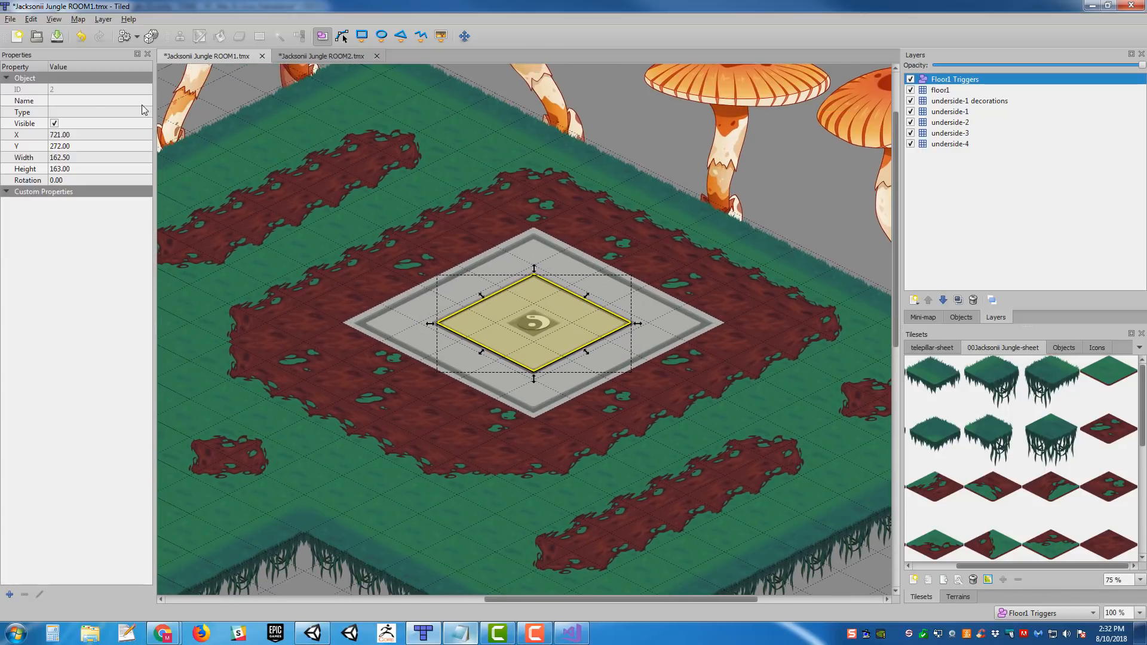
{"action": "left_click", "coordinate": [90, 100]}
{"action": "type", "text": "ele"}
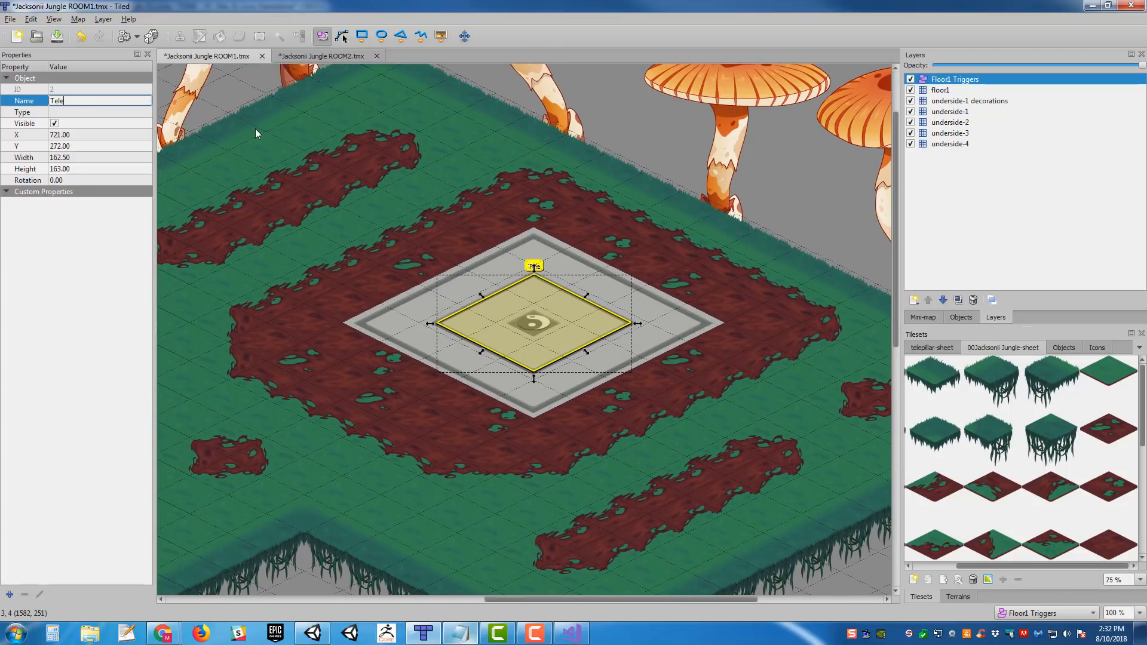
{"action": "type", "text": "porter_01"}
{"action": "key", "text": "Return"}
- Name the trigger object on the raised stone block Teleporter_02
{"action": "middle_click_drag", "start_coordinate": [485, 269], "coordinate": [824, 137]}
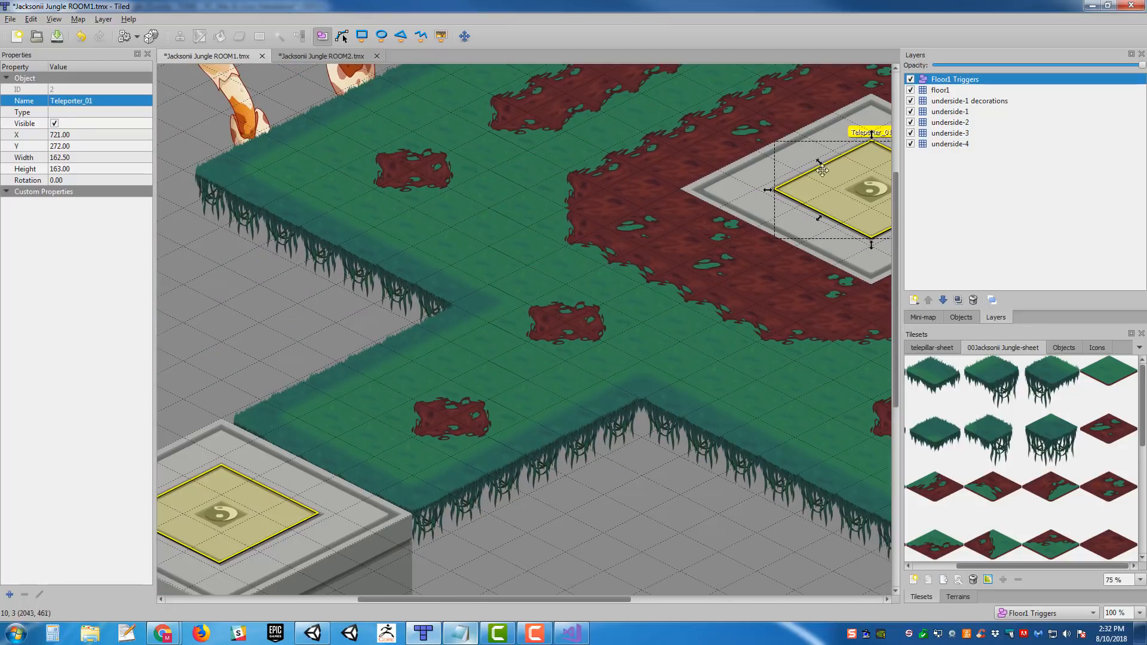
{"action": "middle_click_drag", "start_coordinate": [533, 372], "coordinate": [694, 268]}
{"action": "middle_click_drag", "start_coordinate": [493, 366], "coordinate": [206, 501]}
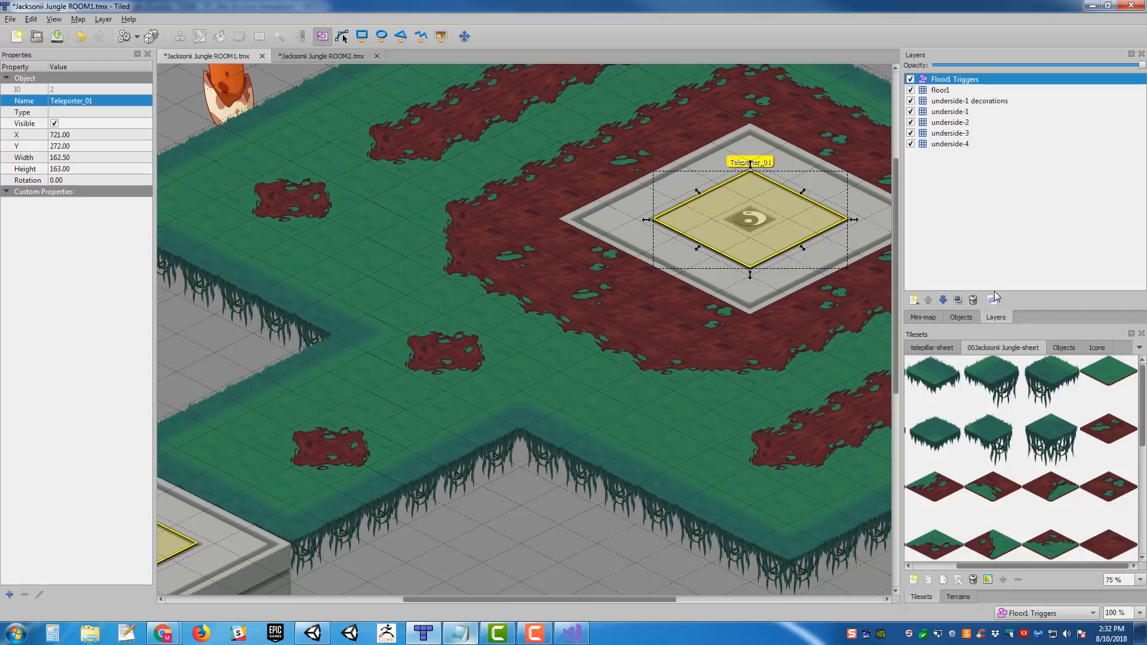
{"action": "middle_click_drag", "start_coordinate": [711, 354], "coordinate": [893, 258]}
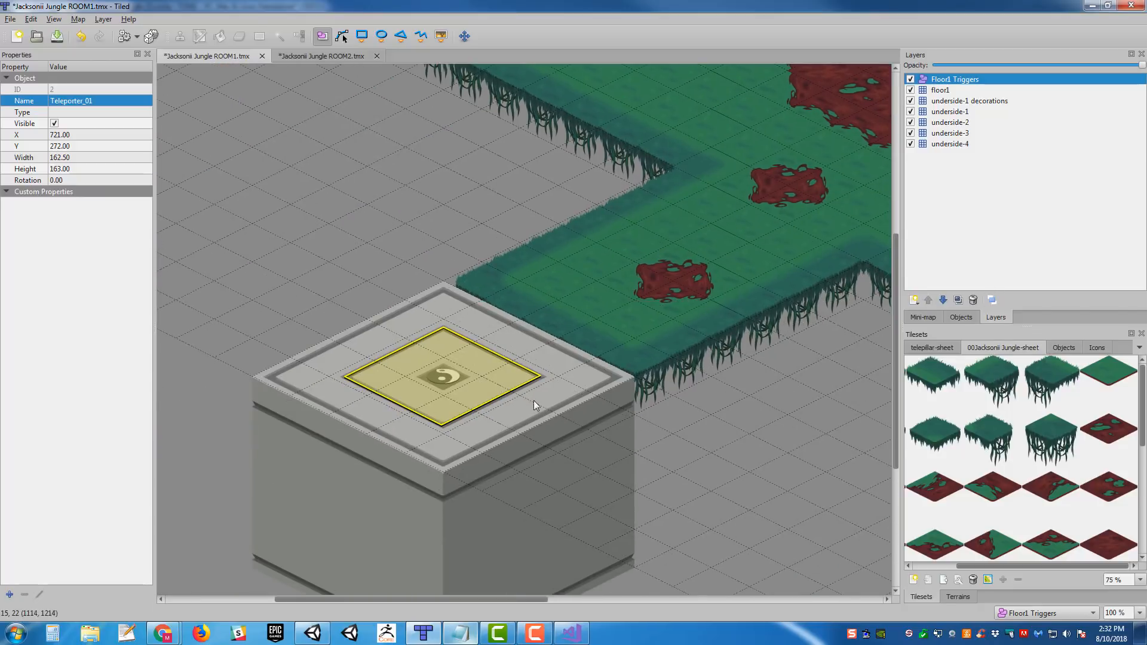
{"action": "left_click", "coordinate": [459, 357]}
{"action": "middle_click_drag", "start_coordinate": [735, 290], "coordinate": [660, 316]}
{"action": "left_click", "coordinate": [74, 100]}
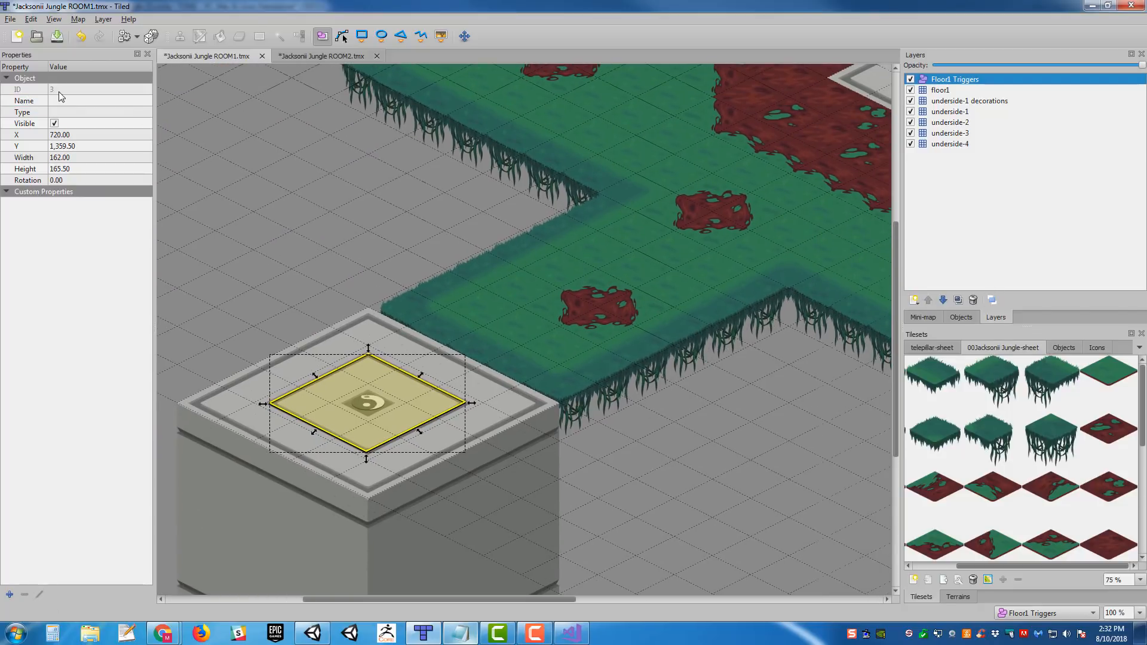
{"action": "type", "text": "Teleporter_02"}
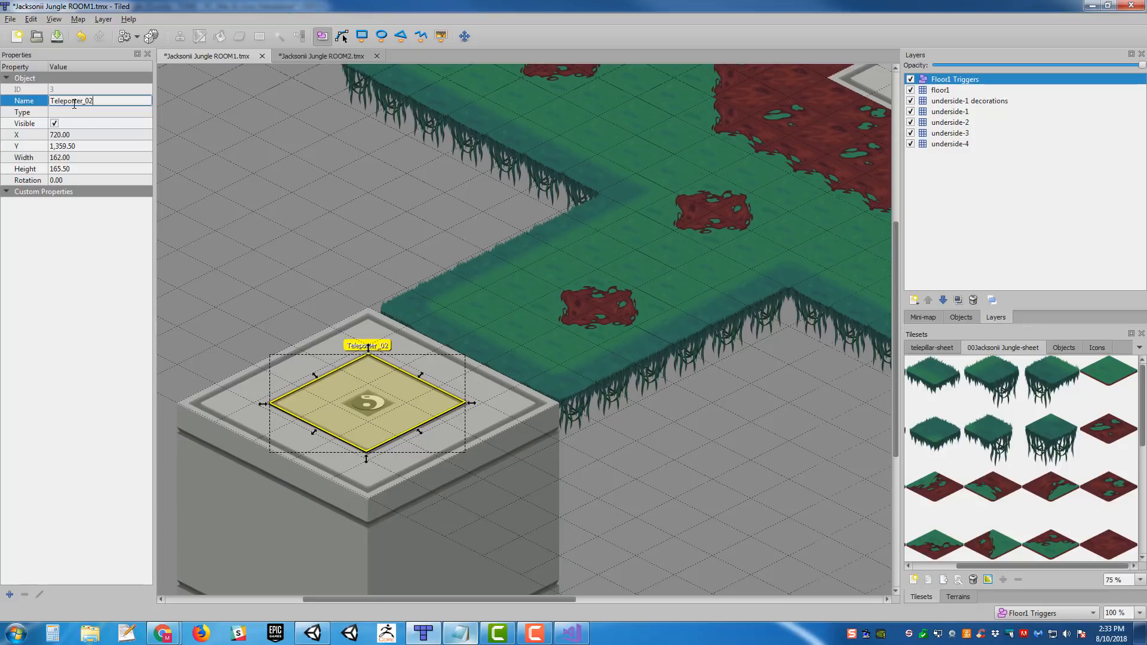
{"action": "key", "text": "Return"}
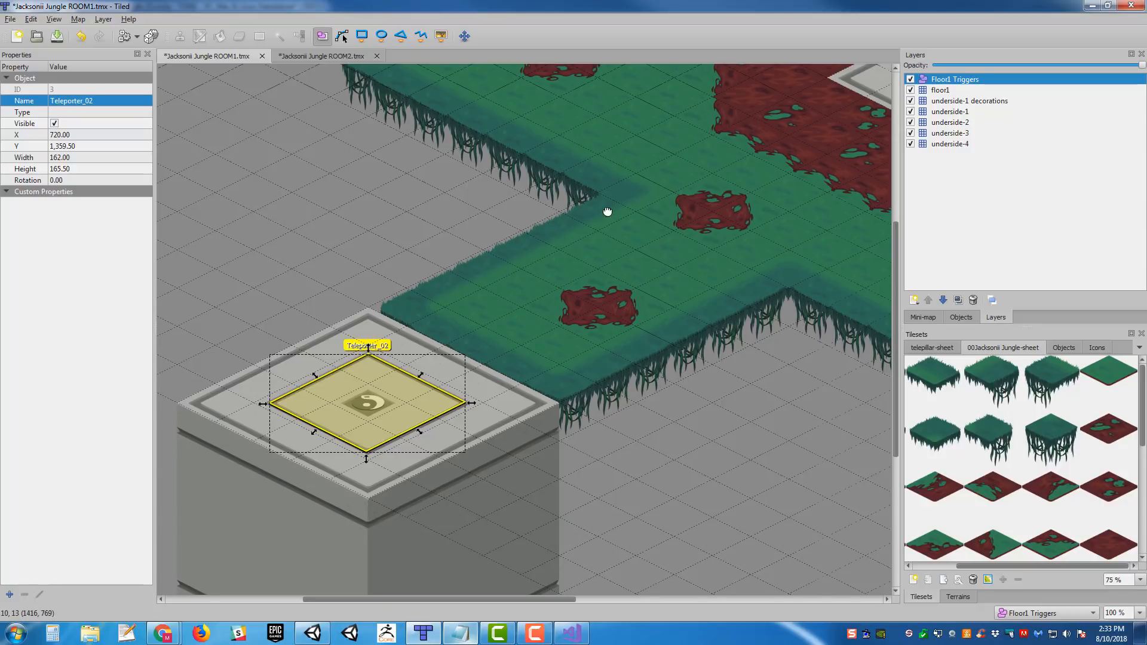
- Set the type of the Teleporter_01 object to Teleporter
{"action": "middle_click_drag", "start_coordinate": [607, 213], "coordinate": [232, 443]}
{"action": "left_click", "coordinate": [635, 312]}
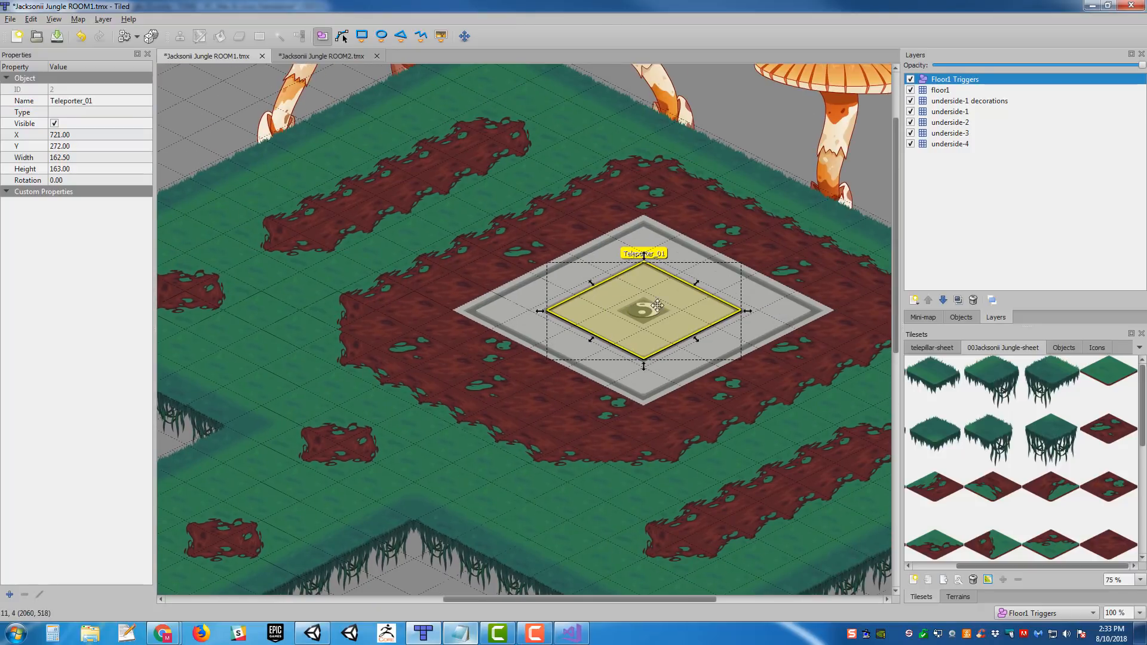
{"action": "middle_click_drag", "start_coordinate": [444, 240], "coordinate": [400, 233]}
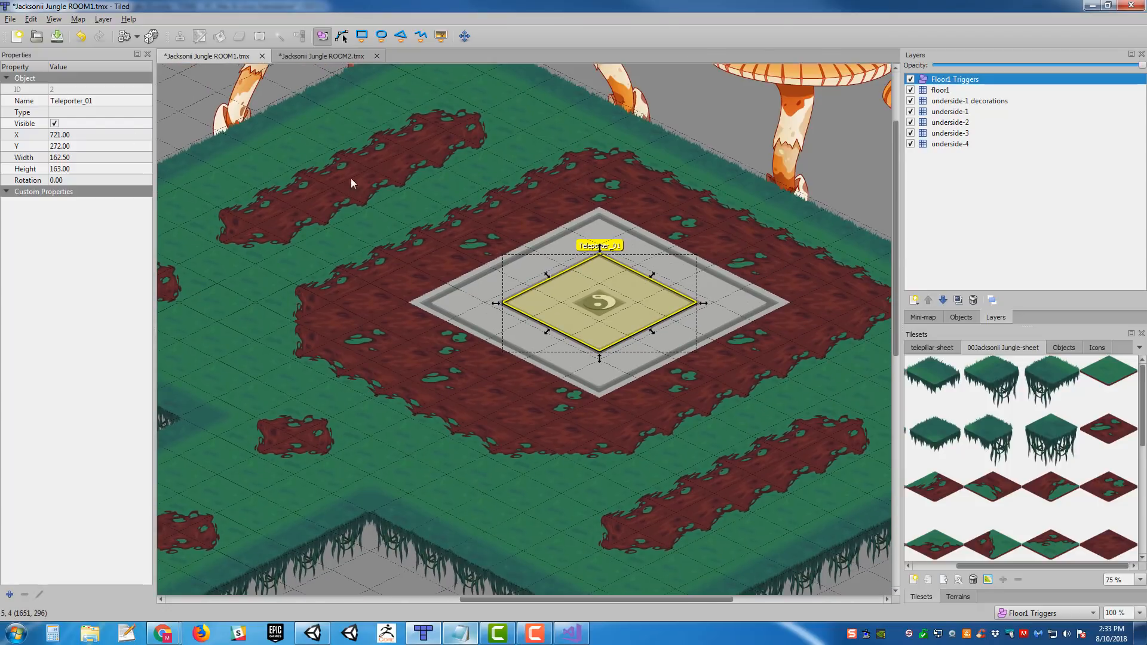
{"action": "left_click", "coordinate": [85, 112]}
{"action": "type", "text": "Teleport"}
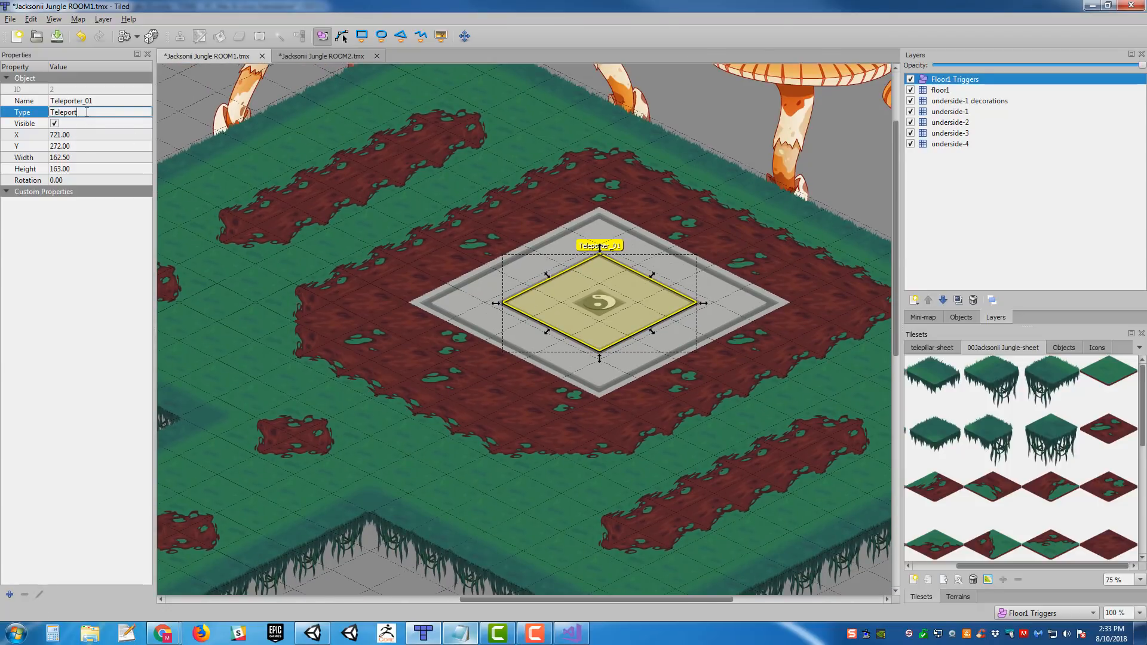
{"action": "type", "text": "er"}
{"action": "key", "text": "Return"}
- Select the Teleporter_02 object on the stone block and open its type for editing
{"action": "middle_click_drag", "start_coordinate": [343, 321], "coordinate": [313, 389]}
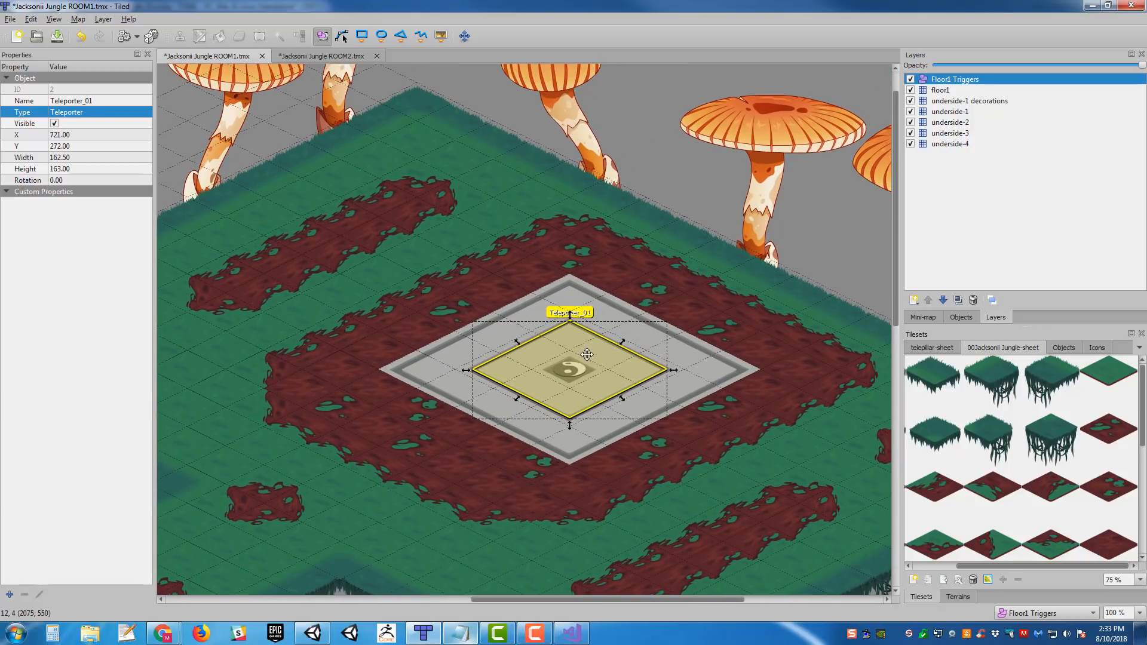
{"action": "middle_click_drag", "start_coordinate": [613, 366], "coordinate": [871, 186]}
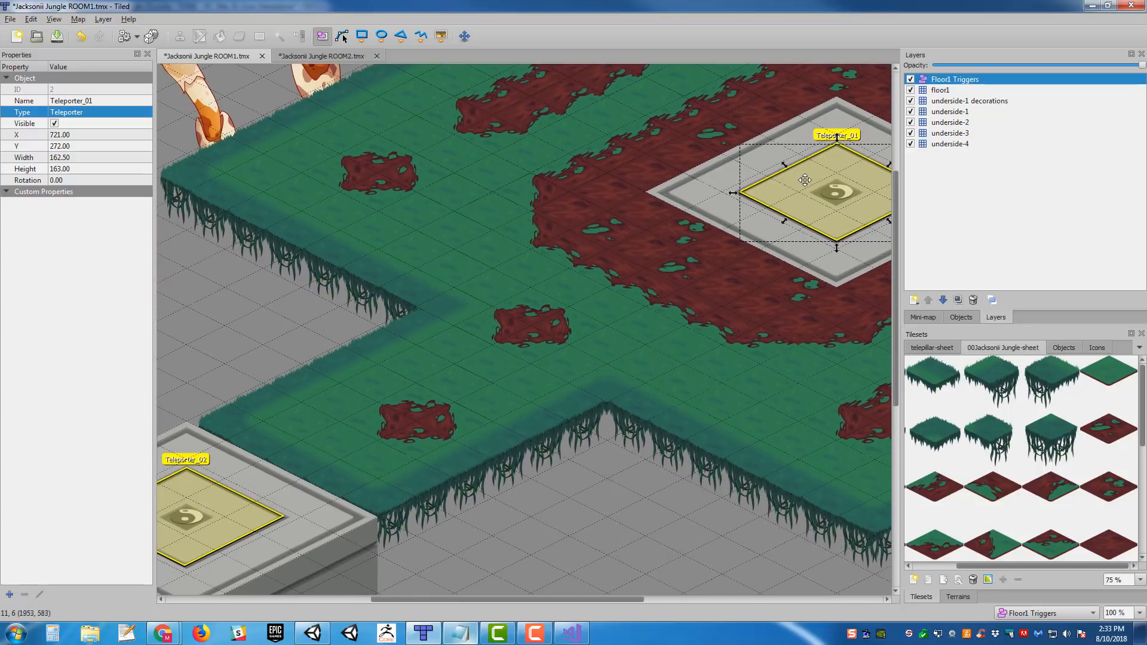
{"action": "middle_click_drag", "start_coordinate": [454, 311], "coordinate": [601, 281]}
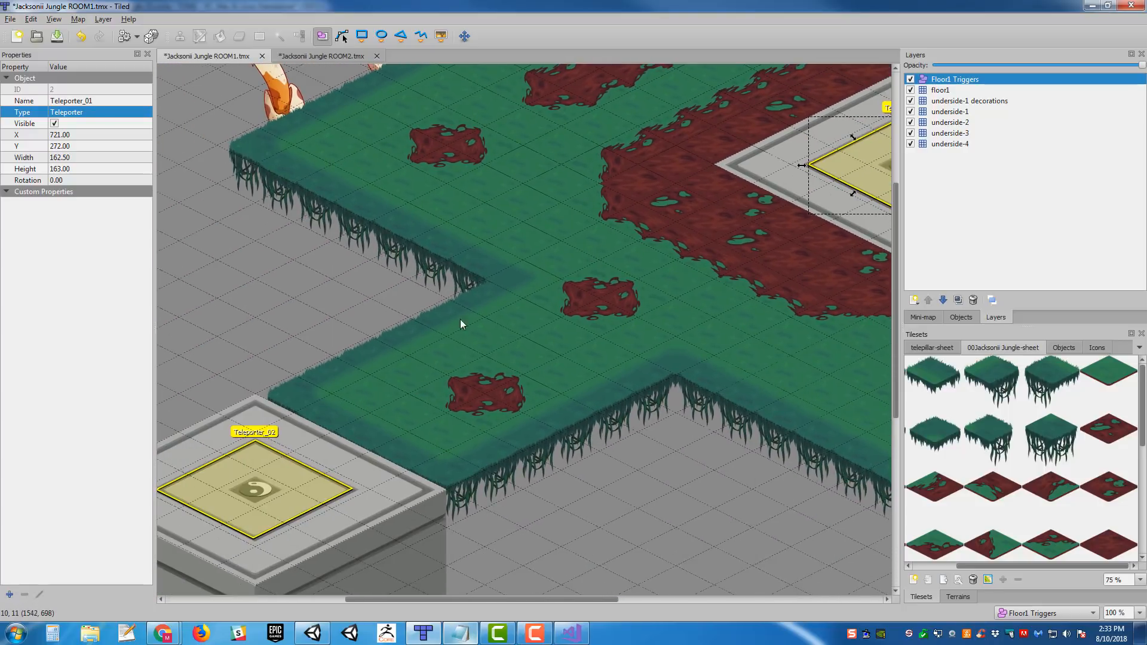
{"action": "middle_click_drag", "start_coordinate": [463, 323], "coordinate": [604, 266]}
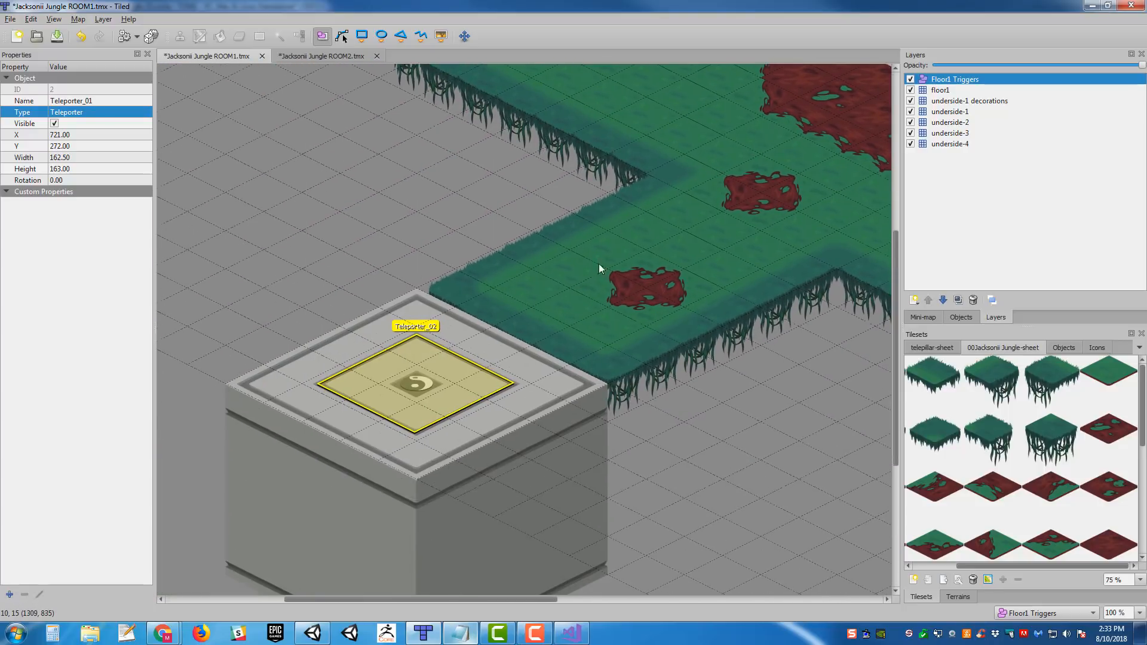
{"action": "left_click", "coordinate": [413, 387]}
{"action": "middle_click_drag", "start_coordinate": [578, 310], "coordinate": [555, 325]}
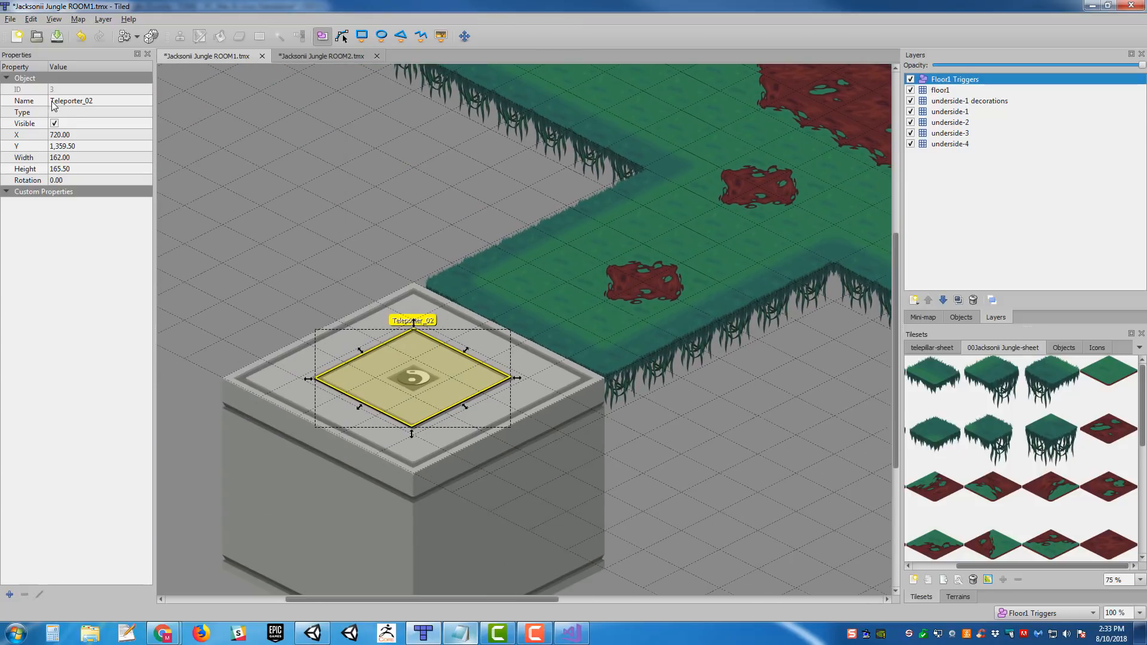
{"action": "left_click", "coordinate": [72, 111]}
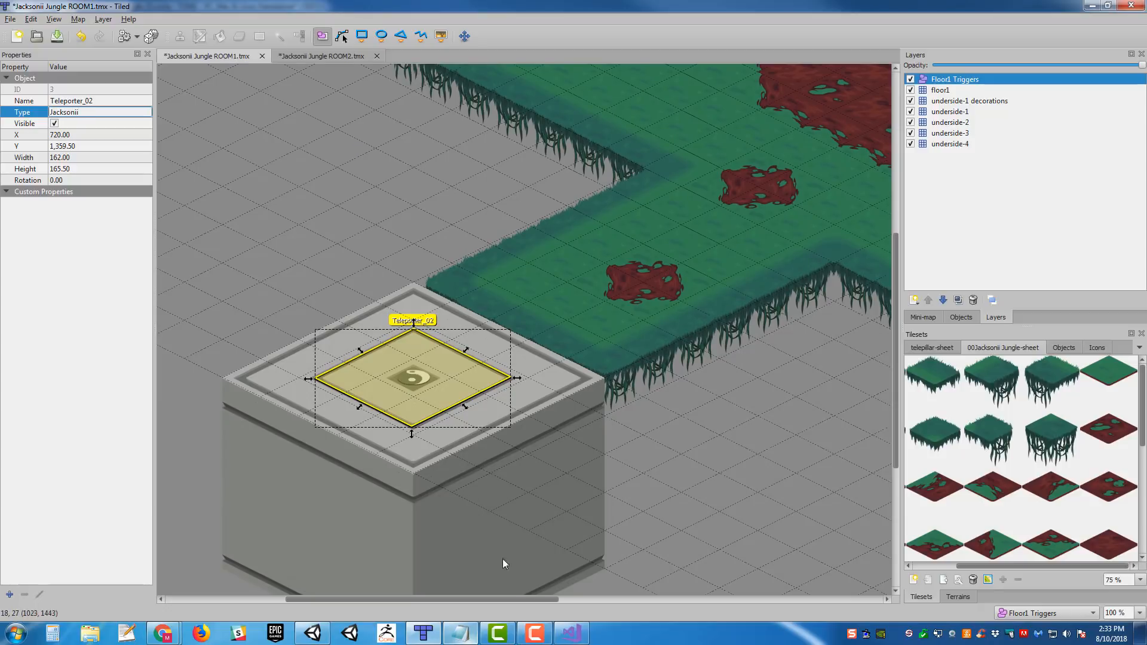
- Switch to Unity, search the project for "Jacksonii jungle t:scene" and check the naming of the first two scenes
{"action": "left_click", "coordinate": [313, 634]}
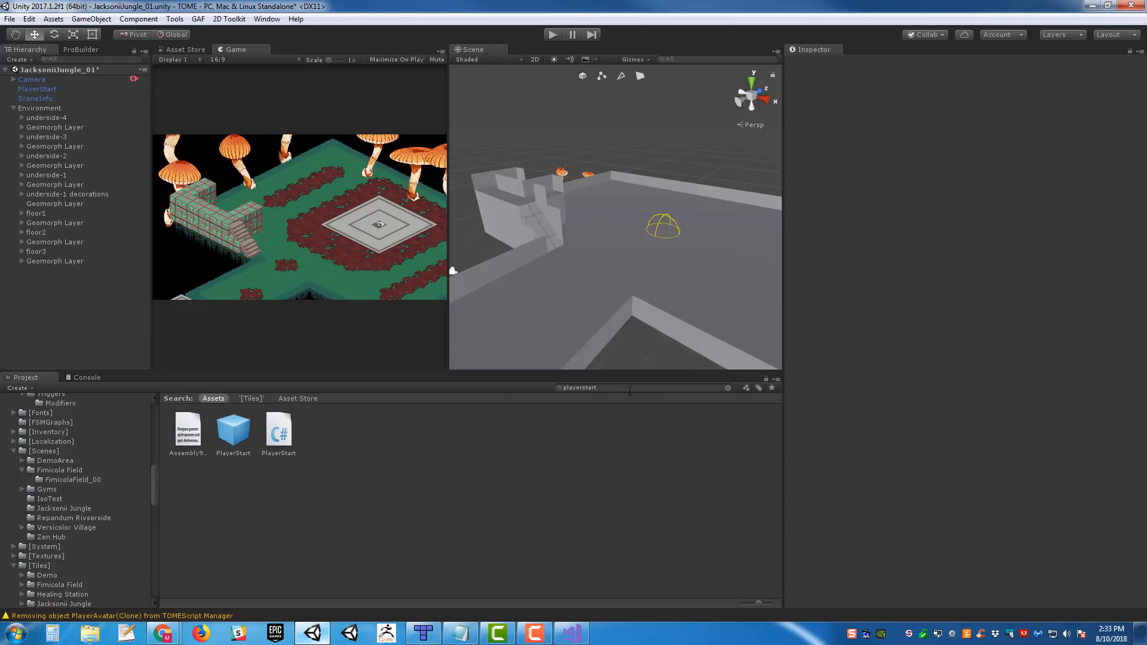
{"action": "double_click", "coordinate": [630, 388]}
{"action": "type", "text": "Jacksonii"}
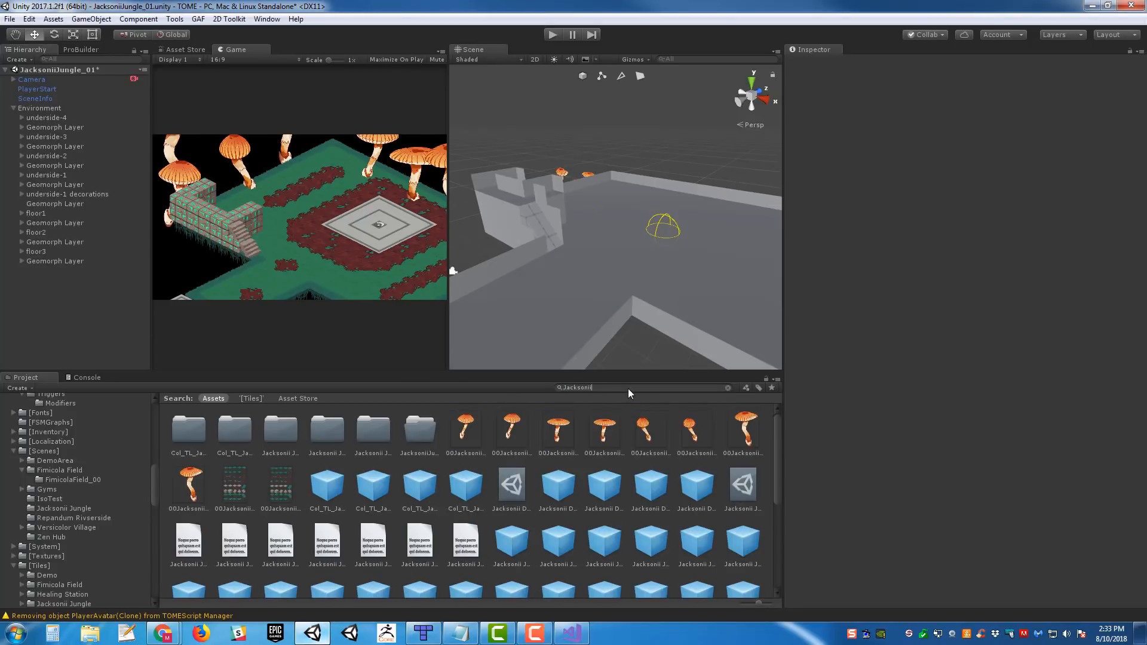
{"action": "type", "text": " jungle t:scene"}
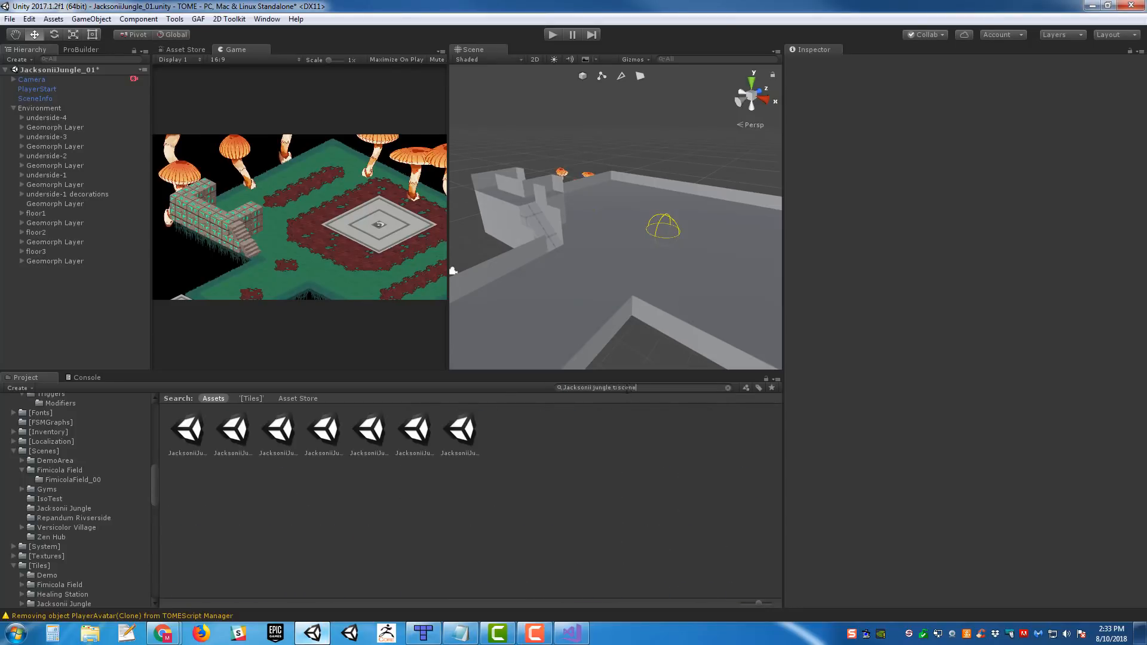
{"action": "left_click", "coordinate": [190, 436]}
{"action": "key", "text": "Right"}
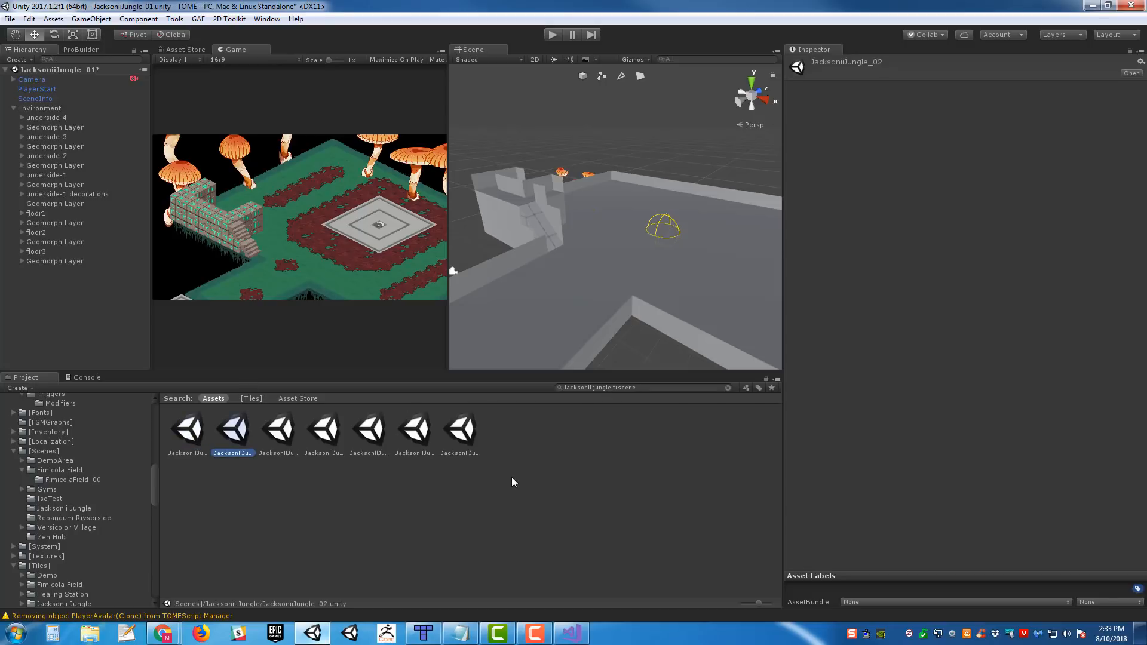
{"action": "key", "text": "Left"}
{"action": "key", "text": "Right"}
{"action": "key", "text": "Left"}
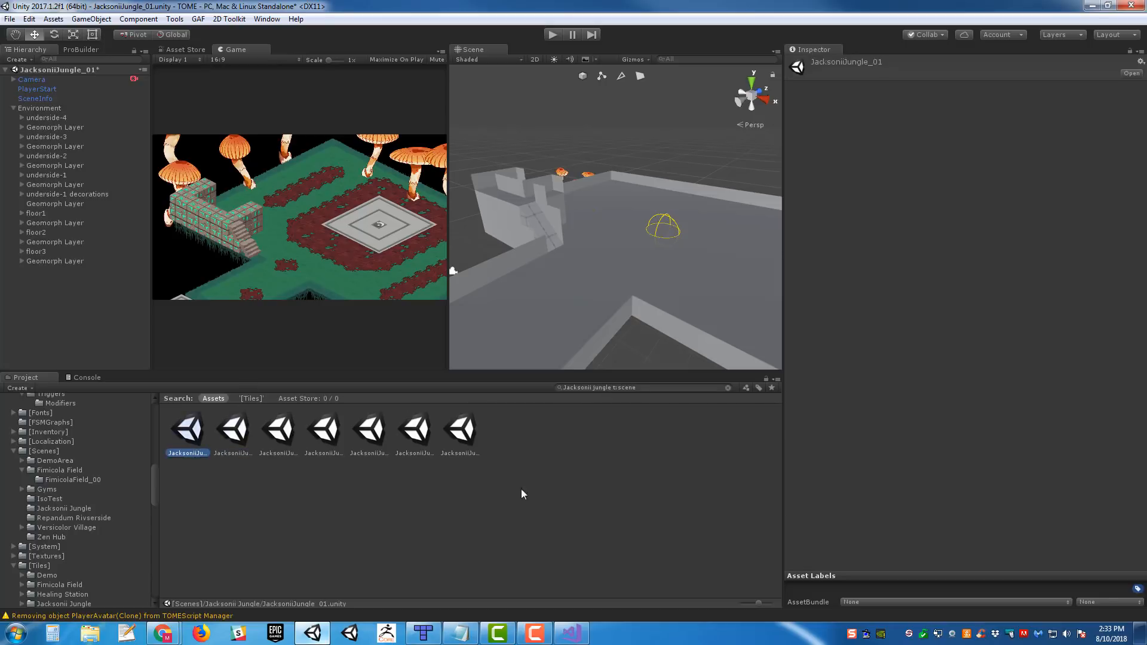
- Switch back to Tiled, recheck the scene name in Unity, and set the Teleporter_02 object's type to JacksoniiJungle02
{"action": "left_click", "coordinate": [422, 632]}
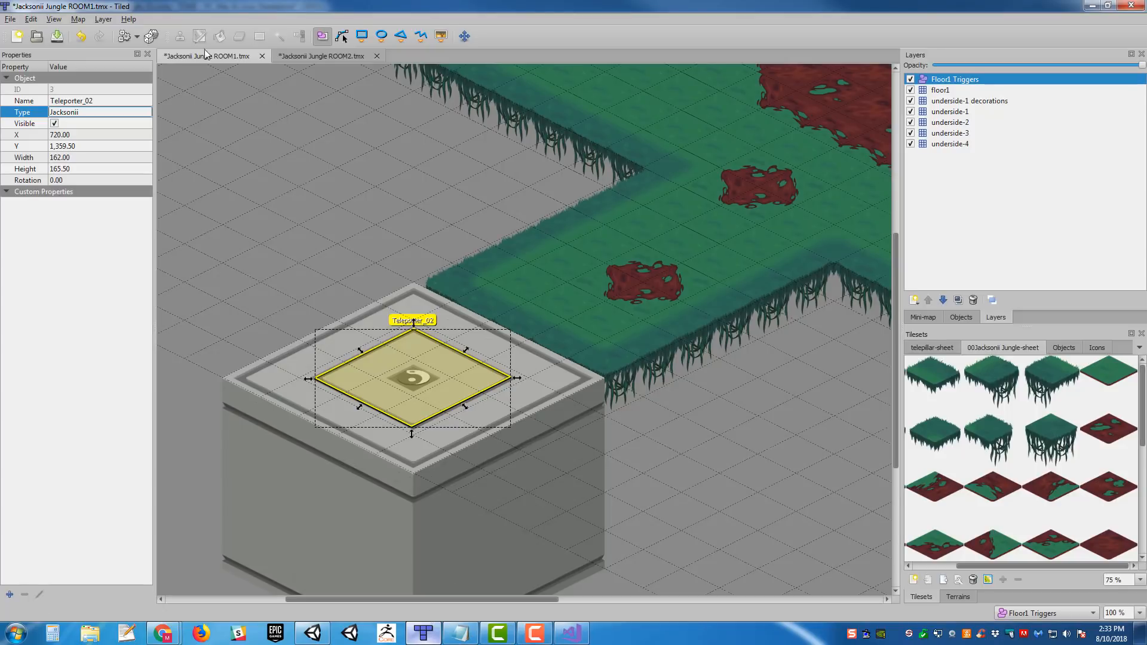
{"action": "middle_click_drag", "start_coordinate": [530, 216], "coordinate": [619, 194]}
{"action": "double_click", "coordinate": [122, 114]}
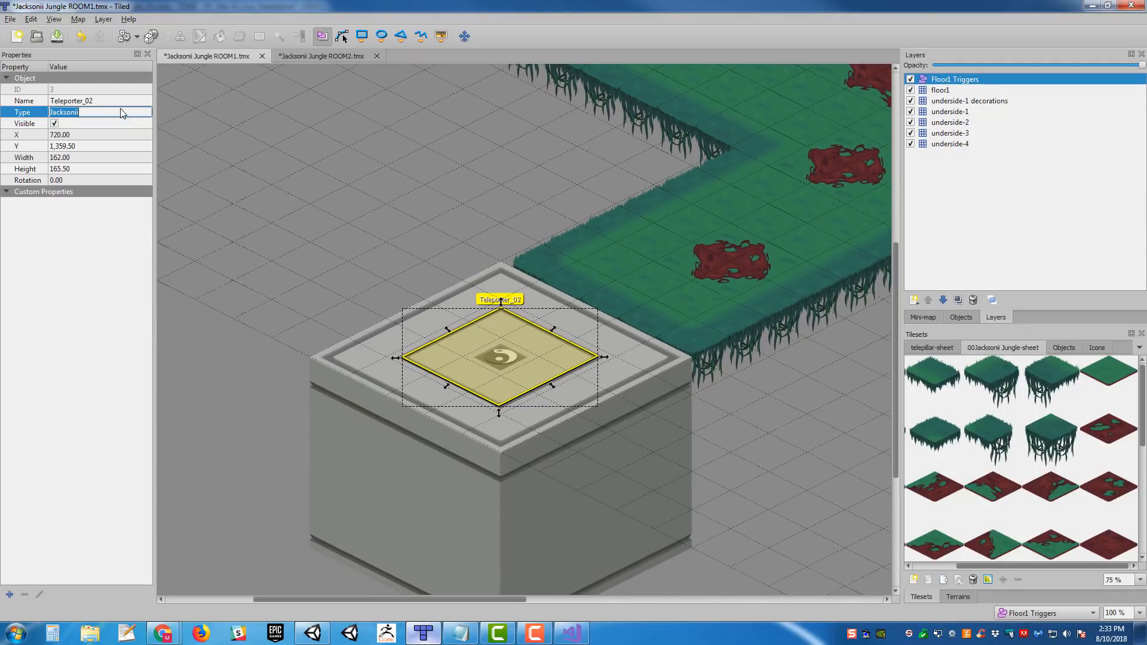
{"action": "left_click", "coordinate": [313, 634]}
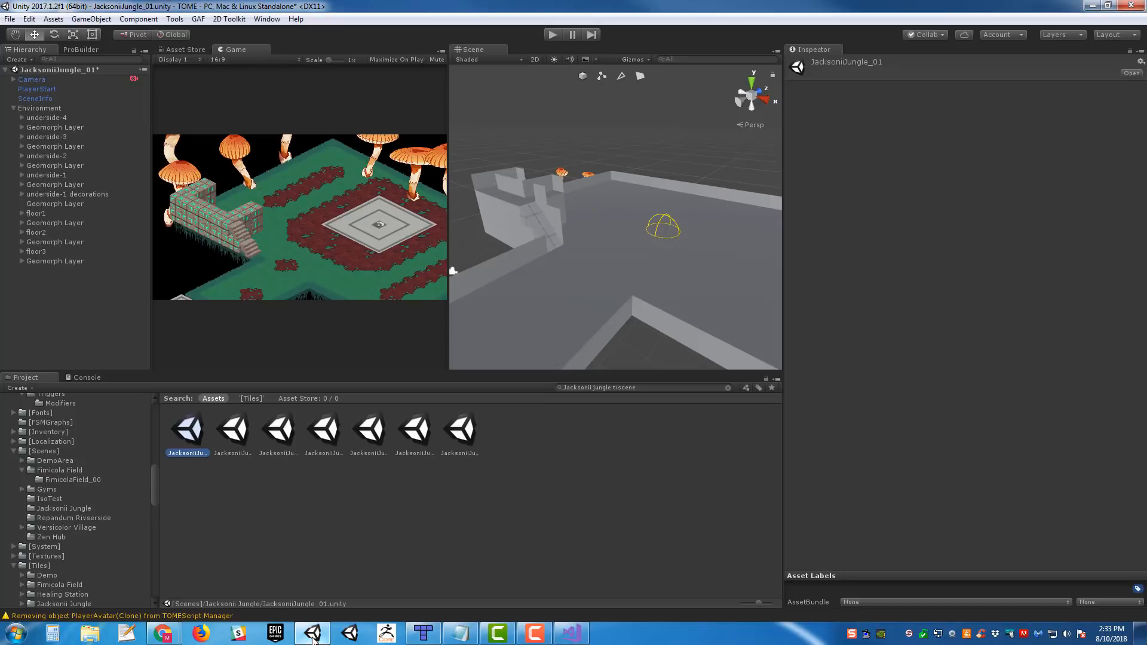
{"action": "left_click", "coordinate": [422, 633]}
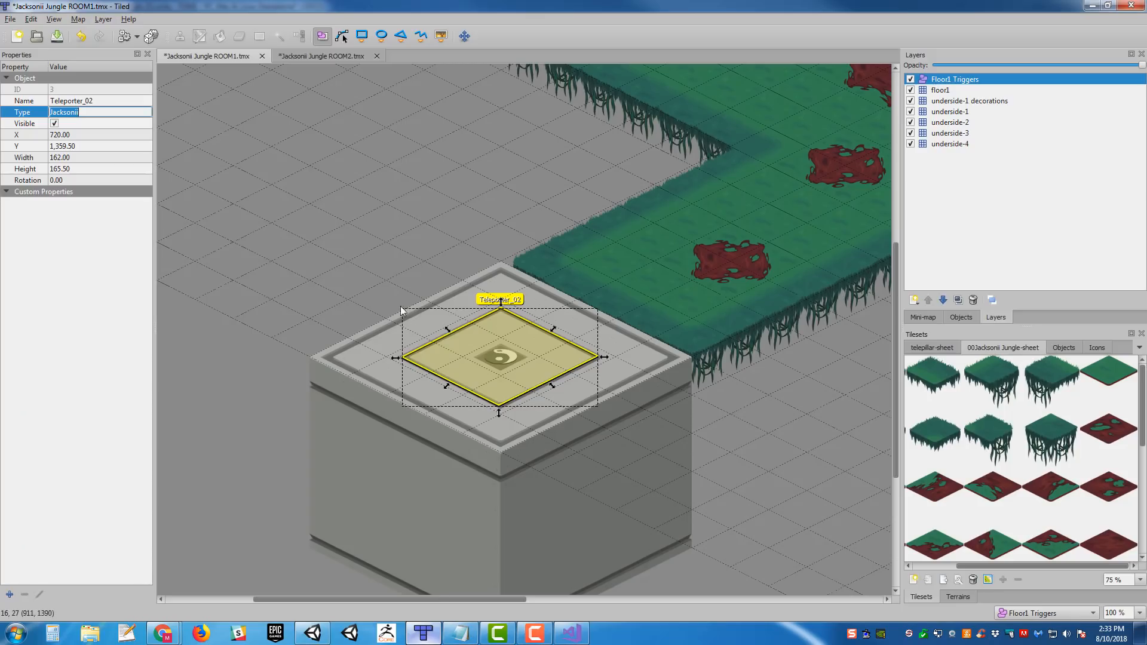
{"action": "left_click", "coordinate": [107, 112]}
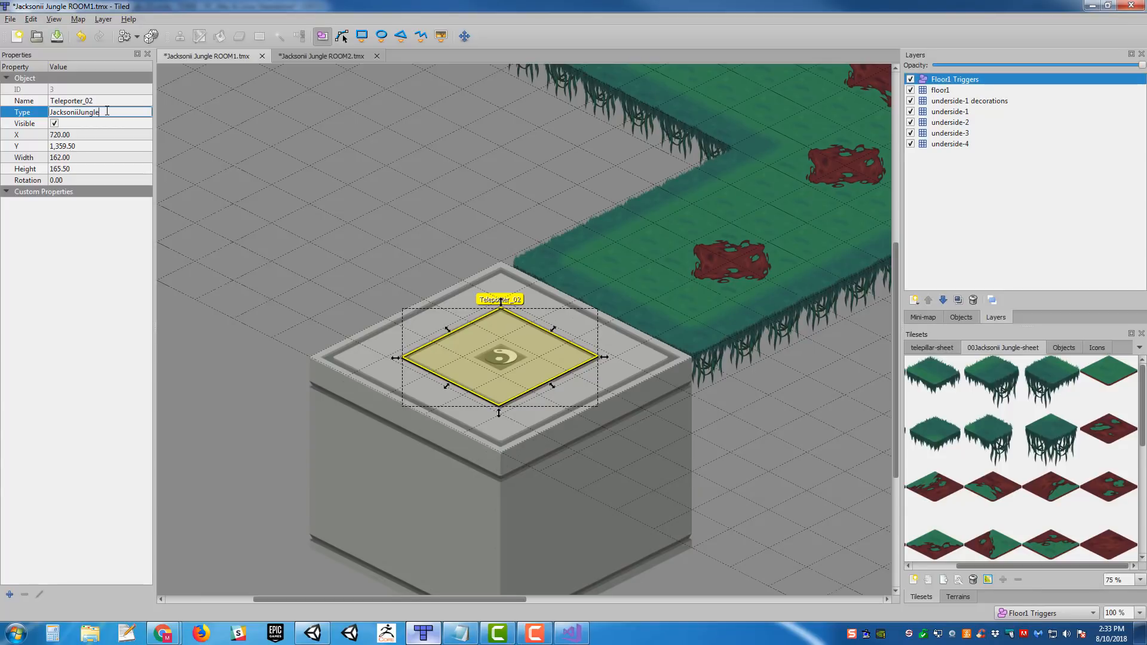
{"action": "type", "text": "02"}
{"action": "key", "text": "Return"}
{"action": "key", "text": "ctrl+c"}
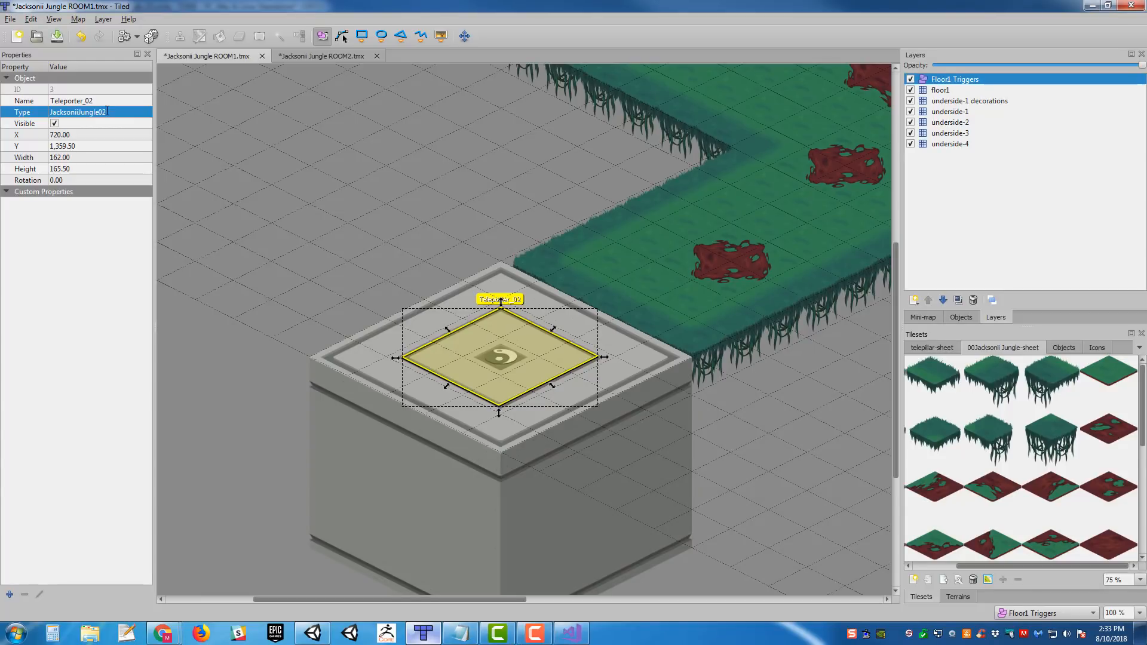
- Replace the type of the Teleporter_02 object with Teleporter
{"action": "key", "text": "BackSpace"}
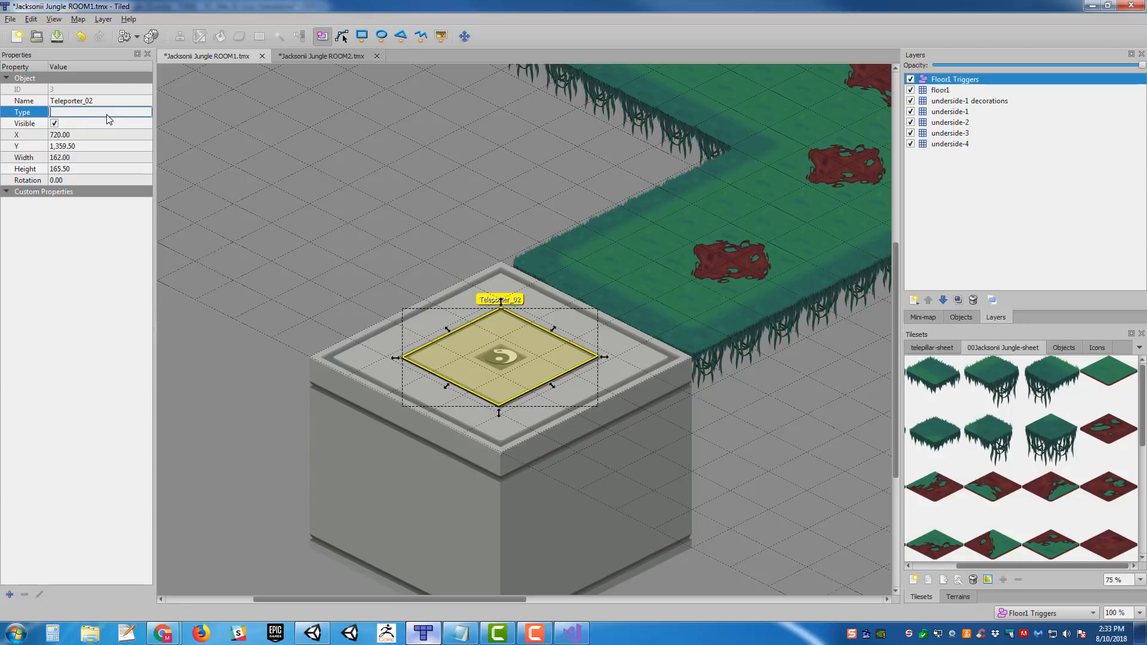
{"action": "type", "text": "Teleporter"}
{"action": "key", "text": "Return"}
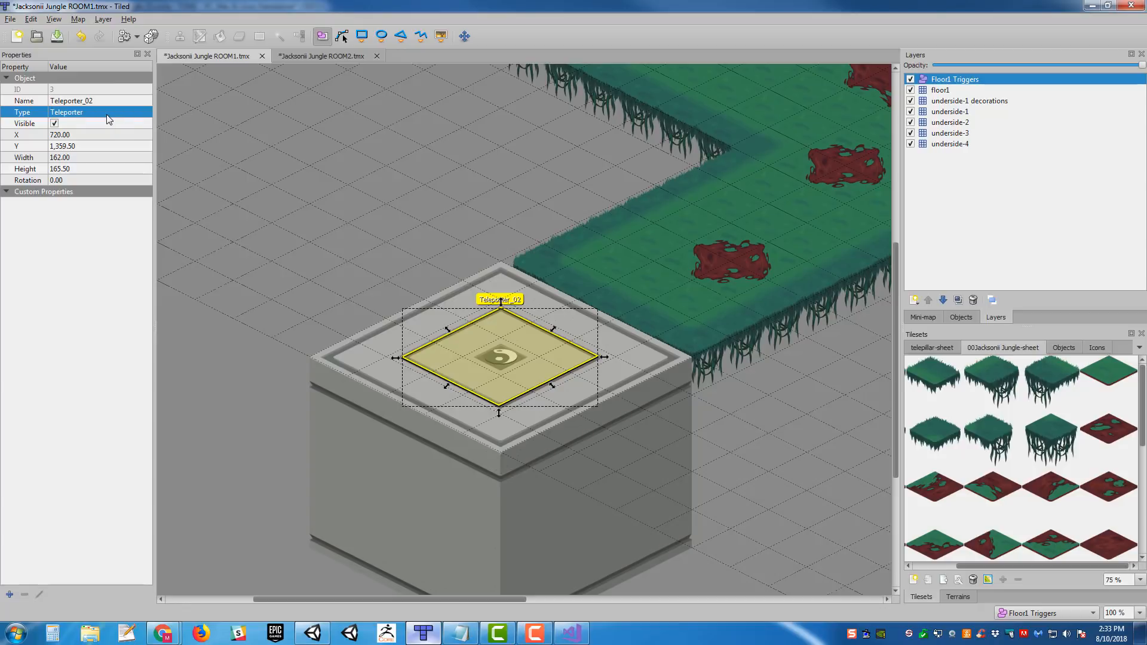
- Add a custom string property named Room to the Teleporter_02 object with the value JacksoniiJungle02
{"action": "scroll", "coordinate": [591, 223], "scroll_direction": "right", "scroll_amount": 2}
{"action": "scroll", "coordinate": [592, 223], "scroll_direction": "up", "scroll_amount": 1}
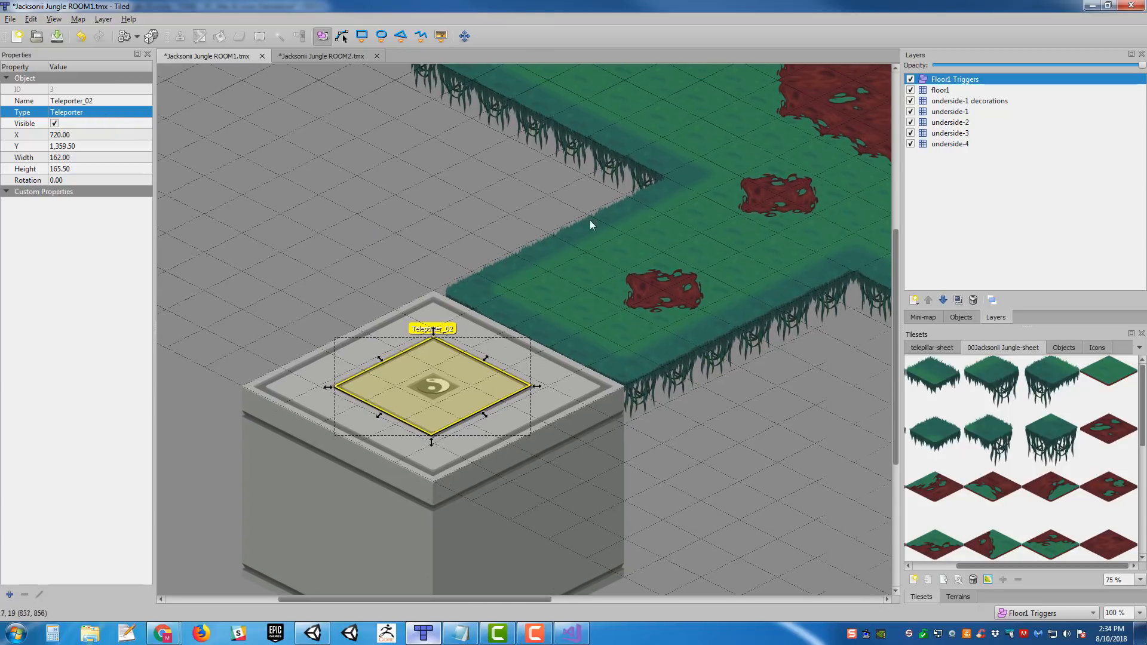
{"action": "left_click", "coordinate": [10, 595]}
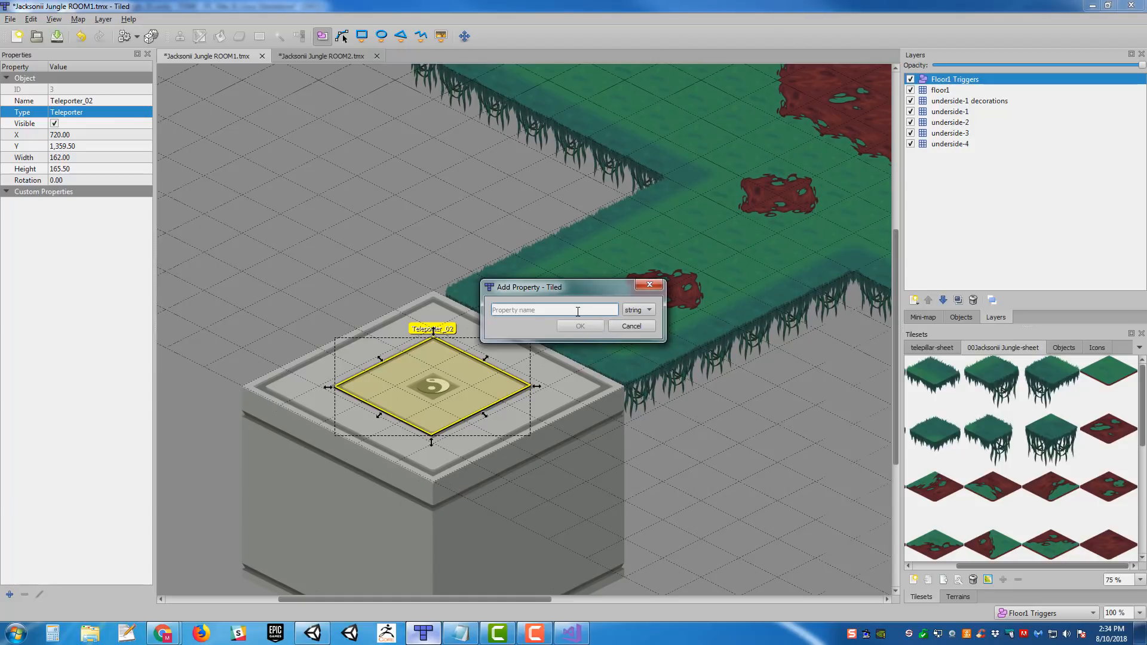
{"action": "type", "text": "Room"}
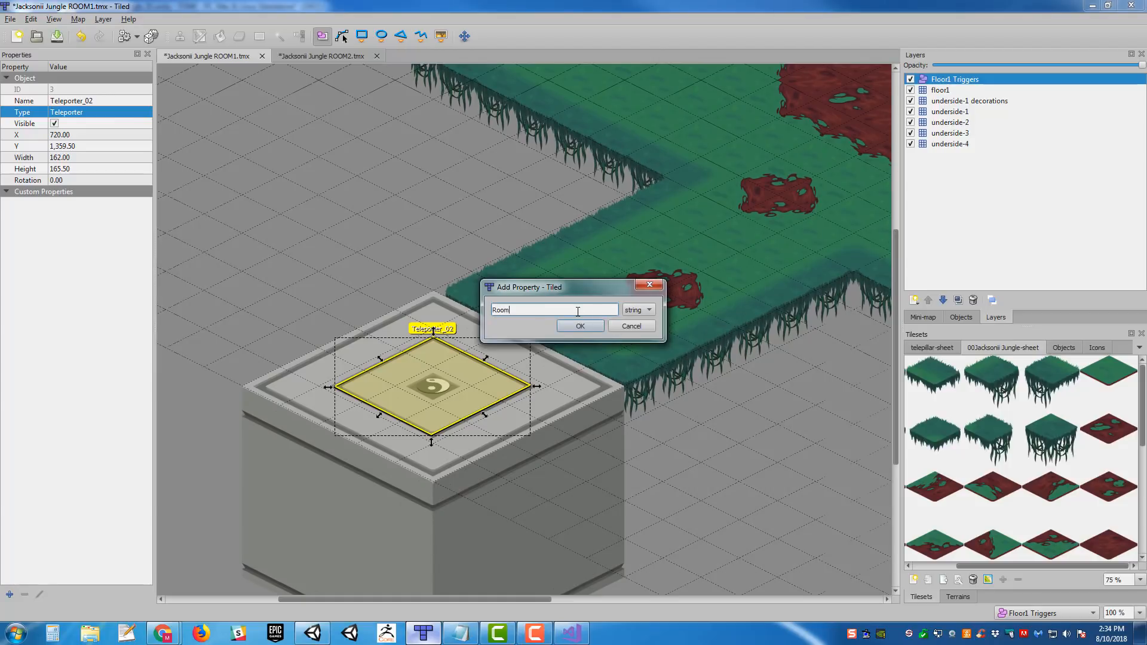
{"action": "left_click", "coordinate": [580, 326]}
{"action": "key", "text": "ctrl+v"}
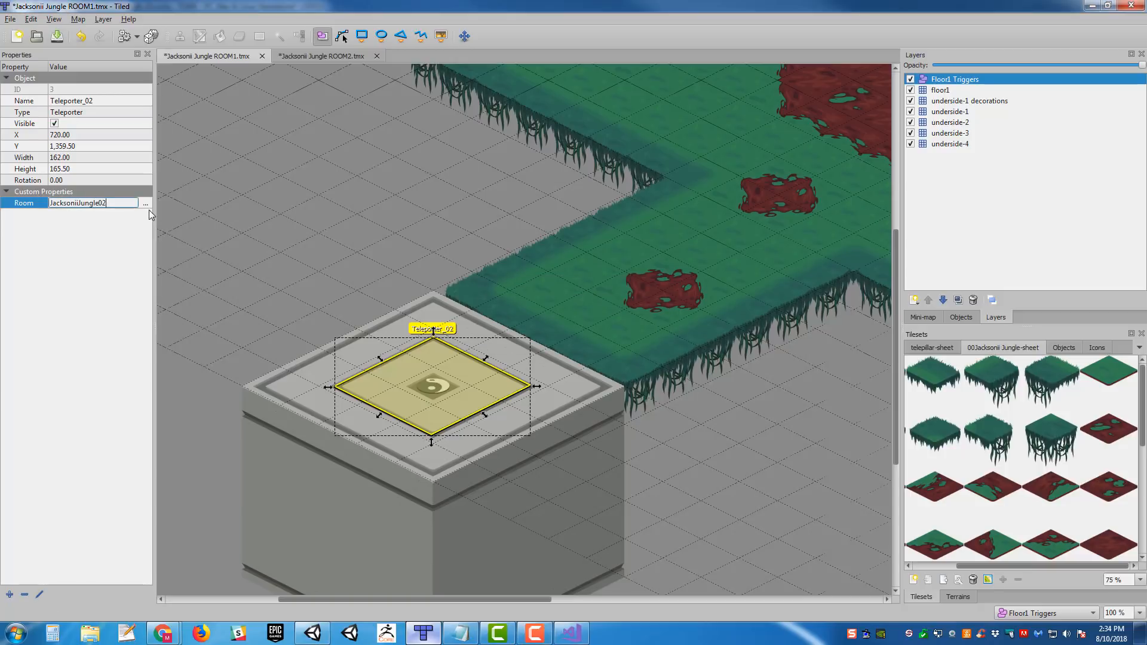
- Add a custom string property named Target to the Teleporter_02 object with the value PlayerStart_01
{"action": "left_click", "coordinate": [10, 595]}
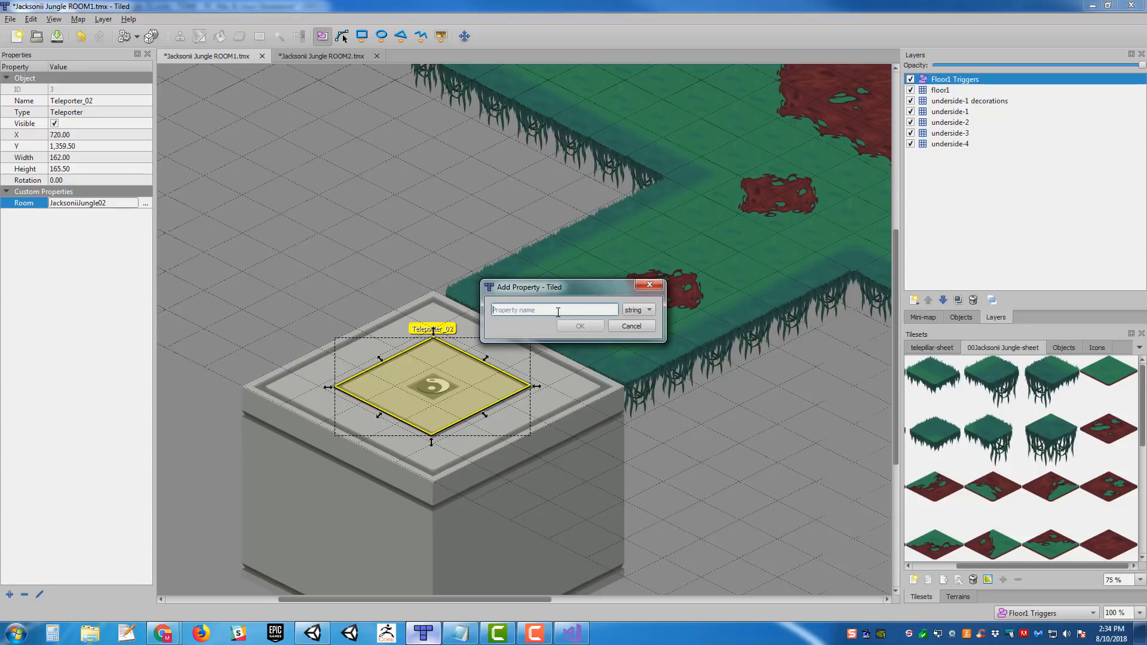
{"action": "type", "text": "Target"}
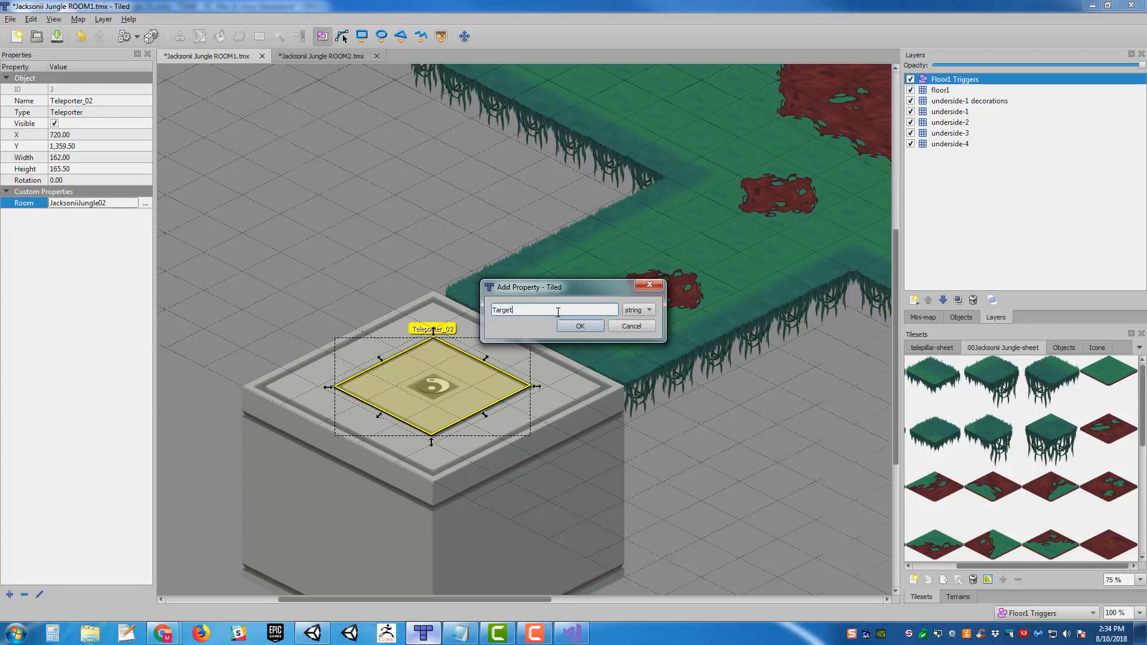
{"action": "key", "text": "Return"}
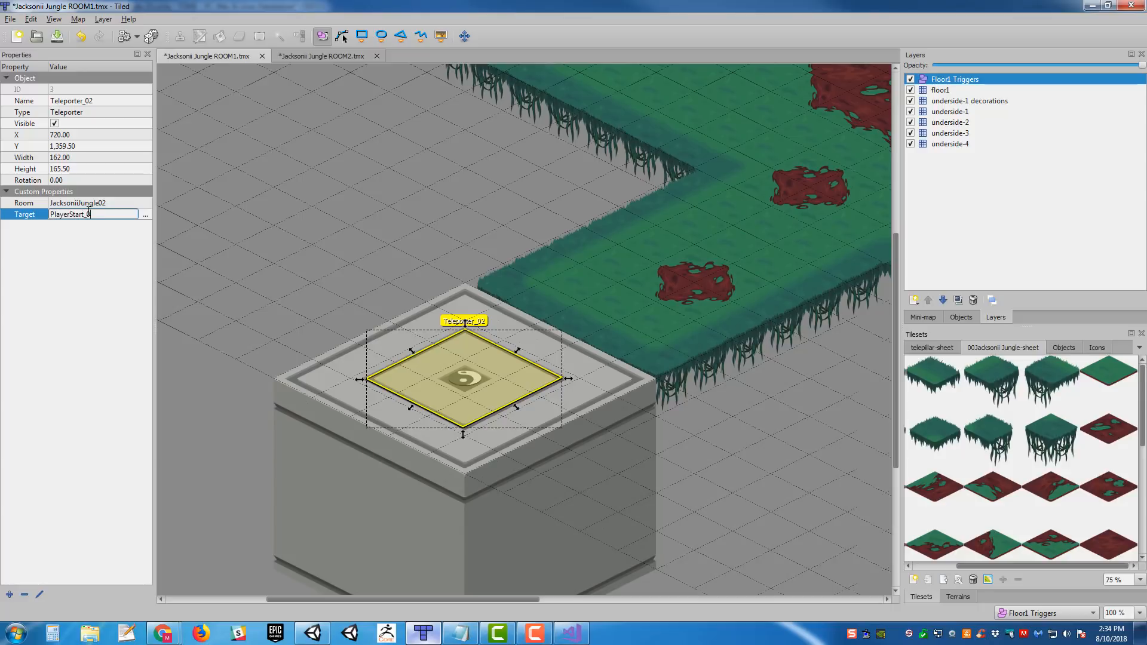
{"action": "key", "text": "Return"}
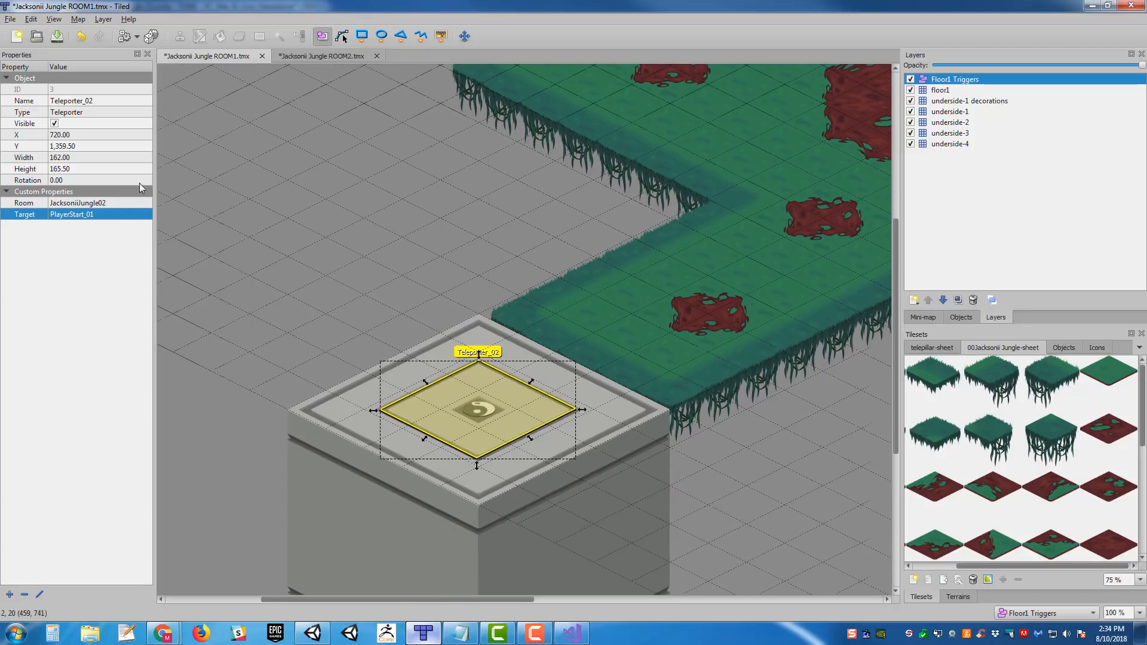
- Add custom string properties named Room and Target to the central pad's Teleporter_01 object, leaving both values empty
{"action": "middle_click_drag", "start_coordinate": [471, 237], "coordinate": [412, 284]}
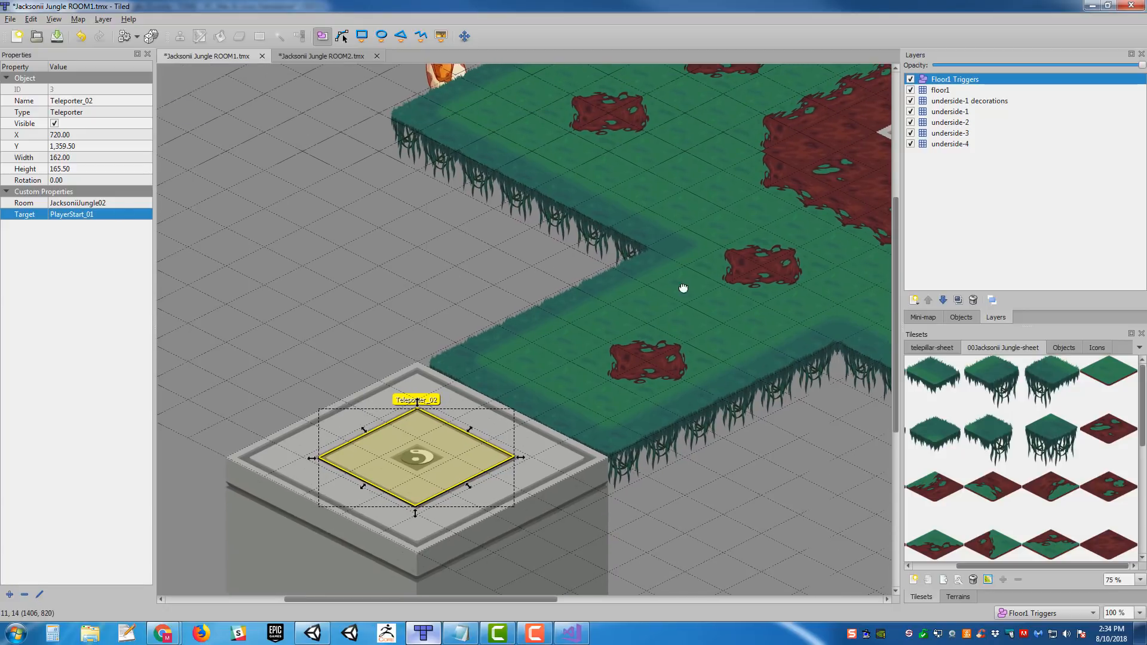
{"action": "middle_click_drag", "start_coordinate": [693, 288], "coordinate": [351, 424]}
{"action": "left_click", "coordinate": [766, 268]}
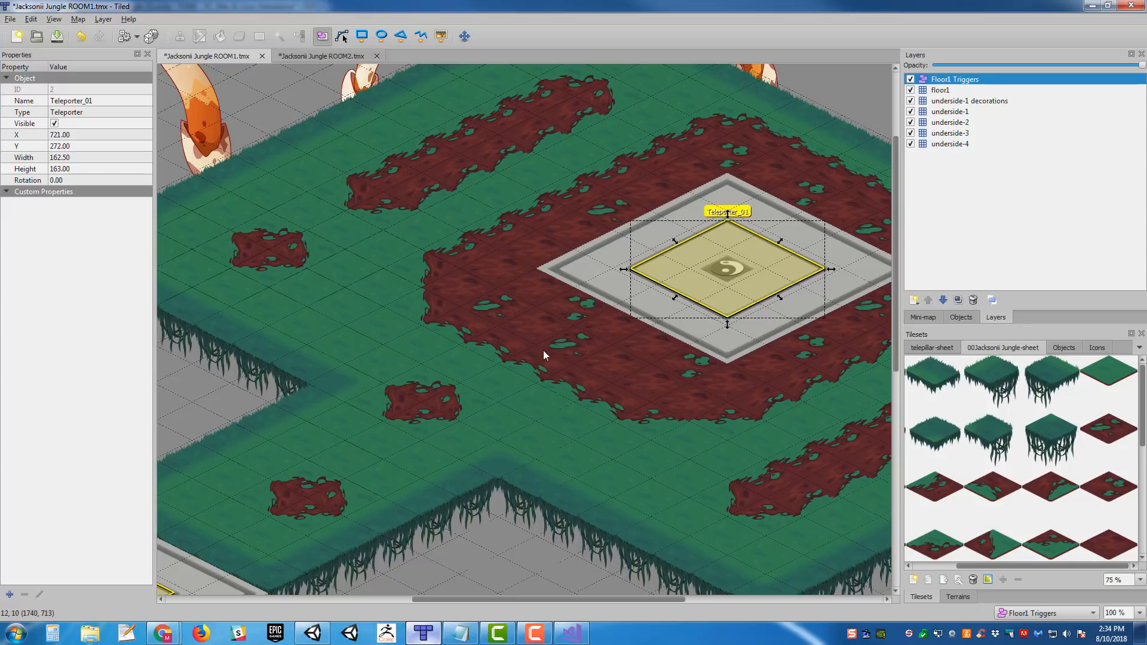
{"action": "middle_click_drag", "start_coordinate": [543, 350], "coordinate": [491, 320]}
{"action": "middle_click_drag", "start_coordinate": [517, 234], "coordinate": [556, 206]}
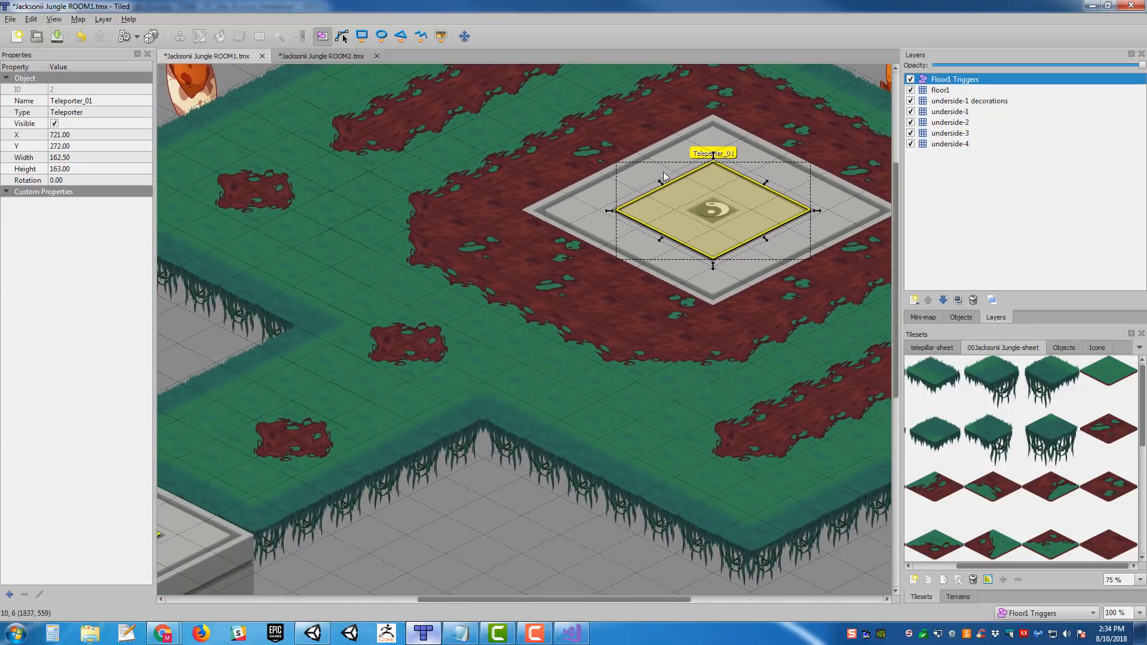
{"action": "left_click", "coordinate": [10, 594]}
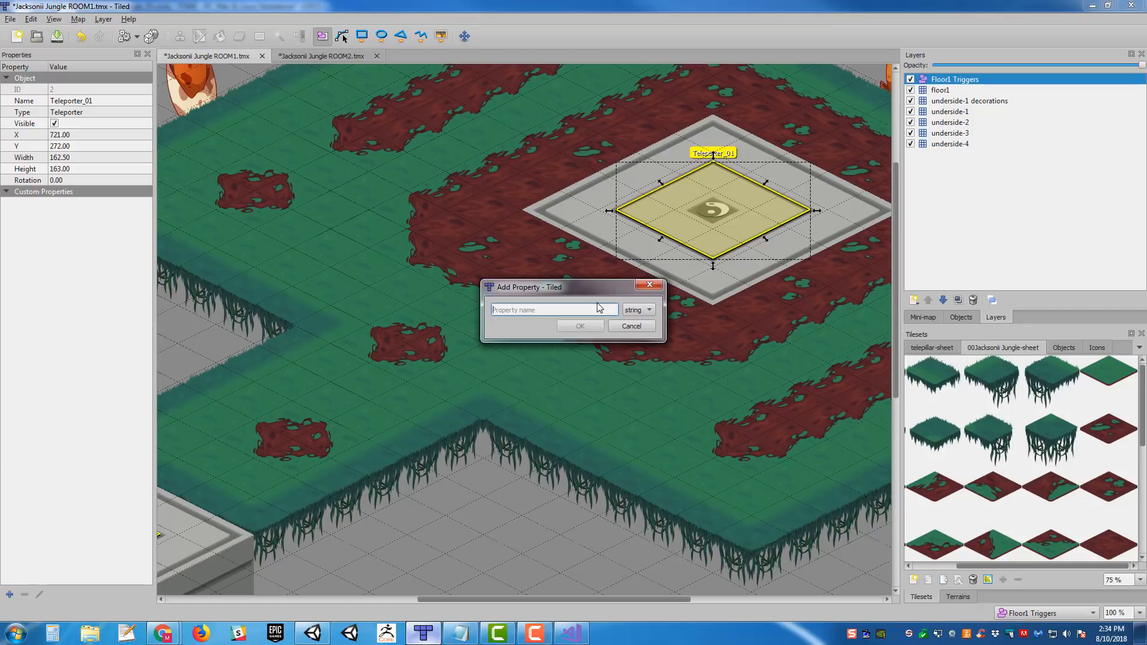
{"action": "type", "text": "Room"}
{"action": "key", "text": "Return"}
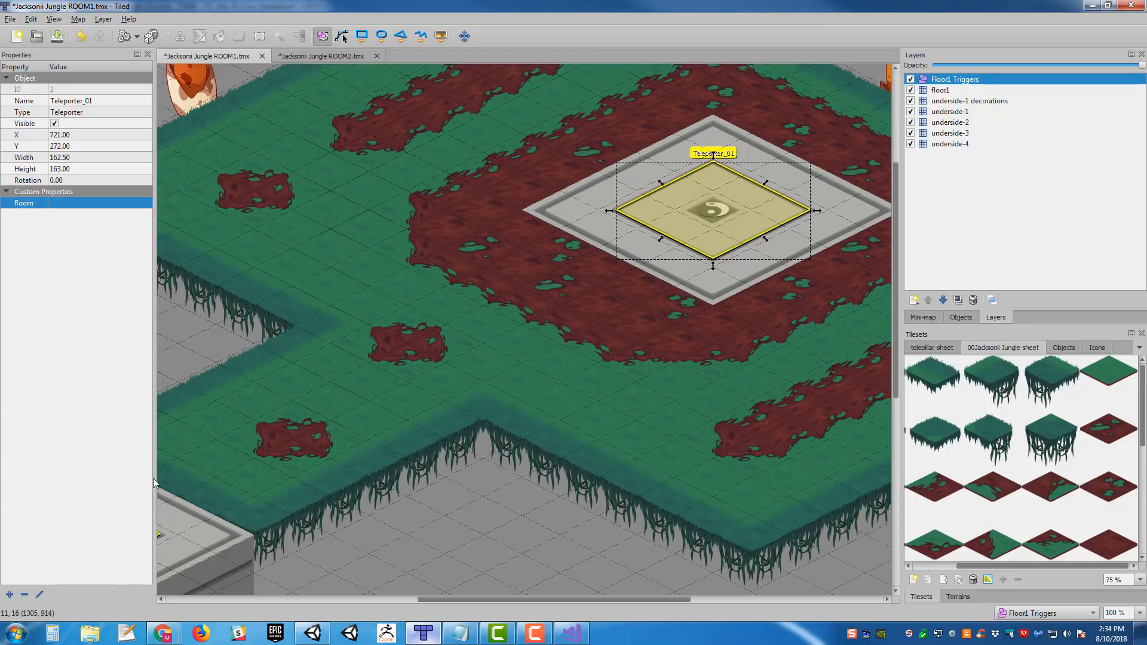
{"action": "left_click", "coordinate": [10, 595]}
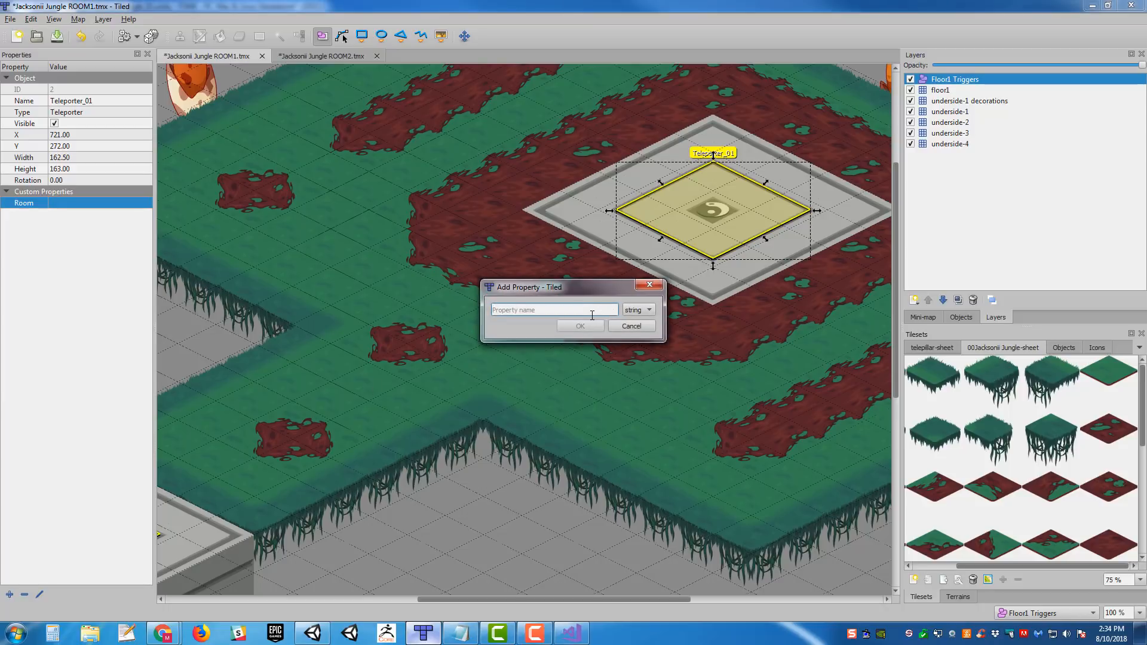
{"action": "type", "text": "Target"}
{"action": "key", "text": "Return"}
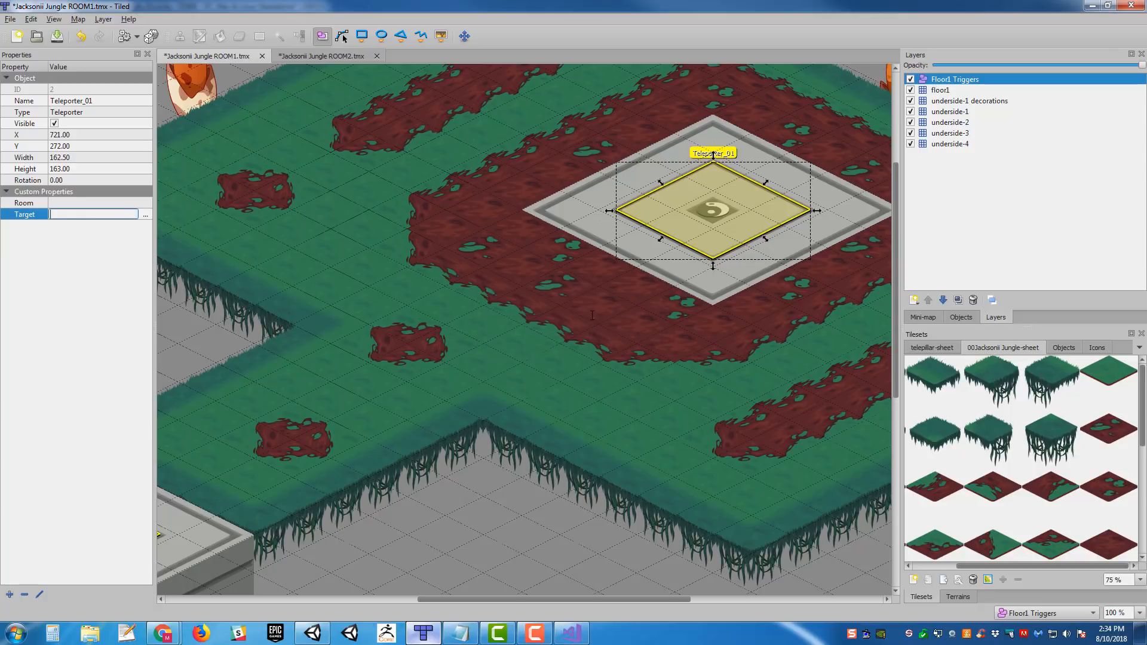
- Compare the custom properties of the Teleporter_01 and Teleporter_02 objects
{"action": "middle_click_drag", "start_coordinate": [520, 174], "coordinate": [787, 117]}
{"action": "left_click", "coordinate": [554, 363]}
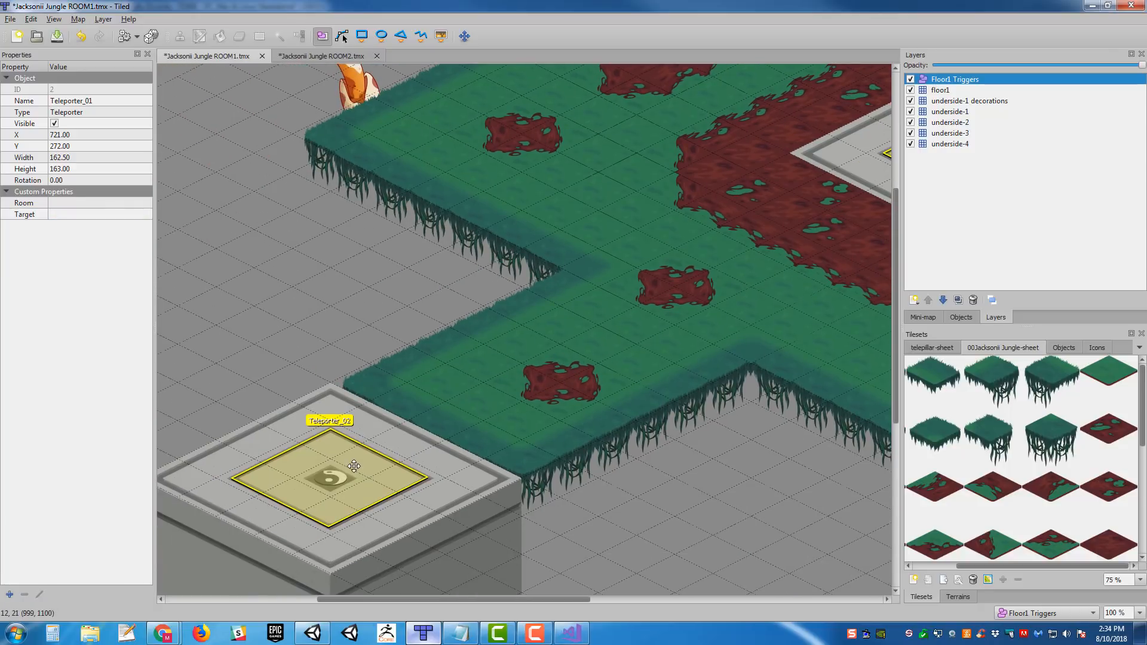
{"action": "left_click", "coordinate": [333, 479]}
{"action": "middle_click_drag", "start_coordinate": [539, 313], "coordinate": [536, 250]}
{"action": "middle_click_drag", "start_coordinate": [632, 237], "coordinate": [317, 356]}
{"action": "left_click", "coordinate": [725, 156]}
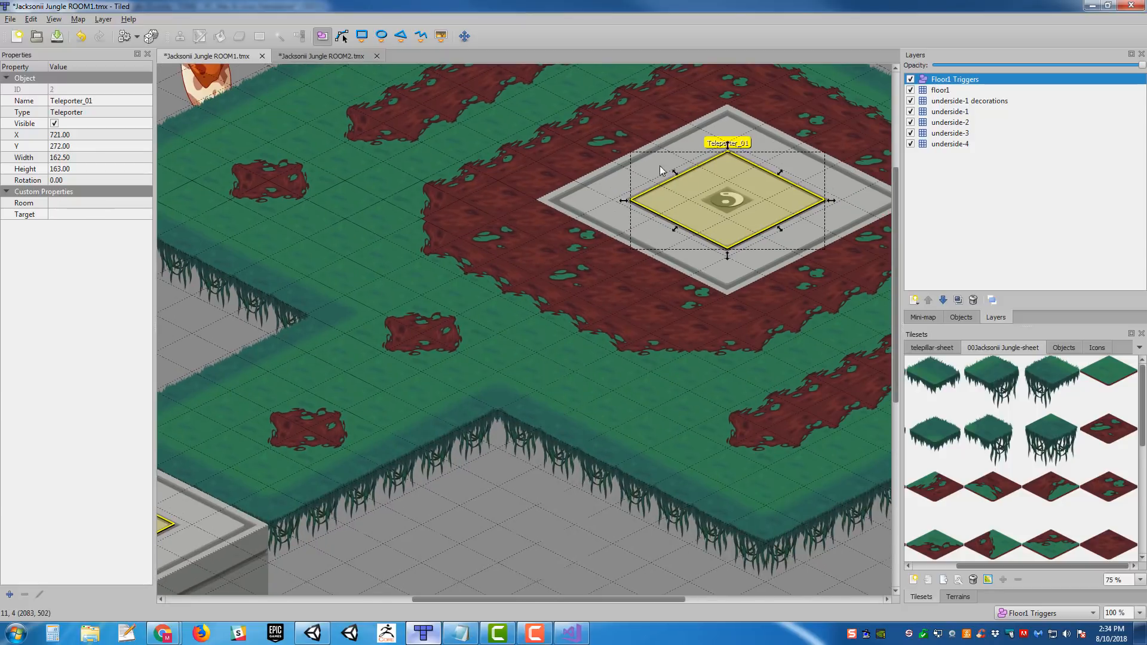
{"action": "middle_click_drag", "start_coordinate": [582, 179], "coordinate": [839, 7]}
{"action": "left_click", "coordinate": [354, 342]}
- Insert the person icon from the Icons tileset as a tile object at the central pad's middle, about X 802, Y 353
{"action": "middle_click_drag", "start_coordinate": [486, 184], "coordinate": [236, 469]}
{"action": "middle_click_drag", "start_coordinate": [589, 209], "coordinate": [453, 223]}
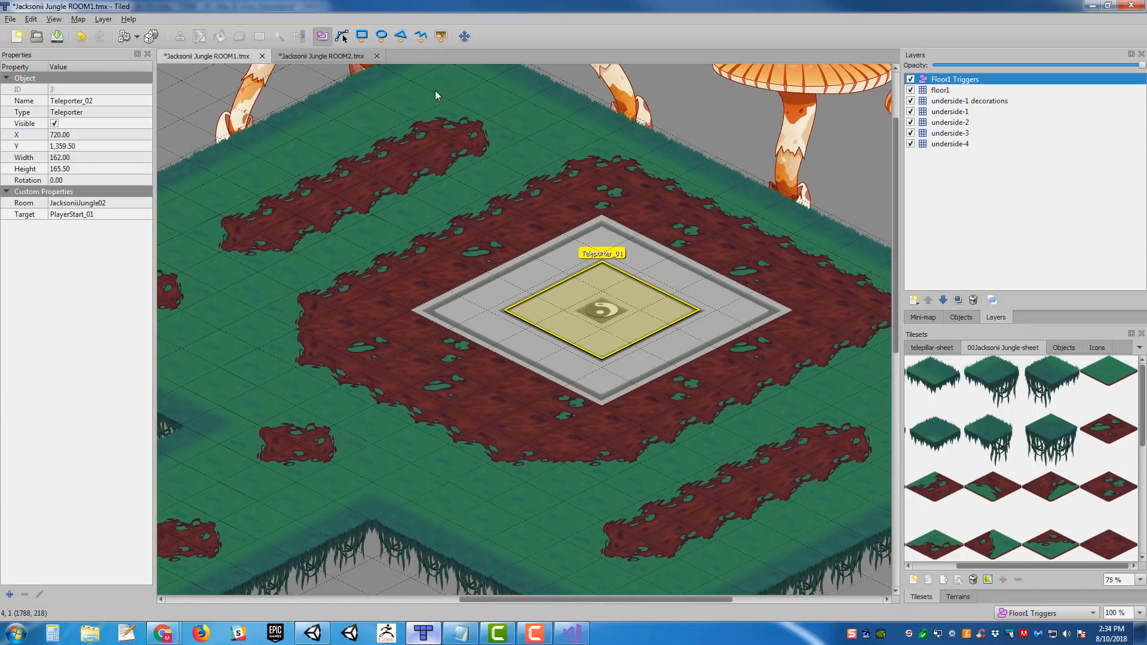
{"action": "left_click", "coordinate": [444, 40]}
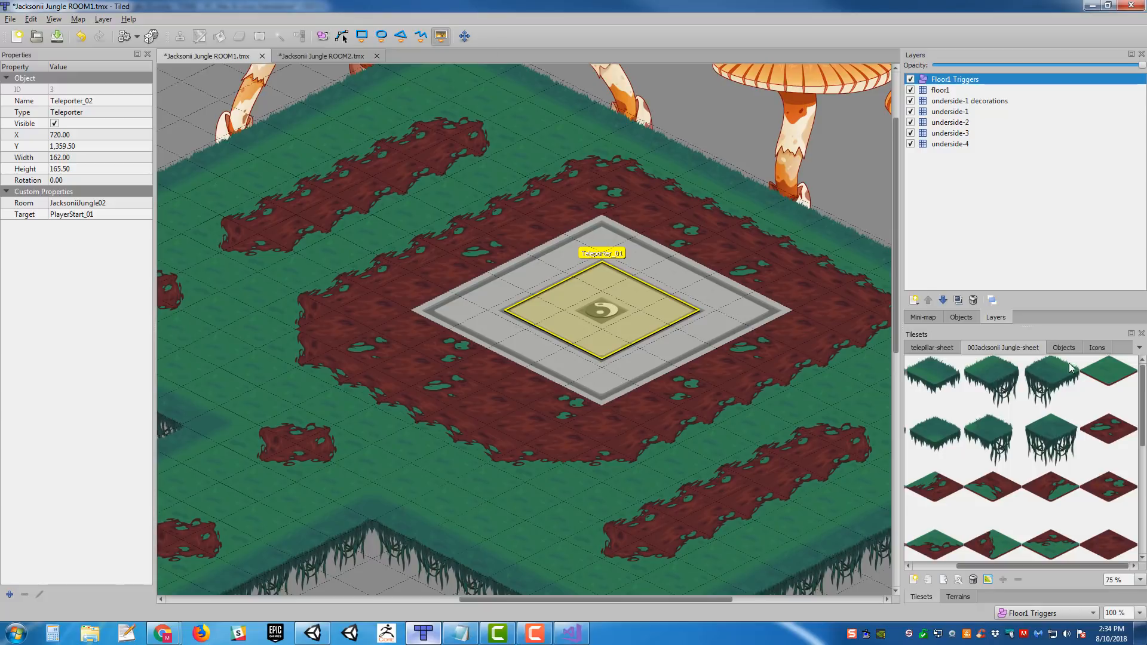
{"action": "left_click", "coordinate": [1104, 351]}
{"action": "scroll", "coordinate": [953, 397], "scroll_direction": "up", "scroll_amount": 4, "text": "ctrl"}
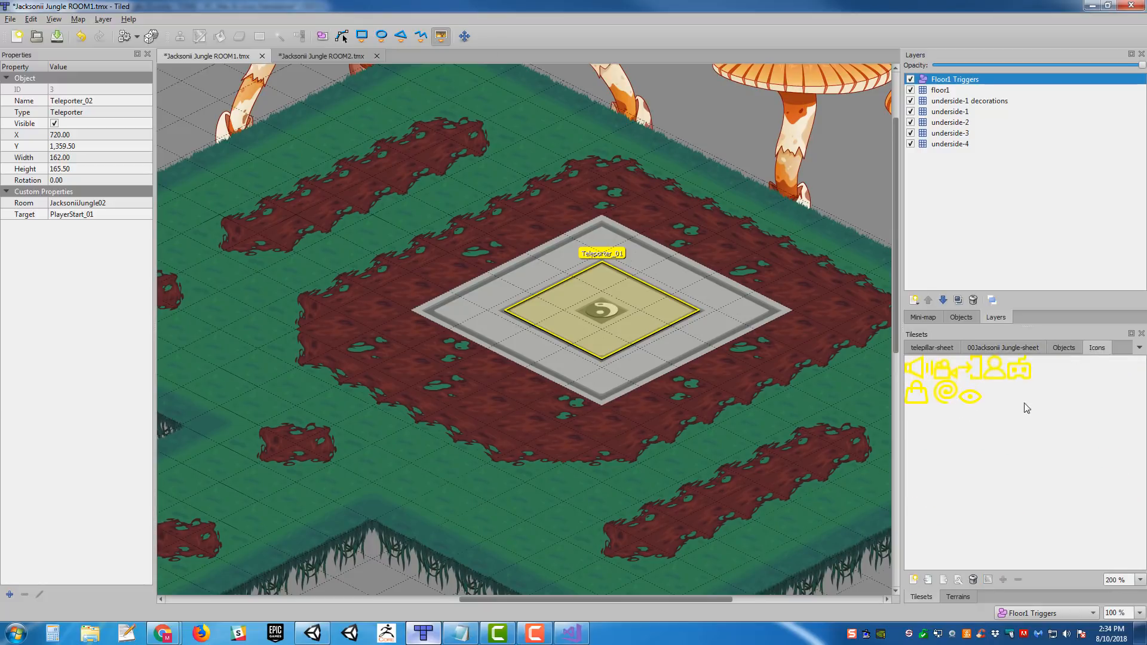
{"action": "left_click", "coordinate": [995, 367]}
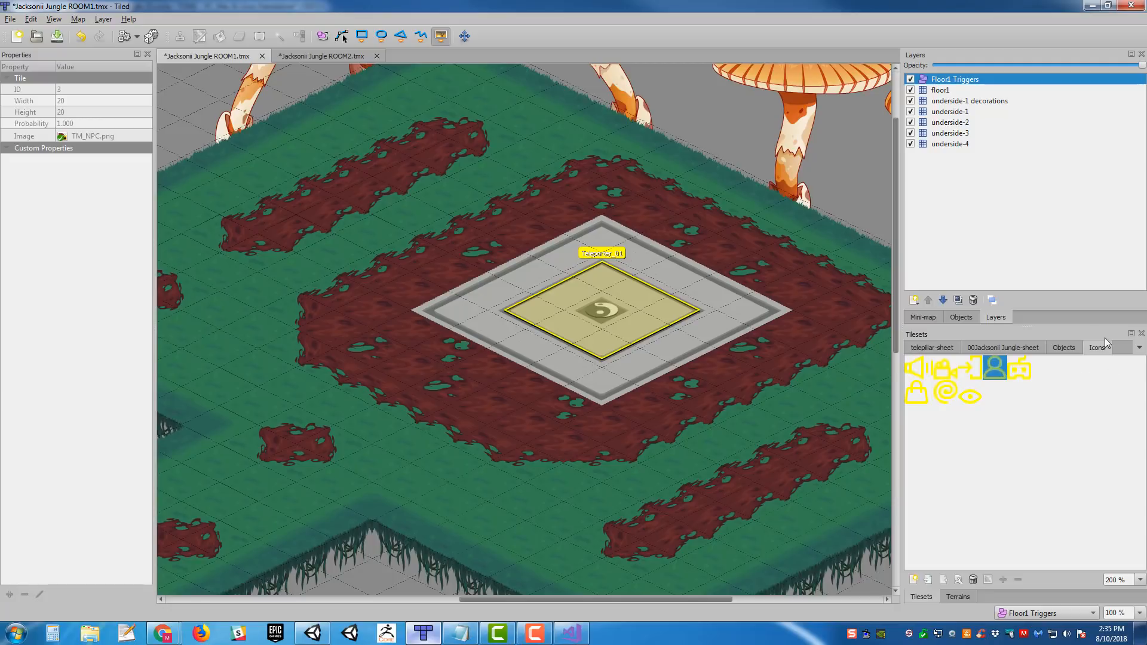
{"action": "left_click", "coordinate": [609, 309]}
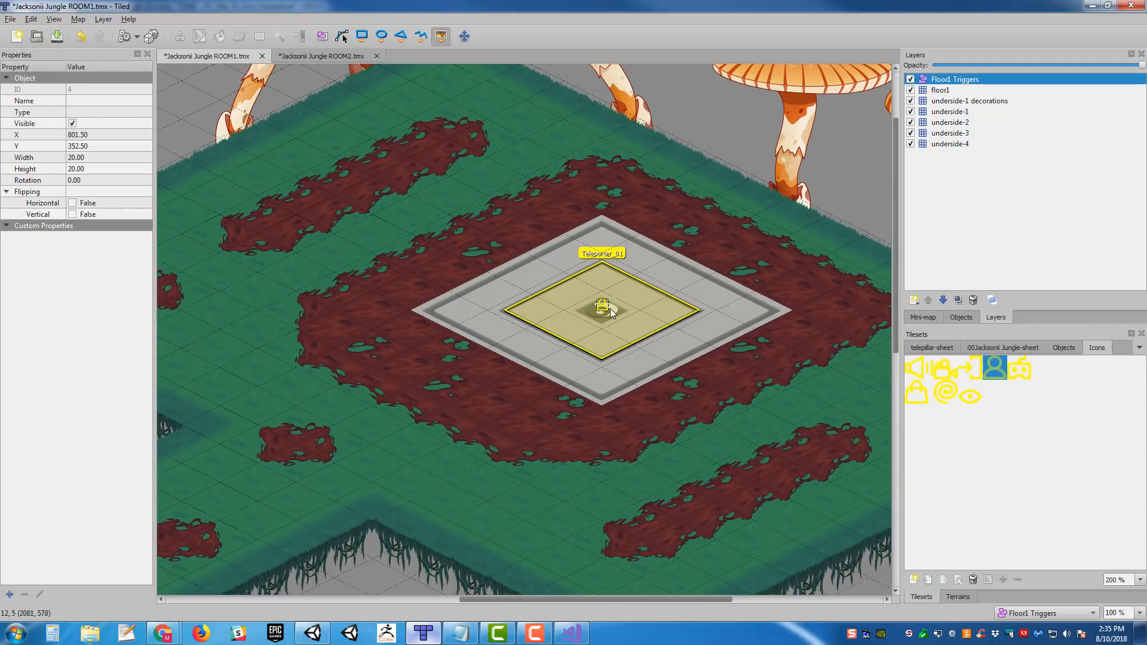
- Replace the person icon with the robot PlayerStart icon at the central pad's middle, enlarged to about 39 by 39
{"action": "left_click", "coordinate": [322, 36]}
{"action": "key", "text": "Delete"}
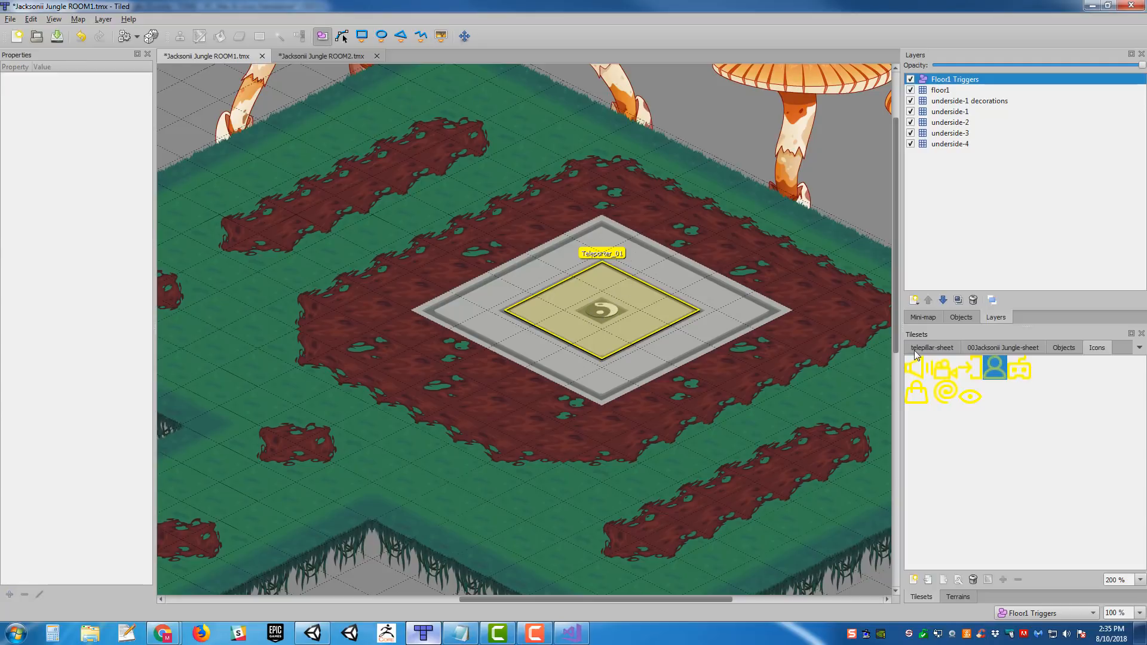
{"action": "left_click", "coordinate": [1020, 371]}
{"action": "left_click", "coordinate": [441, 35]}
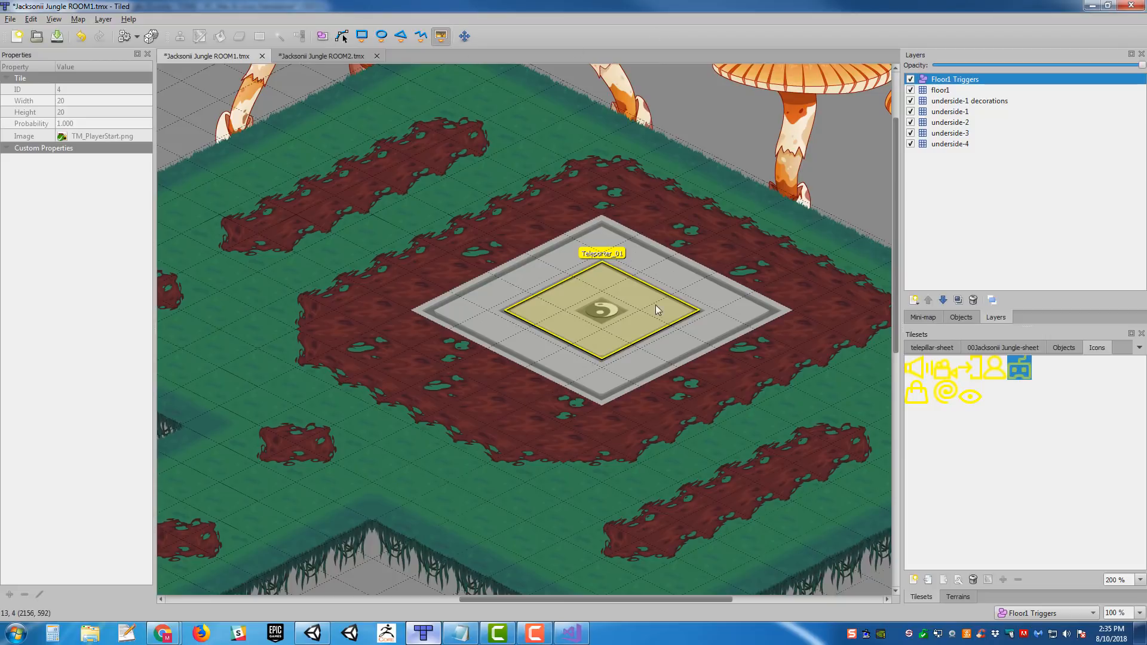
{"action": "left_click", "coordinate": [608, 308]}
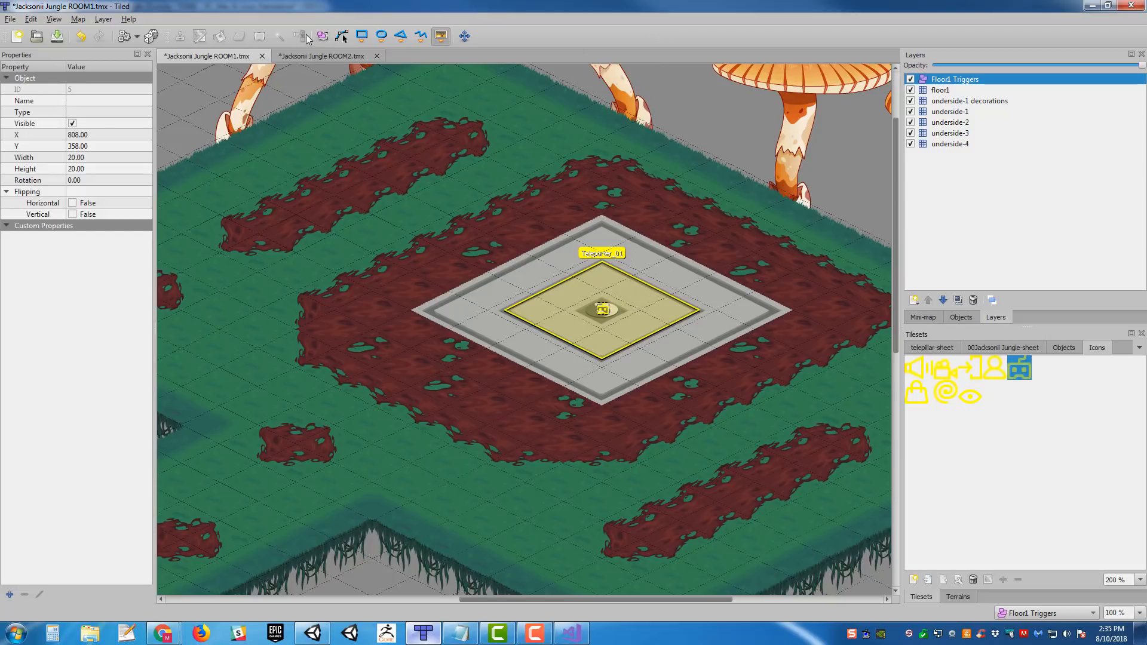
{"action": "key", "text": "s"}
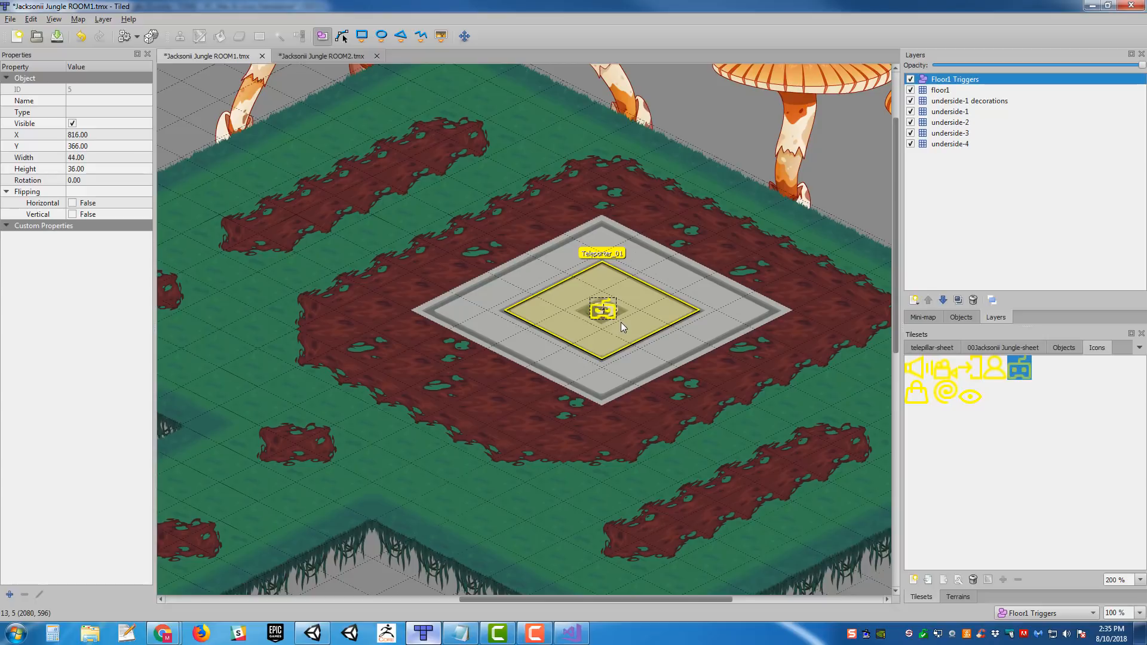
{"action": "left_click_drag", "start_coordinate": [619, 324], "coordinate": [601, 302]}
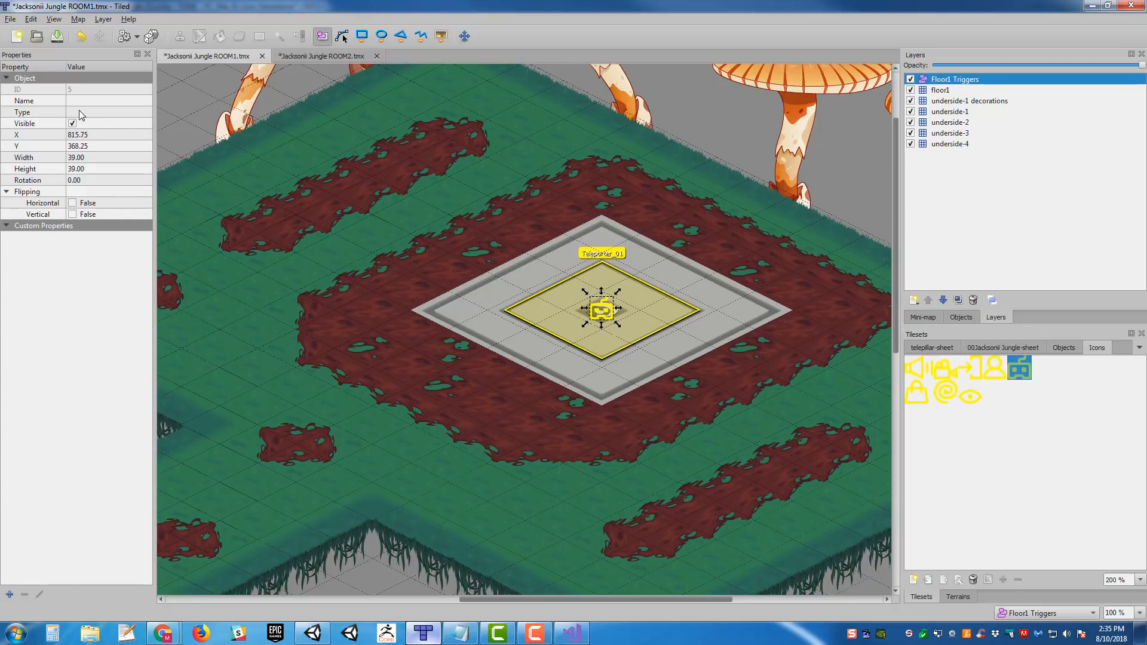
- Name the robot marker PlayerStart_01 and set its type to PlayerStart
{"action": "left_click", "coordinate": [79, 103]}
{"action": "type", "text": "P"}
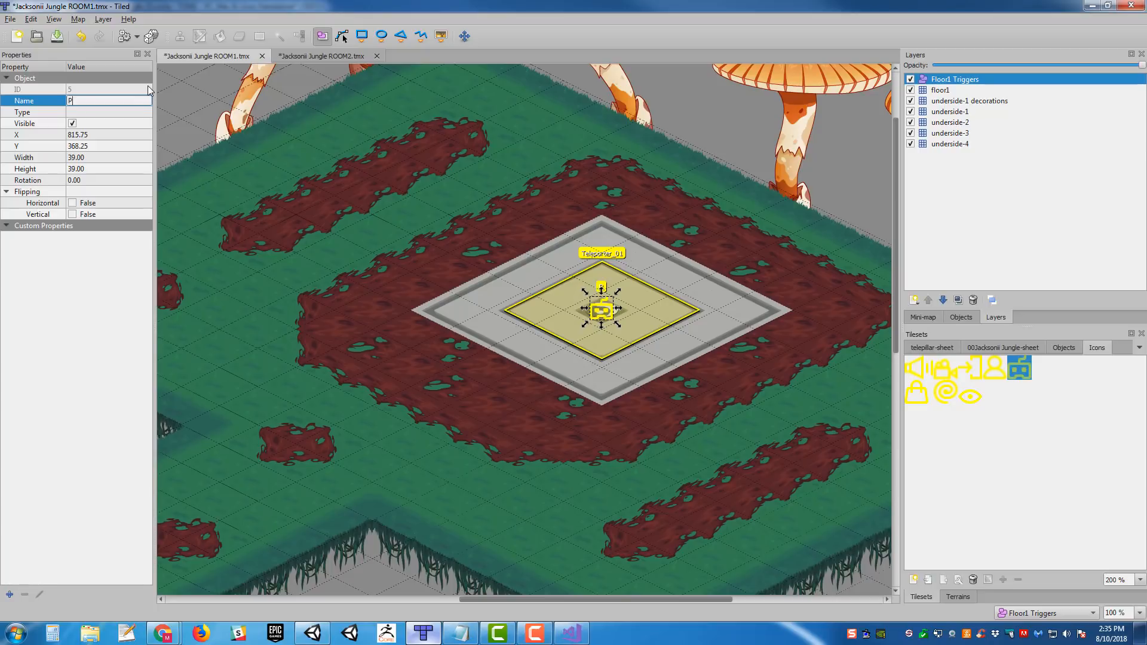
{"action": "type", "text": "layerStart_0"}
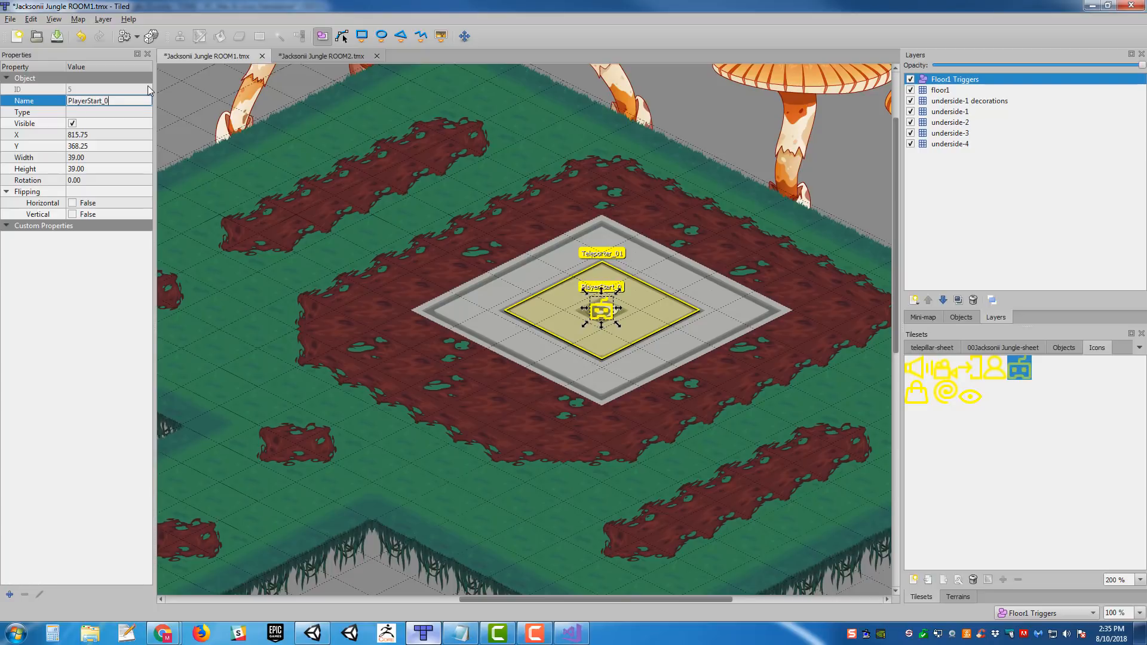
{"action": "type", "text": "1"}
{"action": "left_click", "coordinate": [102, 112]}
{"action": "type", "text": "PlayerStart"}
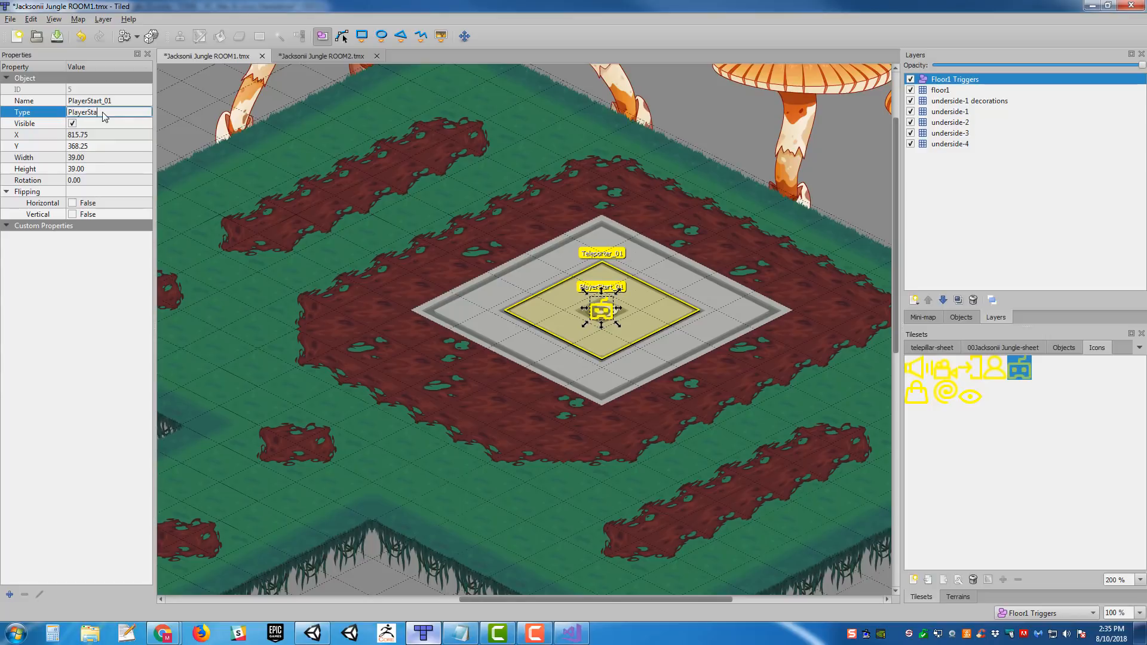
{"action": "key", "text": "Return"}
- Duplicate the PlayerStart_01 marker and place the copy at the middle of the Teleporter_02 pad, about X 810, Y 1453
{"action": "middle_click_drag", "start_coordinate": [529, 210], "coordinate": [595, 204]}
{"action": "scroll", "coordinate": [595, 205], "scroll_direction": "down", "scroll_amount": 1, "text": "ctrl"}
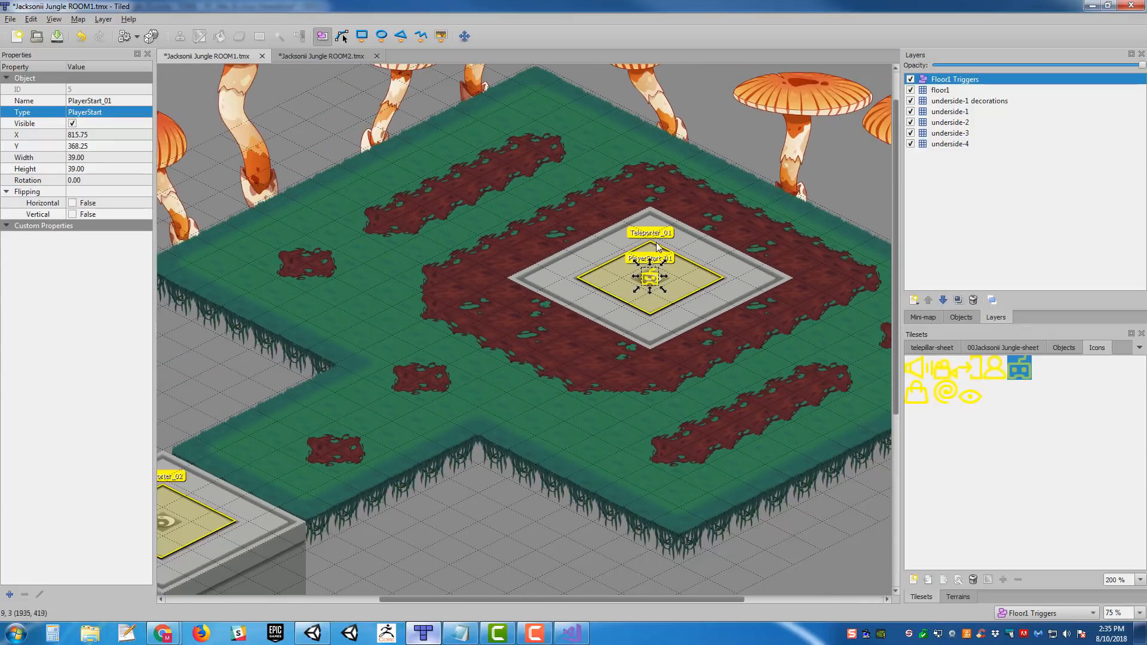
{"action": "key", "text": "ctrl+c"}
{"action": "key", "text": "ctrl+v"}
{"action": "middle_click_drag", "start_coordinate": [495, 386], "coordinate": [576, 345]}
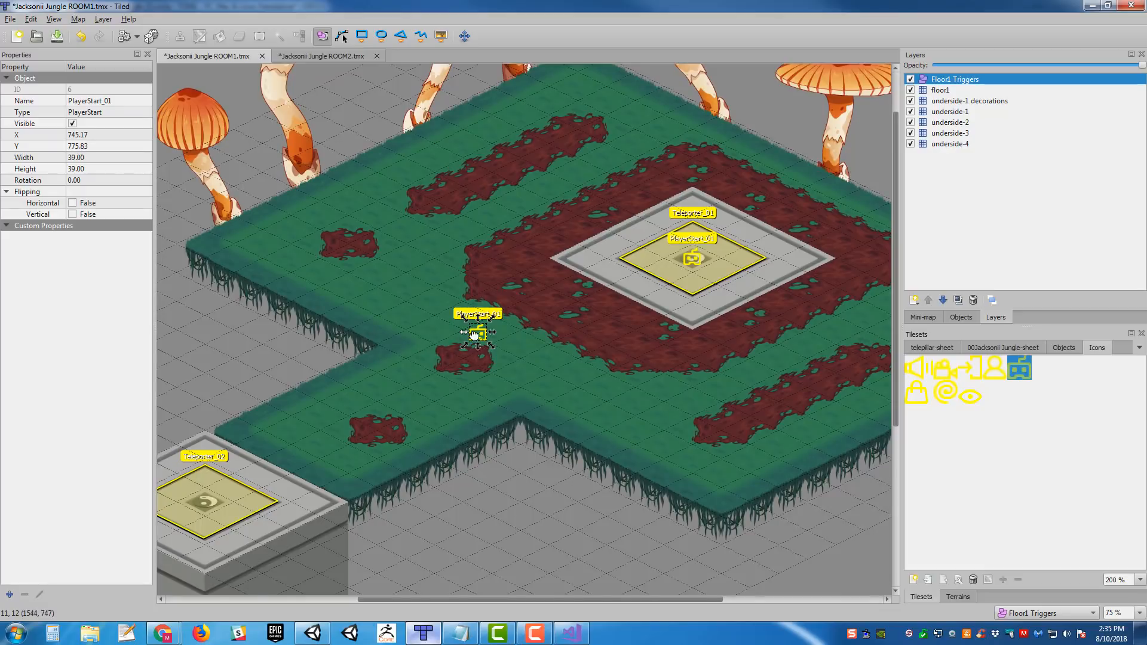
{"action": "middle_click_drag", "start_coordinate": [475, 333], "coordinate": [635, 258]}
{"action": "left_click_drag", "start_coordinate": [635, 258], "coordinate": [368, 434]}
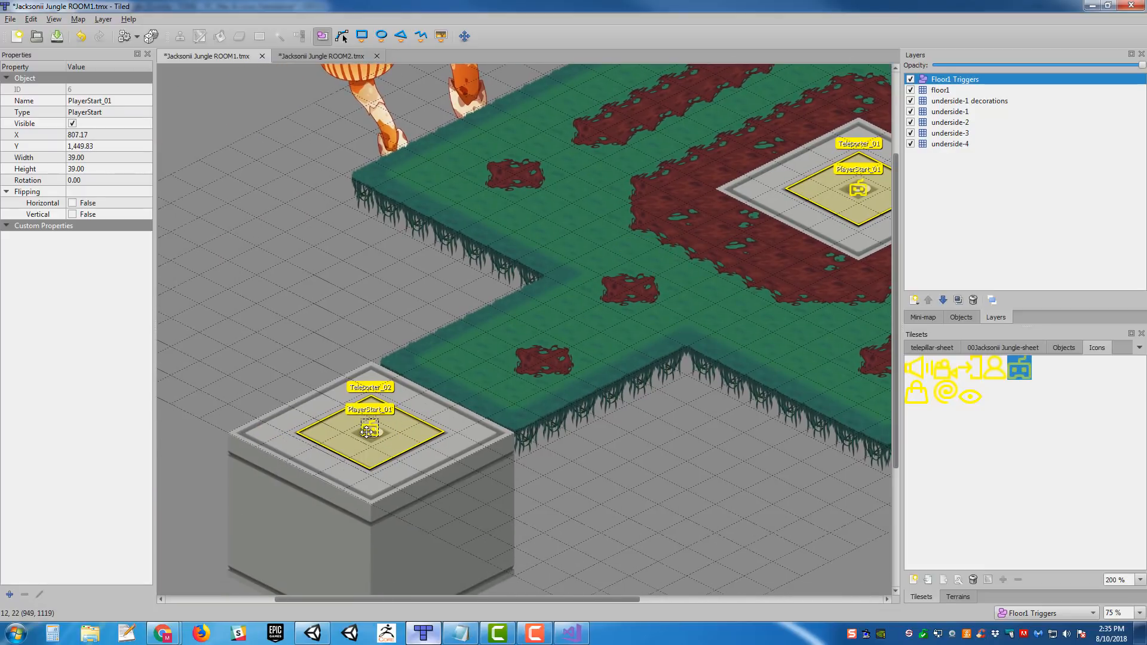
- Rename the copied marker on the Teleporter_02 pad to PlayerStart_02 and save the ROOM1 map
{"action": "left_click", "coordinate": [133, 102]}
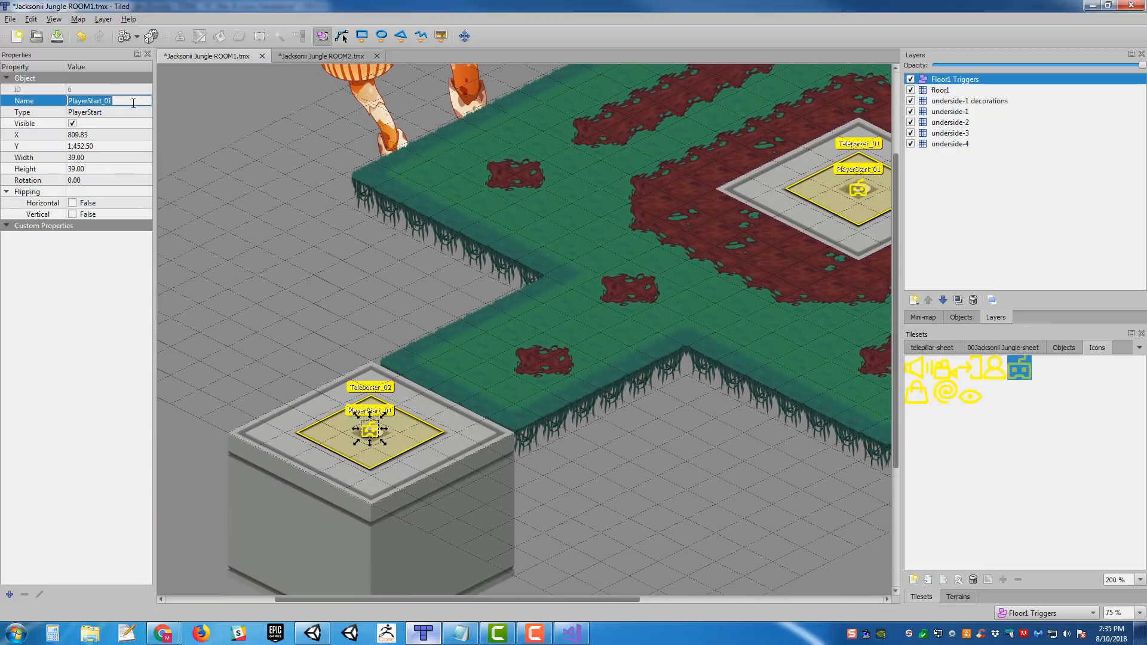
{"action": "left_click", "coordinate": [134, 104]}
{"action": "key", "text": "BackSpace"}
{"action": "type", "text": "2"}
{"action": "key", "text": "Return"}
{"action": "middle_click_drag", "start_coordinate": [631, 255], "coordinate": [498, 308]}
{"action": "key", "text": "ctrl+s"}
- Review the Room and Target properties of Teleporter_01 and Teleporter_02 and the placement of both player start markers
{"action": "scroll", "coordinate": [548, 238], "scroll_direction": "down", "scroll_amount": 3, "text": "ctrl"}
{"action": "scroll", "coordinate": [548, 238], "scroll_direction": "up", "scroll_amount": 1, "text": "ctrl"}
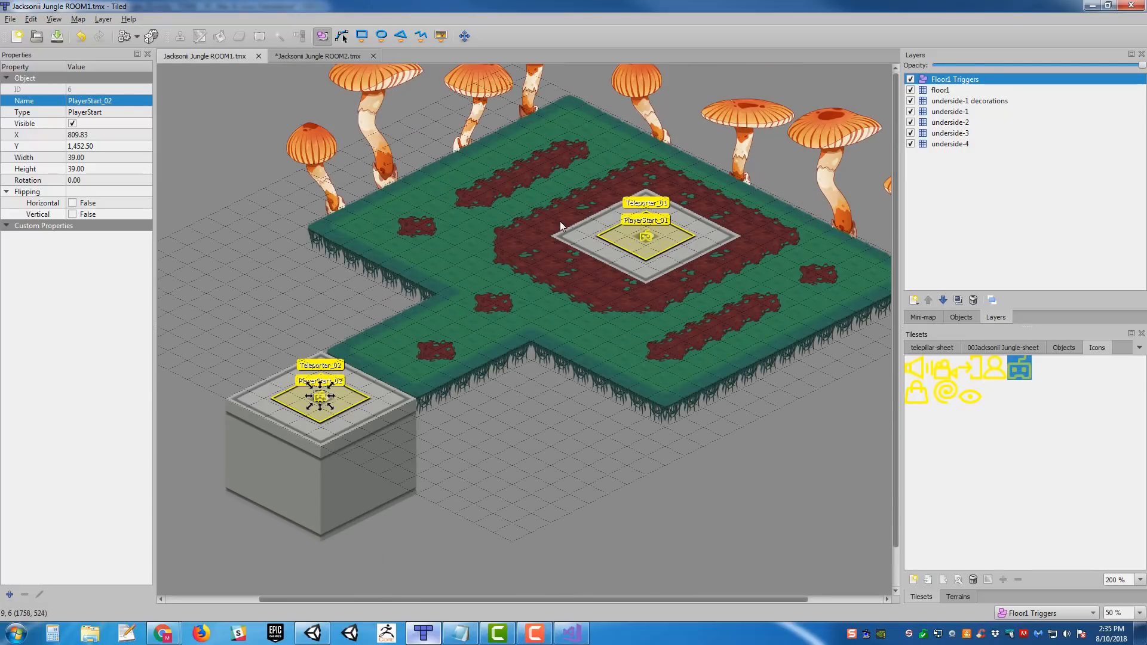
{"action": "middle_click_drag", "start_coordinate": [585, 224], "coordinate": [575, 273]}
{"action": "middle_click_drag", "start_coordinate": [499, 287], "coordinate": [569, 242]}
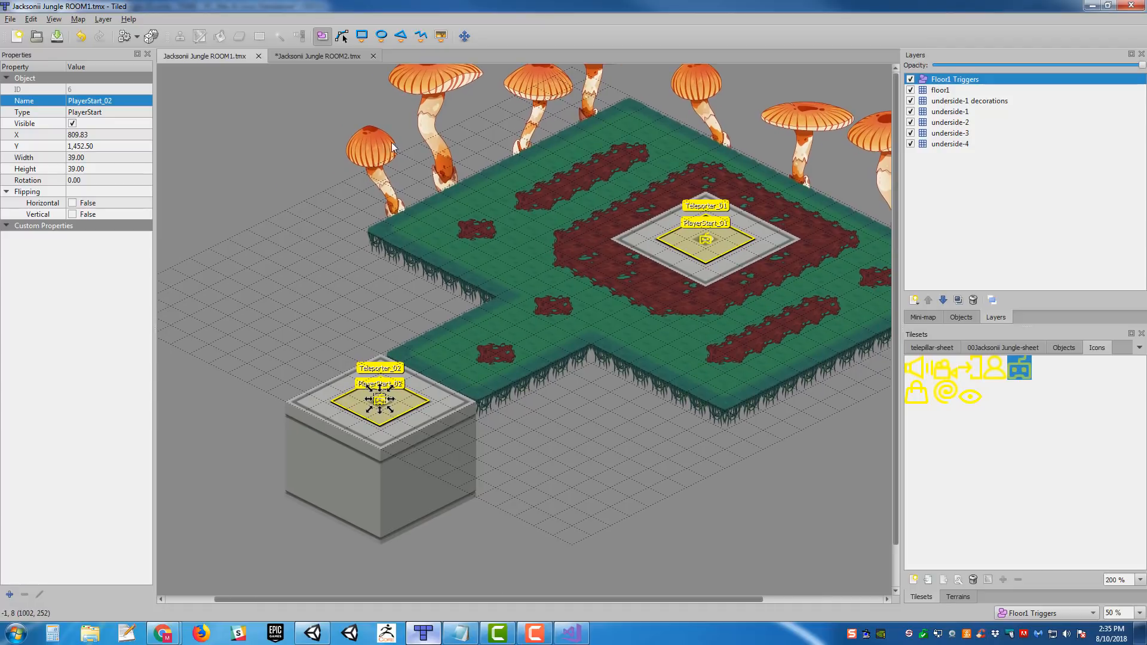
{"action": "left_click", "coordinate": [663, 248]}
{"action": "middle_click_drag", "start_coordinate": [614, 325], "coordinate": [515, 361]}
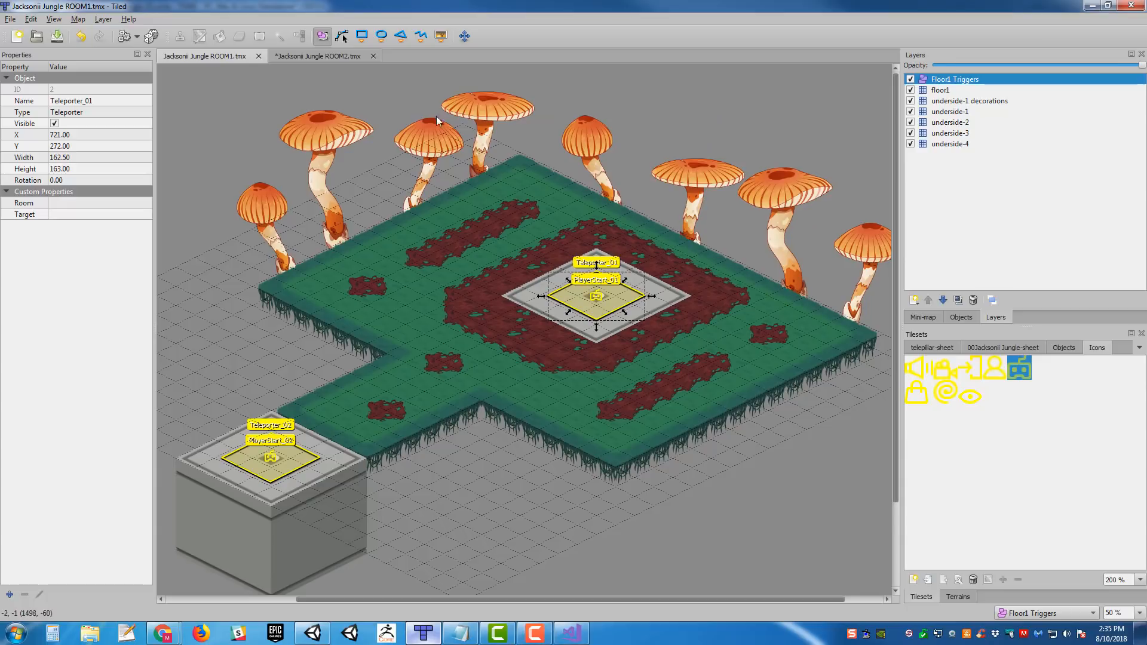
{"action": "left_click", "coordinate": [311, 459]}
{"action": "middle_click_drag", "start_coordinate": [531, 274], "coordinate": [609, 259]}
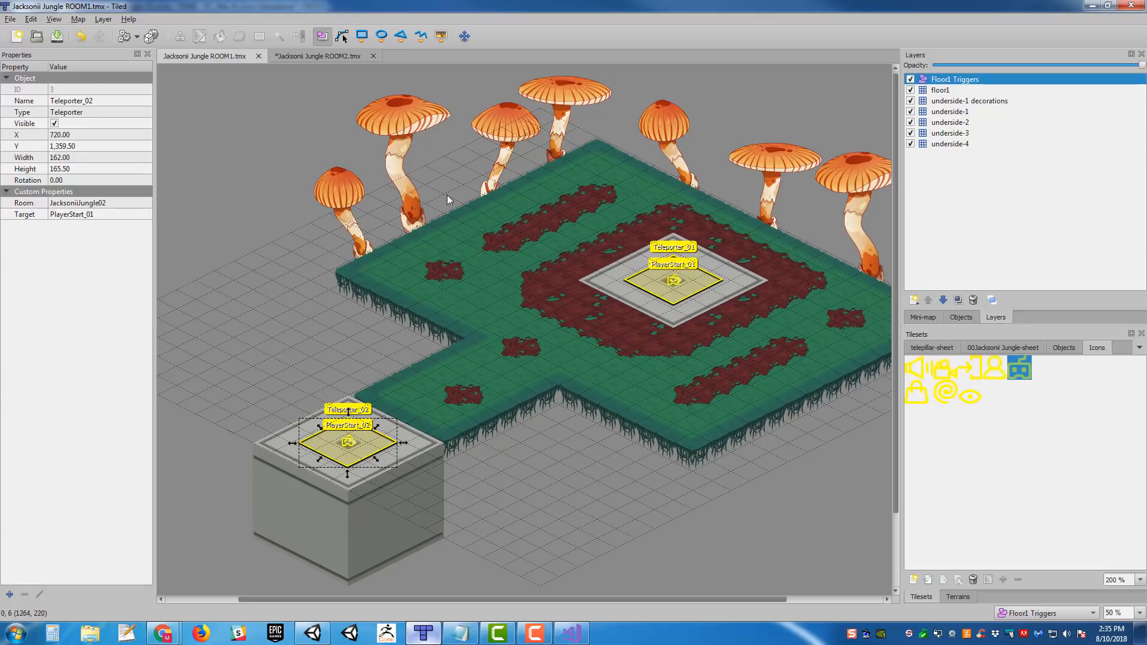
{"action": "middle_click_drag", "start_coordinate": [373, 190], "coordinate": [311, 217]}
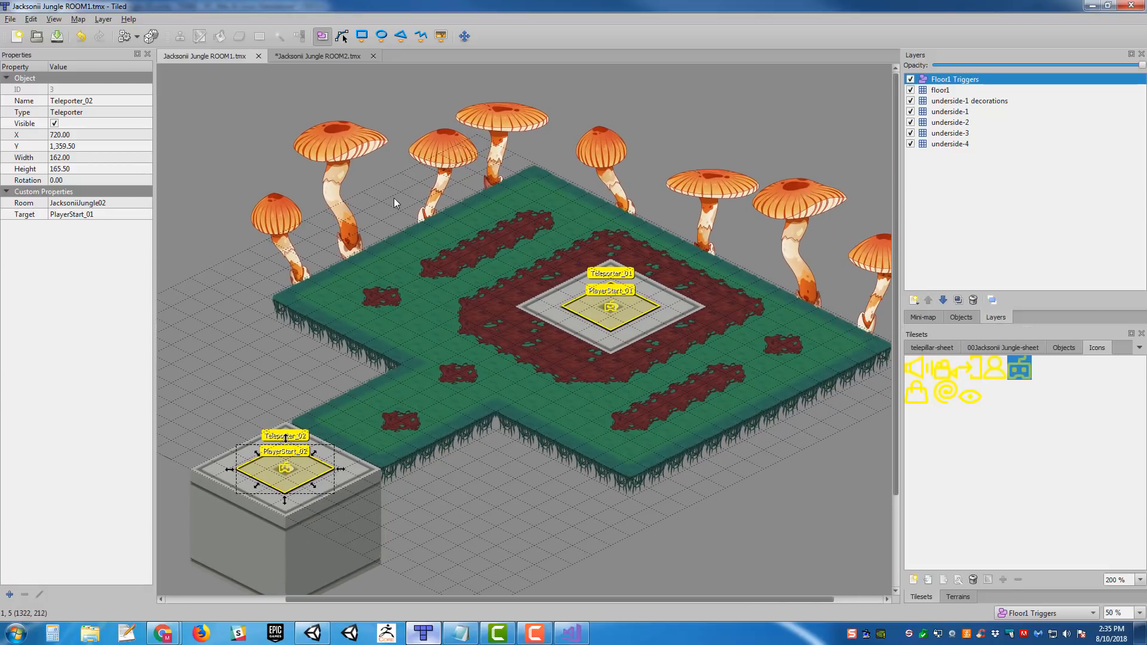
{"action": "middle_click_drag", "start_coordinate": [440, 235], "coordinate": [556, 305]}
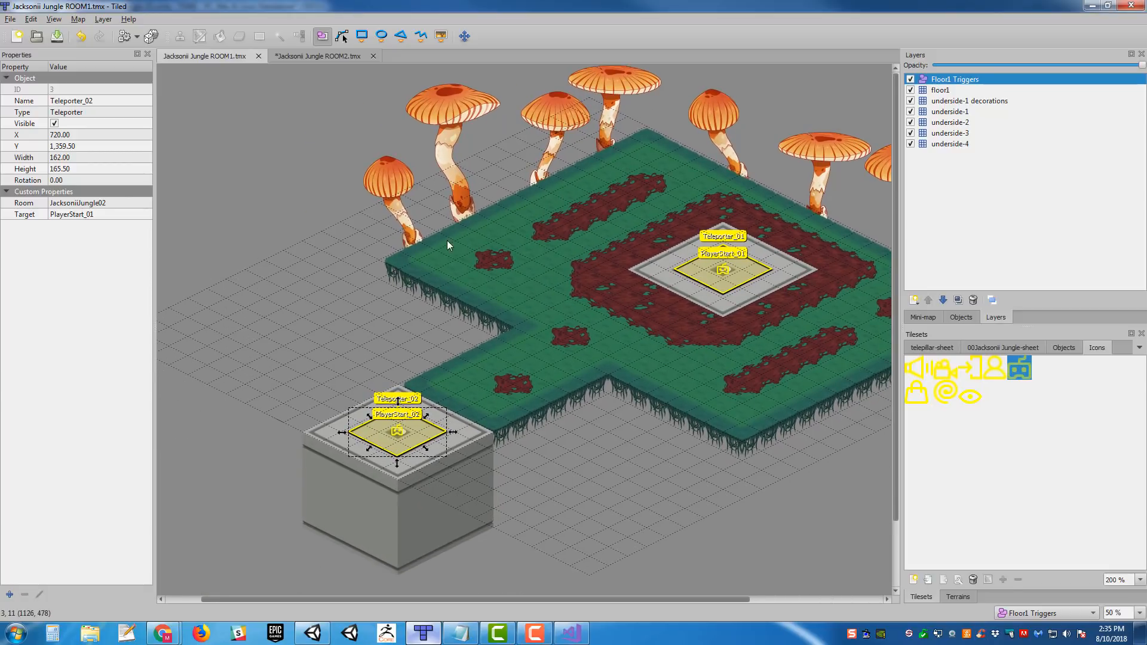
{"action": "scroll", "coordinate": [447, 241], "scroll_direction": "up", "scroll_amount": 1}
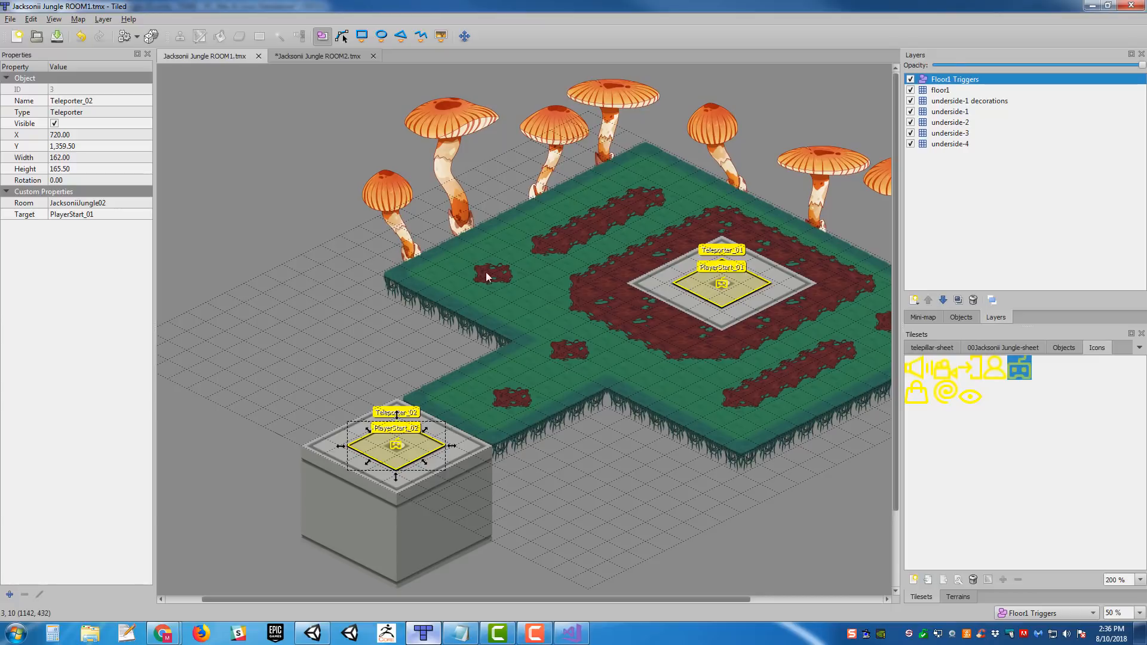
{"action": "middle_click_drag", "start_coordinate": [496, 278], "coordinate": [524, 280]}
{"action": "scroll", "coordinate": [521, 307], "scroll_direction": "up", "scroll_amount": 1, "text": "ctrl"}
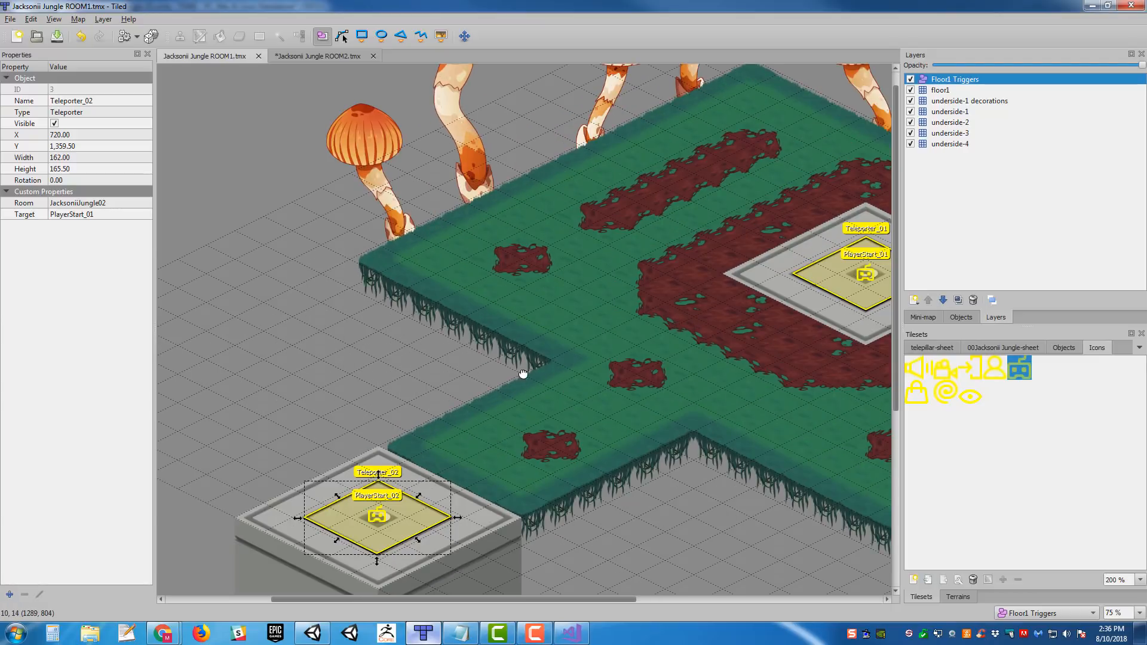
{"action": "middle_click_drag", "start_coordinate": [525, 359], "coordinate": [525, 254]}
{"action": "scroll", "coordinate": [514, 266], "scroll_direction": "down", "scroll_amount": 2, "text": "ctrl"}
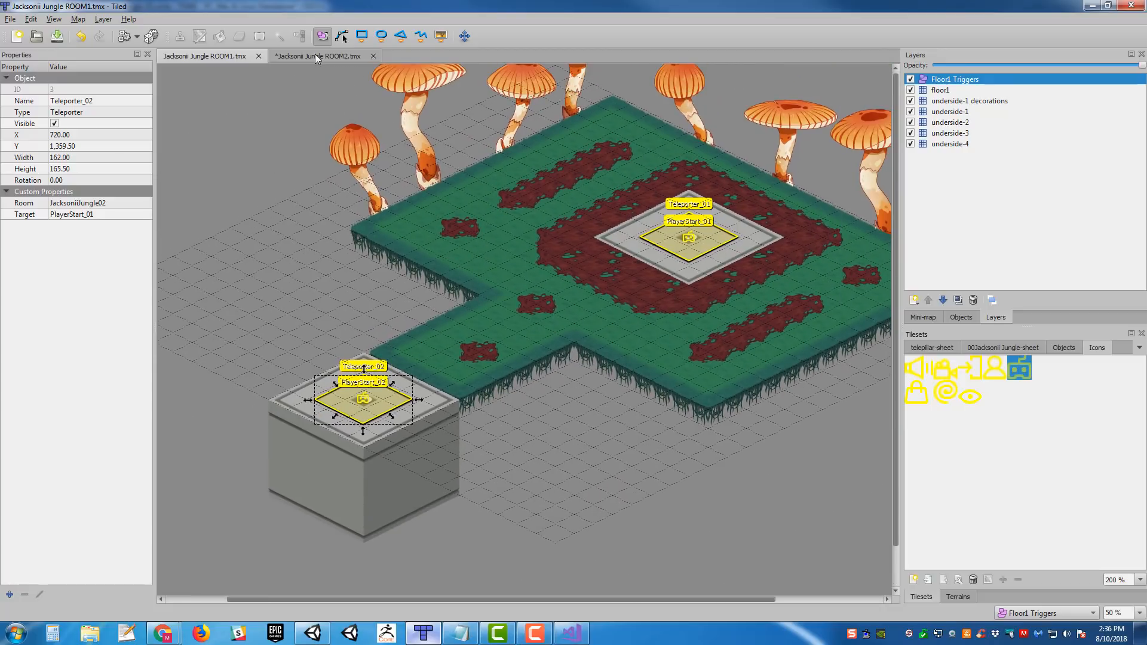
- Switch to the Jacksonii Jungle ROOM2 map and save it
{"action": "left_click", "coordinate": [316, 56]}
{"action": "middle_click_drag", "start_coordinate": [618, 231], "coordinate": [631, 228]}
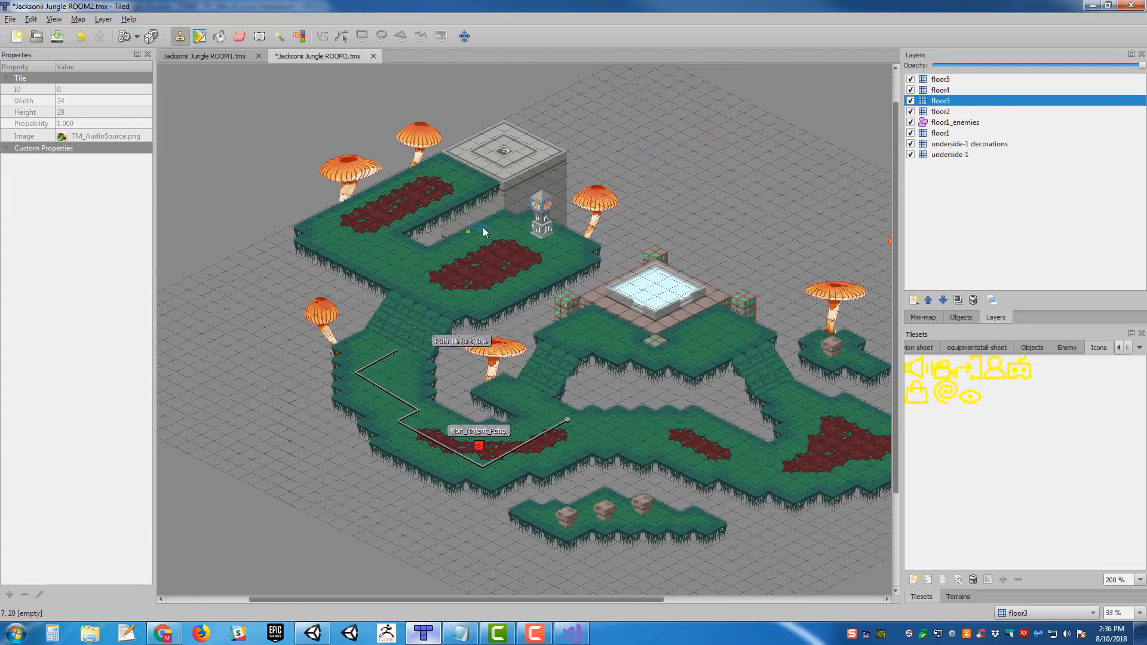
{"action": "scroll", "coordinate": [482, 229], "scroll_direction": "up", "scroll_amount": 1, "text": "ctrl"}
{"action": "middle_click_drag", "start_coordinate": [717, 257], "coordinate": [330, 208]}
{"action": "middle_click_drag", "start_coordinate": [633, 269], "coordinate": [771, 317]}
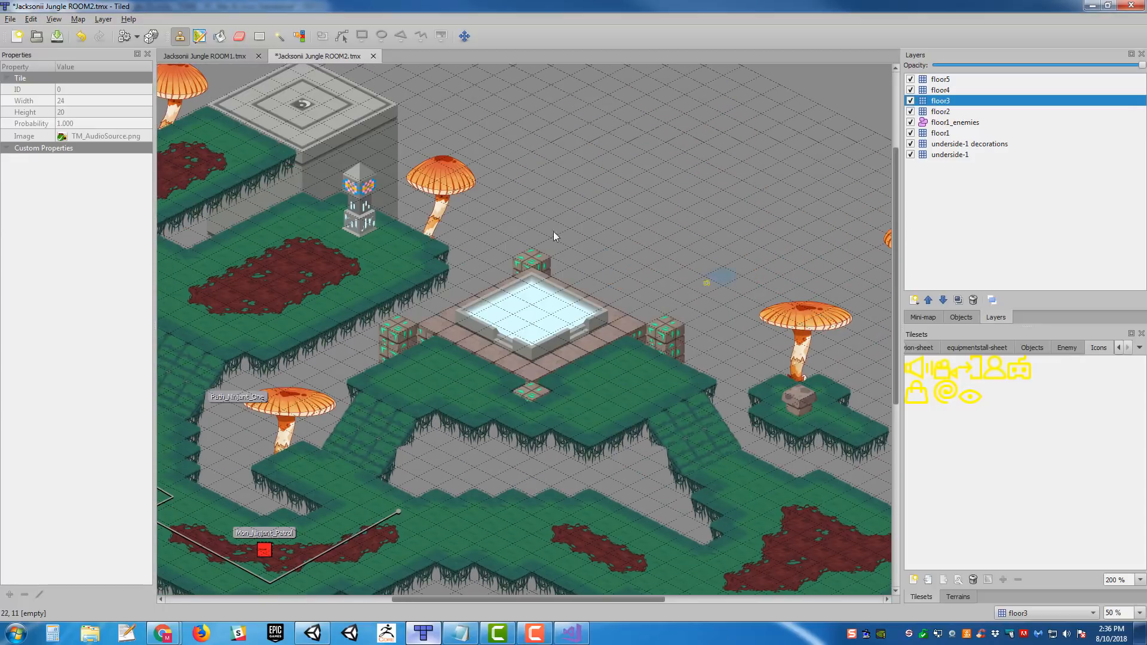
{"action": "middle_click_drag", "start_coordinate": [392, 205], "coordinate": [656, 314]}
{"action": "key", "text": "ctrl+s"}
- Examine the raised stone teleporter pad and toggle the floor3 layer's visibility to check which layer the pad is on
{"action": "middle_click_drag", "start_coordinate": [761, 322], "coordinate": [305, 137]}
{"action": "middle_click_drag", "start_coordinate": [698, 281], "coordinate": [776, 287]}
{"action": "middle_click_drag", "start_coordinate": [352, 217], "coordinate": [755, 417]}
{"action": "scroll", "coordinate": [665, 191], "scroll_direction": "up", "scroll_amount": 1, "text": "ctrl"}
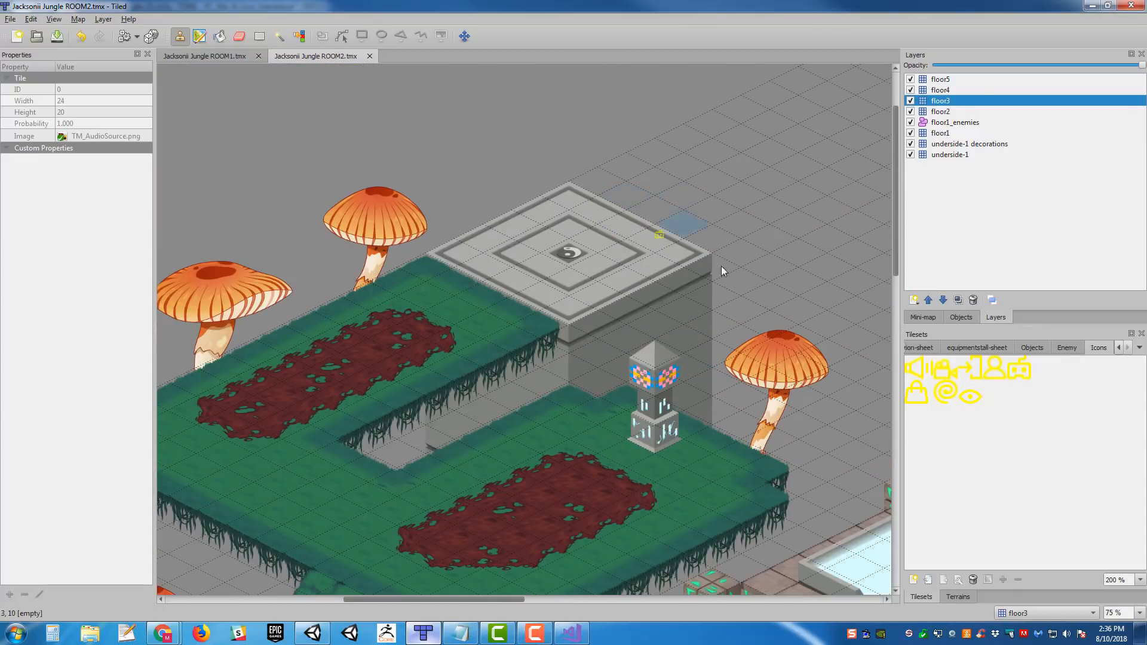
{"action": "scroll", "coordinate": [635, 251], "scroll_direction": "up", "scroll_amount": 1}
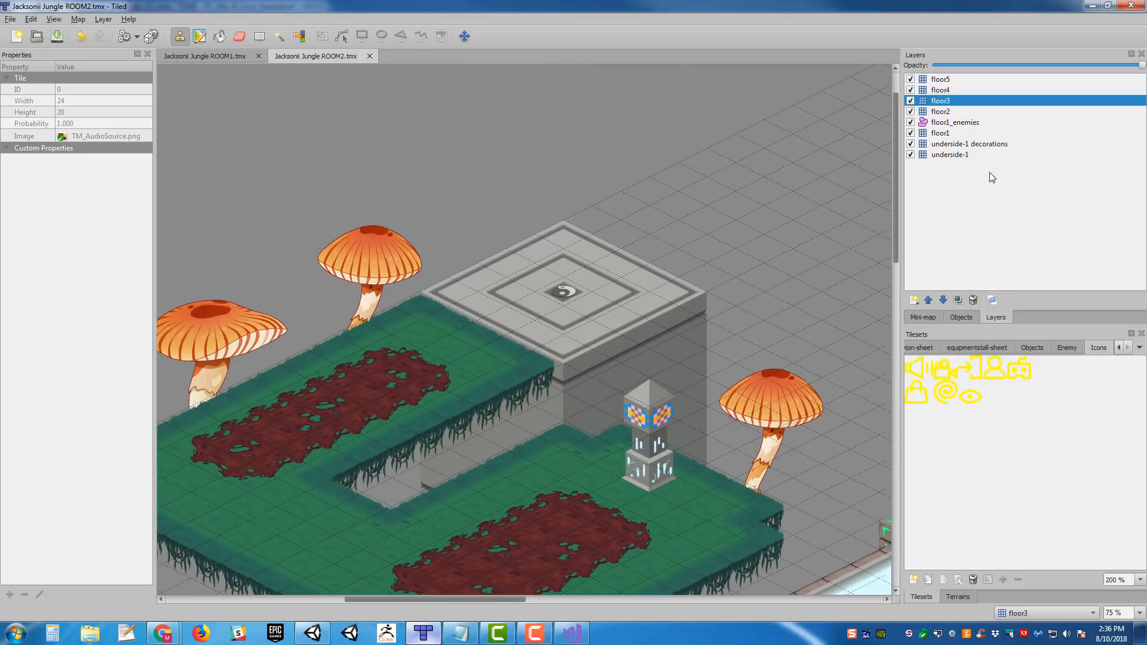
{"action": "middle_click_drag", "start_coordinate": [511, 305], "coordinate": [621, 219]}
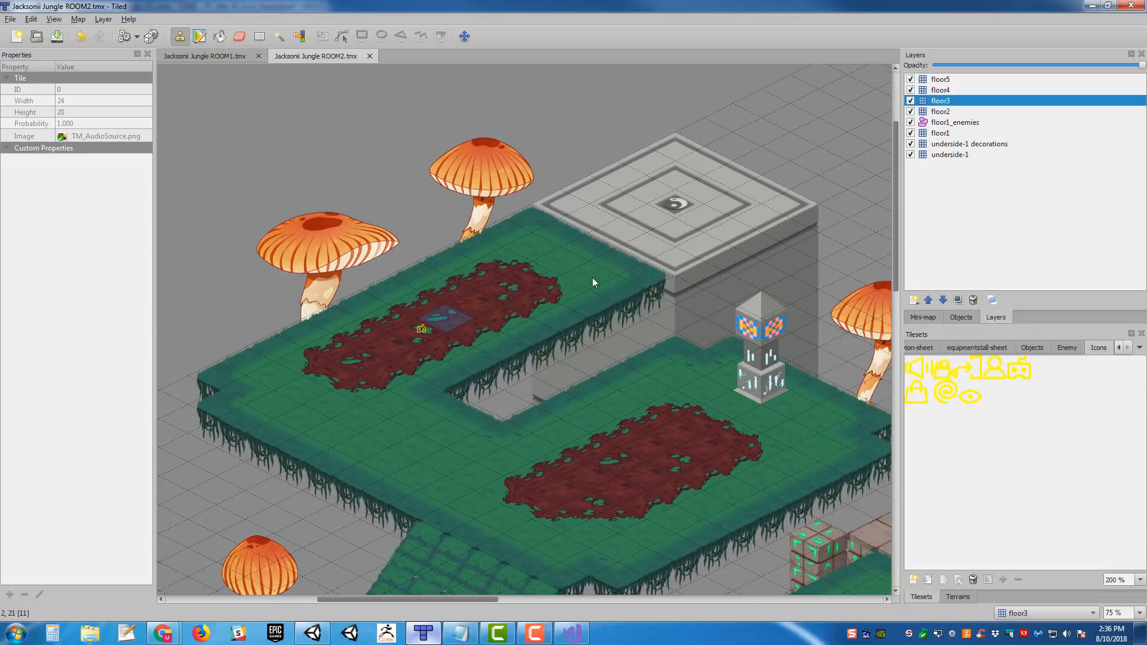
{"action": "left_click", "coordinate": [911, 101]}
{"action": "left_click", "coordinate": [911, 100]}
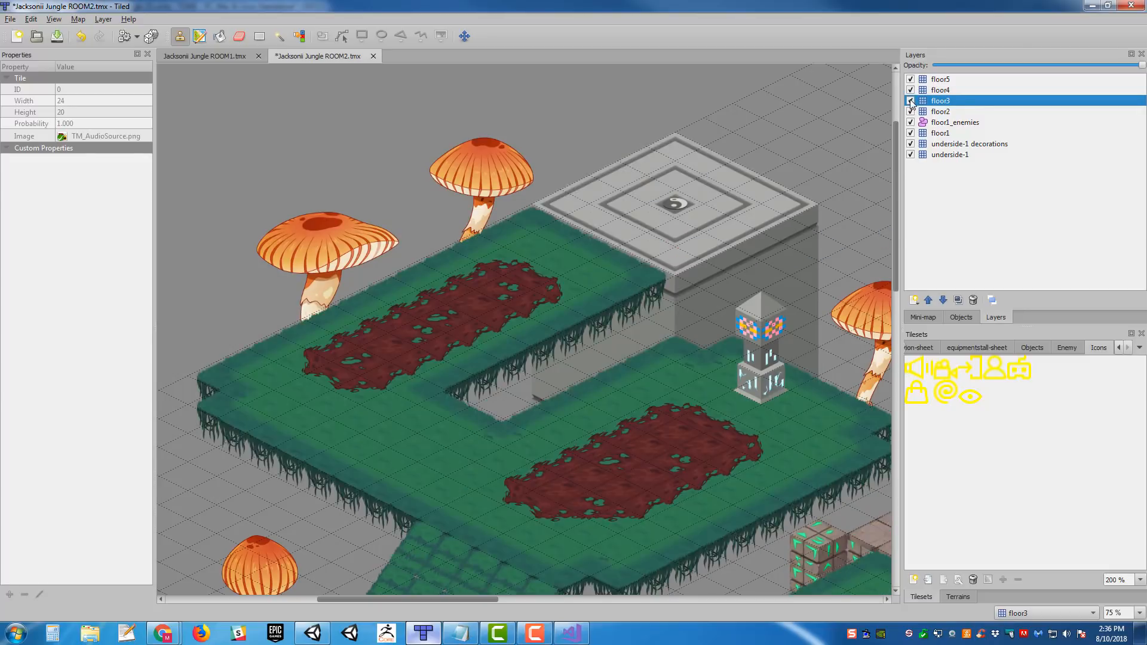
{"action": "left_click", "coordinate": [910, 101]}
{"action": "left_click", "coordinate": [911, 100]}
- Add an object layer directly above floor3 and name it floor3 Triggers
{"action": "left_click", "coordinate": [914, 300]}
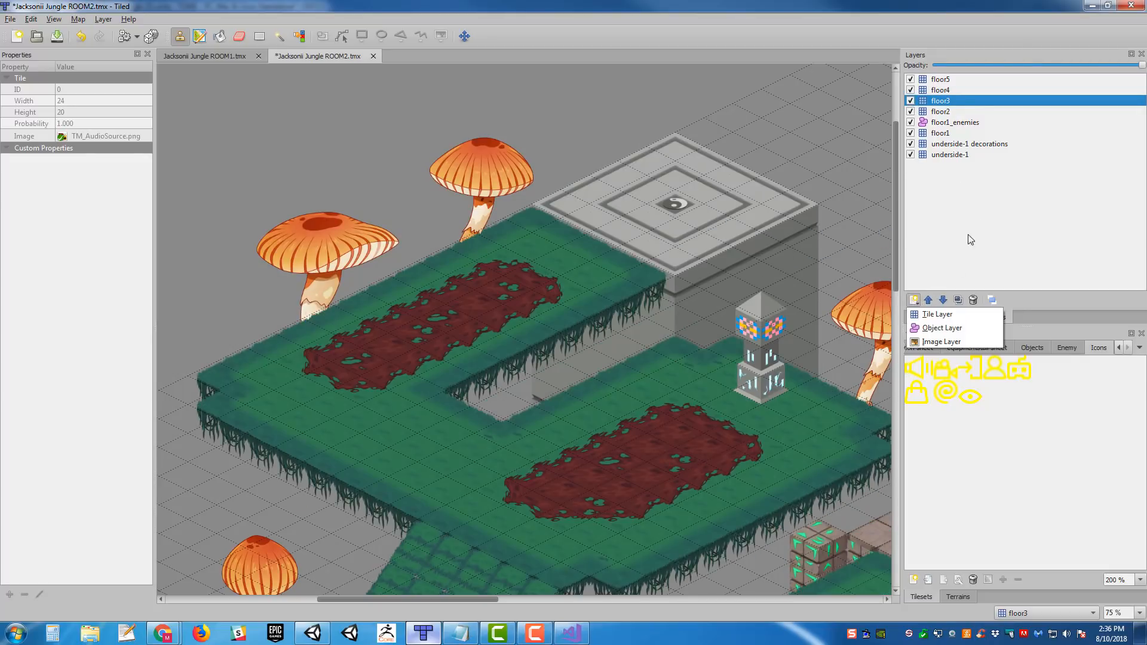
{"action": "left_click", "coordinate": [943, 328]}
{"action": "type", "text": "floor"}
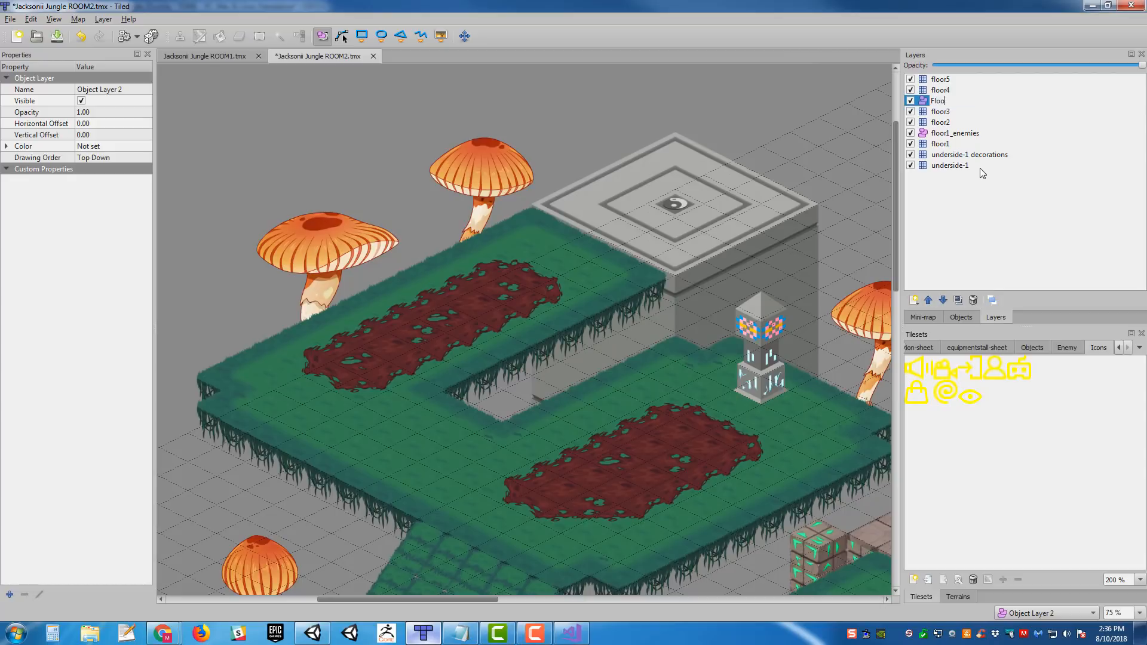
{"action": "key", "text": "BackSpace"}
{"action": "key", "text": "BackSpace"}
{"action": "key", "text": "BackSpace"}
{"action": "key", "text": "BackSpace"}
{"action": "key", "text": "BackSpace"}
{"action": "type", "text": "floor3 Triggers"}
{"action": "key", "text": "Return"}
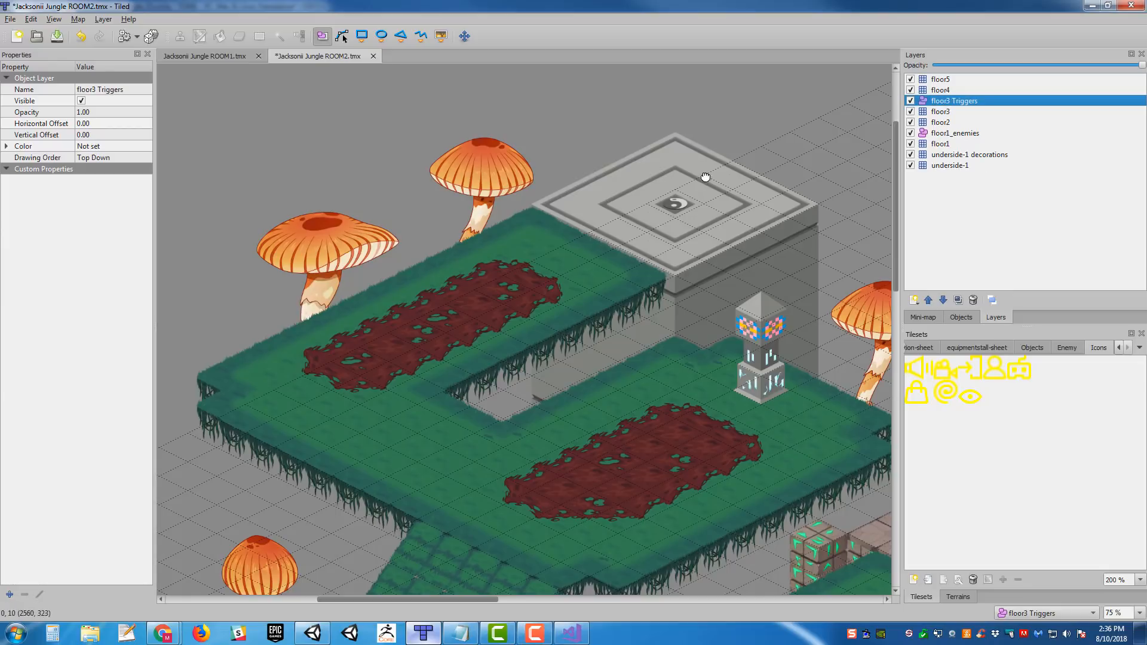
- Check the floor3 layer's offset and set the floor3 Triggers layer's vertical offset to -192
{"action": "middle_click_drag", "start_coordinate": [704, 179], "coordinate": [618, 229]}
{"action": "left_click", "coordinate": [362, 36]}
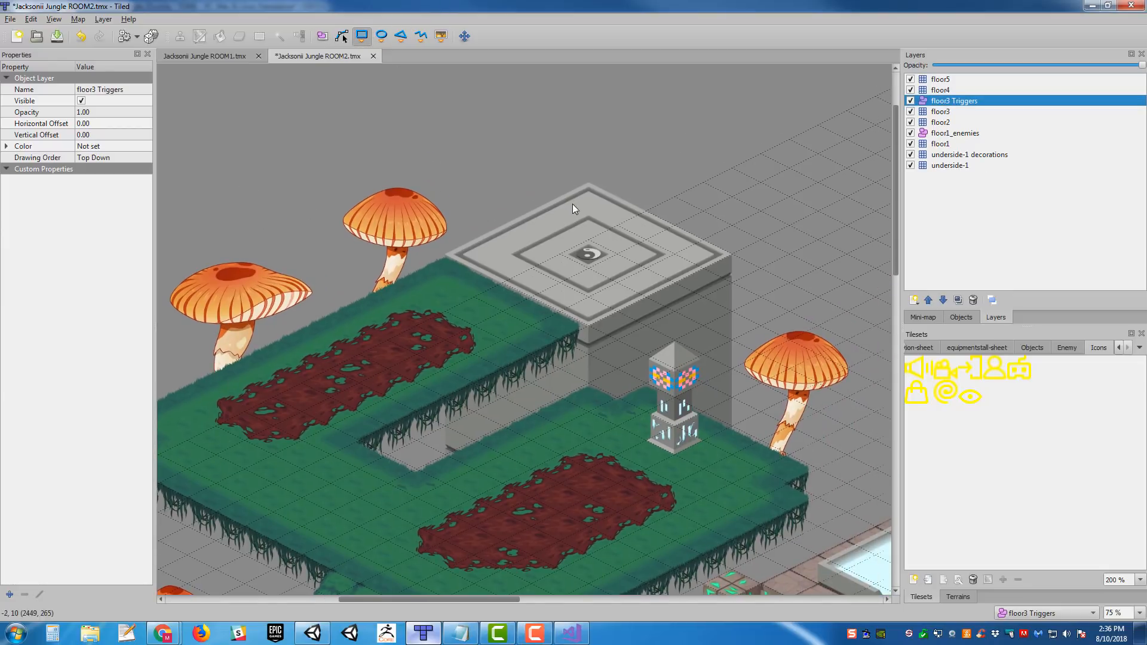
{"action": "middle_click_drag", "start_coordinate": [716, 188], "coordinate": [665, 210]}
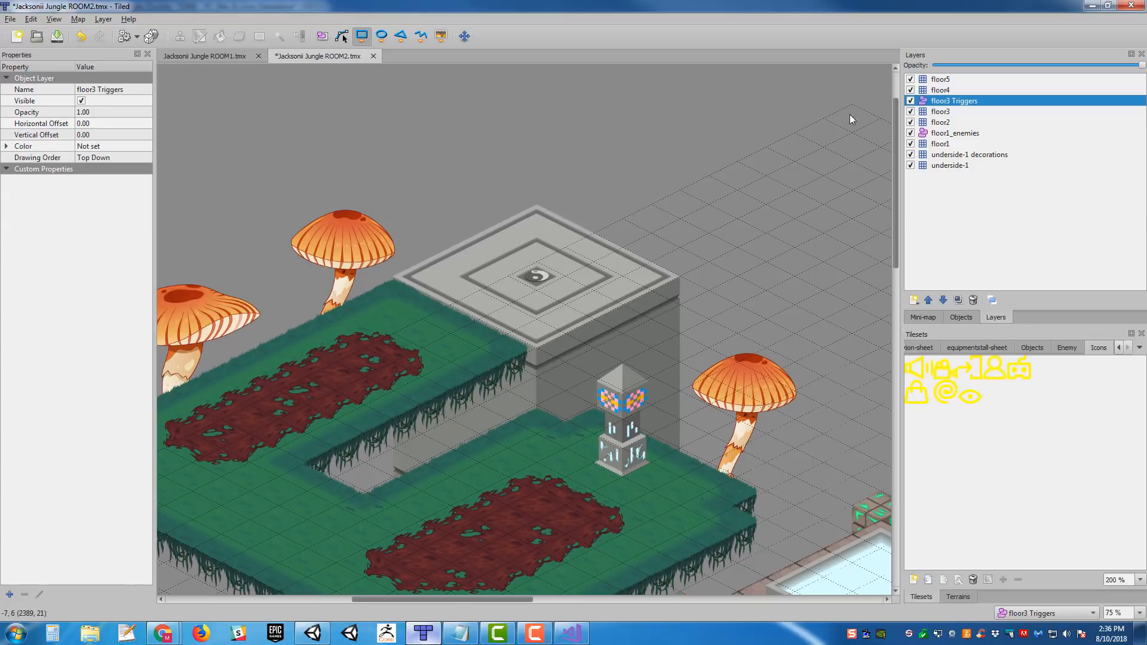
{"action": "left_click", "coordinate": [951, 111]}
{"action": "left_click", "coordinate": [953, 101]}
{"action": "left_click", "coordinate": [115, 134]}
{"action": "type", "text": "-192"}
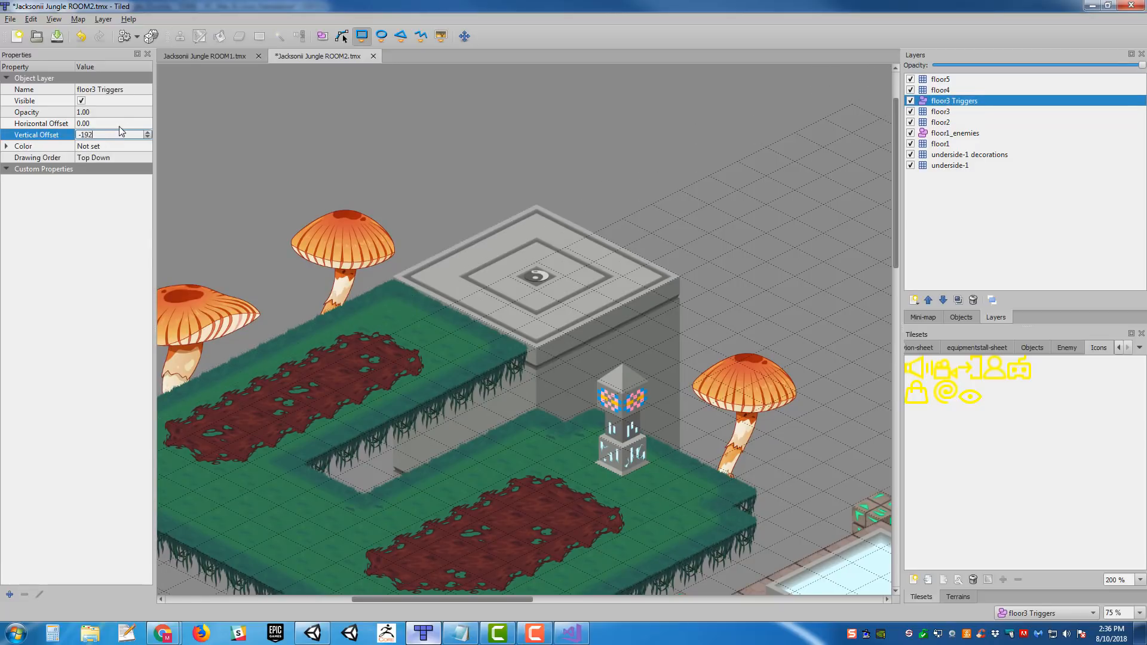
{"action": "key", "text": "Return"}
- Add 128 and 64 in the Windows Calculator to check the floor3 Triggers layer's vertical offset, and close it
{"action": "middle_click_drag", "start_coordinate": [489, 157], "coordinate": [615, 123]}
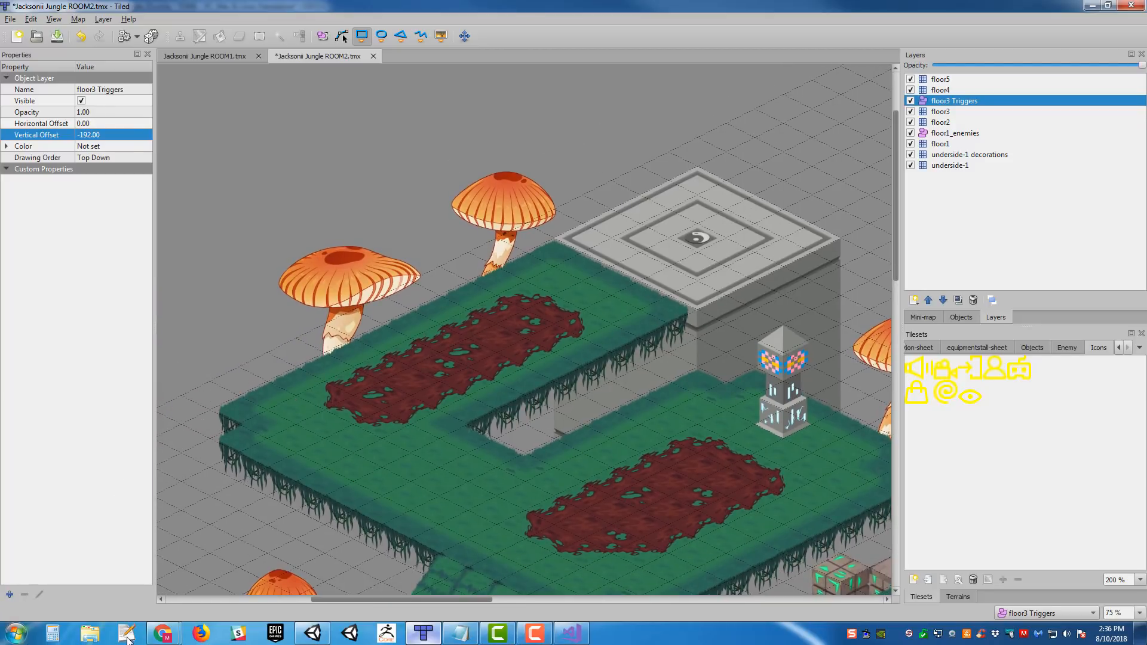
{"action": "left_click", "coordinate": [53, 635]}
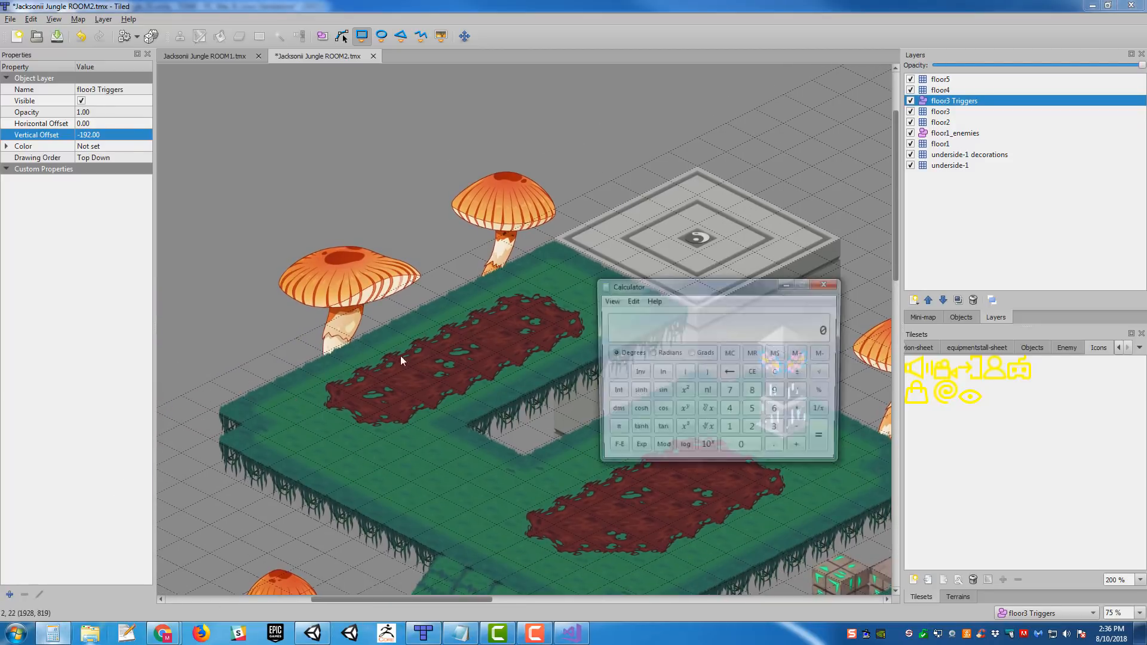
{"action": "type", "text": "128"}
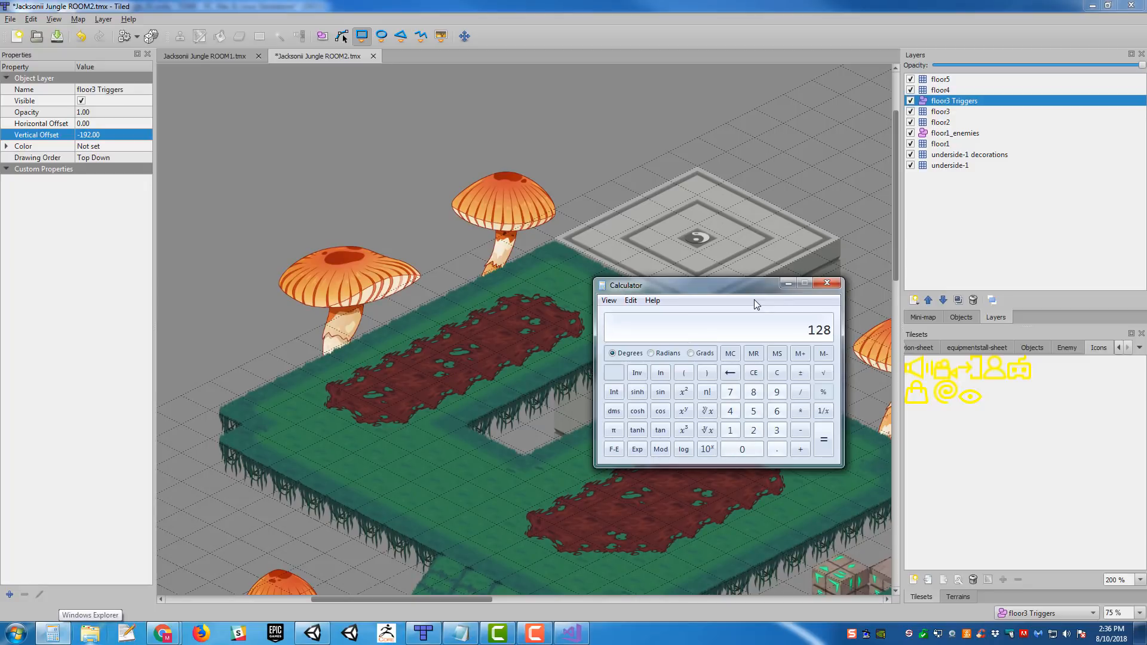
{"action": "type", "text": "+64"}
{"action": "key", "text": "Return"}
{"action": "left_click", "coordinate": [828, 283]}
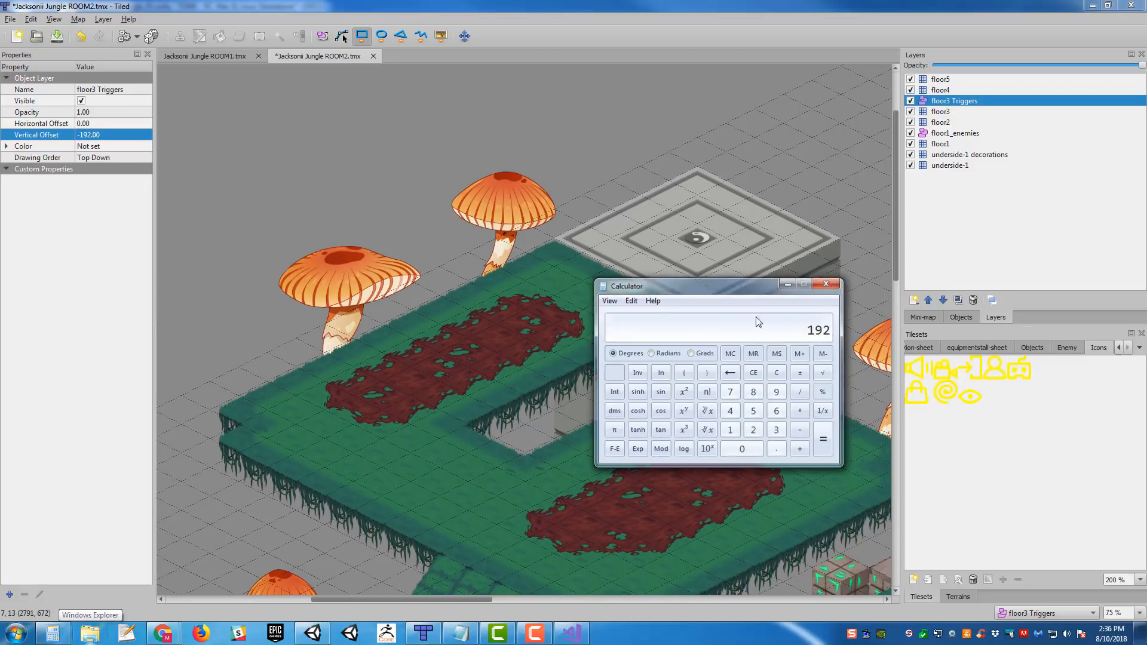
- Draw a rectangle object about 161 by 163 over the inner diamond of the raised stone teleporter pad
{"action": "middle_click_drag", "start_coordinate": [699, 350], "coordinate": [458, 382]}
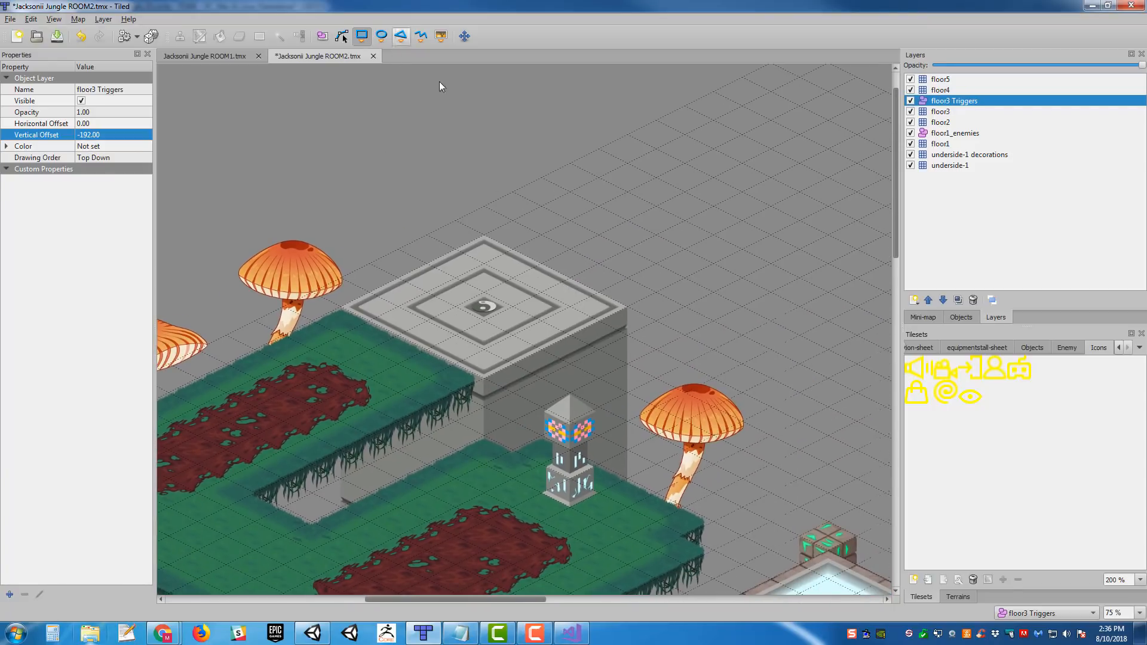
{"action": "middle_click_drag", "start_coordinate": [413, 311], "coordinate": [468, 287]}
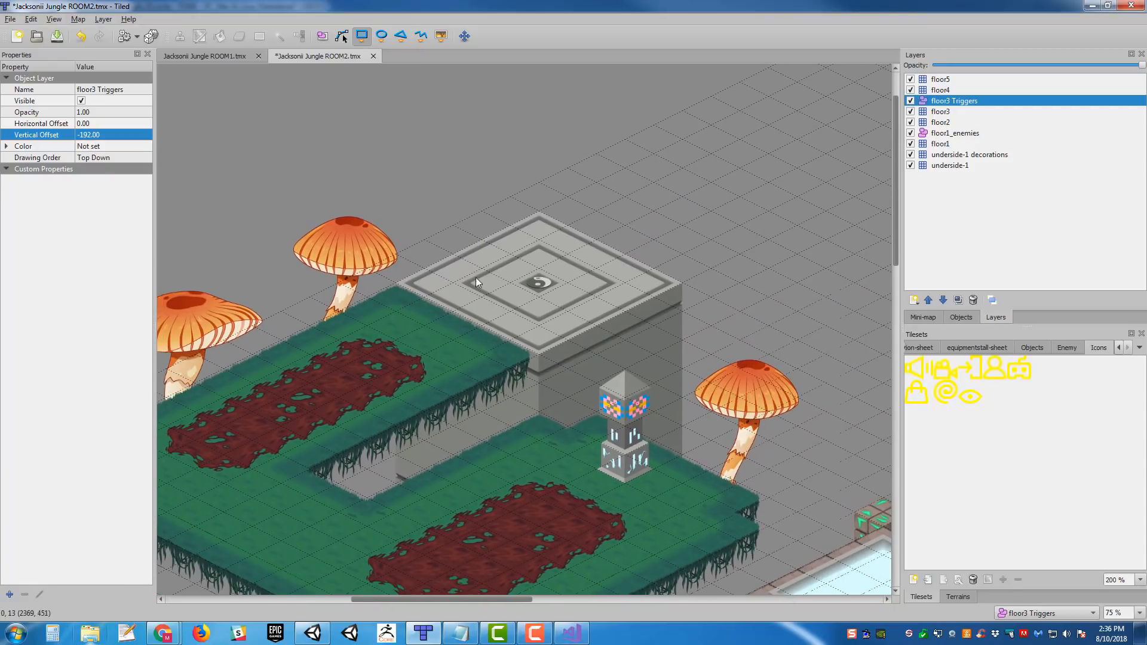
{"action": "left_click_drag", "start_coordinate": [467, 284], "coordinate": [612, 283]}
- Name the pad's rectangle object Teleporter_01 and set its type to Teleporter
{"action": "left_click", "coordinate": [73, 102]}
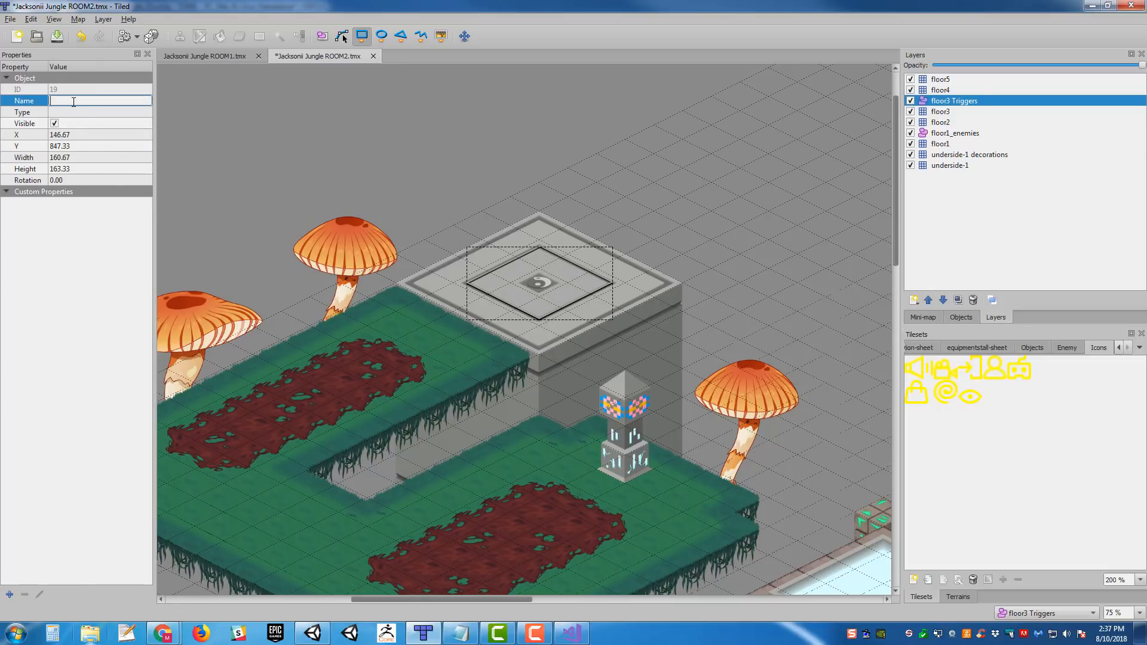
{"action": "type", "text": "Teleporter_01"}
{"action": "key", "text": "Return"}
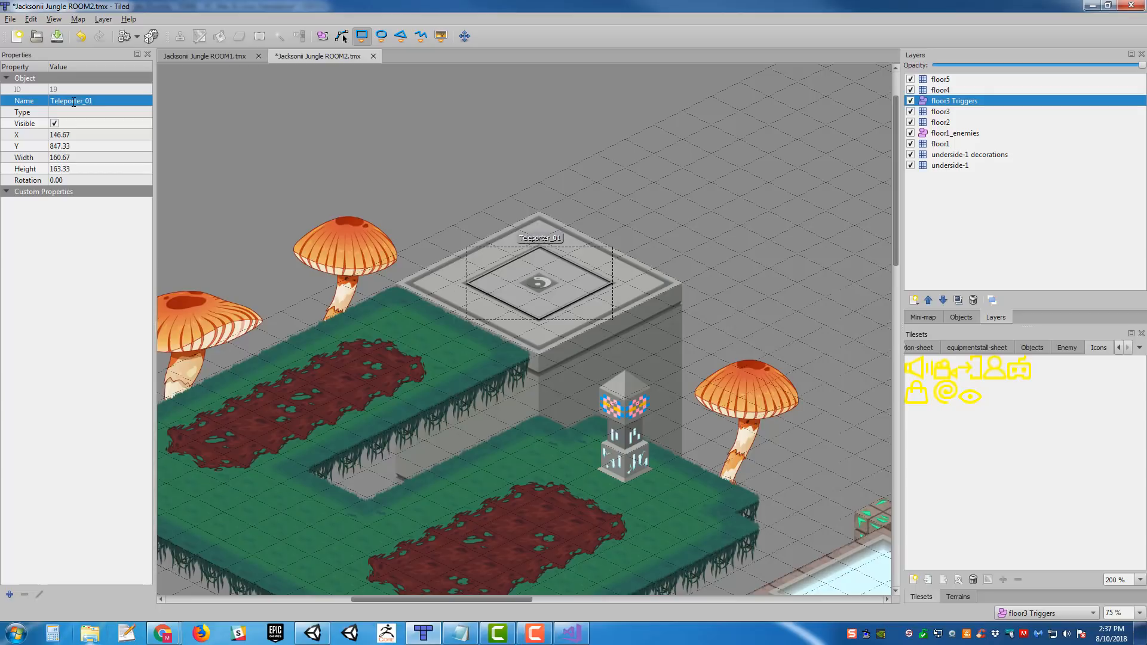
{"action": "left_click", "coordinate": [70, 111]}
{"action": "type", "text": "Telep"}
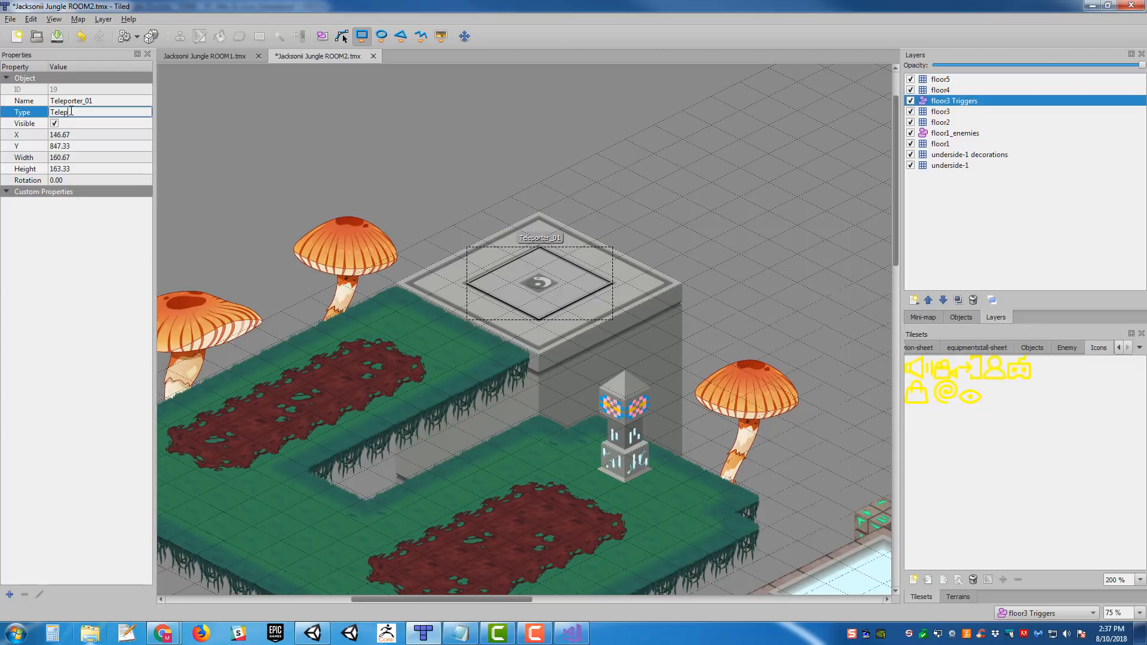
{"action": "type", "text": "orter"}
{"action": "key", "text": "Return"}
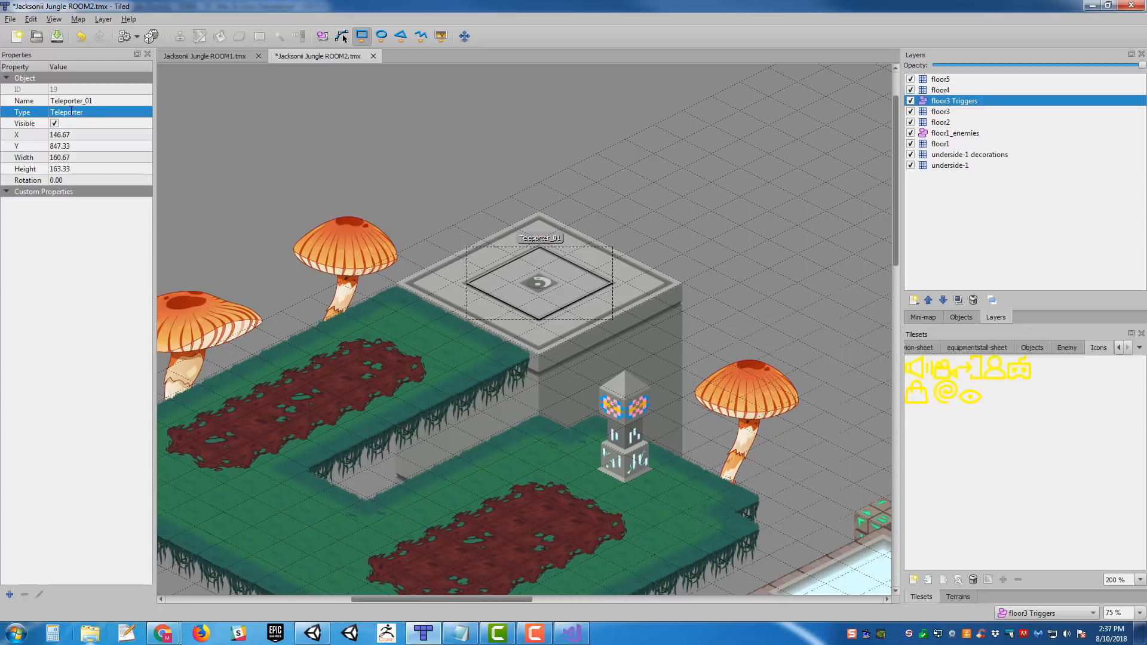
- Set the floor3 Triggers layer's color to yellow with red 255 and green 255
{"action": "left_click", "coordinate": [950, 110]}
{"action": "left_click", "coordinate": [952, 101]}
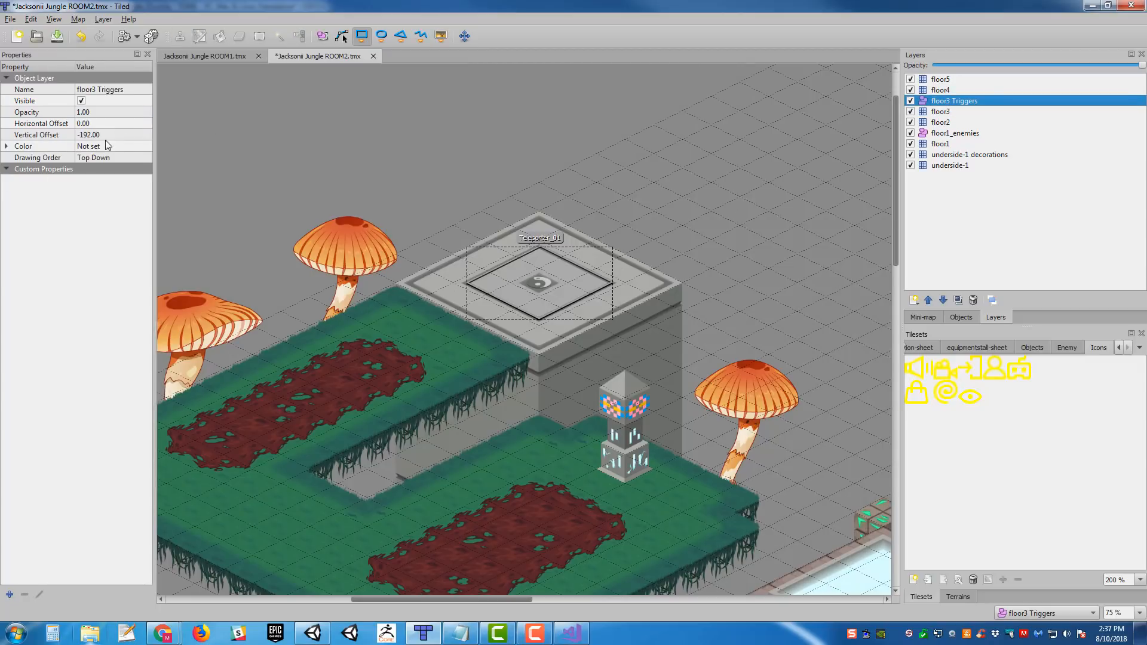
{"action": "left_click", "coordinate": [110, 148]}
{"action": "left_click", "coordinate": [6, 147]}
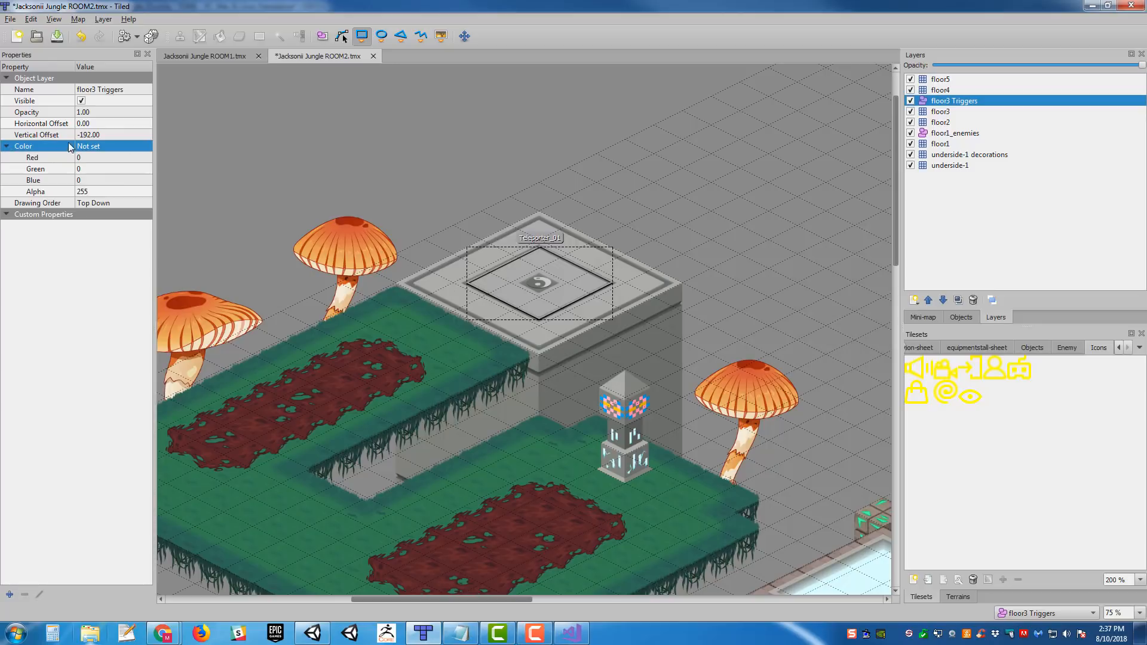
{"action": "left_click", "coordinate": [96, 158]}
{"action": "type", "text": "255"}
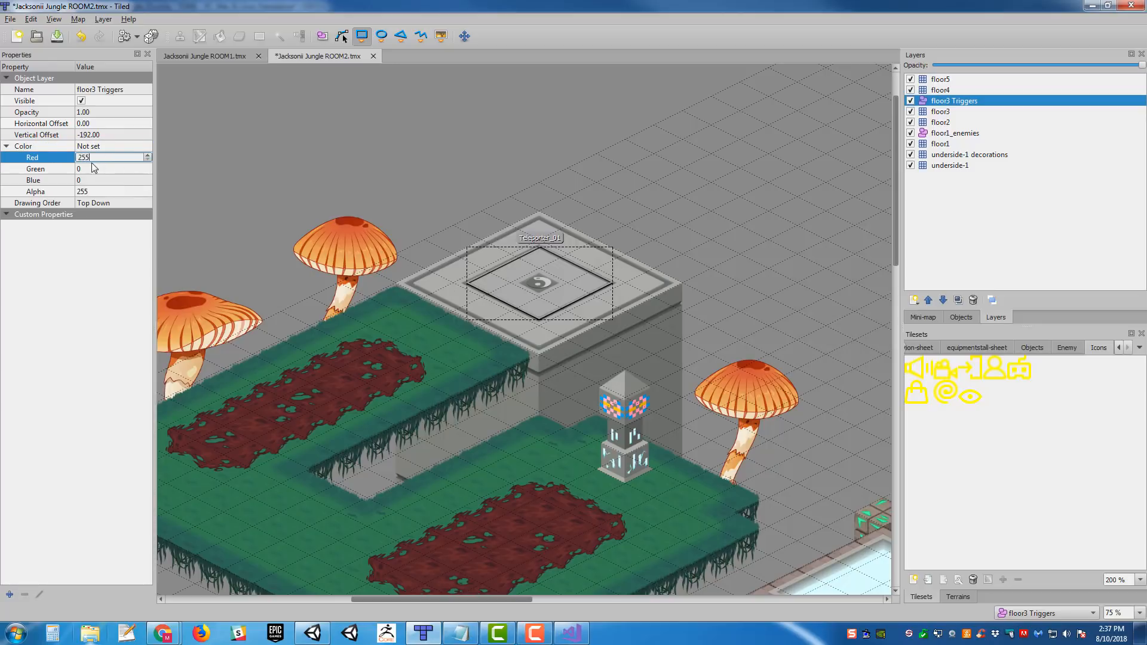
{"action": "left_click", "coordinate": [98, 168]}
{"action": "type", "text": "255"}
{"action": "key", "text": "Return"}
- Look over the yellow teleporter trigger and the rest of the room, and save the ROOM2 map
{"action": "scroll", "coordinate": [647, 162], "scroll_direction": "down", "scroll_amount": 4}
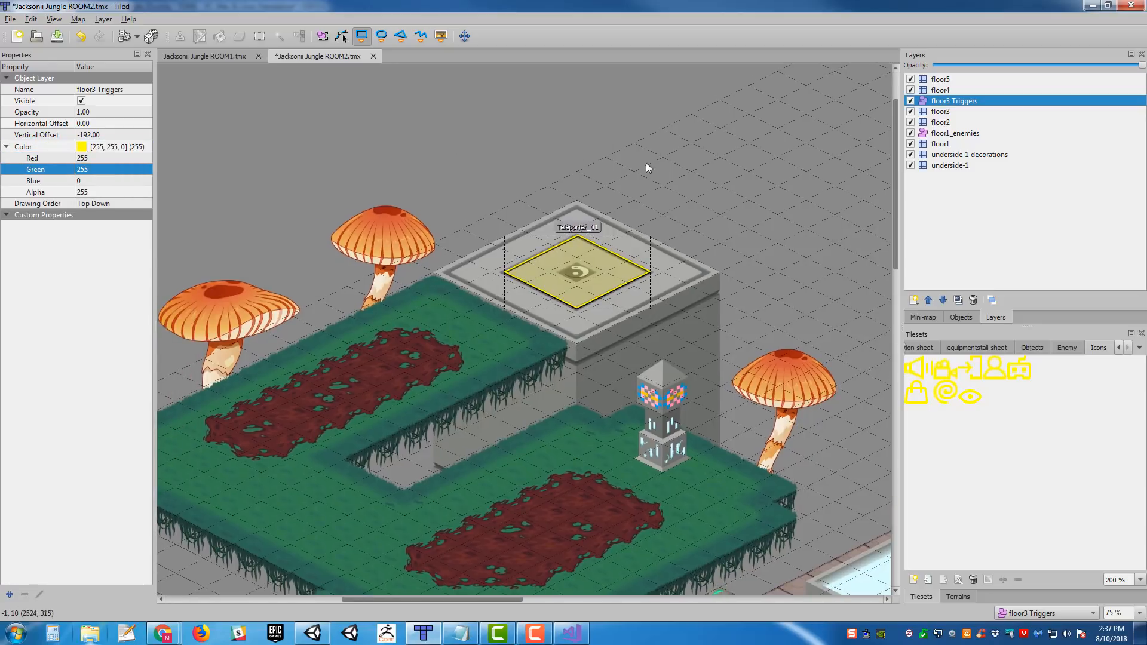
{"action": "scroll", "coordinate": [636, 208], "scroll_direction": "up", "scroll_amount": 3}
{"action": "scroll", "coordinate": [607, 276], "scroll_direction": "down", "scroll_amount": 1, "text": "ctrl"}
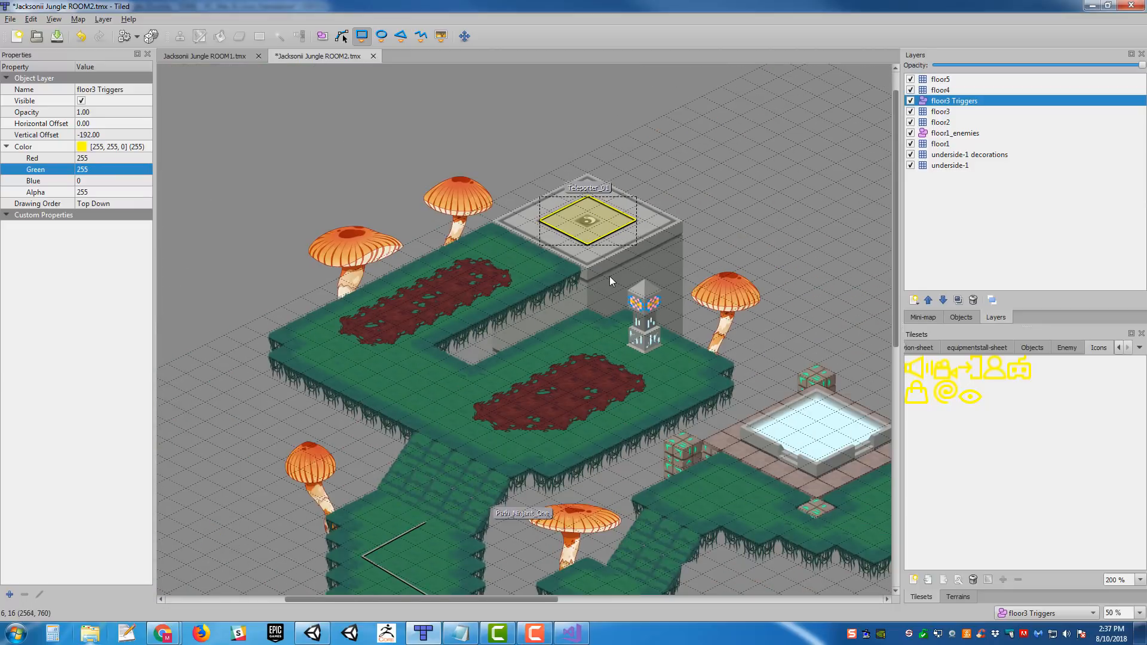
{"action": "middle_click_drag", "start_coordinate": [609, 276], "coordinate": [336, 104]}
{"action": "middle_click_drag", "start_coordinate": [522, 269], "coordinate": [261, 192]}
{"action": "key", "text": "ctrl+s"}
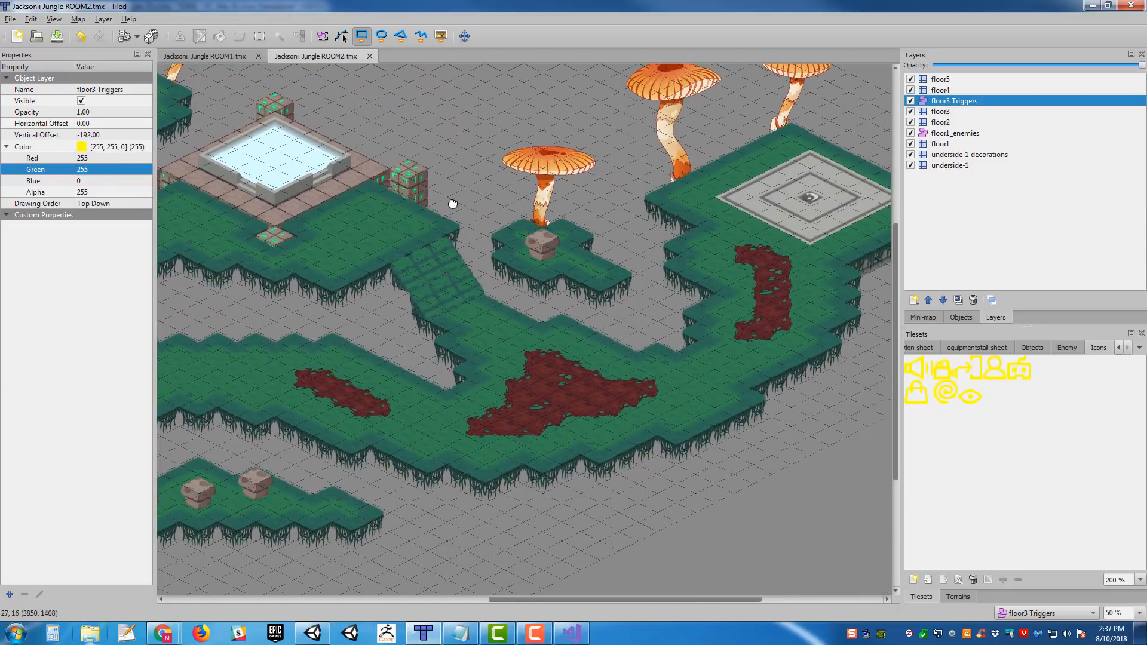
{"action": "middle_click_drag", "start_coordinate": [454, 203], "coordinate": [817, 356]}
{"action": "middle_click_drag", "start_coordinate": [494, 172], "coordinate": [571, 313]}
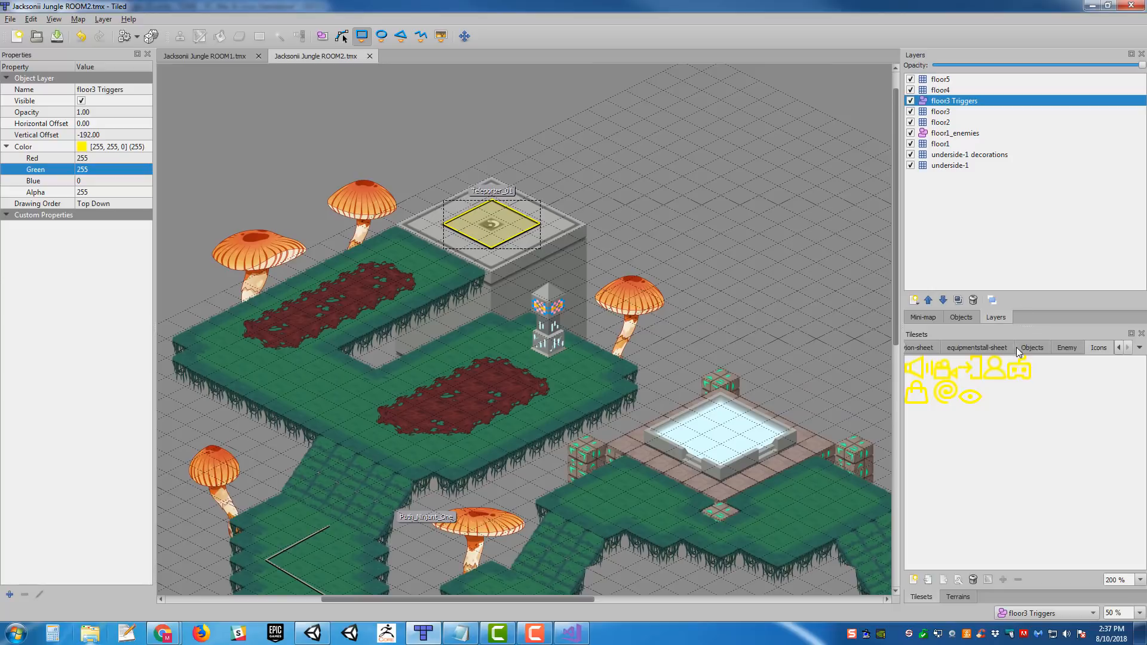
{"action": "left_click", "coordinate": [1020, 371]}
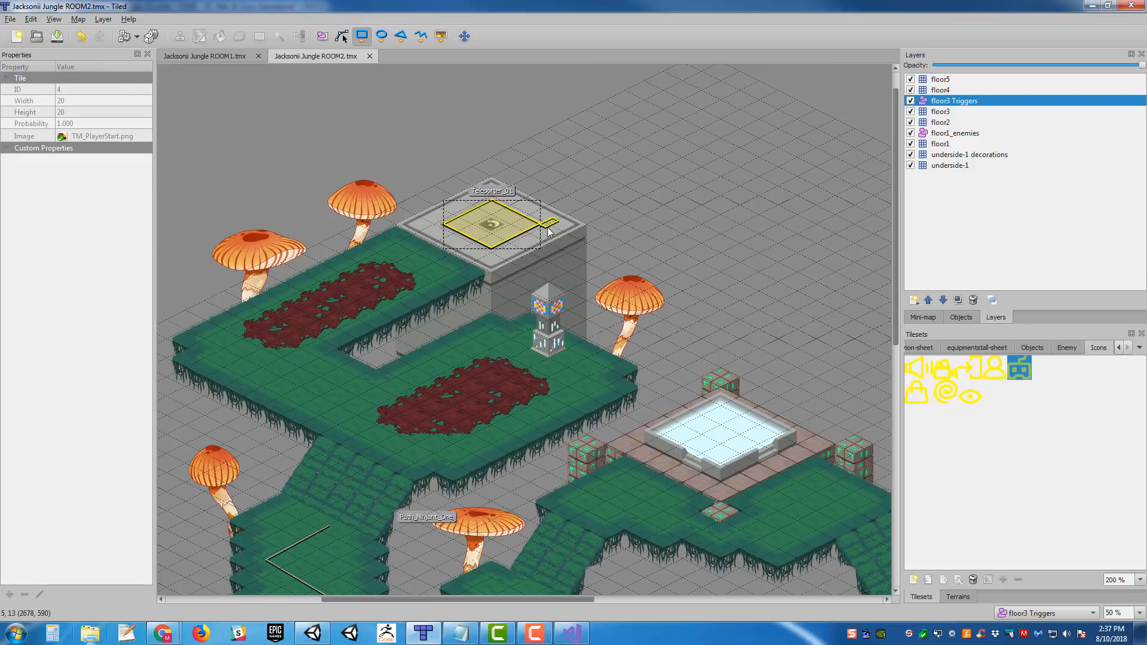
{"action": "left_click_drag", "start_coordinate": [552, 218], "coordinate": [553, 227]}
{"action": "key", "text": "ctrl+z"}
- Insert the TM_PlayerStart icon as a tile object at the teleporter pad's center and enlarge it to 34 by 34
{"action": "left_click", "coordinate": [440, 38]}
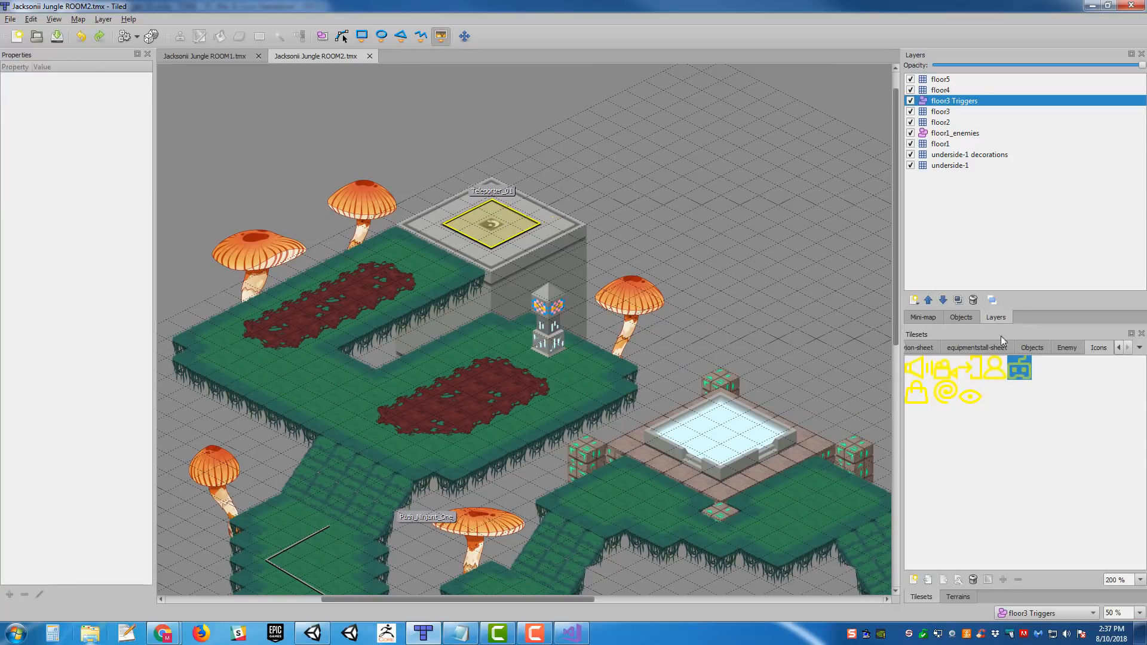
{"action": "left_click", "coordinate": [1027, 370]}
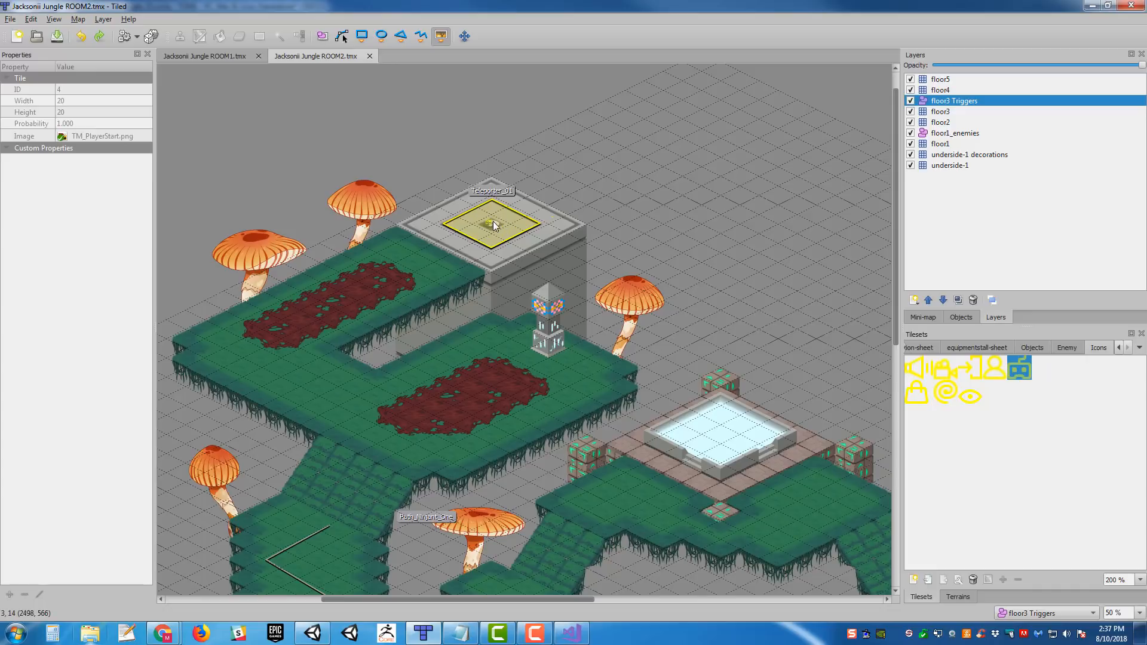
{"action": "left_click", "coordinate": [494, 224]}
{"action": "scroll", "coordinate": [495, 223], "scroll_direction": "up", "scroll_amount": 3, "text": "ctrl"}
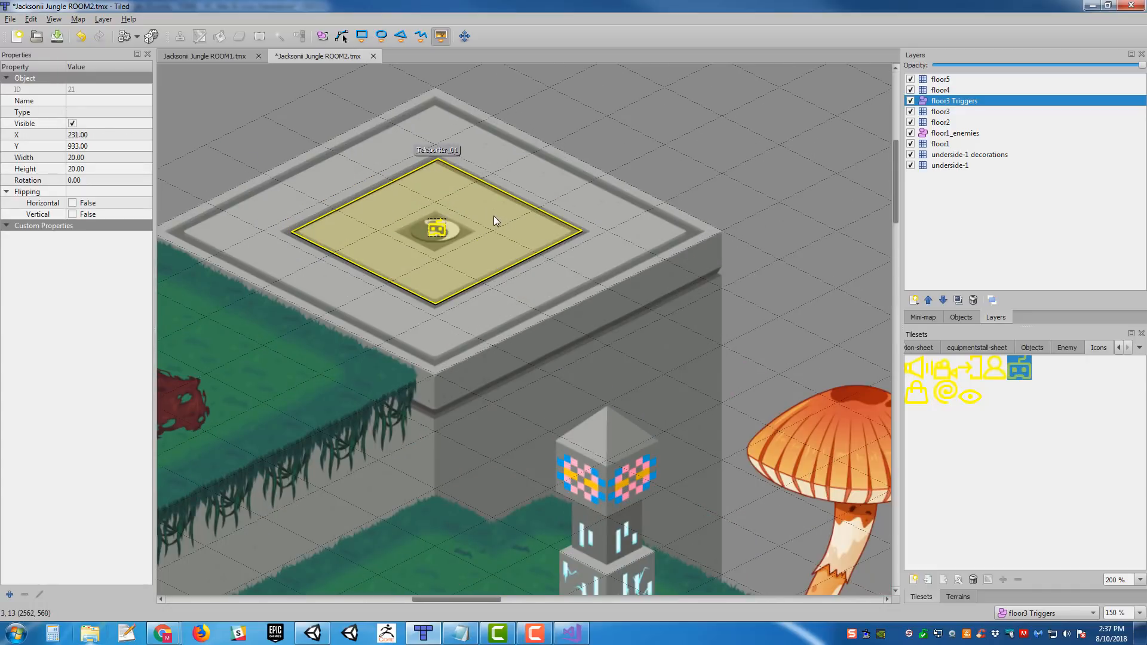
{"action": "middle_click_drag", "start_coordinate": [679, 276], "coordinate": [741, 300]}
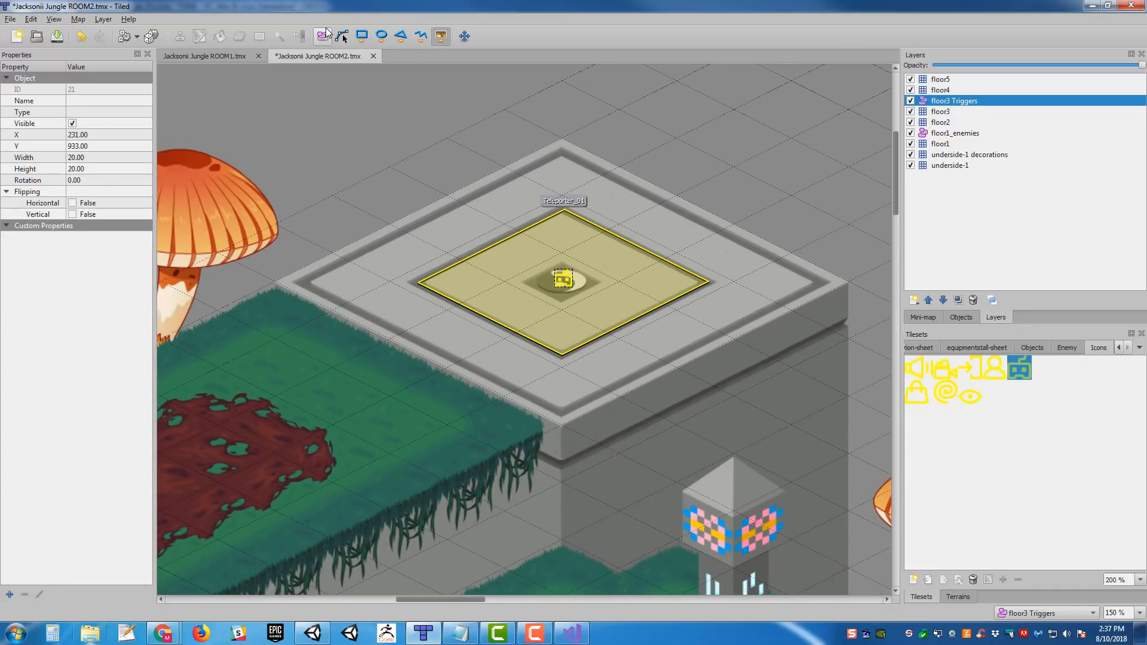
{"action": "left_click", "coordinate": [323, 38]}
{"action": "left_click_drag", "start_coordinate": [559, 274], "coordinate": [579, 292]}
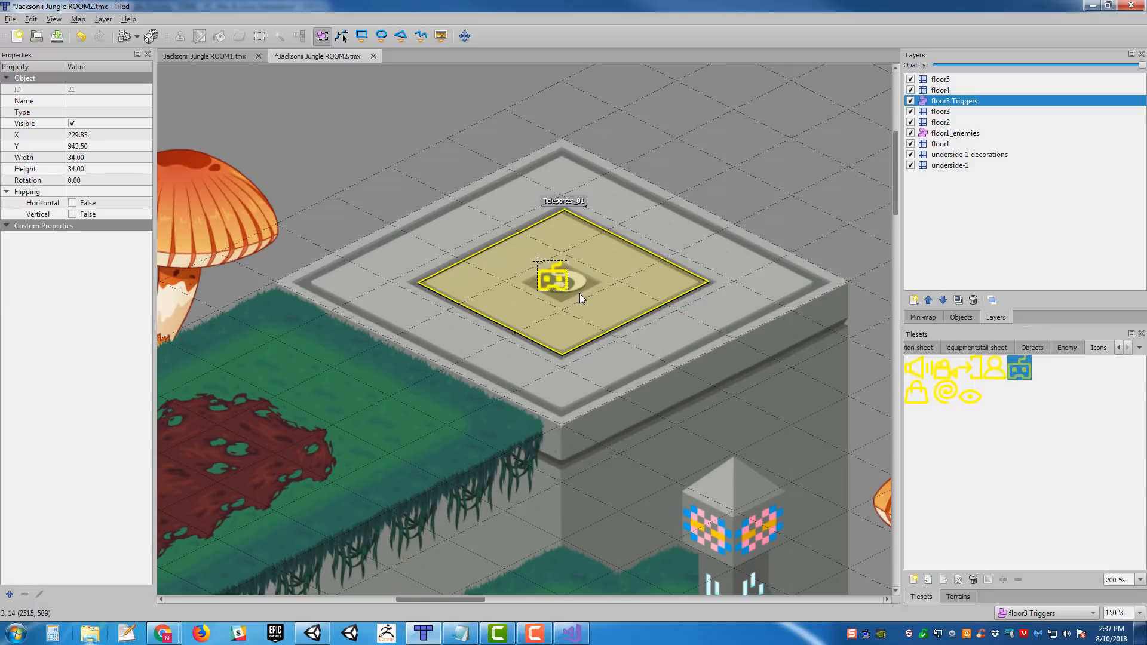
- Name the player start marker PlayerStart_01, set its type to PlayerStart, and save the map
{"action": "left_click", "coordinate": [107, 105]}
{"action": "type", "text": "Player"}
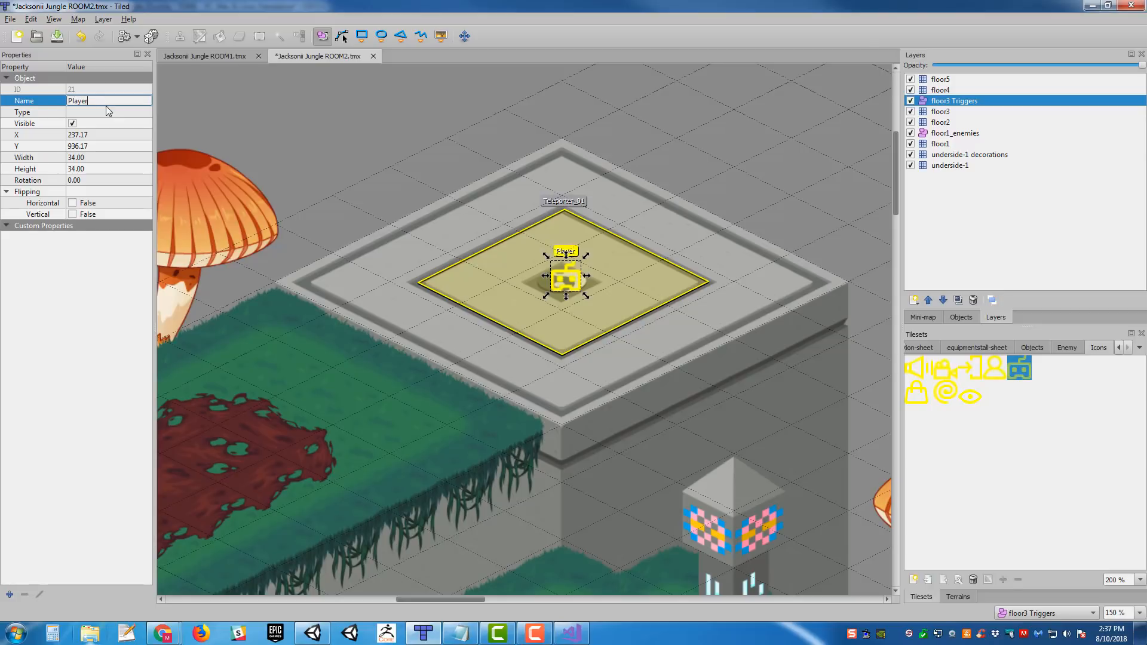
{"action": "type", "text": "Start_01"}
{"action": "key", "text": "Return"}
{"action": "left_click", "coordinate": [76, 112]}
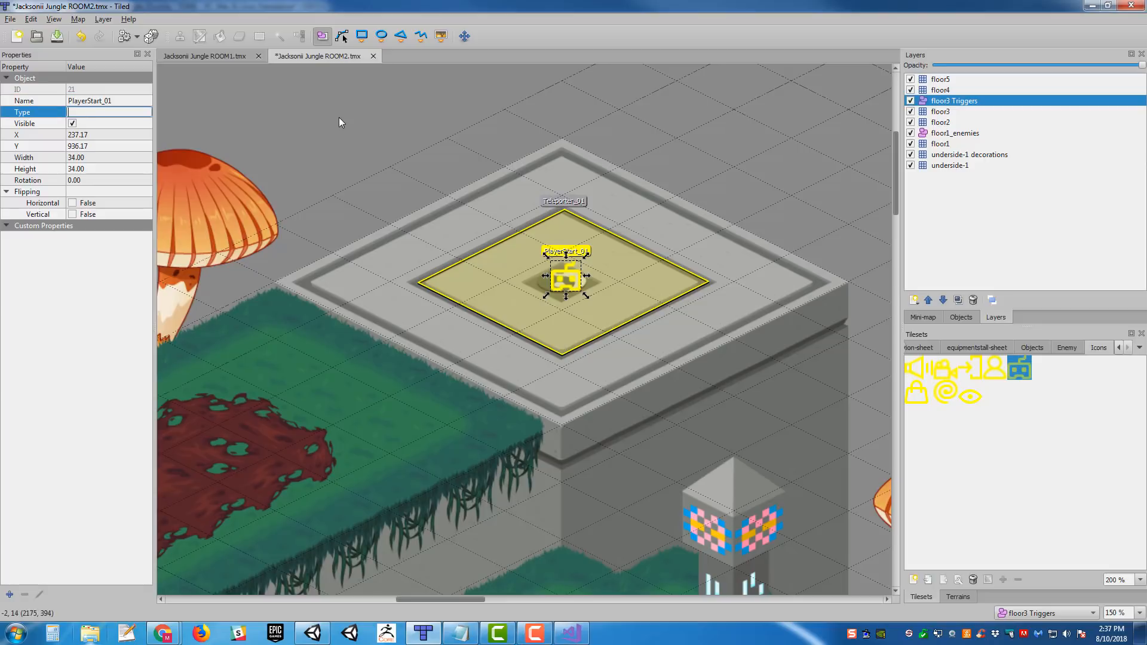
{"action": "type", "text": "PlayerStart"}
{"action": "key", "text": "Return"}
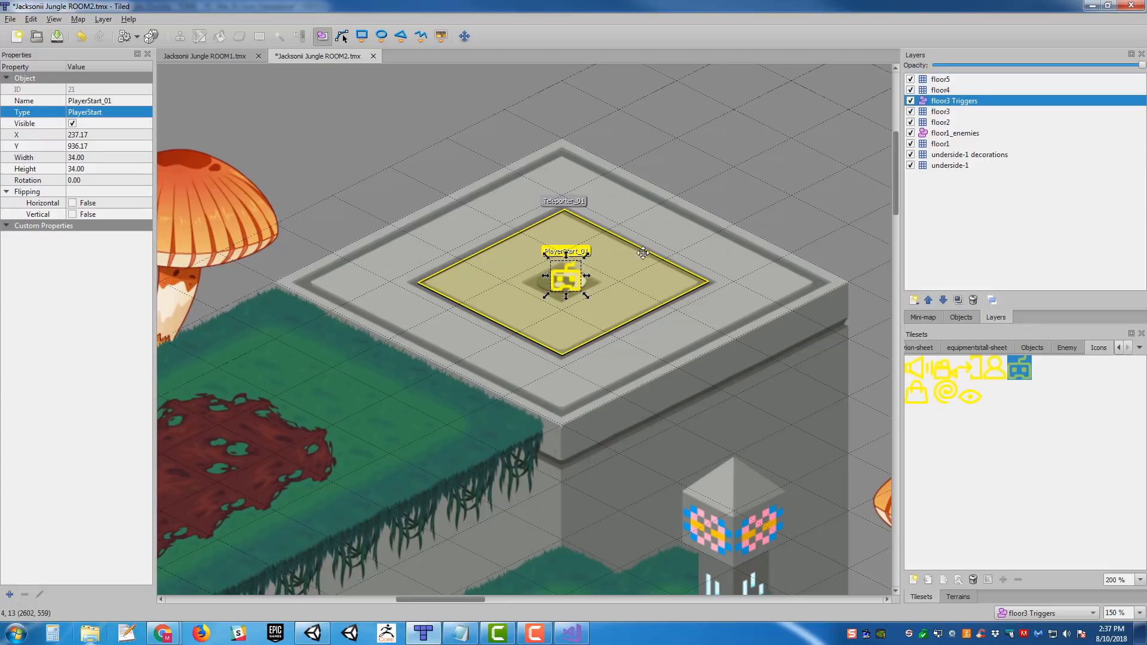
{"action": "middle_click_drag", "start_coordinate": [674, 237], "coordinate": [611, 216]}
{"action": "key", "text": "ctrl+s"}
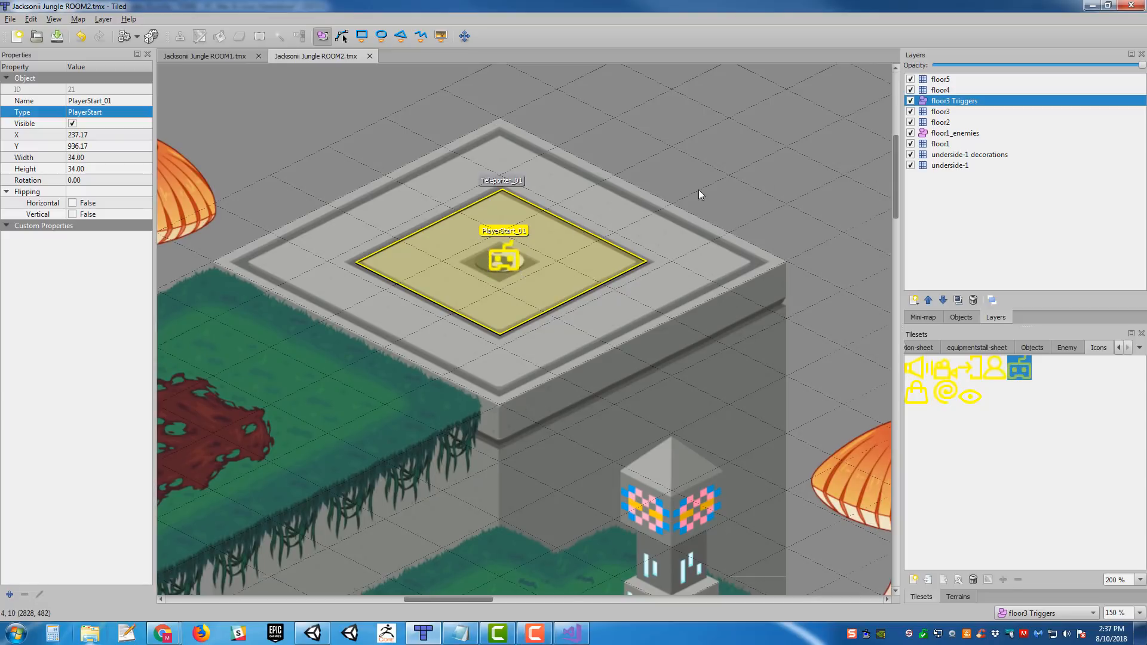
- Check the Teleporter_01 object's properties, nudge the PlayerStart_01 marker to about X 233.5, Y 937.2, and save the map
{"action": "left_click", "coordinate": [634, 263]}
{"action": "middle_click_drag", "start_coordinate": [621, 313], "coordinate": [719, 234]}
{"action": "scroll", "coordinate": [719, 230], "scroll_direction": "down", "scroll_amount": 2, "text": "ctrl"}
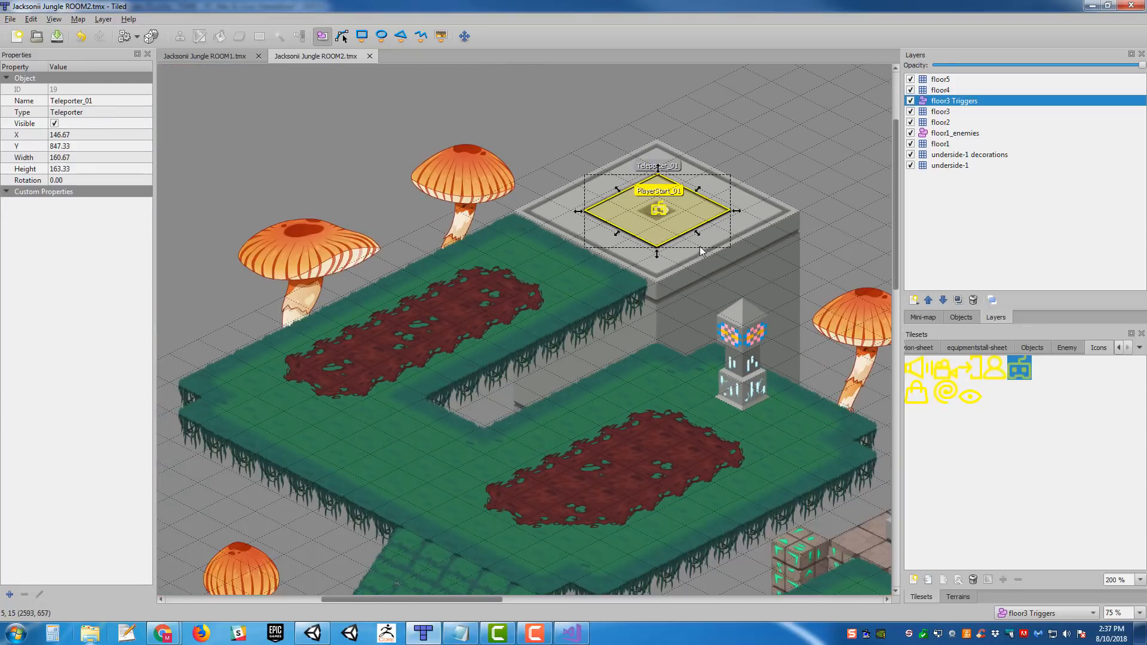
{"action": "scroll", "coordinate": [700, 239], "scroll_direction": "up", "scroll_amount": 2, "text": "ctrl"}
{"action": "left_click_drag", "start_coordinate": [629, 186], "coordinate": [625, 181]}
{"action": "scroll", "coordinate": [705, 254], "scroll_direction": "down", "scroll_amount": 2, "text": "ctrl"}
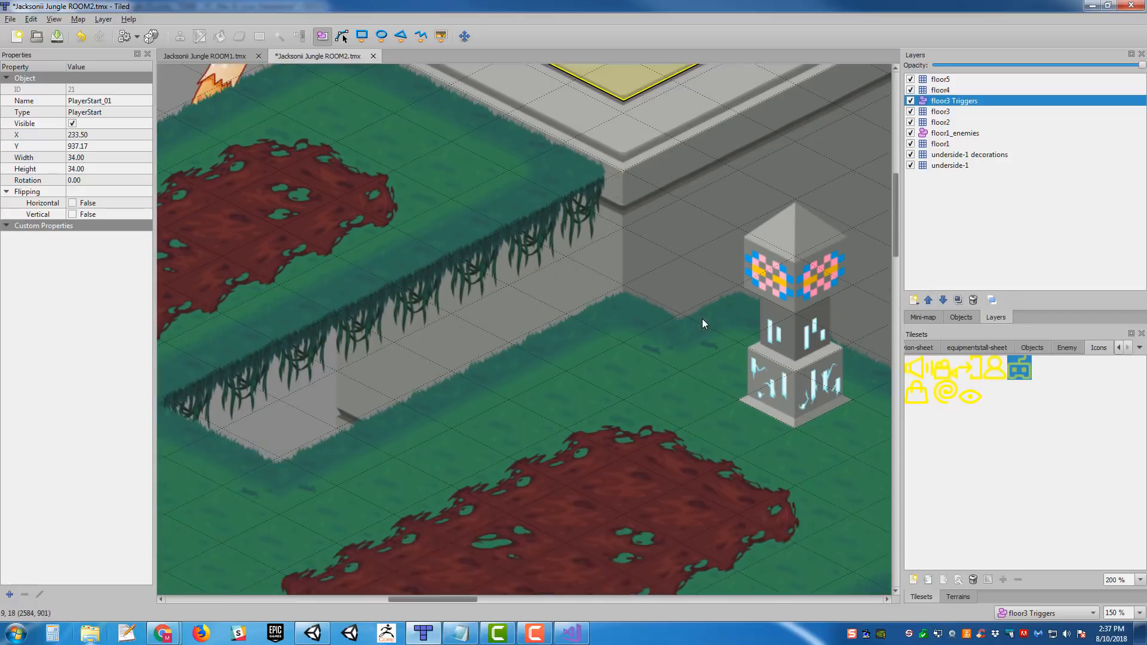
{"action": "key", "text": "ctrl+s"}
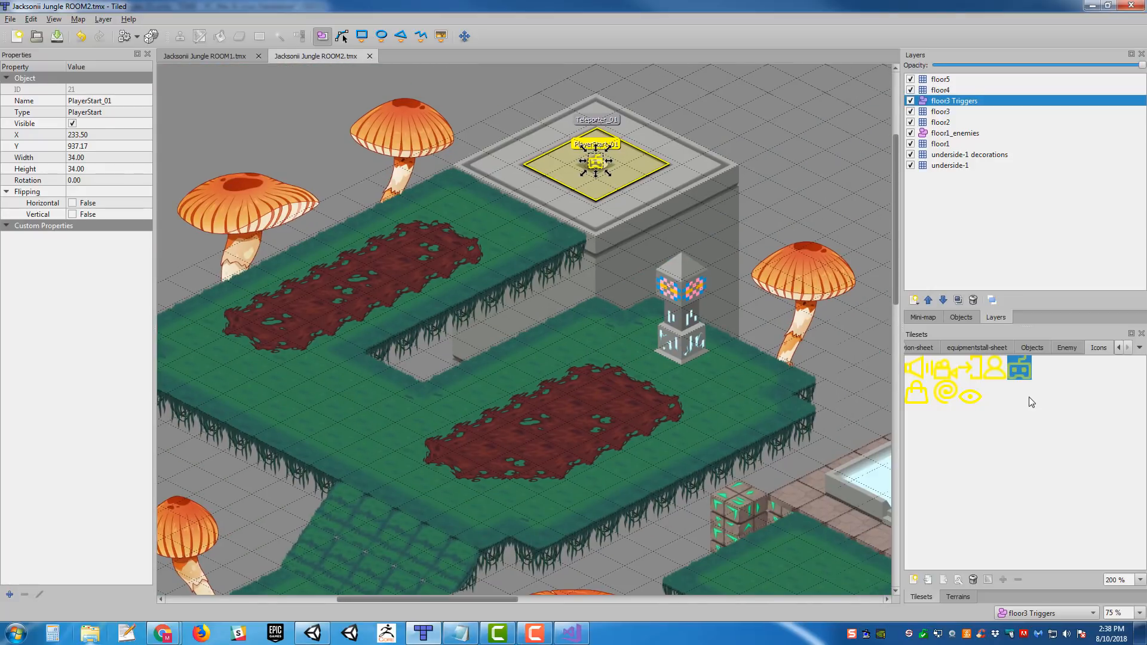
- Toggle the floor3 layer's visibility to check which layer the ground around the light-blue pool is on
{"action": "middle_click_drag", "start_coordinate": [609, 306], "coordinate": [656, 264]}
{"action": "scroll", "coordinate": [669, 249], "scroll_direction": "down", "scroll_amount": 1, "text": "ctrl"}
{"action": "middle_click_drag", "start_coordinate": [742, 387], "coordinate": [548, 268]}
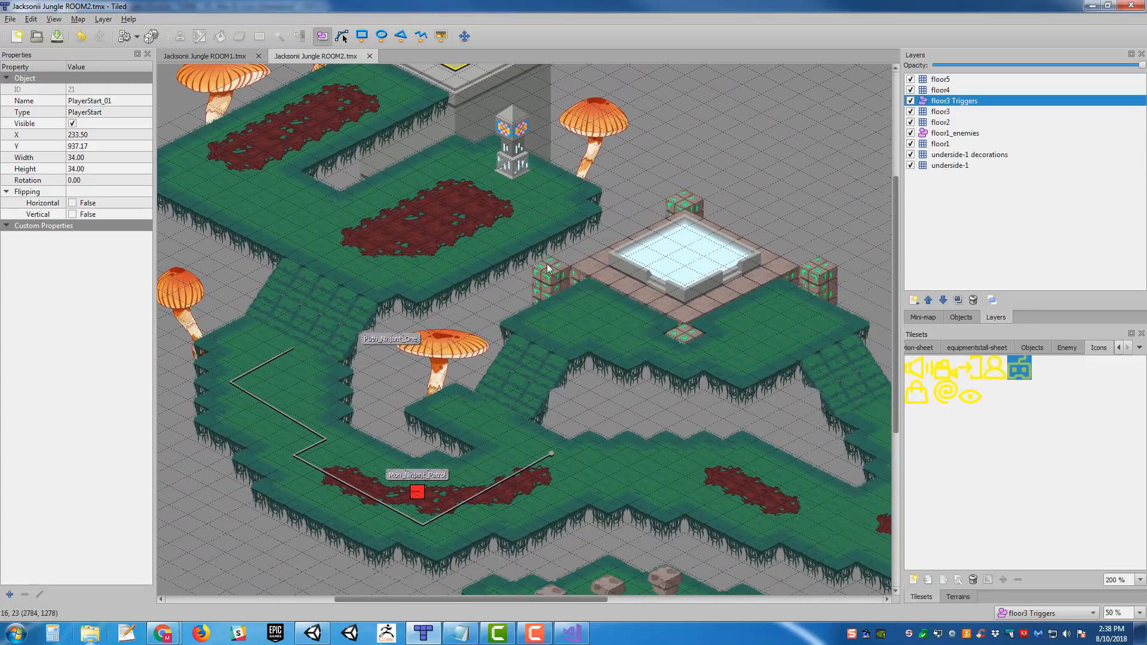
{"action": "middle_click_drag", "start_coordinate": [645, 343], "coordinate": [571, 309]}
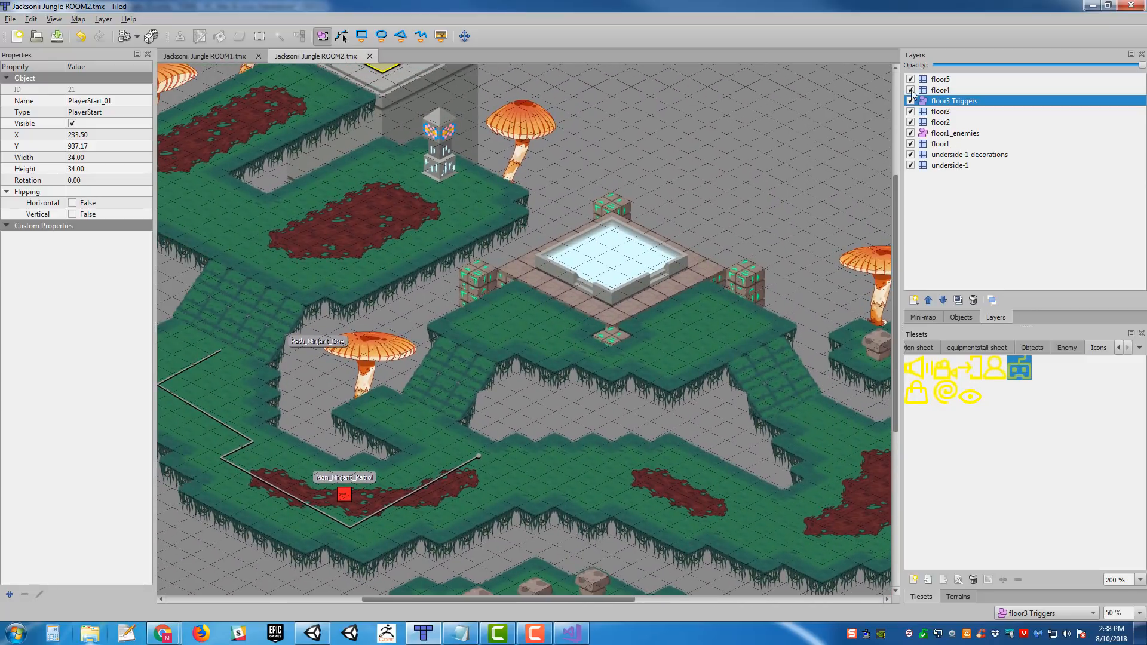
{"action": "left_click", "coordinate": [911, 112]}
{"action": "left_click", "coordinate": [911, 112]}
{"action": "left_click", "coordinate": [911, 112]}
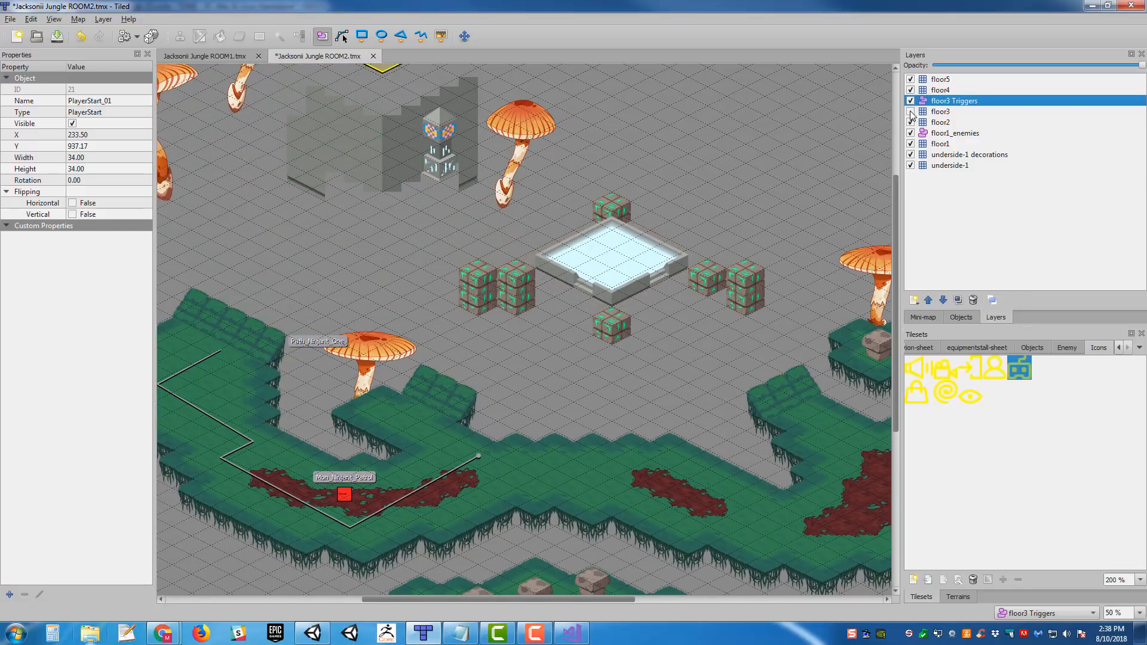
{"action": "left_click", "coordinate": [910, 112]}
{"action": "left_click", "coordinate": [911, 112]}
{"action": "left_click", "coordinate": [911, 112]}
- Draw a rectangle object about 256.5 by 254.5 around the base of the light-blue pool on the floor3 Triggers layer
{"action": "scroll", "coordinate": [713, 276], "scroll_direction": "up", "scroll_amount": 2, "text": "ctrl"}
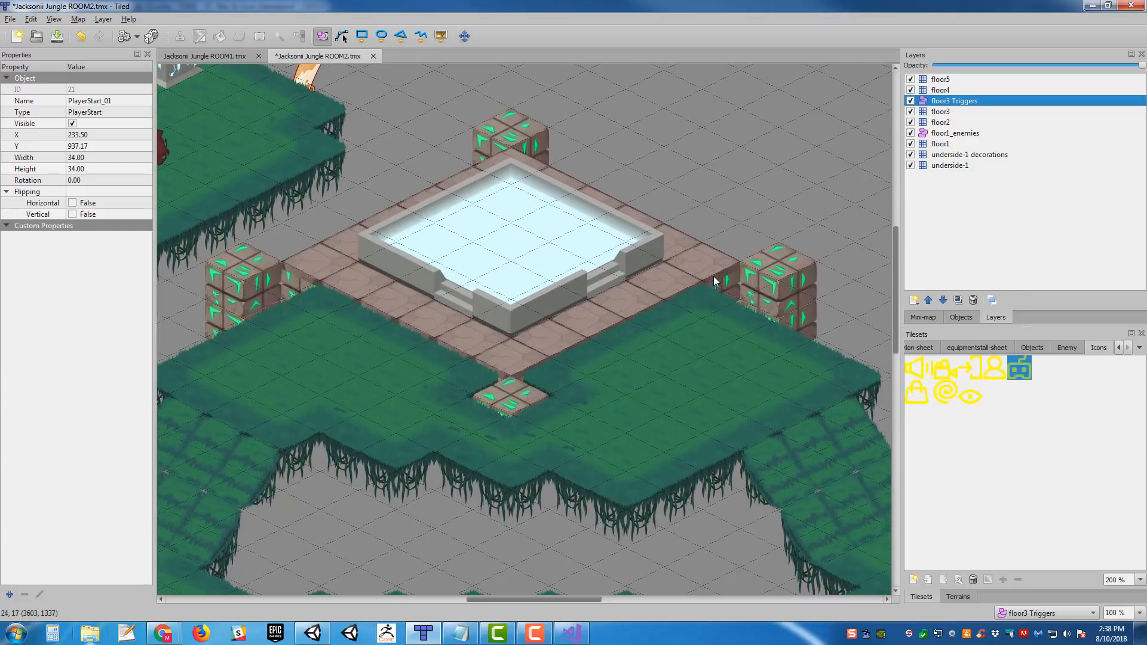
{"action": "middle_click_drag", "start_coordinate": [482, 253], "coordinate": [520, 263]}
{"action": "left_click", "coordinate": [361, 36]}
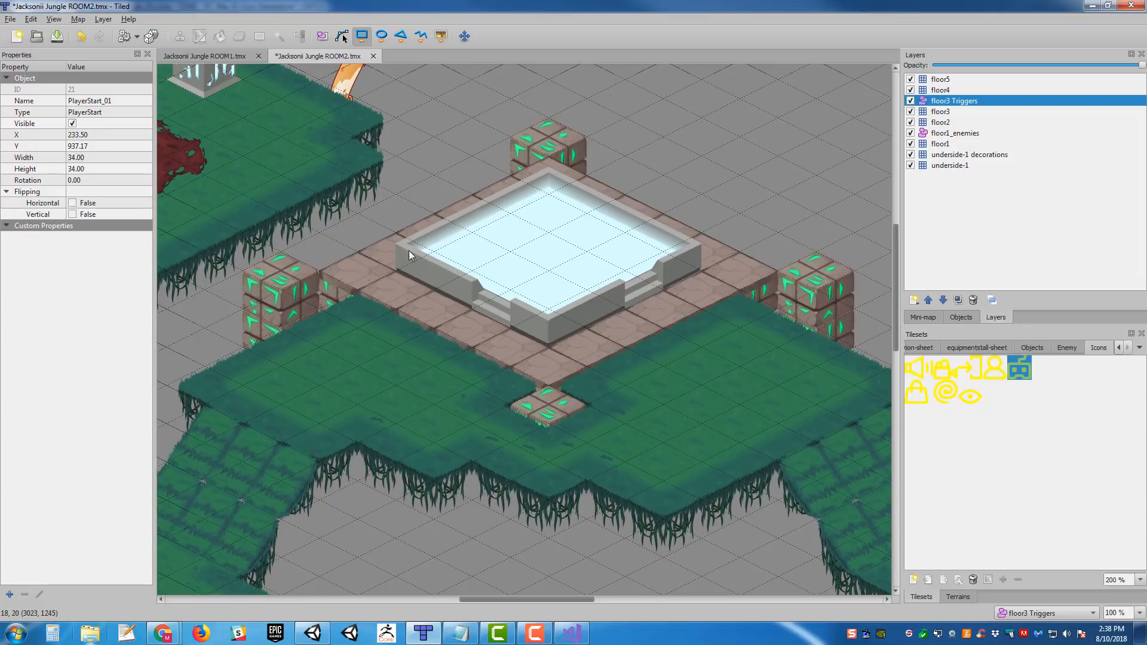
{"action": "left_click_drag", "start_coordinate": [397, 270], "coordinate": [702, 270]}
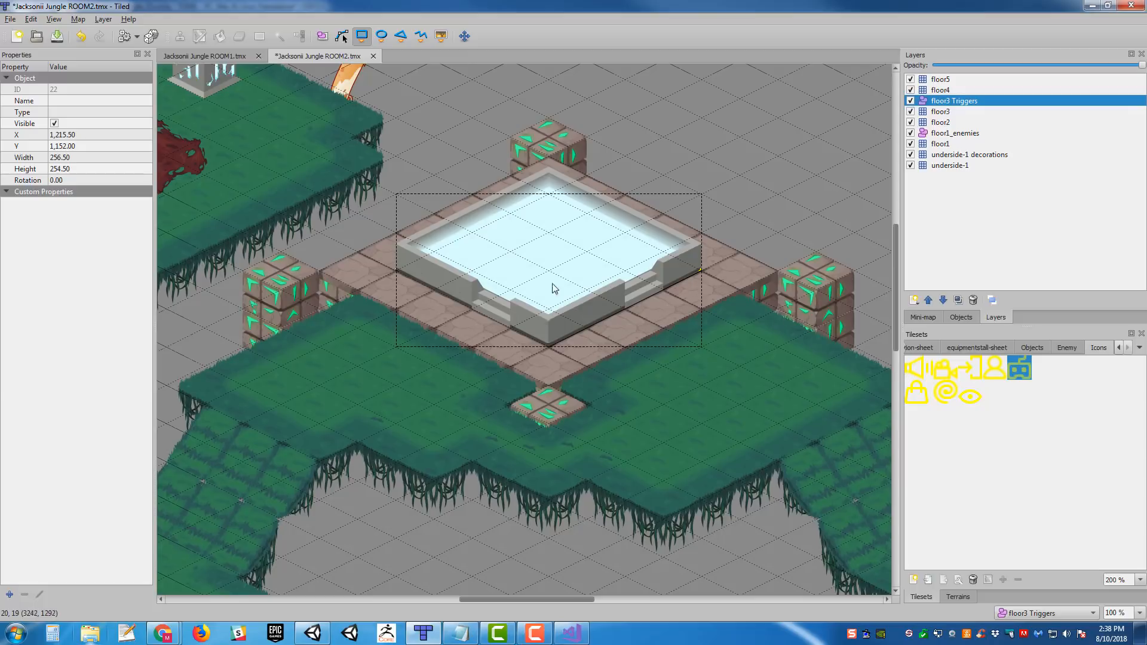
- Adjust the pool rectangle's edges to follow the pool's outer base, reaching X 1,209, Y 1,140 and a size of 269 by 272.5
{"action": "middle_click_drag", "start_coordinate": [617, 205], "coordinate": [646, 198]}
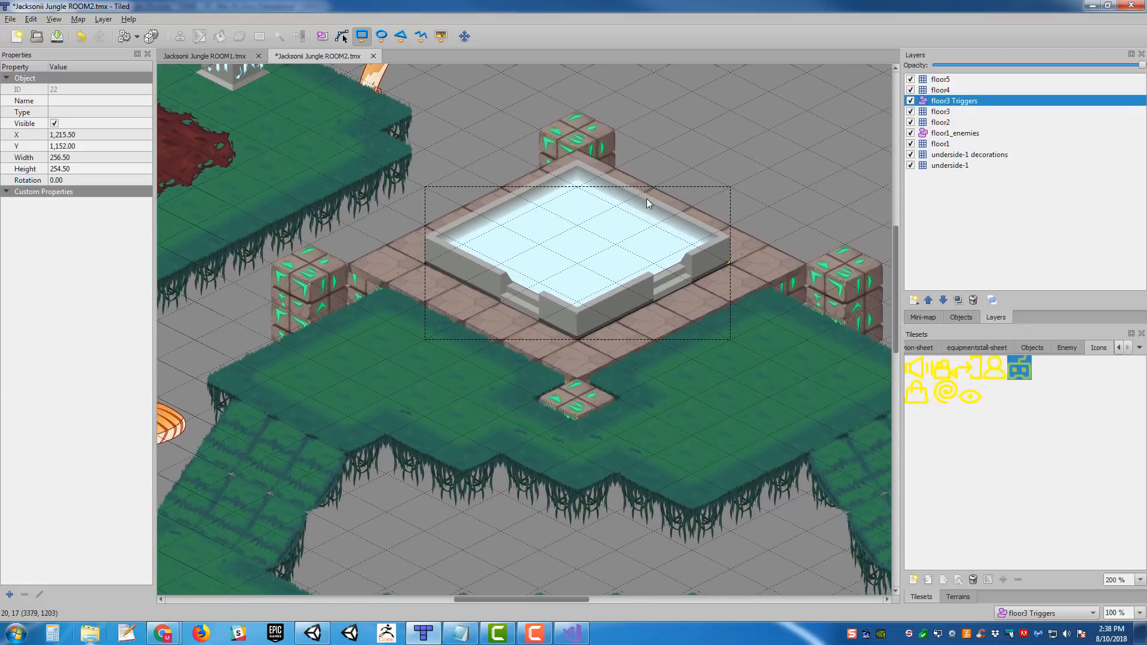
{"action": "left_click", "coordinate": [323, 39]}
{"action": "left_click_drag", "start_coordinate": [499, 306], "coordinate": [490, 304]}
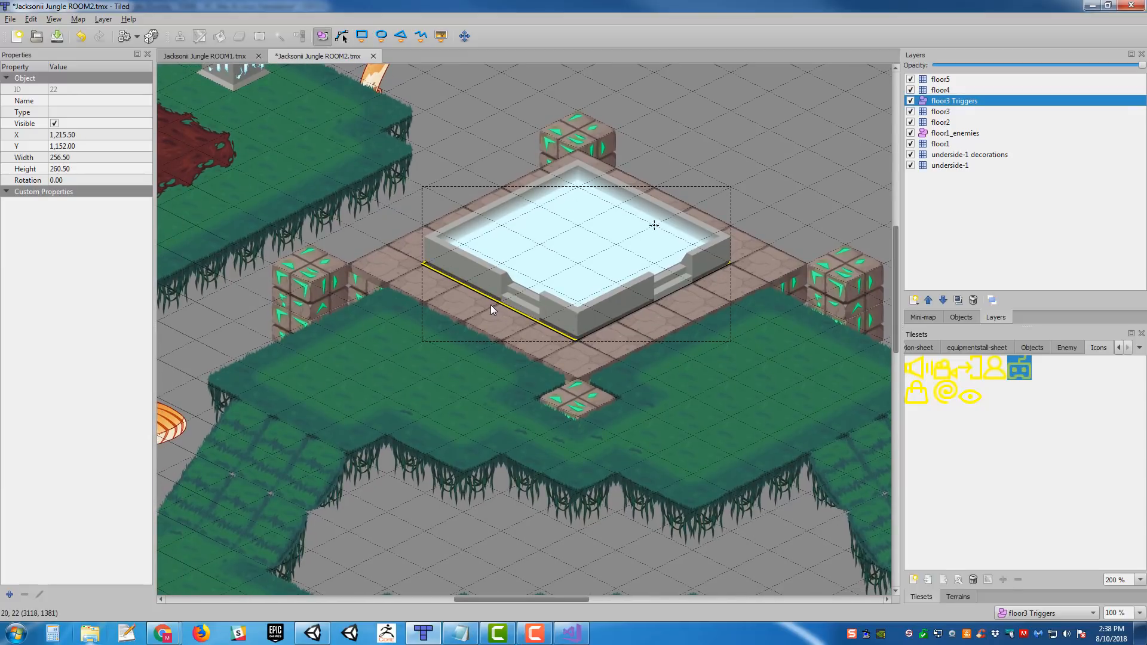
{"action": "left_click_drag", "start_coordinate": [659, 306], "coordinate": [662, 306]}
{"action": "left_click_drag", "start_coordinate": [665, 219], "coordinate": [672, 220]}
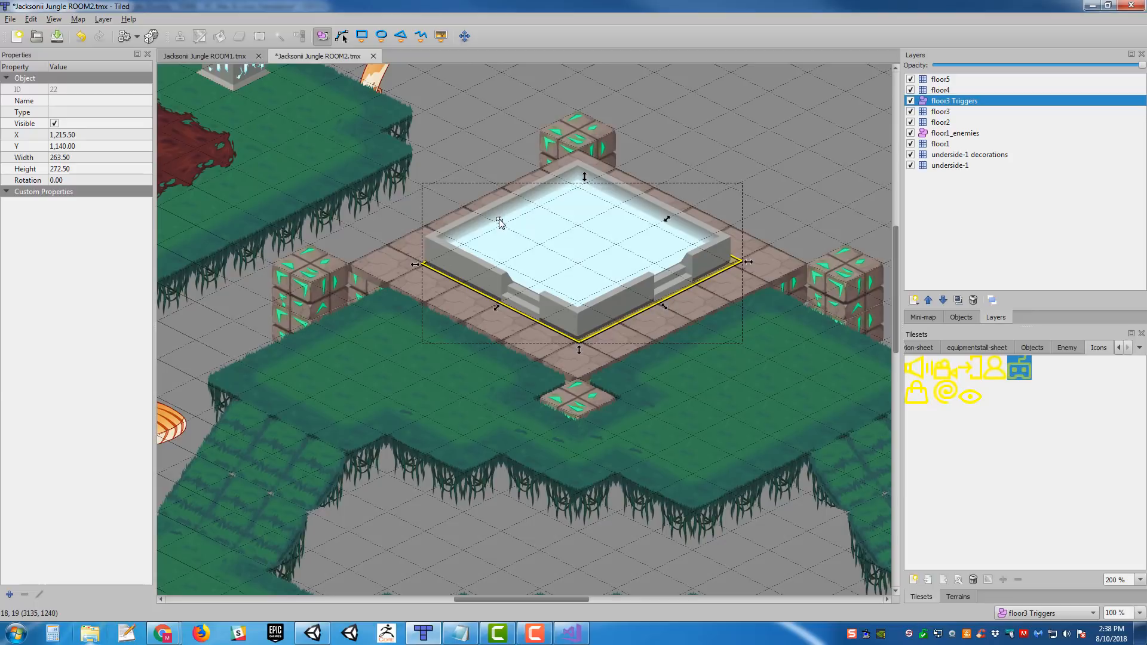
{"action": "left_click_drag", "start_coordinate": [501, 223], "coordinate": [500, 222]}
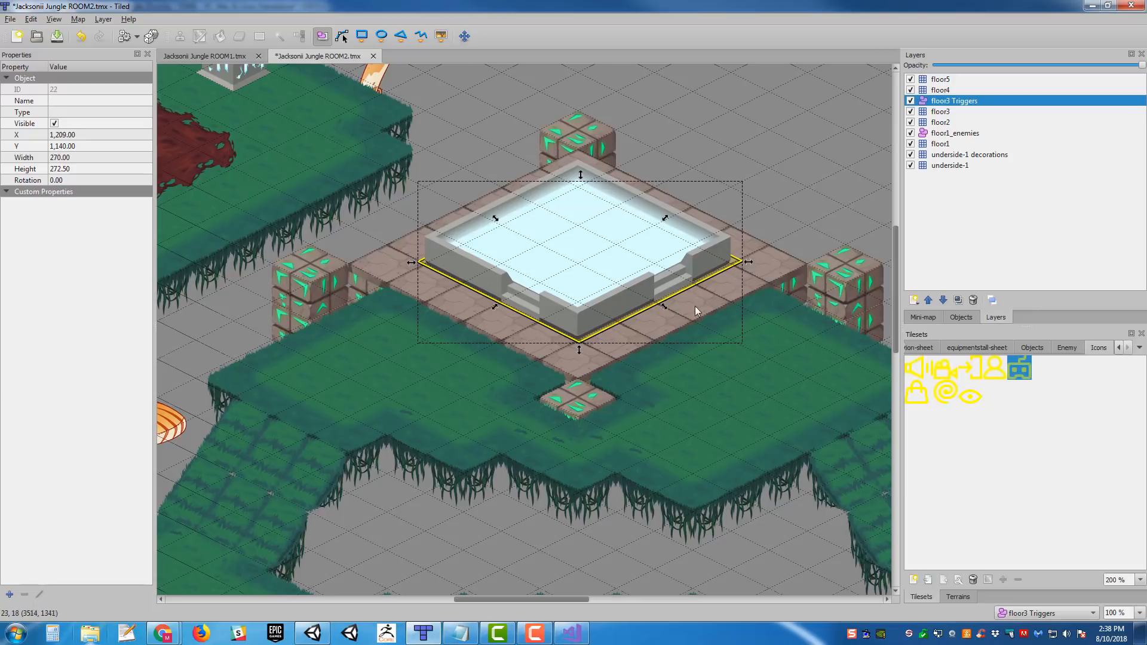
{"action": "left_click_drag", "start_coordinate": [661, 307], "coordinate": [664, 307]}
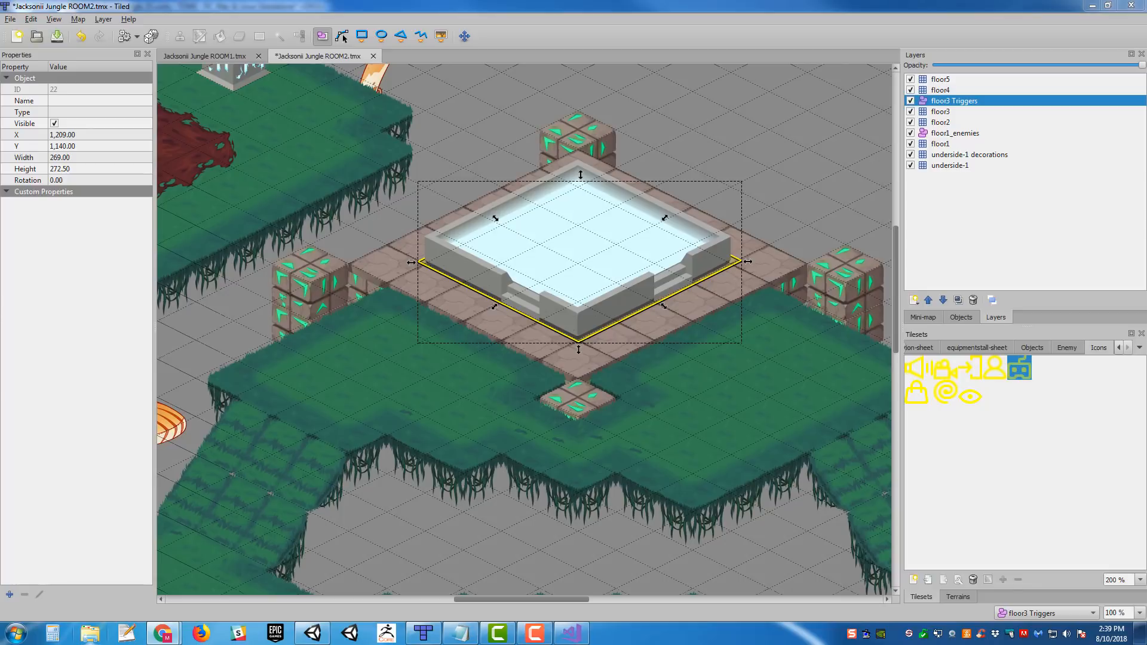
- Switch to the TOME Objects Guide in the browser and review the HealingPool section and its neighbouring entries
{"action": "left_click_drag", "start_coordinate": [1146, 209], "coordinate": [654, 0]}
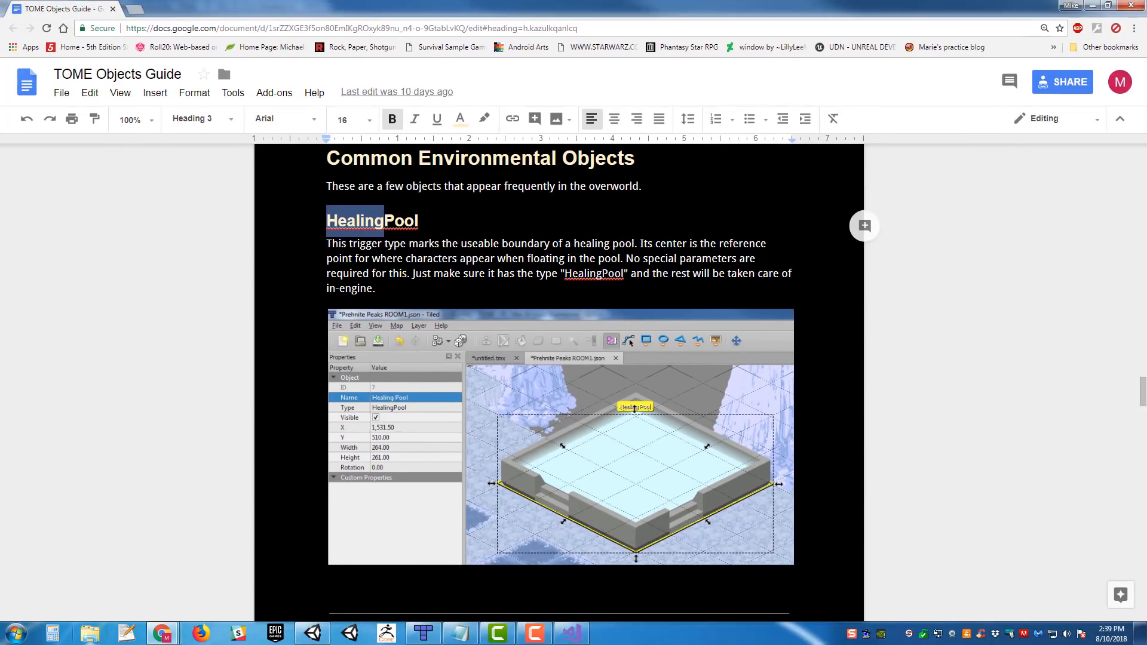
{"action": "scroll", "coordinate": [624, 269], "scroll_direction": "down", "scroll_amount": 5}
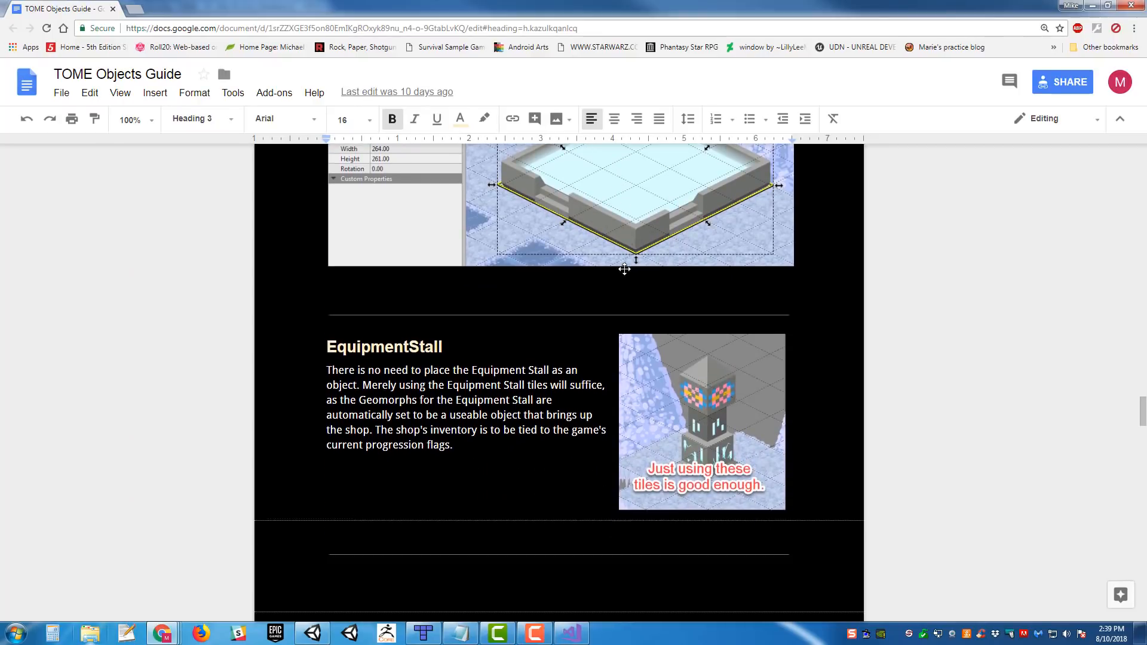
{"action": "scroll", "coordinate": [624, 270], "scroll_direction": "up", "scroll_amount": 10}
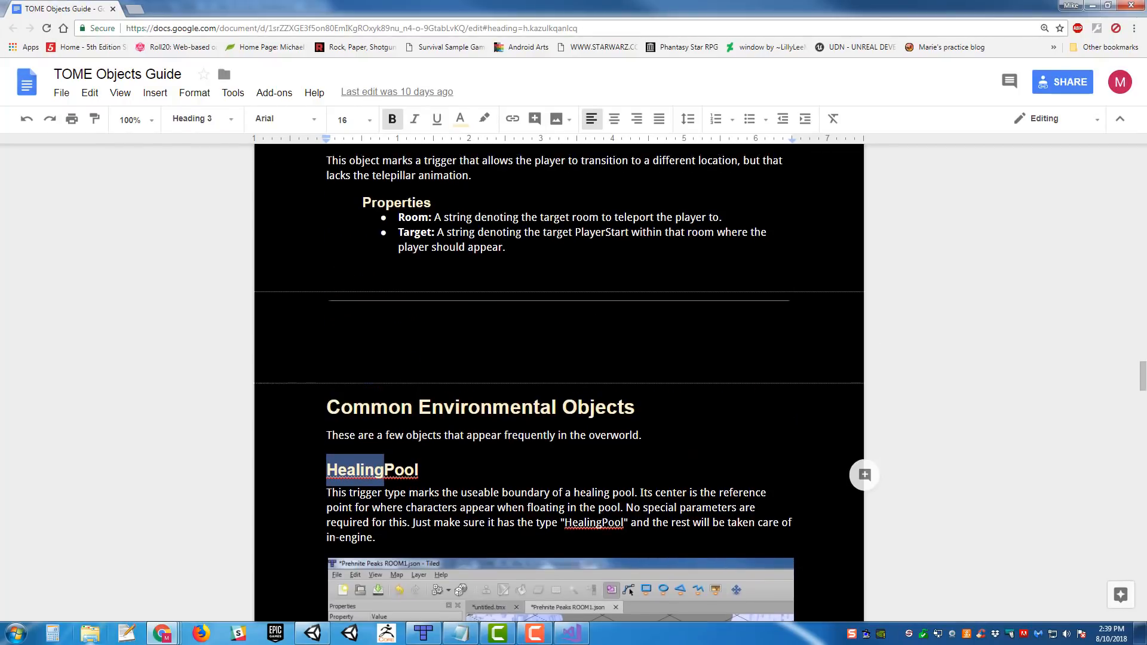
{"action": "scroll", "coordinate": [649, 282], "scroll_direction": "up", "scroll_amount": 12}
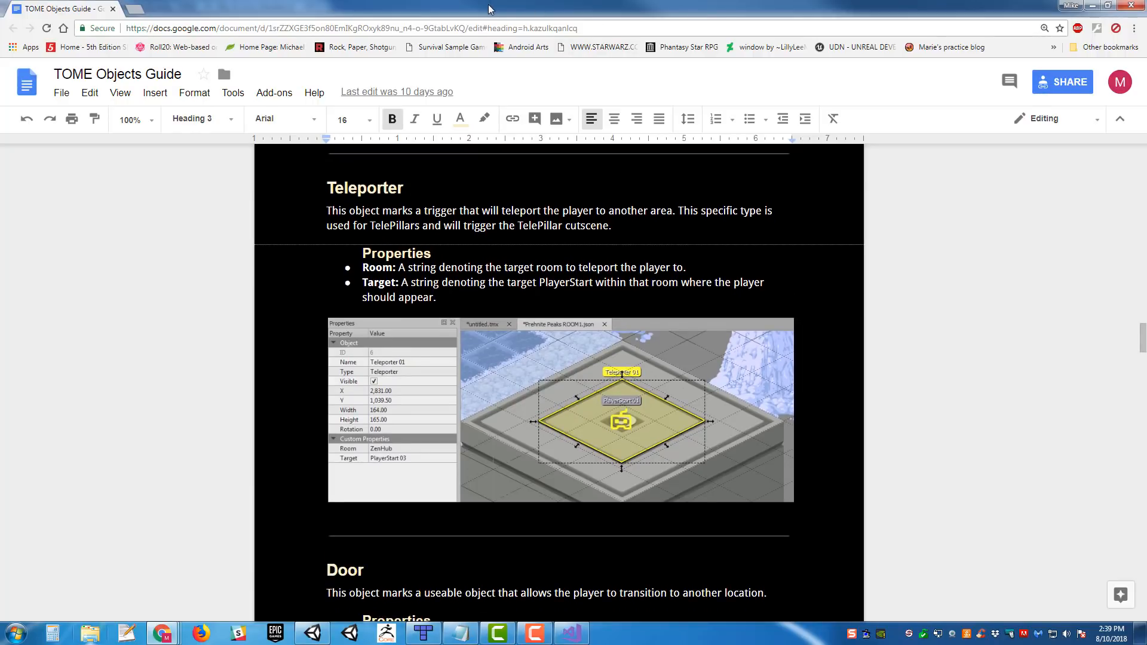
{"action": "left_click_drag", "start_coordinate": [489, 7], "coordinate": [1146, 7]}
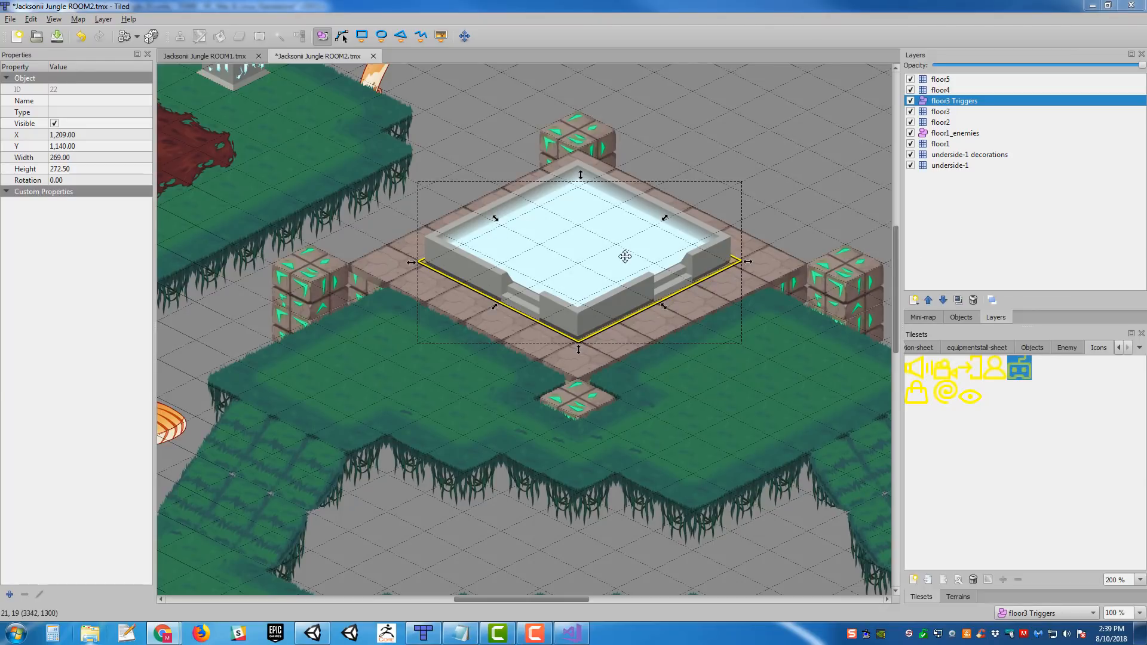
- Back in Tiled, set the pool rectangle's name and type to HealingPool, and save the map
{"action": "left_click", "coordinate": [62, 102]}
{"action": "type", "text": "HealingPool"}
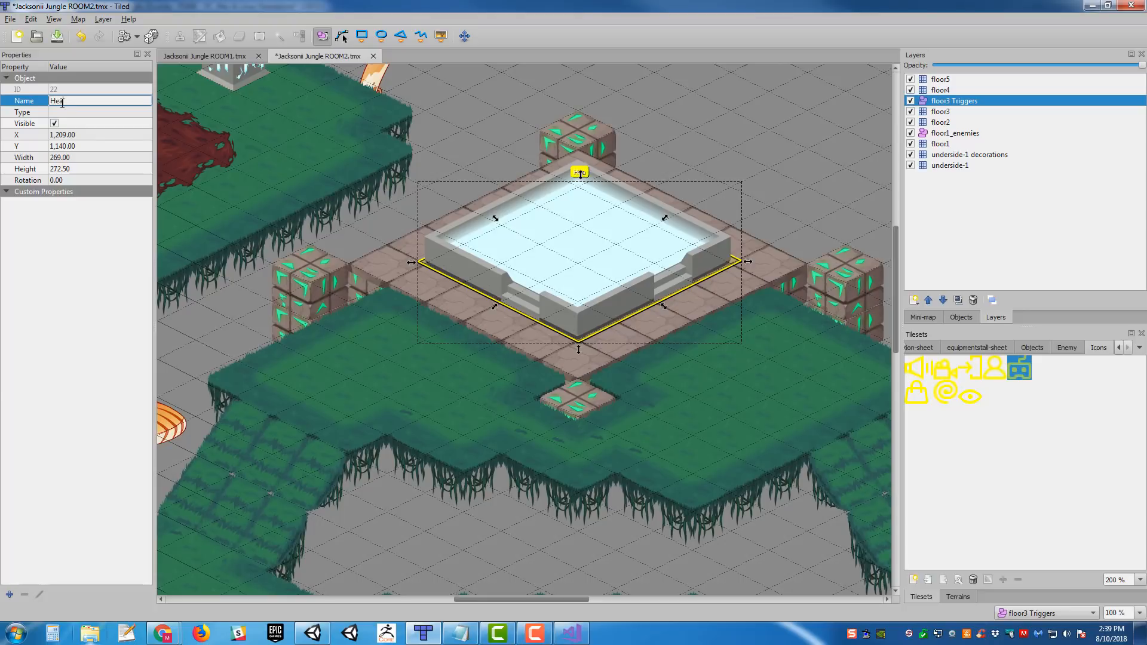
{"action": "key", "text": "Return"}
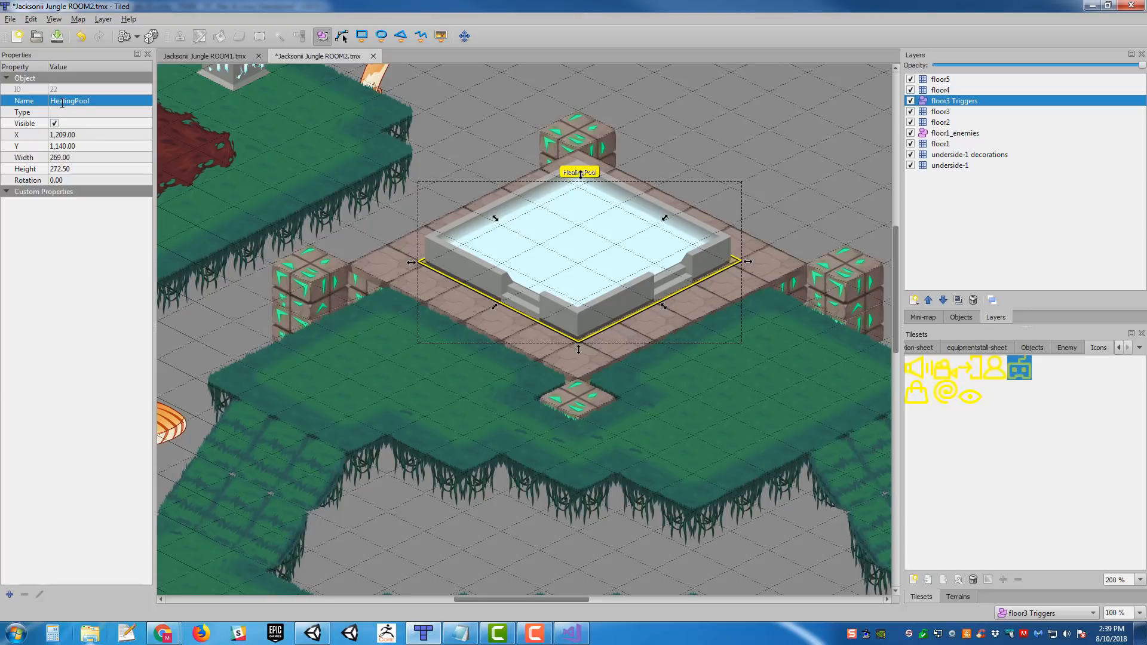
{"action": "left_click", "coordinate": [82, 113]}
{"action": "type", "text": "HealingPool"}
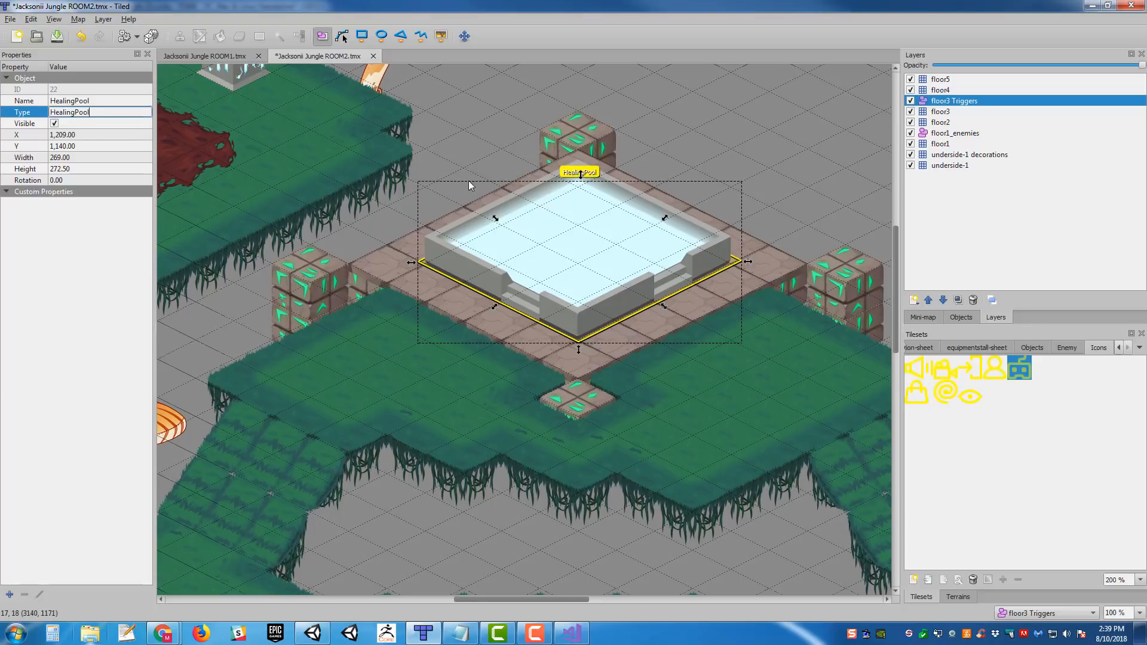
{"action": "key", "text": "Return"}
{"action": "scroll", "coordinate": [472, 173], "scroll_direction": "down", "scroll_amount": 3}
{"action": "scroll", "coordinate": [727, 196], "scroll_direction": "up", "scroll_amount": 3}
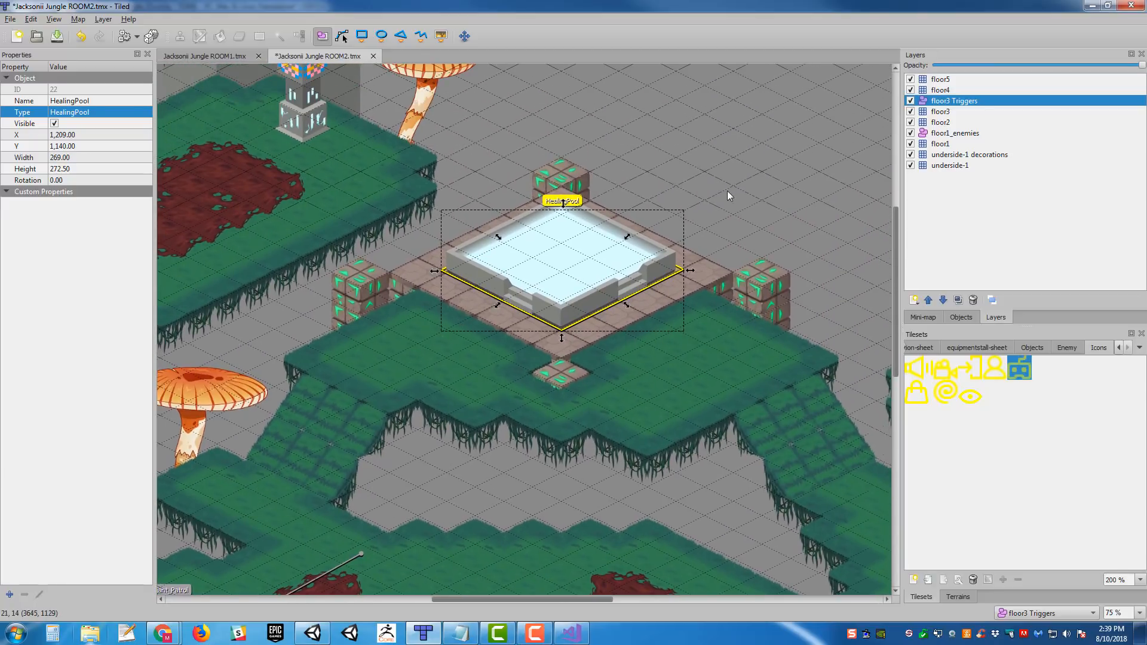
{"action": "middle_click_drag", "start_coordinate": [312, 316], "coordinate": [597, 299]}
{"action": "scroll", "coordinate": [596, 298], "scroll_direction": "down", "scroll_amount": 1, "text": "ctrl"}
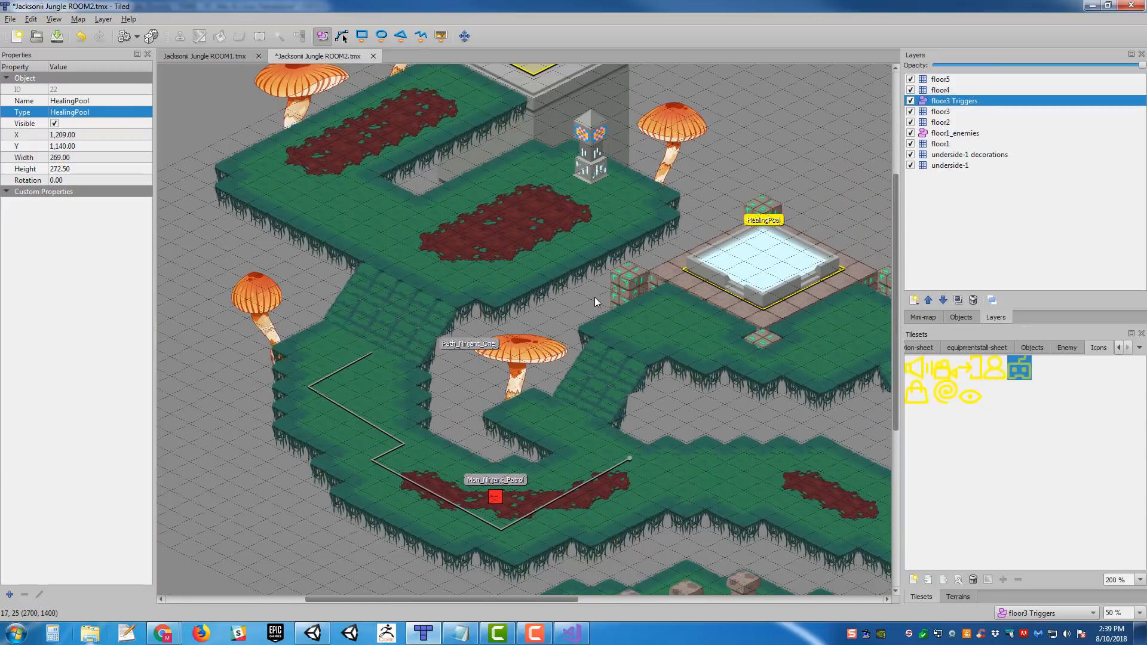
{"action": "key", "text": "ctrl+s"}
- Examine the map area east of the healing pool, including the mushrooms and the far teleporter pad
{"action": "mouse_move", "coordinate": [619, 252]}
{"action": "middle_mouse_down"}
{"action": "mouse_move", "coordinate": [457, 186]}
{"action": "mouse_move", "coordinate": [245, 135]}
{"action": "mouse_move", "coordinate": [340, 260]}
{"action": "middle_mouse_up"}
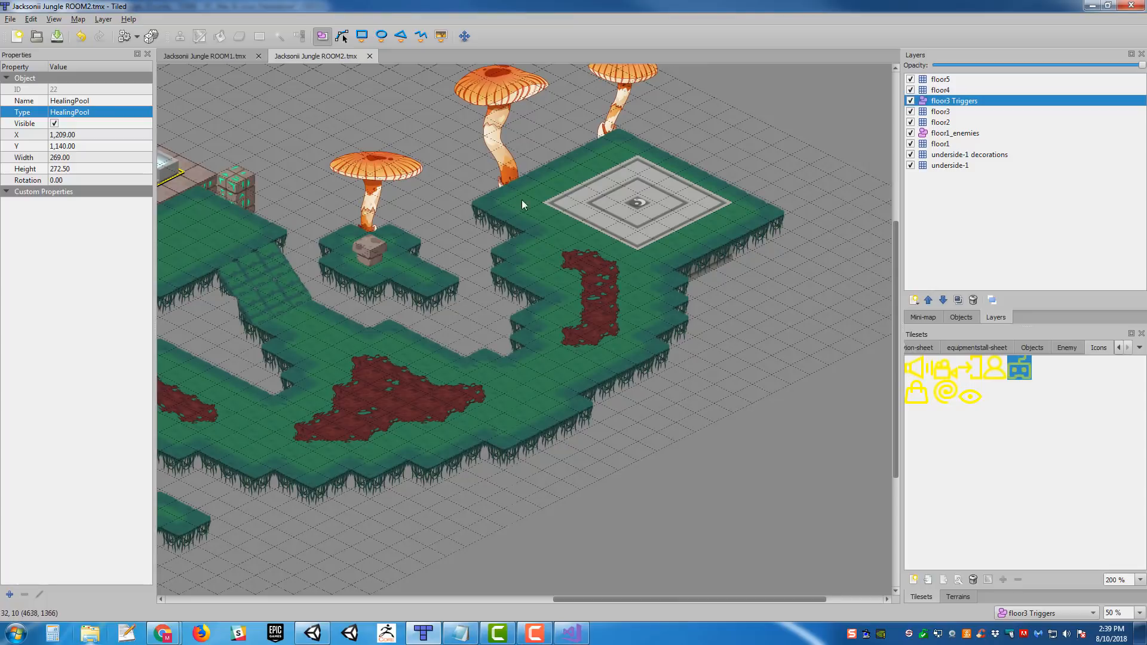
{"action": "middle_click_drag", "start_coordinate": [523, 205], "coordinate": [713, 261]}
{"action": "mouse_move", "coordinate": [590, 285]}
{"action": "middle_mouse_down"}
{"action": "mouse_move", "coordinate": [597, 323]}
{"action": "mouse_move", "coordinate": [830, 331]}
{"action": "middle_mouse_up"}
{"action": "middle_click_drag", "start_coordinate": [542, 209], "coordinate": [323, 196]}
{"action": "middle_click_drag", "start_coordinate": [644, 301], "coordinate": [384, 295]}
{"action": "scroll", "coordinate": [629, 268], "scroll_direction": "up", "scroll_amount": 1, "text": "ctrl"}
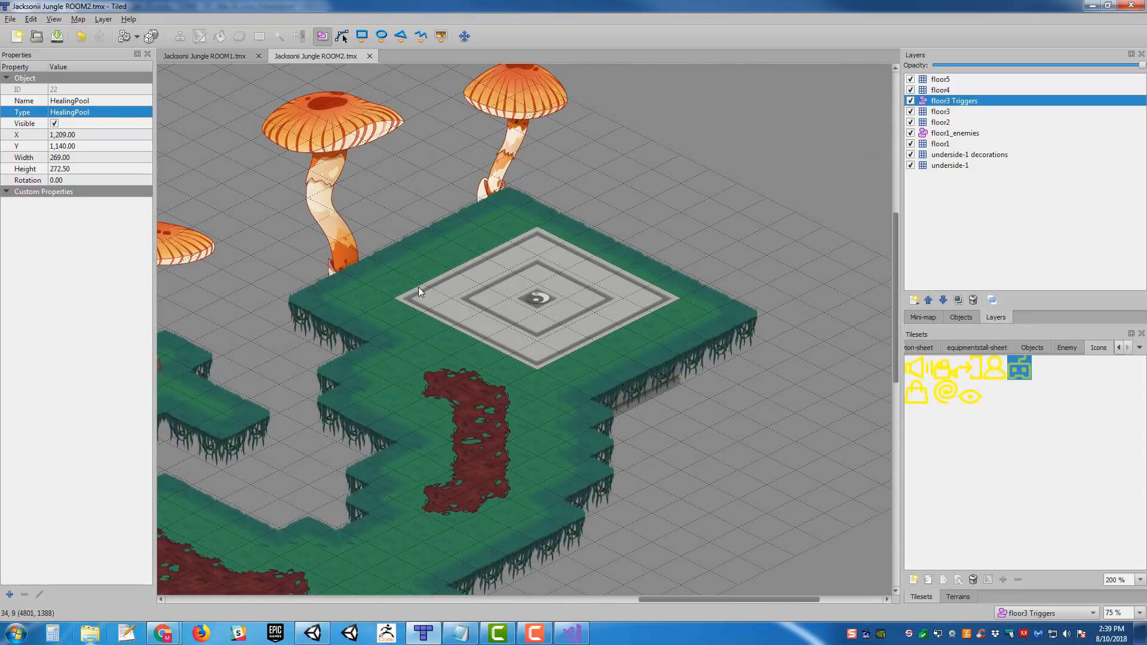
{"action": "mouse_move", "coordinate": [601, 201]}
{"action": "middle_mouse_down"}
{"action": "mouse_move", "coordinate": [578, 207]}
{"action": "mouse_move", "coordinate": [853, 135]}
{"action": "middle_mouse_up"}
{"action": "scroll", "coordinate": [501, 211], "scroll_direction": "down", "scroll_amount": 1, "text": "ctrl"}
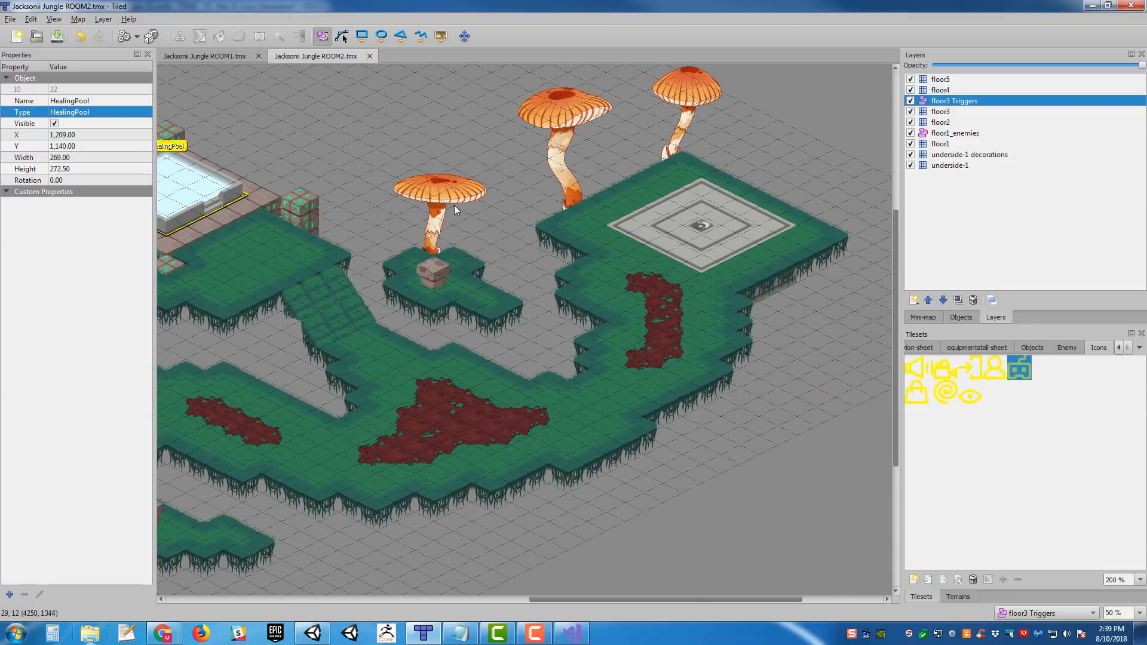
{"action": "middle_click_drag", "start_coordinate": [481, 205], "coordinate": [887, 183]}
{"action": "mouse_move", "coordinate": [864, 211]}
{"action": "middle_mouse_down"}
{"action": "mouse_move", "coordinate": [850, 272]}
{"action": "mouse_move", "coordinate": [619, 289]}
{"action": "mouse_move", "coordinate": [286, 271]}
{"action": "middle_mouse_up"}
{"action": "middle_click_drag", "start_coordinate": [529, 278], "coordinate": [697, 240]}
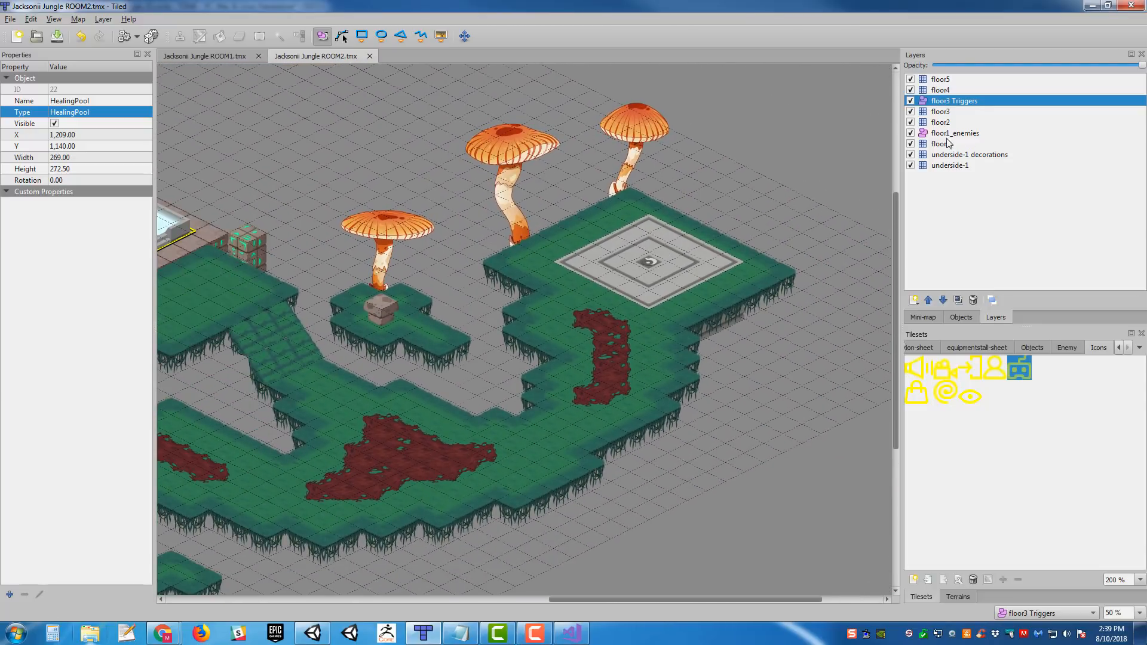
- Toggle the floor2 and floor1 layers' visibility to check which layer the eastern teleporter pad is on
{"action": "left_click", "coordinate": [912, 124]}
{"action": "left_click", "coordinate": [912, 144]}
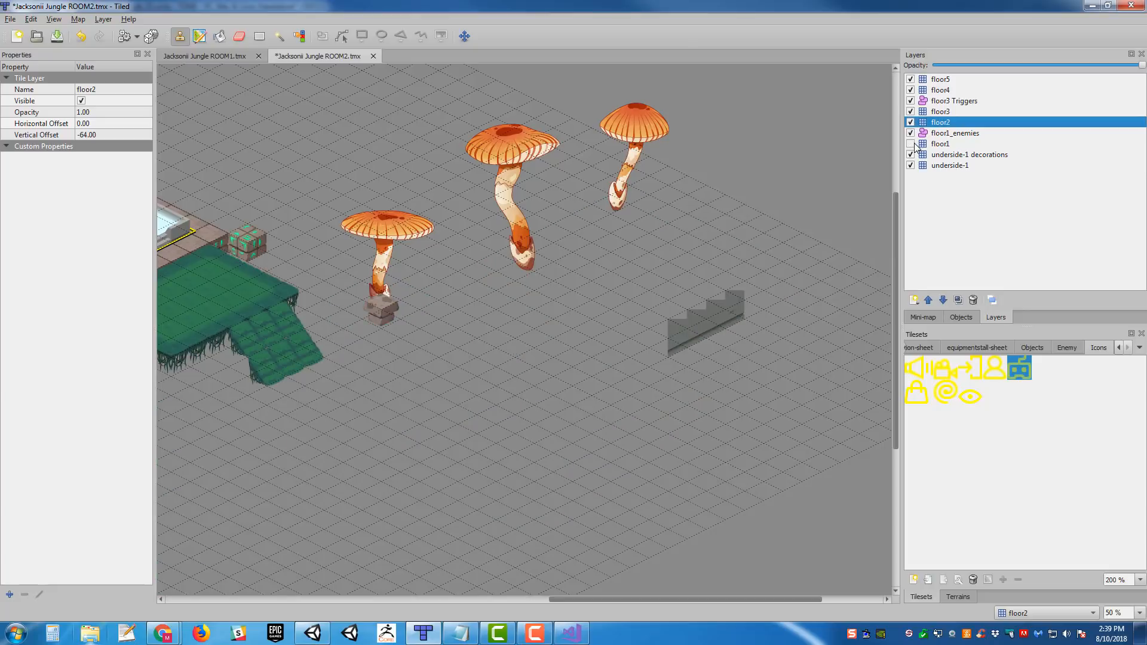
{"action": "left_click", "coordinate": [911, 144]}
- Add an object layer directly above floor1 and name it Floor1 Triggers
{"action": "left_click", "coordinate": [945, 141]}
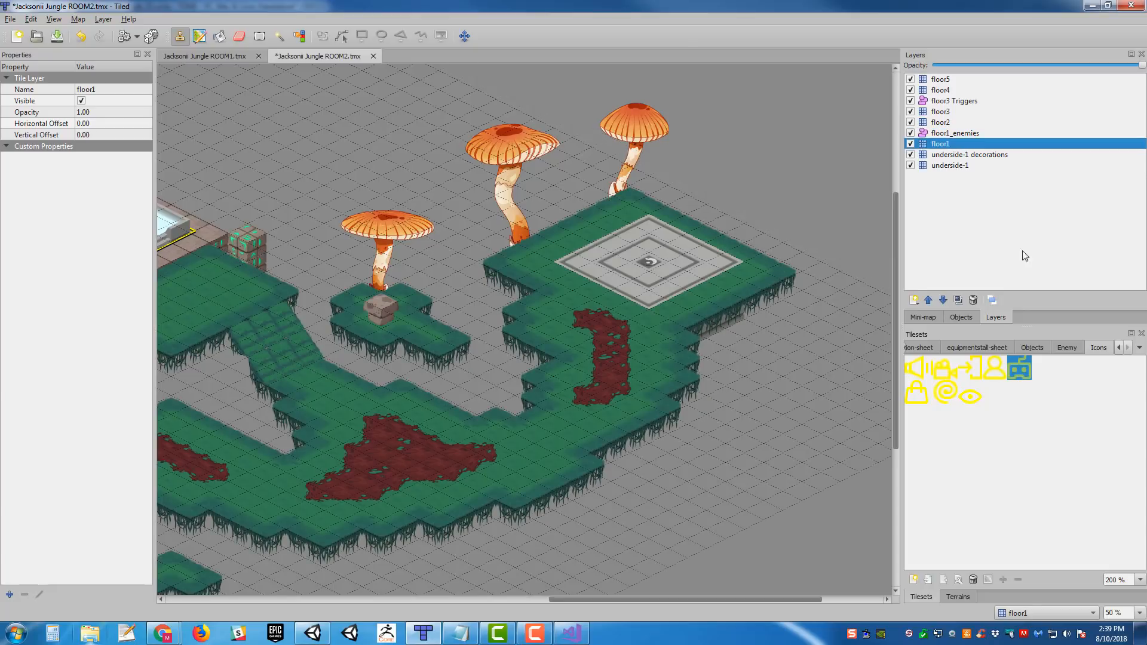
{"action": "left_click", "coordinate": [914, 300]}
{"action": "left_click", "coordinate": [958, 325]}
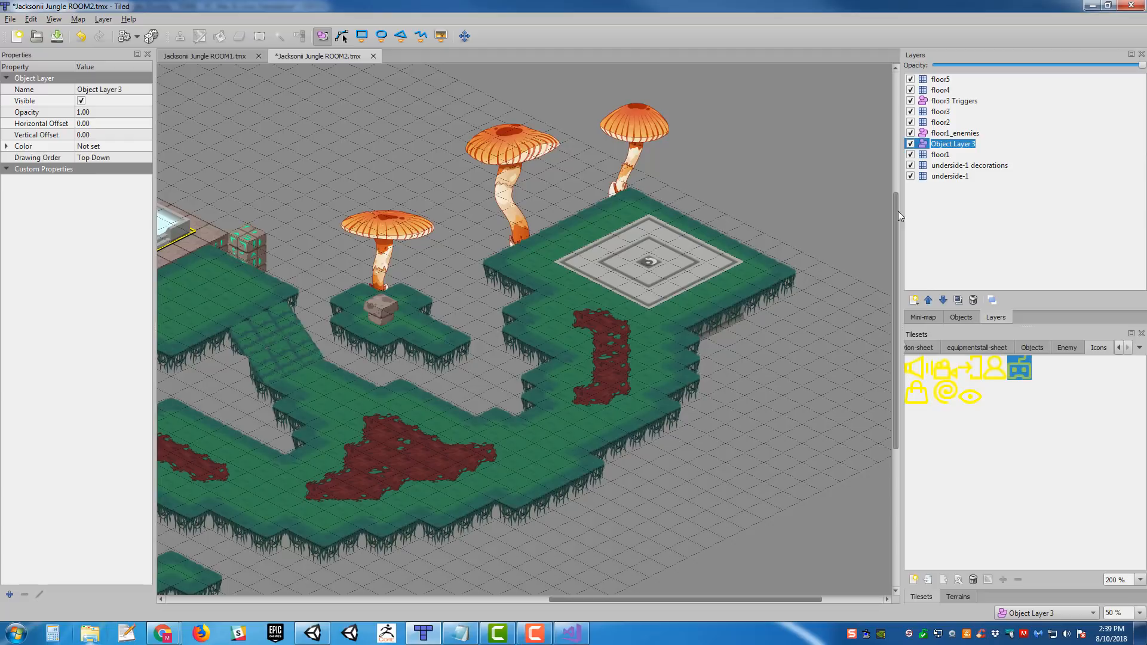
{"action": "type", "text": "Floor1 Triggers"}
{"action": "key", "text": "Return"}
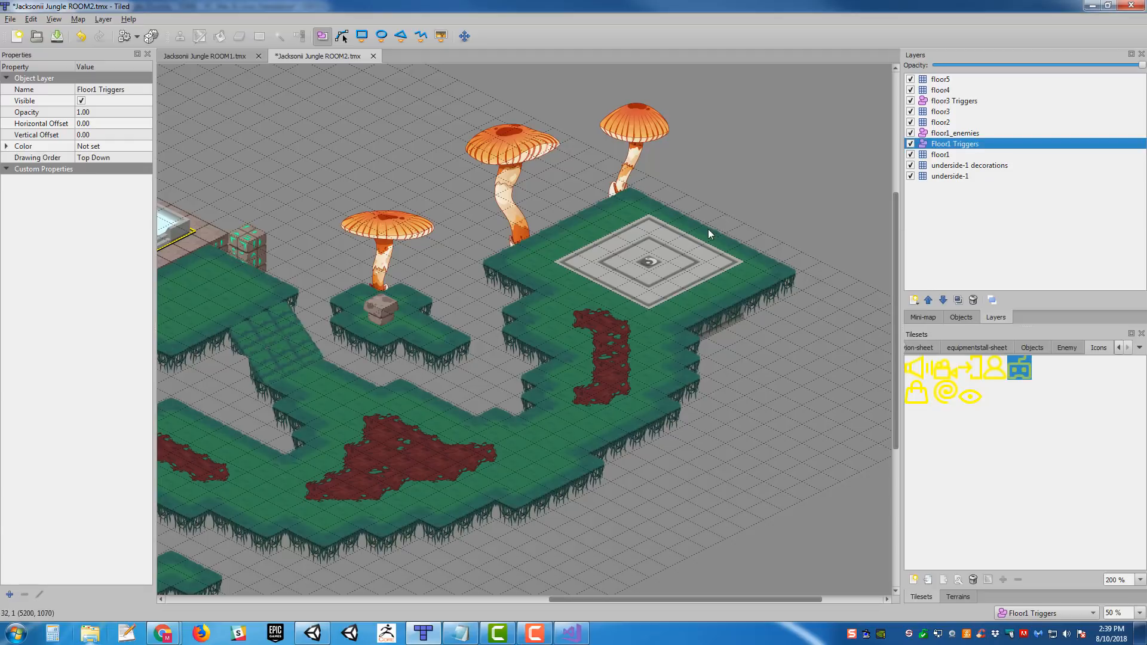
- Draw a rectangle object about 165 by 163 over the inner square of the eastern teleporter pad
{"action": "scroll", "coordinate": [702, 239], "scroll_direction": "up", "scroll_amount": 1, "text": "ctrl"}
{"action": "middle_click_drag", "start_coordinate": [621, 237], "coordinate": [471, 252]}
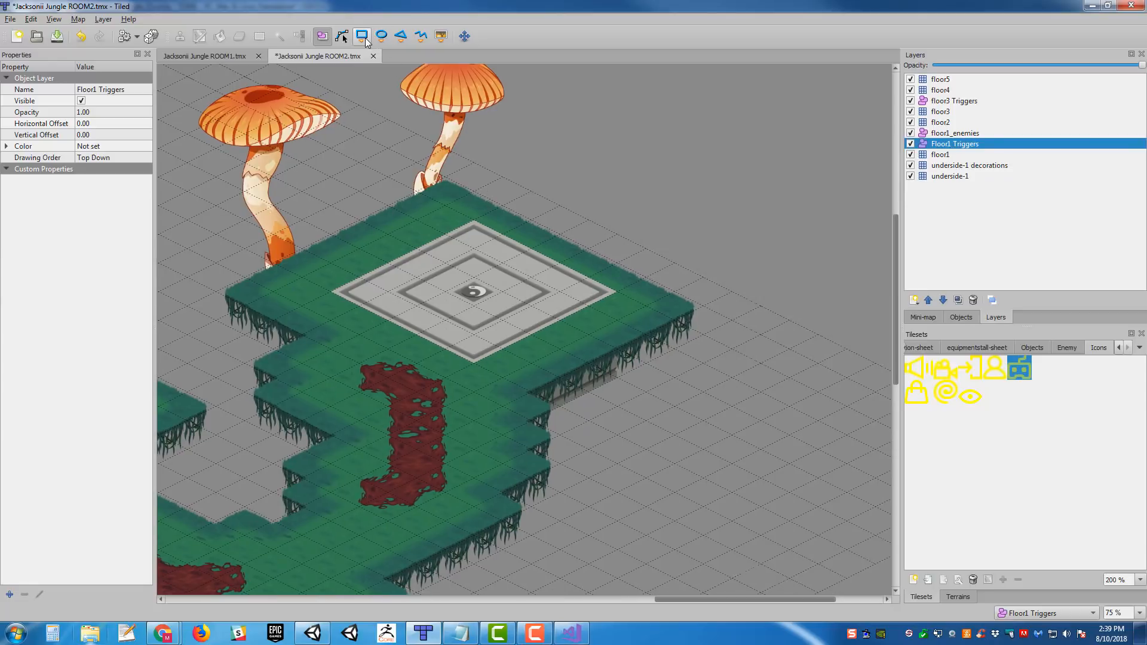
{"action": "left_click", "coordinate": [362, 39]}
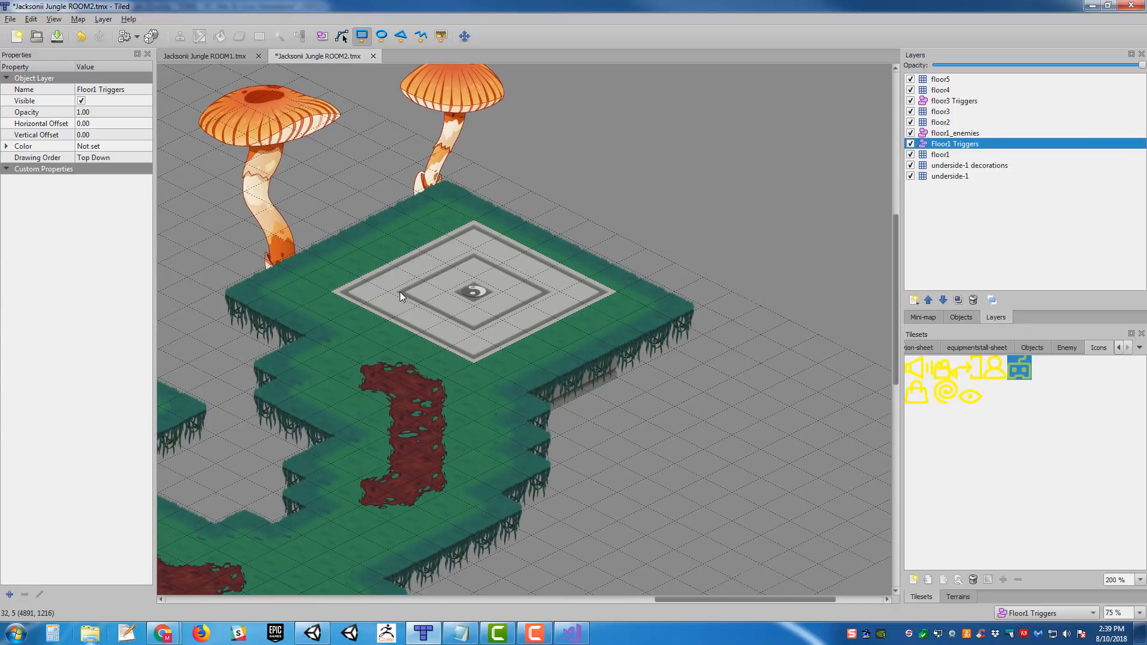
{"action": "left_click_drag", "start_coordinate": [400, 295], "coordinate": [548, 296]}
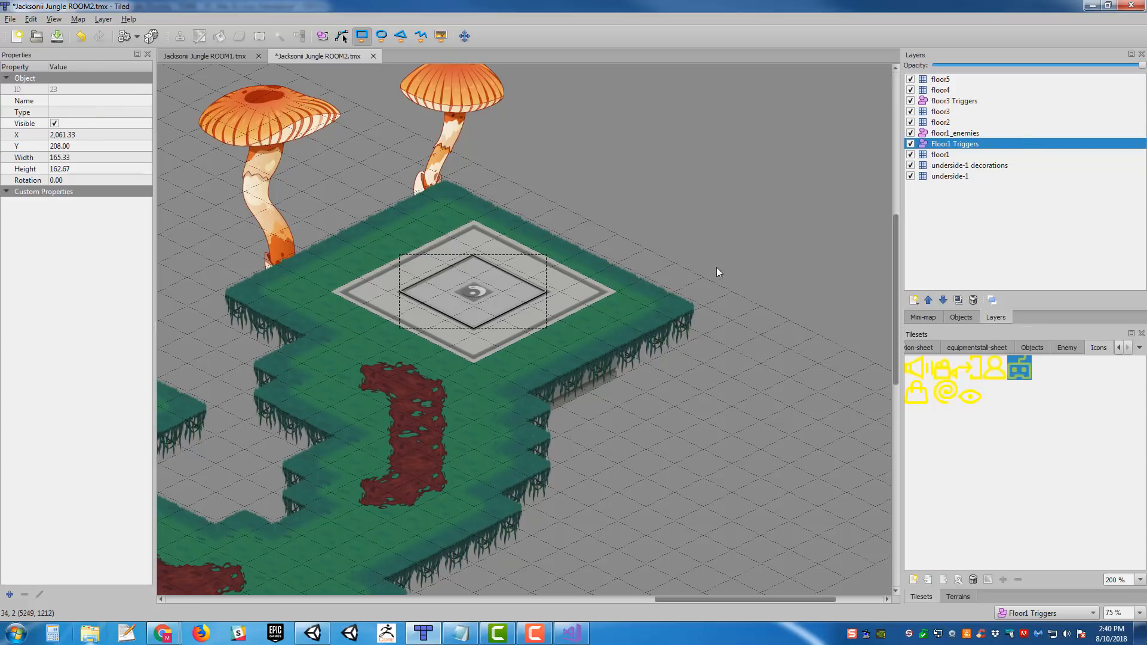
- Color the Floor1 Triggers layer yellow by setting its Red and Green values to 255
{"action": "right_click", "coordinate": [952, 148]}
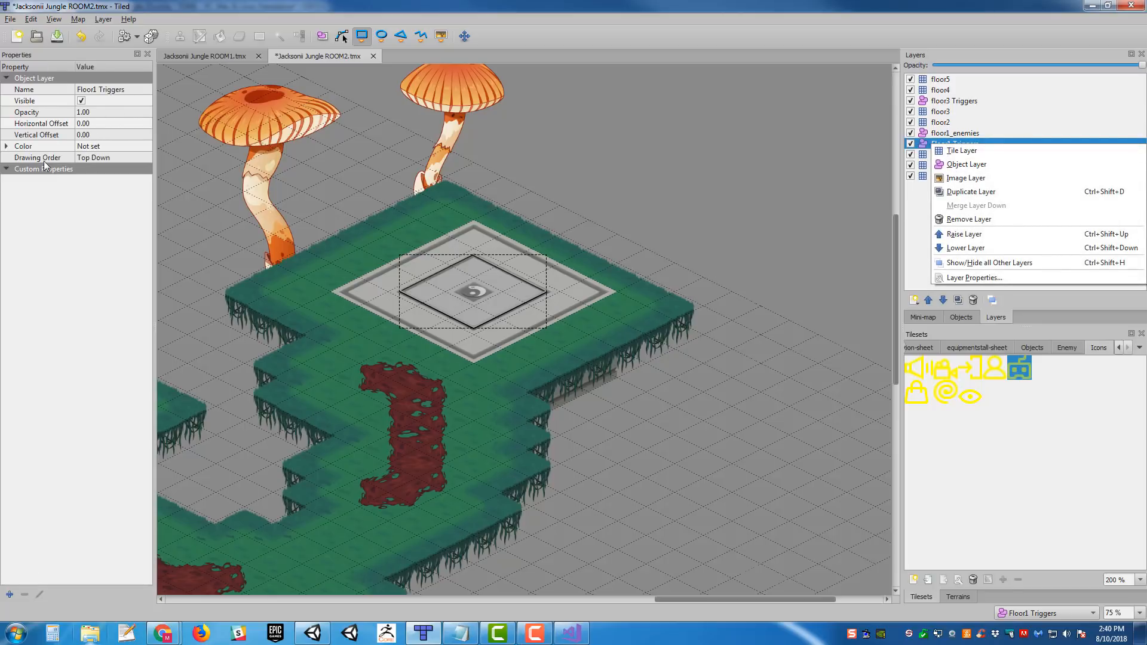
{"action": "left_click", "coordinate": [12, 147]}
{"action": "left_click", "coordinate": [9, 148]}
{"action": "left_click", "coordinate": [90, 157]}
{"action": "type", "text": "255"}
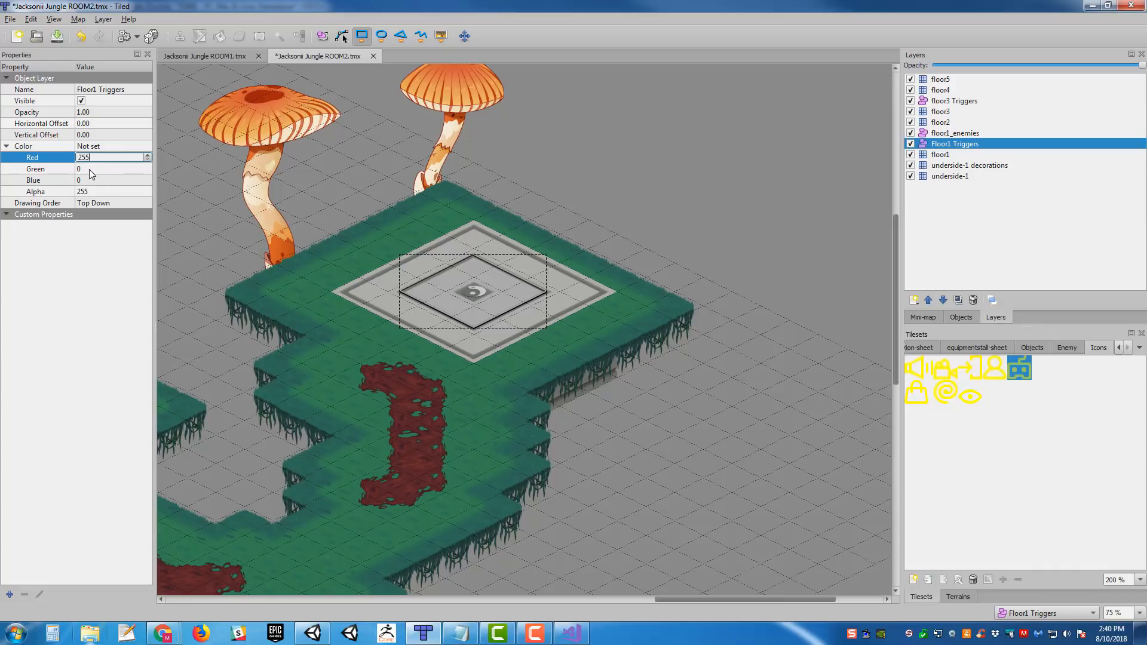
{"action": "left_click", "coordinate": [92, 170]}
{"action": "type", "text": "255"}
{"action": "key", "text": "Return"}
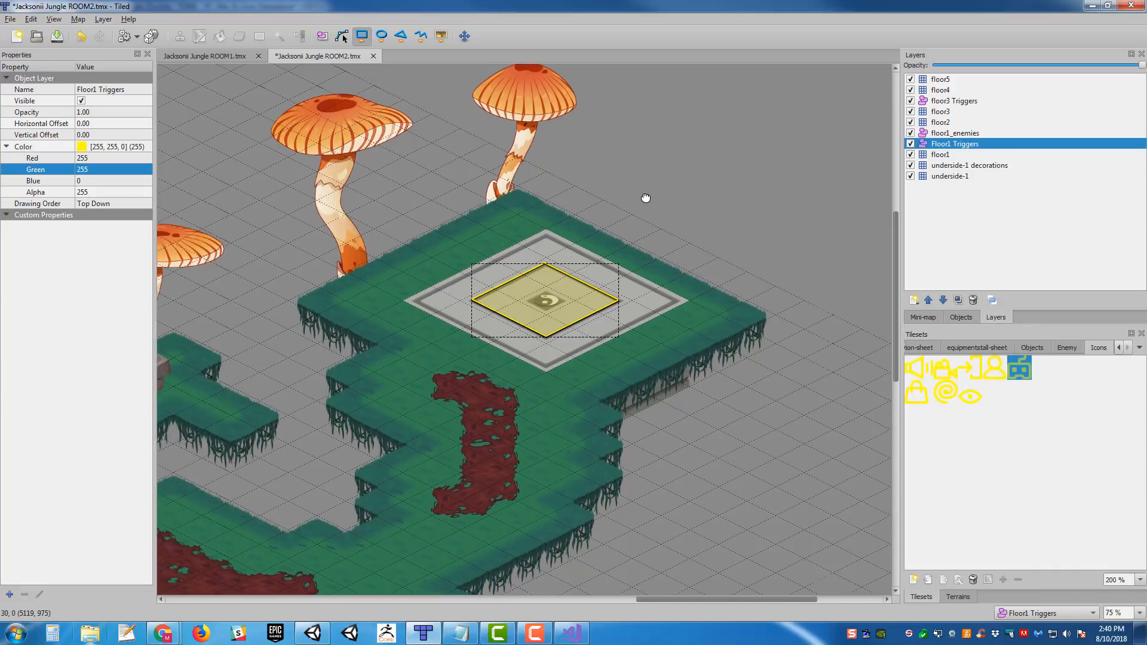
- Pull in the northwestern edge of the yellow rectangle to fit the teleporter pad's inner square, about 161 by 163 in size
{"action": "middle_click_drag", "start_coordinate": [507, 280], "coordinate": [529, 278]}
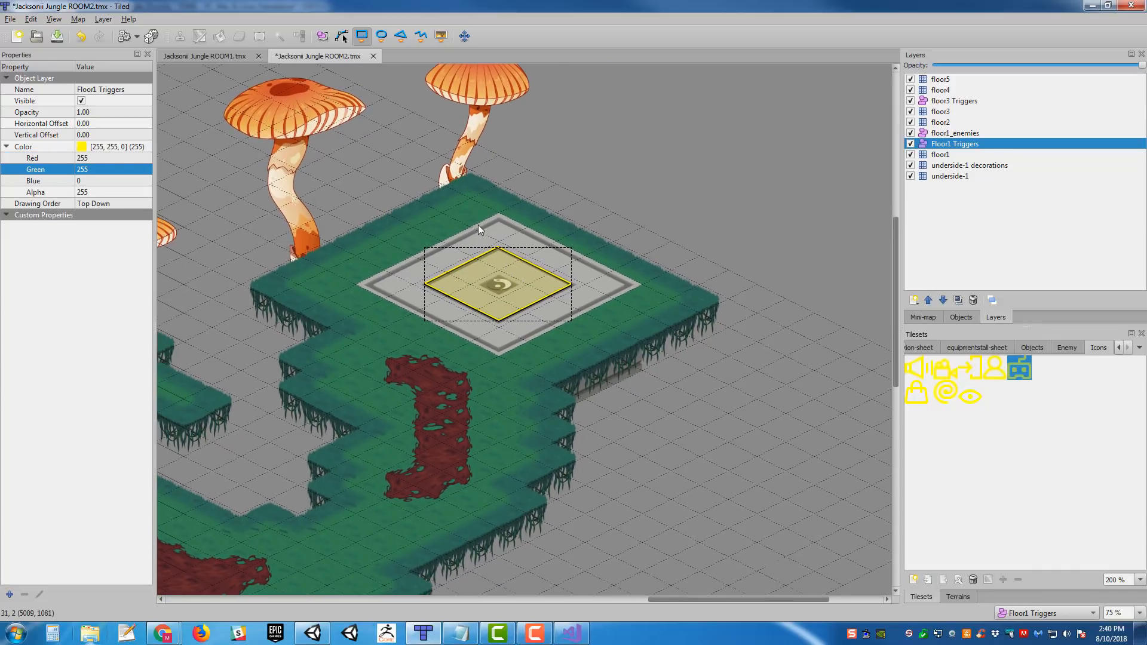
{"action": "scroll", "coordinate": [478, 231], "scroll_direction": "up", "scroll_amount": 1, "text": "ctrl"}
{"action": "left_click", "coordinate": [323, 37]}
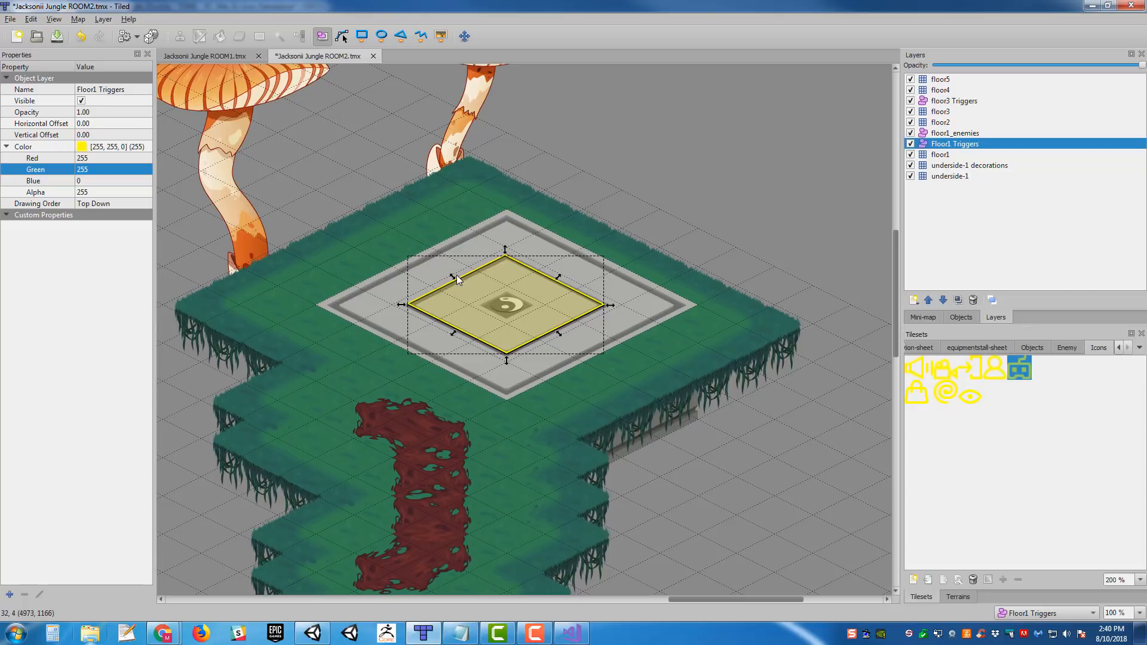
{"action": "left_click_drag", "start_coordinate": [454, 278], "coordinate": [465, 274]}
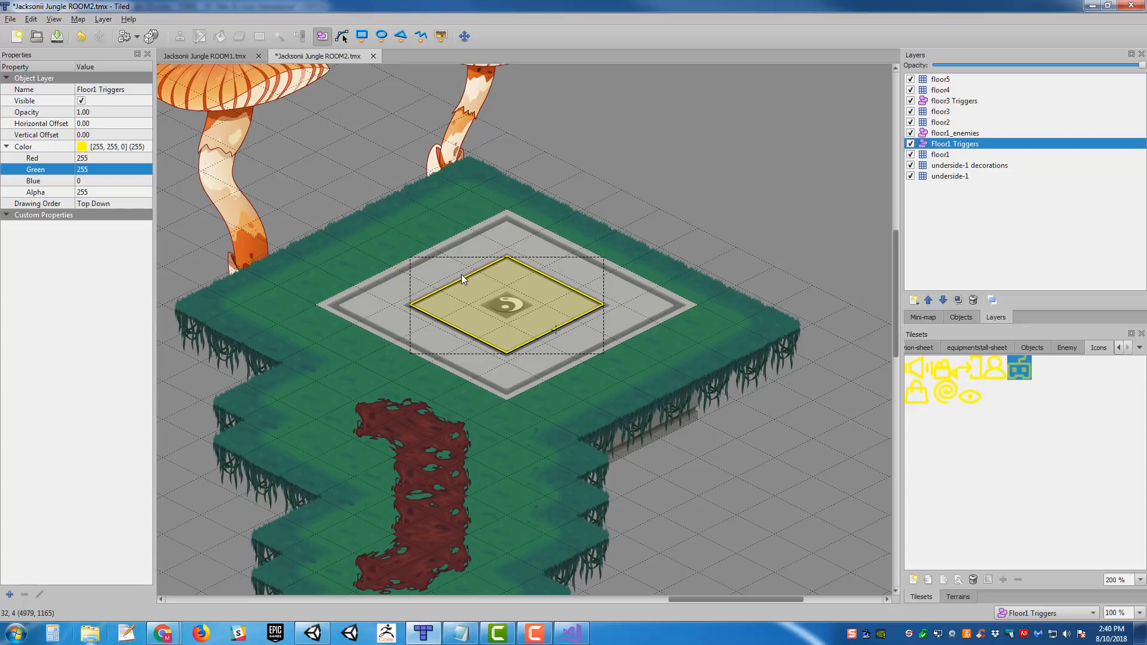
{"action": "middle_click_drag", "start_coordinate": [654, 336], "coordinate": [745, 360]}
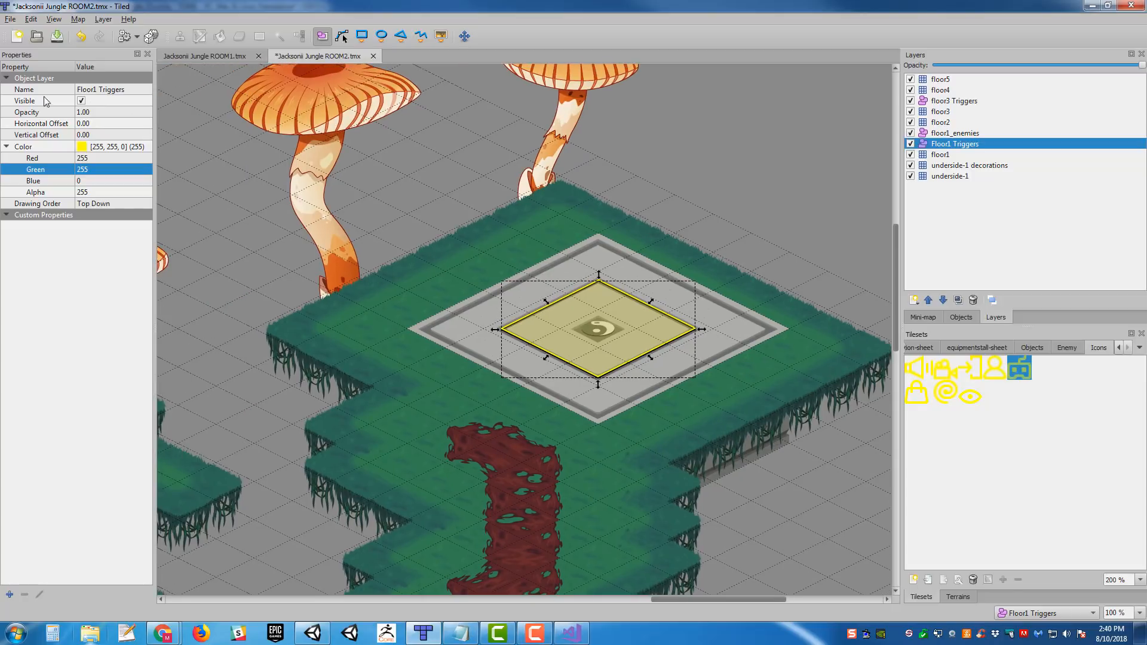
- Name the eastern pad's rectangle object Teleporter_02 and set its type to Teleporter
{"action": "left_click", "coordinate": [774, 313]}
{"action": "left_click", "coordinate": [634, 304]}
{"action": "left_click", "coordinate": [95, 100]}
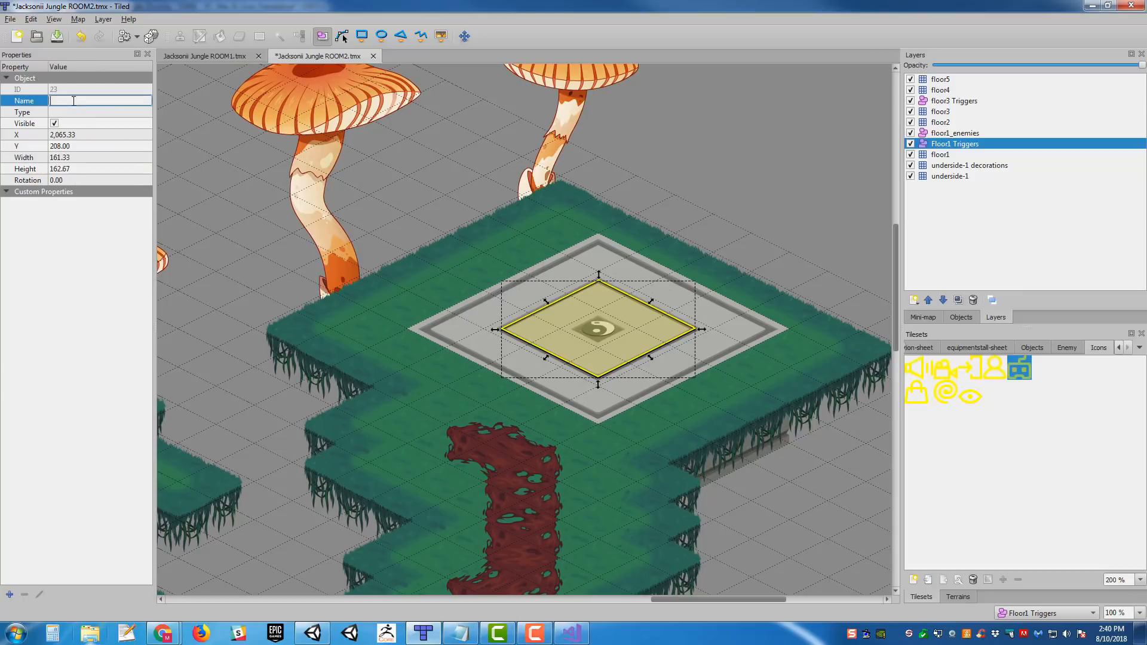
{"action": "type", "text": "Teleporter_02"}
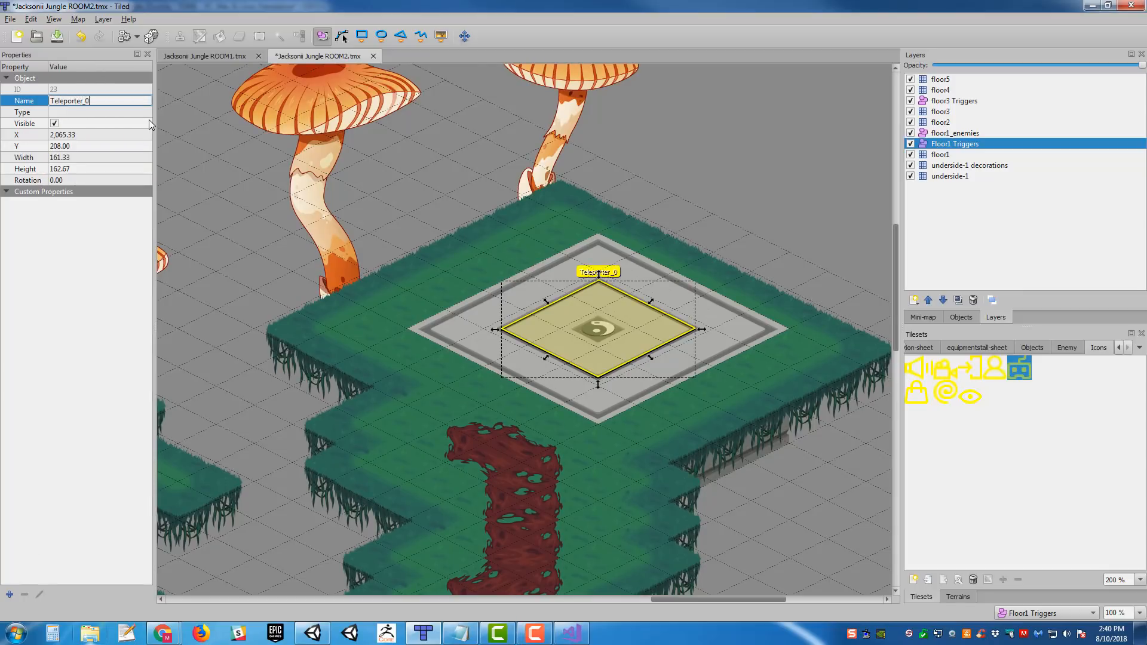
{"action": "key", "text": "Return"}
{"action": "left_click", "coordinate": [131, 112]}
{"action": "type", "text": "Teleporter"}
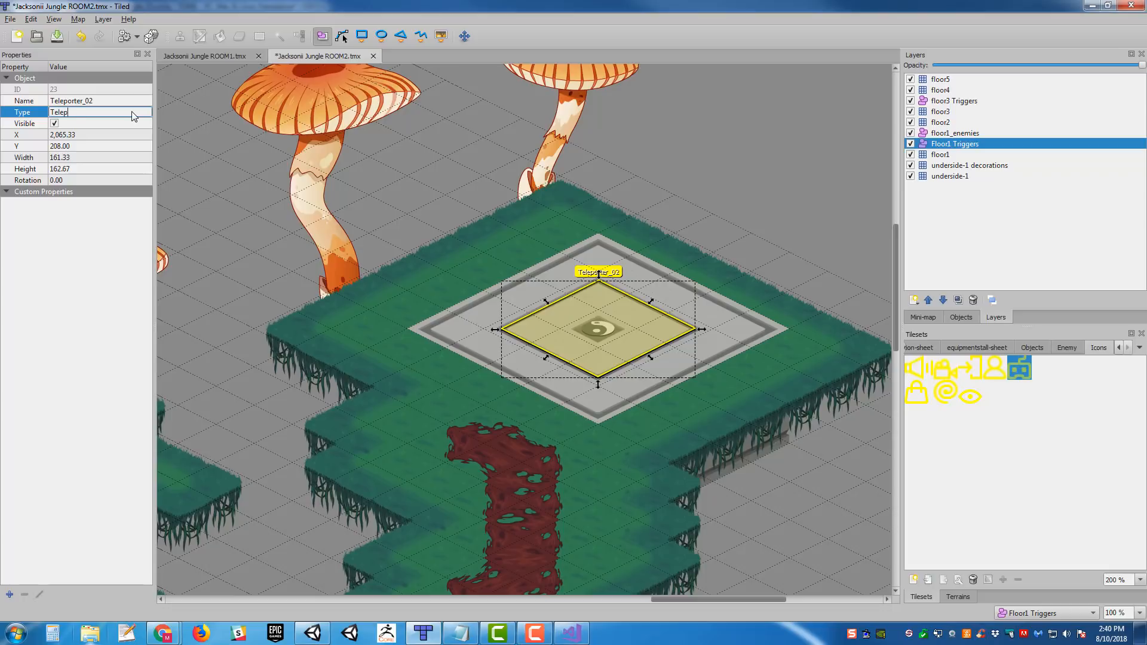
{"action": "key", "text": "Return"}
- Add a custom string property Room with the value JacksoniiJungle03 to the Teleporter_02 object
{"action": "left_click", "coordinate": [9, 594]}
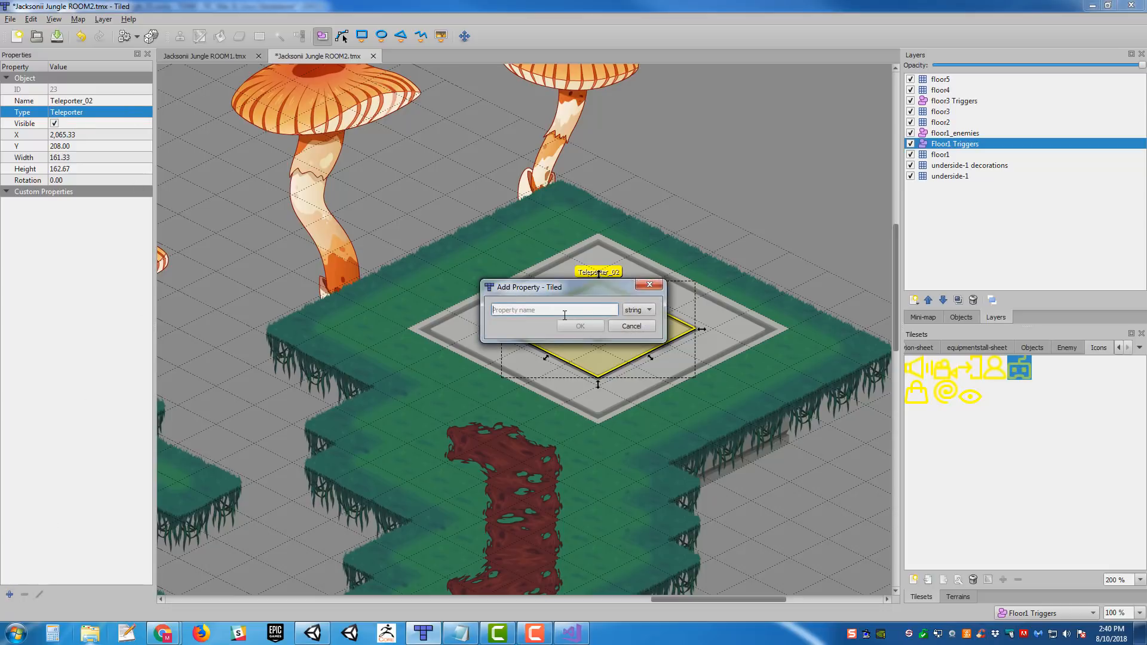
{"action": "type", "text": "Room"}
{"action": "key", "text": "Return"}
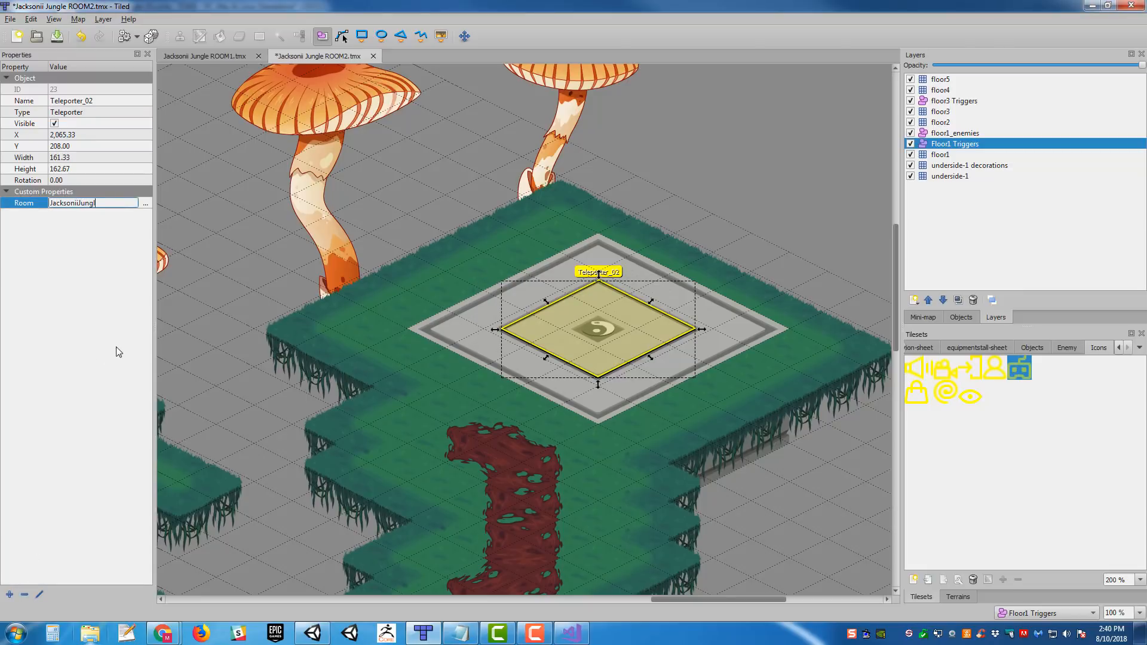
{"action": "key", "text": "Return"}
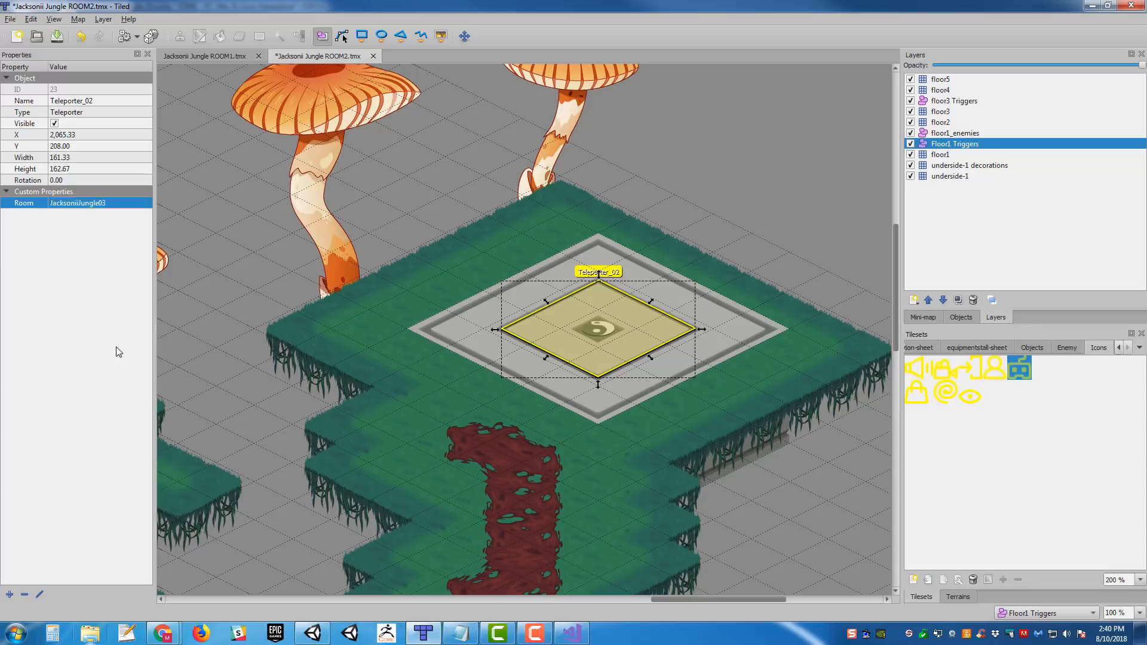
- Add a string property Target with the value PlayerStart_01 to Teleporter_02 and save the map
{"action": "left_click", "coordinate": [10, 594]}
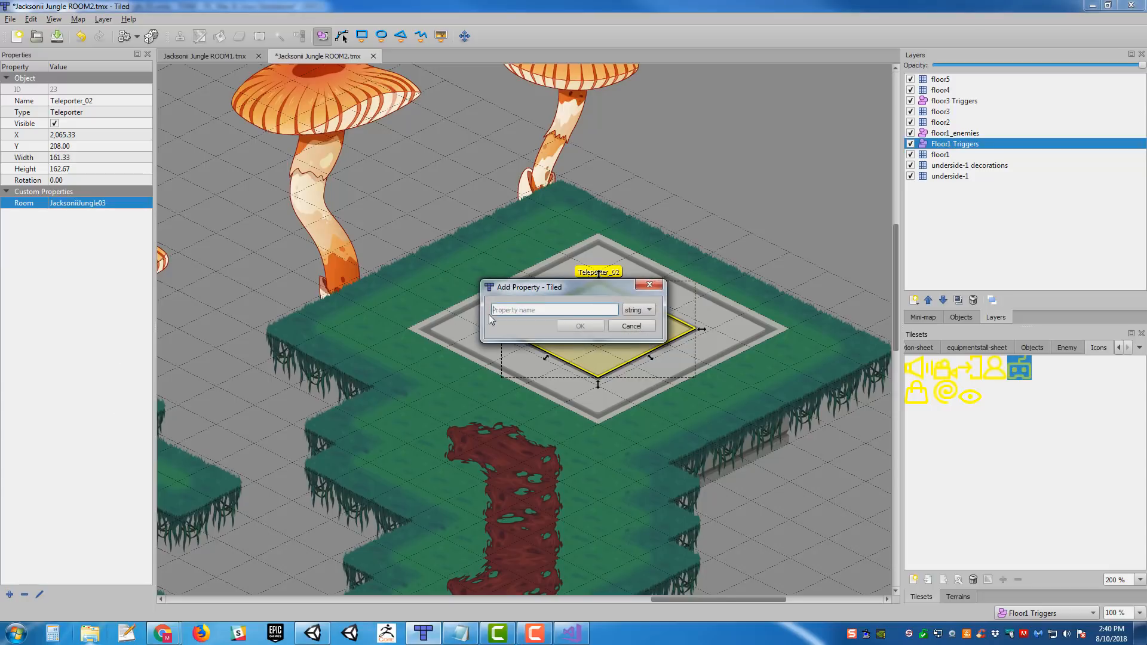
{"action": "type", "text": "Target"}
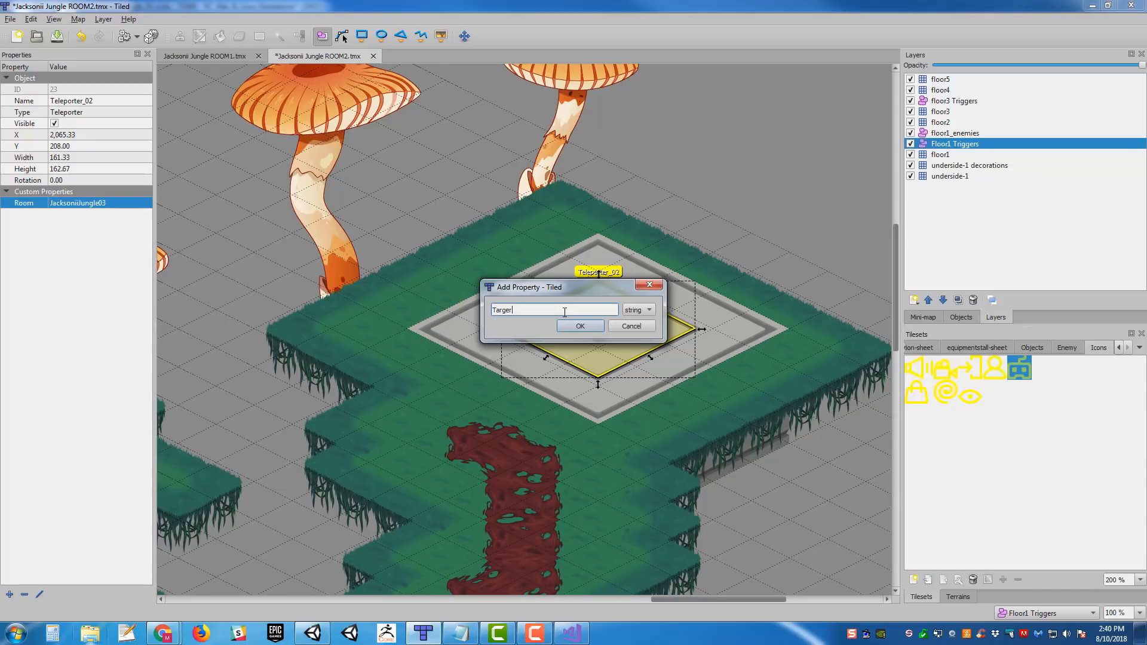
{"action": "key", "text": "Return"}
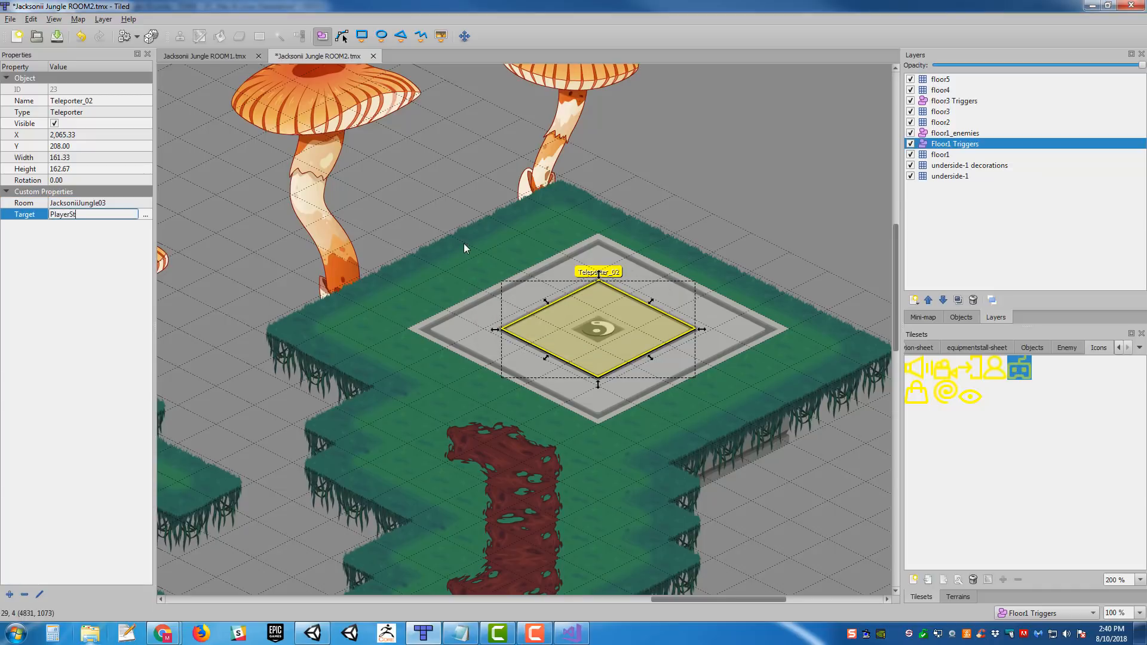
{"action": "key", "text": "Return"}
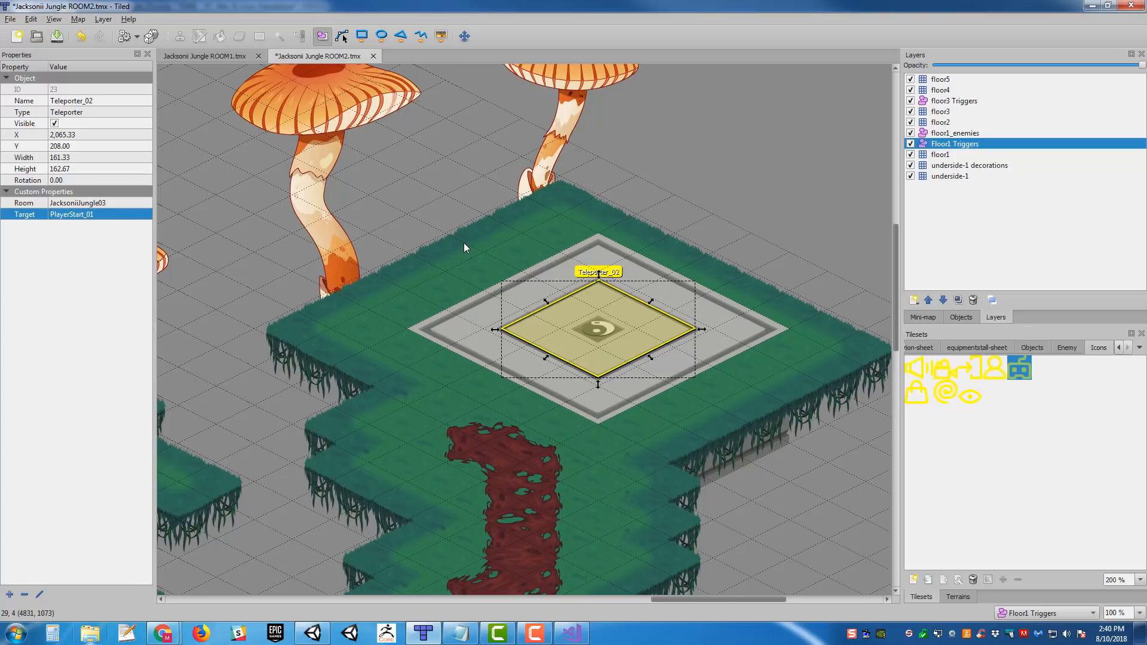
{"action": "middle_click_drag", "start_coordinate": [629, 233], "coordinate": [674, 256]}
{"action": "key", "text": "ctrl+s"}
- Insert the robot icon as a tile object on the swirl at the center of the eastern teleporter pad
{"action": "scroll", "coordinate": [552, 238], "scroll_direction": "down", "scroll_amount": 6, "text": "ctrl"}
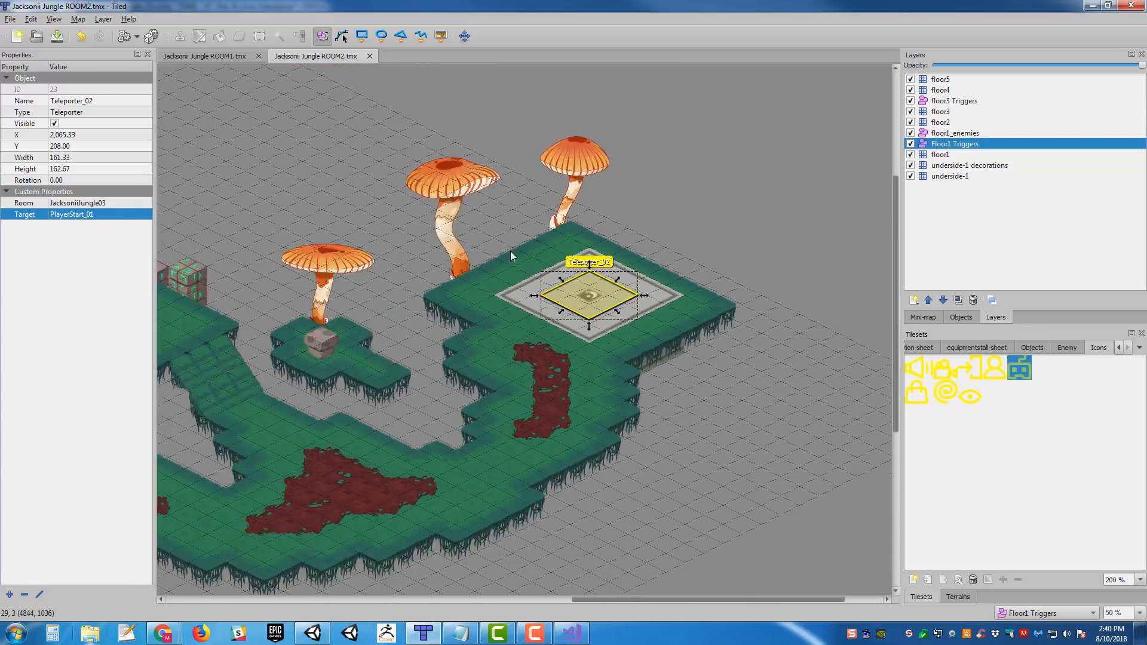
{"action": "scroll", "coordinate": [691, 341], "scroll_direction": "up", "scroll_amount": 2, "text": "ctrl"}
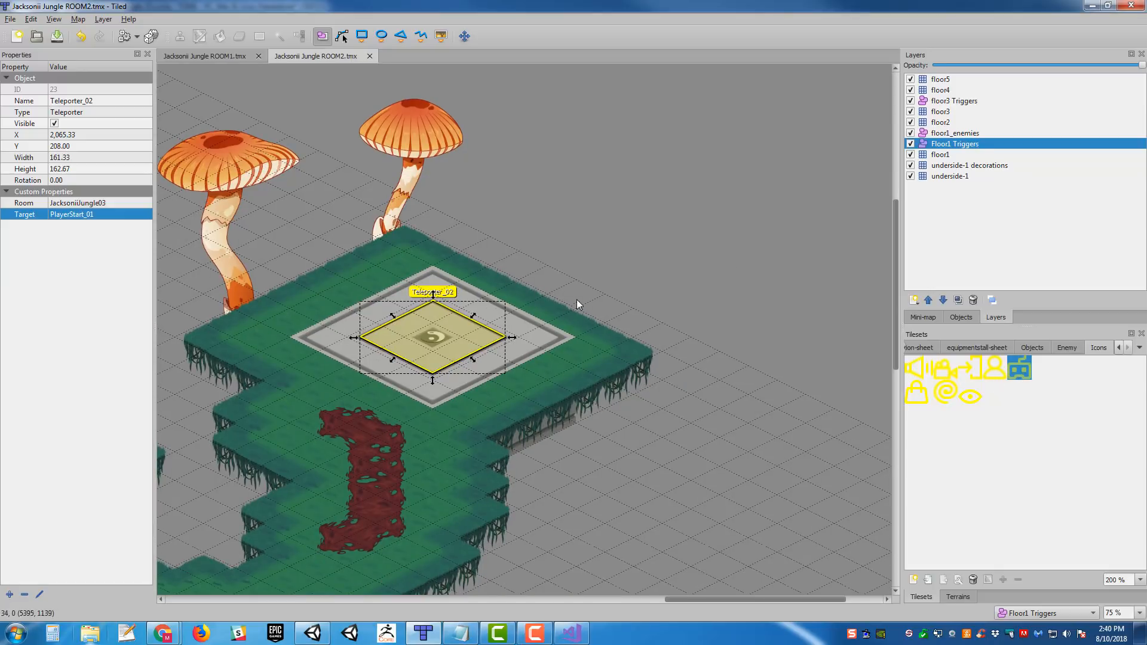
{"action": "left_click", "coordinate": [579, 330]}
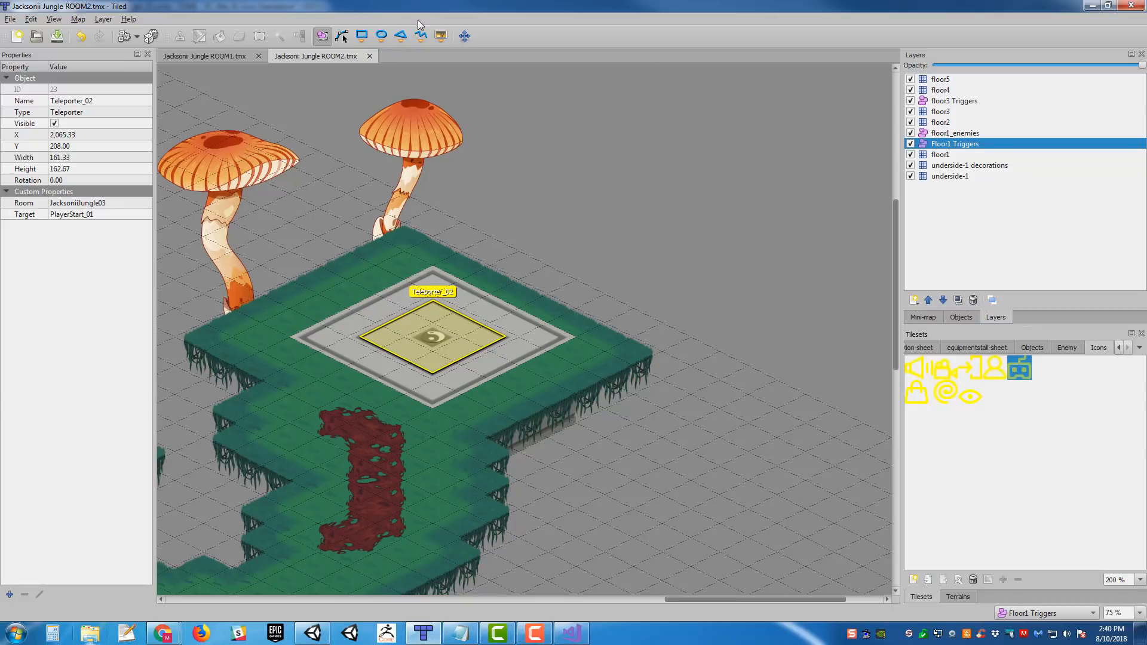
{"action": "left_click", "coordinate": [441, 36]}
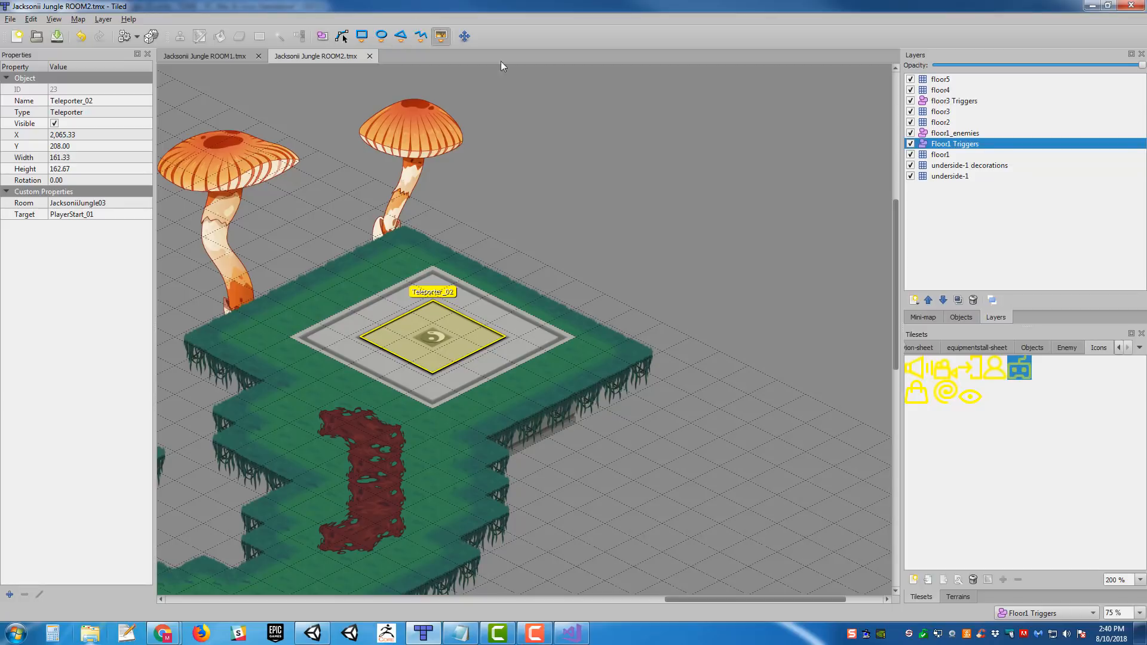
{"action": "left_click", "coordinate": [438, 339]}
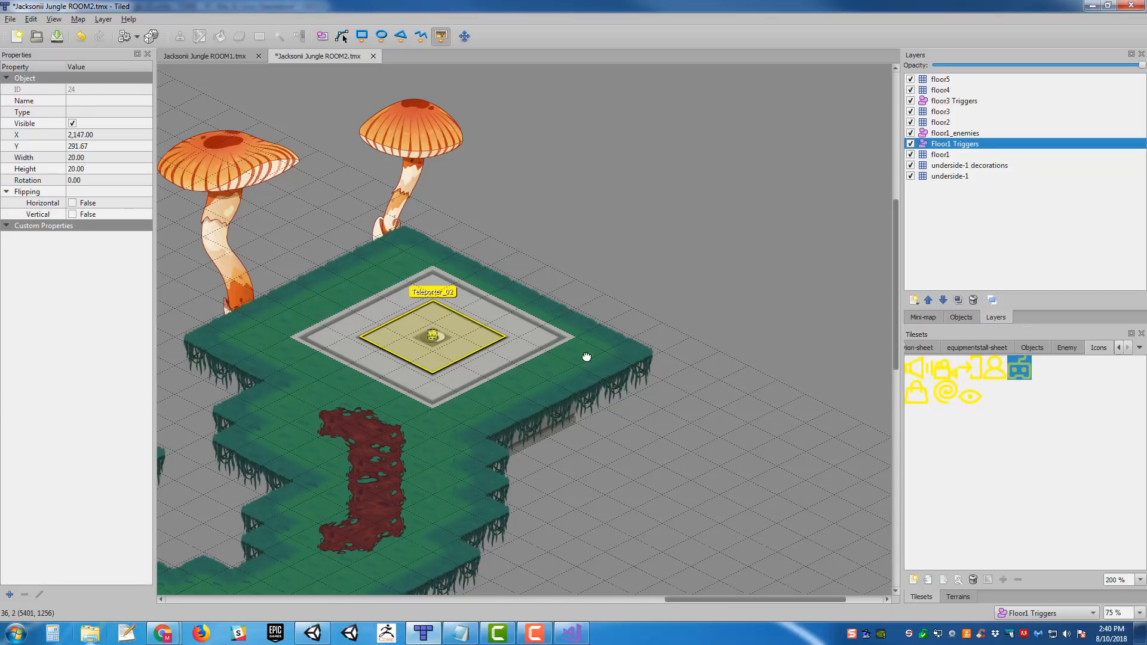
- Enlarge the robot icon object to about 36.67 by 36.67 and center it on the pad's swirl
{"action": "scroll", "coordinate": [533, 338], "scroll_direction": "up", "scroll_amount": 2, "text": "ctrl"}
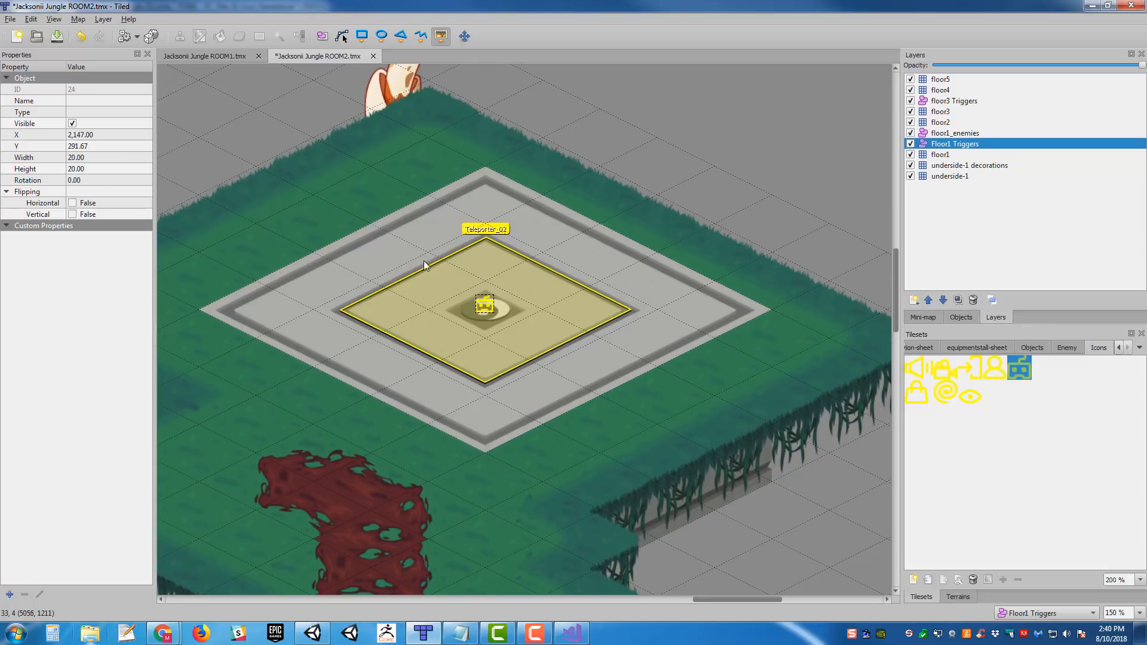
{"action": "left_click", "coordinate": [322, 37]}
{"action": "left_click", "coordinate": [482, 300]}
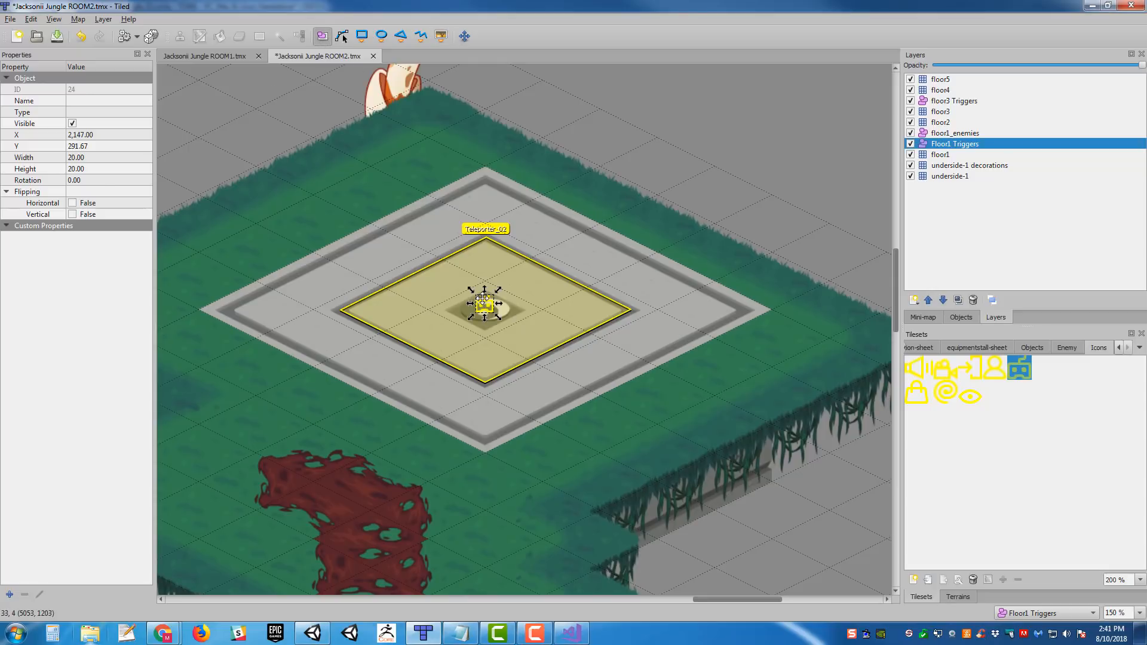
{"action": "mouse_move", "coordinate": [483, 300]}
{"action": "left_mouse_down"}
{"action": "mouse_move", "coordinate": [472, 298]}
{"action": "mouse_move", "coordinate": [506, 328]}
{"action": "mouse_move", "coordinate": [489, 309]}
{"action": "left_mouse_up"}
{"action": "middle_click_drag", "start_coordinate": [585, 322], "coordinate": [657, 328]}
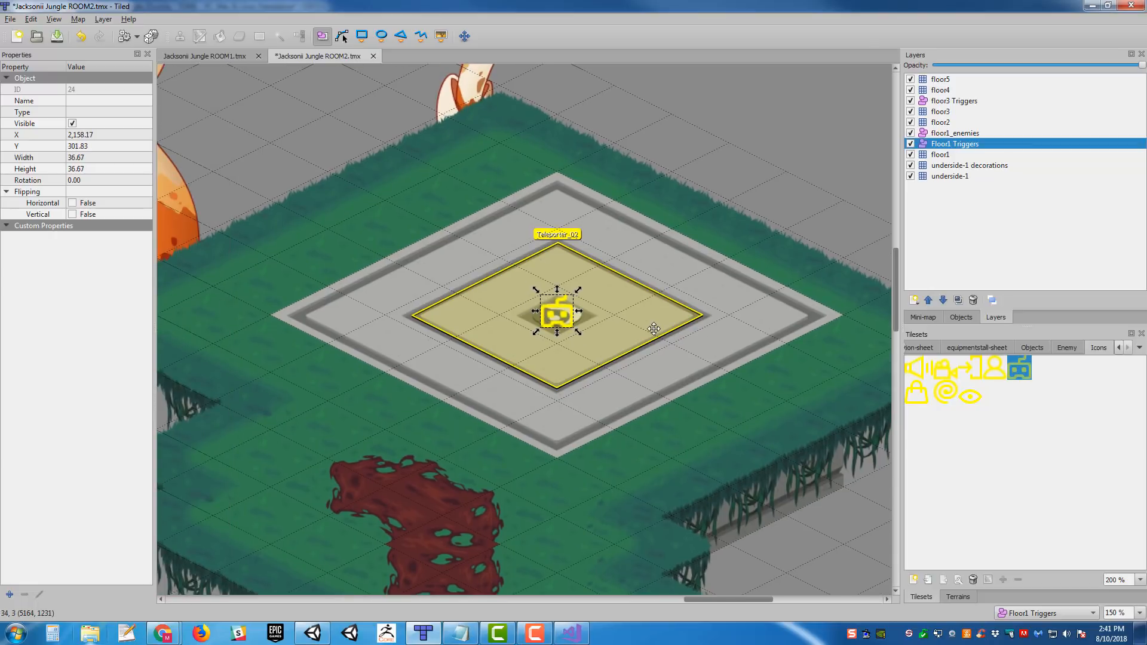
{"action": "scroll", "coordinate": [613, 345], "scroll_direction": "down", "scroll_amount": 1, "text": "ctrl"}
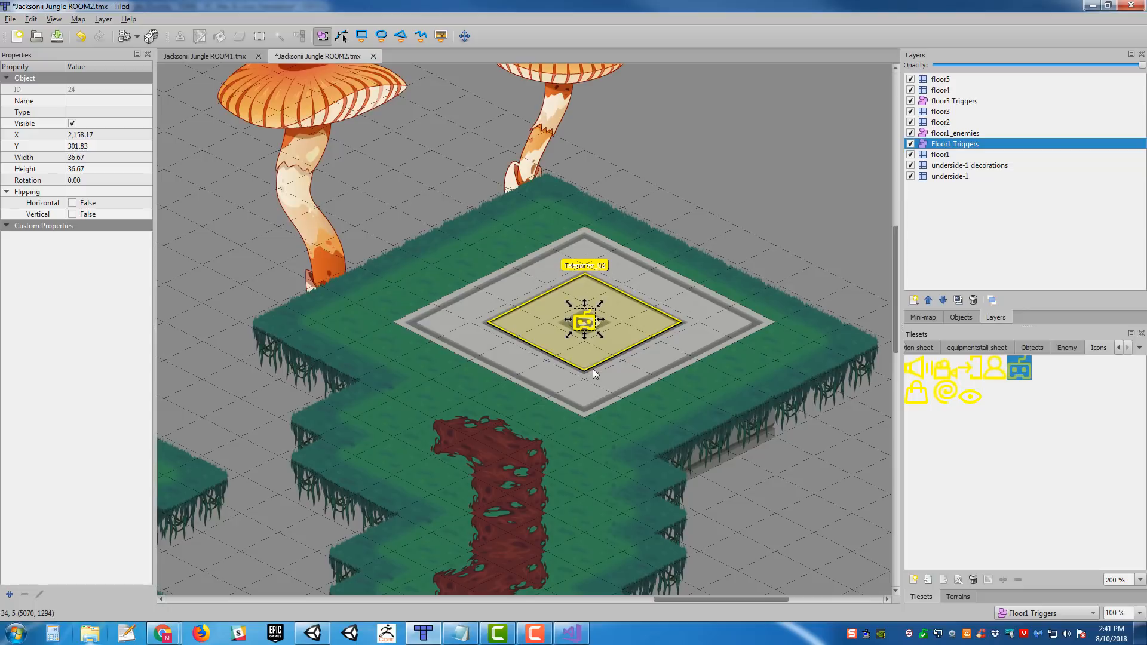
{"action": "middle_click_drag", "start_coordinate": [615, 333], "coordinate": [642, 370]}
{"action": "scroll", "coordinate": [641, 371], "scroll_direction": "up", "scroll_amount": 1, "text": "ctrl"}
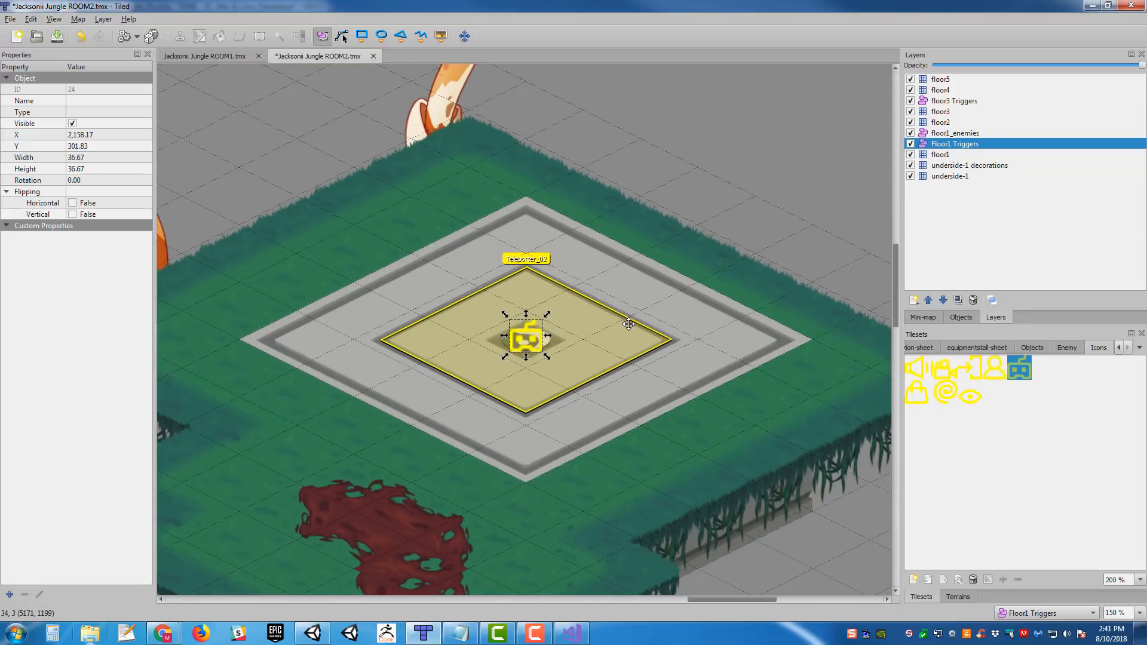
- Name the robot icon object PlayerStart_02, set its type to PlayerStart, and save the map
{"action": "double_click", "coordinate": [83, 101]}
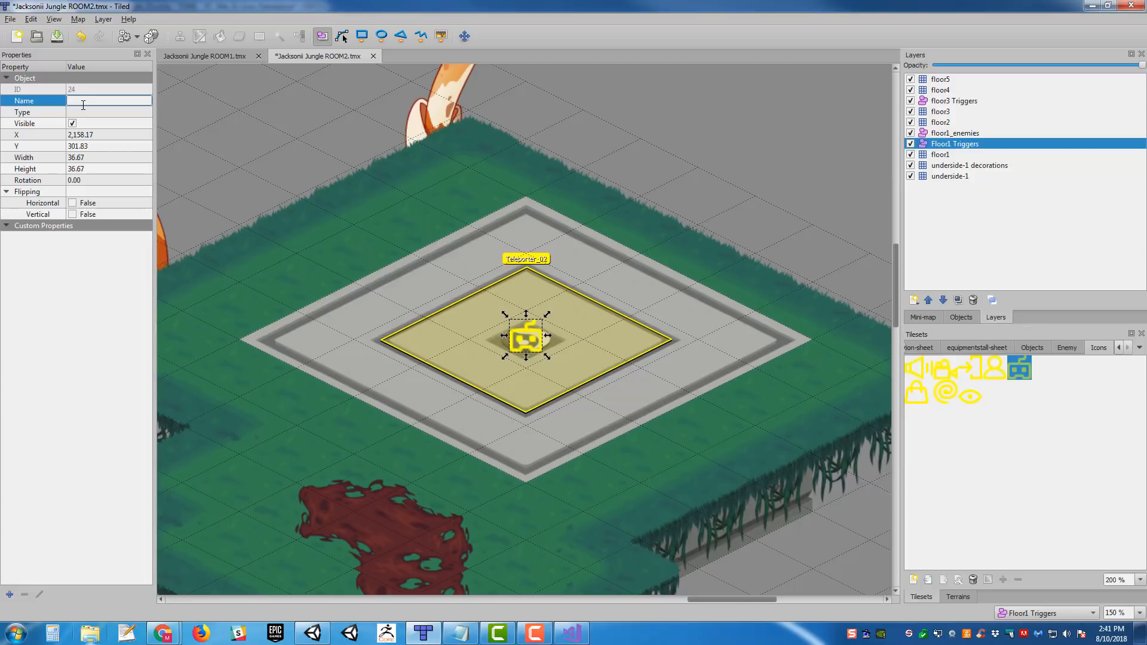
{"action": "type", "text": "PlayerStart_02"}
{"action": "key", "text": "Return"}
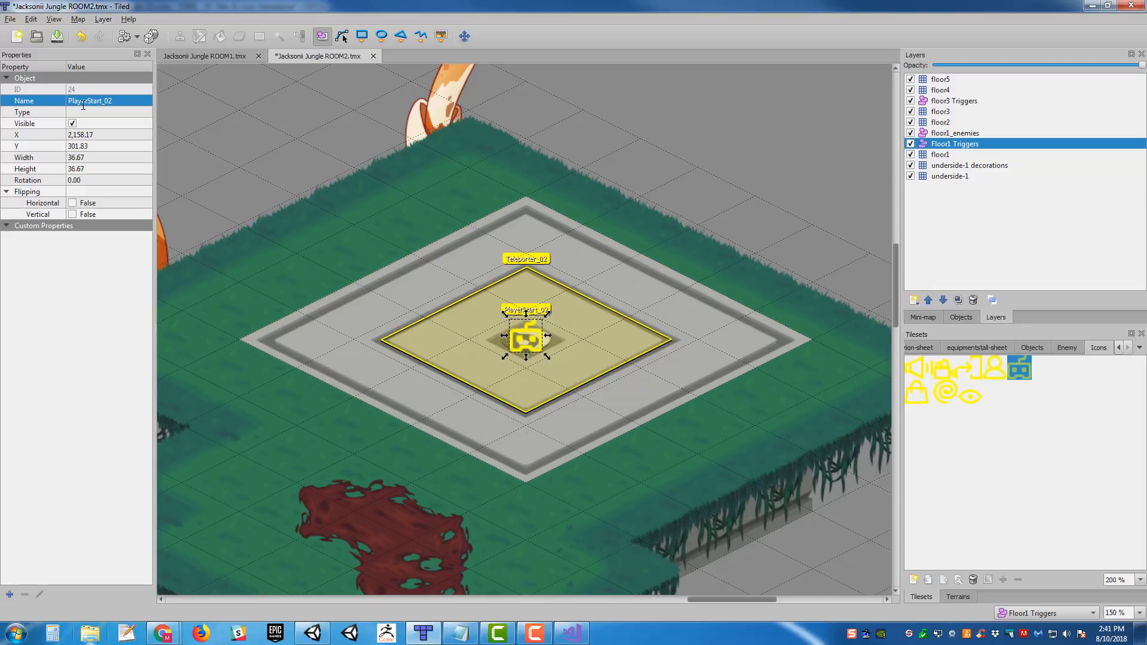
{"action": "left_click", "coordinate": [102, 115]}
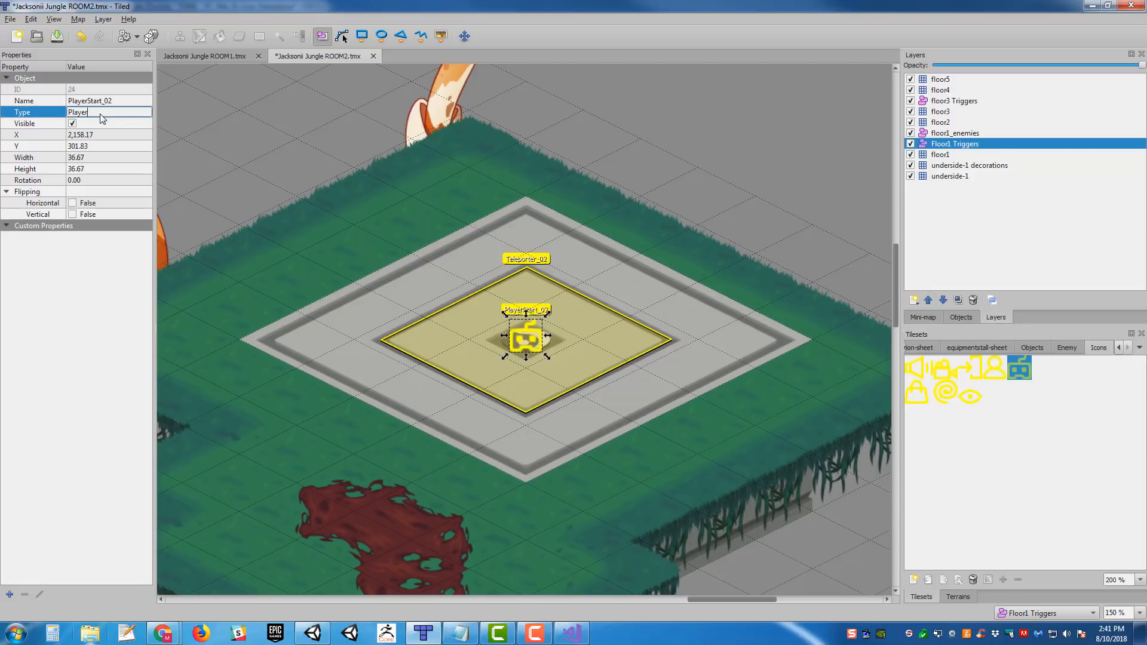
{"action": "key", "text": "Return"}
{"action": "scroll", "coordinate": [526, 269], "scroll_direction": "down", "scroll_amount": 3, "text": "ctrl"}
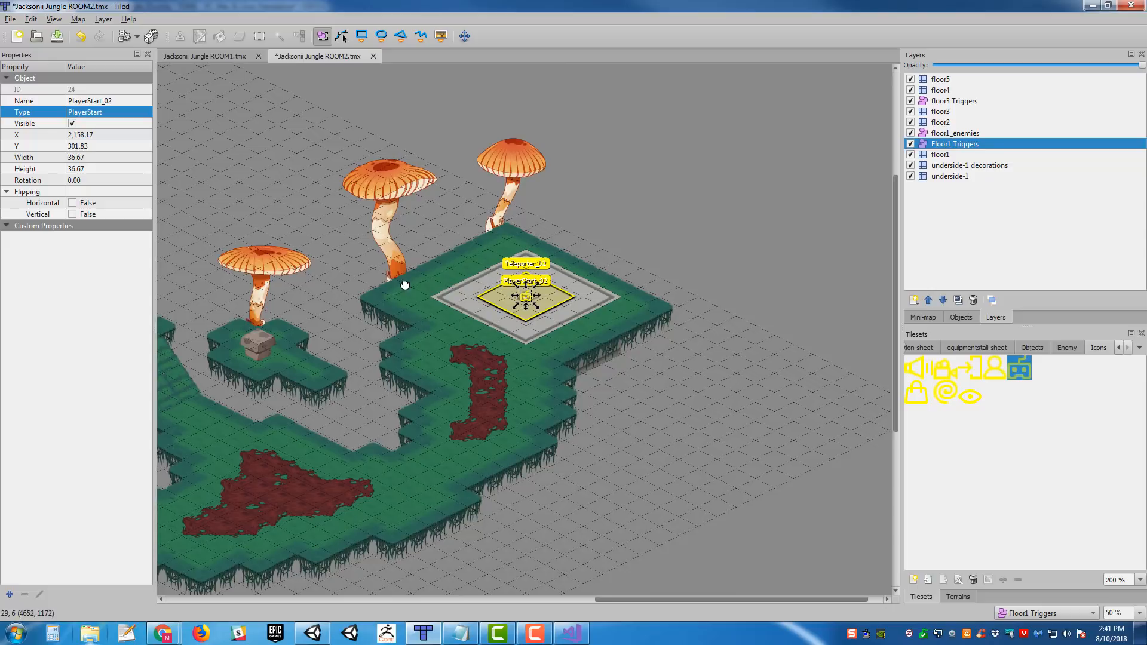
{"action": "middle_click_drag", "start_coordinate": [289, 273], "coordinate": [575, 252]}
{"action": "key", "text": "ctrl+s"}
- Delete the Path_Ninjant_One patrol path from the western walkway
{"action": "middle_click_drag", "start_coordinate": [173, 284], "coordinate": [584, 293]}
{"action": "scroll", "coordinate": [523, 294], "scroll_direction": "down", "scroll_amount": 1, "text": "ctrl"}
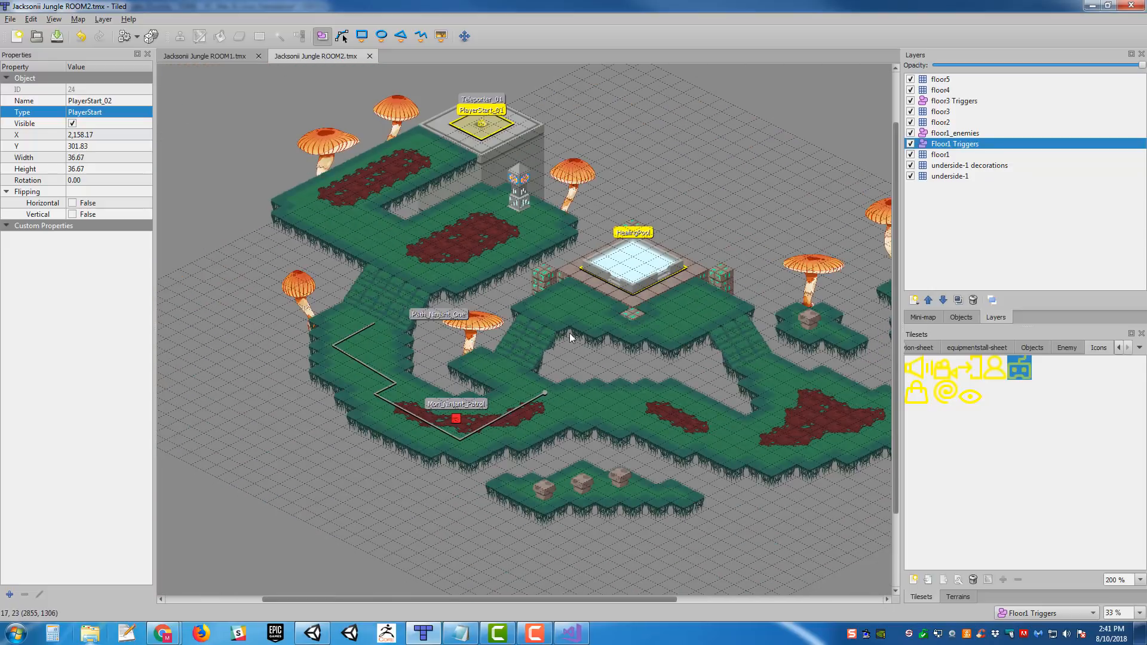
{"action": "scroll", "coordinate": [512, 380], "scroll_direction": "up", "scroll_amount": 1}
{"action": "scroll", "coordinate": [512, 382], "scroll_direction": "up", "scroll_amount": 1, "text": "ctrl"}
{"action": "scroll", "coordinate": [544, 328], "scroll_direction": "down", "scroll_amount": 3}
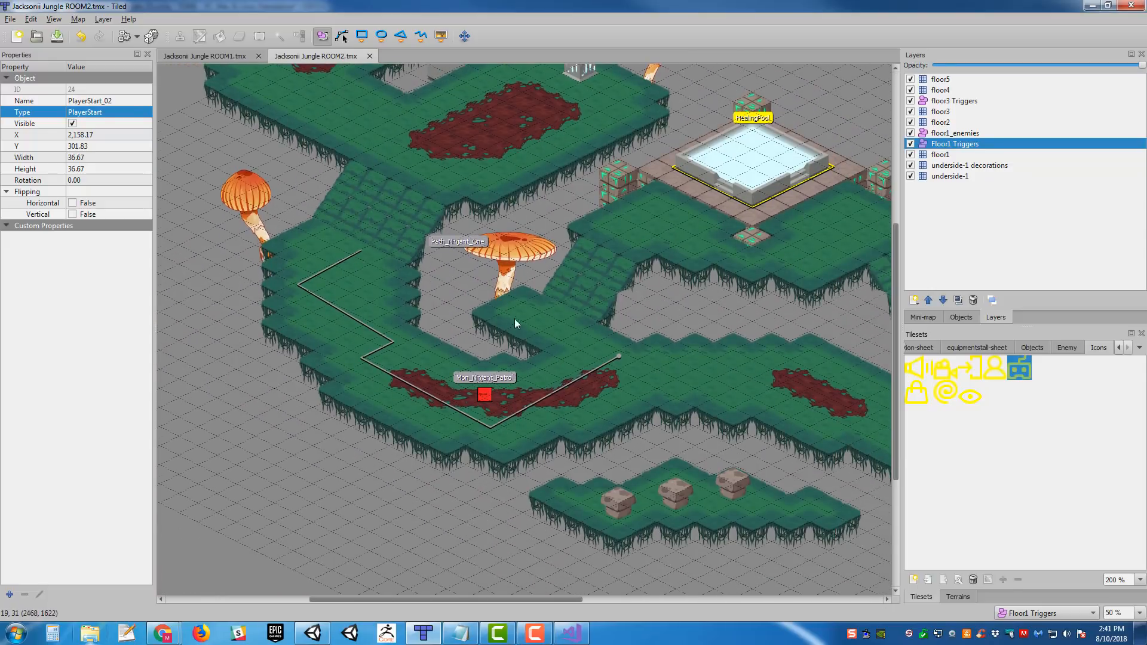
{"action": "left_click", "coordinate": [486, 394]}
{"action": "left_click", "coordinate": [559, 392]}
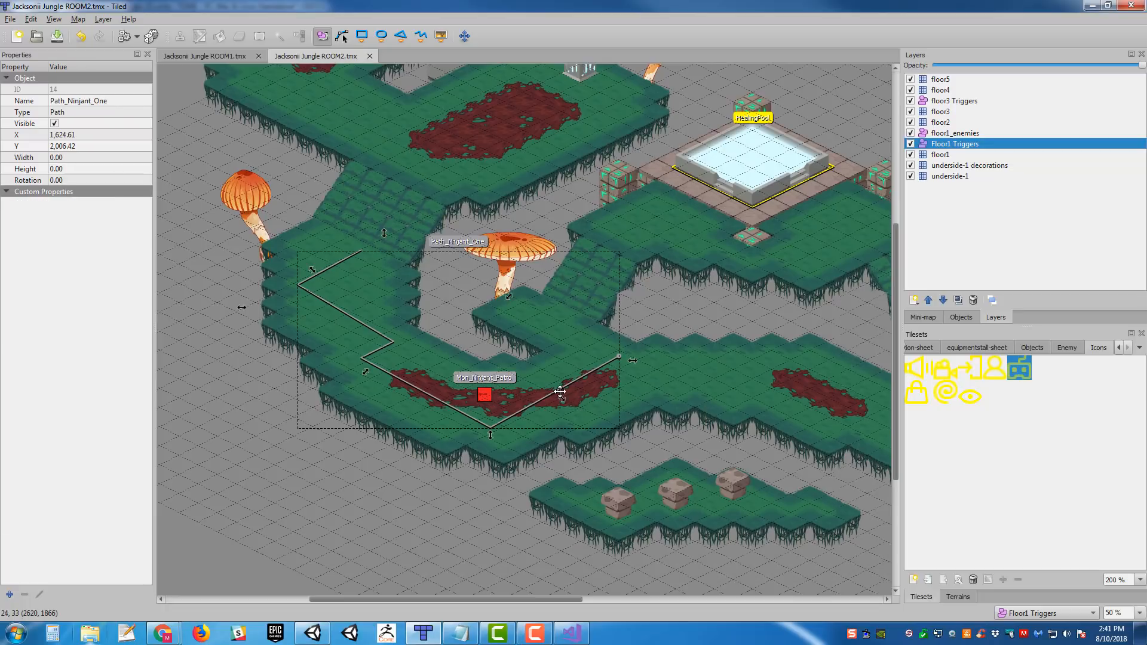
{"action": "middle_click_drag", "start_coordinate": [657, 328], "coordinate": [607, 476]}
{"action": "middle_click_drag", "start_coordinate": [574, 439], "coordinate": [663, 292]}
{"action": "middle_click_drag", "start_coordinate": [558, 404], "coordinate": [509, 344]}
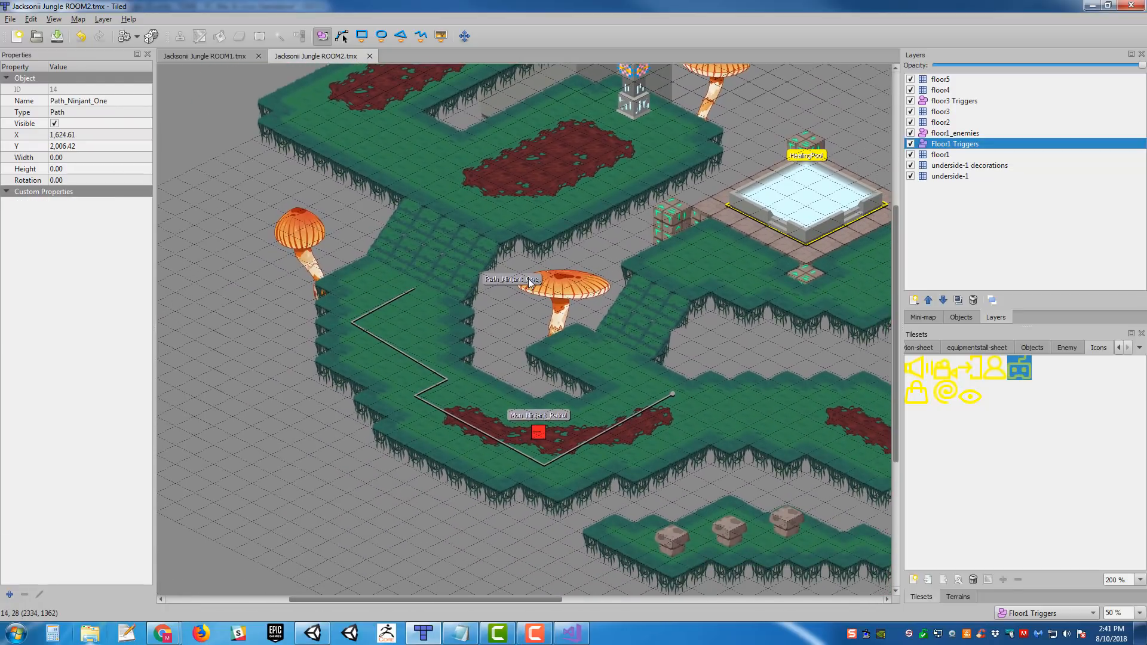
{"action": "left_click", "coordinate": [422, 366]}
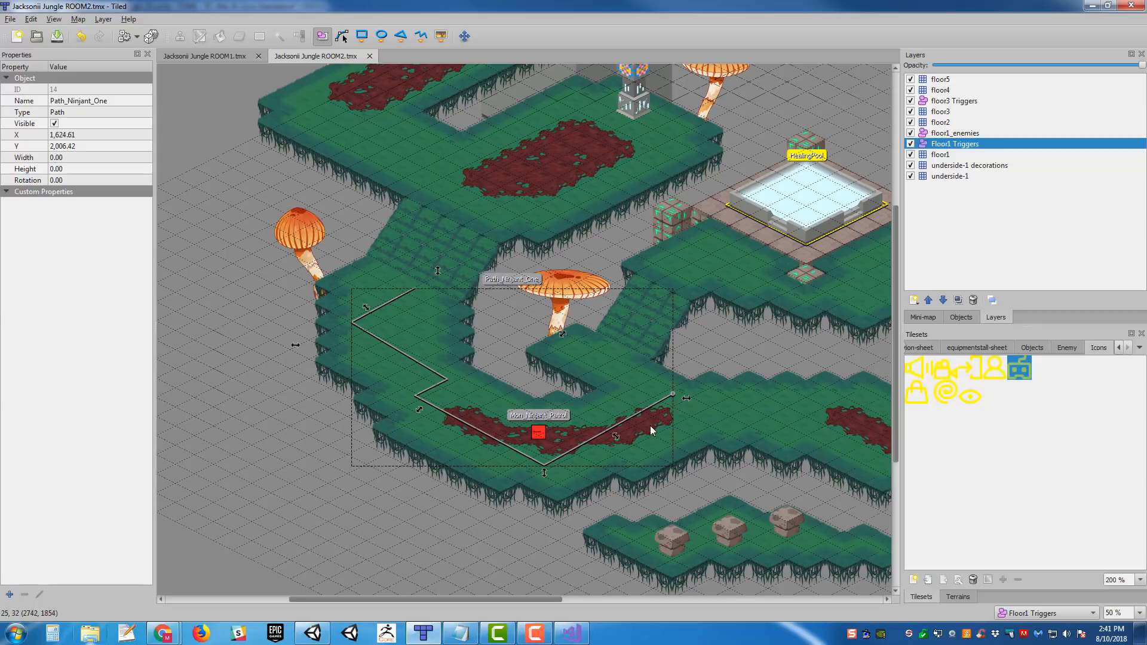
{"action": "middle_click_drag", "start_coordinate": [640, 447], "coordinate": [608, 453]}
{"action": "key", "text": "Delete"}
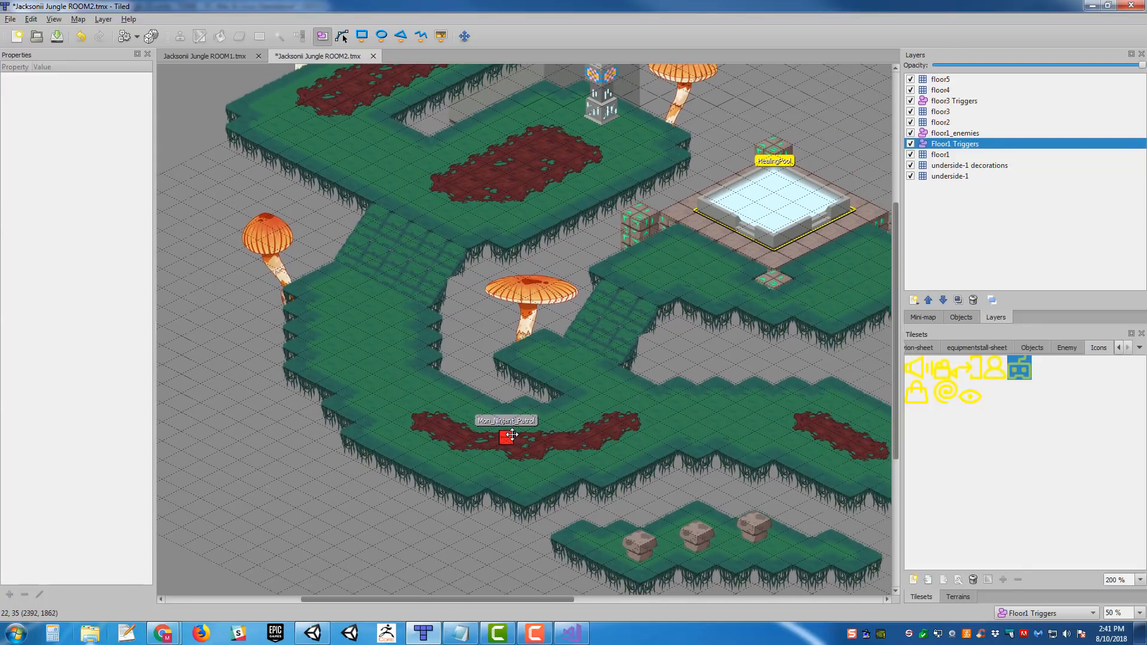
- Delete the red Mon_Ninjant_Patrol enemy object and save the map
{"action": "left_click", "coordinate": [508, 436]}
{"action": "key", "text": "Delete"}
{"action": "middle_click_drag", "start_coordinate": [603, 278], "coordinate": [578, 368]}
{"action": "key", "text": "ctrl+s"}
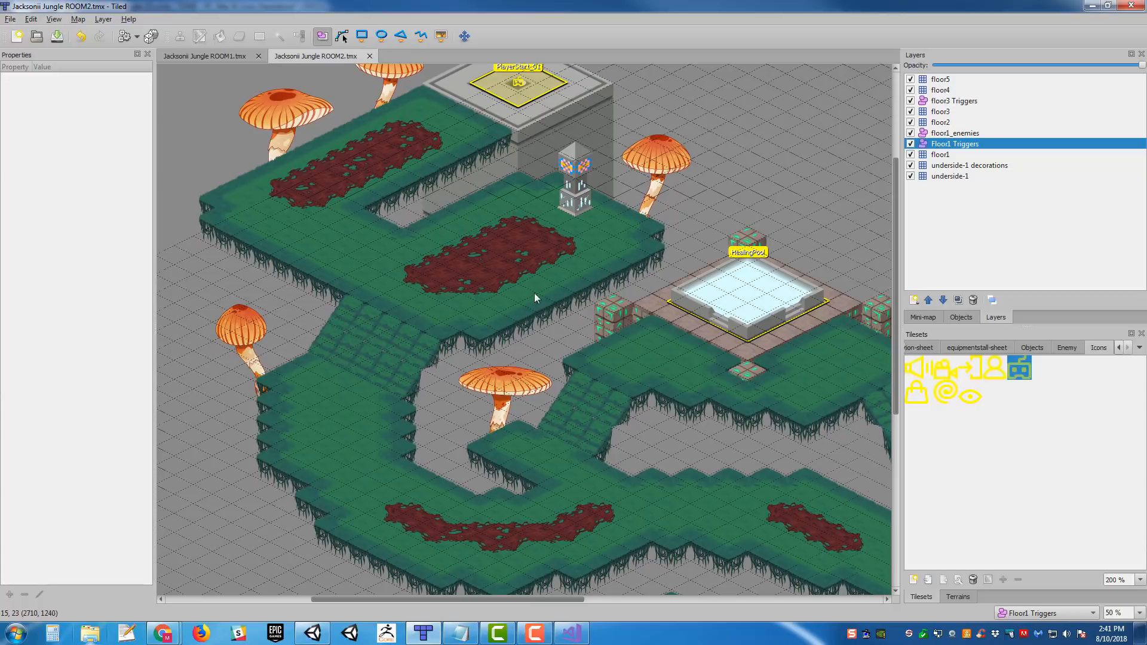
- Export the Jacksonii Jungle ROOM2 map to Jacksonii Jungle ROOM2.json, replacing the existing file
{"action": "scroll", "coordinate": [519, 296], "scroll_direction": "up", "scroll_amount": 3}
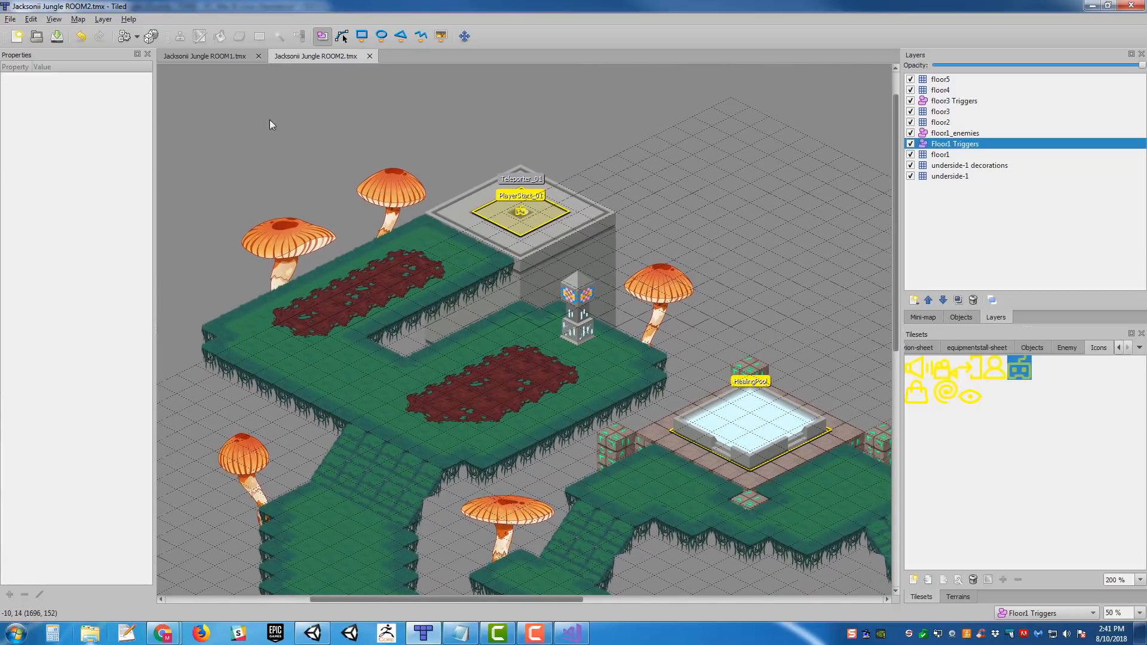
{"action": "middle_click_drag", "start_coordinate": [700, 403], "coordinate": [349, 143]}
{"action": "middle_click_drag", "start_coordinate": [493, 251], "coordinate": [233, 412]}
{"action": "middle_click_drag", "start_coordinate": [338, 274], "coordinate": [767, 274]}
{"action": "middle_click_drag", "start_coordinate": [389, 187], "coordinate": [593, 315]}
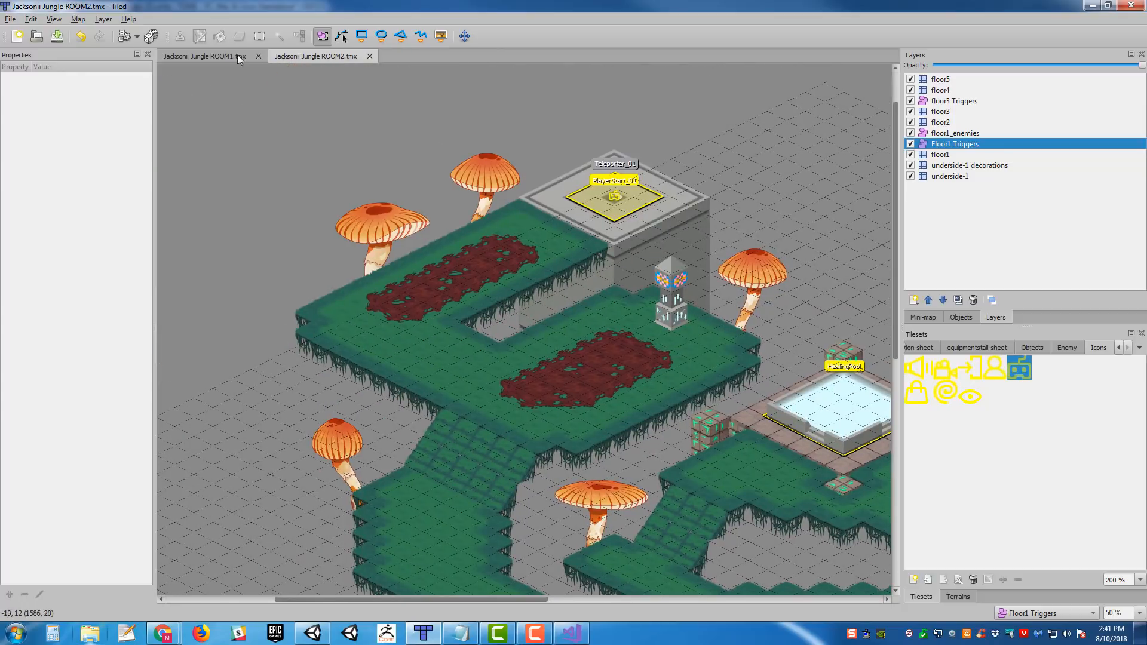
{"action": "left_click", "coordinate": [9, 21]}
{"action": "left_click", "coordinate": [51, 117]}
{"action": "left_click", "coordinate": [470, 315]}
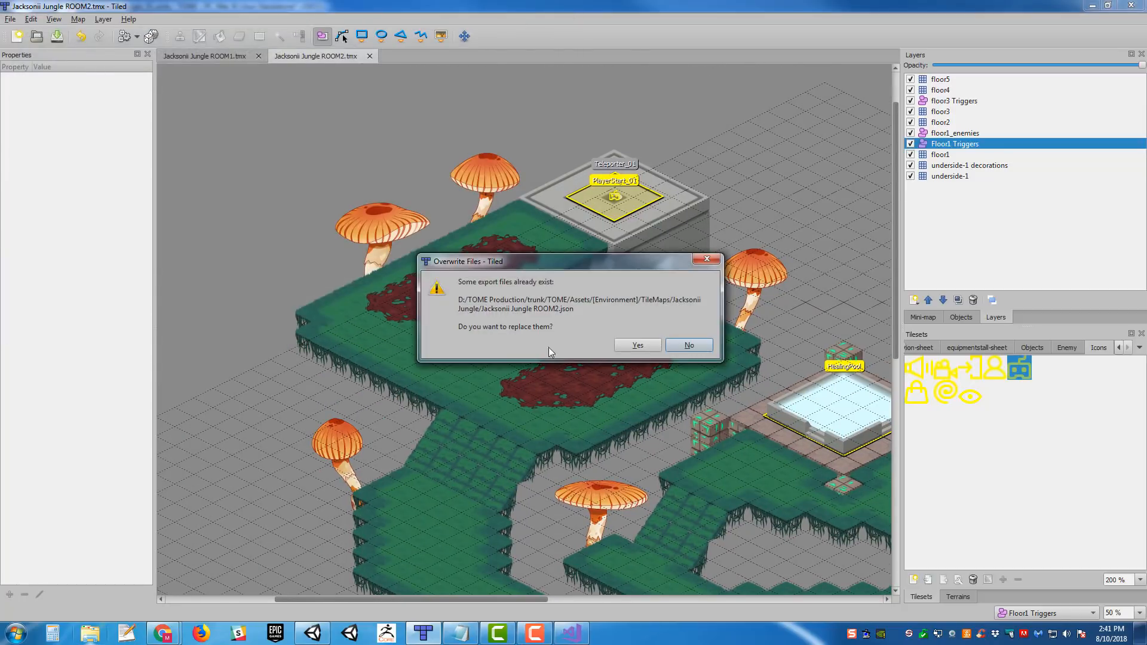
{"action": "left_click", "coordinate": [636, 345]}
- Export the Jacksonii Jungle ROOM1 map to its JSON file
{"action": "left_click", "coordinate": [231, 57]}
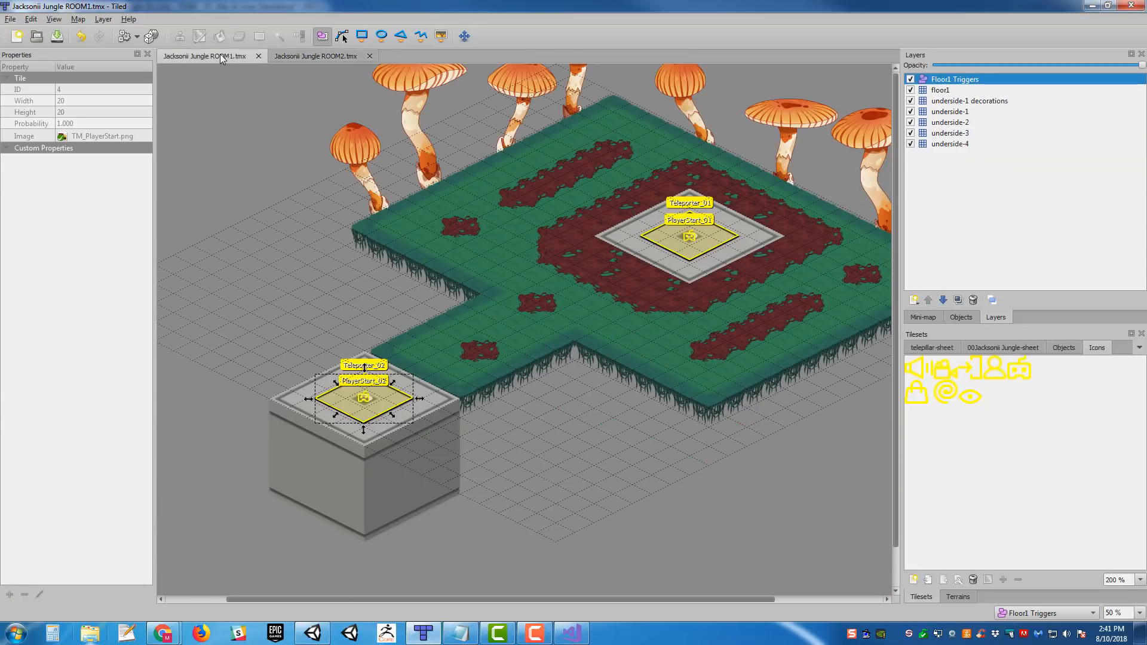
{"action": "left_click", "coordinate": [11, 20]}
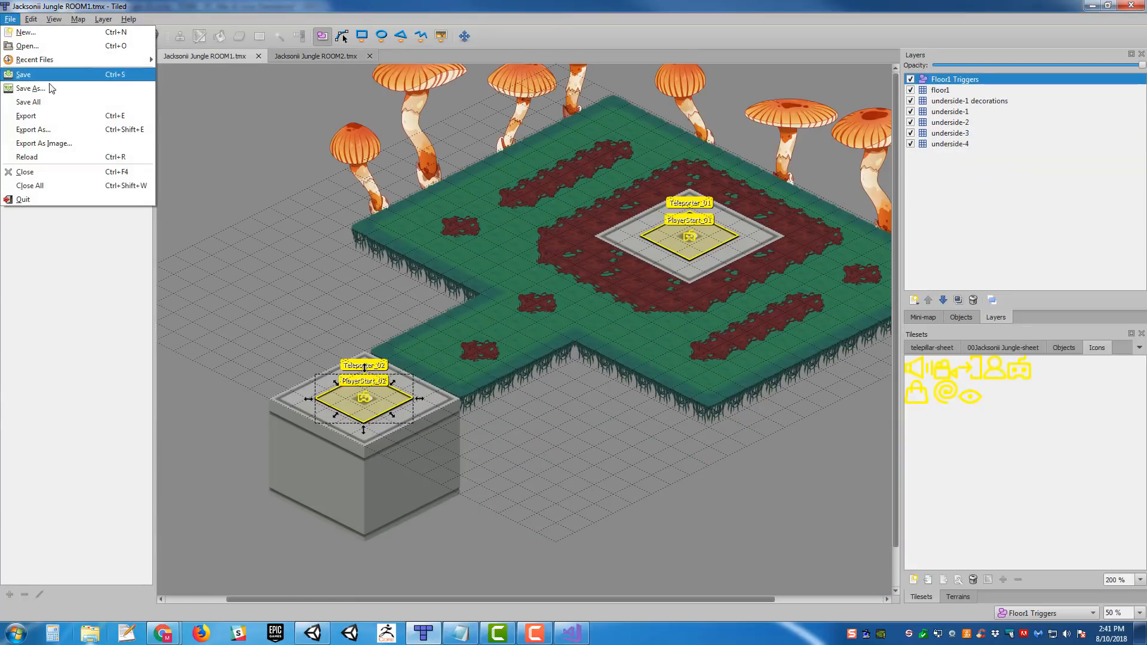
{"action": "left_click", "coordinate": [35, 113]}
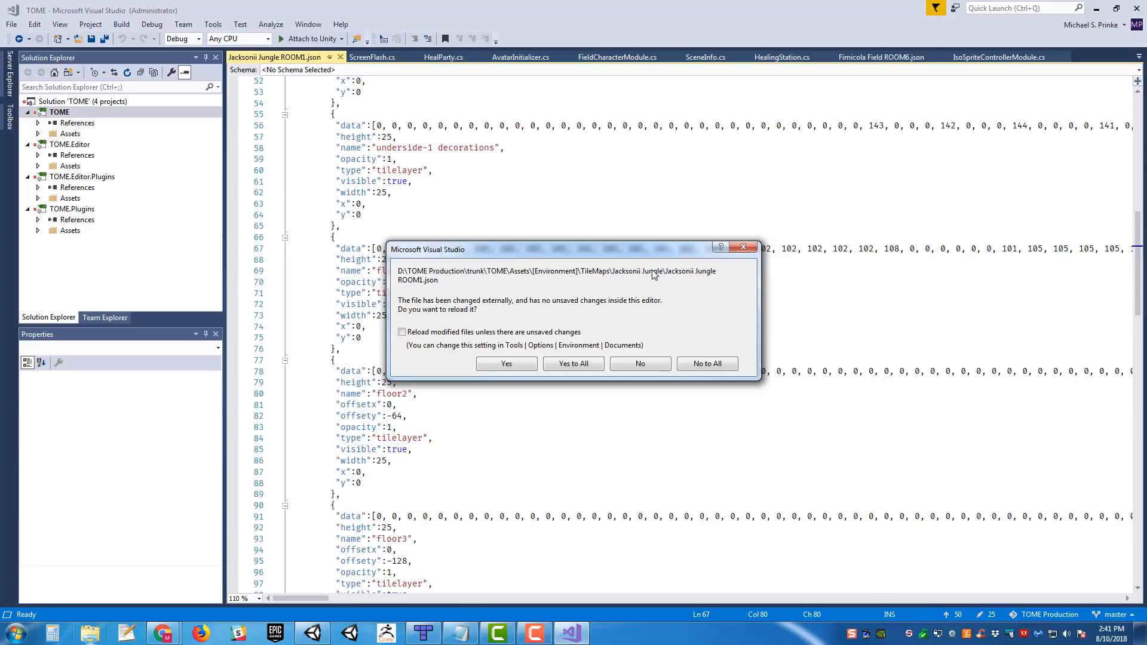
- Reload Jacksonii Jungle ROOM1.json in Visual Studio and examine the Teleporter and PlayerStart entries in its Floor1 Triggers layer
{"action": "left_click", "coordinate": [502, 366]}
{"action": "scroll", "coordinate": [541, 384], "scroll_direction": "down", "scroll_amount": 7}
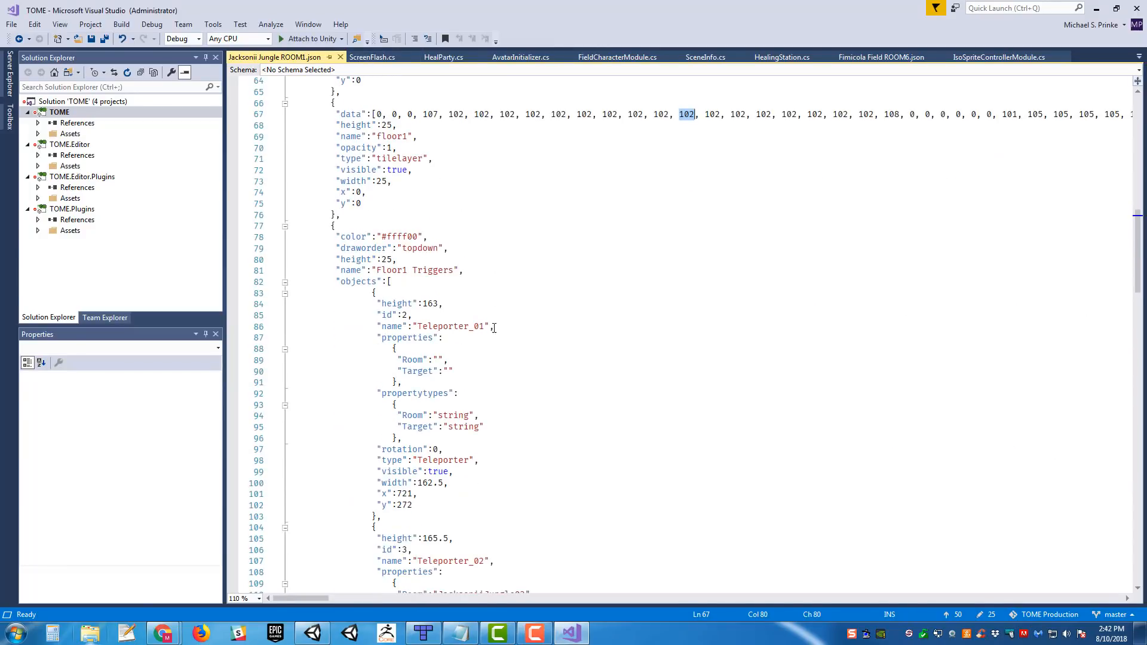
{"action": "scroll", "coordinate": [540, 212], "scroll_direction": "down", "scroll_amount": 2}
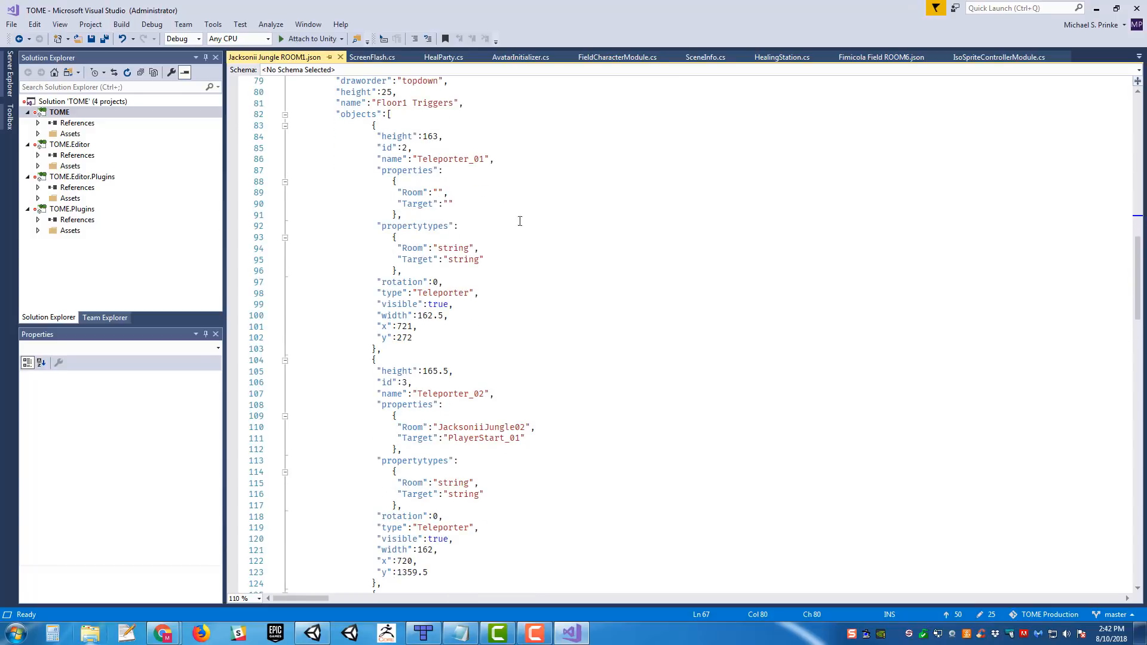
{"action": "scroll", "coordinate": [550, 233], "scroll_direction": "down", "scroll_amount": 13}
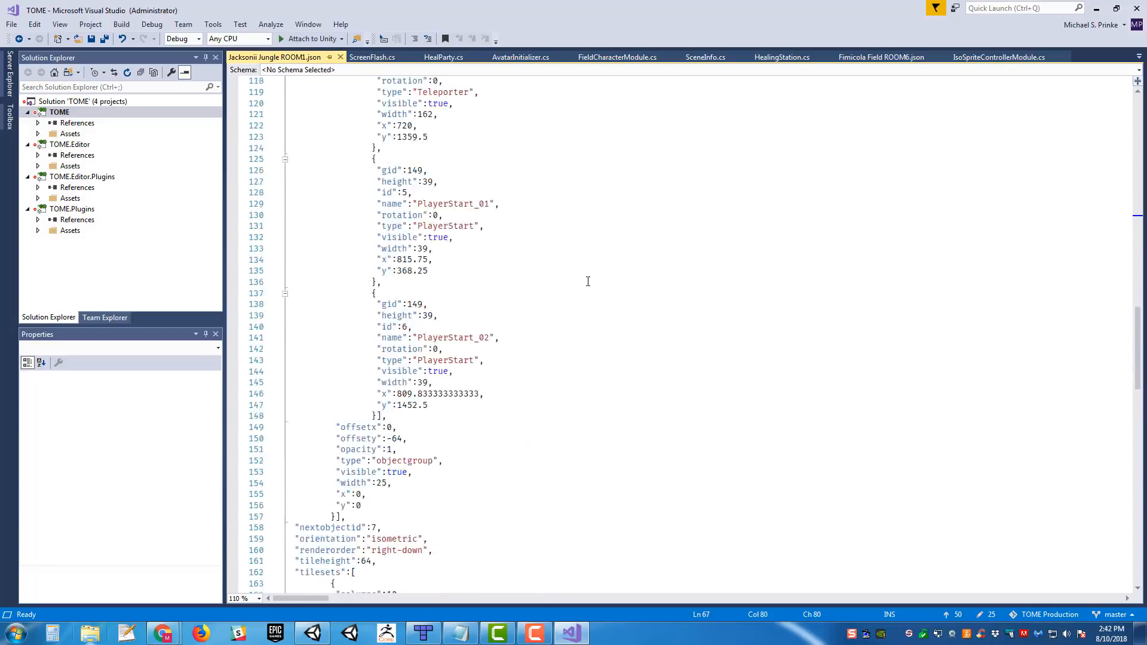
{"action": "scroll", "coordinate": [594, 292], "scroll_direction": "up", "scroll_amount": 13}
{"action": "scroll", "coordinate": [611, 322], "scroll_direction": "up", "scroll_amount": 3}
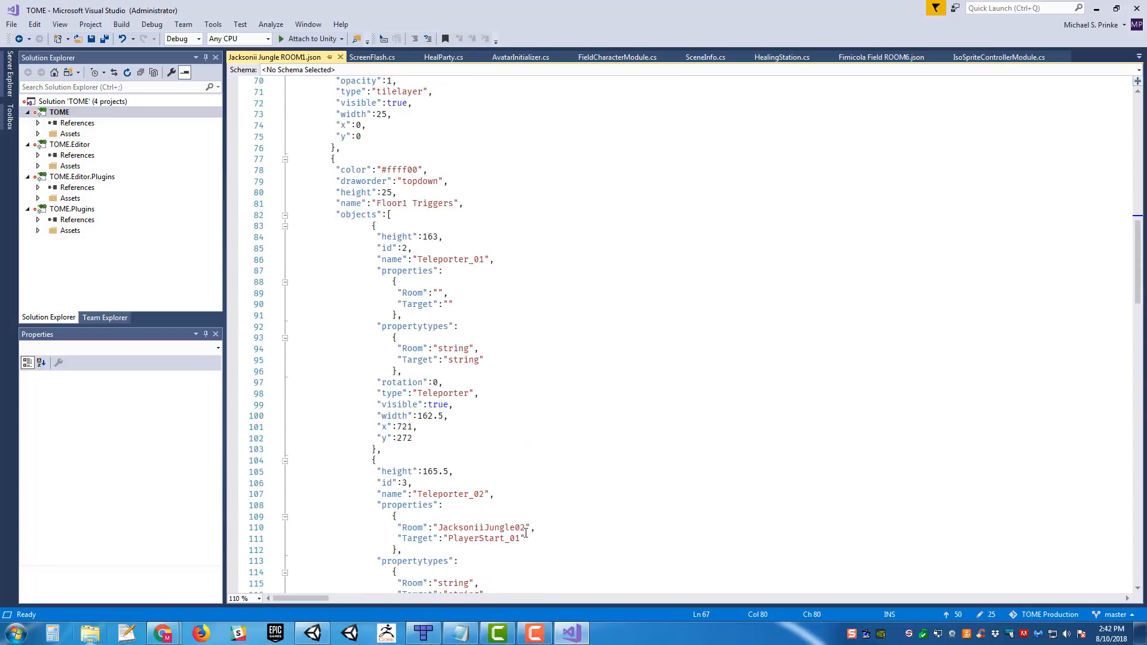
{"action": "scroll", "coordinate": [573, 372], "scroll_direction": "down", "scroll_amount": 6}
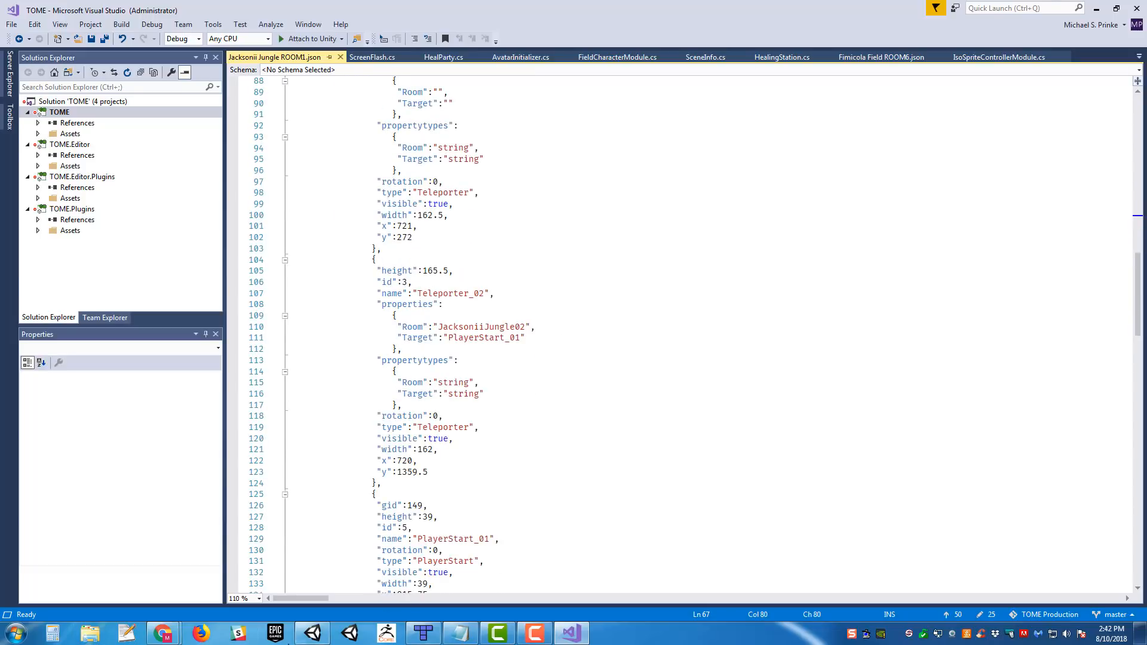
- Switch to Unity and process the Jacksonii Jungle ROOM1 JSON with SceneInfo's Tile Ed Import Manager in the JacksoniiJungle_01 scene
{"action": "left_click", "coordinate": [312, 633]}
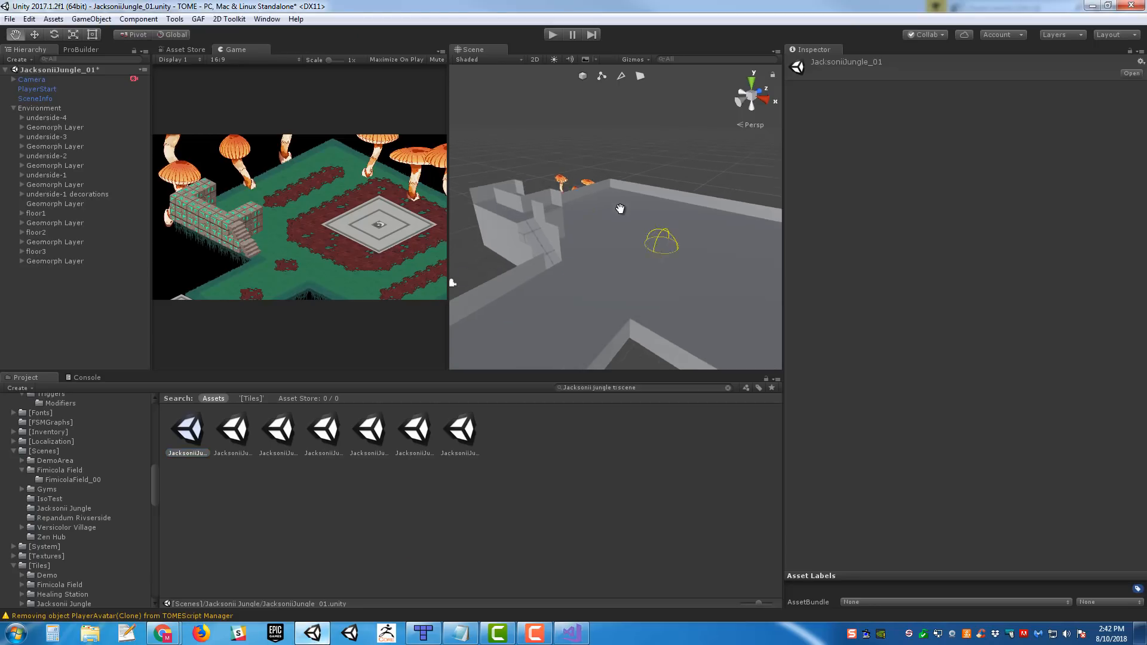
{"action": "key", "text": "w"}
{"action": "left_click_drag", "start_coordinate": [476, 50], "coordinate": [323, 50]}
{"action": "right_click_drag", "start_coordinate": [545, 210], "coordinate": [532, 243]}
{"action": "left_click", "coordinate": [34, 97]}
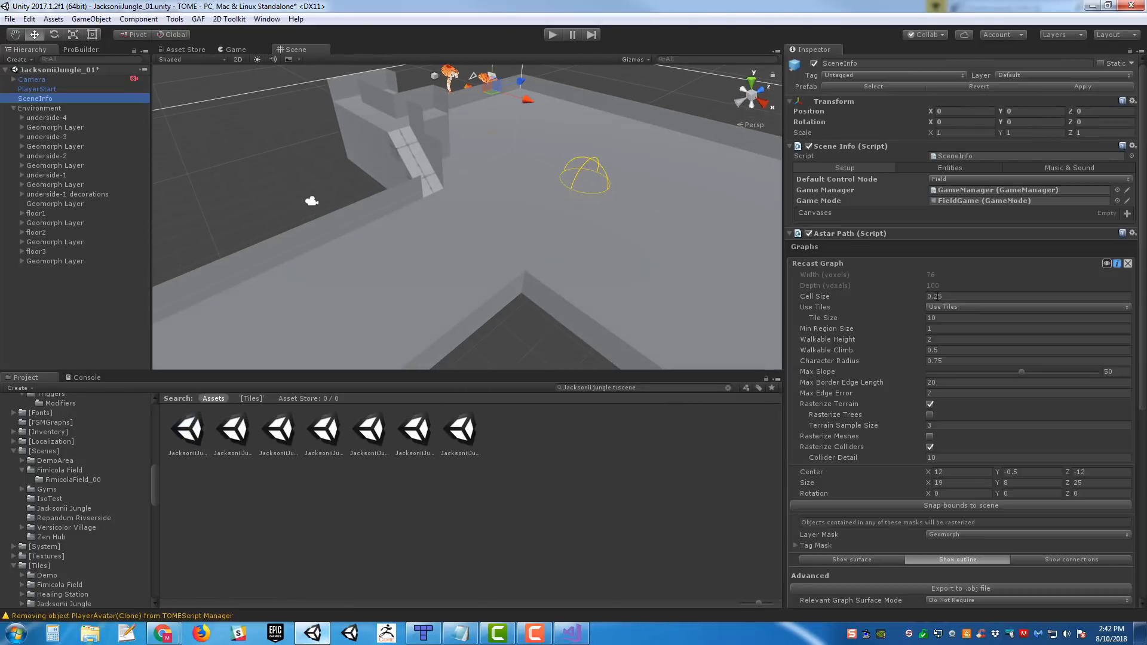
{"action": "scroll", "coordinate": [978, 410], "scroll_direction": "down", "scroll_amount": 5}
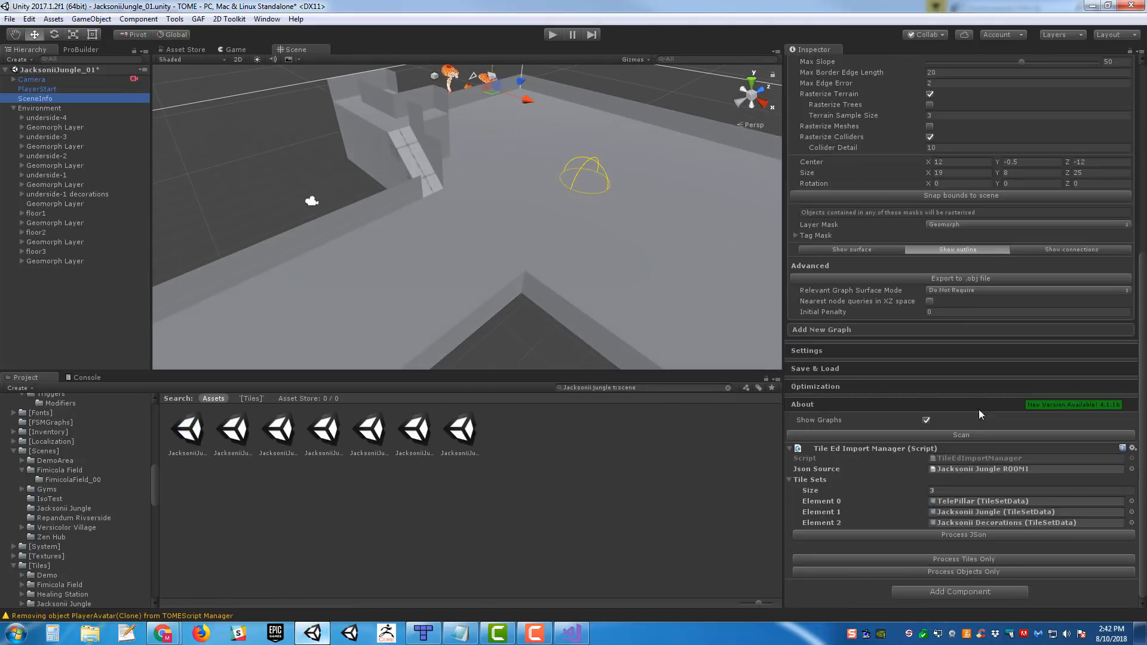
{"action": "left_click", "coordinate": [973, 535]}
- Delete the old root-level PlayerStart object from the JacksoniiJungle_01 scene and save the scene
{"action": "right_click_drag", "start_coordinate": [604, 267], "coordinate": [487, 143]}
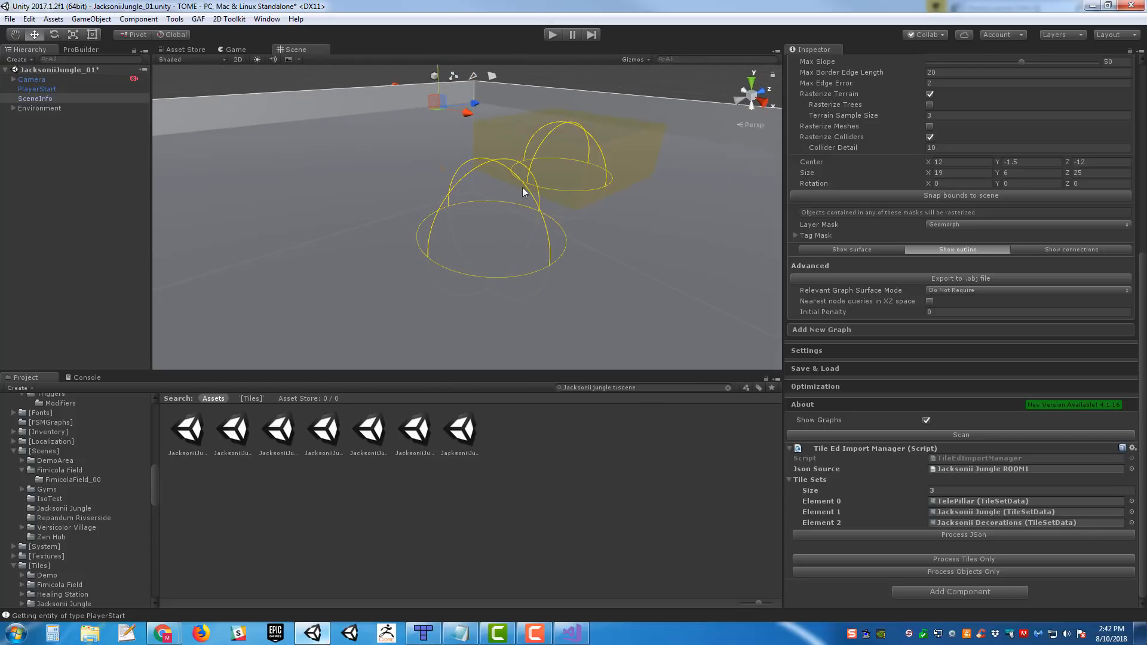
{"action": "left_click", "coordinate": [37, 89]}
{"action": "key", "text": "Delete"}
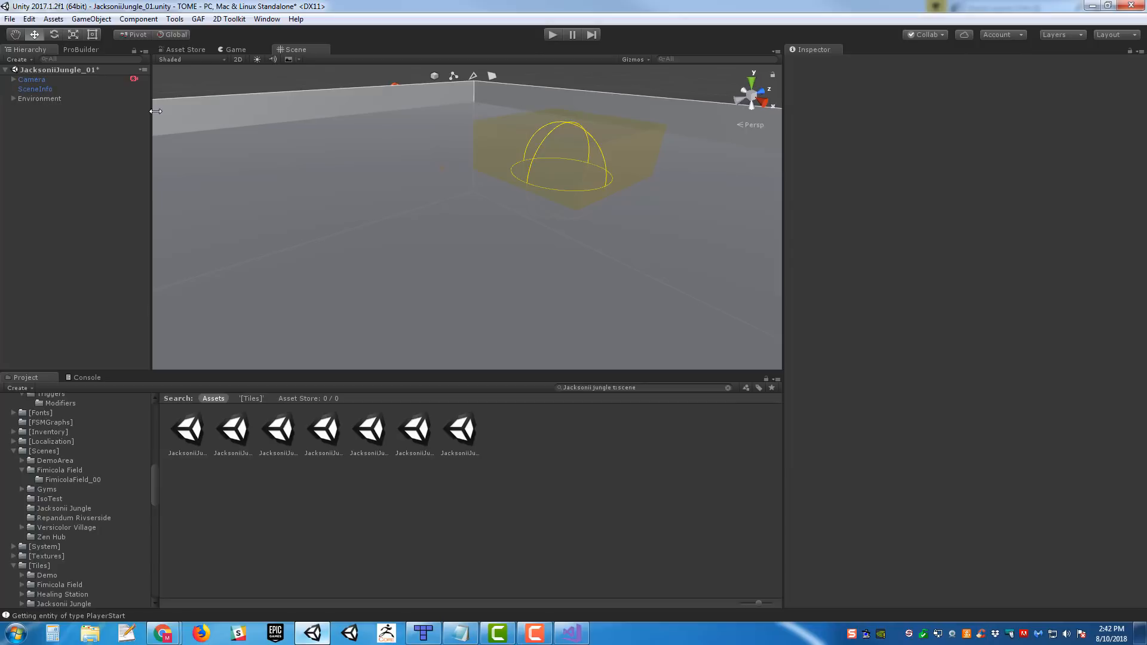
{"action": "right_click_drag", "start_coordinate": [544, 234], "coordinate": [564, 221]}
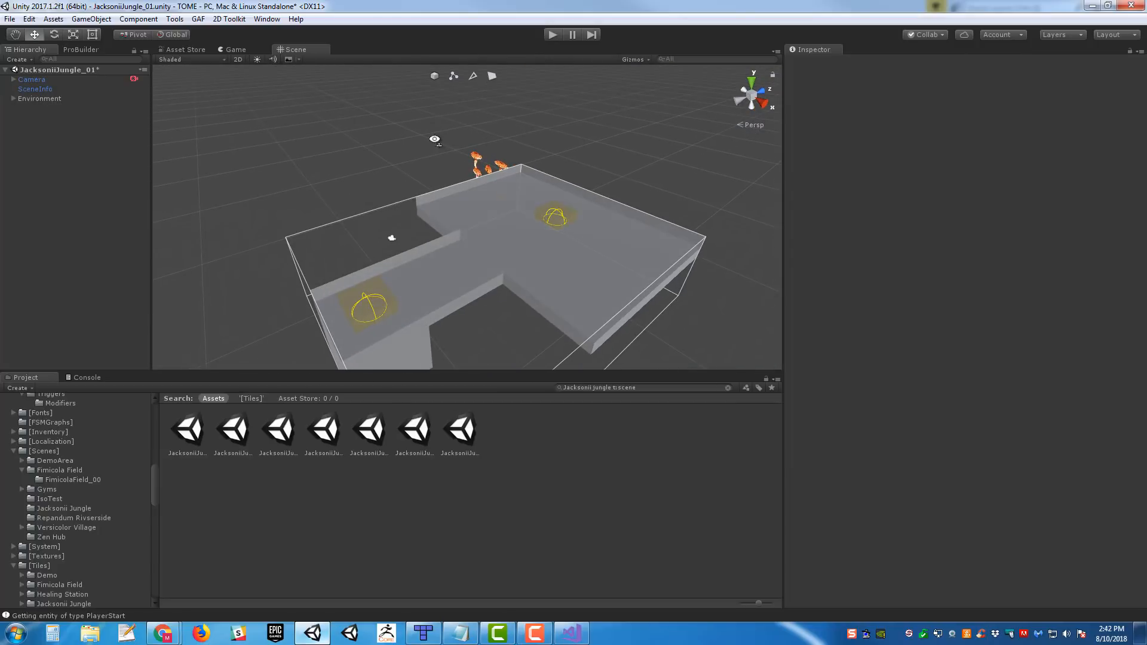
{"action": "key", "text": "w"}
{"action": "right_click_drag", "start_coordinate": [435, 139], "coordinate": [443, 161]}
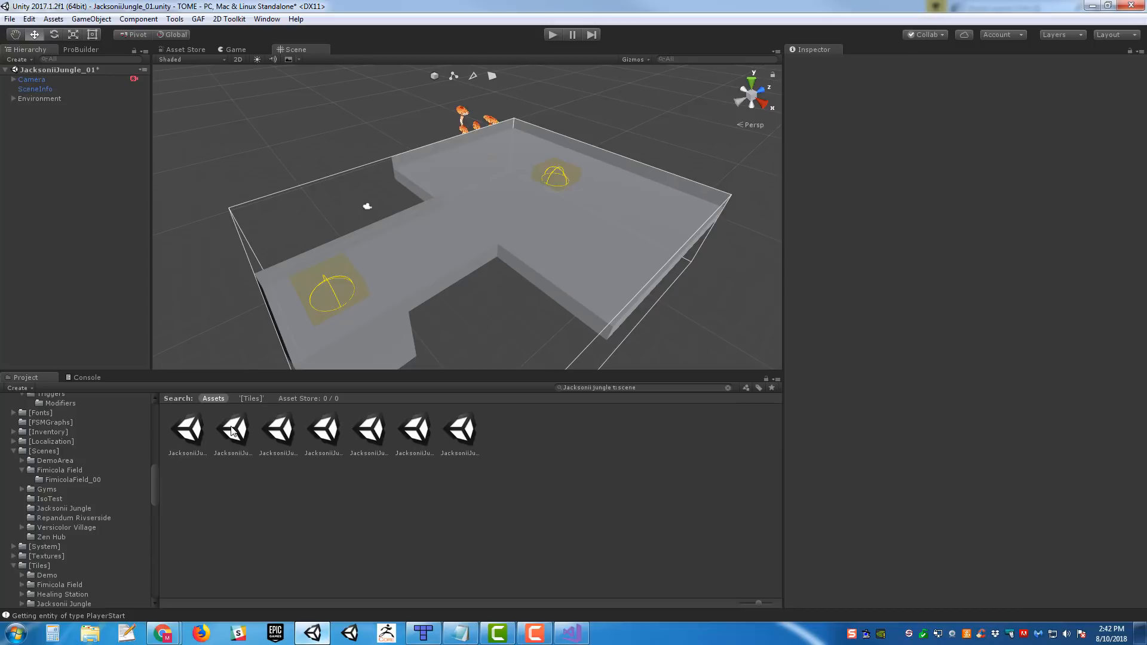
{"action": "key", "text": "ctrl+s"}
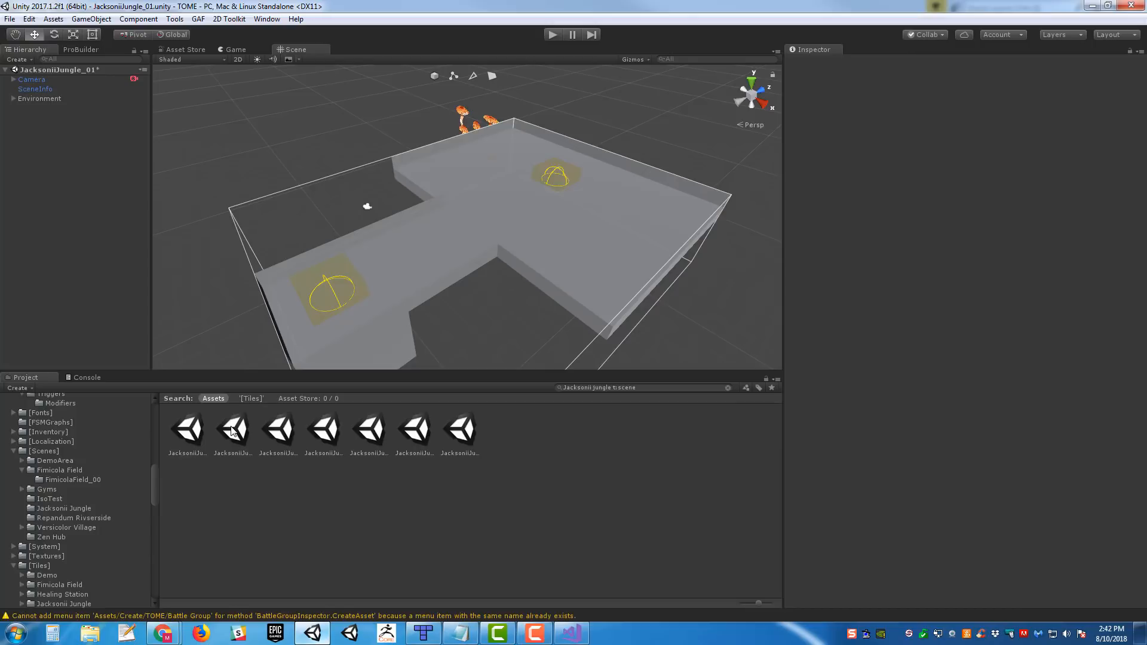
- Open the JacksoniiJungle_02 scene and bring up the Tile Ed Import Manager settings of its SceneInfo object
{"action": "left_click", "coordinate": [233, 430]}
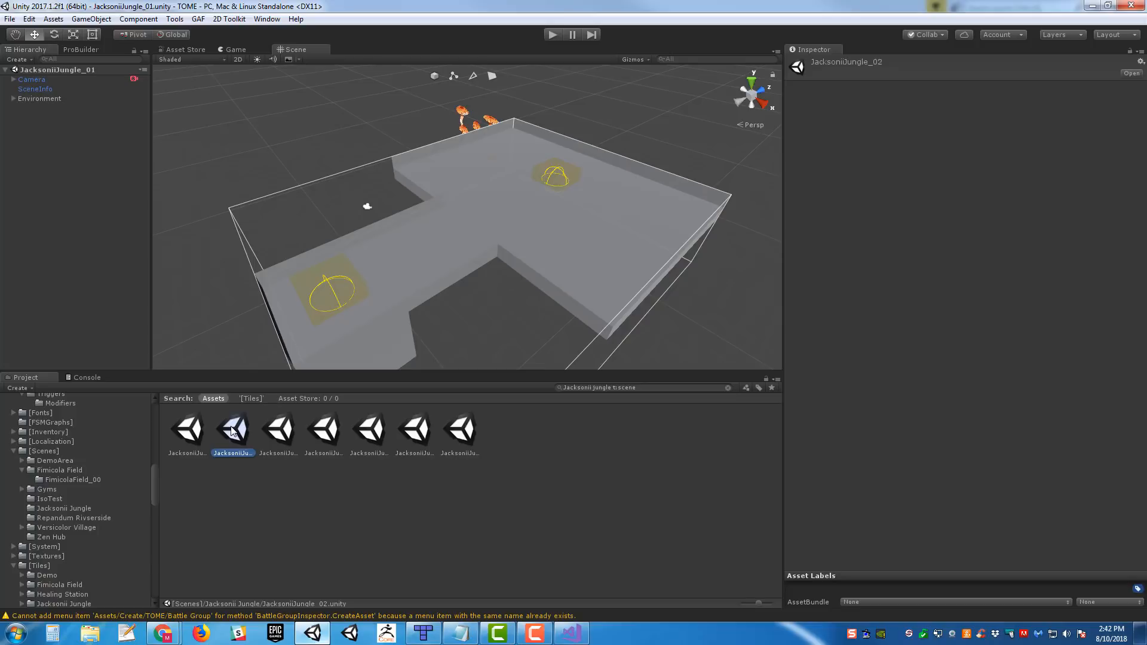
{"action": "right_click_drag", "start_coordinate": [591, 233], "coordinate": [586, 160]}
{"action": "left_click", "coordinate": [36, 107]}
{"action": "scroll", "coordinate": [936, 339], "scroll_direction": "down", "scroll_amount": 10}
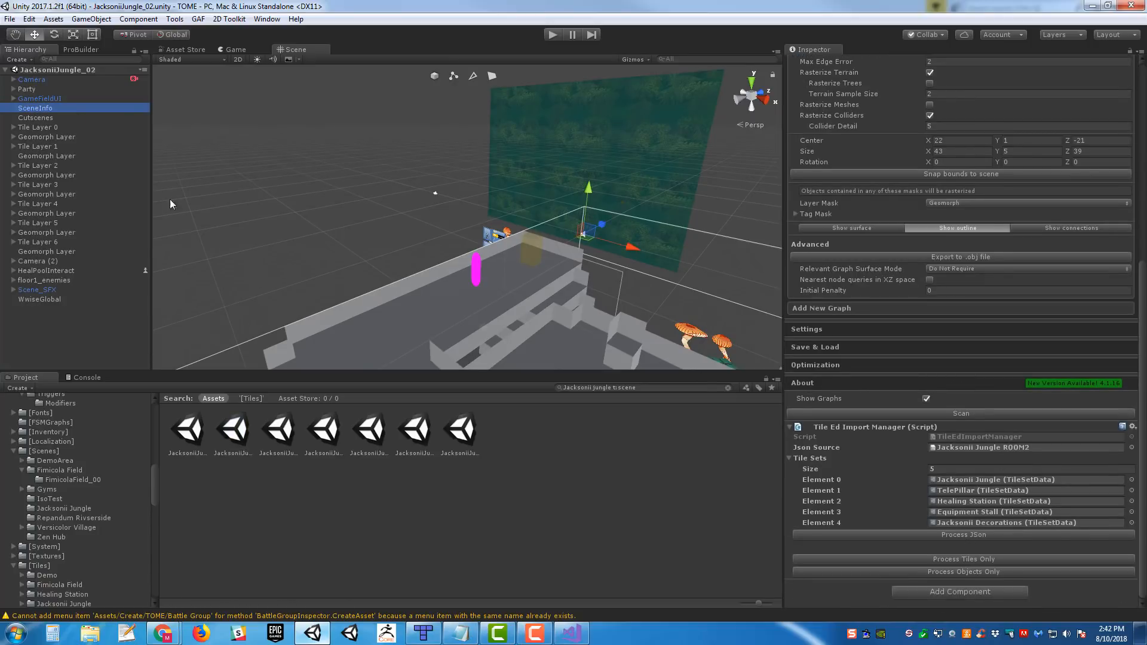
- Delete the scene objects from Tile Layer 0 through WwiseGlobal, as well as the Party object
{"action": "left_click", "coordinate": [47, 126]}
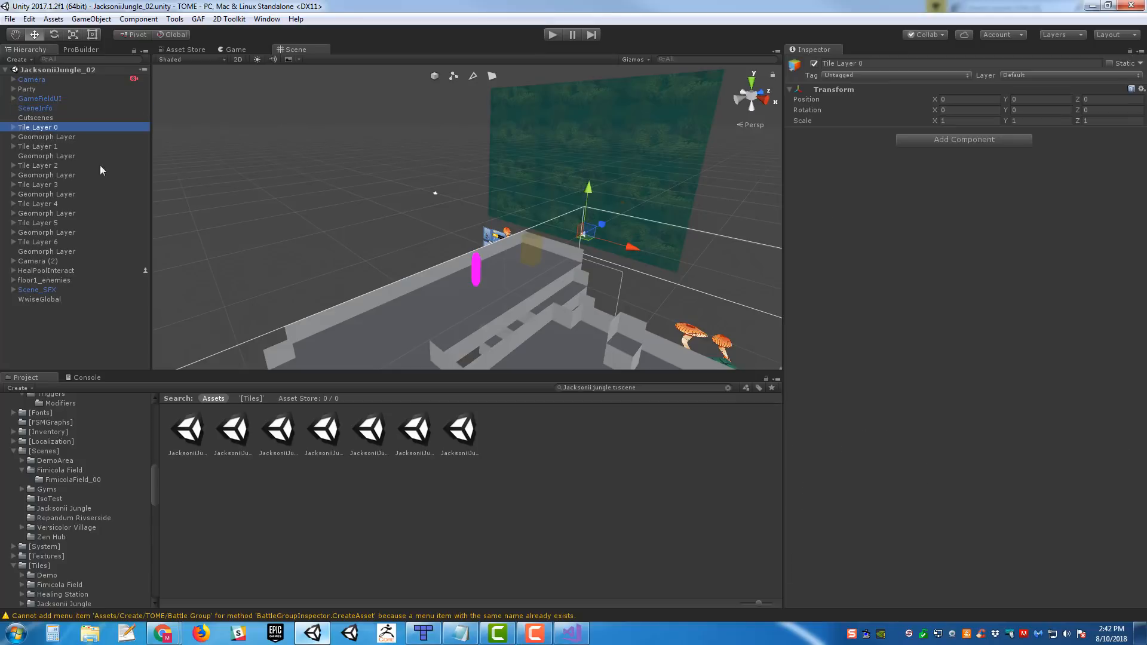
{"action": "left_click", "coordinate": [59, 299], "text": "shift"}
{"action": "key", "text": "Delete"}
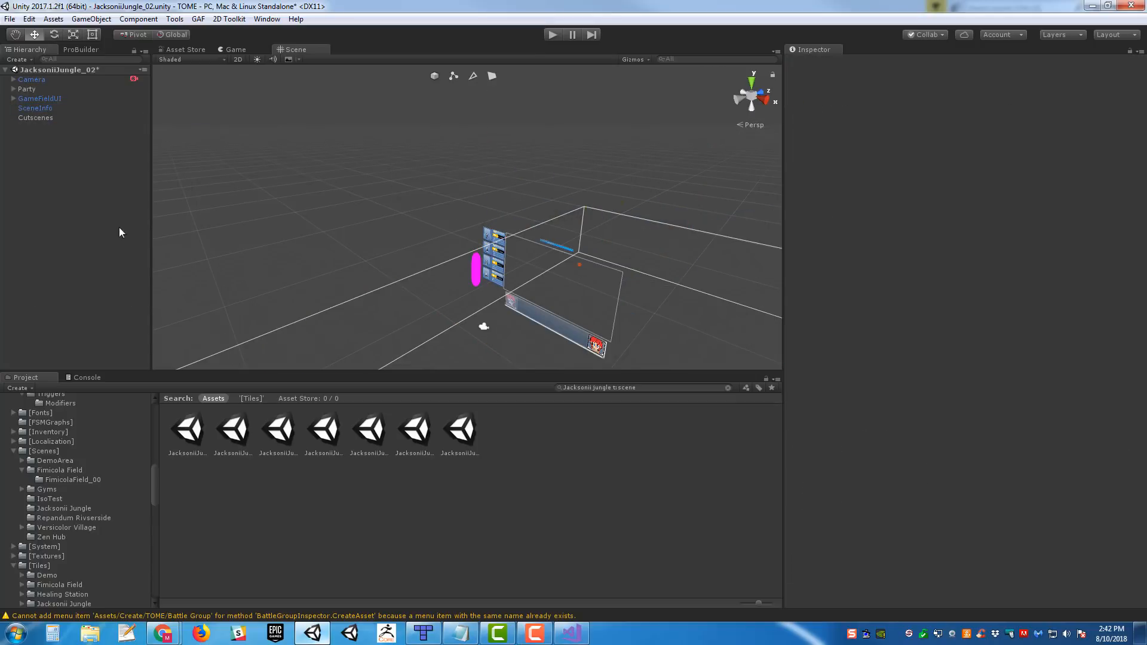
{"action": "left_click", "coordinate": [49, 110]}
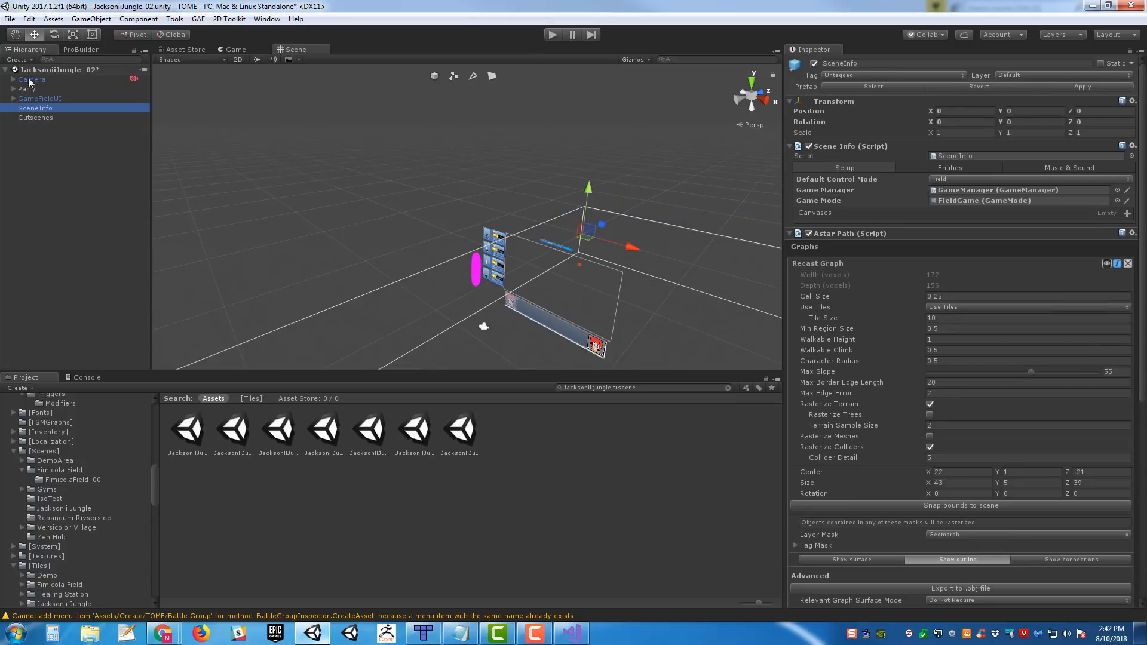
{"action": "left_click", "coordinate": [45, 89]}
{"action": "key", "text": "Delete"}
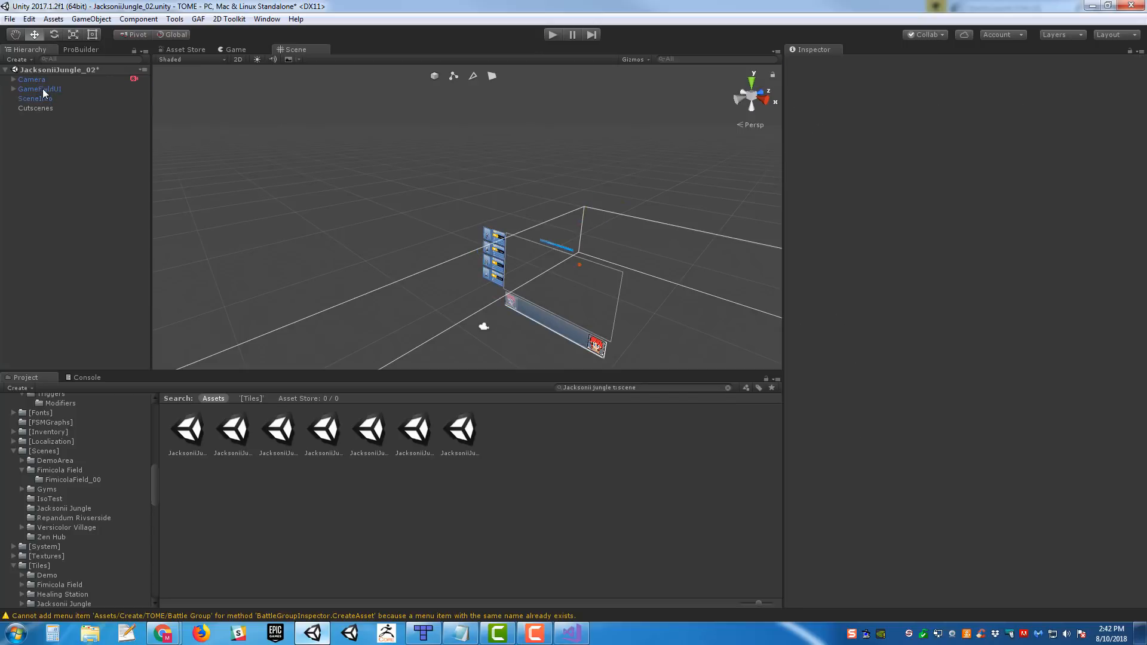
{"action": "left_click", "coordinate": [34, 102]}
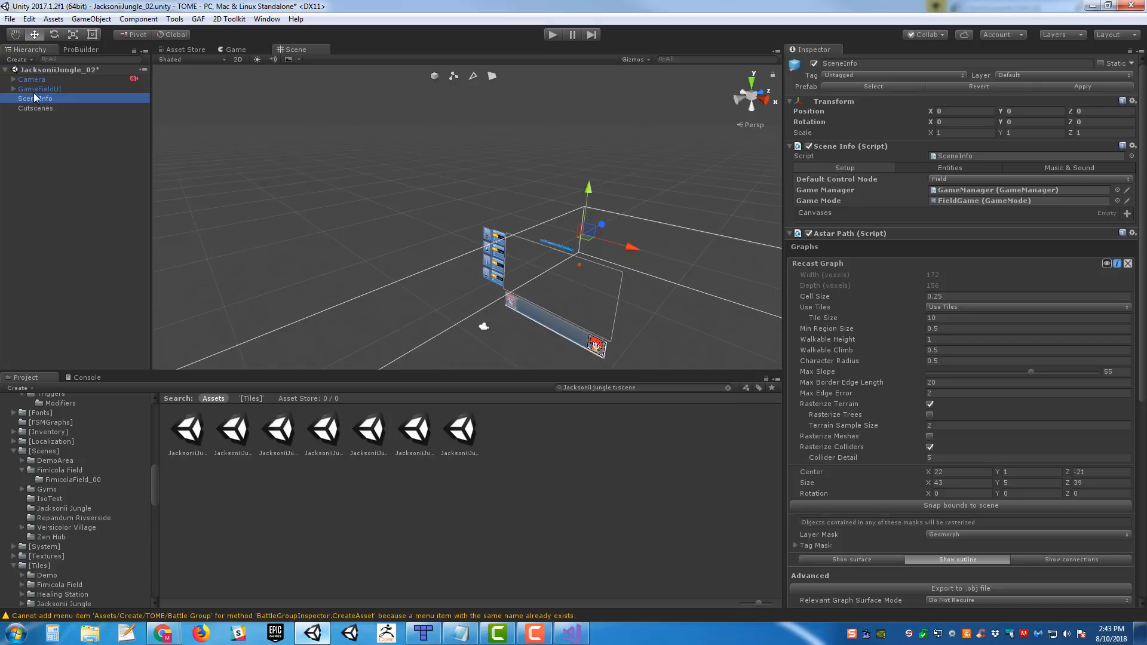
{"action": "left_click", "coordinate": [49, 90]}
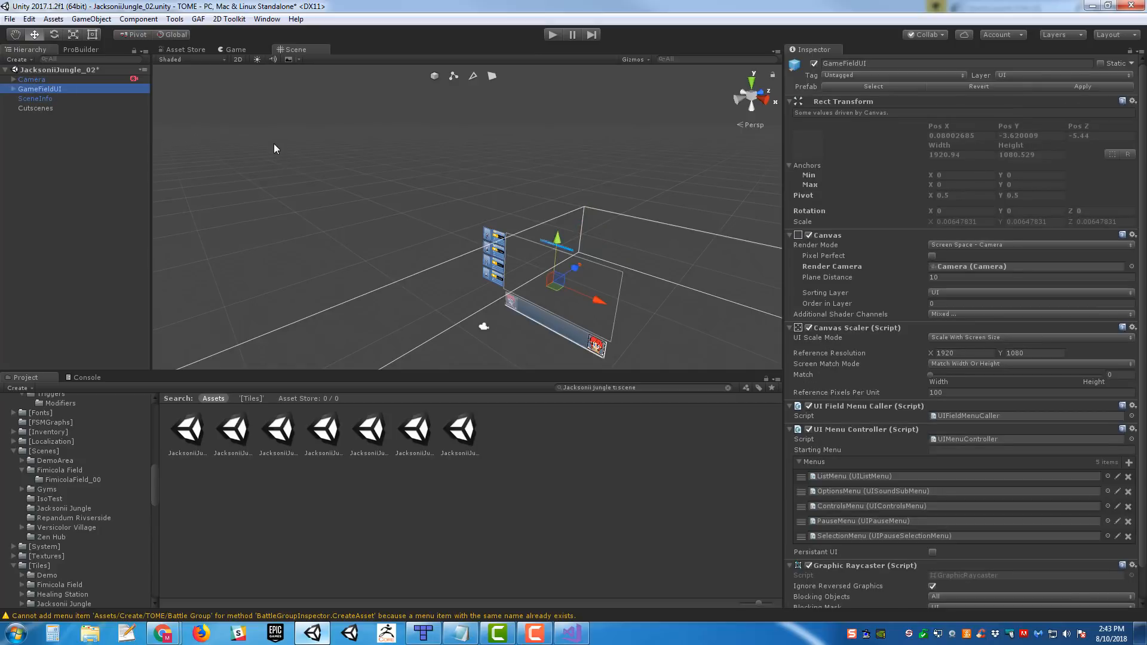
{"action": "left_click_drag", "start_coordinate": [274, 144], "coordinate": [372, 162], "text": "alt"}
- Undo the deletions of the Party object and of the objects from Tile Layer 0 through WwiseGlobal
{"action": "key", "text": "ctrl+z"}
{"action": "key", "text": "ctrl+z"}
{"action": "key", "text": "ctrl+z"}
{"action": "key", "text": "ctrl+z"}
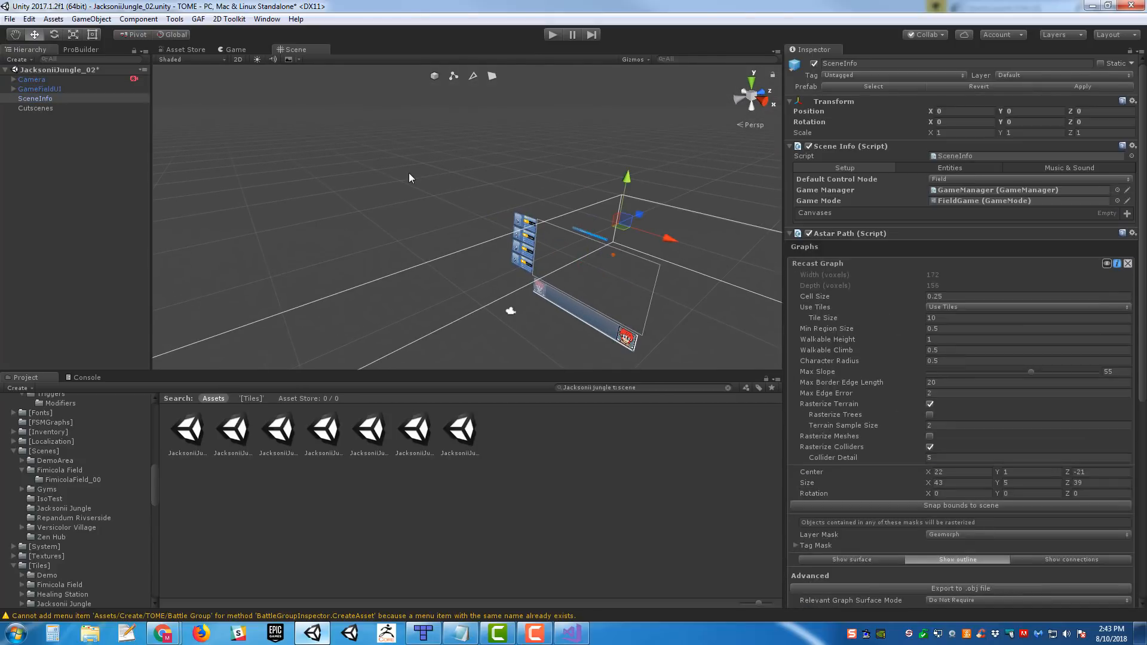
{"action": "key", "text": "ctrl+z"}
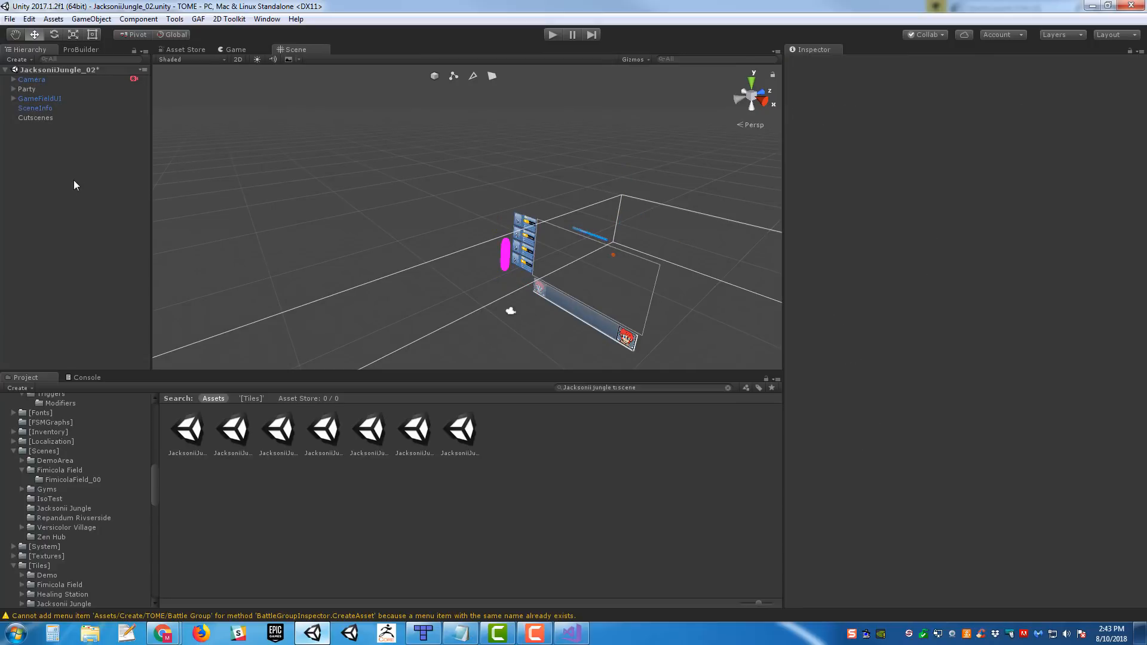
{"action": "key", "text": "ctrl+z"}
{"action": "left_click_drag", "start_coordinate": [324, 164], "coordinate": [156, 239], "text": "alt"}
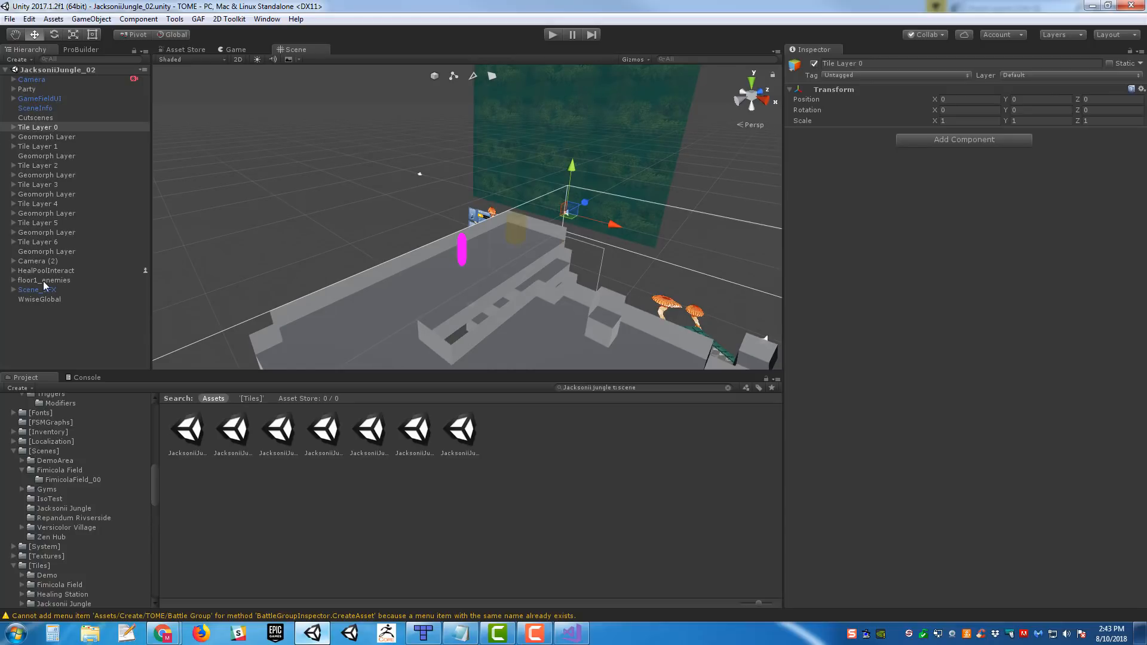
- Rename the Camera (2) object as BackdropCamera
{"action": "left_click", "coordinate": [600, 120]}
{"action": "left_click", "coordinate": [36, 261]}
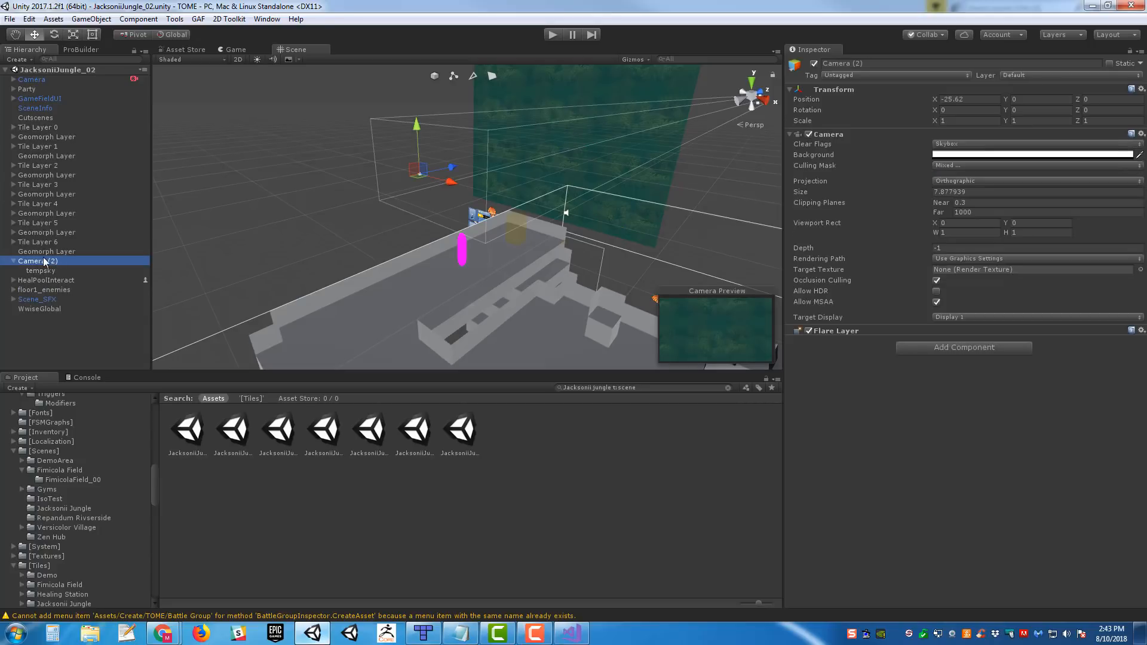
{"action": "key", "text": "F2"}
{"action": "type", "text": "Backdro"}
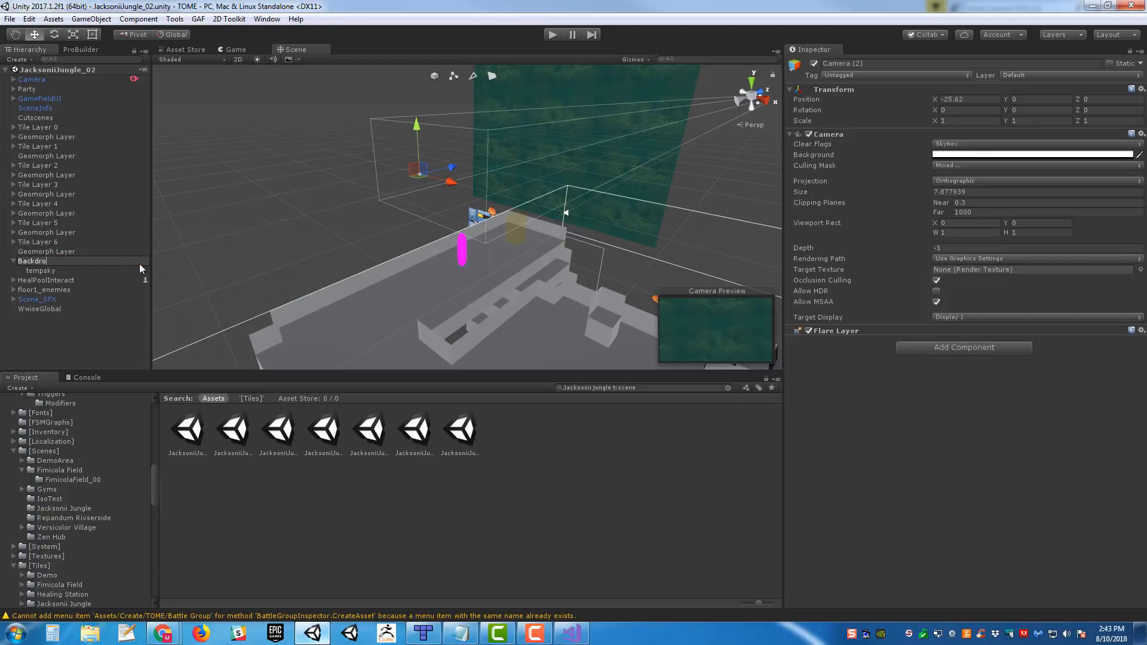
{"action": "type", "text": "pCamera"}
{"action": "key", "text": "Return"}
- Move BackdropCamera along the Z axis to about -7.04 and collapse its children in the hierarchy
{"action": "left_click_drag", "start_coordinate": [466, 179], "coordinate": [397, 233], "text": "alt"}
{"action": "right_click", "coordinate": [31, 266]}
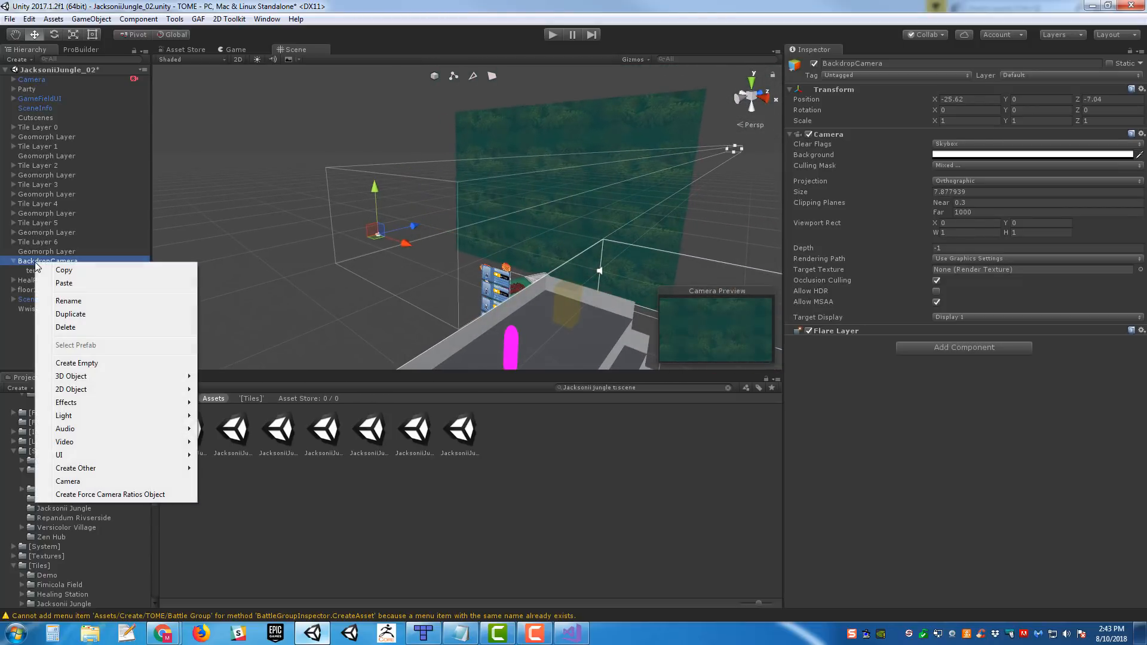
{"action": "left_click", "coordinate": [497, 233]}
{"action": "left_click_drag", "start_coordinate": [497, 233], "coordinate": [370, 197], "text": "alt"}
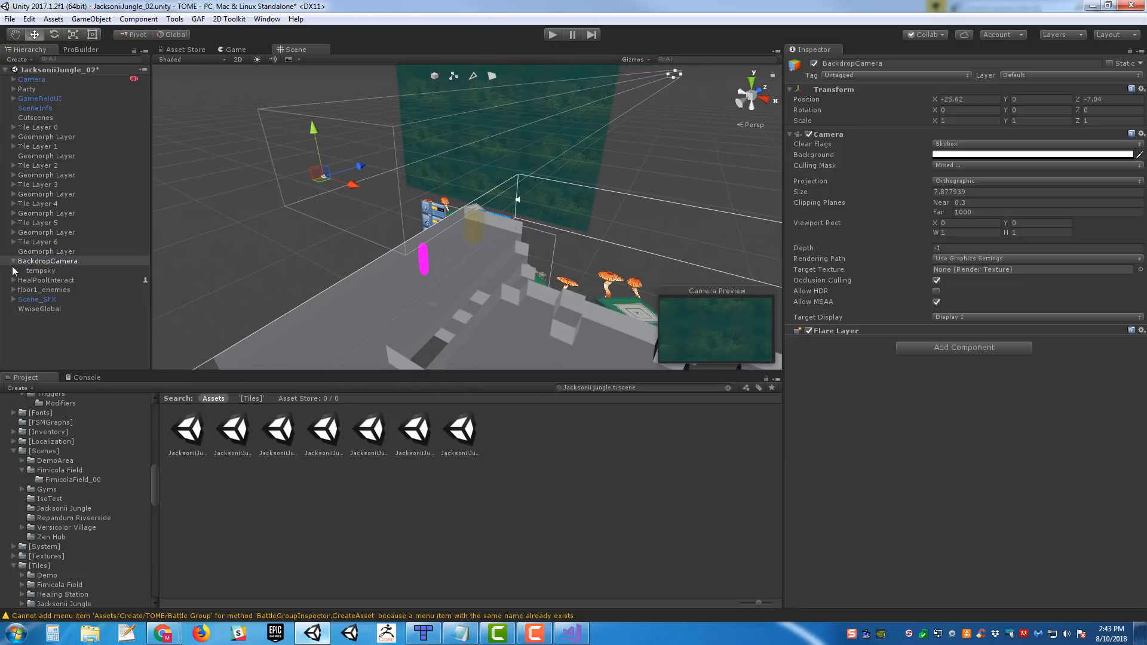
{"action": "left_click", "coordinate": [14, 256]}
{"action": "left_click", "coordinate": [14, 258]}
- Delete the scene objects from Tile Layer 0 through WwiseGlobal, as well as the Party object
{"action": "left_click", "coordinate": [70, 128]}
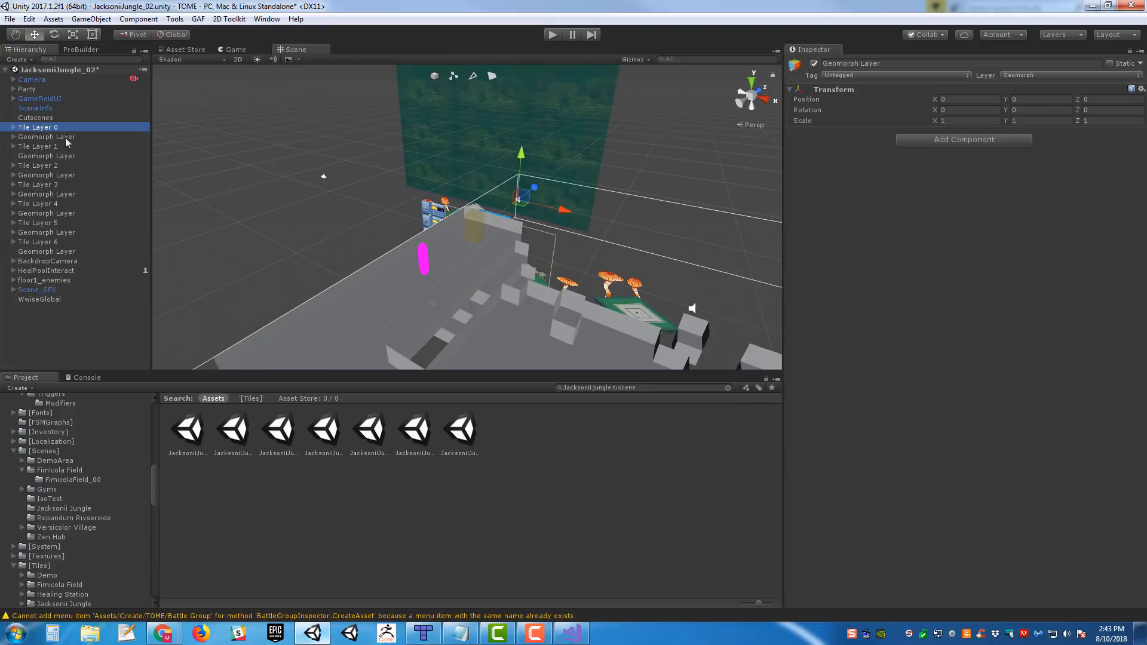
{"action": "left_click", "coordinate": [43, 299], "text": "shift"}
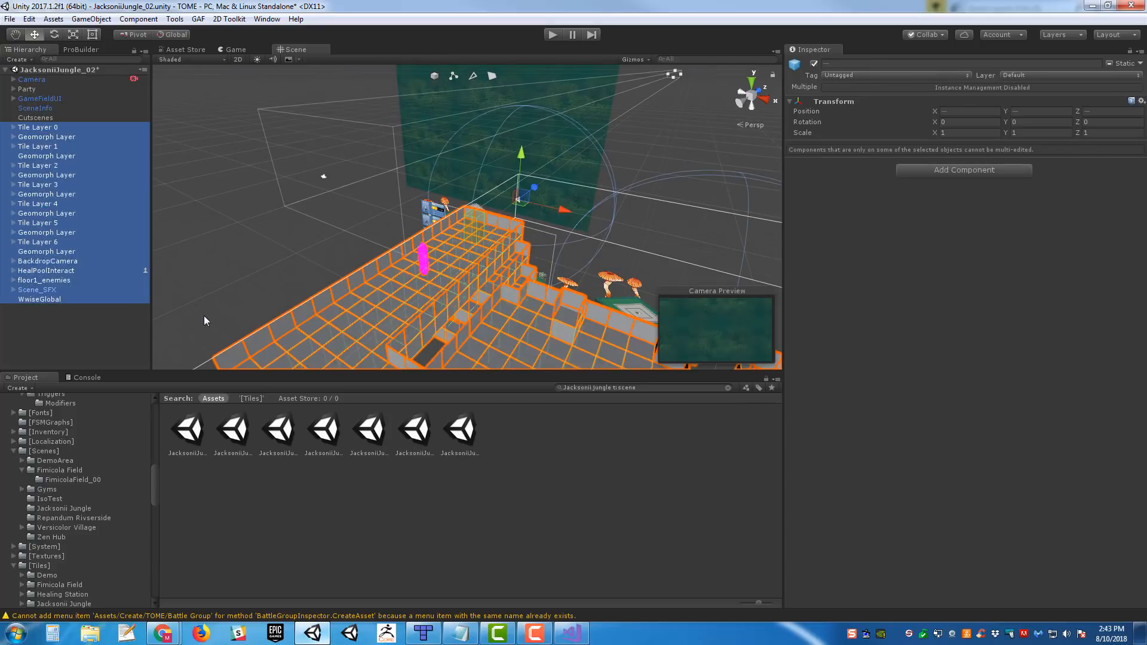
{"action": "key", "text": "Delete"}
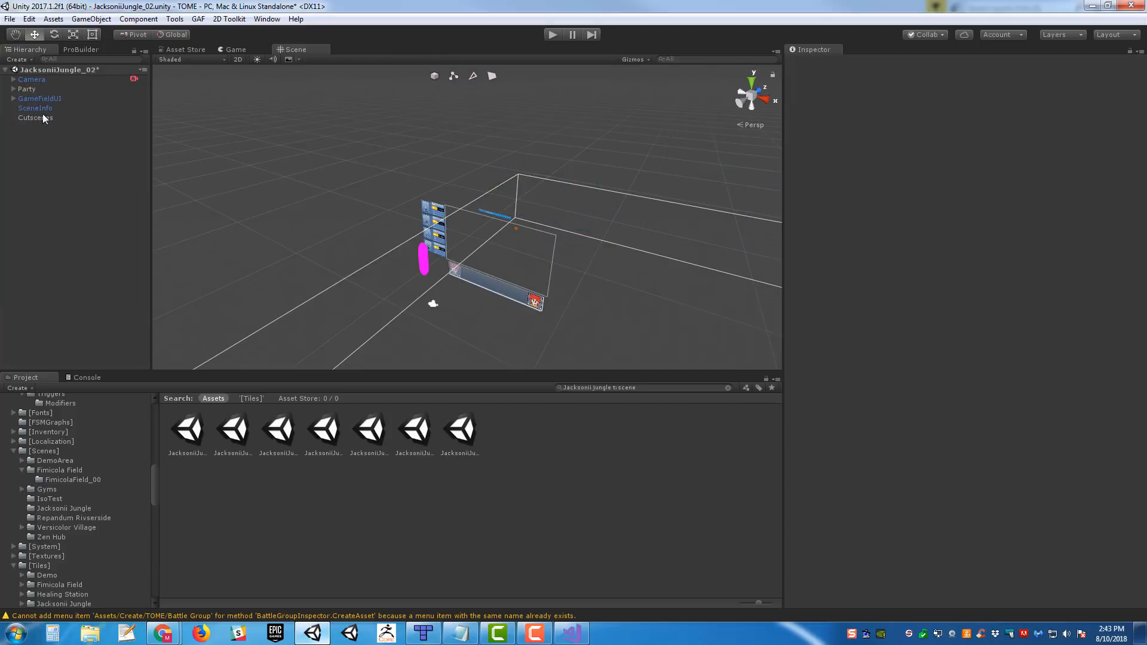
{"action": "left_click", "coordinate": [30, 89]}
{"action": "key", "text": "Delete"}
- Process the Jacksonii Jungle ROOM2 JSON with SceneInfo's Tile Ed Import Manager and inspect the imported geometry
{"action": "left_click", "coordinate": [45, 99]}
{"action": "scroll", "coordinate": [976, 454], "scroll_direction": "down", "scroll_amount": 15}
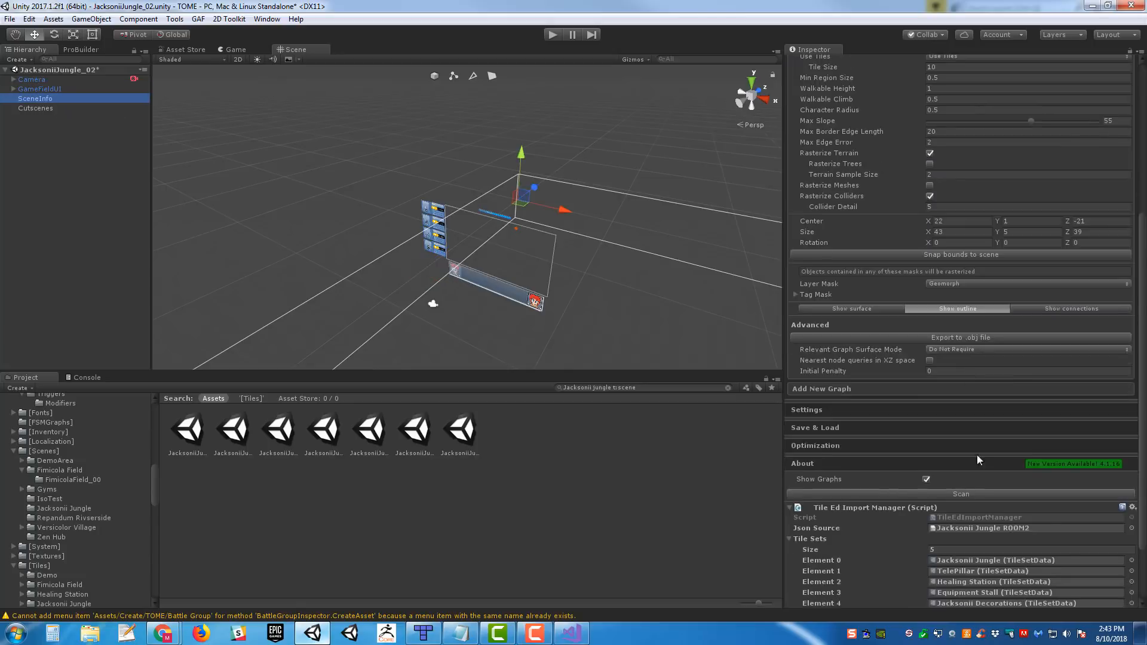
{"action": "left_click", "coordinate": [937, 534]}
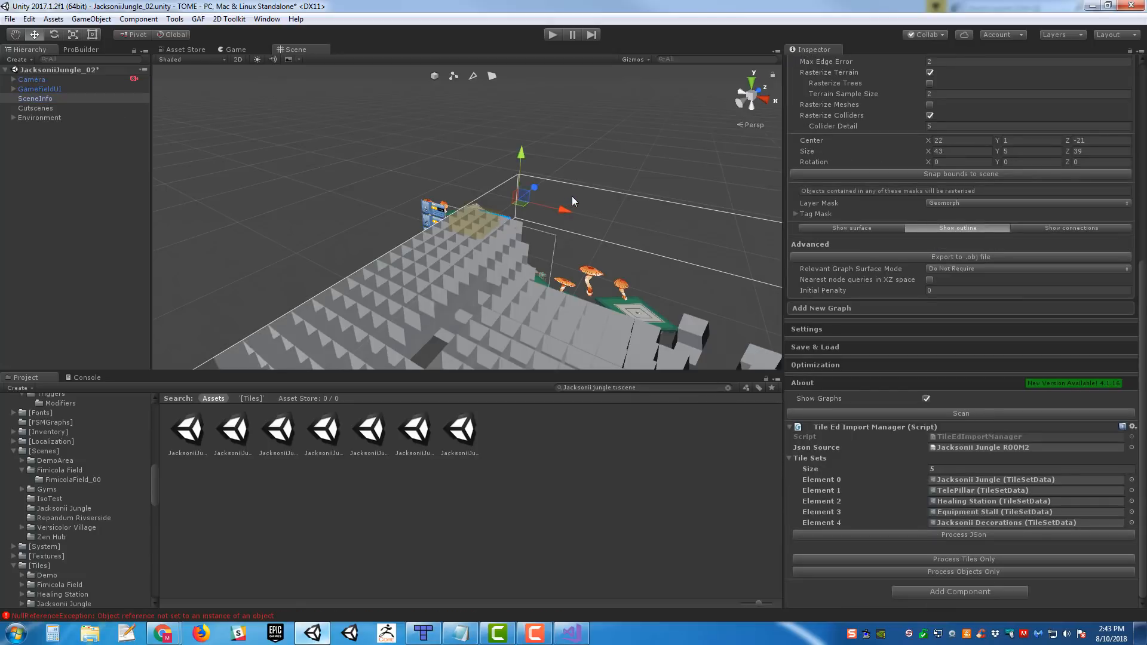
{"action": "left_click_drag", "start_coordinate": [572, 197], "coordinate": [538, 219], "text": "alt"}
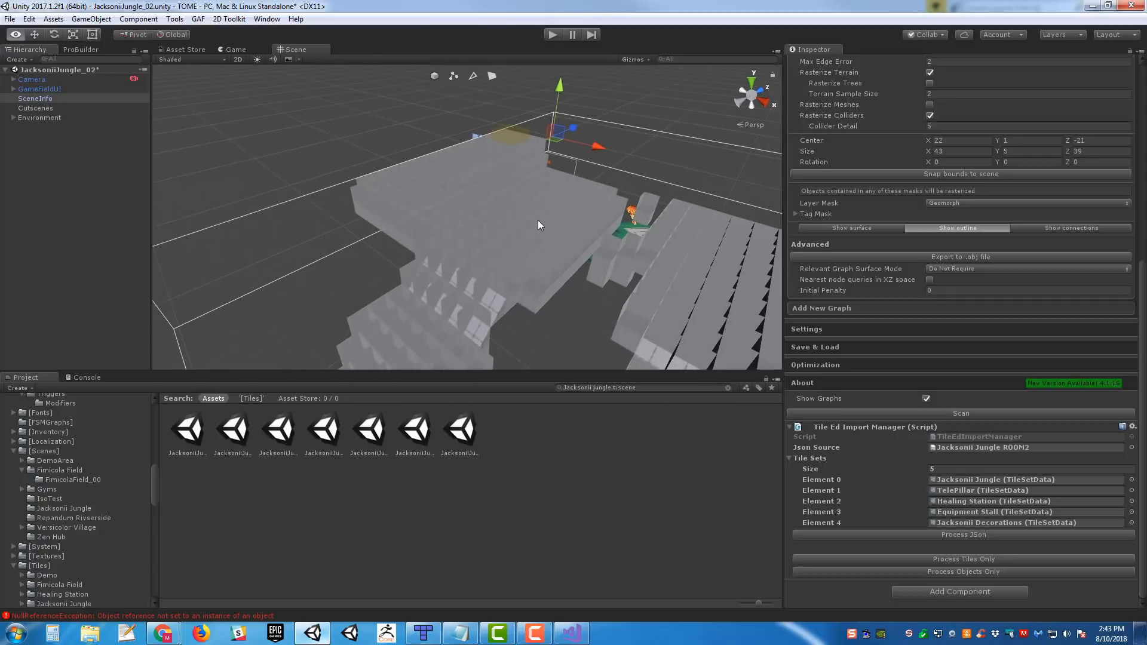
- Examine the console log for the error raised by the ROOM2 import
{"action": "left_click", "coordinate": [88, 377]}
{"action": "scroll", "coordinate": [533, 482], "scroll_direction": "up", "scroll_amount": 10}
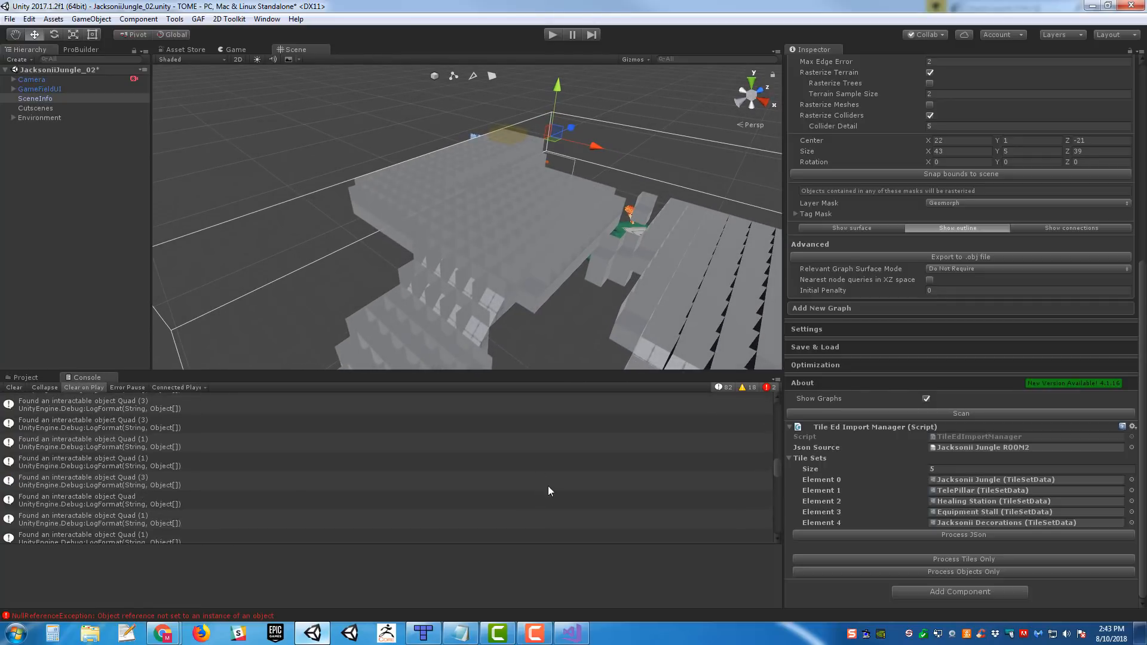
{"action": "scroll", "coordinate": [567, 494], "scroll_direction": "down", "scroll_amount": 10}
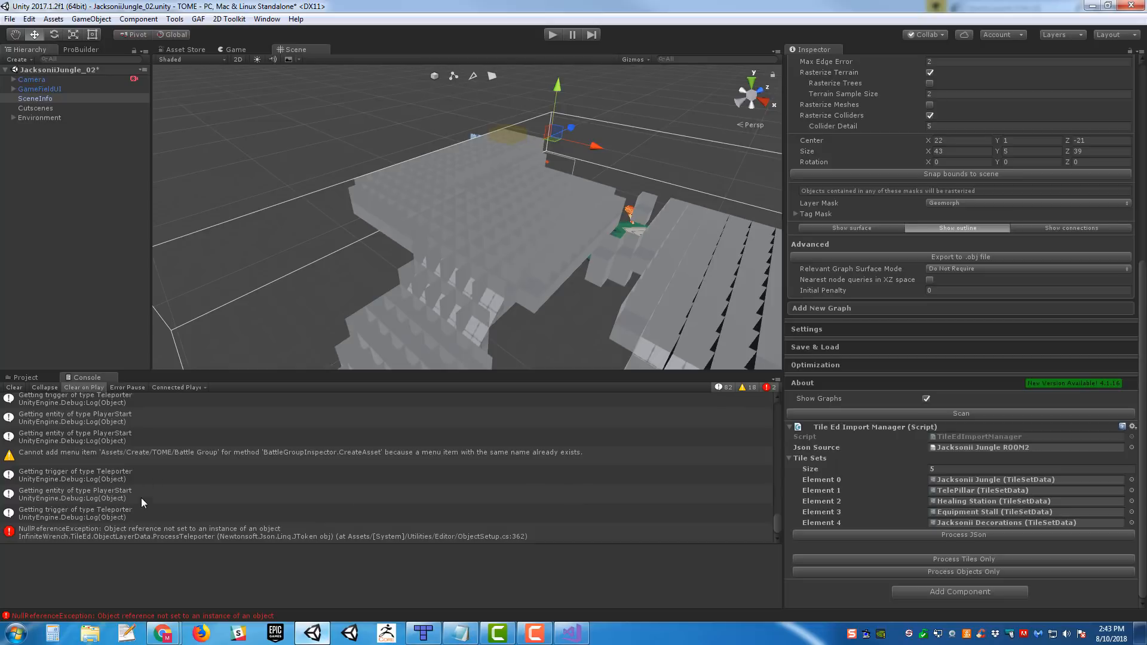
{"action": "left_click", "coordinate": [27, 377]}
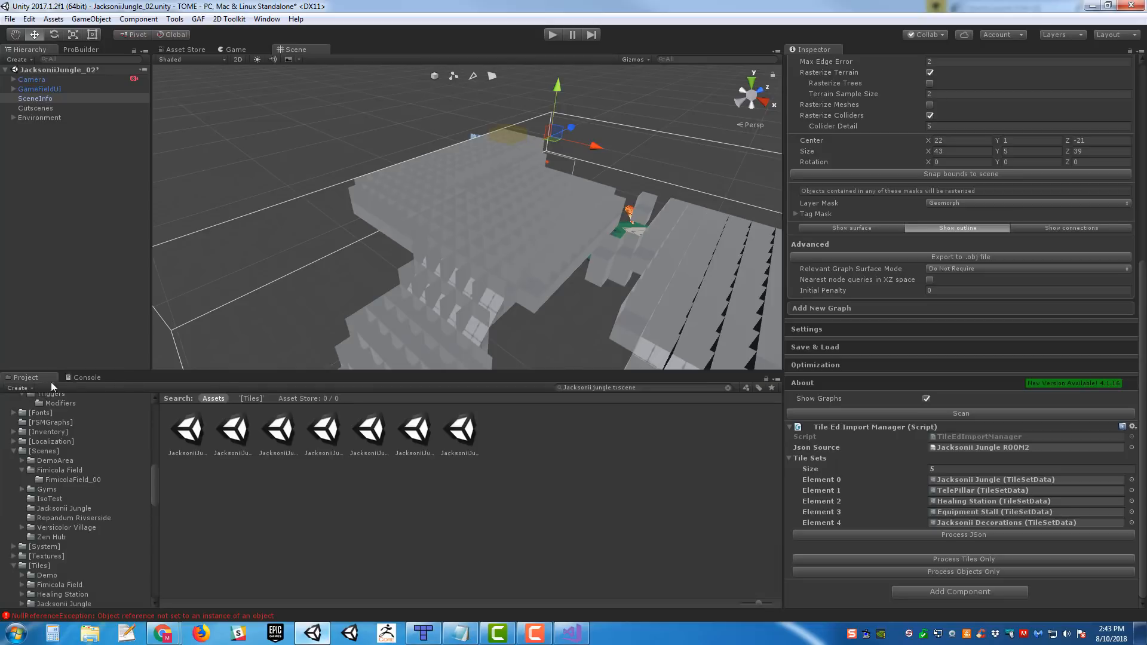
- Check the entity libraries assigned to SceneInfo and locate the DefaultLibrary asset in the project
{"action": "scroll", "coordinate": [955, 382], "scroll_direction": "up", "scroll_amount": 3}
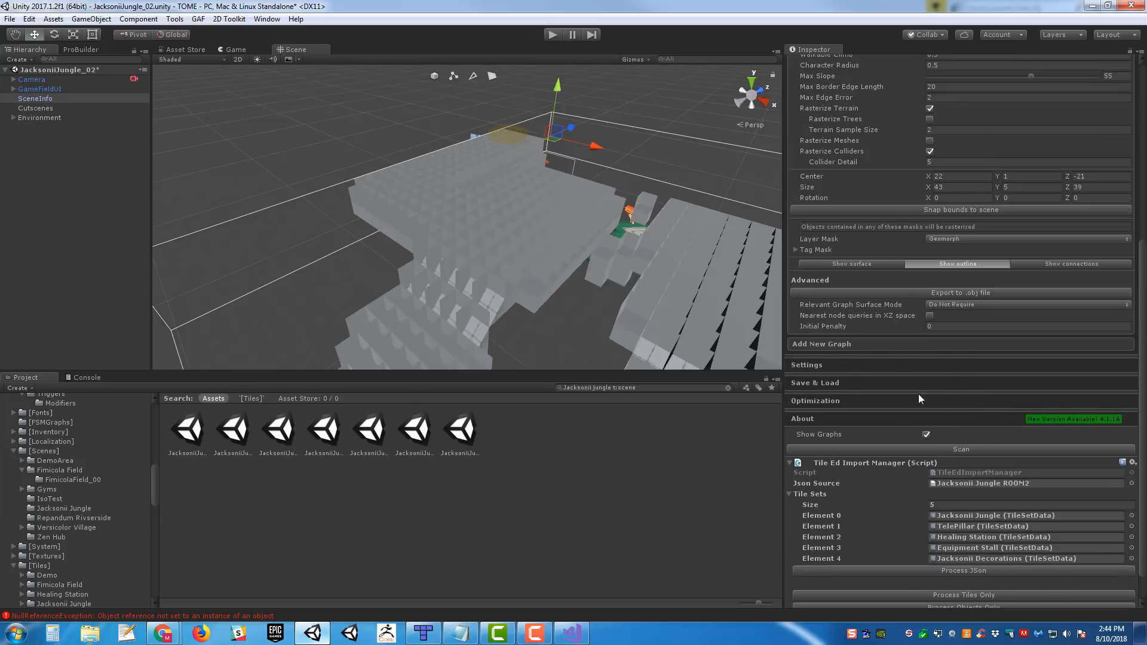
{"action": "scroll", "coordinate": [1001, 351], "scroll_direction": "up", "scroll_amount": 10}
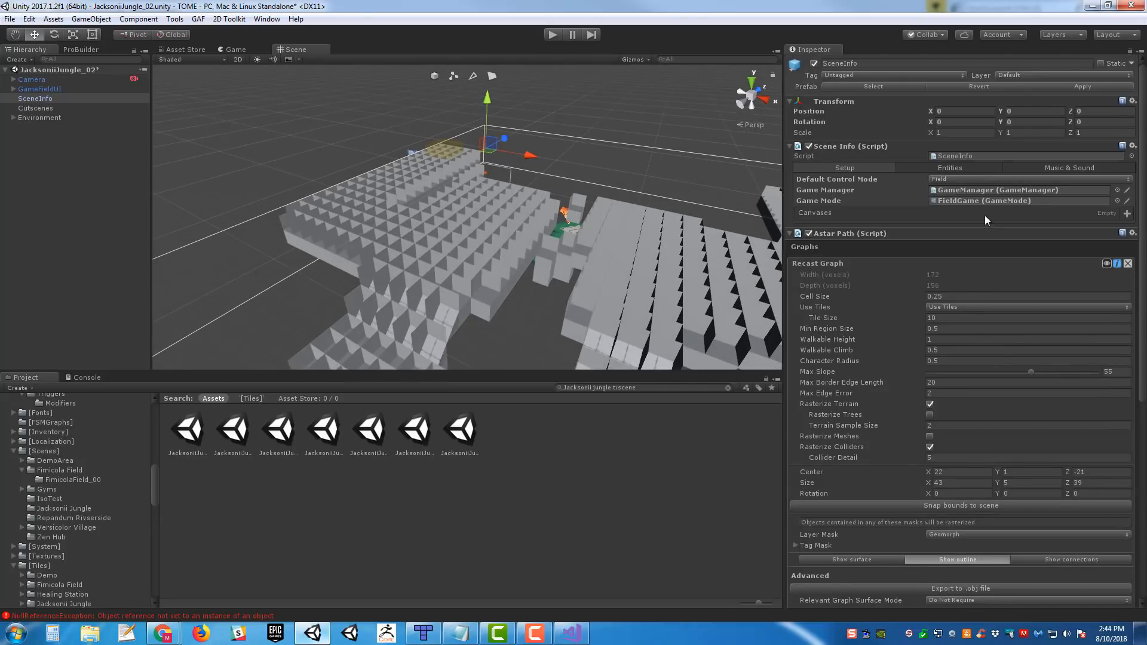
{"action": "left_click", "coordinate": [959, 164]}
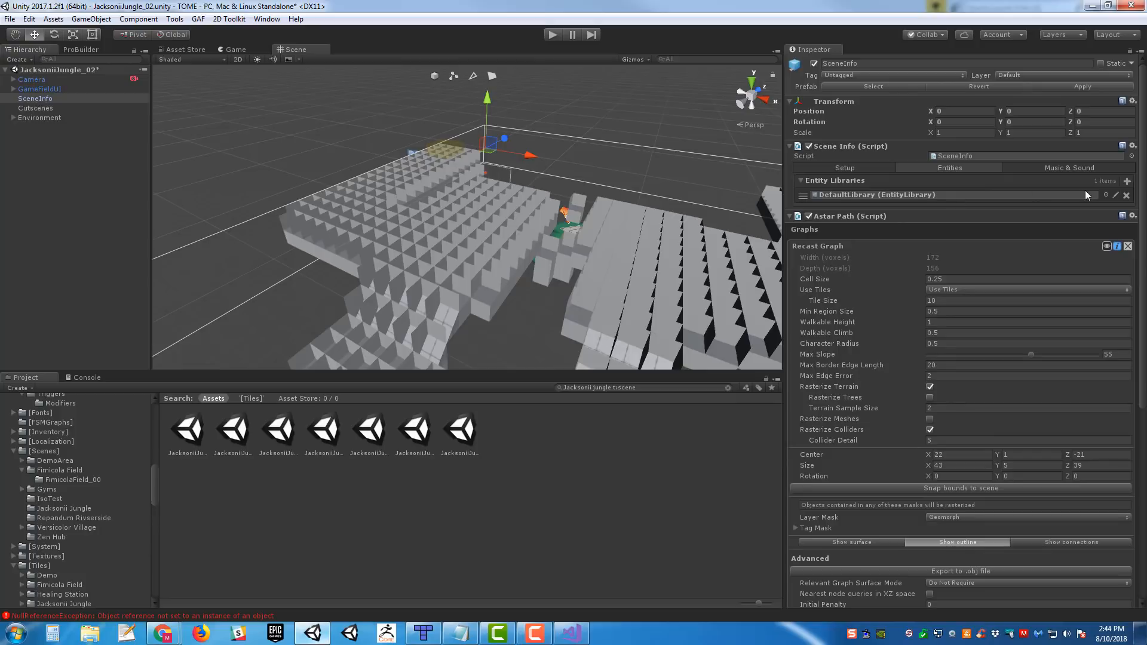
{"action": "left_click", "coordinate": [1084, 195]}
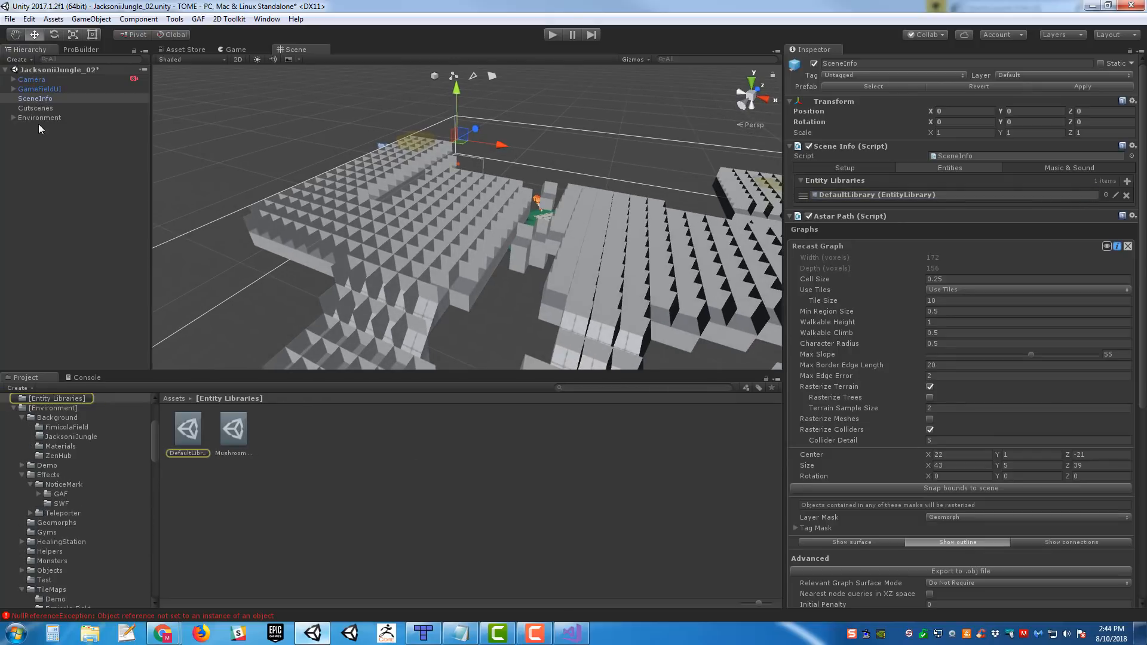
- Delete the imported Environment object and the GameFieldUI object from the scene
{"action": "left_click", "coordinate": [37, 117]}
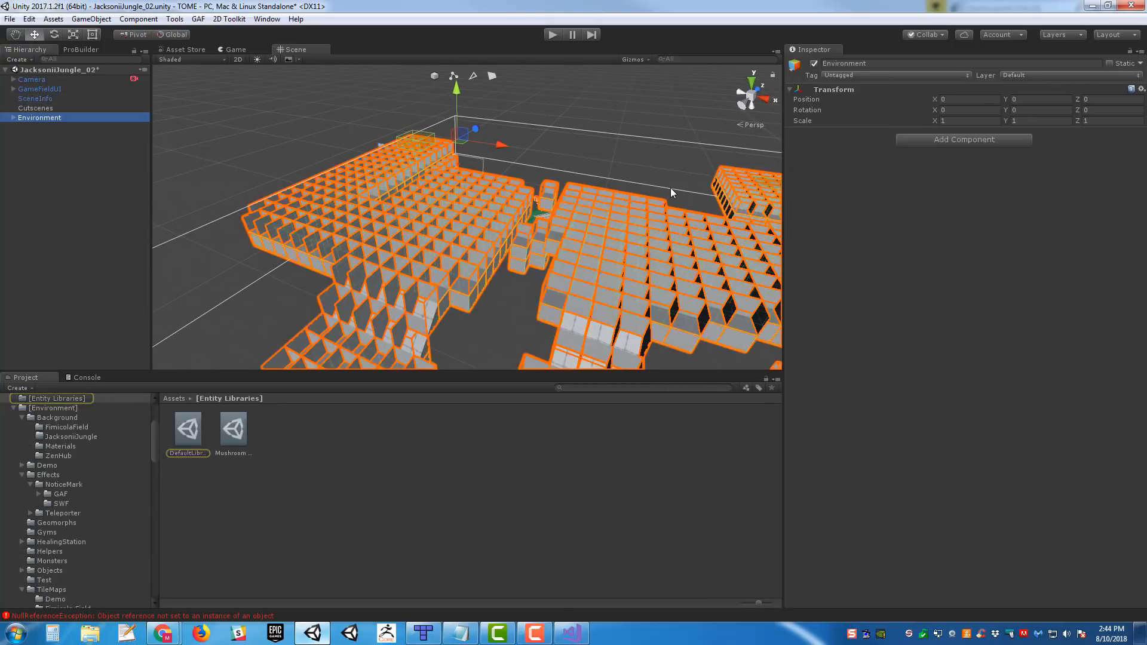
{"action": "key", "text": "Delete"}
{"action": "left_click", "coordinate": [32, 89]}
{"action": "key", "text": "Delete"}
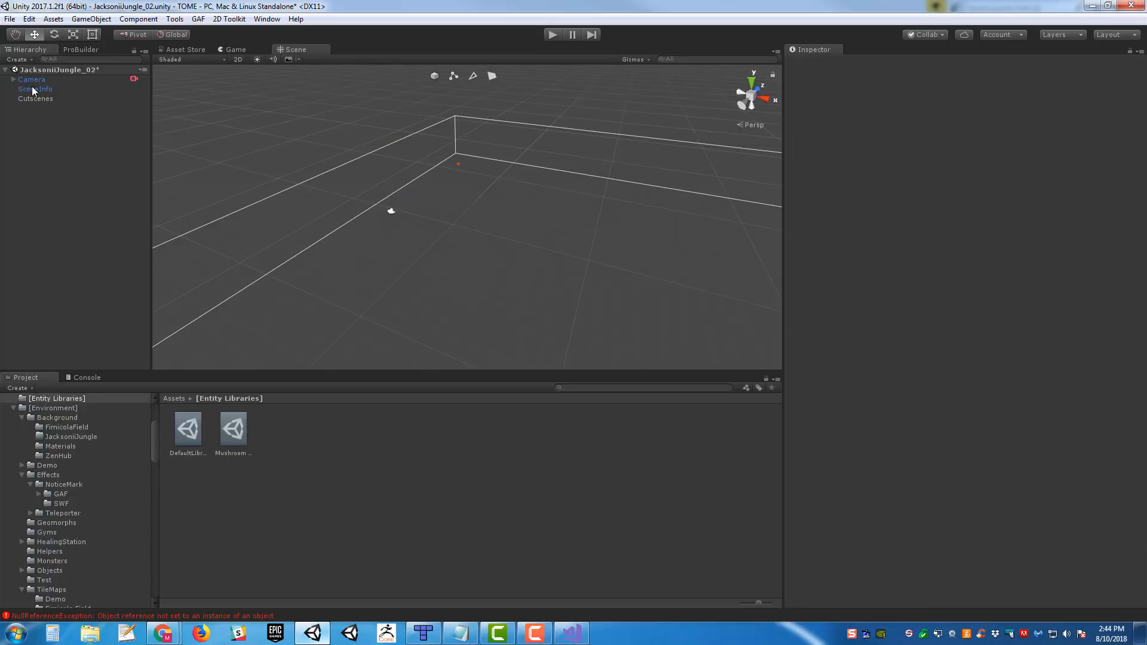
- Run the full JSON import of Jacksonii Jungle ROOM2 from SceneInfo again and inspect the rebuilt environment
{"action": "left_click", "coordinate": [31, 89]}
{"action": "scroll", "coordinate": [895, 347], "scroll_direction": "down", "scroll_amount": 10}
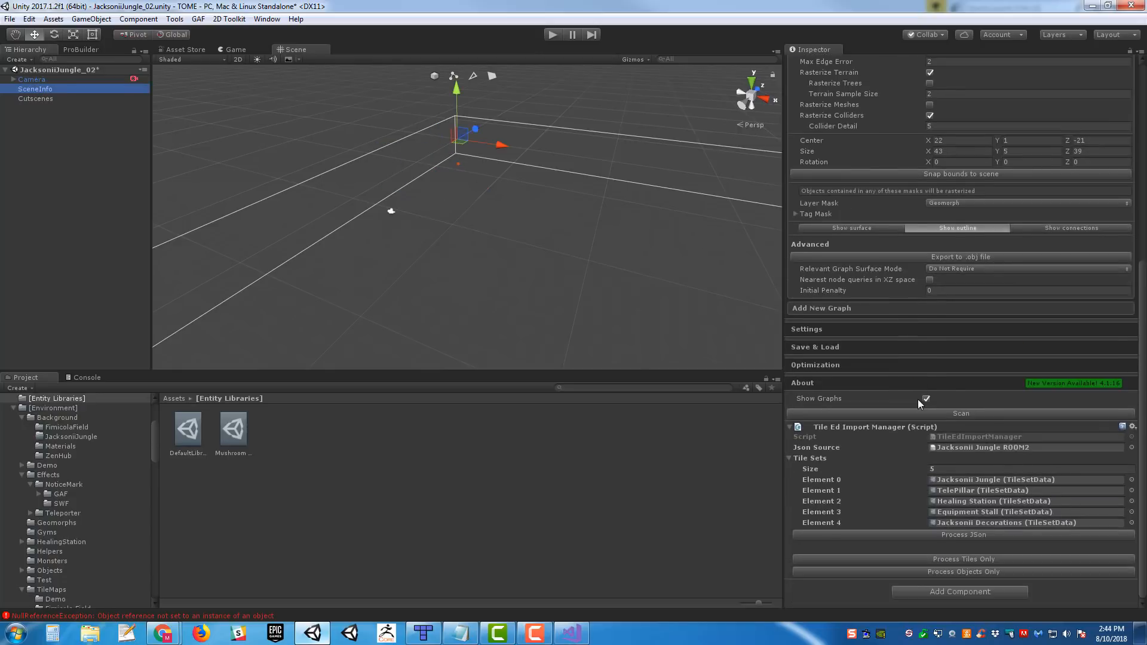
{"action": "left_click", "coordinate": [977, 536]}
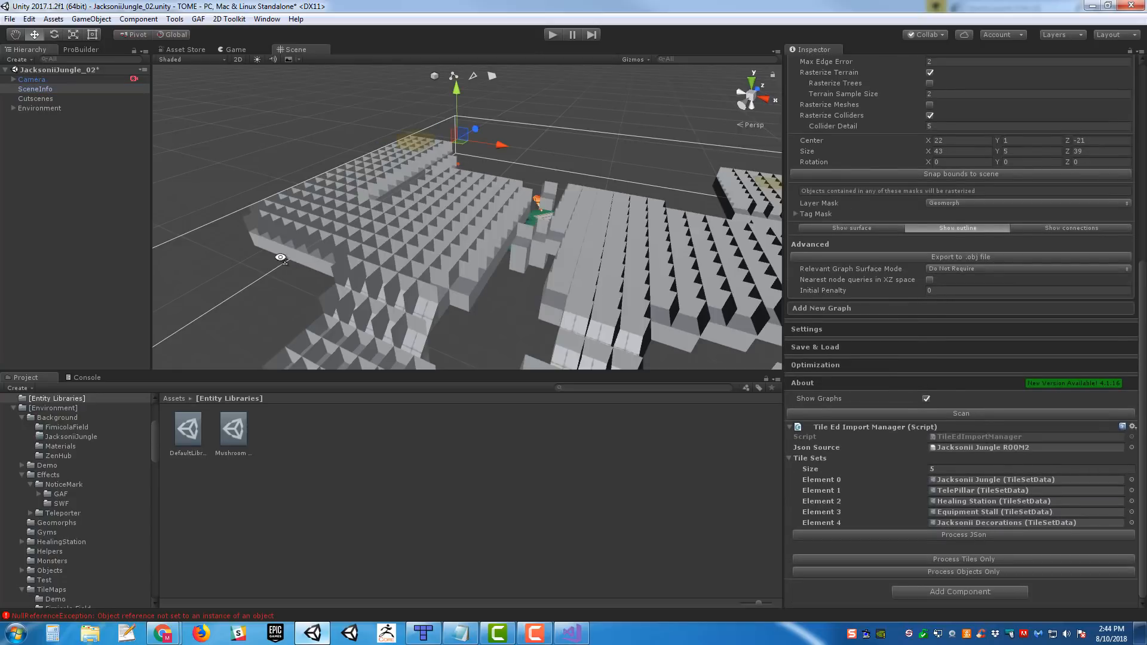
{"action": "right_click_drag", "start_coordinate": [280, 257], "coordinate": [308, 269]}
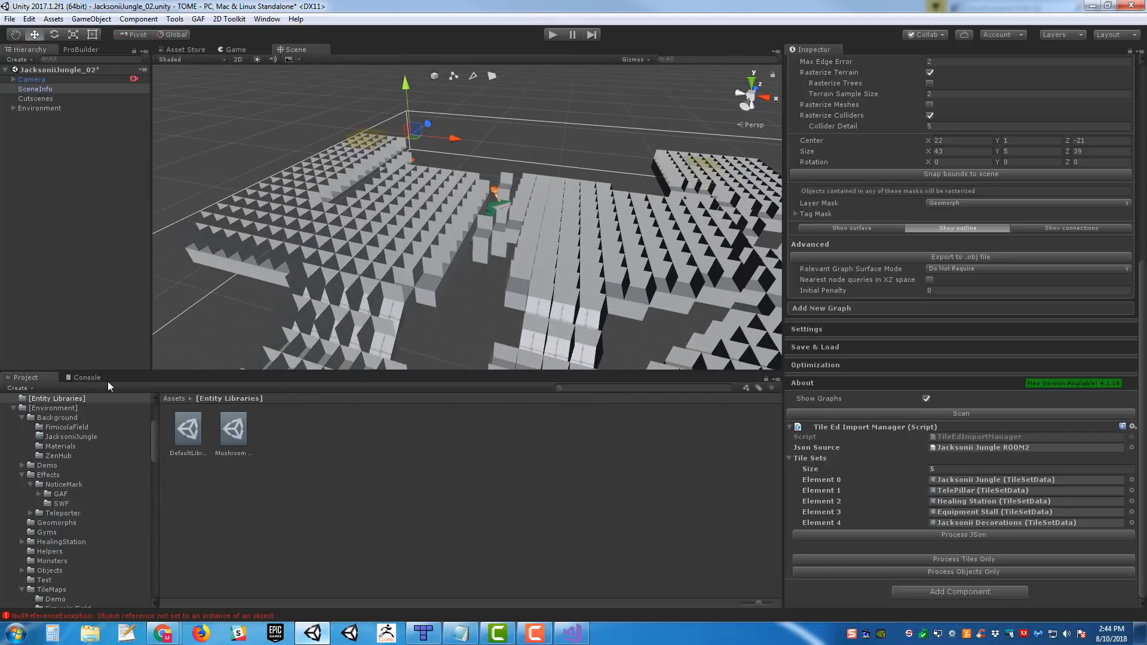
- Open the source line behind the latest NullReferenceException in Visual Studio, review ProcessTeleporter, and return to Unity
{"action": "left_click", "coordinate": [87, 378]}
{"action": "left_click", "coordinate": [159, 538]}
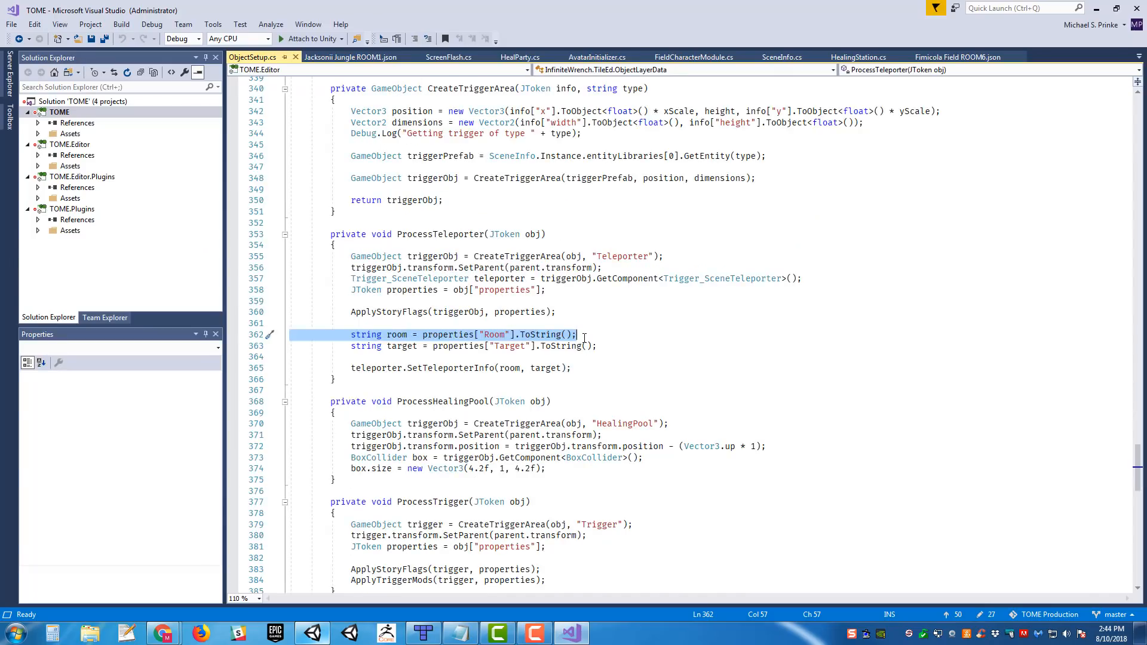
{"action": "left_click", "coordinate": [585, 338]}
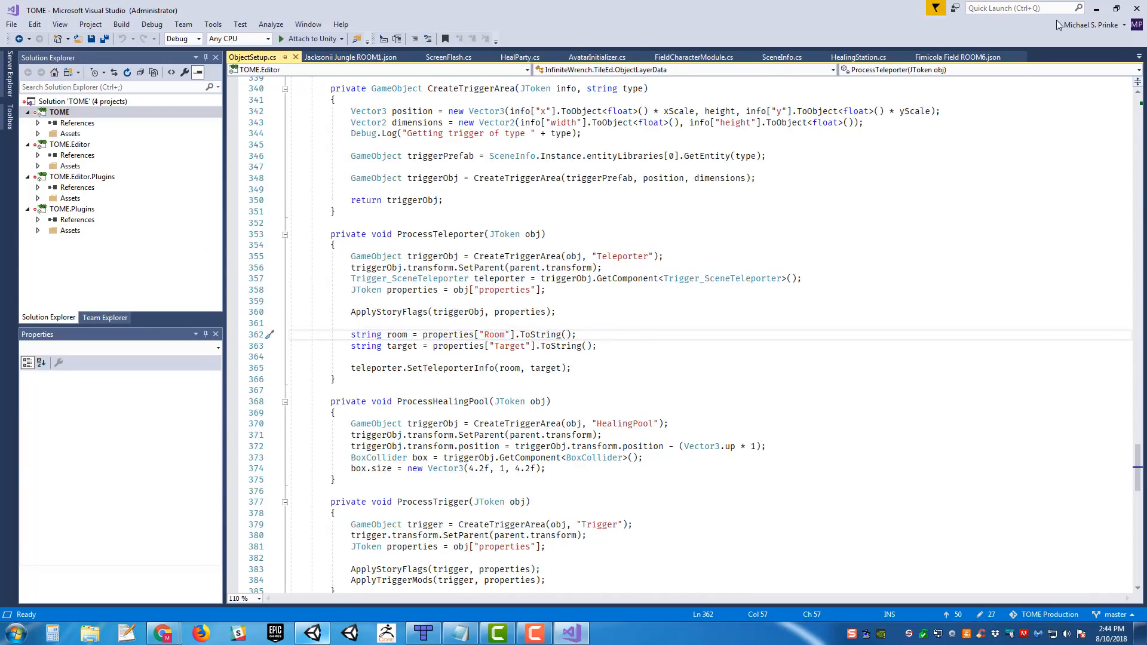
{"action": "left_click", "coordinate": [1096, 8]}
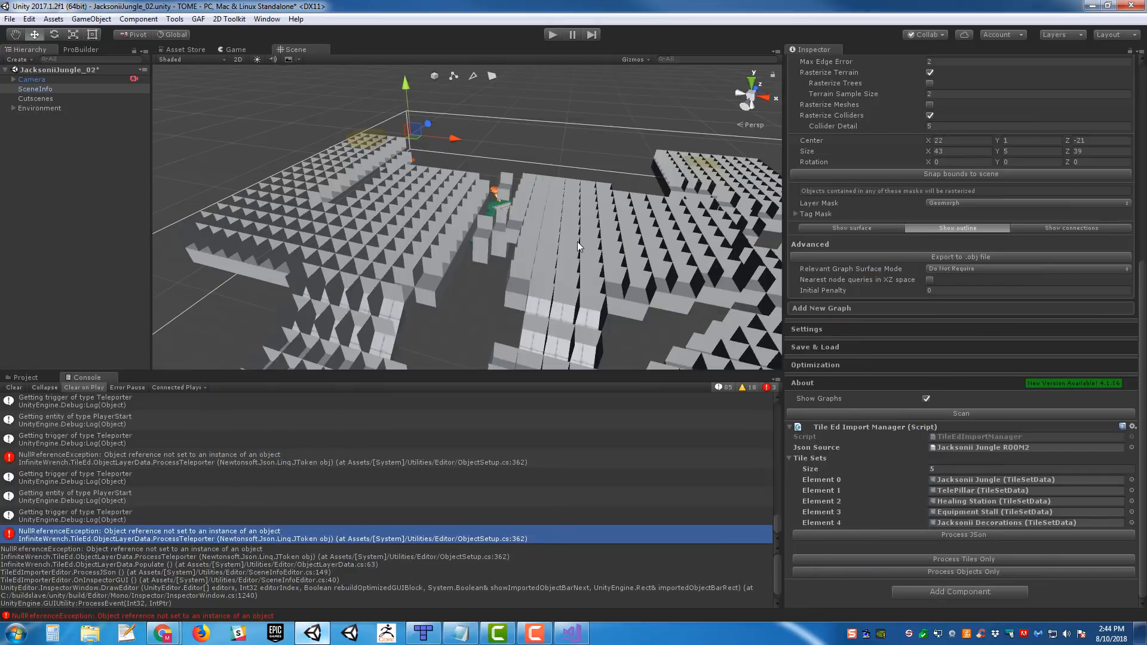
- Switch to Tiled and give Teleporter_01 in Jacksonii Jungle ROOM2 a custom string property Room with the value JacksoniiJungle
{"action": "left_click", "coordinate": [423, 633]}
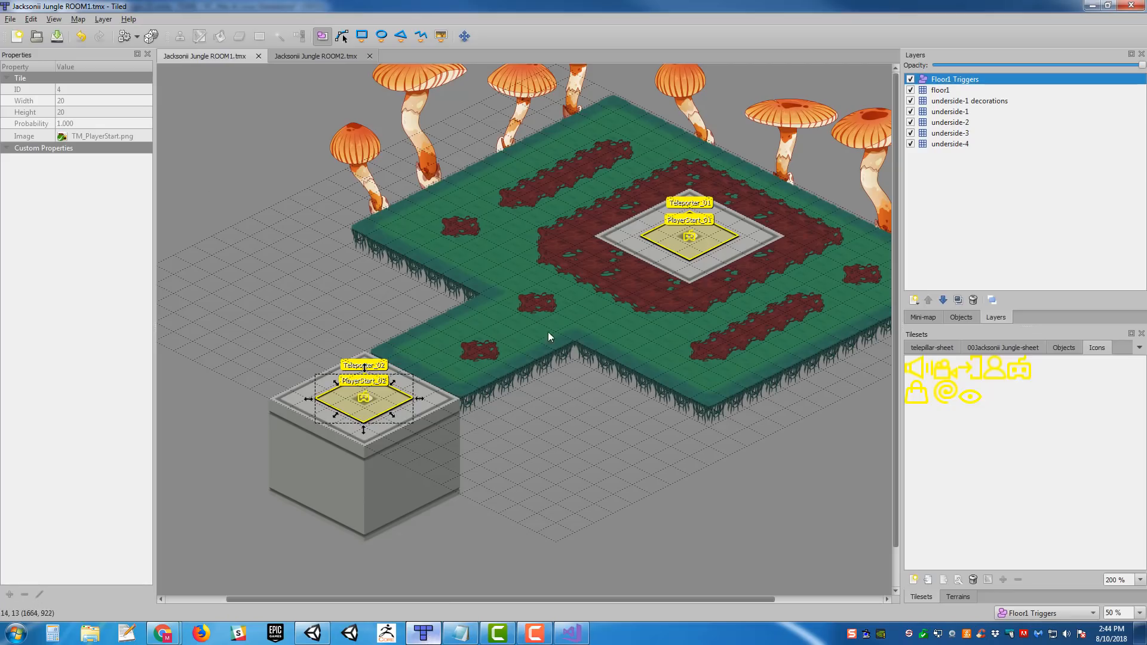
{"action": "left_click", "coordinate": [311, 56]}
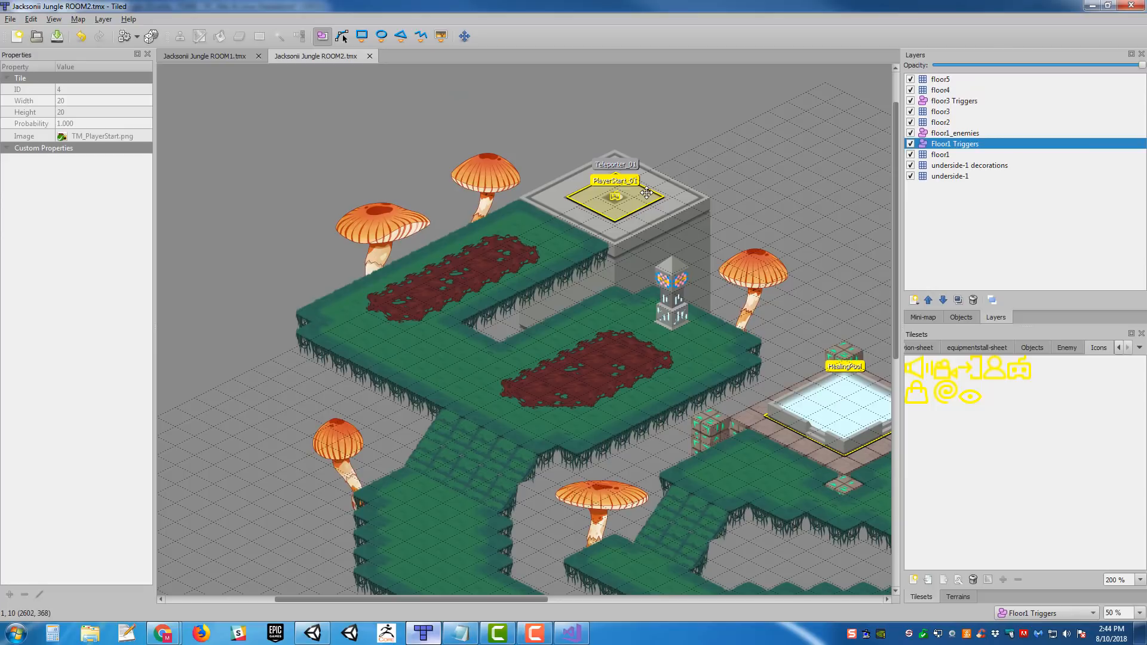
{"action": "left_click", "coordinate": [641, 187]}
{"action": "right_click", "coordinate": [722, 181]}
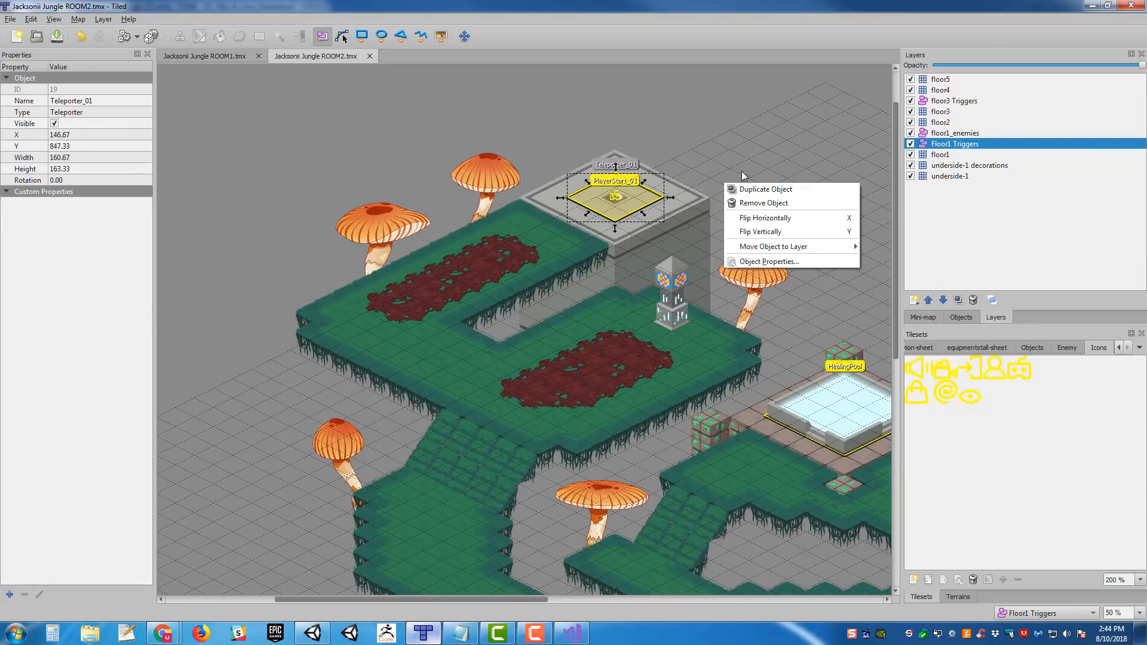
{"action": "middle_click_drag", "start_coordinate": [710, 141], "coordinate": [630, 172]}
{"action": "scroll", "coordinate": [391, 128], "scroll_direction": "up", "scroll_amount": 2}
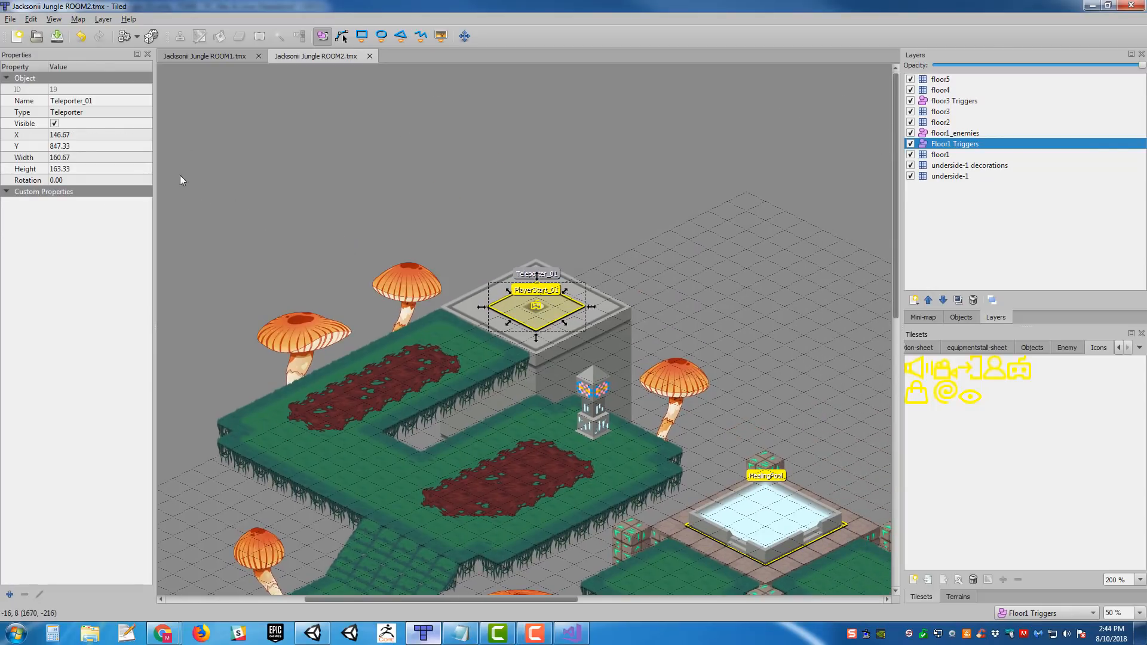
{"action": "left_click", "coordinate": [10, 594]}
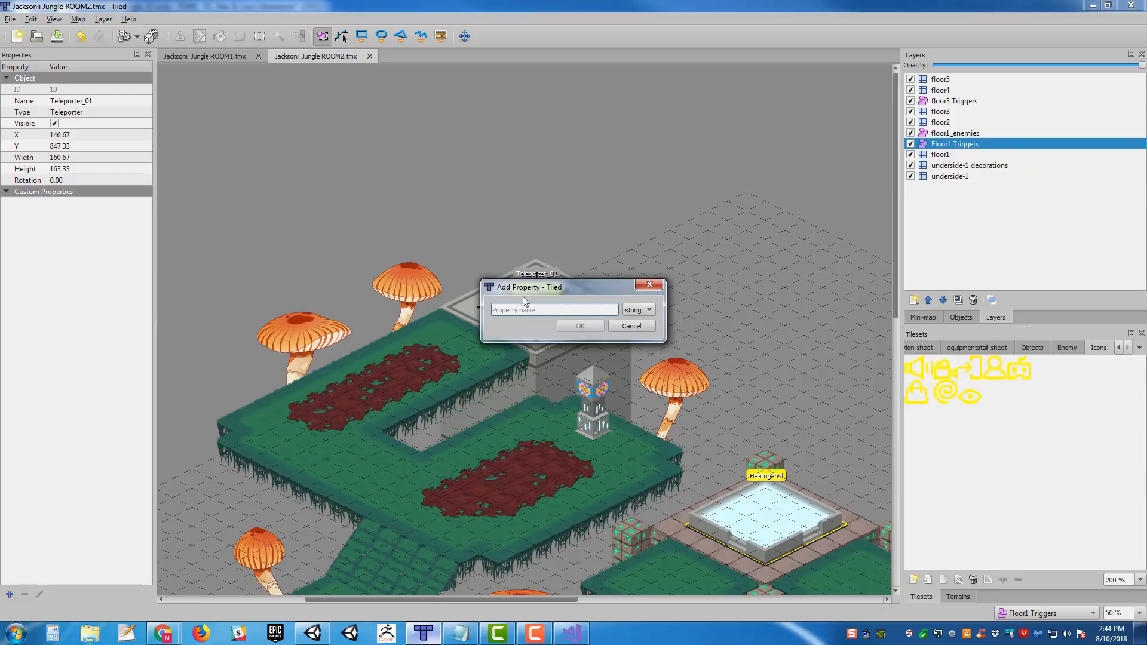
{"action": "type", "text": "Room"}
{"action": "key", "text": "Return"}
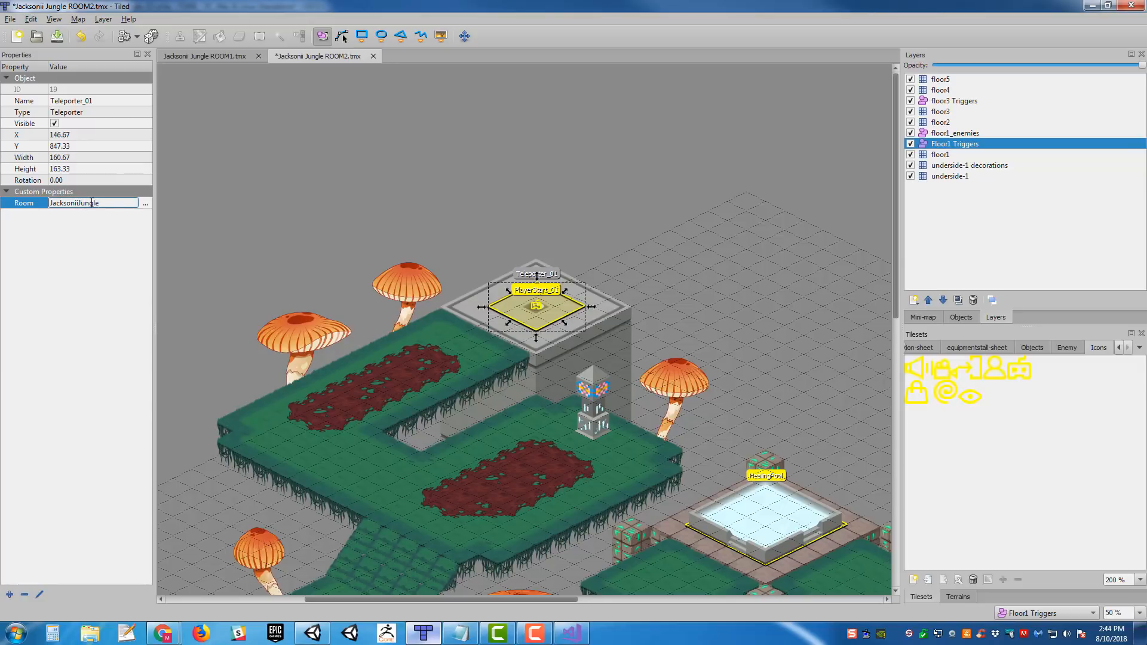
- Change Teleporter_01's Room property to JacksoniiJungle01 and save the ROOM2 map
{"action": "middle_click_drag", "start_coordinate": [873, 483], "coordinate": [658, 292]}
{"action": "left_click", "coordinate": [683, 236]}
{"action": "middle_click_drag", "start_coordinate": [446, 239], "coordinate": [552, 308]}
{"action": "left_click", "coordinate": [412, 206]}
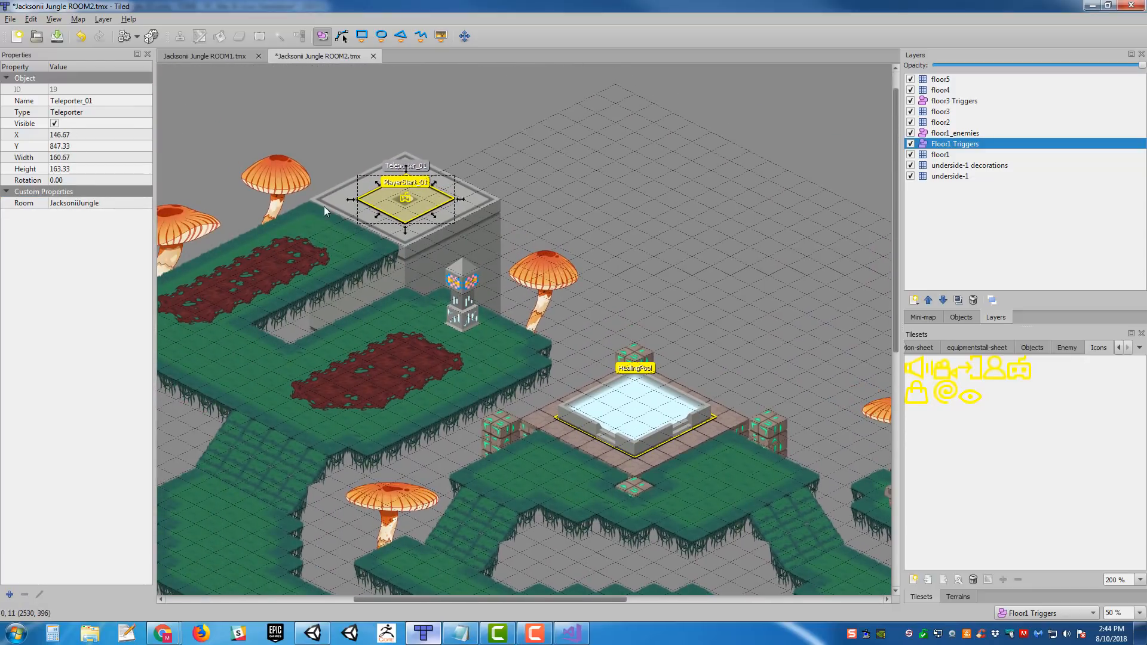
{"action": "double_click", "coordinate": [121, 204]}
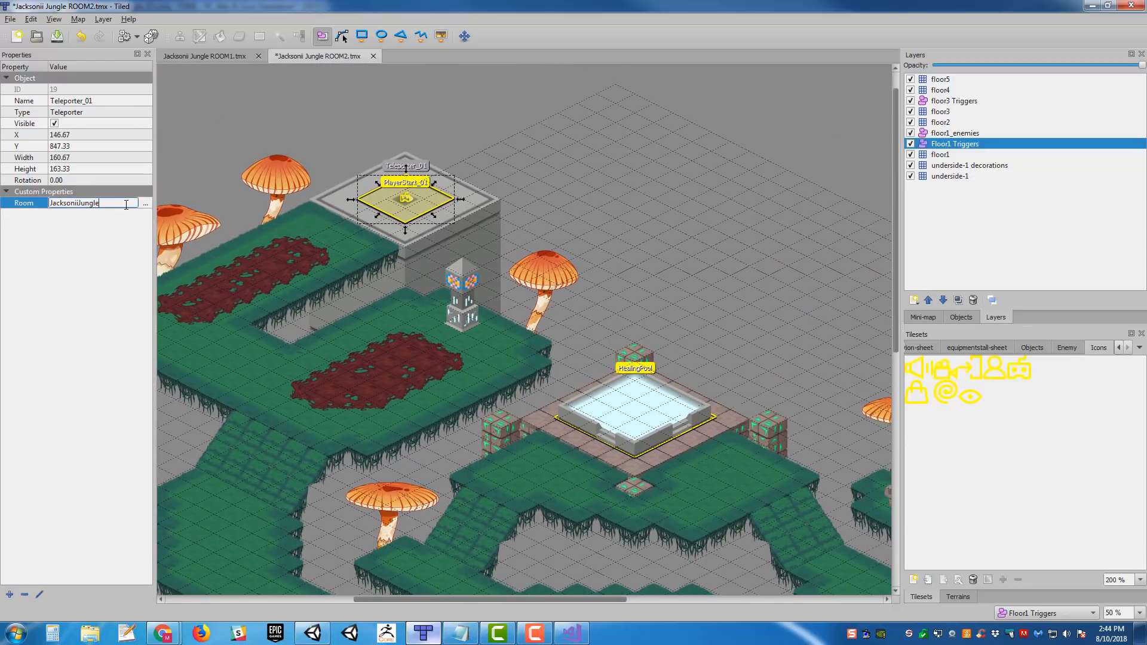
{"action": "type", "text": "01"}
{"action": "key", "text": "Return"}
{"action": "middle_click_drag", "start_coordinate": [633, 192], "coordinate": [670, 230]}
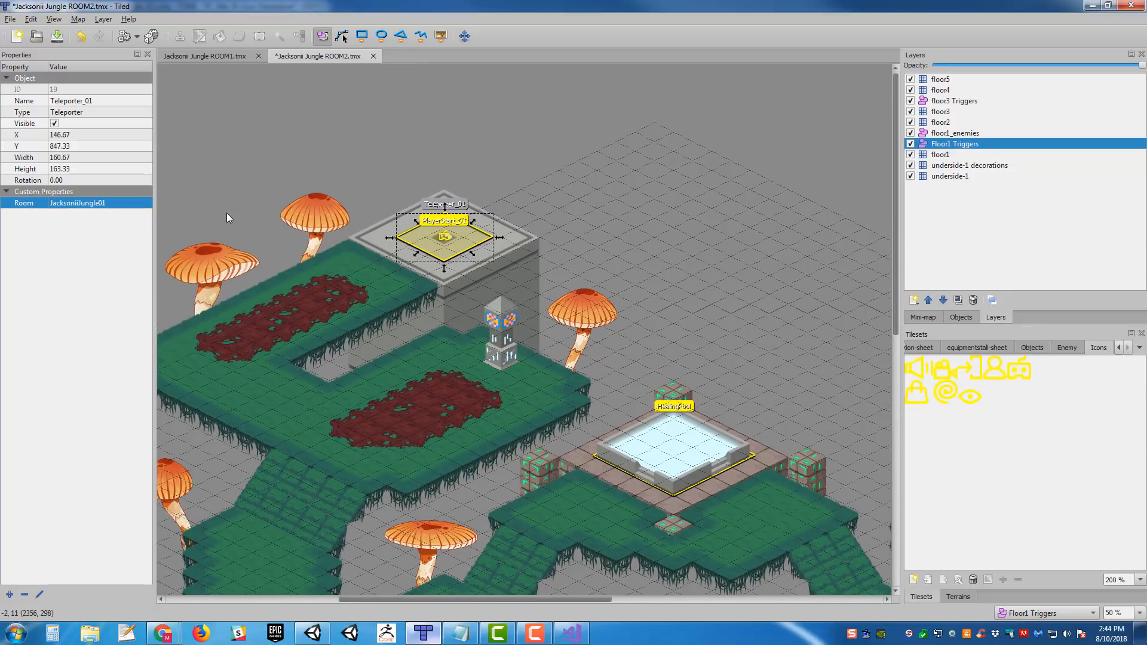
{"action": "key", "text": "ctrl+s"}
- Add a custom string property Target with the value PlayerStart_02 to Teleporter_01 and save the map
{"action": "left_click", "coordinate": [11, 593]}
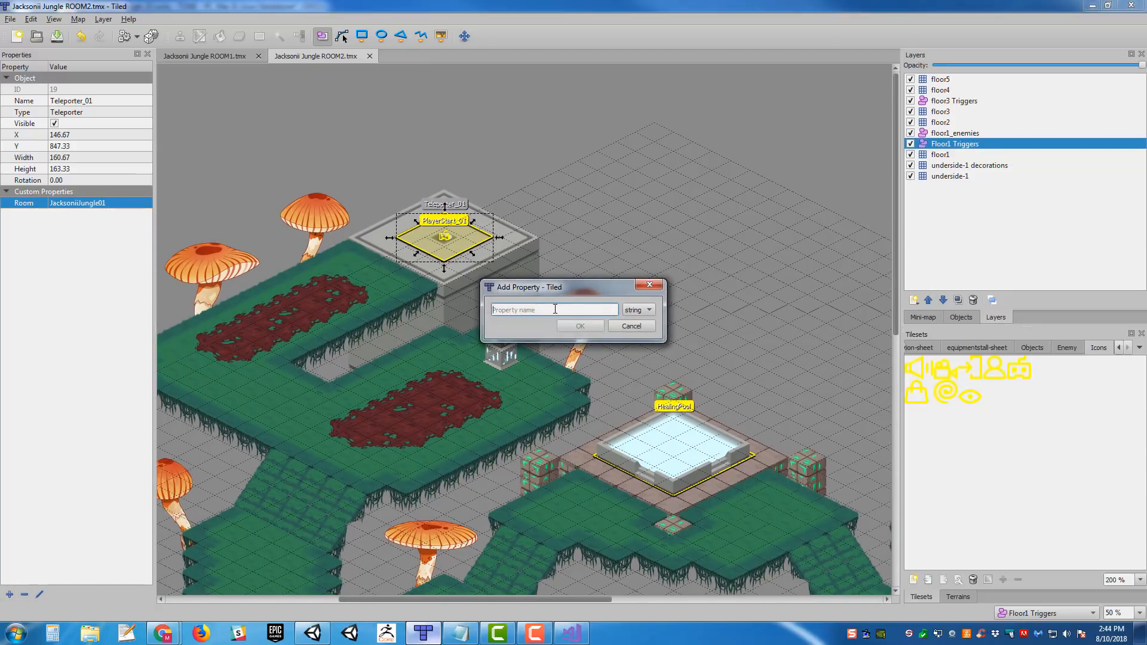
{"action": "type", "text": "Target"}
{"action": "key", "text": "Return"}
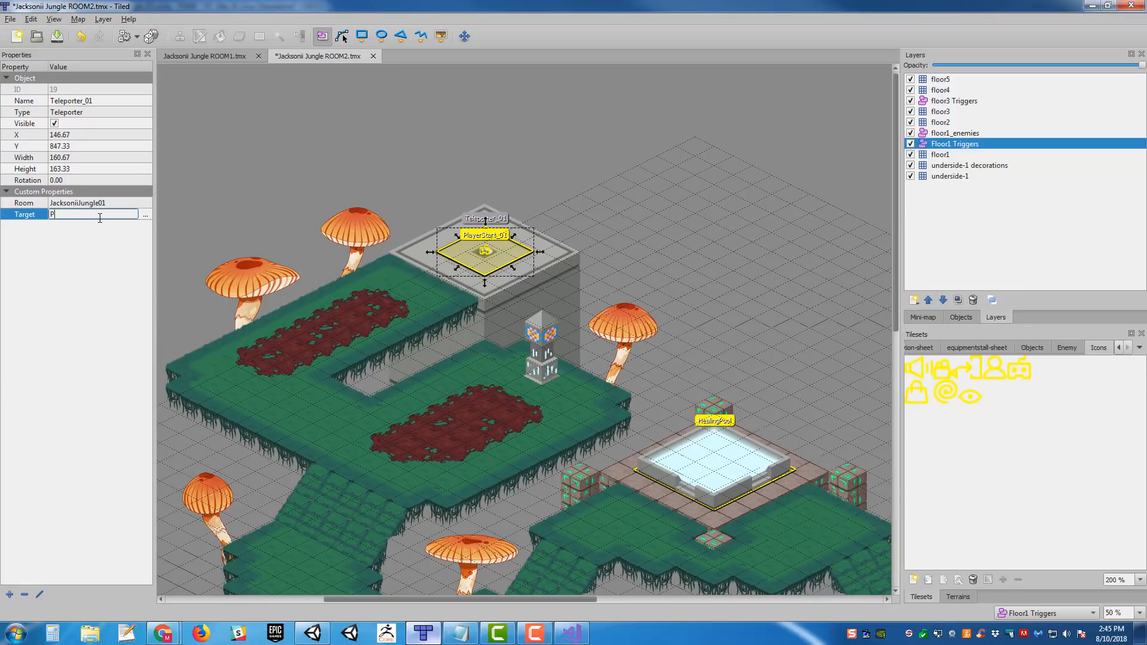
{"action": "type", "text": "PlayerStart_02"}
{"action": "key", "text": "Return"}
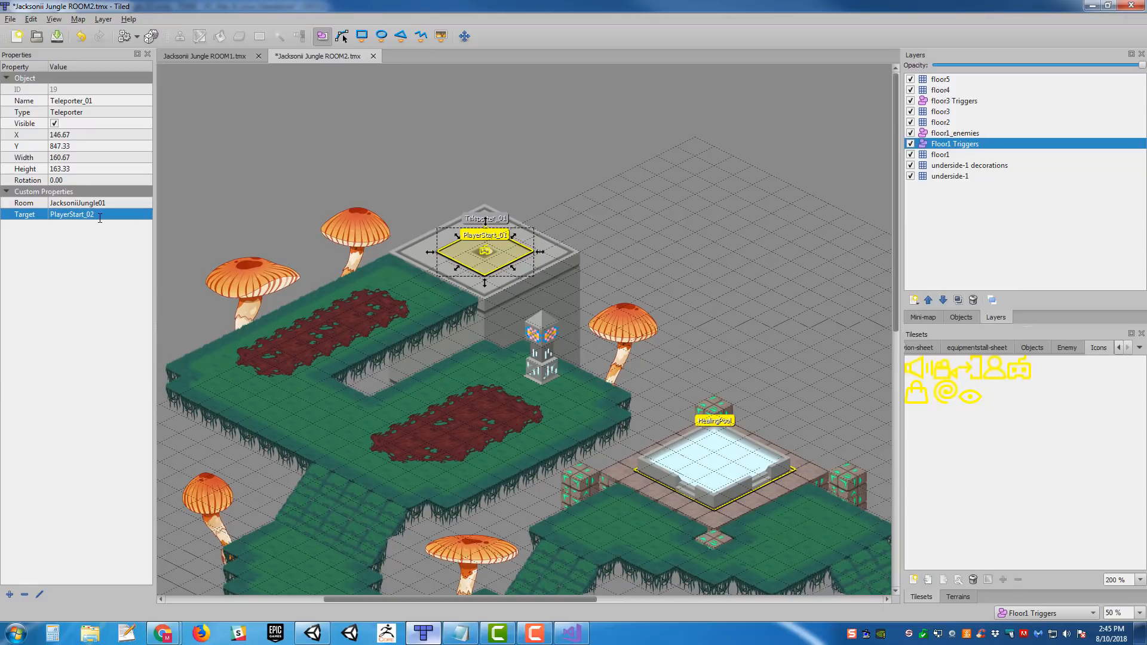
{"action": "key", "text": "ctrl+s"}
{"action": "middle_click_drag", "start_coordinate": [524, 180], "coordinate": [568, 161]}
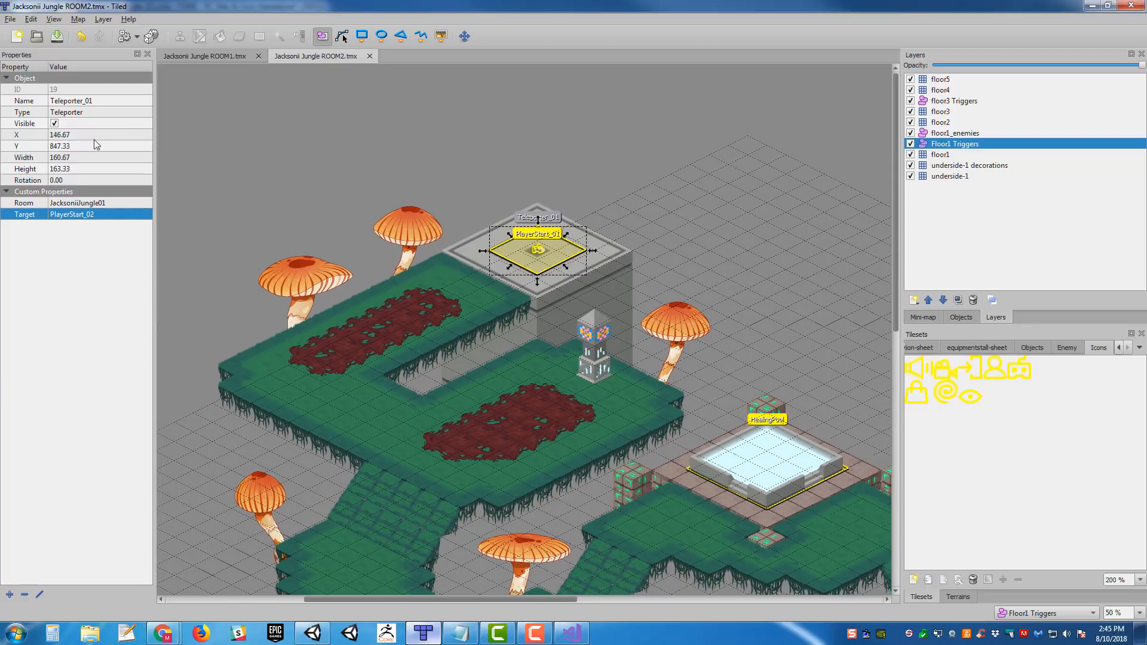
{"action": "mouse_move", "coordinate": [793, 349]}
{"action": "middle_mouse_down"}
{"action": "mouse_move", "coordinate": [740, 377]}
{"action": "mouse_move", "coordinate": [451, 239]}
{"action": "middle_mouse_up"}
{"action": "middle_click_drag", "start_coordinate": [513, 391], "coordinate": [265, 359]}
{"action": "middle_click_drag", "start_coordinate": [311, 316], "coordinate": [889, 314]}
{"action": "middle_click_drag", "start_coordinate": [548, 291], "coordinate": [536, 540]}
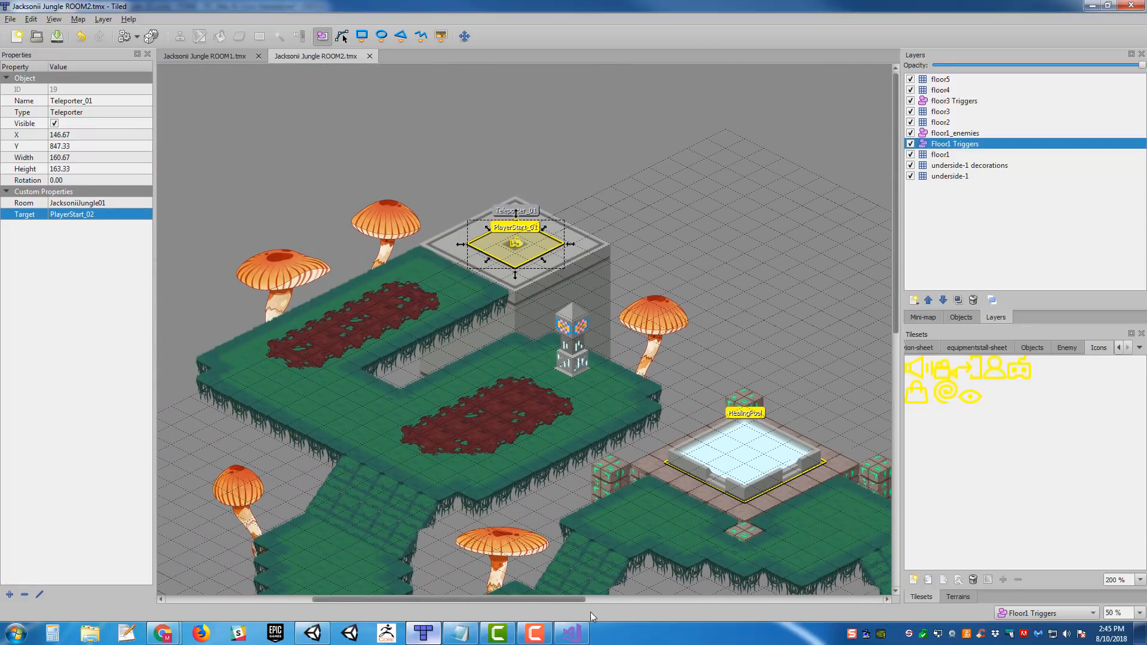
- Switch to Unity and try processing the ROOM2 JSON again from SceneInfo's Tile Ed Import Manager
{"action": "middle_click_drag", "start_coordinate": [606, 311], "coordinate": [578, 305]}
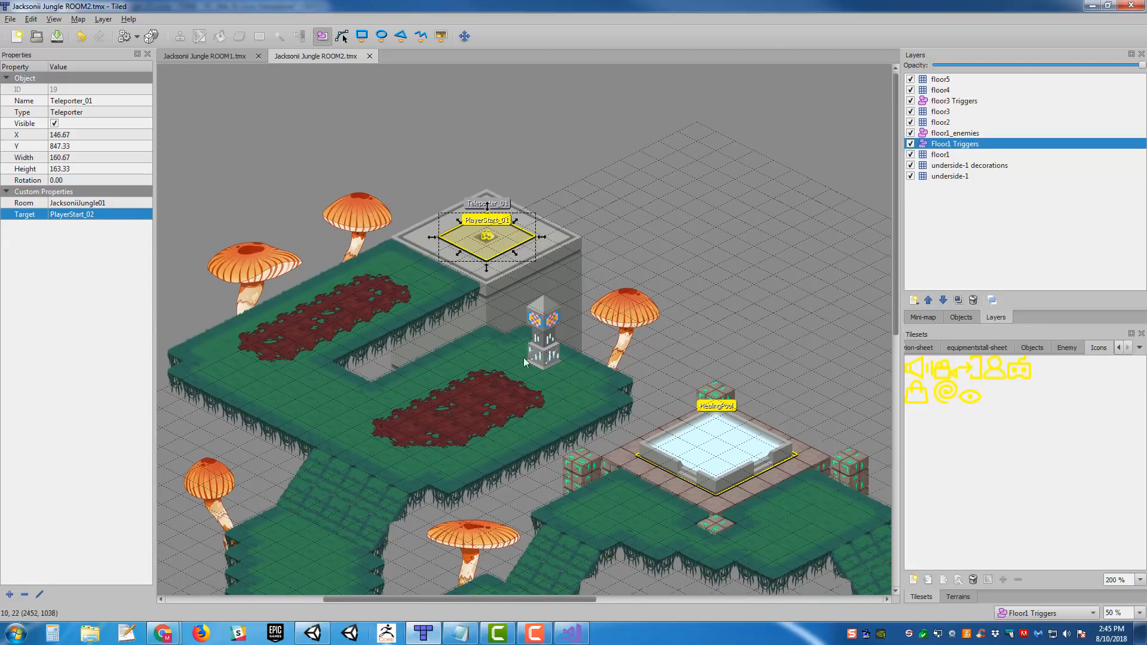
{"action": "left_click", "coordinate": [317, 636]}
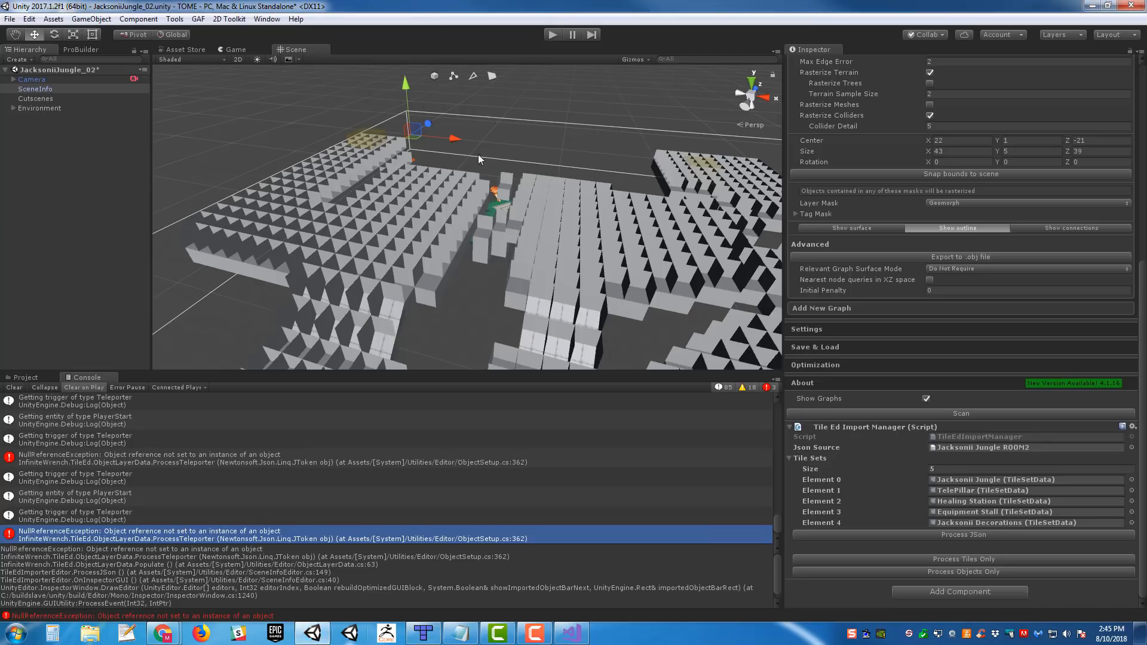
{"action": "left_click", "coordinate": [52, 110]}
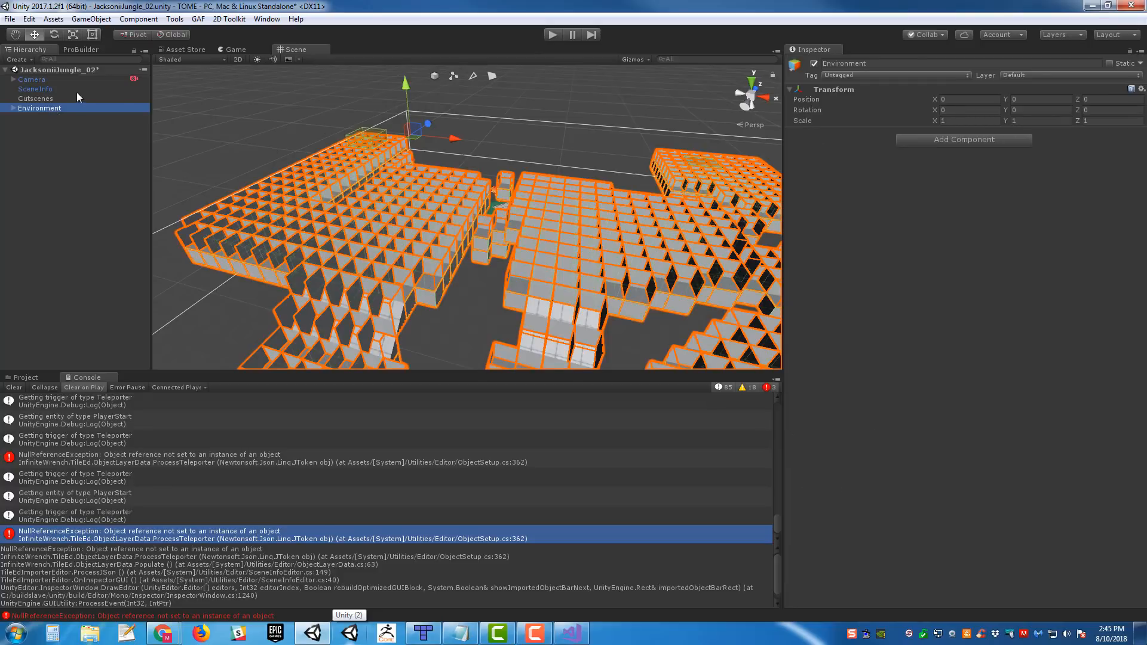
{"action": "left_click", "coordinate": [51, 90]}
{"action": "scroll", "coordinate": [959, 371], "scroll_direction": "down", "scroll_amount": 10}
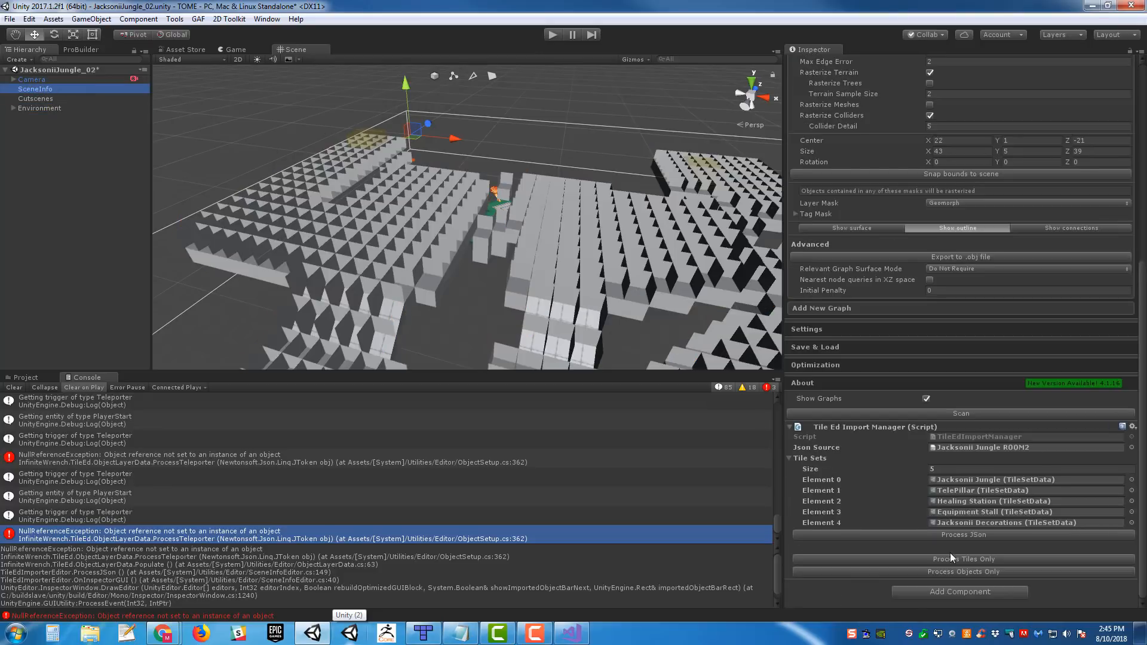
{"action": "left_click", "coordinate": [943, 534]}
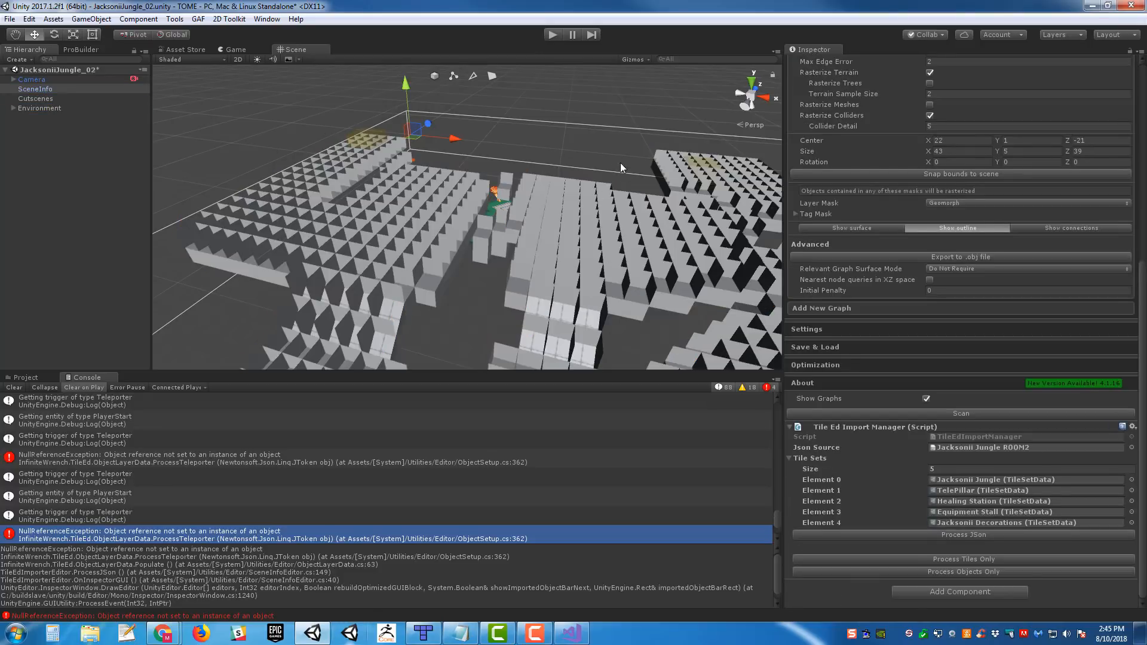
- Delete the Environment object from the JacksoniiJungle_02 scene and select SceneInfo
{"action": "right_click_drag", "start_coordinate": [640, 248], "coordinate": [437, 342]}
{"action": "left_click", "coordinate": [58, 109]}
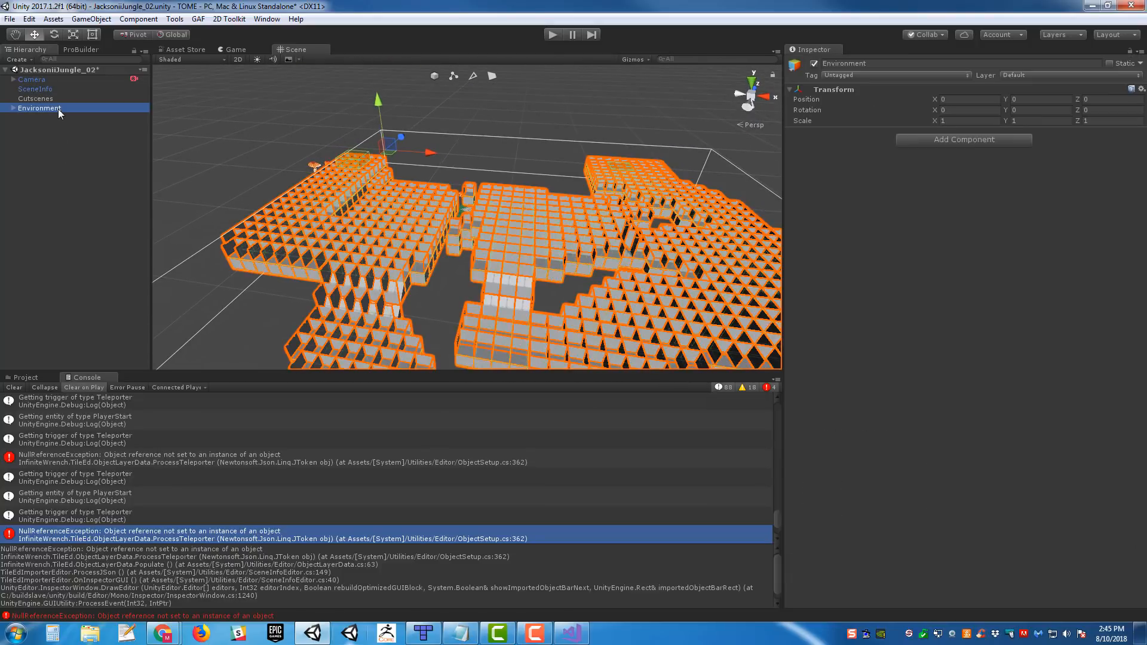
{"action": "key", "text": "Delete"}
{"action": "left_click", "coordinate": [82, 91]}
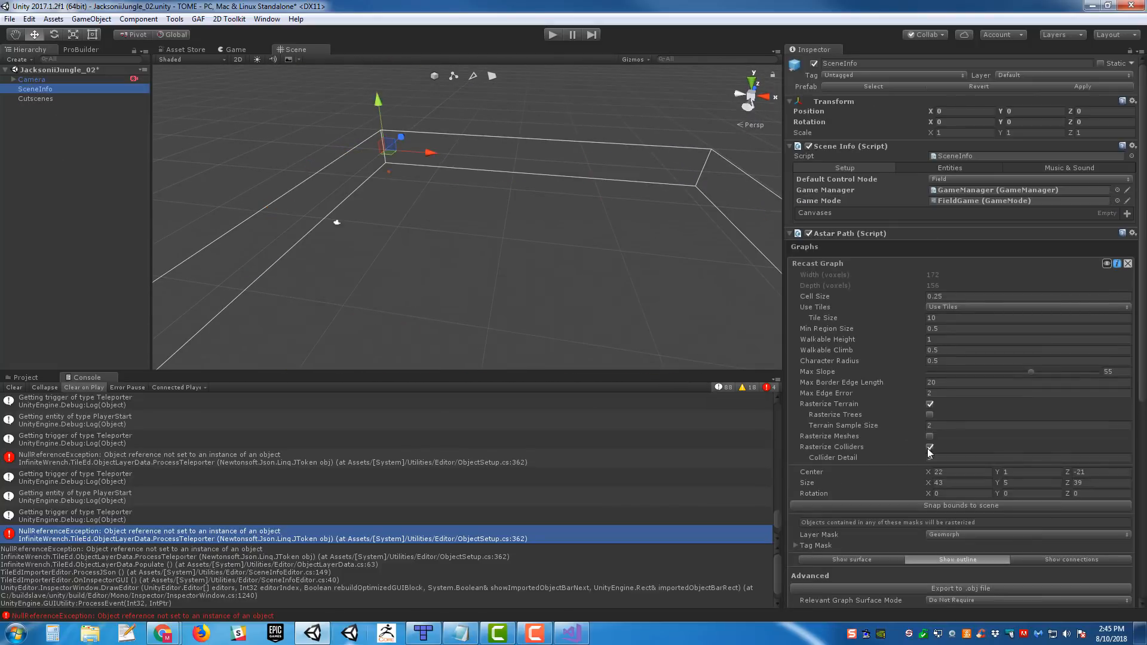
- Switch to Tiled and export the Jacksonii Jungle ROOM2 map to its JSON file
{"action": "left_click", "coordinate": [424, 633]}
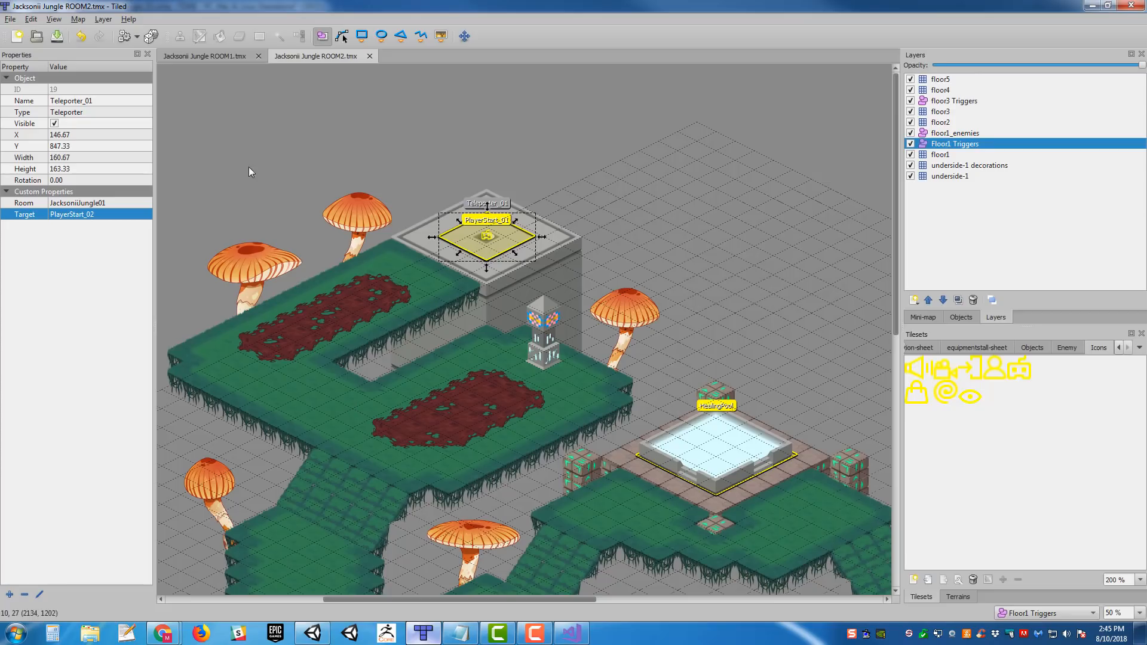
{"action": "left_click", "coordinate": [10, 18]}
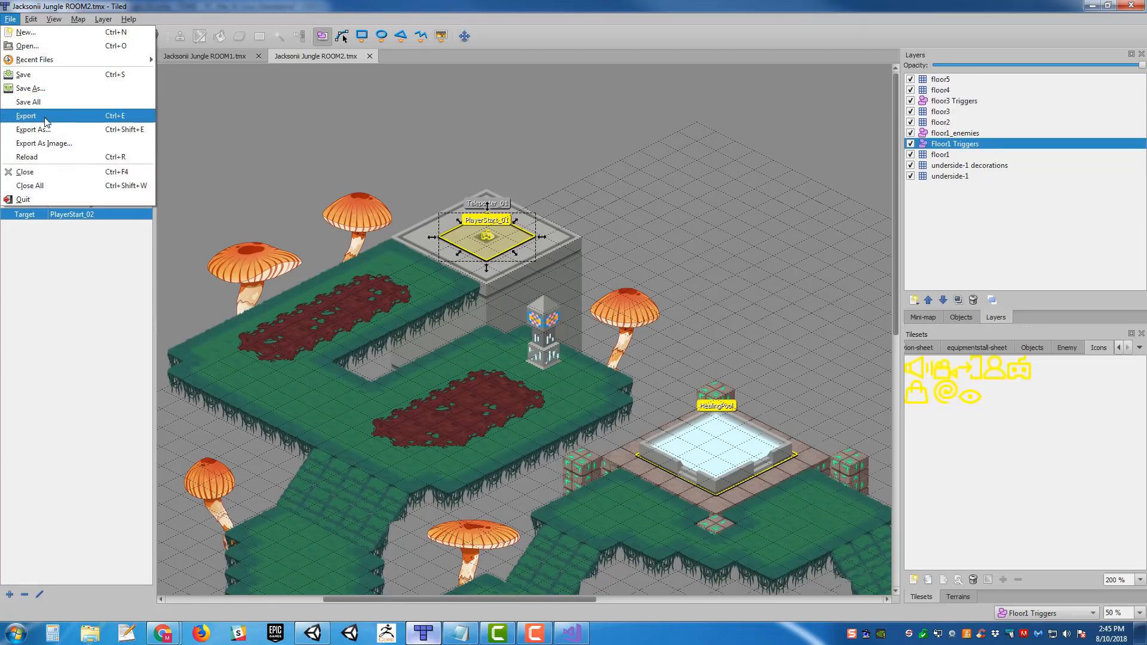
{"action": "left_click", "coordinate": [36, 115]}
{"action": "middle_click_drag", "start_coordinate": [570, 217], "coordinate": [629, 237]}
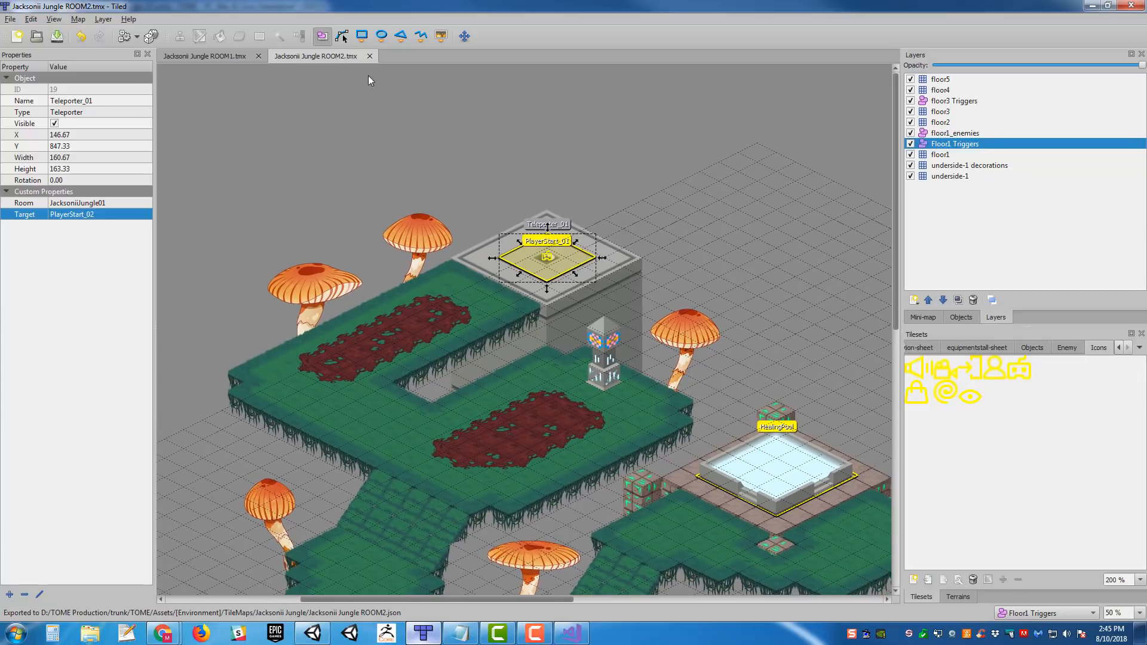
- Return to Unity and process the re-exported ROOM2 JSON with SceneInfo's Tile Ed Import Manager
{"action": "left_click", "coordinate": [312, 634]}
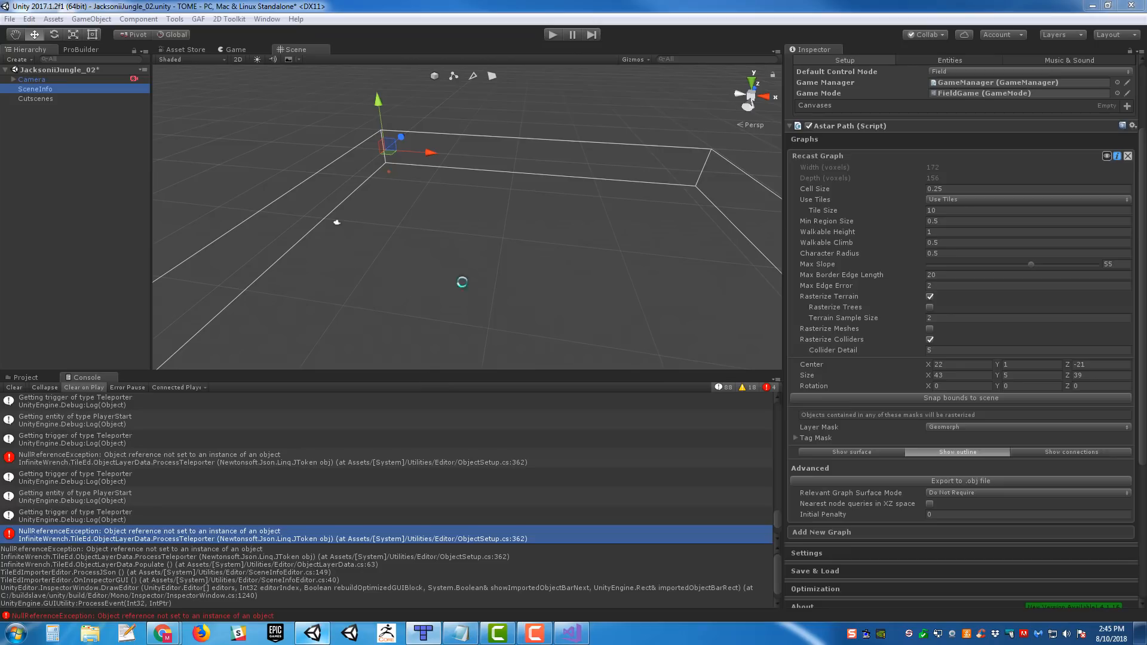
{"action": "scroll", "coordinate": [1007, 371], "scroll_direction": "down", "scroll_amount": 5}
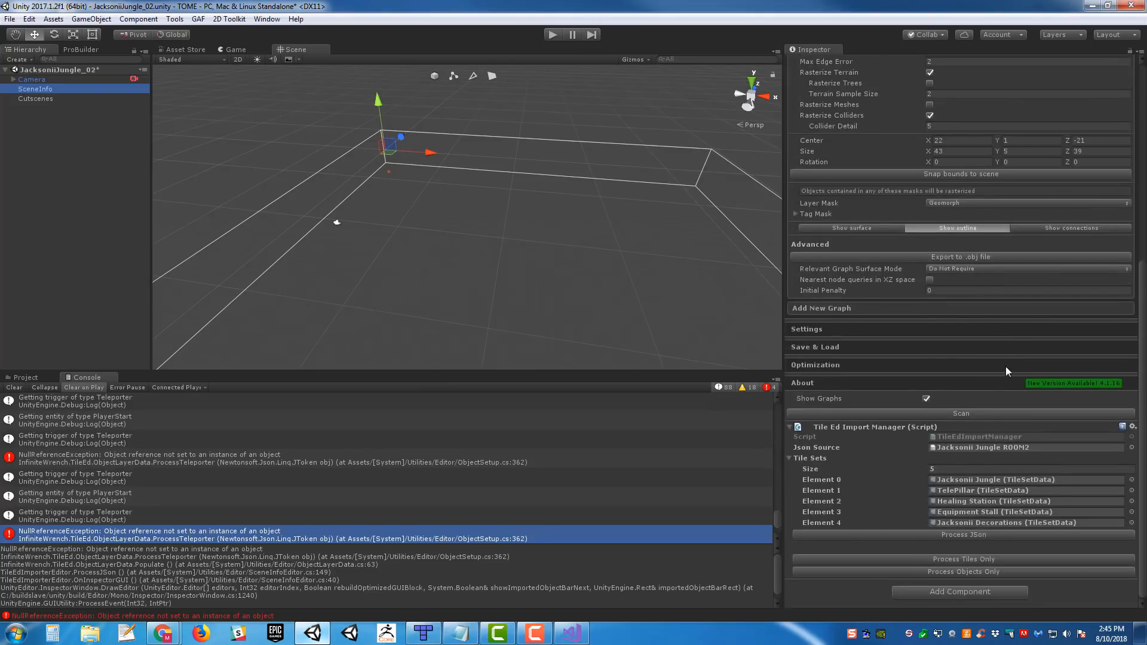
{"action": "mouse_move", "coordinate": [520, 219]}
{"action": "right_mouse_down"}
{"action": "mouse_move", "coordinate": [553, 211]}
{"action": "mouse_move", "coordinate": [508, 209]}
{"action": "mouse_move", "coordinate": [651, 230]}
{"action": "mouse_move", "coordinate": [615, 218]}
{"action": "mouse_move", "coordinate": [393, 213]}
{"action": "mouse_move", "coordinate": [705, 180]}
{"action": "mouse_move", "coordinate": [668, 184]}
{"action": "mouse_move", "coordinate": [563, 153]}
{"action": "mouse_move", "coordinate": [528, 166]}
{"action": "mouse_move", "coordinate": [532, 180]}
{"action": "right_mouse_up"}
{"action": "left_click", "coordinate": [999, 533]}
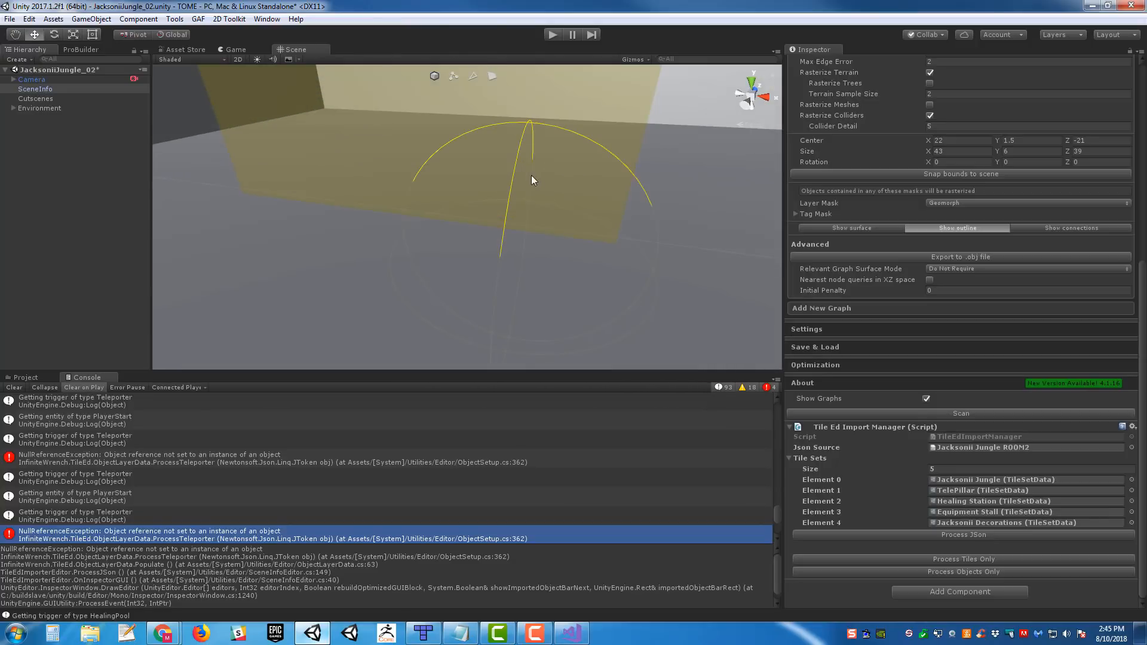
- Move PlayerStart_02 to X 32.98, Y 0.6, Z -3.929 and save the scene
{"action": "left_click", "coordinate": [517, 163]}
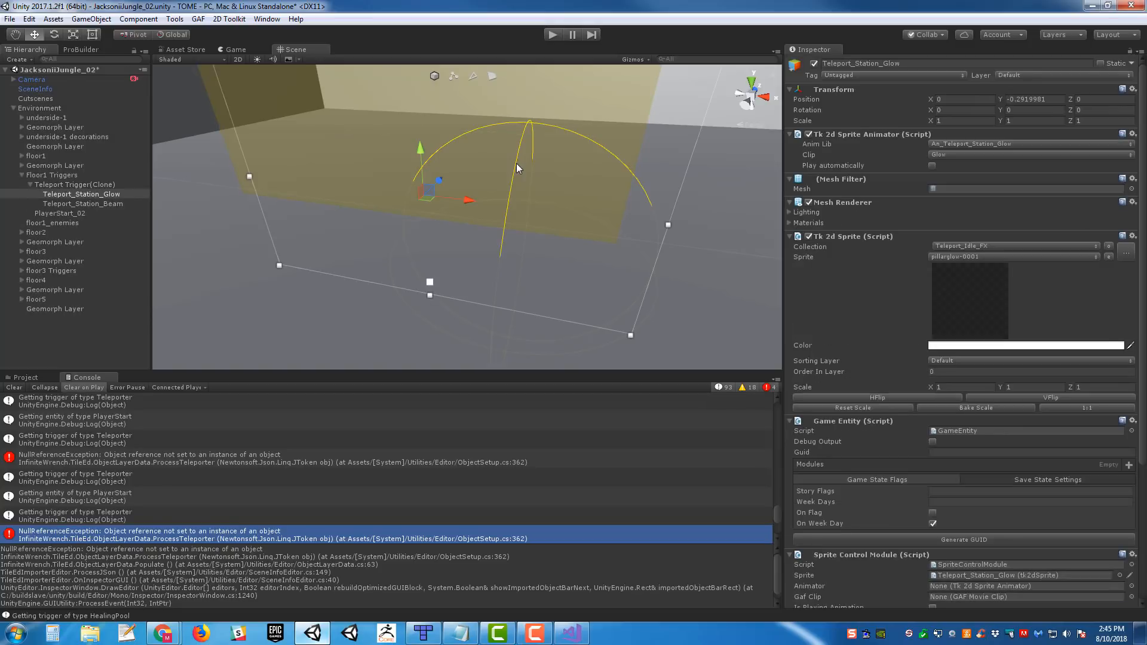
{"action": "mouse_move", "coordinate": [514, 162]}
{"action": "right_mouse_down"}
{"action": "mouse_move", "coordinate": [315, 142]}
{"action": "mouse_move", "coordinate": [401, 156]}
{"action": "mouse_move", "coordinate": [472, 149]}
{"action": "mouse_move", "coordinate": [509, 163]}
{"action": "right_mouse_up"}
{"action": "left_click", "coordinate": [402, 128]}
{"action": "left_click", "coordinate": [497, 159]}
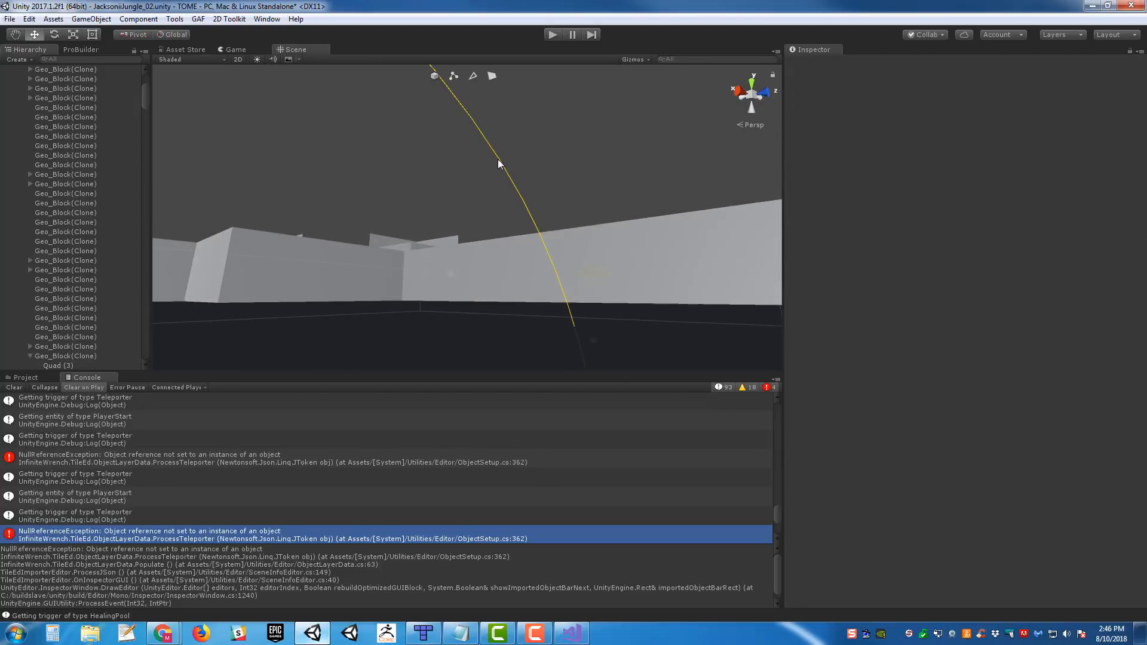
{"action": "key", "text": "f"}
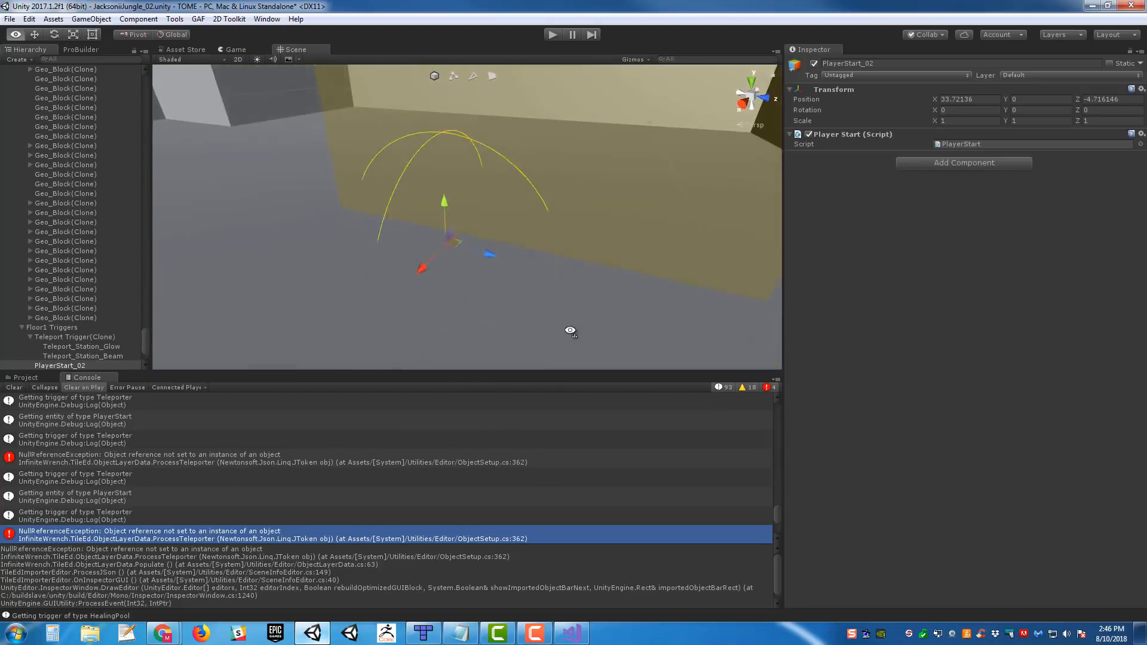
{"action": "left_click_drag", "start_coordinate": [530, 233], "coordinate": [527, 206]}
{"action": "left_click_drag", "start_coordinate": [555, 247], "coordinate": [621, 299]}
{"action": "key", "text": "s"}
{"action": "right_click_drag", "start_coordinate": [621, 299], "coordinate": [644, 277]}
{"action": "right_click_drag", "start_coordinate": [538, 183], "coordinate": [557, 232]}
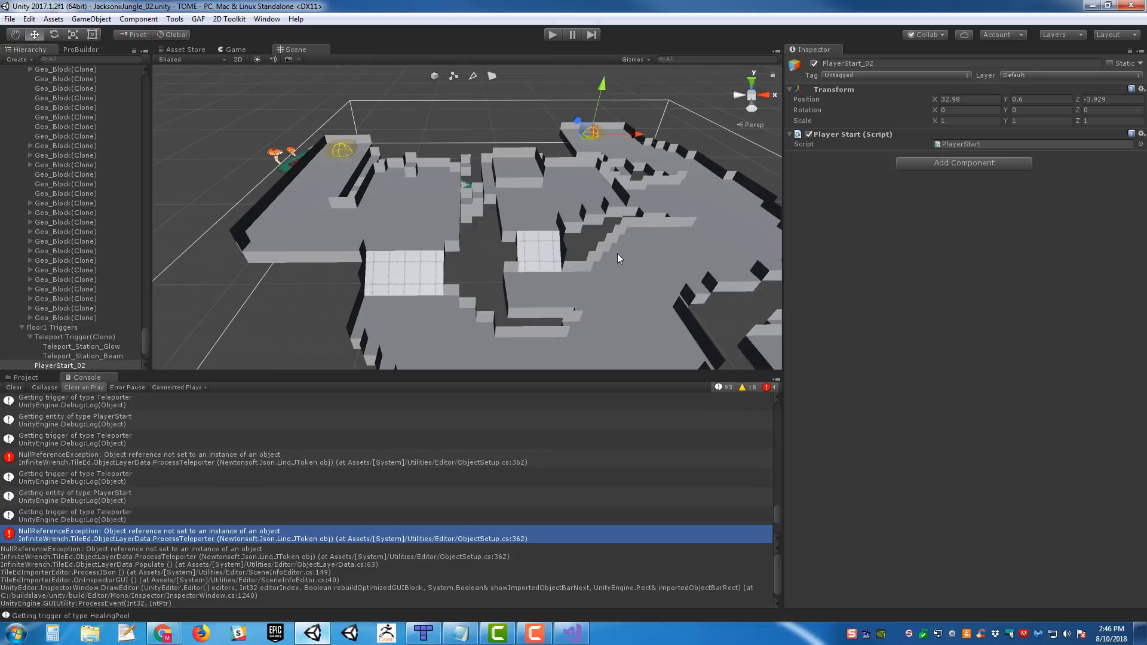
{"action": "right_click_drag", "start_coordinate": [362, 245], "coordinate": [272, 257]}
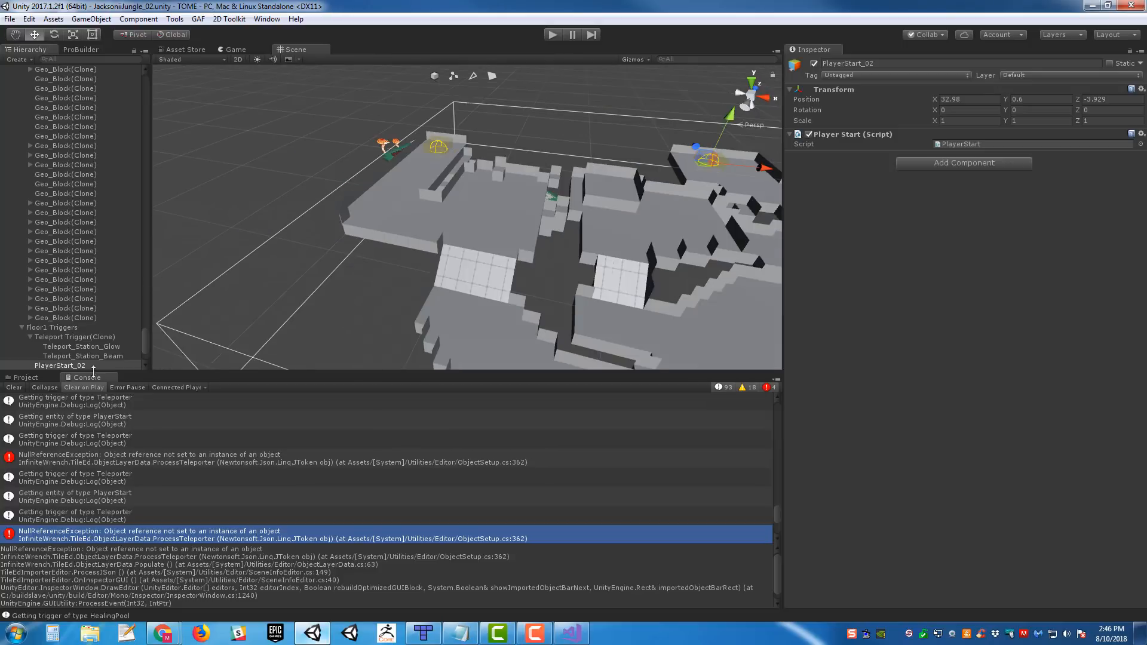
- Collapse the Geomorph Layer below floor1, Floor1 Triggers and the Environment object in the hierarchy
{"action": "scroll", "coordinate": [82, 231], "scroll_direction": "down", "scroll_amount": 3}
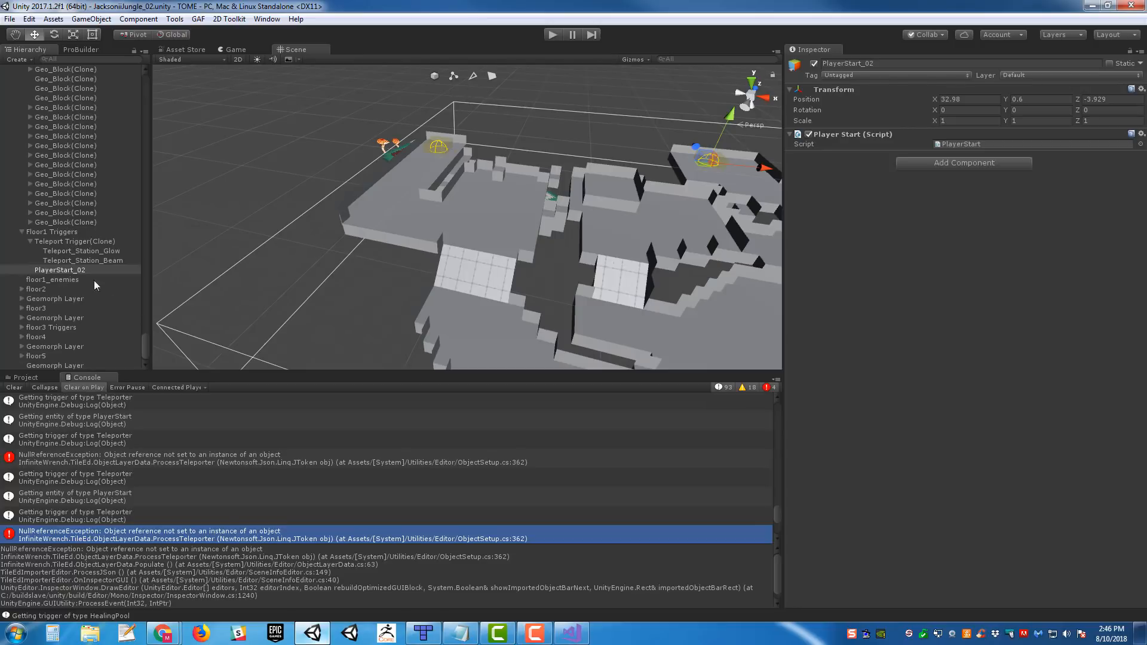
{"action": "scroll", "coordinate": [80, 234], "scroll_direction": "up", "scroll_amount": 15}
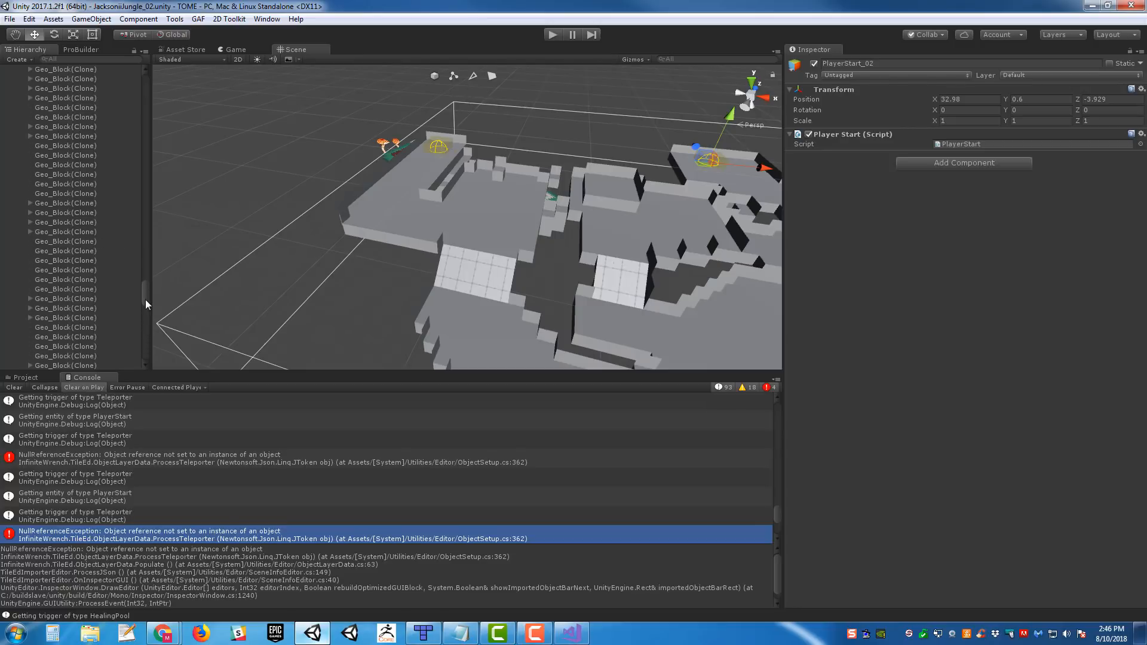
{"action": "left_click_drag", "start_coordinate": [145, 295], "coordinate": [143, 99]}
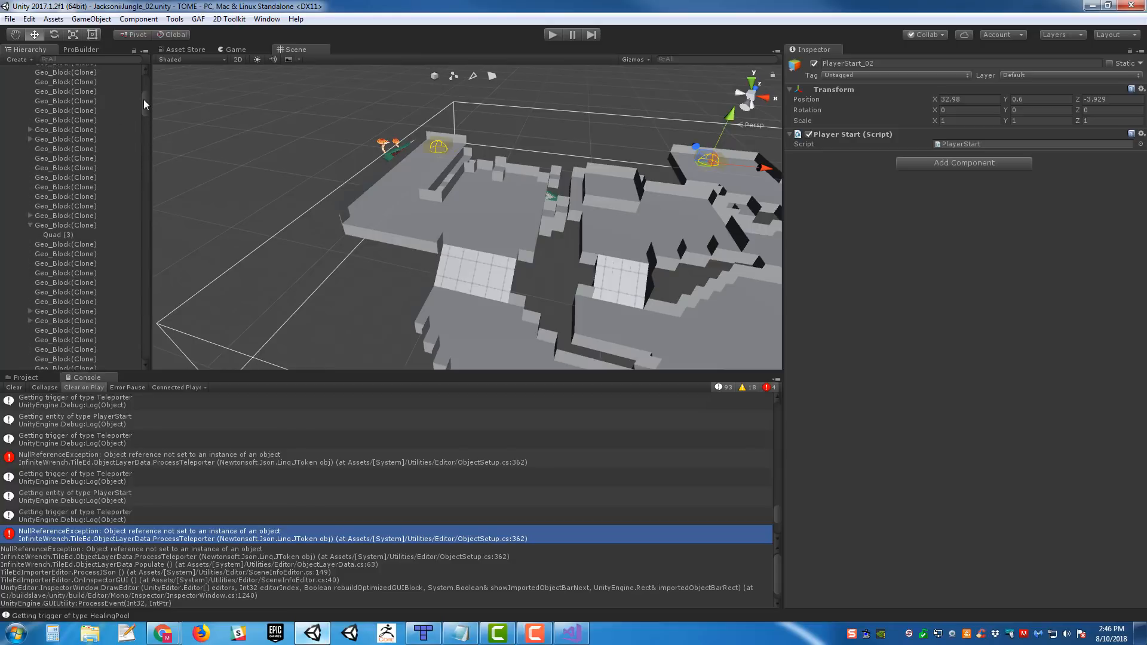
{"action": "left_click", "coordinate": [21, 167]}
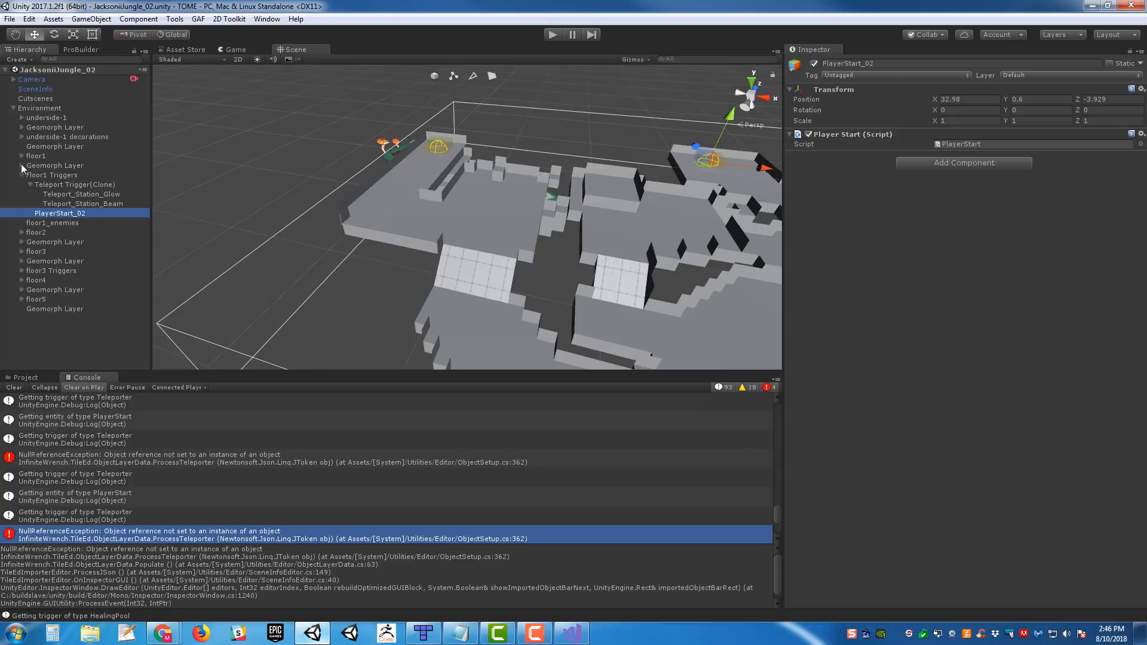
{"action": "left_click", "coordinate": [14, 108]}
{"action": "left_click", "coordinate": [14, 109]}
{"action": "left_click", "coordinate": [22, 174]}
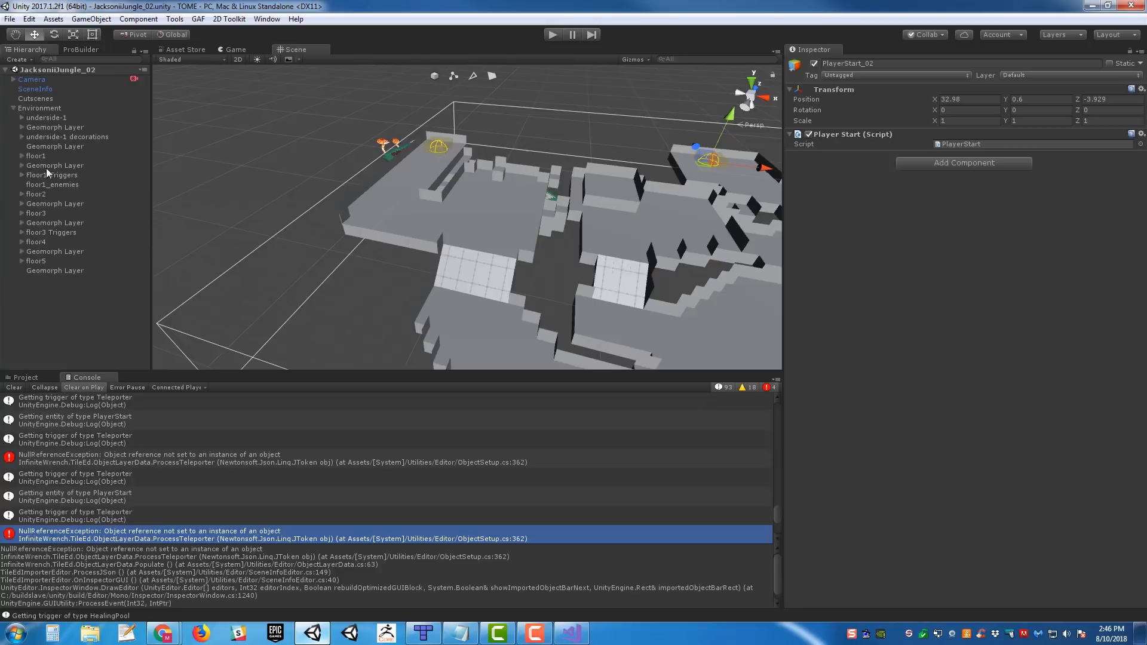
{"action": "left_click", "coordinate": [13, 108]}
- Paste BackdropCamera under Floor1 Triggers in JacksoniiJungle_02 and copy it
{"action": "left_click_drag", "start_coordinate": [442, 209], "coordinate": [469, 192], "text": "alt"}
{"action": "right_click_drag", "start_coordinate": [469, 193], "coordinate": [419, 132]}
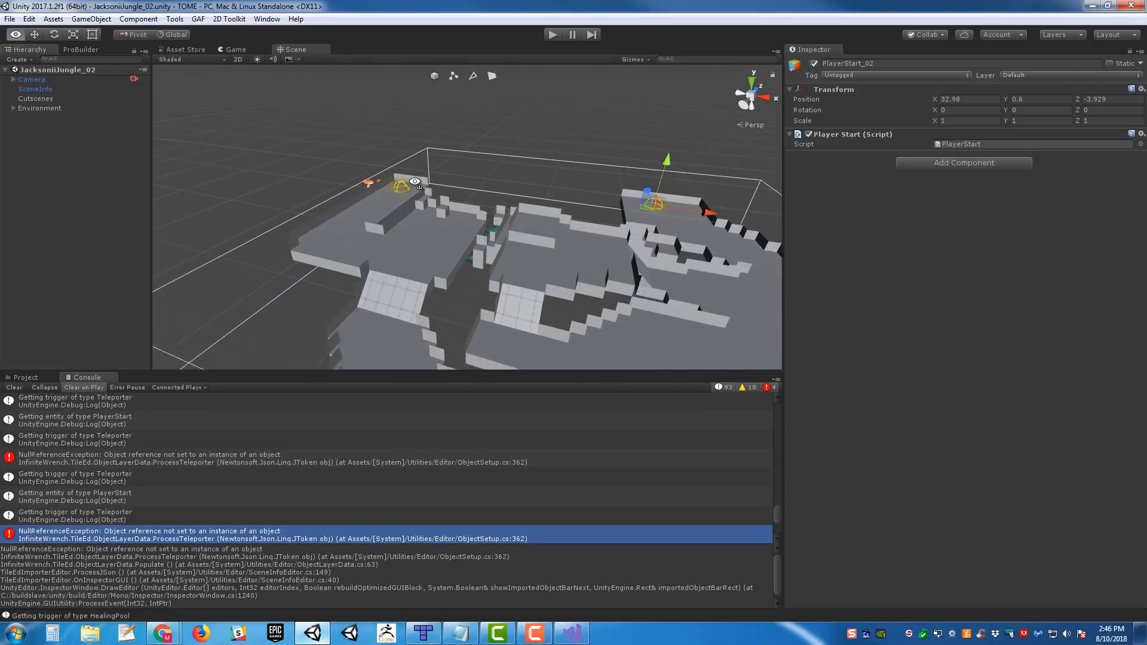
{"action": "left_click", "coordinate": [333, 153]}
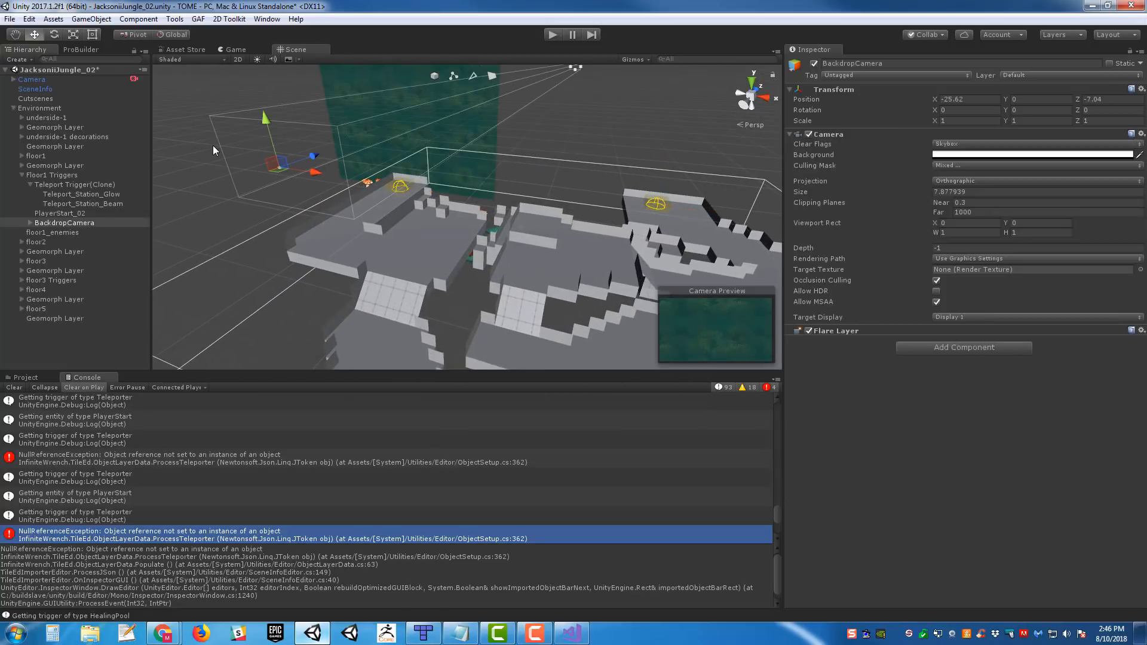
{"action": "right_click", "coordinate": [62, 223]}
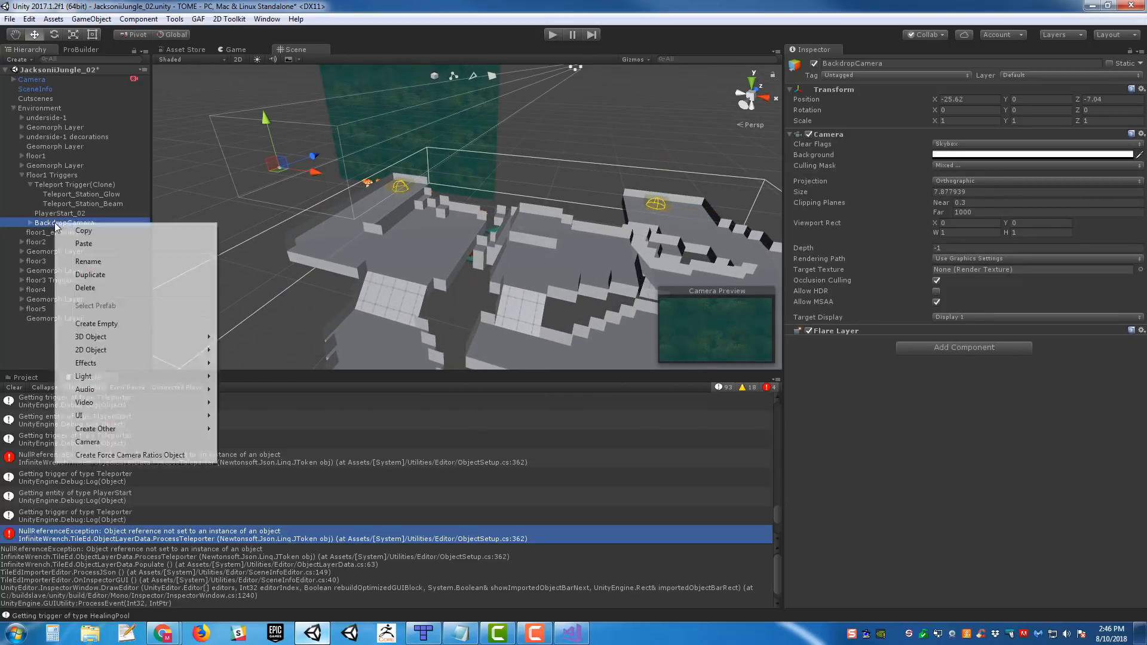
{"action": "left_click", "coordinate": [113, 231]}
{"action": "key", "text": "F2"}
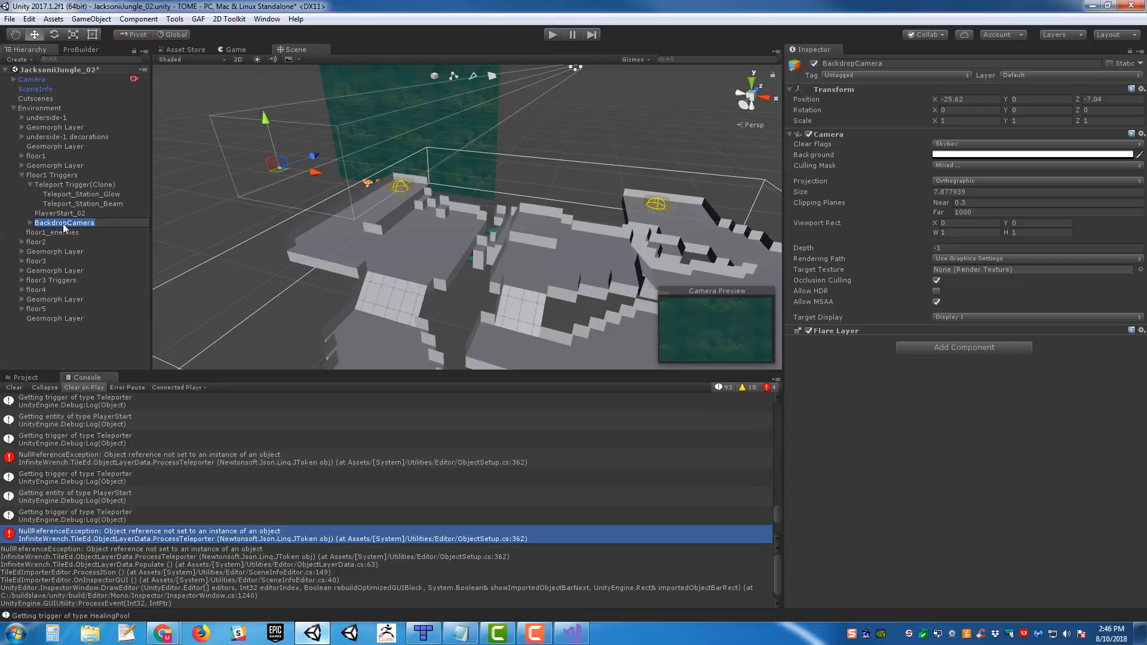
{"action": "key", "text": "BackSpace"}
- Delete BackdropCamera from Floor1 Triggers and paste it at the top level of the scene hierarchy
{"action": "left_click", "coordinate": [102, 354]}
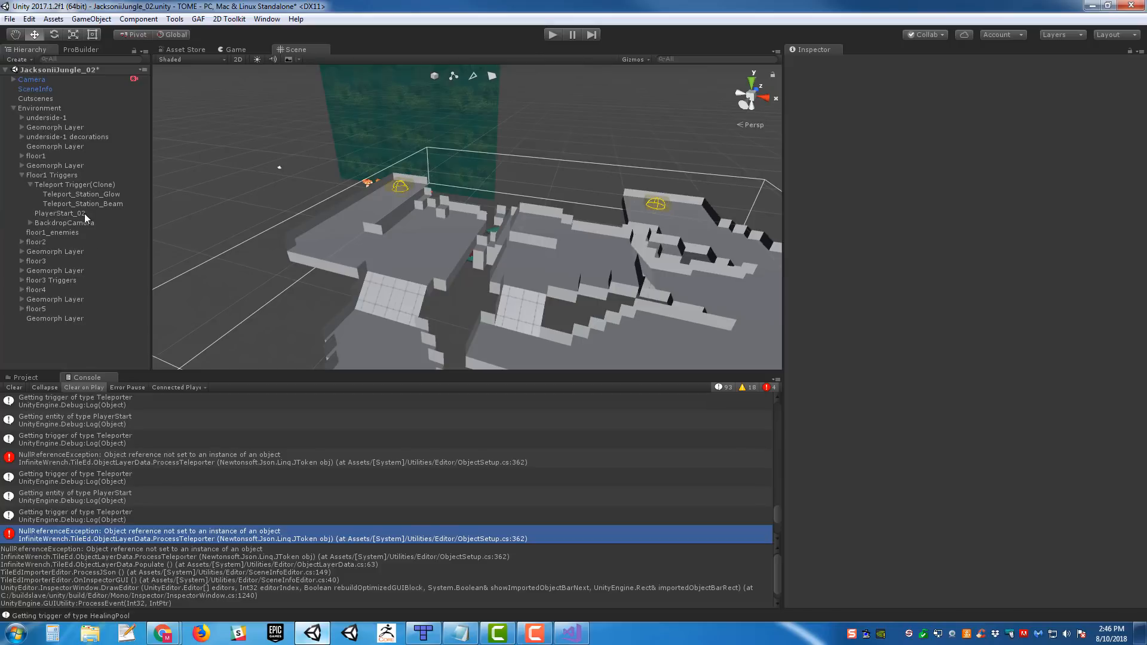
{"action": "left_click", "coordinate": [82, 222]}
{"action": "key", "text": "Delete"}
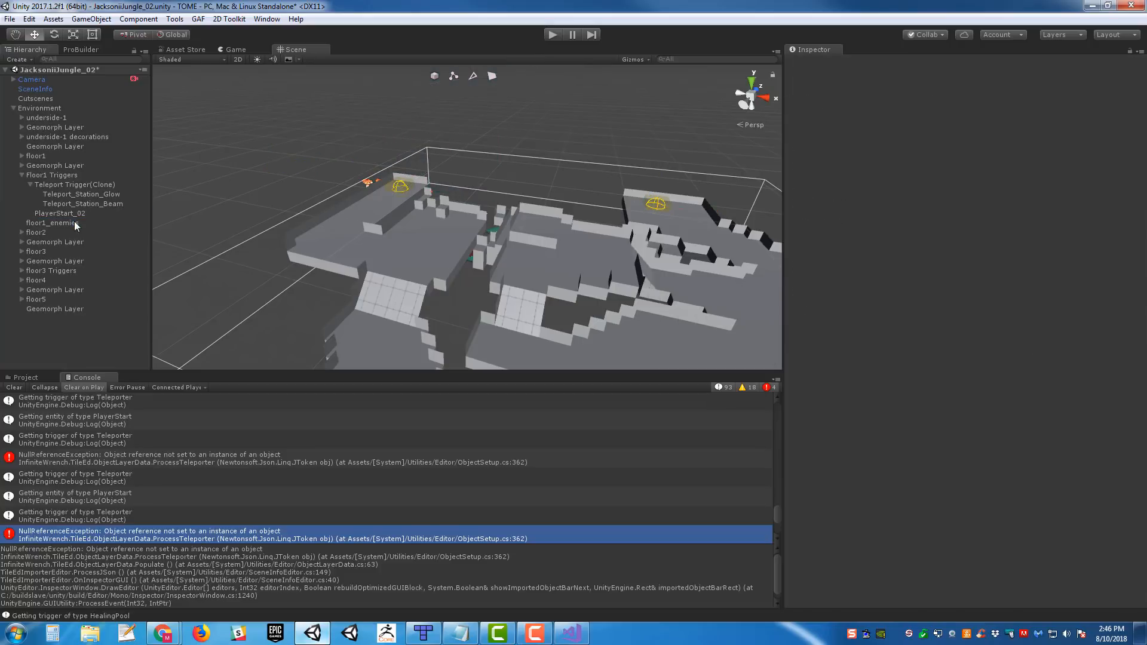
{"action": "right_click", "coordinate": [55, 340]}
{"action": "left_click", "coordinate": [95, 364]}
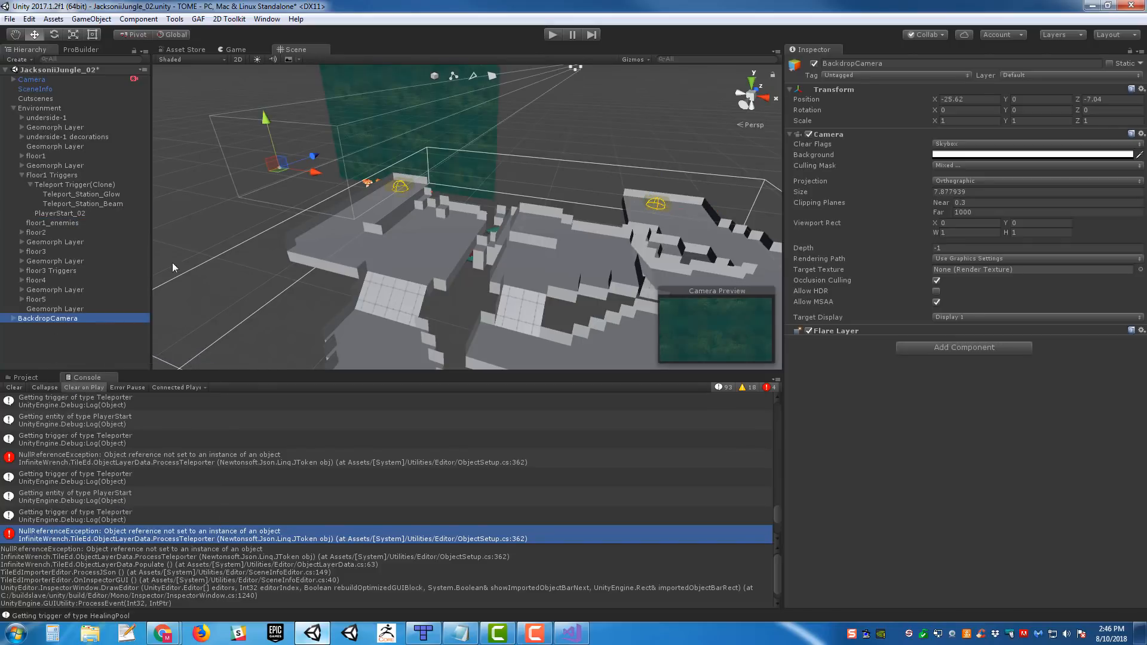
- Collapse the Environment object in the hierarchy and save the JacksoniiJungle_02 scene
{"action": "right_click_drag", "start_coordinate": [395, 148], "coordinate": [422, 153]}
{"action": "key", "text": "a"}
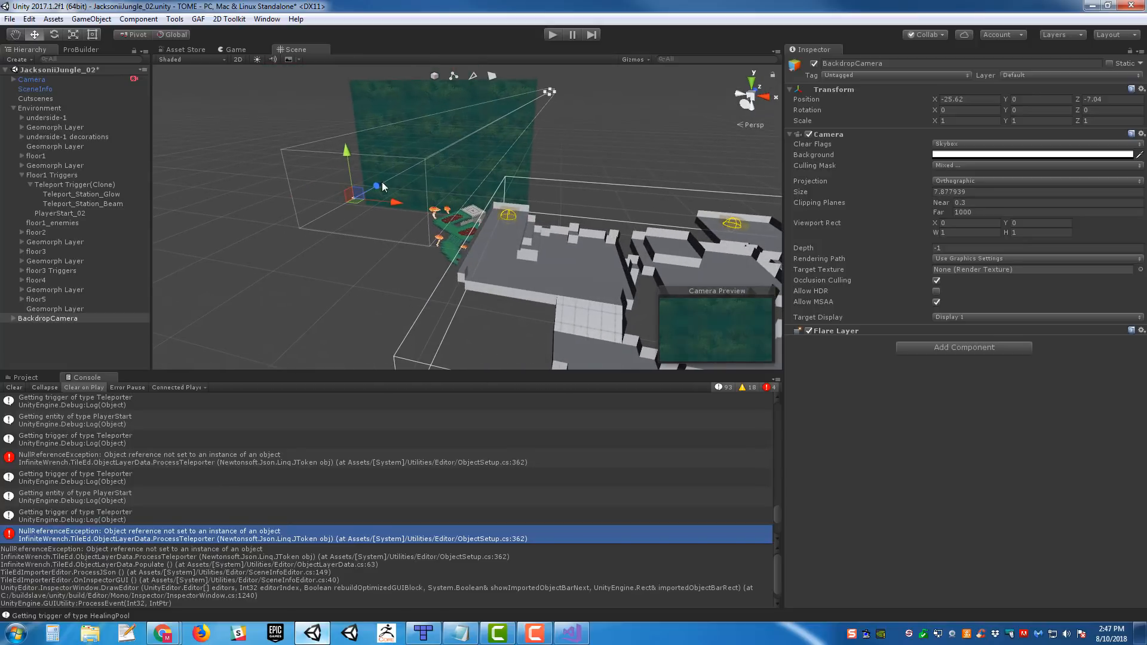
{"action": "left_click", "coordinate": [13, 110]}
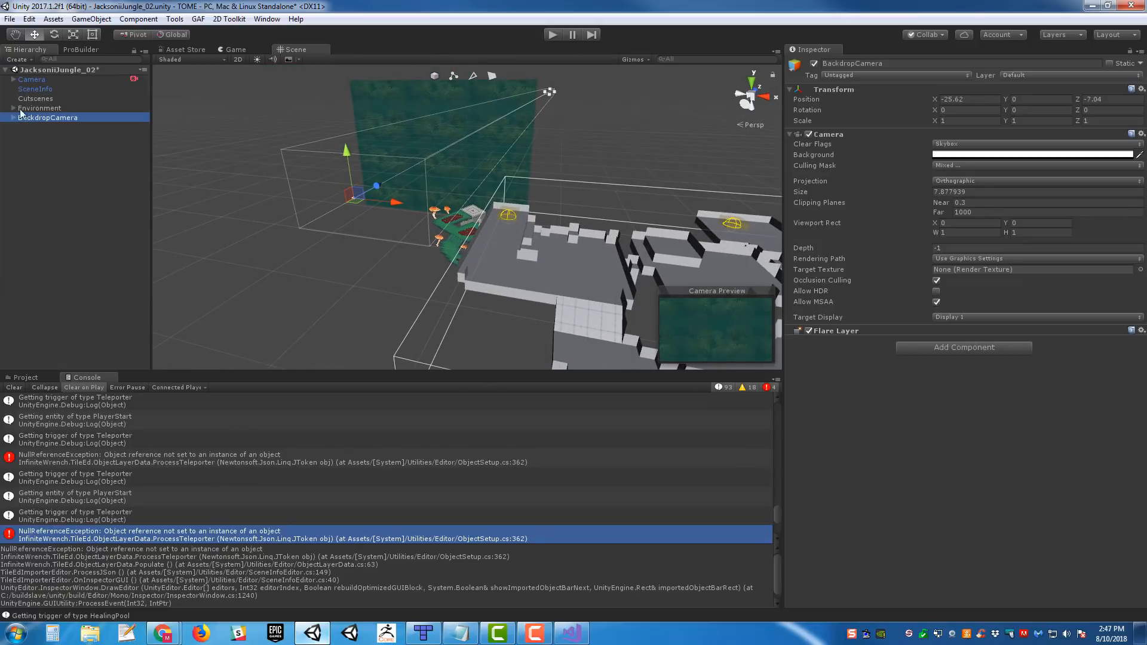
{"action": "key", "text": "s"}
{"action": "mouse_move", "coordinate": [452, 220]}
{"action": "right_mouse_down"}
{"action": "mouse_move", "coordinate": [517, 221]}
{"action": "mouse_move", "coordinate": [463, 218]}
{"action": "right_mouse_up"}
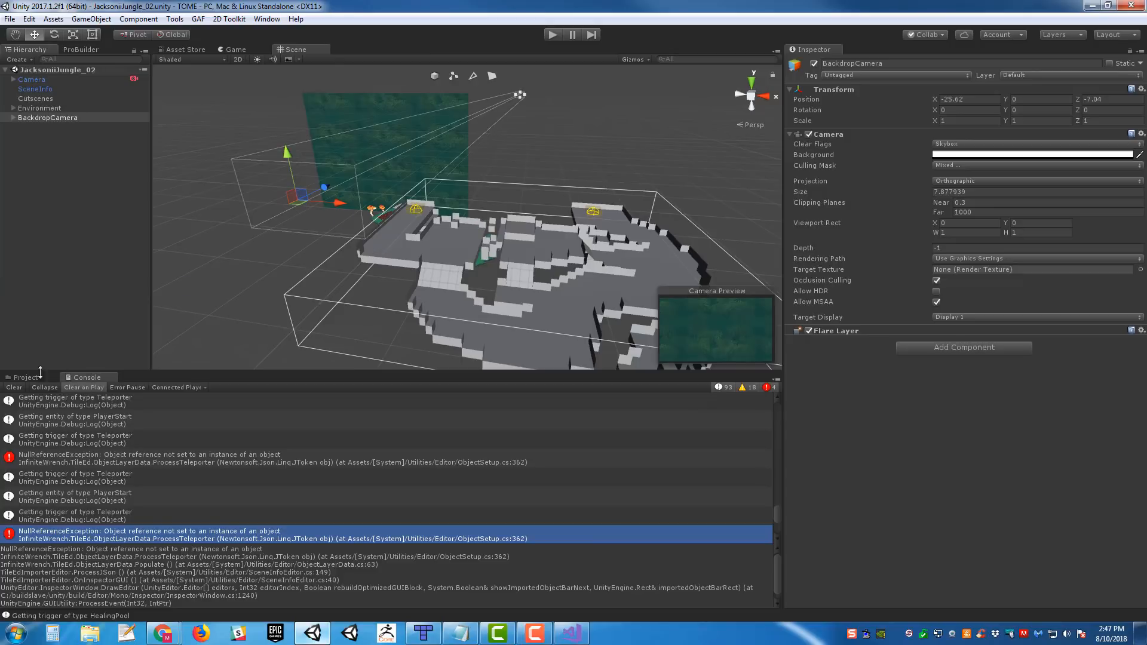
- Clear all logged messages from the console
{"action": "scroll", "coordinate": [21, 411], "scroll_direction": "down", "scroll_amount": 3}
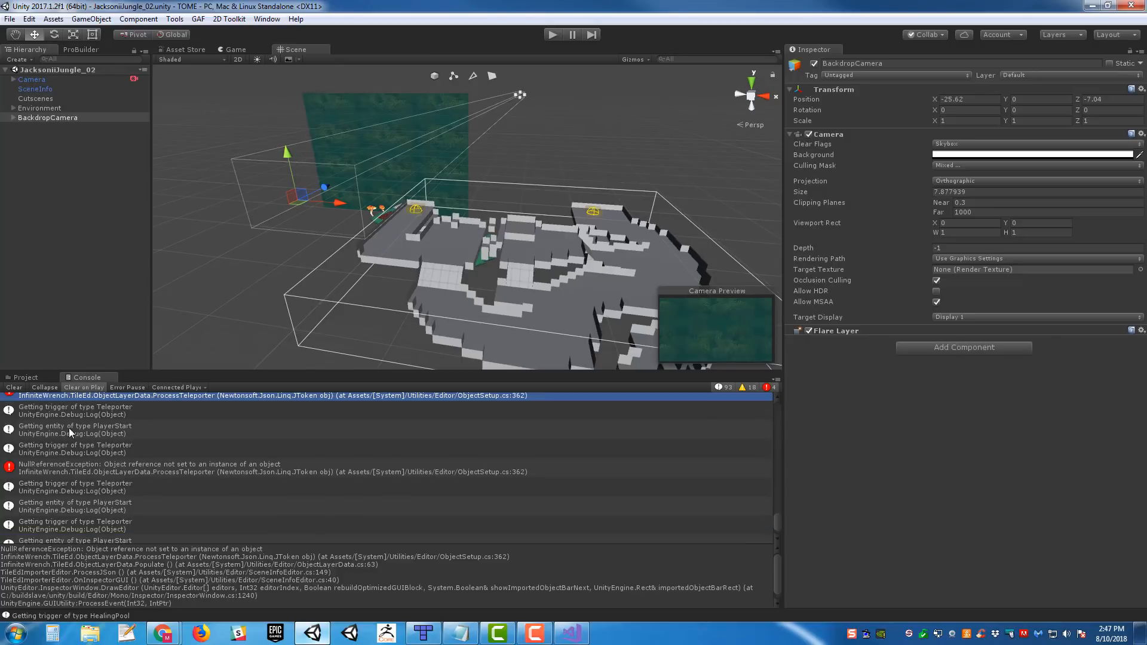
{"action": "left_click", "coordinate": [14, 387]}
{"action": "mouse_move", "coordinate": [491, 251]}
{"action": "right_mouse_down"}
{"action": "mouse_move", "coordinate": [512, 242]}
{"action": "mouse_move", "coordinate": [495, 248]}
{"action": "right_mouse_up"}
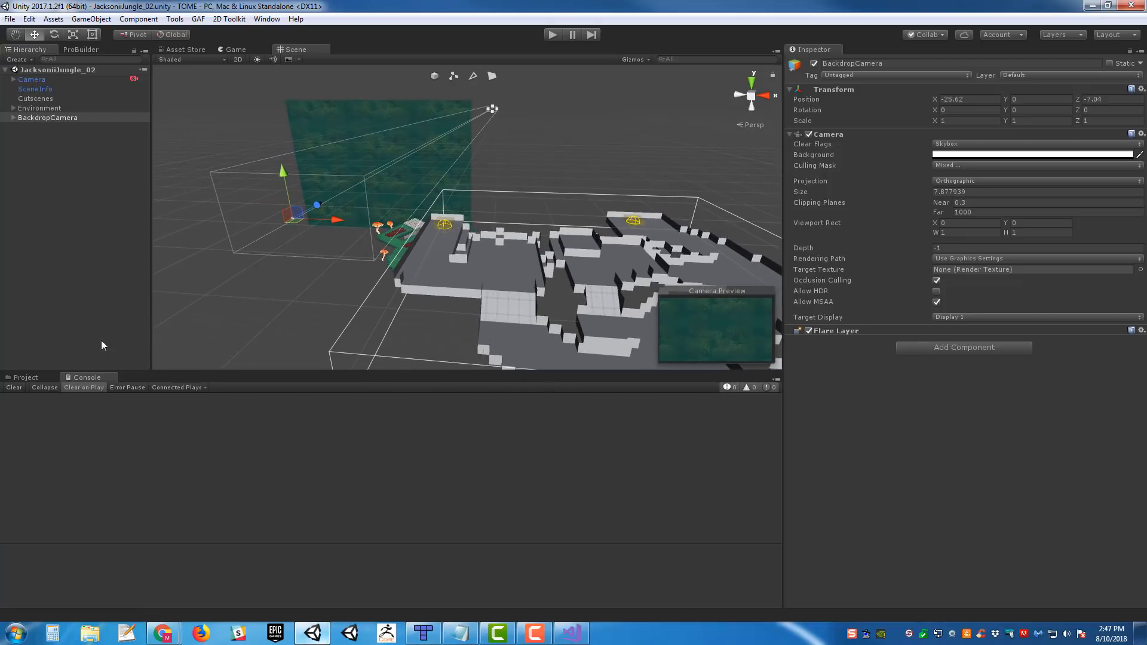
- Search the project assets for "jacksonii jungle 01" and open the JacksoniiJungle_01 scene
{"action": "left_click", "coordinate": [26, 377]}
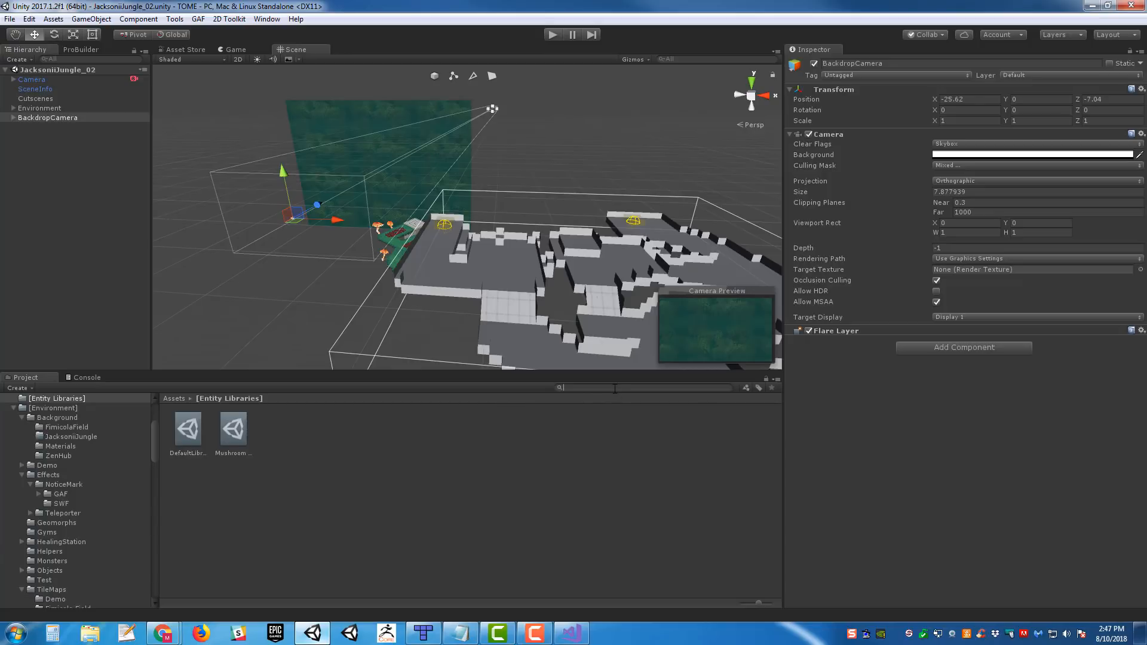
{"action": "type", "text": "jacksonii jun"}
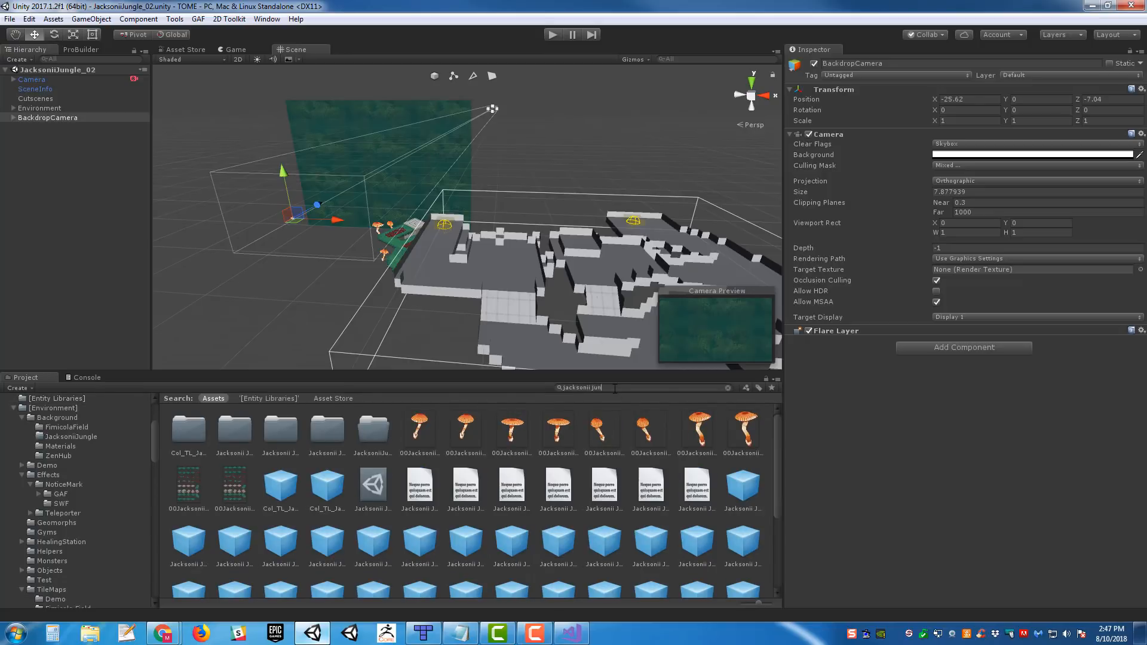
{"action": "type", "text": "gle 01"}
{"action": "double_click", "coordinate": [279, 429]}
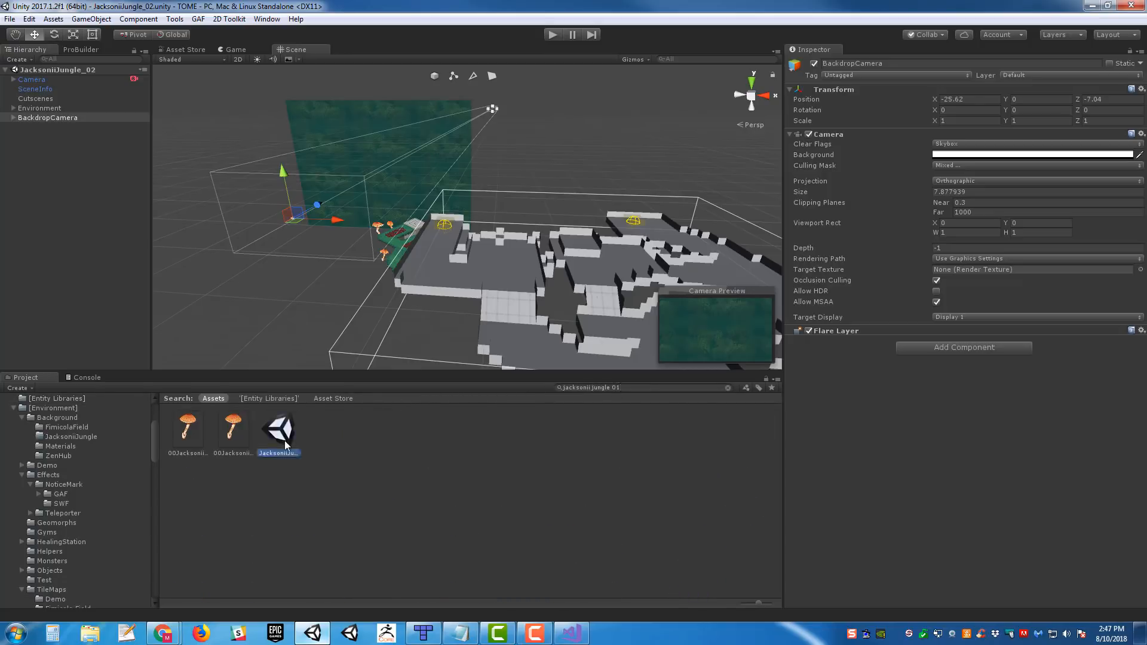
- Paste BackdropCamera at the top level of the JacksoniiJungle_01 scene and start Play mode
{"action": "right_click_drag", "start_coordinate": [571, 145], "coordinate": [526, 142]}
{"action": "key", "text": "ctrl+v"}
{"action": "right_click_drag", "start_coordinate": [376, 179], "coordinate": [518, 104]}
{"action": "left_click", "coordinate": [552, 36]}
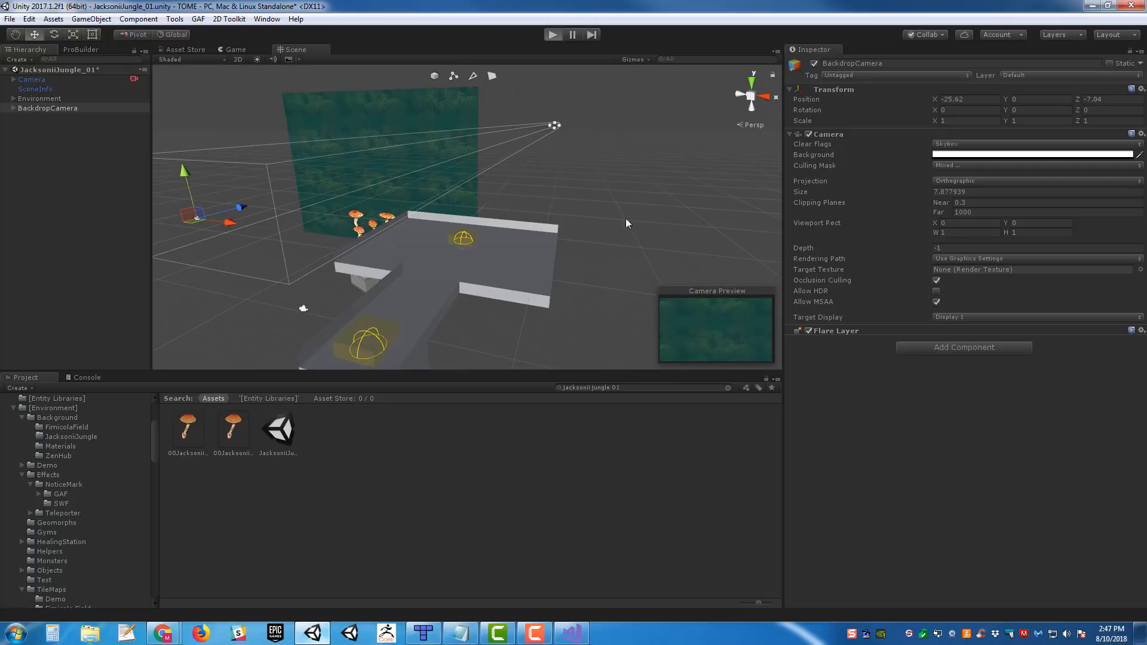
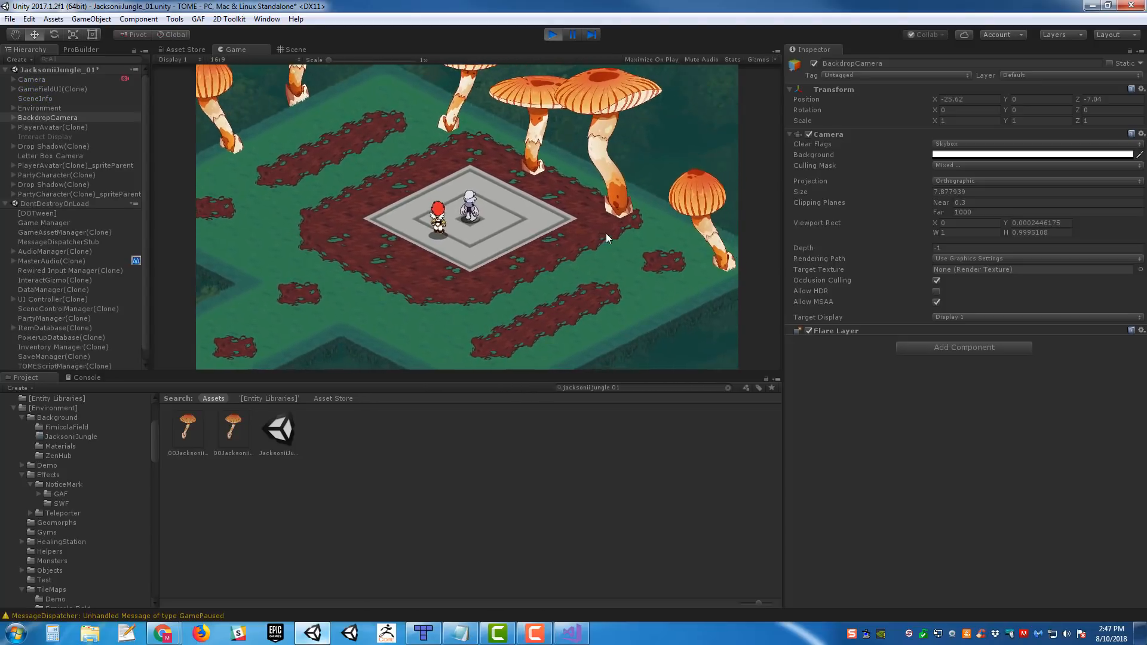
- Walk the party off the central teleporter and across the platform toward the teleporter on the stone block
{"action": "left_click", "coordinate": [606, 233]}
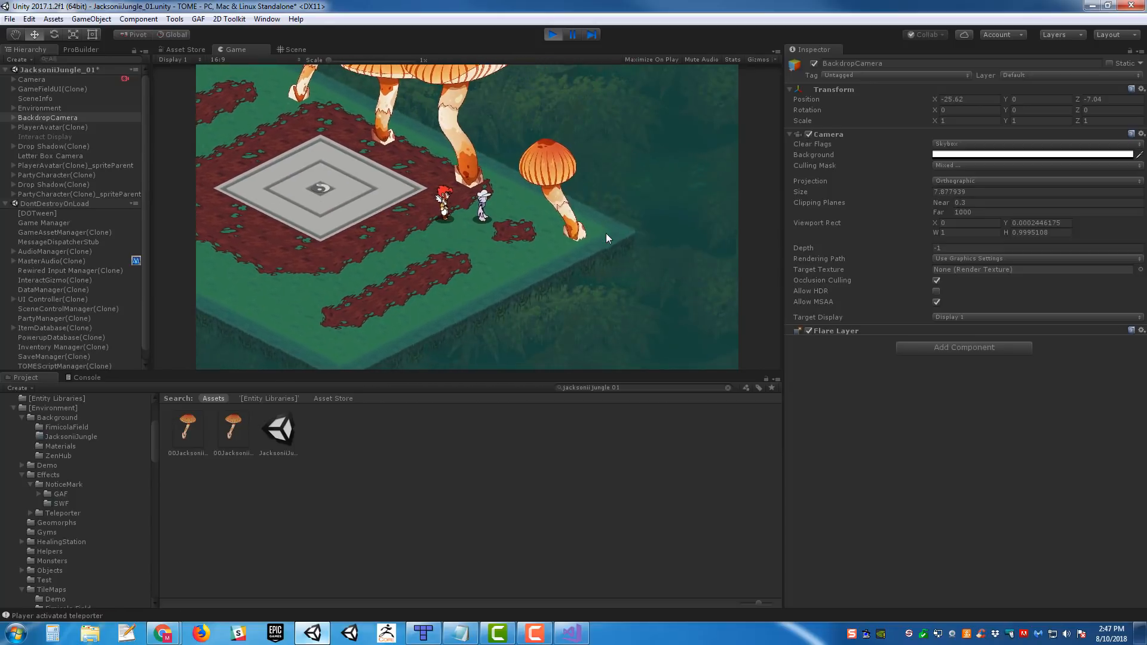
{"action": "key", "text": "a"}
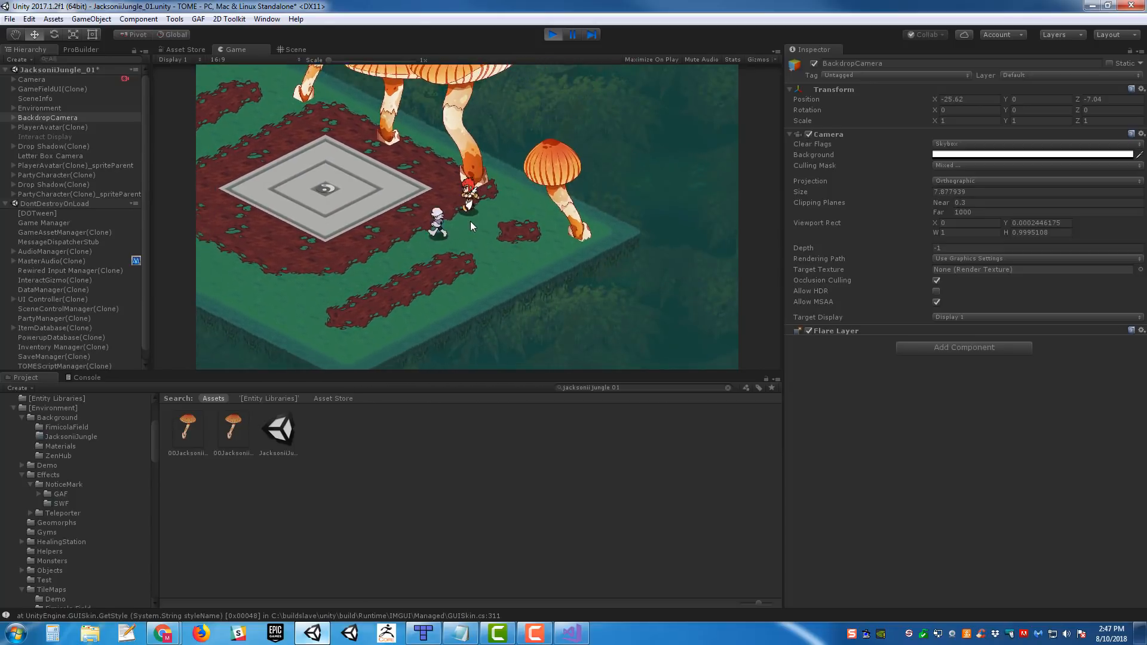
{"action": "key", "text": "w"}
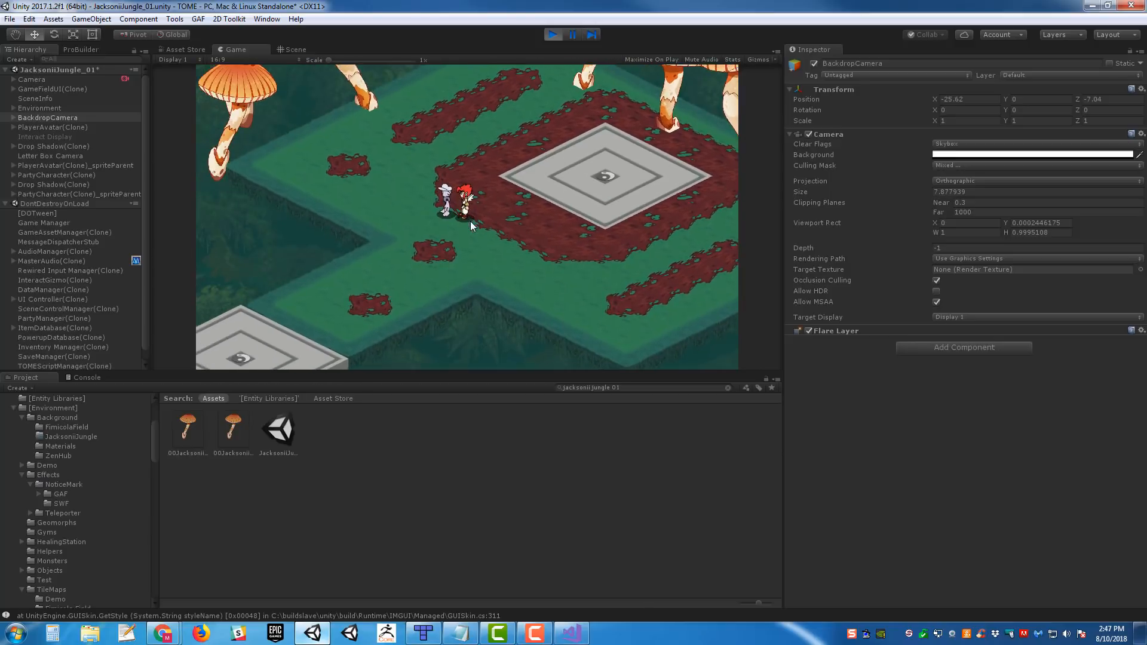
{"action": "key", "text": "a"}
{"action": "key", "text": "s"}
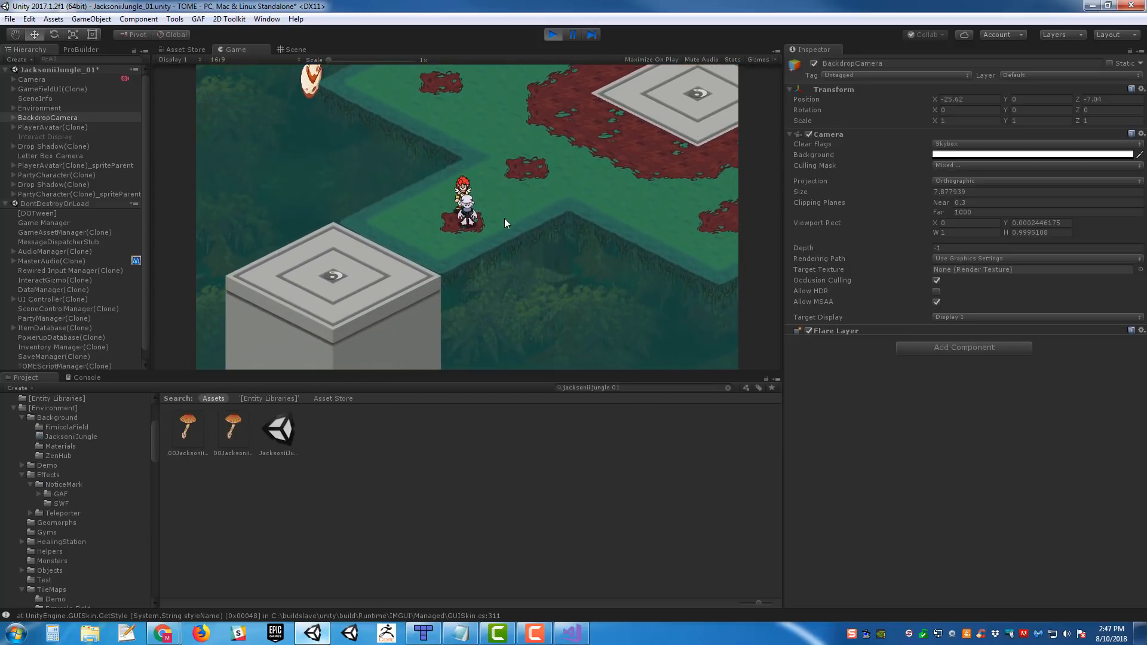
- Show the console log and walk the party around the platform between the two teleporters
{"action": "left_click", "coordinate": [96, 377]}
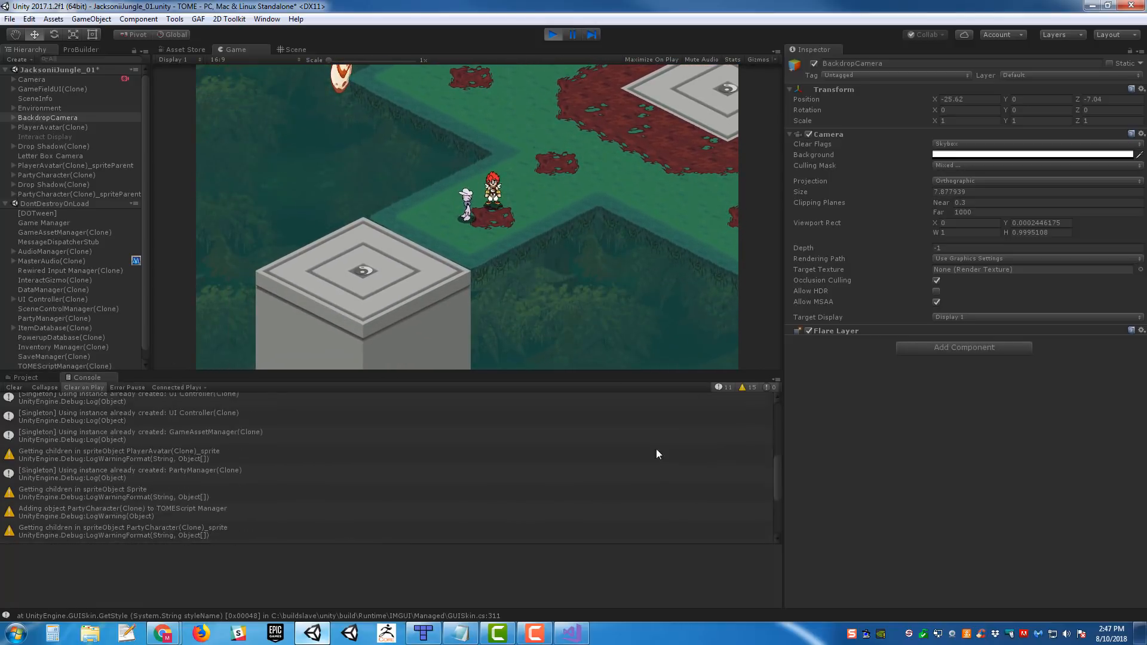
{"action": "left_click", "coordinate": [562, 184]}
{"action": "key", "text": "d"}
{"action": "key", "text": "w"}
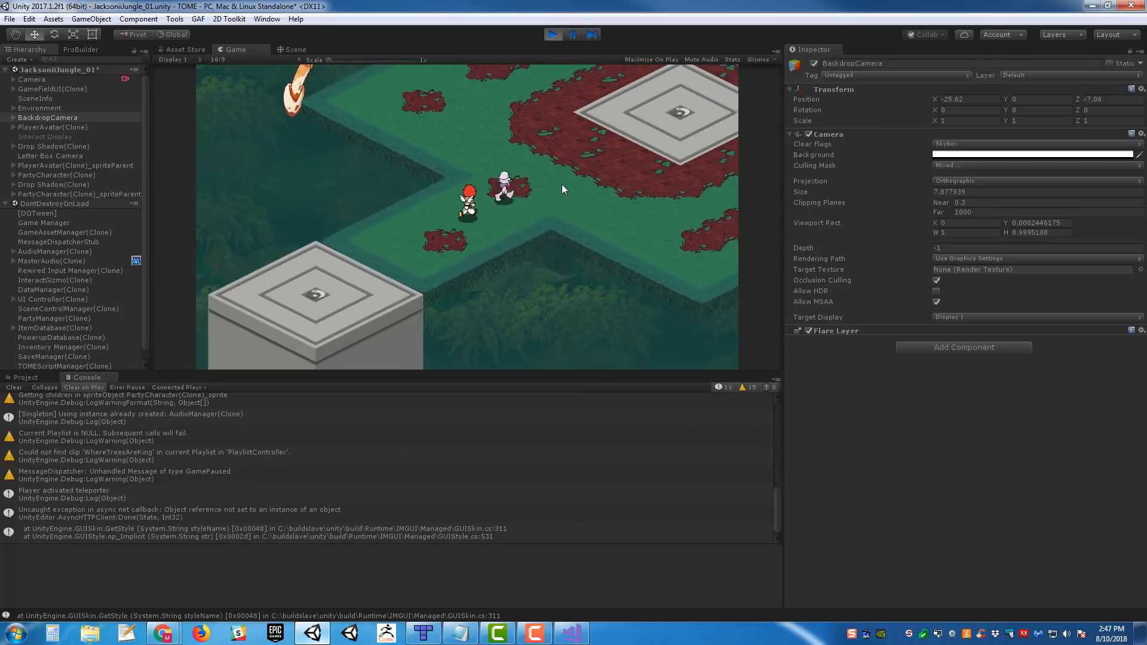
{"action": "key", "text": "w"}
{"action": "key", "text": "w"}
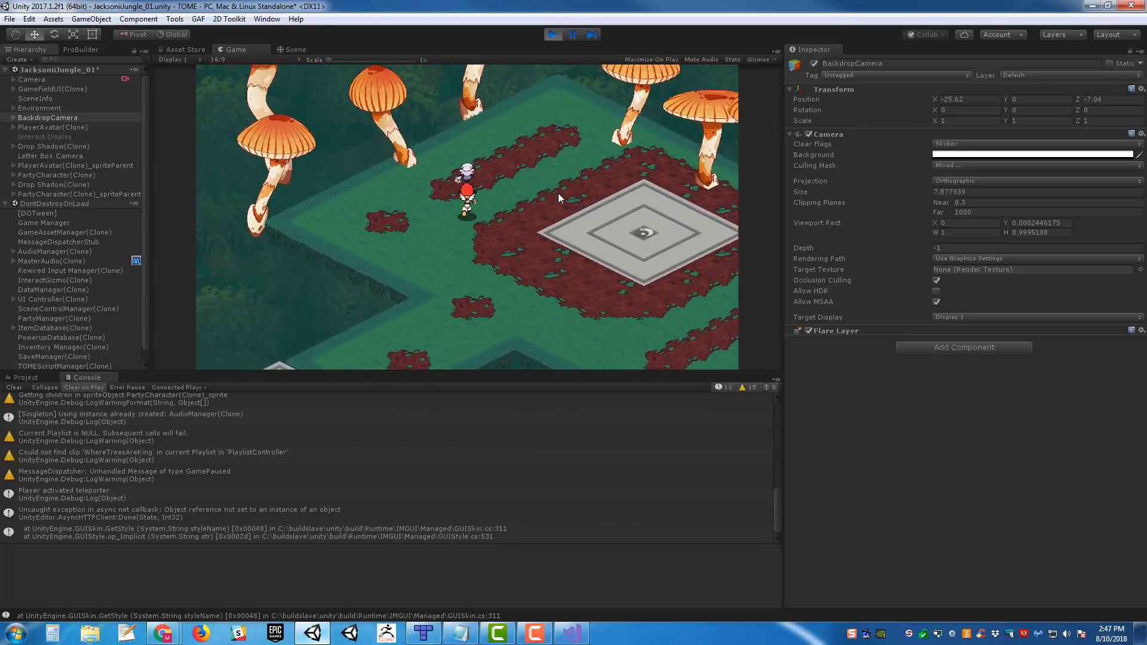
{"action": "key", "text": "a"}
{"action": "key", "text": "d"}
{"action": "key", "text": "s"}
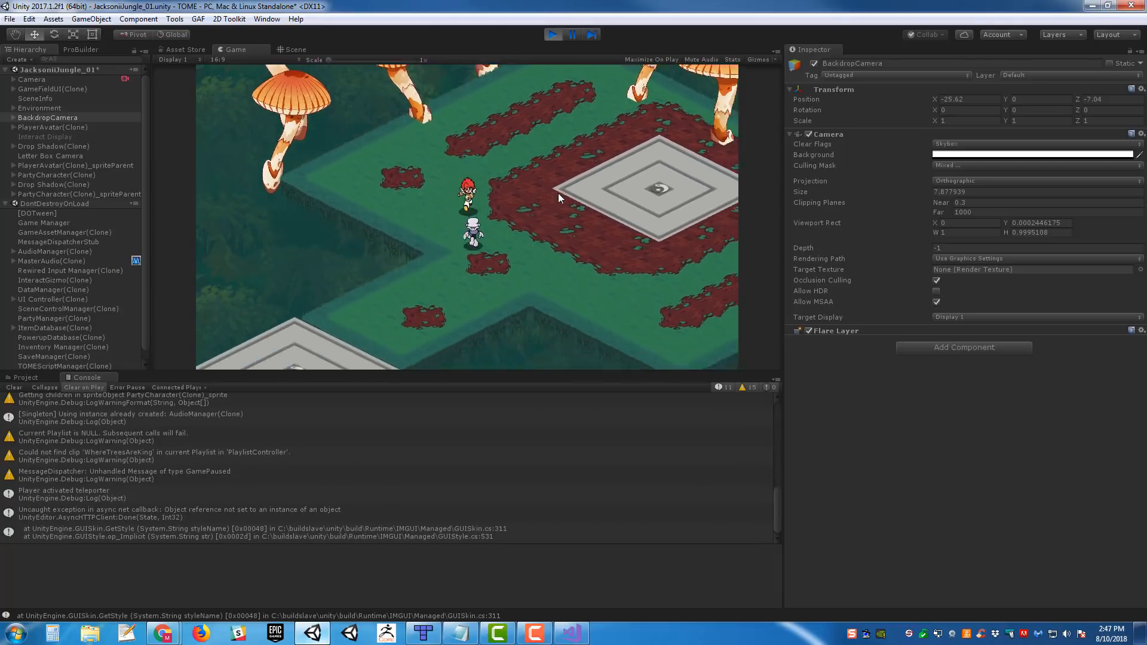
{"action": "key", "text": "d"}
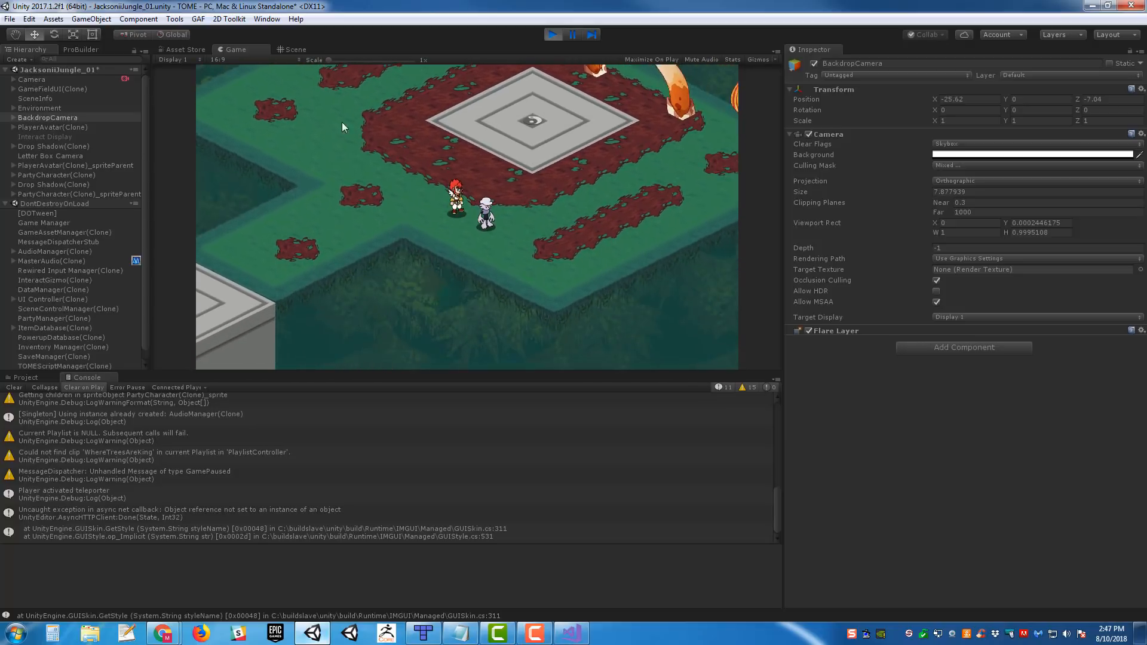
{"action": "key", "text": "a"}
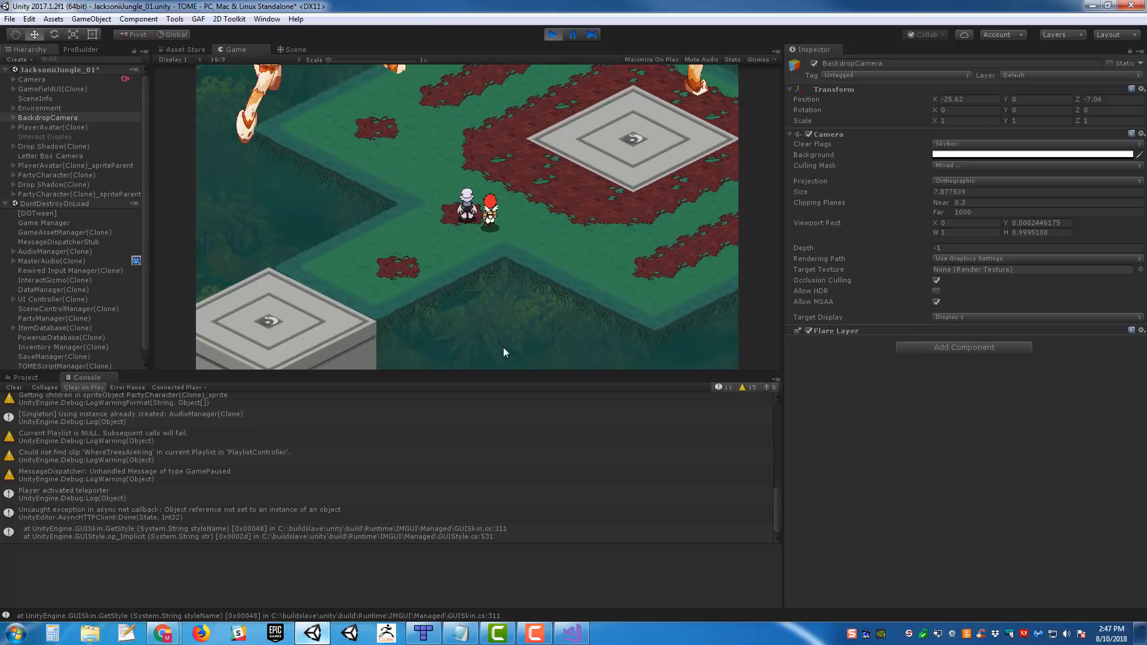
- Test the teleporter on the stone block by walking the party onto it and activating it, and stop Play mode
{"action": "key", "text": "a"}
{"action": "key", "text": "s"}
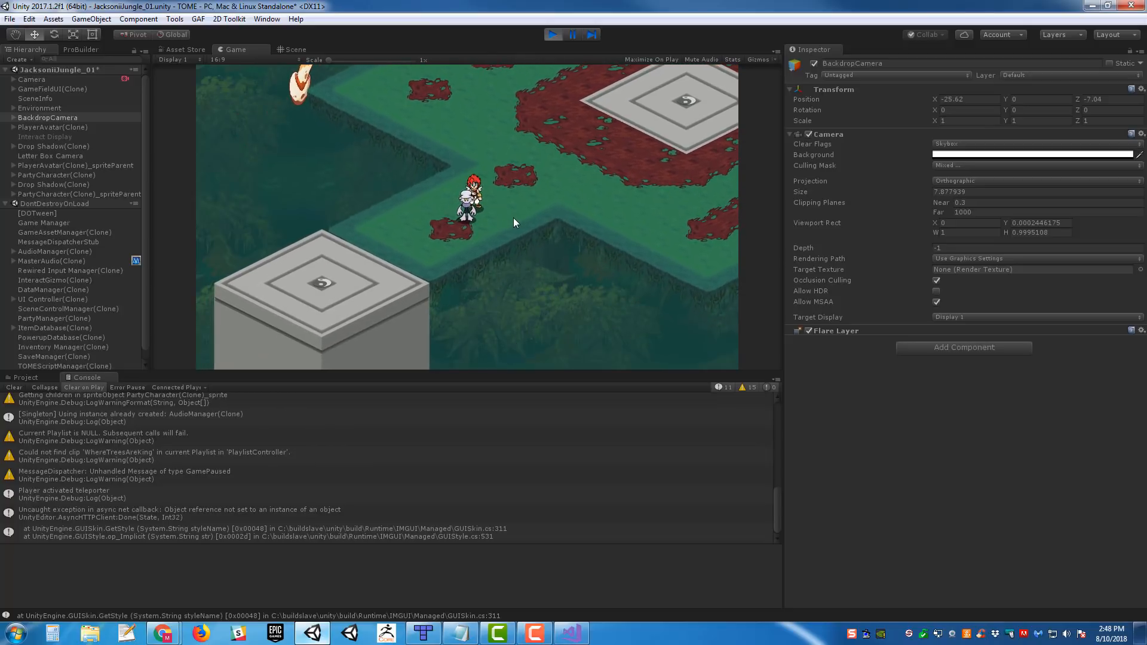
{"action": "key", "text": "a"}
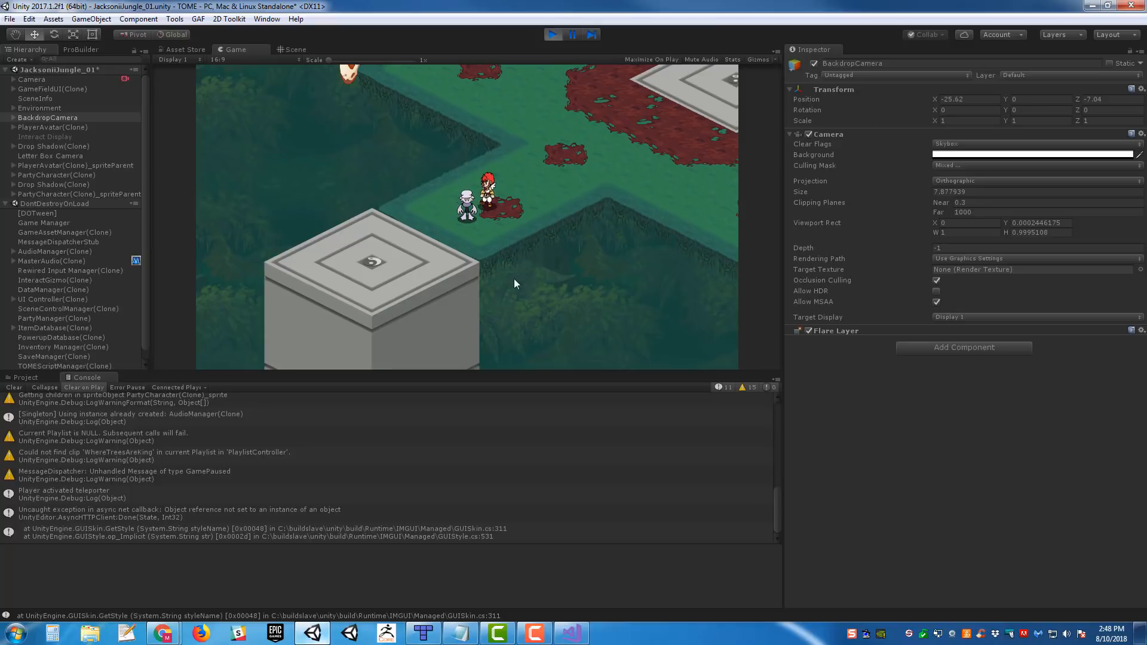
{"action": "key", "text": "a"}
{"action": "key", "text": "s"}
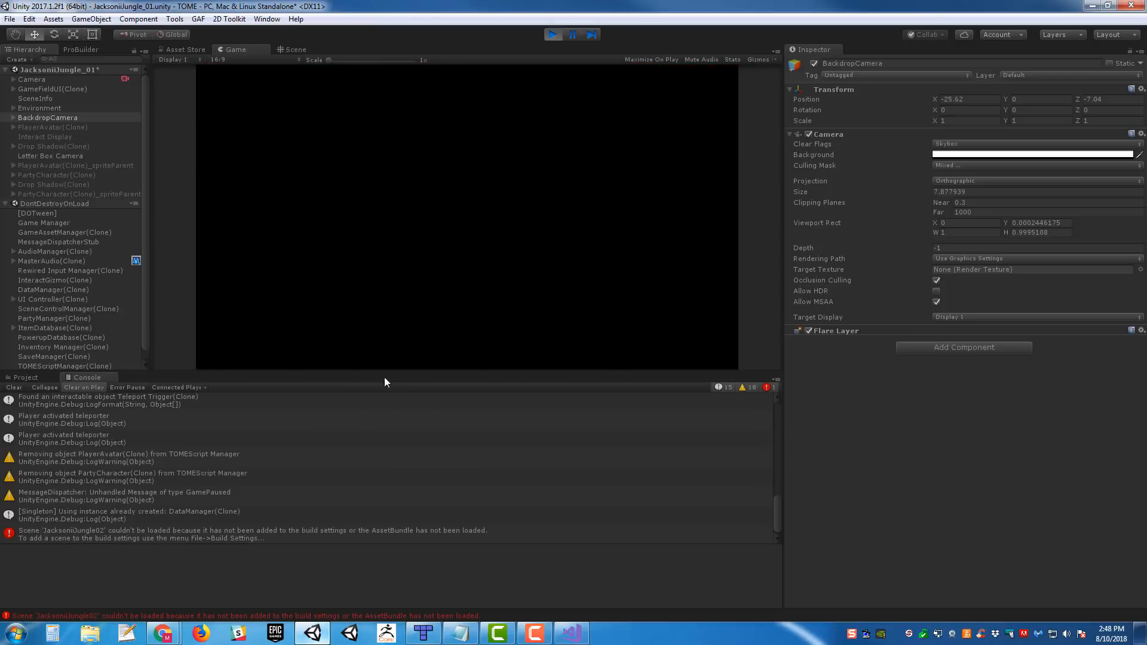
{"action": "left_click", "coordinate": [553, 35]}
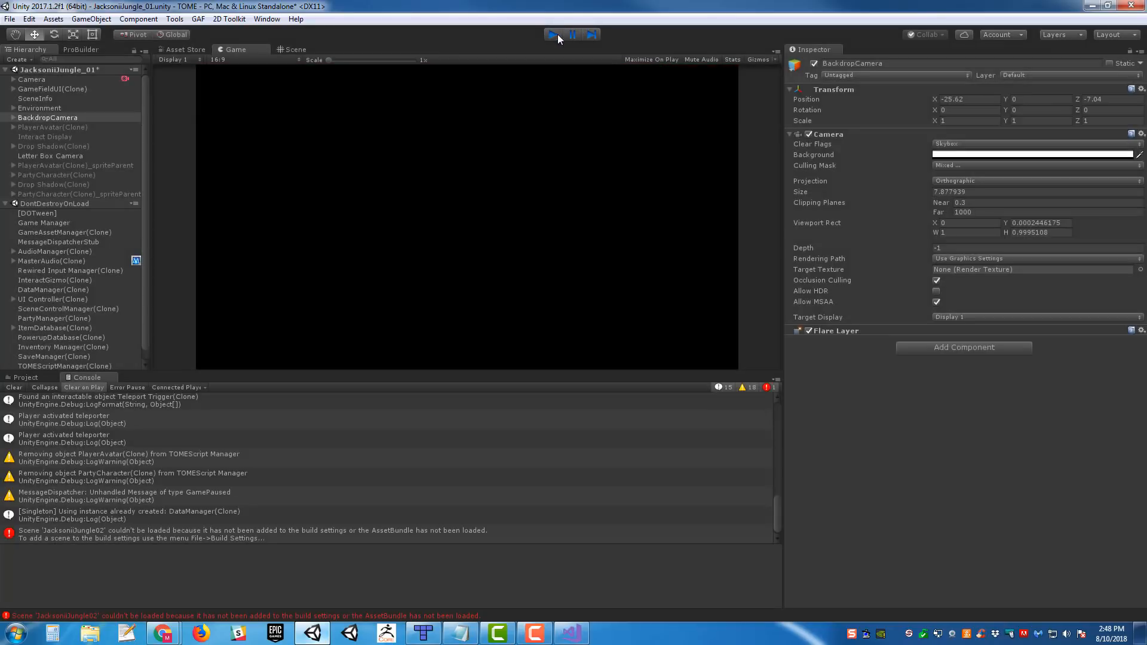
- Open the Build Settings and search the project assets for "jacksonii jungle t:scene"
{"action": "left_click", "coordinate": [10, 19]}
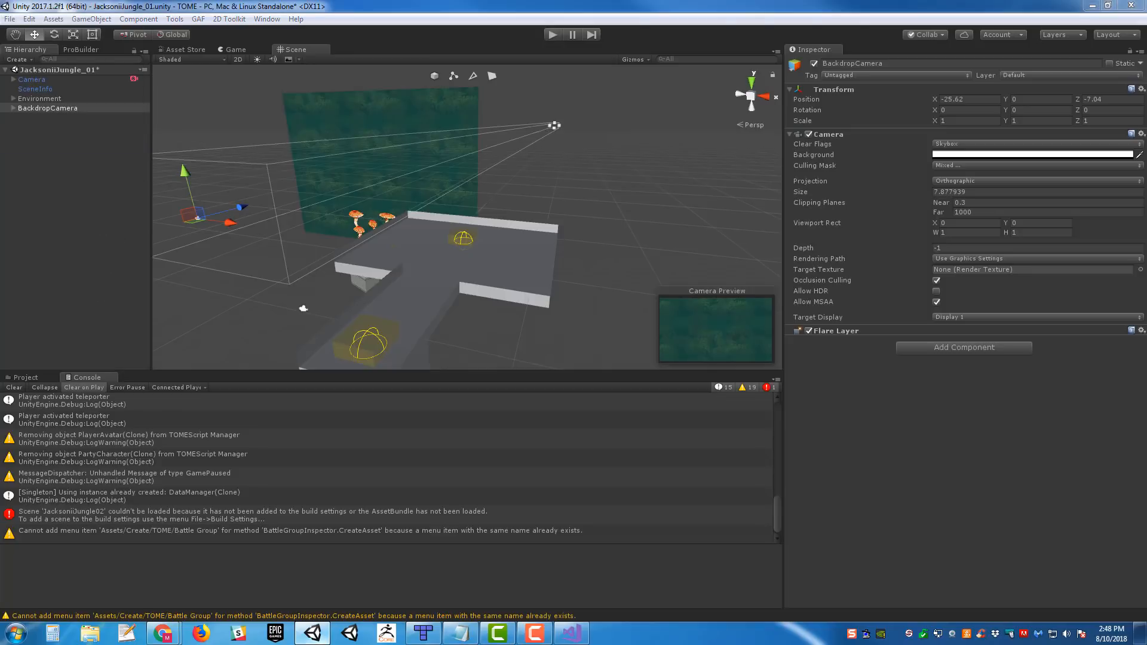
{"action": "left_click", "coordinate": [27, 378]}
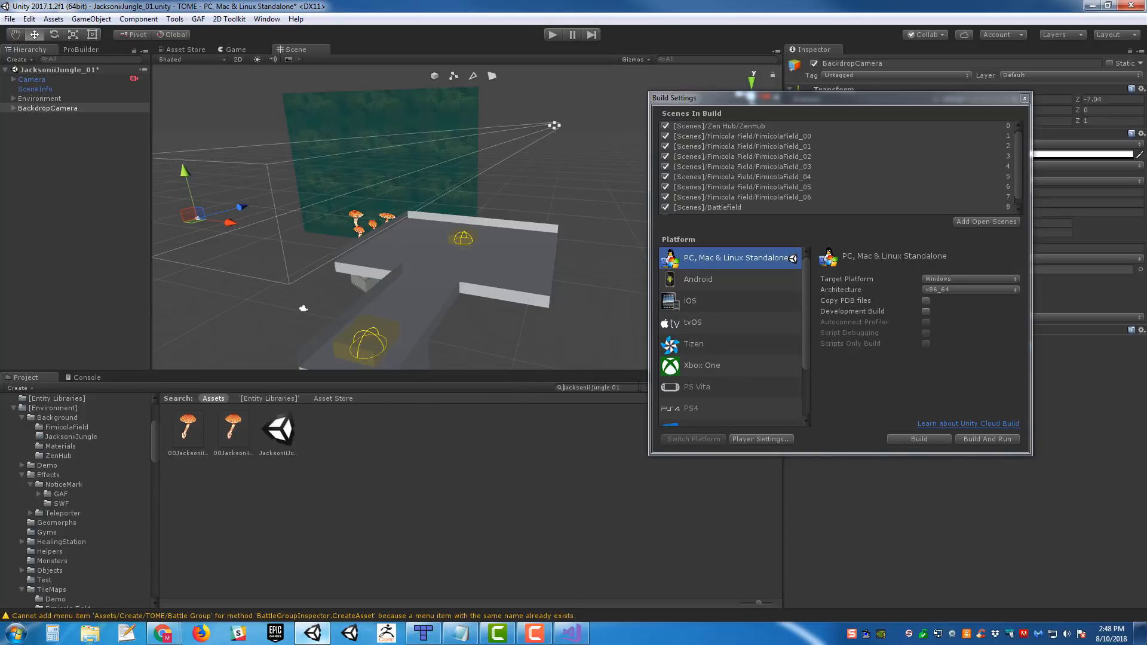
{"action": "key", "text": "BackSpace"}
{"action": "key", "text": "BackSpace"}
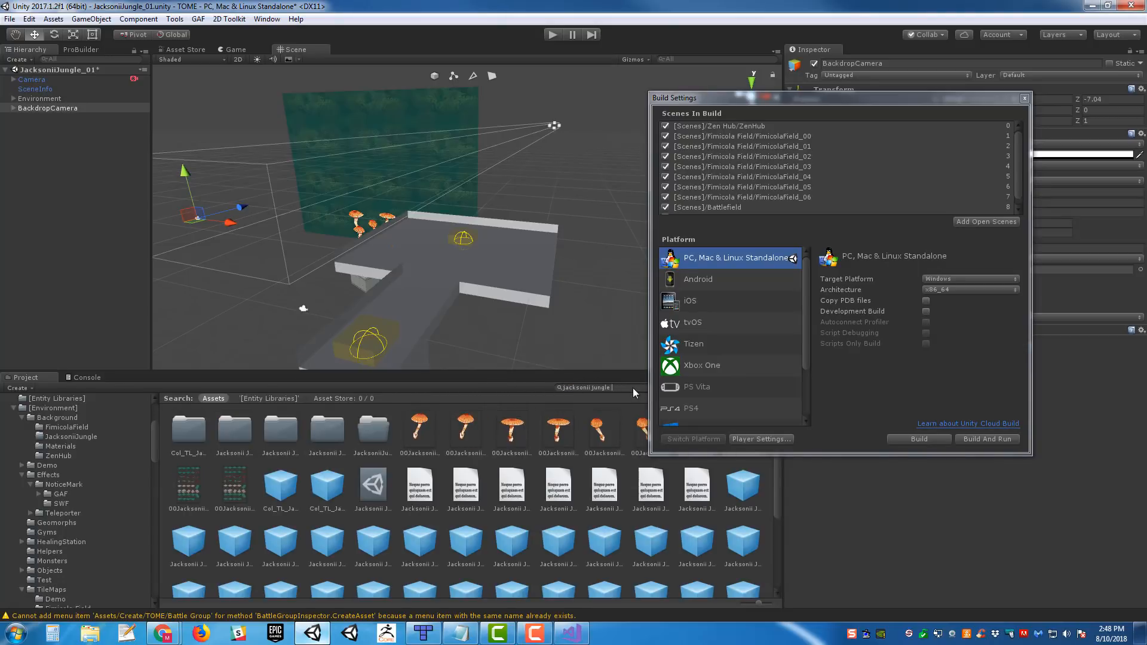
{"action": "type", "text": "t:scene"}
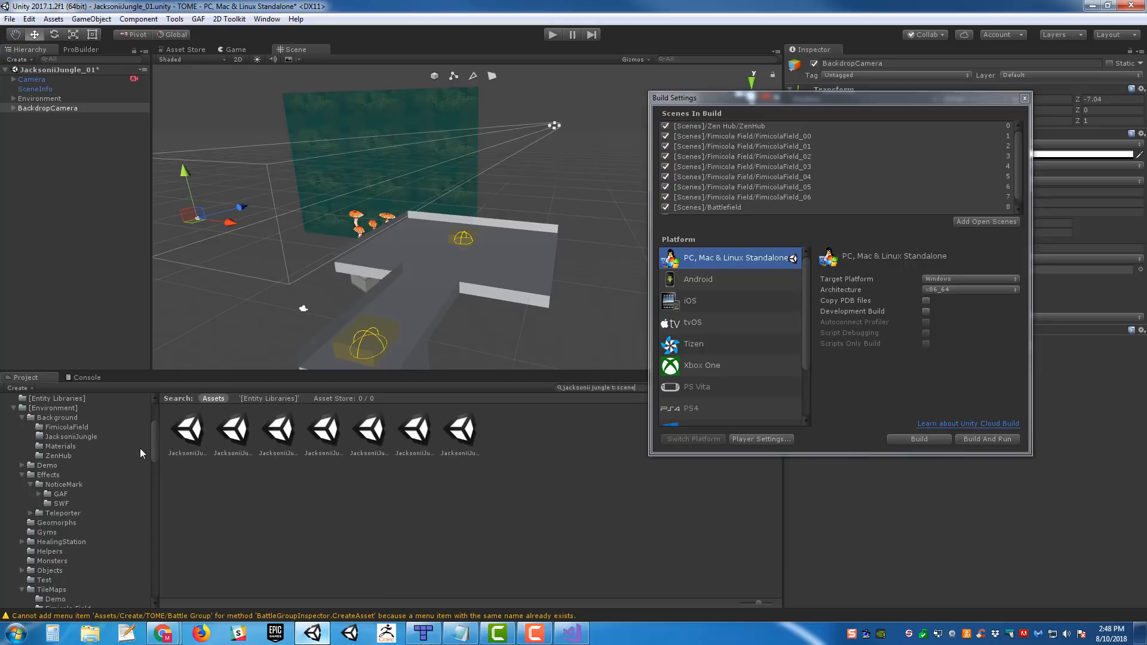
- Add scenes JacksoniiJungle_01 through JacksoniiJungle_07 to Scenes In Build, placed before the Battlefield scene
{"action": "left_click", "coordinate": [189, 436]}
{"action": "left_click", "coordinate": [467, 440], "text": "shift"}
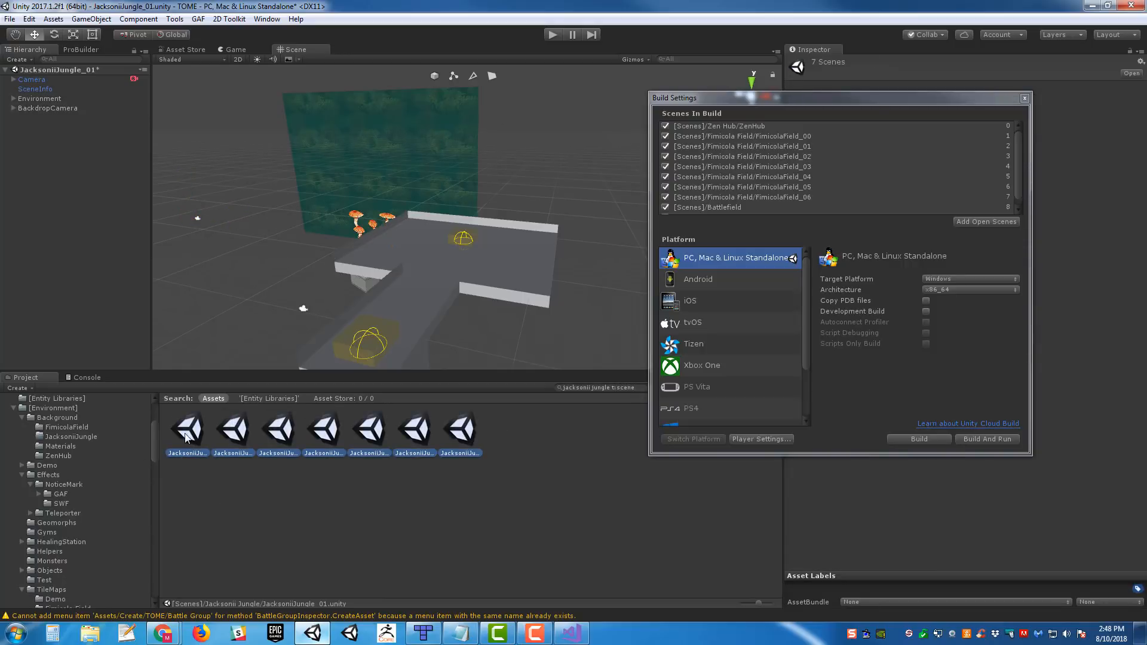
{"action": "left_click_drag", "start_coordinate": [189, 436], "coordinate": [816, 210]}
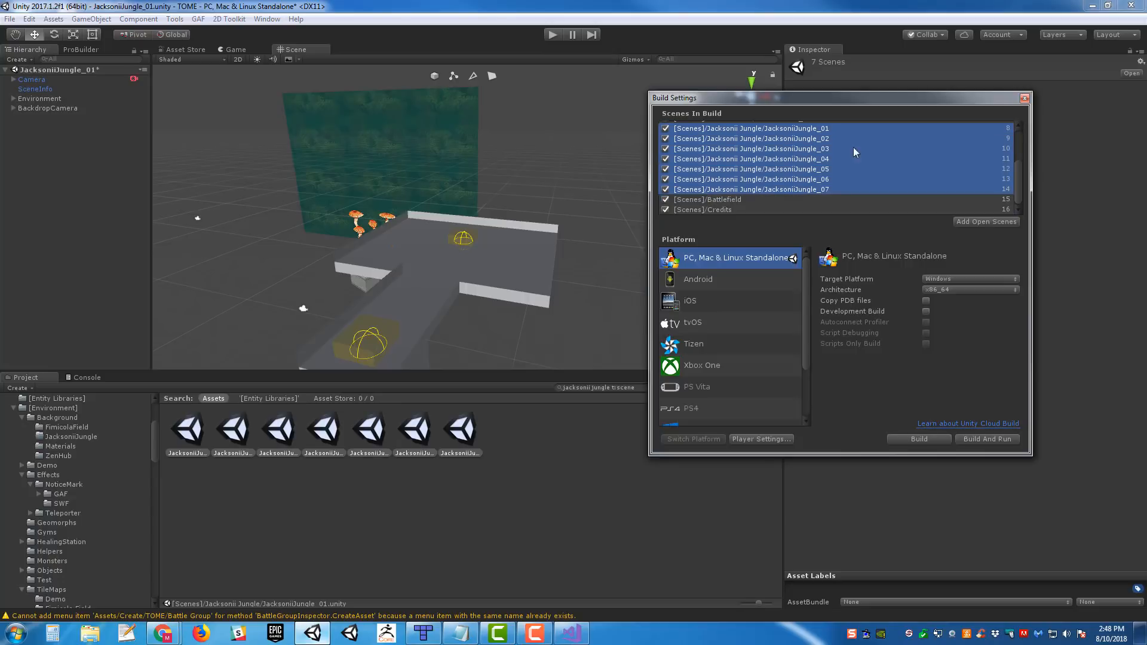
{"action": "right_click_drag", "start_coordinate": [396, 232], "coordinate": [386, 240]}
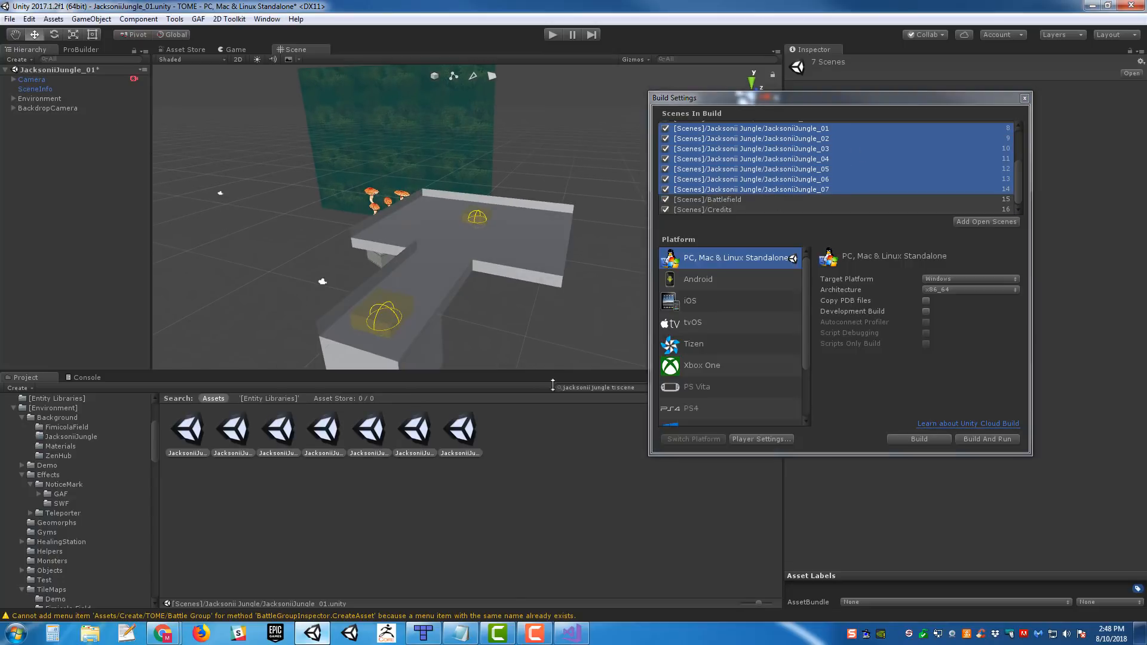
- Switch to Tiled, set Teleporter_01's Room property to JacksoniiJungle_01 in the Jacksonii Jungle ROOM2 map, and save
{"action": "left_click", "coordinate": [423, 633]}
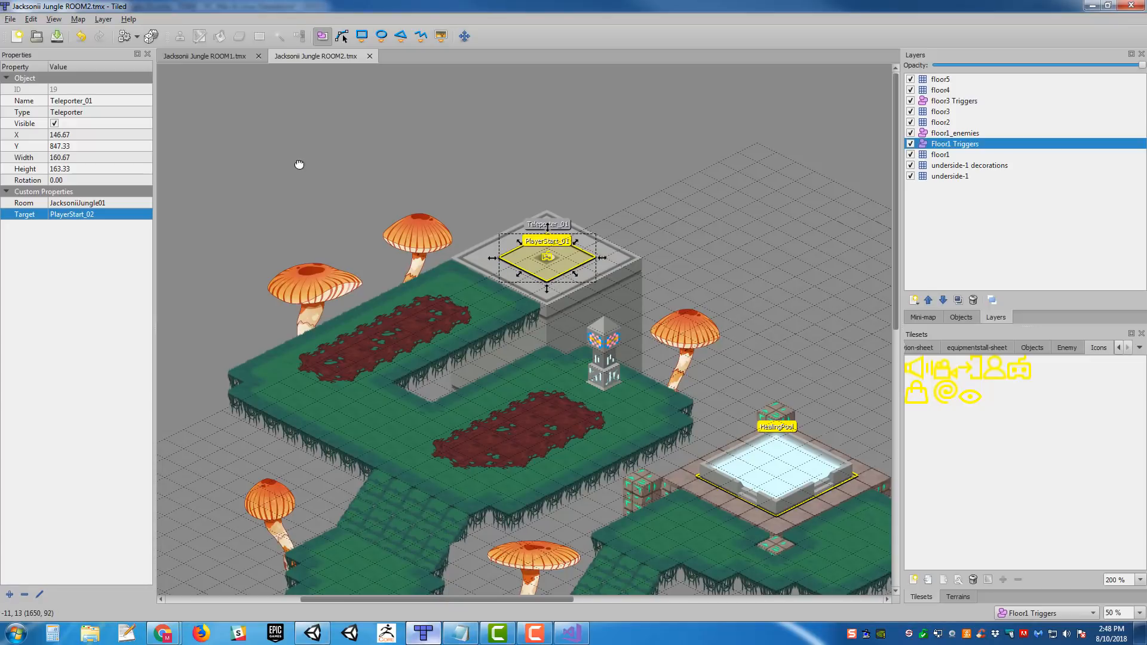
{"action": "left_click", "coordinate": [716, 195]}
{"action": "left_click", "coordinate": [632, 214]}
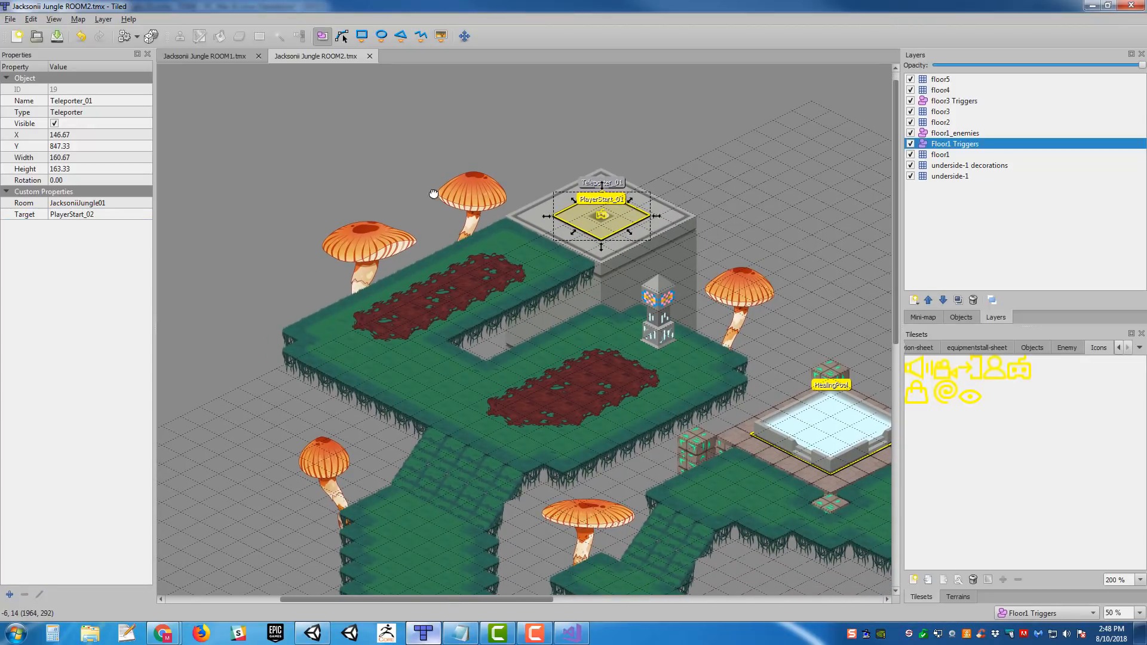
{"action": "middle_click_drag", "start_coordinate": [429, 190], "coordinate": [323, 252]}
{"action": "double_click", "coordinate": [104, 203]}
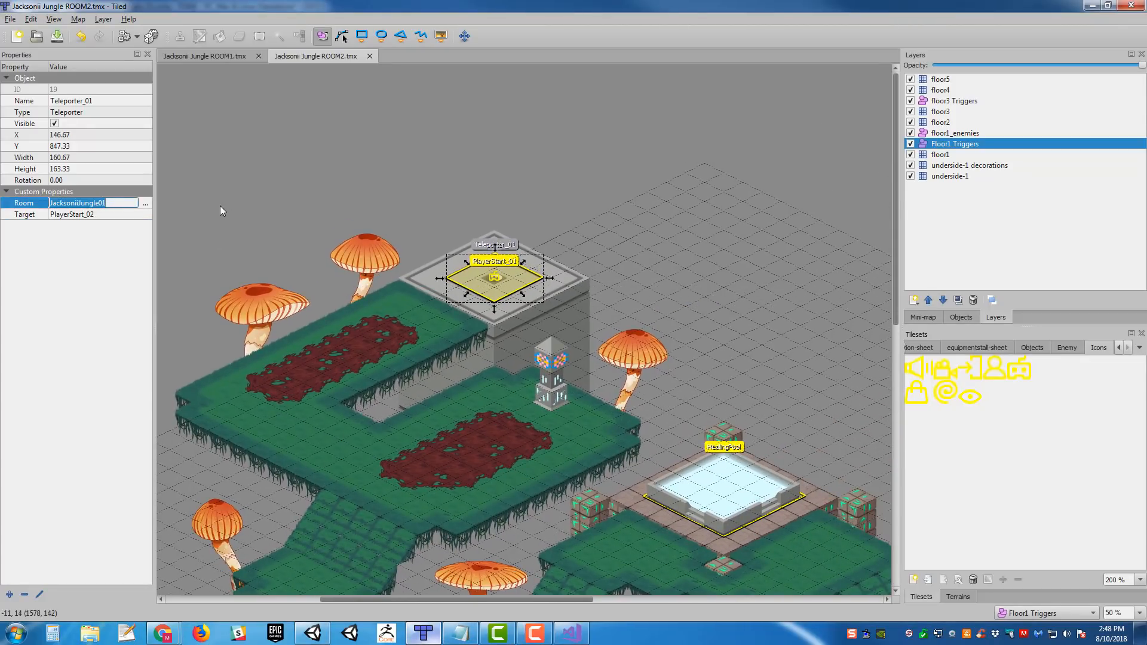
{"action": "key", "text": "End"}
{"action": "key", "text": "Left"}
{"action": "key", "text": "Left"}
{"action": "type", "text": "_"}
{"action": "key", "text": "Return"}
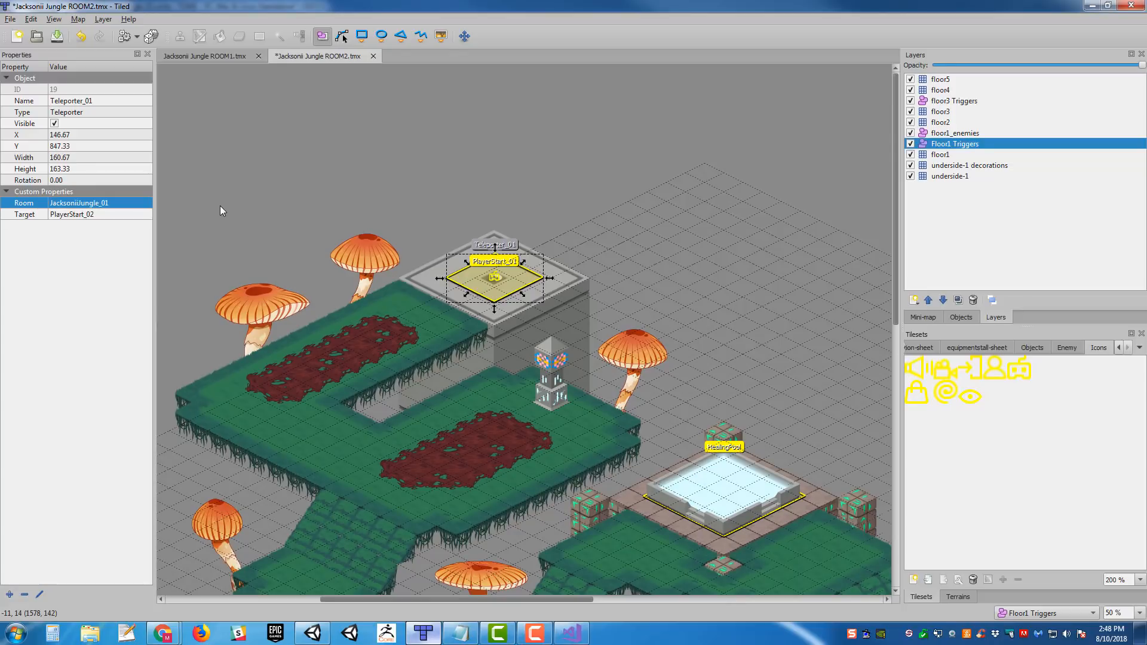
{"action": "middle_click_drag", "start_coordinate": [709, 396], "coordinate": [184, 183]}
{"action": "key", "text": "ctrl+s"}
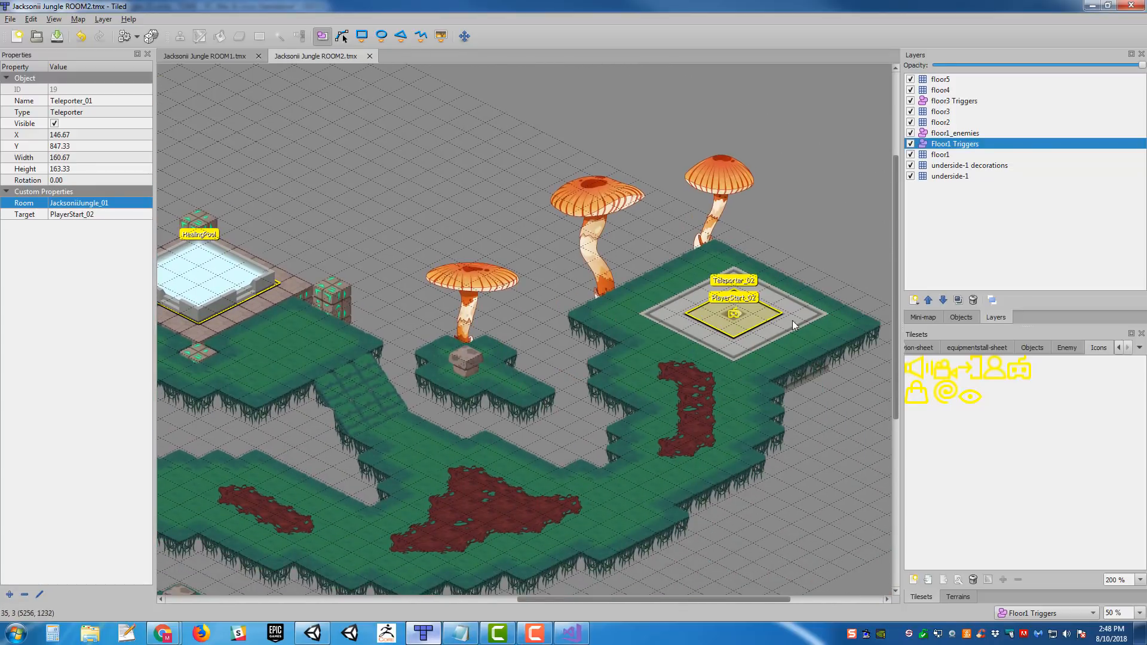
- Set the Room property of Teleporter_02 in the ROOM2 map to JacksoniiJungle_03 and save the map
{"action": "left_click", "coordinate": [772, 314]}
{"action": "left_click", "coordinate": [115, 201]}
{"action": "key", "text": "End"}
{"action": "key", "text": "Left"}
{"action": "key", "text": "Left"}
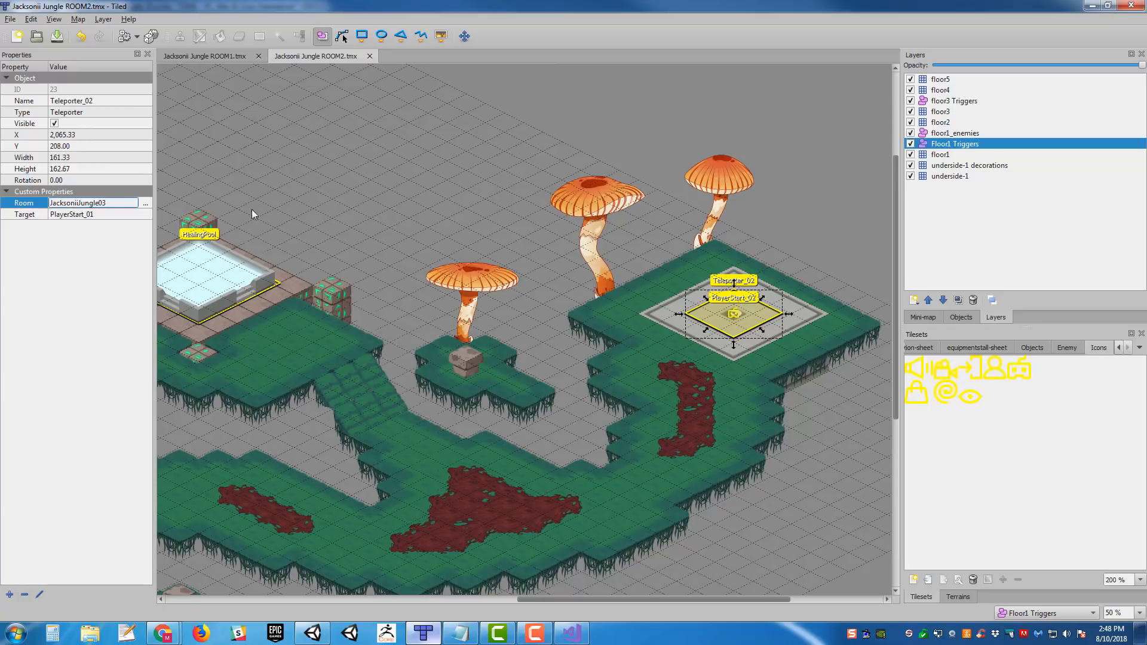
{"action": "type", "text": "_"}
{"action": "key", "text": "Return"}
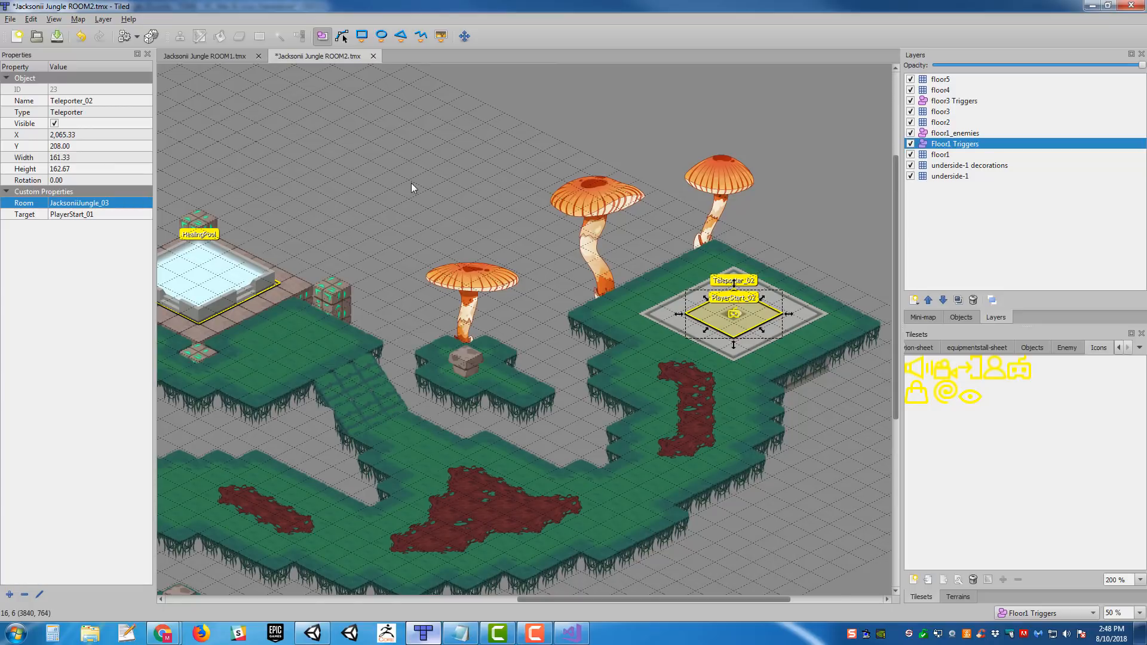
{"action": "middle_click_drag", "start_coordinate": [225, 154], "coordinate": [330, 184]}
{"action": "key", "text": "ctrl+s"}
- In the Jacksonii Jungle ROOM1 map, set Teleporter_02's Room property to JacksoniiJungle_02 and save the map
{"action": "middle_click_drag", "start_coordinate": [613, 208], "coordinate": [769, 203]}
{"action": "middle_click_drag", "start_coordinate": [570, 241], "coordinate": [615, 315]}
{"action": "left_click", "coordinate": [251, 57]}
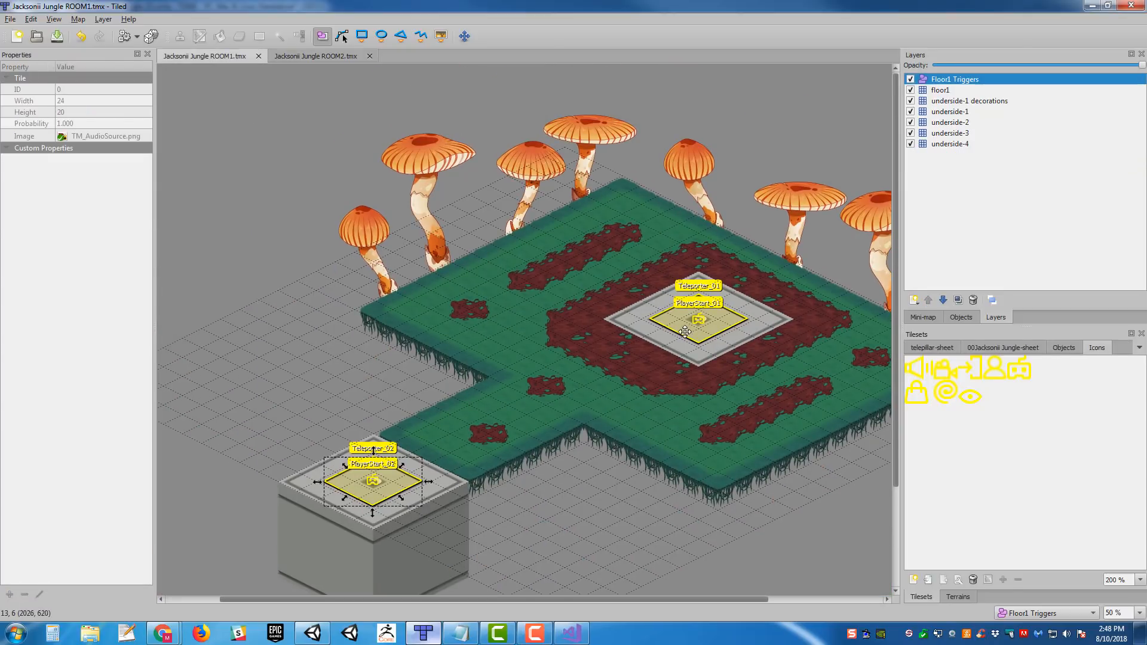
{"action": "double_click", "coordinate": [83, 100]}
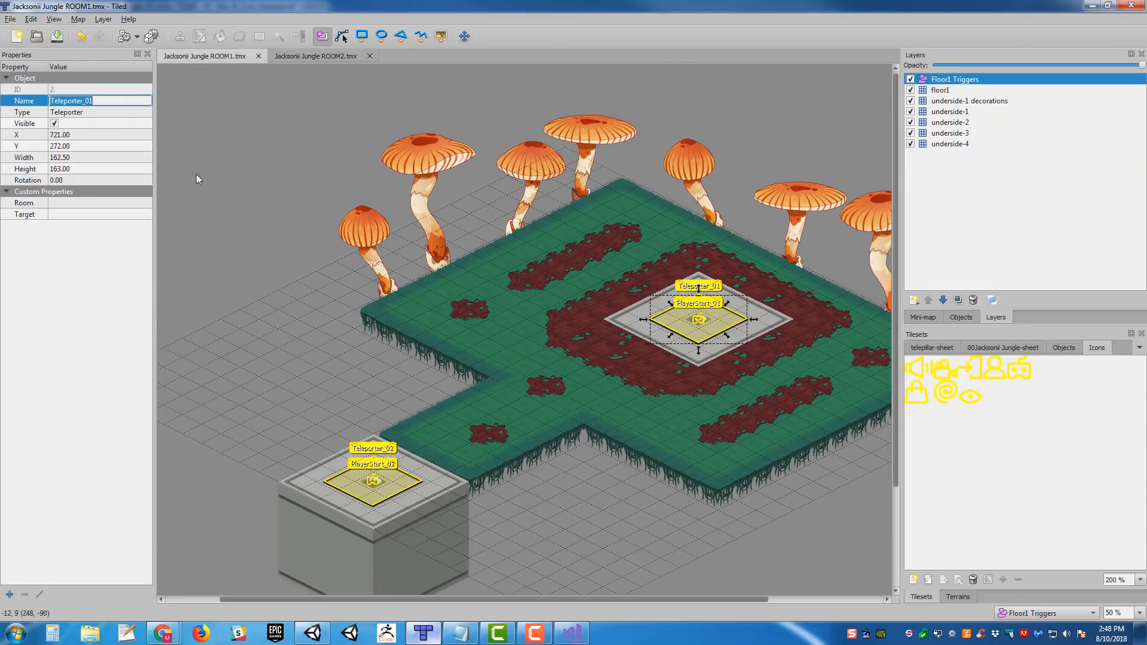
{"action": "middle_click_drag", "start_coordinate": [590, 215], "coordinate": [556, 156]}
{"action": "left_click", "coordinate": [368, 427]}
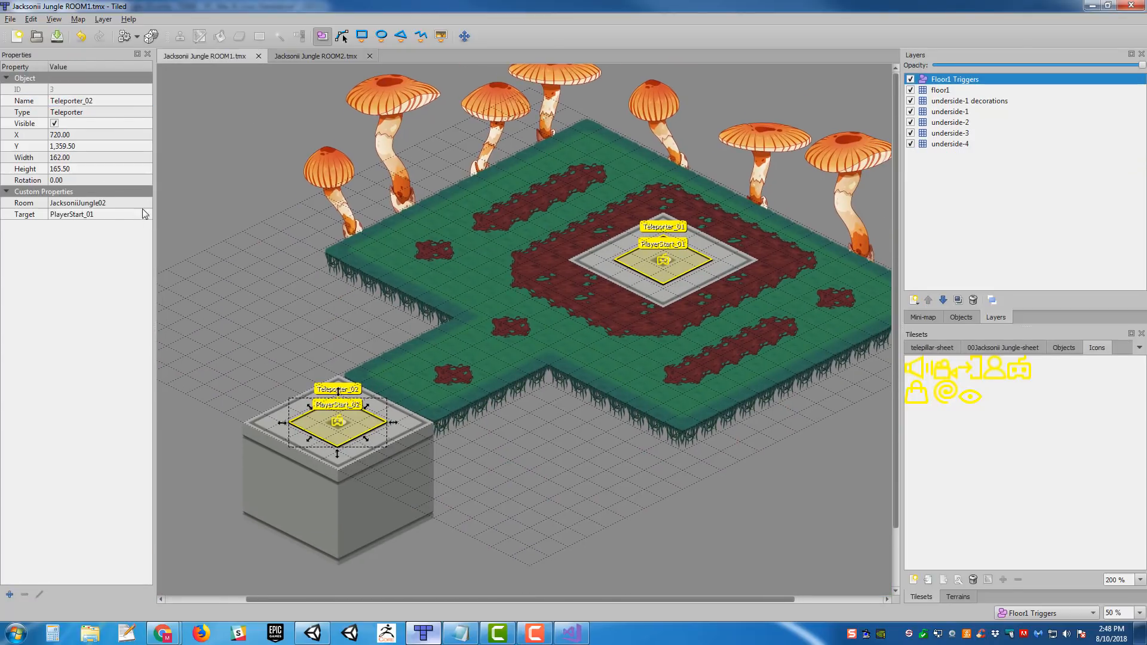
{"action": "double_click", "coordinate": [98, 205]}
{"action": "type", "text": "_"}
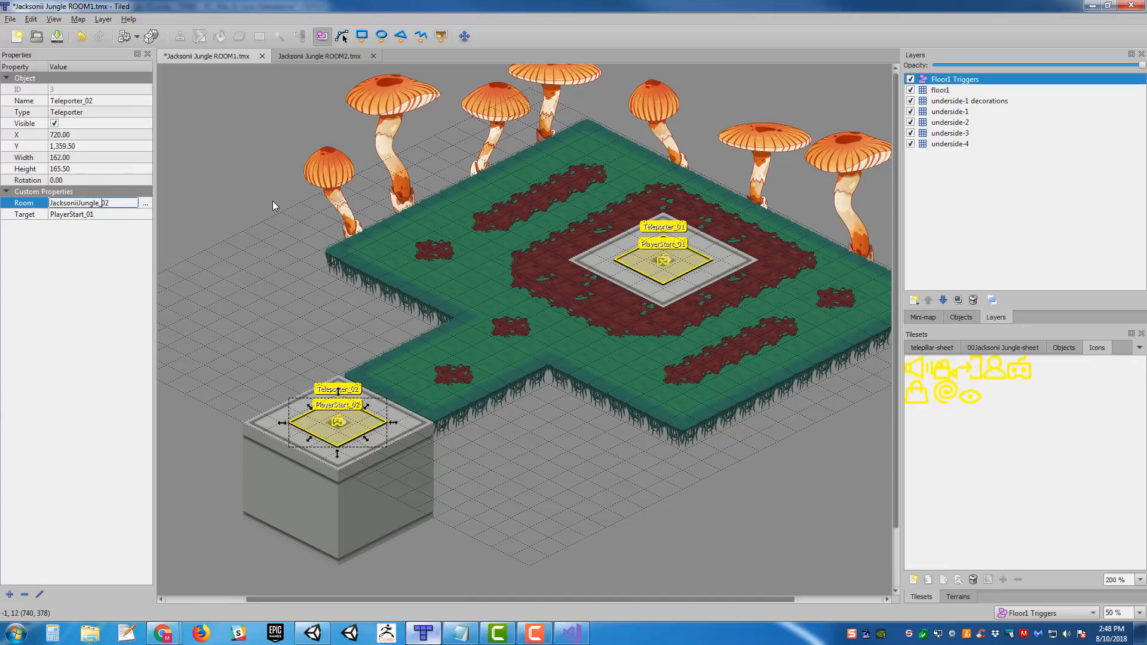
{"action": "key", "text": "Return"}
{"action": "middle_click_drag", "start_coordinate": [519, 276], "coordinate": [554, 298]}
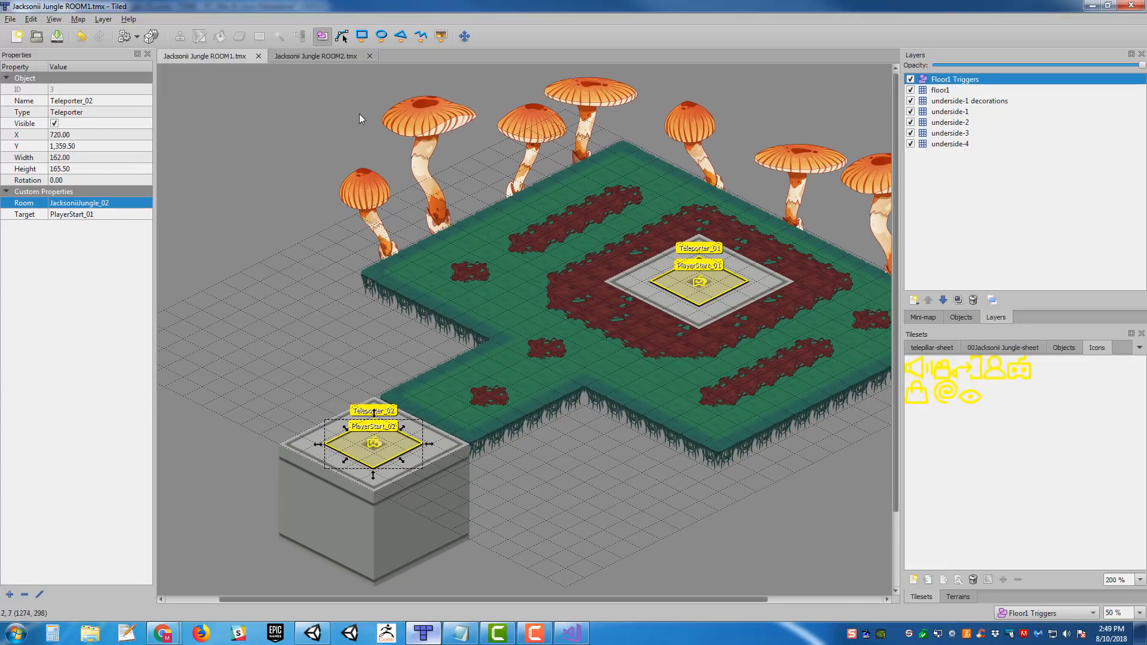
- Review the teleporter area of the ROOM2 map and return to the ROOM1 map
{"action": "left_click", "coordinate": [316, 56]}
{"action": "scroll", "coordinate": [622, 269], "scroll_direction": "left", "scroll_amount": 5, "text": "shift"}
{"action": "middle_click_drag", "start_coordinate": [623, 315], "coordinate": [637, 331]}
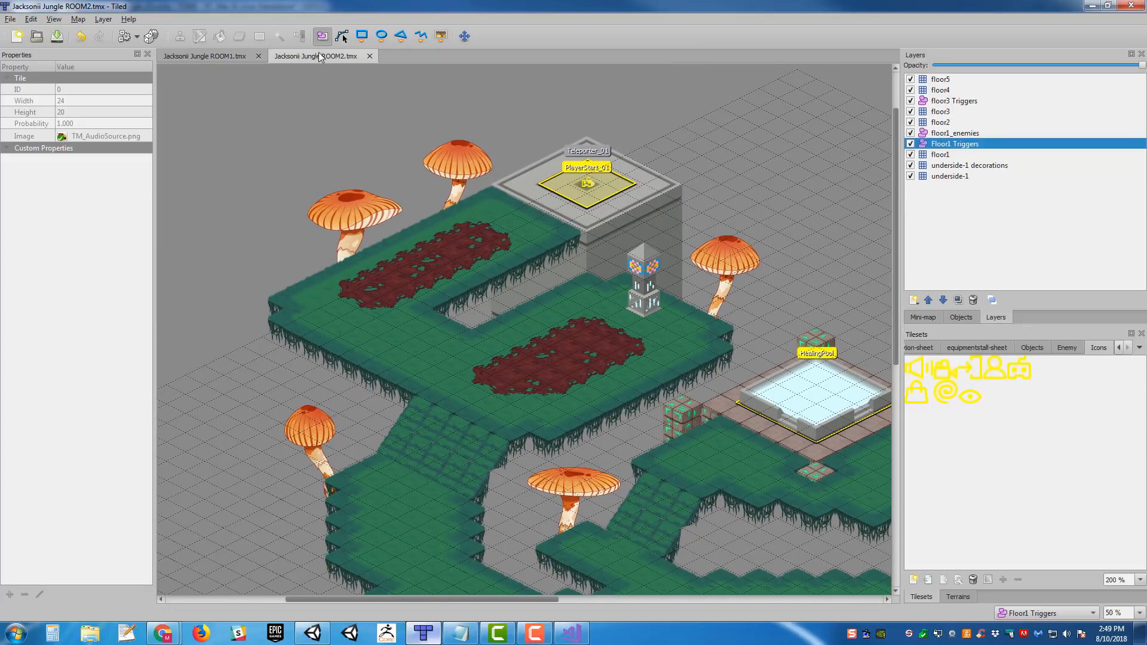
{"action": "left_click", "coordinate": [201, 56]}
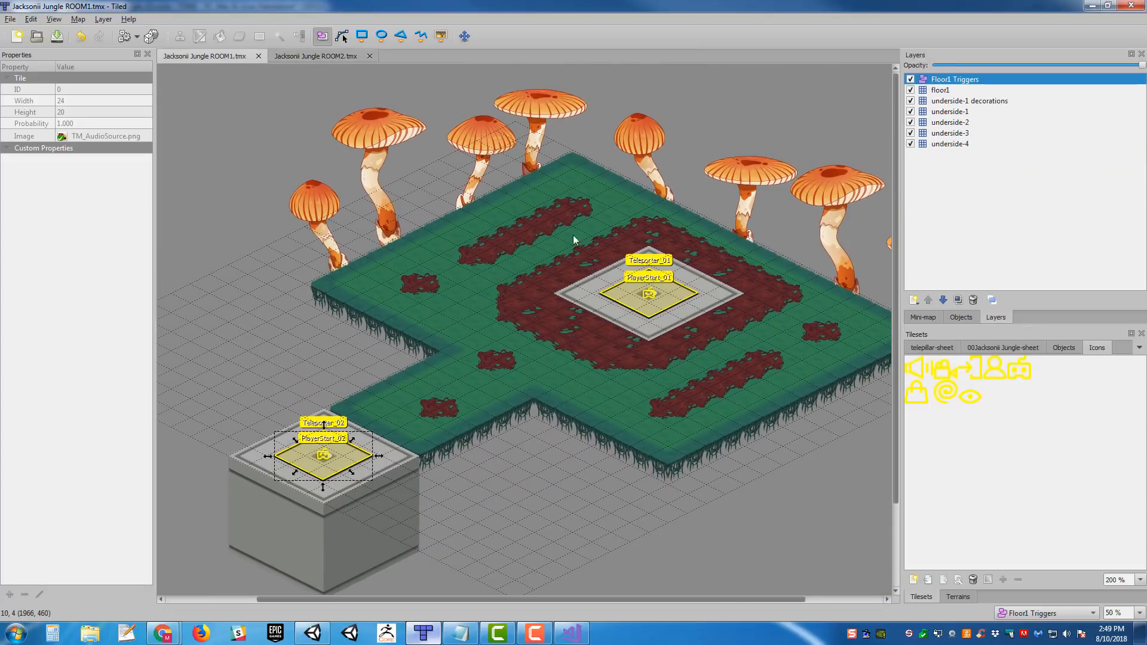
- Export the Jacksonii Jungle ROOM1 and ROOM2 maps to their JSON files
{"action": "middle_click_drag", "start_coordinate": [601, 207], "coordinate": [570, 183]}
{"action": "left_click", "coordinate": [9, 20]}
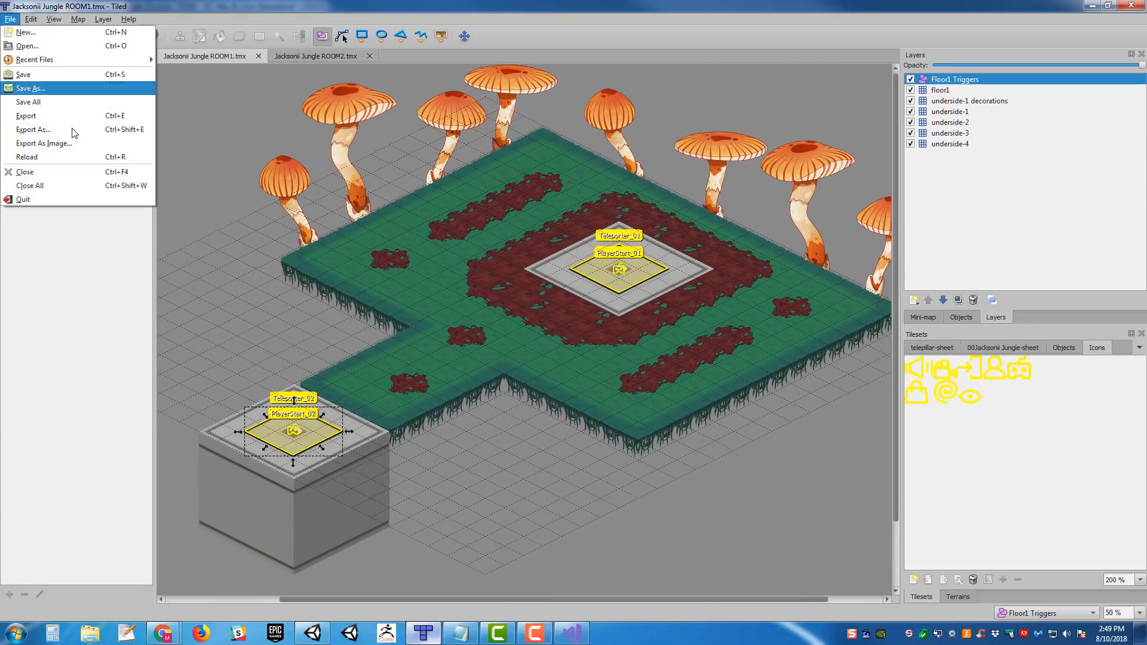
{"action": "left_click", "coordinate": [81, 117]}
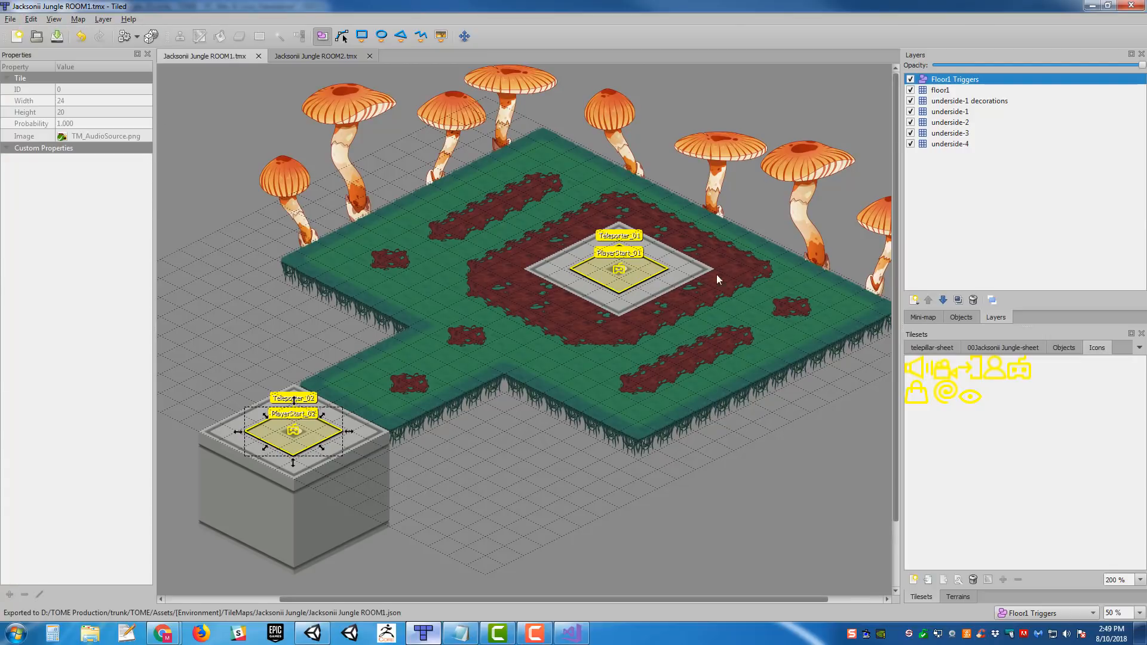
{"action": "left_click", "coordinate": [323, 56]}
{"action": "left_click", "coordinate": [9, 19]}
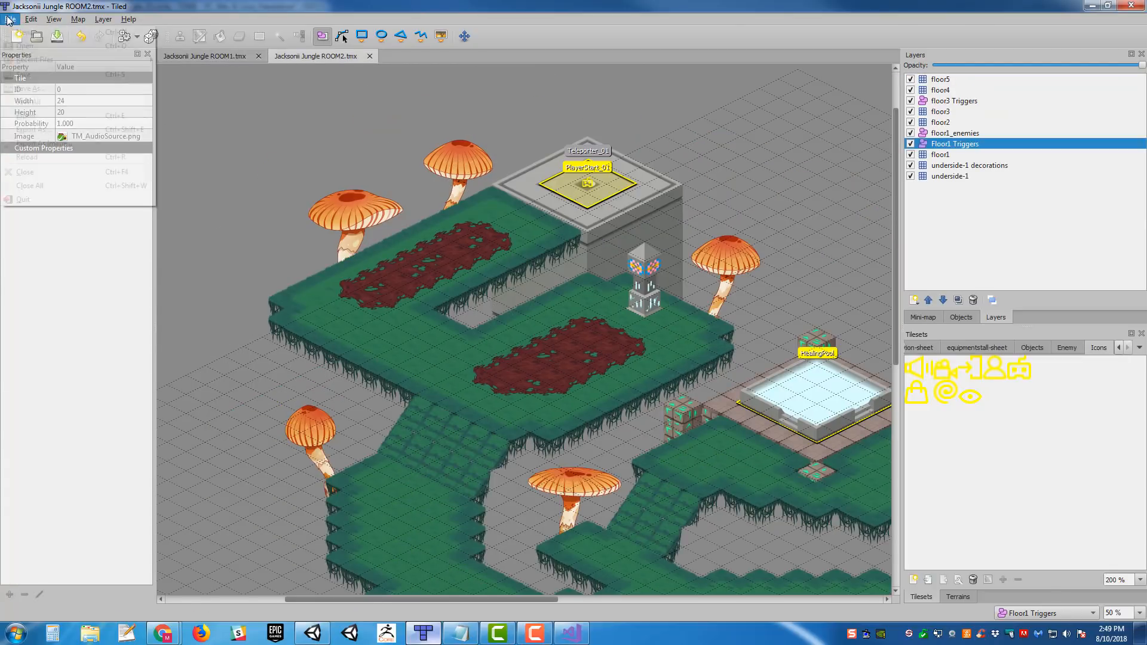
{"action": "left_click", "coordinate": [66, 115]}
{"action": "middle_click_drag", "start_coordinate": [726, 231], "coordinate": [519, 135]}
{"action": "scroll", "coordinate": [664, 230], "scroll_direction": "down", "scroll_amount": 1, "text": "ctrl"}
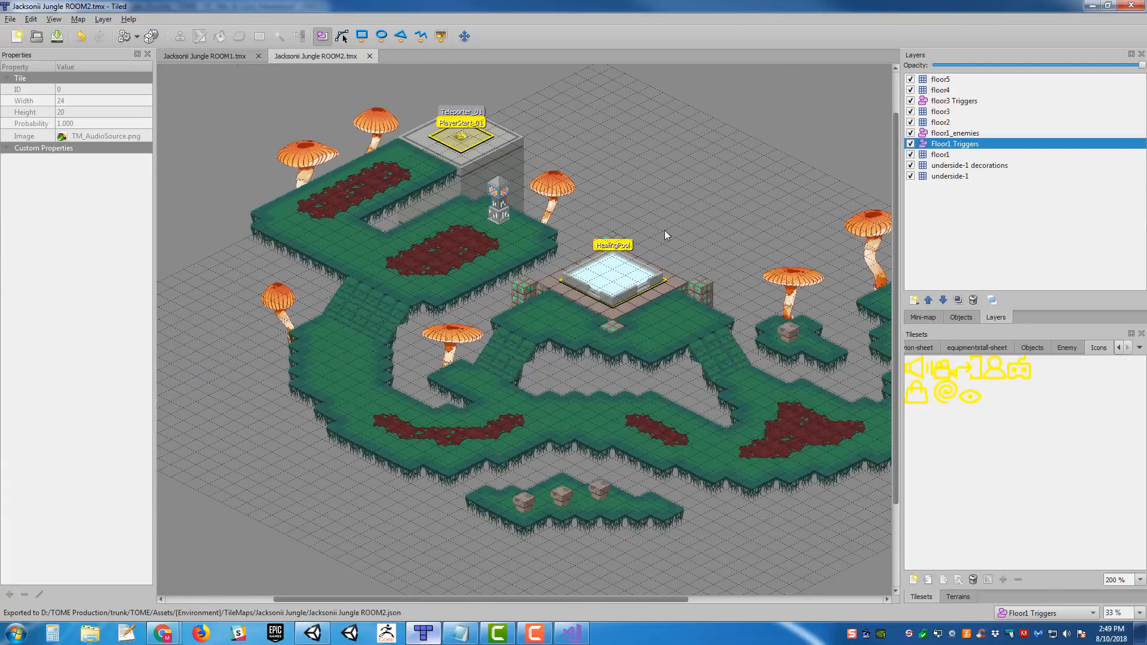
{"action": "middle_click_drag", "start_coordinate": [697, 276], "coordinate": [721, 335]}
{"action": "scroll", "coordinate": [620, 259], "scroll_direction": "up", "scroll_amount": 1, "text": "ctrl"}
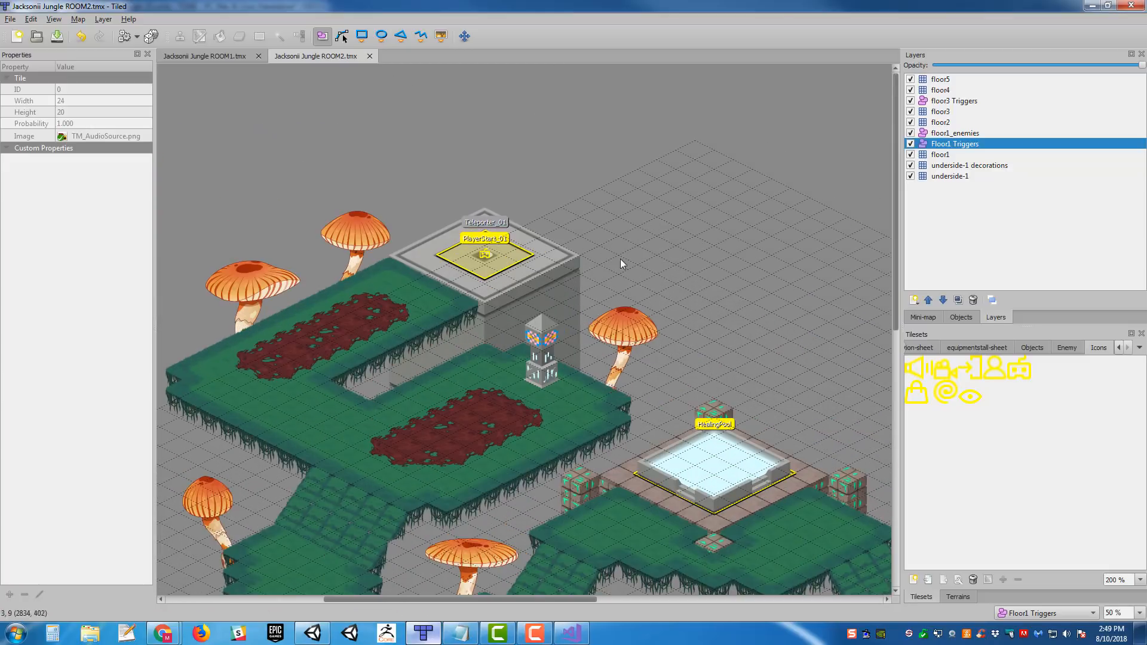
- Switch to Unity and process the ROOM1 JSON from SceneInfo's Tile Ed Import Manager in the JacksoniiJungle_01 scene
{"action": "left_click", "coordinate": [313, 633]}
{"action": "left_click_drag", "start_coordinate": [547, 231], "coordinate": [504, 197], "text": "alt"}
{"action": "left_click", "coordinate": [1024, 98]}
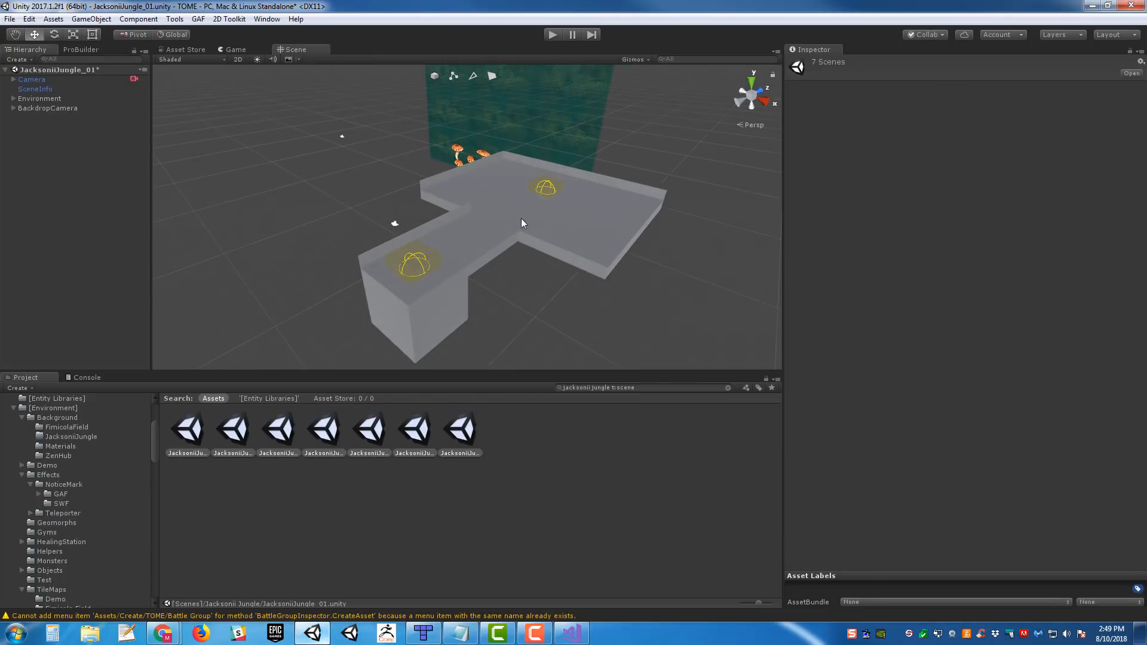
{"action": "left_click", "coordinate": [37, 89]}
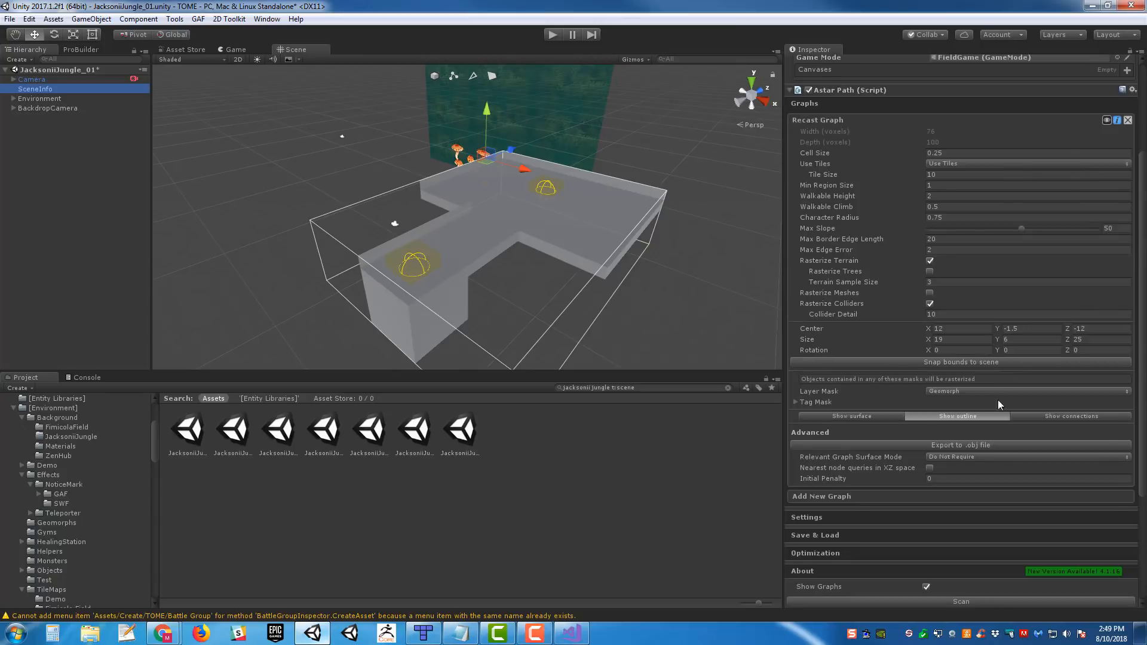
{"action": "scroll", "coordinate": [995, 419], "scroll_direction": "down", "scroll_amount": 5}
{"action": "left_click", "coordinate": [958, 535]}
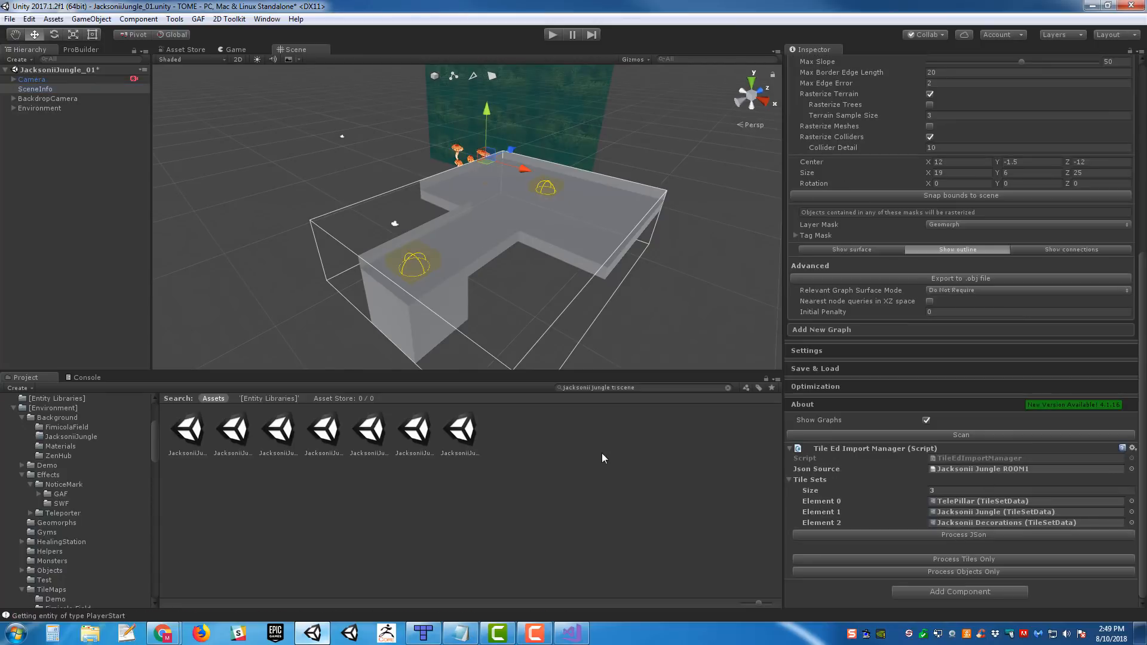
- Return to Tiled and set the Vertical Offset of the ROOM2 map's Floor1 Triggers layer to -64
{"action": "left_click", "coordinate": [637, 388]}
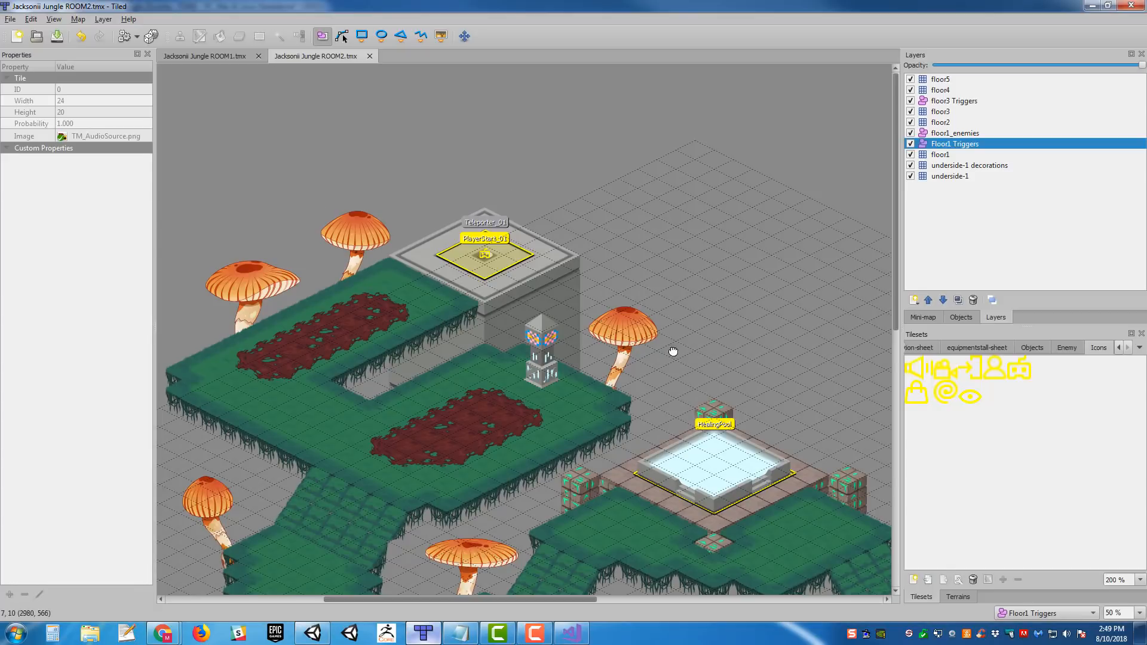
{"action": "mouse_move", "coordinate": [673, 350]}
{"action": "middle_mouse_down"}
{"action": "mouse_move", "coordinate": [330, 113]}
{"action": "mouse_move", "coordinate": [261, 397]}
{"action": "middle_mouse_up"}
{"action": "left_click", "coordinate": [515, 336]}
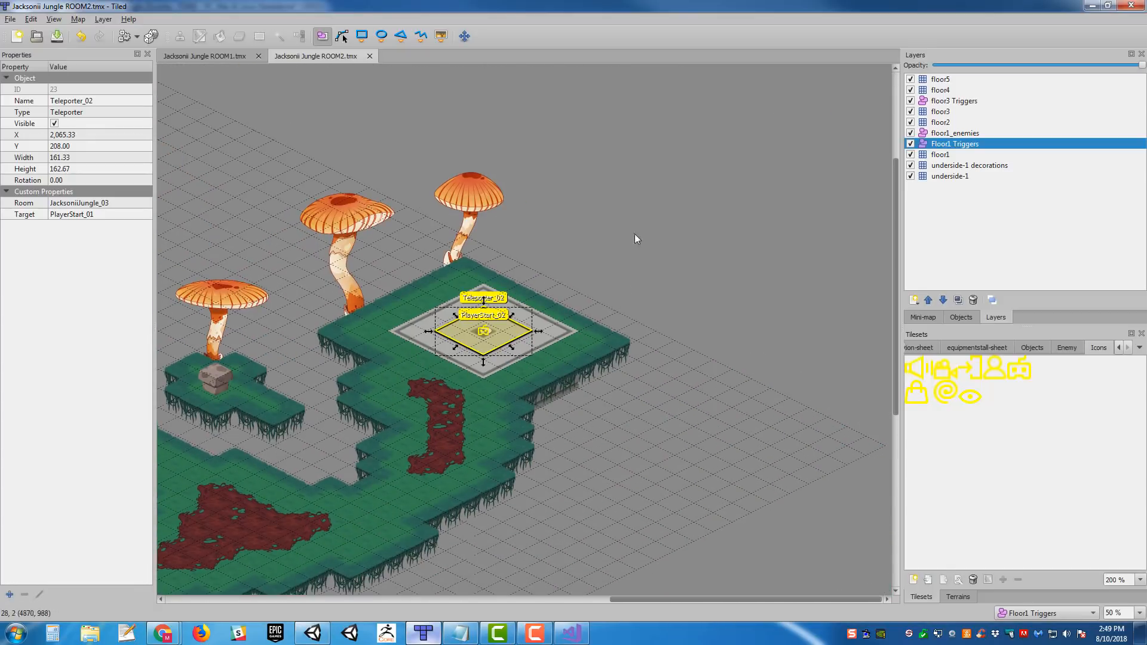
{"action": "left_click", "coordinate": [969, 103]}
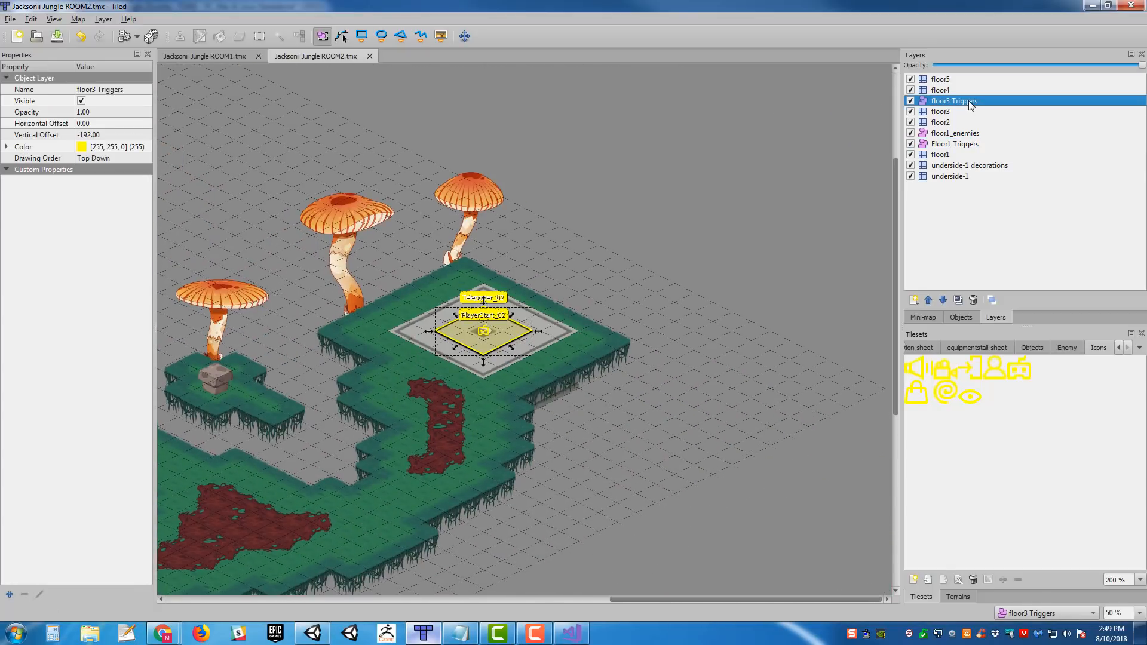
{"action": "left_click", "coordinate": [976, 148]}
{"action": "left_click", "coordinate": [111, 134]}
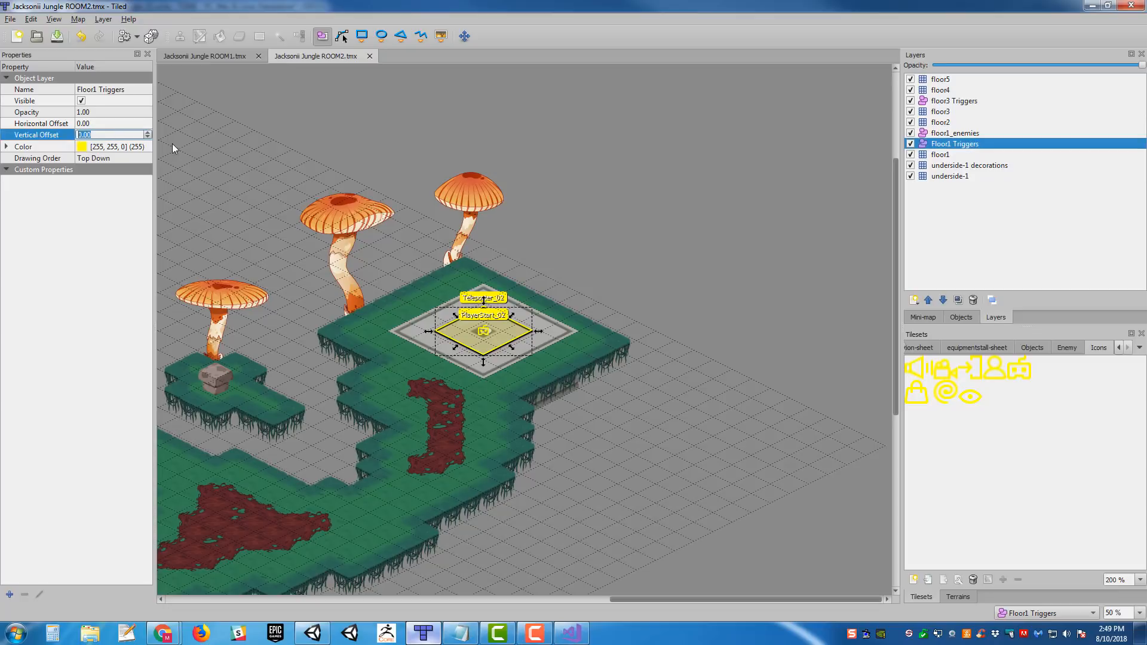
{"action": "key", "text": "Return"}
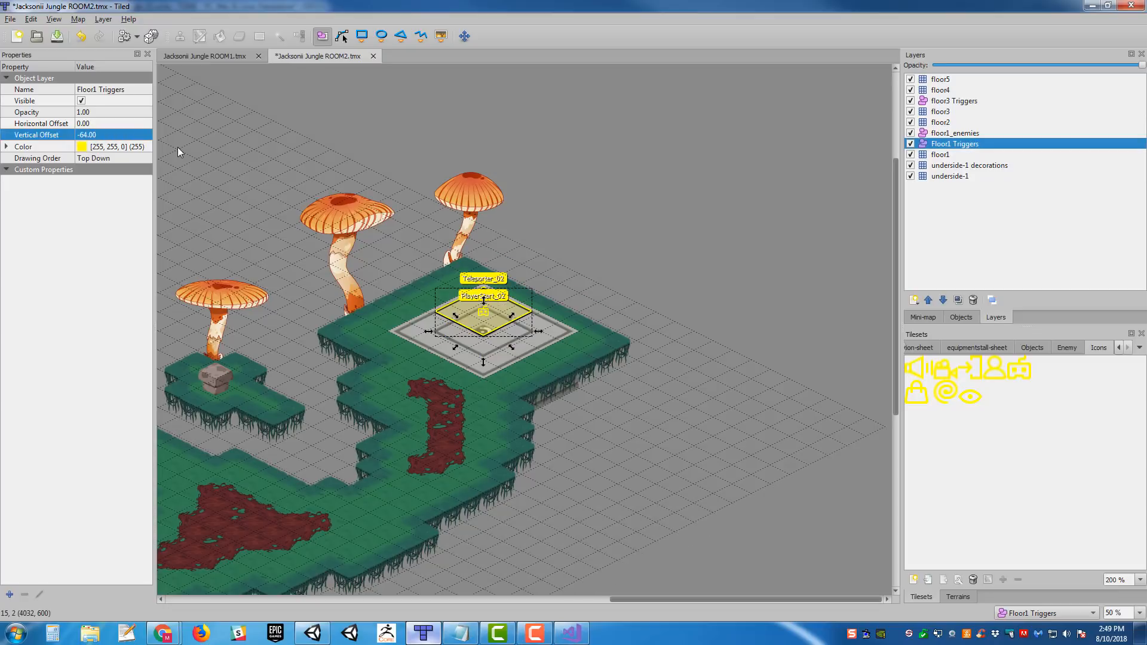
- Move Teleporter_02 and PlayerStart_02 back onto the centre of their stone pad and save the ROOM2 map
{"action": "middle_click_drag", "start_coordinate": [505, 281], "coordinate": [562, 265]}
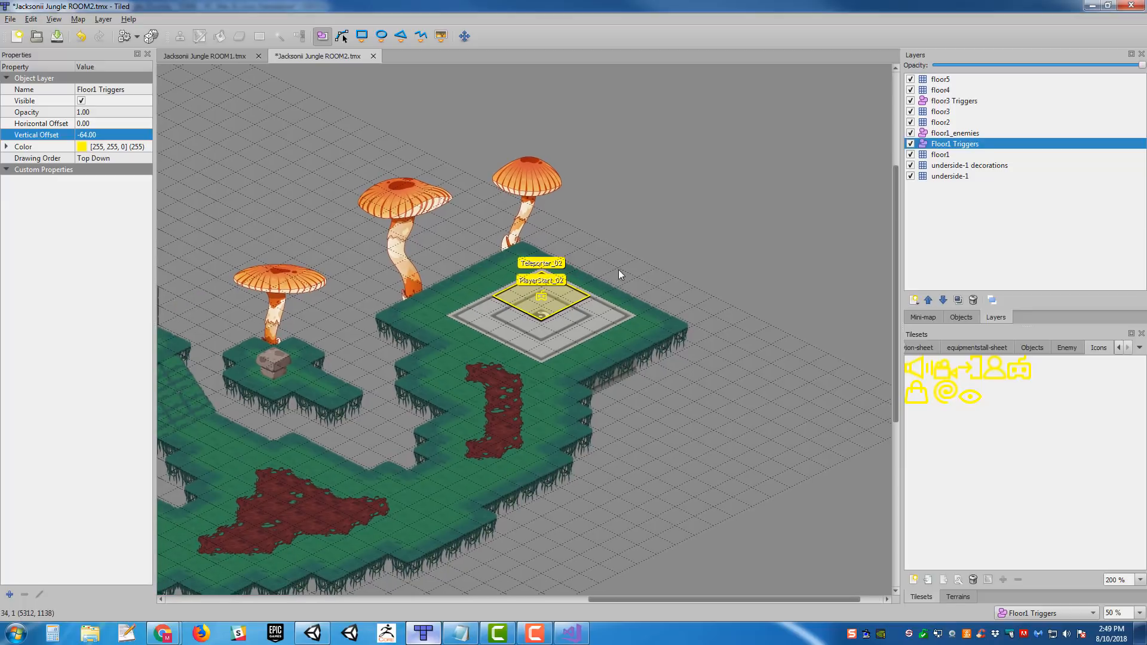
{"action": "left_click_drag", "start_coordinate": [562, 301], "coordinate": [563, 324]}
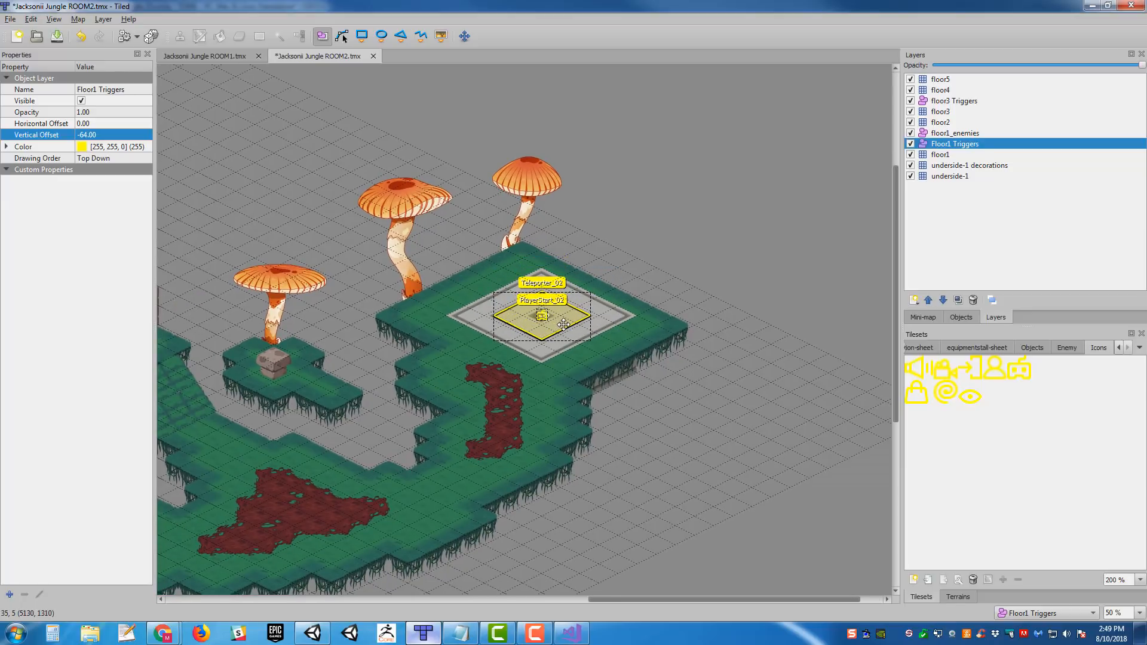
{"action": "key", "text": "ctrl+s"}
- Export the updated ROOM2 map to JSON again and look over the rest of its layout
{"action": "middle_click_drag", "start_coordinate": [723, 359], "coordinate": [800, 353]}
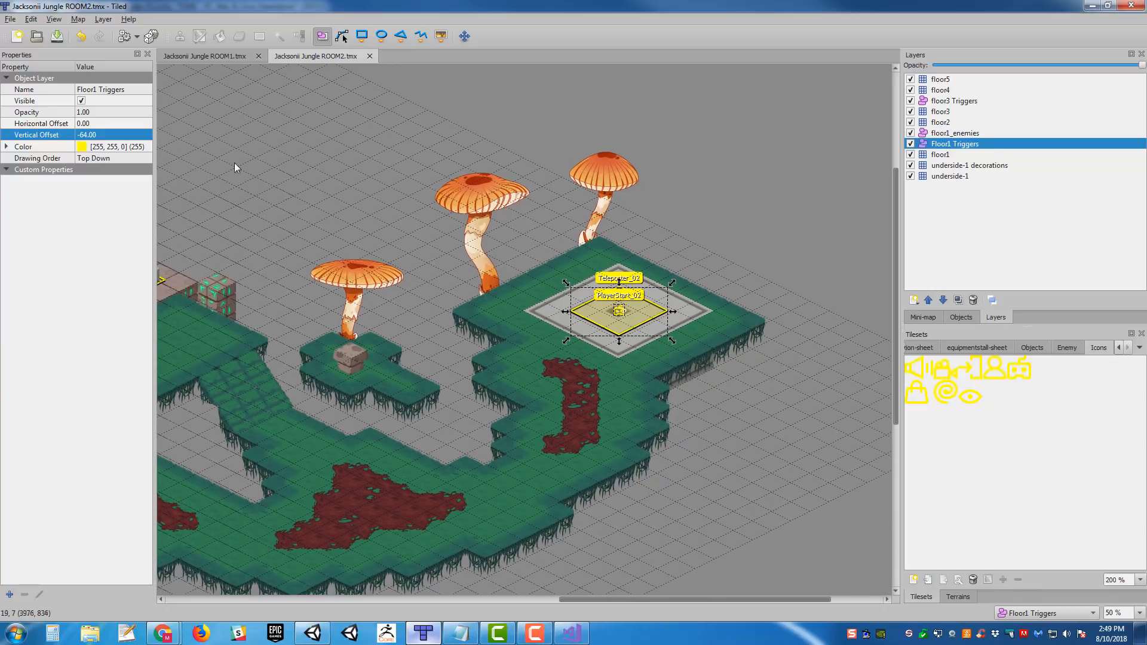
{"action": "left_click", "coordinate": [10, 19]}
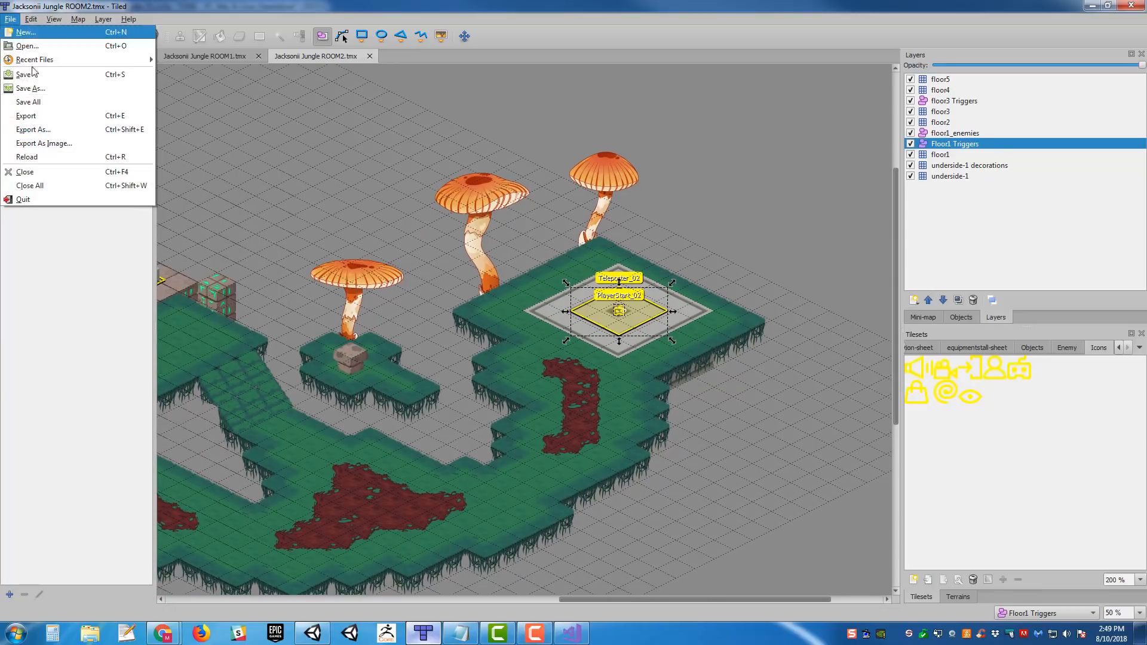
{"action": "left_click", "coordinate": [51, 120]}
{"action": "middle_click_drag", "start_coordinate": [463, 286], "coordinate": [797, 279]}
{"action": "scroll", "coordinate": [559, 277], "scroll_direction": "down", "scroll_amount": 1, "text": "ctrl"}
{"action": "middle_click_drag", "start_coordinate": [421, 269], "coordinate": [615, 316]}
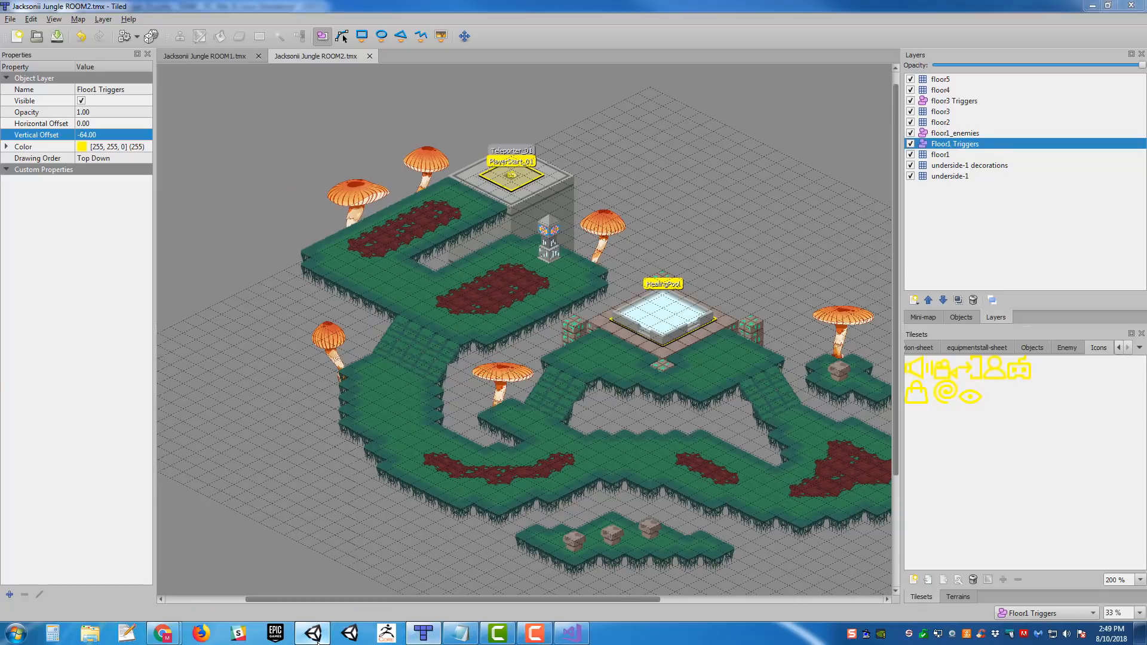
- Switch back to Unity and reprocess the ROOM1 JSON in the JacksoniiJungle_01 scene
{"action": "left_click", "coordinate": [311, 634]}
{"action": "mouse_move", "coordinate": [588, 274]}
{"action": "middle_mouse_down"}
{"action": "mouse_move", "coordinate": [595, 265]}
{"action": "mouse_move", "coordinate": [577, 289]}
{"action": "middle_mouse_up"}
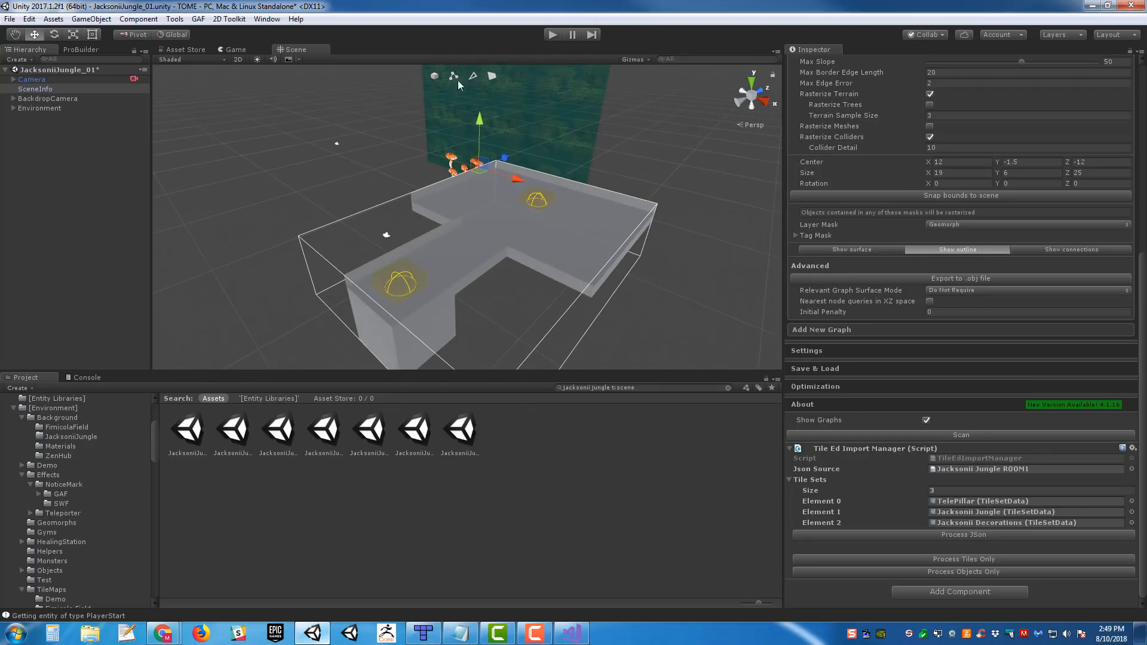
{"action": "left_click", "coordinate": [964, 535]}
- Load JacksoniiJungle_02 alongside the open scene and process the ROOM2 JSON from its SceneInfo object
{"action": "left_click", "coordinate": [232, 436]}
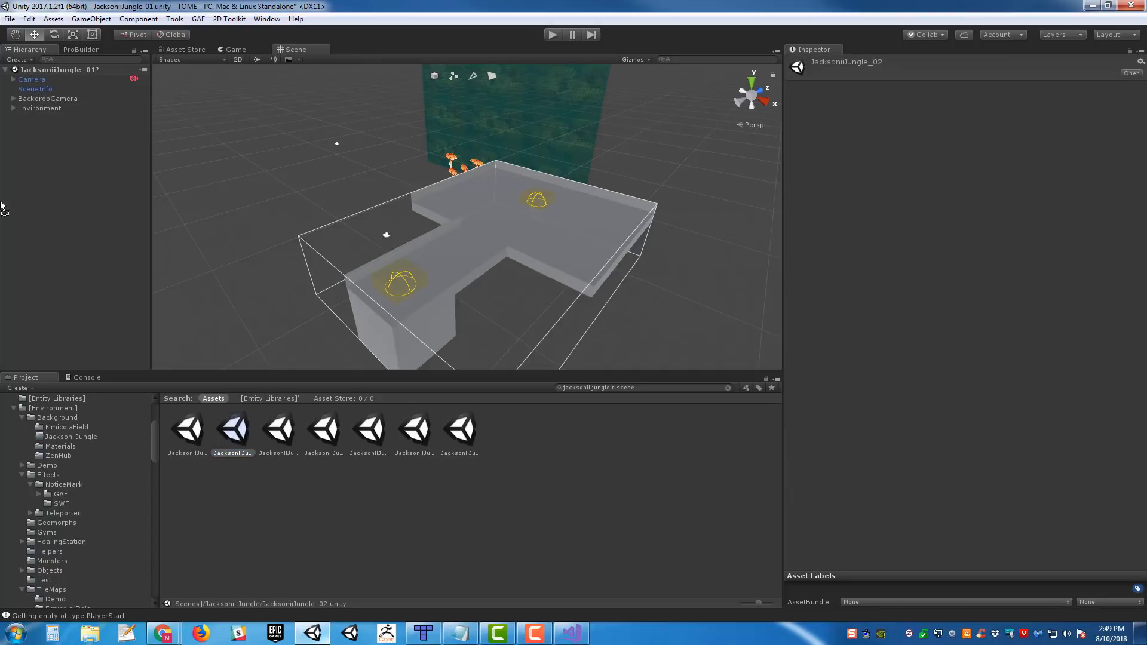
{"action": "left_click_drag", "start_coordinate": [61, 154], "coordinate": [68, 153]}
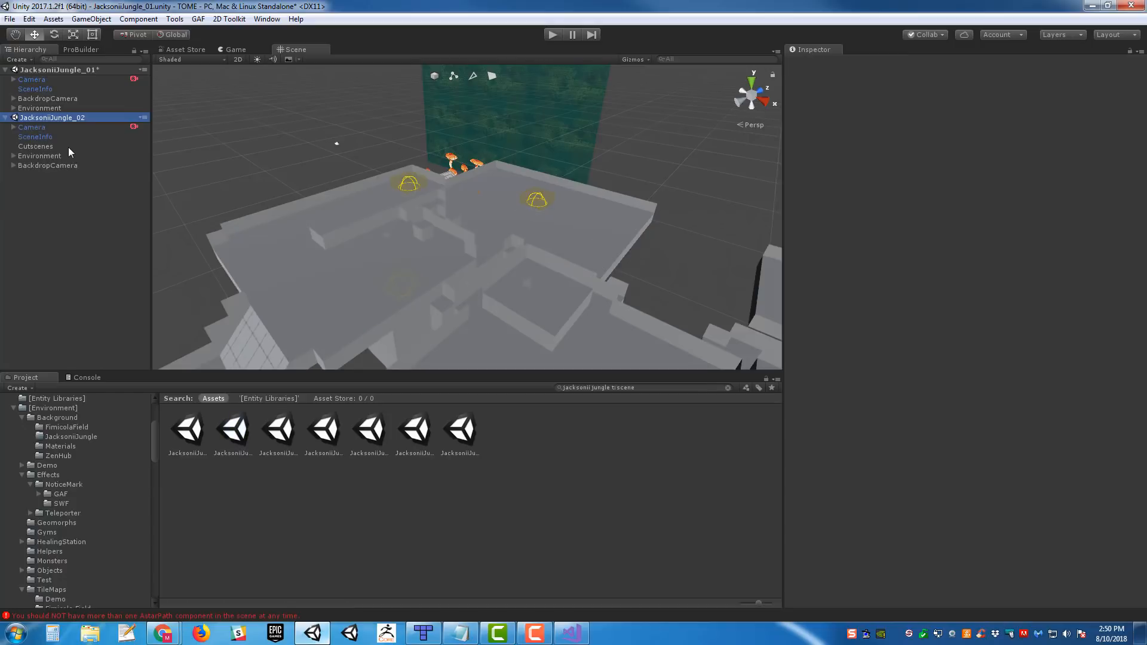
{"action": "left_click", "coordinate": [36, 137]}
{"action": "scroll", "coordinate": [1040, 287], "scroll_direction": "down", "scroll_amount": 10}
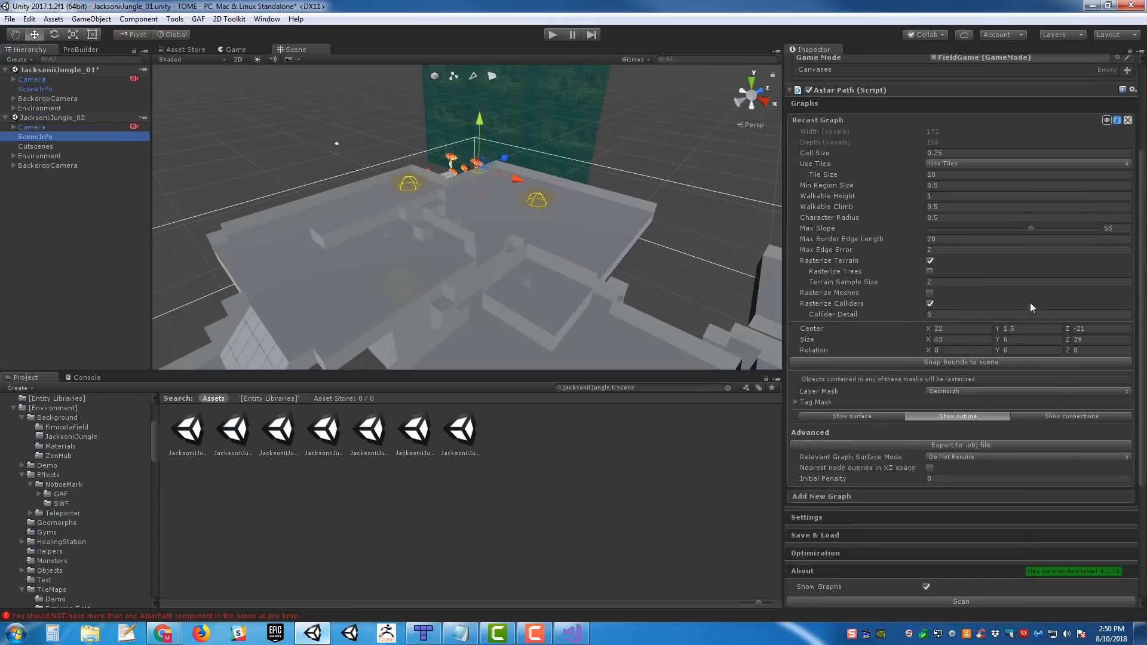
{"action": "left_click", "coordinate": [976, 536]}
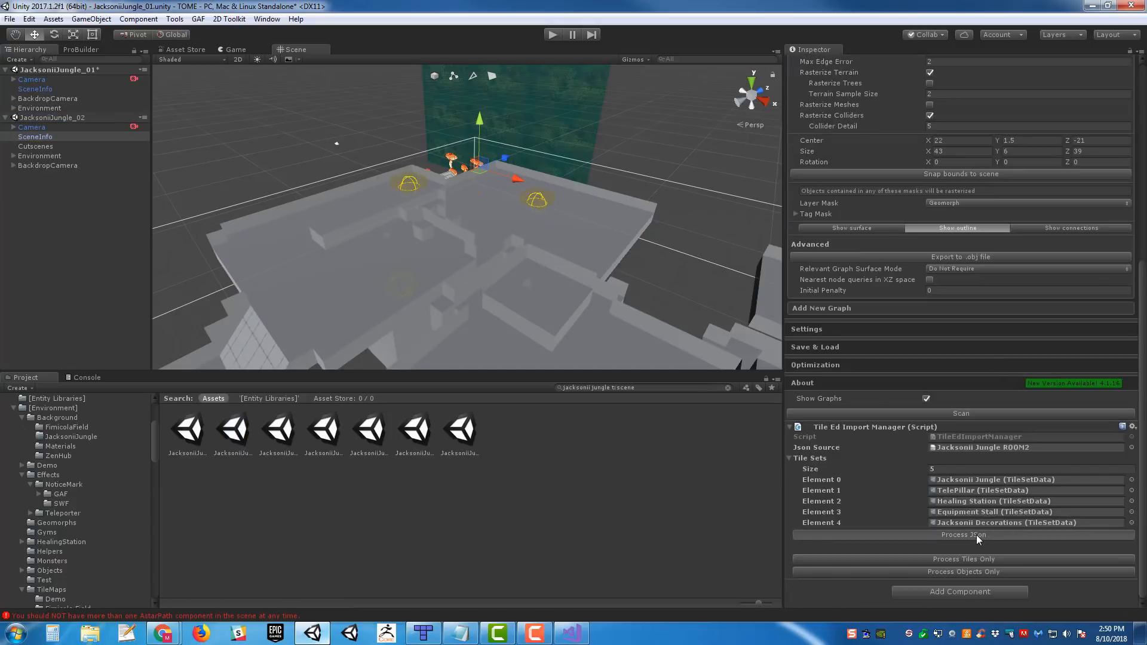
{"action": "mouse_move", "coordinate": [517, 192]}
{"action": "right_mouse_down"}
{"action": "mouse_move", "coordinate": [703, 233]}
{"action": "mouse_move", "coordinate": [633, 228]}
{"action": "mouse_move", "coordinate": [451, 161]}
{"action": "right_mouse_up"}
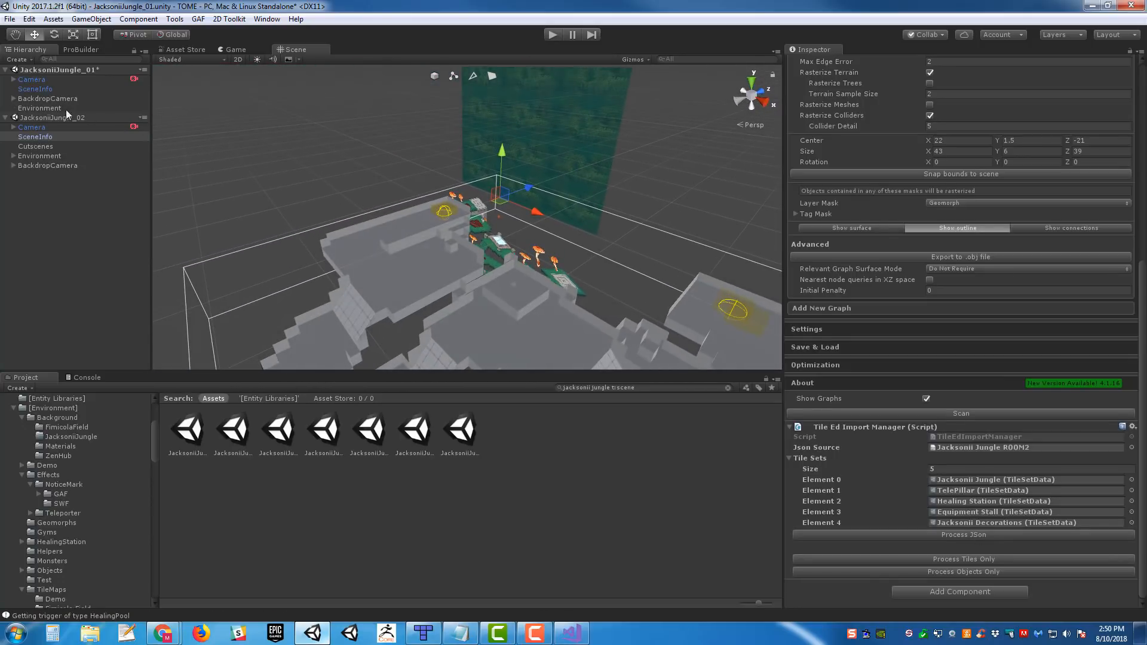
{"action": "right_click_drag", "start_coordinate": [649, 269], "coordinate": [641, 245]}
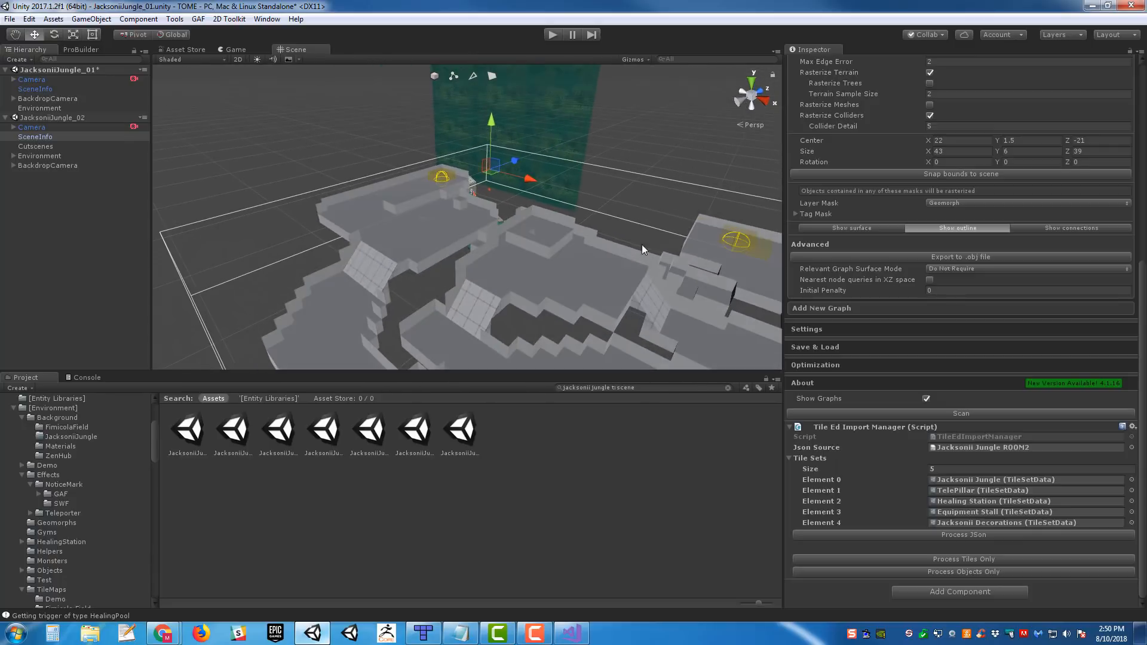
- Unload the JacksoniiJungle_02 scene and remove it from the hierarchy
{"action": "right_click", "coordinate": [84, 118]}
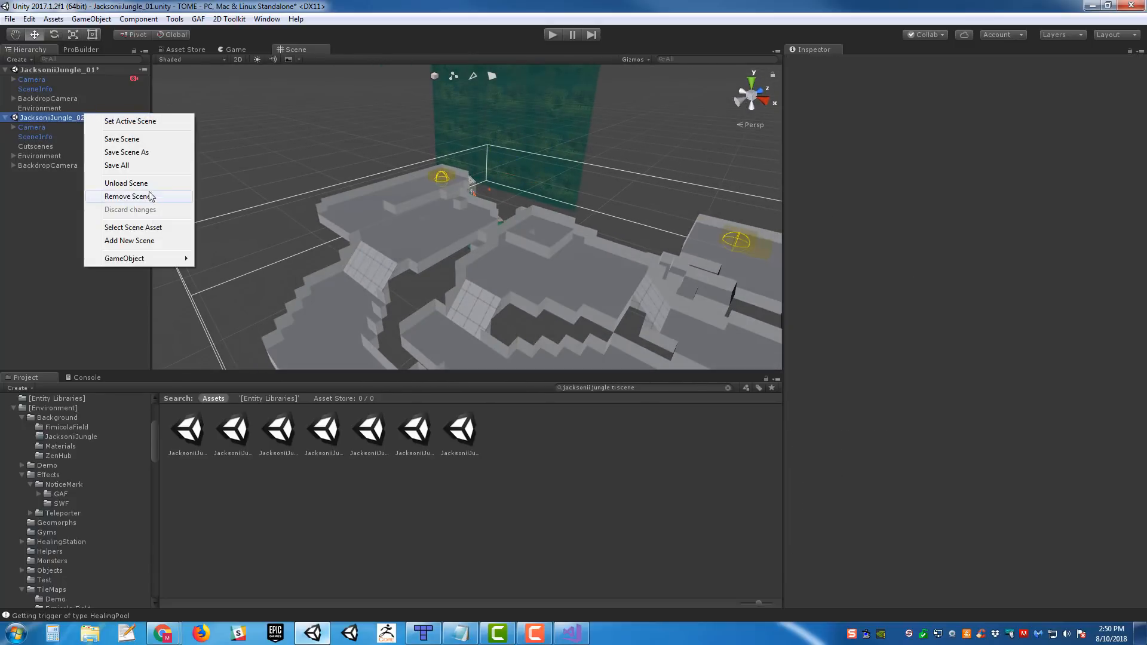
{"action": "left_click", "coordinate": [173, 183]}
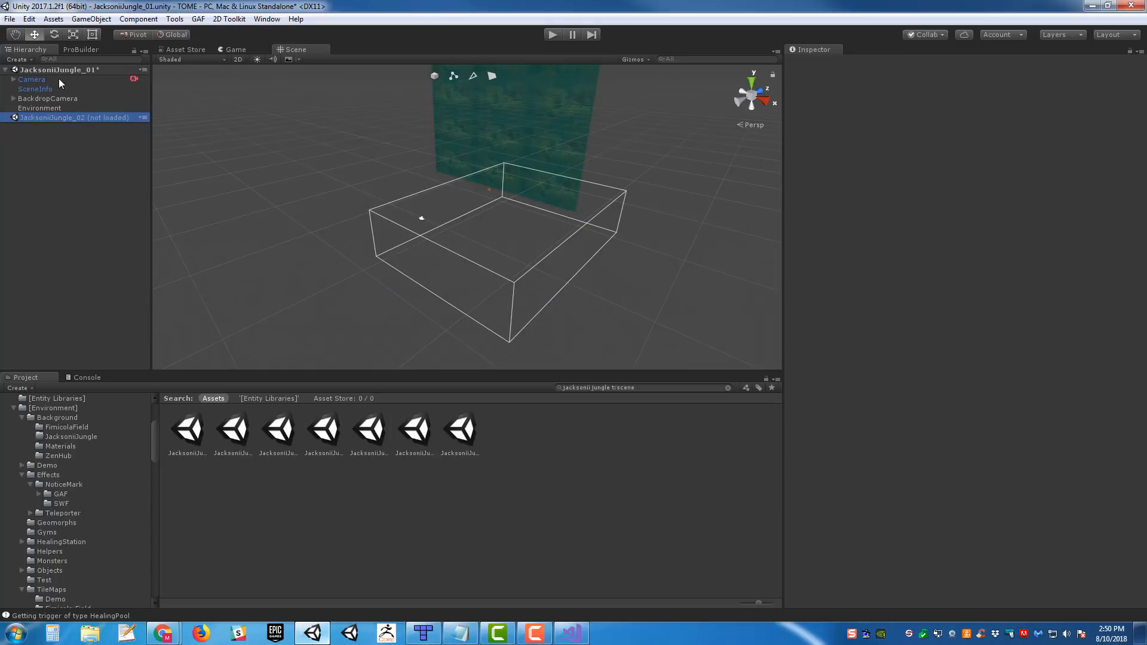
{"action": "right_click", "coordinate": [84, 119]}
{"action": "left_click", "coordinate": [107, 146]}
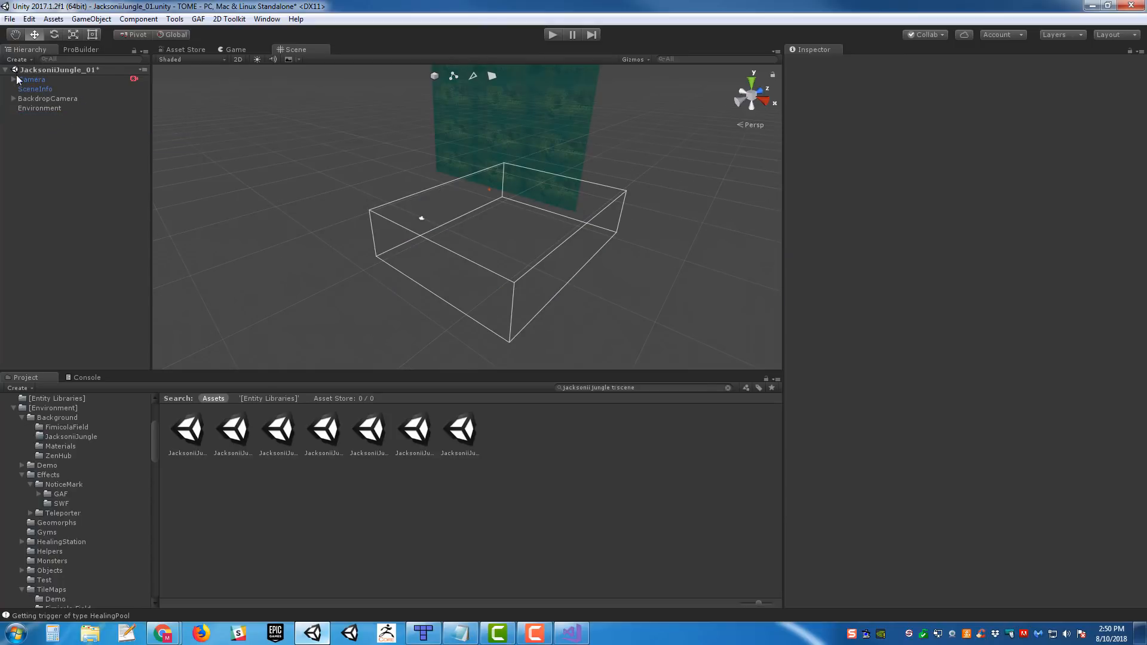
- Rebuild JacksoniiJungle_01 by processing the ROOM1 JSON from its SceneInfo object, and save the scene
{"action": "left_click", "coordinate": [51, 80]}
{"action": "double_click", "coordinate": [37, 89]}
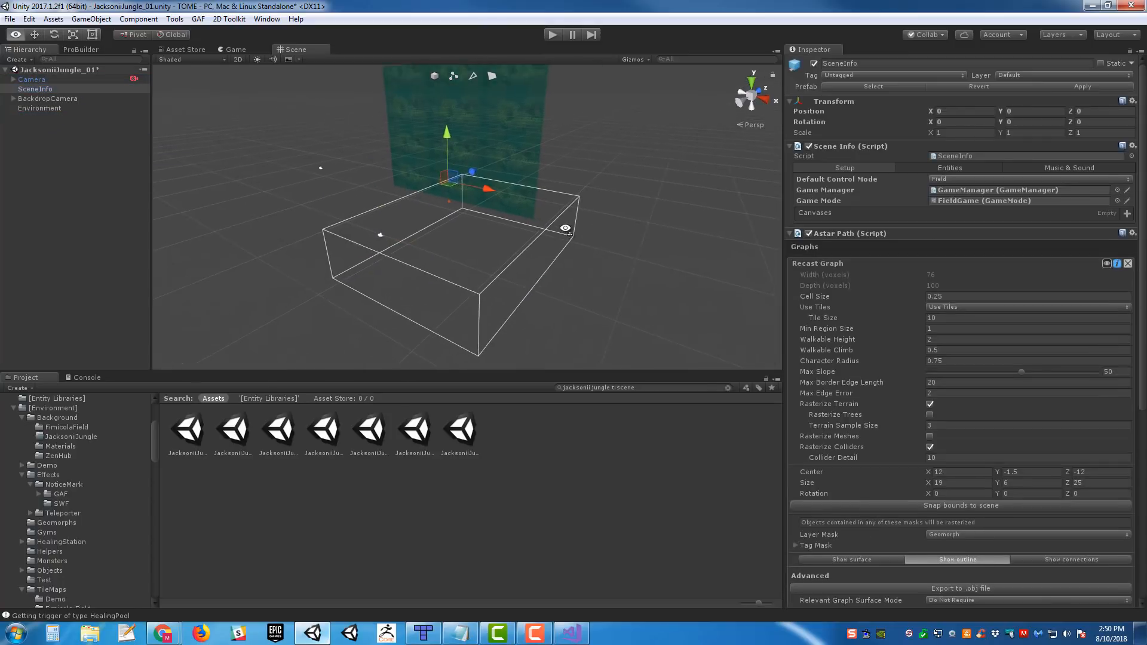
{"action": "scroll", "coordinate": [1012, 446], "scroll_direction": "down", "scroll_amount": 10}
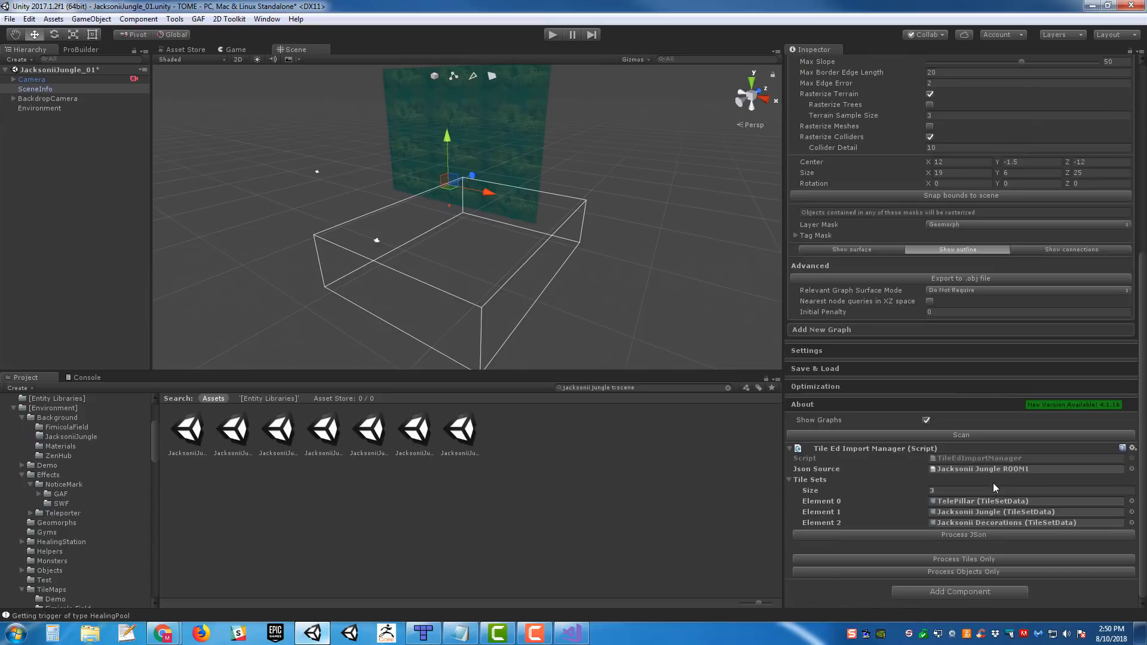
{"action": "left_click", "coordinate": [974, 535]}
{"action": "left_click_drag", "start_coordinate": [538, 180], "coordinate": [566, 209], "text": "alt"}
{"action": "key", "text": "ctrl+s"}
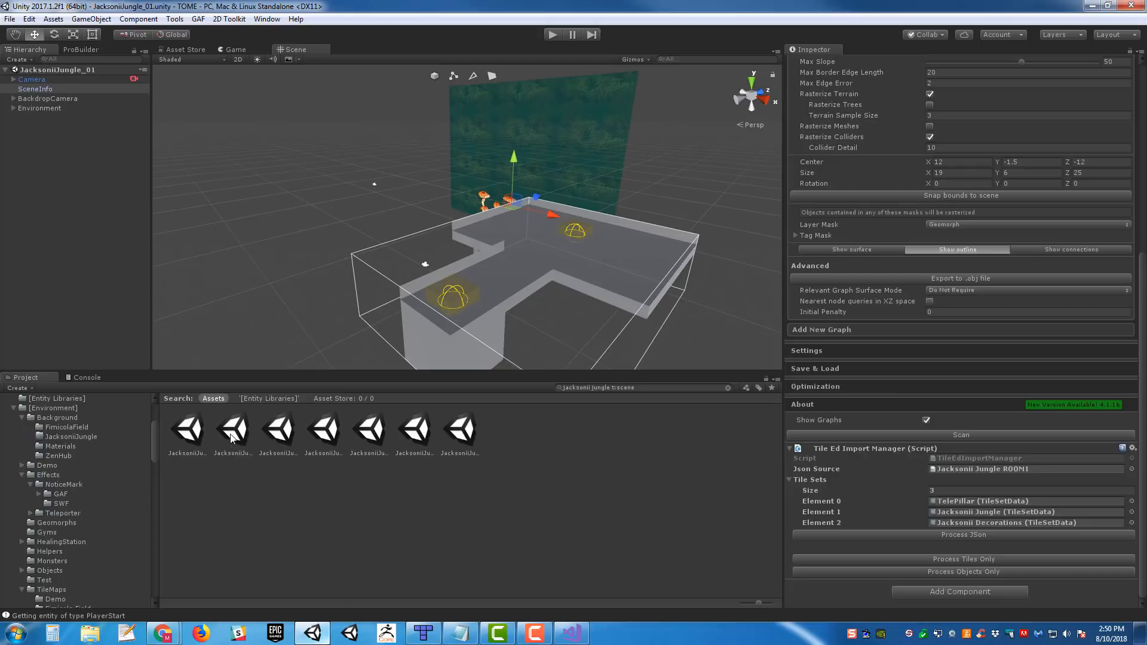
- Open the JacksoniiJungle_02 scene on its own and process the ROOM2 JSON from its SceneInfo object
{"action": "left_click", "coordinate": [233, 430]}
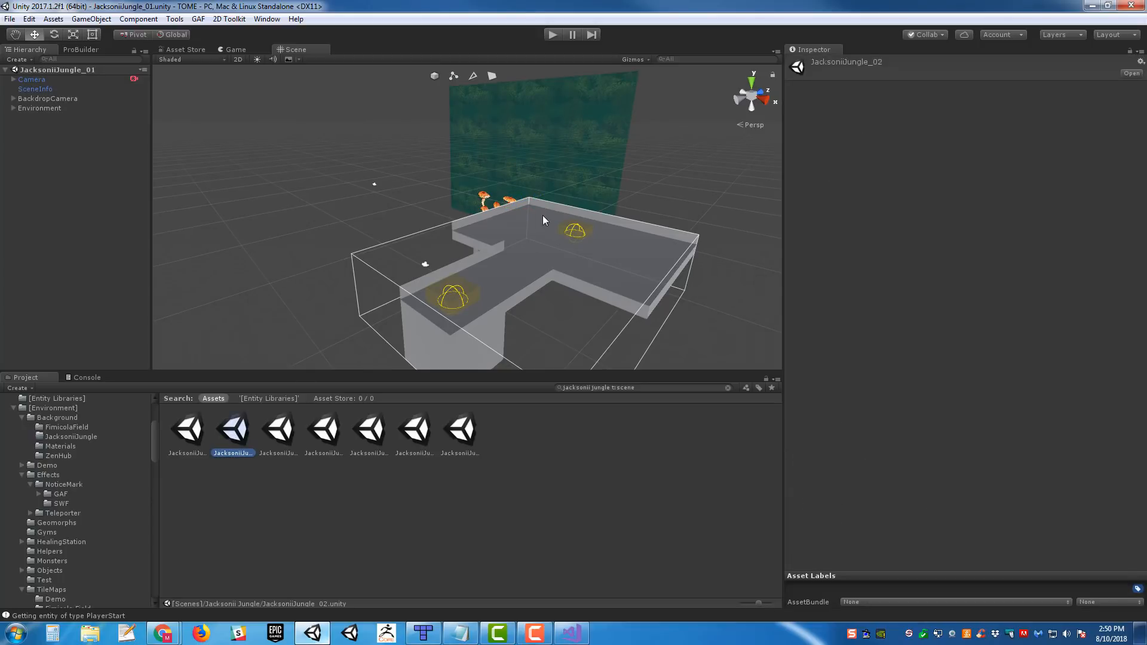
{"action": "left_click_drag", "start_coordinate": [553, 206], "coordinate": [646, 251], "text": "alt"}
{"action": "left_click", "coordinate": [45, 89]}
{"action": "scroll", "coordinate": [648, 252], "scroll_direction": "down", "scroll_amount": 4}
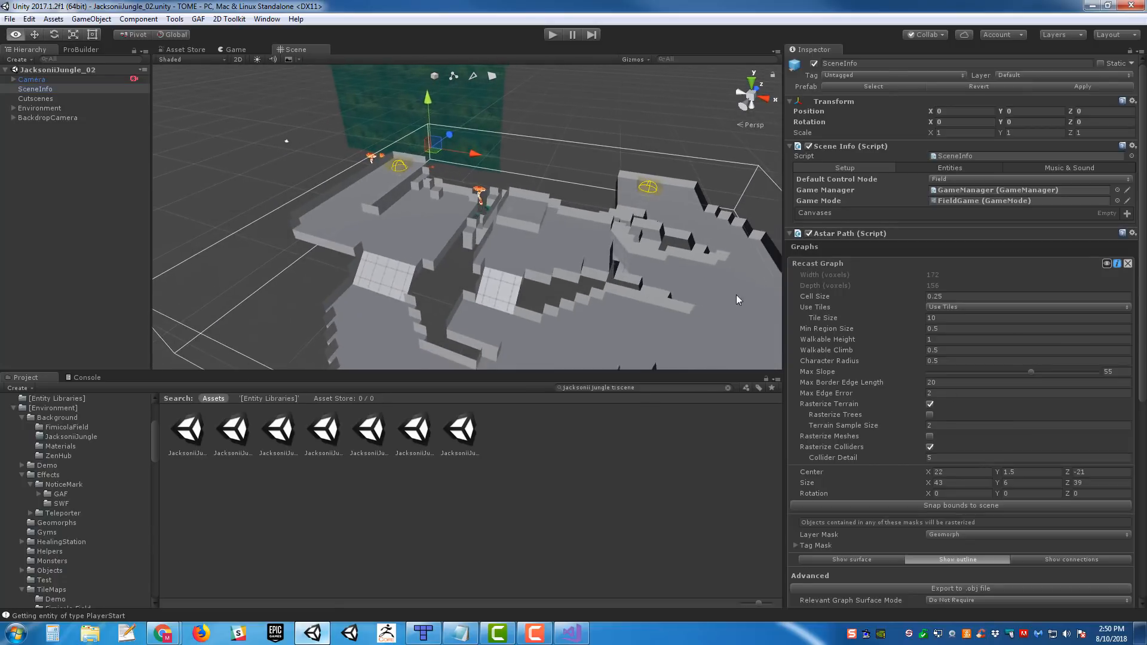
{"action": "scroll", "coordinate": [1011, 442], "scroll_direction": "down", "scroll_amount": 7}
{"action": "scroll", "coordinate": [1011, 443], "scroll_direction": "down", "scroll_amount": 3}
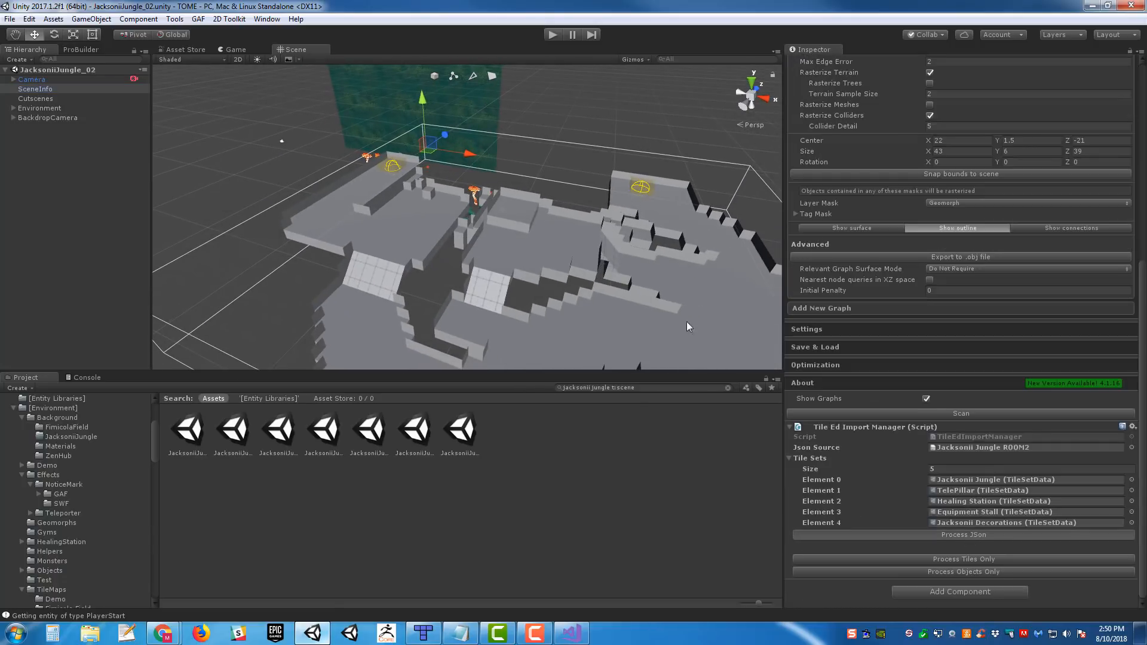
{"action": "left_click_drag", "start_coordinate": [551, 235], "coordinate": [534, 209], "text": "alt"}
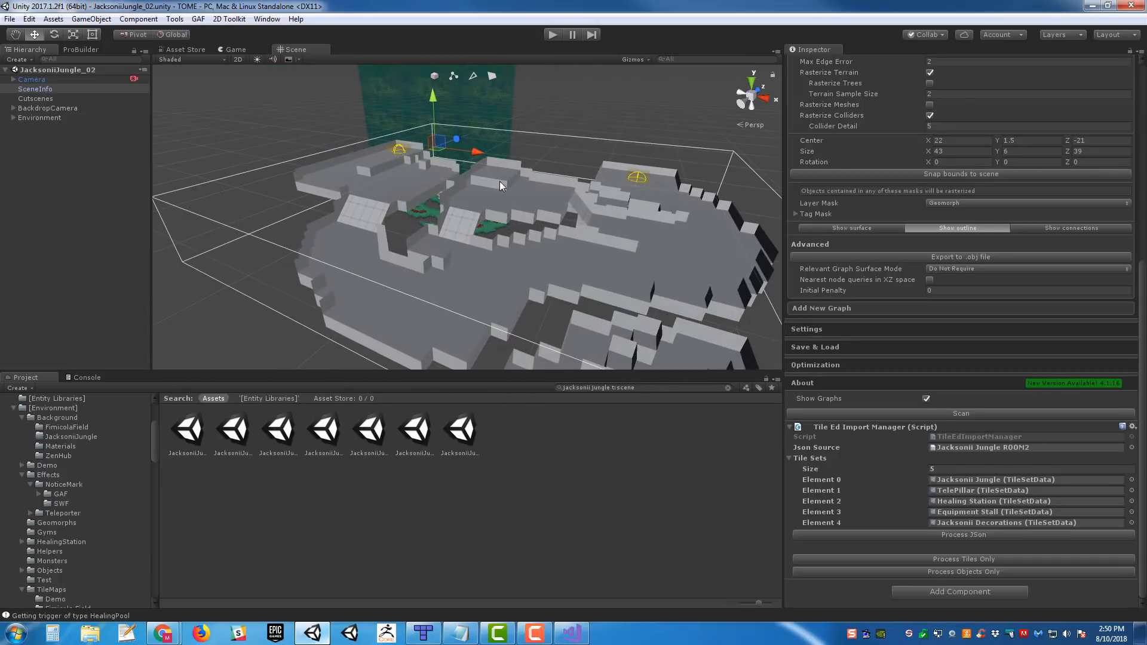
- Open the JacksoniiJungle_01 scene, inspect its layout, and start a playtest
{"action": "left_click", "coordinate": [192, 439]}
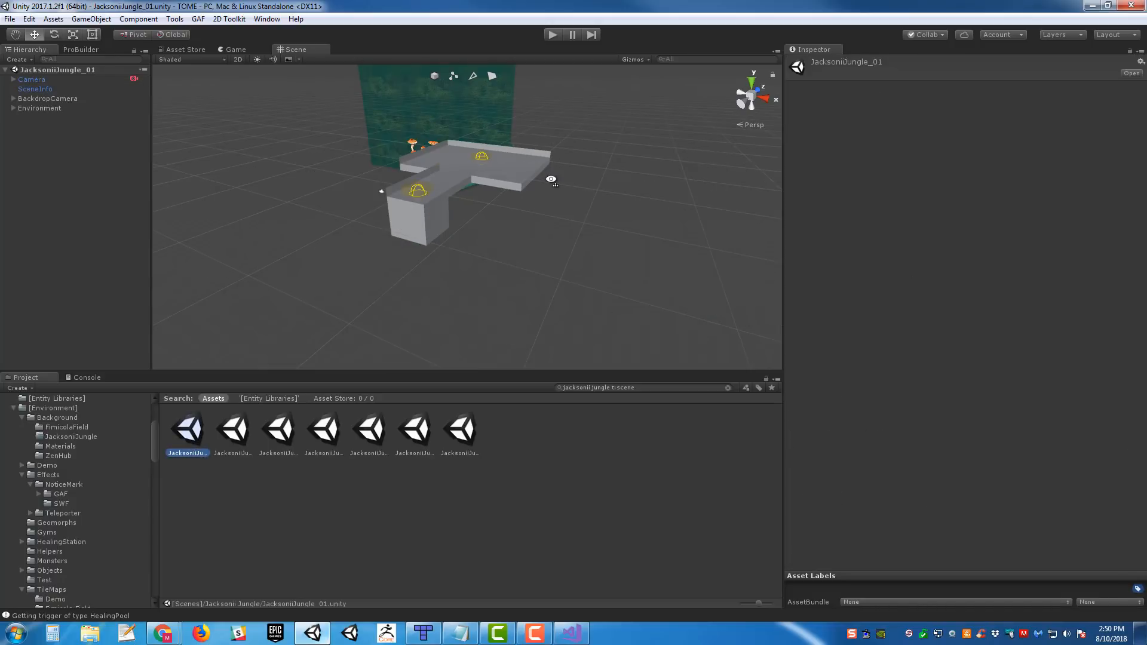
{"action": "left_click_drag", "start_coordinate": [571, 223], "coordinate": [571, 53], "text": "alt"}
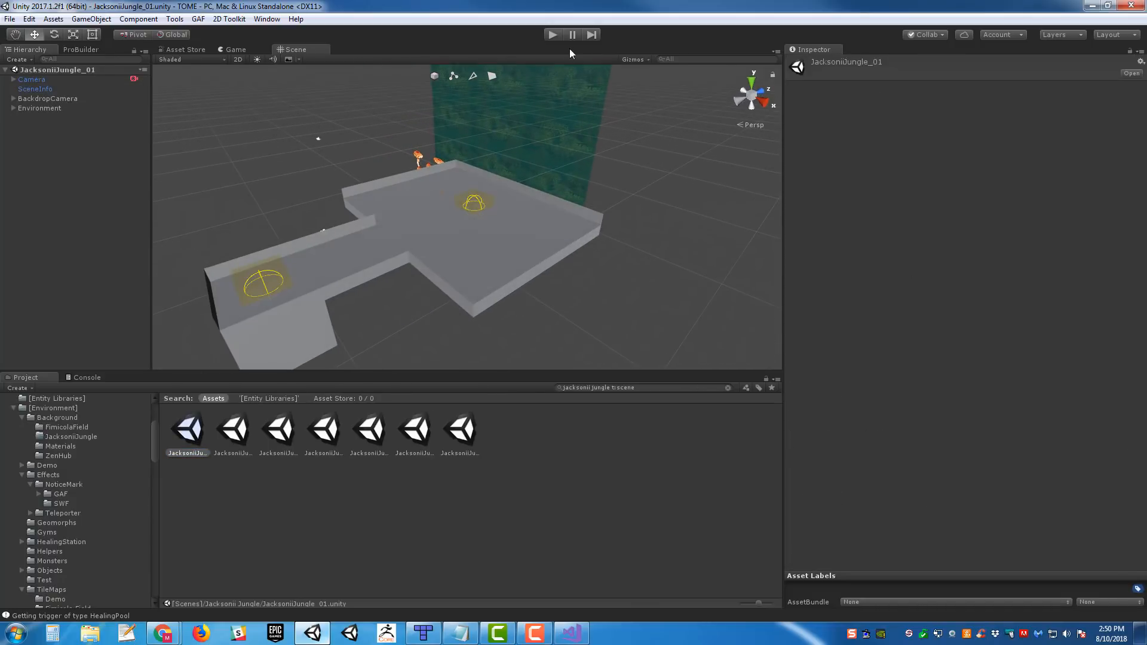
{"action": "left_click", "coordinate": [551, 36]}
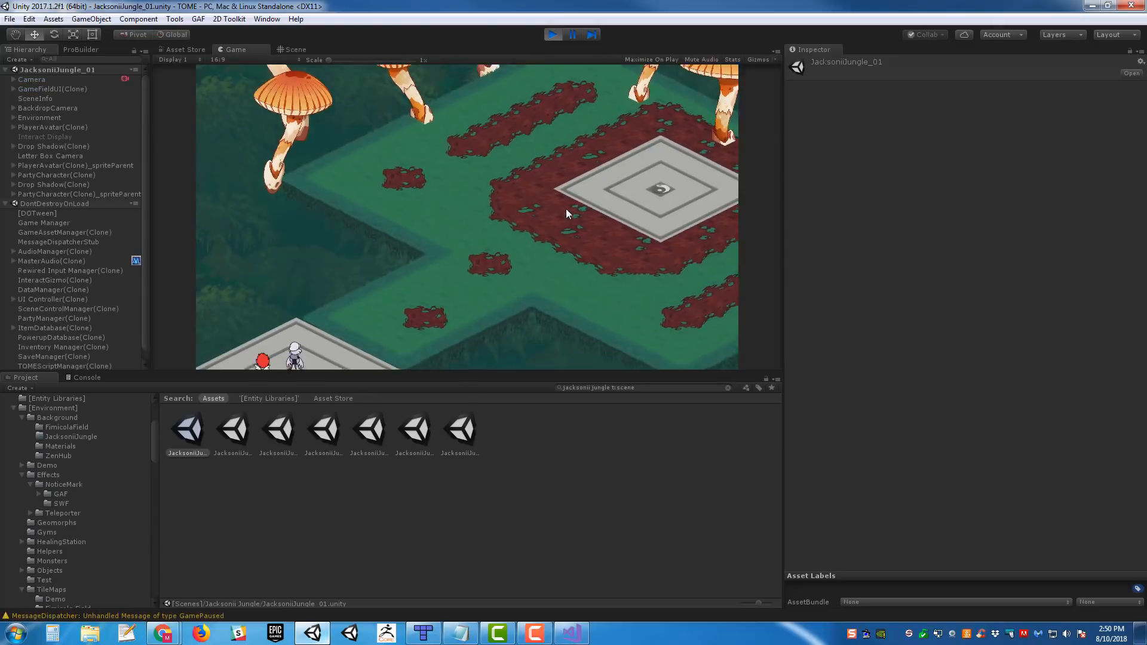
- Walk the party around the first jungle room and onto the teleporter leading to JacksoniiJungle_02
{"action": "key", "text": "w"}
{"action": "key", "text": "d"}
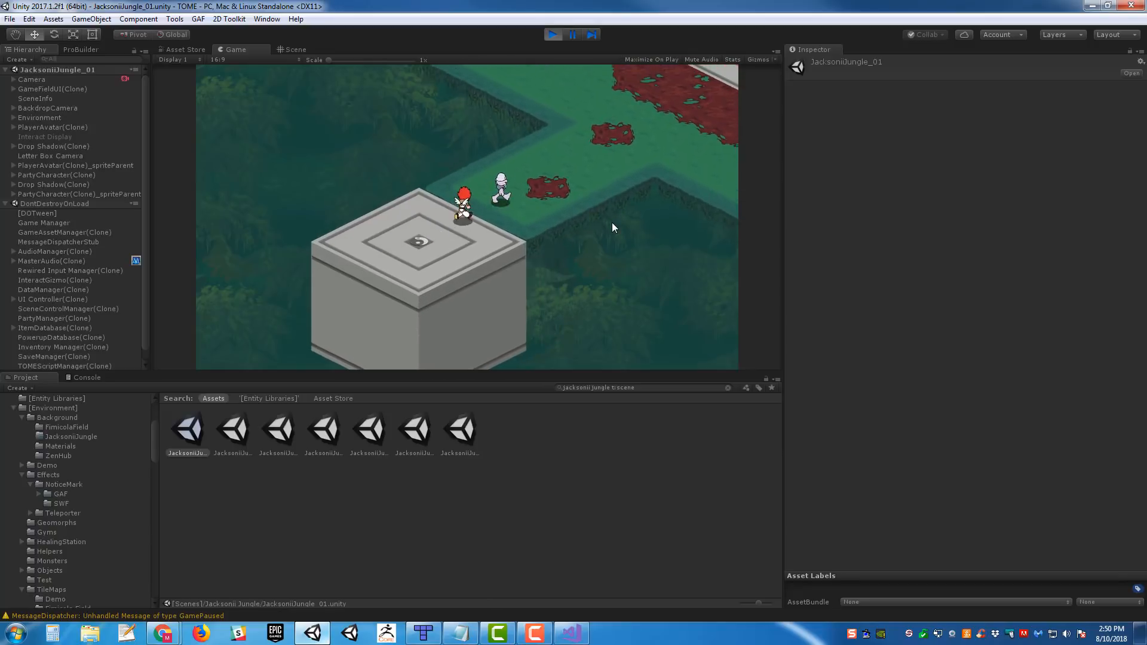
{"action": "key", "text": "w"}
{"action": "key", "text": "d"}
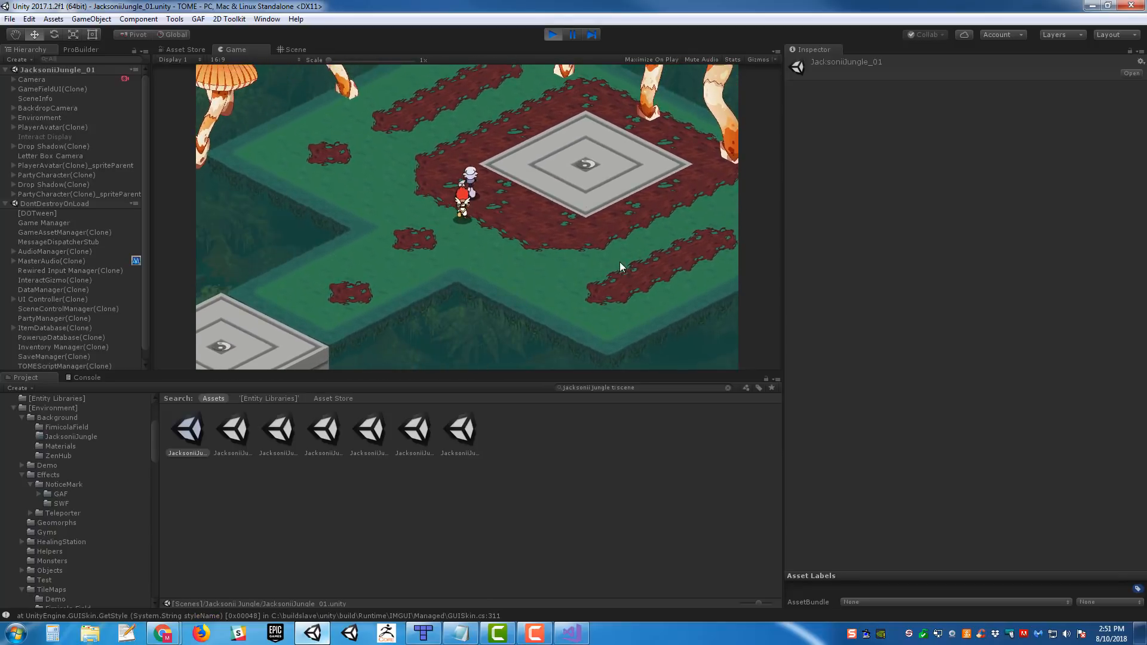
{"action": "key", "text": "a"}
{"action": "key", "text": "s"}
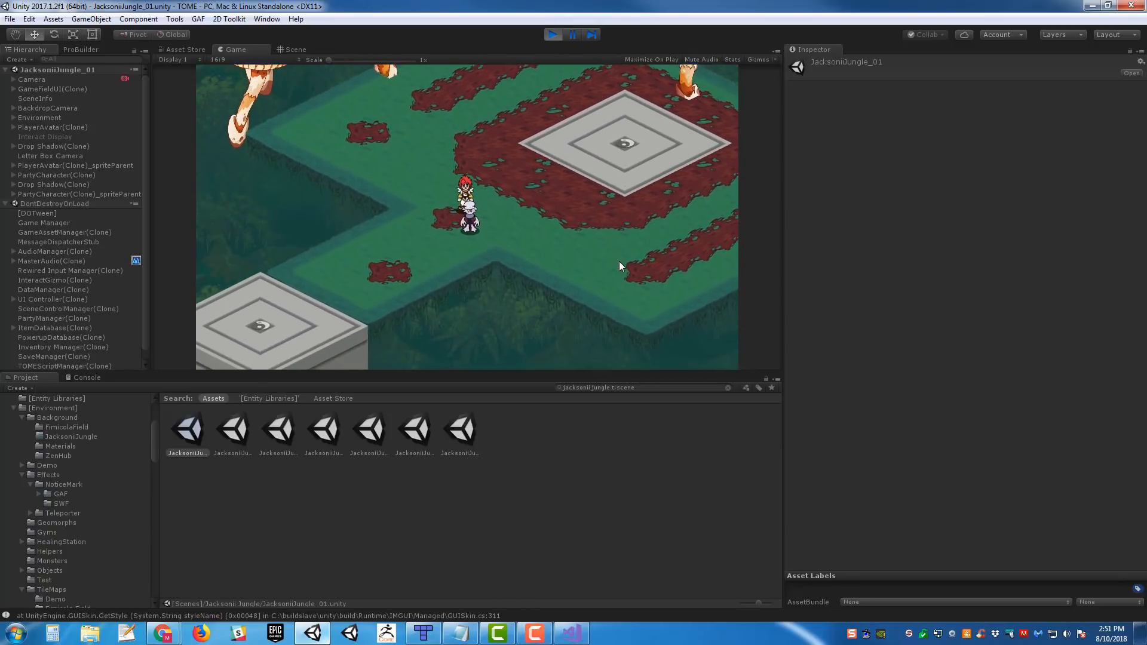
{"action": "key", "text": "s"}
{"action": "key", "text": "a"}
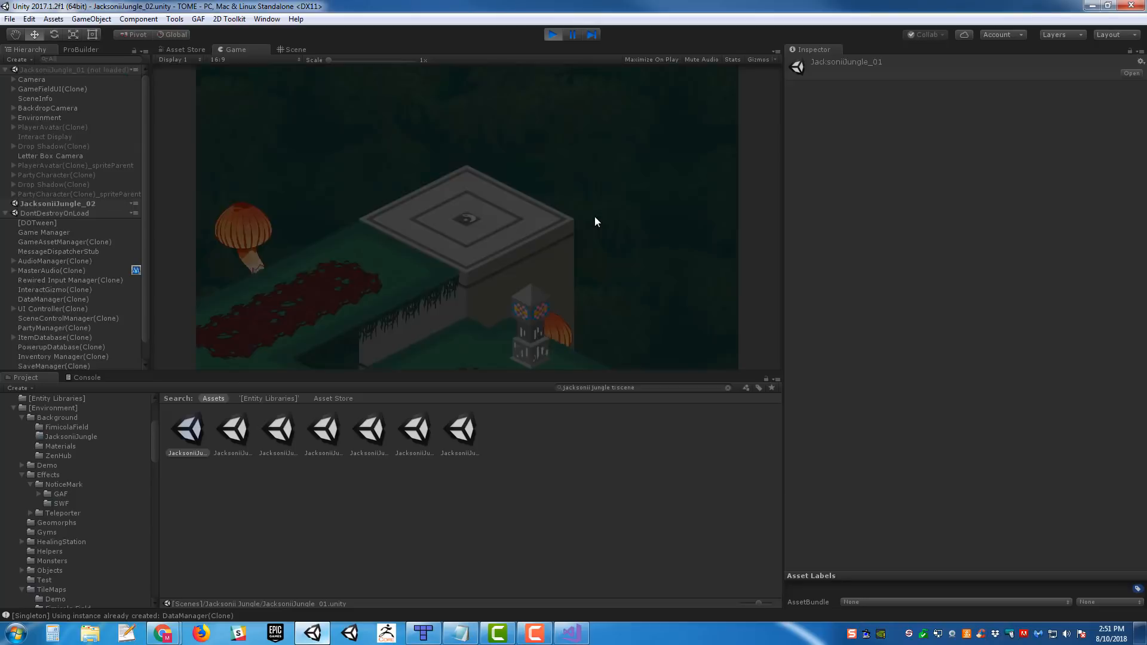
- Move the party off the arrival teleporter in JacksoniiJungle_02 and back onto it, and stop the playtest
{"action": "key", "text": "s"}
{"action": "key", "text": "a"}
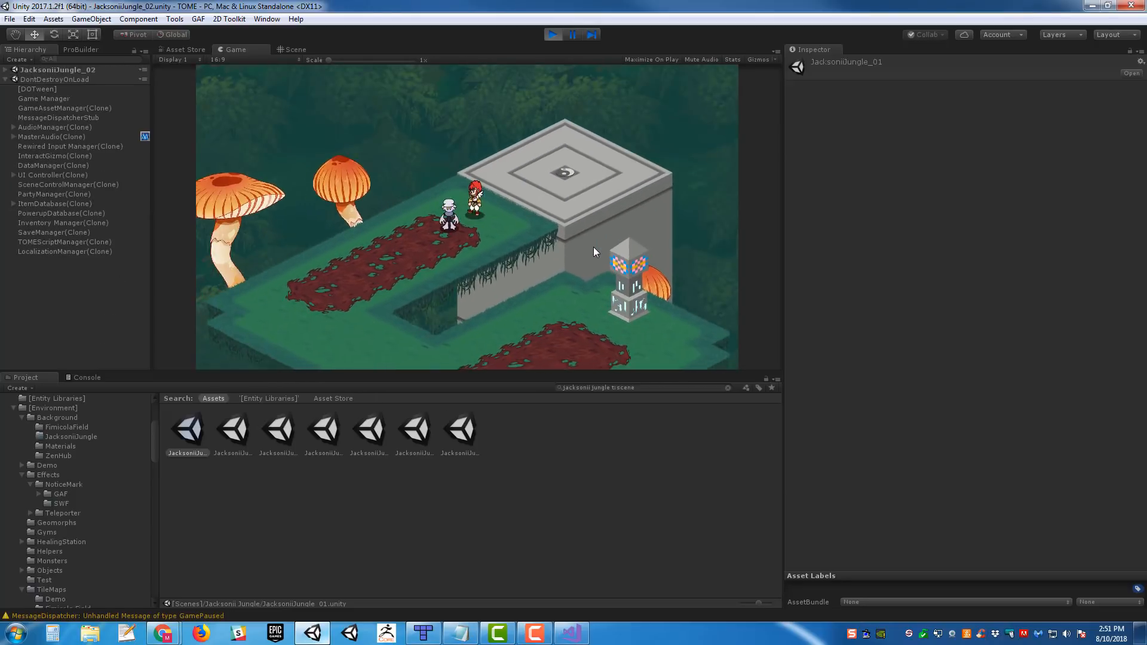
{"action": "key", "text": "w"}
{"action": "key", "text": "d"}
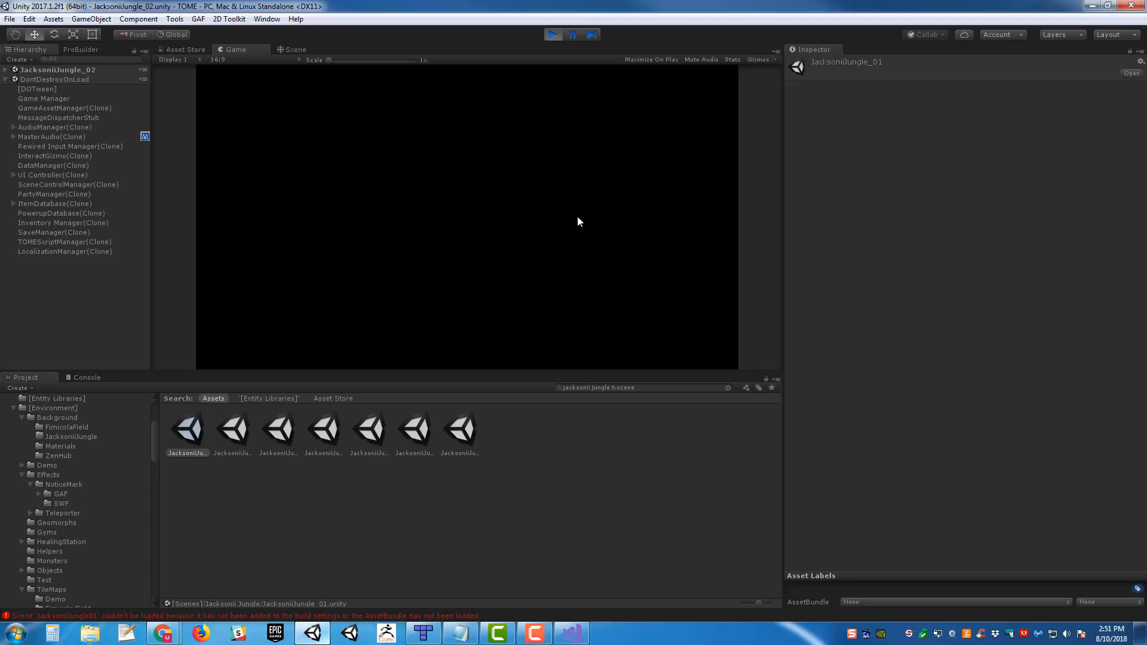
{"action": "left_click", "coordinate": [554, 35]}
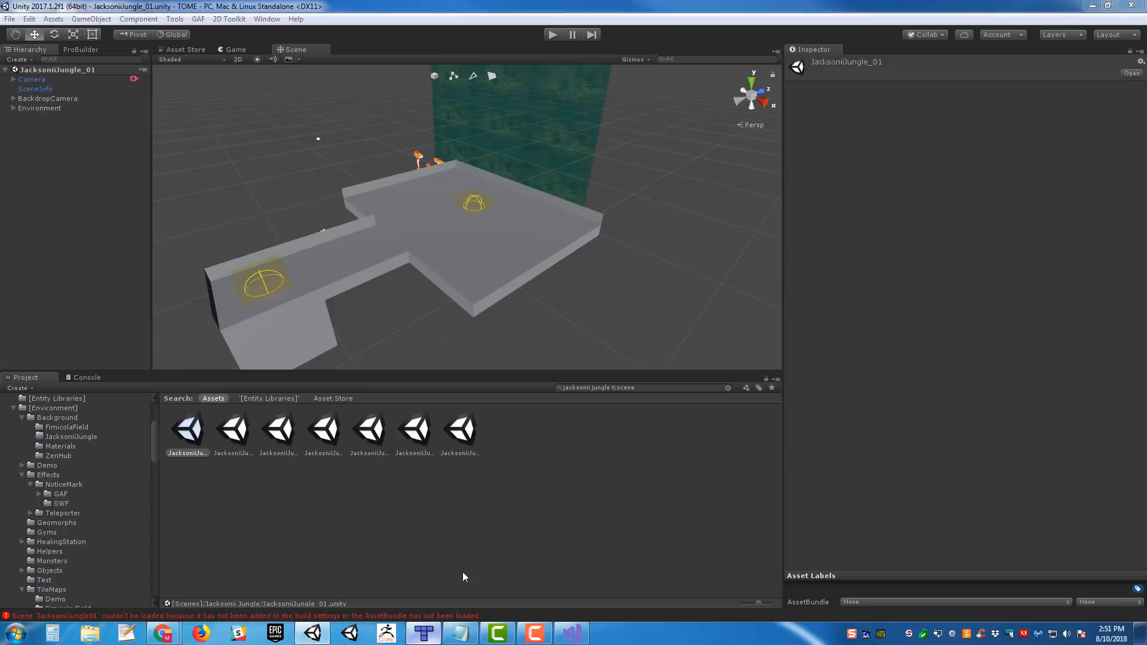
- Export the Jacksonii Jungle ROOM2 map again from Tiled, and open the JacksoniiJungle_02 scene in Unity
{"action": "left_click", "coordinate": [423, 633]}
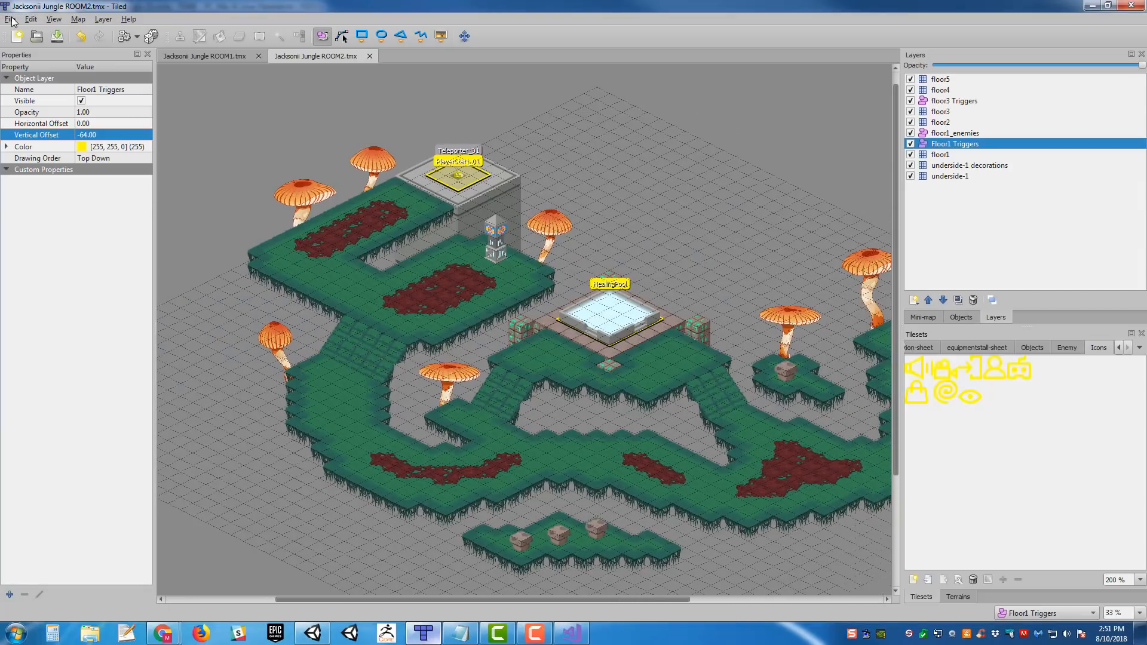
{"action": "left_click", "coordinate": [12, 20]}
{"action": "left_click", "coordinate": [27, 103]}
{"action": "left_click", "coordinate": [325, 635]}
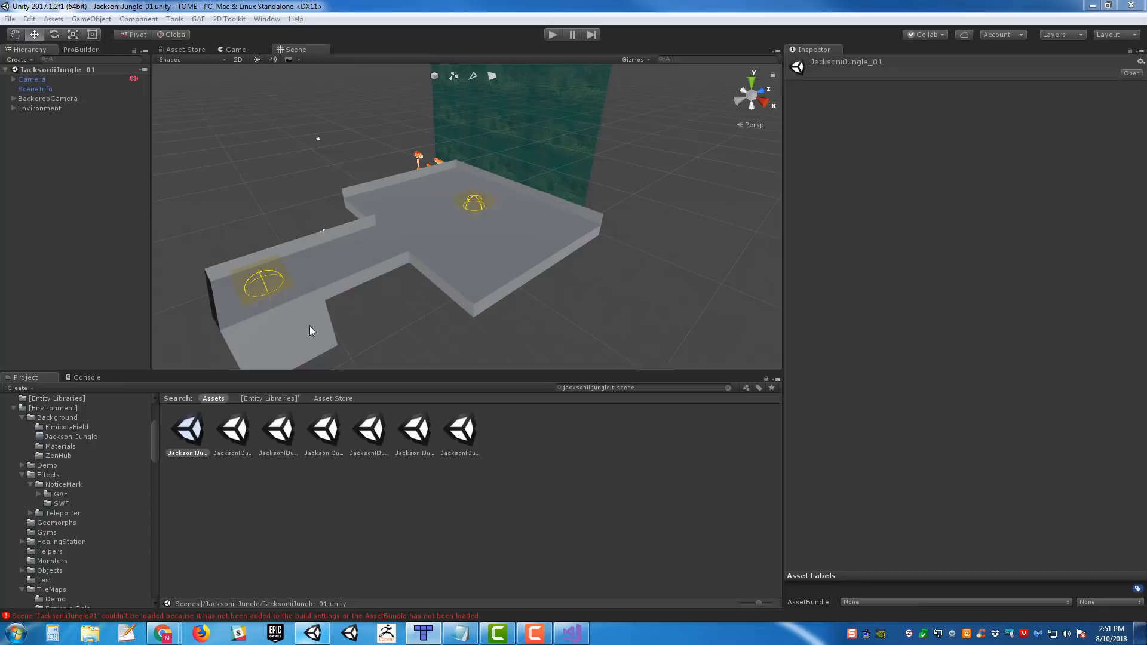
{"action": "left_click", "coordinate": [233, 438]}
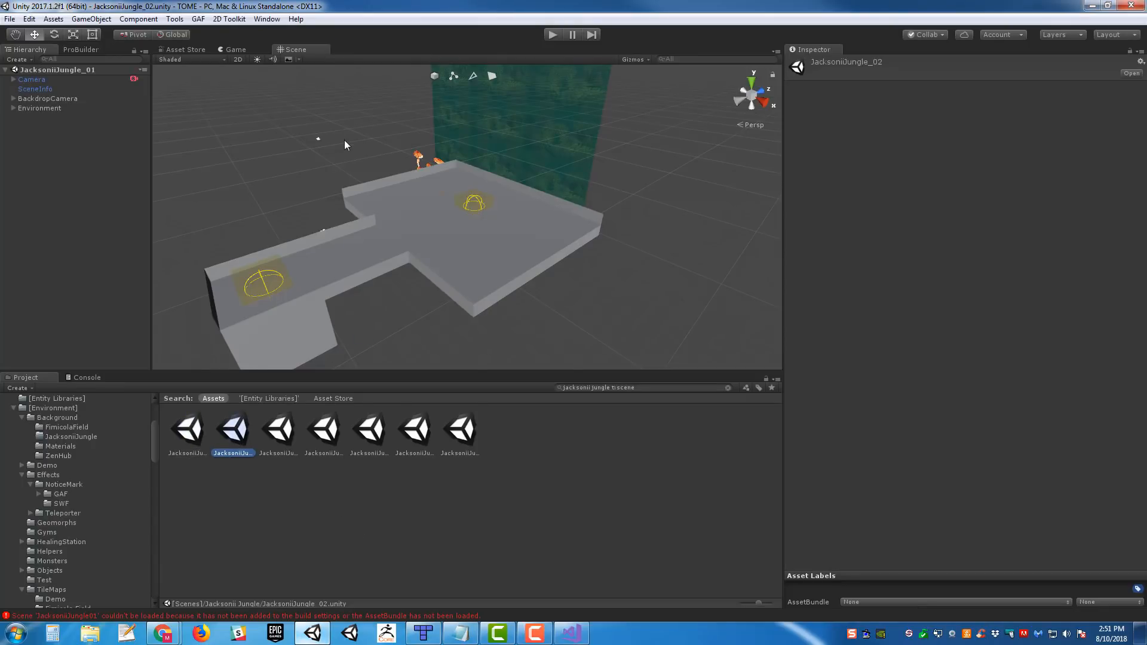
- Check the Room and Target properties of Teleporter_01 and Teleporter_02 in Tiled's ROOM2 map
{"action": "left_click", "coordinate": [423, 633]}
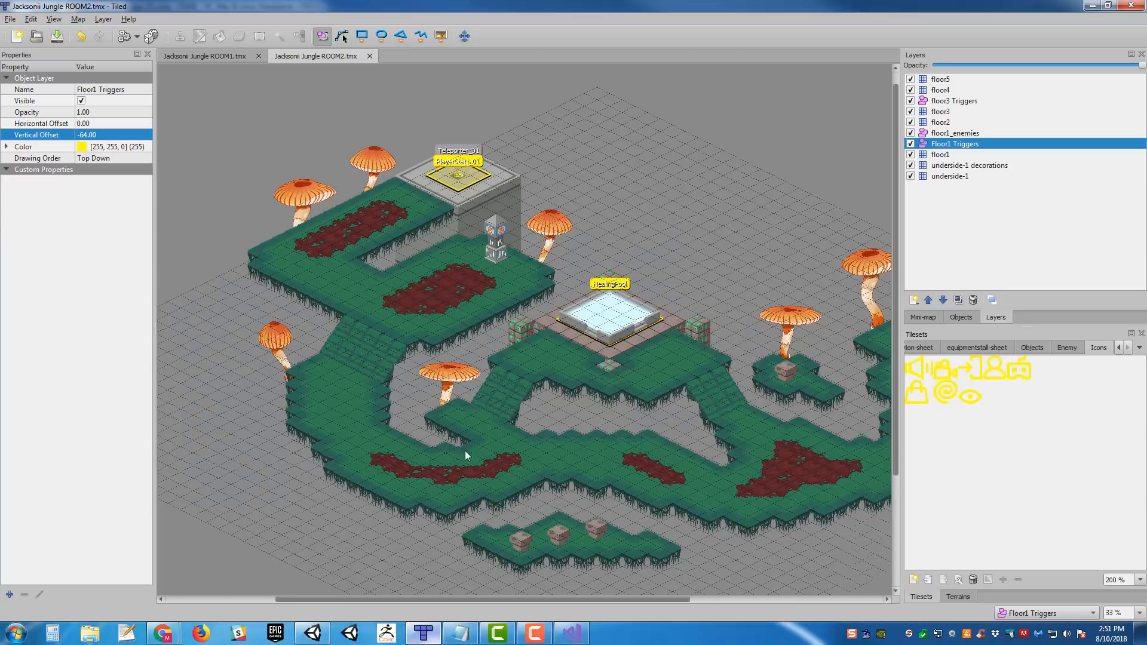
{"action": "left_click", "coordinate": [469, 172]}
{"action": "scroll", "coordinate": [687, 200], "scroll_direction": "right", "scroll_amount": 3}
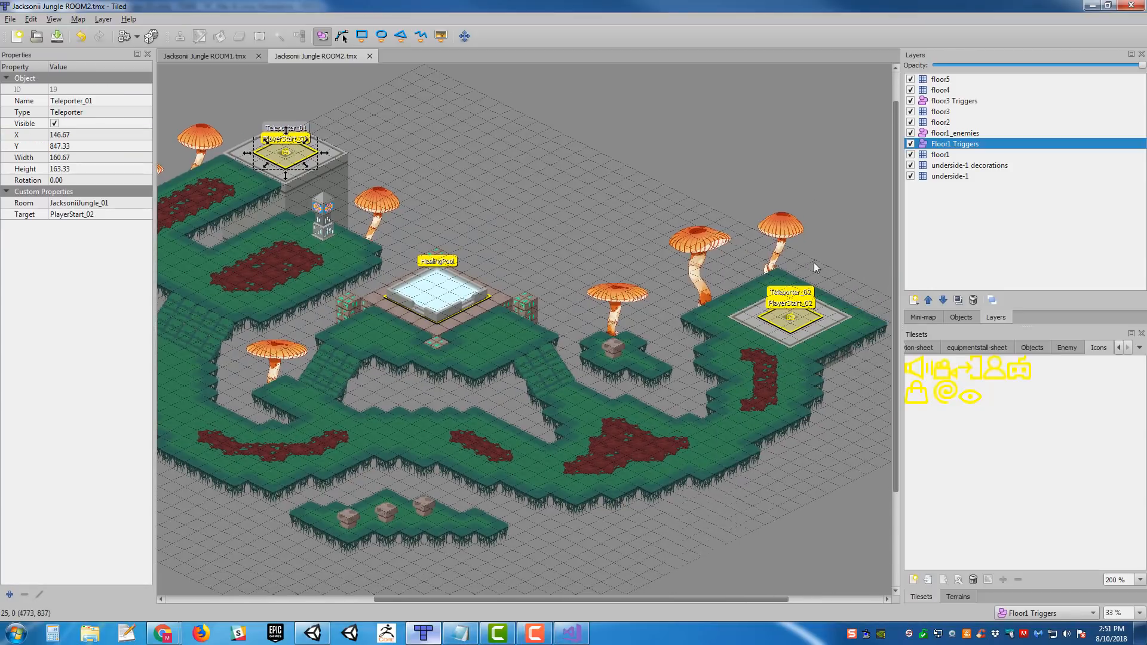
{"action": "left_click", "coordinate": [806, 314]}
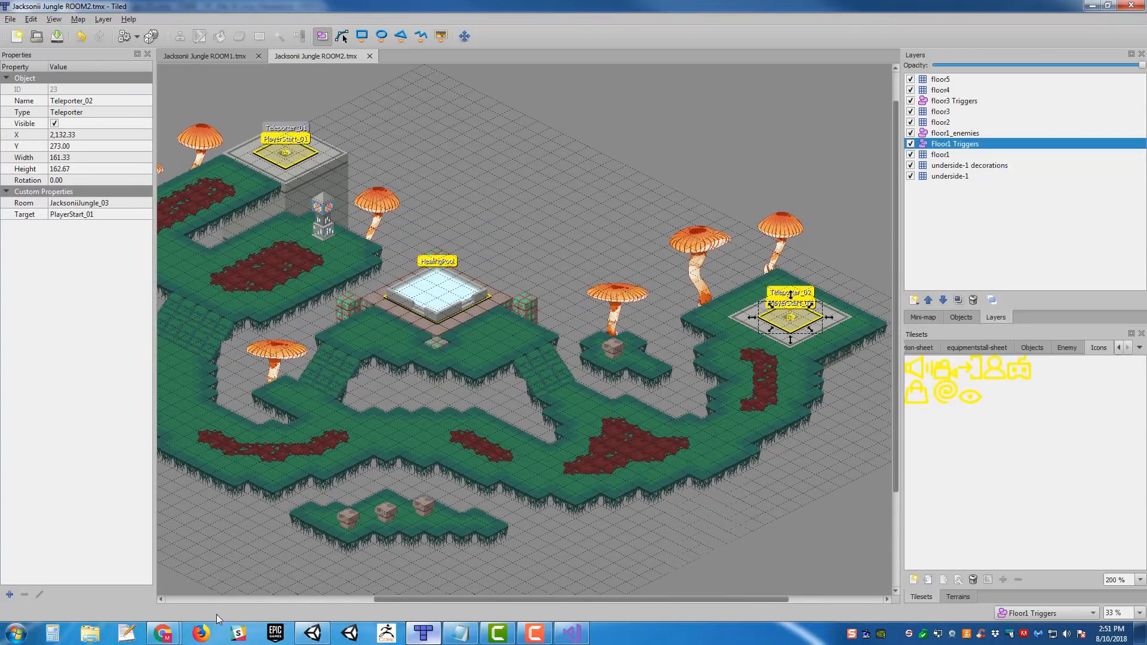
- Switch to Unity and reprocess the ROOM2 JSON from the SceneInfo object of JacksoniiJungle_02
{"action": "left_click", "coordinate": [312, 632]}
{"action": "scroll", "coordinate": [522, 258], "scroll_direction": "down", "scroll_amount": 3}
{"action": "right_click_drag", "start_coordinate": [545, 220], "coordinate": [604, 229]}
{"action": "left_click", "coordinate": [34, 91]}
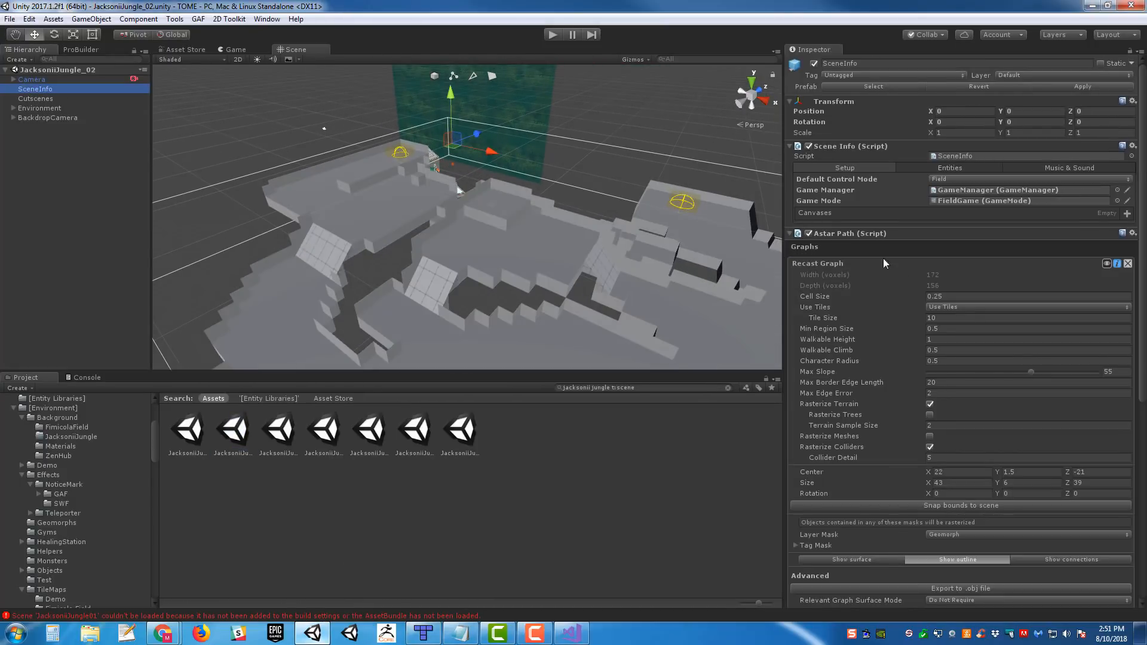
{"action": "scroll", "coordinate": [983, 306], "scroll_direction": "down", "scroll_amount": 5}
{"action": "scroll", "coordinate": [506, 269], "scroll_direction": "up", "scroll_amount": 2}
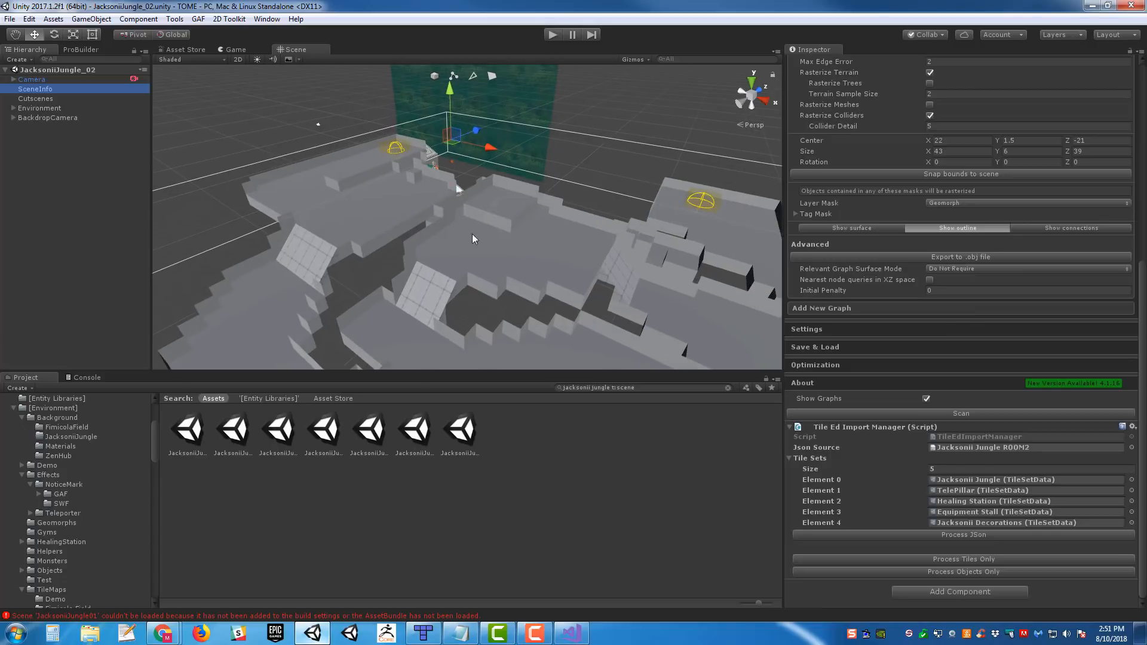
{"action": "middle_click_drag", "start_coordinate": [469, 233], "coordinate": [417, 198]}
{"action": "scroll", "coordinate": [417, 198], "scroll_direction": "down", "scroll_amount": 2}
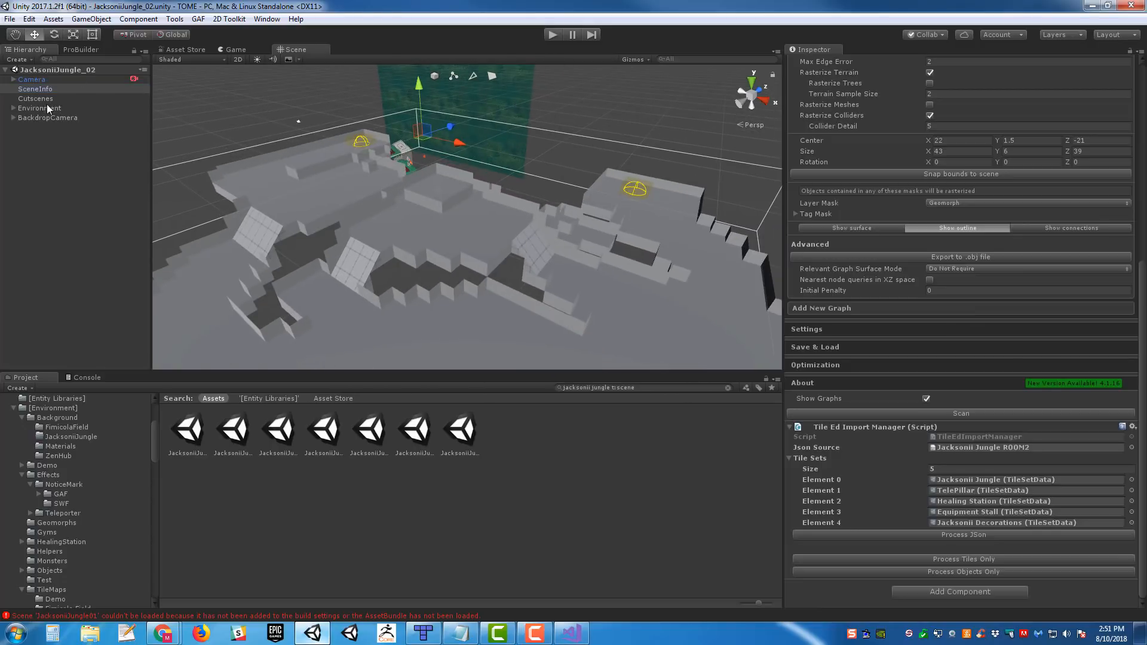
{"action": "left_click", "coordinate": [966, 534]}
- Select the Teleport Trigger under floor3 Triggers and examine its destination scene and destination teleporter
{"action": "left_click_drag", "start_coordinate": [536, 293], "coordinate": [444, 207], "text": "alt"}
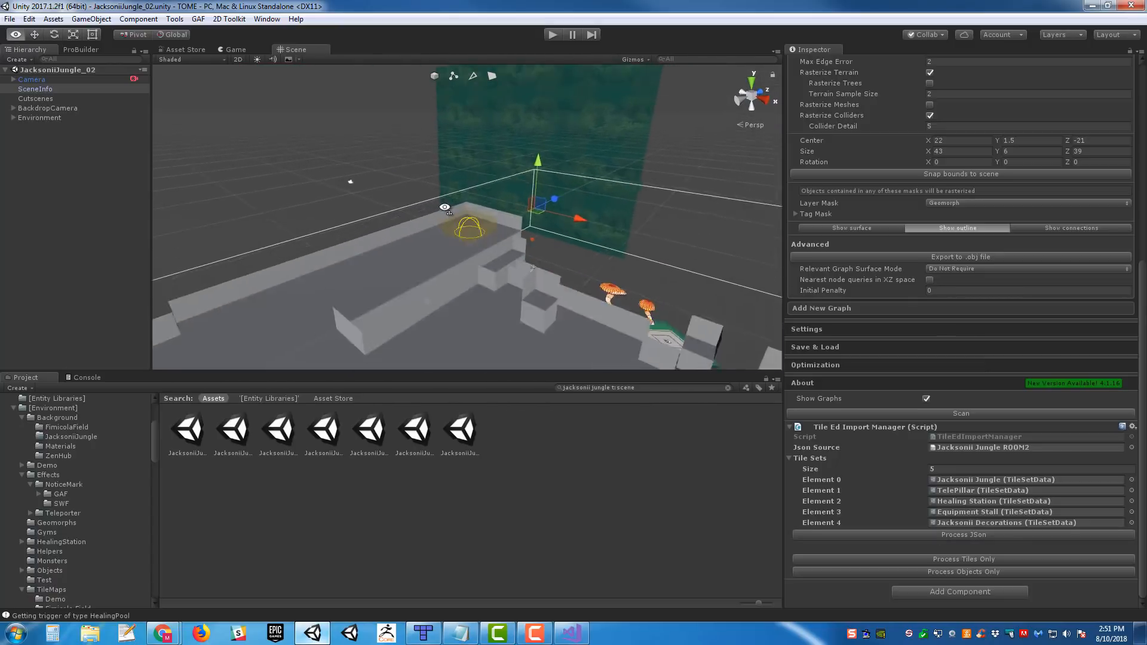
{"action": "right_click_drag", "start_coordinate": [444, 207], "coordinate": [449, 223]}
{"action": "left_click", "coordinate": [518, 236]}
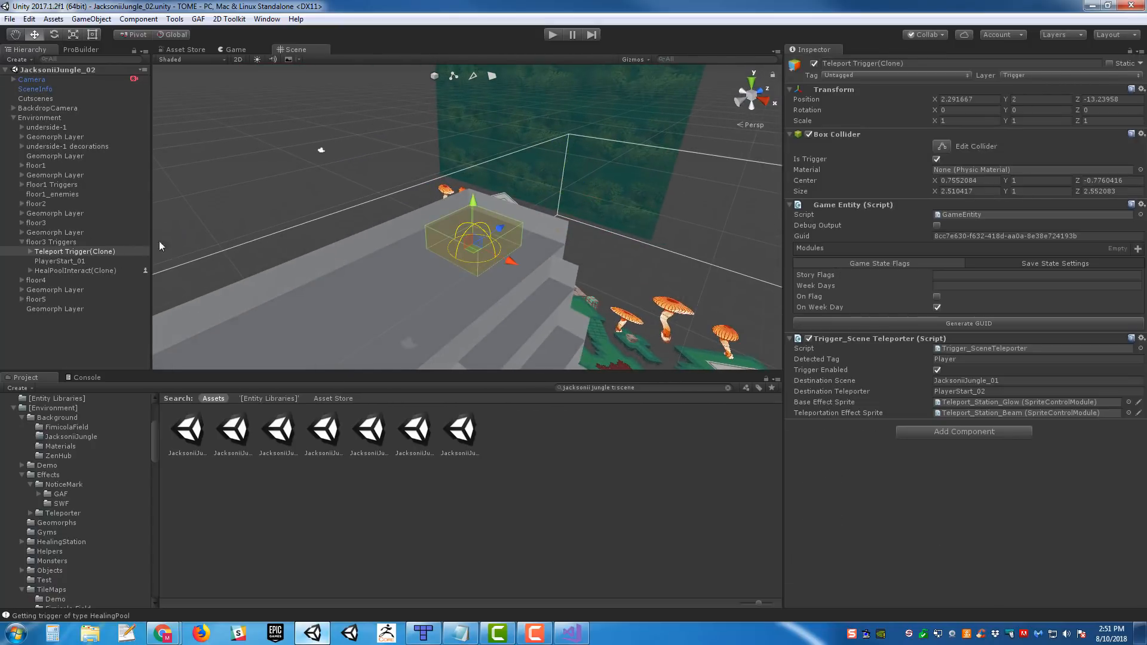
{"action": "scroll", "coordinate": [418, 242], "scroll_direction": "down", "scroll_amount": 12}
{"action": "middle_click_drag", "start_coordinate": [419, 242], "coordinate": [354, 242]}
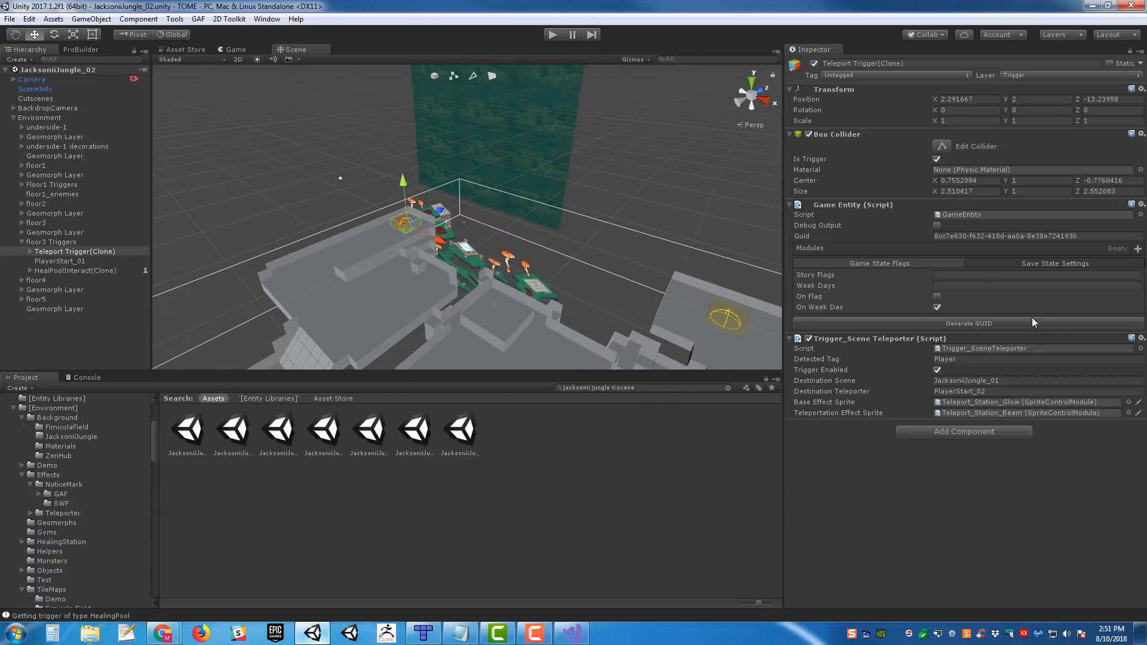
- Open the JacksoniiJungle_01 scene again and playtest the teleporter into JacksoniiJungle_02
{"action": "left_click", "coordinate": [188, 437]}
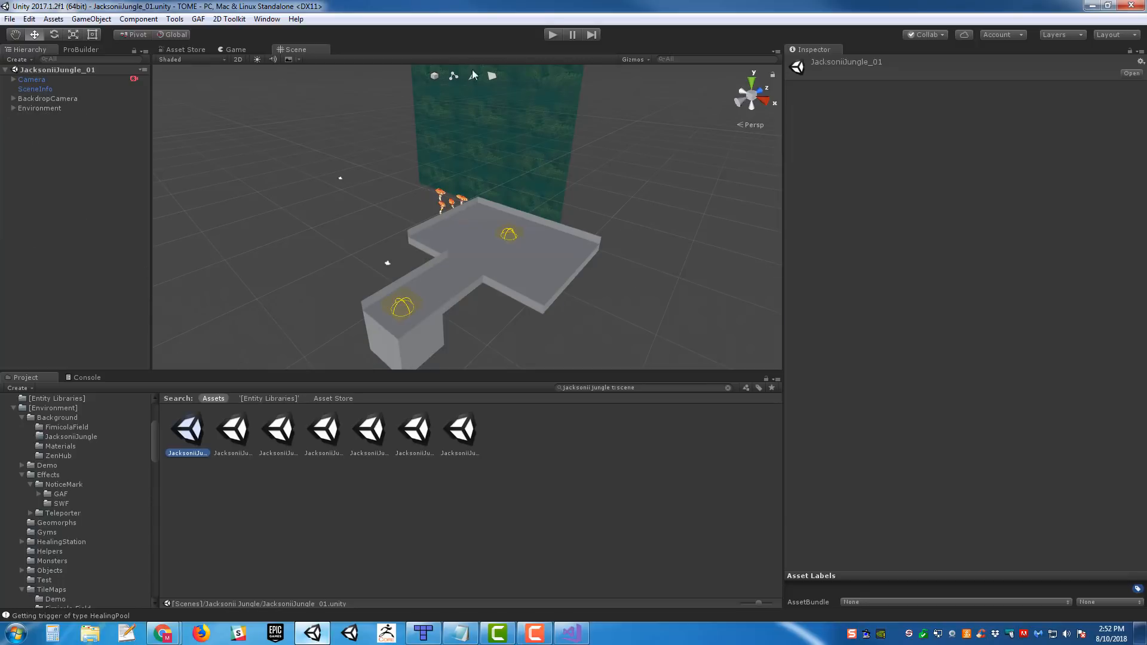
{"action": "left_click", "coordinate": [556, 33]}
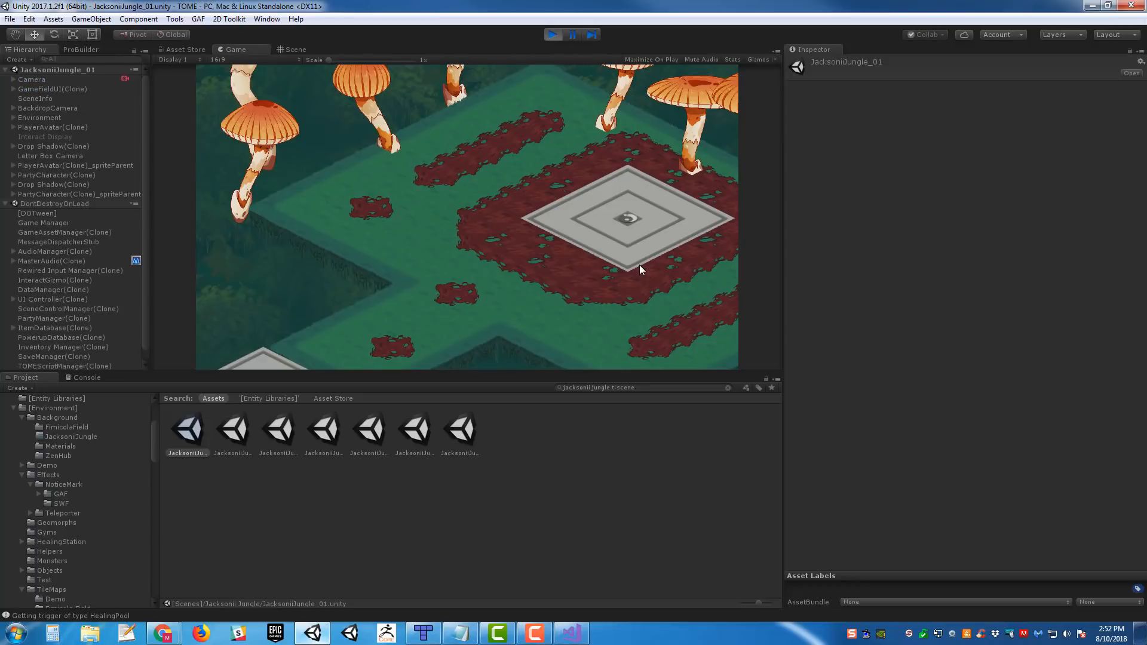
{"action": "left_click", "coordinate": [573, 198]}
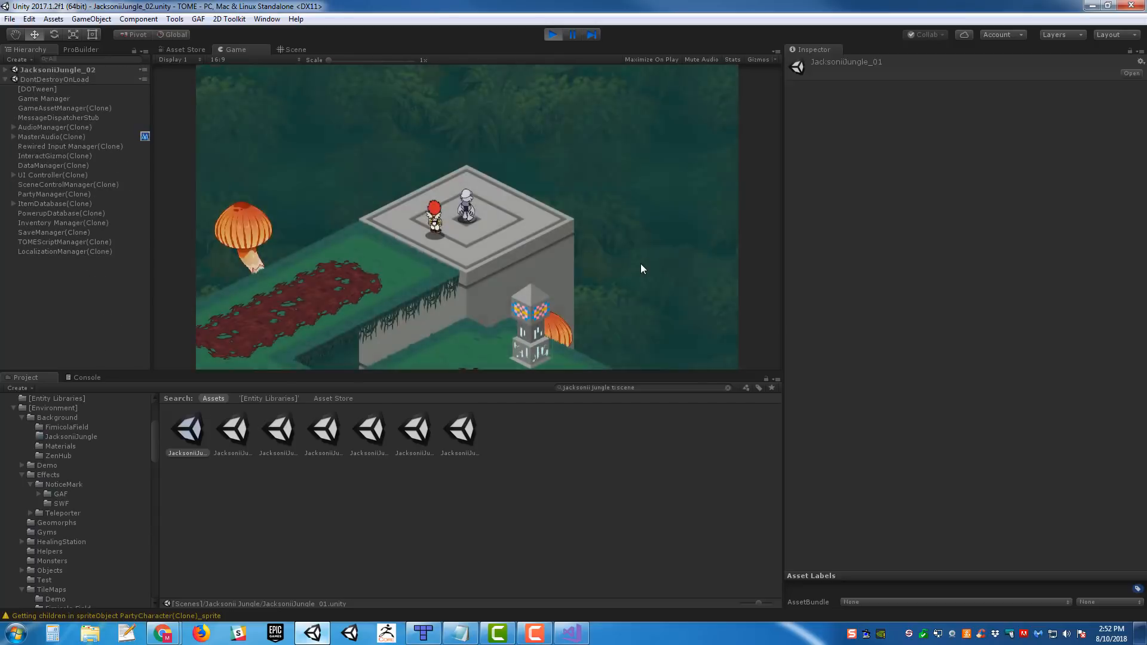
- Walk the party down the grass path in JacksoniiJungle_02 and back onto the arrival teleporter, and end the playtest
{"action": "key", "text": "Left"}
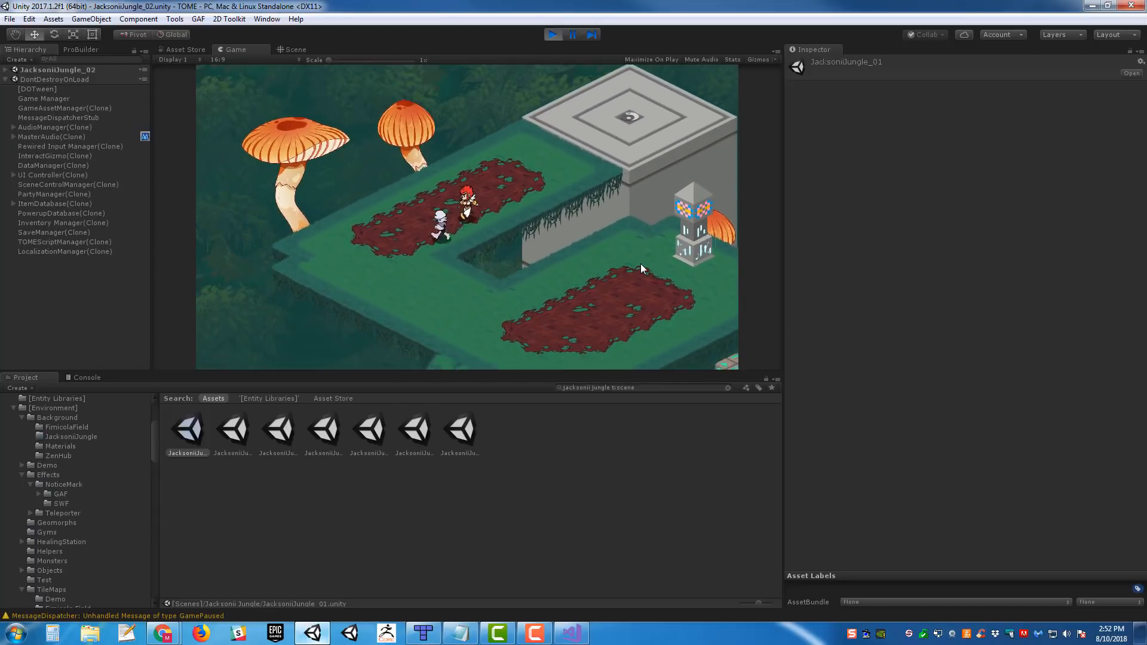
{"action": "key", "text": "Left"}
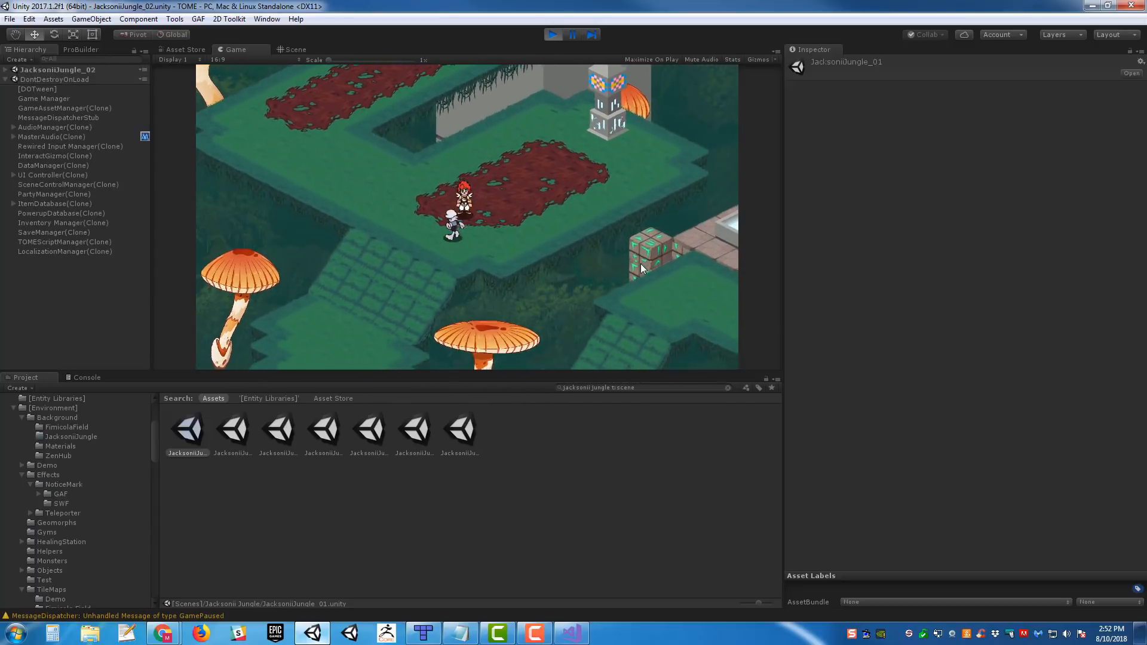
{"action": "key", "text": "Left"}
{"action": "key", "text": "Up"}
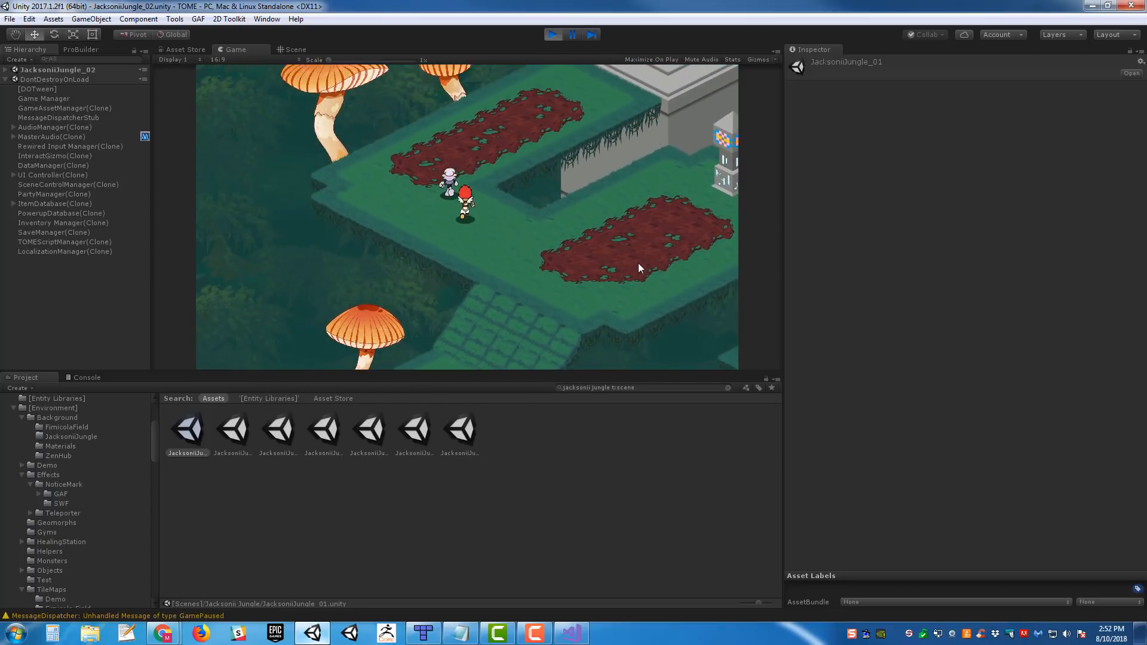
{"action": "key", "text": "Right"}
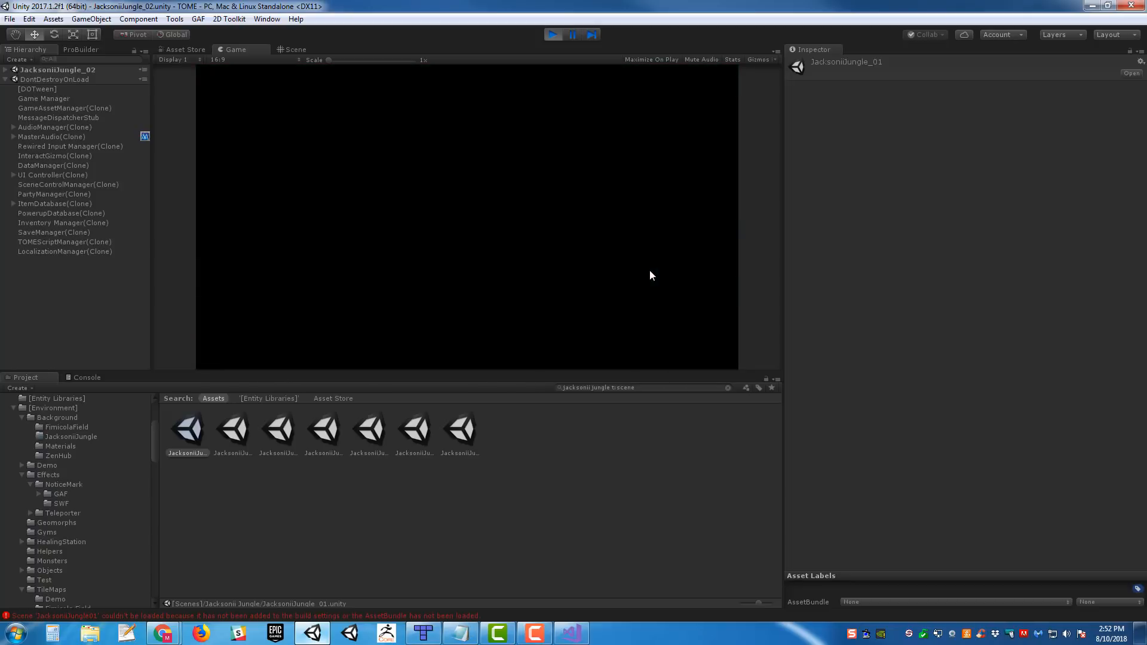
{"action": "left_click", "coordinate": [553, 35]}
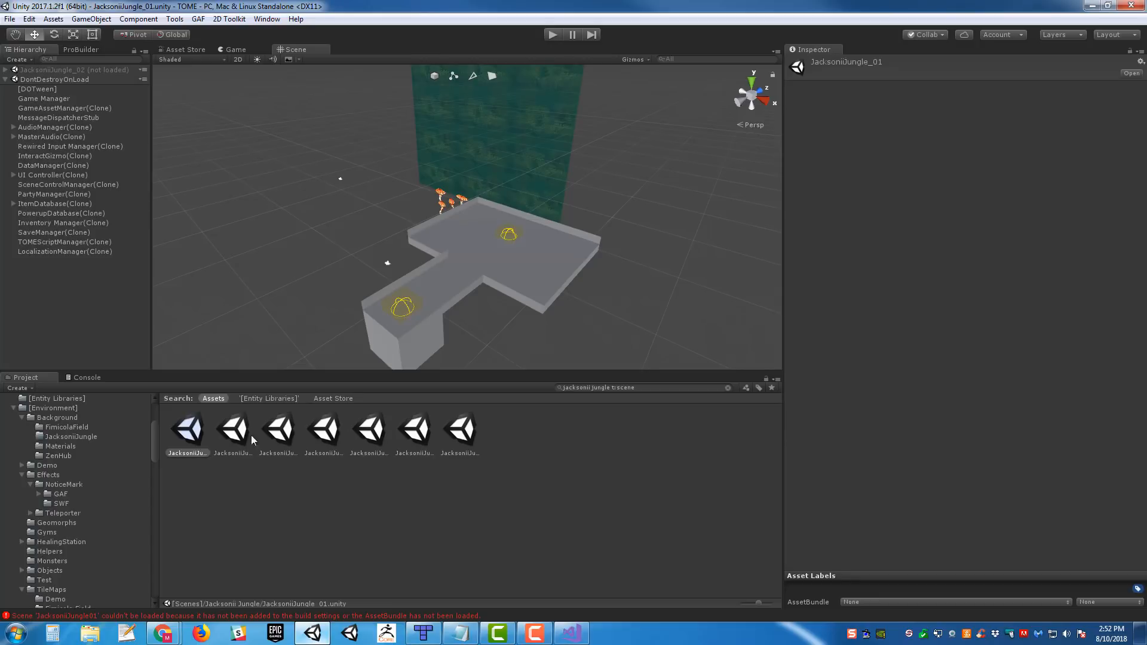
- Select the JacksoniiJungle_02 scene asset and review the Console messages about the return teleport
{"action": "left_click", "coordinate": [242, 439]}
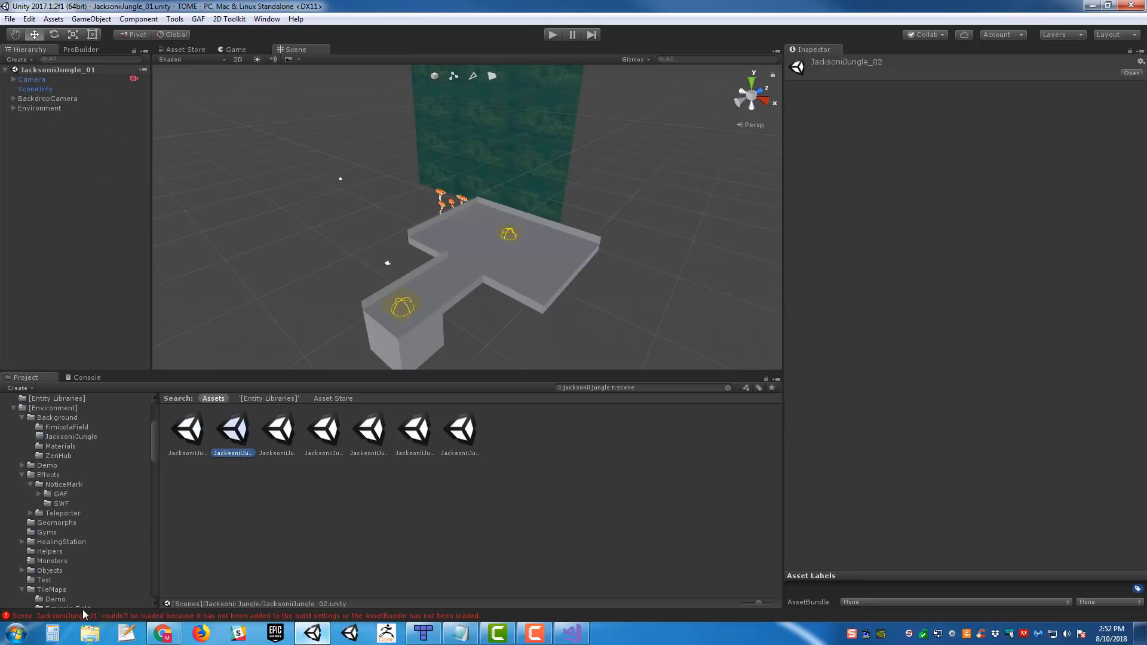
{"action": "left_click", "coordinate": [88, 379]}
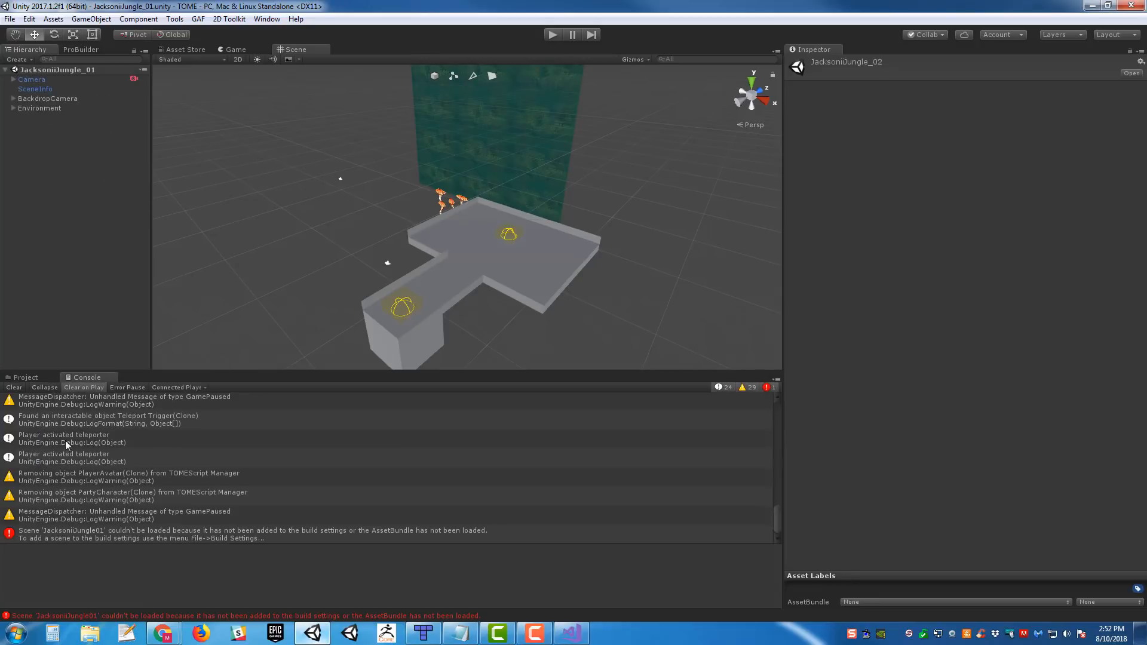
{"action": "scroll", "coordinate": [136, 471], "scroll_direction": "down", "scroll_amount": 1}
{"action": "left_click", "coordinate": [38, 379]}
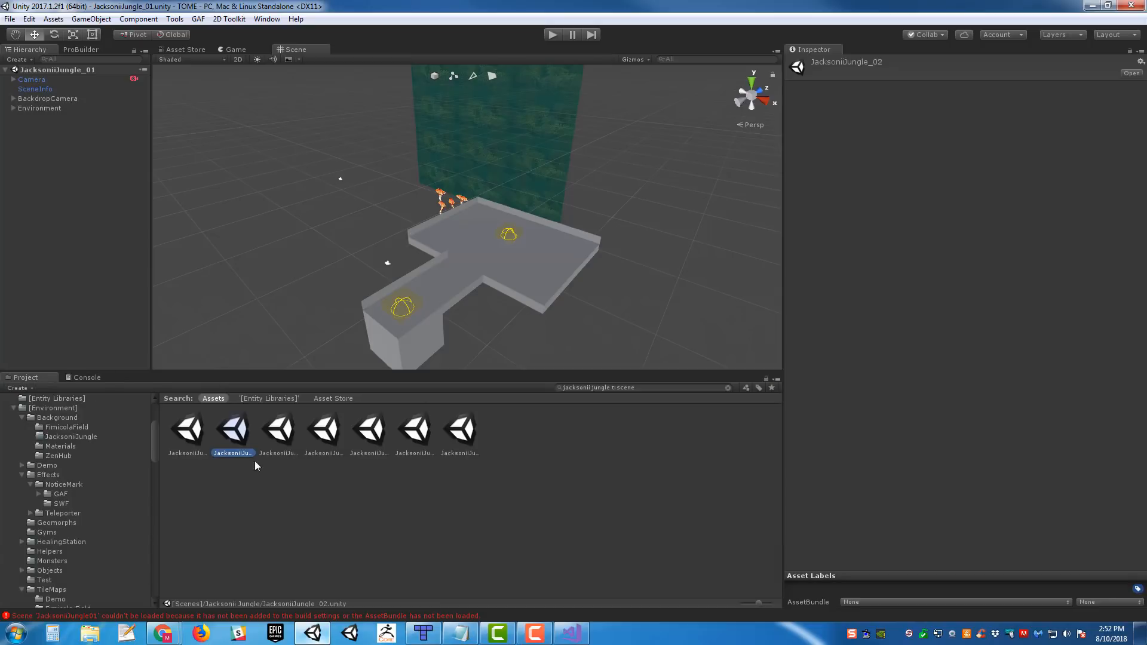
- Open the JacksoniiJungle_02 scene and select the Teleport Trigger under floor3 Triggers to check its destination scene
{"action": "left_click", "coordinate": [186, 437]}
{"action": "mouse_move", "coordinate": [536, 184]}
{"action": "right_mouse_down"}
{"action": "mouse_move", "coordinate": [512, 189]}
{"action": "mouse_move", "coordinate": [523, 174]}
{"action": "mouse_move", "coordinate": [543, 193]}
{"action": "mouse_move", "coordinate": [539, 206]}
{"action": "right_mouse_up"}
{"action": "key", "text": "w"}
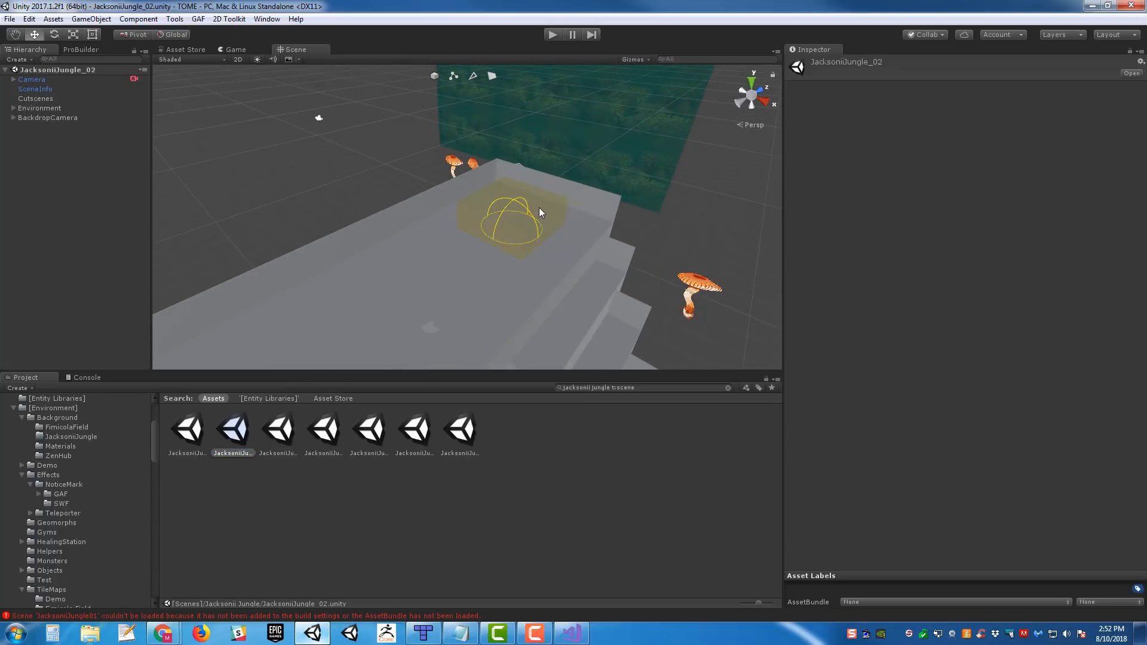
{"action": "left_click", "coordinate": [539, 207]}
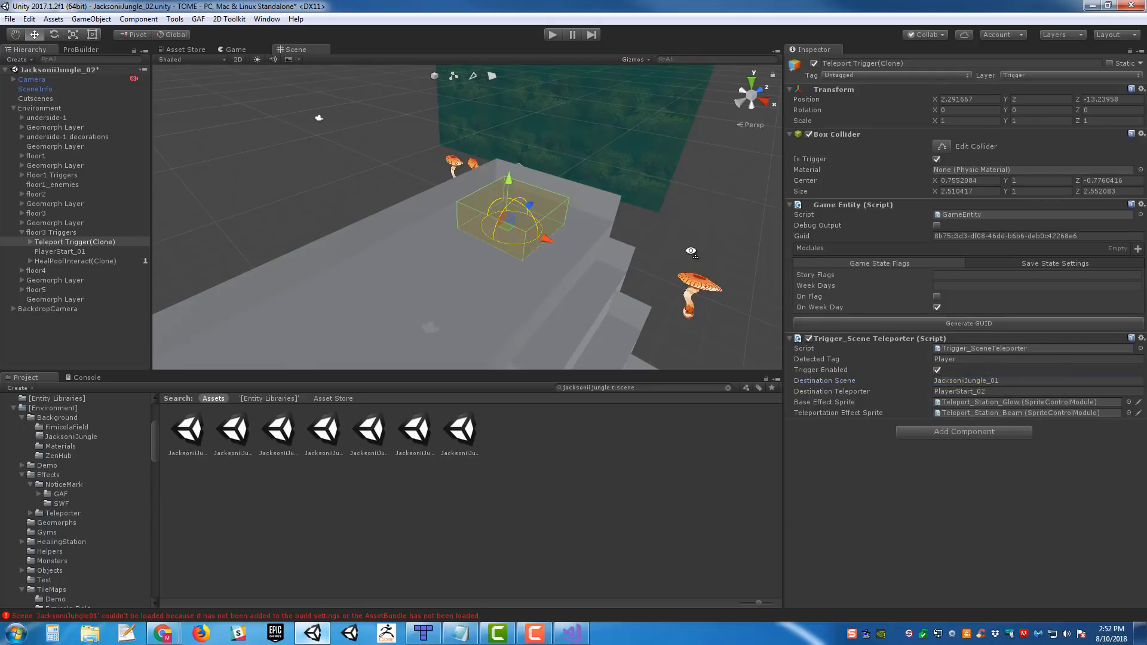
- Open the JacksoniiJungle_01 scene and playtest its teleporter into JacksoniiJungle_02
{"action": "right_click_drag", "start_coordinate": [691, 251], "coordinate": [696, 253]}
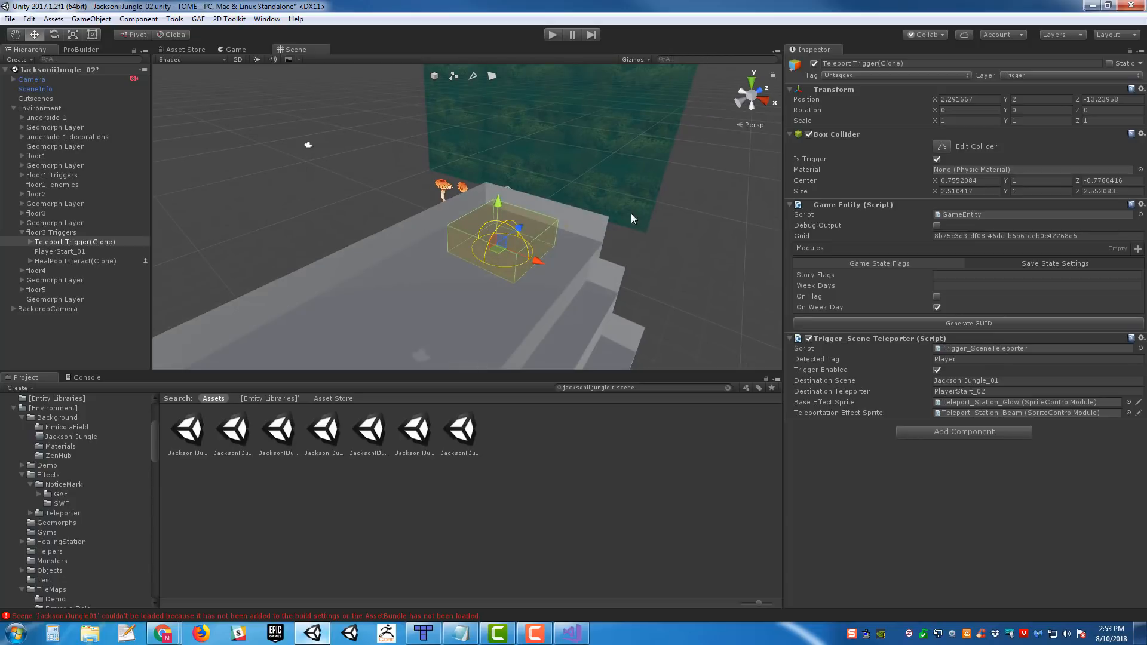
{"action": "left_click", "coordinate": [195, 442]}
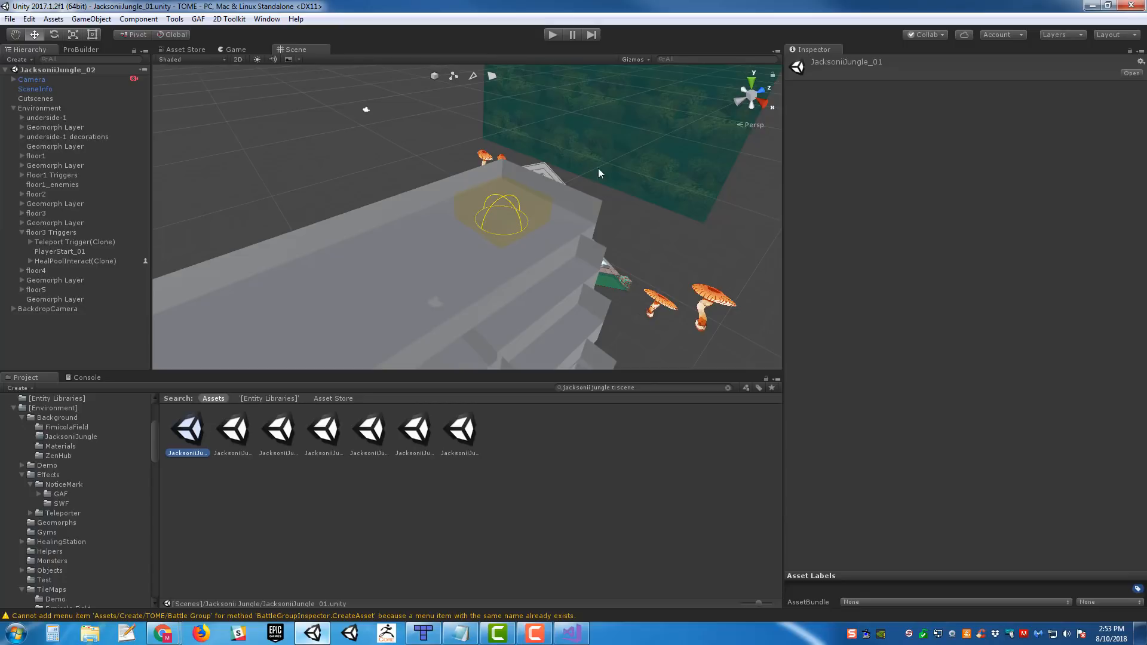
{"action": "left_click", "coordinate": [554, 35]}
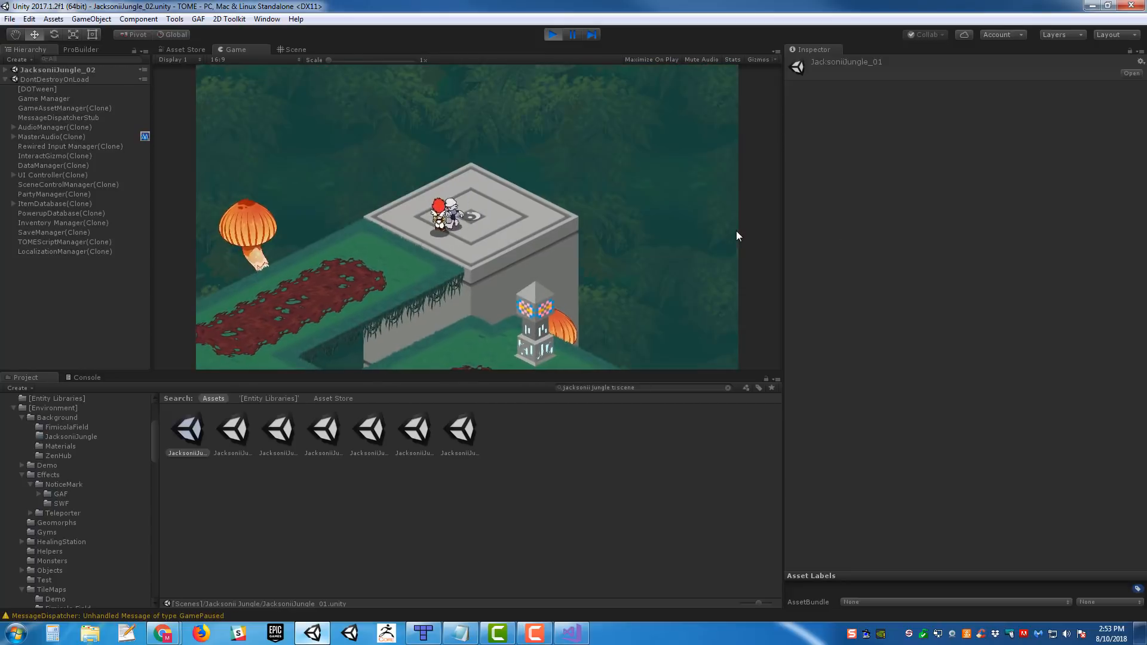
- Walk the party from the arrival teleporter down the stone ramp to the lower grass path's southern edge
{"action": "key", "text": "Left"}
{"action": "key", "text": "Down"}
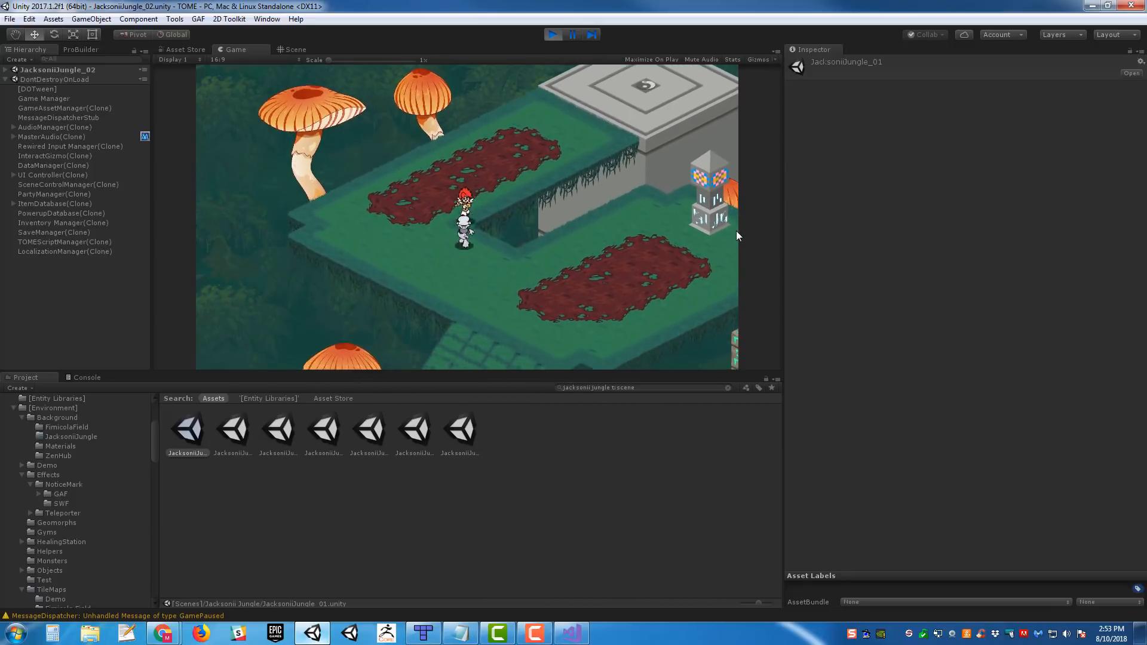
{"action": "key", "text": "Right"}
{"action": "key", "text": "Down"}
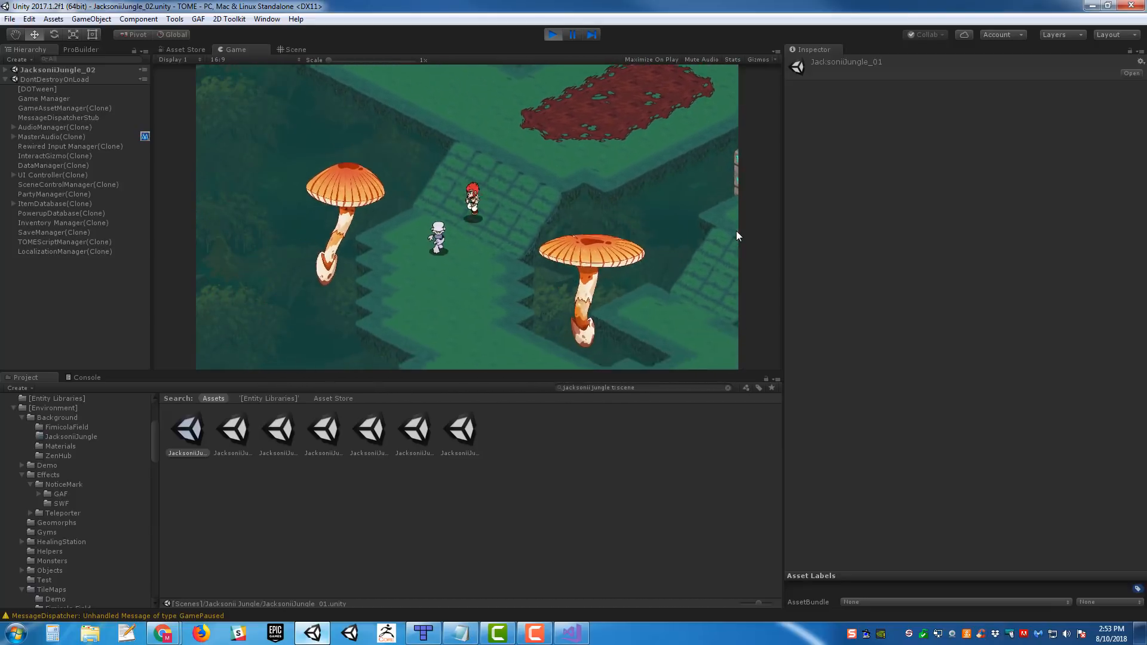
{"action": "key", "text": "Down"}
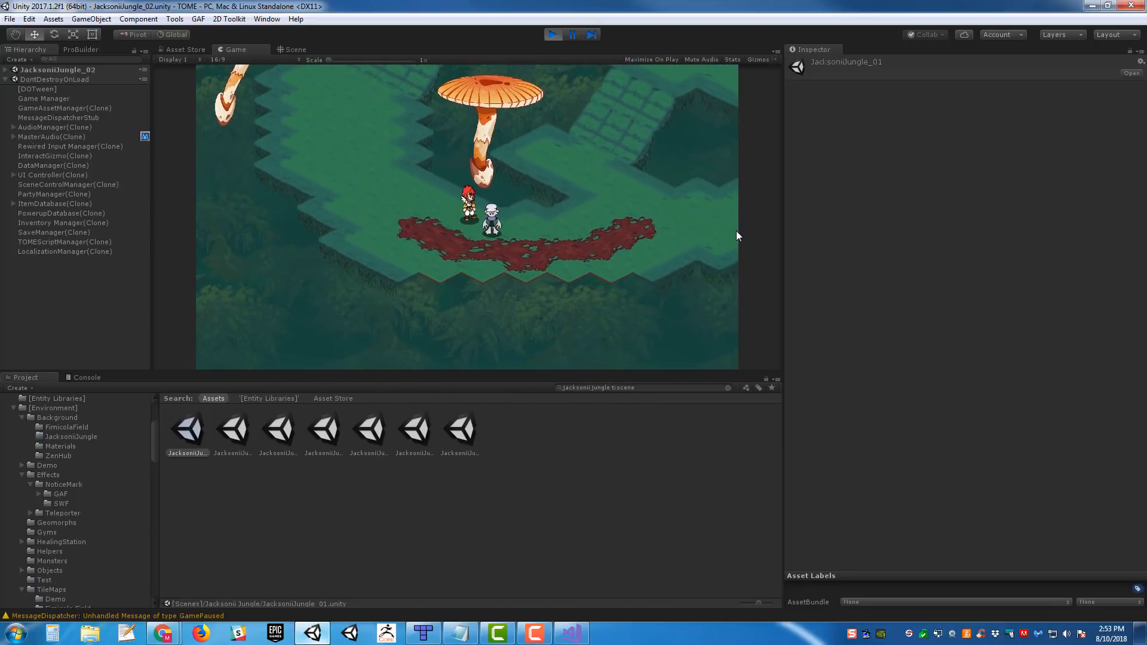
{"action": "key", "text": "Right"}
{"action": "key", "text": "Down"}
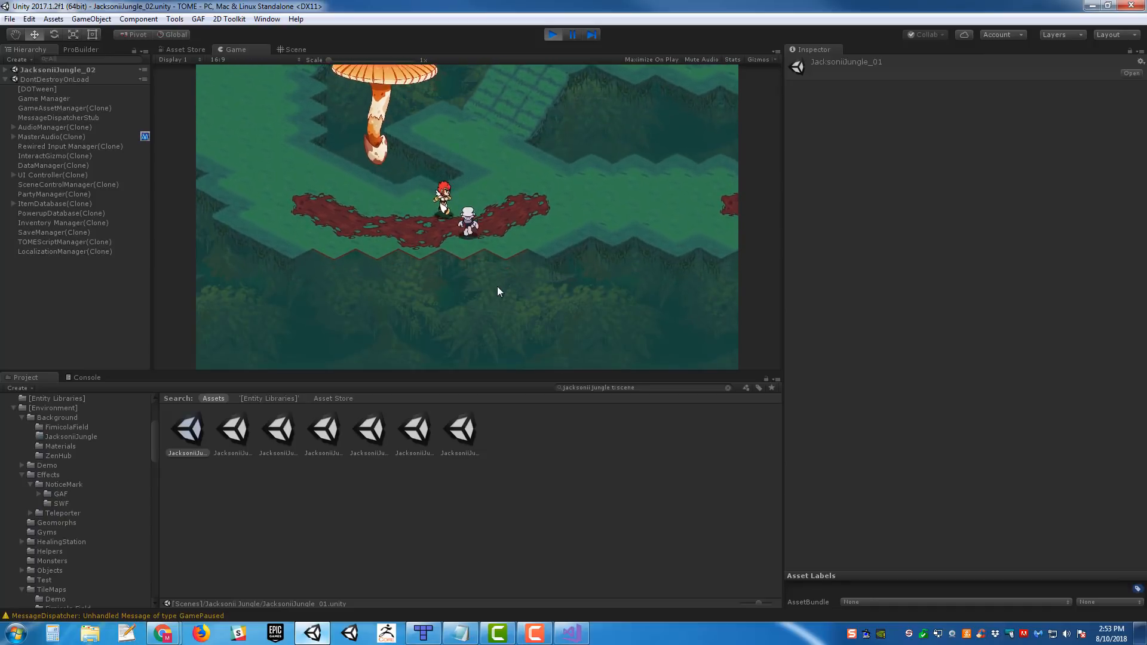
{"action": "key", "text": "Down"}
{"action": "key", "text": "Left"}
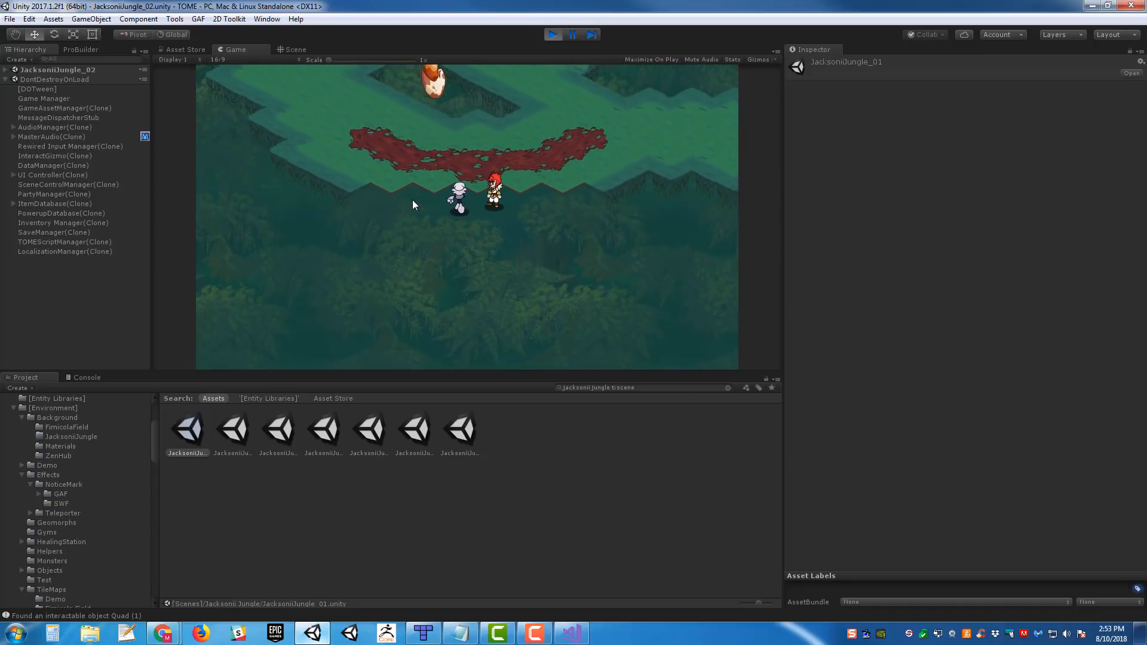
{"action": "key", "text": "Up"}
- Inspect the running JacksoniiJungle_02 level in the Scene view and frame its Camera to check its placement
{"action": "left_click", "coordinate": [293, 50]}
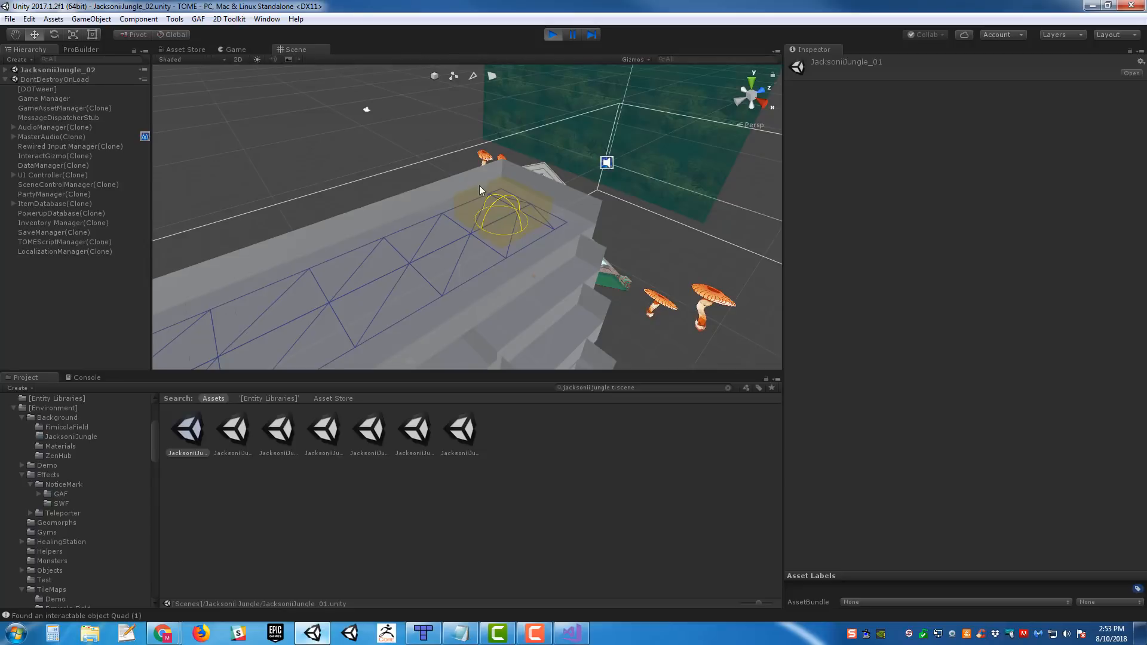
{"action": "left_click_drag", "start_coordinate": [597, 167], "coordinate": [563, 172], "text": "alt"}
{"action": "key", "text": "s"}
{"action": "right_click_drag", "start_coordinate": [563, 171], "coordinate": [663, 197]}
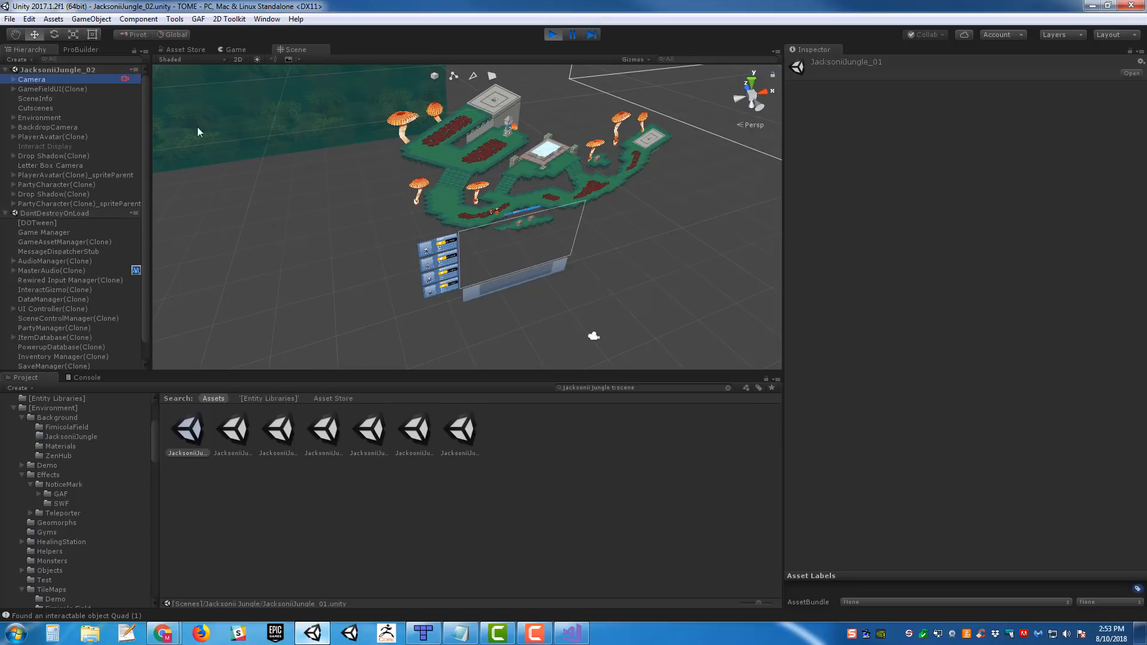
{"action": "key", "text": "f"}
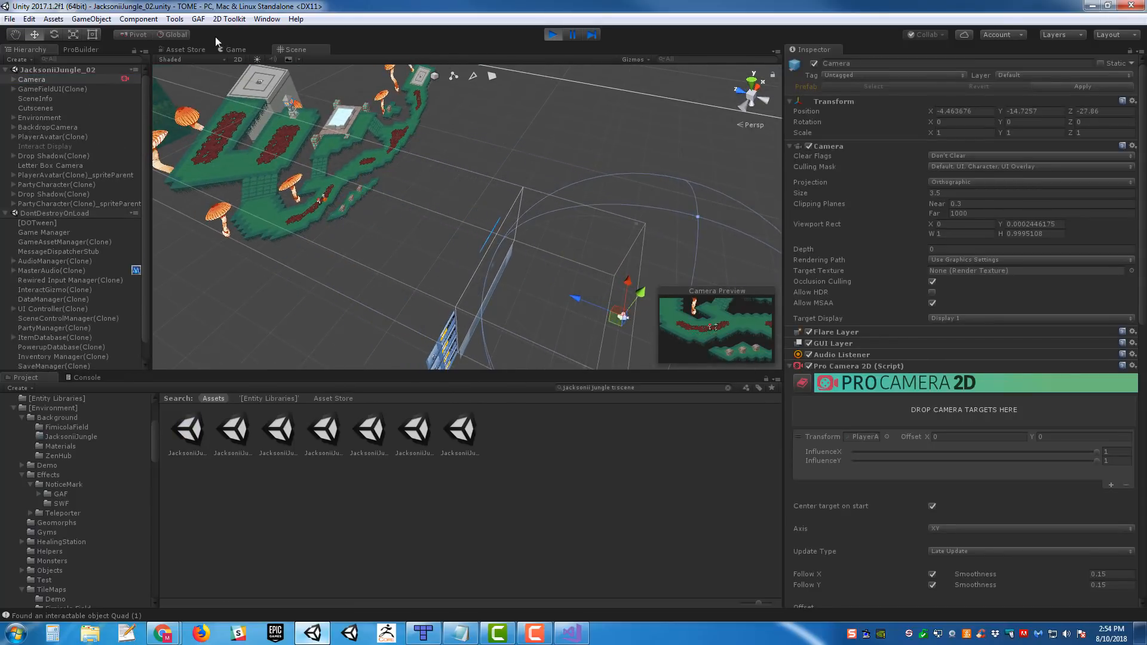
- Return to the running game and walk the party east and up the ramp to use the healing pool
{"action": "left_click", "coordinate": [239, 50]}
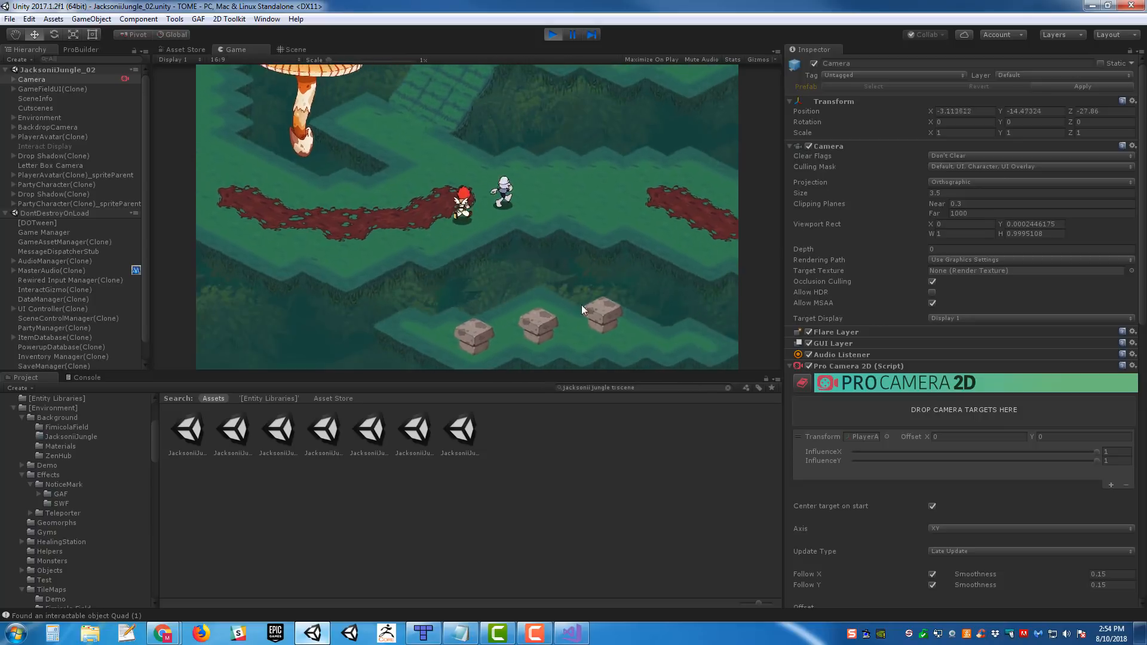
{"action": "key", "text": "d"}
{"action": "key", "text": "w"}
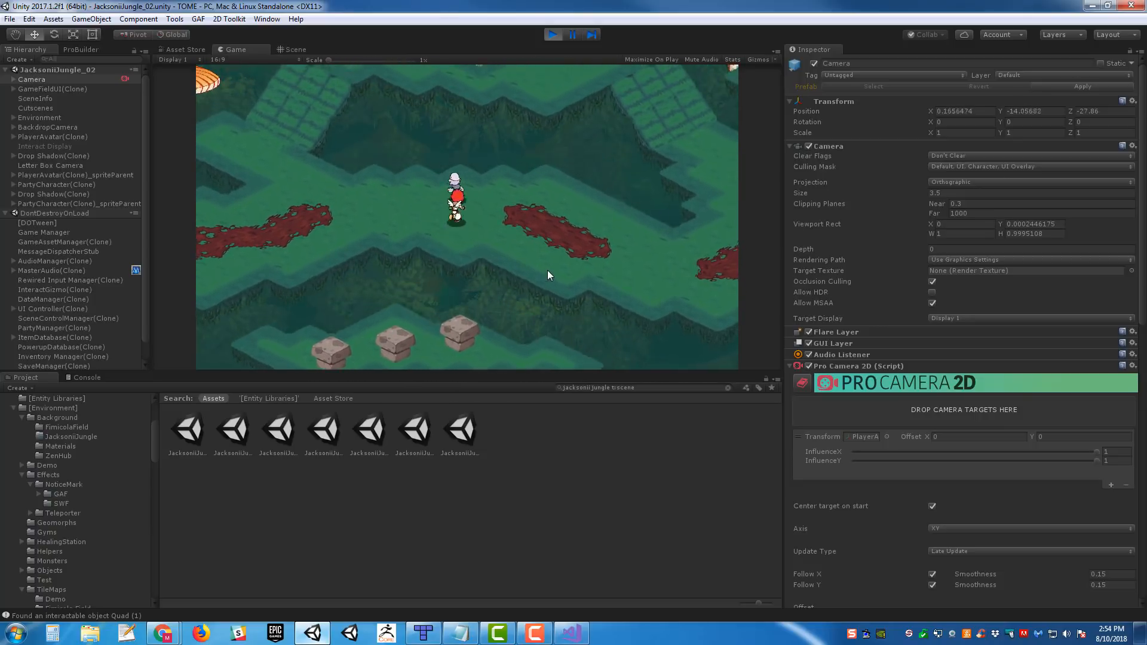
{"action": "key", "text": "d"}
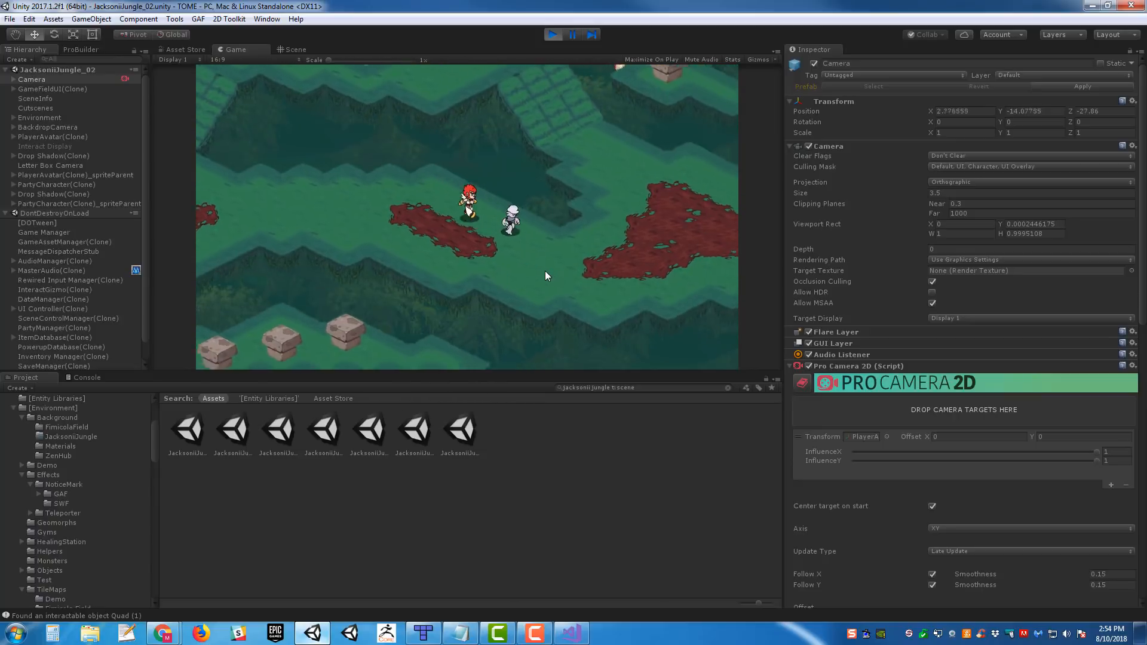
{"action": "key", "text": "w"}
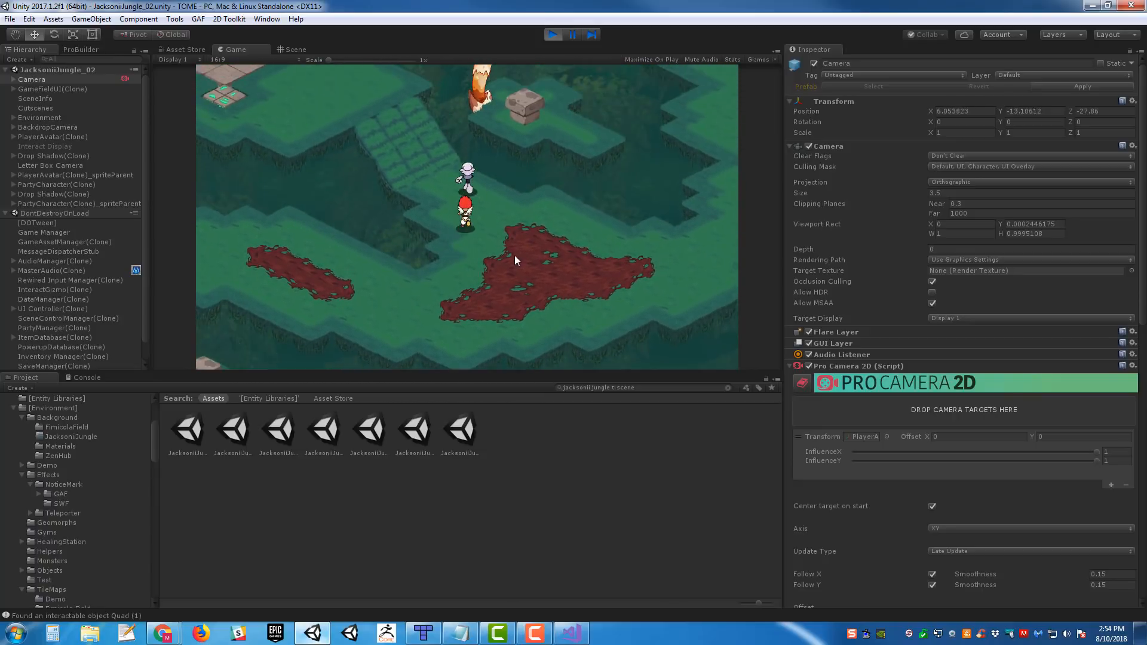
{"action": "key", "text": "w"}
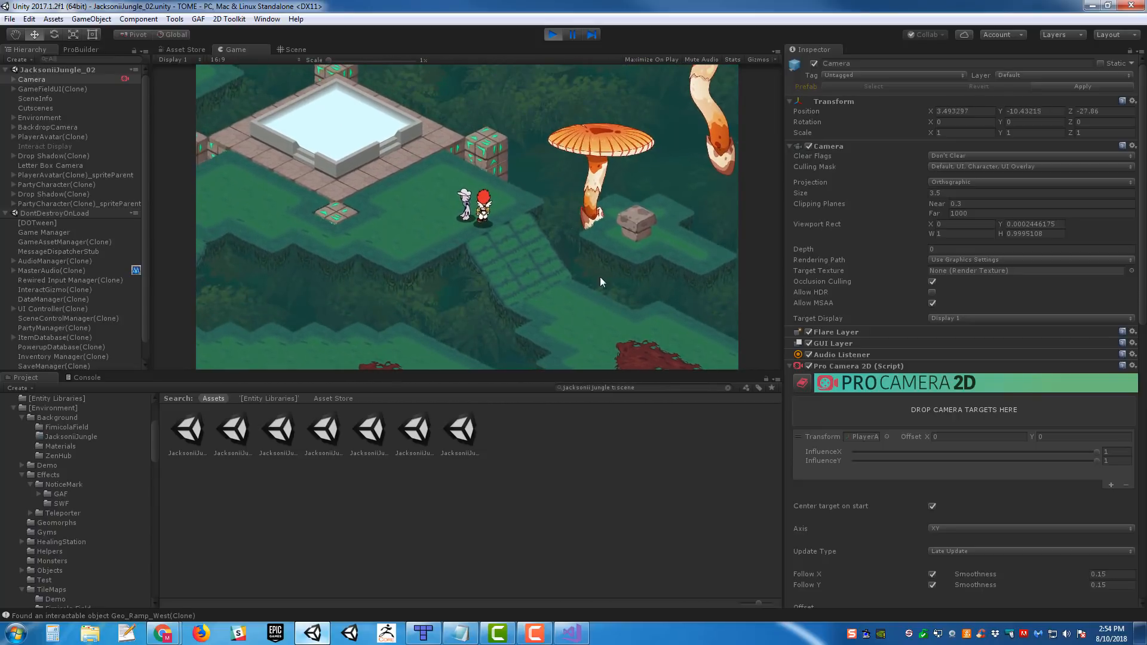
{"action": "key", "text": "a"}
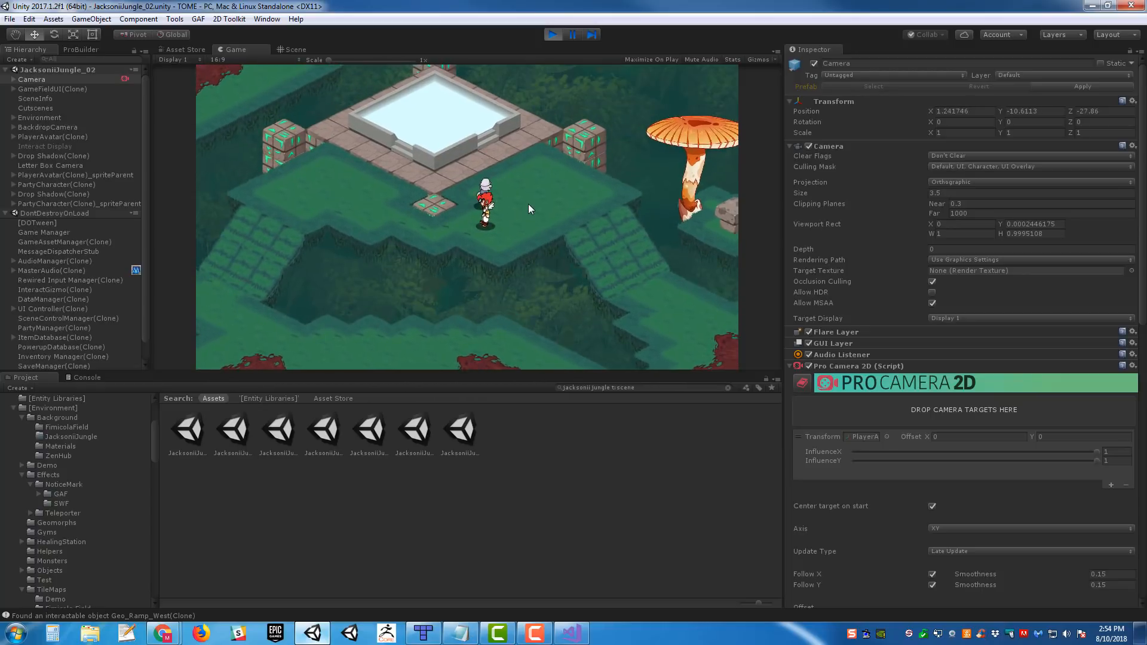
{"action": "key", "text": "w"}
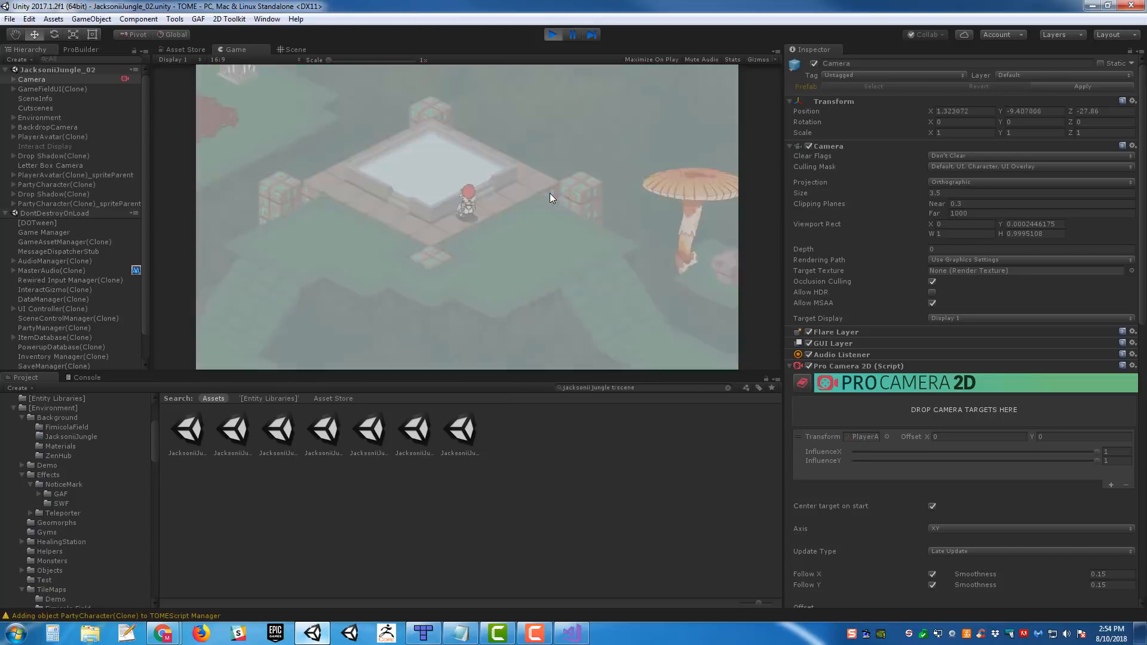
- Walk the party from the healing pool toward the eastern teleporter and back west, and end the playtest
{"action": "key", "text": "s"}
{"action": "key", "text": "d"}
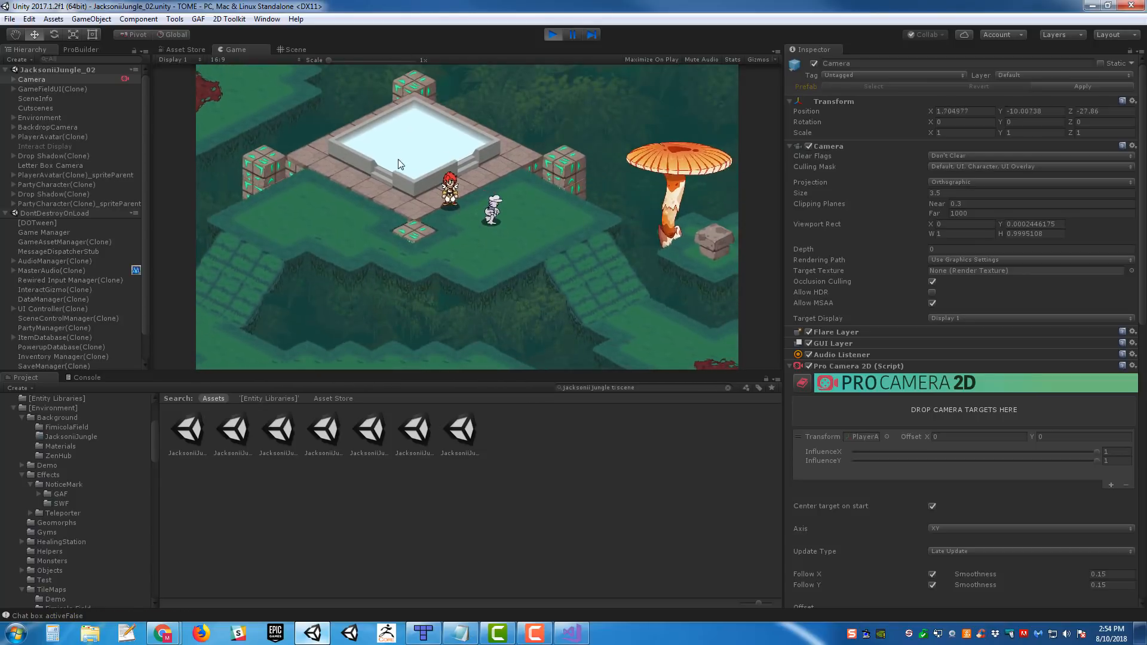
{"action": "key", "text": "d"}
{"action": "key", "text": "s"}
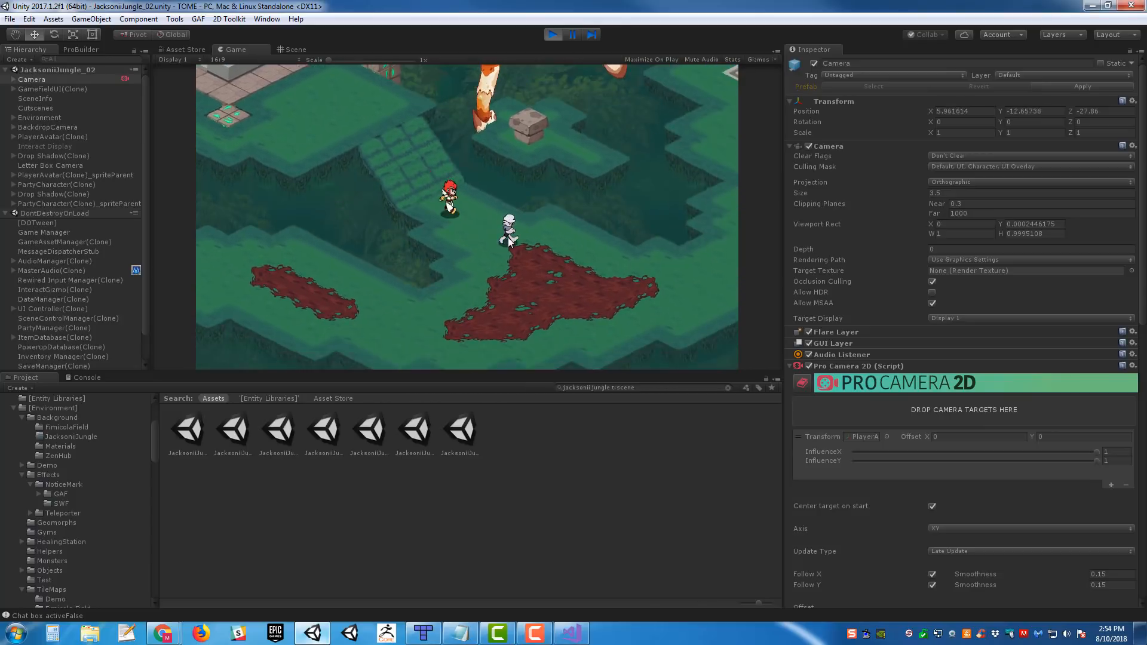
{"action": "key", "text": "d"}
{"action": "key", "text": "w"}
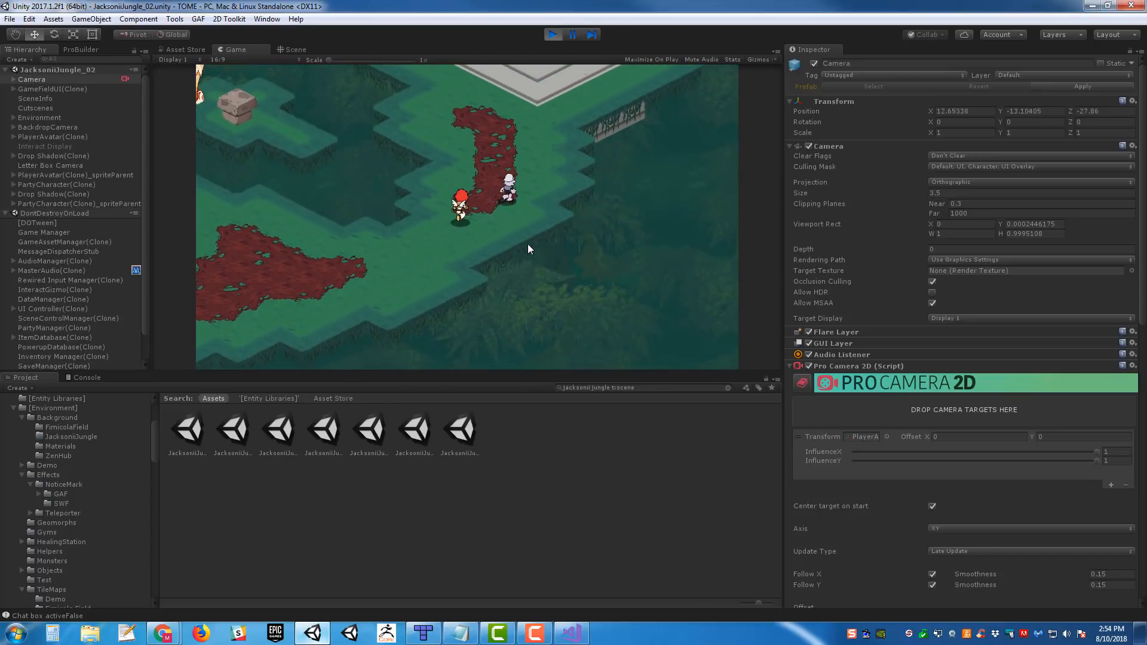
{"action": "key", "text": "s"}
{"action": "key", "text": "a"}
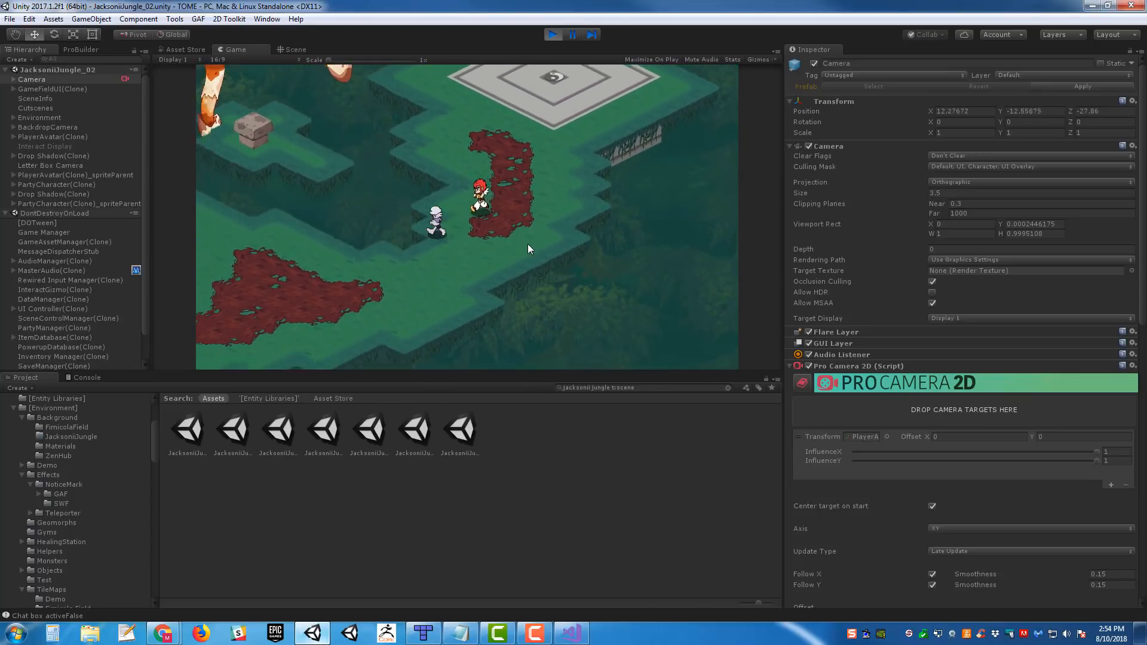
{"action": "key", "text": "a"}
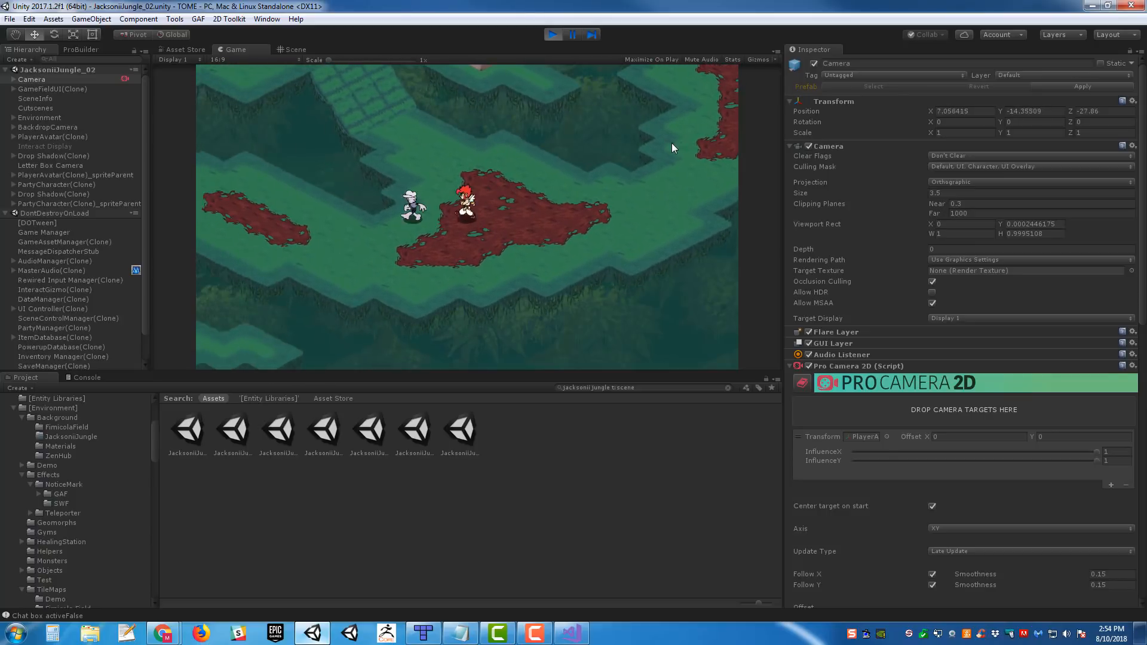
{"action": "key", "text": "a"}
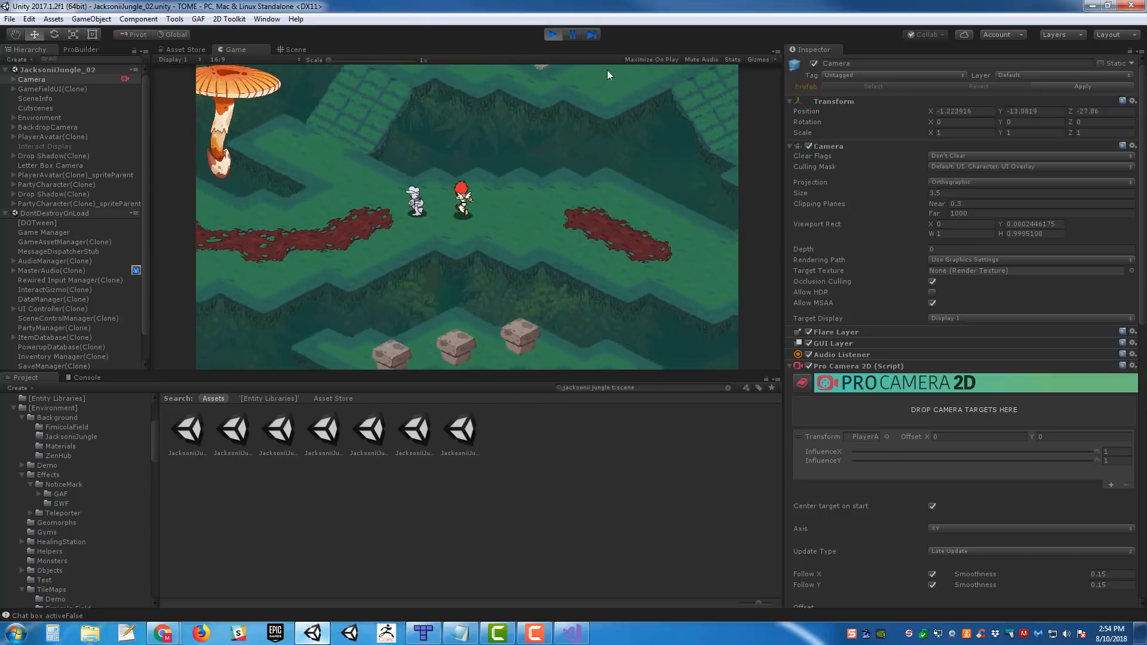
{"action": "left_click", "coordinate": [553, 35]}
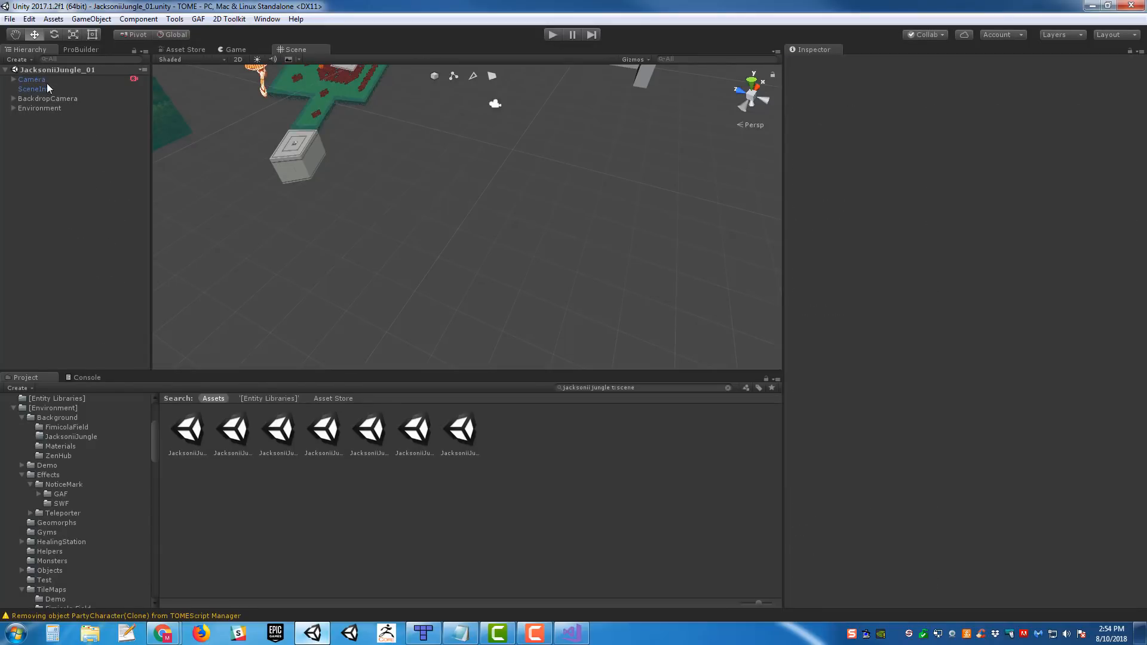
- Check the Camera in JacksoniiJungle_01, and in the JacksoniiJungle_02 scene move the Camera back to about Z -38.5
{"action": "left_click", "coordinate": [44, 82]}
{"action": "key", "text": "f"}
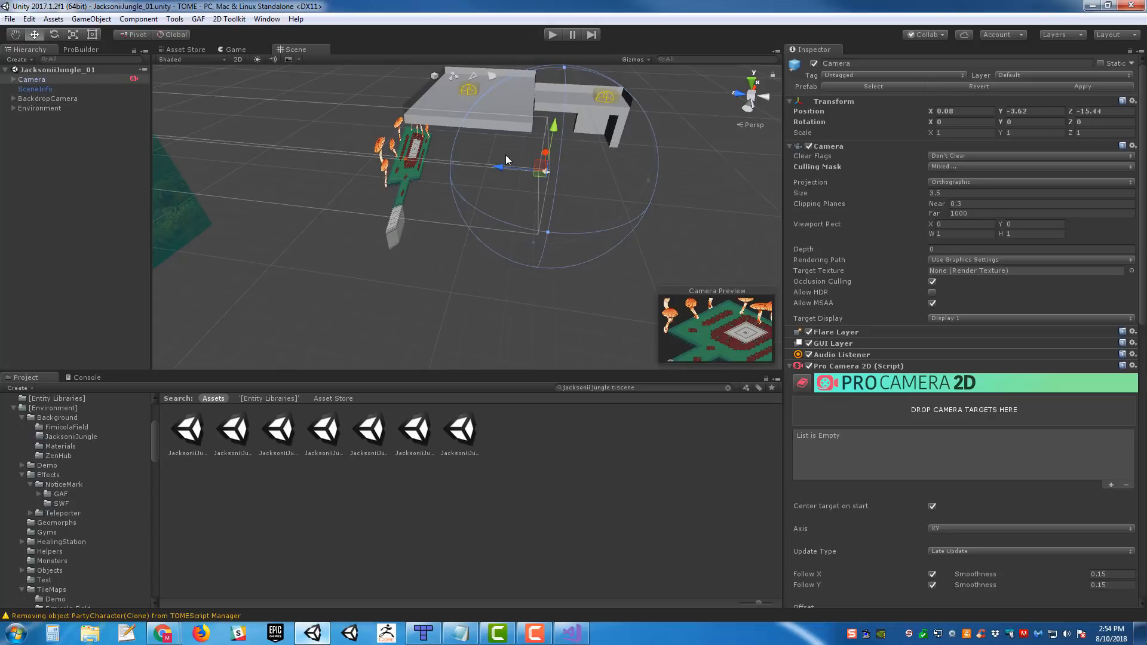
{"action": "left_click", "coordinate": [236, 433]}
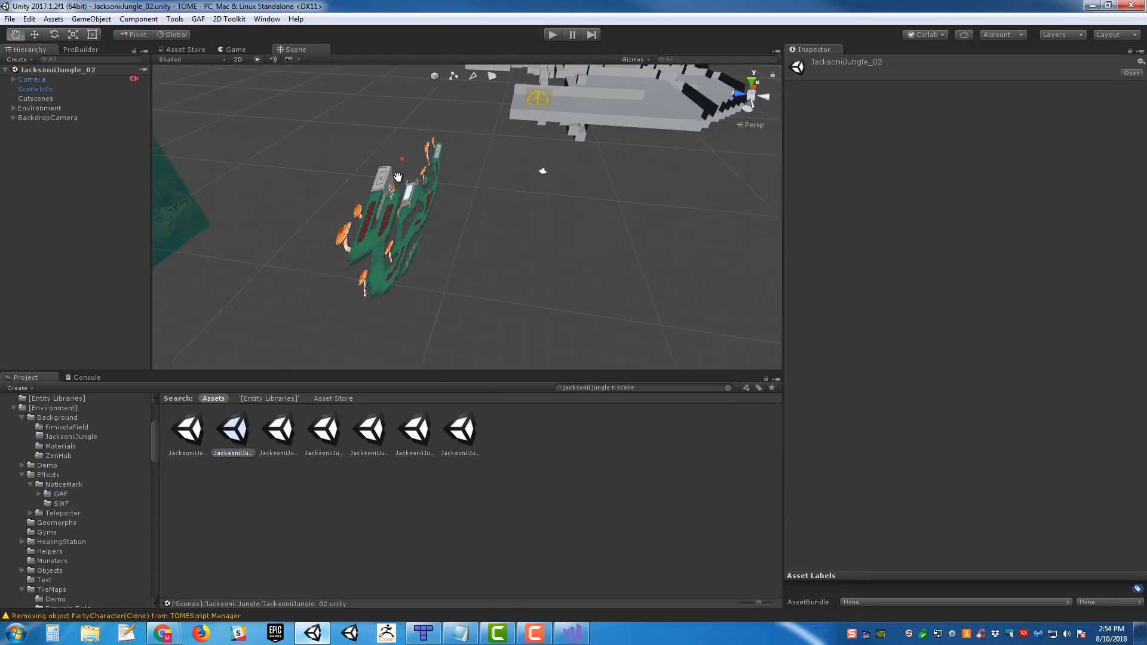
{"action": "middle_click_drag", "start_coordinate": [398, 177], "coordinate": [245, 175]}
{"action": "left_click", "coordinate": [313, 167]}
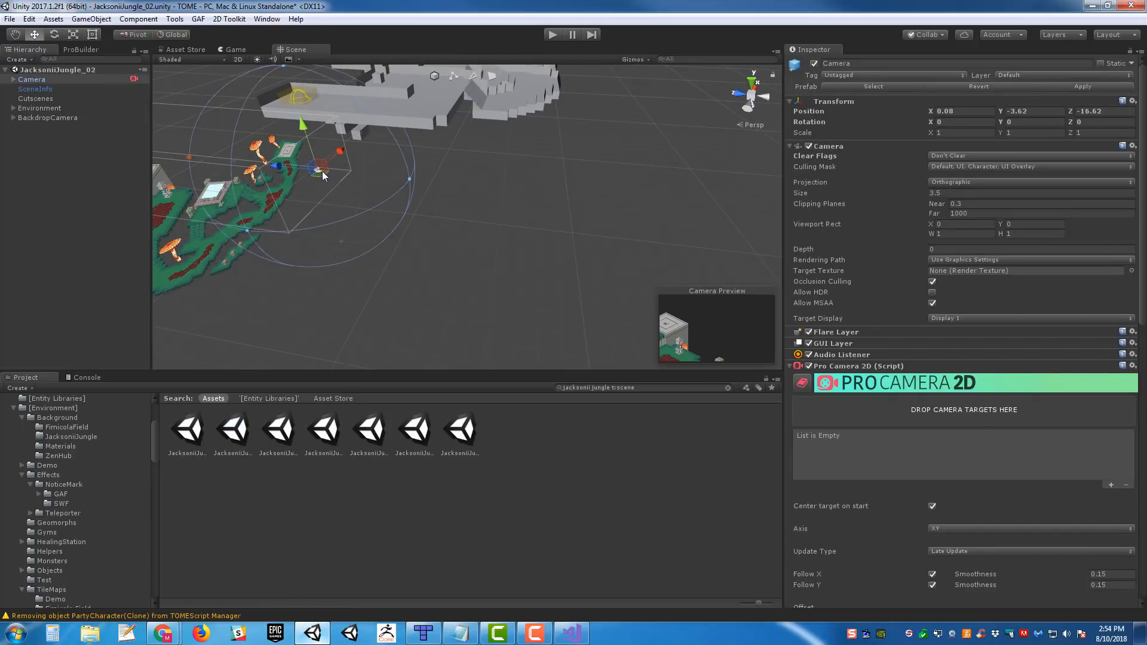
{"action": "left_click_drag", "start_coordinate": [478, 183], "coordinate": [352, 227]}
{"action": "left_click_drag", "start_coordinate": [472, 201], "coordinate": [589, 258], "text": "alt"}
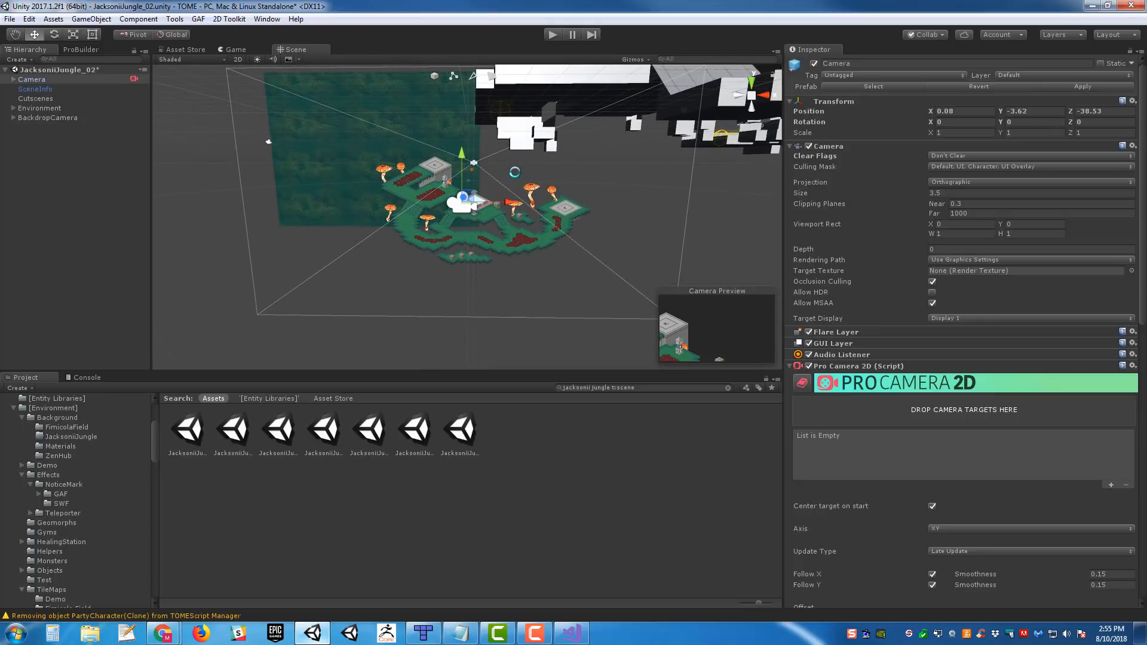
{"action": "left_click_drag", "start_coordinate": [538, 182], "coordinate": [478, 233], "text": "alt"}
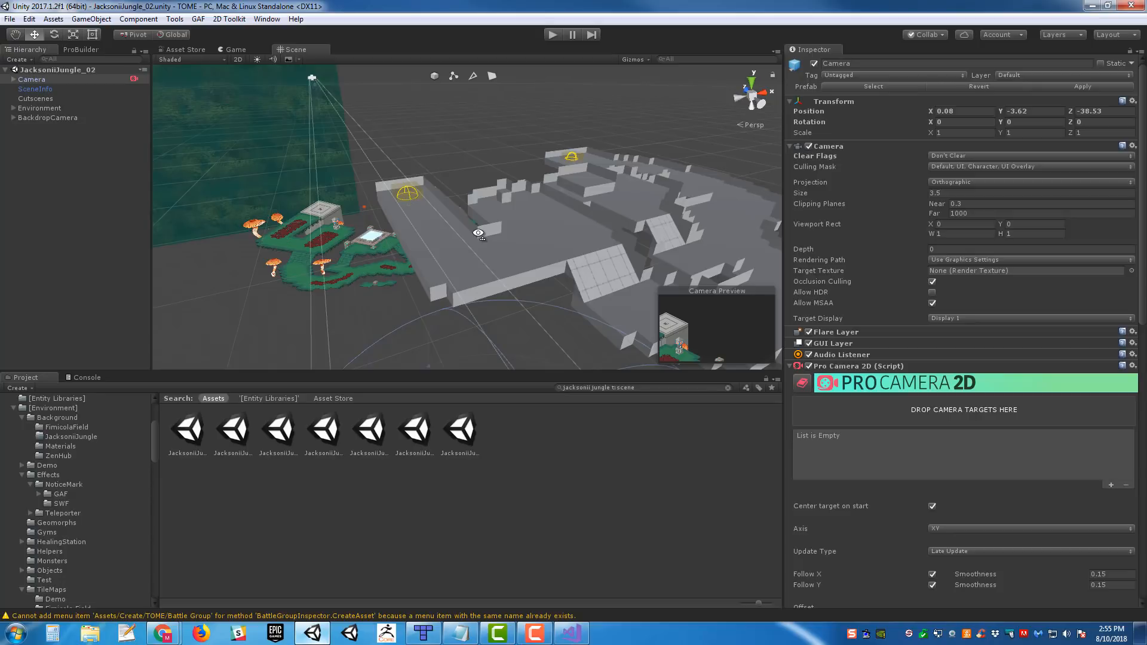
{"action": "left_click_drag", "start_coordinate": [609, 223], "coordinate": [534, 219], "text": "alt"}
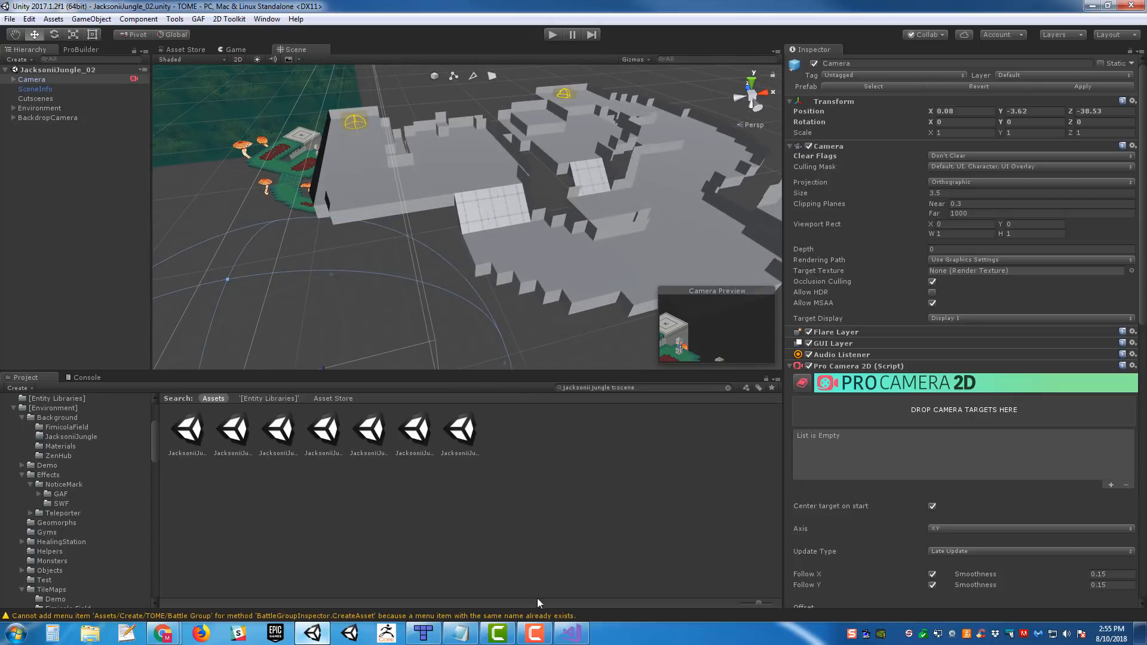
- Switch to Tiled and review the teleporter triggers across the Jacksonii Jungle ROOM2 map, selecting Teleporter_01 to check its Room and Target
{"action": "left_click", "coordinate": [438, 633]}
{"action": "middle_click_drag", "start_coordinate": [527, 292], "coordinate": [644, 325]}
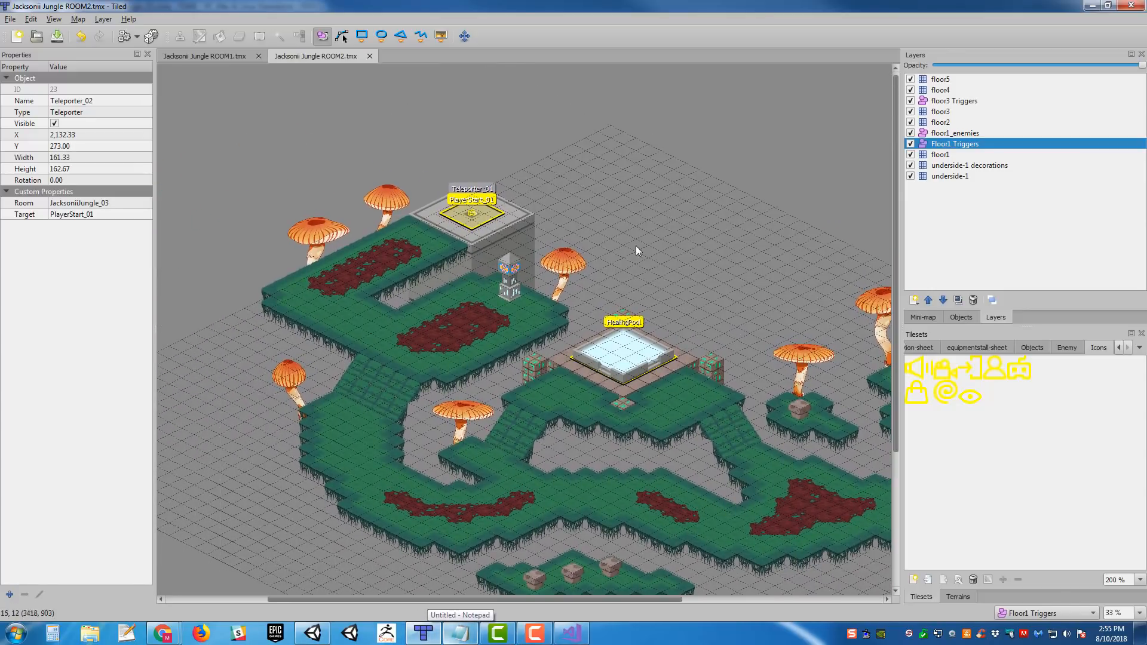
{"action": "middle_click_drag", "start_coordinate": [702, 224], "coordinate": [597, 199]}
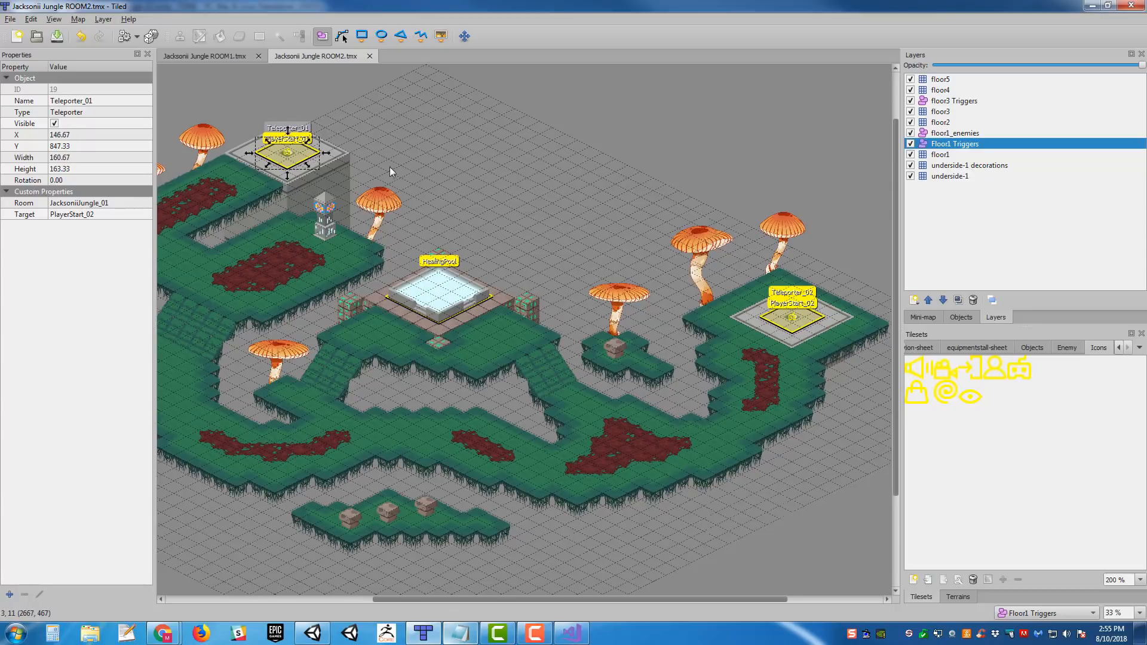
{"action": "middle_click_drag", "start_coordinate": [521, 189], "coordinate": [654, 210]}
{"action": "middle_click_drag", "start_coordinate": [672, 261], "coordinate": [521, 213]}
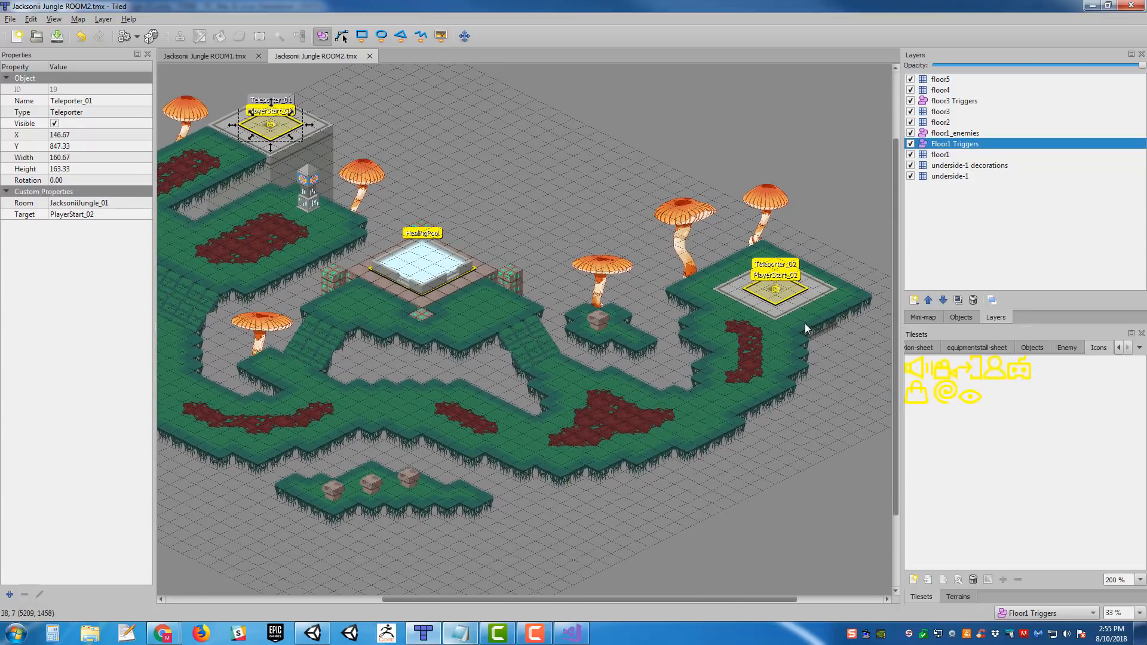
{"action": "middle_click_drag", "start_coordinate": [468, 137], "coordinate": [727, 157]}
{"action": "middle_click_drag", "start_coordinate": [511, 98], "coordinate": [534, 137]}
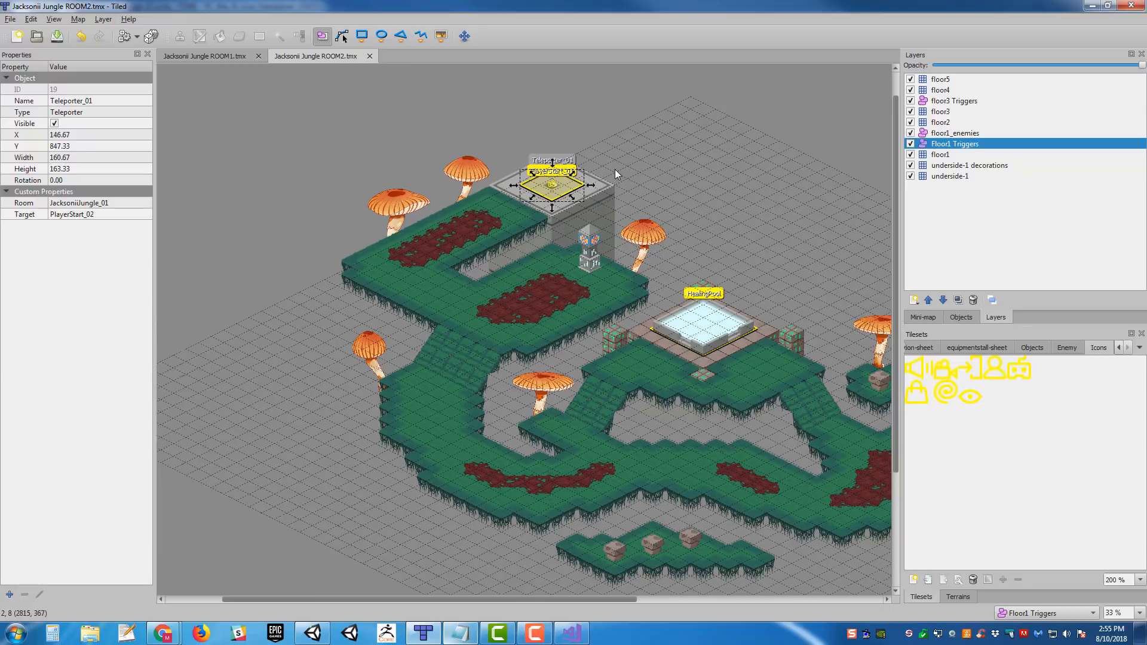
- Review the teleporter and player start layout across the Jacksonii Jungle ROOM1 and ROOM2 maps, ending at ROOM2's healing pool area
{"action": "middle_click_drag", "start_coordinate": [639, 213], "coordinate": [400, 174]}
{"action": "middle_click_drag", "start_coordinate": [534, 221], "coordinate": [589, 248]}
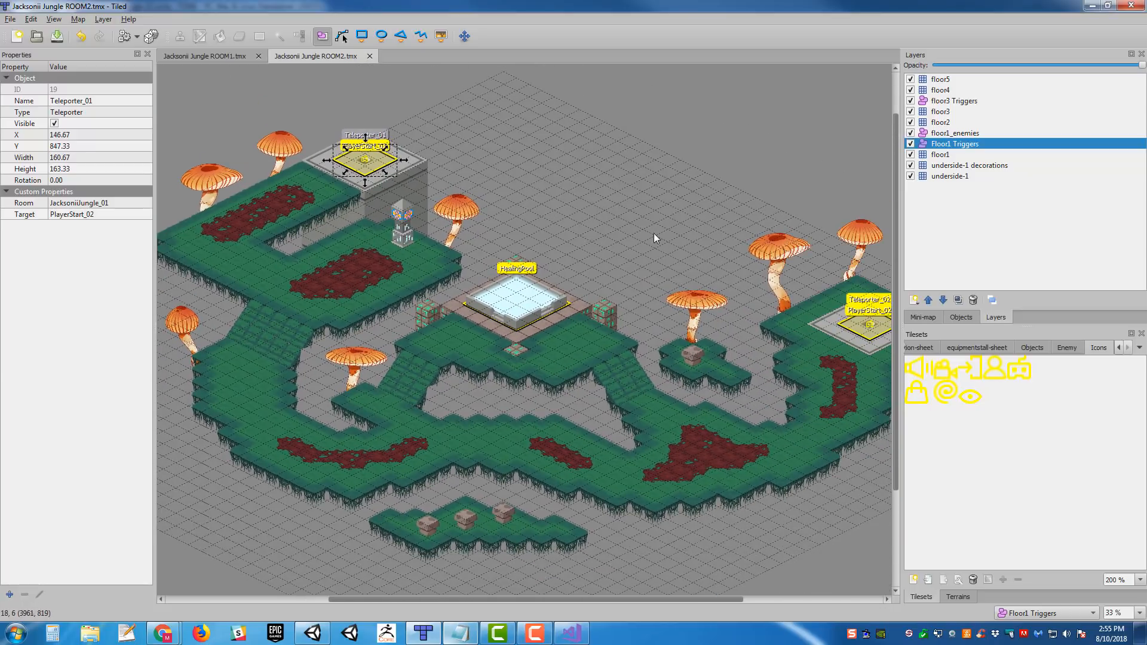
{"action": "middle_click_drag", "start_coordinate": [655, 238], "coordinate": [755, 288]}
{"action": "left_click", "coordinate": [219, 57]}
{"action": "middle_click_drag", "start_coordinate": [596, 262], "coordinate": [652, 257]}
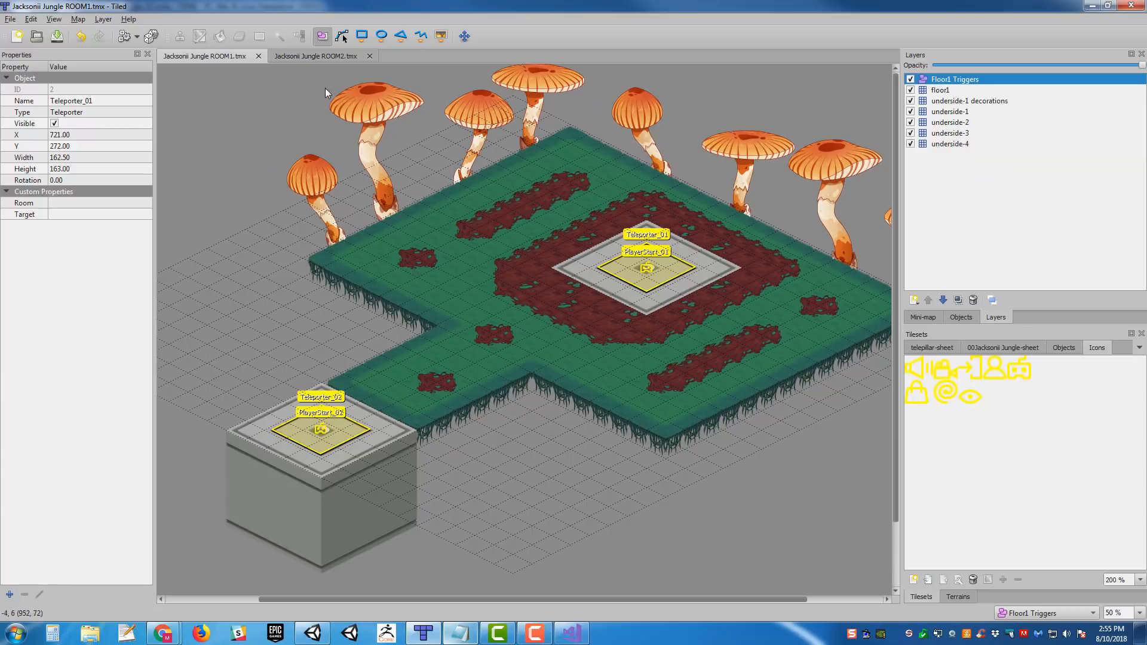
{"action": "mouse_move", "coordinate": [561, 179]}
{"action": "middle_mouse_down"}
{"action": "mouse_move", "coordinate": [531, 196]}
{"action": "mouse_move", "coordinate": [549, 182]}
{"action": "middle_mouse_up"}
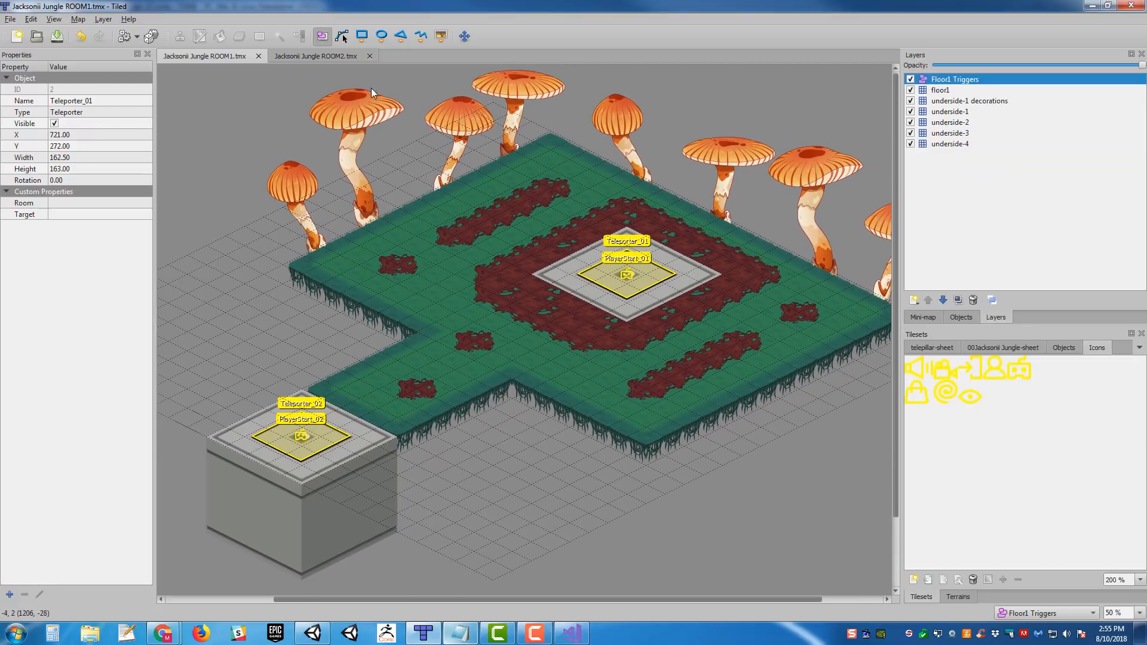
{"action": "middle_click_drag", "start_coordinate": [747, 282], "coordinate": [714, 302]}
{"action": "left_click", "coordinate": [327, 58]}
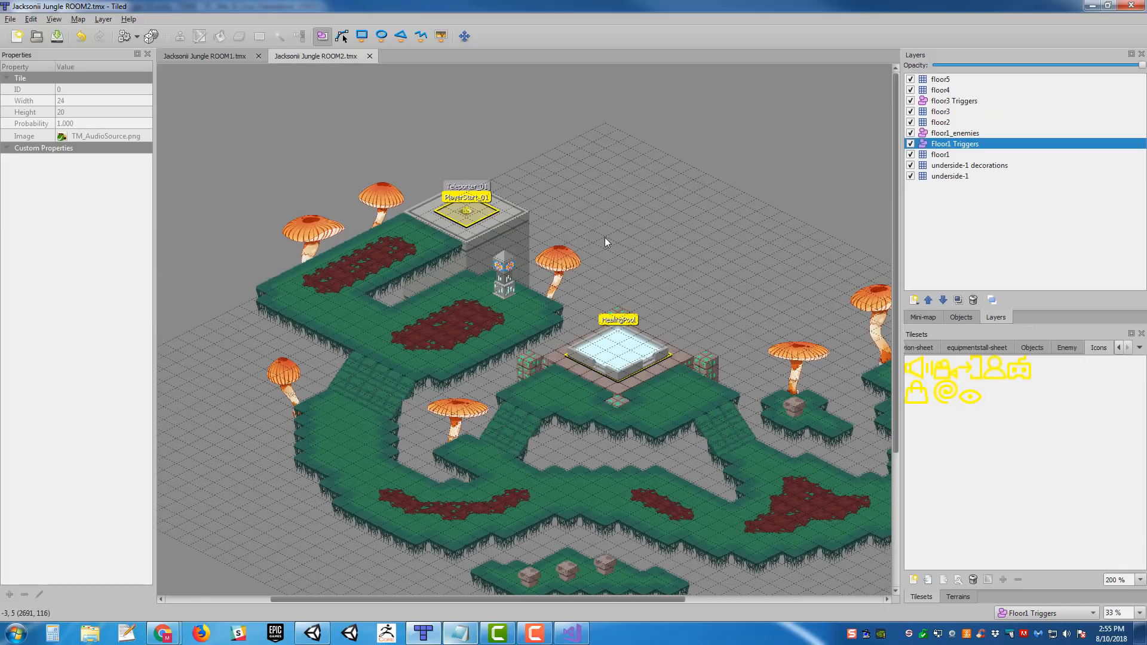
{"action": "middle_click_drag", "start_coordinate": [565, 291], "coordinate": [503, 180]}
{"action": "scroll", "coordinate": [542, 358], "scroll_direction": "up", "scroll_amount": 1, "text": "ctrl"}
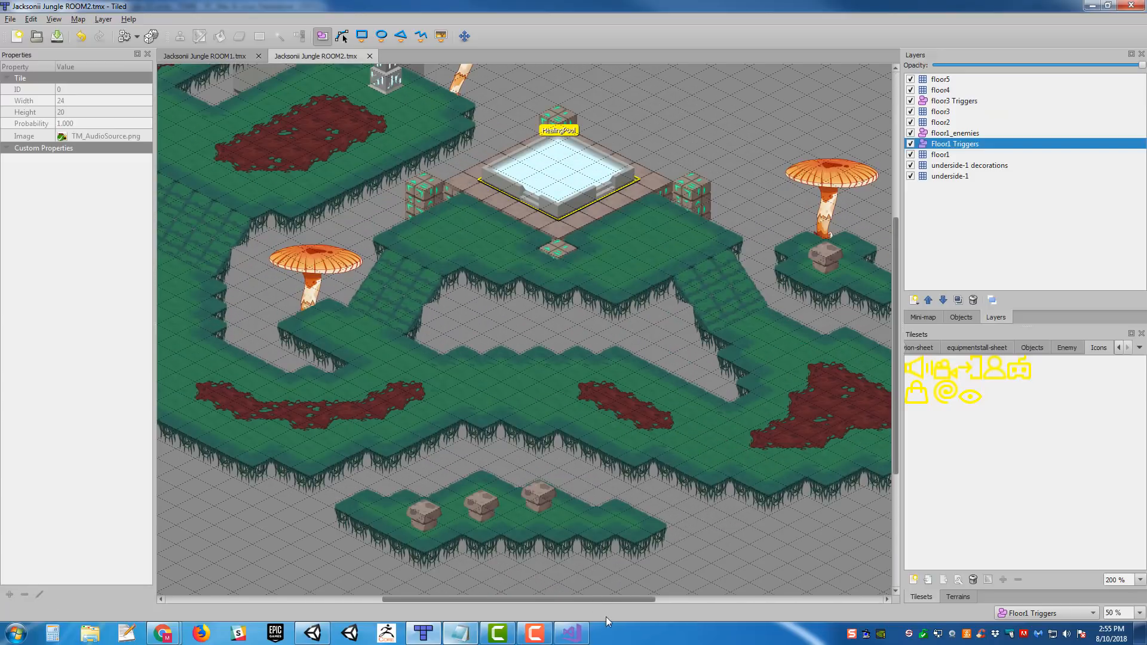
- Switch to Unity, inspect SceneInfo's import settings, and compare the JacksoniiJungle_02 level geometry with the ROOM2 map in Tiled
{"action": "left_click", "coordinate": [324, 640]}
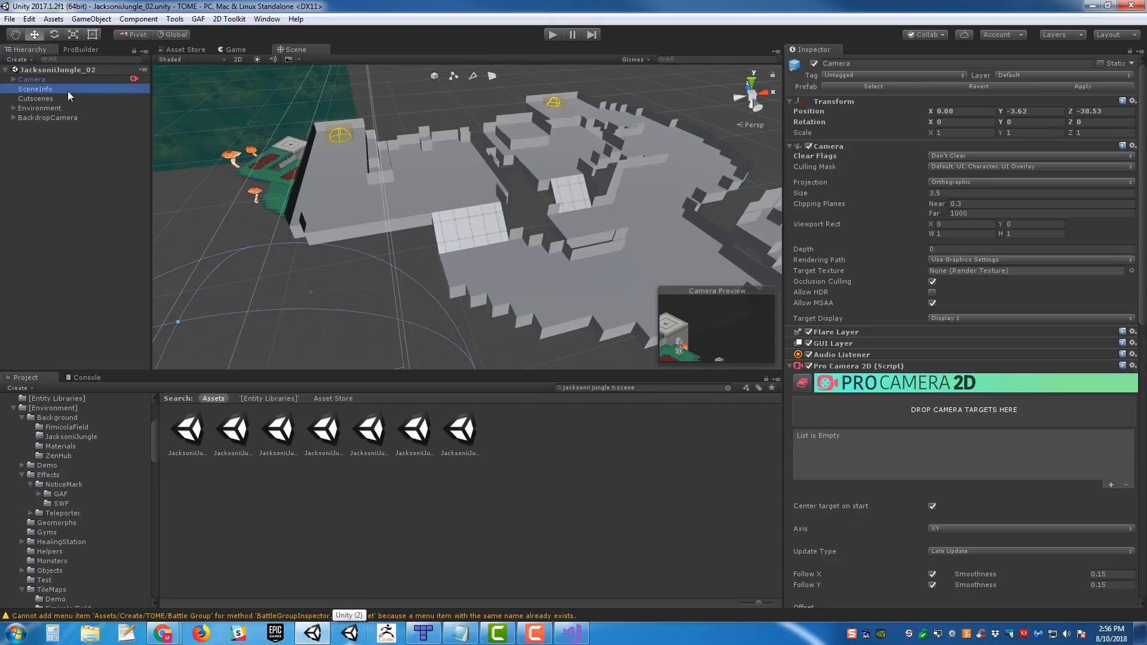
{"action": "scroll", "coordinate": [913, 352], "scroll_direction": "down", "scroll_amount": 10}
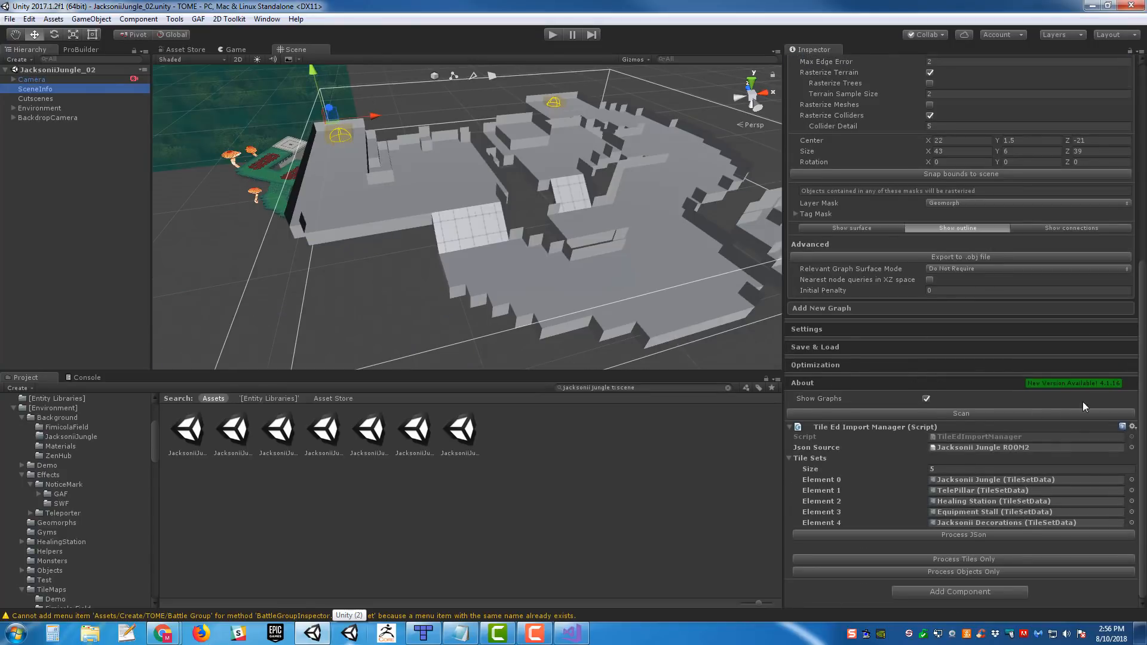
{"action": "left_click_drag", "start_coordinate": [633, 257], "coordinate": [471, 201], "text": "alt"}
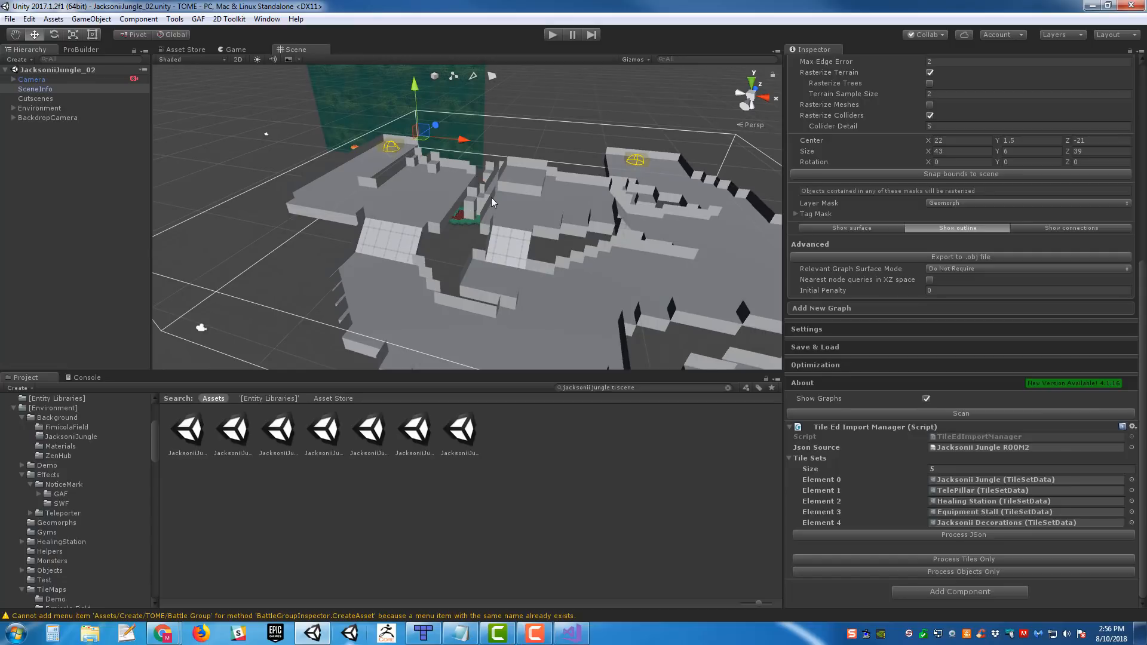
{"action": "left_click", "coordinate": [422, 637]}
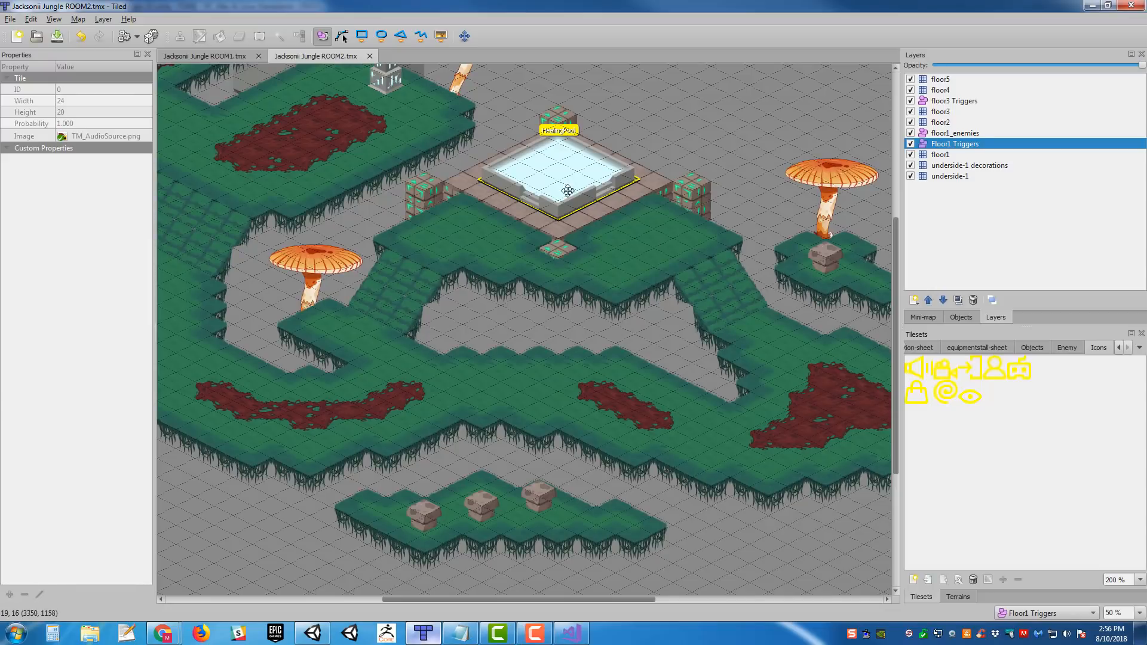
{"action": "middle_click_drag", "start_coordinate": [568, 191], "coordinate": [778, 343]}
{"action": "mouse_move", "coordinate": [655, 274]}
{"action": "middle_mouse_down"}
{"action": "mouse_move", "coordinate": [346, 130]}
{"action": "mouse_move", "coordinate": [415, 130]}
{"action": "middle_mouse_up"}
{"action": "left_click", "coordinate": [312, 633]}
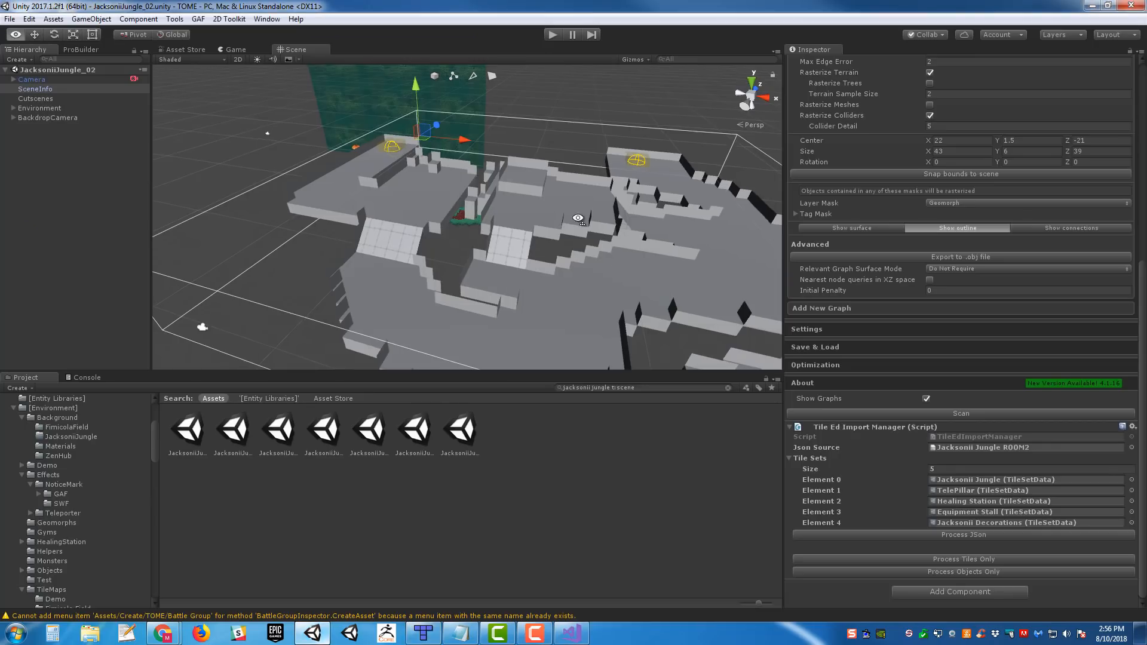
{"action": "left_click_drag", "start_coordinate": [761, 191], "coordinate": [583, 190], "text": "alt"}
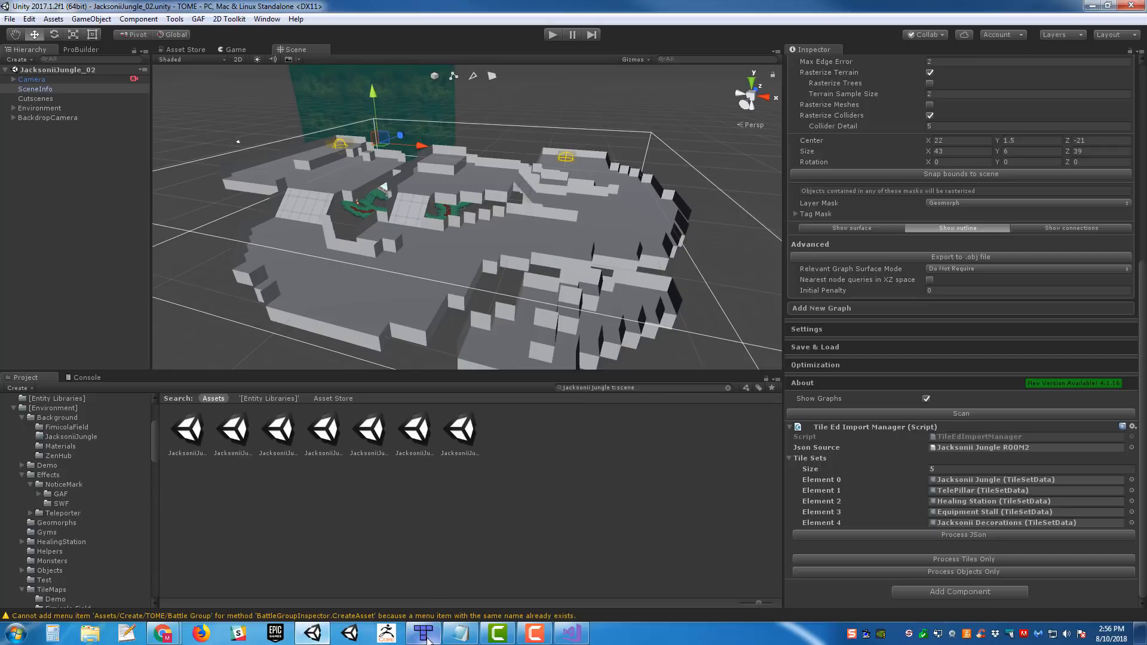
- Return to Tiled and check the Room and Target properties of Teleporter_01 and Teleporter_02 in the ROOM2 map
{"action": "left_click", "coordinate": [424, 634]}
{"action": "middle_click_drag", "start_coordinate": [559, 230], "coordinate": [653, 282]}
{"action": "scroll", "coordinate": [648, 285], "scroll_direction": "down", "scroll_amount": 1, "text": "ctrl"}
{"action": "middle_click_drag", "start_coordinate": [872, 269], "coordinate": [706, 285]}
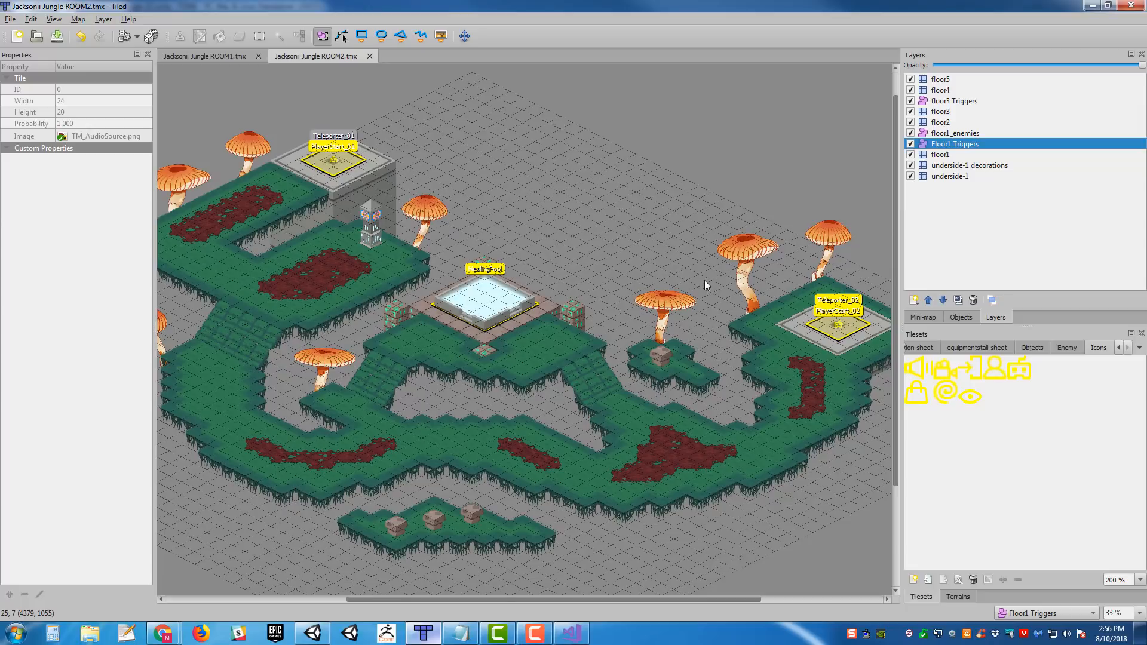
{"action": "middle_click_drag", "start_coordinate": [469, 247], "coordinate": [447, 246]}
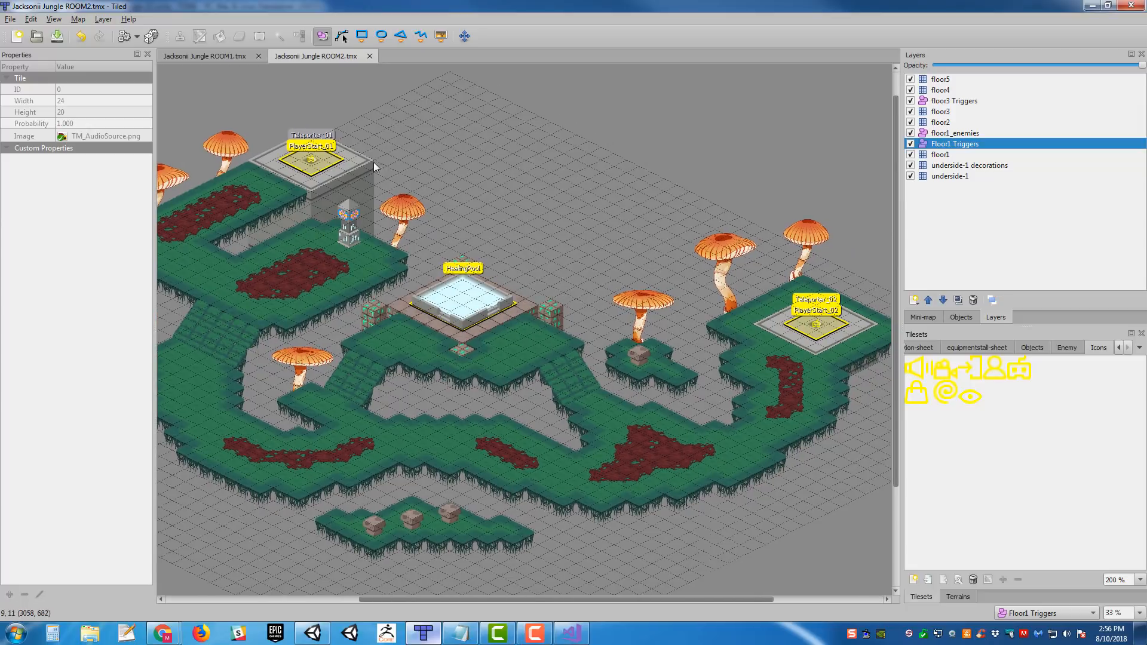
{"action": "left_click", "coordinate": [315, 158]}
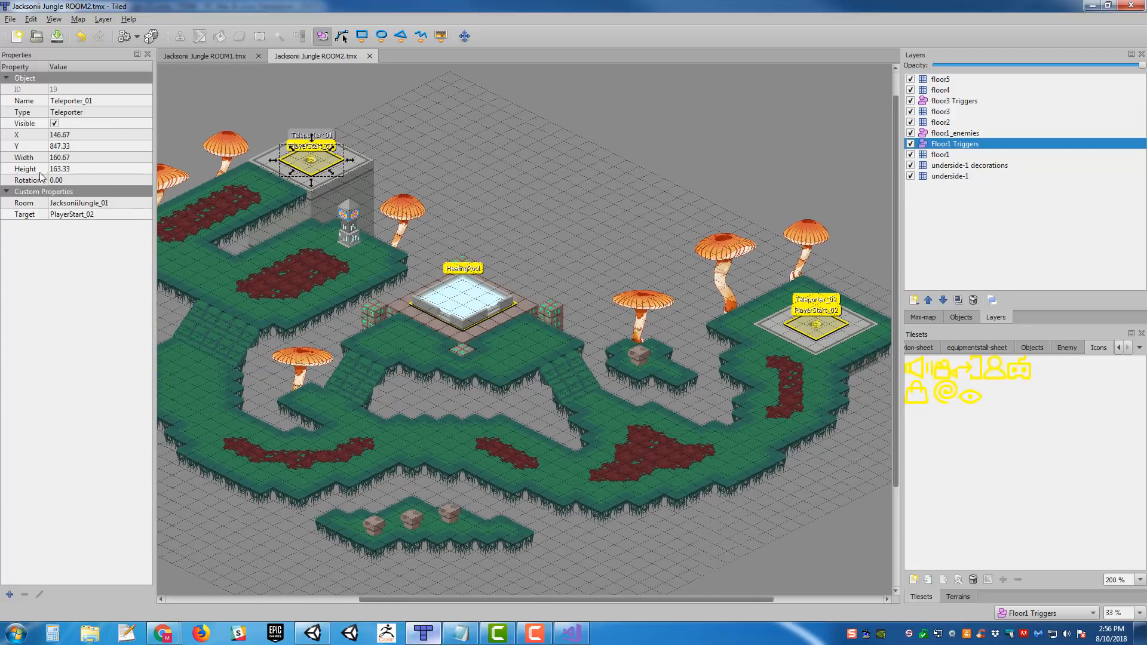
{"action": "left_click", "coordinate": [794, 336]}
{"action": "middle_click_drag", "start_coordinate": [413, 156], "coordinate": [505, 170]}
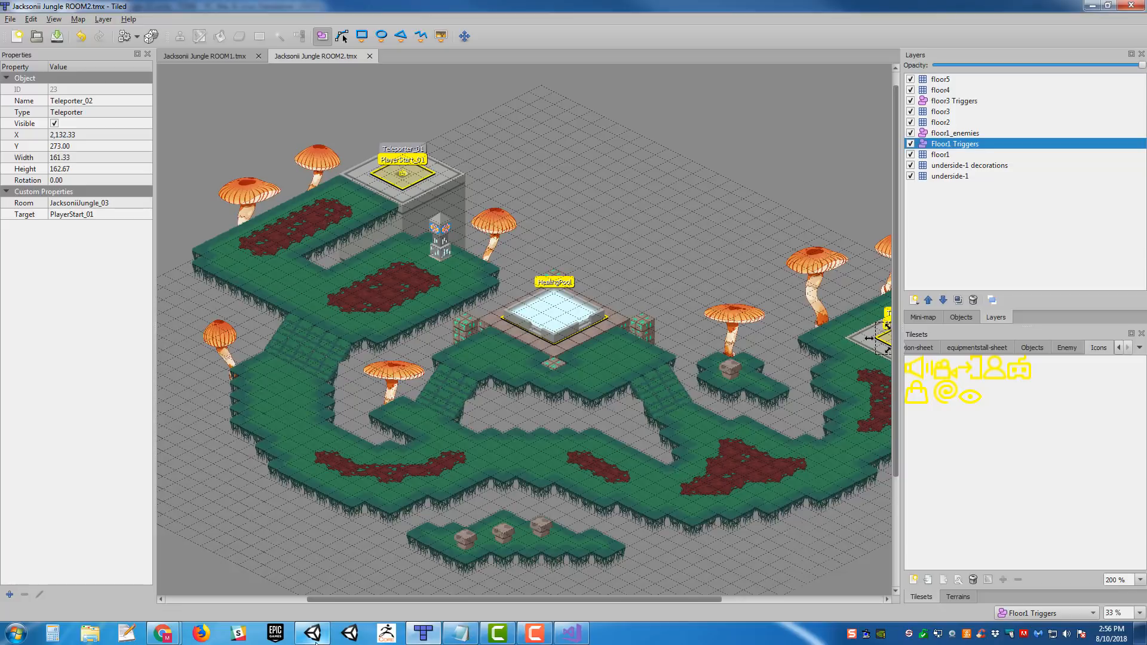
{"action": "middle_click_drag", "start_coordinate": [427, 429], "coordinate": [644, 360]}
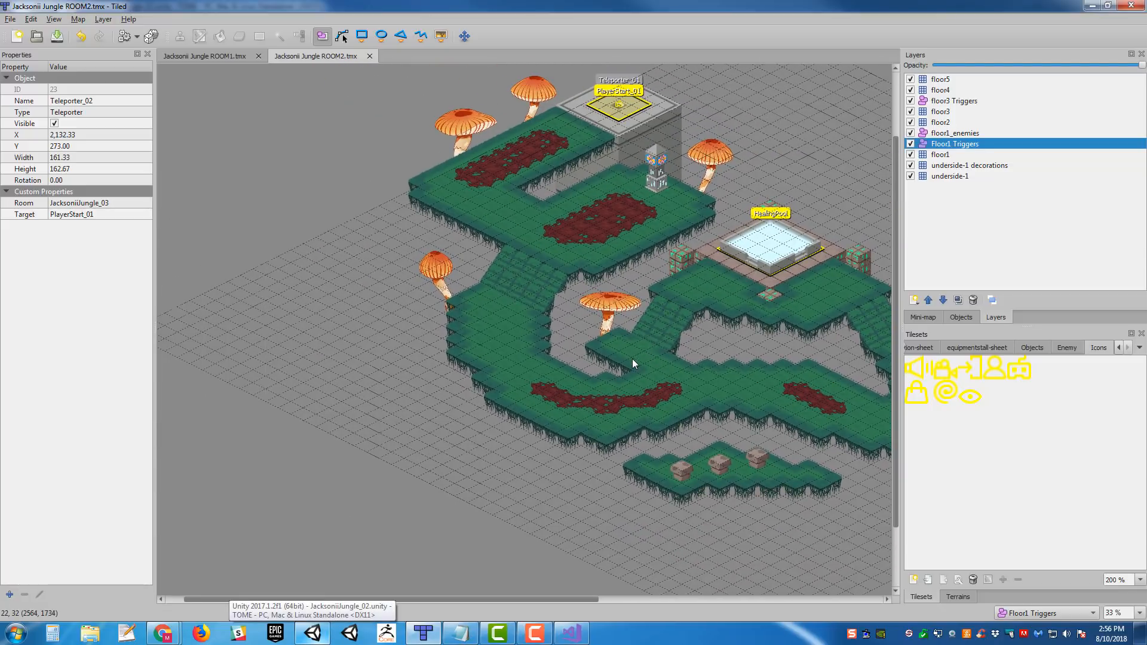
- On the floor1_enemies layer, insert a Ninjant enemy tile on the western grass path just below the ramp
{"action": "scroll", "coordinate": [615, 339], "scroll_direction": "up", "scroll_amount": 1, "text": "ctrl"}
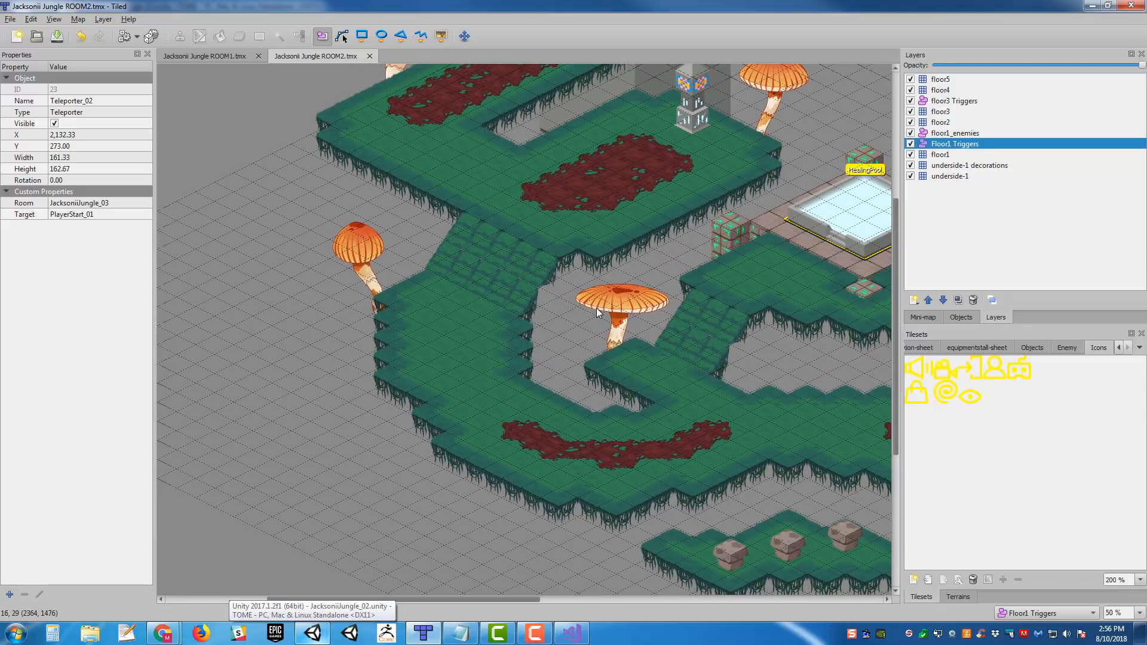
{"action": "left_click", "coordinate": [972, 133]}
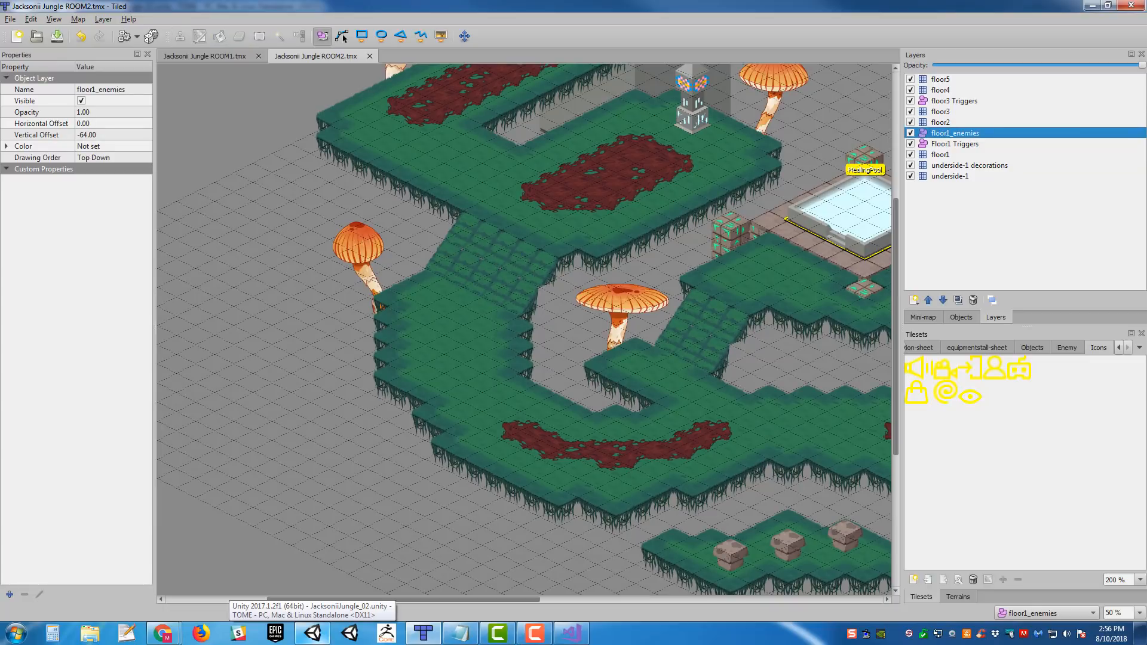
{"action": "middle_click_drag", "start_coordinate": [675, 245], "coordinate": [624, 249]}
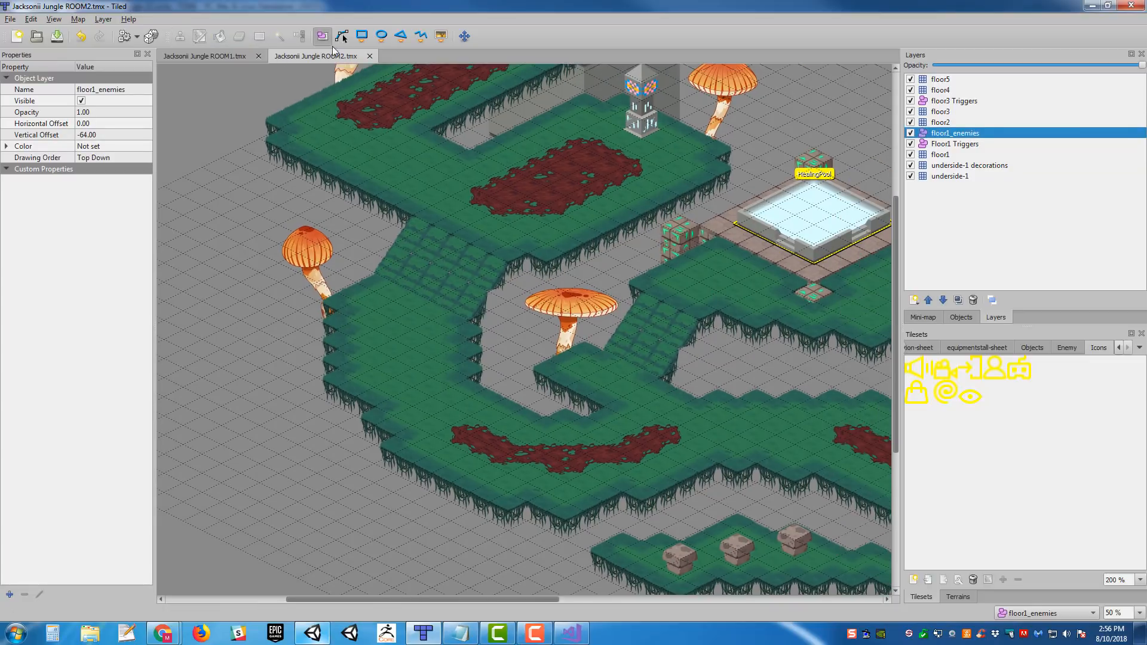
{"action": "left_click", "coordinate": [442, 36]}
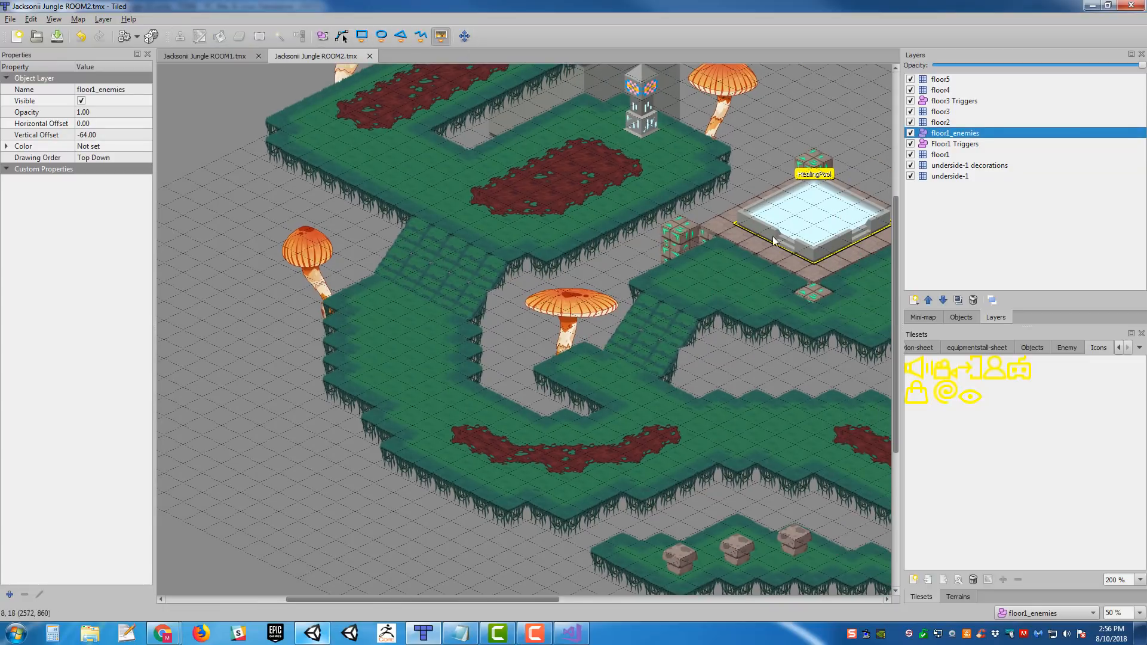
{"action": "left_click", "coordinate": [1082, 347]}
{"action": "left_click", "coordinate": [1120, 389]}
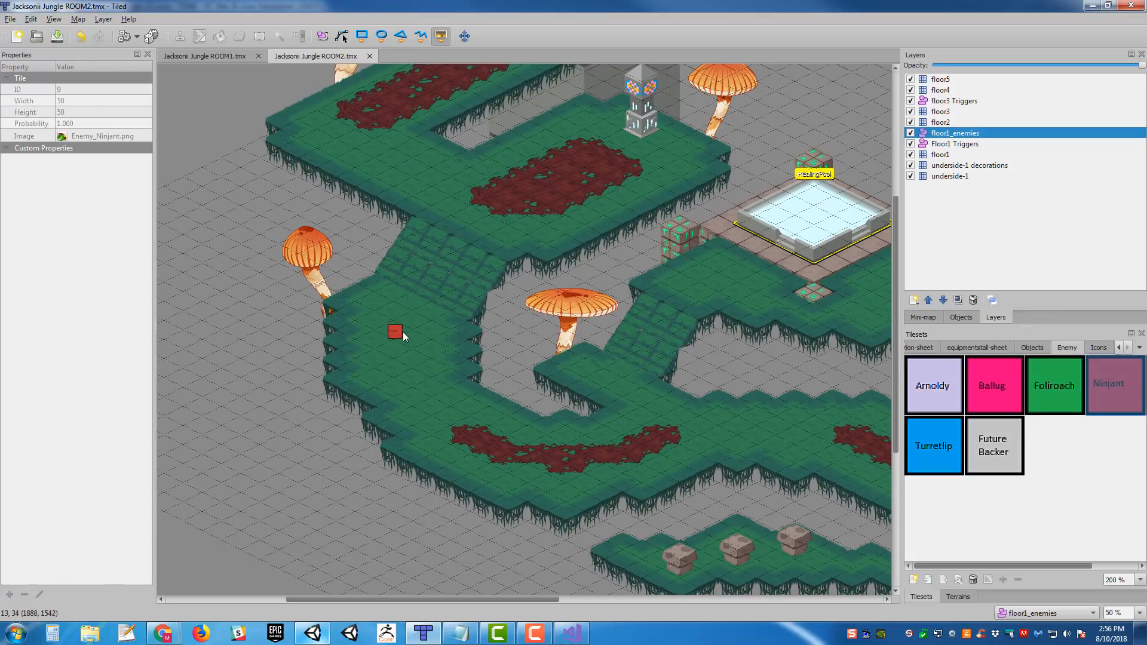
{"action": "left_click", "coordinate": [401, 327]}
- Draw a five-point polyline from the Ninjant down the path, across the curved red patch and back to the grass ledge beside the mushroom
{"action": "middle_click_drag", "start_coordinate": [601, 360], "coordinate": [663, 329]}
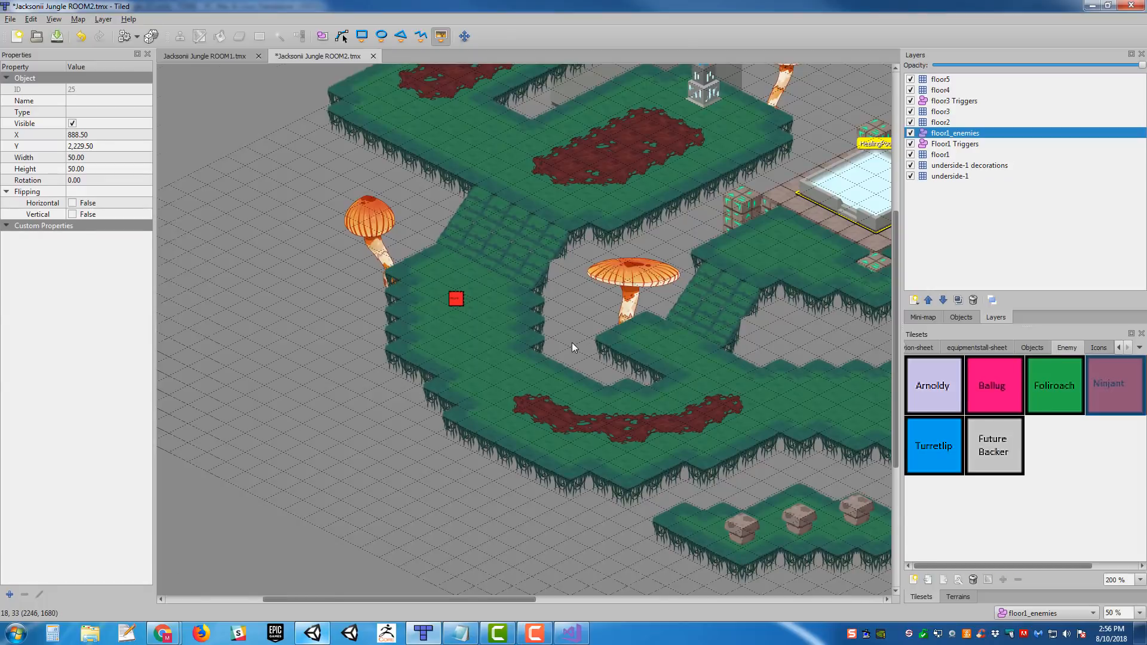
{"action": "scroll", "coordinate": [572, 343], "scroll_direction": "up", "scroll_amount": 1, "text": "ctrl"}
{"action": "middle_click_drag", "start_coordinate": [545, 301], "coordinate": [635, 337]}
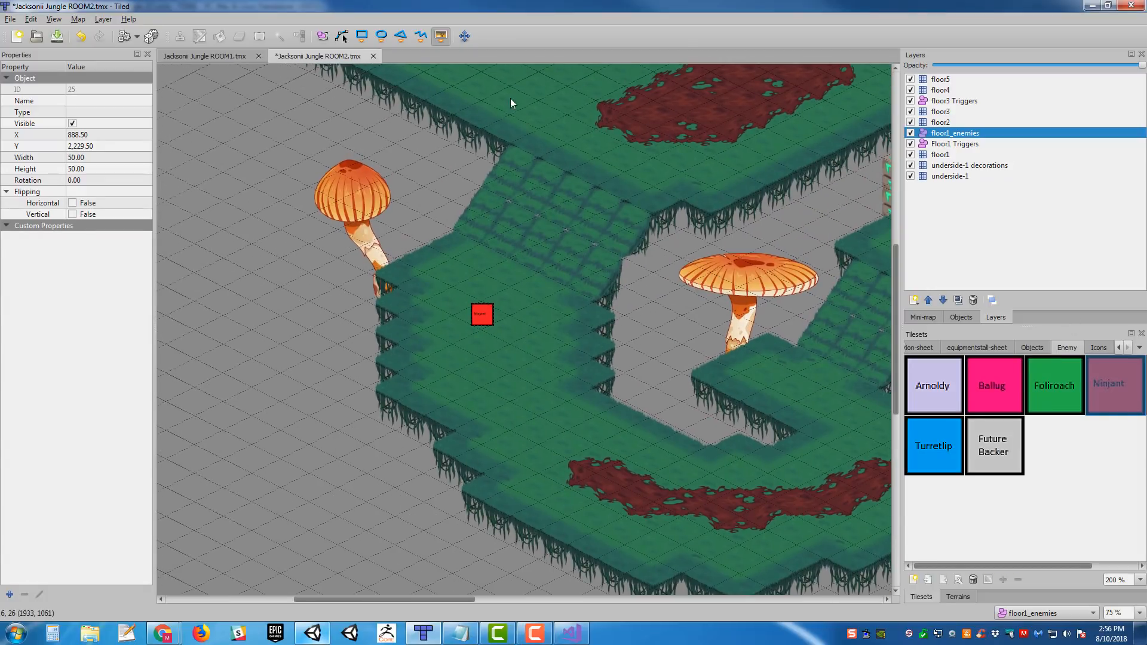
{"action": "left_click", "coordinate": [421, 39]}
{"action": "middle_click_drag", "start_coordinate": [632, 190], "coordinate": [507, 110]}
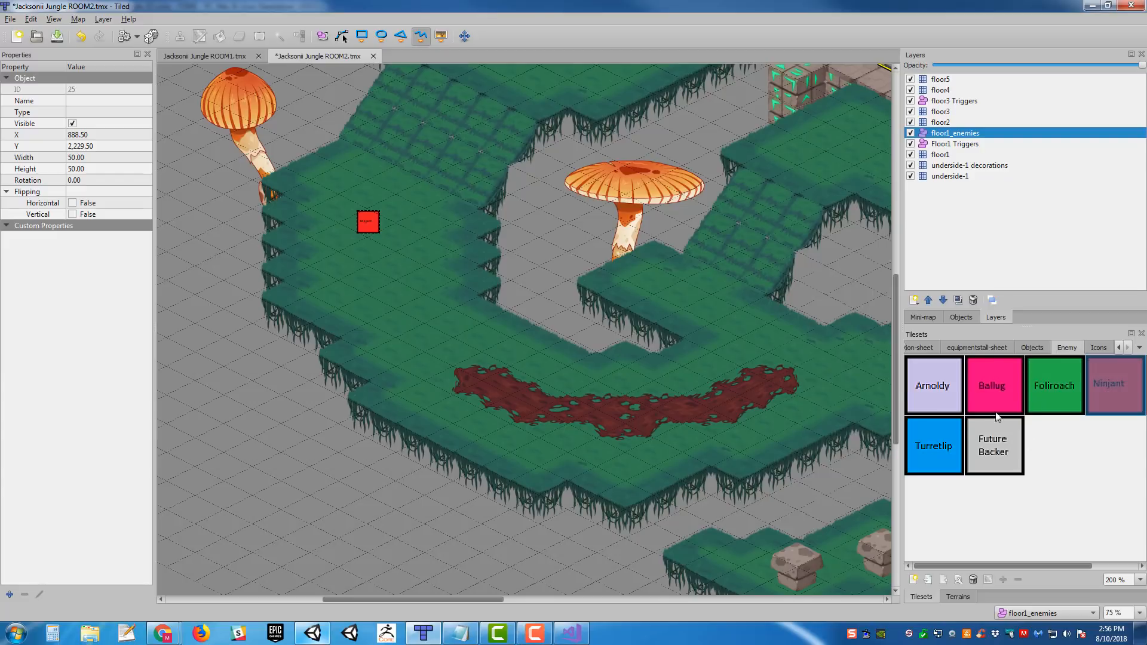
{"action": "middle_click_drag", "start_coordinate": [609, 269], "coordinate": [409, 265]}
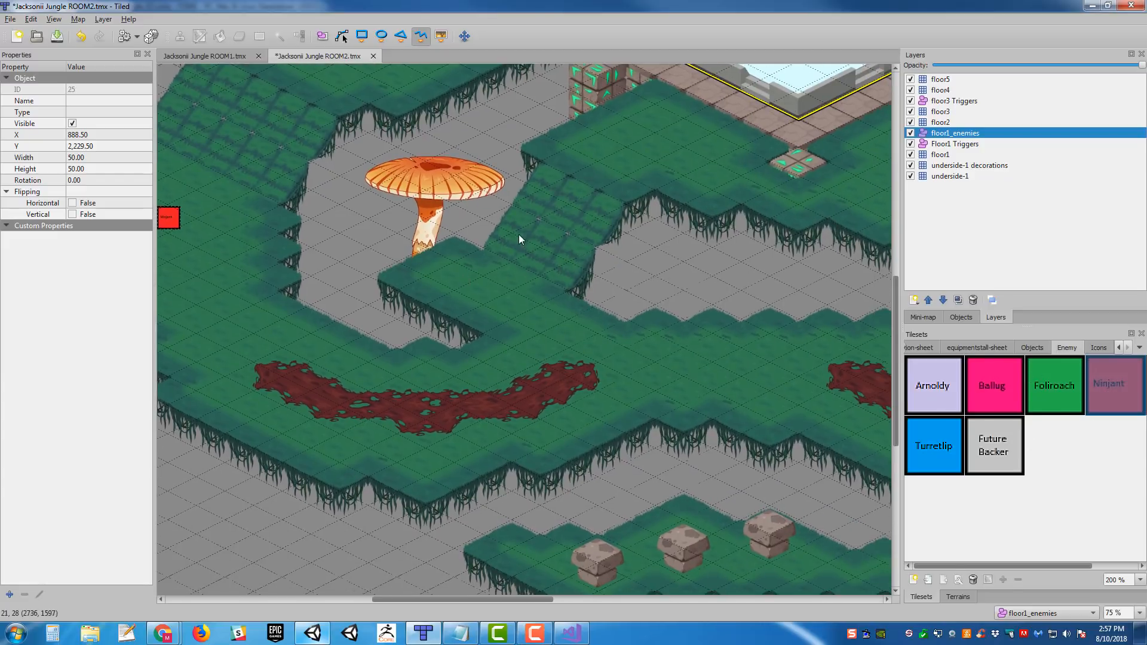
{"action": "middle_click_drag", "start_coordinate": [508, 236], "coordinate": [798, 322]}
{"action": "middle_click_drag", "start_coordinate": [565, 277], "coordinate": [520, 293]}
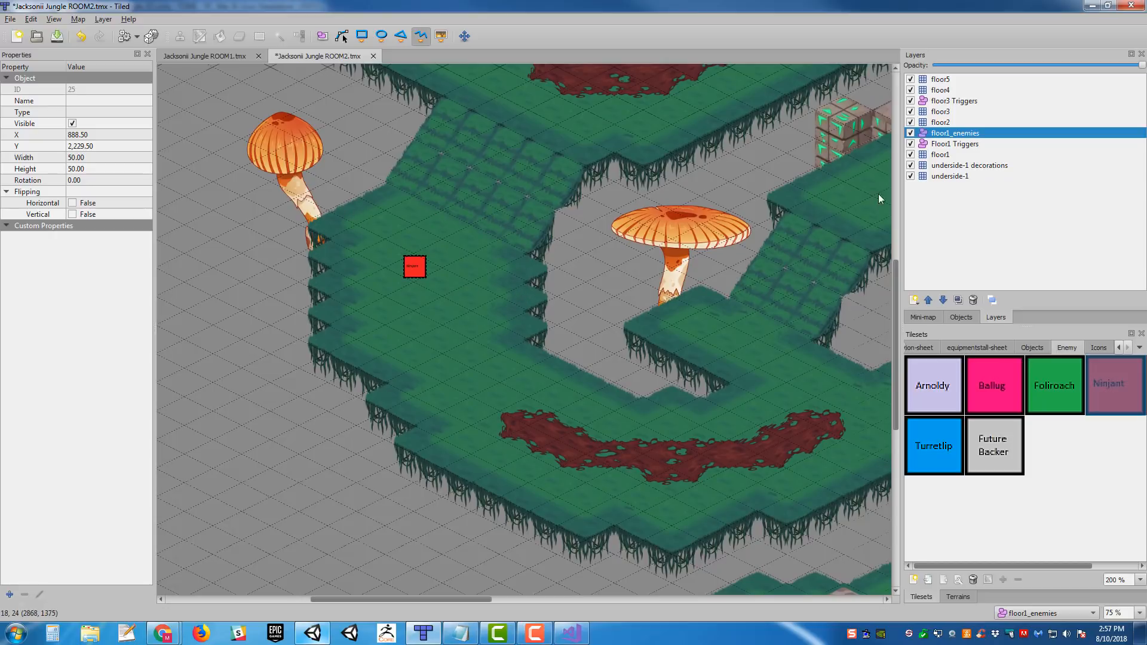
{"action": "middle_click_drag", "start_coordinate": [615, 323], "coordinate": [589, 313]}
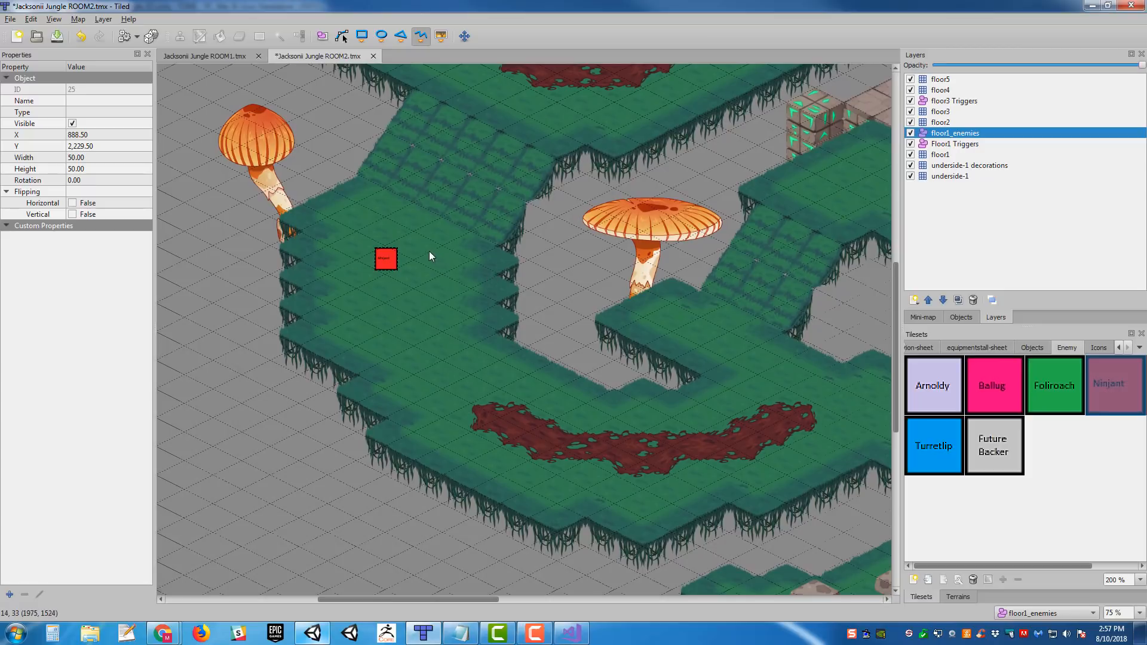
{"action": "left_click", "coordinate": [387, 271]}
{"action": "left_click", "coordinate": [384, 328]}
{"action": "left_click", "coordinate": [632, 452]}
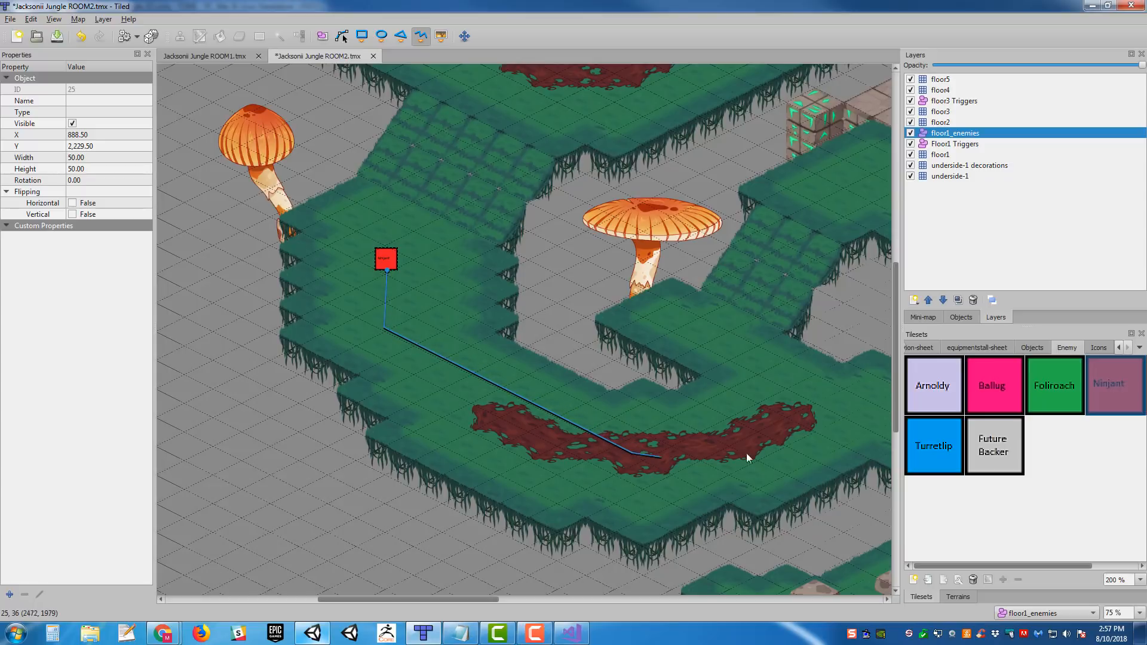
{"action": "left_click", "coordinate": [805, 378]}
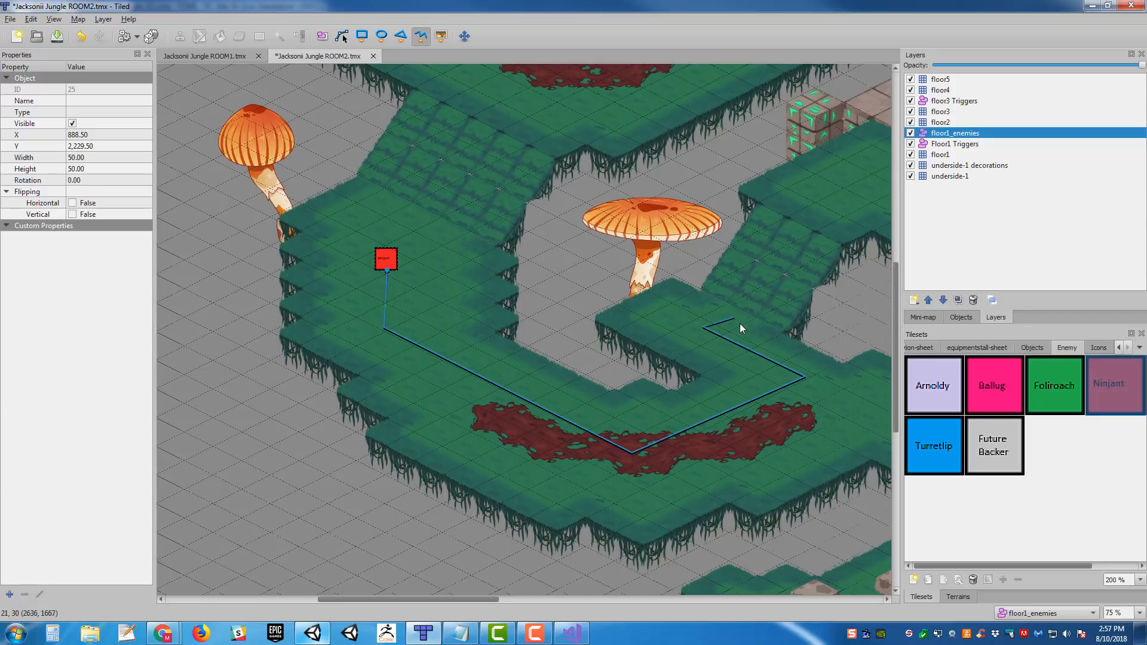
{"action": "right_click", "coordinate": [735, 367]}
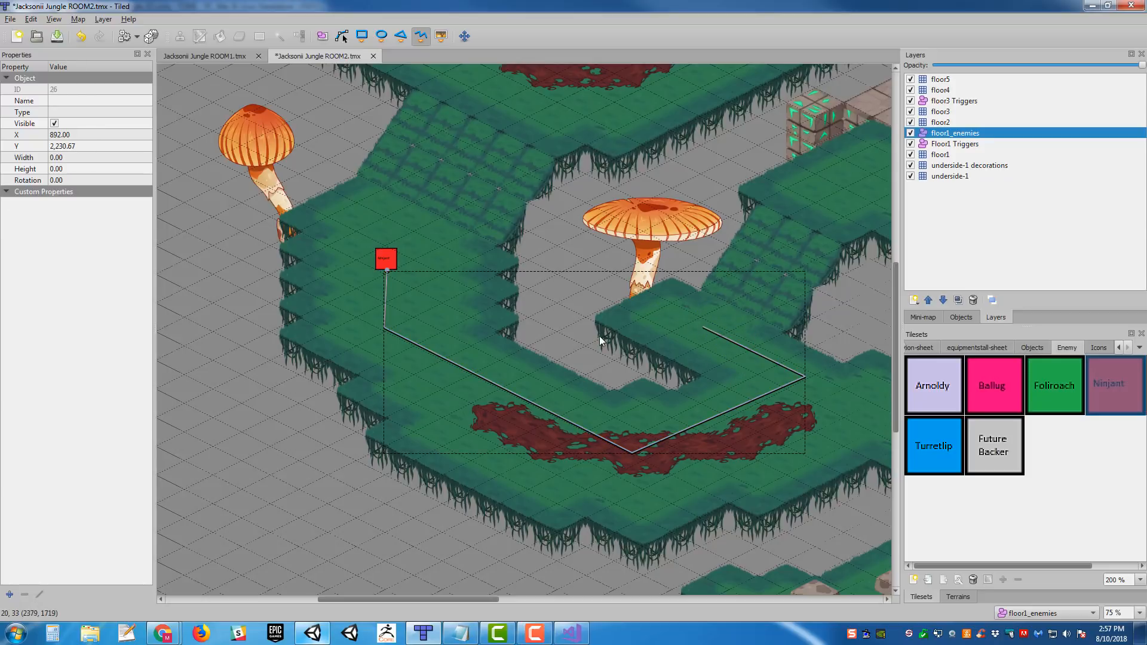
- Examine the ground around the healing pool and browse the tilesets, opening healingstation-sheet and 00Jacksonii Jungle-sheet
{"action": "scroll", "coordinate": [636, 300], "scroll_direction": "down", "scroll_amount": 1}
{"action": "mouse_move", "coordinate": [505, 239]}
{"action": "middle_mouse_down"}
{"action": "mouse_move", "coordinate": [400, 320]}
{"action": "mouse_move", "coordinate": [651, 310]}
{"action": "mouse_move", "coordinate": [443, 333]}
{"action": "mouse_move", "coordinate": [588, 291]}
{"action": "mouse_move", "coordinate": [333, 282]}
{"action": "mouse_move", "coordinate": [461, 320]}
{"action": "mouse_move", "coordinate": [472, 304]}
{"action": "mouse_move", "coordinate": [476, 399]}
{"action": "mouse_move", "coordinate": [551, 412]}
{"action": "mouse_move", "coordinate": [571, 310]}
{"action": "mouse_move", "coordinate": [542, 348]}
{"action": "middle_mouse_up"}
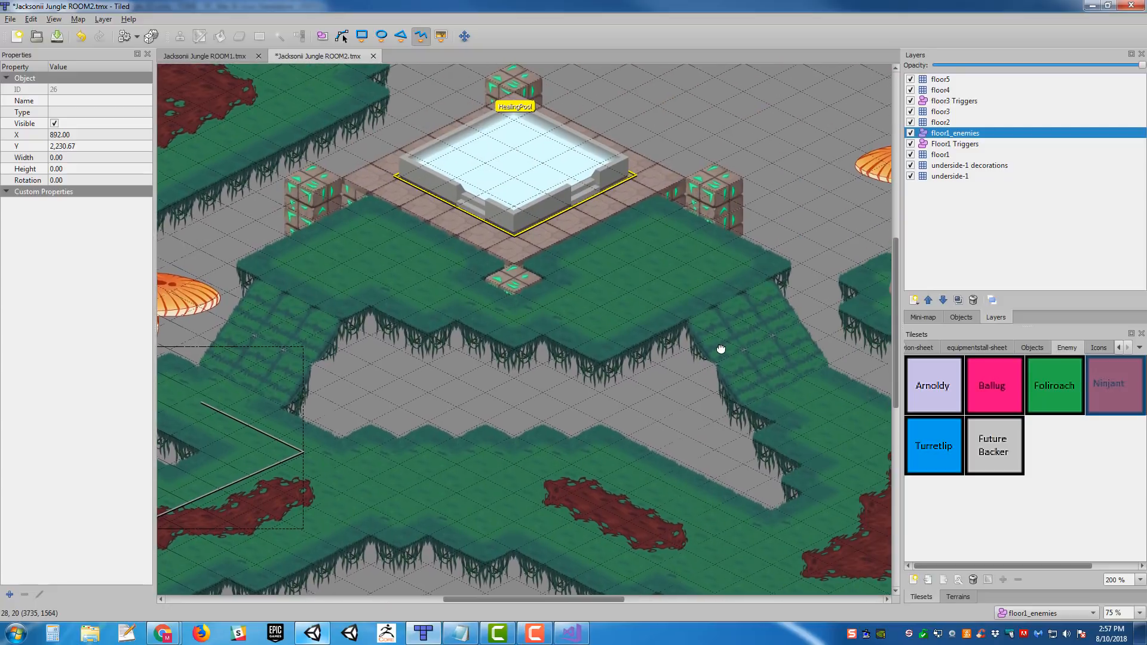
{"action": "scroll", "coordinate": [713, 177], "scroll_direction": "down", "scroll_amount": 3}
{"action": "scroll", "coordinate": [718, 315], "scroll_direction": "right", "scroll_amount": 2, "text": "shift"}
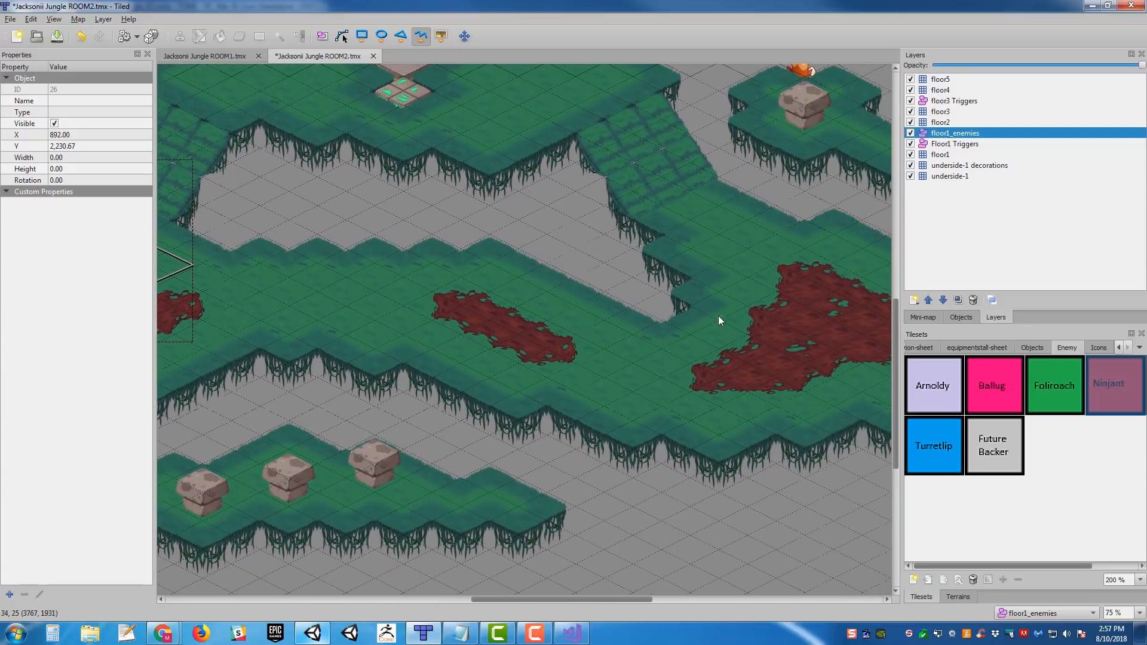
{"action": "left_click", "coordinate": [1019, 349]}
{"action": "left_click", "coordinate": [926, 345]}
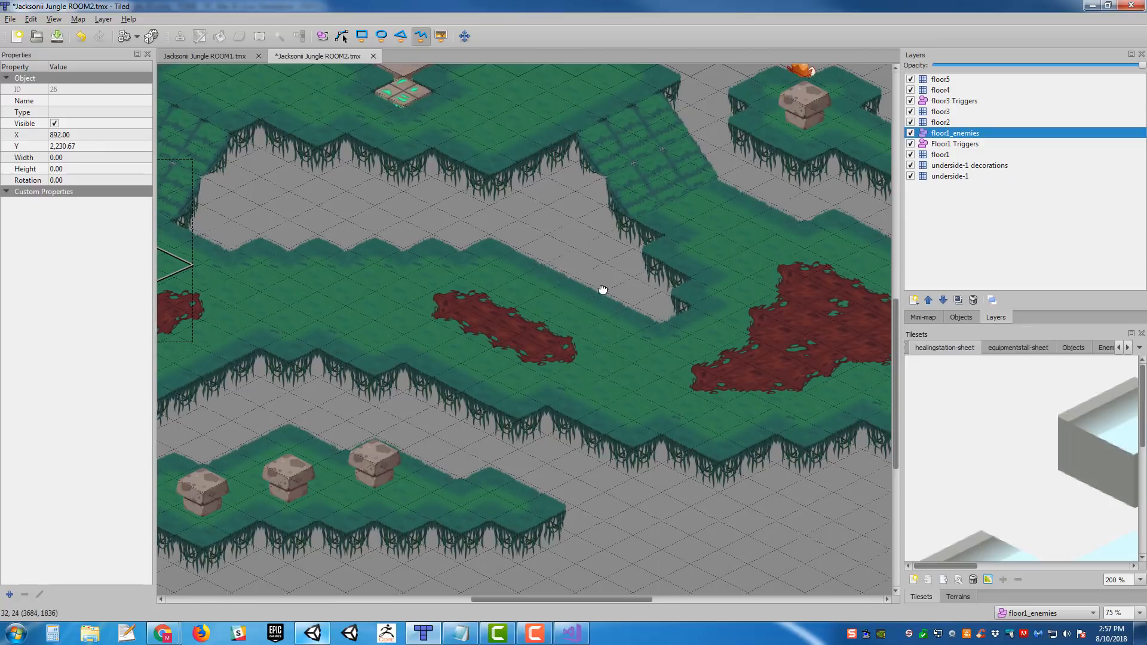
{"action": "middle_click_drag", "start_coordinate": [599, 286], "coordinate": [662, 352]}
{"action": "double_click", "coordinate": [1121, 348]}
{"action": "mouse_move", "coordinate": [581, 199]}
{"action": "middle_mouse_down"}
{"action": "mouse_move", "coordinate": [601, 264]}
{"action": "mouse_move", "coordinate": [612, 390]}
{"action": "middle_mouse_up"}
{"action": "middle_click_drag", "start_coordinate": [618, 258], "coordinate": [761, 162]}
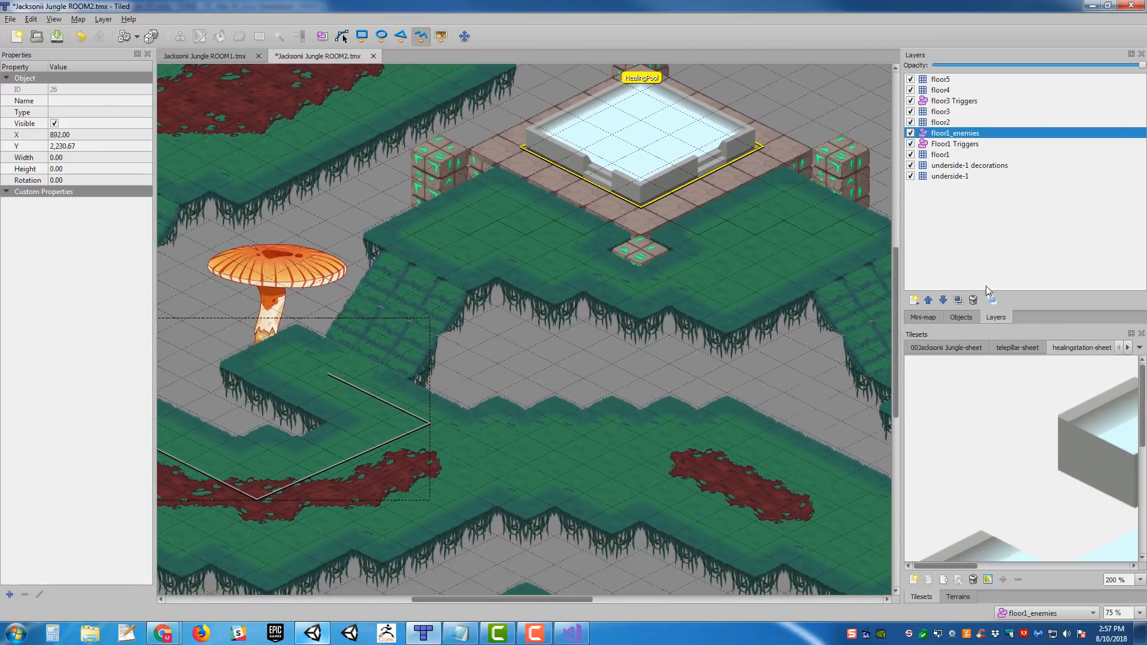
{"action": "left_click", "coordinate": [971, 348]}
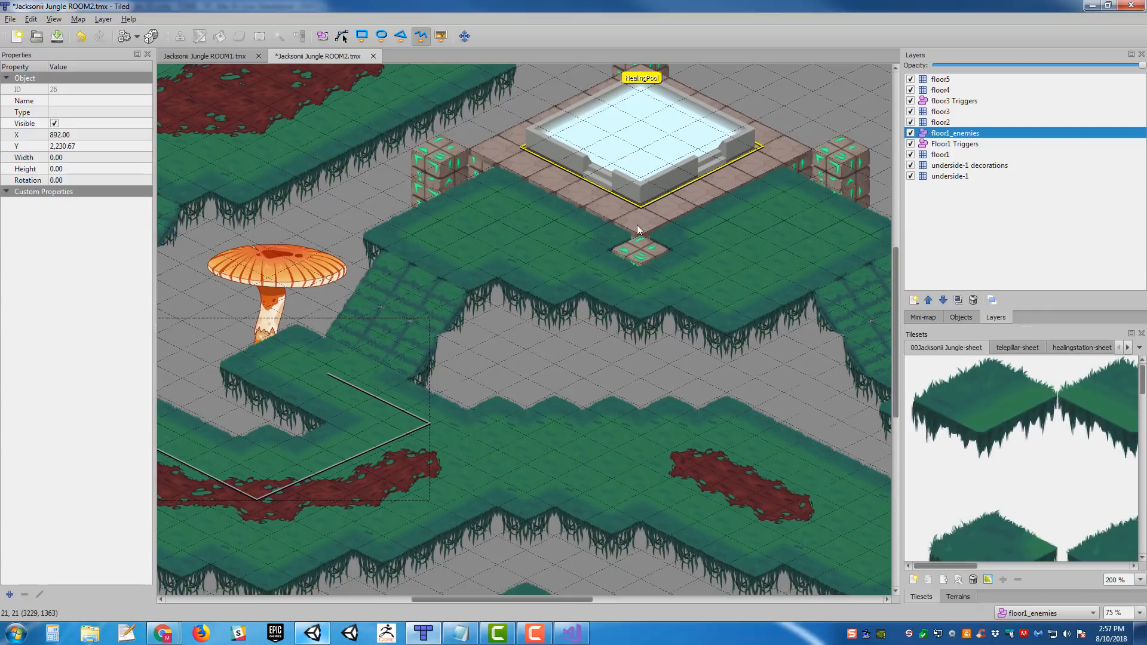
- Insert a Foliroach enemy tile on the grass just beyond the eastern tip of the large triangular red patch
{"action": "middle_click_drag", "start_coordinate": [637, 225], "coordinate": [574, 341]}
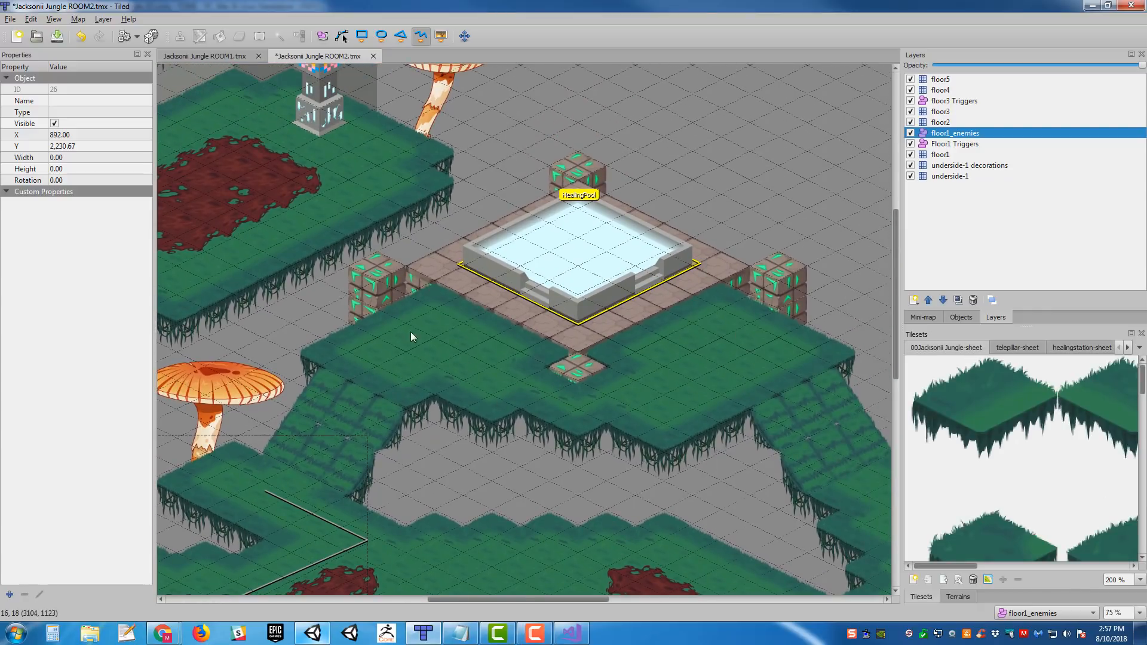
{"action": "mouse_move", "coordinate": [416, 338]}
{"action": "middle_mouse_down"}
{"action": "mouse_move", "coordinate": [671, 269]}
{"action": "mouse_move", "coordinate": [687, 289]}
{"action": "middle_mouse_up"}
{"action": "middle_click_drag", "start_coordinate": [783, 208], "coordinate": [496, 330]}
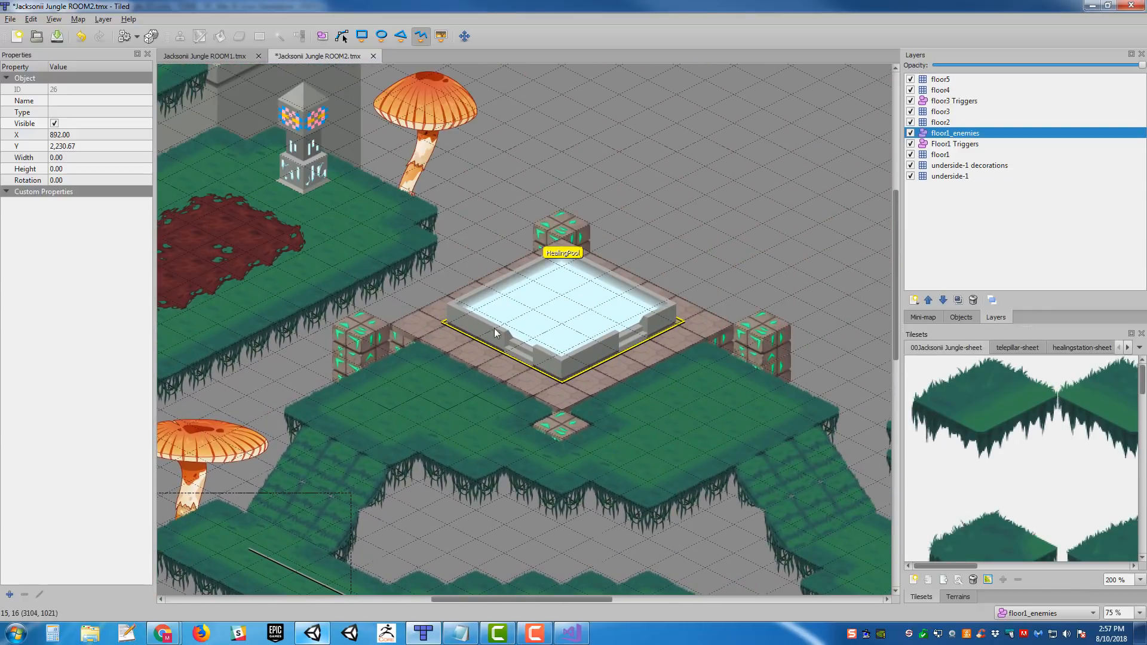
{"action": "mouse_move", "coordinate": [686, 223]}
{"action": "middle_mouse_down"}
{"action": "mouse_move", "coordinate": [658, 111]}
{"action": "mouse_move", "coordinate": [696, 12]}
{"action": "middle_mouse_up"}
{"action": "middle_click_drag", "start_coordinate": [751, 252], "coordinate": [596, 300]}
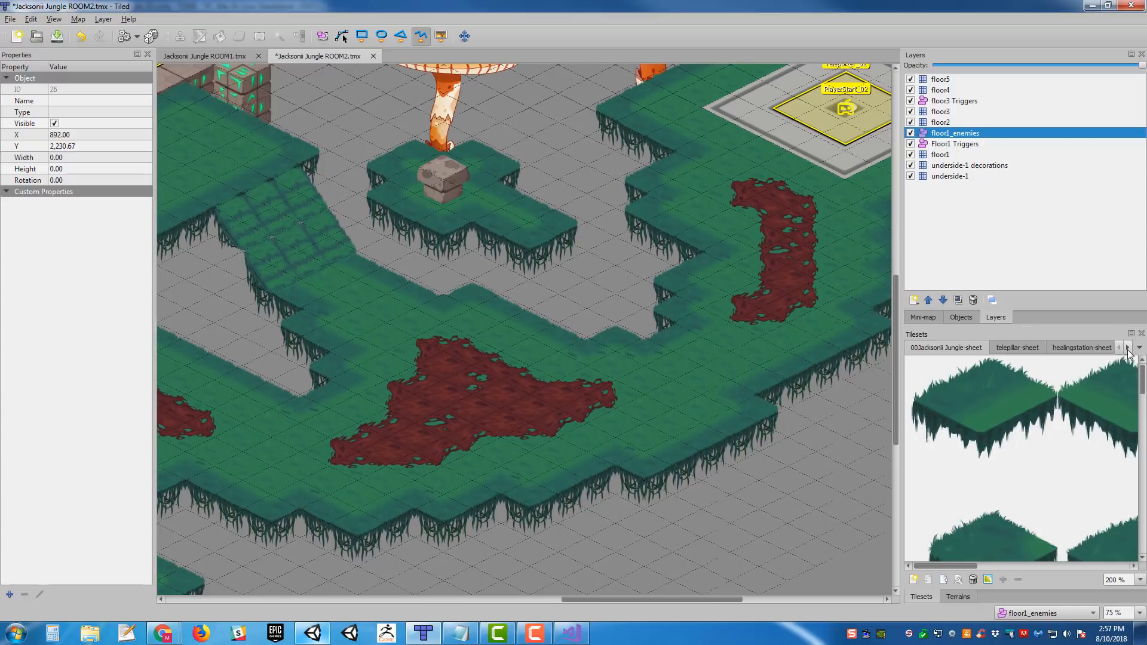
{"action": "left_click", "coordinate": [1125, 349]}
{"action": "left_click", "coordinate": [1126, 350]}
{"action": "left_click", "coordinate": [1126, 349]}
{"action": "left_click", "coordinate": [1125, 349]}
{"action": "left_click", "coordinate": [1125, 350]}
{"action": "left_click", "coordinate": [1069, 348]}
{"action": "left_click", "coordinate": [1120, 383]}
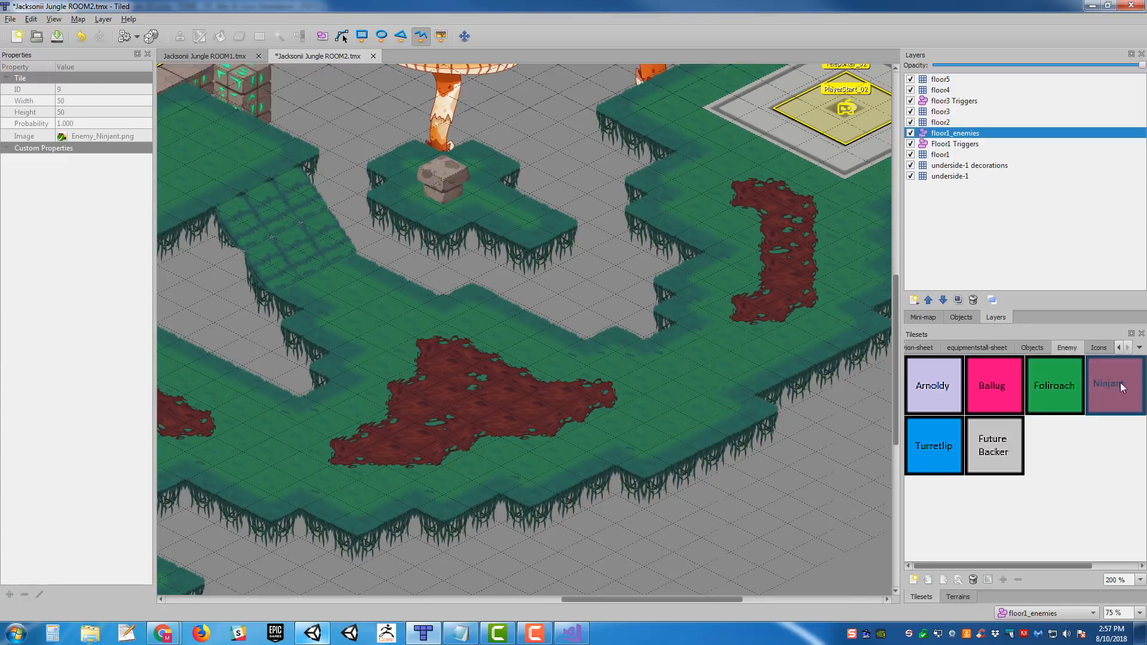
{"action": "left_click", "coordinate": [1057, 394]}
{"action": "middle_click_drag", "start_coordinate": [658, 390], "coordinate": [804, 383]}
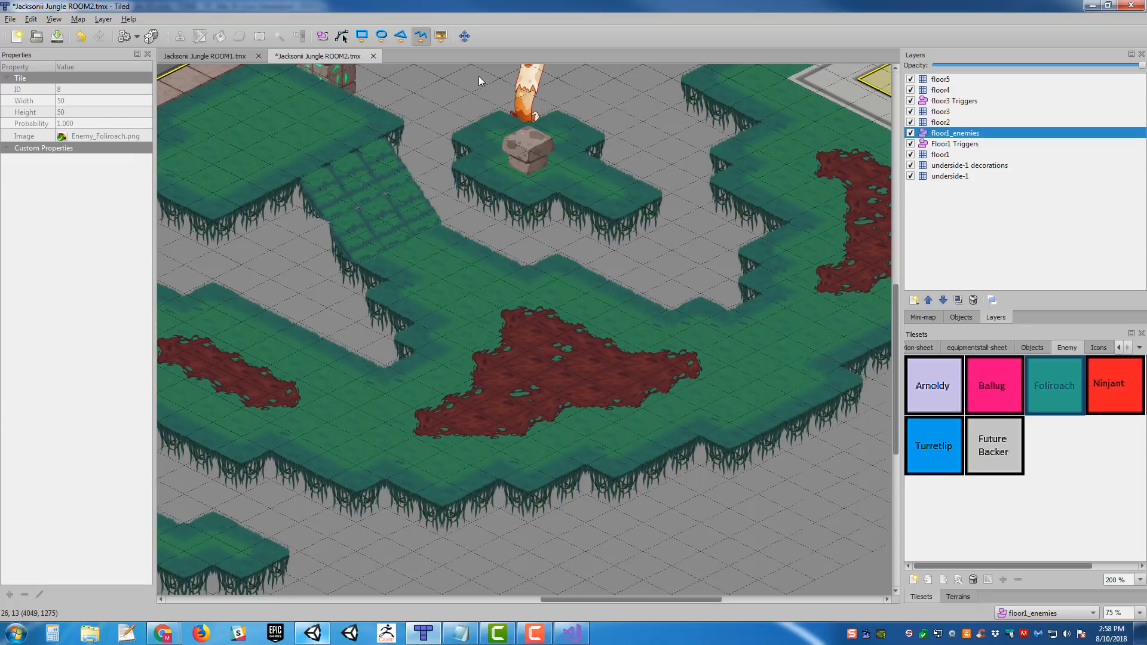
{"action": "left_click", "coordinate": [322, 36]}
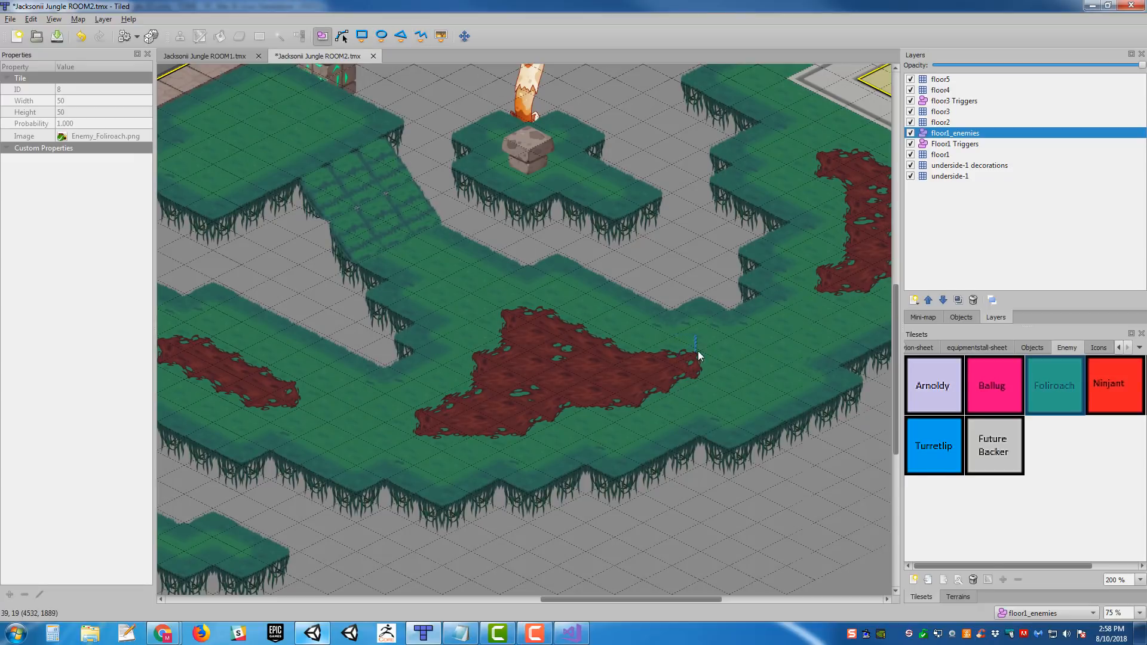
{"action": "left_click", "coordinate": [441, 35]}
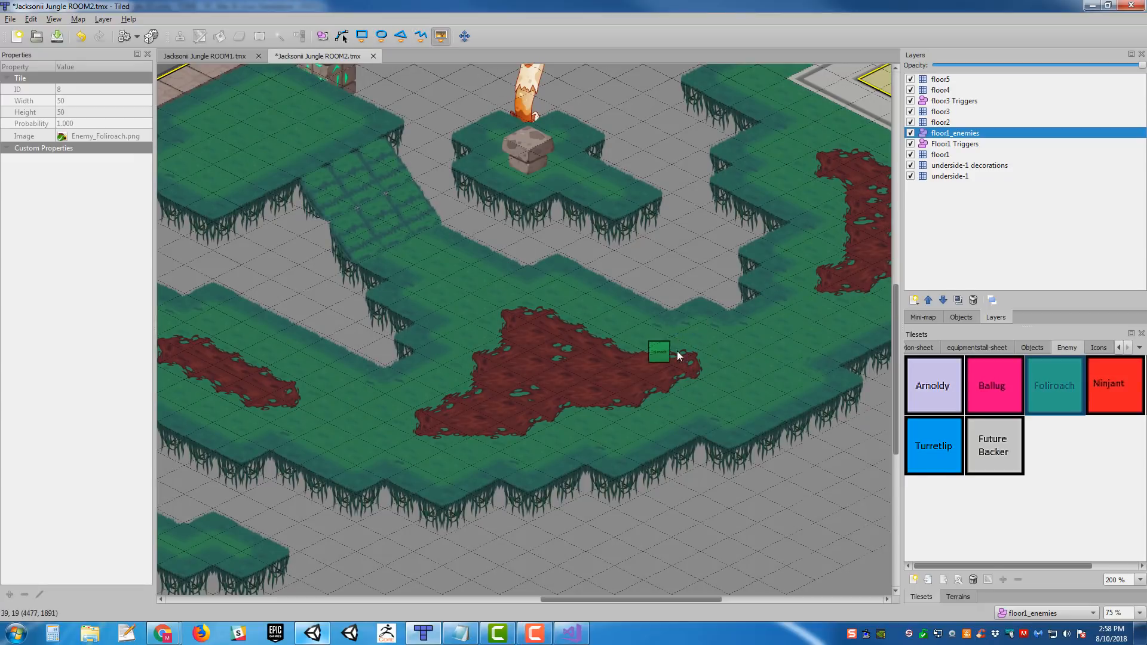
{"action": "left_click", "coordinate": [710, 336]}
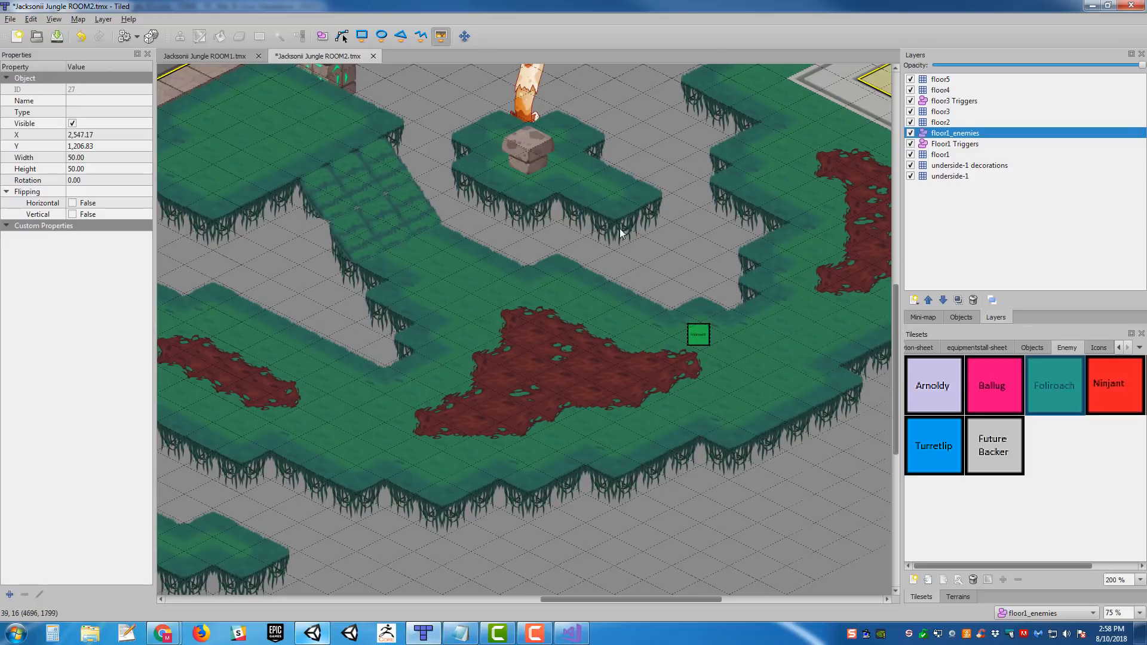
- Draw a six-point polyline from the Foliroach around the triangular red patch, ending back near the enemy at the patch's eastern tip
{"action": "left_click", "coordinate": [421, 36]}
{"action": "left_click", "coordinate": [681, 334]}
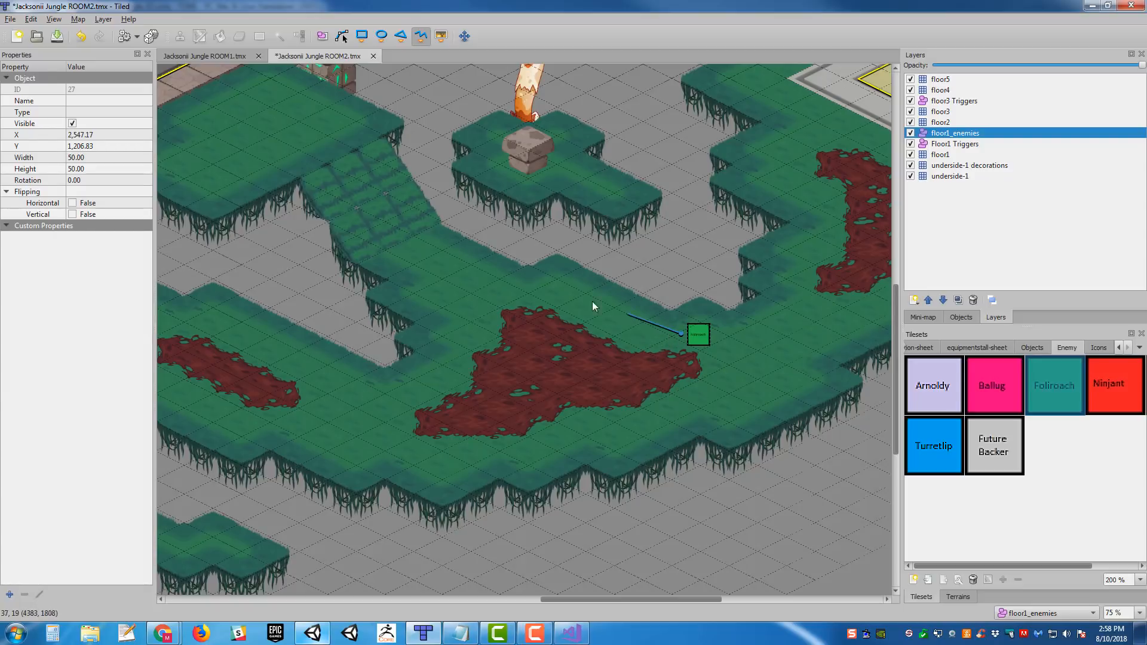
{"action": "left_click", "coordinate": [541, 282]}
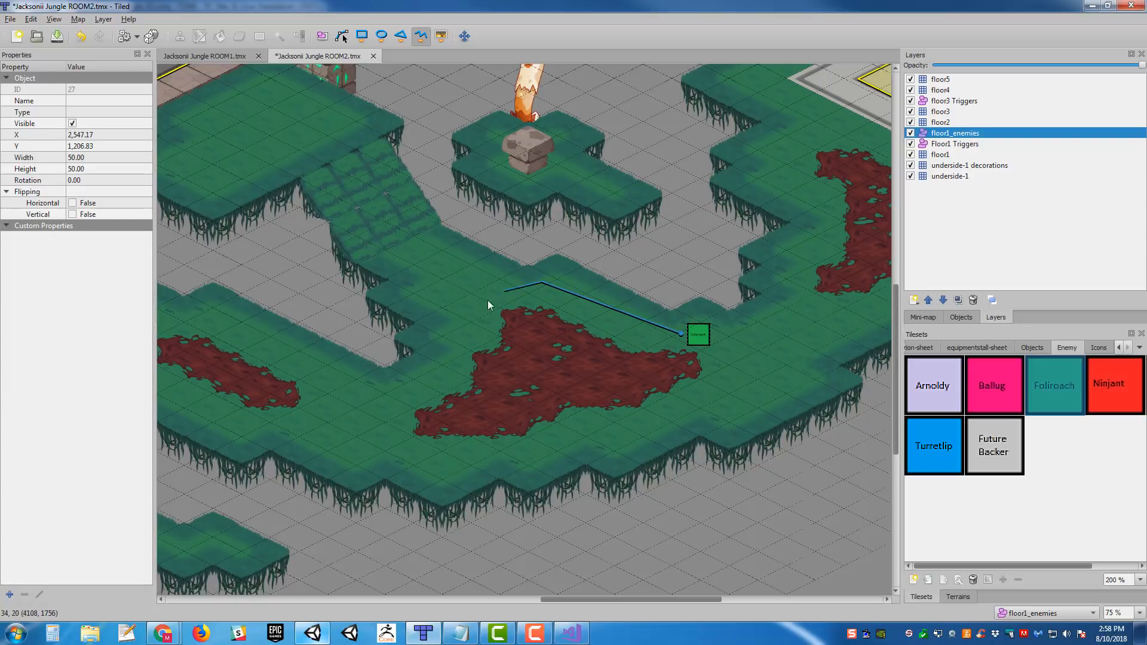
{"action": "left_click", "coordinate": [457, 305]}
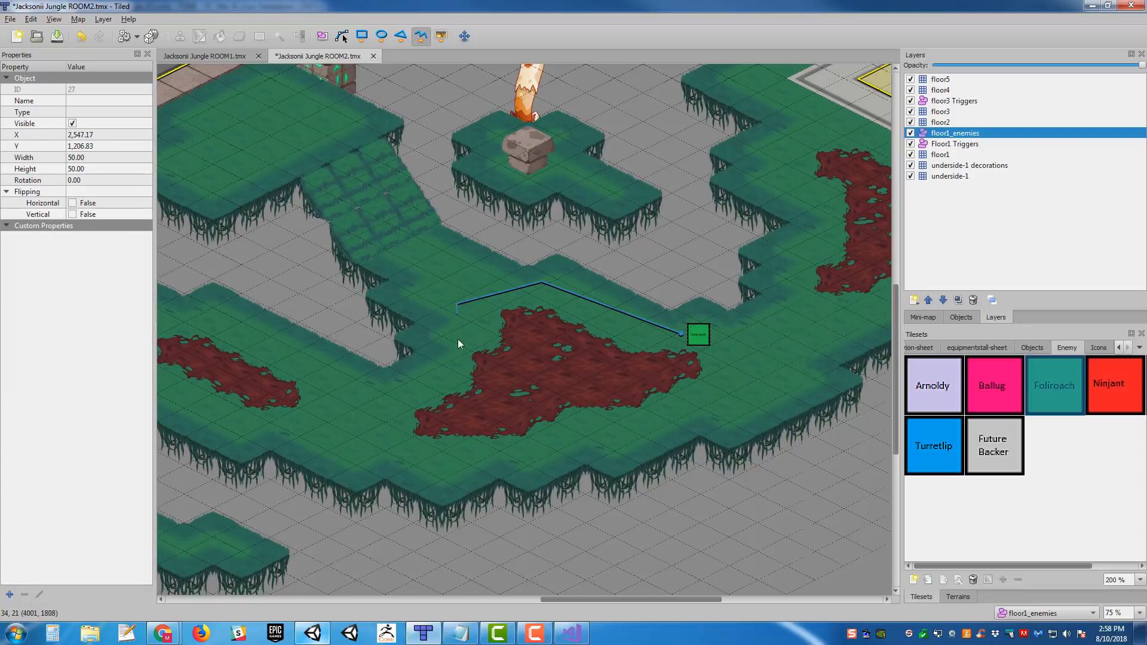
{"action": "left_click", "coordinate": [481, 411]}
{"action": "left_click", "coordinate": [642, 420]}
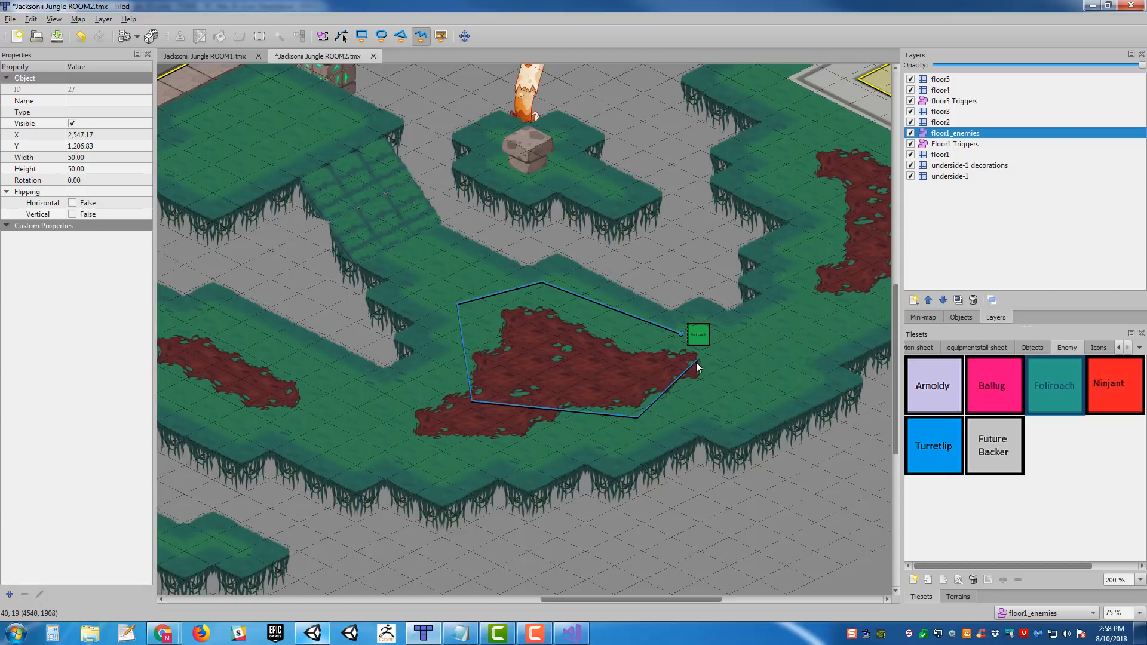
{"action": "left_click", "coordinate": [694, 365]}
{"action": "right_click", "coordinate": [714, 350]}
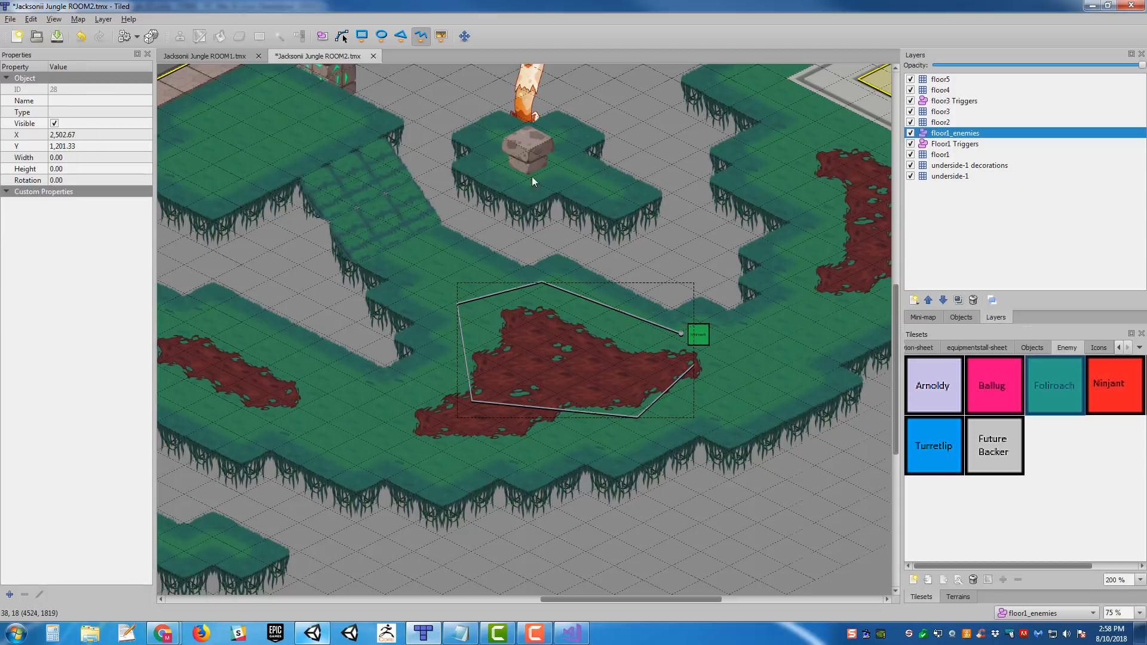
- Name the Foliroach enemy object Mon_Foliroach_01 and set its type to Monster
{"action": "left_click", "coordinate": [322, 35]}
{"action": "left_click", "coordinate": [698, 334]}
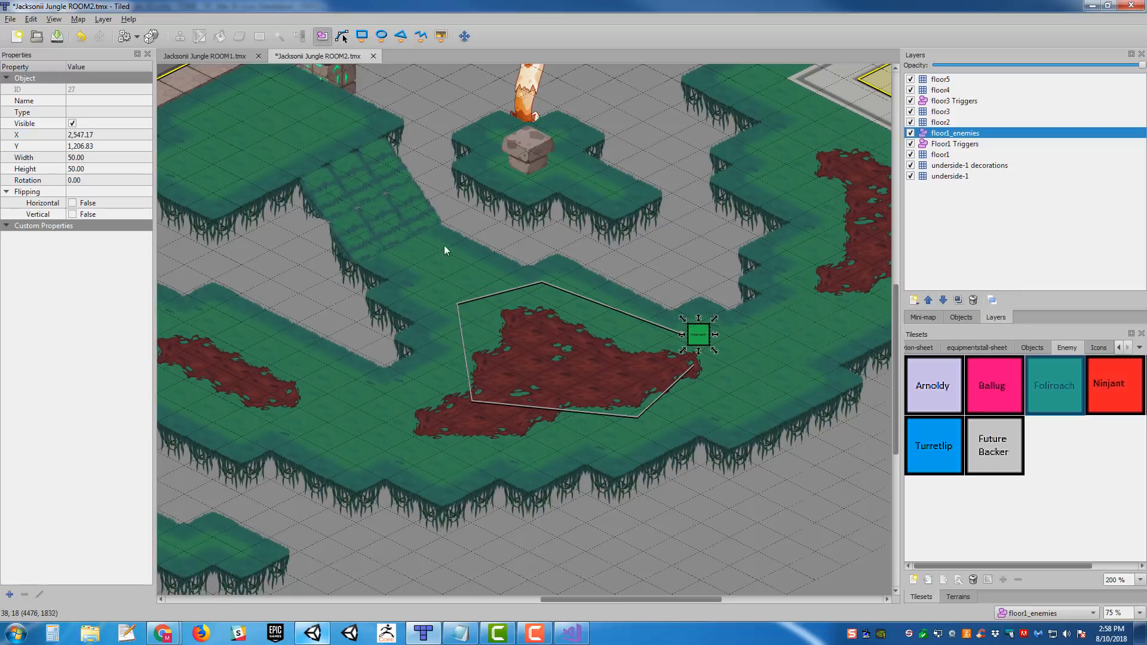
{"action": "left_click", "coordinate": [105, 101]}
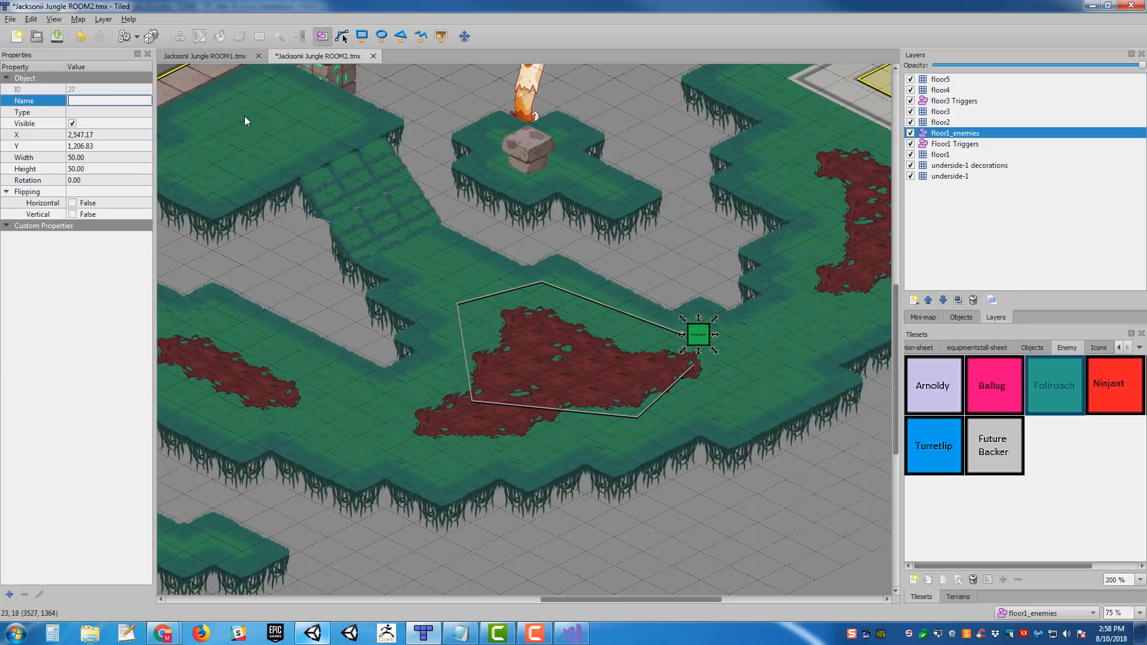
{"action": "type", "text": "Mon_Foliroach_01"}
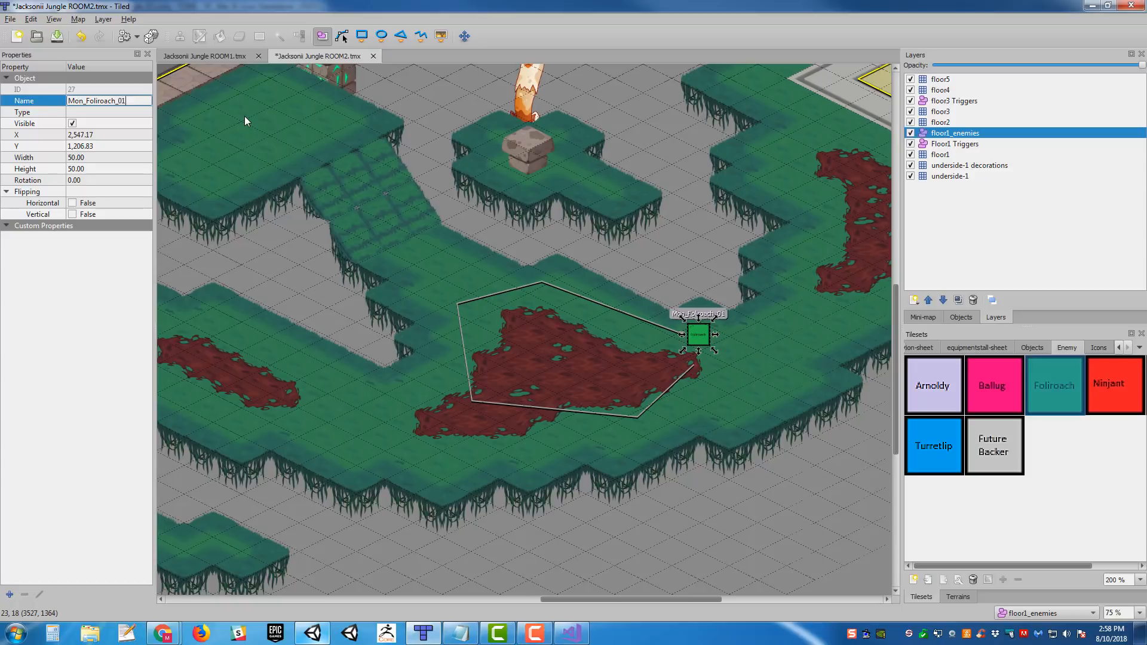
{"action": "key", "text": "Return"}
{"action": "left_click", "coordinate": [109, 112]}
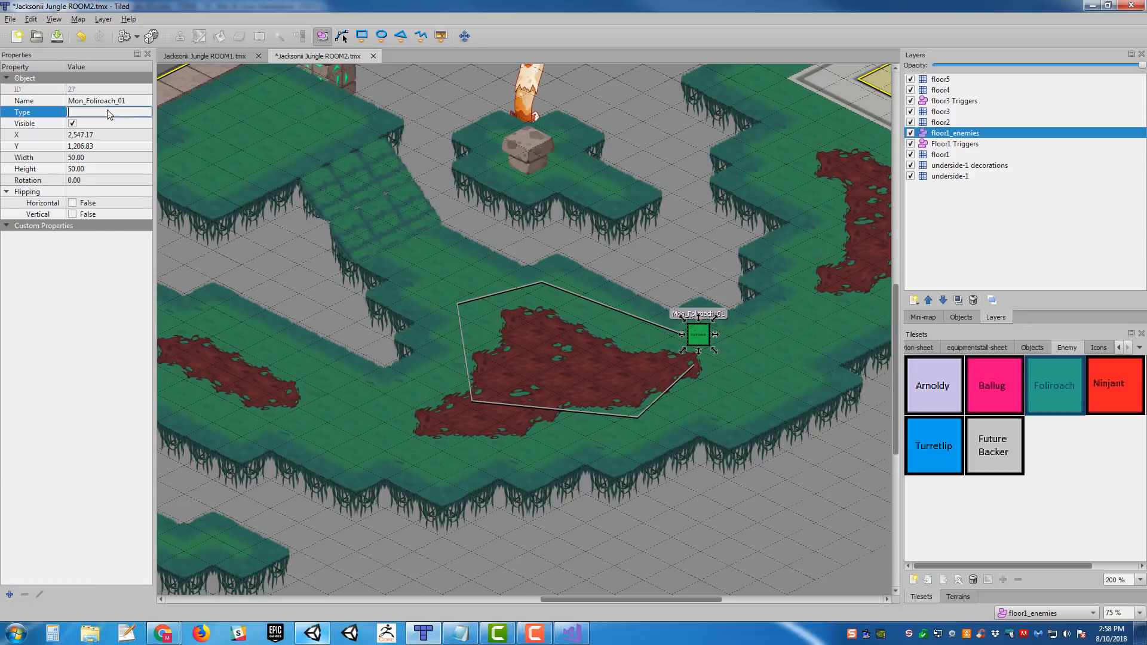
{"action": "key", "text": "Return"}
- Add an empty custom string property named Behavior to Mon_Foliroach_01
{"action": "left_click", "coordinate": [10, 594]}
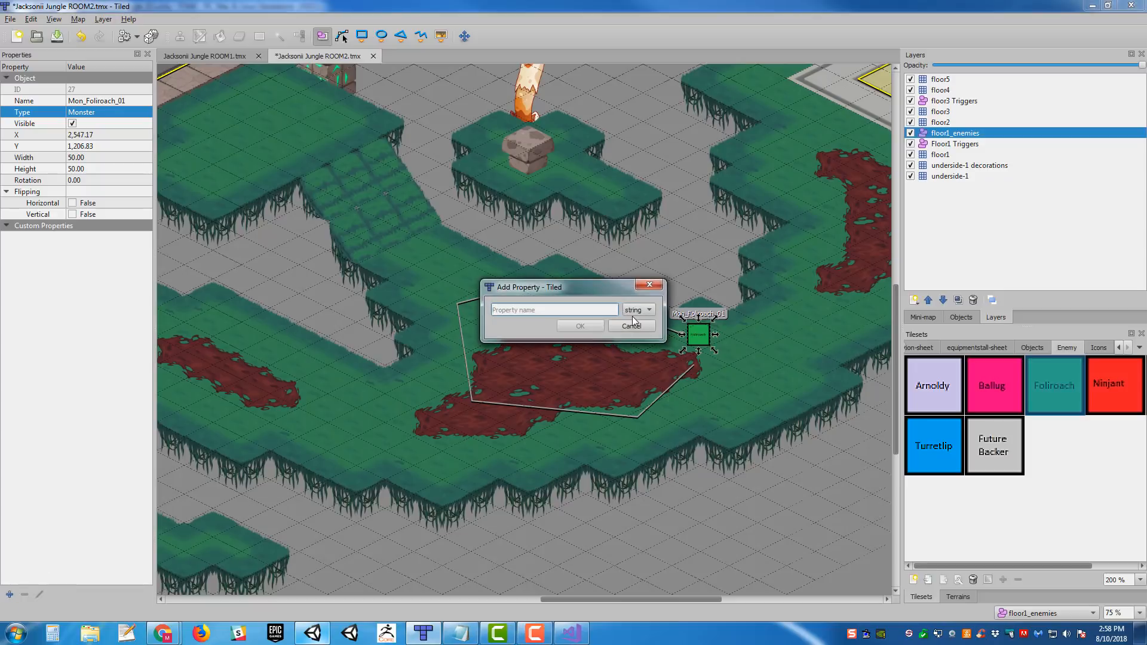
{"action": "type", "text": "Behavior"}
{"action": "key", "text": "Return"}
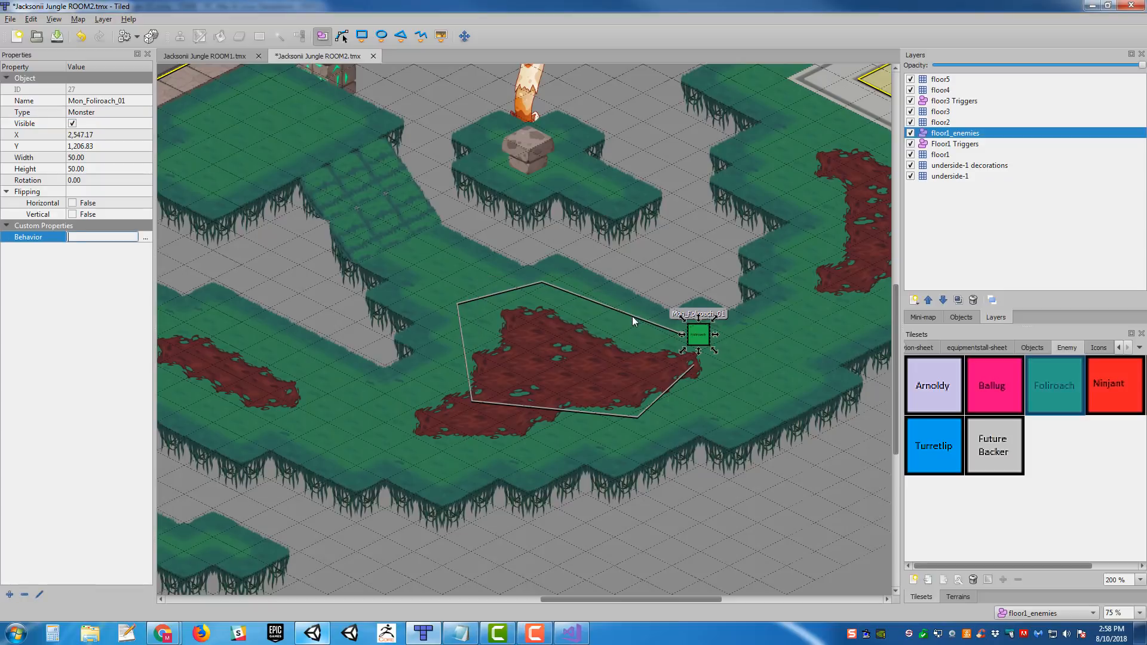
{"action": "left_click", "coordinate": [91, 238]}
- Add a second custom property named Path, of type string, to Mon_Foliroach_01
{"action": "middle_click_drag", "start_coordinate": [577, 385], "coordinate": [554, 414]}
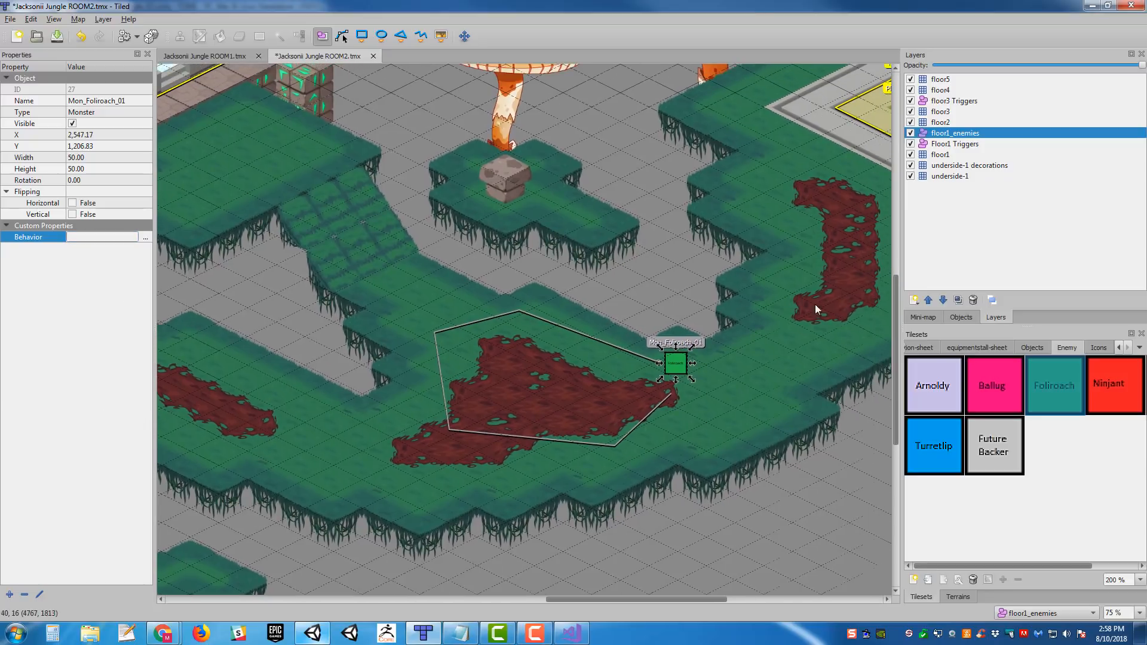
{"action": "left_click", "coordinate": [10, 595]}
{"action": "left_click", "coordinate": [647, 309]}
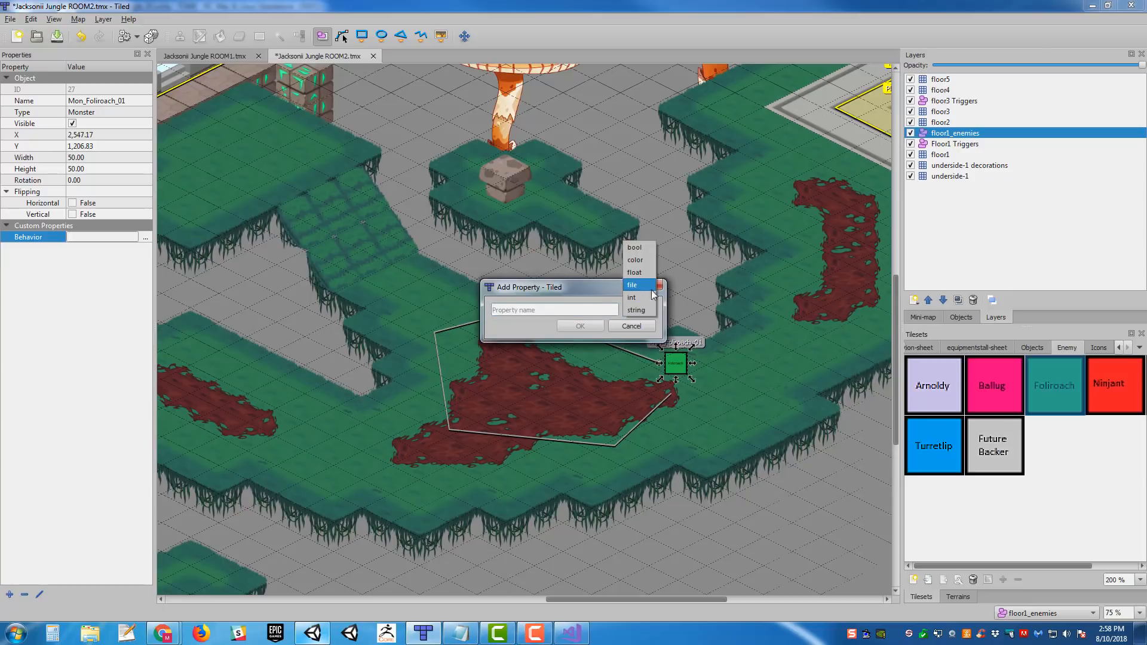
{"action": "left_click", "coordinate": [640, 315]}
{"action": "left_click", "coordinate": [552, 309]}
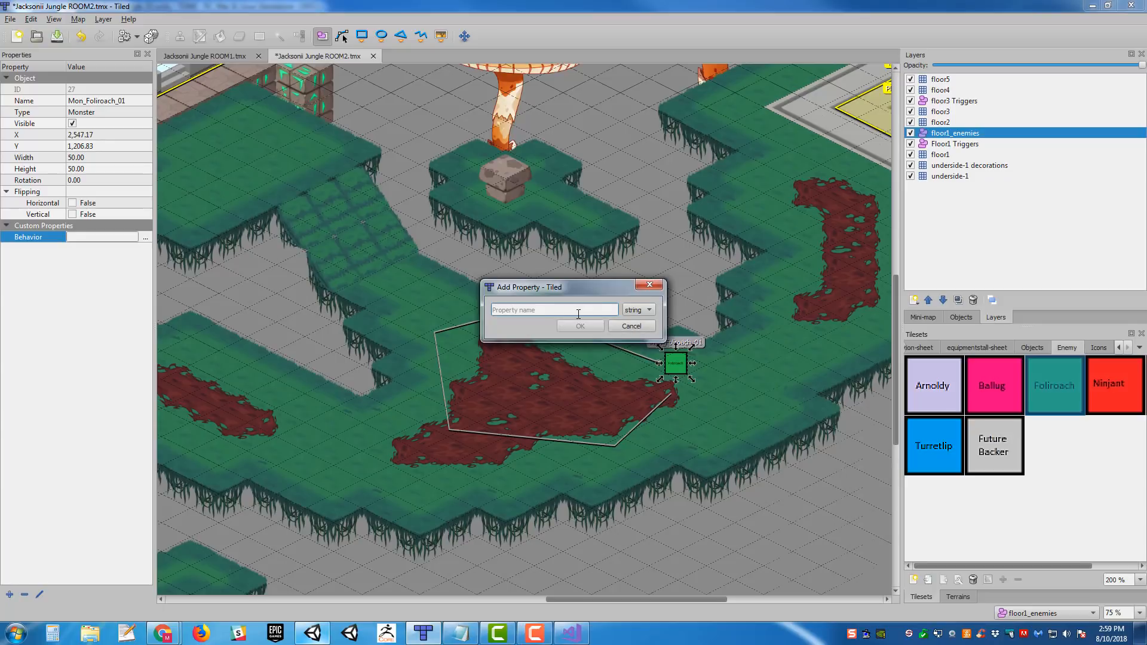
{"action": "type", "text": "Path"}
{"action": "key", "text": "Return"}
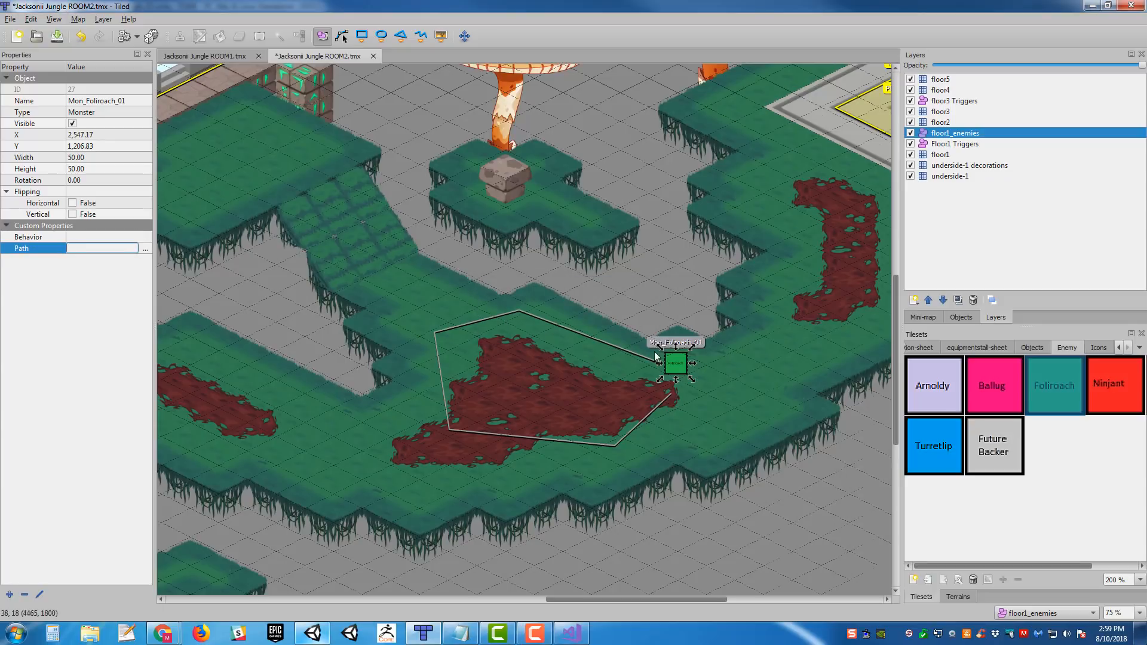
- Name the polyline around the red patch Foliroach_Patrol_01 and set its type to Path
{"action": "left_click", "coordinate": [646, 357]}
{"action": "left_click", "coordinate": [95, 99]}
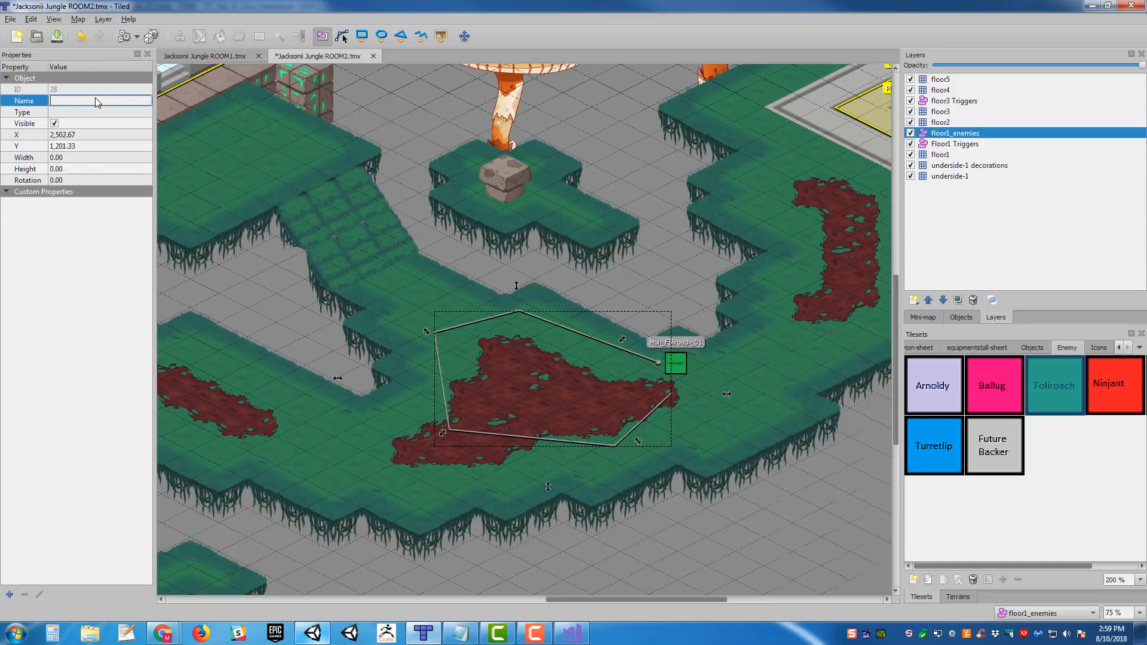
{"action": "type", "text": "Foliroach_Patrol_0"}
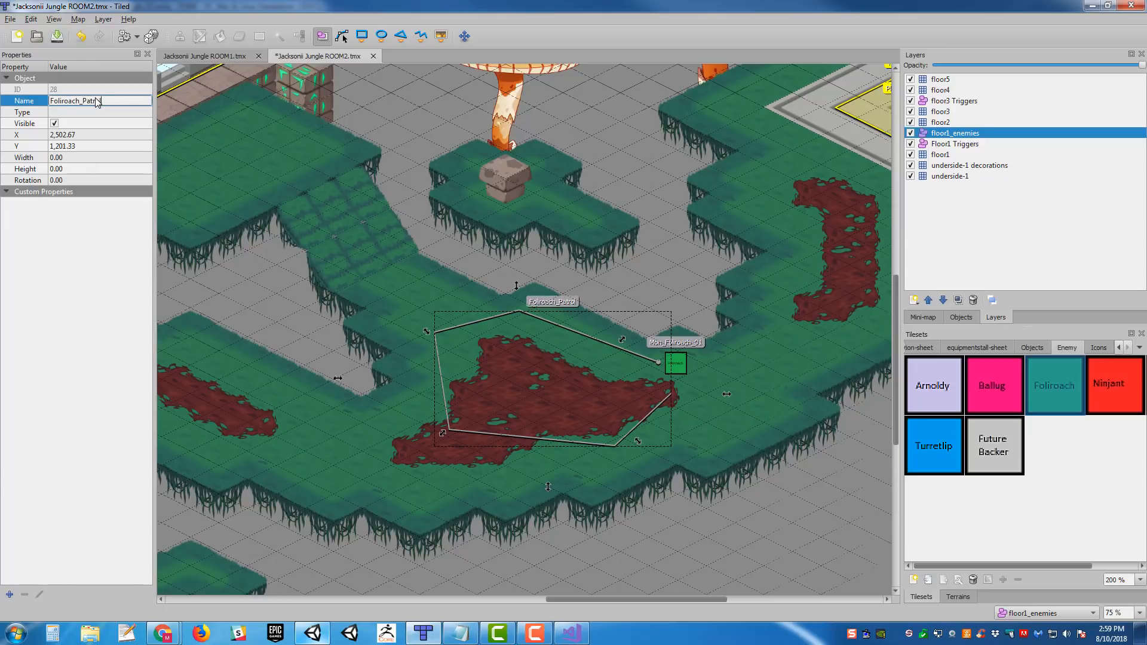
{"action": "type", "text": "1"}
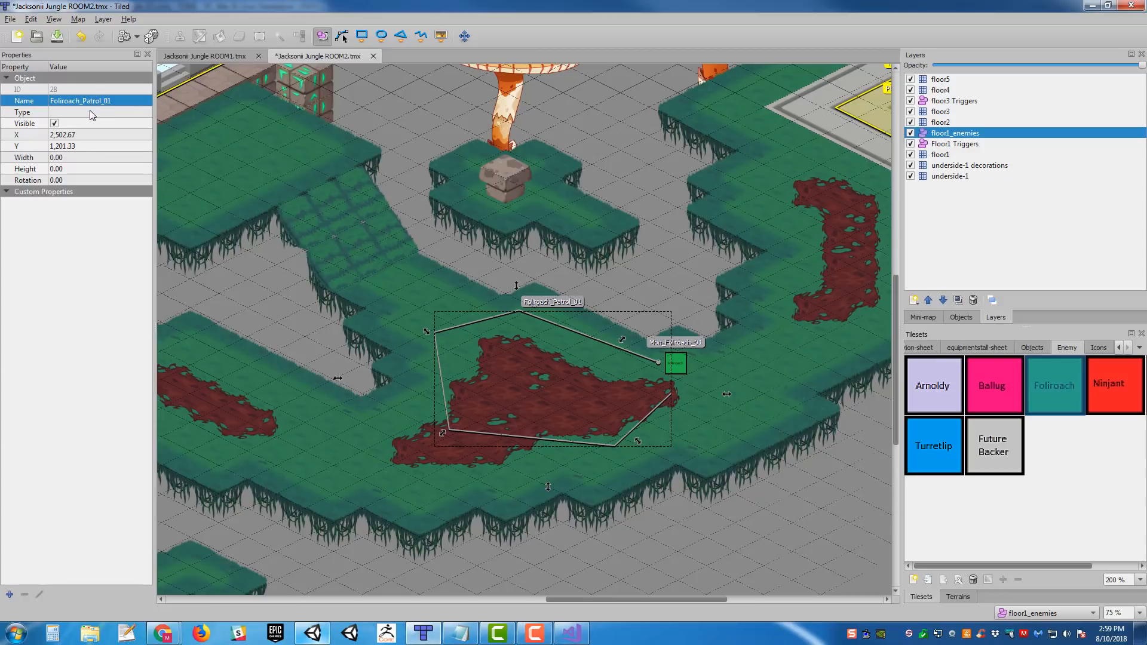
{"action": "left_click", "coordinate": [90, 111]}
{"action": "type", "text": "Path"}
{"action": "key", "text": "Return"}
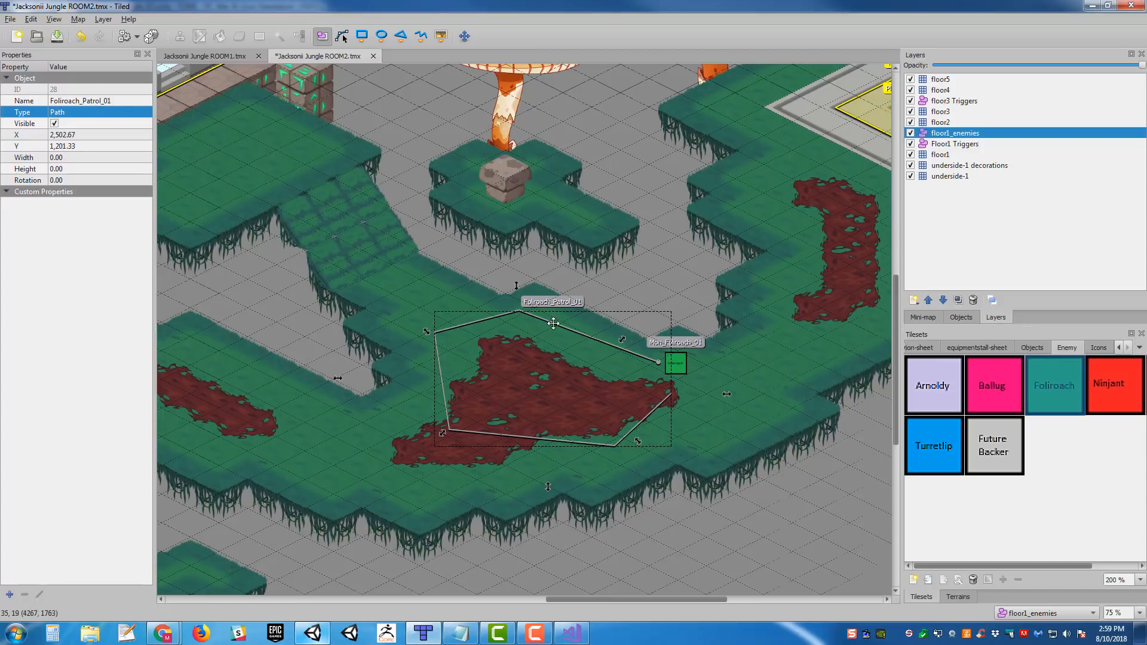
- Set the Path property of Mon_Foliroach_01 to Foliroach_Patrol_01
{"action": "left_click", "coordinate": [735, 358]}
{"action": "left_click", "coordinate": [683, 361]}
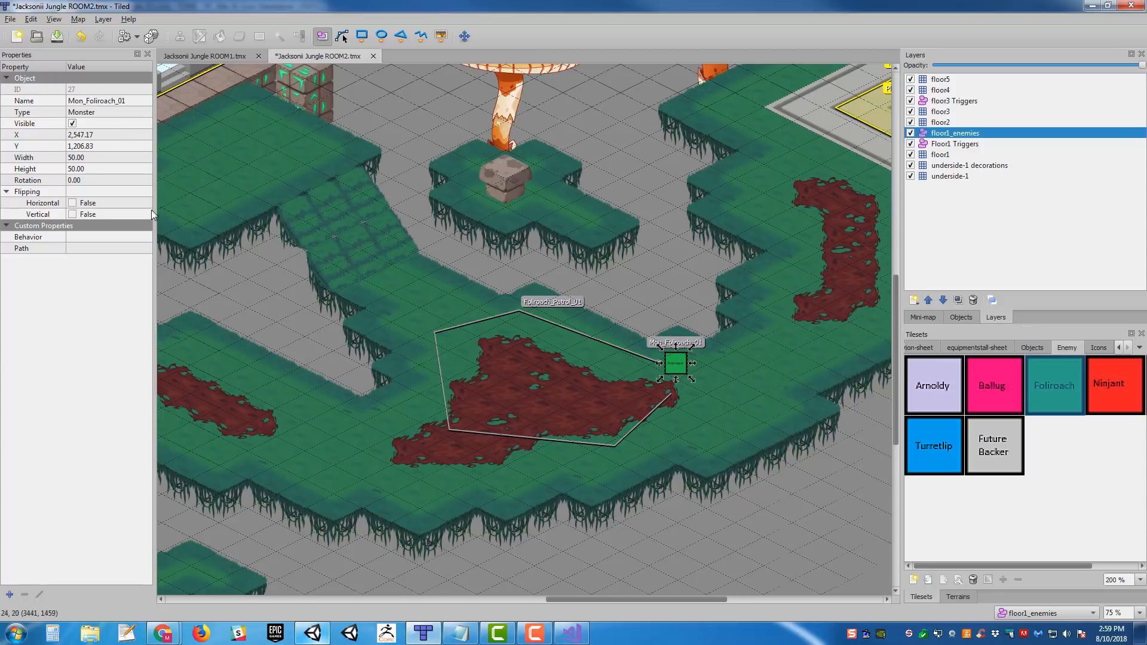
{"action": "left_click", "coordinate": [97, 249]}
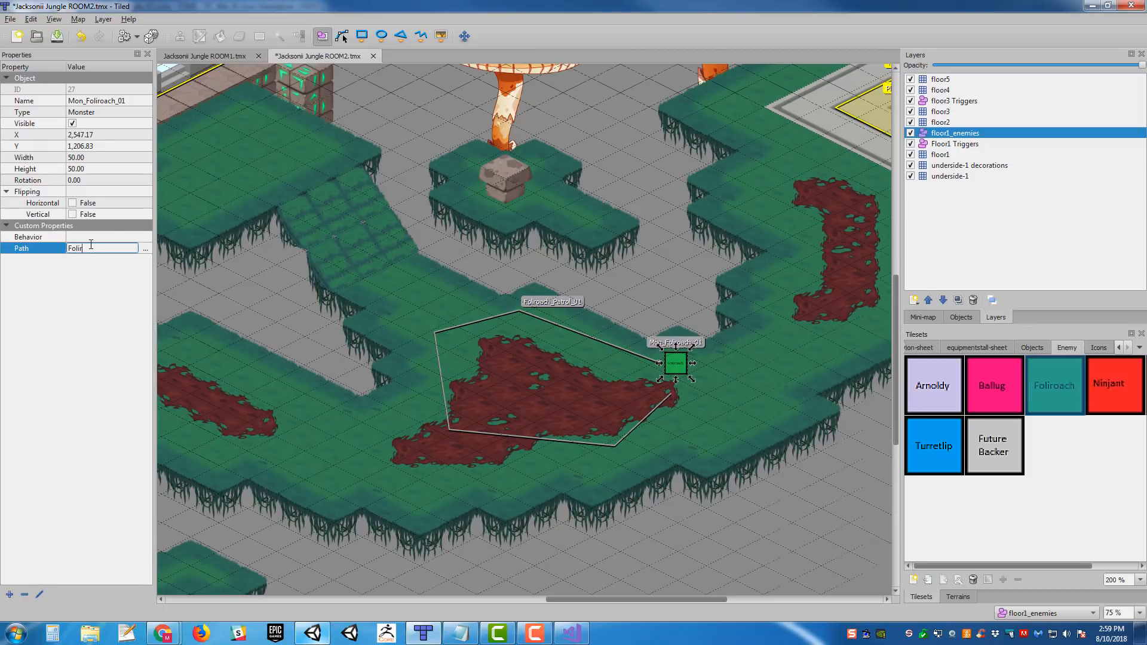
{"action": "type", "text": "Foliroach_Patrol_01"}
{"action": "key", "text": "Return"}
- Shift the Foliroach_Patrol_01 polyline slightly, to about X 2,507 and Y 1,216, and save the ROOM2 map
{"action": "scroll", "coordinate": [447, 328], "scroll_direction": "left", "scroll_amount": 2}
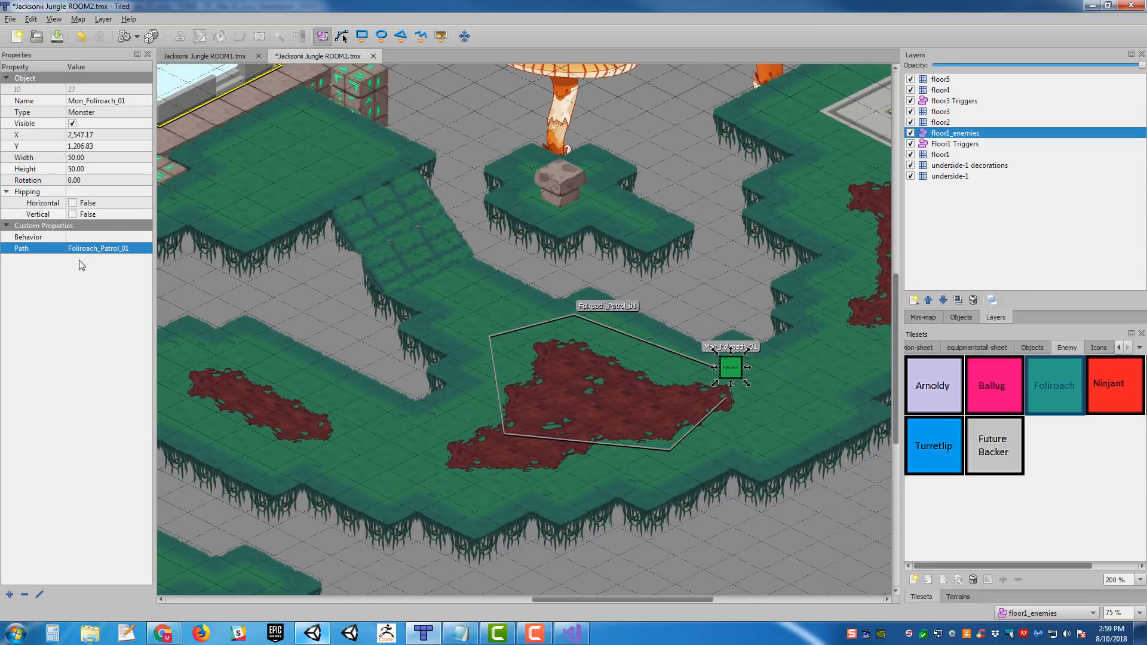
{"action": "middle_click_drag", "start_coordinate": [557, 272], "coordinate": [452, 247]}
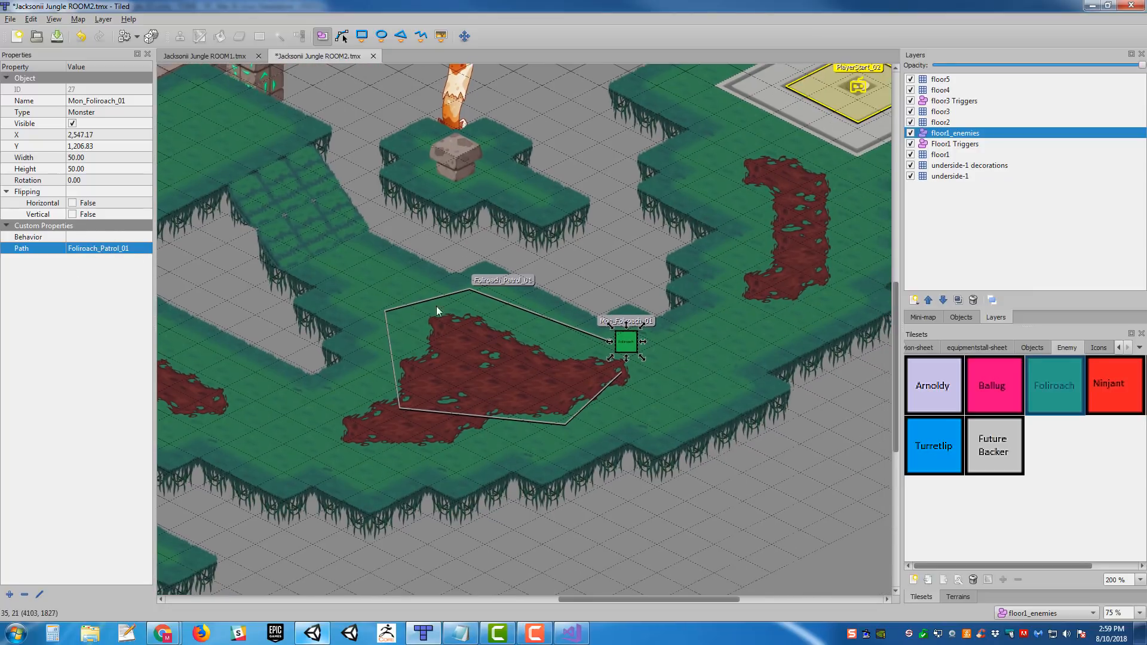
{"action": "middle_click_drag", "start_coordinate": [436, 306], "coordinate": [469, 295]}
{"action": "key", "text": "ctrl+s"}
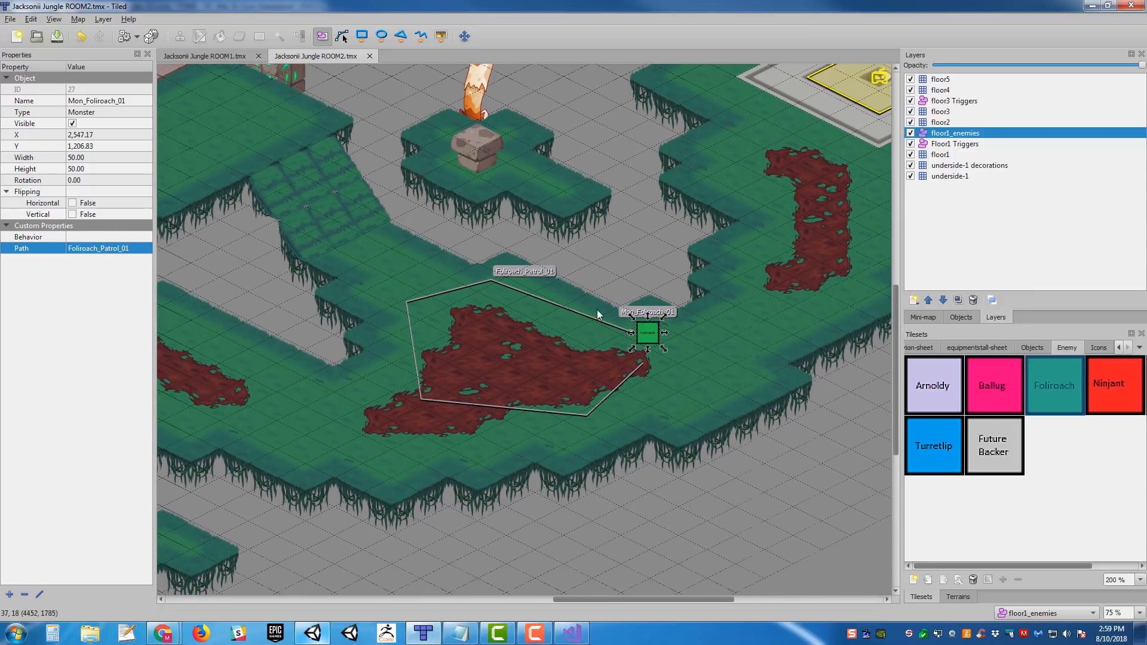
{"action": "left_click_drag", "start_coordinate": [565, 306], "coordinate": [560, 310]}
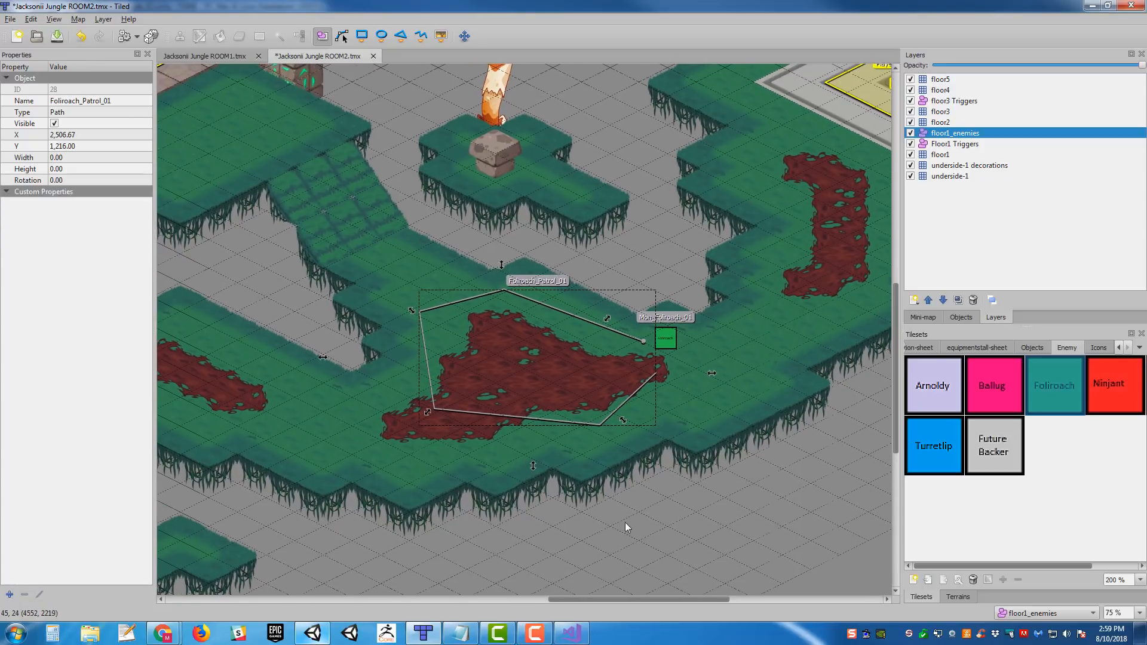
{"action": "key", "text": "ctrl+s"}
- Switch to Unity and examine the JacksoniiJungle_02 level geometry from several angles
{"action": "left_click", "coordinate": [312, 633]}
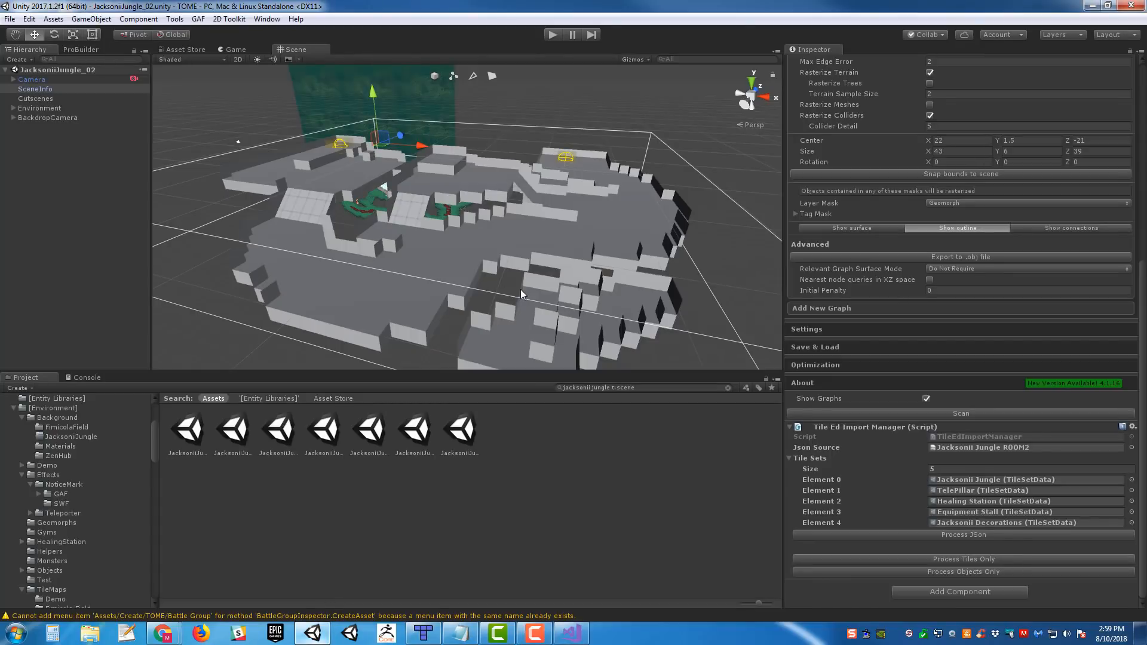
{"action": "right_click_drag", "start_coordinate": [622, 210], "coordinate": [292, 288]}
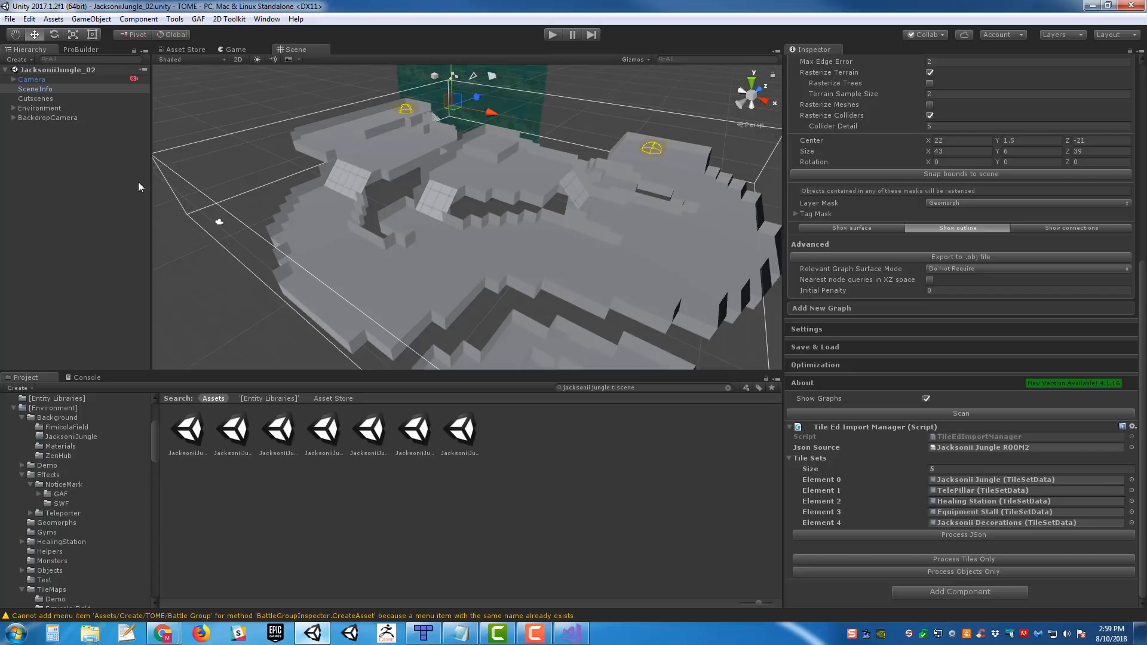
{"action": "right_click_drag", "start_coordinate": [638, 285], "coordinate": [621, 264]}
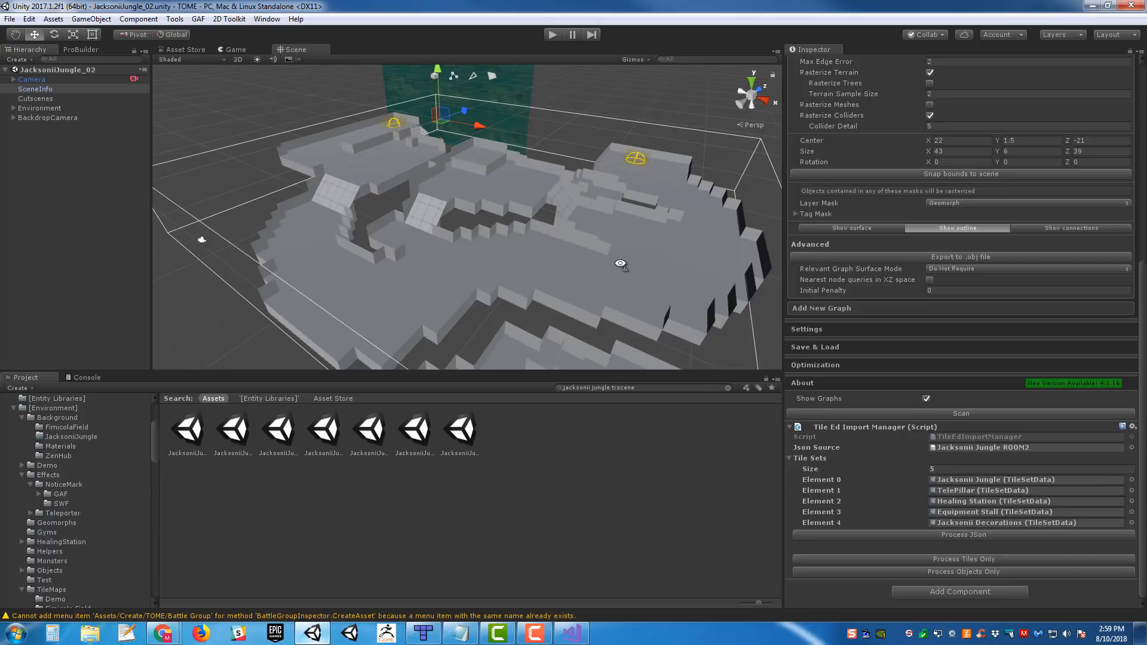
{"action": "key", "text": "w"}
{"action": "right_click_drag", "start_coordinate": [620, 264], "coordinate": [582, 278]}
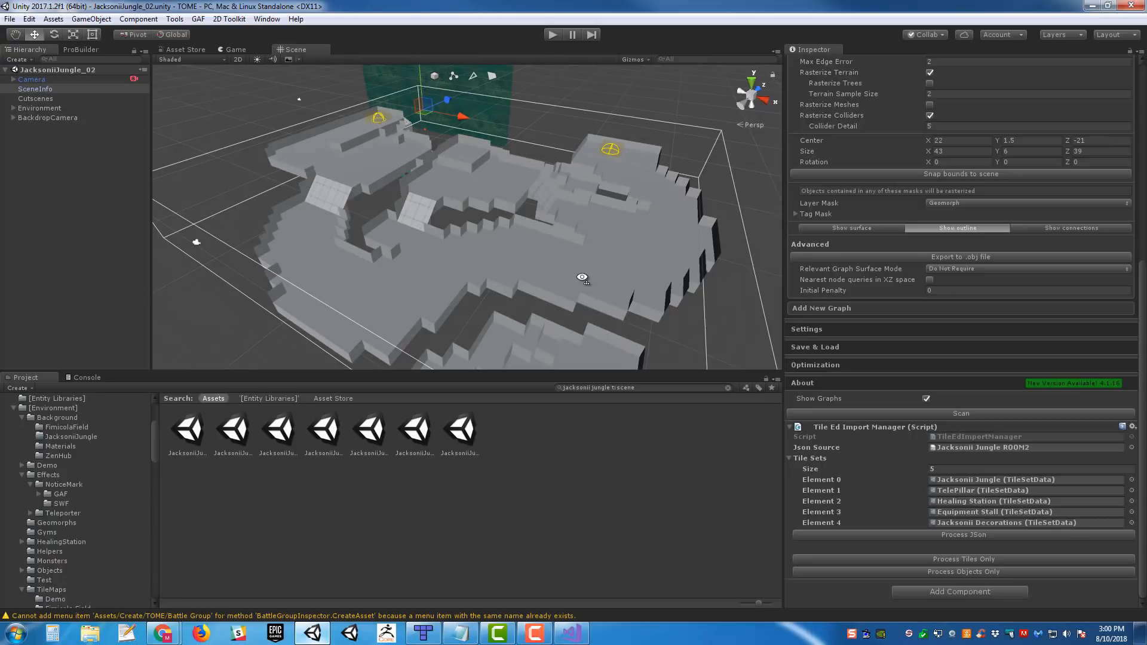
- Search the project assets for AI_Patrol and inspect the settings of the AI_Patrol_PingPong prefab
{"action": "right_click_drag", "start_coordinate": [582, 278], "coordinate": [350, 236]}
{"action": "left_click", "coordinate": [642, 391]}
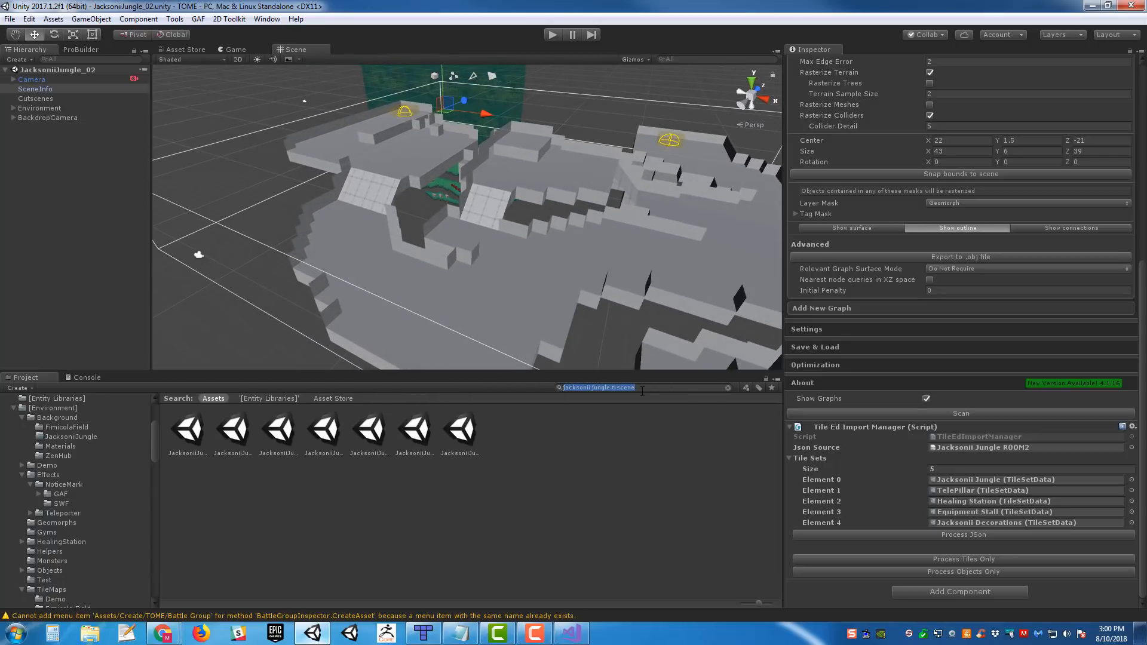
{"action": "type", "text": "AI_"}
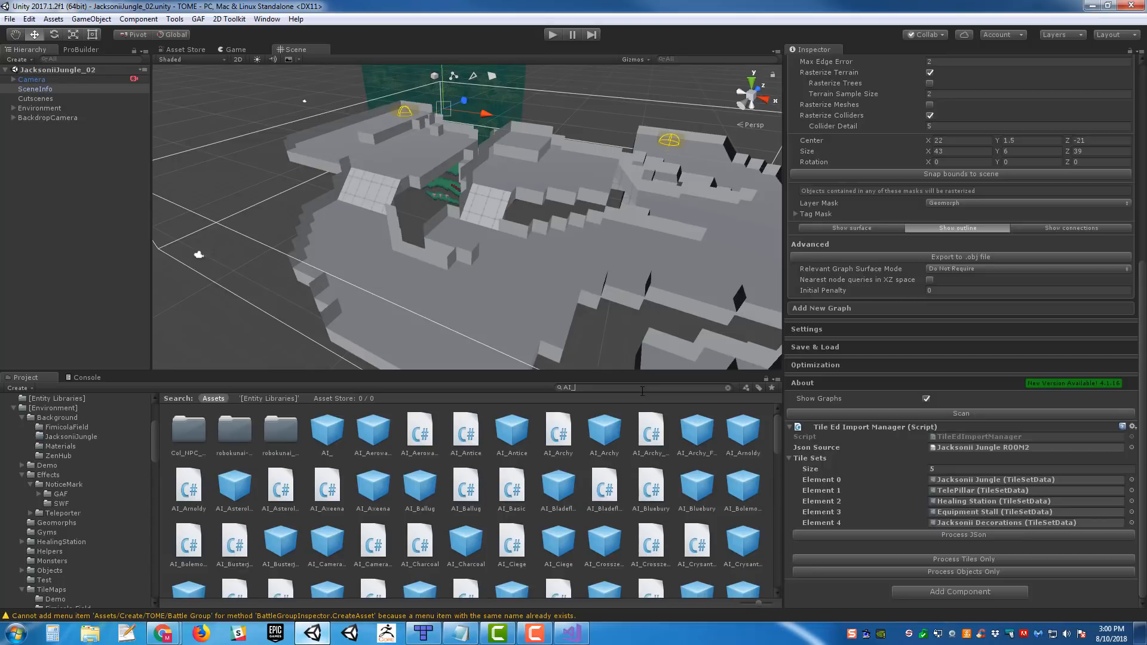
{"action": "type", "text": "Patrol"}
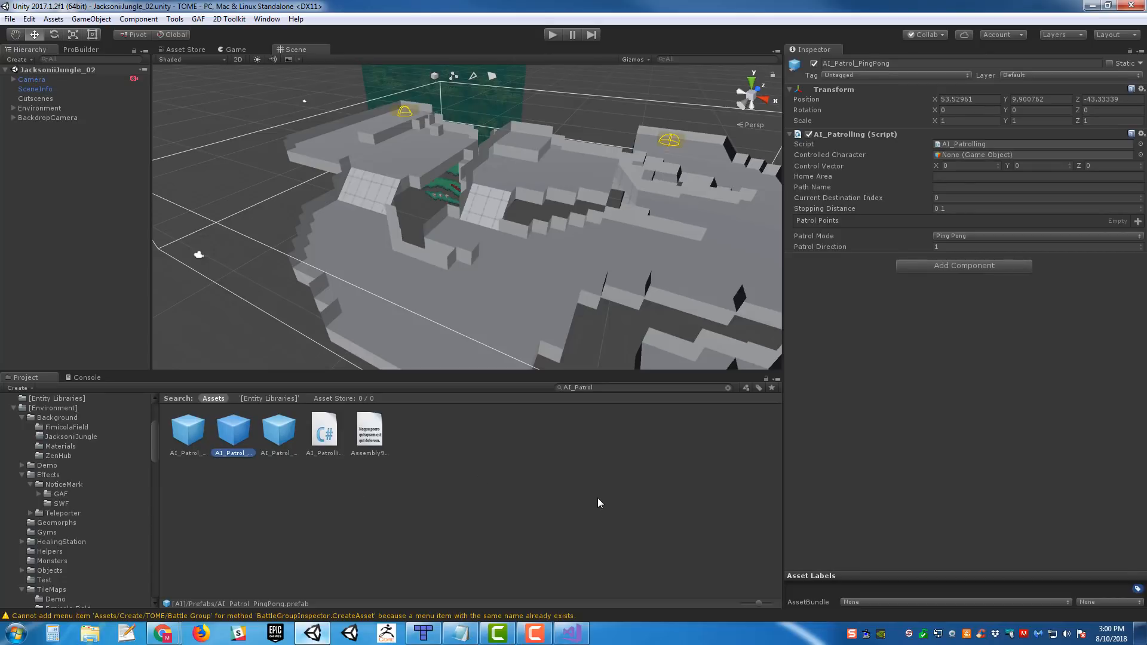
{"action": "left_click_drag", "start_coordinate": [643, 289], "coordinate": [615, 277], "text": "alt"}
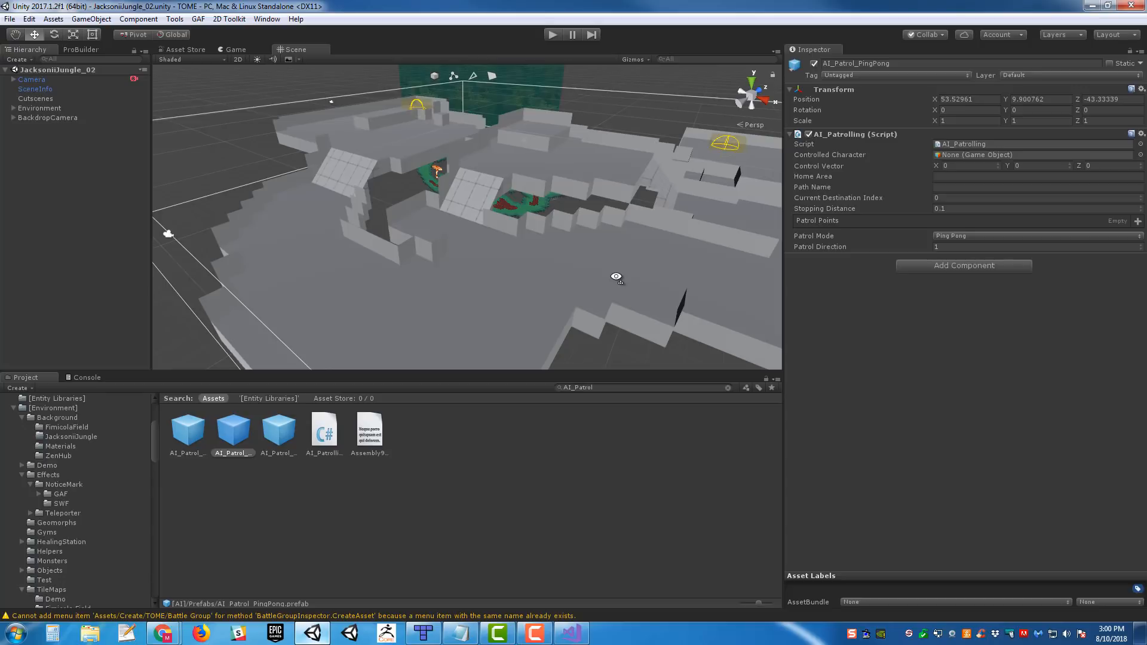
{"action": "left_click_drag", "start_coordinate": [553, 300], "coordinate": [526, 300], "text": "alt"}
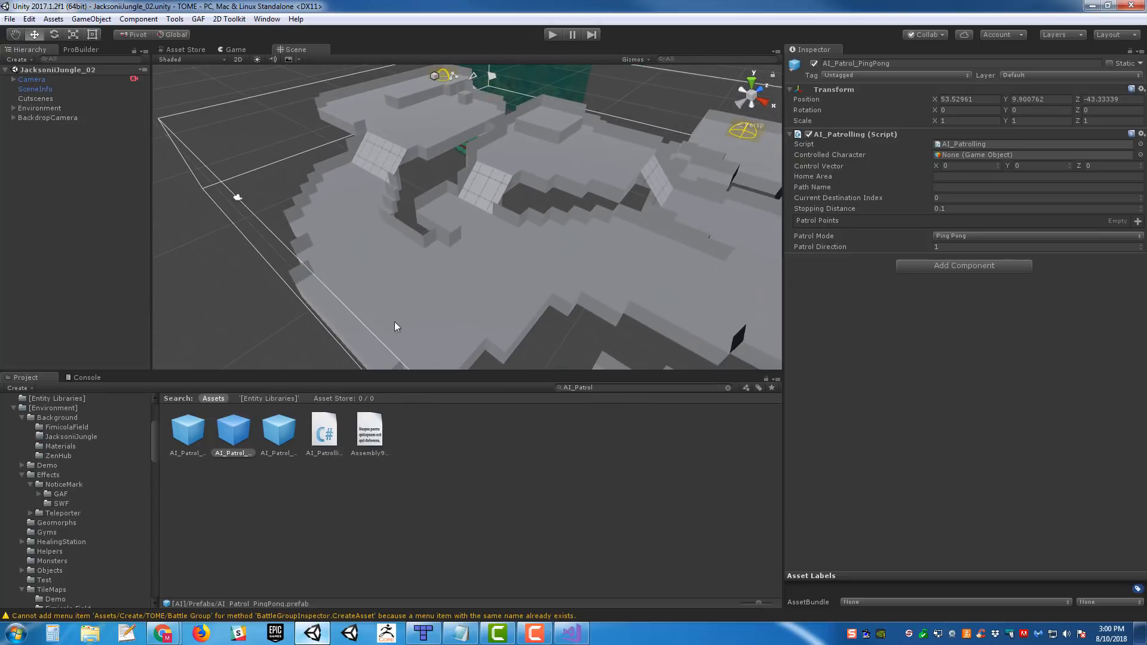
{"action": "scroll", "coordinate": [654, 262], "scroll_direction": "up", "scroll_amount": 5}
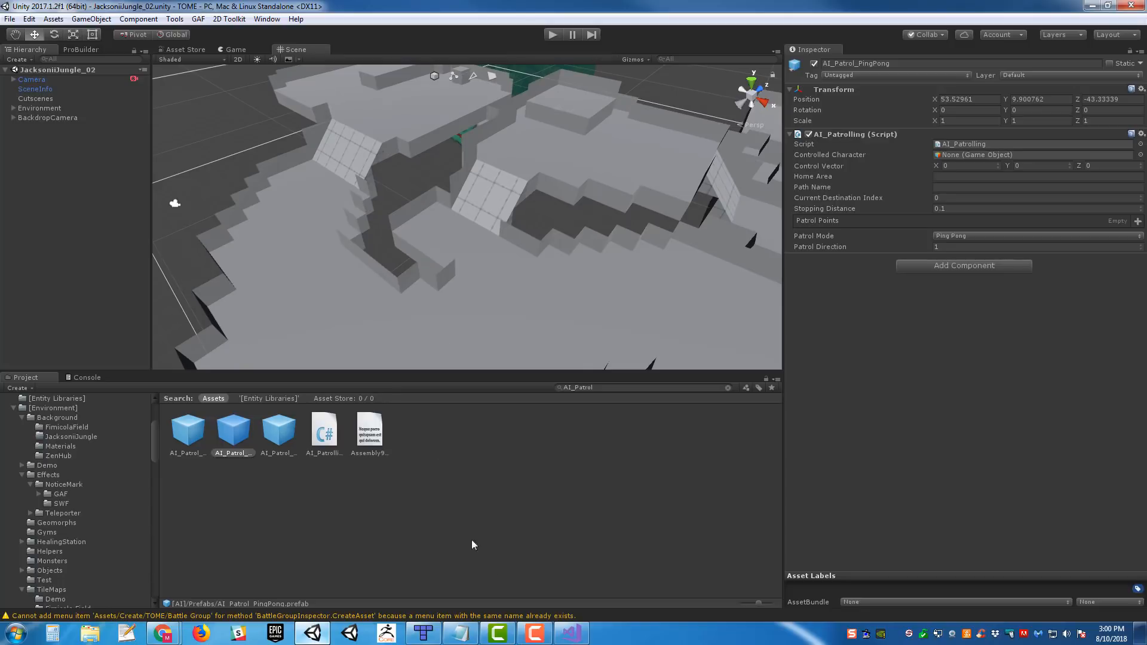
{"action": "left_click_drag", "start_coordinate": [566, 244], "coordinate": [534, 211], "text": "alt"}
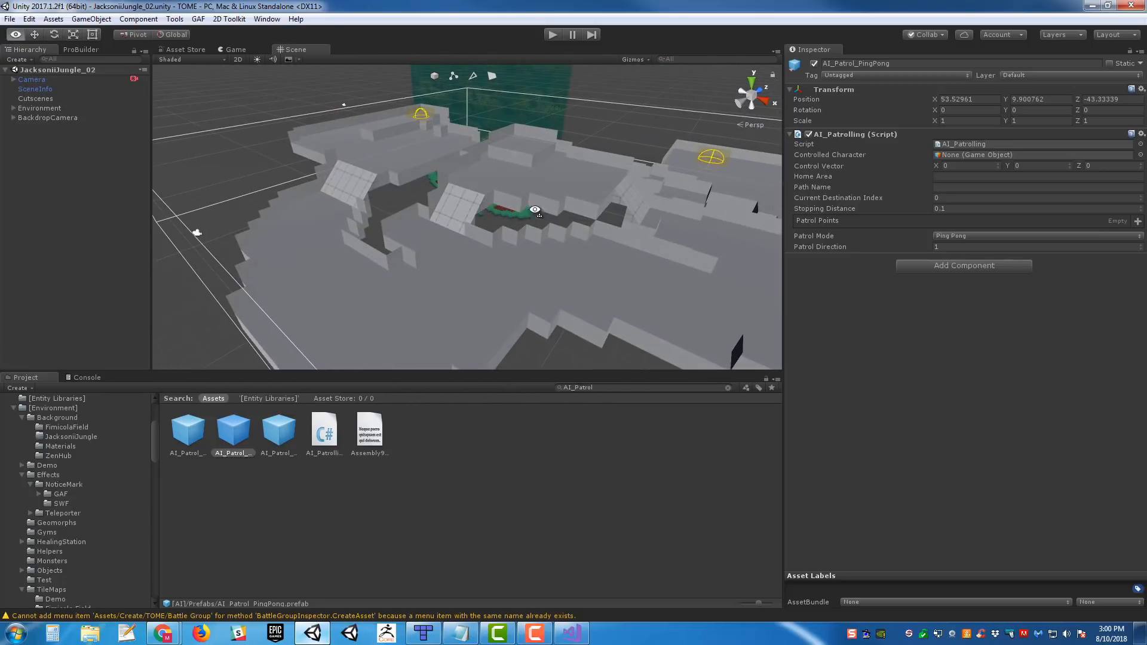
{"action": "middle_click_drag", "start_coordinate": [475, 223], "coordinate": [553, 246]}
{"action": "left_click_drag", "start_coordinate": [553, 246], "coordinate": [525, 281], "text": "alt"}
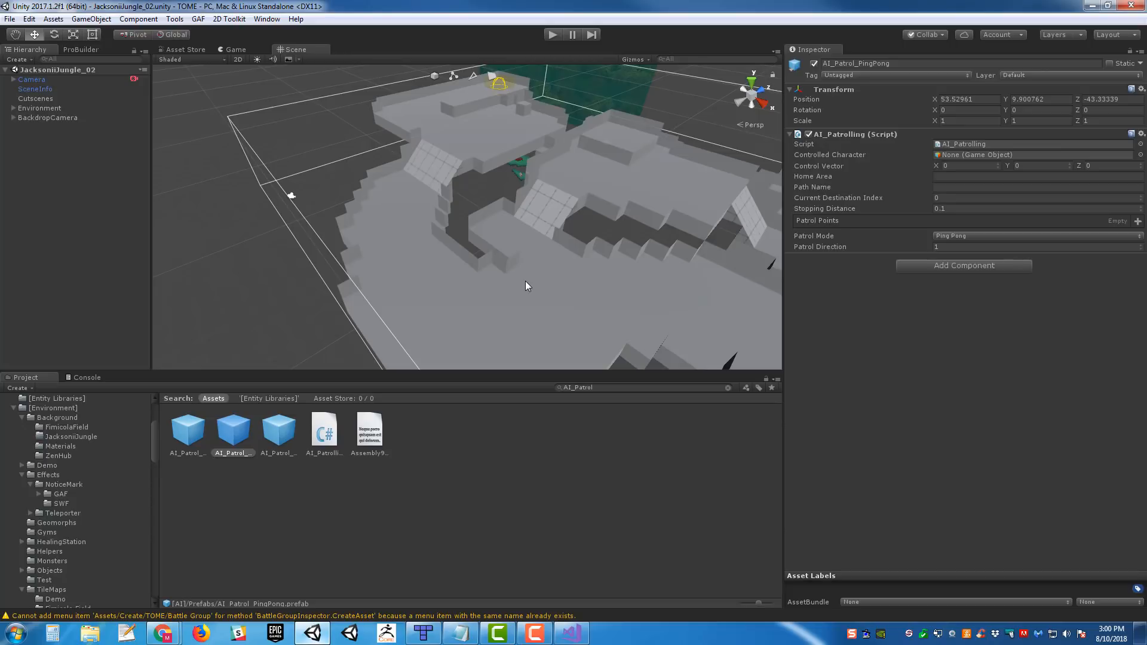
- Look over the Unity level geometry, switch to Tiled, and inspect the properties of Mon_Foliroach_01 in the ROOM2 map
{"action": "left_click_drag", "start_coordinate": [562, 248], "coordinate": [632, 263], "text": "alt"}
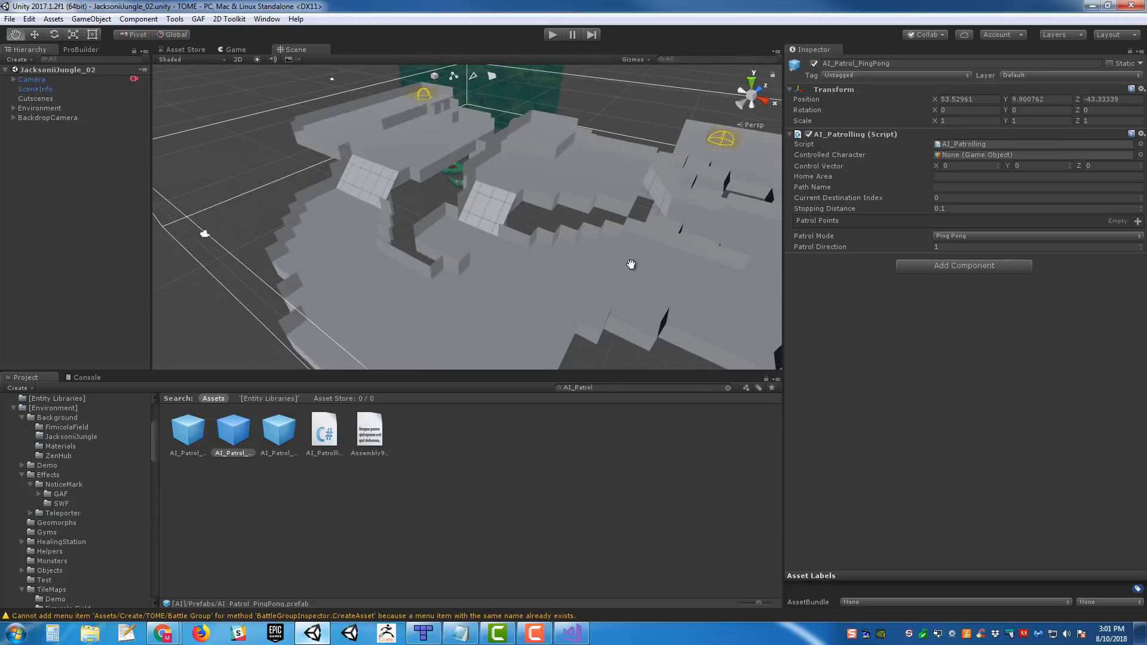
{"action": "mouse_move", "coordinate": [592, 277]}
{"action": "middle_mouse_down"}
{"action": "mouse_move", "coordinate": [612, 283]}
{"action": "mouse_move", "coordinate": [597, 270]}
{"action": "middle_mouse_up"}
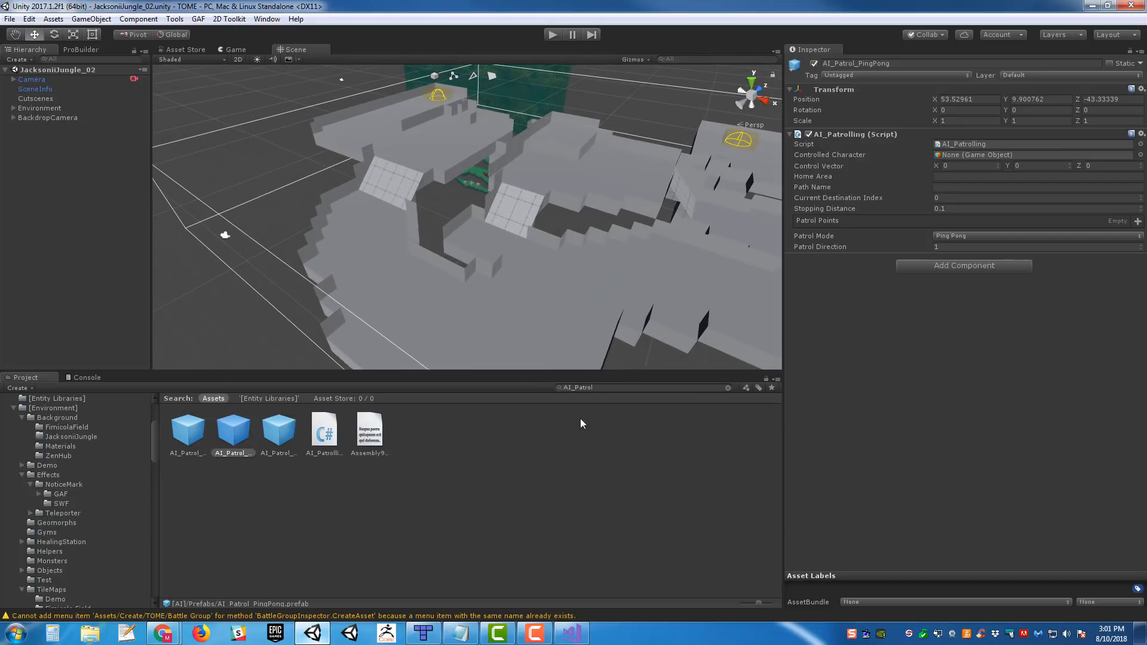
{"action": "left_click", "coordinate": [423, 632]}
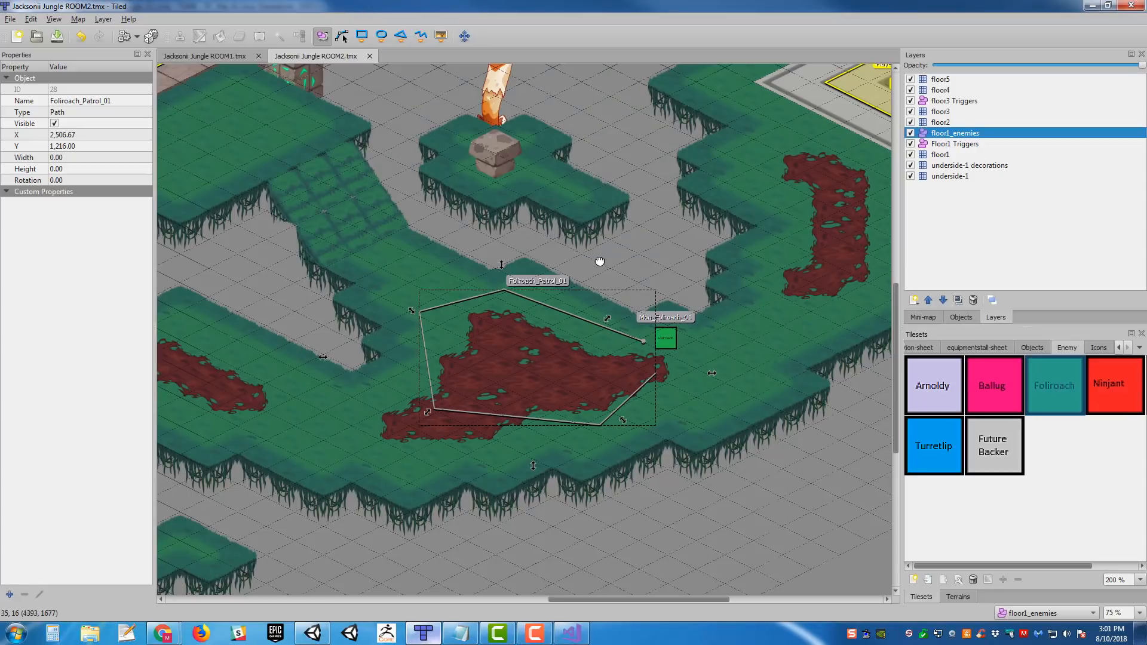
{"action": "mouse_move", "coordinate": [597, 259]}
{"action": "middle_mouse_down"}
{"action": "mouse_move", "coordinate": [626, 259]}
{"action": "mouse_move", "coordinate": [613, 260]}
{"action": "middle_mouse_up"}
{"action": "left_click", "coordinate": [692, 337]}
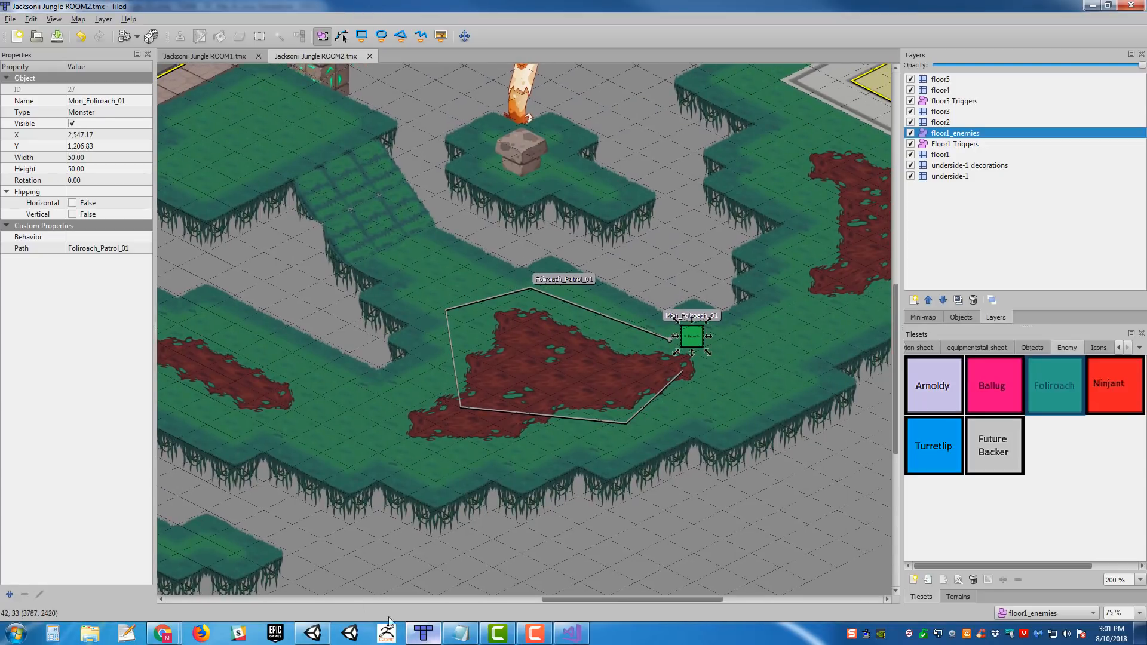
- Switch to Unity and inspect the settings of the AI_Patrol_Random prefab
{"action": "left_click", "coordinate": [316, 633]}
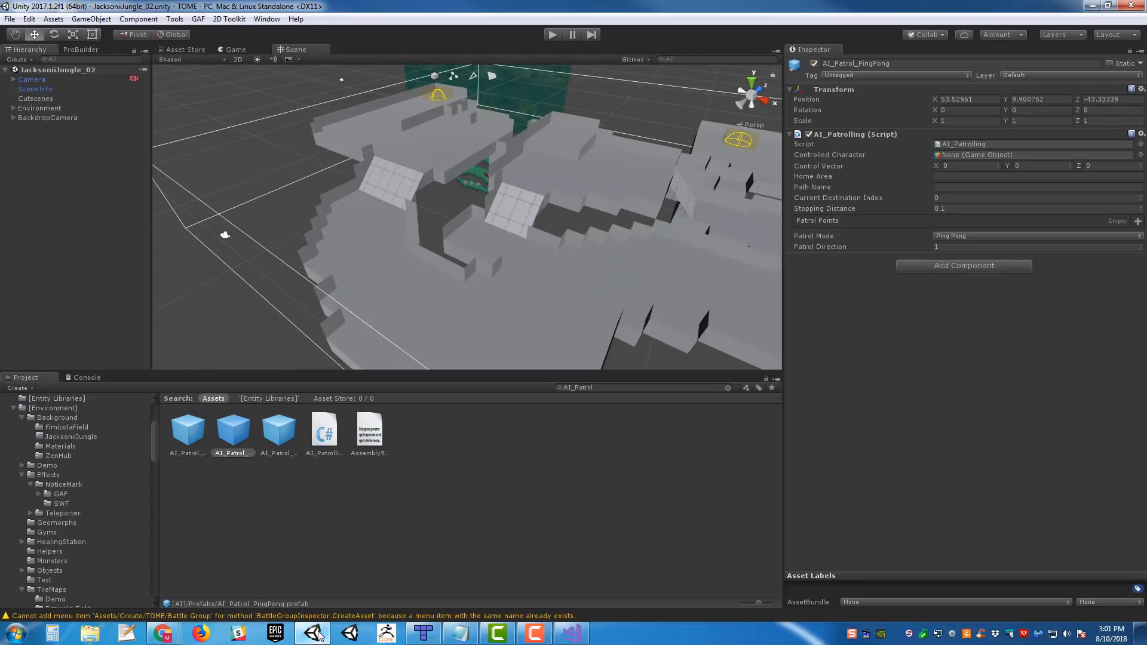
{"action": "left_click", "coordinate": [283, 444]}
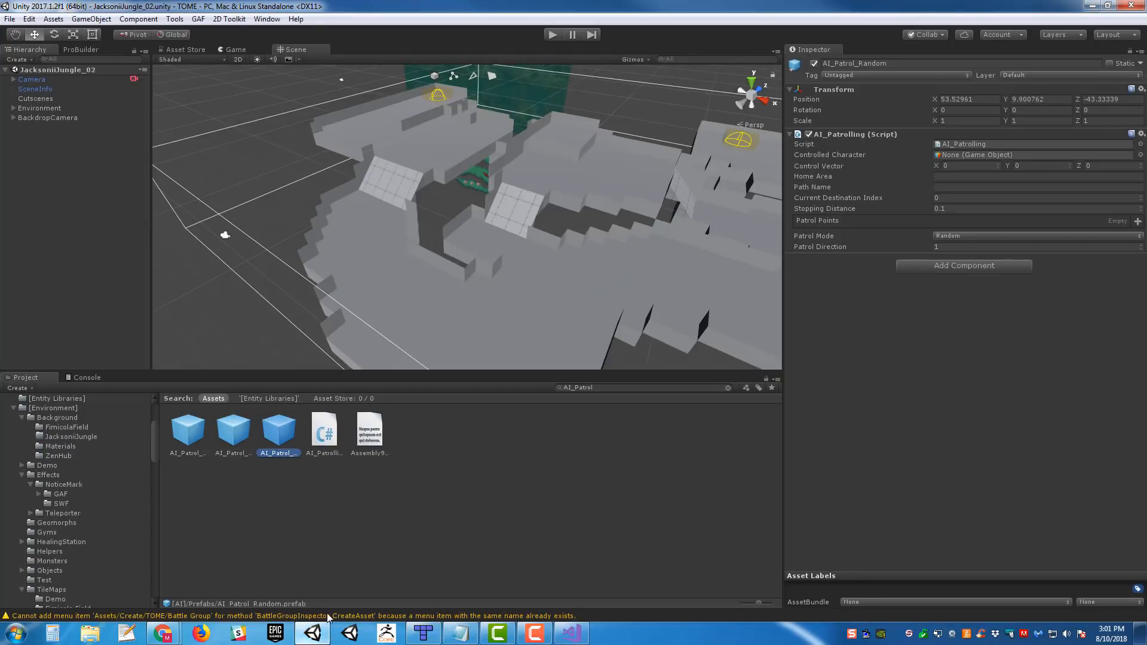
{"action": "left_click", "coordinate": [538, 505]}
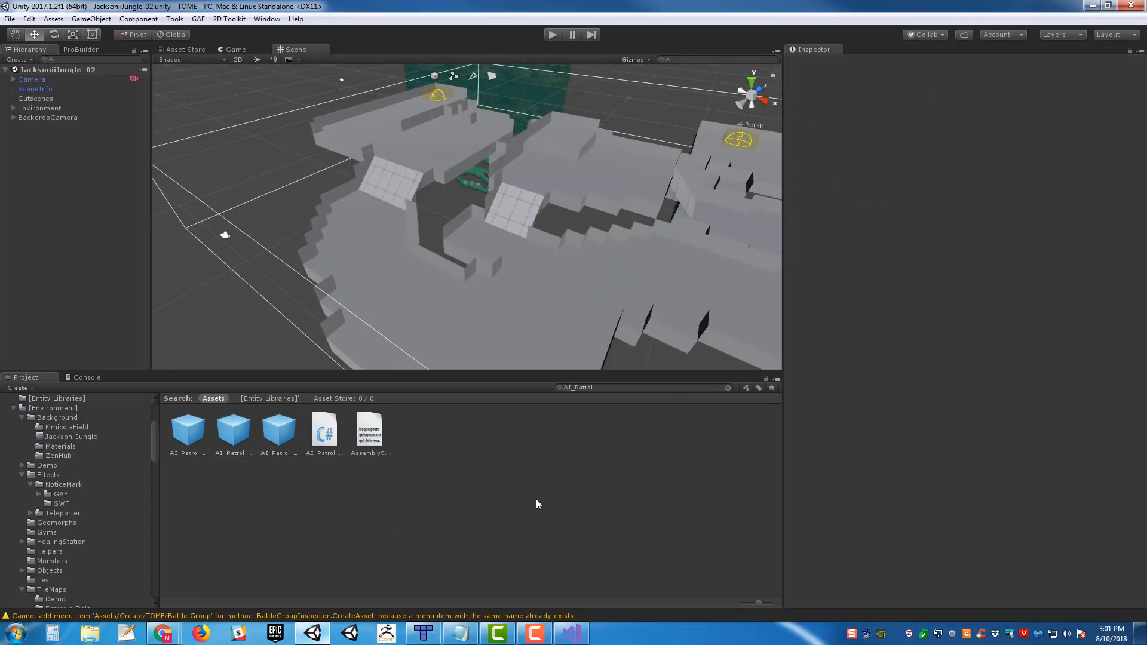
- Switch to Tiled, set the Behavior property of Mon_Foliroach_01 to AI_Patrol_Random, and save the ROOM2 map
{"action": "left_click", "coordinate": [423, 631]}
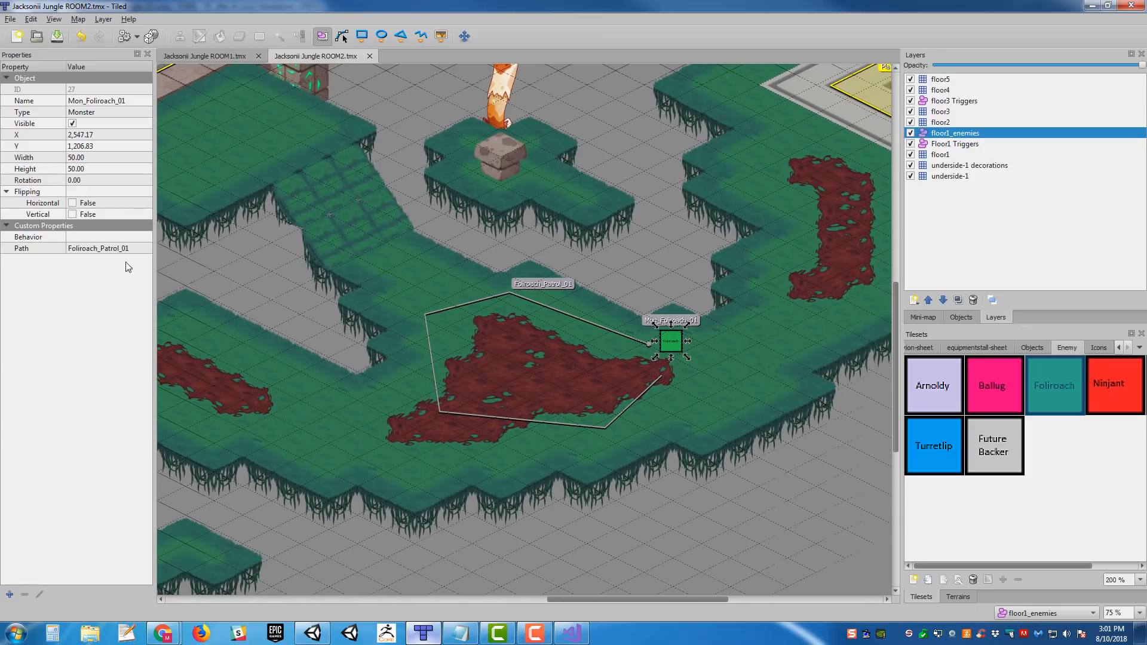
{"action": "double_click", "coordinate": [111, 237]}
{"action": "type", "text": "AI_Patrol_Random"}
{"action": "key", "text": "Return"}
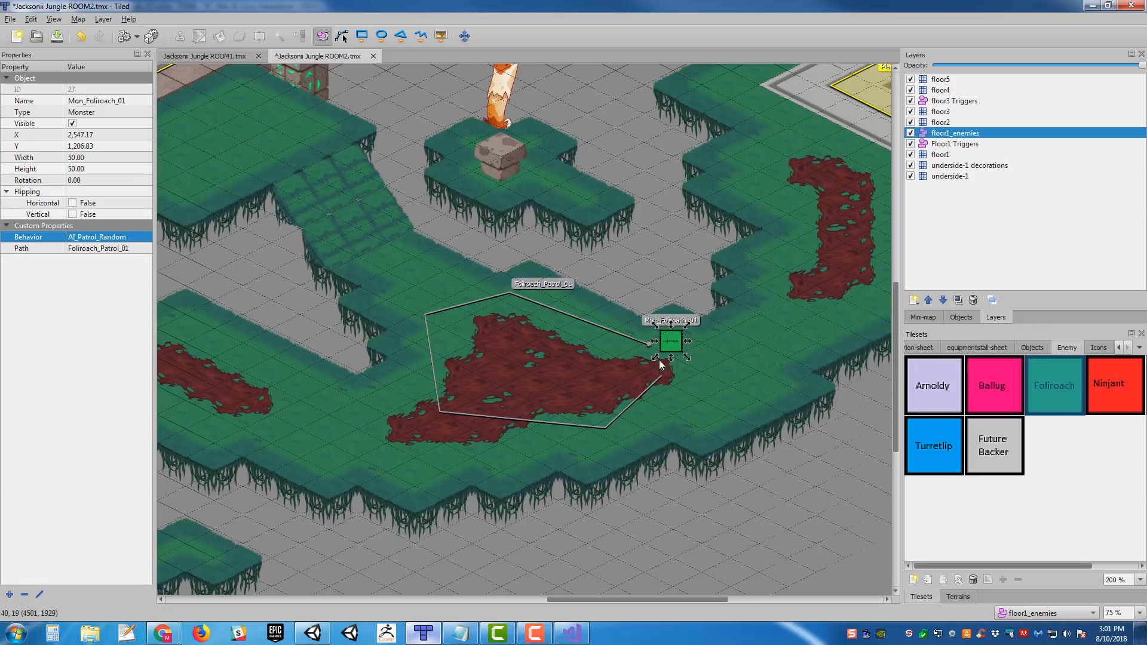
{"action": "middle_click_drag", "start_coordinate": [558, 335], "coordinate": [639, 313]}
{"action": "left_click", "coordinate": [618, 343]}
{"action": "key", "text": "ctrl+s"}
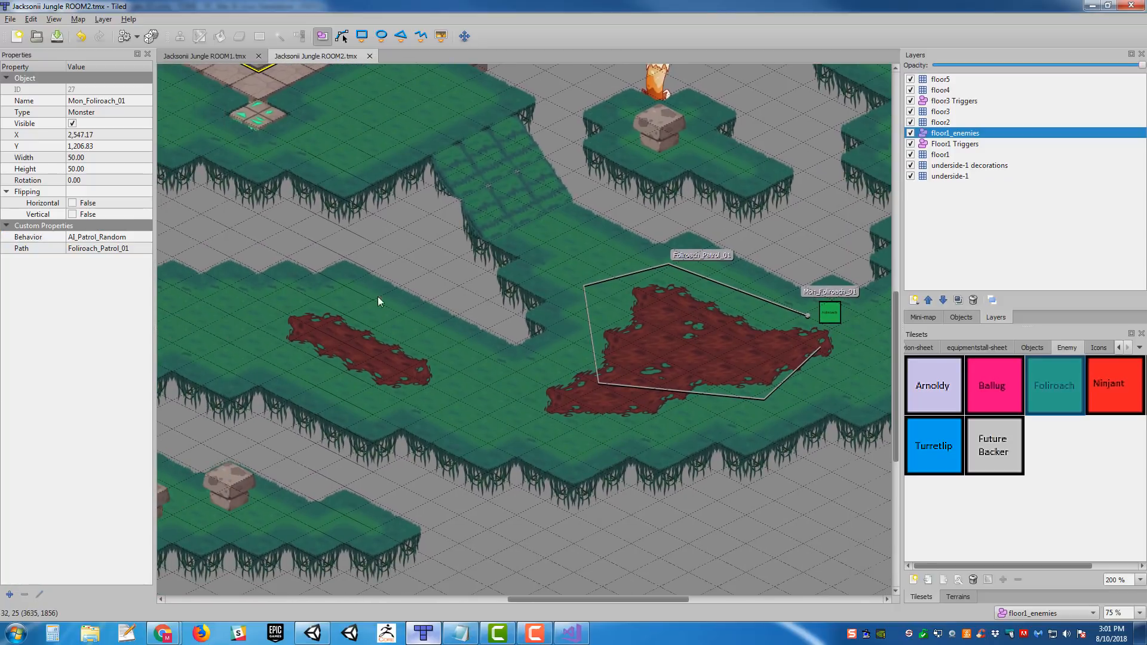
- Add a custom string property named Behavior to the red Ninjant enemy at the start of the unnamed patrol polyline
{"action": "middle_click_drag", "start_coordinate": [382, 302], "coordinate": [803, 317]}
{"action": "middle_click_drag", "start_coordinate": [503, 319], "coordinate": [881, 343]}
{"action": "middle_click_drag", "start_coordinate": [502, 215], "coordinate": [469, 253]}
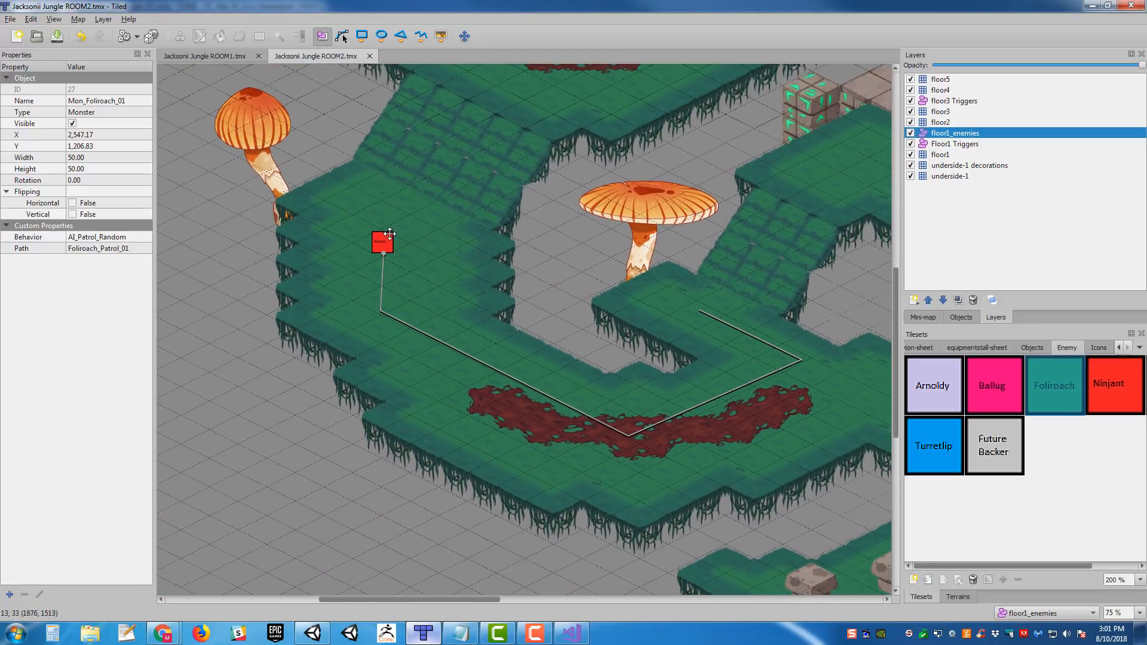
{"action": "left_click", "coordinate": [389, 234]}
{"action": "left_click", "coordinate": [9, 593]}
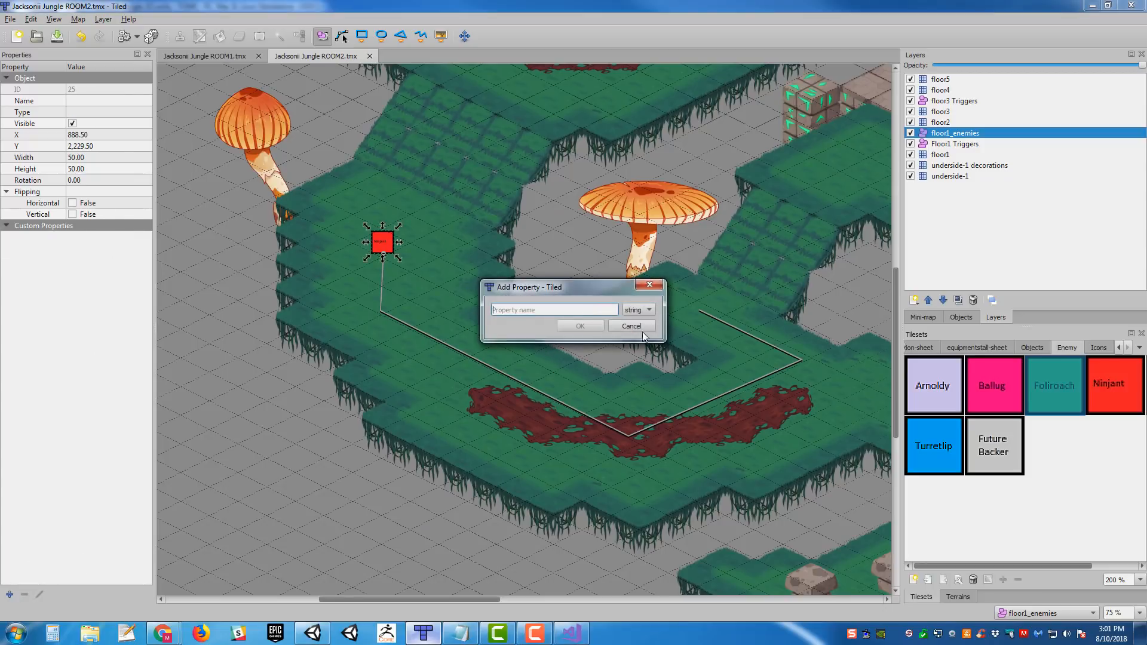
{"action": "type", "text": "Behavior"}
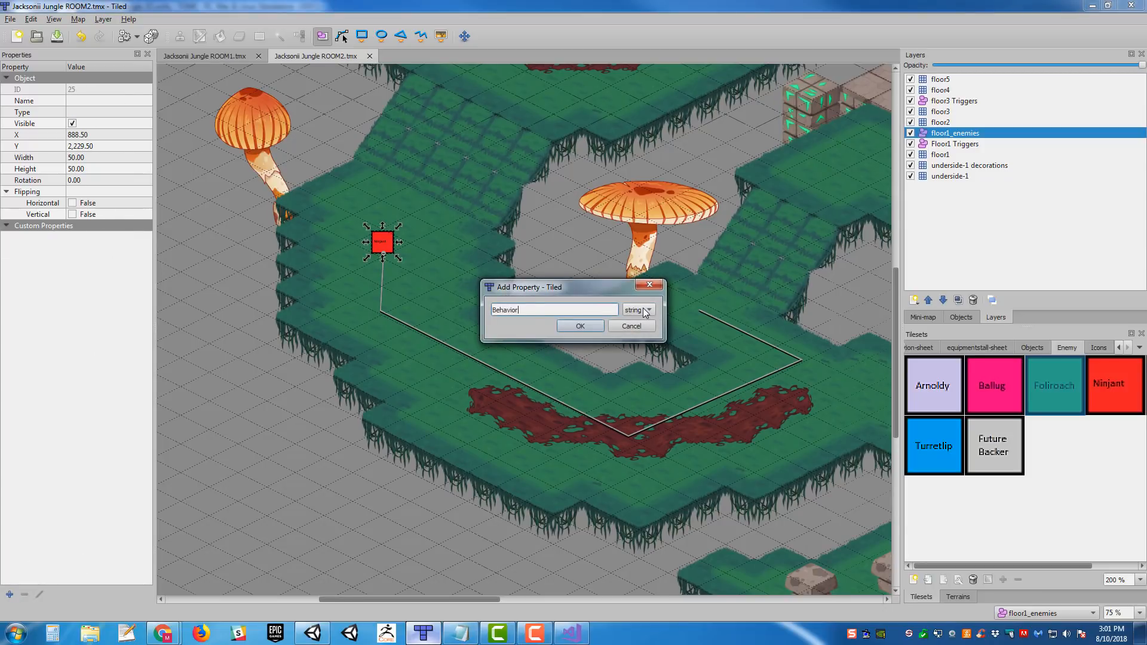
{"action": "key", "text": "Return"}
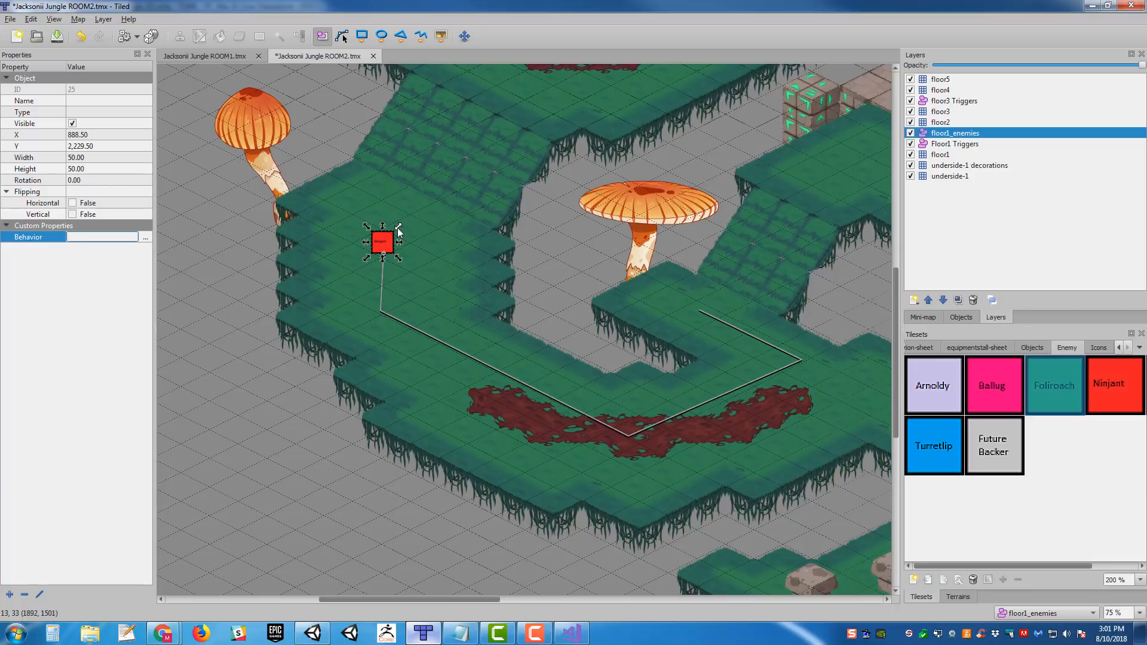
- Set the Behavior property of the Ninjant enemy to AI_Patrol_PingPong
{"action": "type", "text": "AI_Patrol_Loop"}
{"action": "key", "text": "Return"}
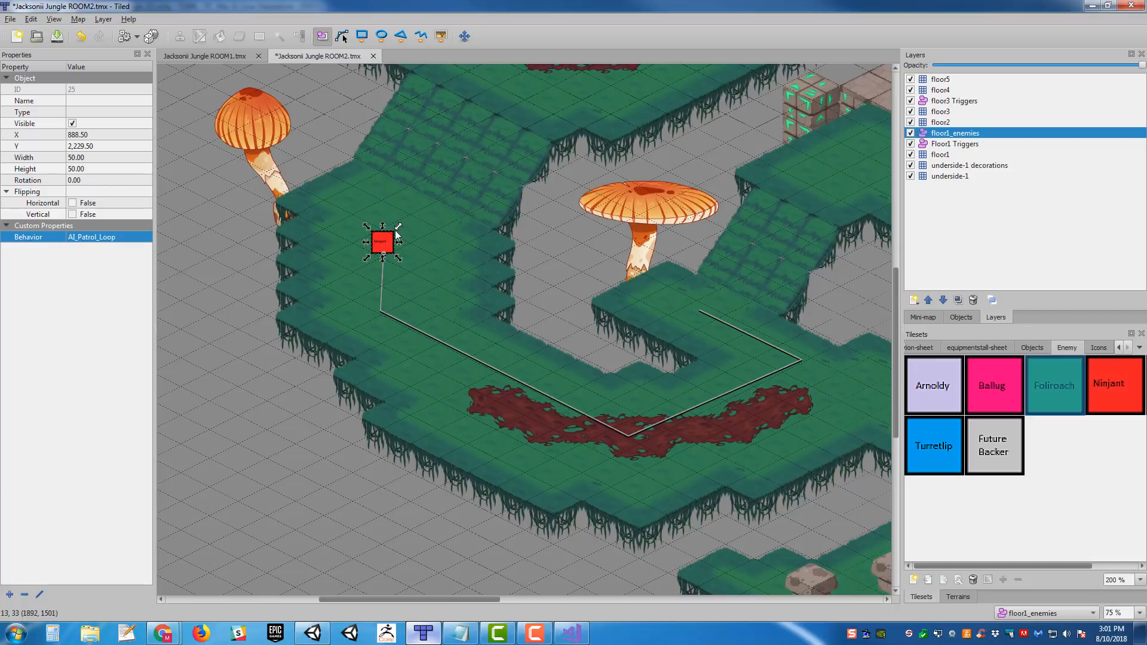
{"action": "double_click", "coordinate": [109, 235]}
{"action": "key", "text": "BackSpace"}
{"action": "key", "text": "BackSpace"}
{"action": "key", "text": "BackSpace"}
{"action": "key", "text": "BackSpace"}
{"action": "type", "text": "PingPong"}
{"action": "key", "text": "Return"}
- Add a custom string property named Path to the Ninjant enemy with the value Path_Ninjant_01
{"action": "middle_click_drag", "start_coordinate": [413, 250], "coordinate": [354, 247]}
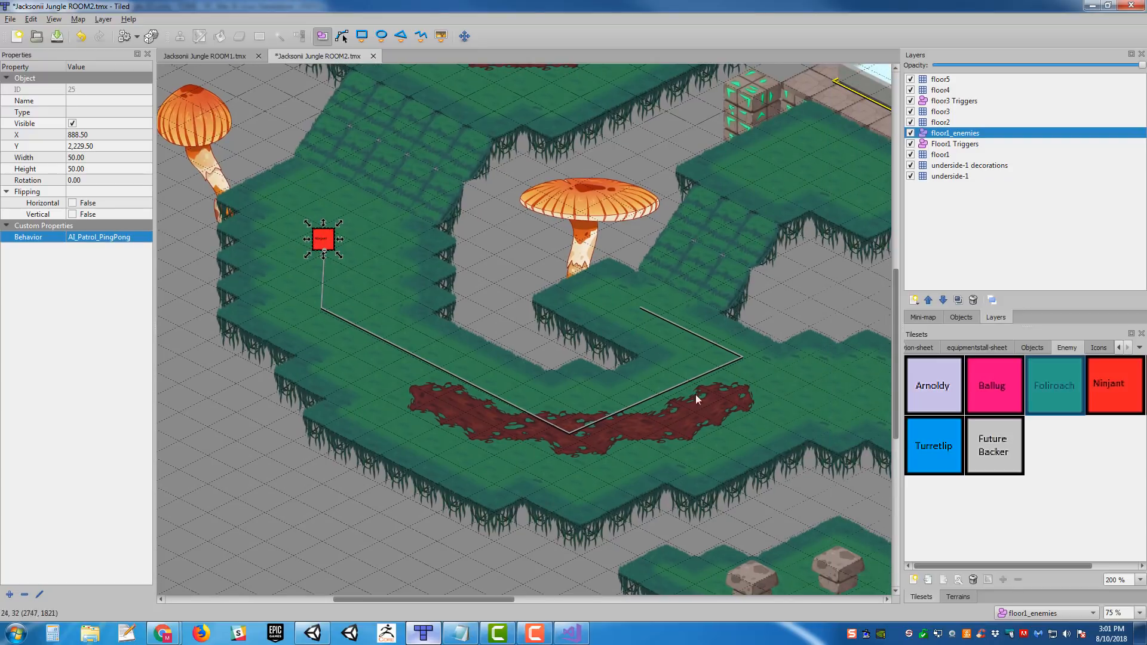
{"action": "left_click", "coordinate": [11, 595]}
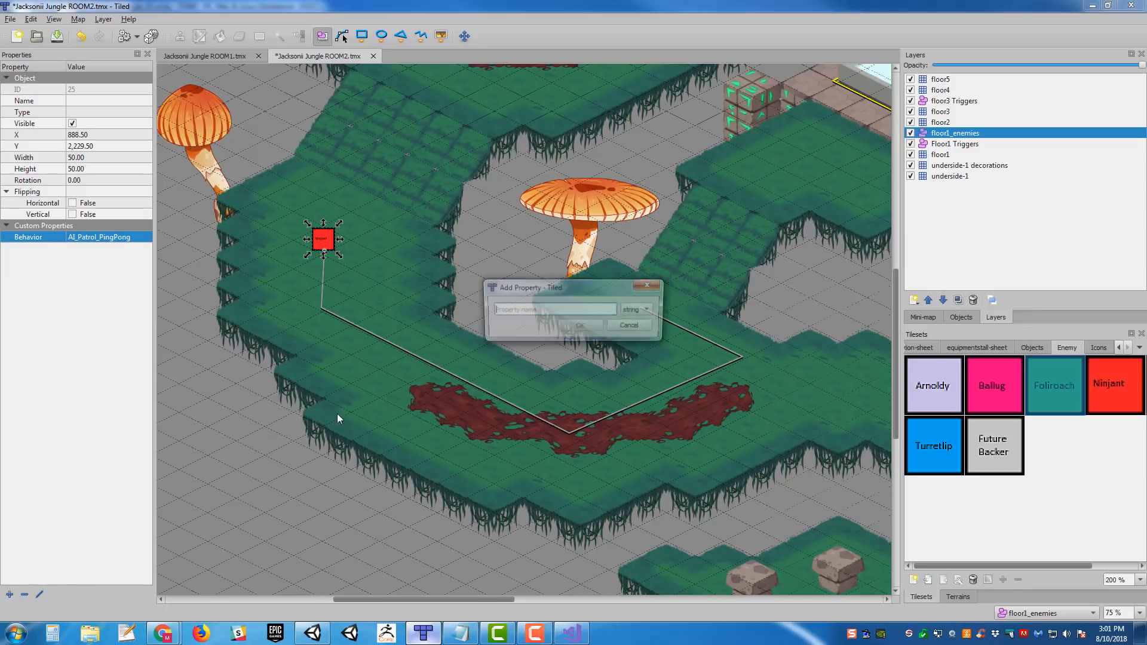
{"action": "type", "text": "Path"}
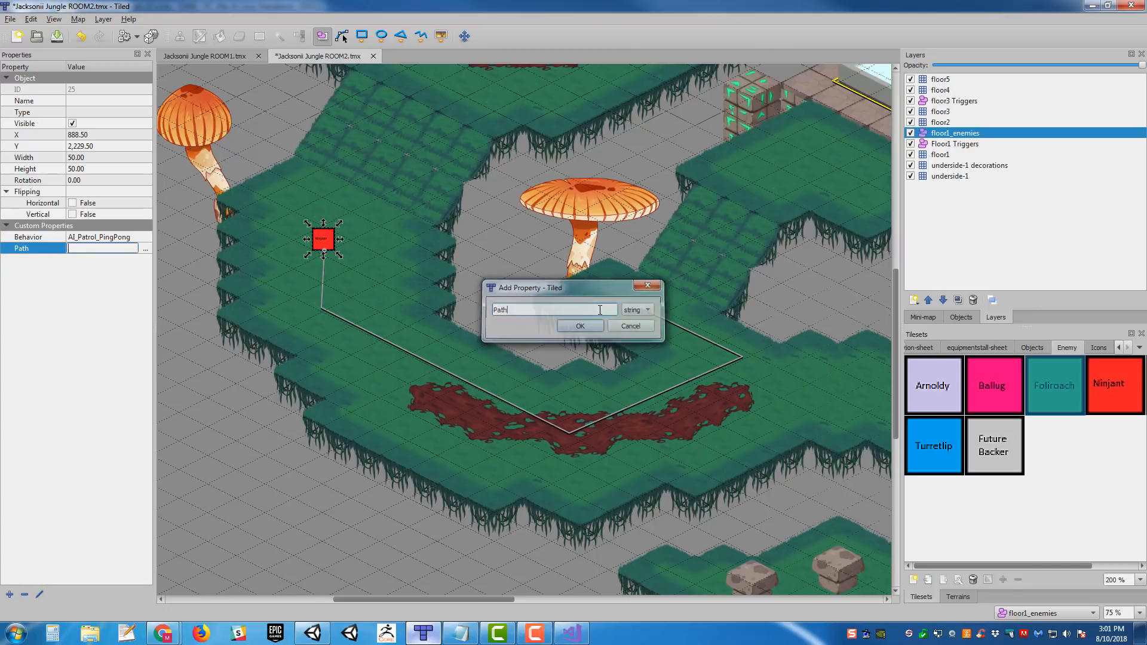
{"action": "key", "text": "Return"}
{"action": "type", "text": "Path"}
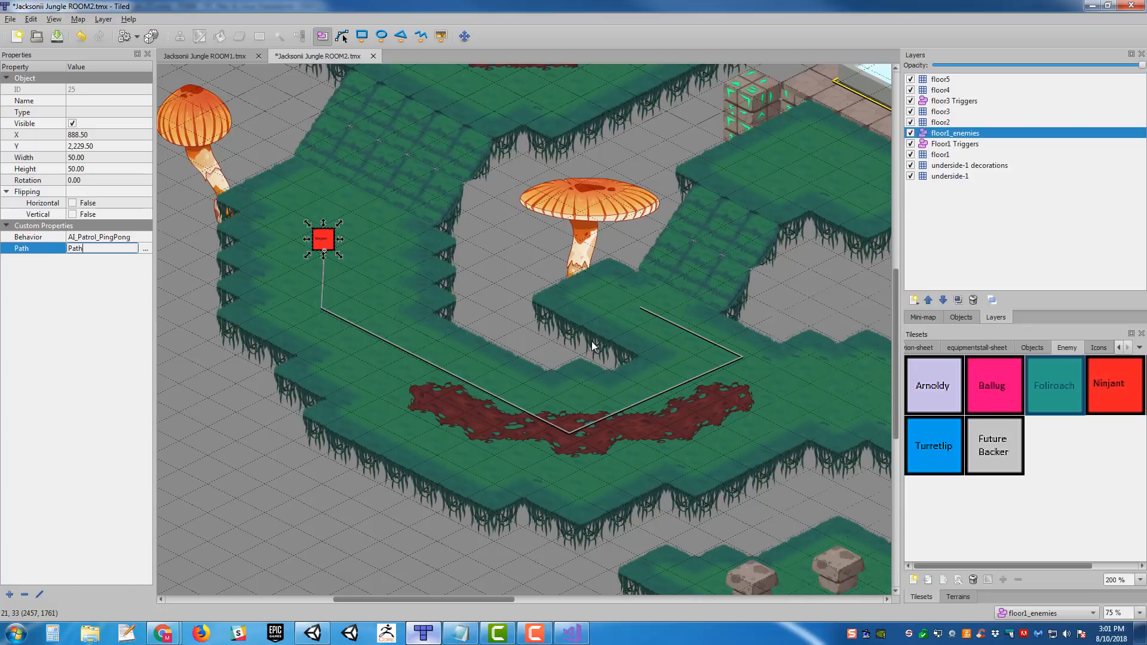
{"action": "type", "text": "_Ninjant_01"}
{"action": "key", "text": "Return"}
- Name the polyline that starts at the Ninjant enemy Path_Ninjant_01
{"action": "scroll", "coordinate": [367, 338], "scroll_direction": "up", "scroll_amount": 1}
{"action": "left_click", "coordinate": [367, 338]}
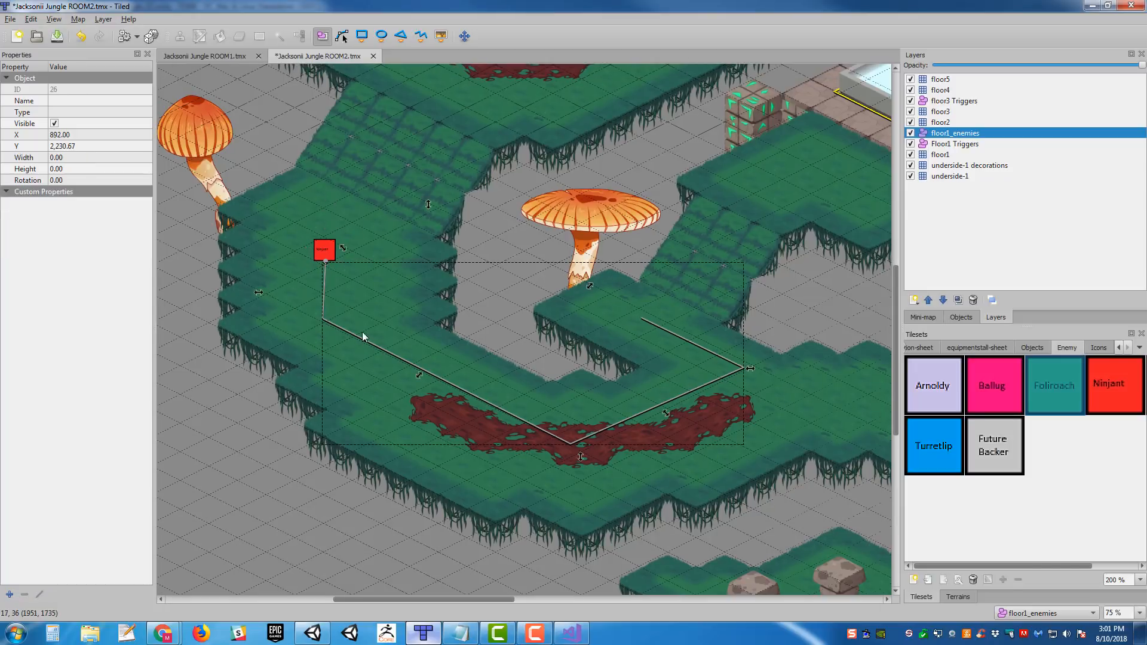
{"action": "left_click", "coordinate": [80, 102]}
{"action": "type", "text": "Path"}
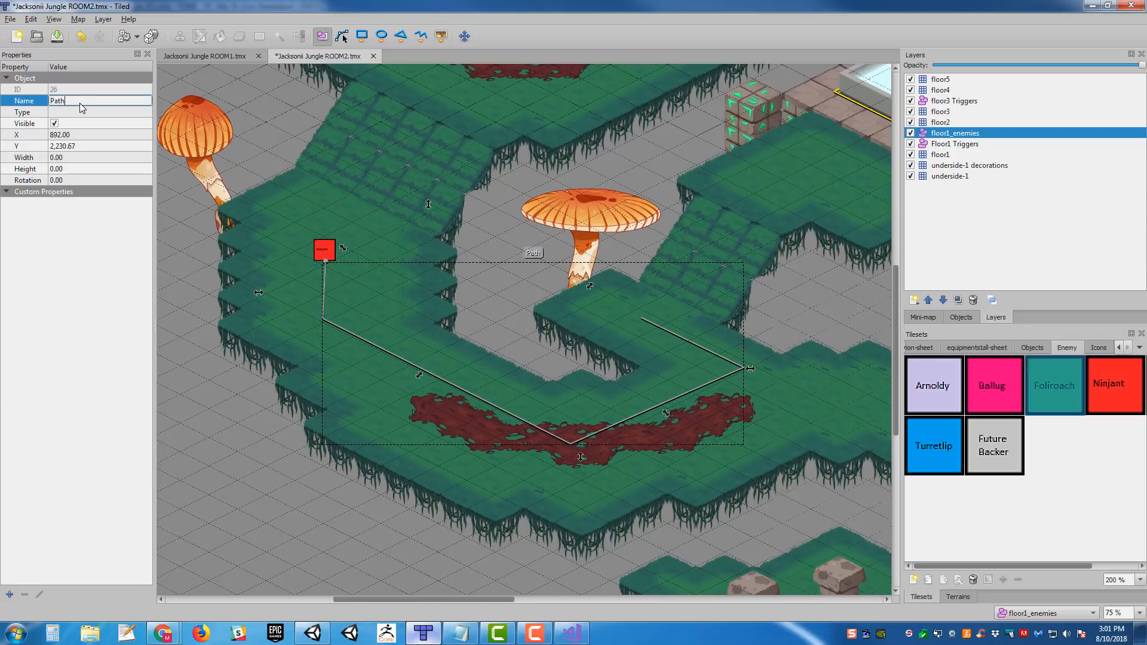
{"action": "type", "text": "_Ninjant_01"}
{"action": "key", "text": "Return"}
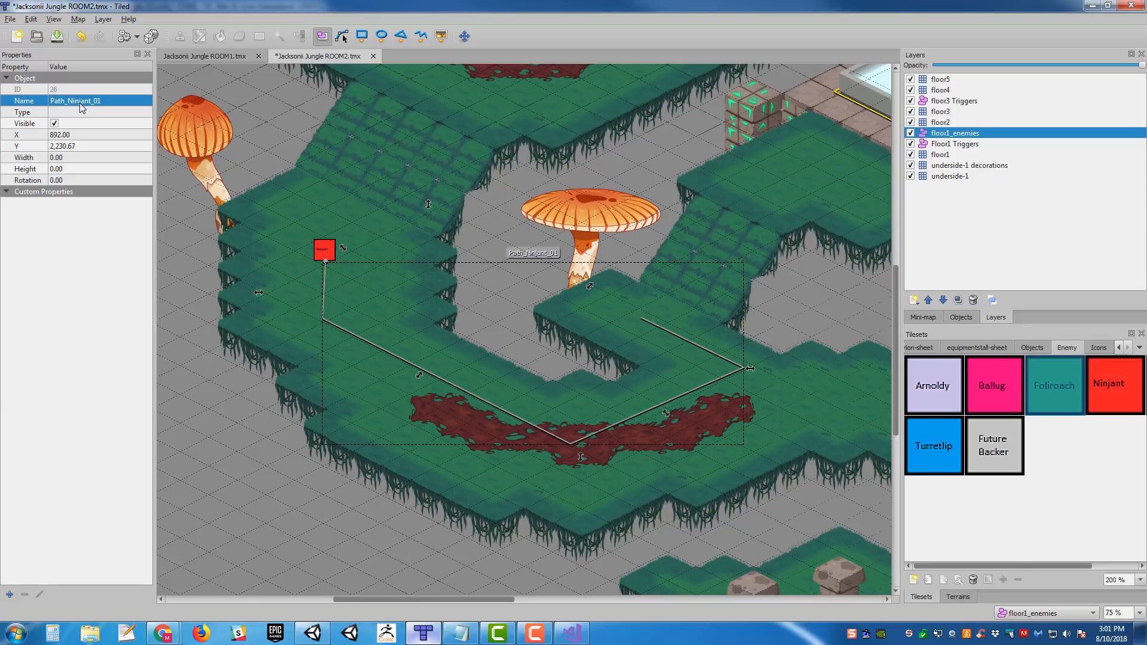
- Set the type of the Path_Ninjant_01 polyline to Path and save the ROOM2 map
{"action": "left_click", "coordinate": [74, 111]}
{"action": "type", "text": "Path"}
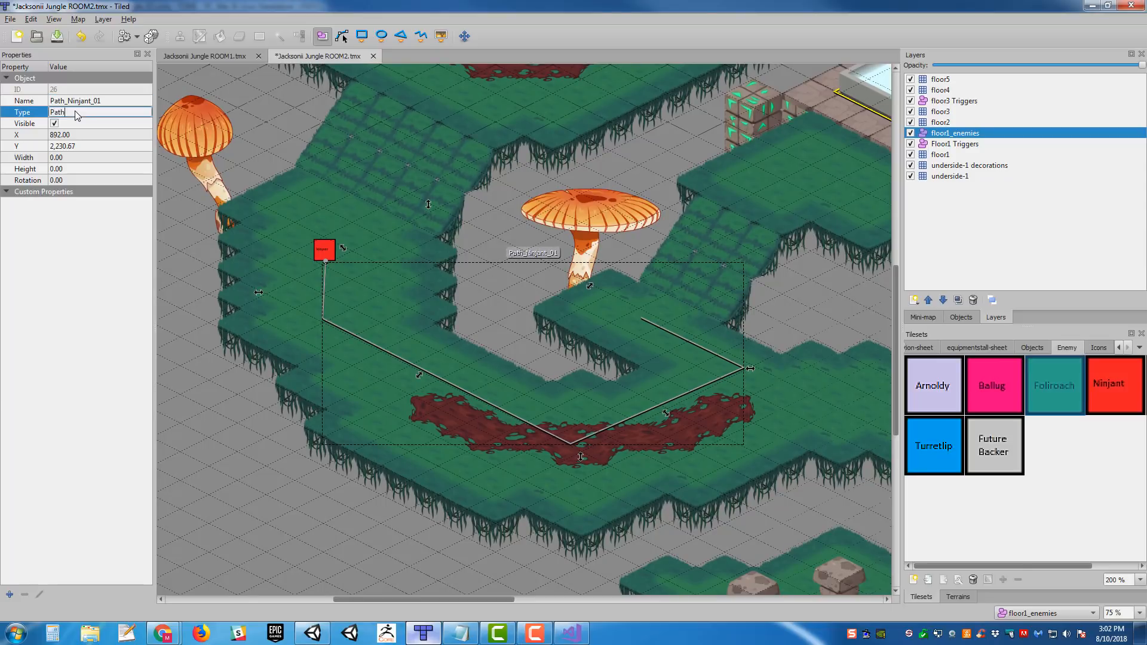
{"action": "key", "text": "Return"}
{"action": "middle_click_drag", "start_coordinate": [348, 187], "coordinate": [396, 193]}
{"action": "key", "text": "ctrl+s"}
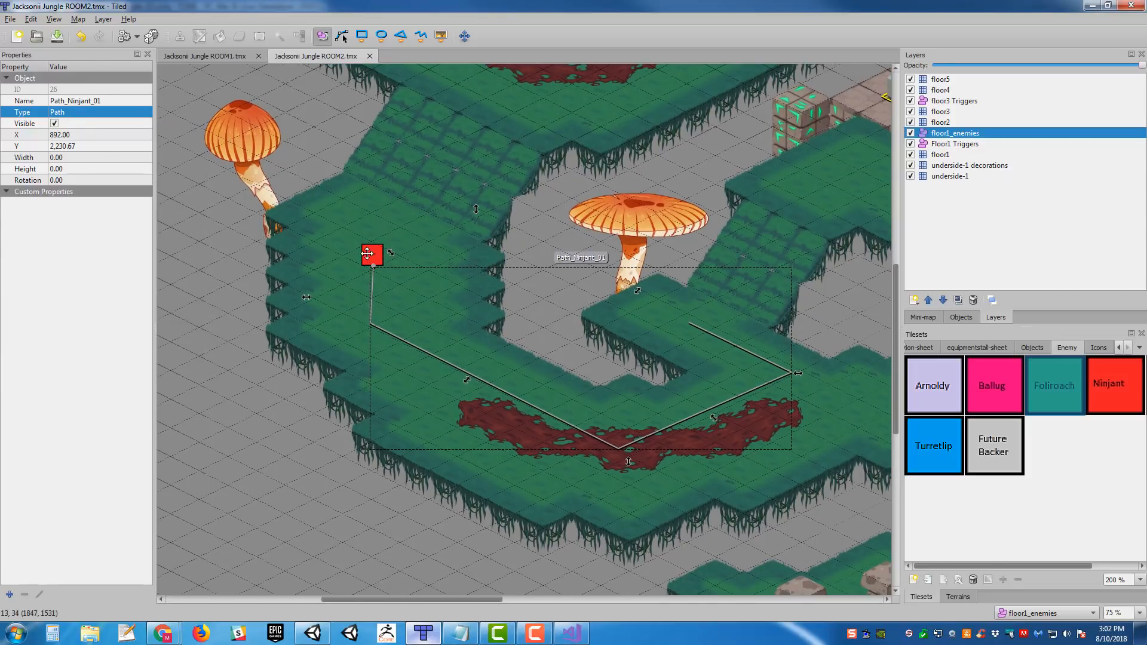
- Name the red Ninjant enemy object Mon_Ninjant_01
{"action": "left_click", "coordinate": [372, 256]}
{"action": "left_click", "coordinate": [90, 100]}
{"action": "type", "text": "Mon_"}
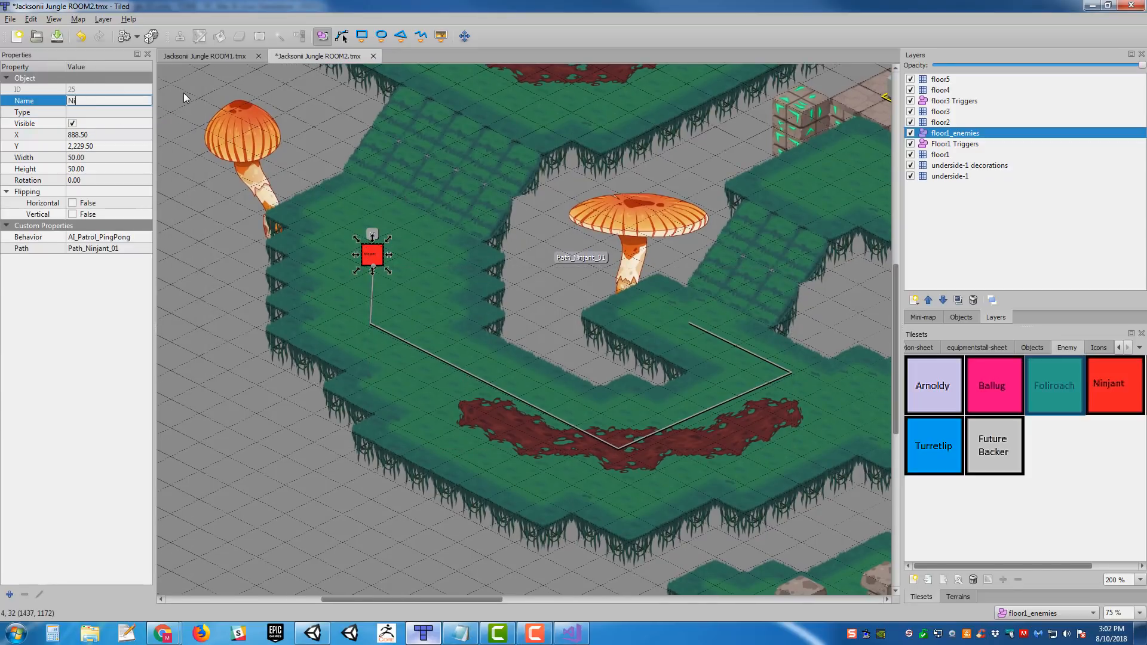
{"action": "type", "text": "Ninjant_01"}
{"action": "key", "text": "Return"}
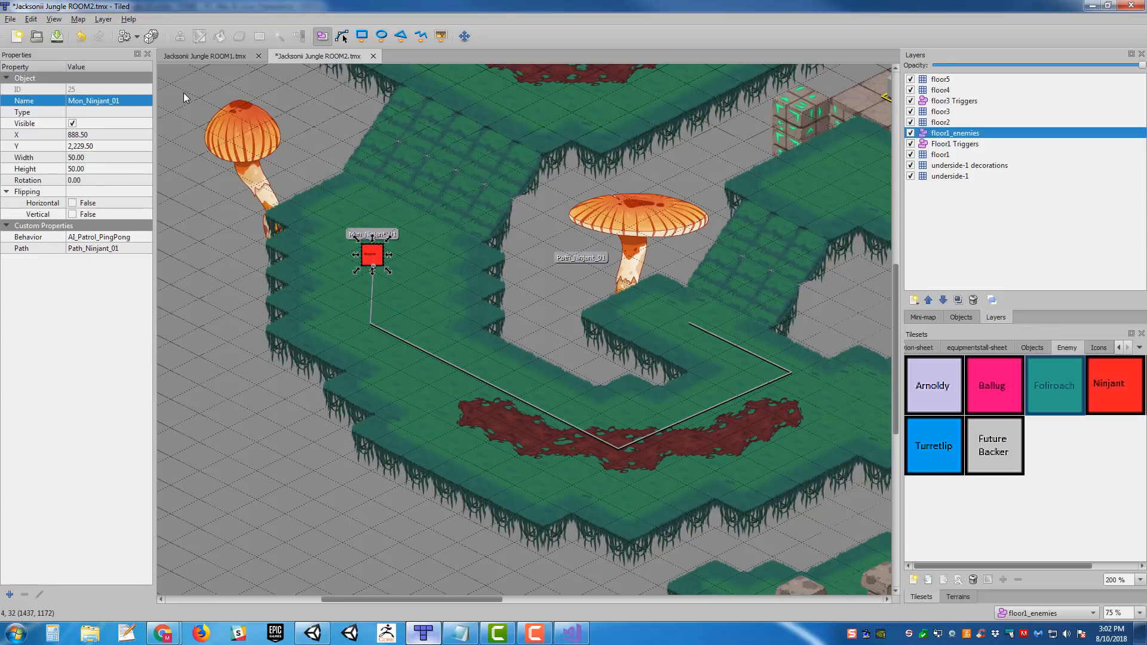
- Set the type of Mon_Ninjant_01 to Monster and save the ROOM2 map
{"action": "left_click", "coordinate": [91, 112]}
{"action": "type", "text": "Monster"}
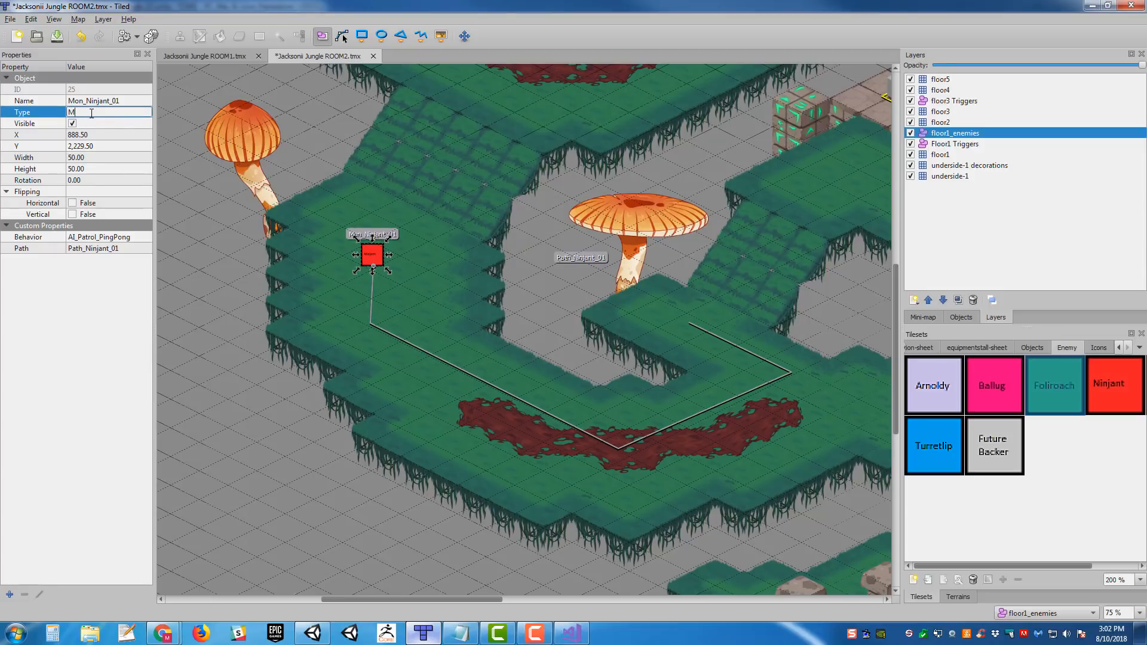
{"action": "key", "text": "Return"}
{"action": "scroll", "coordinate": [458, 275], "scroll_direction": "up", "scroll_amount": 1}
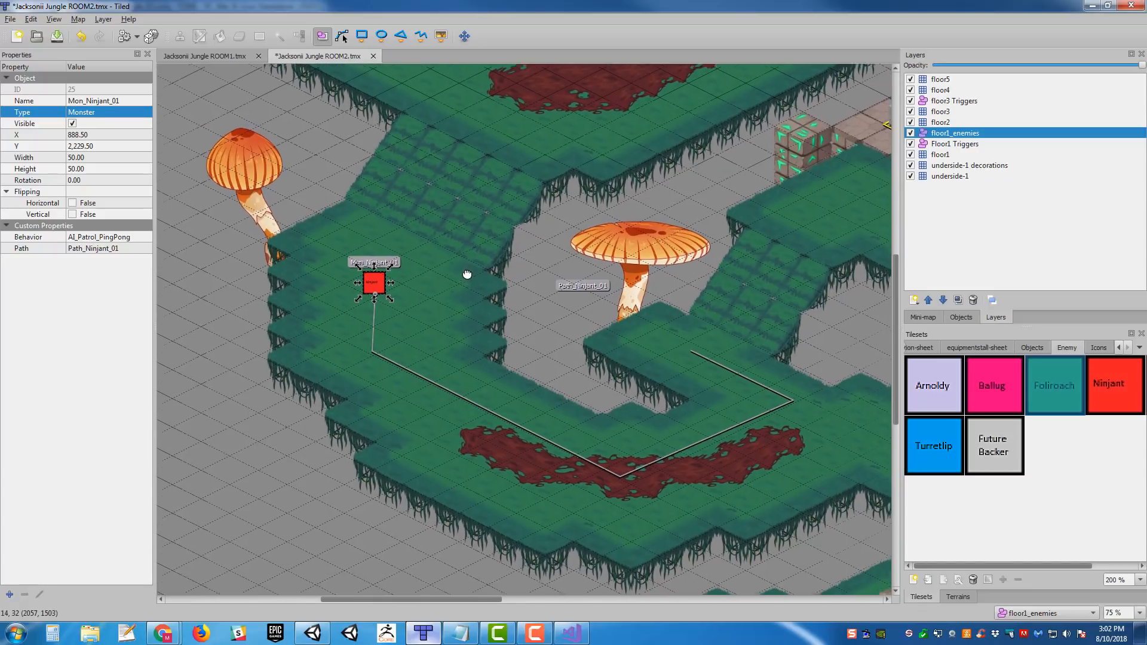
{"action": "key", "text": "ctrl+s"}
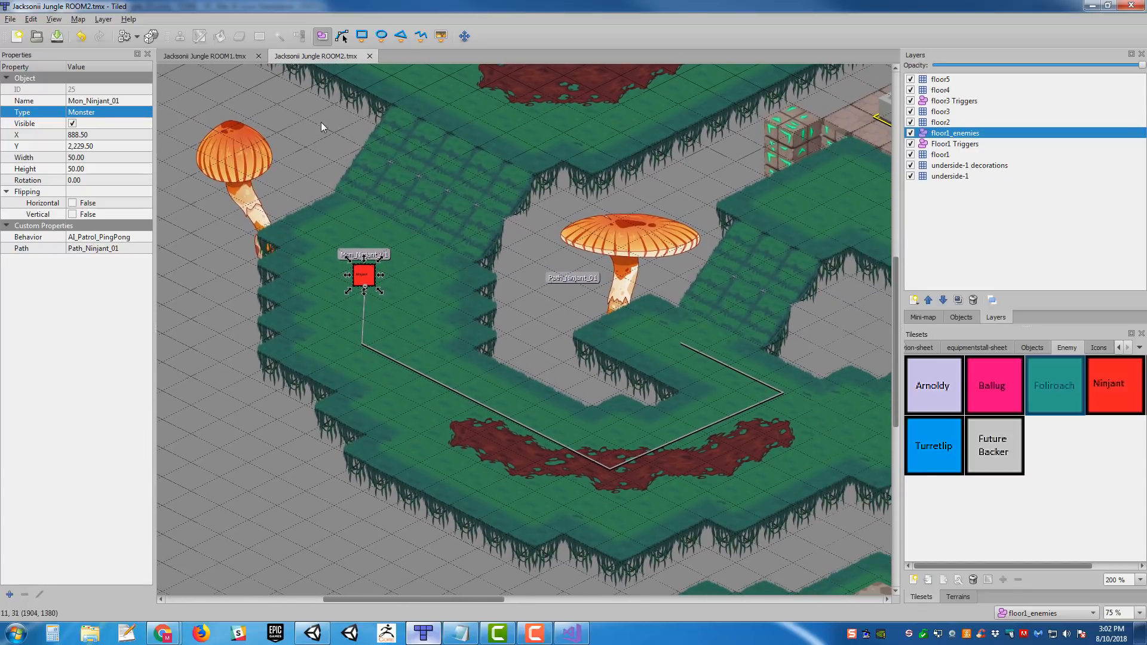
{"action": "left_click", "coordinate": [224, 59]}
{"action": "left_click", "coordinate": [306, 57]}
{"action": "middle_click_drag", "start_coordinate": [519, 207], "coordinate": [161, 137]}
{"action": "middle_click_drag", "start_coordinate": [534, 238], "coordinate": [878, 287]}
{"action": "middle_click_drag", "start_coordinate": [325, 242], "coordinate": [591, 277]}
{"action": "middle_click_drag", "start_coordinate": [235, 247], "coordinate": [442, 268]}
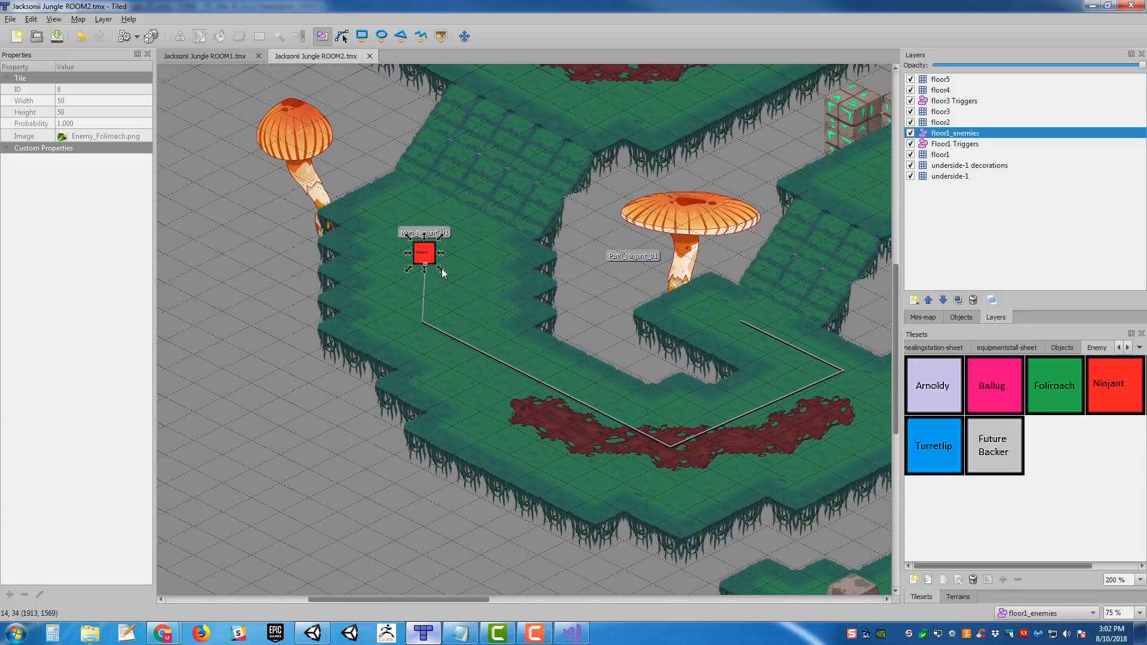
- Add a custom string property named Encounter to Mon_Ninjant_01
{"action": "left_click", "coordinate": [426, 251]}
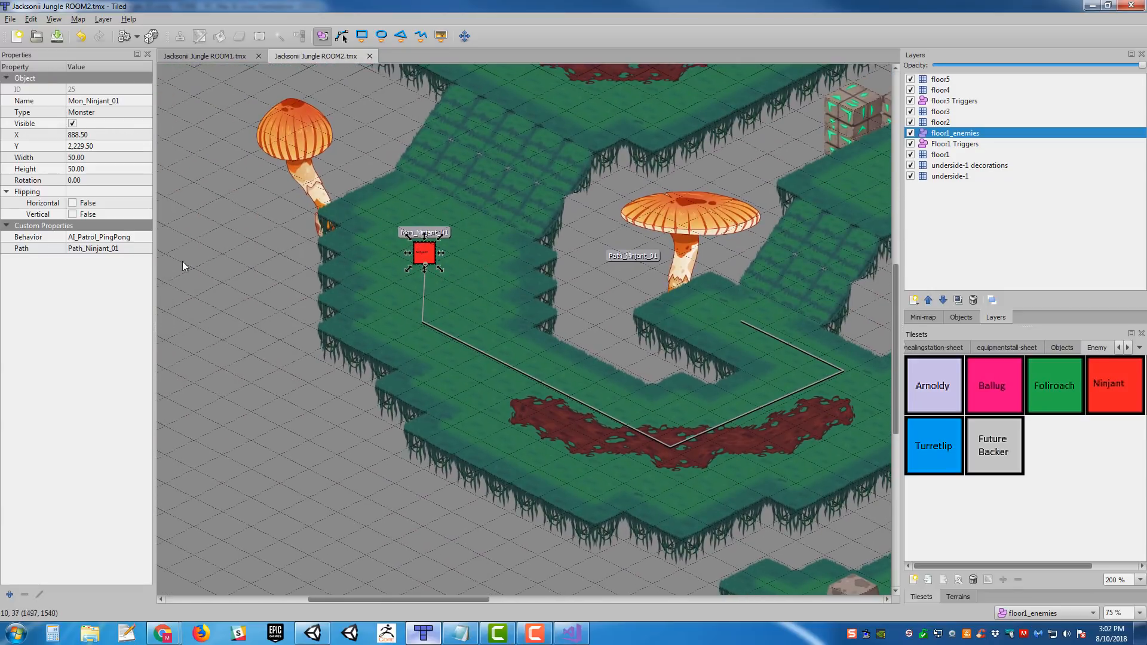
{"action": "left_click", "coordinate": [9, 594]}
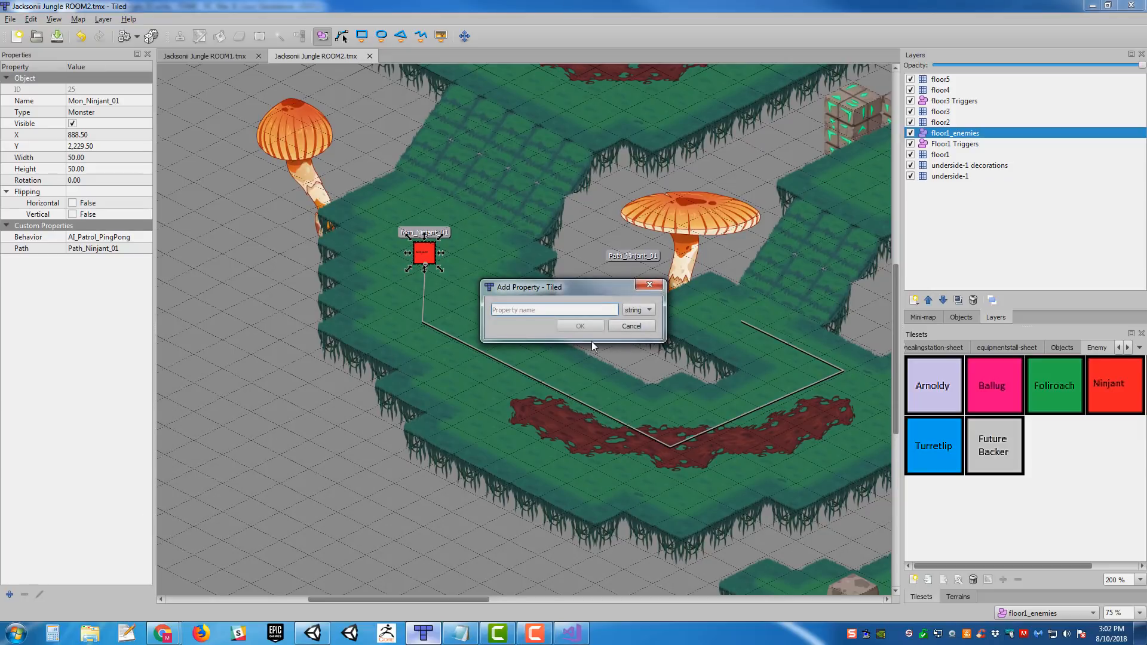
{"action": "type", "text": "Encounter"}
{"action": "key", "text": "Return"}
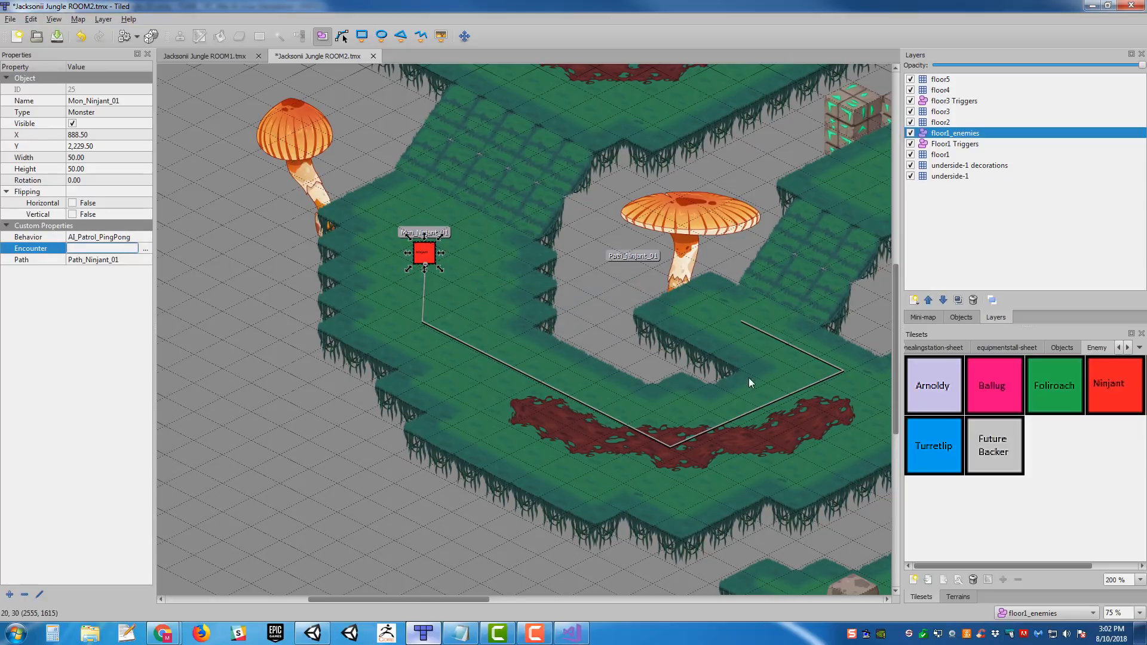
{"action": "scroll", "coordinate": [748, 377], "scroll_direction": "right", "scroll_amount": 2}
- Switch to Unity and search the project assets for ninjant entries of type BattleGroup
{"action": "left_click", "coordinate": [313, 633]}
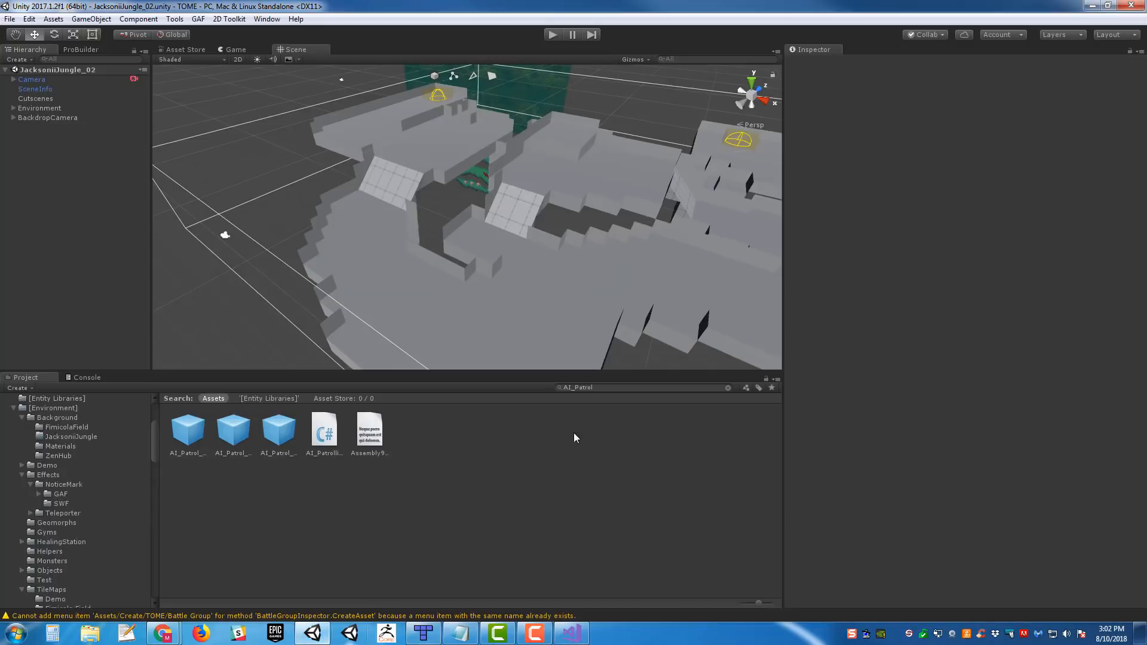
{"action": "left_click", "coordinate": [600, 387]}
{"action": "type", "text": "t"}
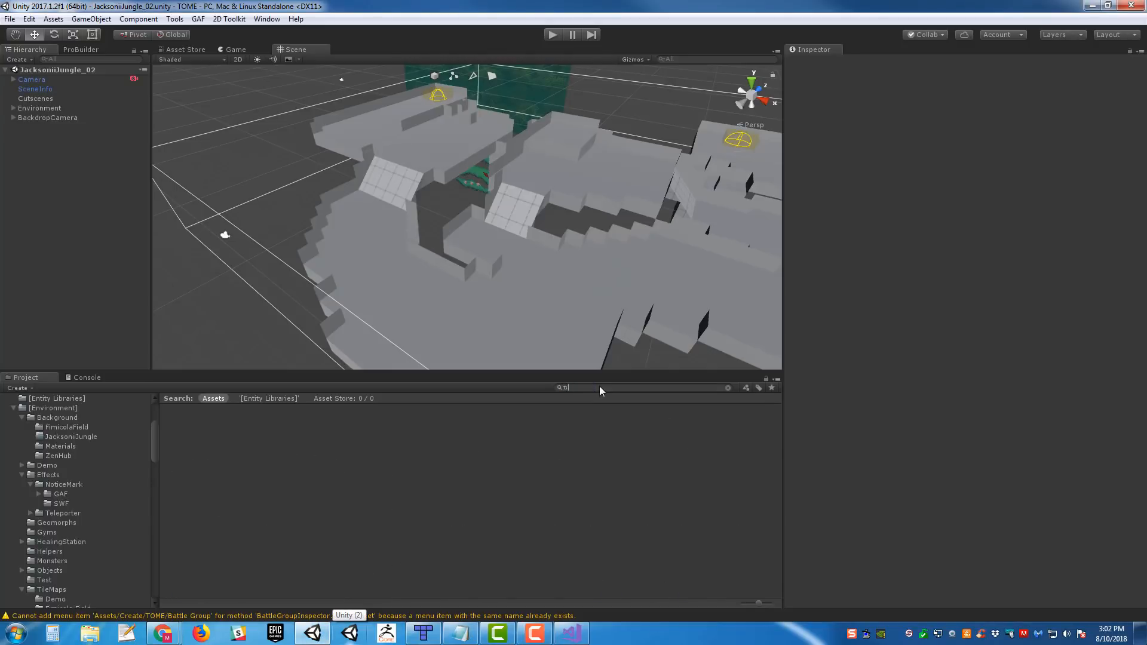
{"action": "type", "text": ":BattleGroup"}
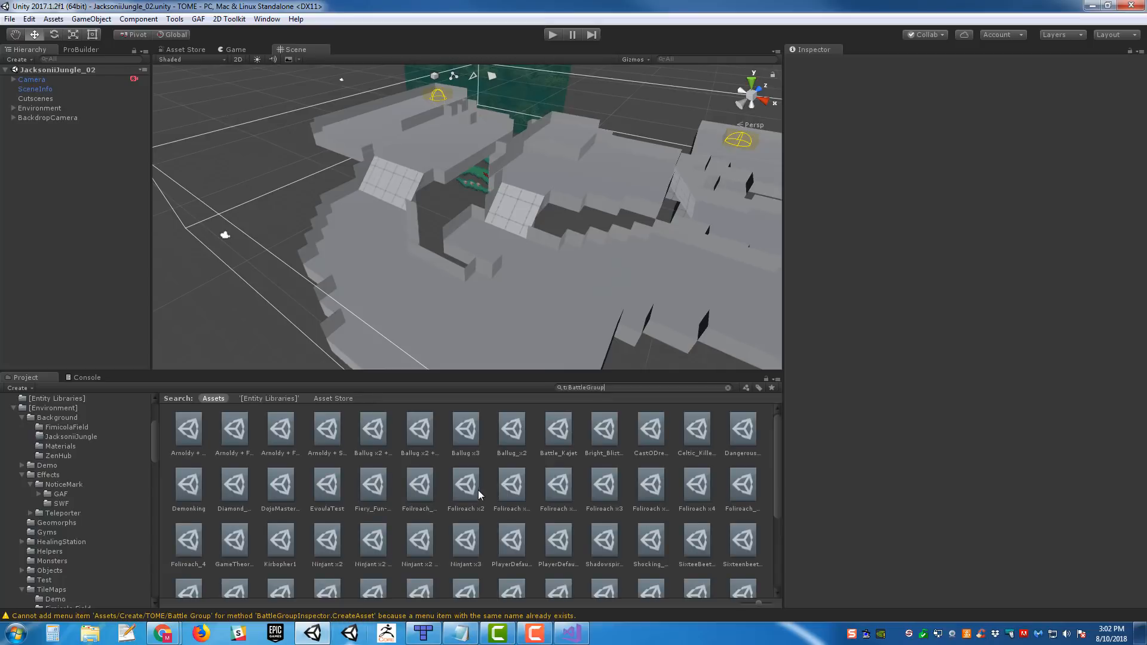
{"action": "scroll", "coordinate": [471, 492], "scroll_direction": "down", "scroll_amount": 3}
{"action": "scroll", "coordinate": [597, 508], "scroll_direction": "up", "scroll_amount": 3}
{"action": "type", "text": "ninjant"}
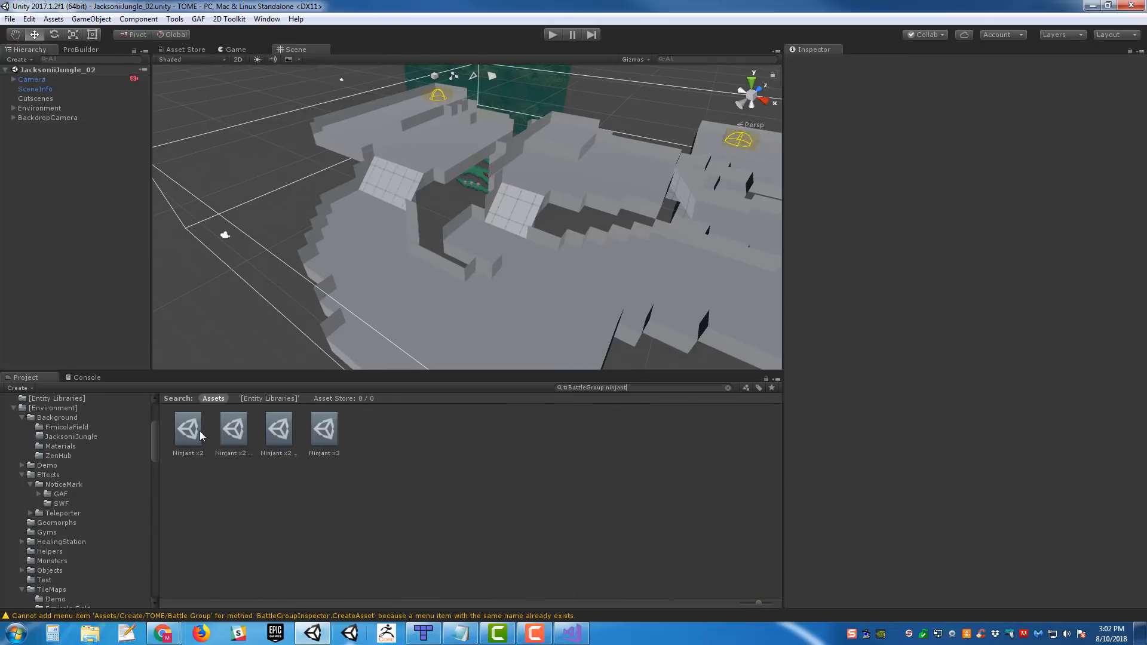
- Inspect the combatants of the Ninjant x2 + Evola, Ninjant x2 + Loadus and Ninjant x3 battle groups
{"action": "left_click", "coordinate": [230, 431]}
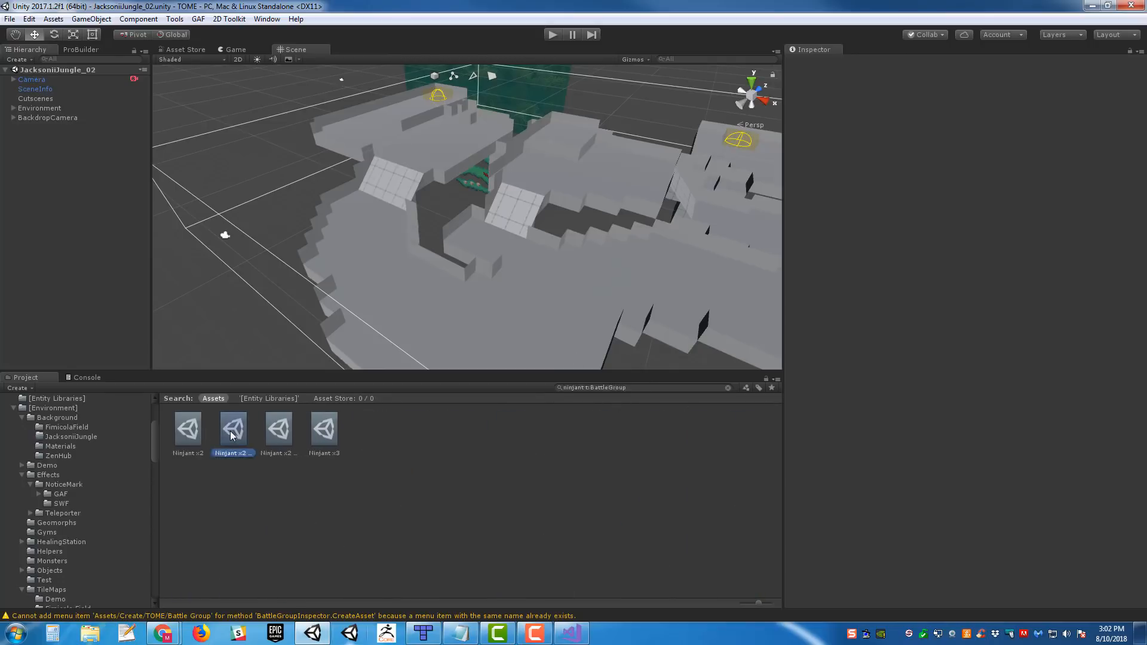
{"action": "left_click", "coordinate": [278, 448]}
{"action": "left_click", "coordinate": [326, 443]}
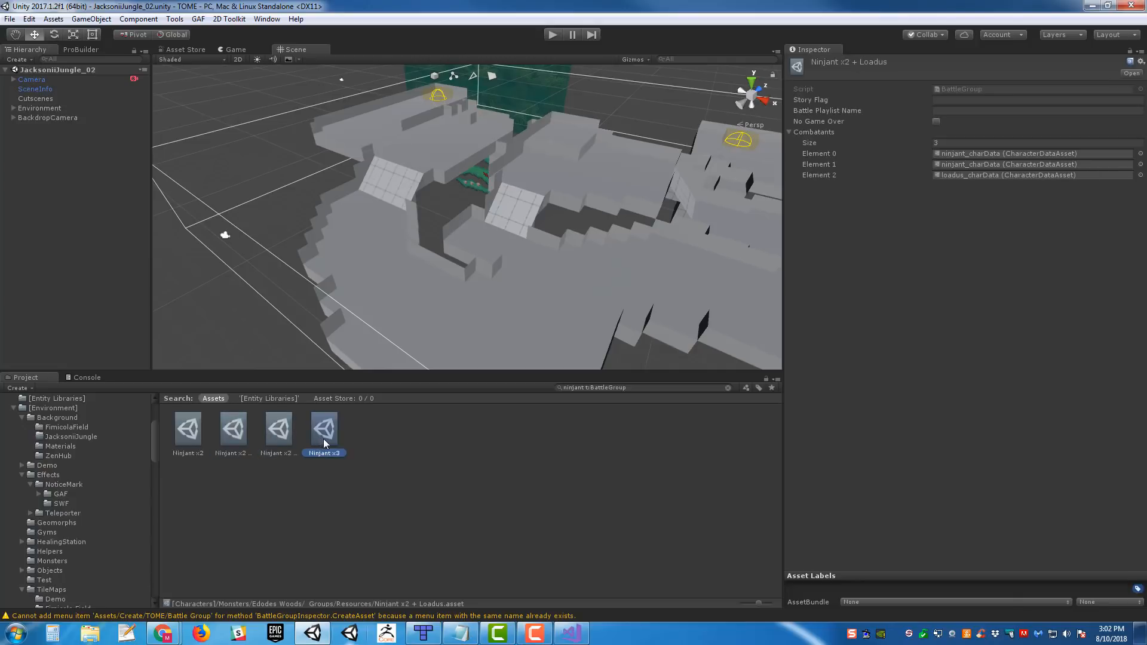
- Switch to Visual Studio and reload all externally changed files
{"action": "left_click", "coordinate": [571, 629]}
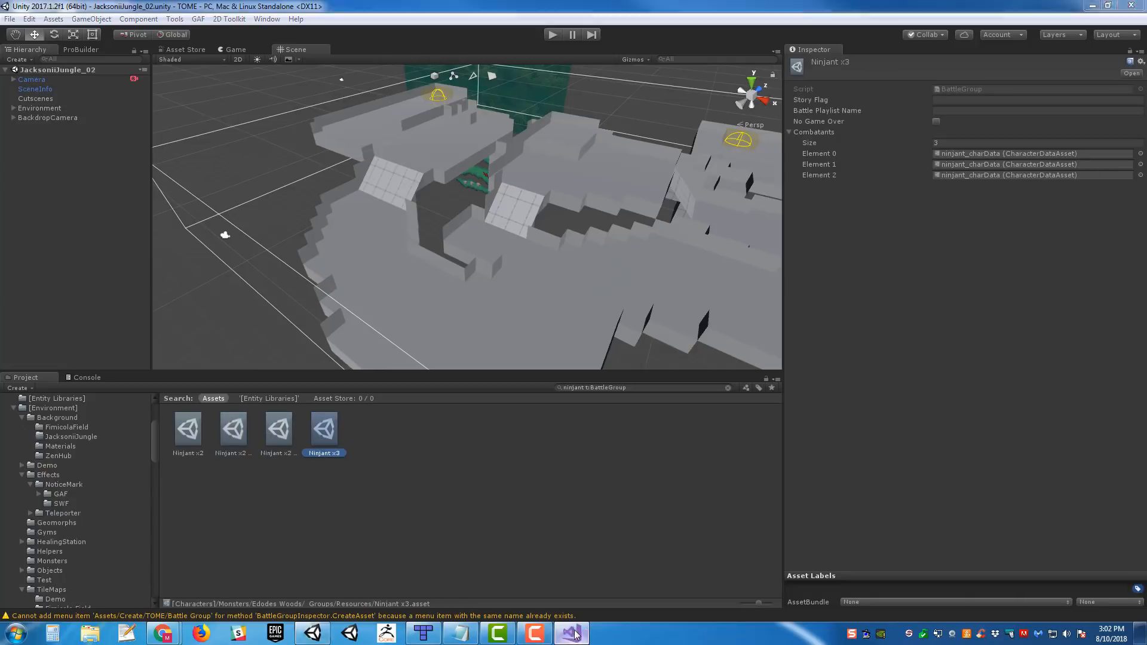
{"action": "left_click", "coordinate": [575, 364]}
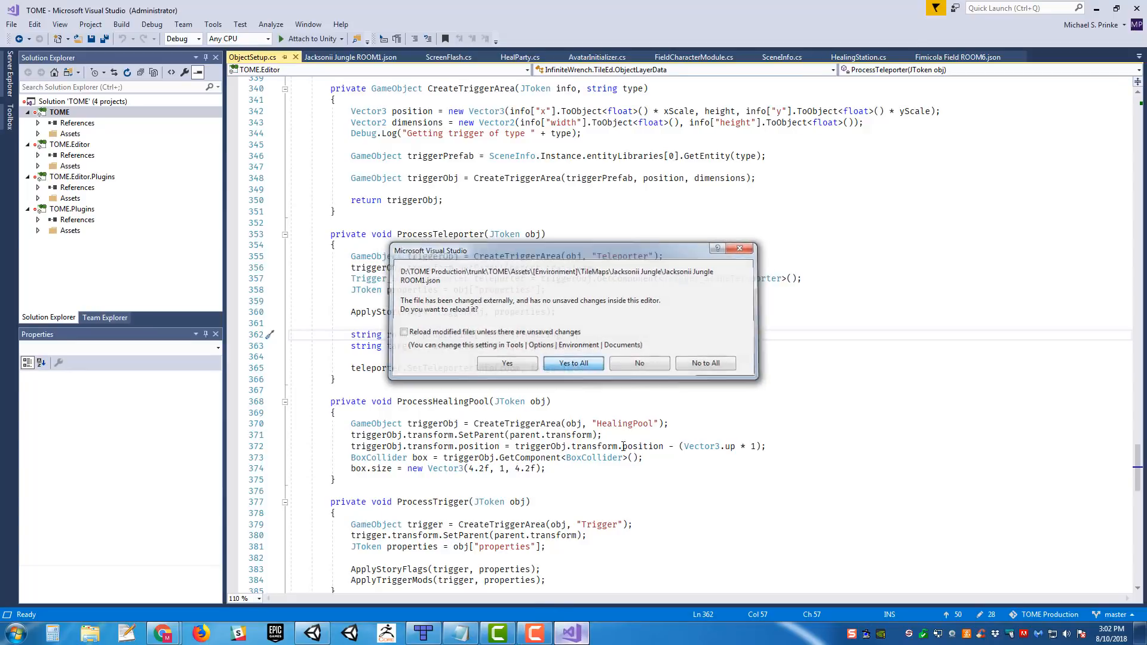
{"action": "left_click", "coordinate": [583, 634]}
- Switch to Tiled, set the Encounter property of Mon_Ninjant_01 to Ninjant x3 and save the ROOM2 map
{"action": "left_click", "coordinate": [423, 633]}
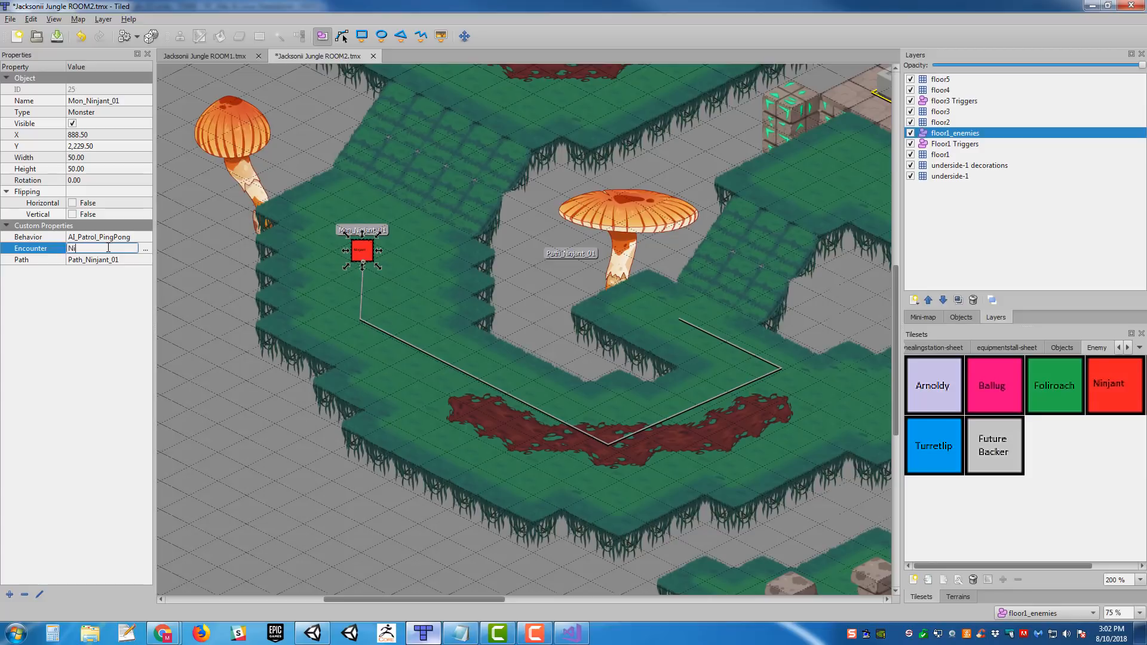
{"action": "type", "text": "3"}
{"action": "key", "text": "Return"}
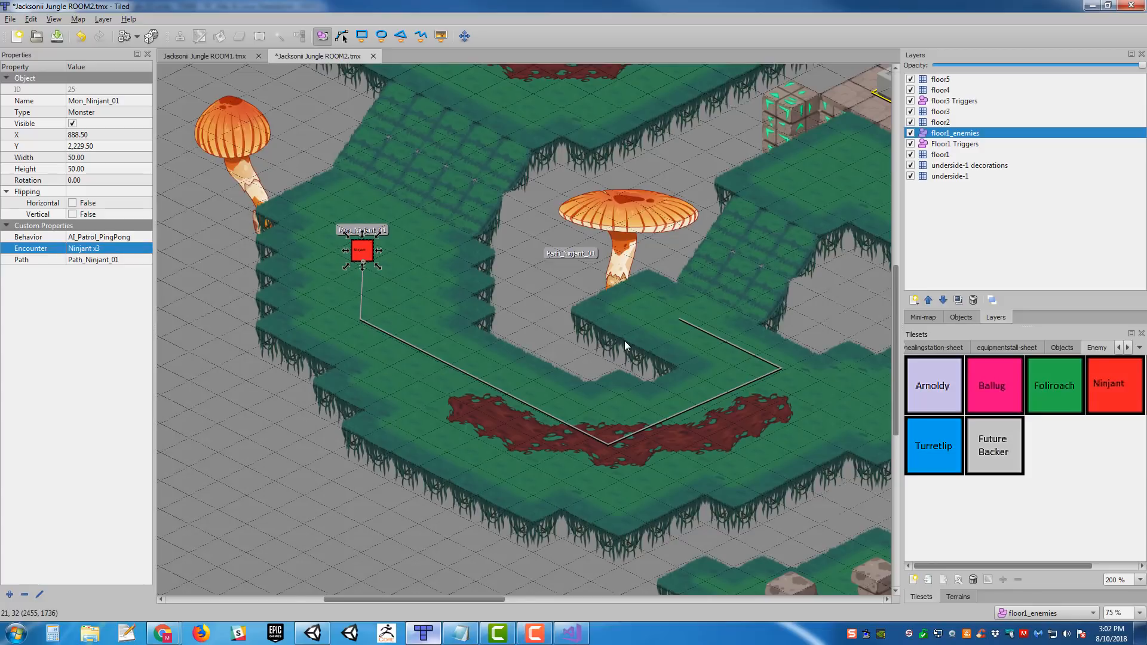
{"action": "middle_click_drag", "start_coordinate": [625, 343], "coordinate": [666, 377]}
{"action": "key", "text": "ctrl+s"}
- Add a custom string property named Encounter to the green Mon_Foliroach_01 enemy
{"action": "middle_click_drag", "start_coordinate": [812, 352], "coordinate": [487, 312]}
{"action": "middle_click_drag", "start_coordinate": [836, 336], "coordinate": [598, 306]}
{"action": "middle_click_drag", "start_coordinate": [817, 315], "coordinate": [345, 328]}
{"action": "left_click", "coordinate": [512, 321]}
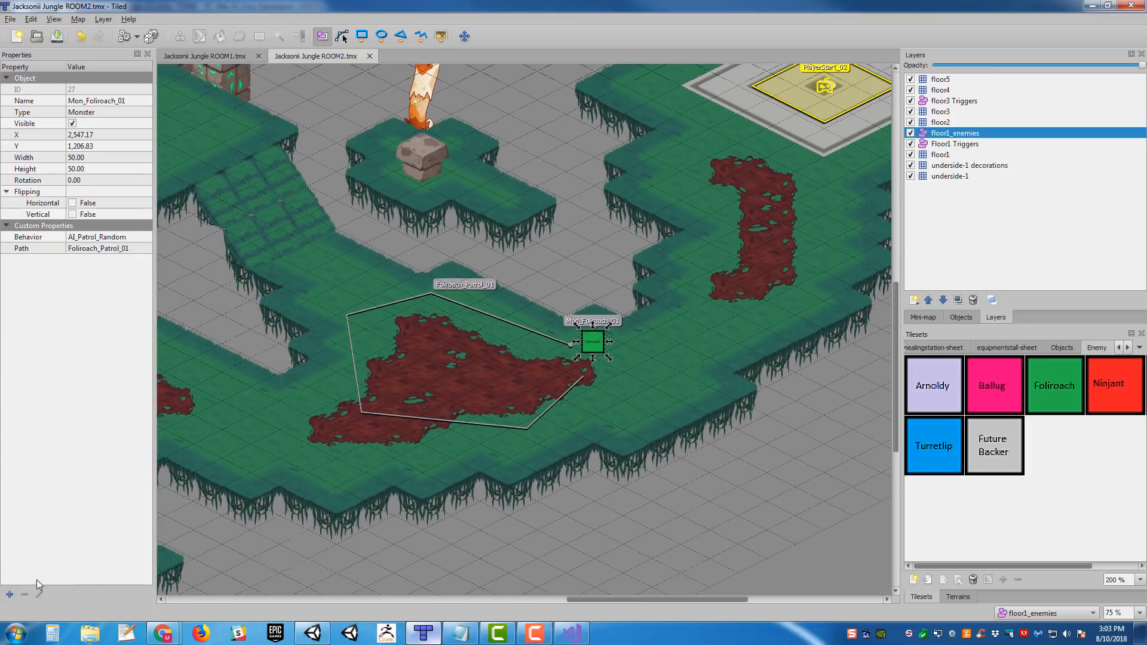
{"action": "left_click", "coordinate": [10, 594]}
{"action": "type", "text": "Enco"}
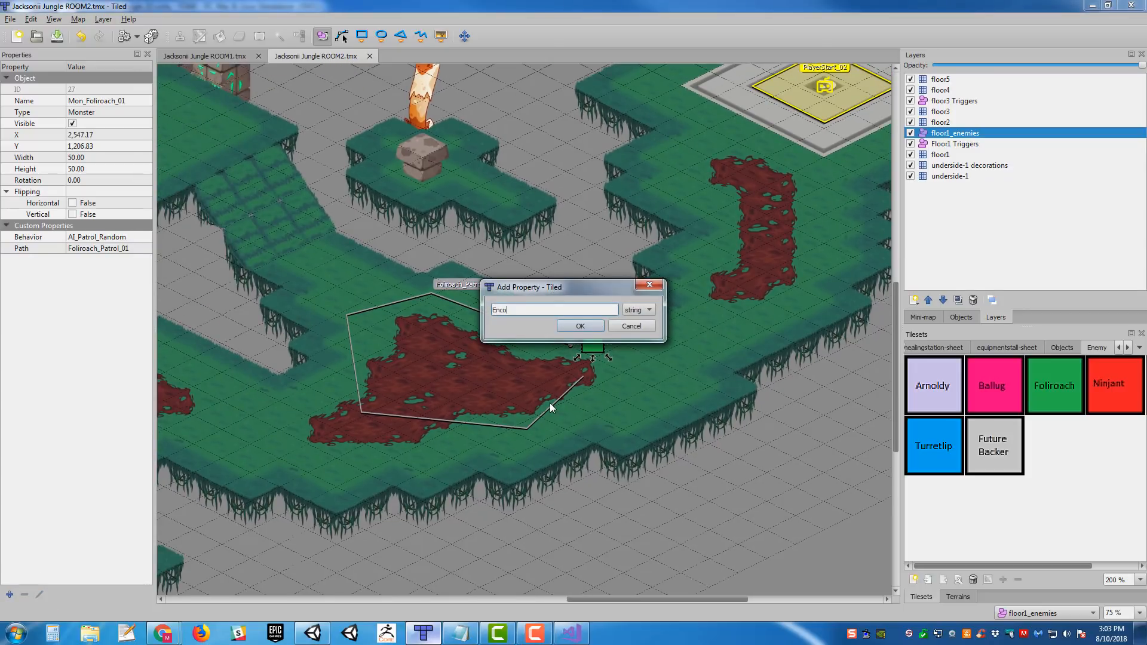
{"action": "type", "text": "unter"}
{"action": "key", "text": "Return"}
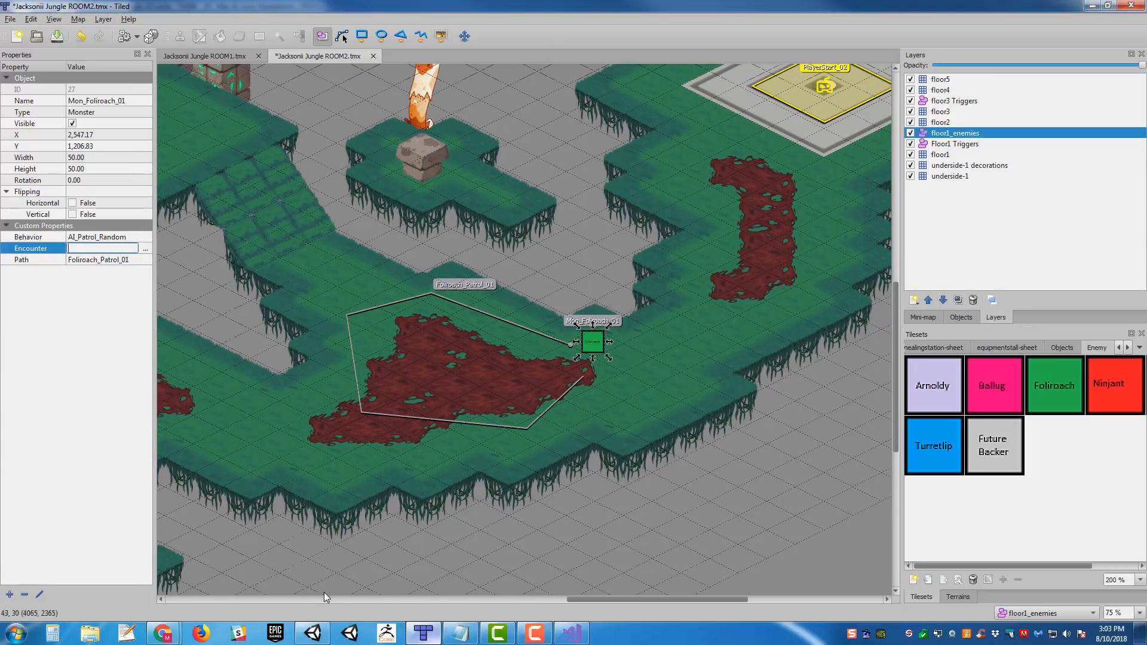
- Switch to Unity, search for Foliroach assets of type BattleGroup and compare the combatants of the mixed and x3 groups
{"action": "left_click", "coordinate": [310, 633]}
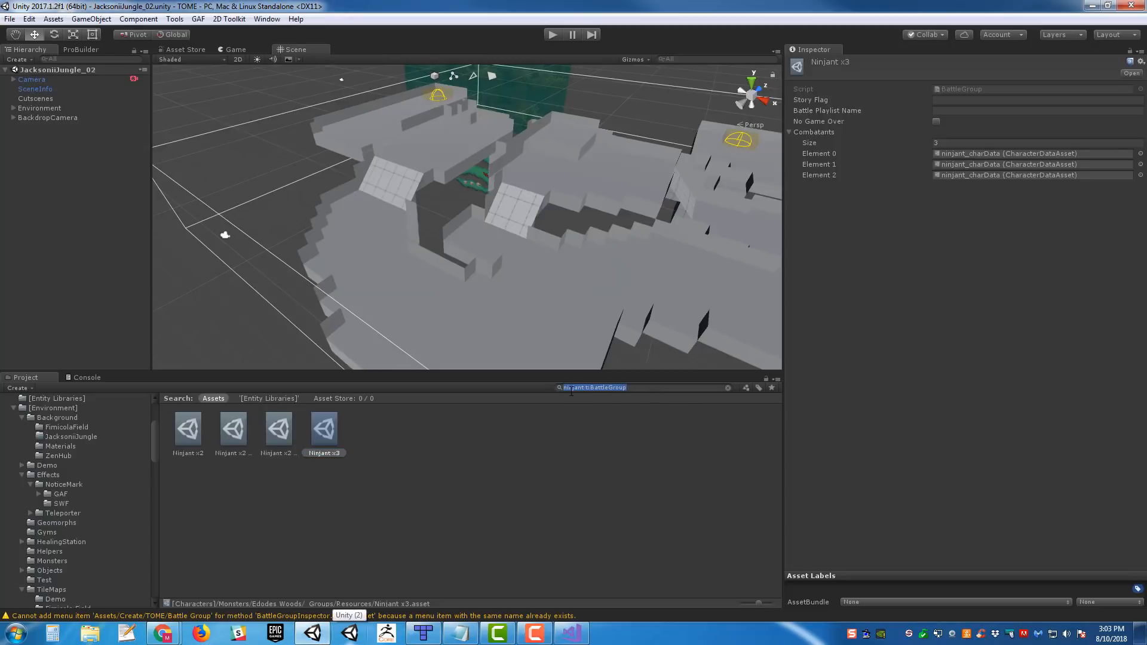
{"action": "type", "text": "Foliroach"}
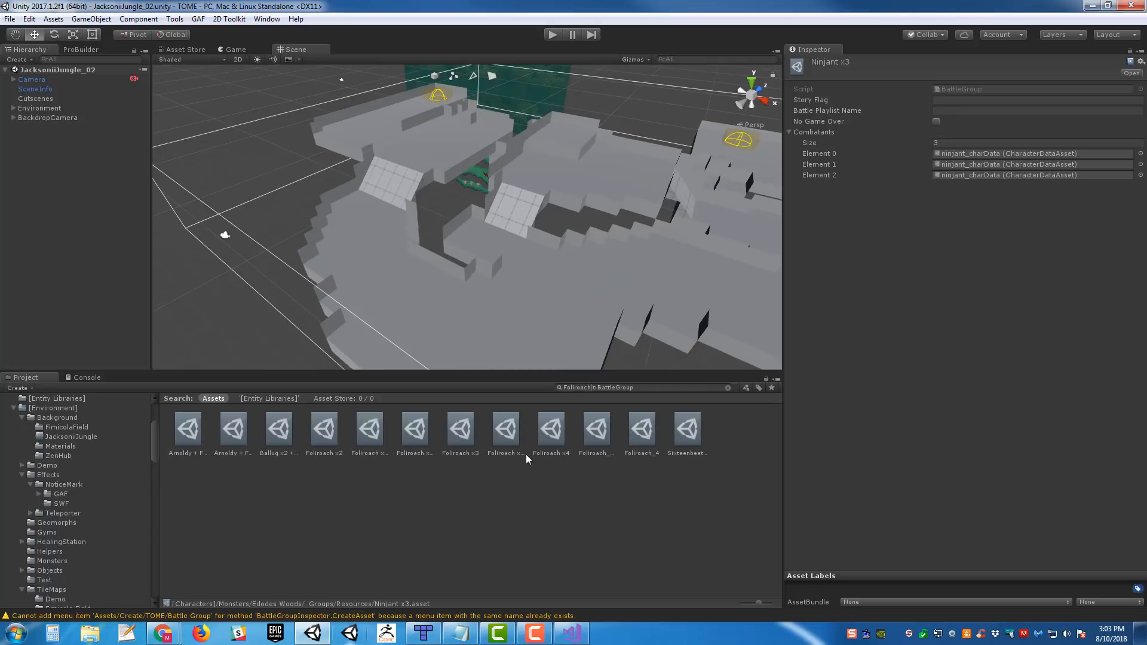
{"action": "left_click", "coordinate": [502, 442]}
{"action": "left_click", "coordinate": [384, 437]}
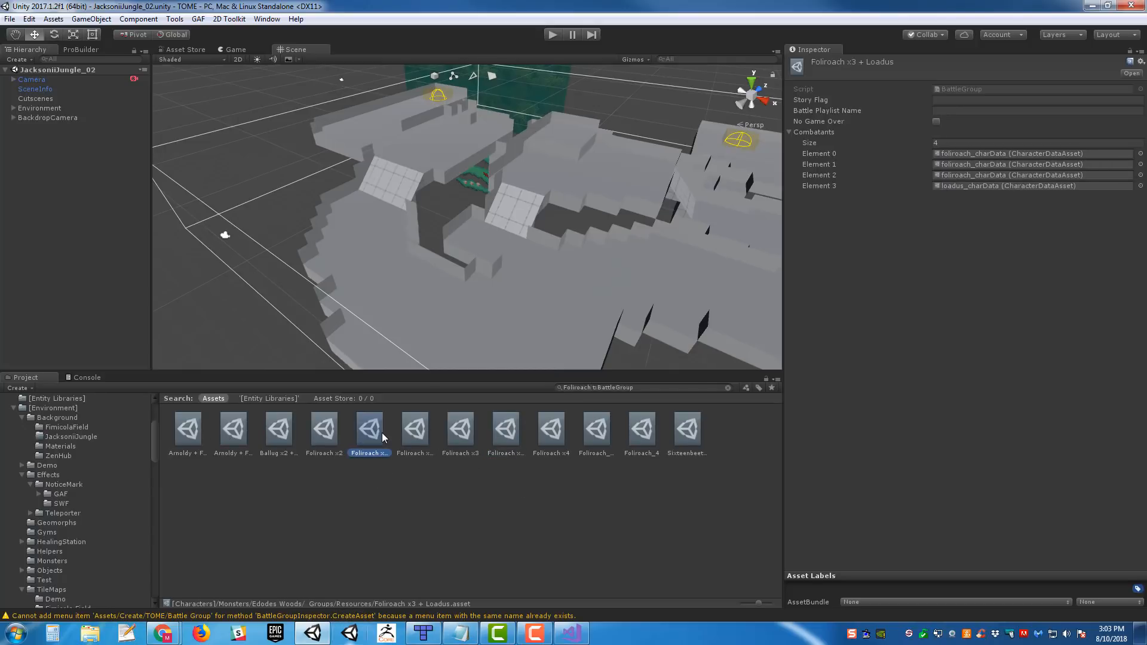
{"action": "left_click", "coordinate": [417, 439]}
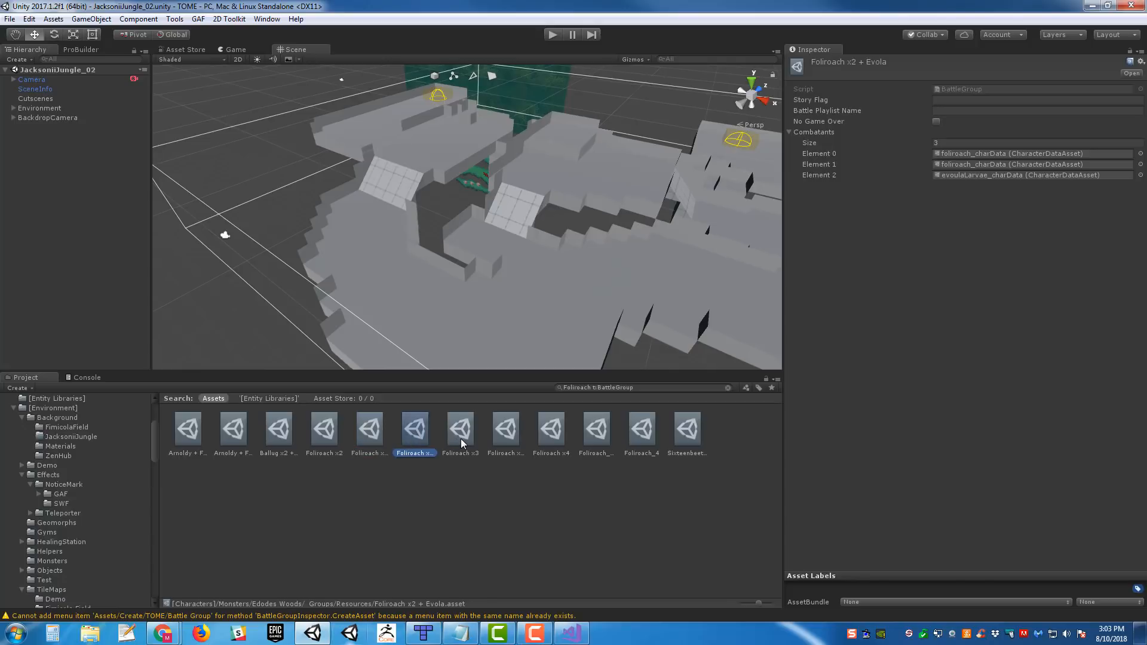
{"action": "left_click", "coordinate": [459, 441]}
{"action": "left_click", "coordinate": [366, 433]}
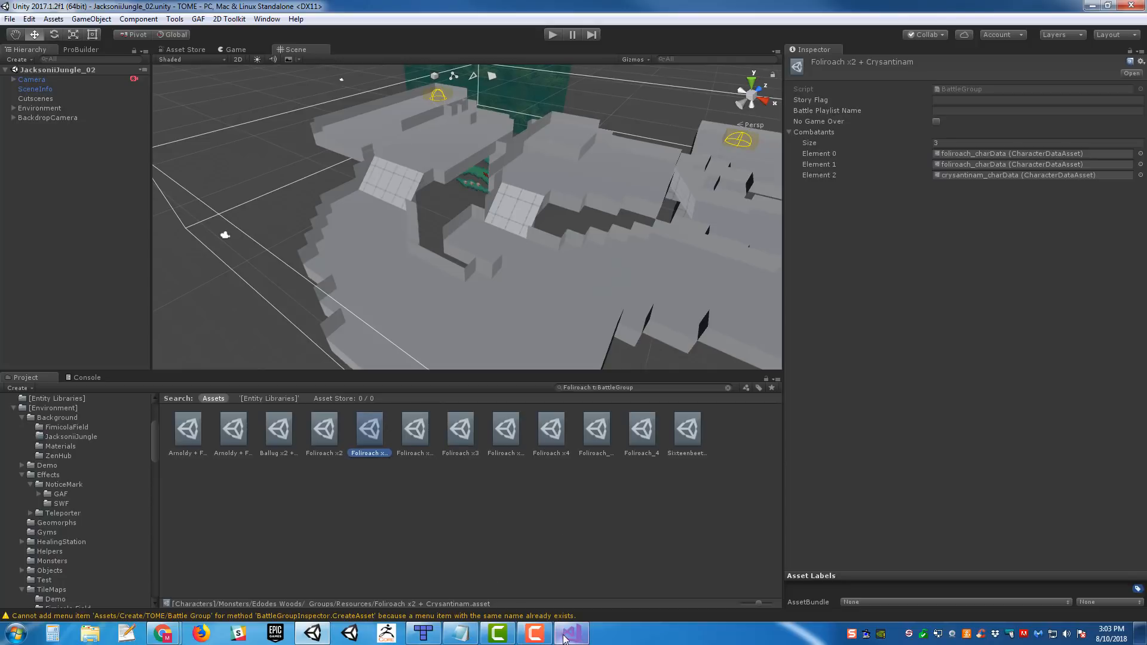
- Switch to Tiled, set the Encounter property of Mon_Foliroach_01 to Foliroach x2 + Crysantinam and save the ROOM2 map
{"action": "left_click", "coordinate": [422, 633]}
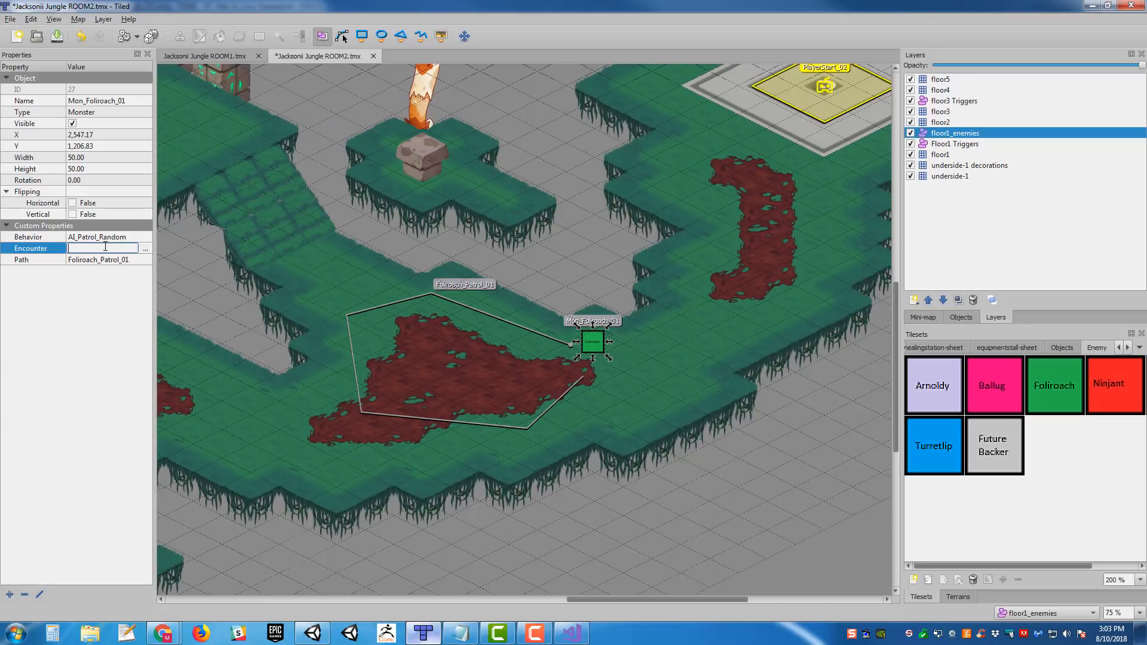
{"action": "key", "text": "Return"}
{"action": "middle_click_drag", "start_coordinate": [615, 305], "coordinate": [932, 257]}
{"action": "key", "text": "ctrl+s"}
- Export the ROOM2 map to its existing JSON file
{"action": "scroll", "coordinate": [588, 321], "scroll_direction": "down", "scroll_amount": 1, "text": "ctrl"}
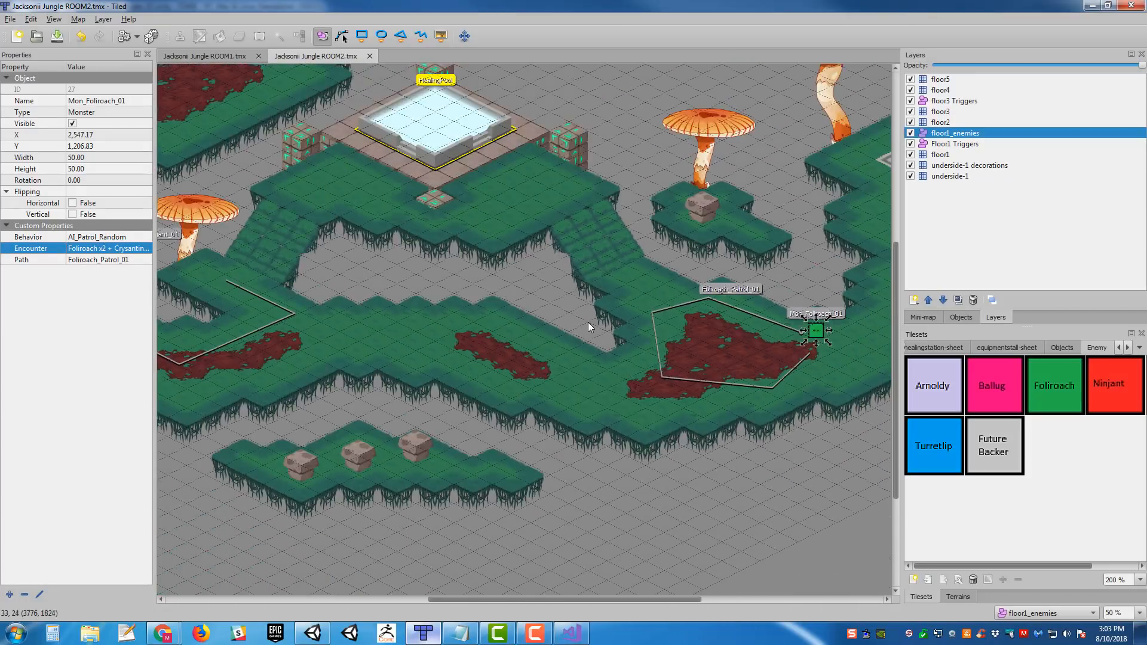
{"action": "middle_click_drag", "start_coordinate": [644, 348], "coordinate": [691, 461]}
{"action": "middle_click_drag", "start_coordinate": [606, 404], "coordinate": [617, 464]}
{"action": "middle_click_drag", "start_coordinate": [487, 310], "coordinate": [646, 438]}
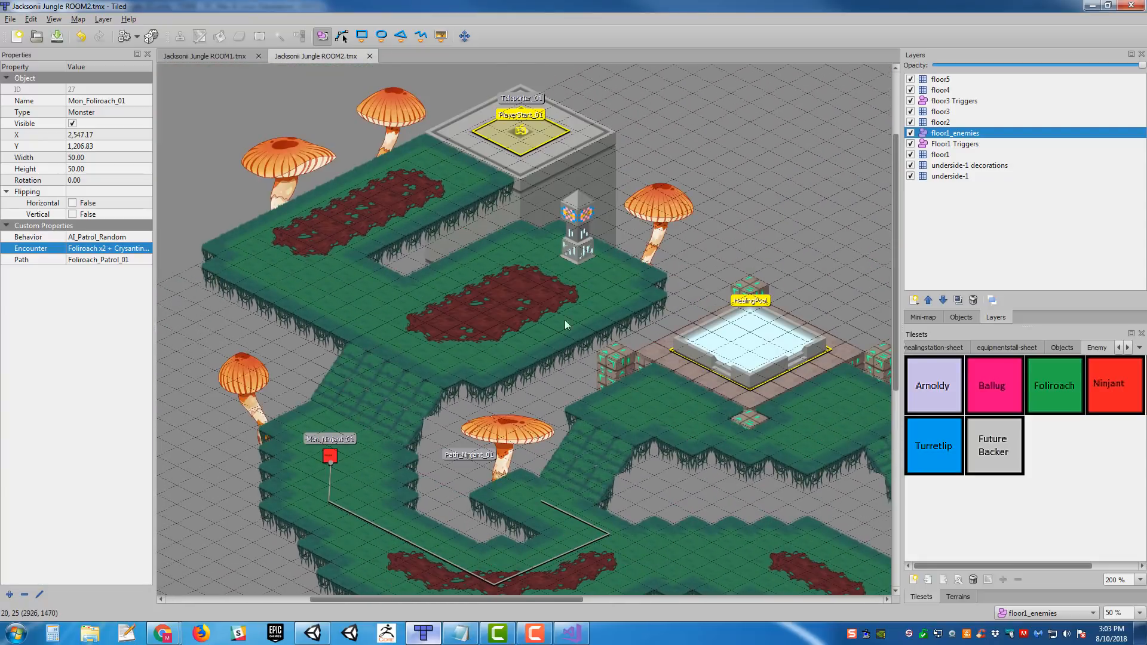
{"action": "left_click", "coordinate": [9, 23]}
{"action": "left_click", "coordinate": [27, 113]}
- Check the Room and Target properties of the Teleporter_01 object on the stone platform
{"action": "middle_click_drag", "start_coordinate": [541, 154], "coordinate": [519, 190]}
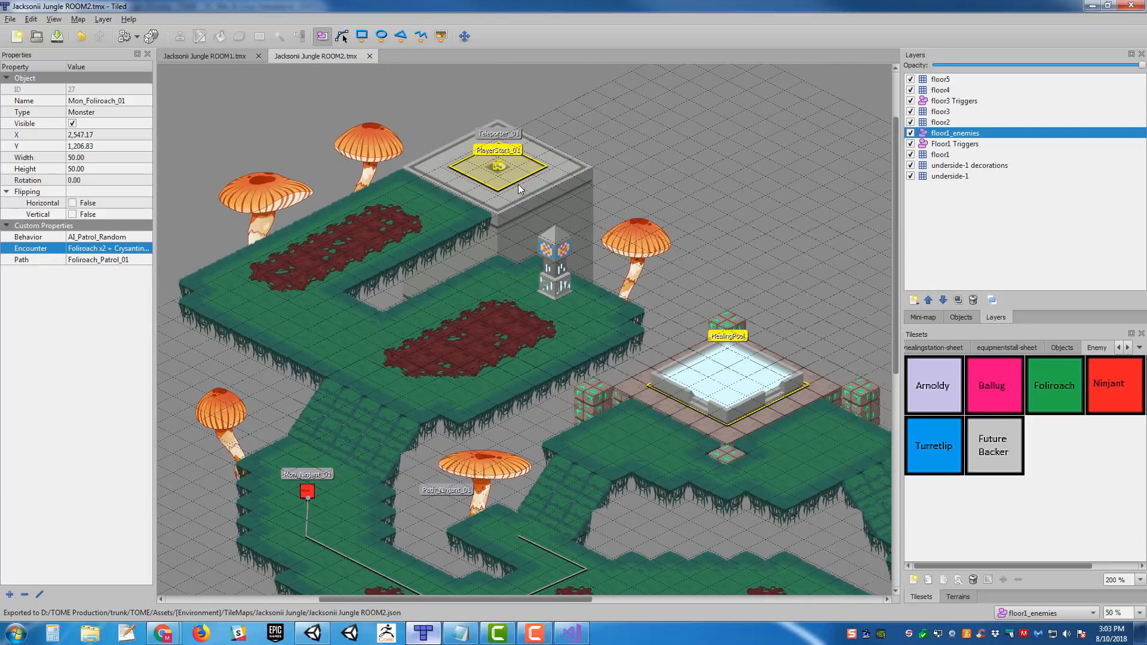
{"action": "left_click", "coordinate": [525, 173]}
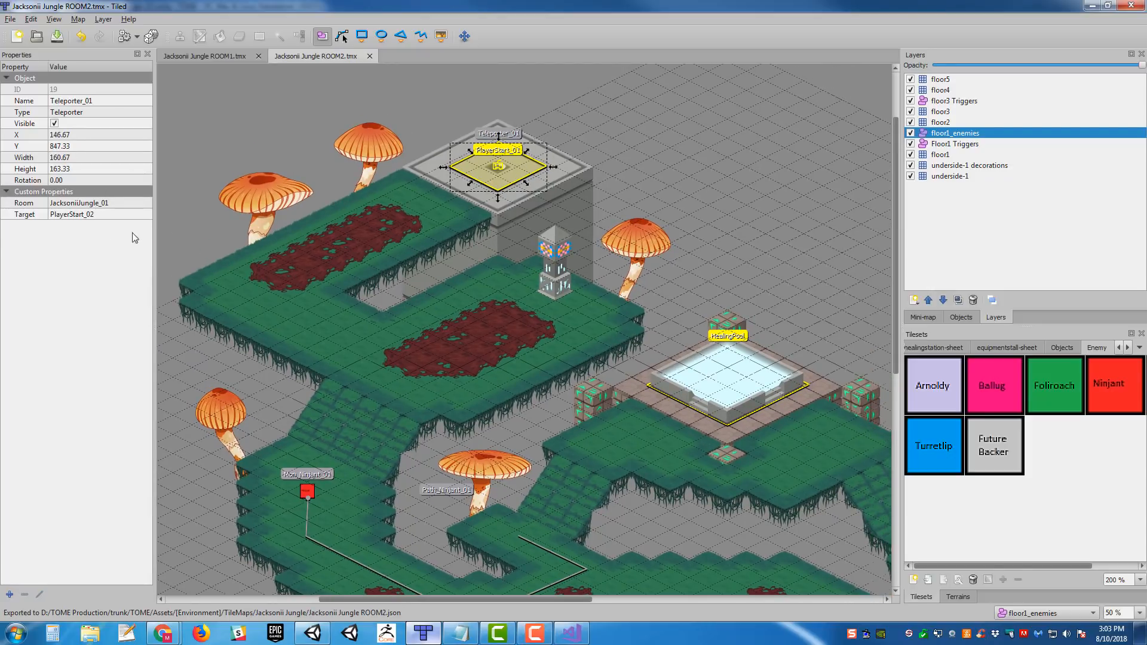
{"action": "middle_click_drag", "start_coordinate": [410, 138], "coordinate": [421, 217]}
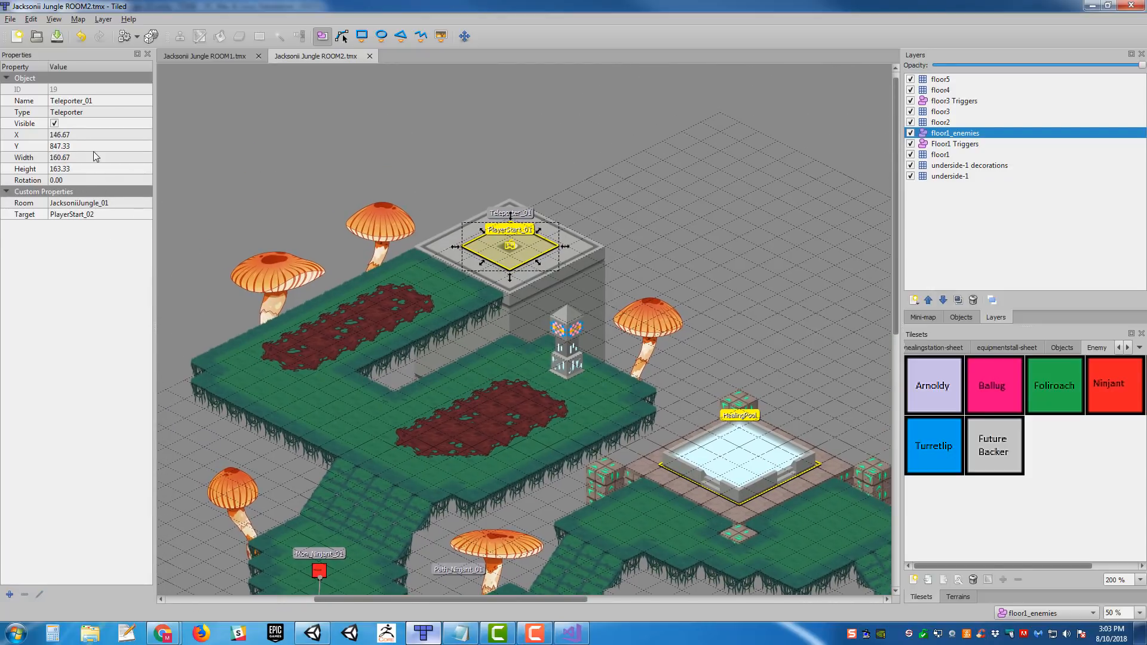
{"action": "left_click", "coordinate": [608, 245]}
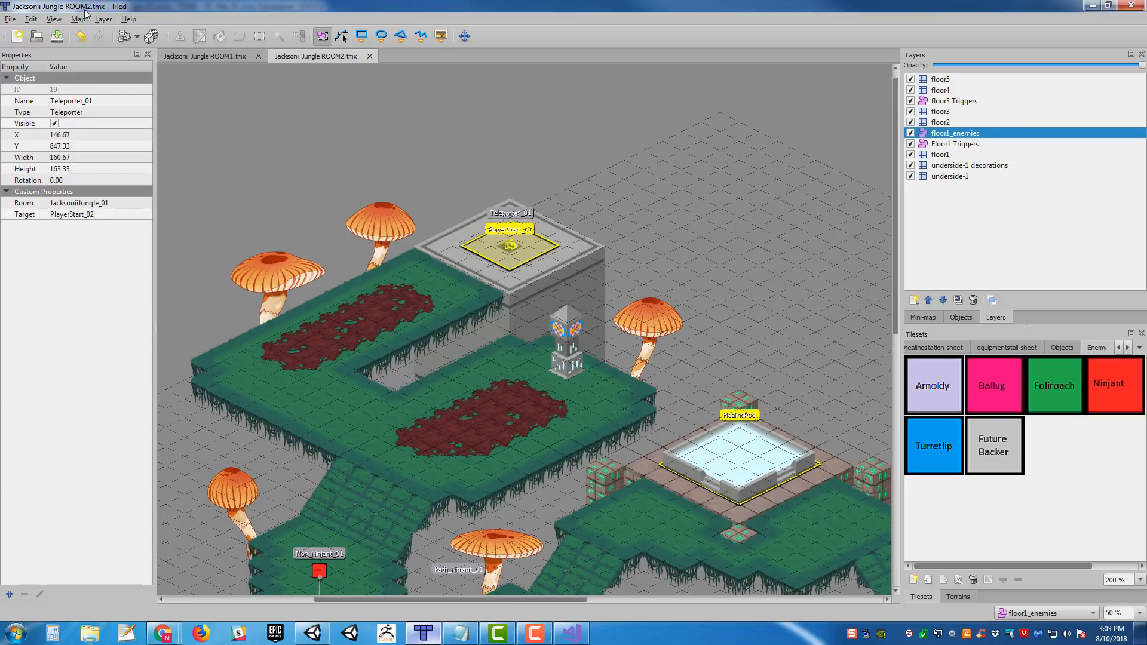
- Export the ROOM2 map again as a Json map file, overwriting Jacksonii Jungle ROOM2.json in the TileMaps folder
{"action": "left_click", "coordinate": [7, 19]}
{"action": "left_click", "coordinate": [33, 112]}
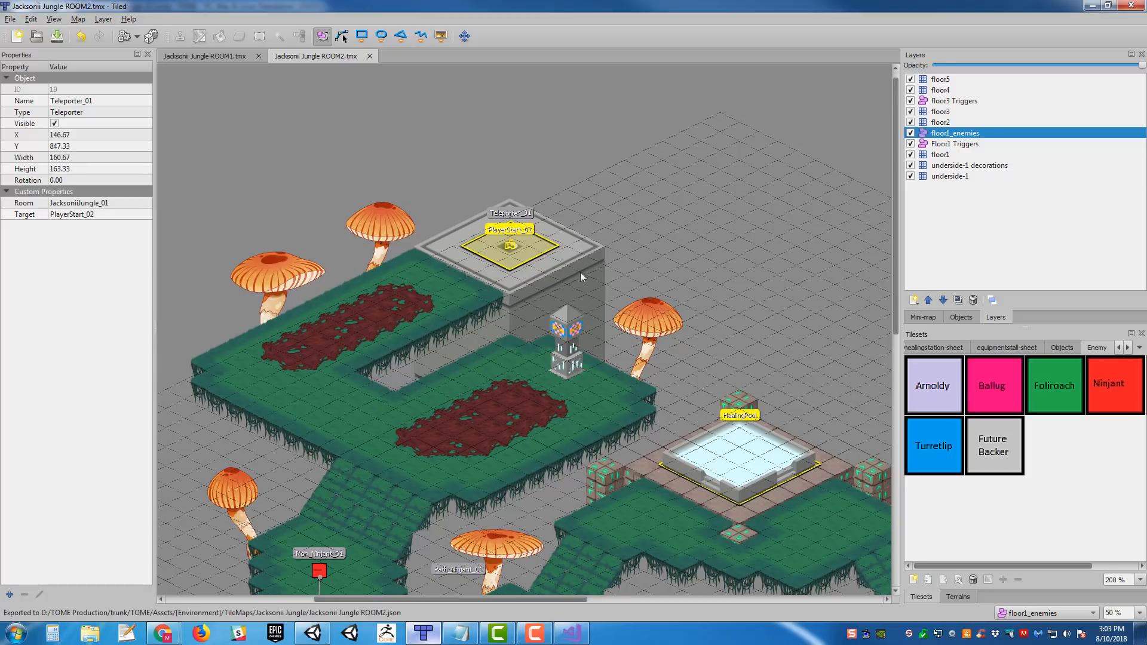
{"action": "left_click", "coordinate": [10, 19]}
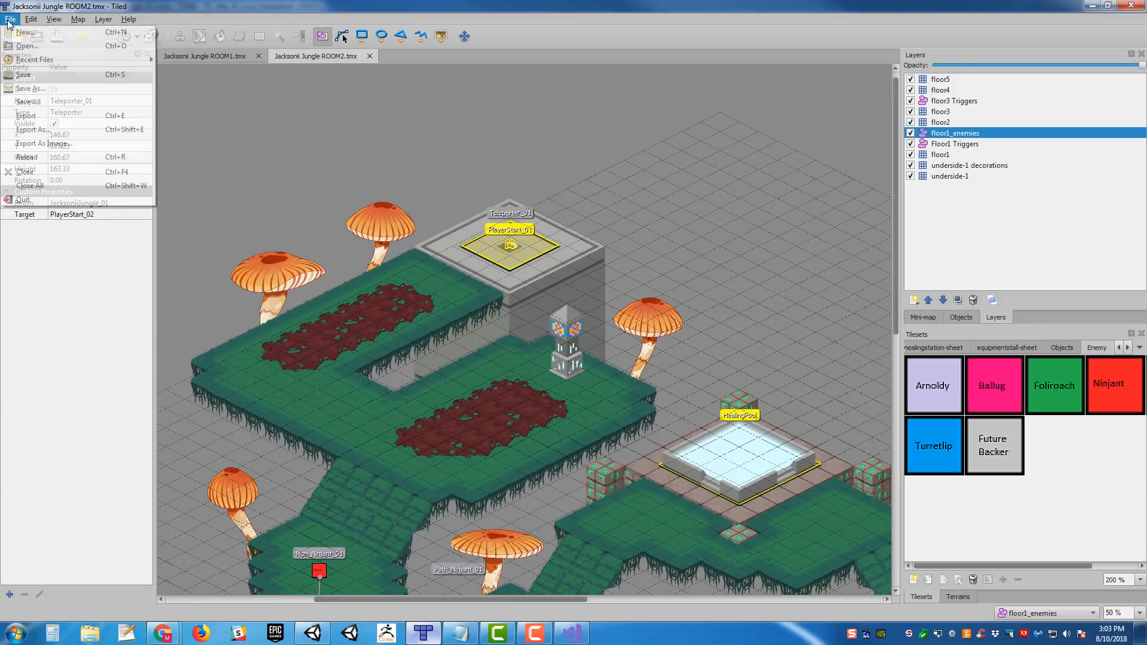
{"action": "left_click", "coordinate": [71, 133]}
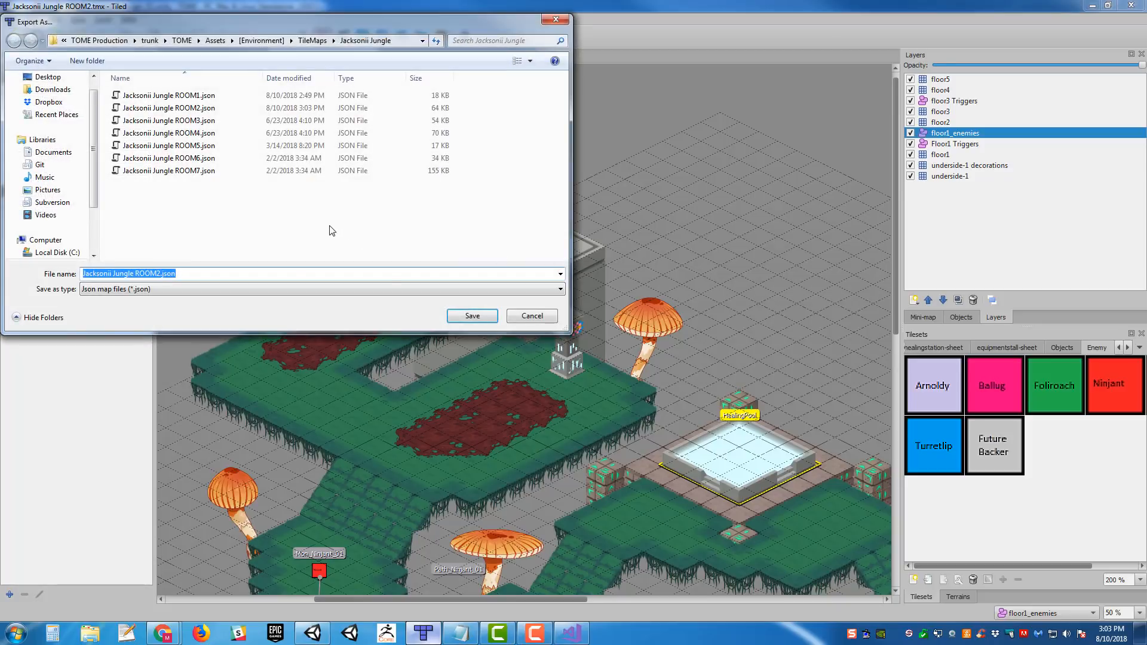
{"action": "left_click", "coordinate": [358, 108]}
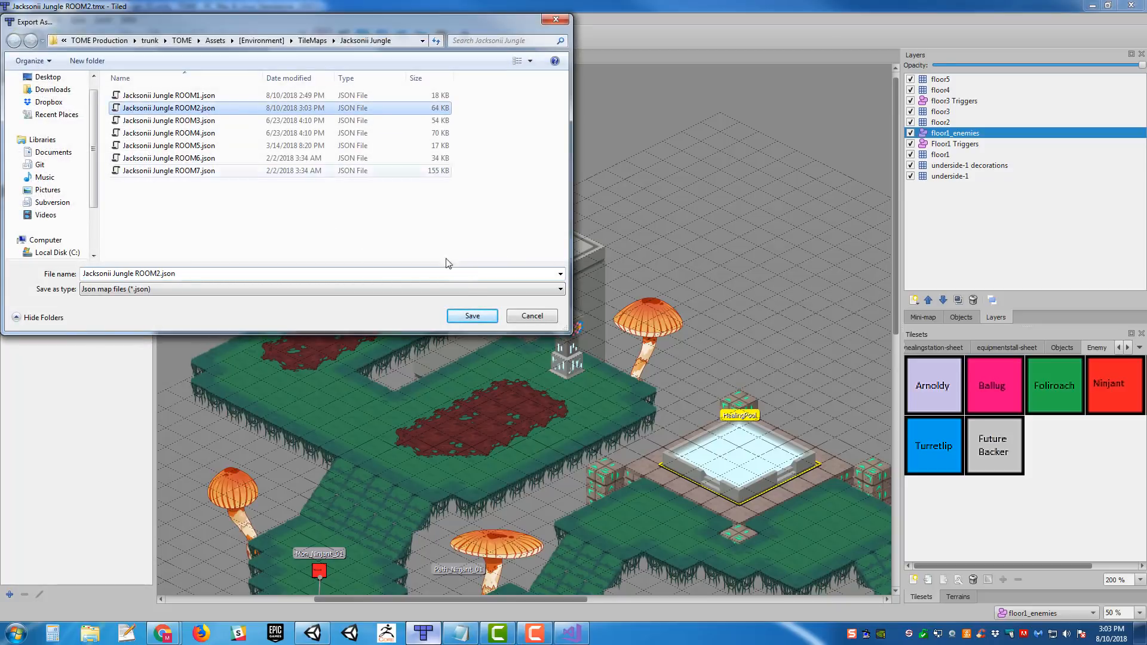
{"action": "left_click", "coordinate": [472, 316]}
{"action": "left_click", "coordinate": [636, 344]}
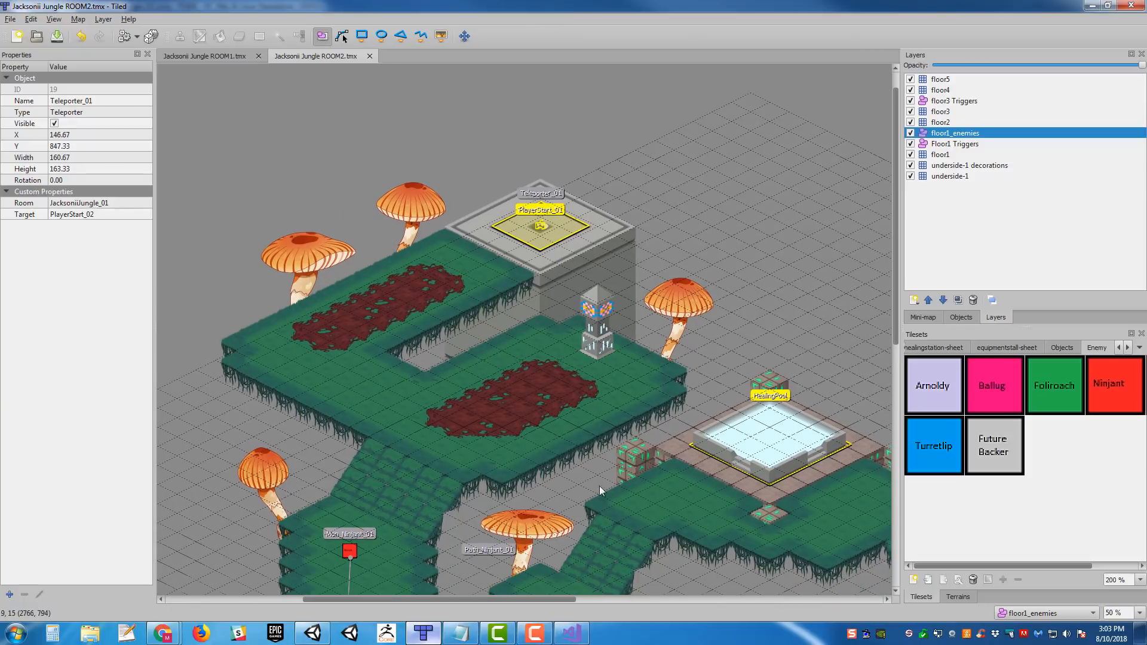
- Switch to Visual Studio, close the Jacksonii Jungle ROOM1.json file and minimize the window
{"action": "left_click", "coordinate": [570, 635]}
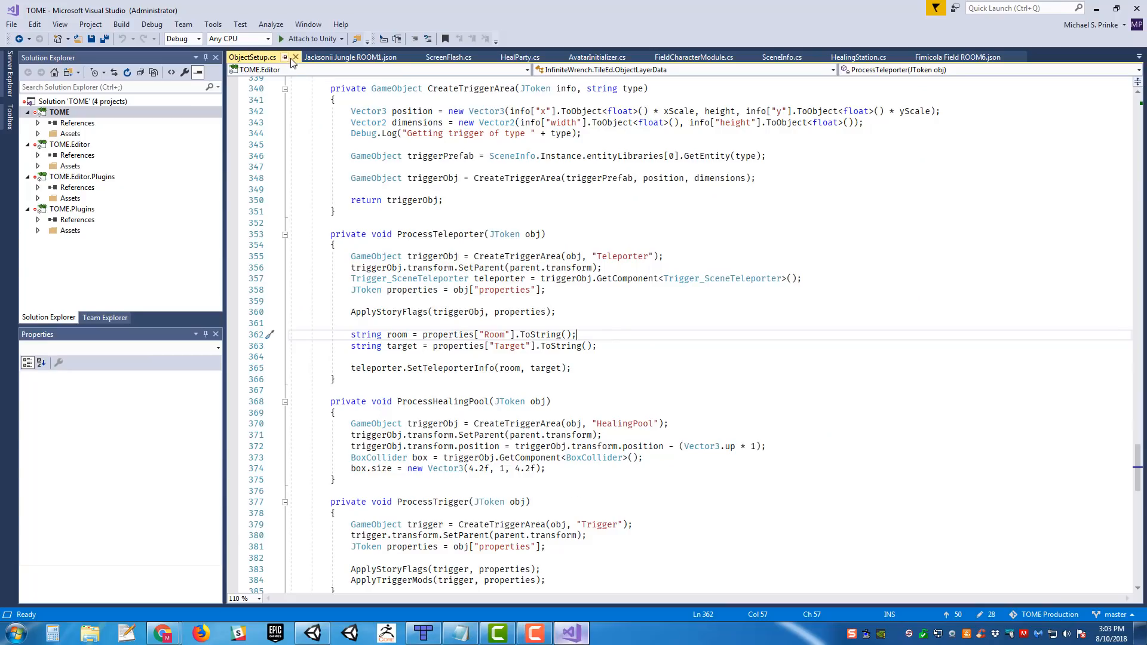
{"action": "left_click", "coordinate": [415, 57]}
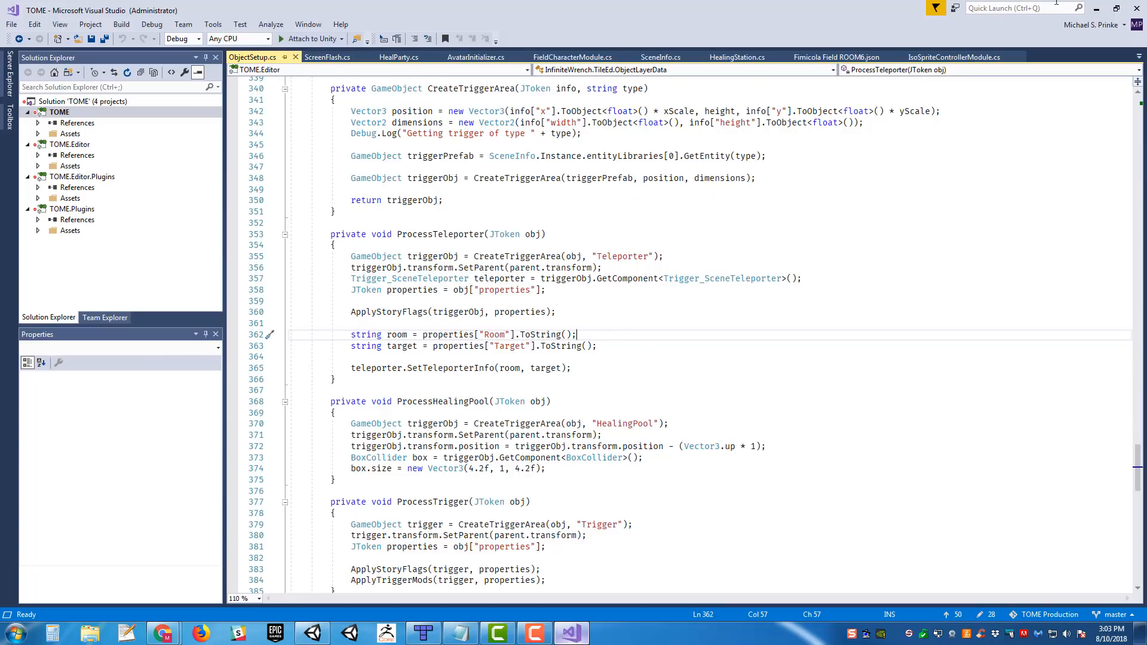
{"action": "left_click", "coordinate": [1097, 8]}
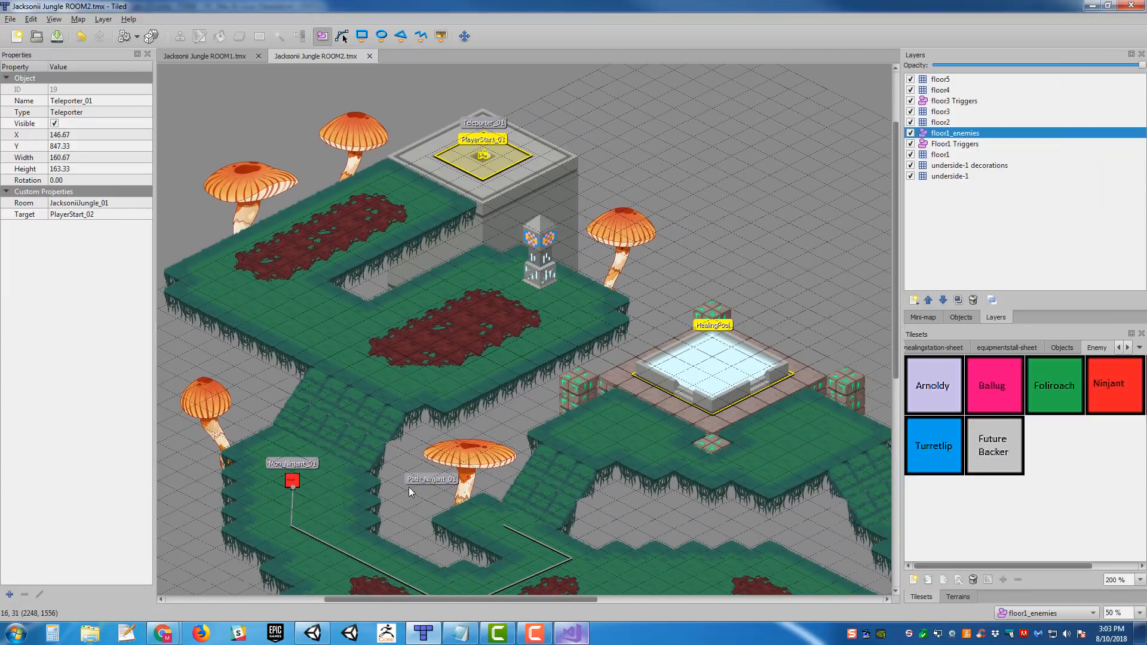
- Switch to Unity and process the Jacksonii Jungle ROOM2 JSON with SceneInfo's Tile Ed Import Manager
{"action": "left_click", "coordinate": [312, 633]}
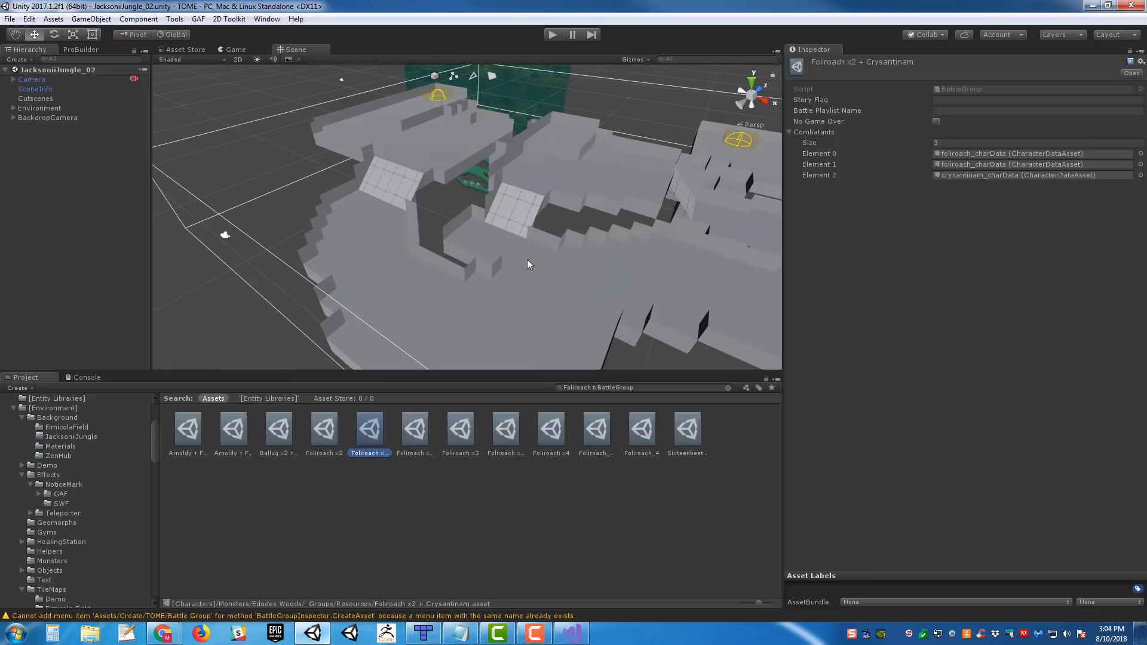
{"action": "left_click", "coordinate": [36, 89]}
{"action": "scroll", "coordinate": [994, 271], "scroll_direction": "down", "scroll_amount": 10}
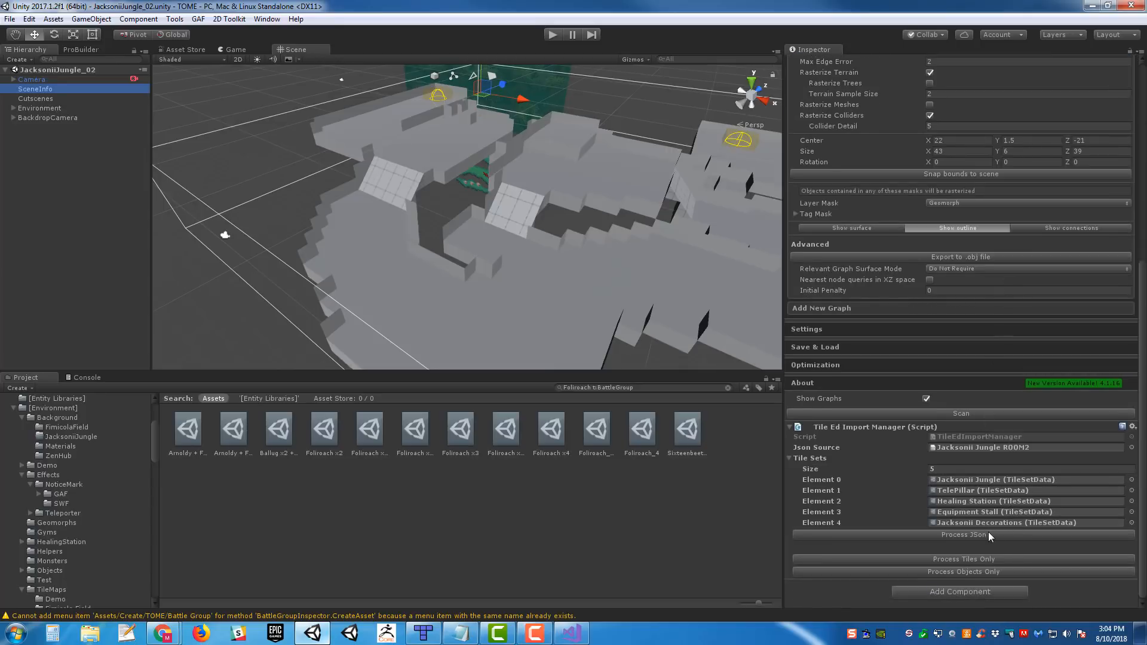
{"action": "left_click", "coordinate": [987, 533]}
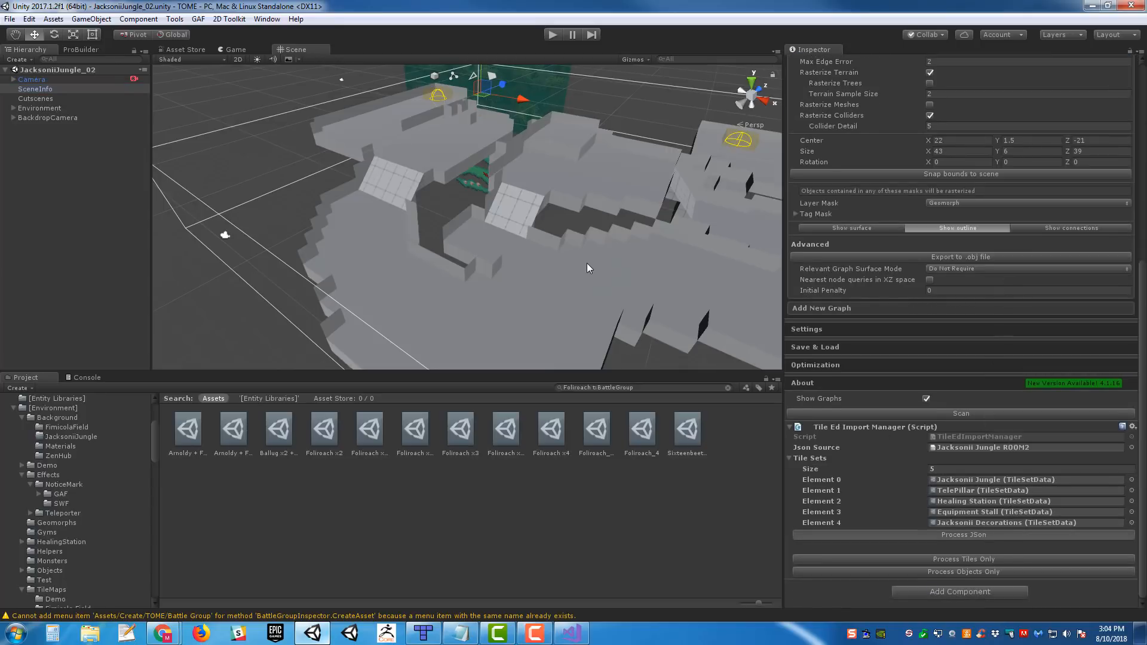
- Inspect the imported Mon_Foliroach_01 and the Enemy Group assigned to its Battle Trigger
{"action": "mouse_move", "coordinate": [584, 196]}
{"action": "right_mouse_down"}
{"action": "mouse_move", "coordinate": [664, 175]}
{"action": "mouse_move", "coordinate": [613, 166]}
{"action": "mouse_move", "coordinate": [564, 189]}
{"action": "right_mouse_up"}
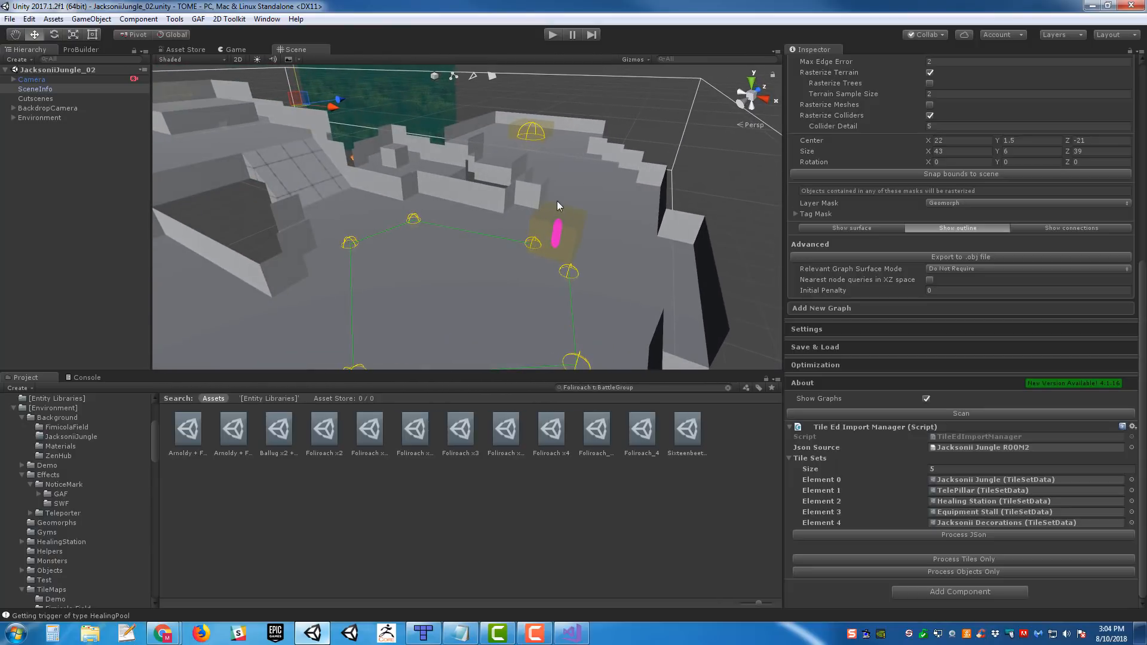
{"action": "left_click", "coordinate": [565, 222]}
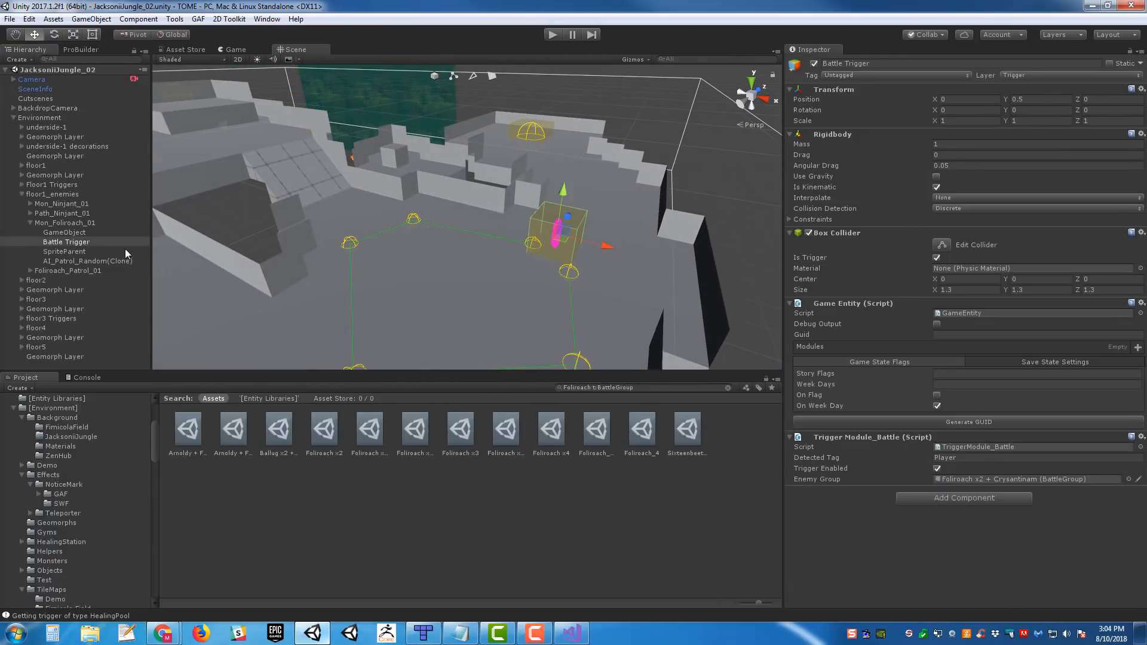
{"action": "left_click", "coordinate": [65, 223]}
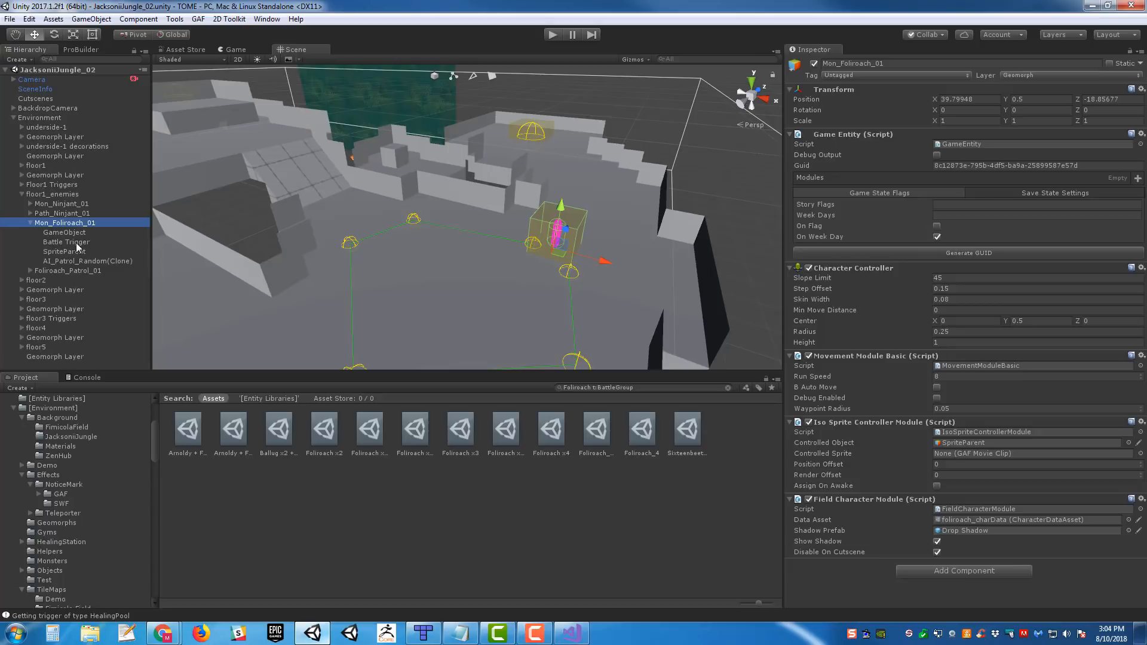
{"action": "left_click", "coordinate": [65, 242]}
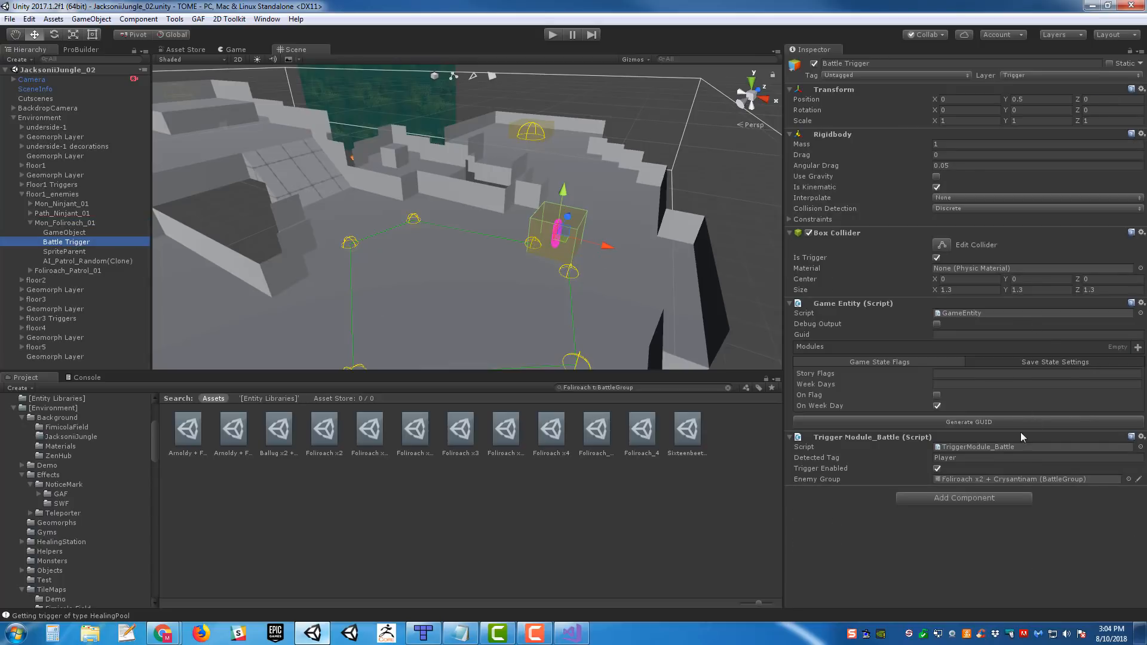
- Inspect the Enemy Group on Mon_Ninjant_01's Battle Trigger and compare it with the Foliroach's trigger
{"action": "left_click_drag", "start_coordinate": [638, 316], "coordinate": [481, 229], "text": "alt"}
{"action": "key", "text": "w"}
{"action": "right_click_drag", "start_coordinate": [481, 229], "coordinate": [489, 251]}
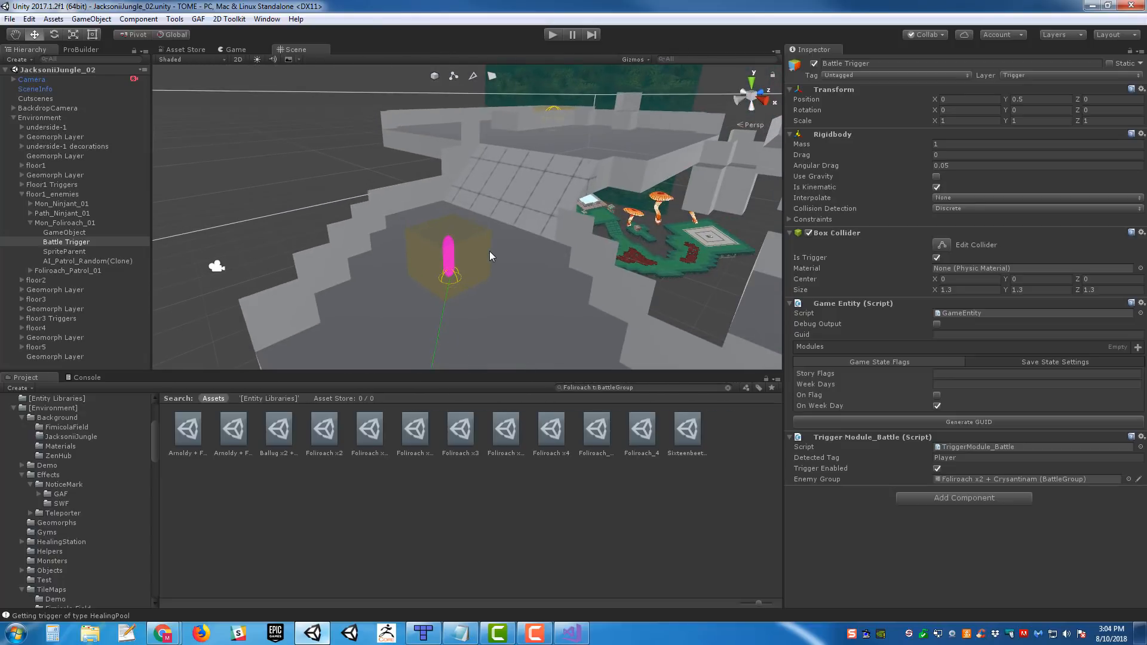
{"action": "left_click", "coordinate": [489, 251]}
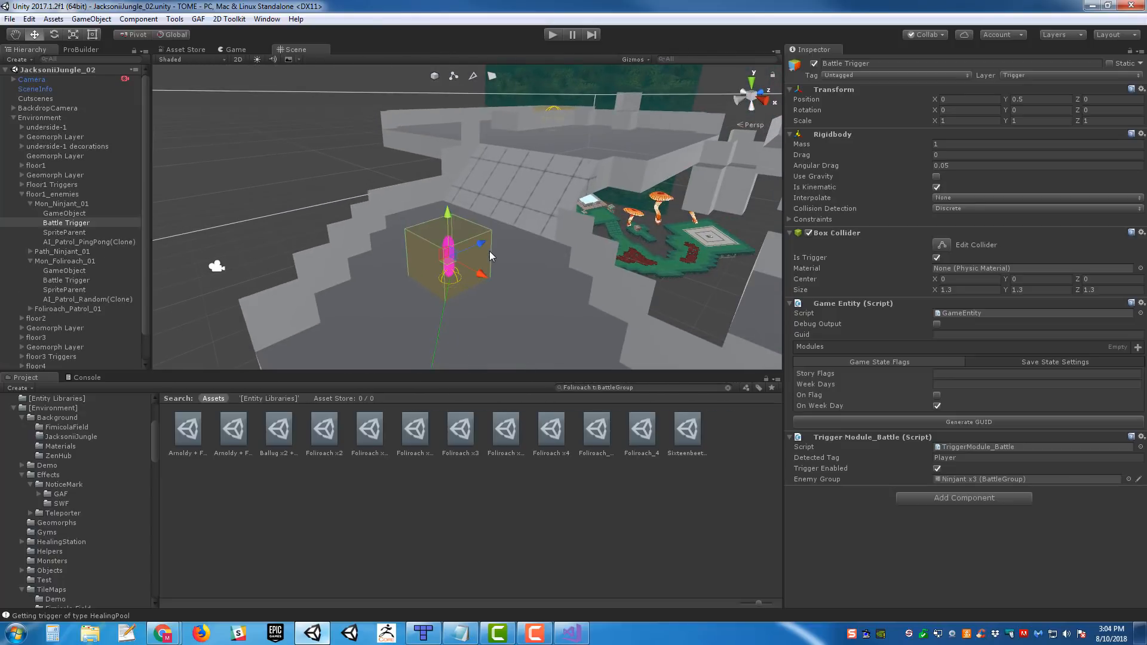
{"action": "left_click", "coordinate": [70, 280]}
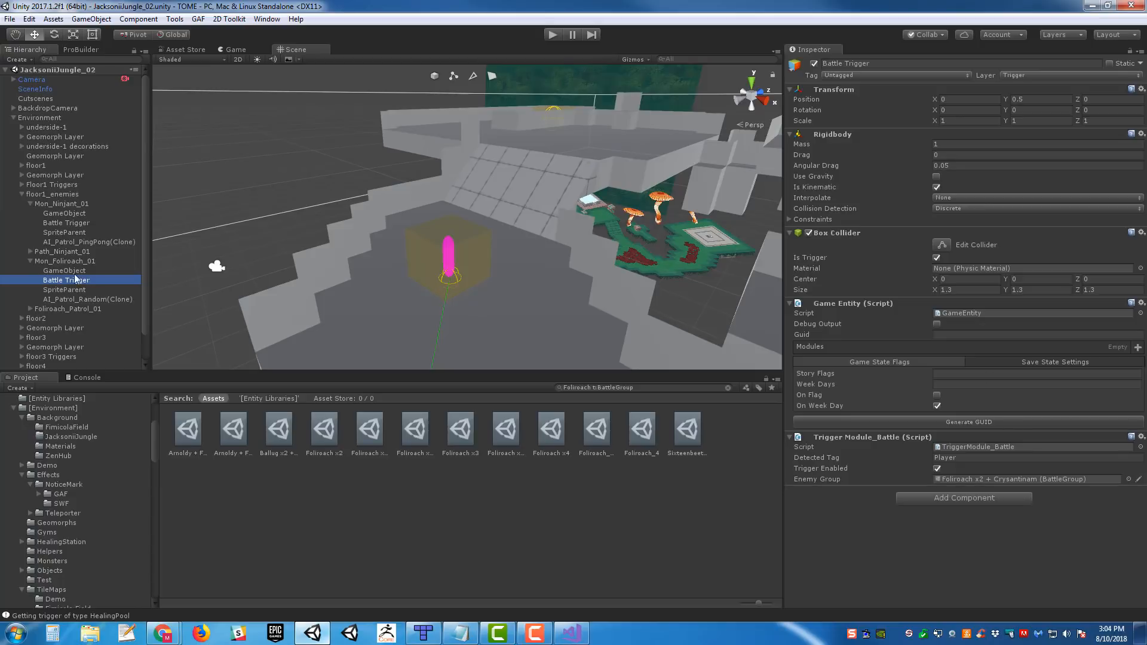
{"action": "left_click", "coordinate": [487, 239]}
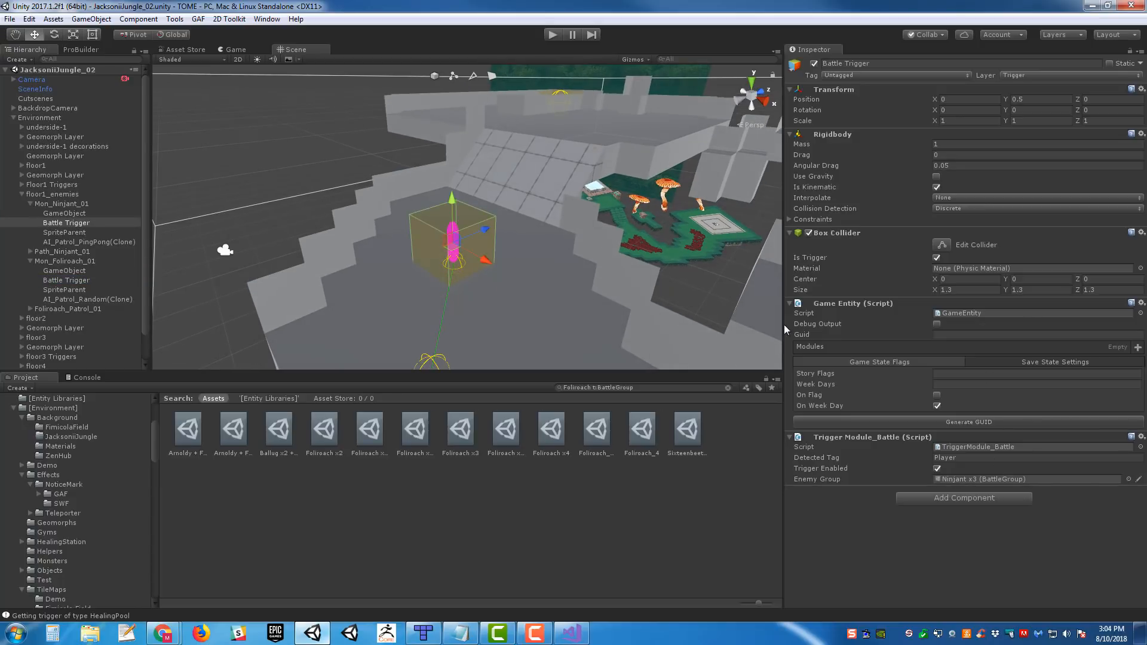
{"action": "scroll", "coordinate": [602, 277], "scroll_direction": "down", "scroll_amount": 10}
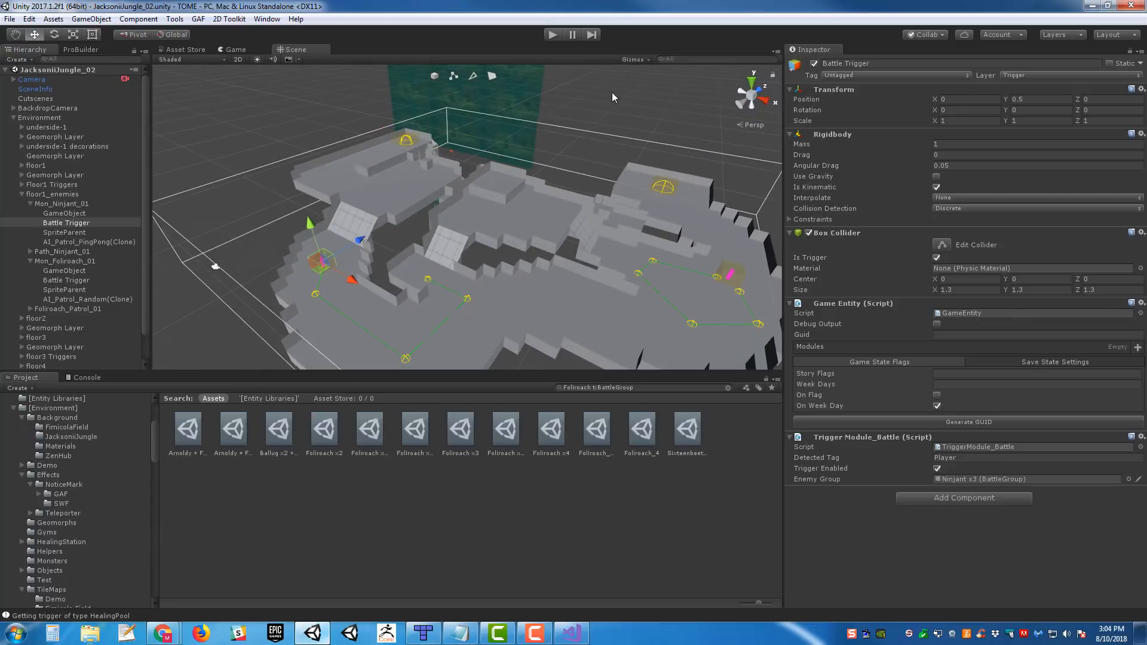
- Play the scene and walk the party from the teleporter platform down the ramp and past the patrolling Ninjant
{"action": "left_click", "coordinate": [552, 35]}
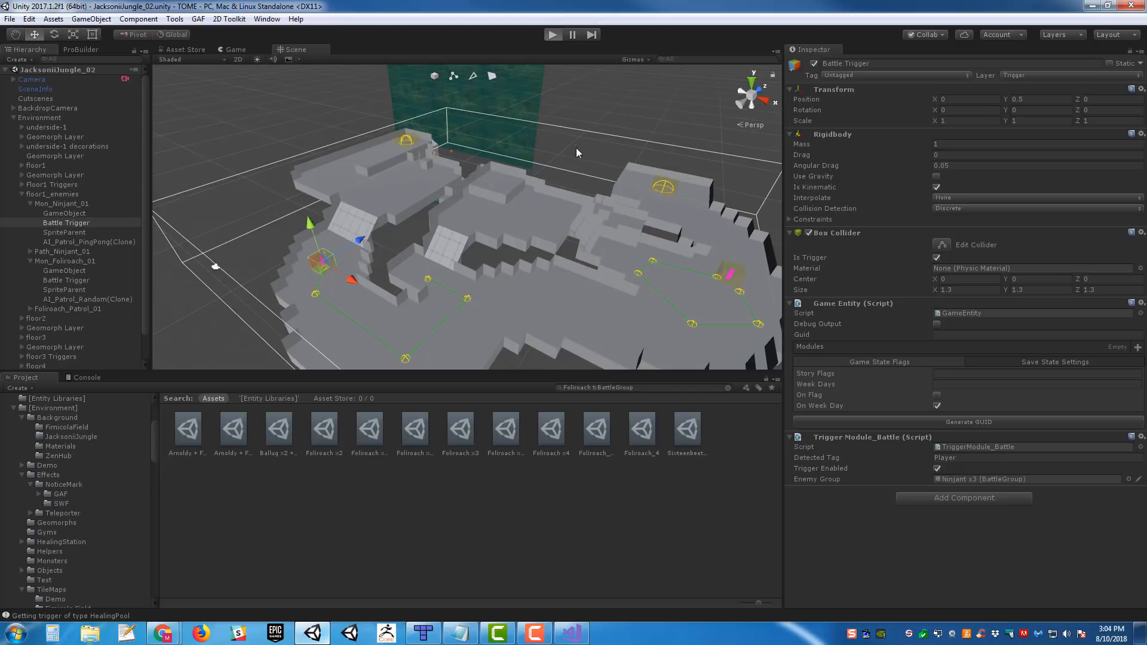
{"action": "key", "text": "ctrl+p"}
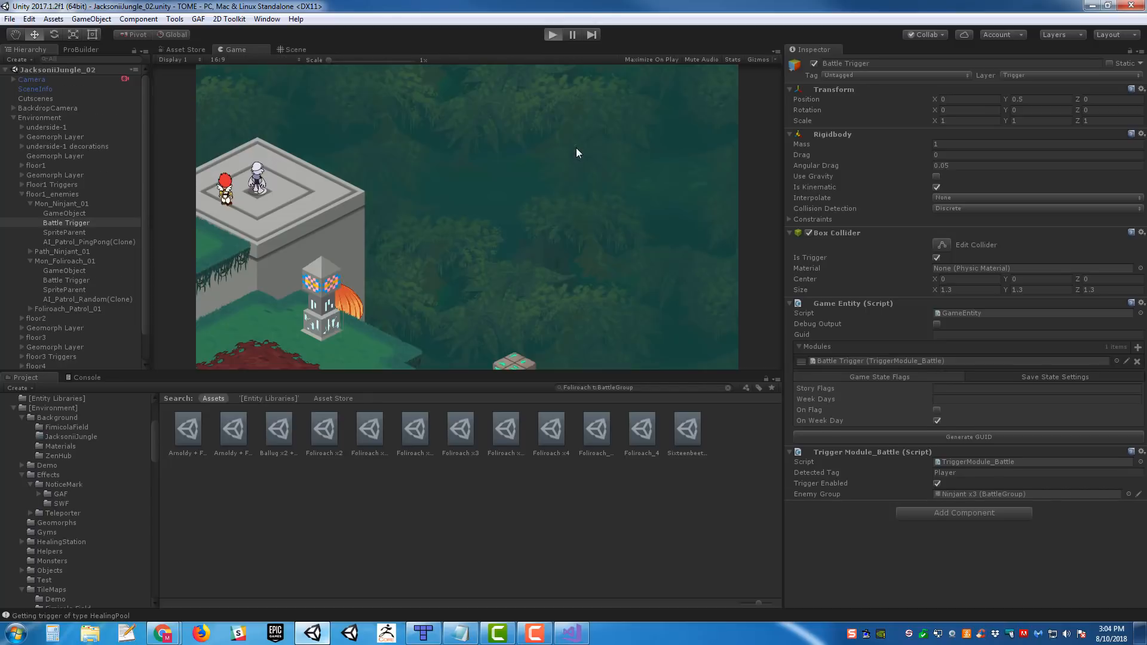
{"action": "key", "text": "Left"}
{"action": "key", "text": "Down"}
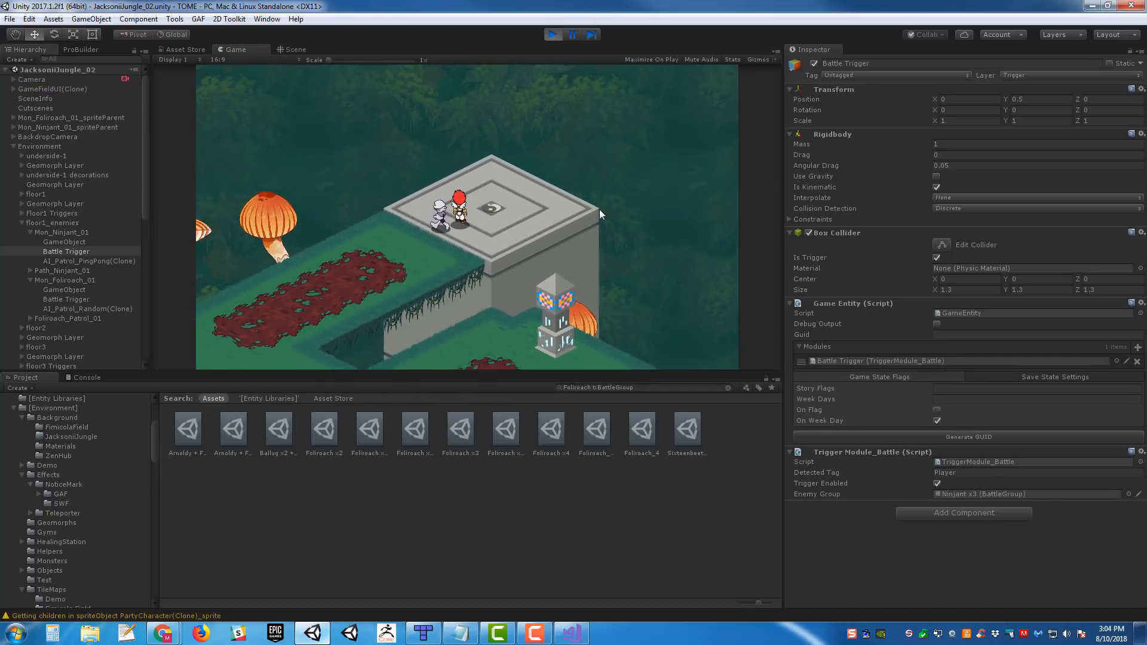
{"action": "key", "text": "Right"}
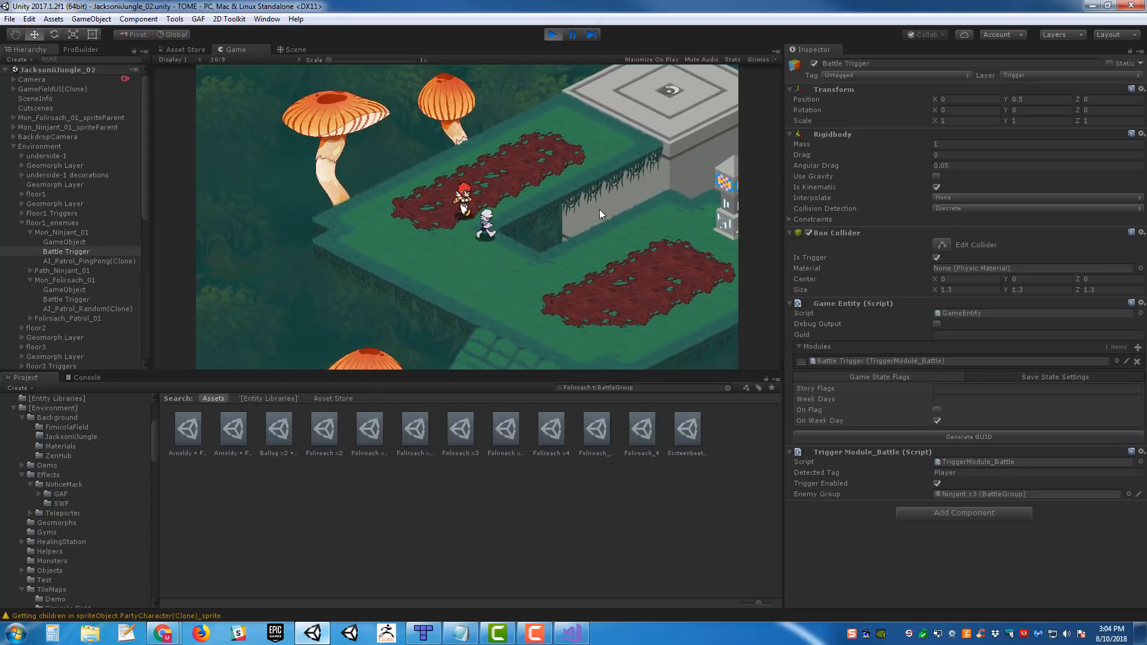
{"action": "key", "text": "Down"}
{"action": "key", "text": "Left"}
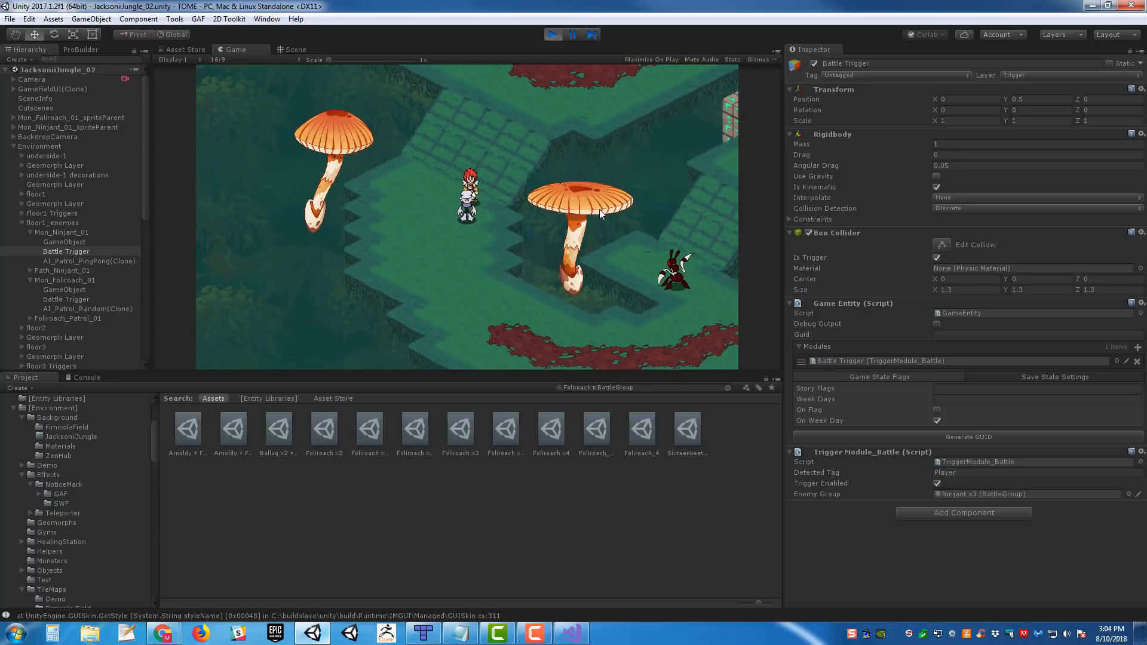
{"action": "key", "text": "Down"}
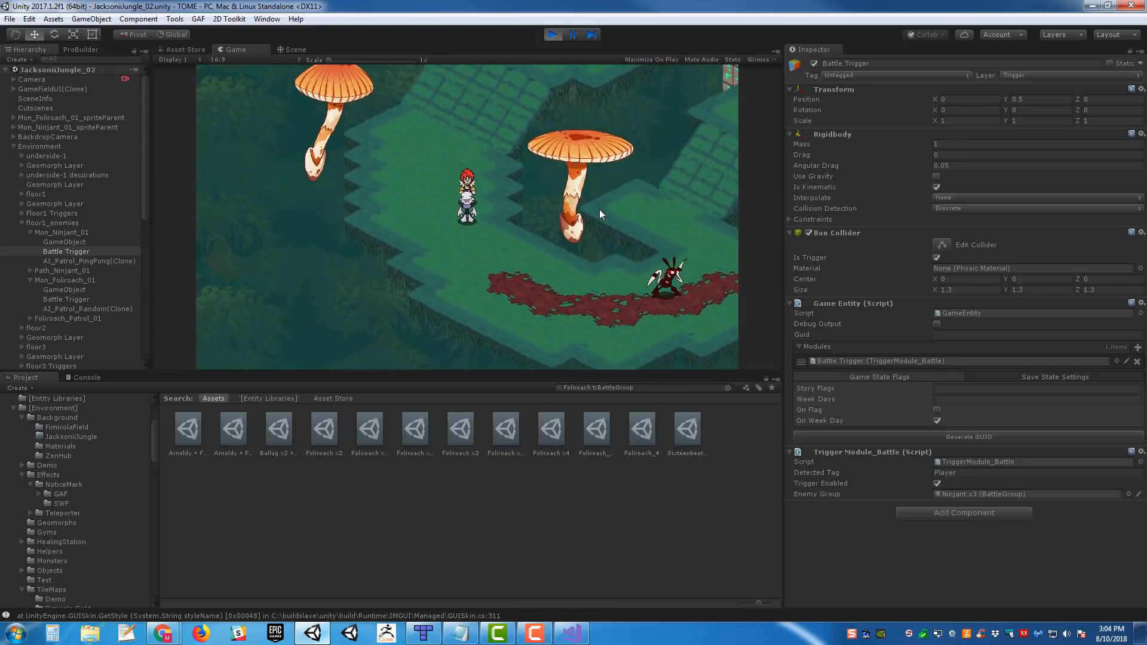
{"action": "key", "text": "Right"}
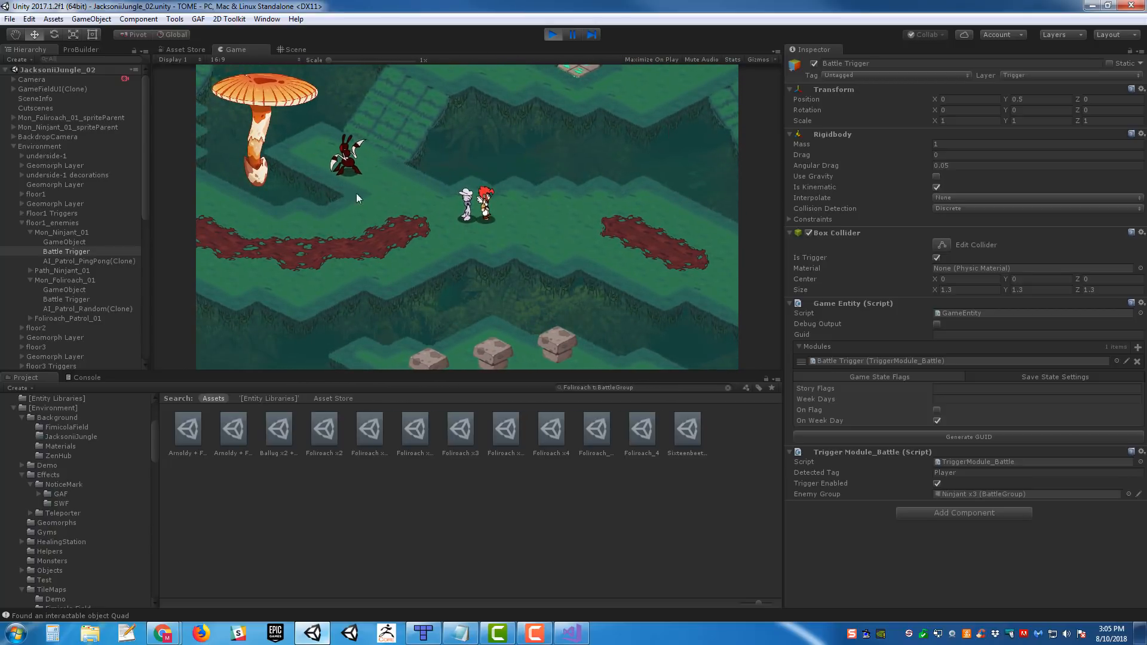
- Walk the party east along the lower floor into the Foliroach's patrol area
{"action": "key", "text": "d"}
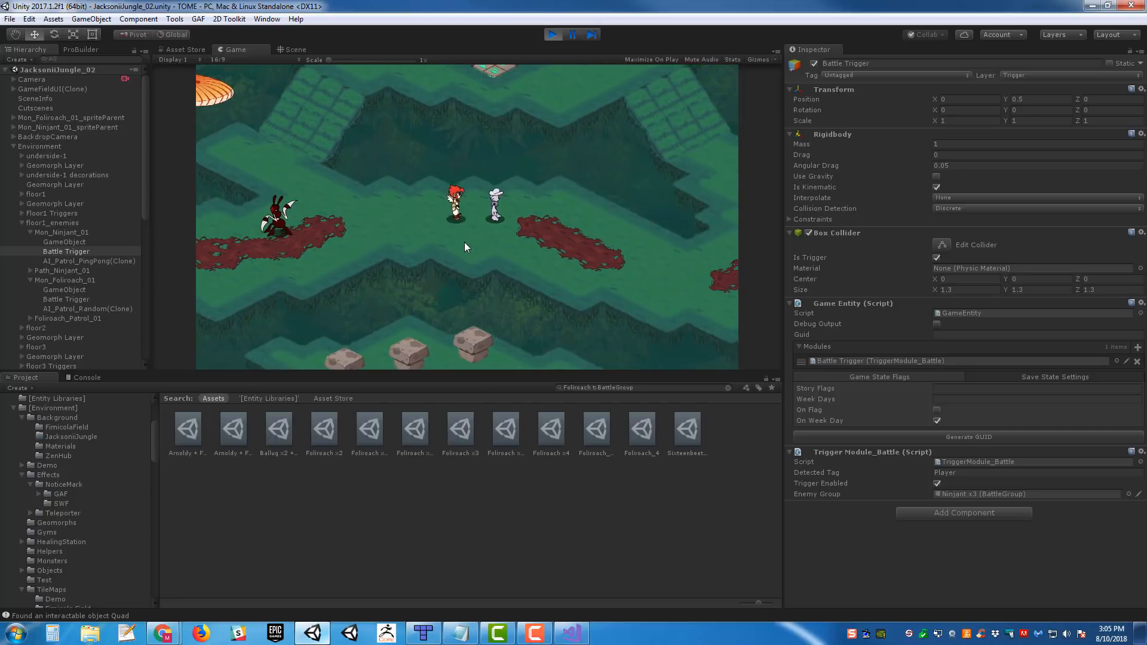
{"action": "key", "text": "d"}
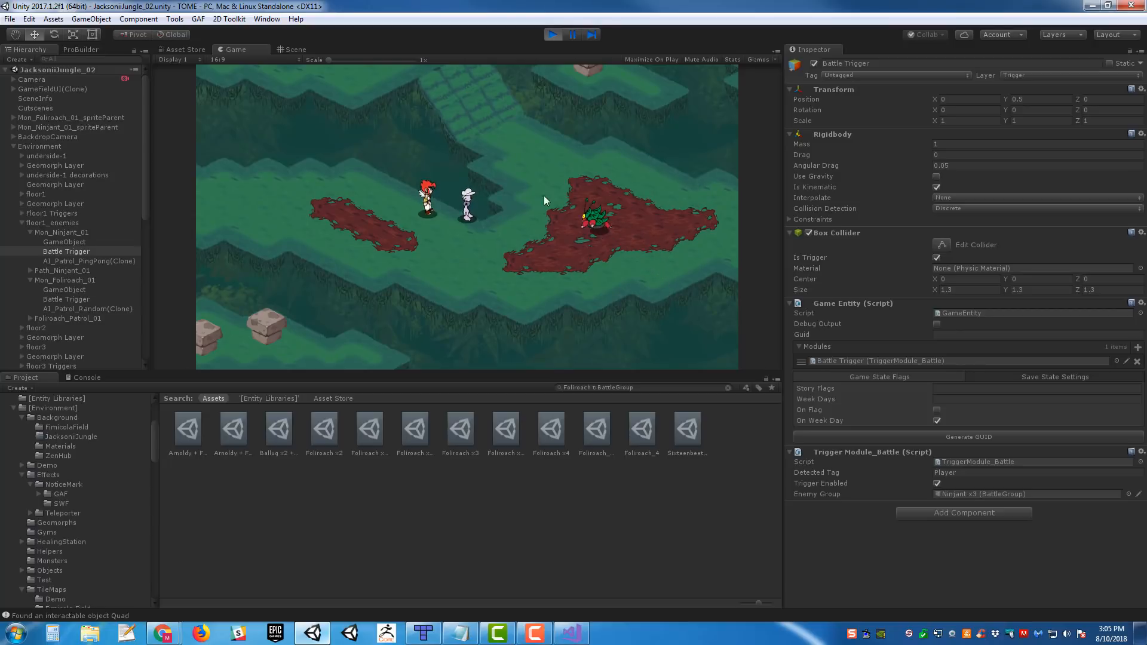
{"action": "key", "text": "d"}
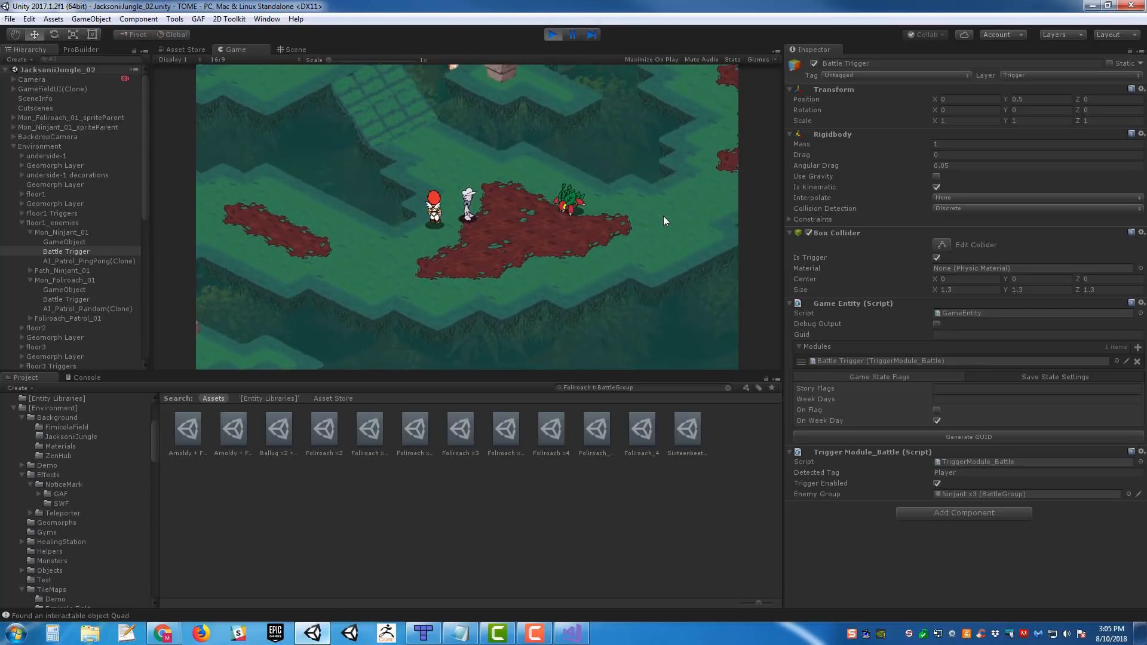
{"action": "key", "text": "d"}
{"action": "key", "text": "s"}
{"action": "key", "text": "d"}
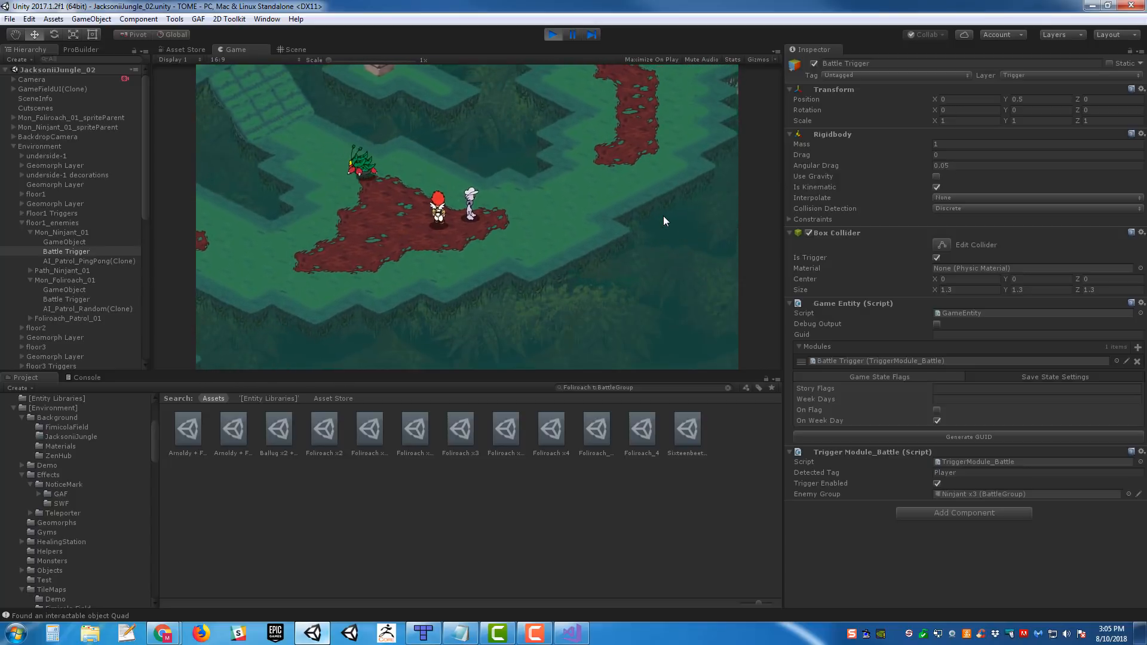
- Move the party back and forth around the dark red patch to observe the Foliroach's random patrol
{"action": "key", "text": "a"}
{"action": "key", "text": "w"}
{"action": "key", "text": "d"}
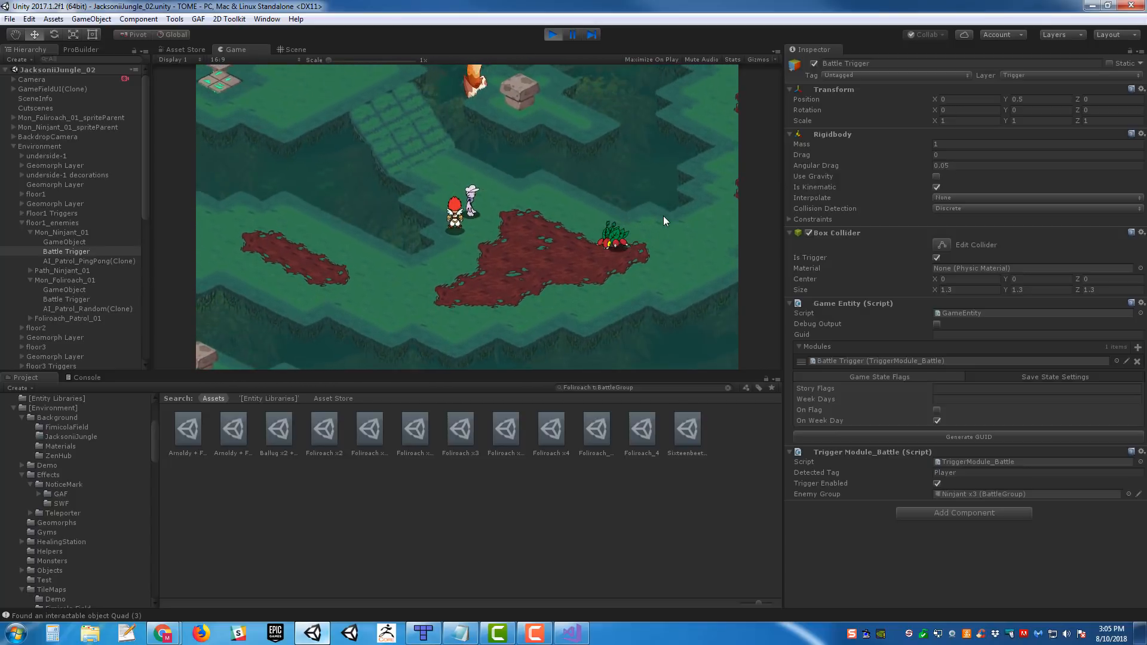
{"action": "key", "text": "d"}
{"action": "key", "text": "s"}
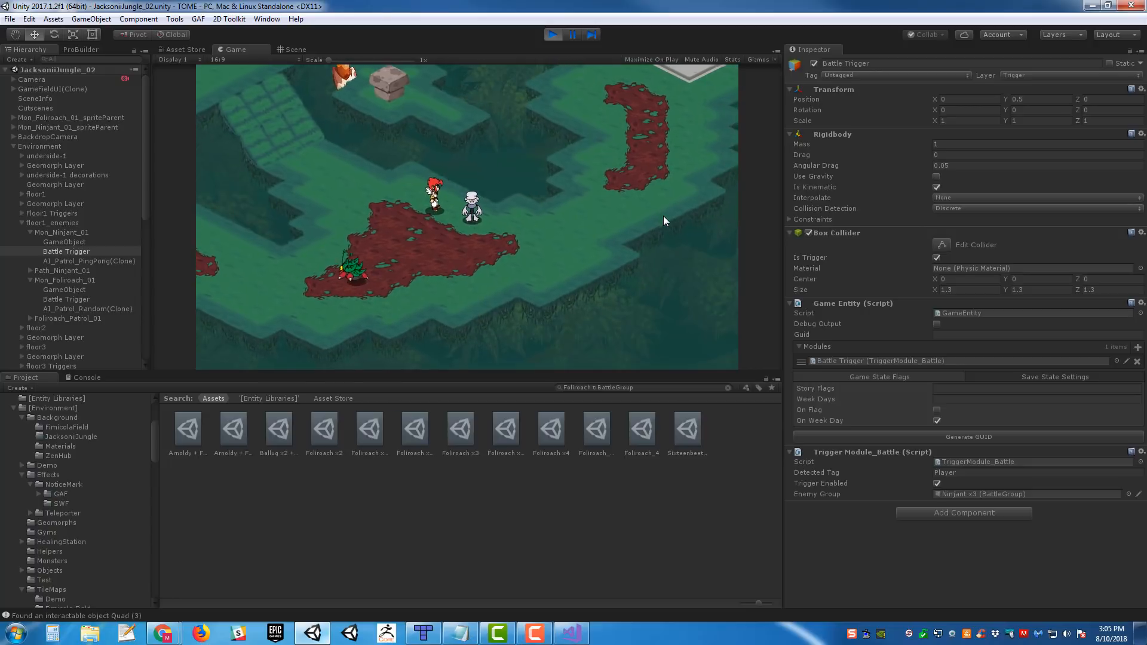
{"action": "key", "text": "a"}
{"action": "key", "text": "s"}
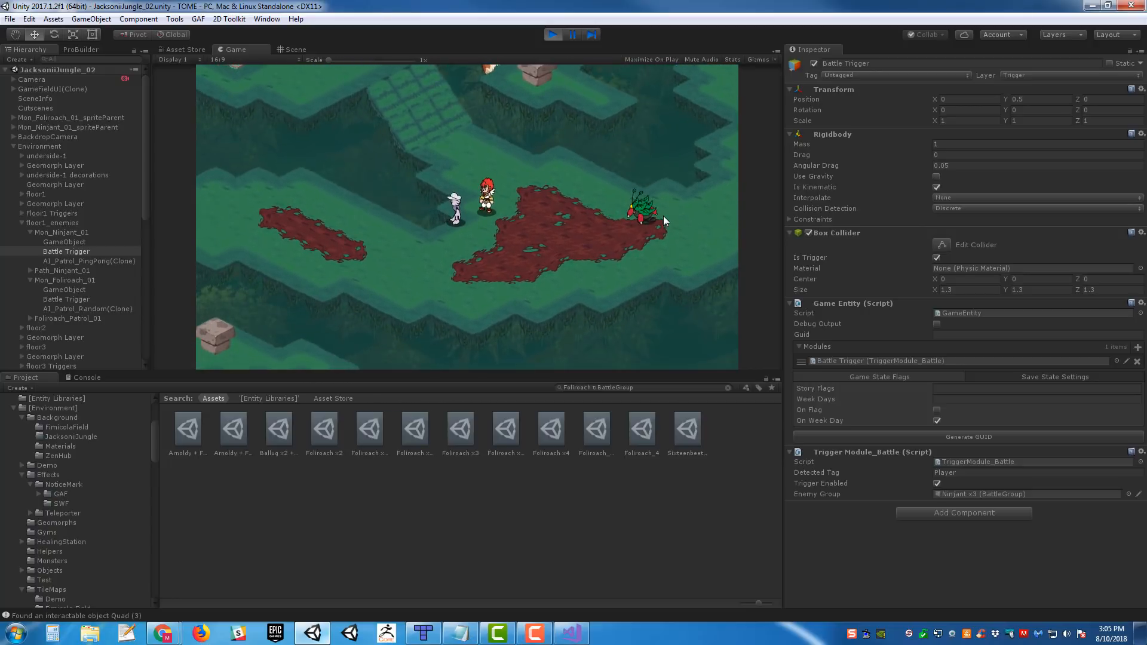
{"action": "key", "text": "s"}
{"action": "key", "text": "a"}
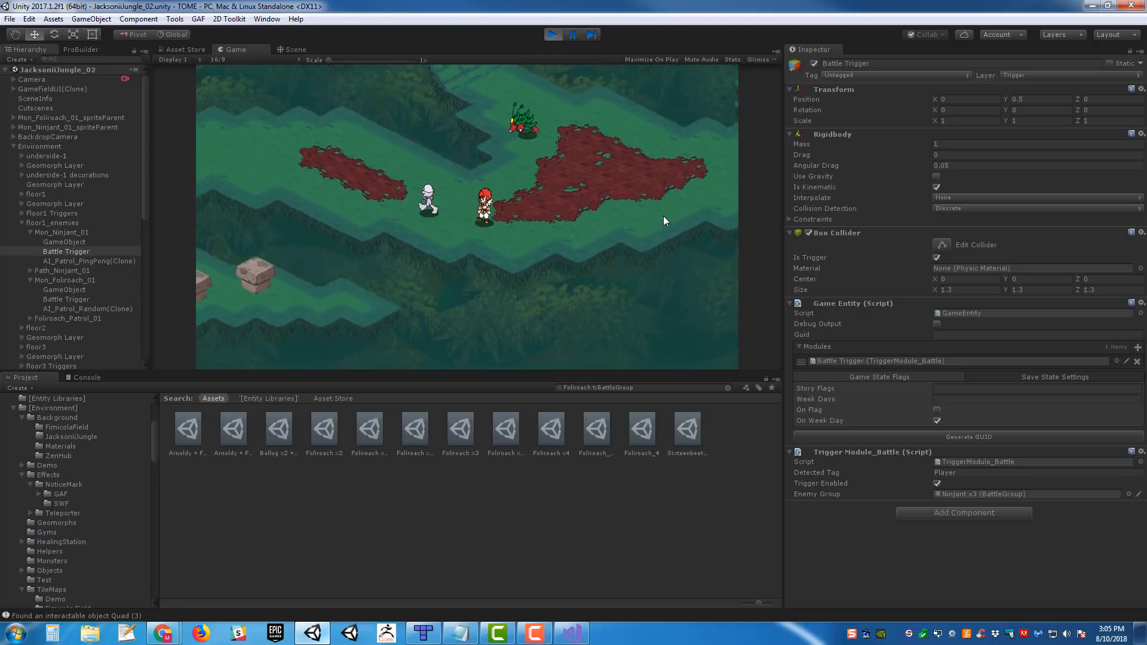
{"action": "key", "text": "w"}
{"action": "key", "text": "d"}
{"action": "key", "text": "a"}
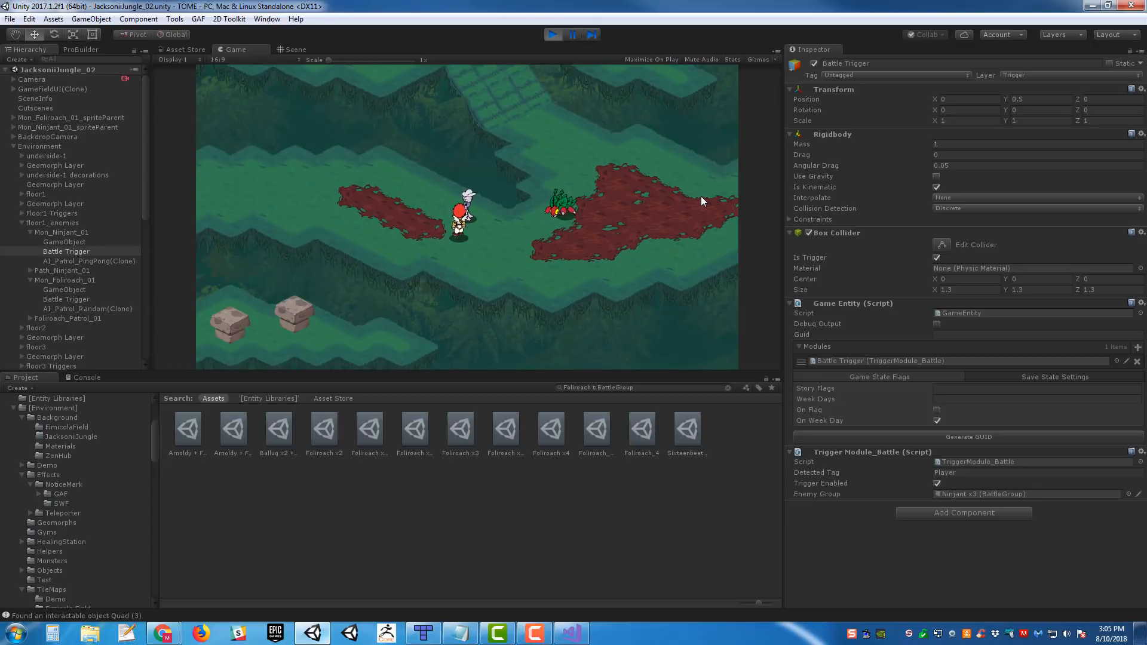
{"action": "key", "text": "Right"}
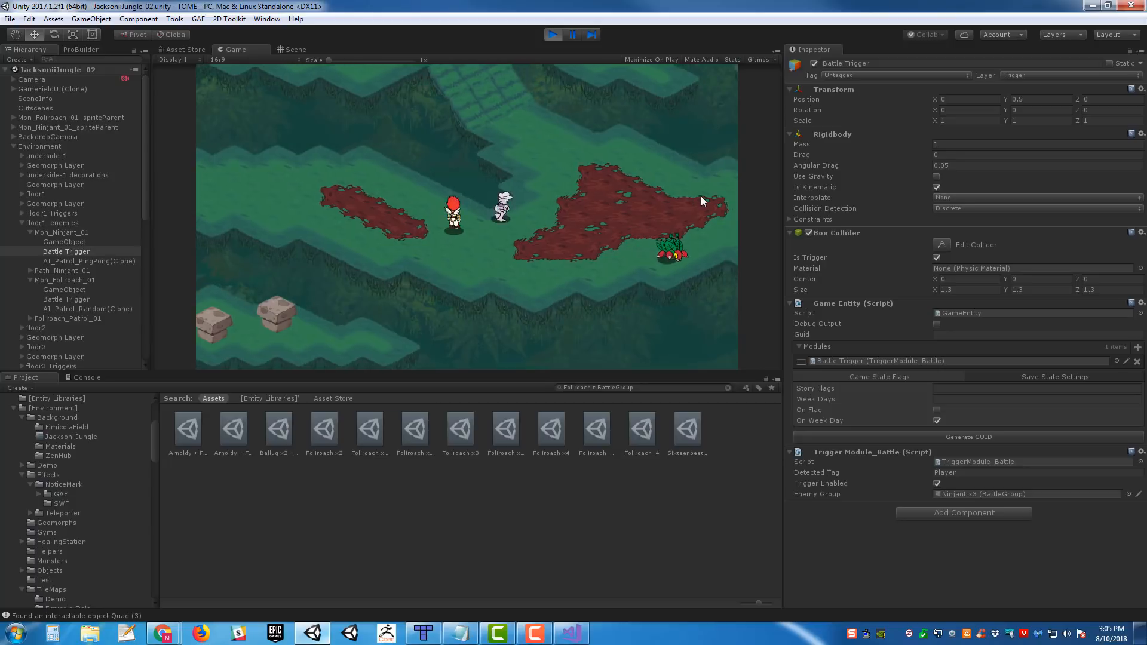
{"action": "key", "text": "Right"}
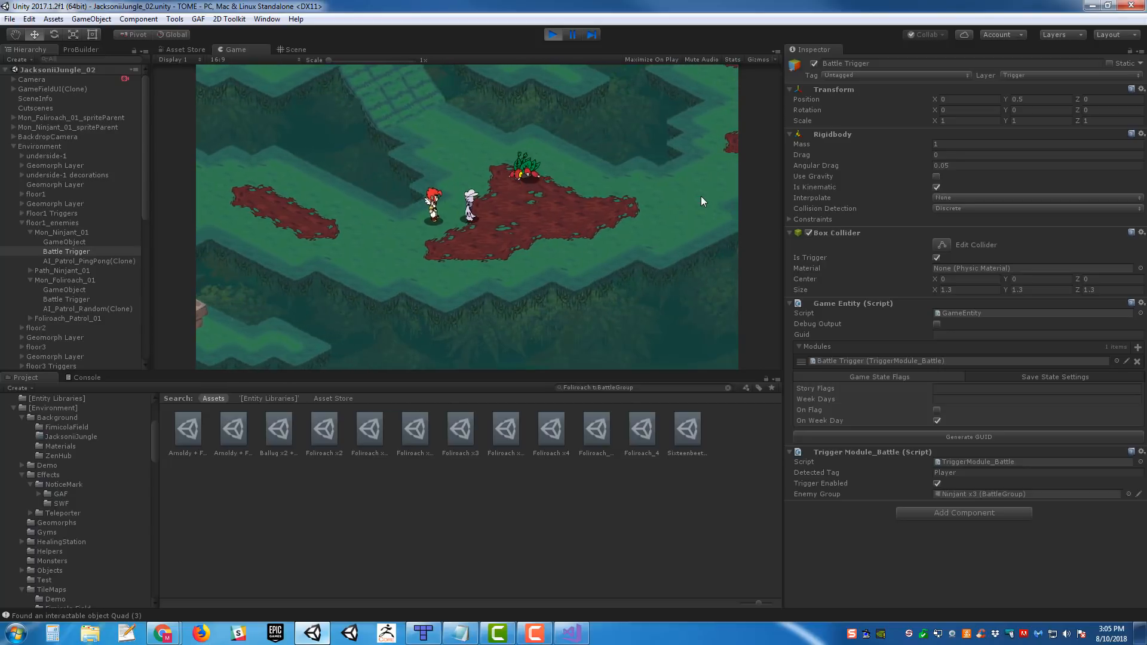
- Walk the party back west to the Ninjant and observe its ping-pong patrol up close
{"action": "key", "text": "Left"}
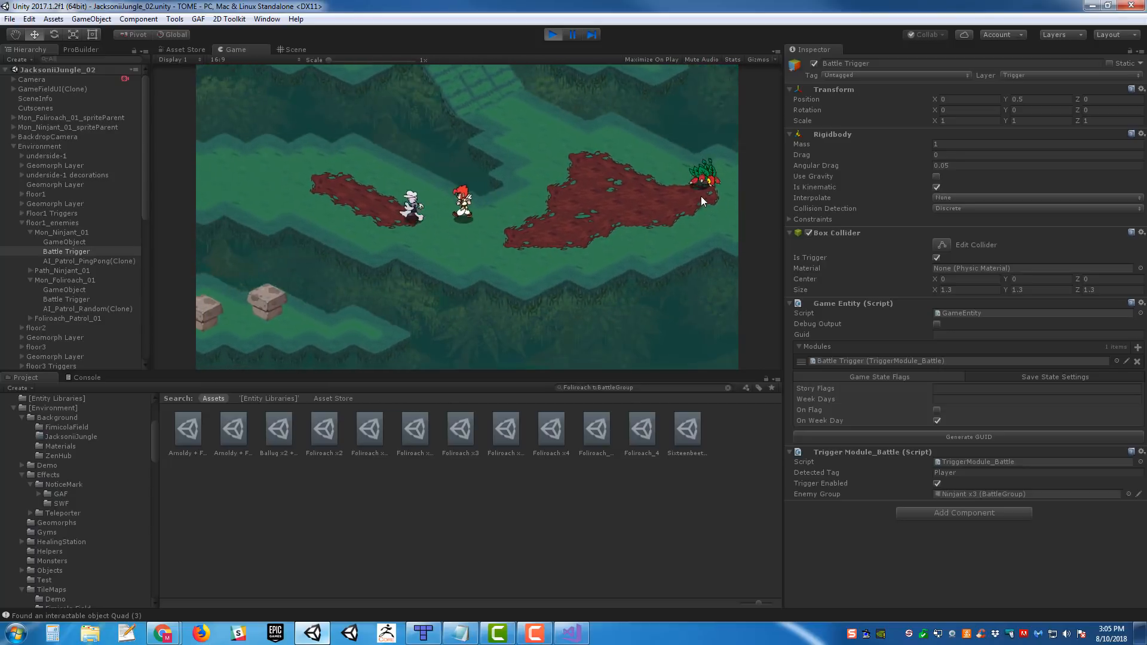
{"action": "key", "text": "Left"}
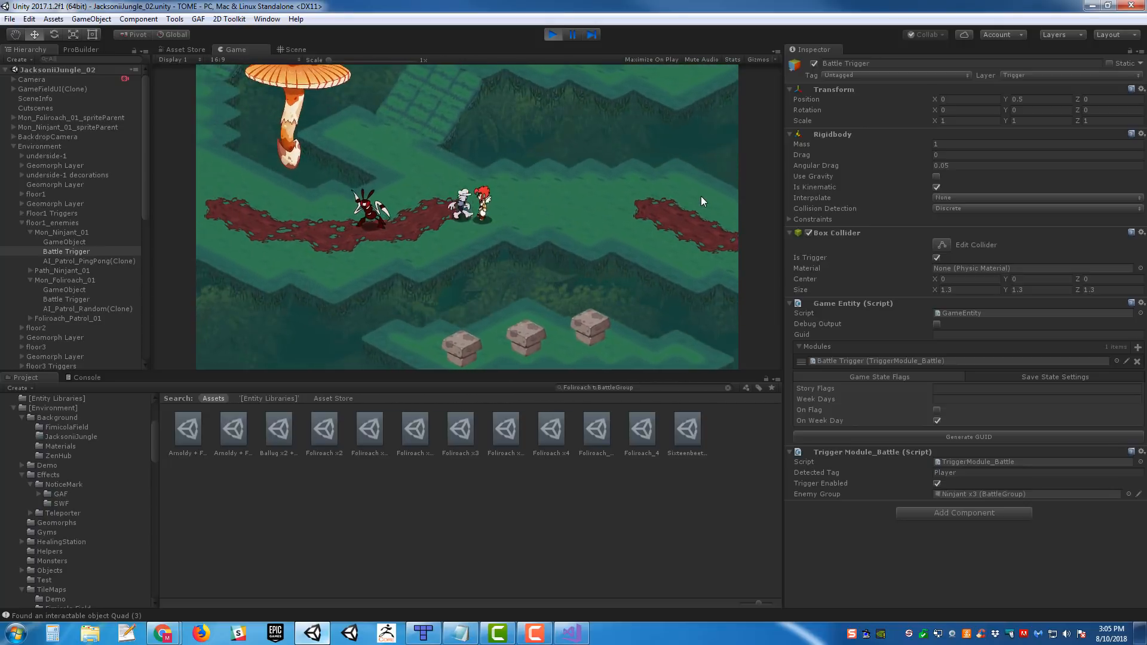
{"action": "key", "text": "Left"}
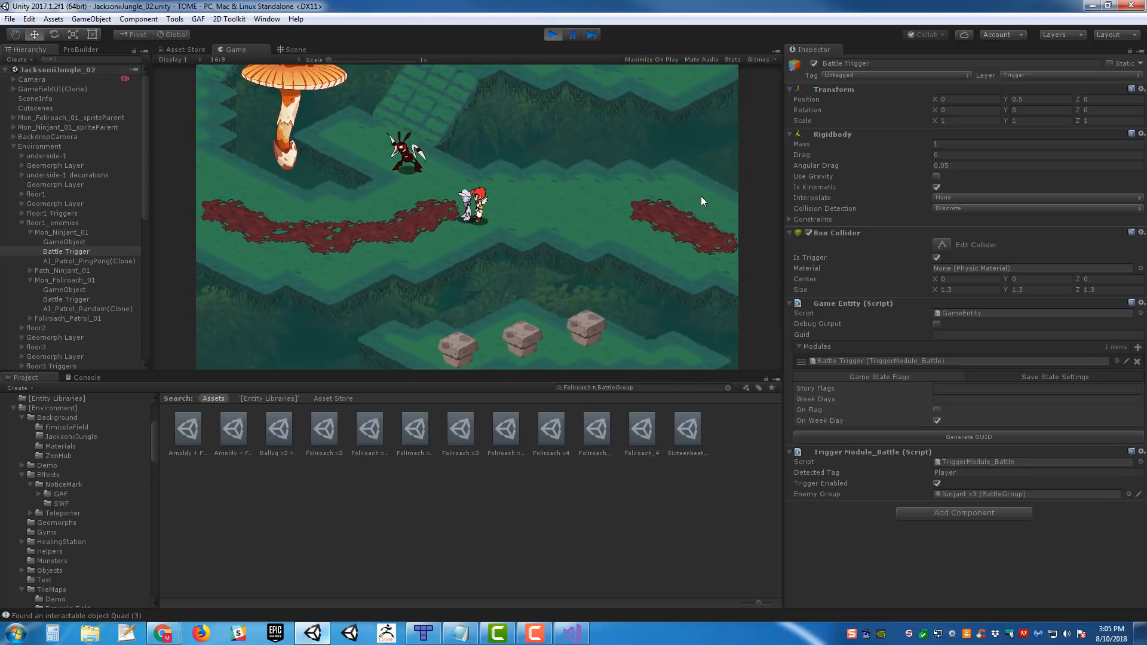
{"action": "key", "text": "Right"}
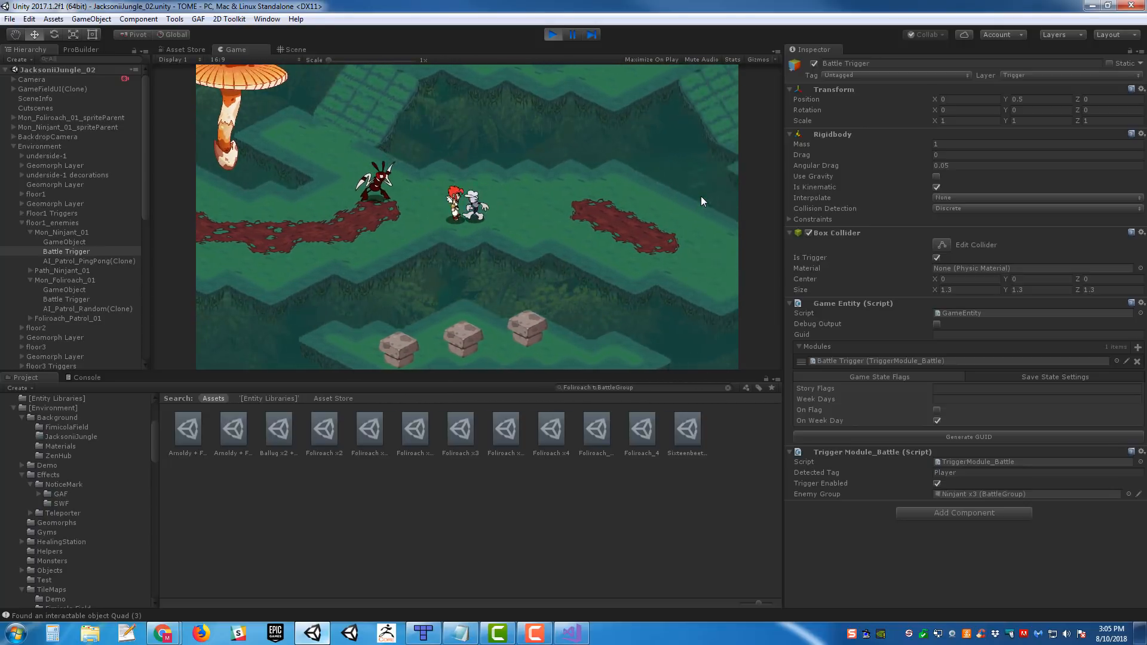
{"action": "key", "text": "Left"}
- Walk the party west alongside the patrolling Ninjant and run into it to trigger its battle encounter
{"action": "key", "text": "Left"}
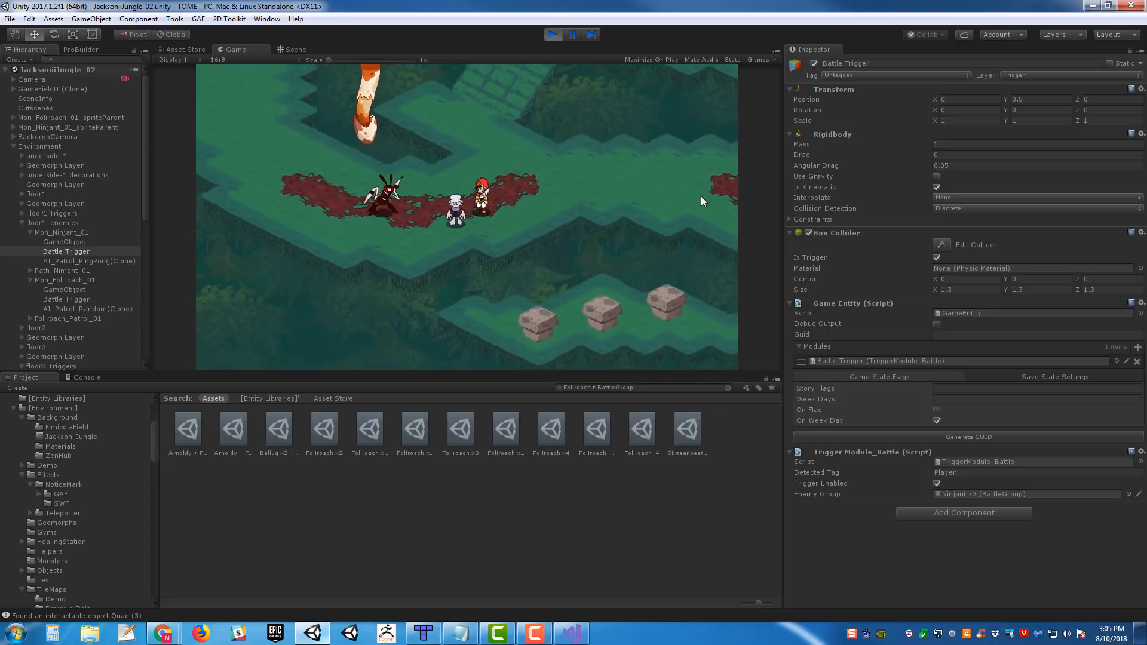
{"action": "key", "text": "Left"}
{"action": "key", "text": "Up"}
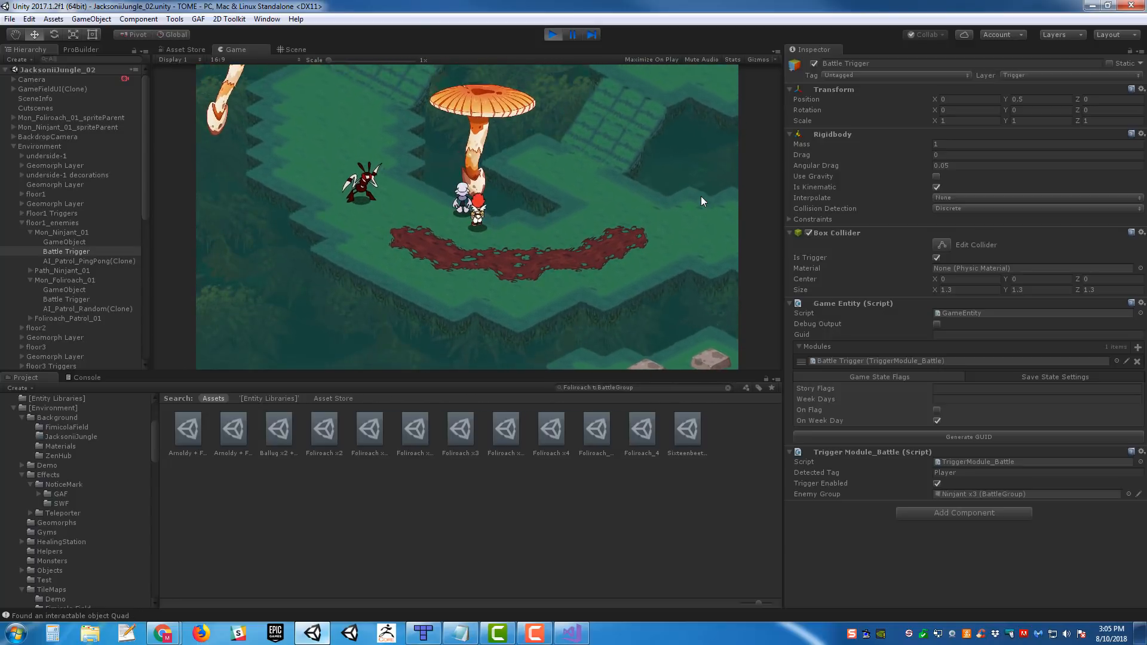
{"action": "key", "text": "Left"}
{"action": "key", "text": "Left"}
{"action": "key", "text": "Up"}
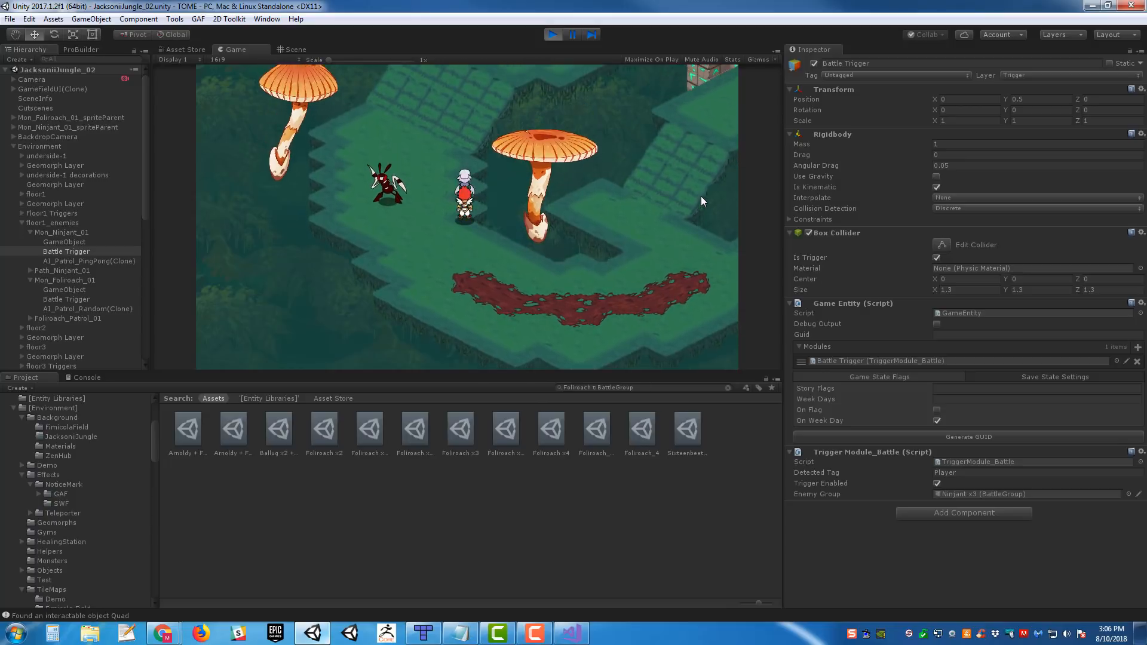
{"action": "key", "text": "Right"}
{"action": "key", "text": "Down"}
{"action": "key", "text": "Left"}
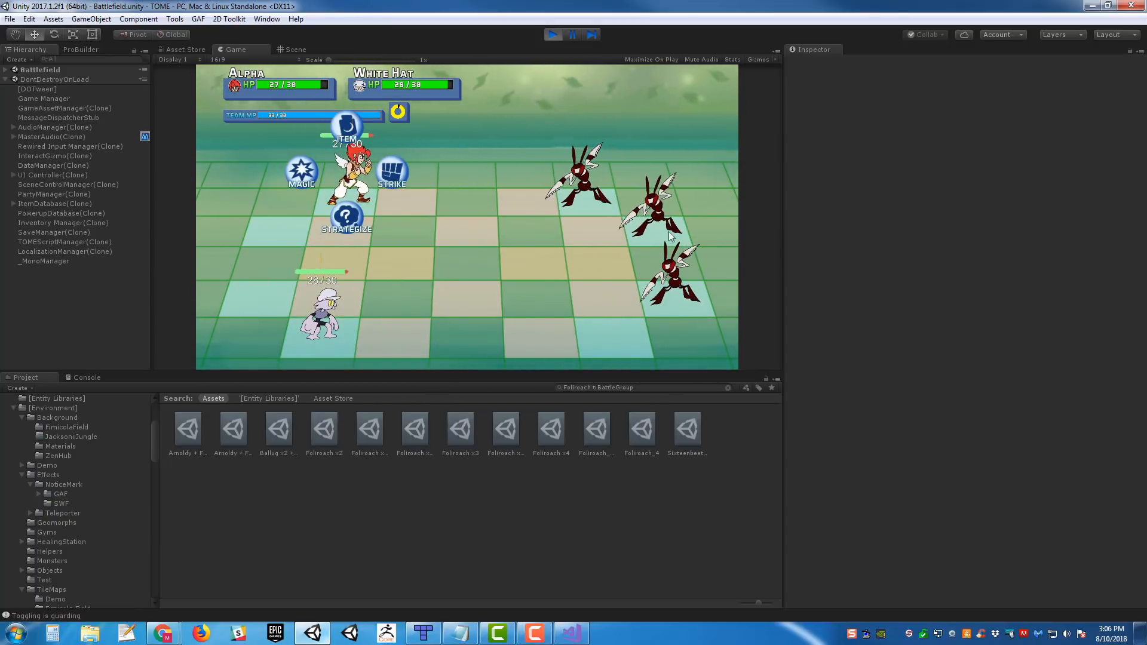
- Use Strike attacks in the battle to defeat the first two Ninjants
{"action": "key", "text": "Right"}
{"action": "key", "text": "Return"}
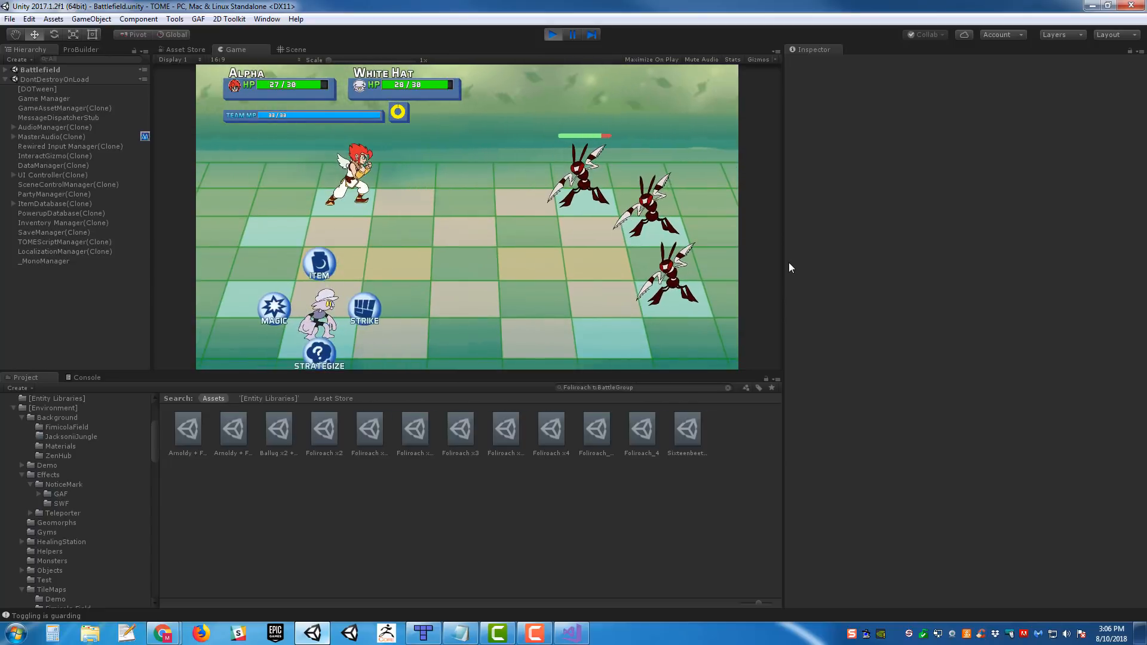
{"action": "key", "text": "Right"}
{"action": "key", "text": "Return"}
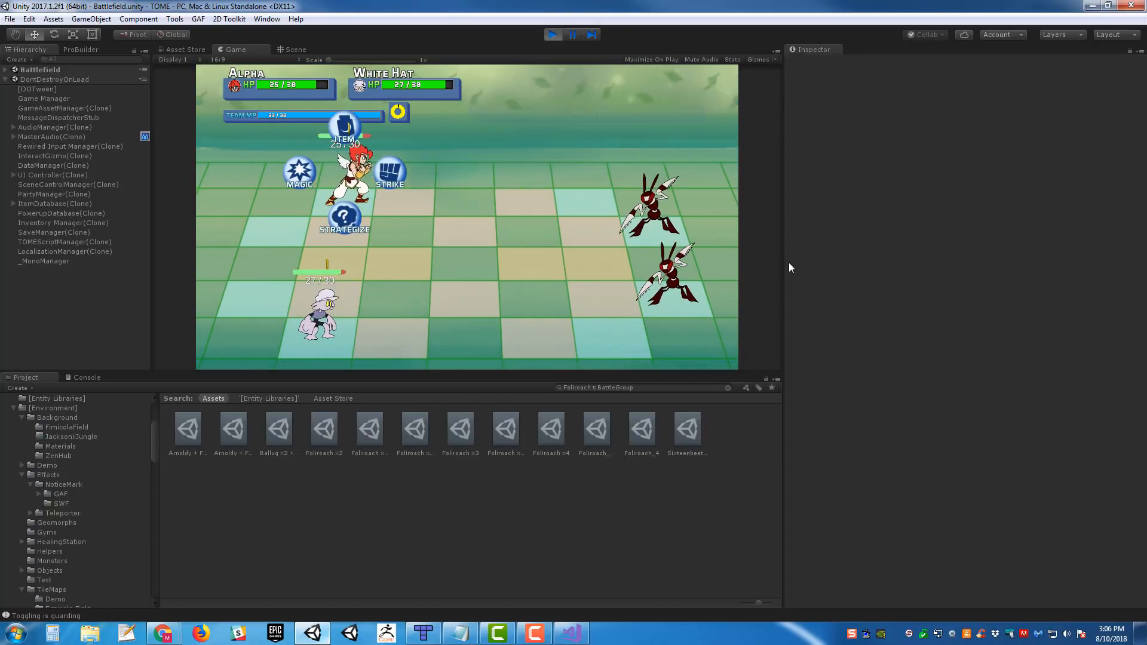
{"action": "key", "text": "Right"}
{"action": "key", "text": "Return"}
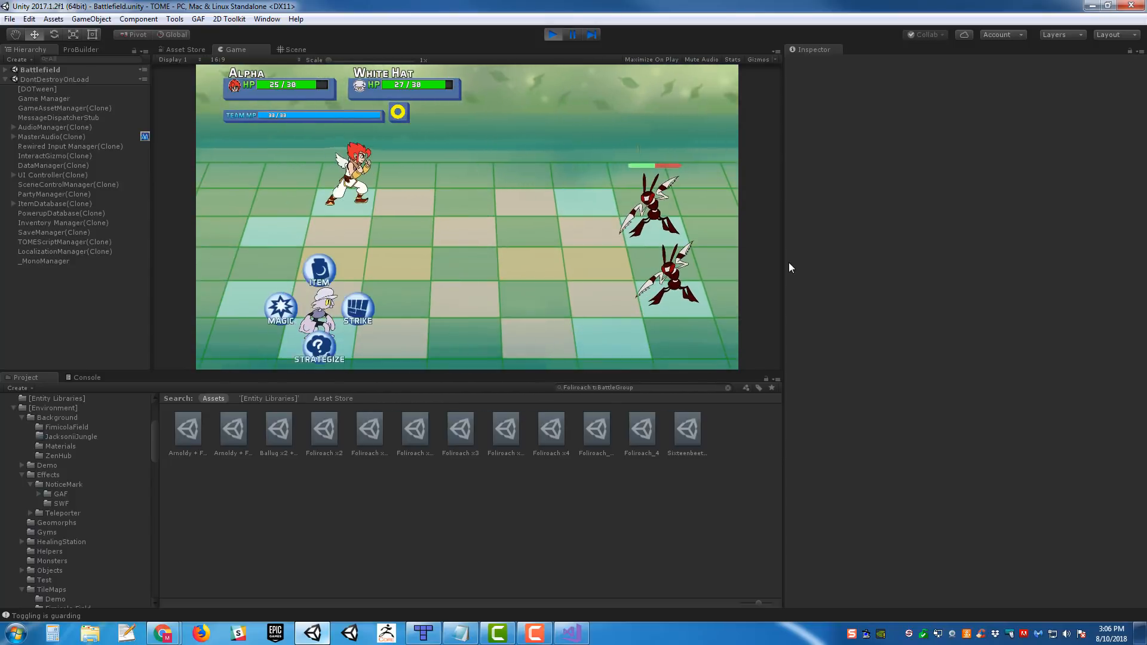
{"action": "key", "text": "Right"}
{"action": "key", "text": "Return"}
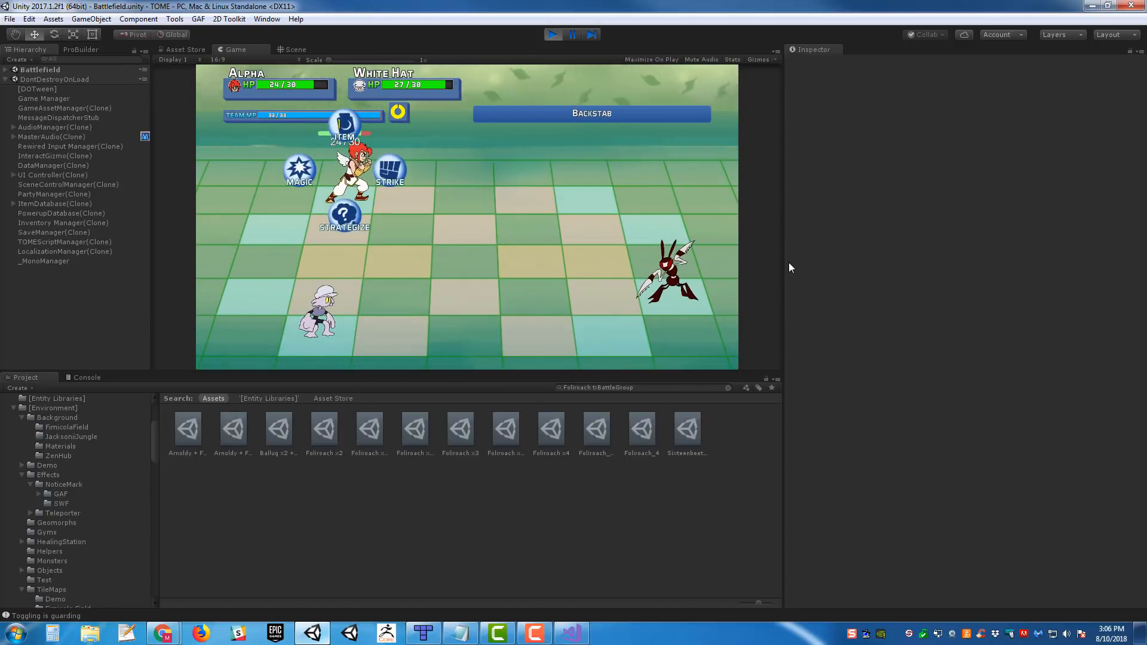
- Strike the last Ninjant until it is defeated and end the victory screen to return to the jungle map
{"action": "key", "text": "Right"}
{"action": "key", "text": "Return"}
{"action": "key", "text": "Return"}
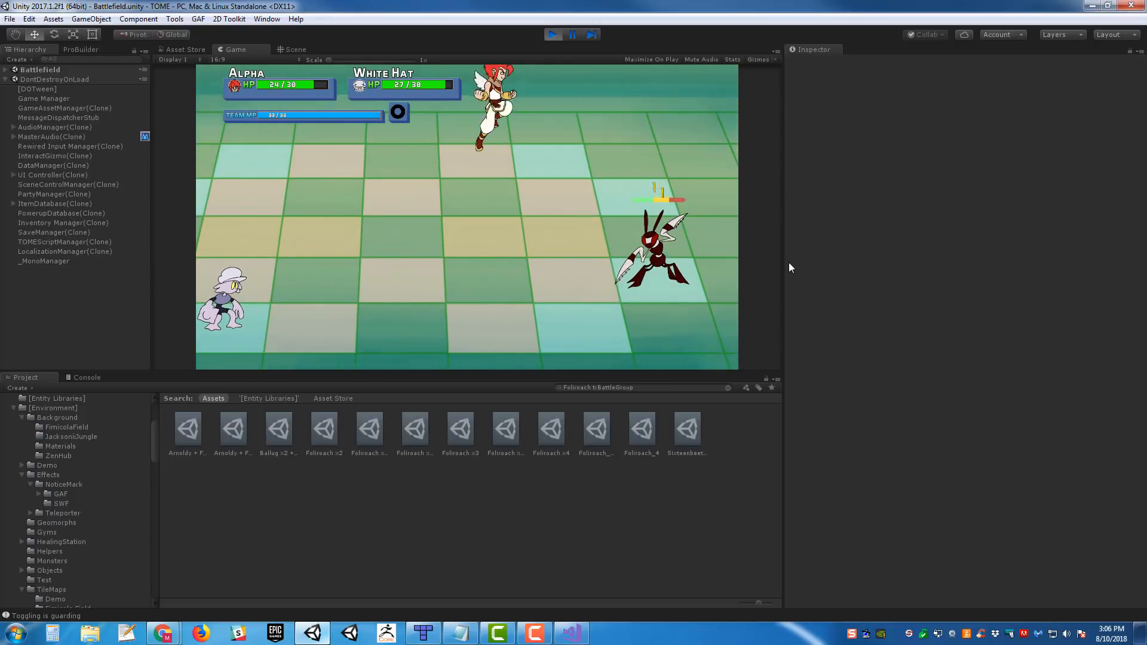
{"action": "key", "text": "Return"}
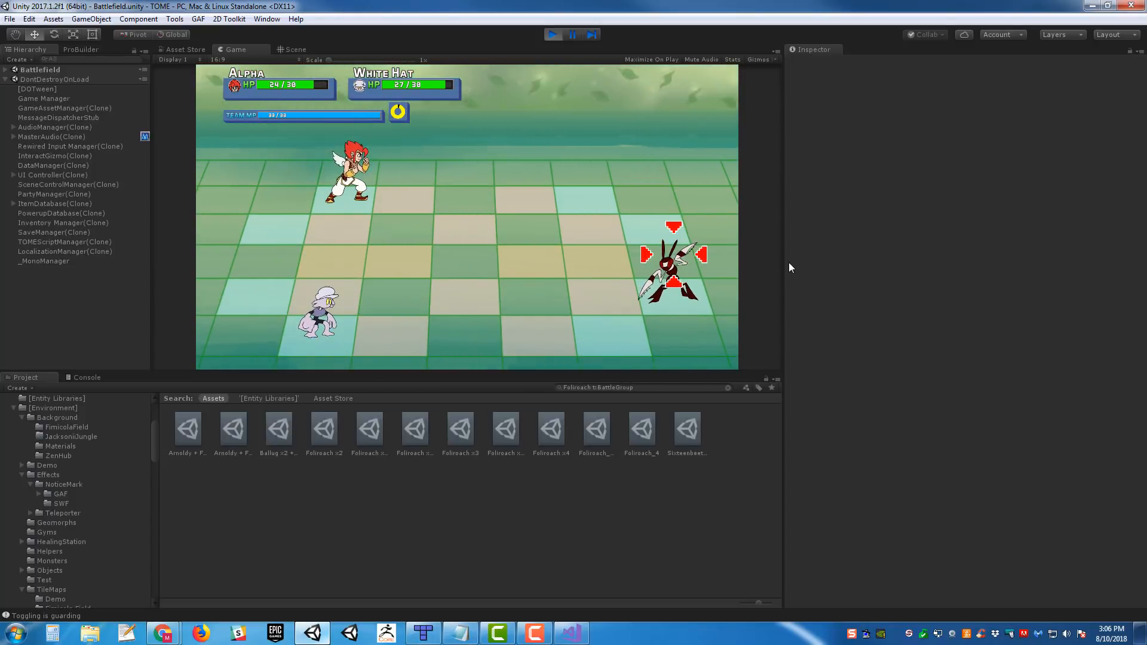
{"action": "key", "text": "Return"}
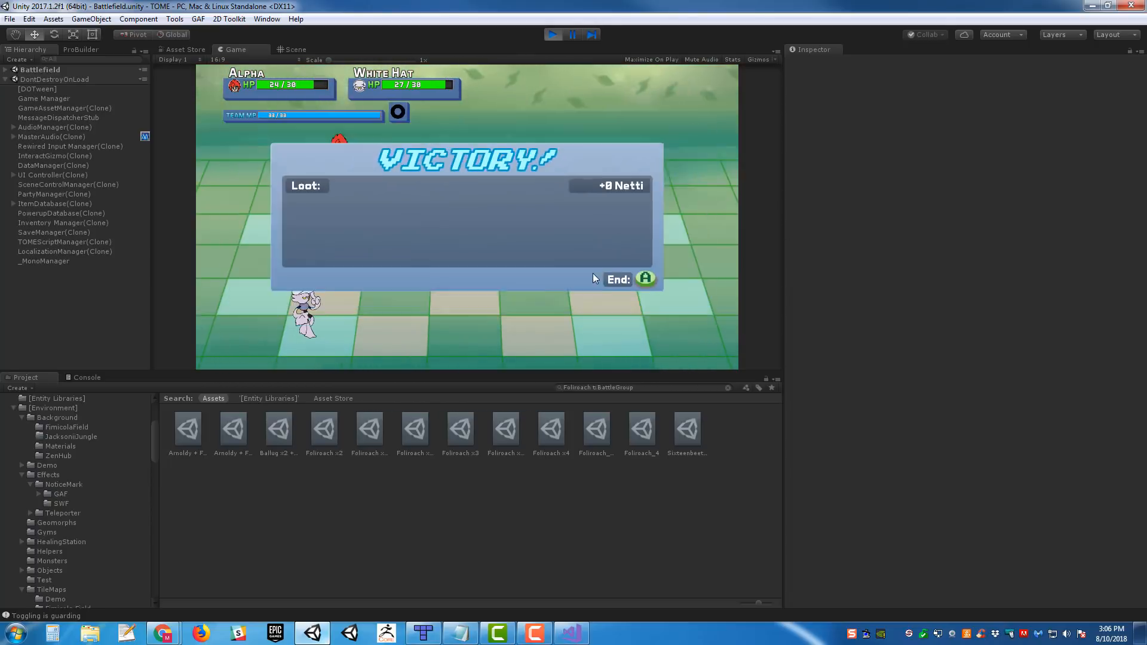
{"action": "key", "text": "a"}
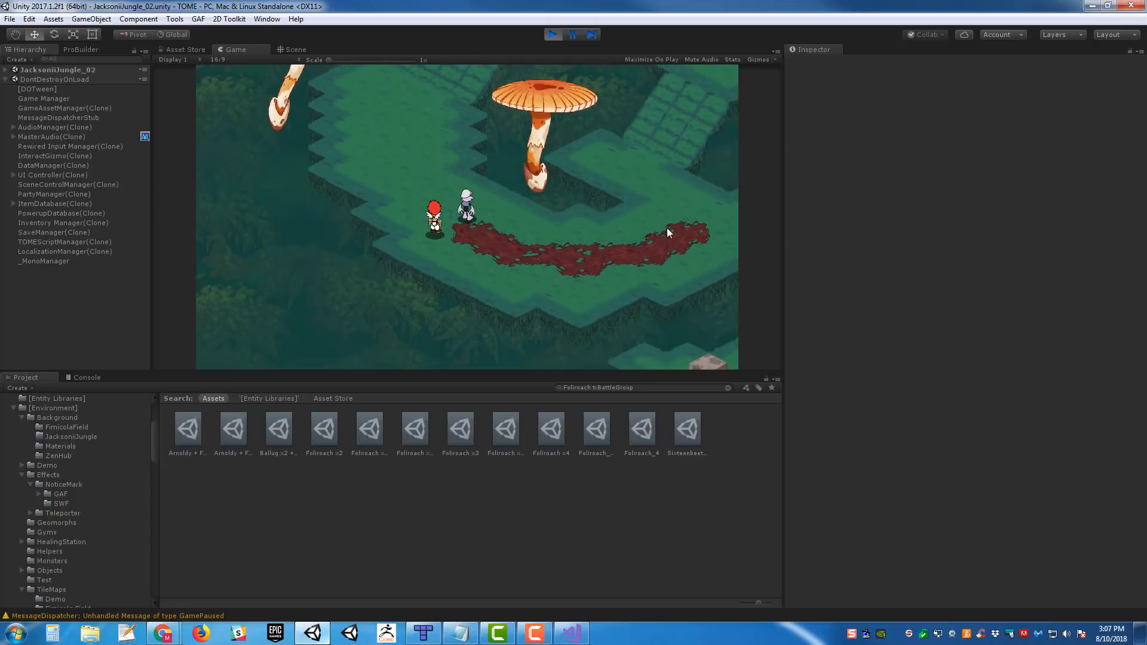
- Walk the party east into the Foliroach to trigger its battle and strike the flower enemy with Alpha
{"action": "key", "text": "Right"}
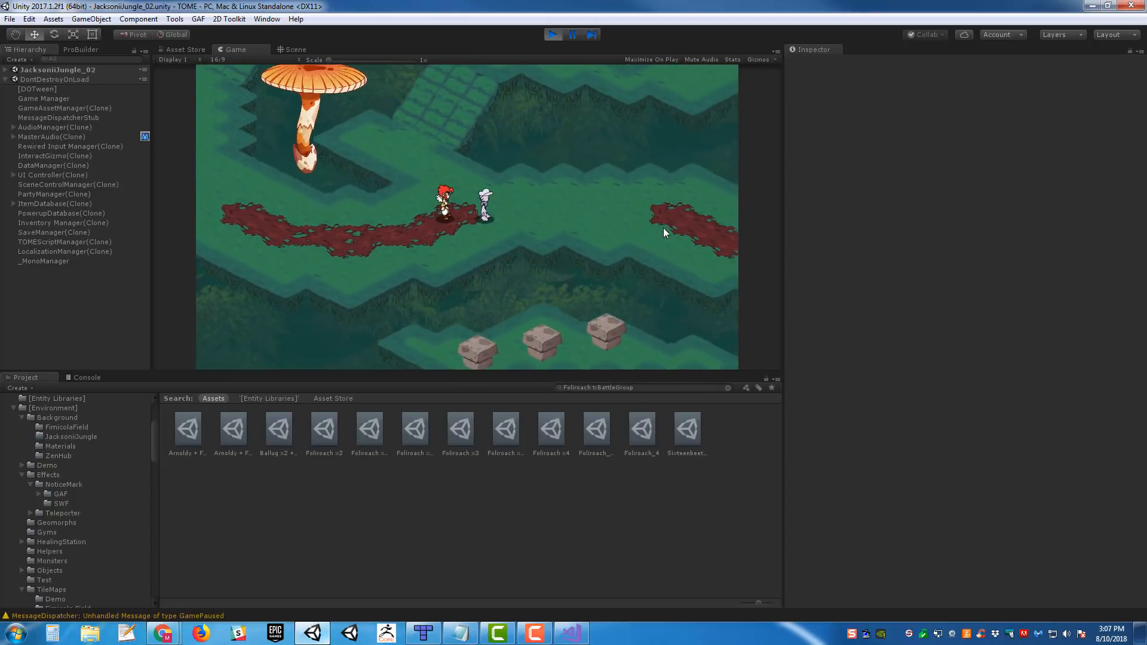
{"action": "key", "text": "Right"}
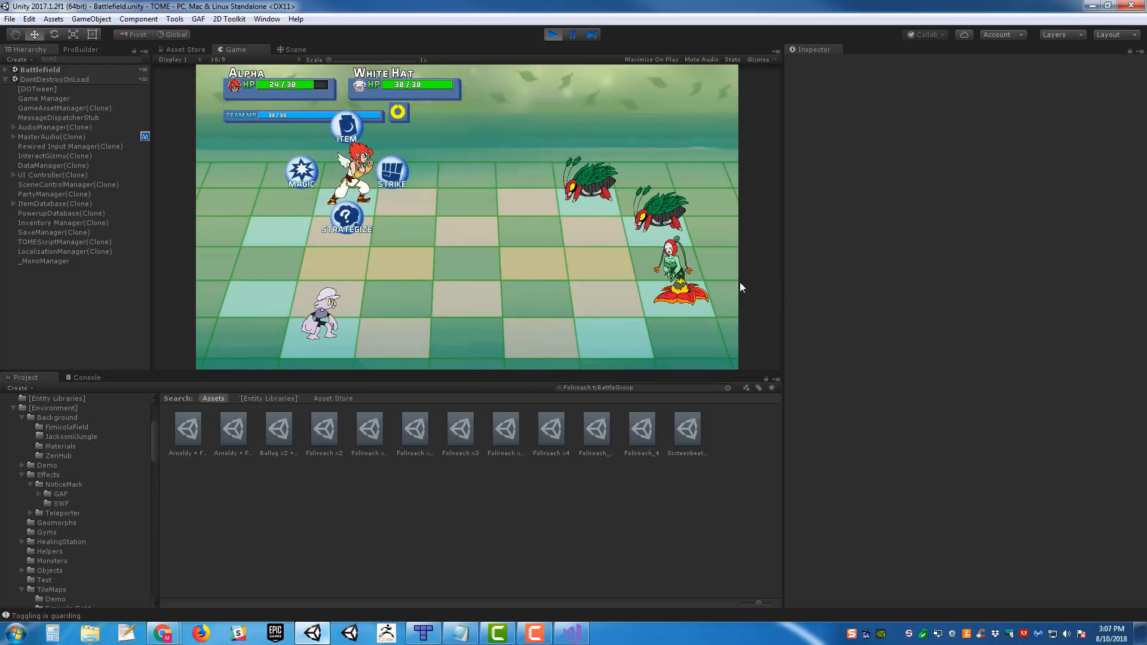
{"action": "key", "text": "Right"}
{"action": "key", "text": "Down"}
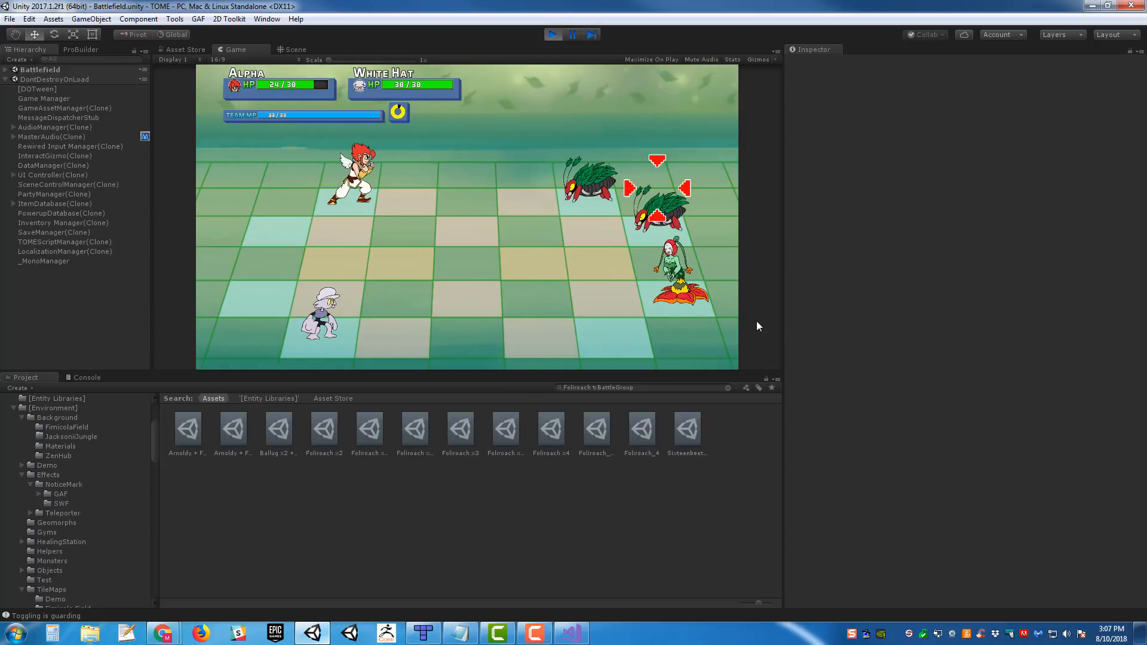
{"action": "key", "text": "Return"}
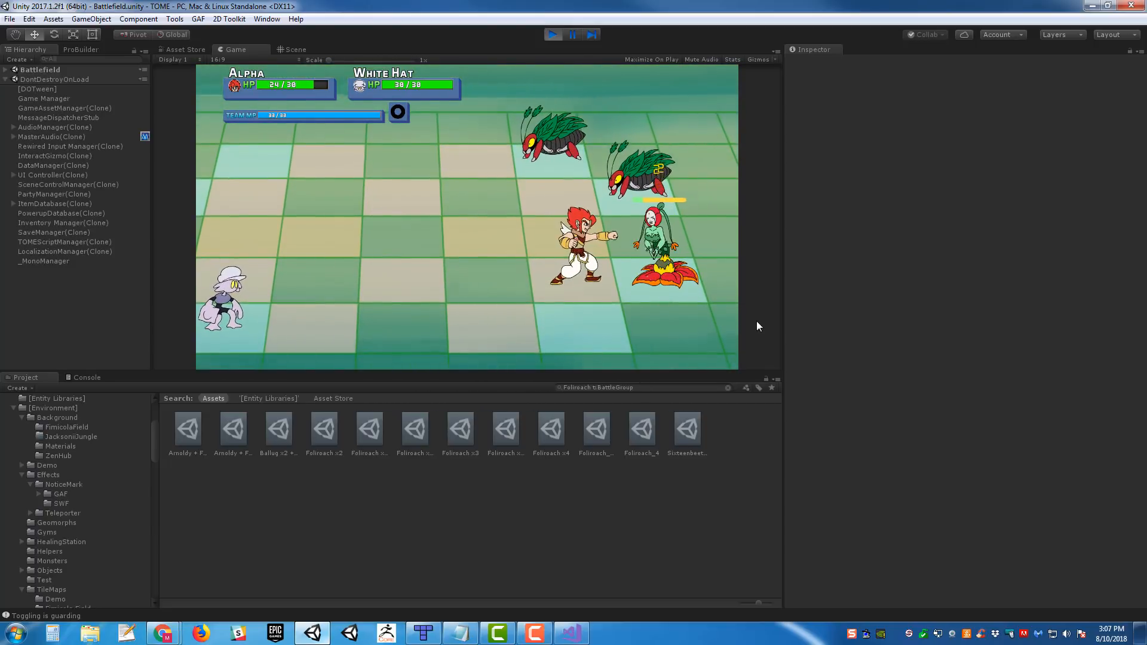
- Target the two Foliroaches with Strike attacks, starting with the front one, until both are defeated
{"action": "key", "text": "Right"}
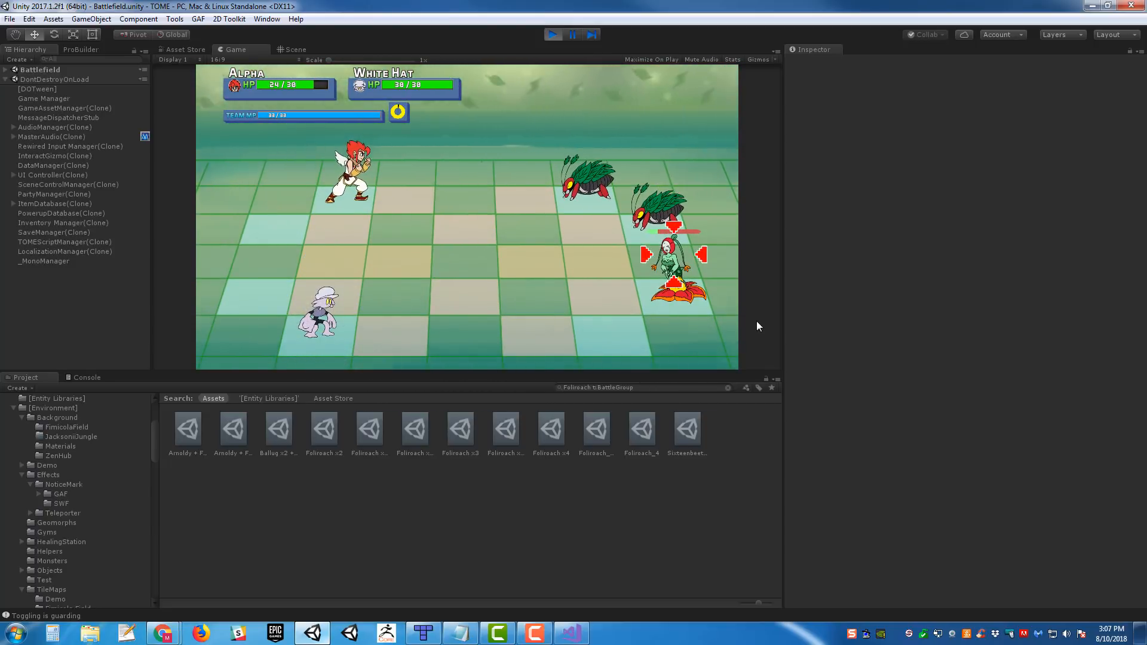
{"action": "key", "text": "Up"}
{"action": "key", "text": "Up"}
{"action": "key", "text": "Return"}
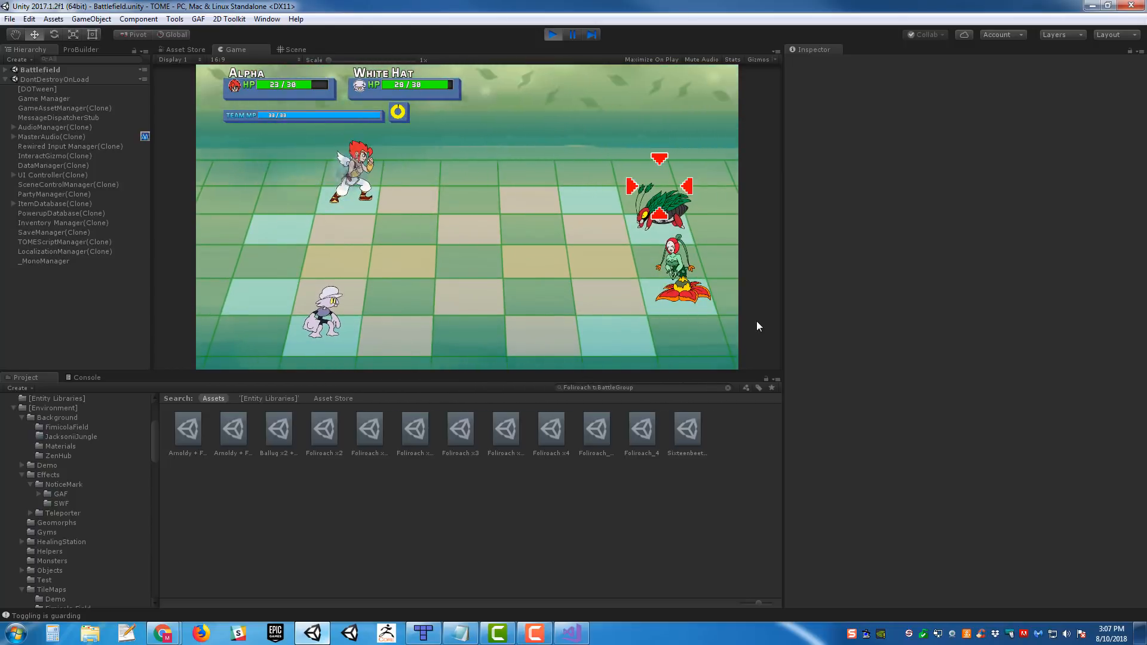
{"action": "key", "text": "Return"}
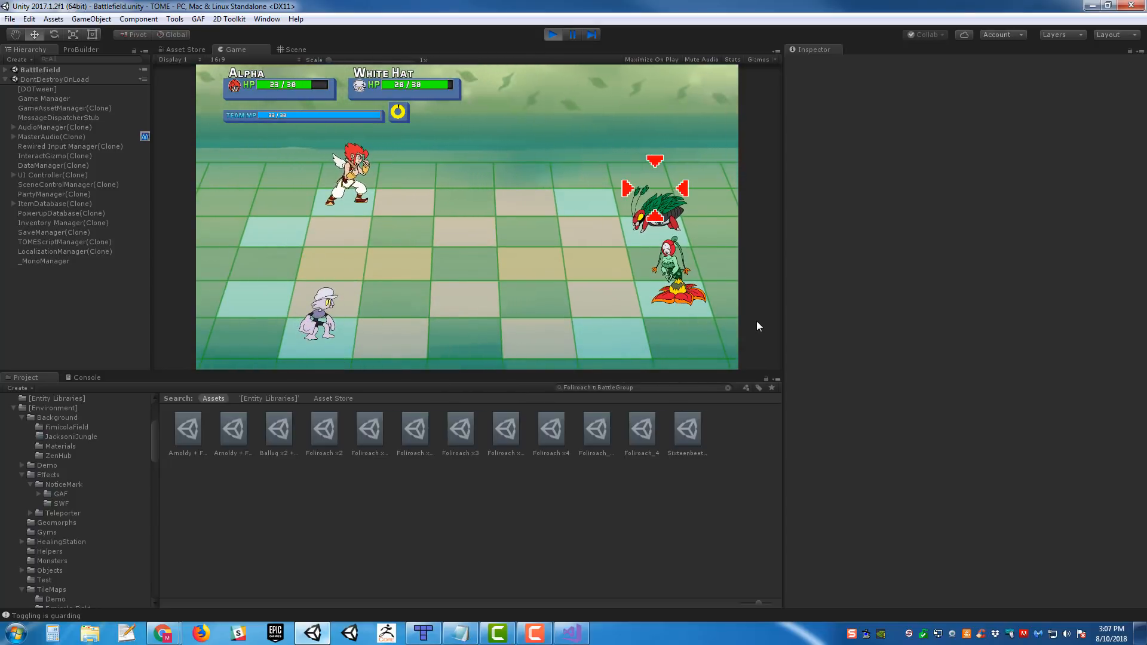
{"action": "key", "text": "Return"}
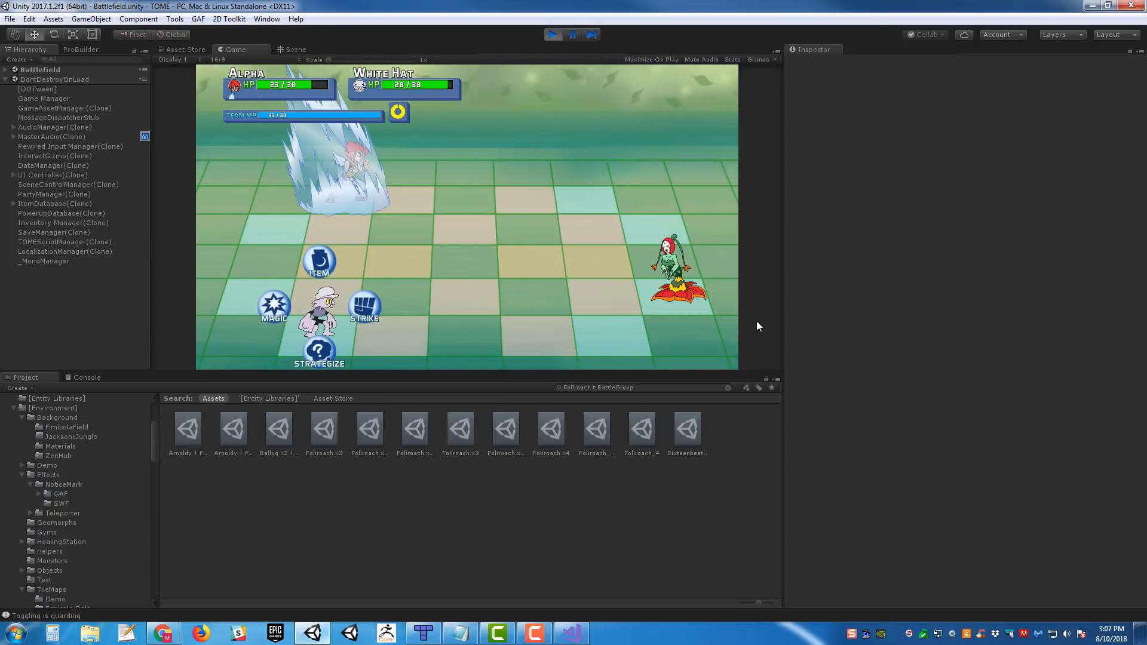
- Strike the remaining flower enemy with White Hat and end the victory screen
{"action": "key", "text": "Right"}
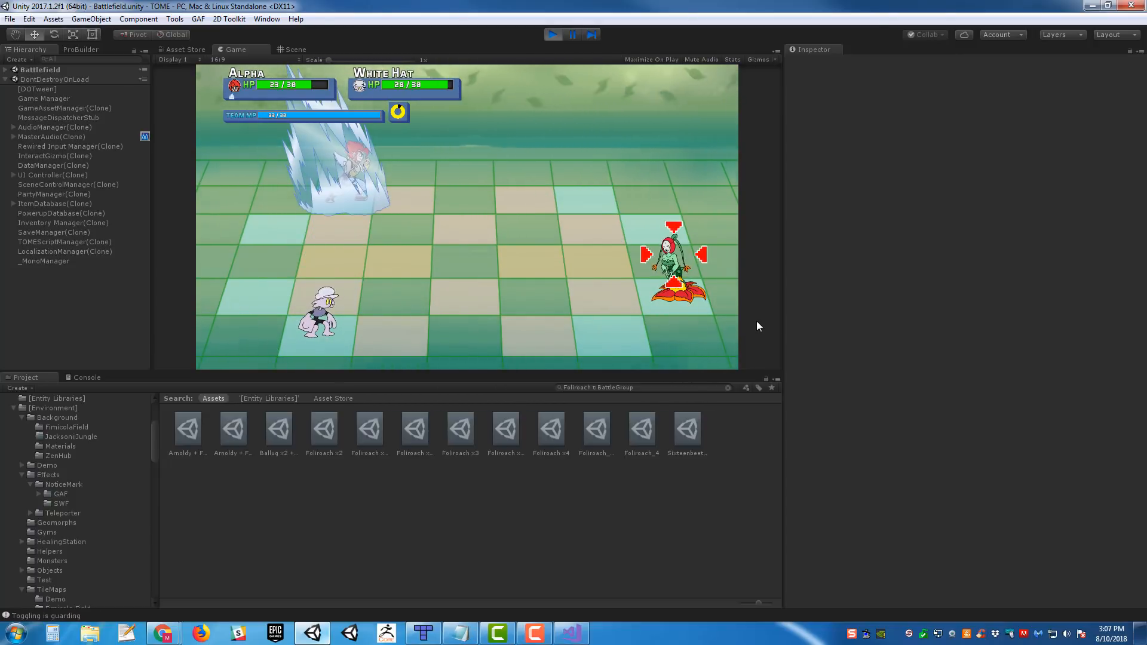
{"action": "key", "text": "Return"}
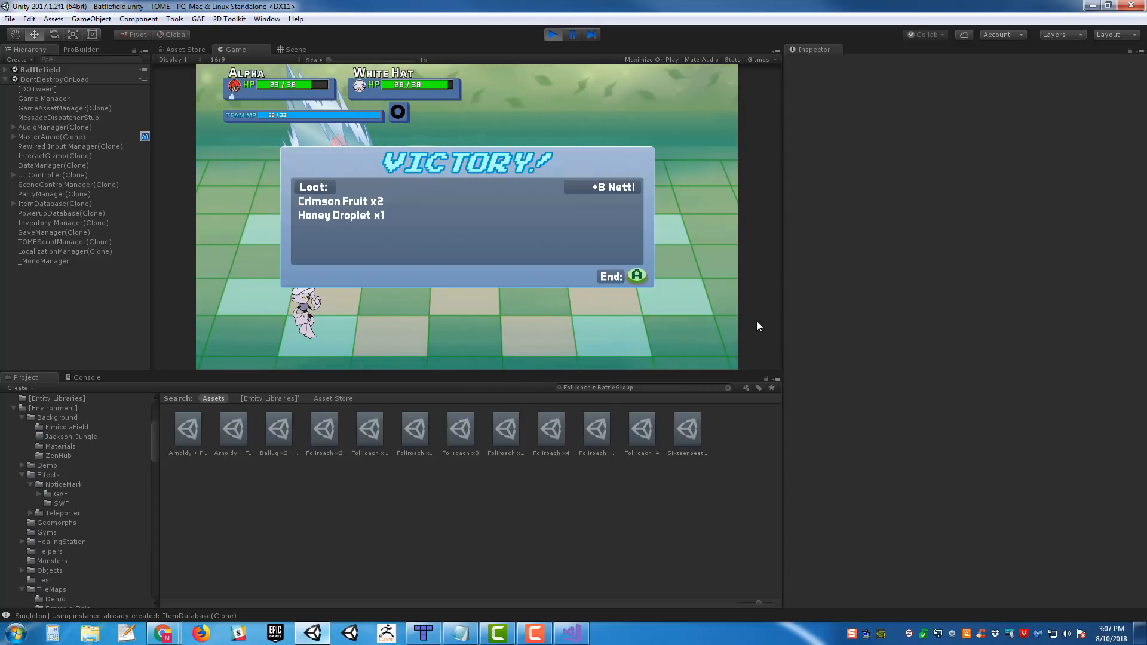
{"action": "key", "text": "a"}
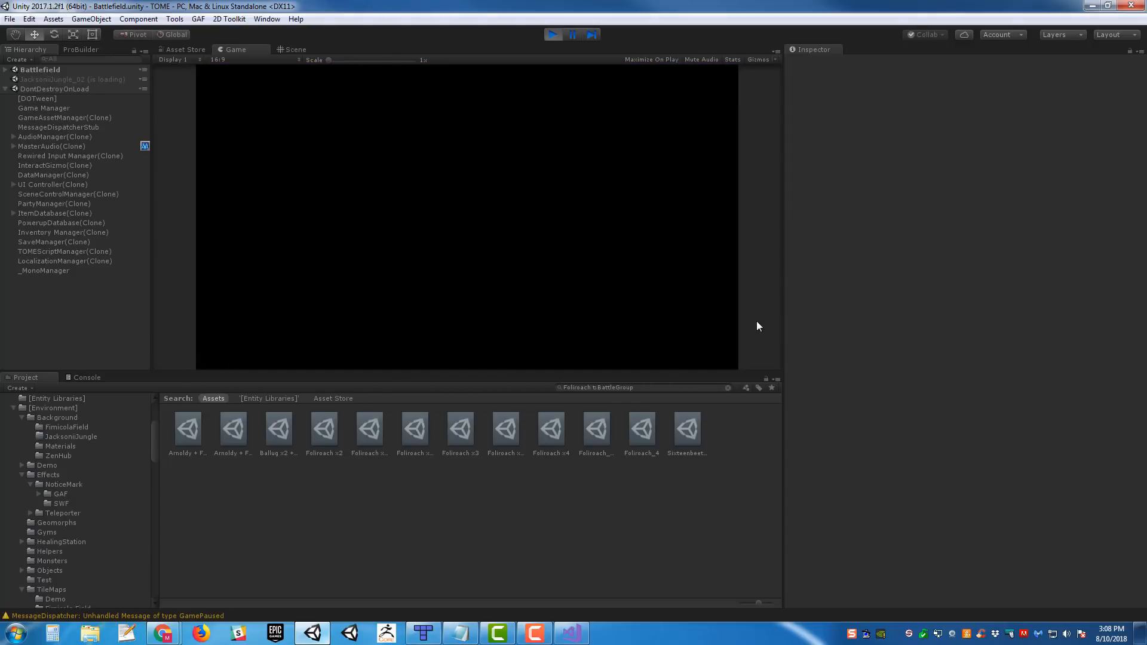
- Walk the party up the ramp to the healing pool, use it to recover the party, and dismiss its dialogue
{"action": "key", "text": "Up"}
{"action": "key", "text": "Left"}
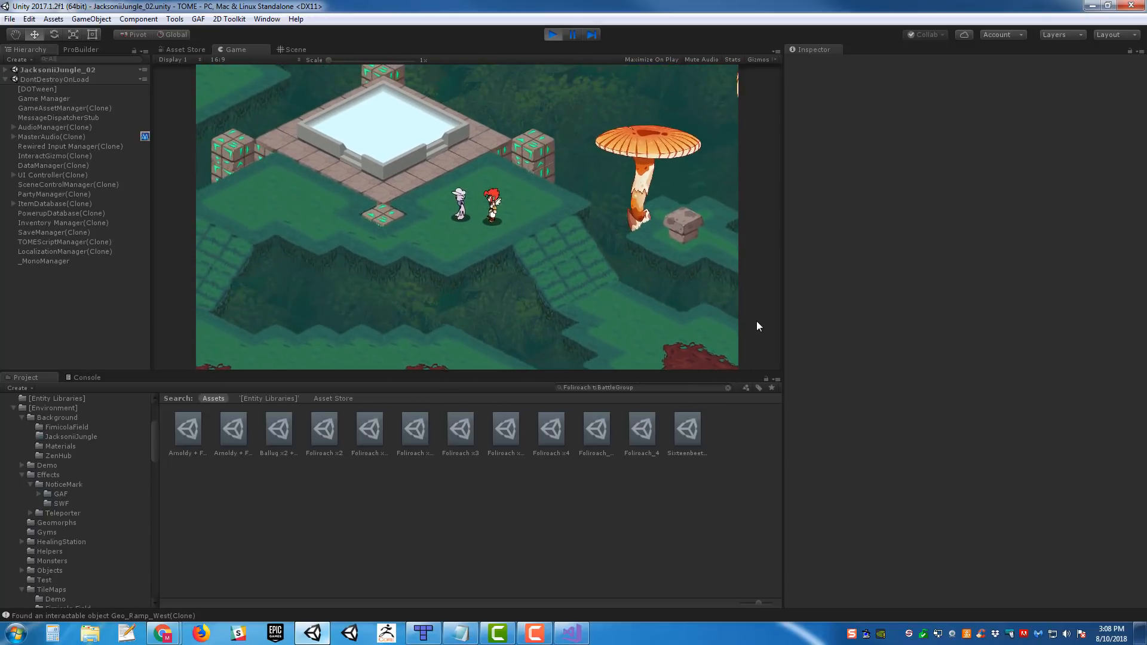
{"action": "key", "text": "Left"}
{"action": "key", "text": "Up"}
{"action": "key", "text": "Up"}
{"action": "key", "text": "Left"}
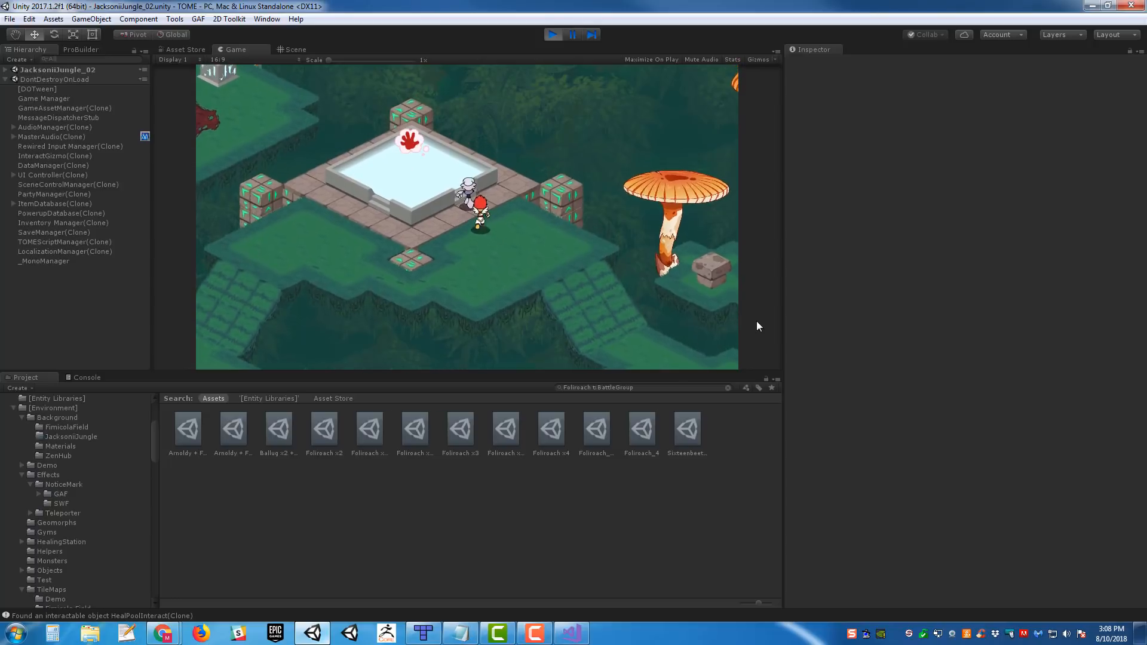
{"action": "key", "text": "space"}
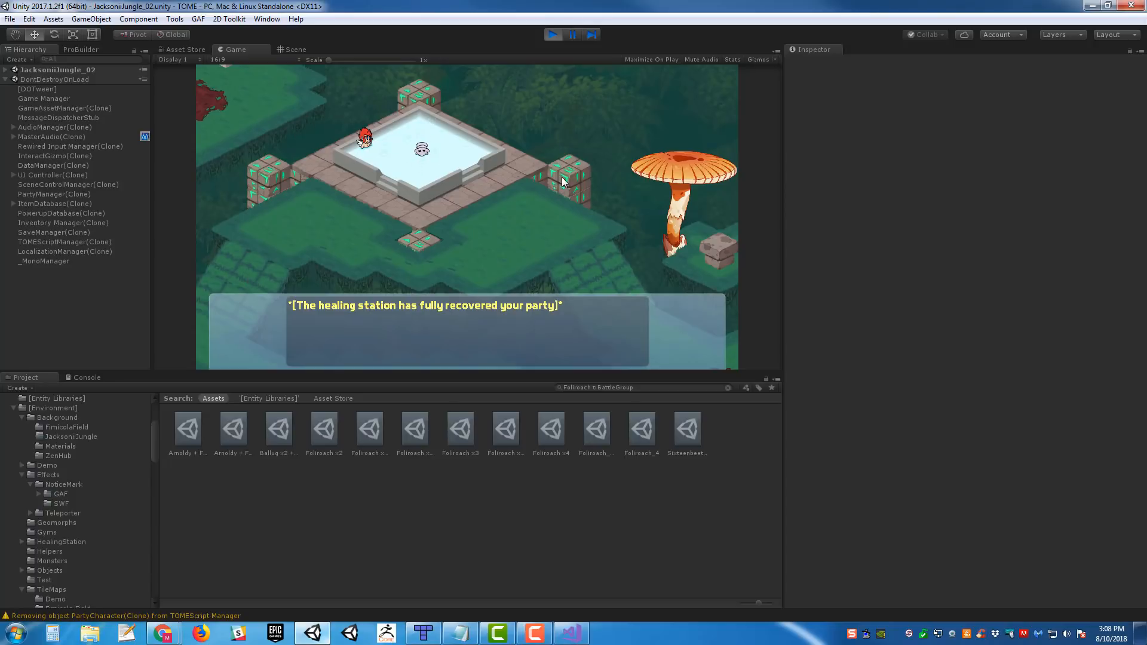
{"action": "key", "text": "space"}
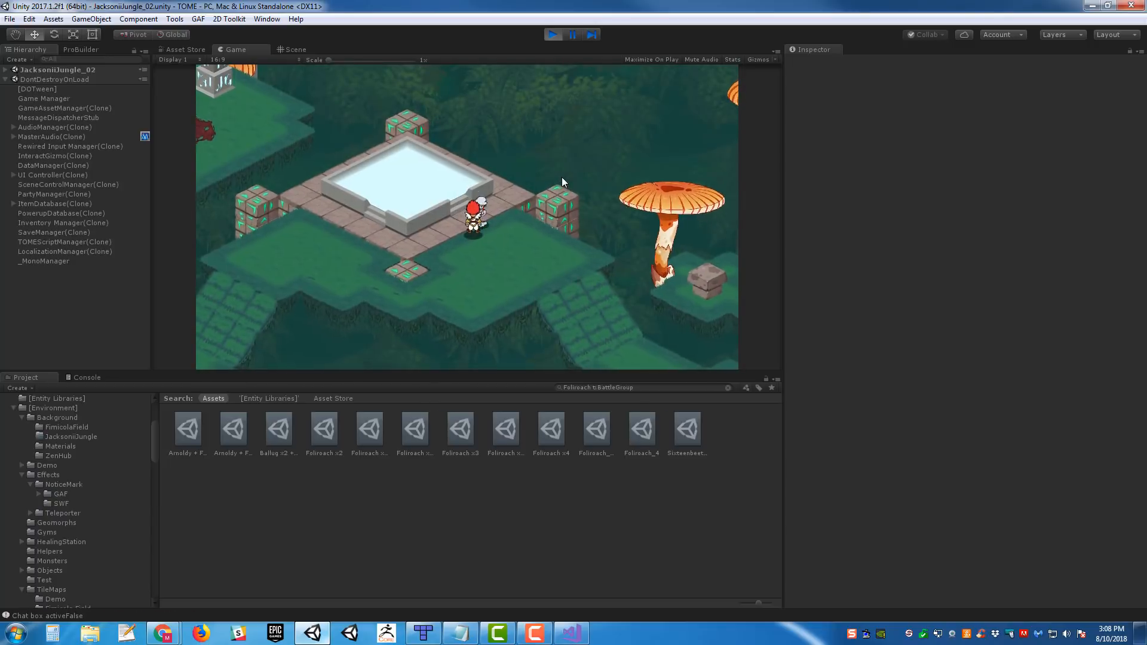
- Walk the party back down the ramp past the large dark red patch and stop play mode
{"action": "key", "text": "Right"}
{"action": "key", "text": "Down"}
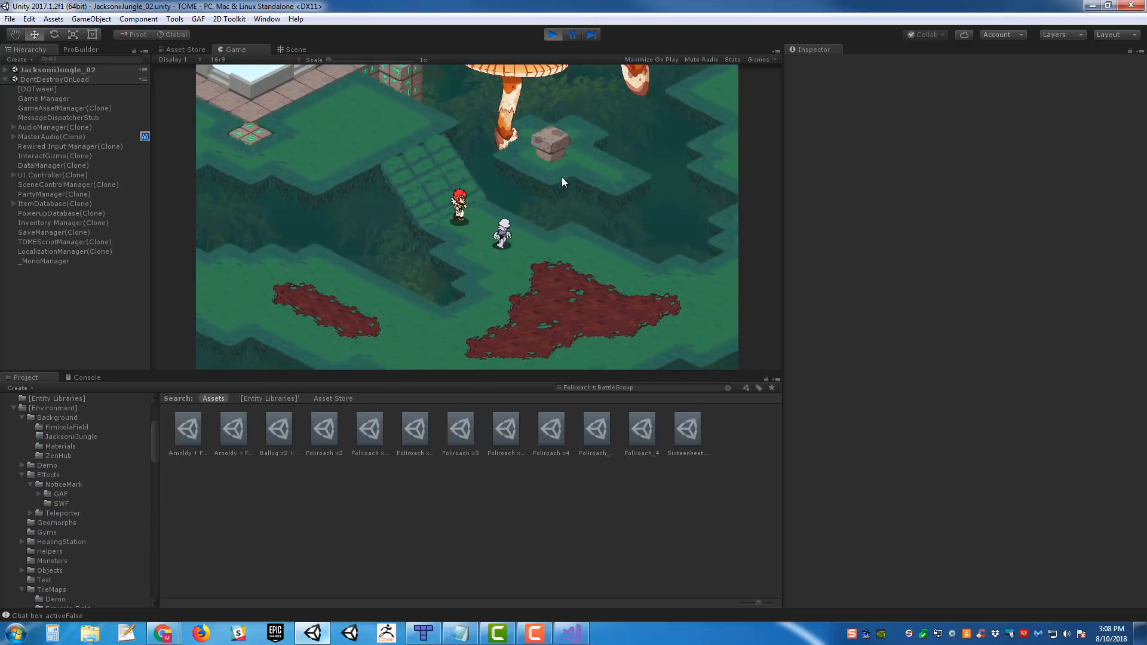
{"action": "key", "text": "Right"}
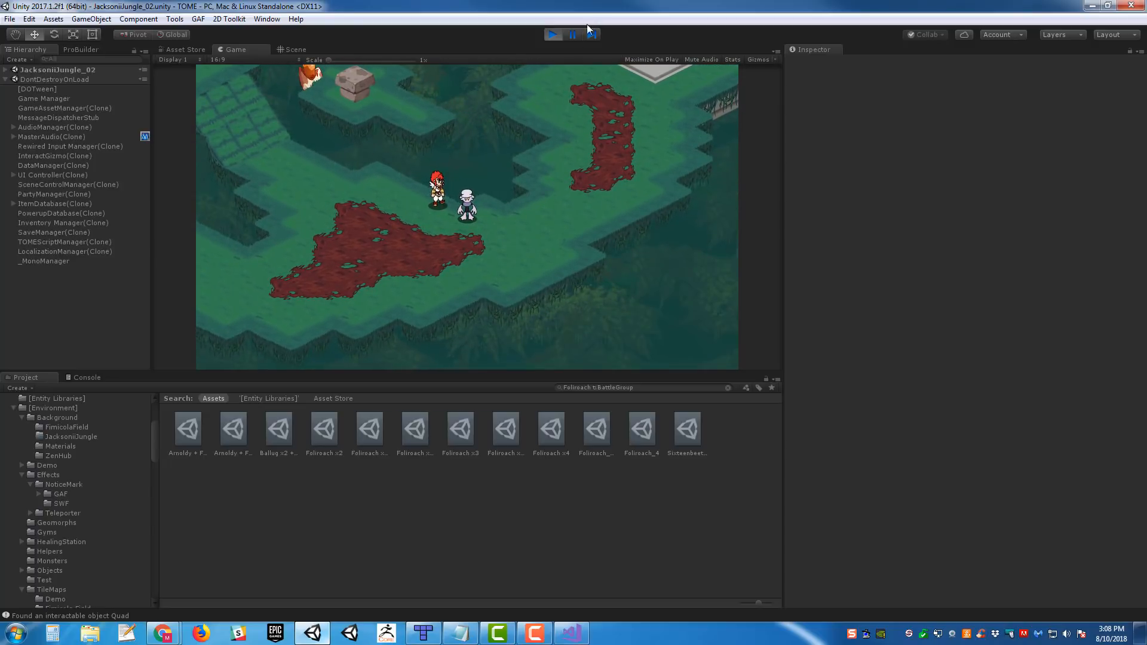
{"action": "left_click", "coordinate": [554, 34]}
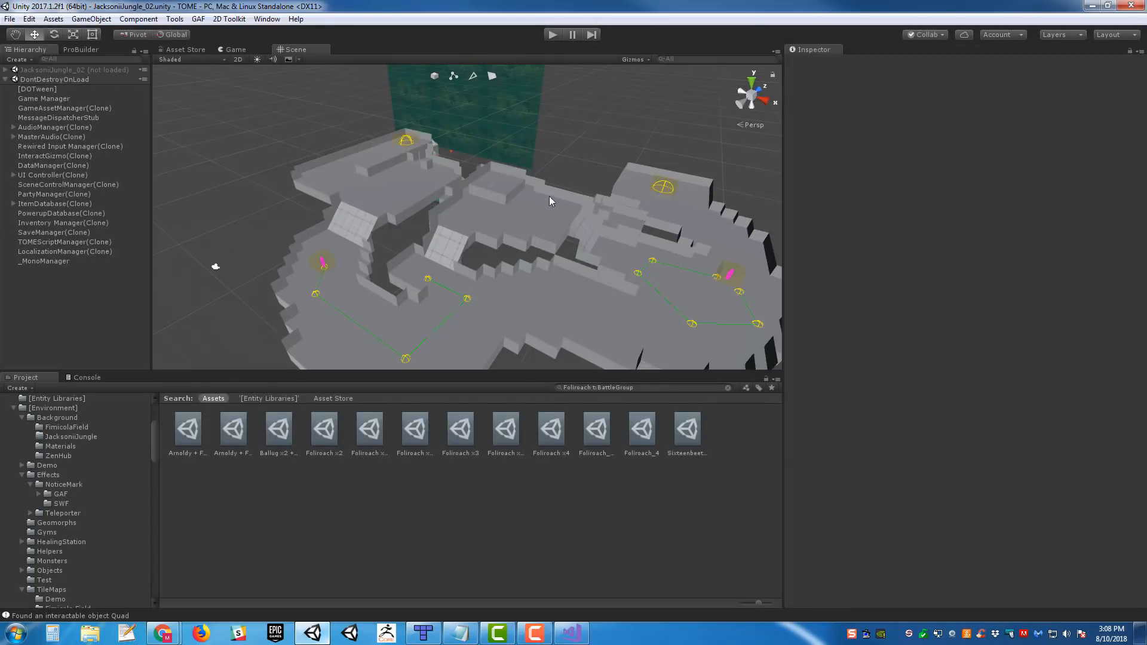
- Select Mon_Ninjant_01 under floor1_enemies and highlight the Guid of its Game Entity component
{"action": "mouse_move", "coordinate": [550, 196]}
{"action": "right_mouse_down"}
{"action": "mouse_move", "coordinate": [533, 195]}
{"action": "mouse_move", "coordinate": [526, 229]}
{"action": "mouse_move", "coordinate": [568, 235]}
{"action": "mouse_move", "coordinate": [486, 197]}
{"action": "mouse_move", "coordinate": [544, 190]}
{"action": "right_mouse_up"}
{"action": "key", "text": "w"}
{"action": "left_click", "coordinate": [472, 196]}
{"action": "key", "text": "s"}
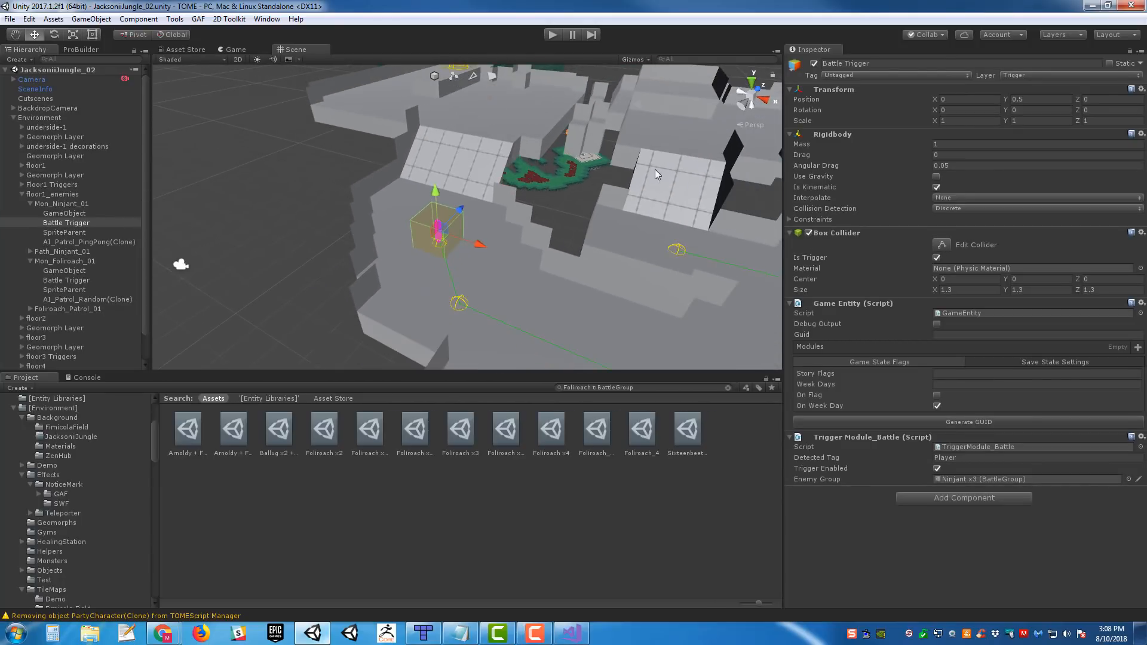
{"action": "left_click", "coordinate": [74, 204]}
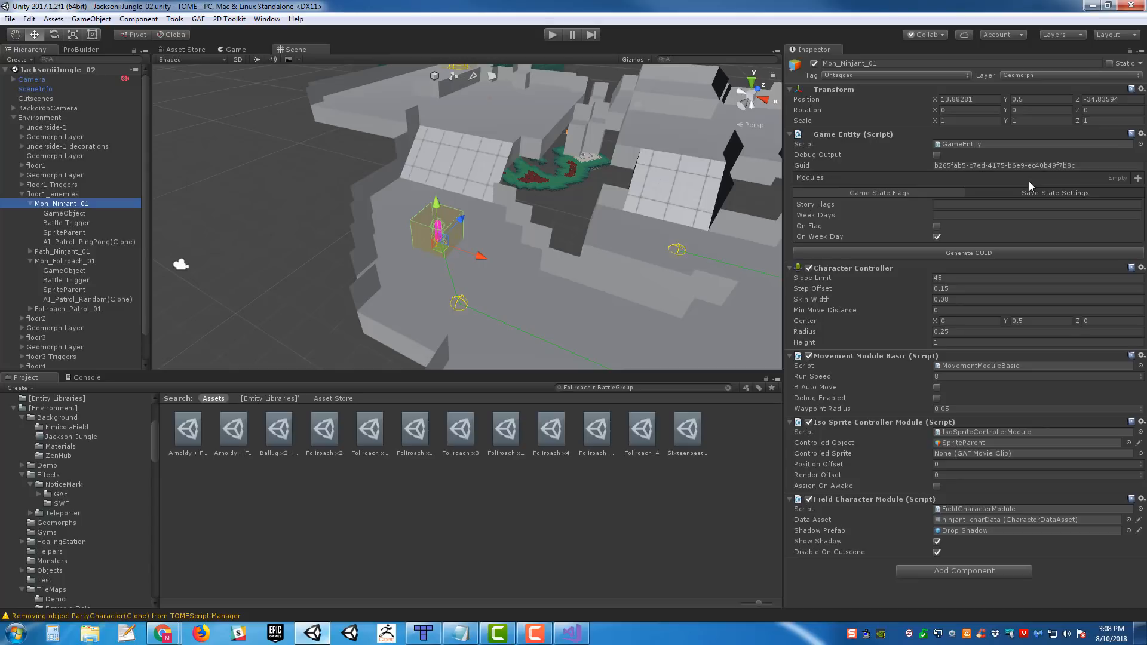
{"action": "left_click", "coordinate": [1027, 166]}
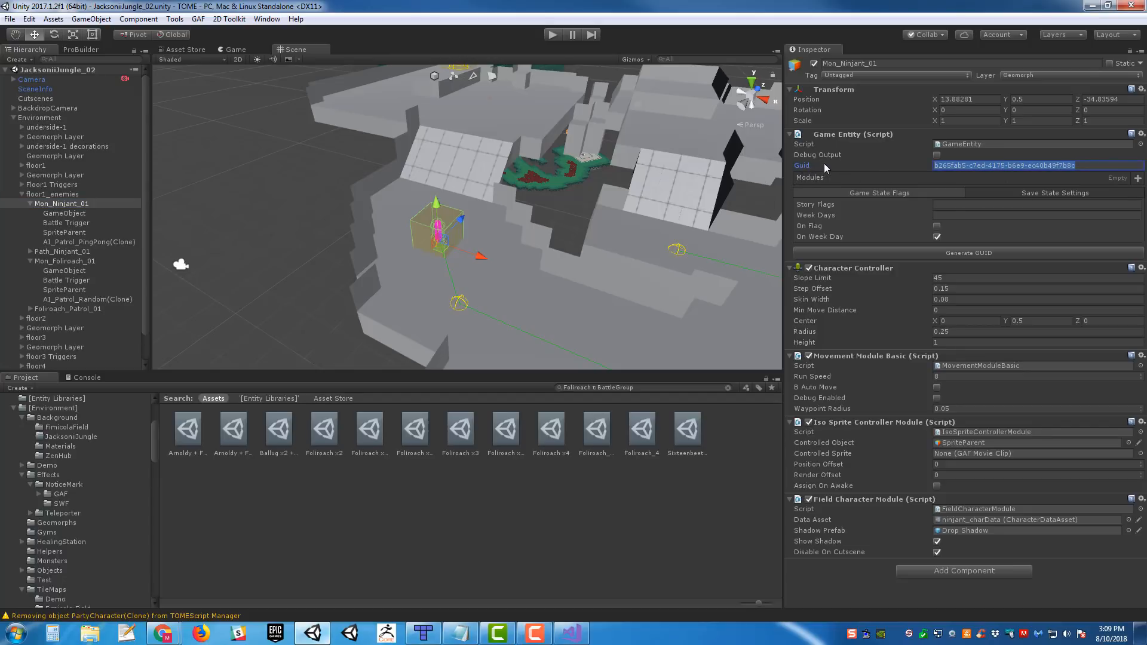
{"action": "left_click", "coordinate": [1074, 168]}
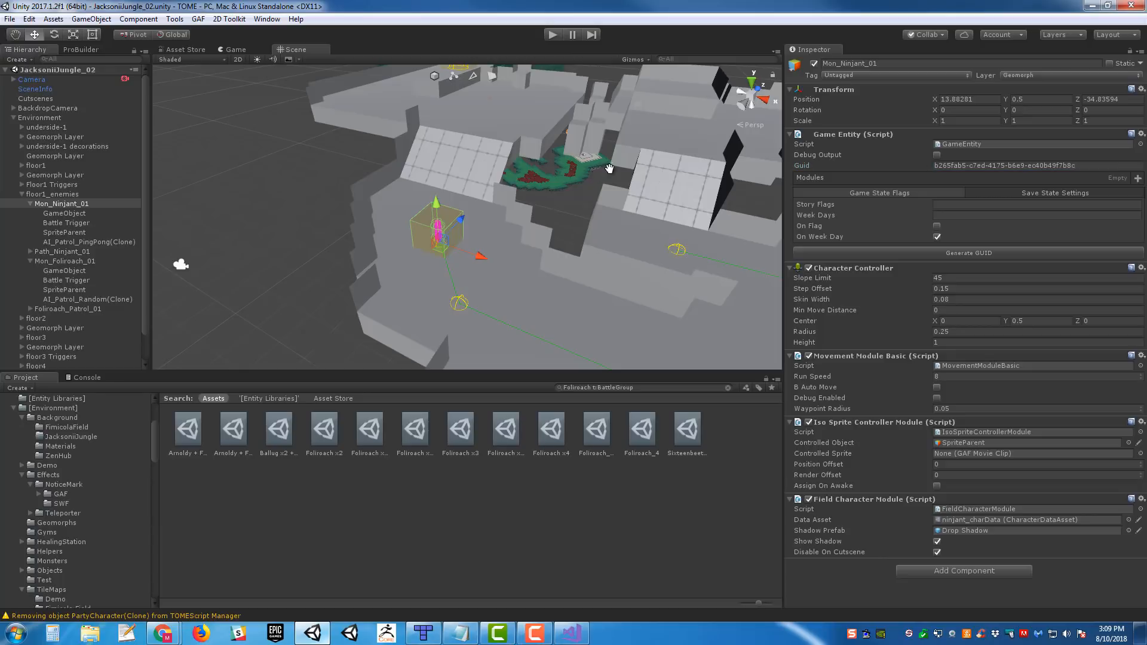
- Show the Save State Settings of Mon_Ninjant_01's Game Entity component
{"action": "middle_click_drag", "start_coordinate": [609, 169], "coordinate": [590, 174]}
{"action": "left_click_drag", "start_coordinate": [645, 187], "coordinate": [704, 189], "text": "alt"}
{"action": "scroll", "coordinate": [653, 186], "scroll_direction": "up", "scroll_amount": 3}
{"action": "middle_click_drag", "start_coordinate": [654, 189], "coordinate": [686, 180]}
{"action": "left_click_drag", "start_coordinate": [686, 180], "coordinate": [632, 181], "text": "alt"}
{"action": "middle_click_drag", "start_coordinate": [632, 181], "coordinate": [728, 167]}
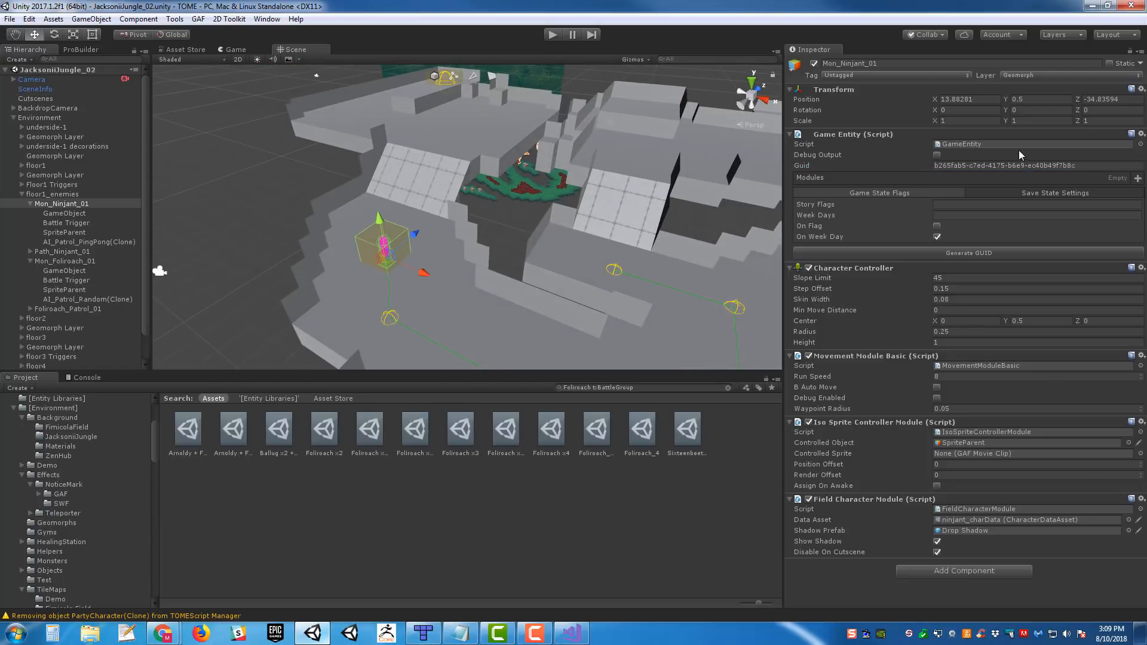
{"action": "left_click", "coordinate": [1049, 193]}
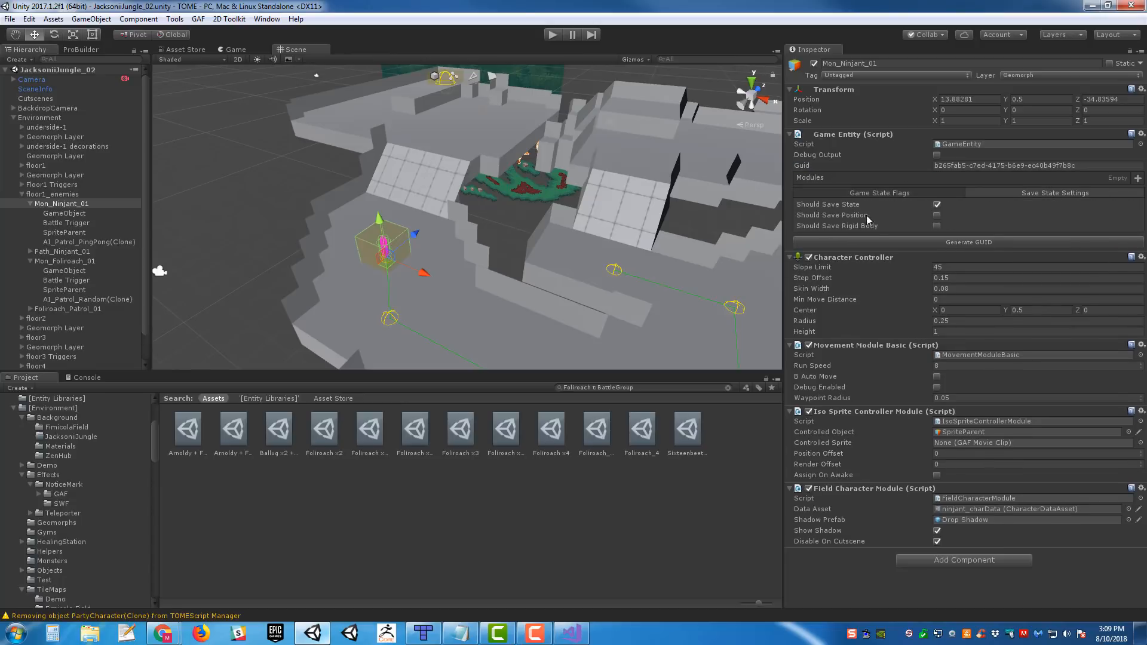
- Show the Game State Flags of Mon_Ninjant_01's Game Entity component and survey the room's ramps, platforms and enemy patrol paths
{"action": "left_click", "coordinate": [898, 193]}
{"action": "middle_click_drag", "start_coordinate": [668, 197], "coordinate": [637, 195]}
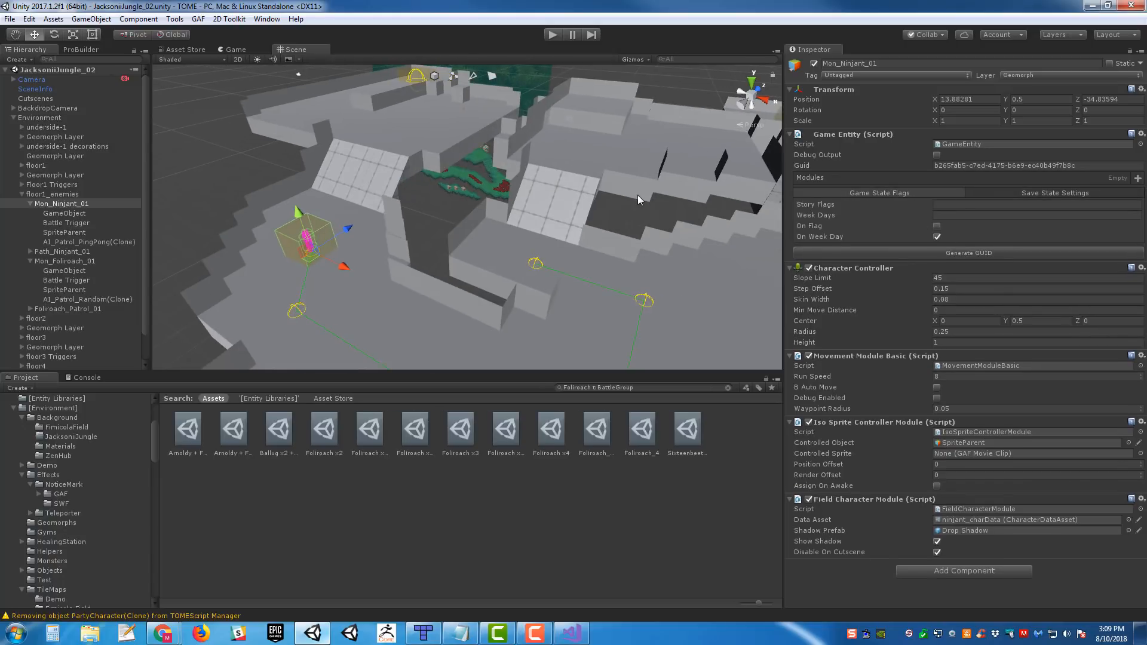
{"action": "right_click_drag", "start_coordinate": [691, 216], "coordinate": [618, 223]}
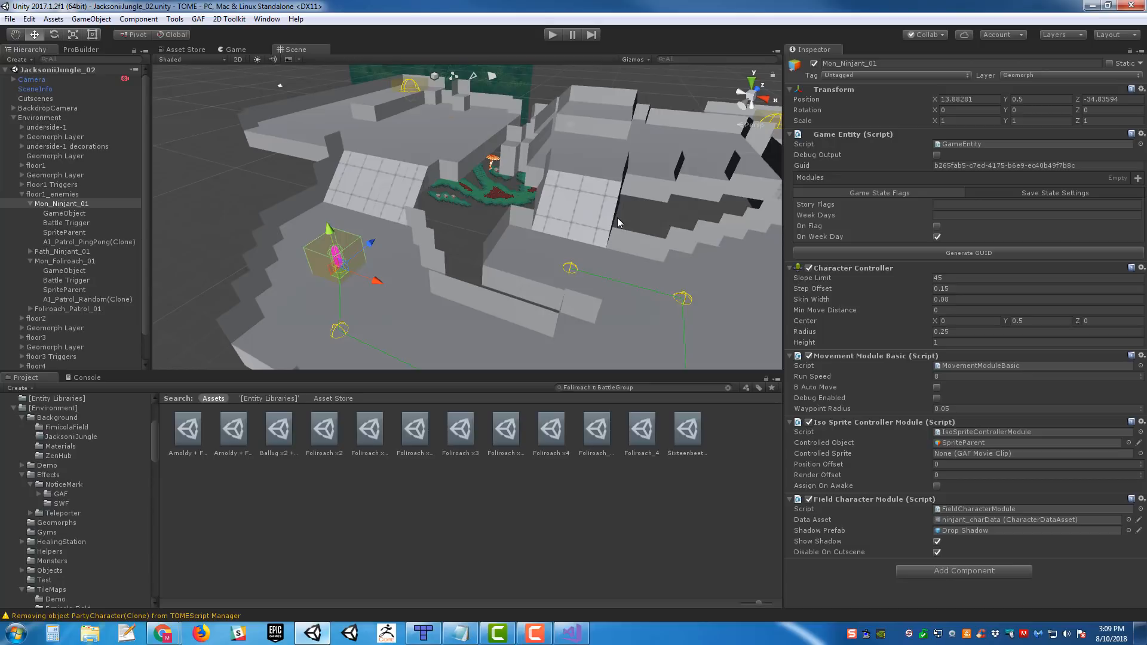
{"action": "scroll", "coordinate": [618, 218], "scroll_direction": "down", "scroll_amount": 10}
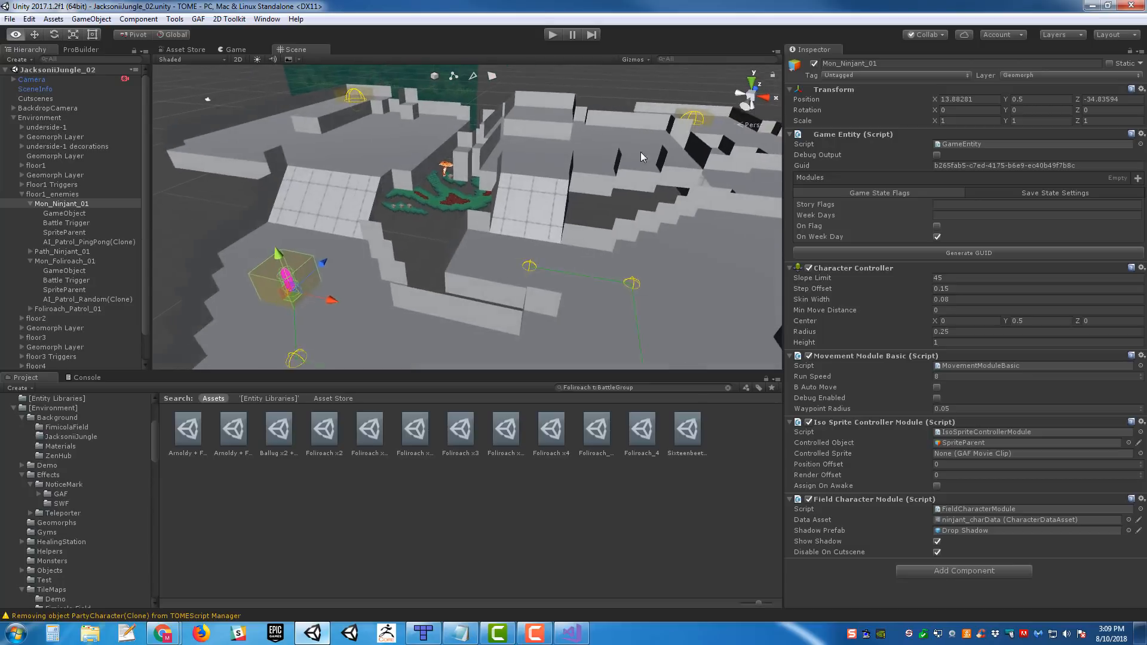
{"action": "scroll", "coordinate": [467, 180], "scroll_direction": "down", "scroll_amount": 5}
{"action": "right_click_drag", "start_coordinate": [589, 170], "coordinate": [501, 160]}
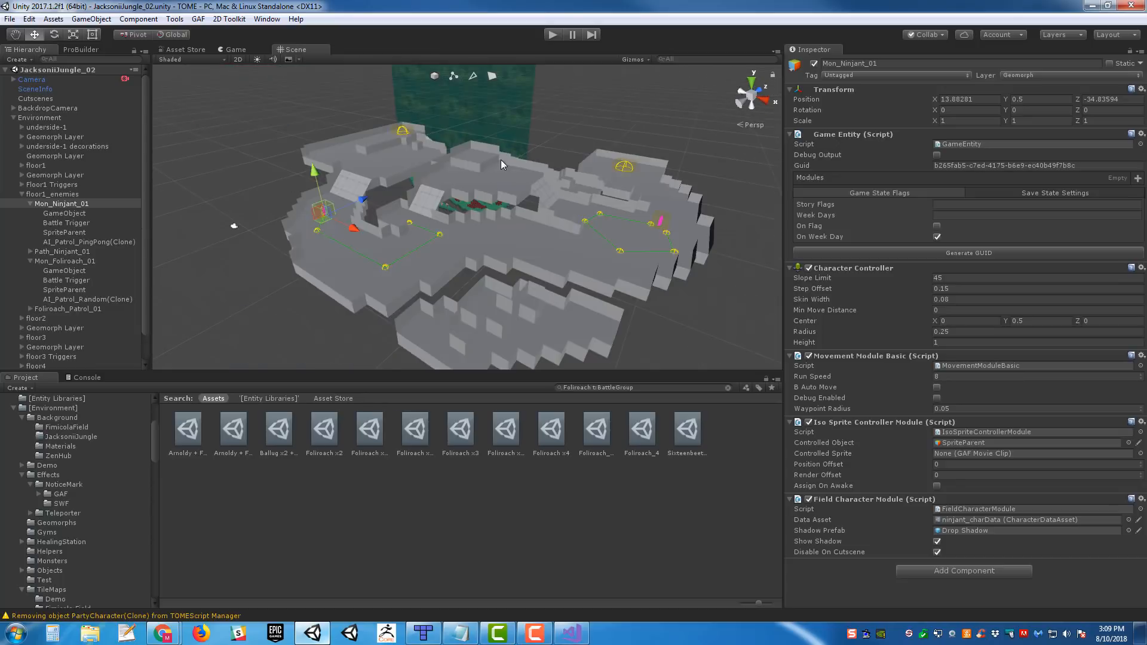
{"action": "scroll", "coordinate": [515, 170], "scroll_direction": "up", "scroll_amount": 4}
{"action": "right_click_drag", "start_coordinate": [569, 181], "coordinate": [648, 200]}
{"action": "middle_click_drag", "start_coordinate": [648, 199], "coordinate": [633, 219]}
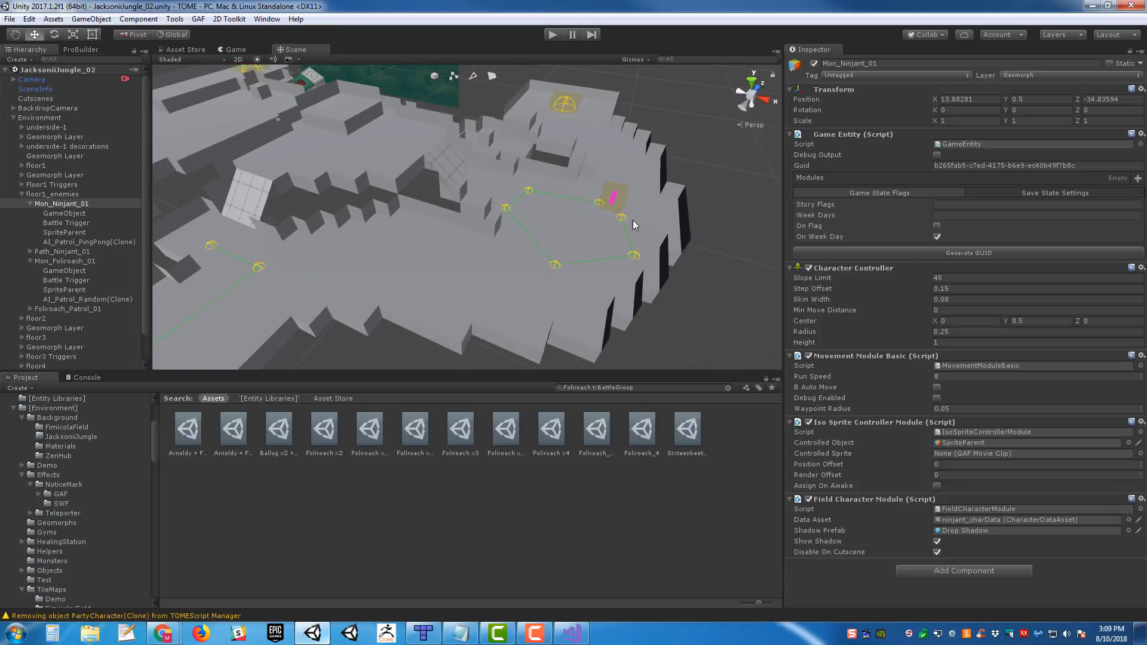
{"action": "right_click_drag", "start_coordinate": [632, 220], "coordinate": [551, 214]}
{"action": "middle_click_drag", "start_coordinate": [603, 209], "coordinate": [682, 248]}
{"action": "right_click_drag", "start_coordinate": [683, 248], "coordinate": [618, 229]}
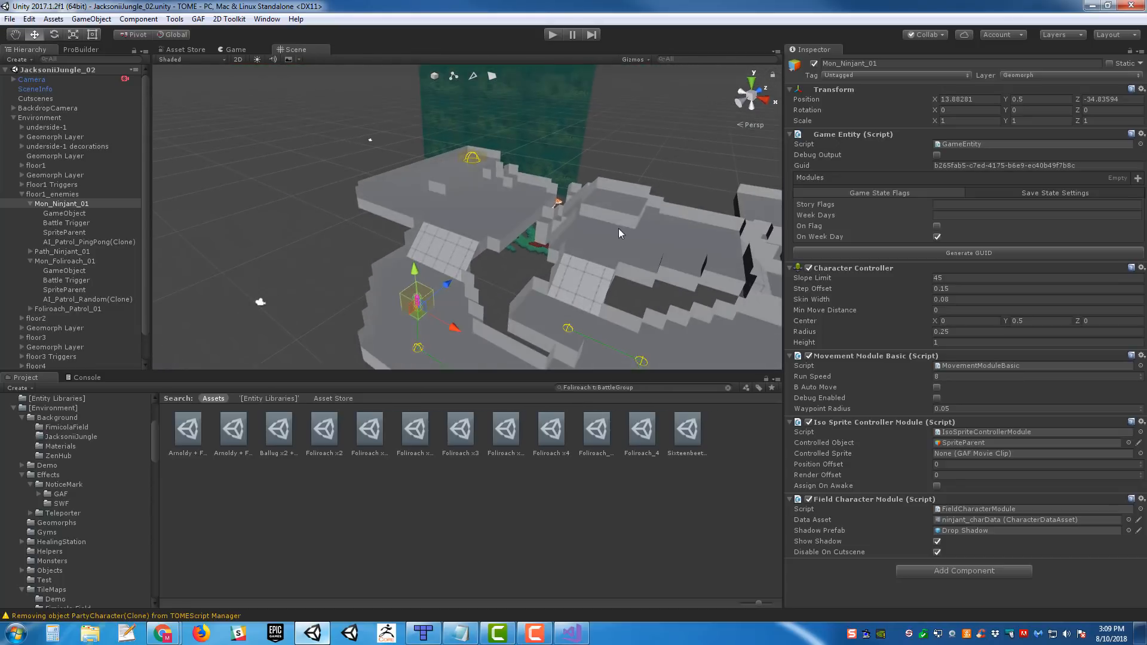
{"action": "middle_click_drag", "start_coordinate": [618, 229], "coordinate": [636, 205]}
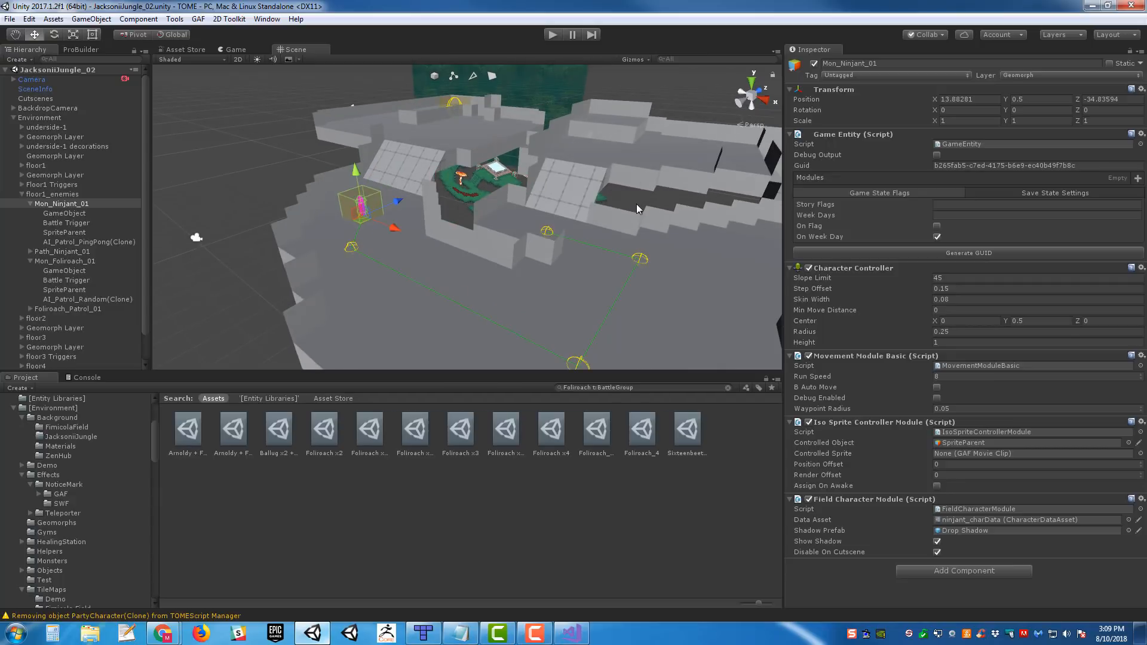
{"action": "right_click_drag", "start_coordinate": [637, 205], "coordinate": [592, 231]}
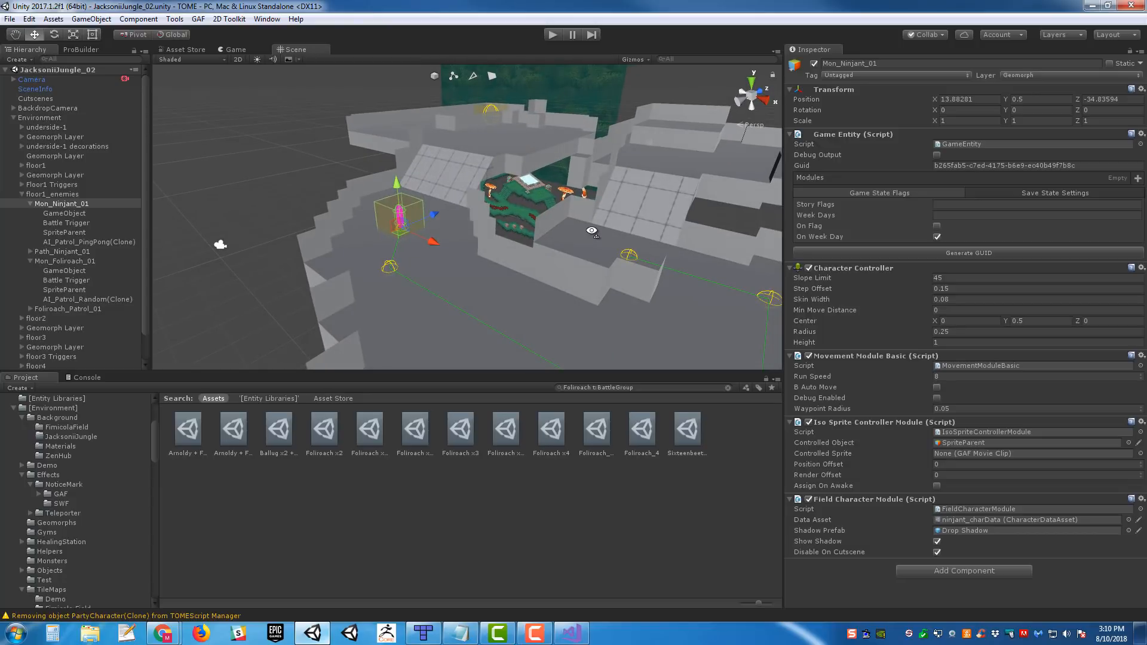
{"action": "right_click_drag", "start_coordinate": [567, 140], "coordinate": [738, 100]}
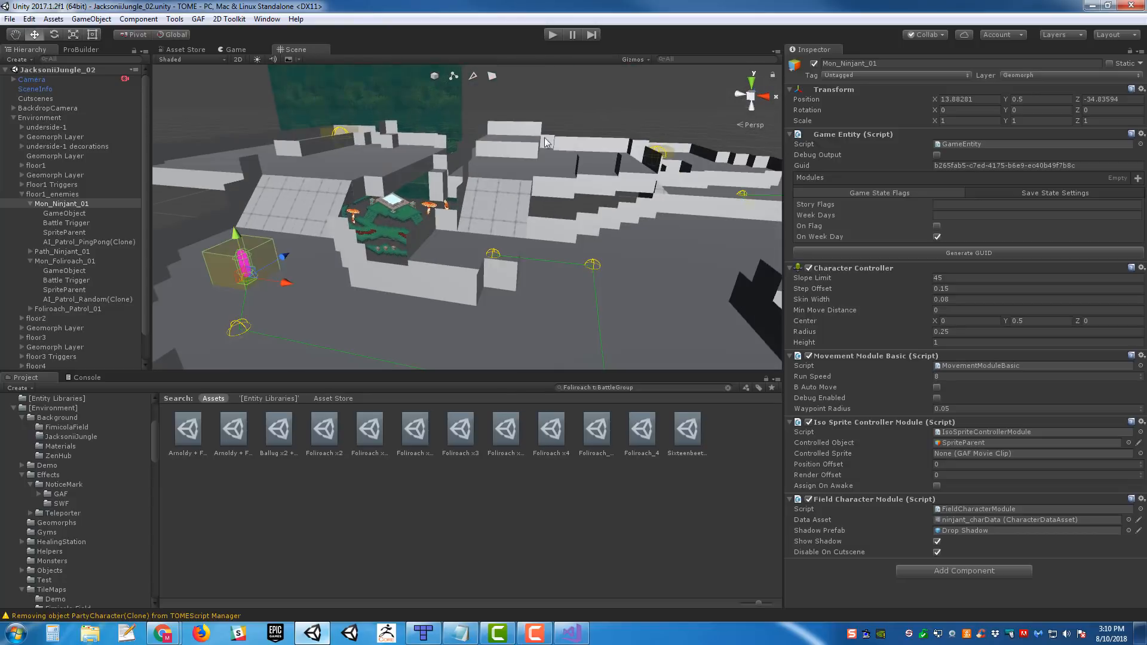
{"action": "scroll", "coordinate": [650, 179], "scroll_direction": "up", "scroll_amount": 3}
{"action": "right_click_drag", "start_coordinate": [653, 181], "coordinate": [661, 239]}
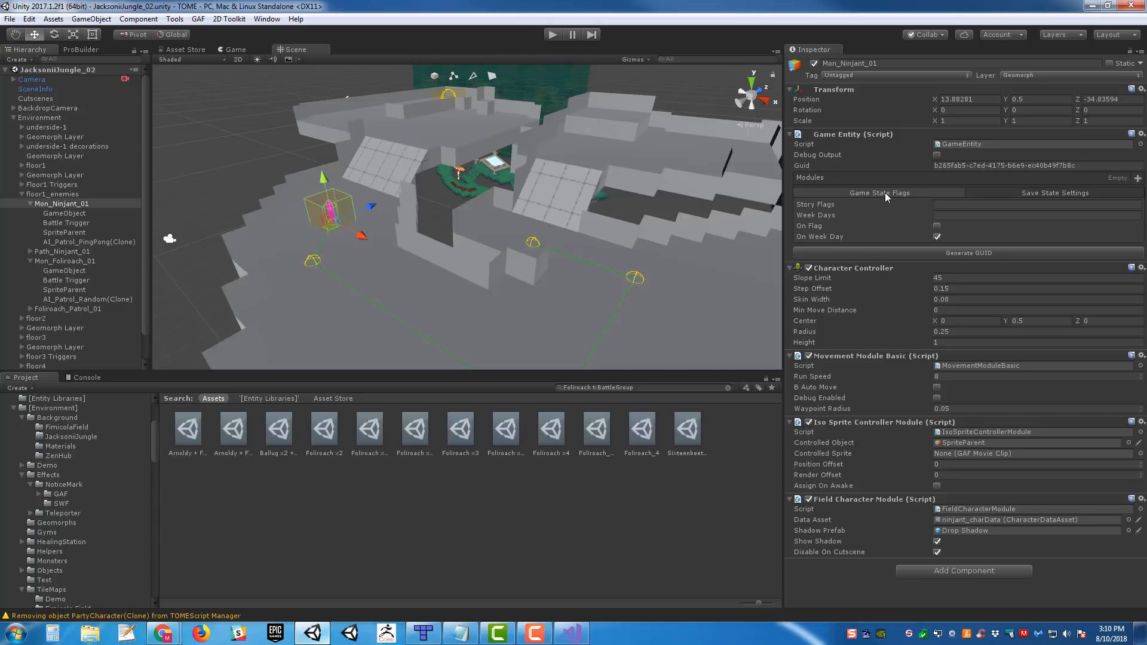
- Go through the Story Flags and Week Days fields in Mon_Ninjant_01's Game State Flags
{"action": "left_click", "coordinate": [971, 205]}
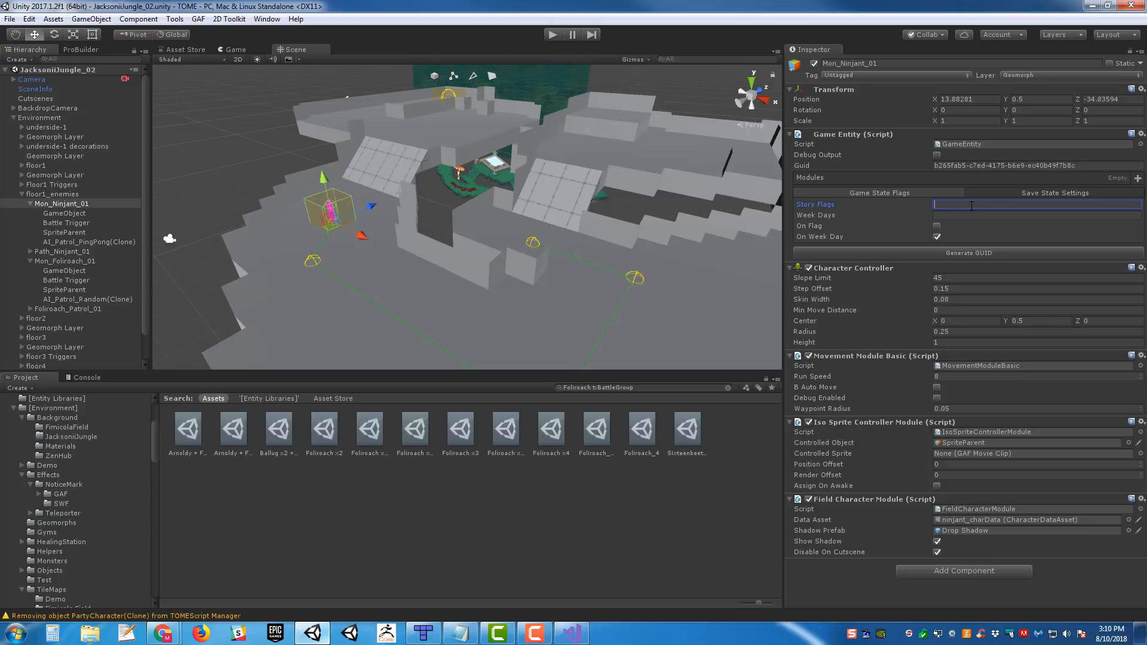
{"action": "left_click", "coordinate": [959, 216]}
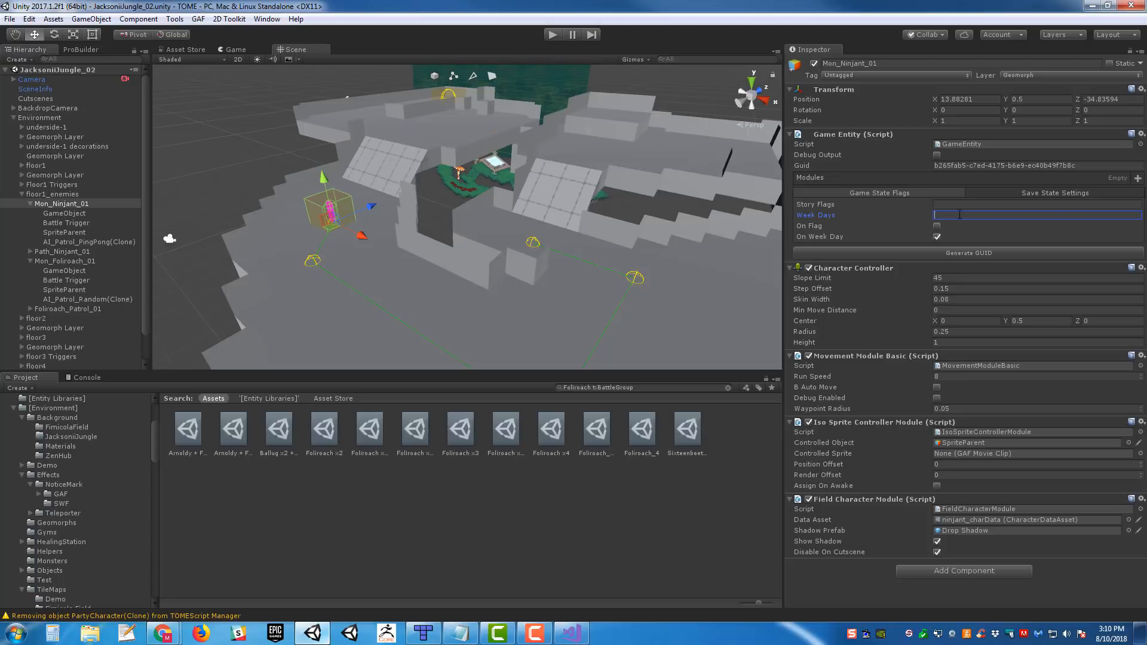
{"action": "right_click_drag", "start_coordinate": [555, 206], "coordinate": [587, 186]}
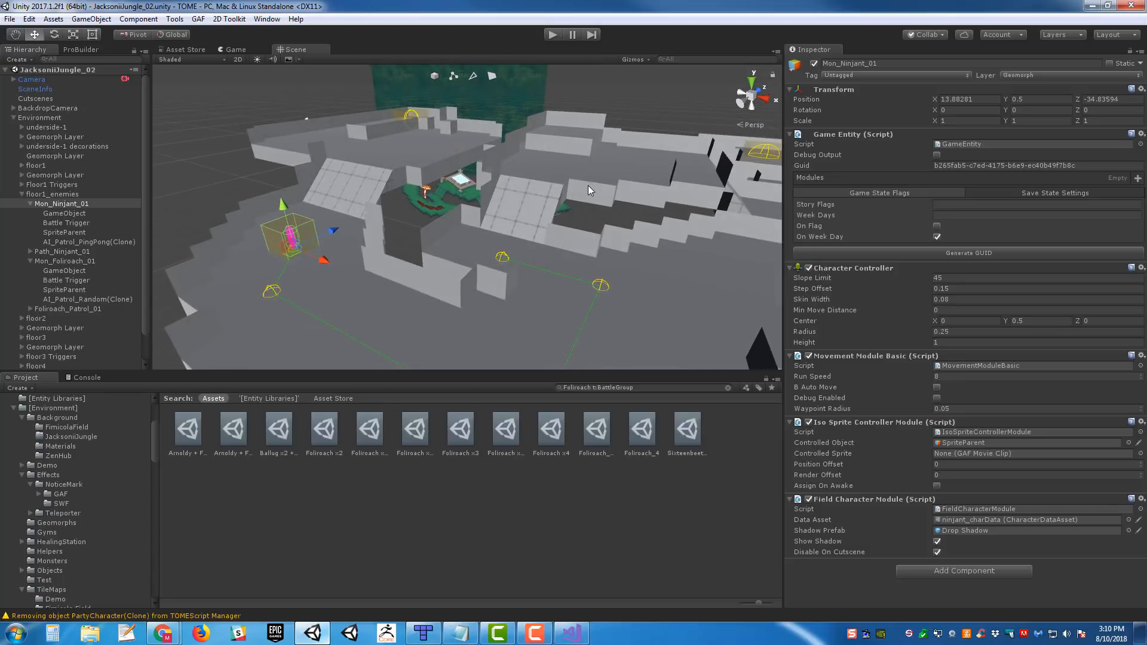
{"action": "scroll", "coordinate": [627, 215], "scroll_direction": "down", "scroll_amount": 5}
{"action": "right_click_drag", "start_coordinate": [657, 230], "coordinate": [638, 202]}
- Try W1D3,W1D4,W2D7 as the Week Days of Mon_Ninjant_01 and clear the field again
{"action": "left_click", "coordinate": [989, 215]}
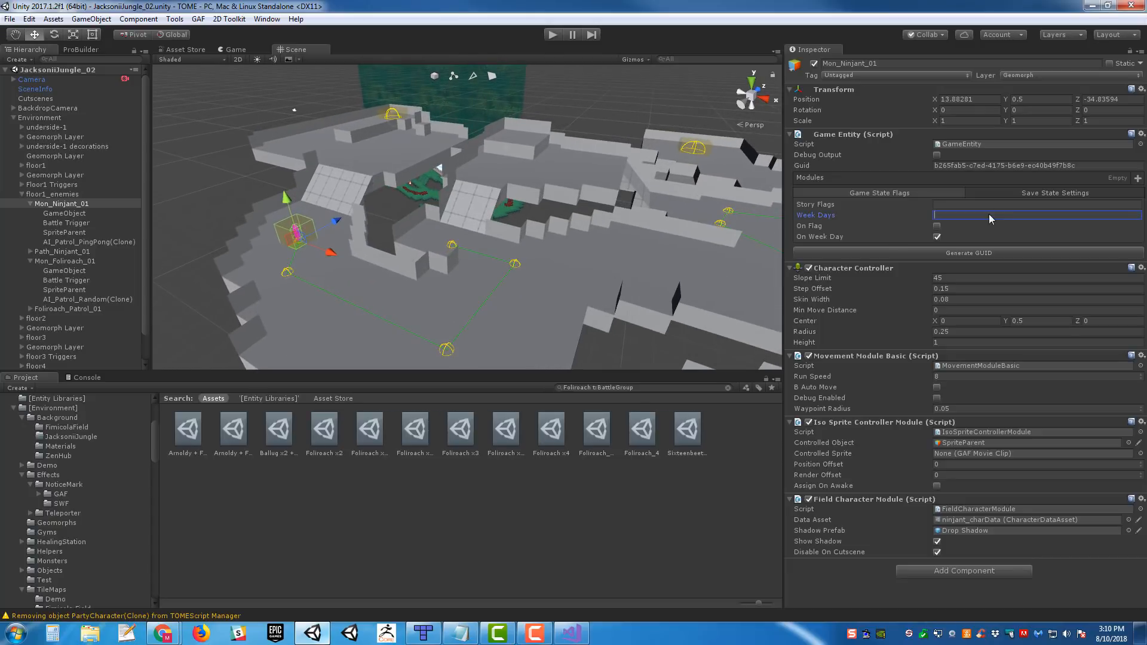
{"action": "type", "text": "W1D3,W1D4,W2D7"}
{"action": "key", "text": "ctrl+a"}
{"action": "key", "text": "BackSpace"}
- Save the JacksoniiJungle_02 scene and show the contents of the [Entity Libraries] project folder
{"action": "right_click_drag", "start_coordinate": [604, 210], "coordinate": [607, 209]}
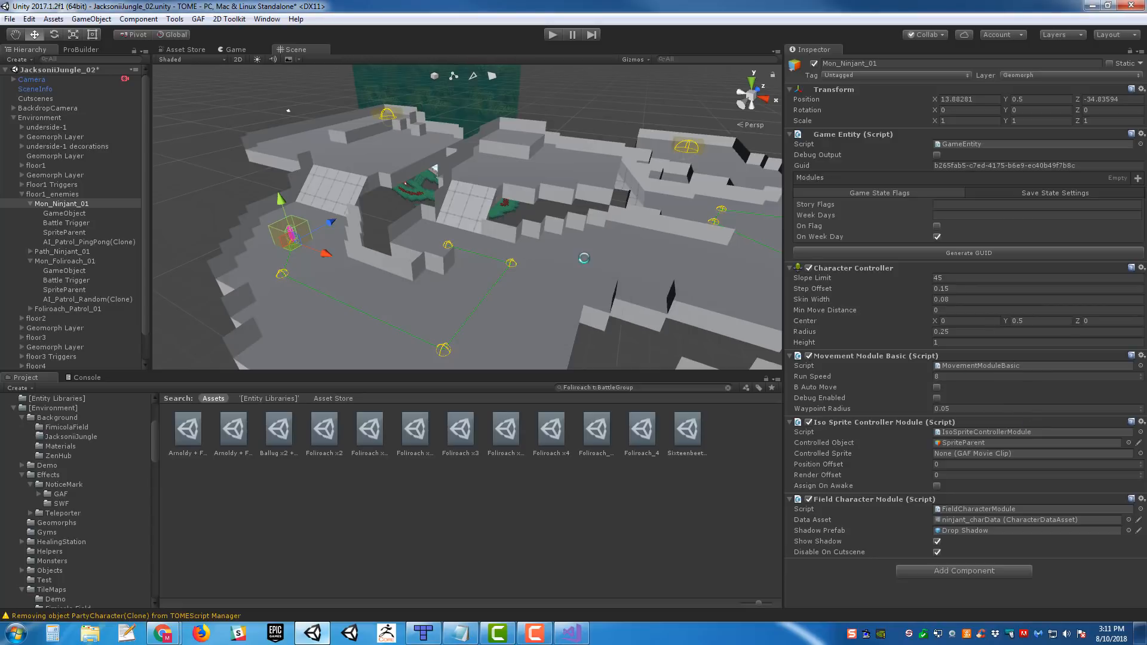
{"action": "key", "text": "ctrl+s"}
{"action": "right_click_drag", "start_coordinate": [584, 231], "coordinate": [543, 221]}
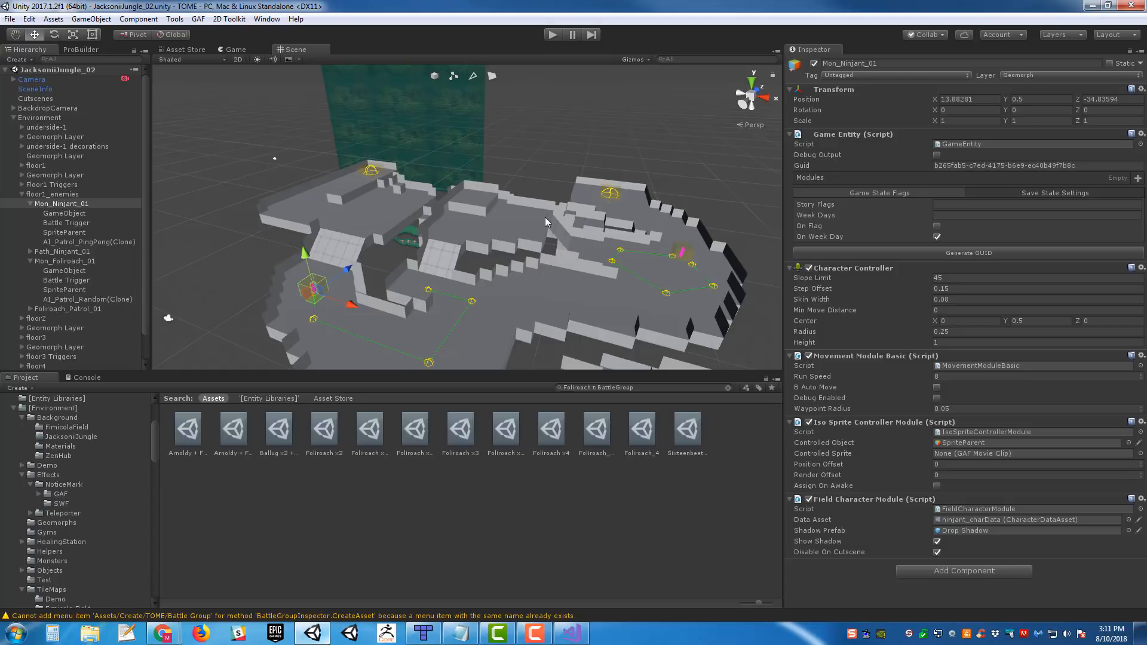
{"action": "right_click_drag", "start_coordinate": [621, 229], "coordinate": [620, 257]}
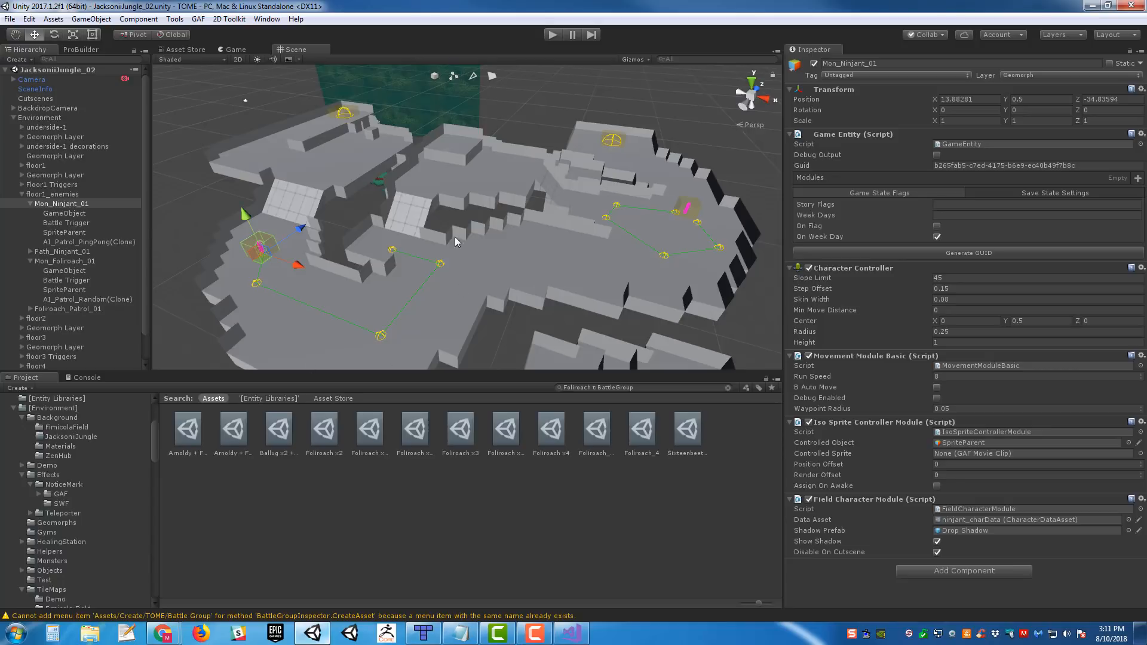
{"action": "right_click_drag", "start_coordinate": [583, 237], "coordinate": [527, 211]}
{"action": "middle_click_drag", "start_coordinate": [528, 212], "coordinate": [598, 225]}
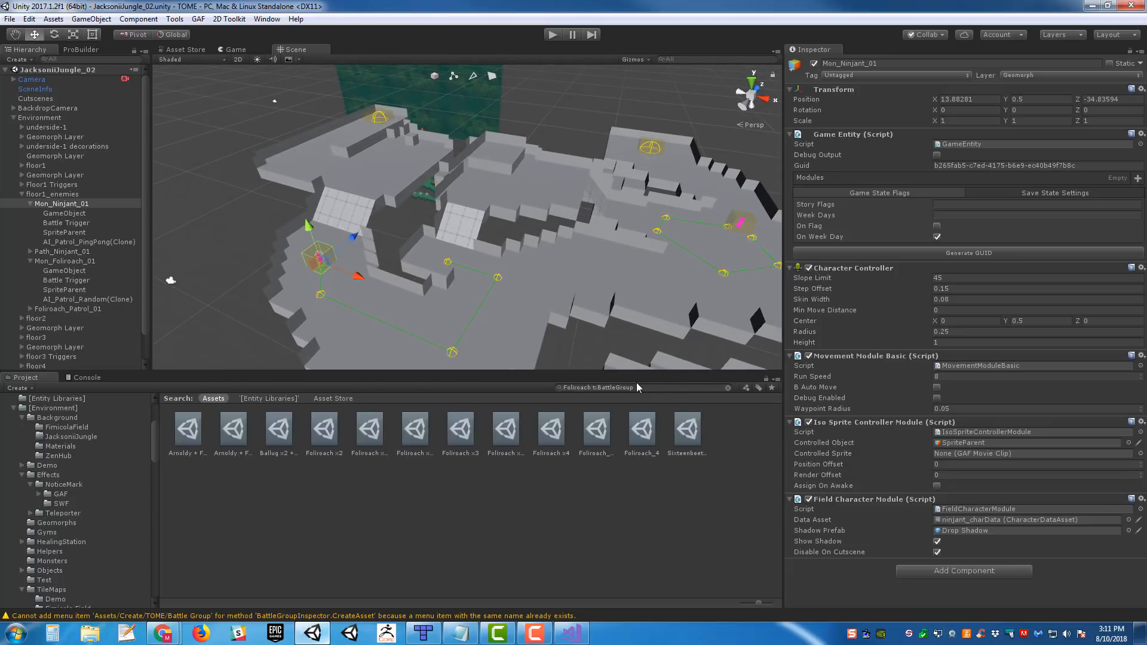
{"action": "left_click", "coordinate": [57, 398]}
{"action": "right_click_drag", "start_coordinate": [505, 248], "coordinate": [556, 264]}
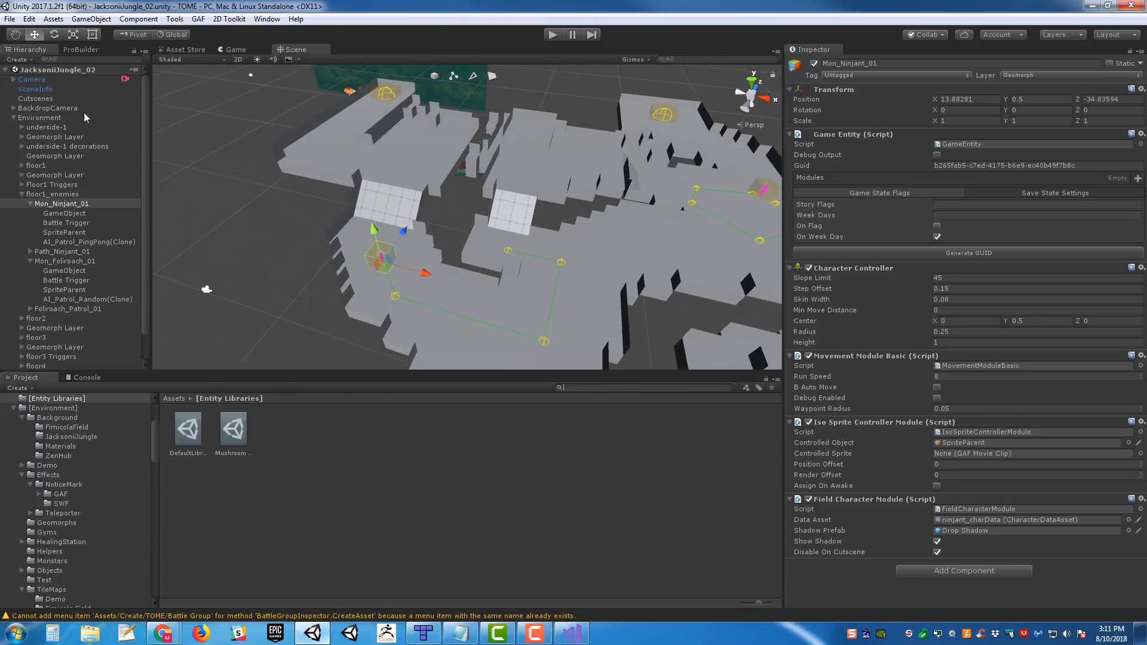
- Switch to Tiled and open the map Fimicola Field ROOM3.tmx from the Fimicola Field folder
{"action": "left_click", "coordinate": [424, 633]}
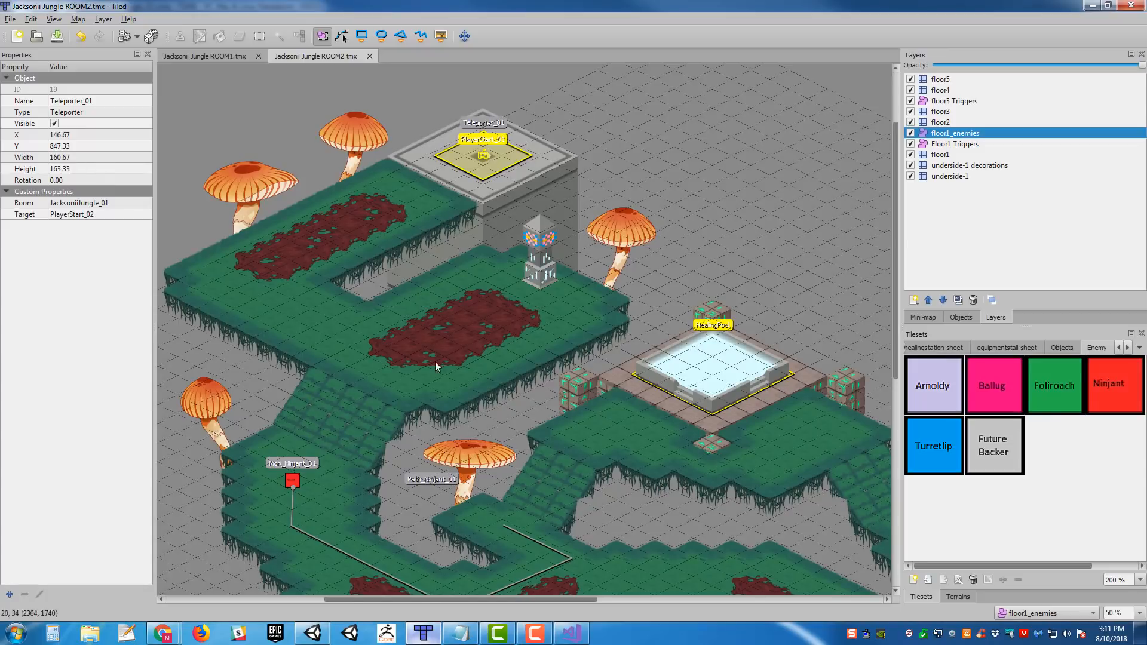
{"action": "left_click", "coordinate": [5, 19]}
{"action": "left_click", "coordinate": [27, 46]}
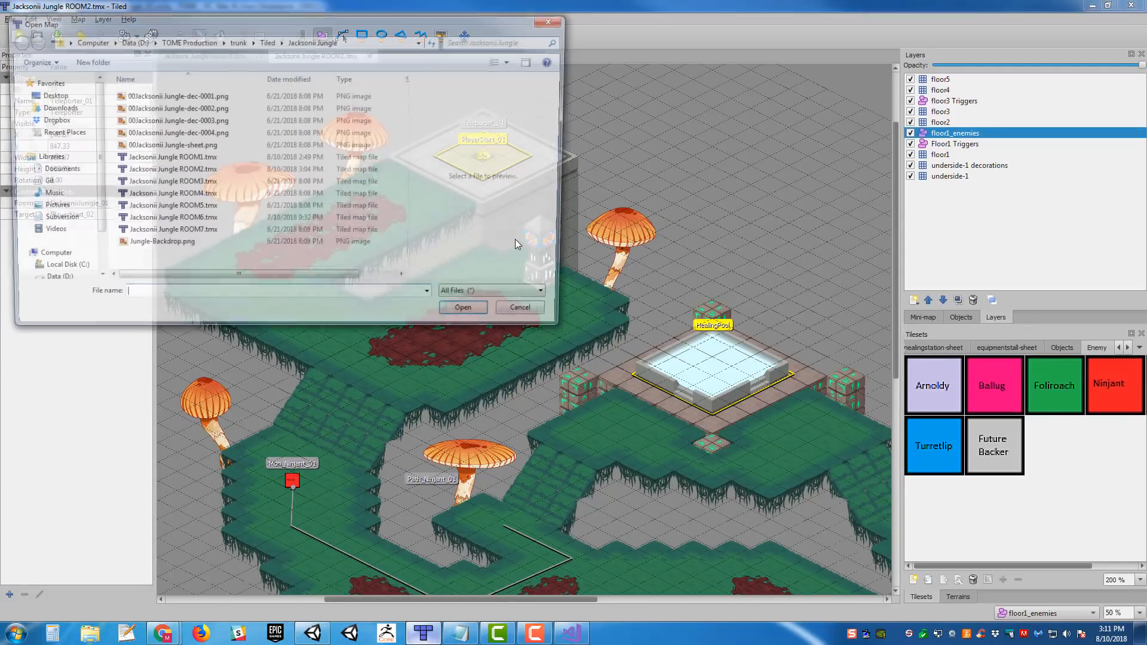
{"action": "left_click", "coordinate": [266, 41]}
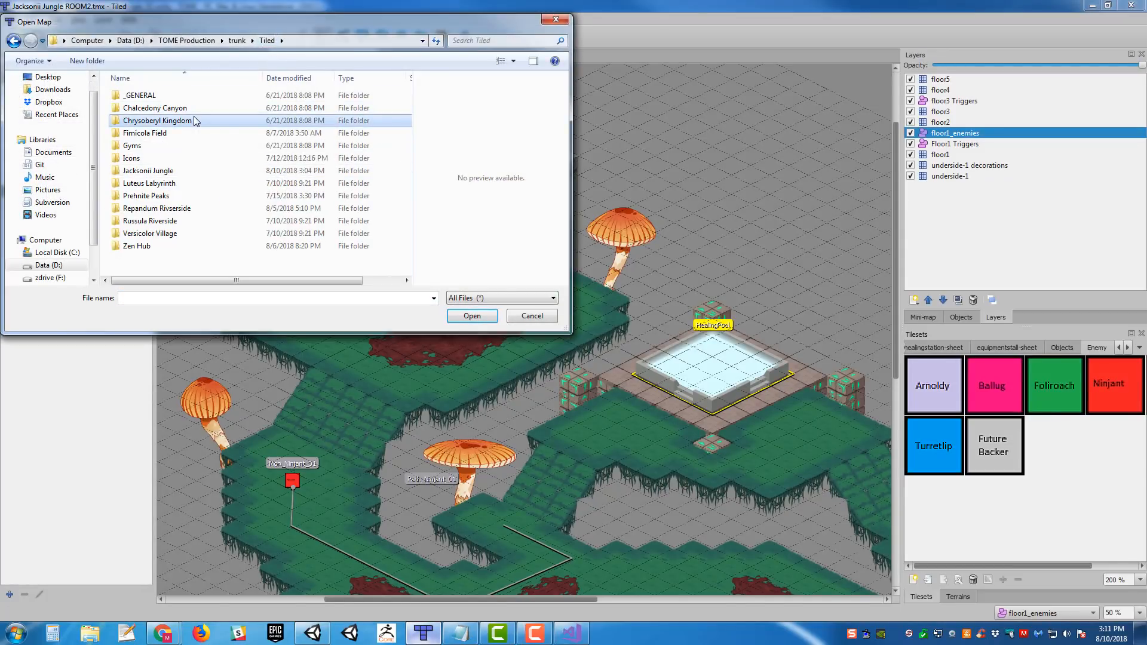
{"action": "double_click", "coordinate": [195, 133]}
{"action": "scroll", "coordinate": [311, 203], "scroll_direction": "down", "scroll_amount": 1}
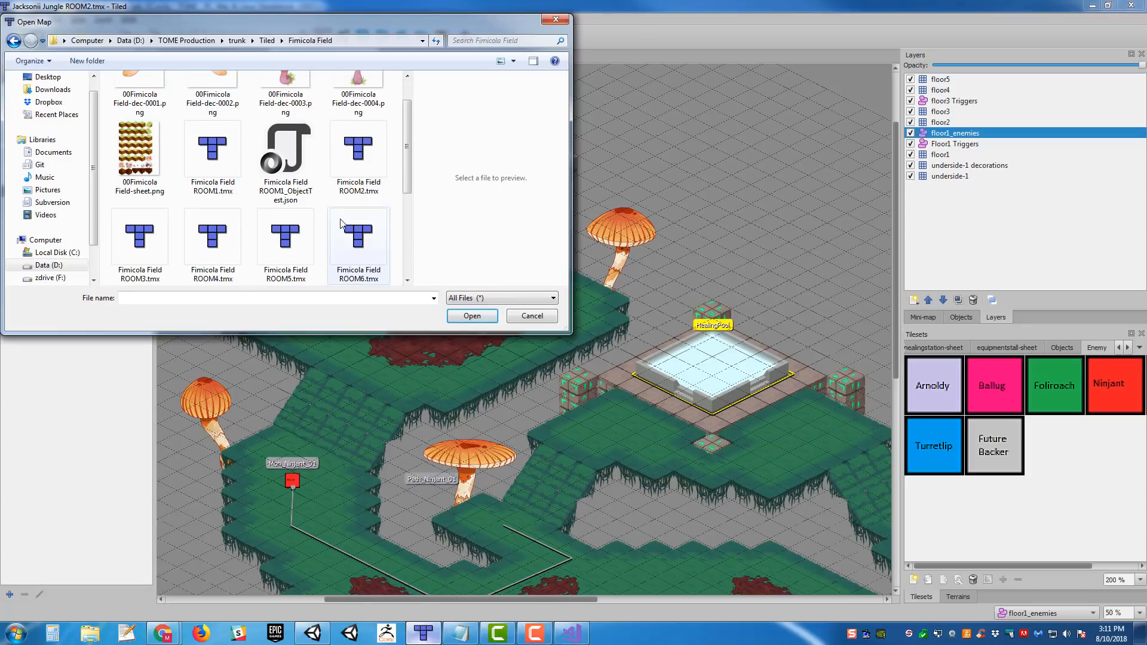
{"action": "double_click", "coordinate": [143, 245]}
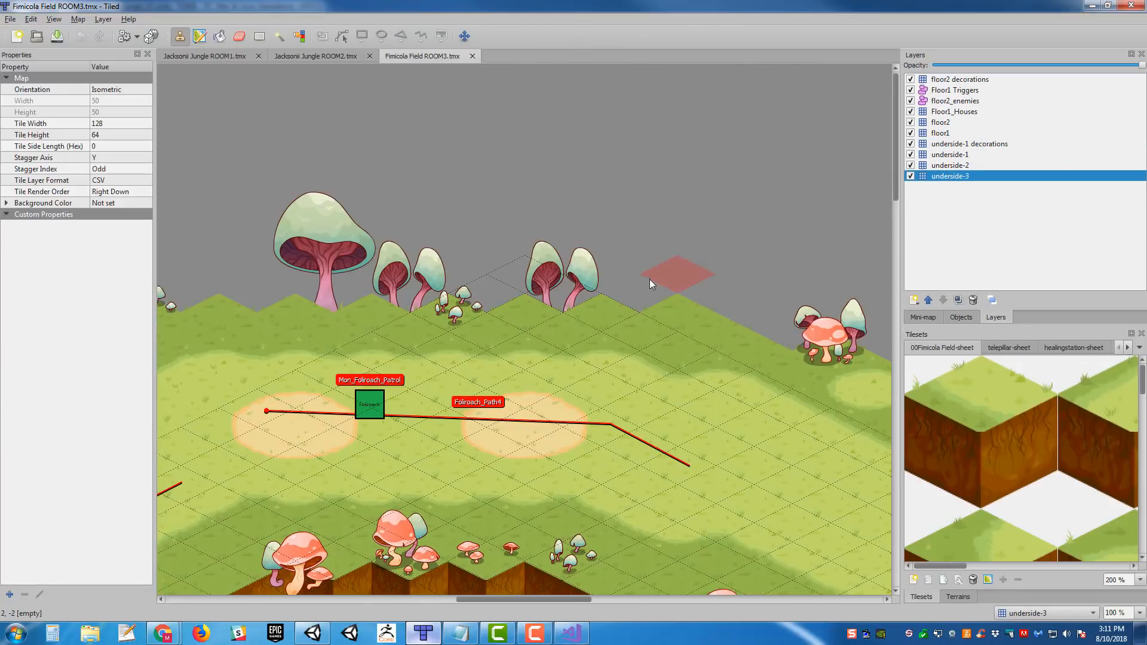
- Find the backer fight area beside the TriggerA zone and make the Floor1 Triggers layer active
{"action": "scroll", "coordinate": [623, 279], "scroll_direction": "down", "scroll_amount": 6}
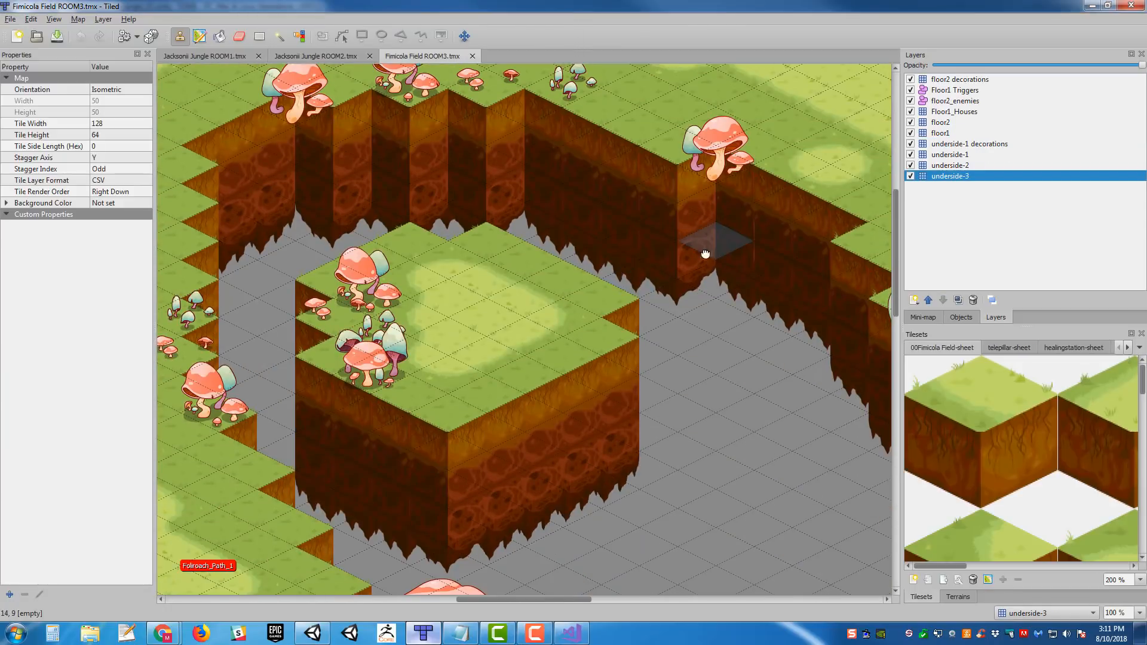
{"action": "middle_click_drag", "start_coordinate": [704, 251], "coordinate": [251, 283]}
{"action": "scroll", "coordinate": [680, 262], "scroll_direction": "down", "scroll_amount": 1, "text": "ctrl"}
{"action": "middle_click_drag", "start_coordinate": [783, 274], "coordinate": [540, 287]}
{"action": "scroll", "coordinate": [568, 245], "scroll_direction": "up", "scroll_amount": 1, "text": "ctrl"}
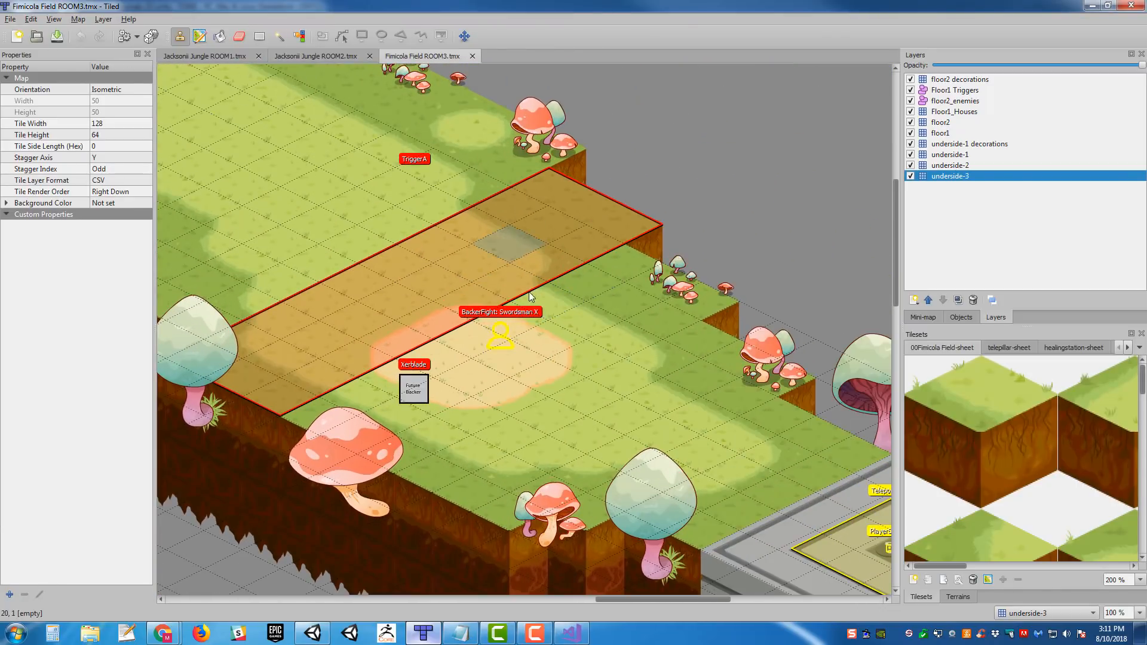
{"action": "left_click", "coordinate": [995, 91]}
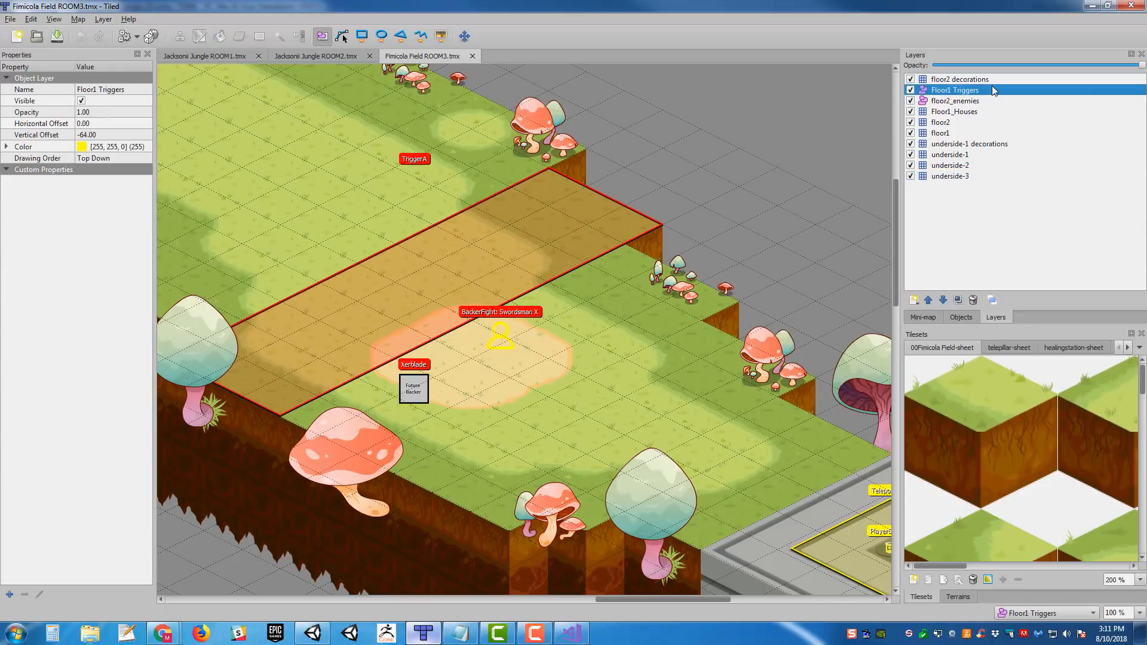
- Select the TriggerA zone across the grass path to show its object properties
{"action": "middle_click_drag", "start_coordinate": [563, 195], "coordinate": [601, 161]}
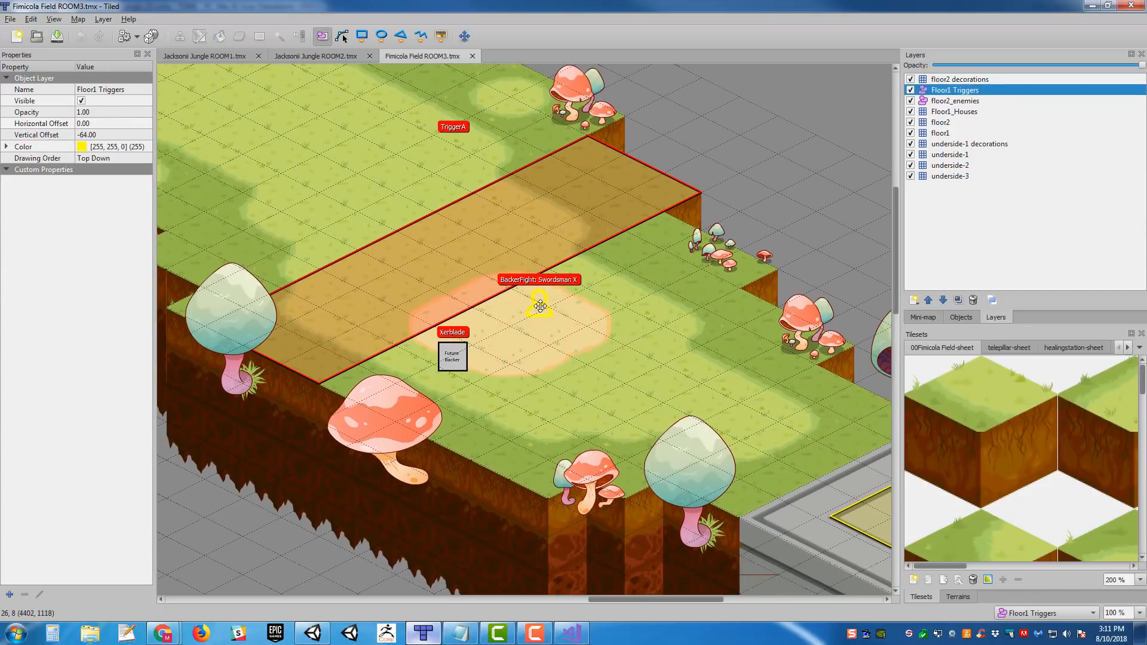
{"action": "left_click", "coordinate": [540, 305]}
{"action": "middle_click_drag", "start_coordinate": [545, 195], "coordinate": [688, 193]}
{"action": "left_click", "coordinate": [688, 193]}
{"action": "middle_click_drag", "start_coordinate": [783, 251], "coordinate": [689, 257]}
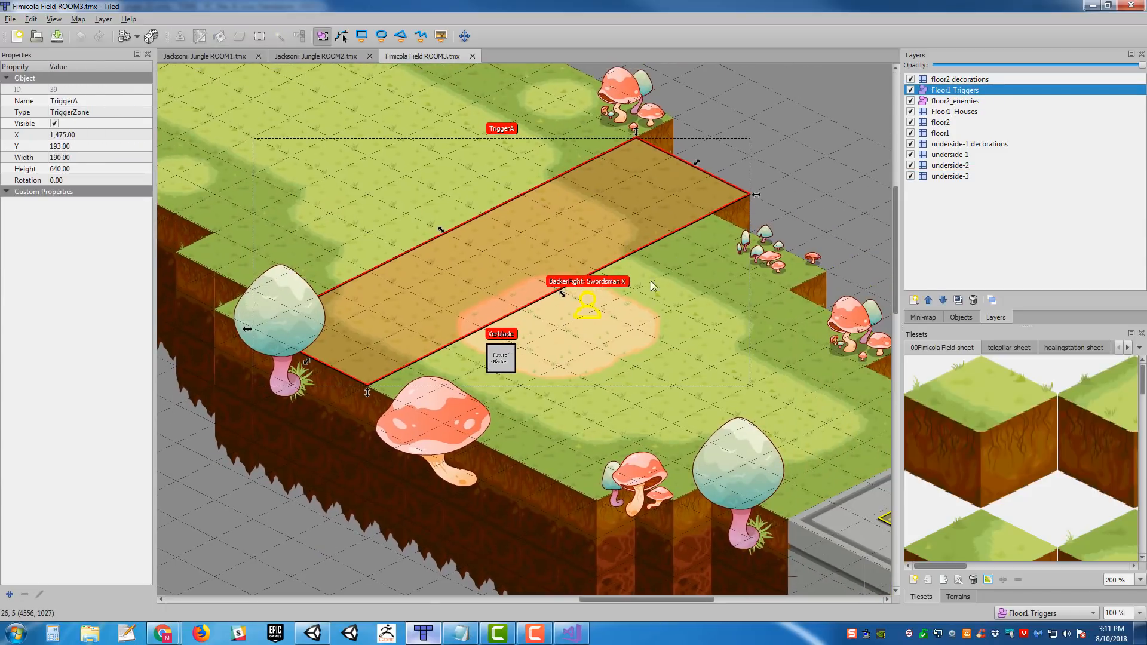
- Select the BackerFight: Swordsman X object and review its Battlers, Encounter and Triggers custom properties
{"action": "left_click", "coordinate": [587, 305]}
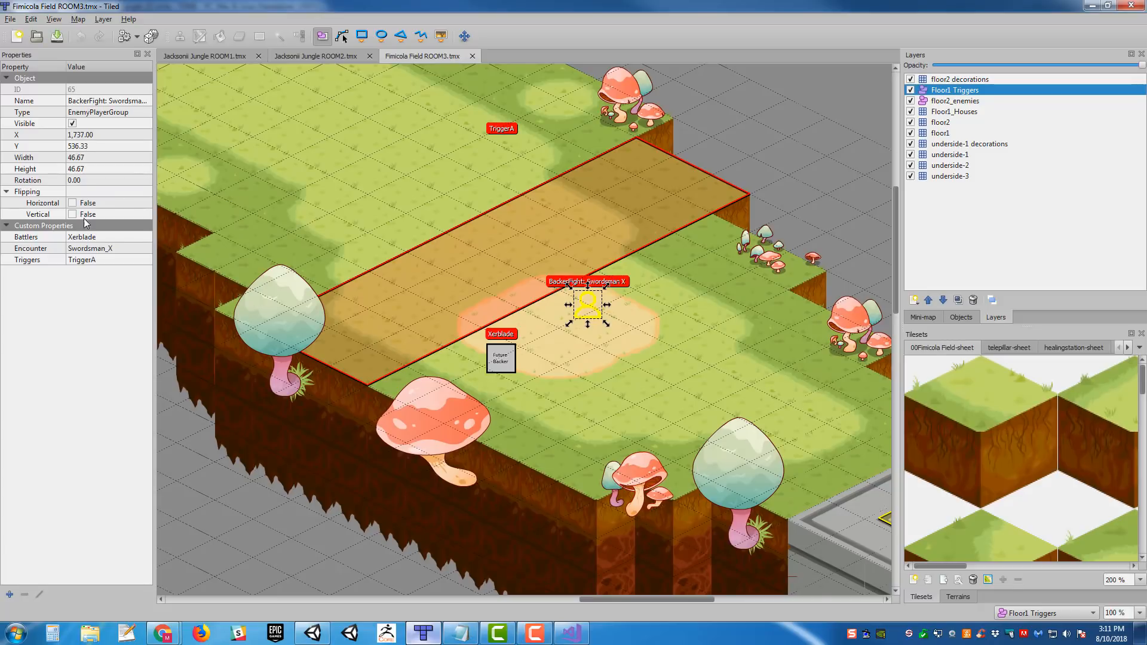
{"action": "middle_click_drag", "start_coordinate": [595, 146], "coordinate": [725, 128]}
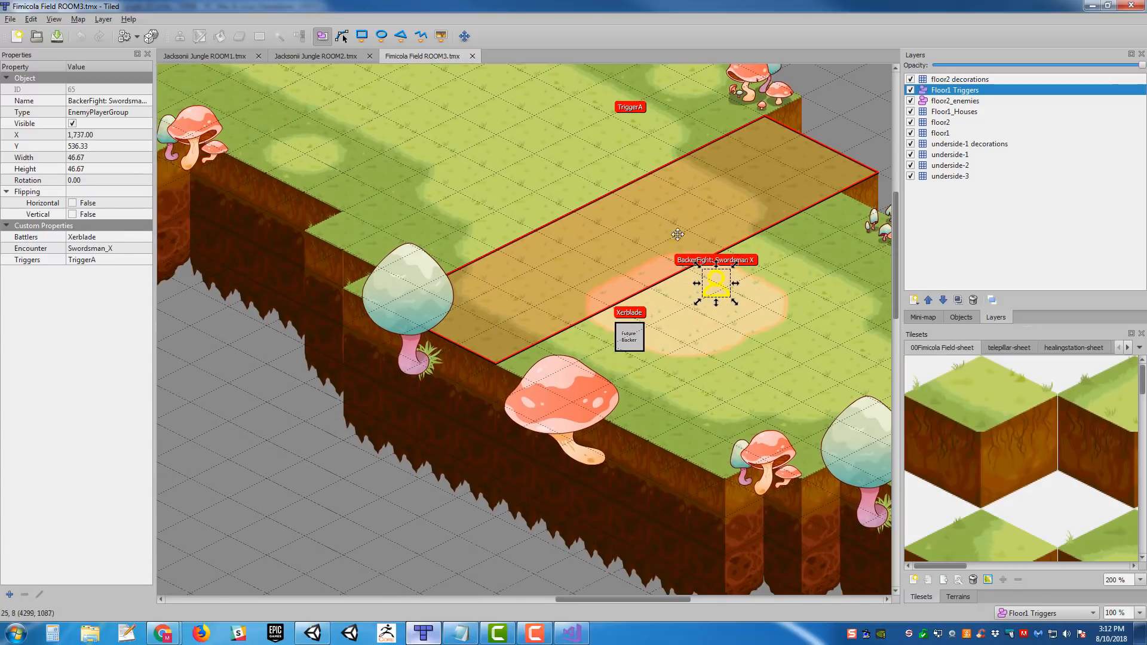
{"action": "middle_click_drag", "start_coordinate": [677, 234], "coordinate": [550, 275]}
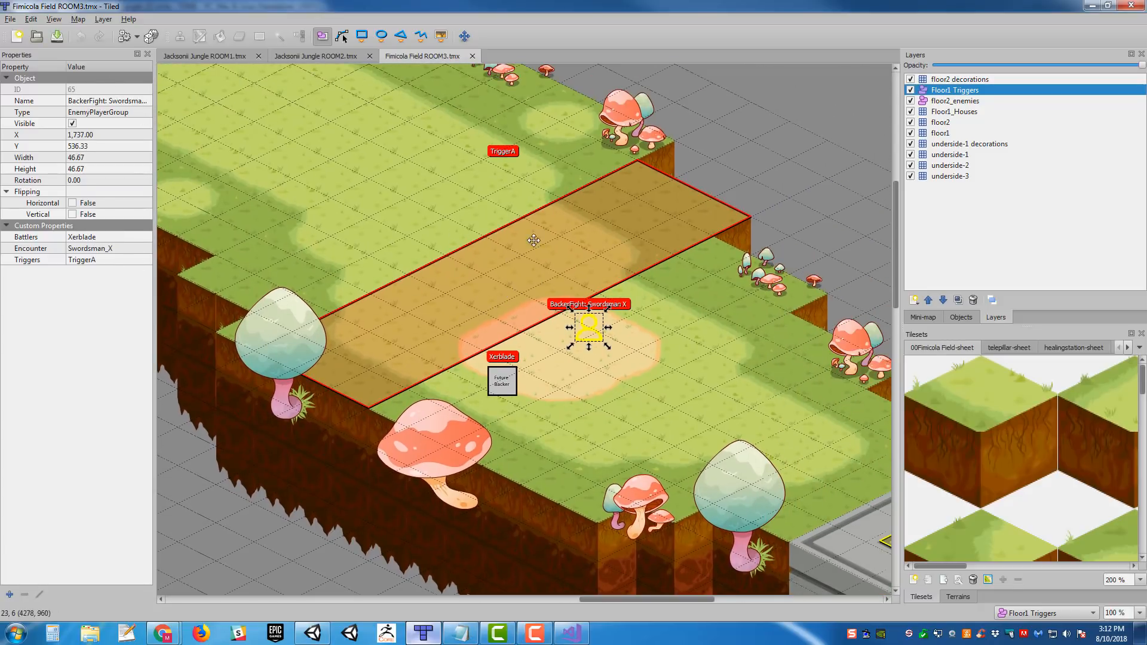
- Check the TriggerA zone once more and show the properties of the Xerblade backer object
{"action": "left_click", "coordinate": [535, 240]}
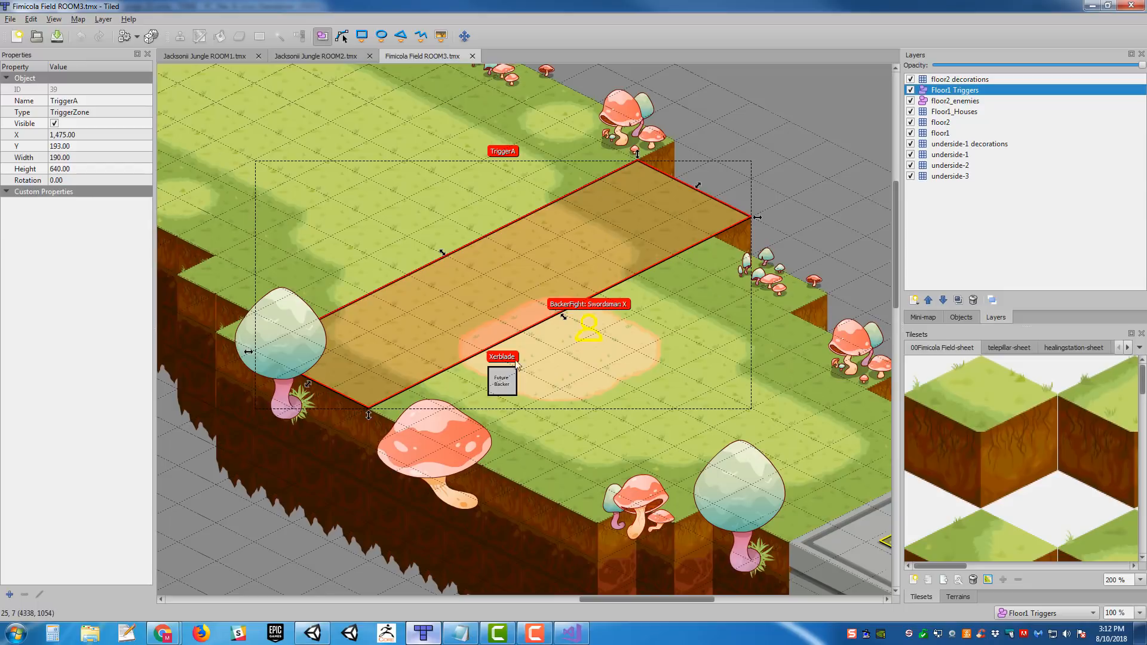
{"action": "left_click", "coordinate": [499, 384]}
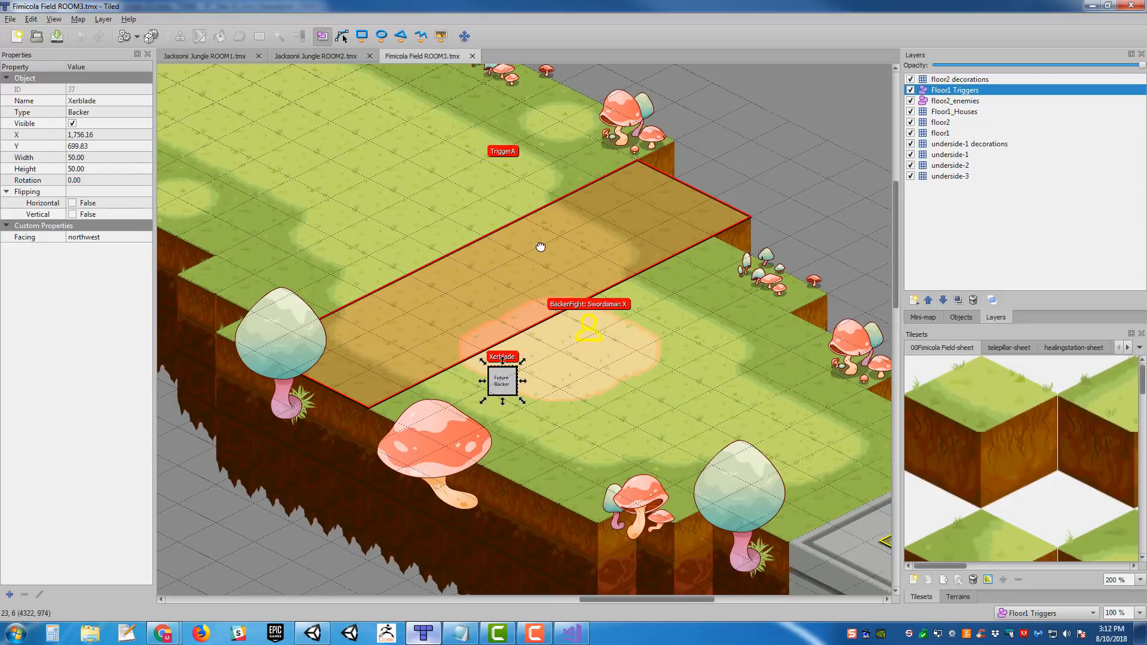
{"action": "middle_click_drag", "start_coordinate": [542, 247], "coordinate": [480, 320]}
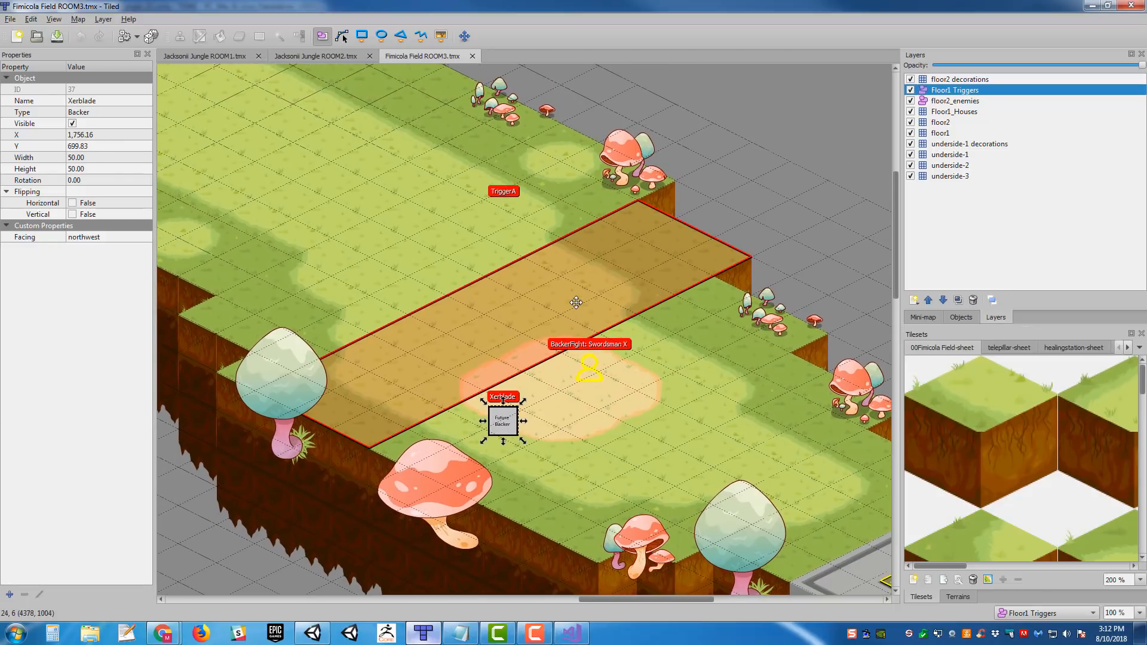
- Select the TriggerA zone across the grass path again to show its object properties
{"action": "scroll", "coordinate": [570, 305], "scroll_direction": "down", "scroll_amount": 1, "text": "ctrl"}
{"action": "middle_click_drag", "start_coordinate": [568, 334], "coordinate": [563, 330]}
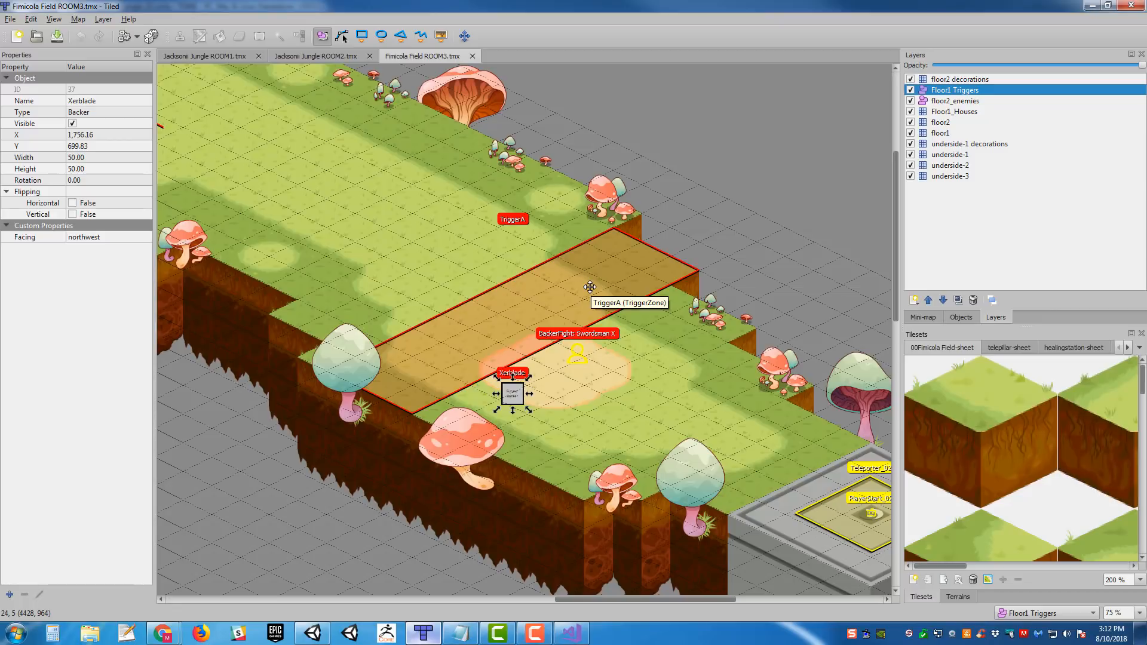
{"action": "left_click", "coordinate": [589, 287]}
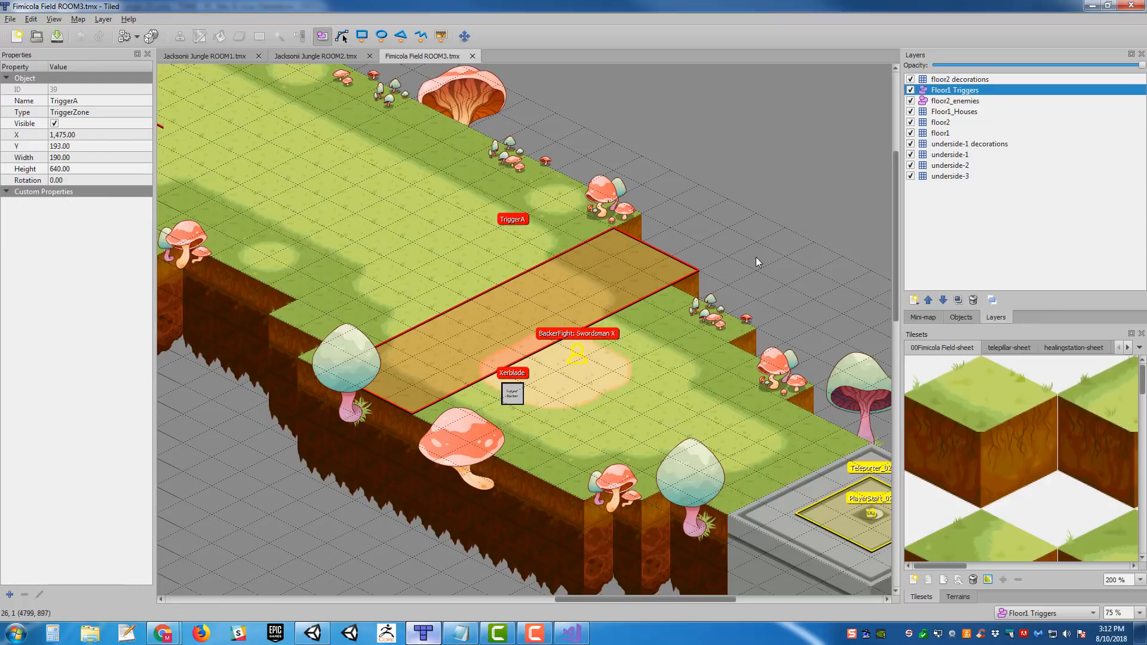
- Examine where the TriggerA zone lies relative to the backers, the teleporter platform and the patrol path leading to the fight
{"action": "mouse_move", "coordinate": [702, 279]}
{"action": "middle_mouse_down"}
{"action": "mouse_move", "coordinate": [705, 266]}
{"action": "mouse_move", "coordinate": [721, 289]}
{"action": "middle_mouse_up"}
{"action": "middle_click_drag", "start_coordinate": [517, 232], "coordinate": [600, 268]}
{"action": "scroll", "coordinate": [529, 280], "scroll_direction": "down", "scroll_amount": 1, "text": "ctrl"}
{"action": "scroll", "coordinate": [619, 290], "scroll_direction": "up", "scroll_amount": 1, "text": "ctrl"}
{"action": "scroll", "coordinate": [695, 270], "scroll_direction": "up", "scroll_amount": 1, "text": "ctrl"}
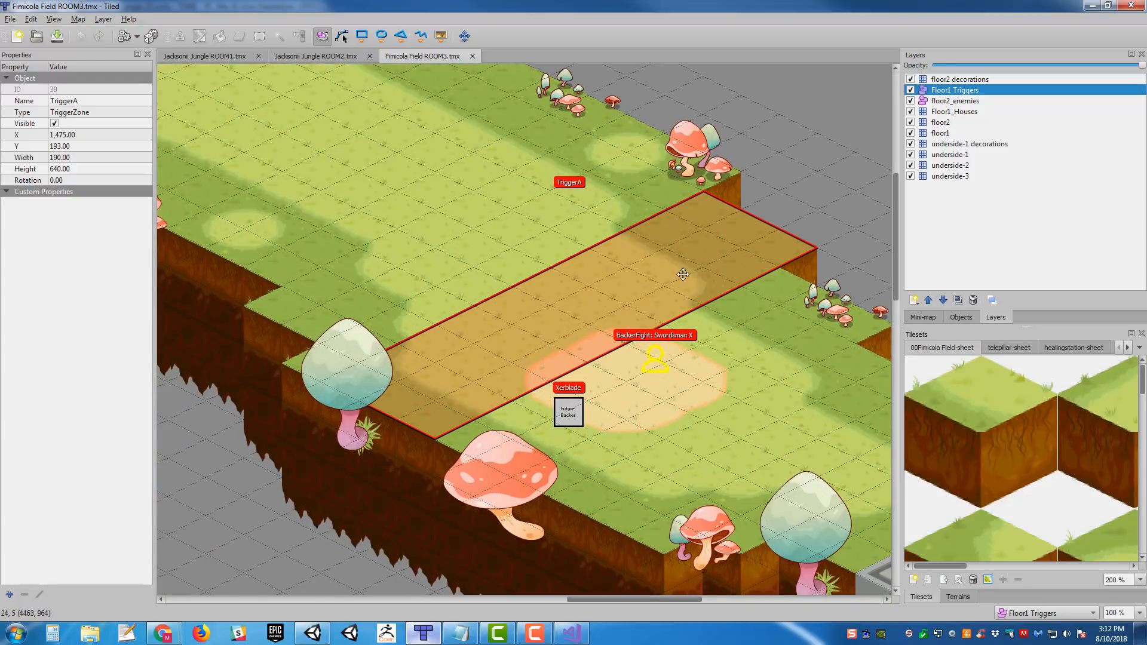
{"action": "scroll", "coordinate": [699, 273], "scroll_direction": "down", "scroll_amount": 1, "text": "ctrl"}
{"action": "middle_click_drag", "start_coordinate": [478, 263], "coordinate": [605, 330]}
{"action": "middle_click_drag", "start_coordinate": [868, 358], "coordinate": [619, 349]}
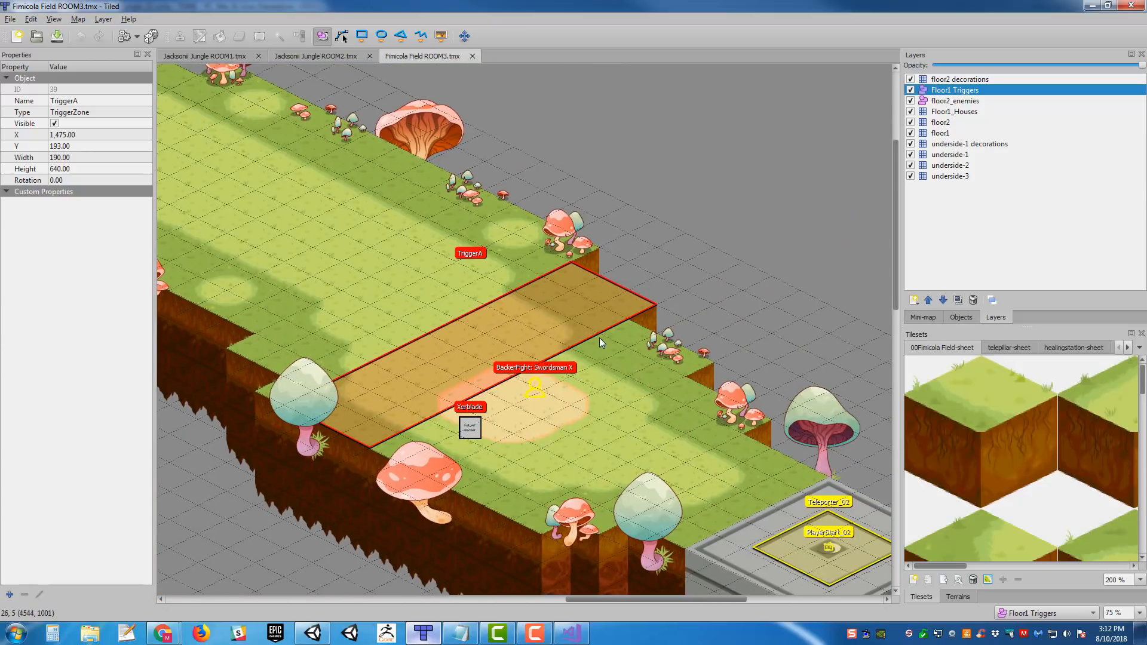
{"action": "middle_click_drag", "start_coordinate": [572, 374], "coordinate": [812, 400]}
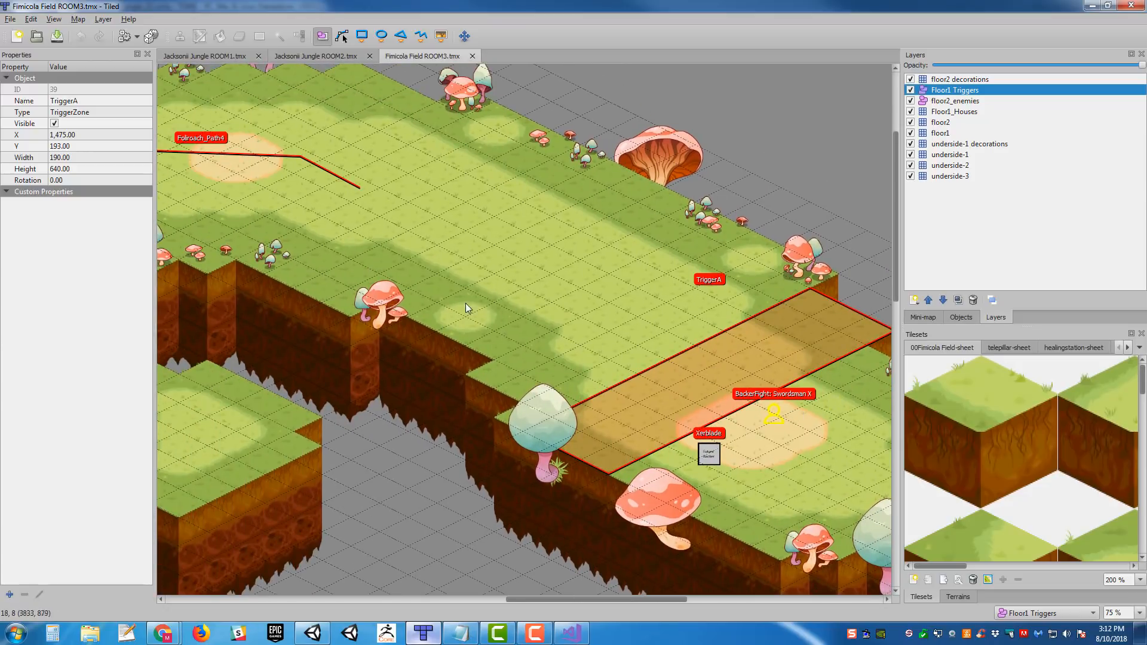
{"action": "scroll", "coordinate": [622, 372], "scroll_direction": "down", "scroll_amount": 1, "text": "ctrl"}
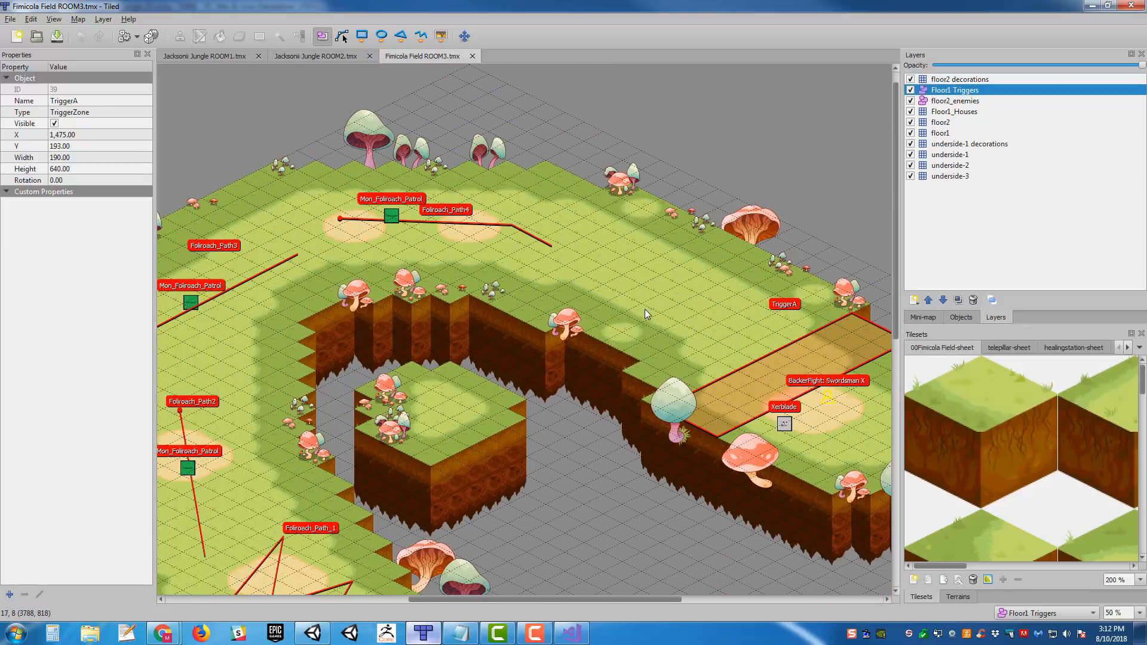
{"action": "middle_click_drag", "start_coordinate": [645, 315], "coordinate": [518, 318]}
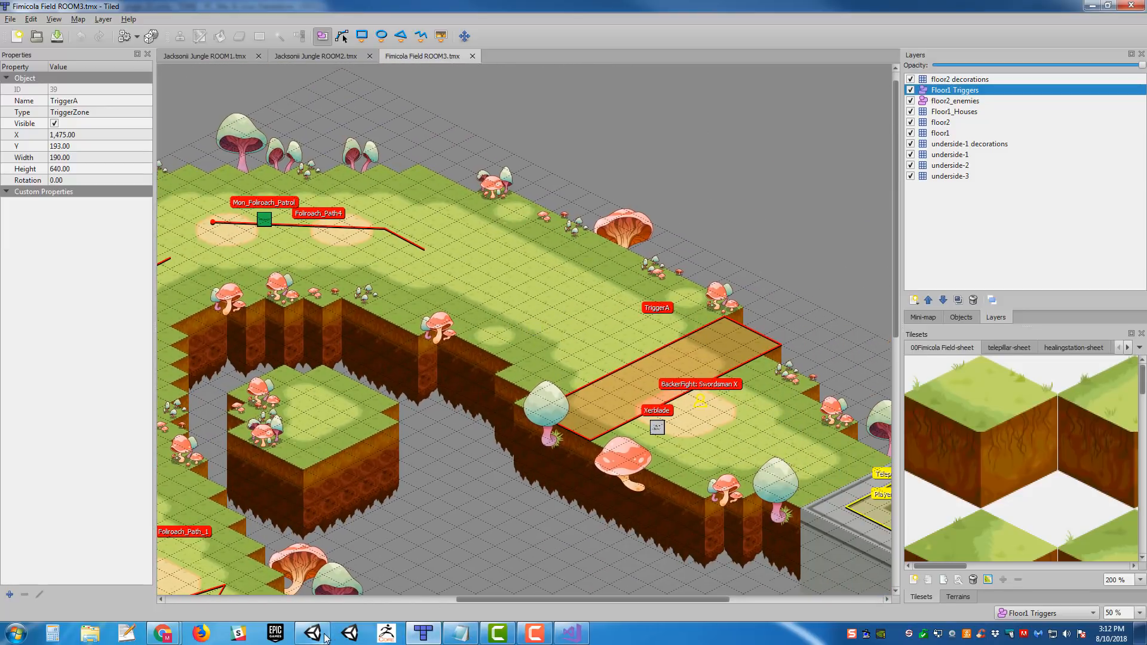
- Switch to Unity and search the project assets for "Fimicola 04"
{"action": "left_click", "coordinate": [325, 635]}
{"action": "left_click_drag", "start_coordinate": [499, 326], "coordinate": [590, 262], "text": "alt"}
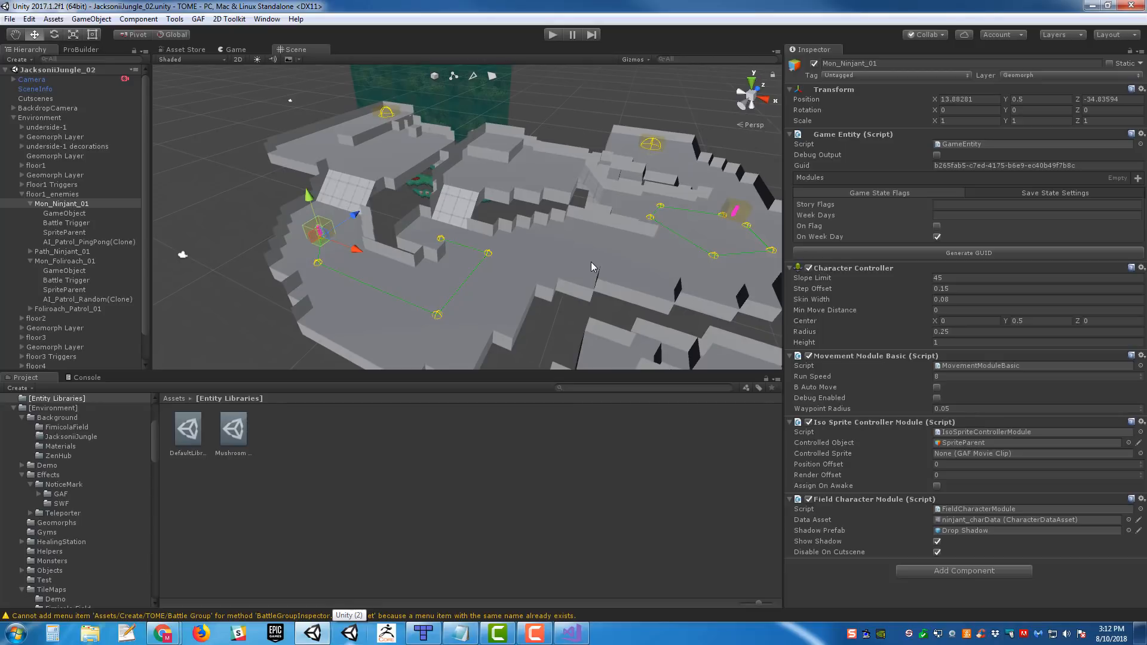
{"action": "left_click_drag", "start_coordinate": [537, 233], "coordinate": [671, 331], "text": "alt"}
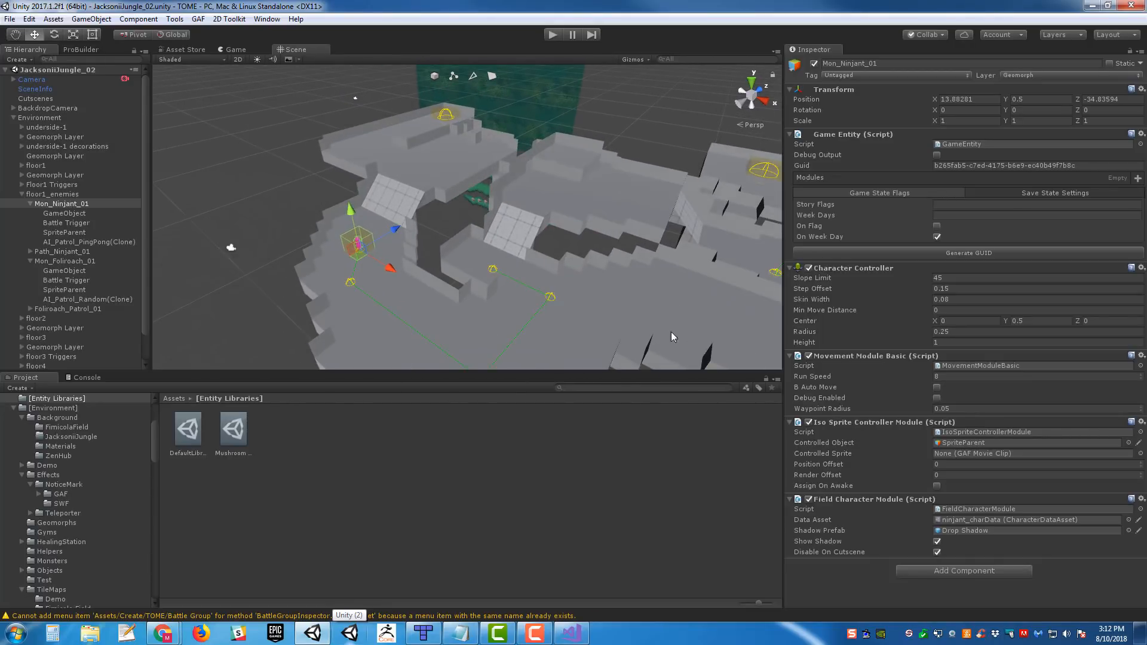
{"action": "left_click", "coordinate": [630, 390]}
{"action": "type", "text": "Fimic"}
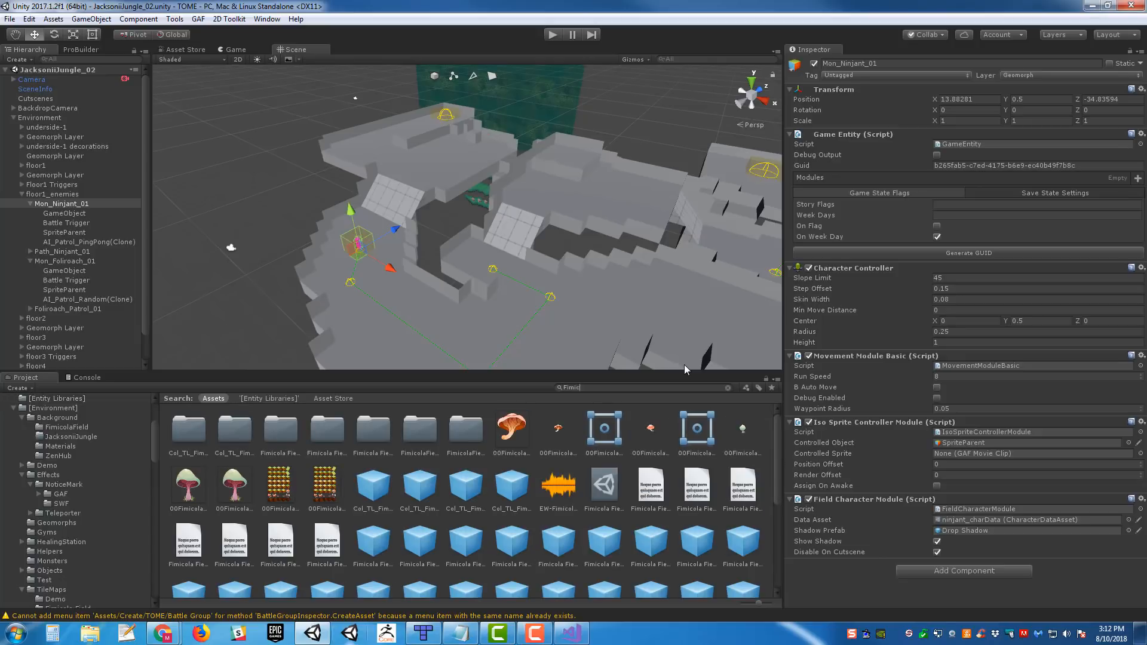
{"action": "type", "text": "ola 04"}
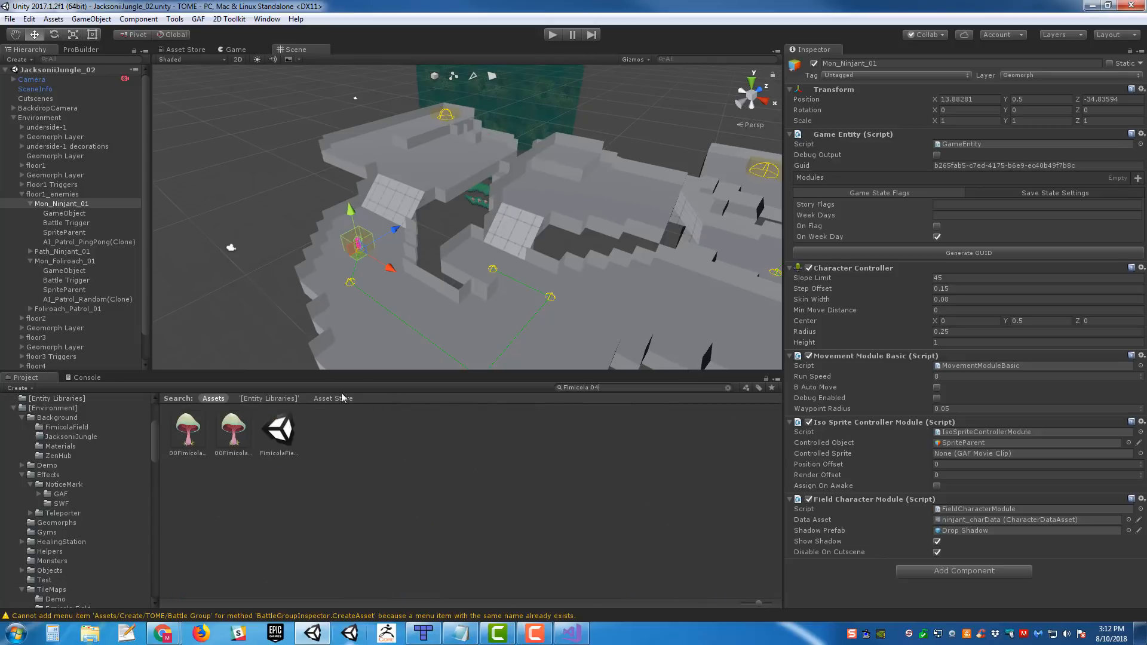
- Open the FimicolaField_04 scene and start playing it
{"action": "left_click", "coordinate": [279, 433]}
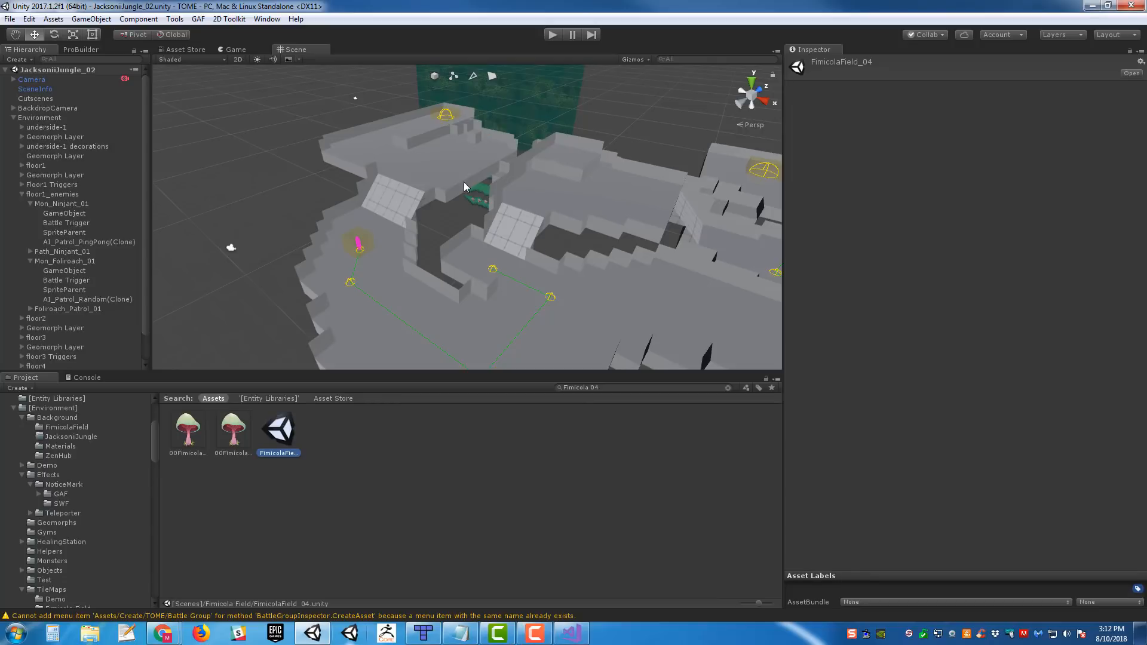
{"action": "left_click_drag", "start_coordinate": [544, 178], "coordinate": [613, 264], "text": "alt"}
{"action": "left_click_drag", "start_coordinate": [632, 163], "coordinate": [578, 133], "text": "alt"}
{"action": "left_click", "coordinate": [556, 35]}
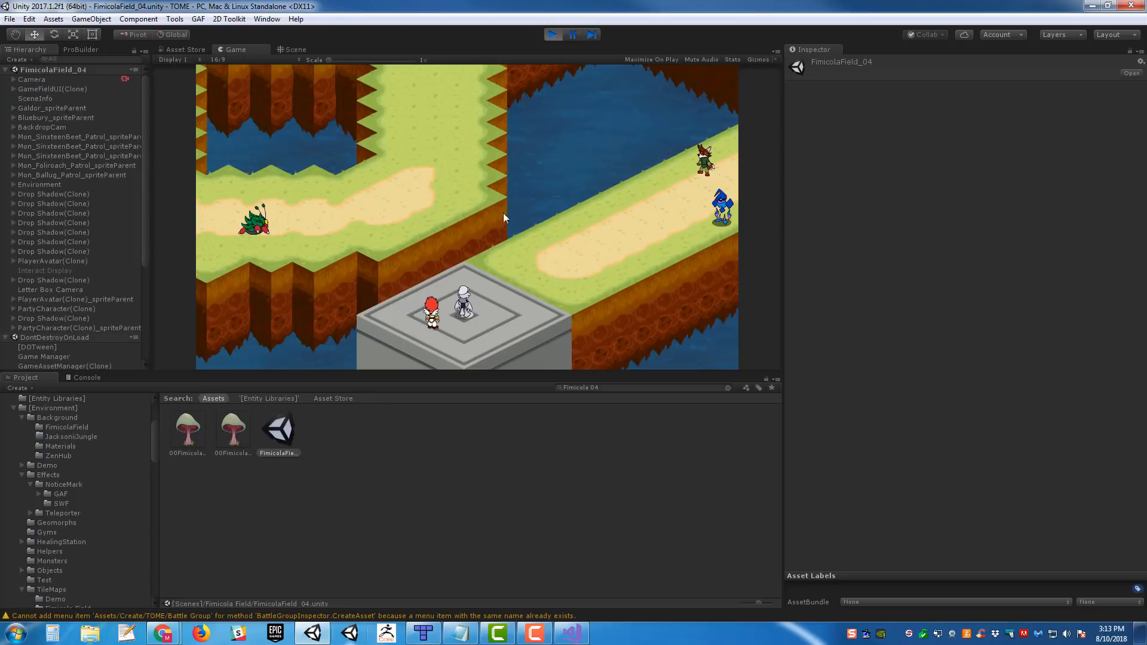
- Walk the party from the teleporter platform along the path to the two backers and start their battle
{"action": "left_click", "coordinate": [586, 196]}
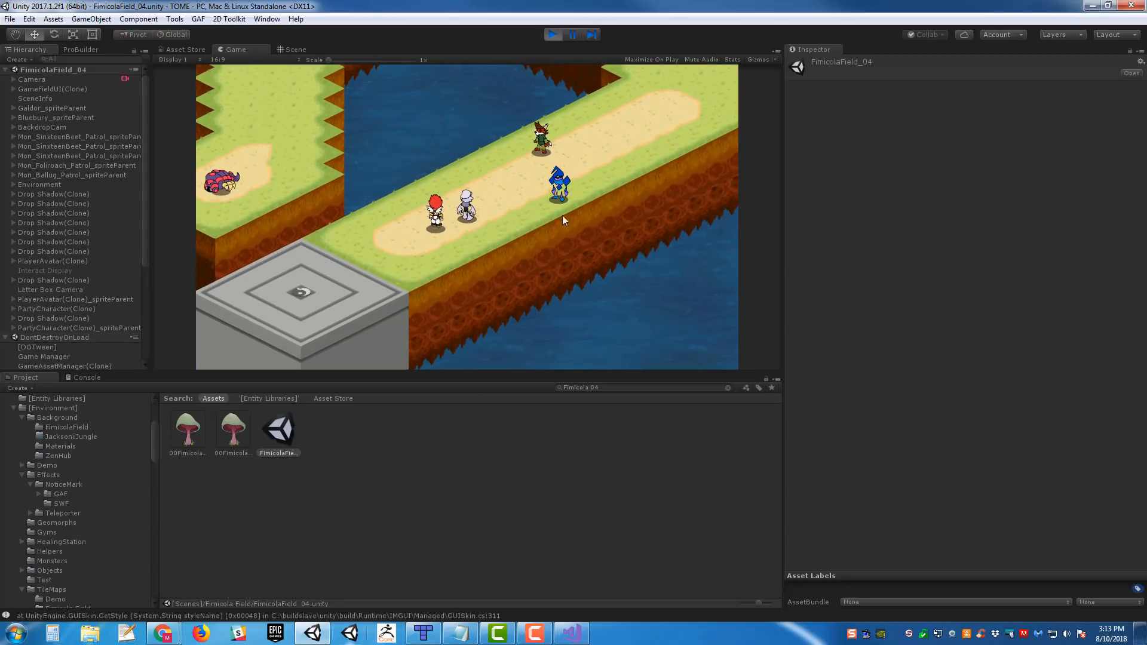
{"action": "key", "text": "a"}
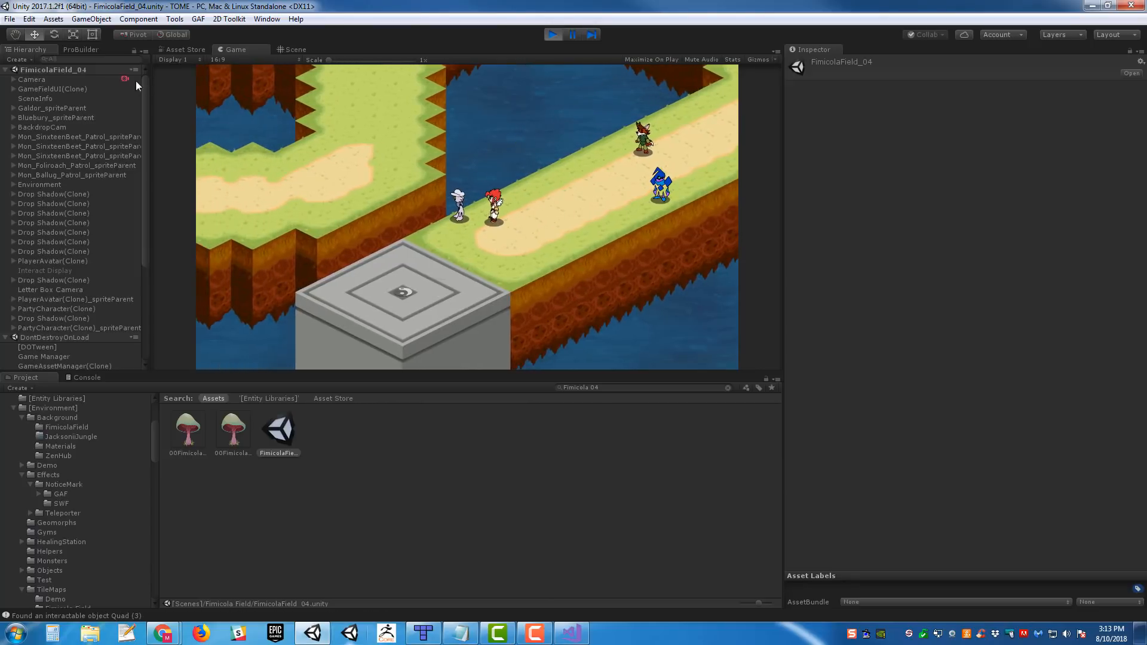
{"action": "key", "text": "d"}
{"action": "key", "text": "a"}
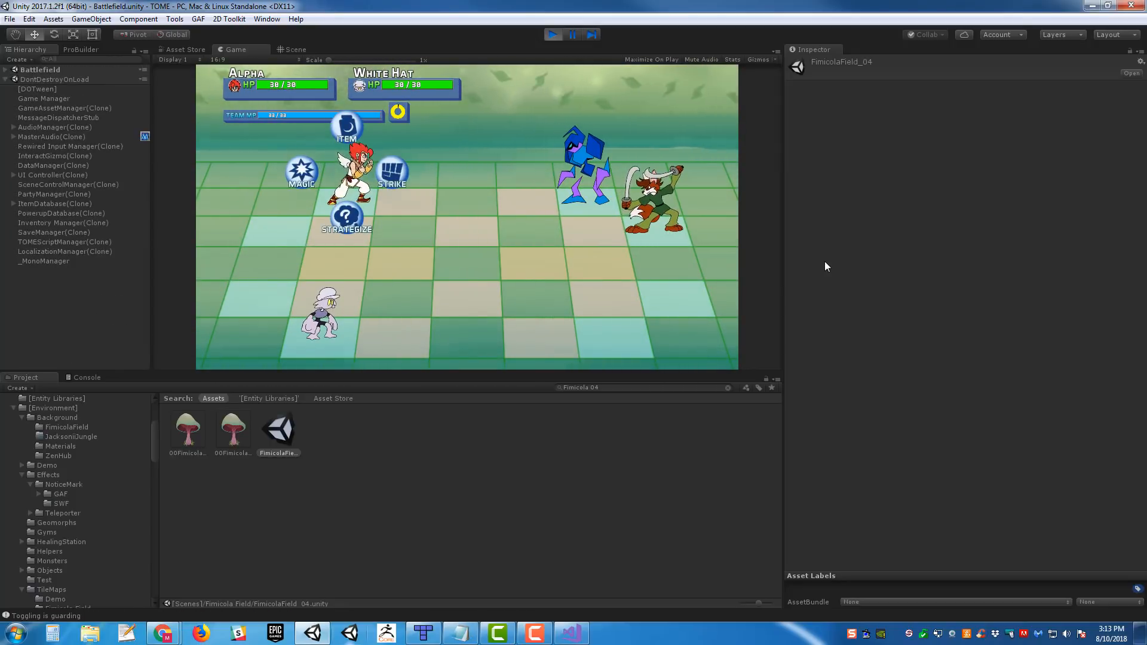
- Fight the opening turns of the backer battle with strikes, targeting the blue opponent
{"action": "key", "text": "Right"}
{"action": "key", "text": "Right"}
{"action": "key", "text": "Left"}
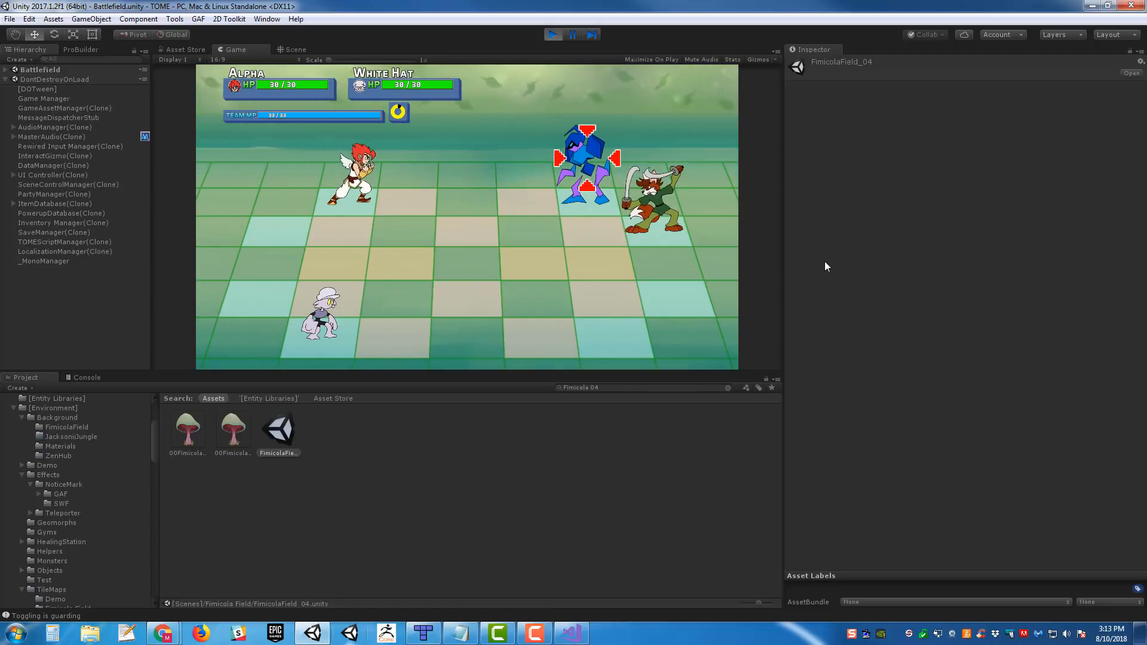
{"action": "key", "text": "Return"}
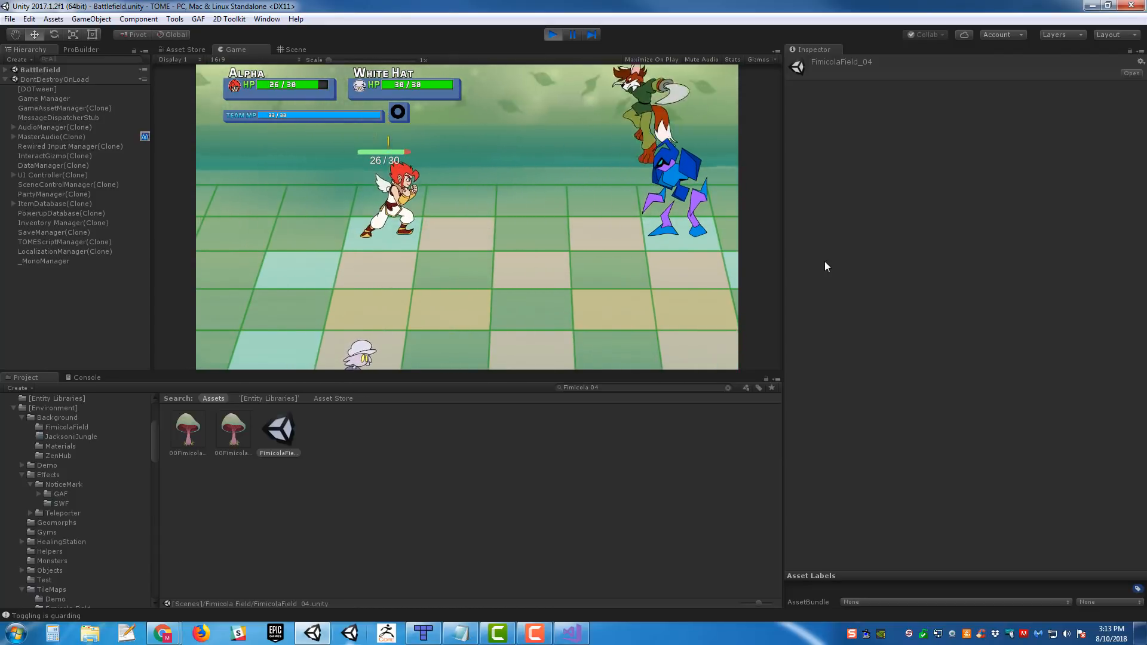
{"action": "key", "text": "Return"}
{"action": "key", "text": "Return"}
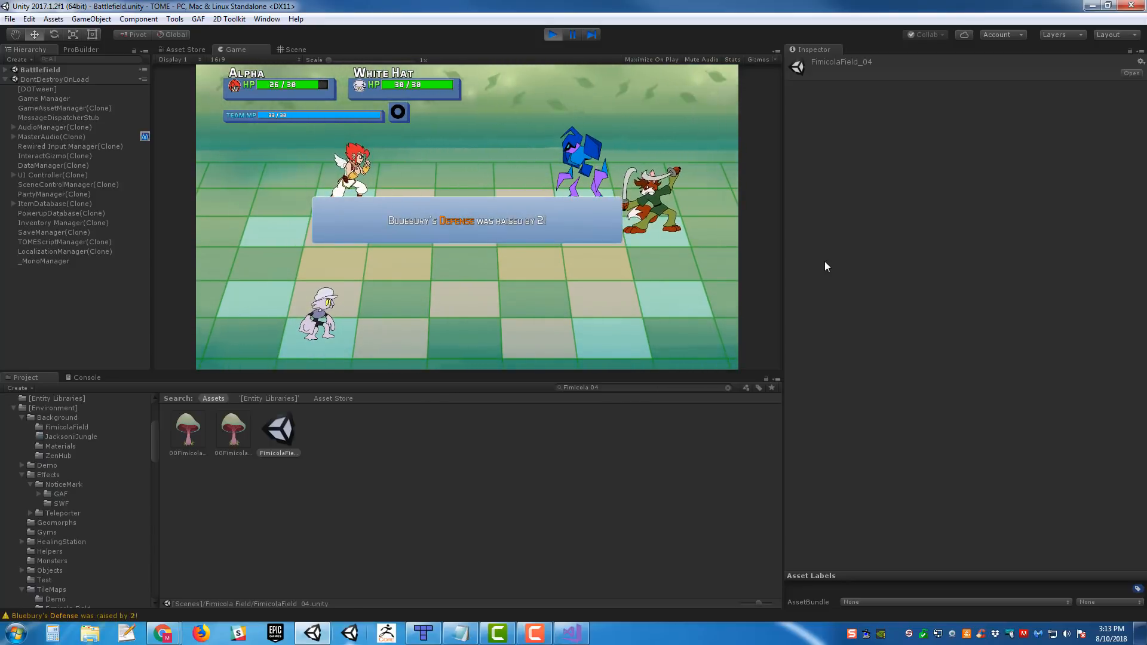
{"action": "key", "text": "Right"}
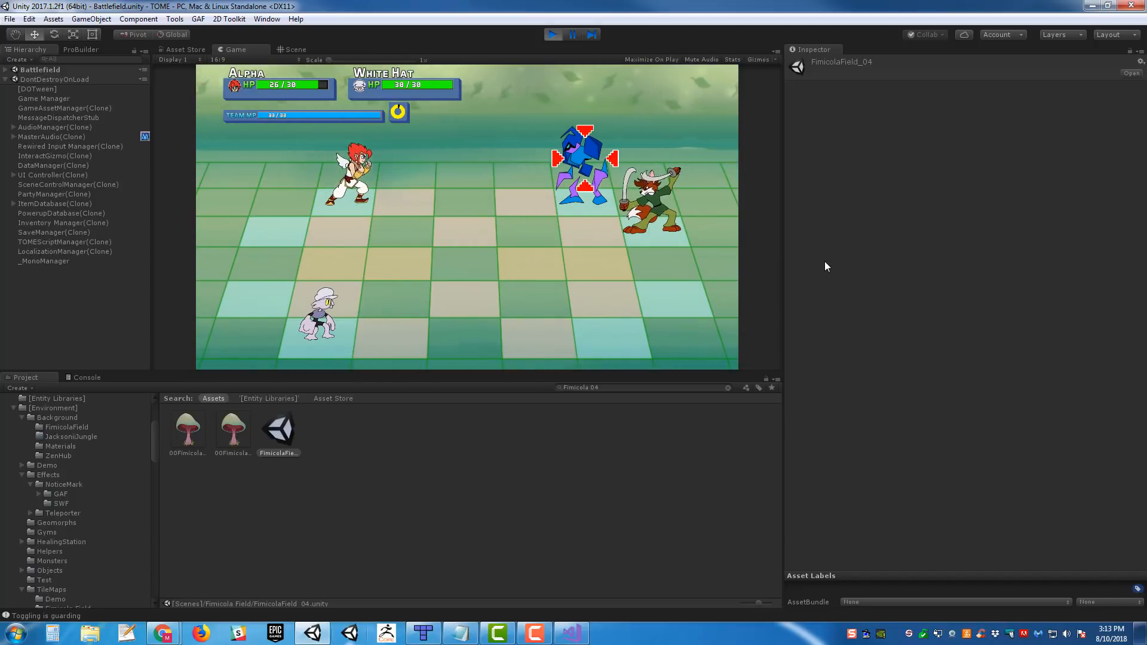
{"action": "key", "text": "Return"}
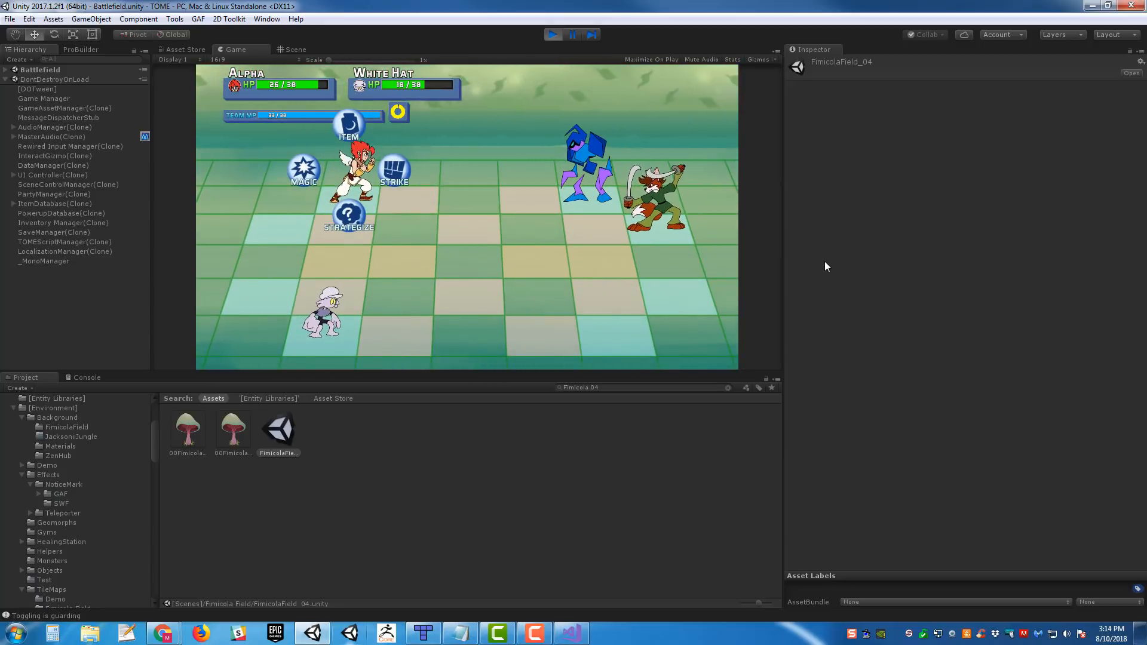
- Cast Vulcan Fist from Alpha's magic list on the opposing backers and perform its timed input
{"action": "key", "text": "Left"}
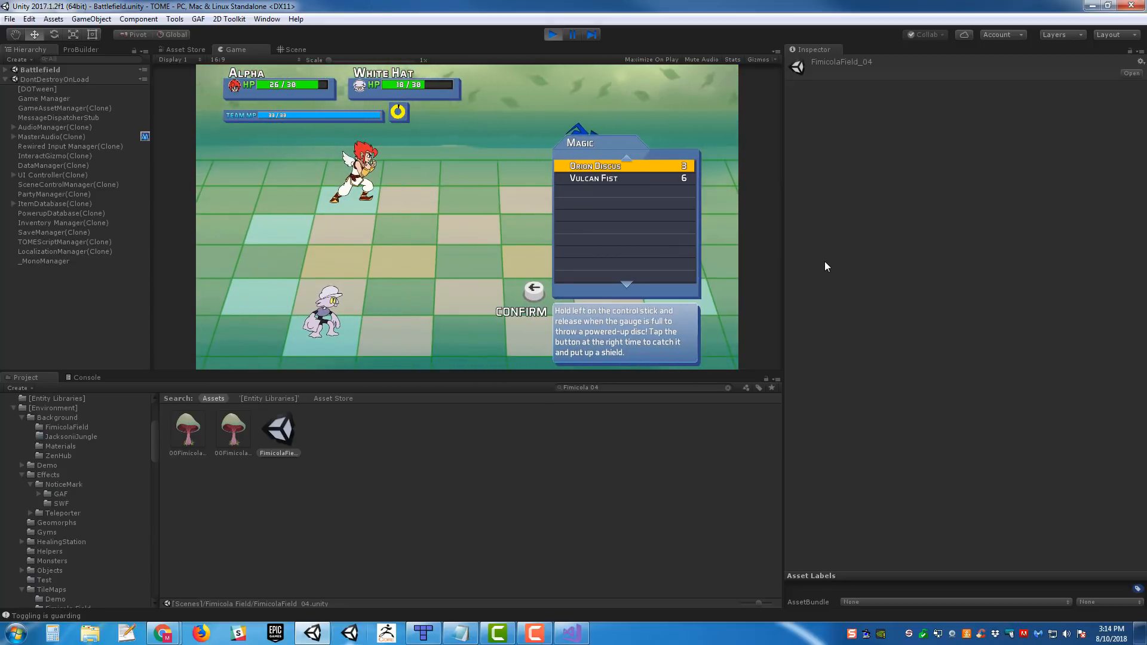
{"action": "key", "text": "s"}
{"action": "key", "text": "w"}
{"action": "key", "text": "s"}
{"action": "key", "text": "Left"}
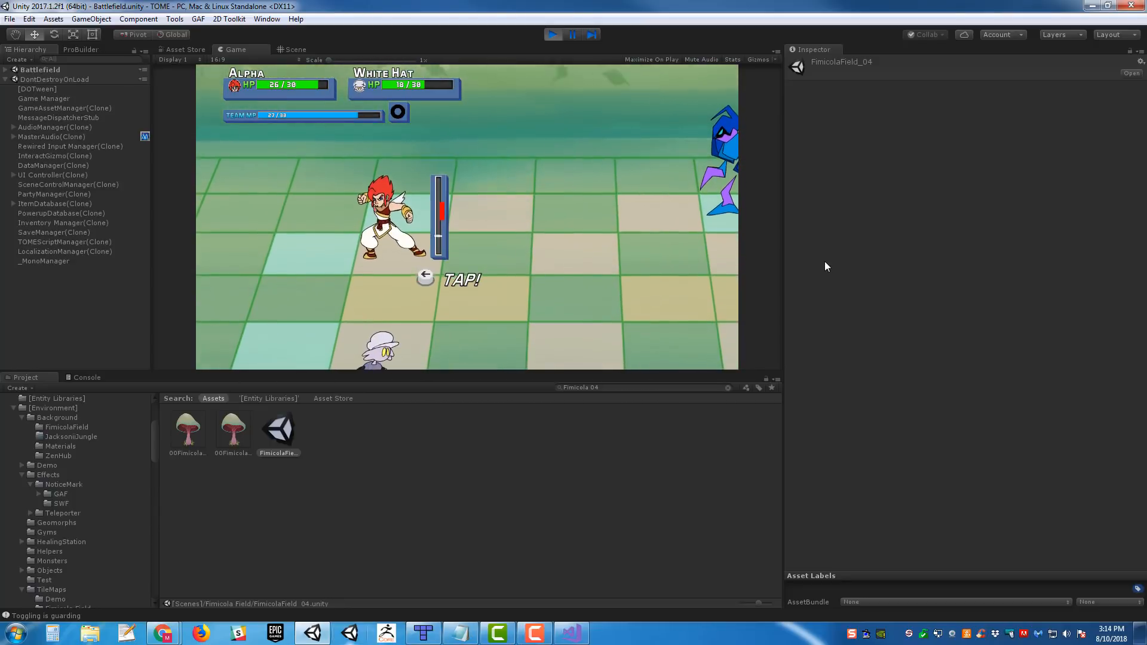
{"action": "key", "text": "Left"}
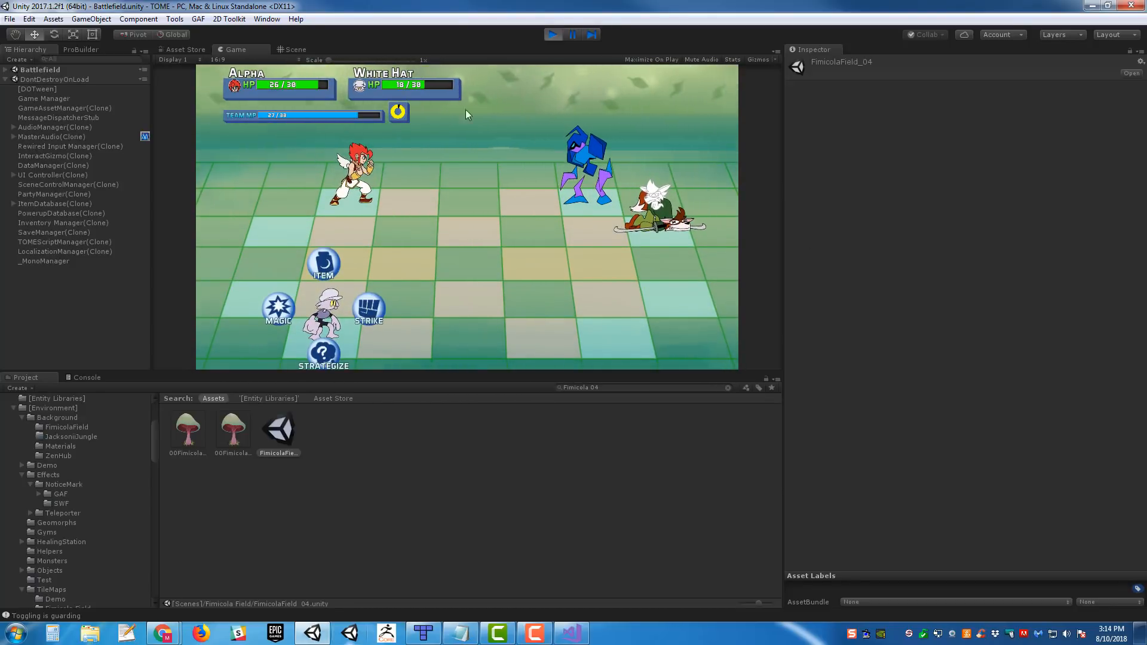
- Strike the remaining blue backer with both party members until the battle ends
{"action": "key", "text": "Right"}
{"action": "key", "text": "Return"}
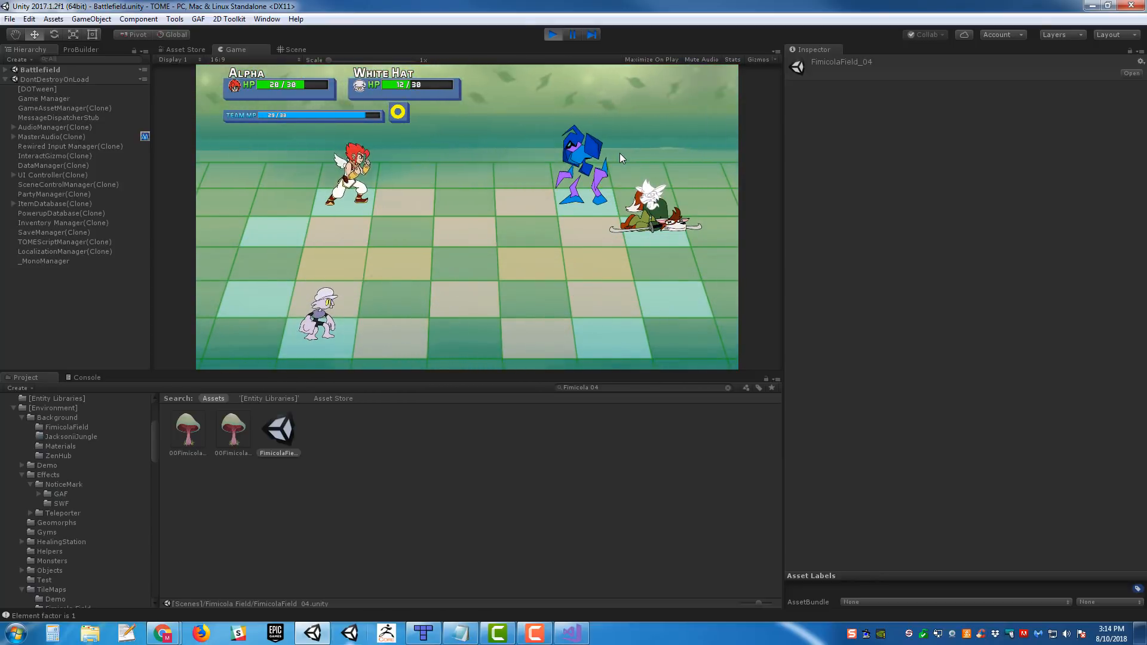
{"action": "key", "text": "Return"}
{"action": "key", "text": "Return"}
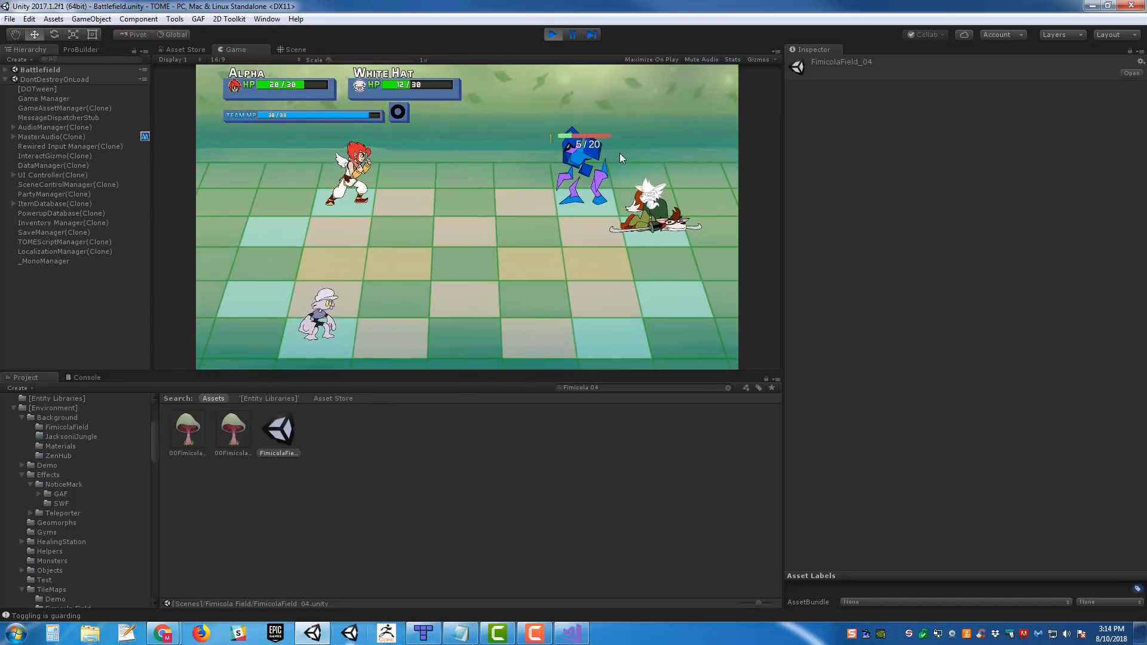
{"action": "key", "text": "Return"}
{"action": "key", "text": "Return"}
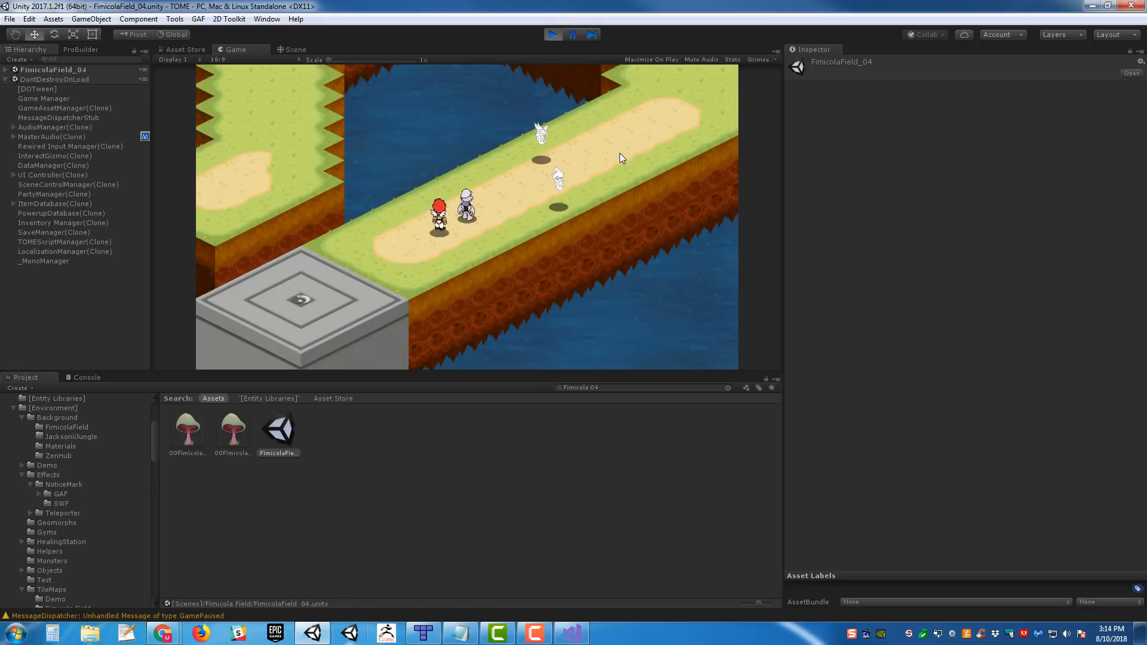
- Walk the party back and forth around the two defeated backers to inspect their state in the field
{"action": "key", "text": "Right"}
{"action": "key", "text": "Up"}
{"action": "key", "text": "Left"}
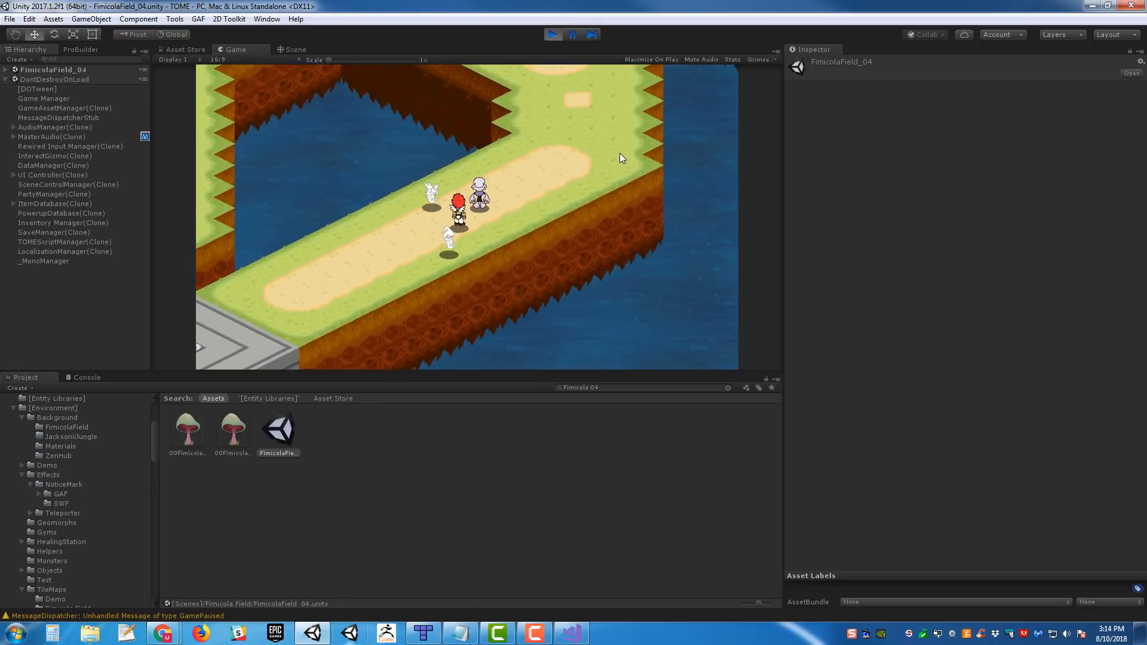
{"action": "key", "text": "Down"}
{"action": "key", "text": "Right"}
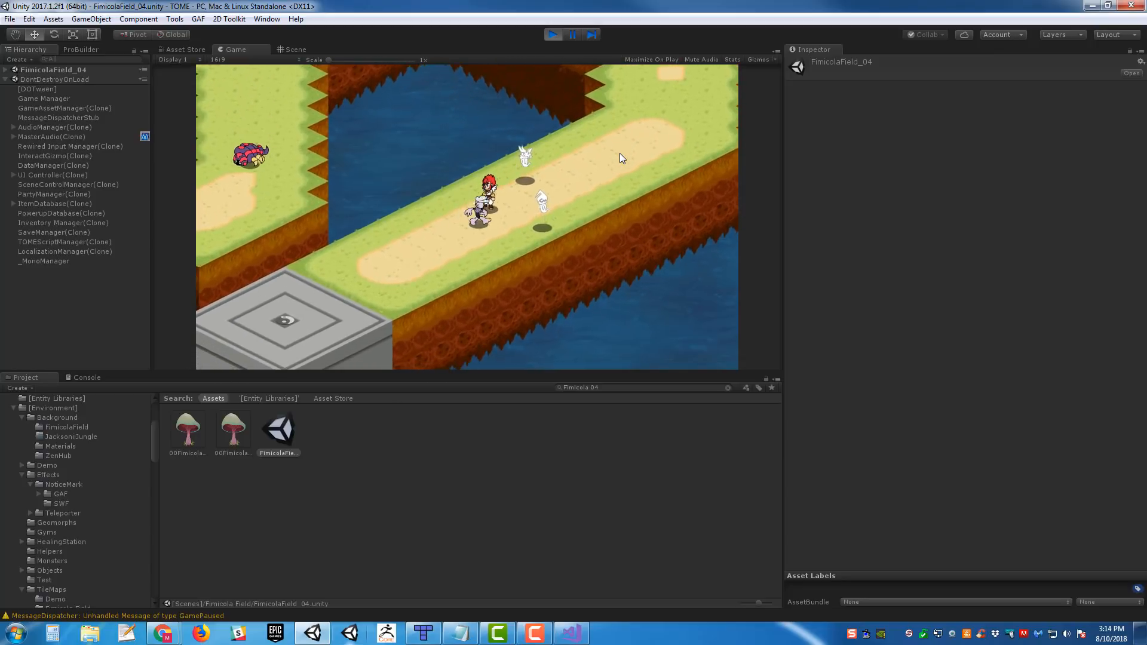
{"action": "key", "text": "Right"}
{"action": "key", "text": "Up"}
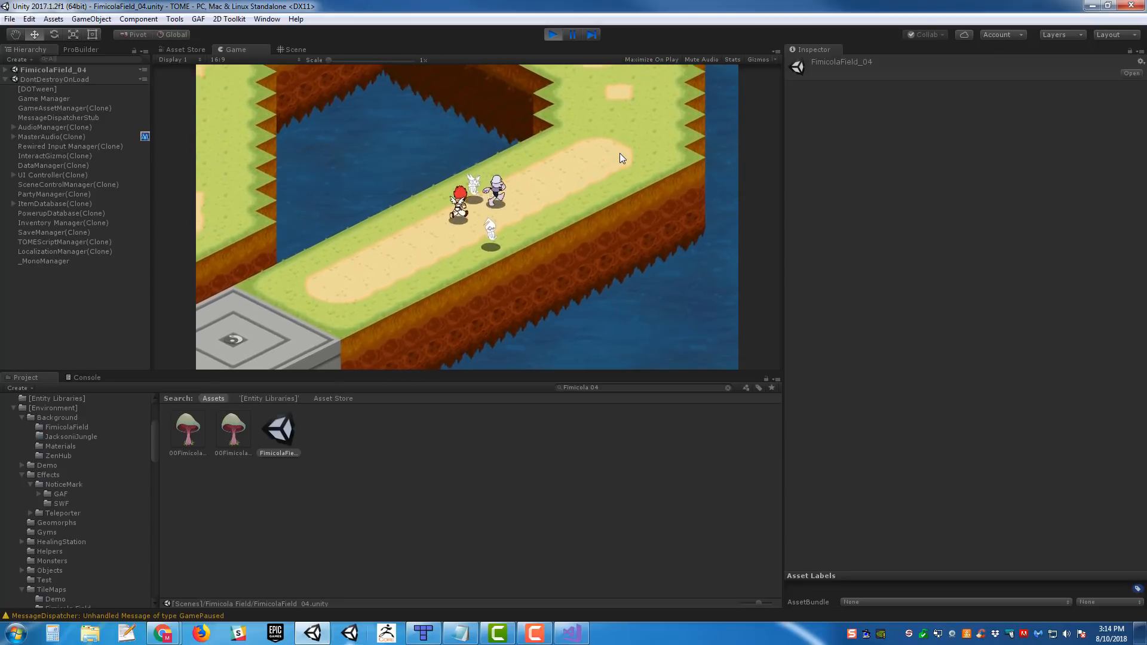
{"action": "key", "text": "Left"}
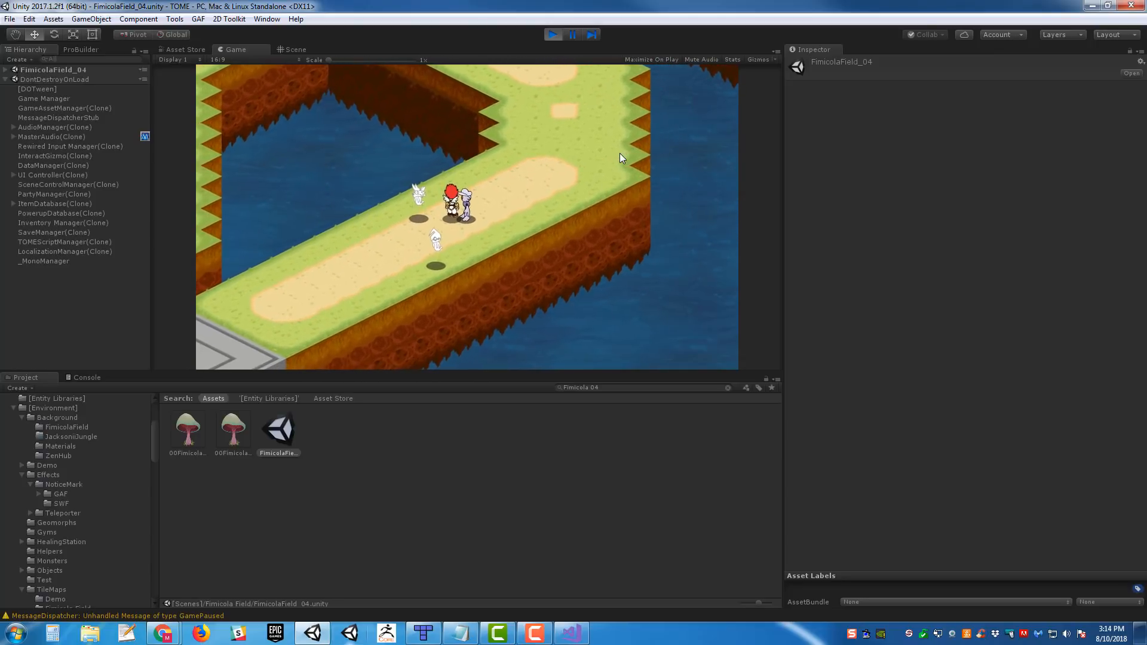
{"action": "key", "text": "Left"}
{"action": "key", "text": "Right"}
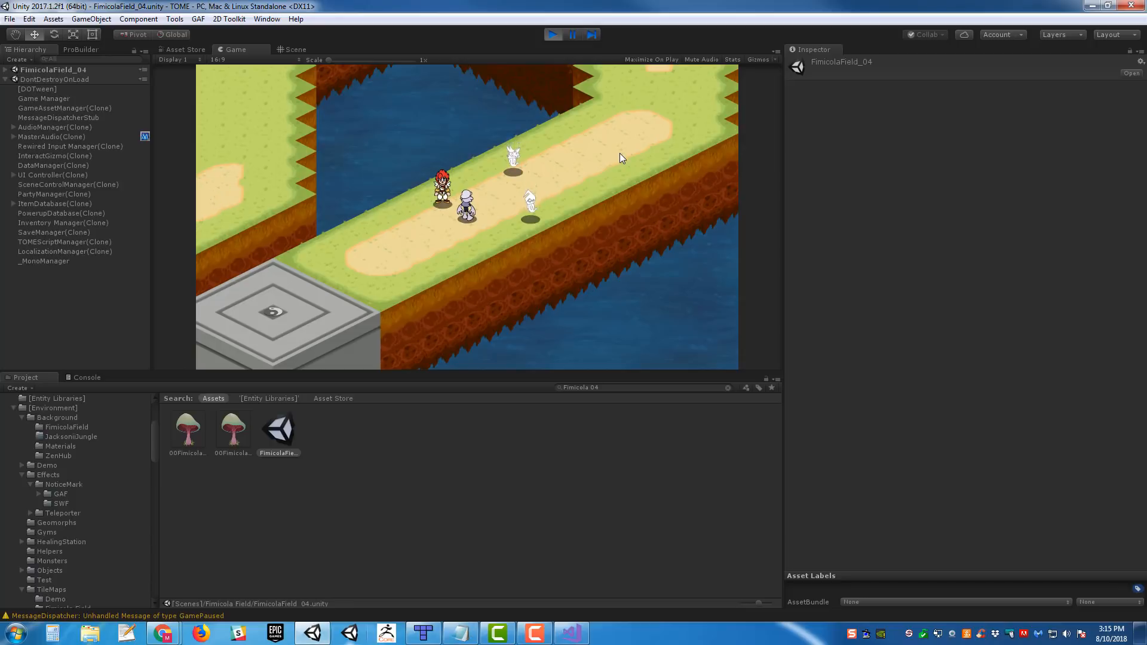
- Walk past the defeated backers toward the path's bend and return to check whether the fight retriggers
{"action": "key", "text": "Right"}
{"action": "key", "text": "Up"}
{"action": "key", "text": "Up"}
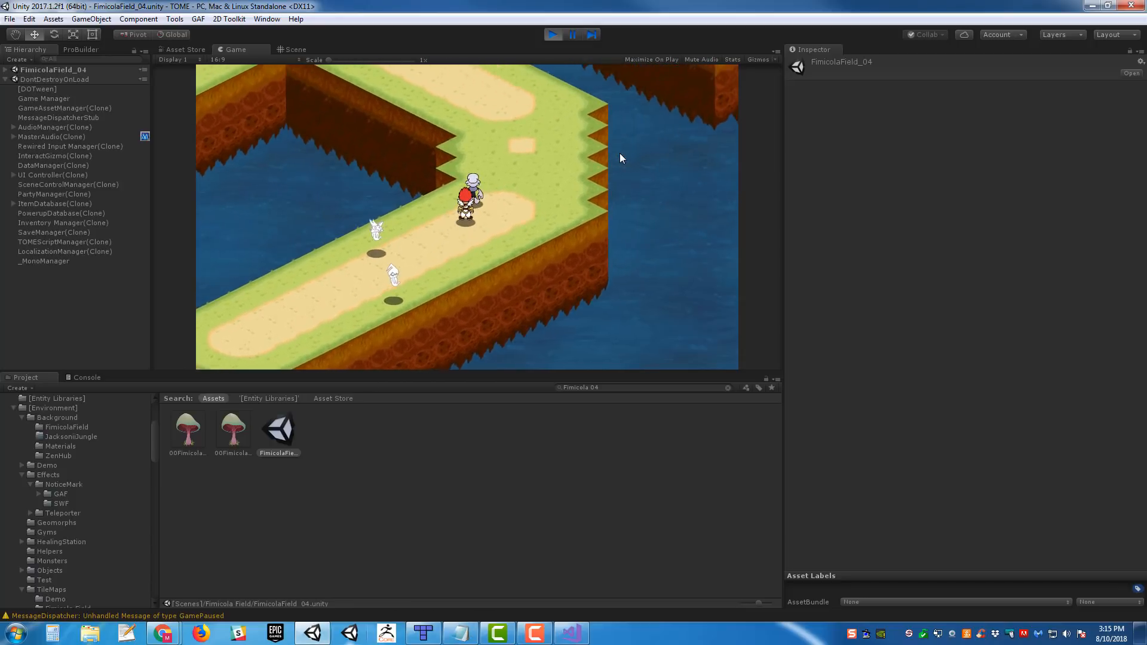
{"action": "key", "text": "Left"}
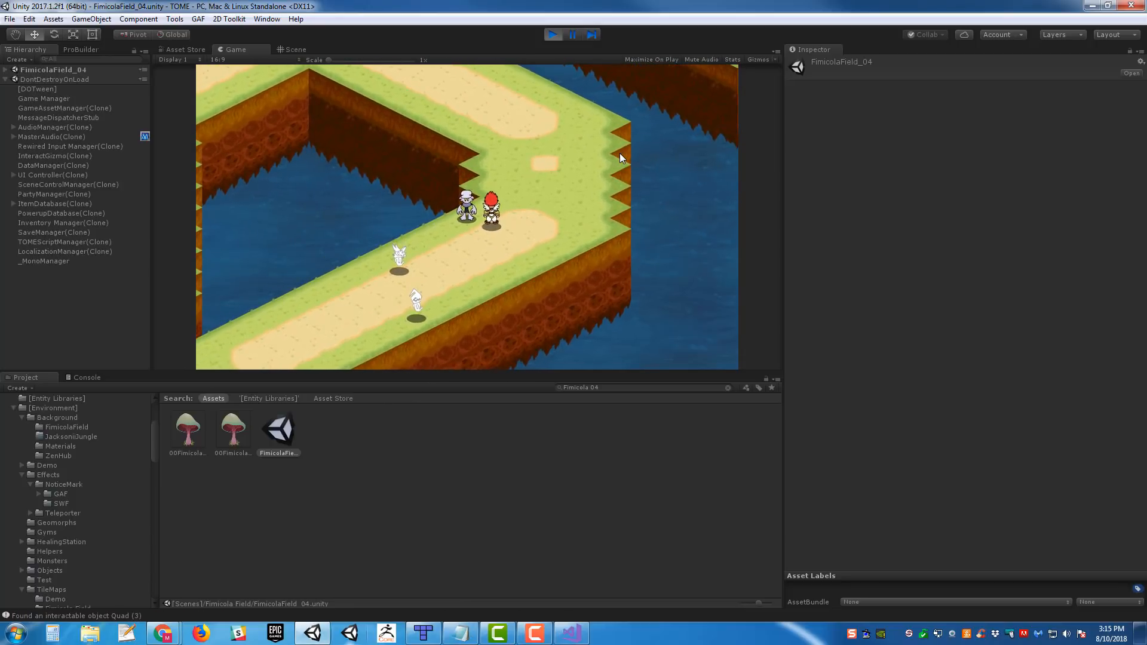
{"action": "key", "text": "Down"}
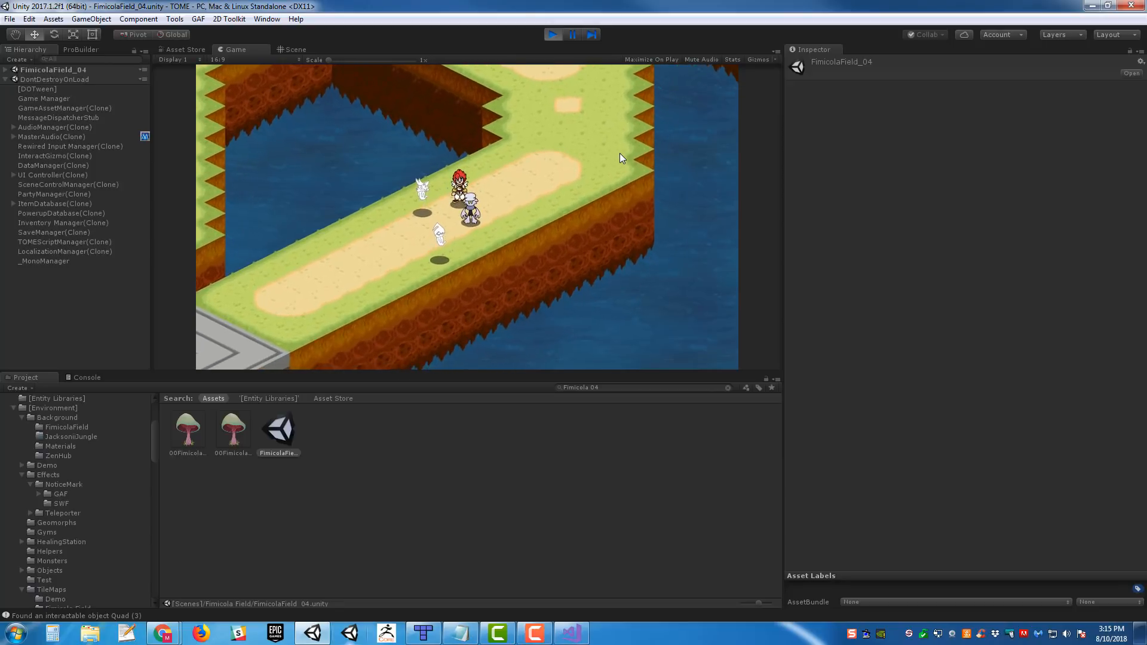
- Walk the party around the path's bend and along the upper path to the junction with the flying bee enemy
{"action": "key", "text": "Right"}
{"action": "key", "text": "Up"}
{"action": "key", "text": "Up"}
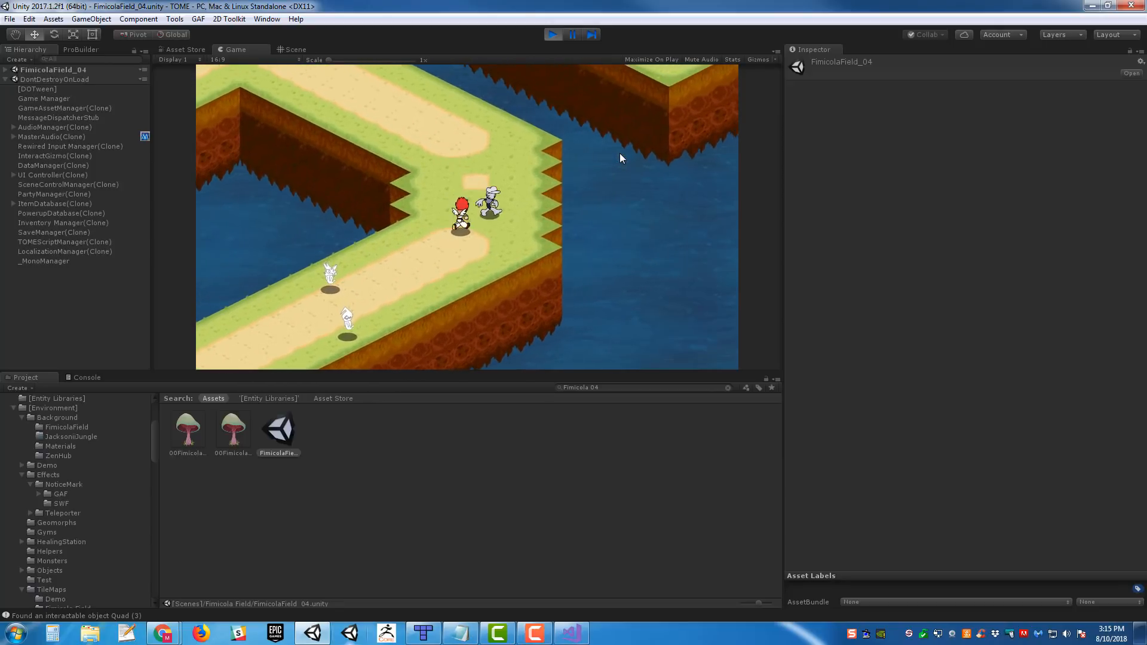
{"action": "key", "text": "Left"}
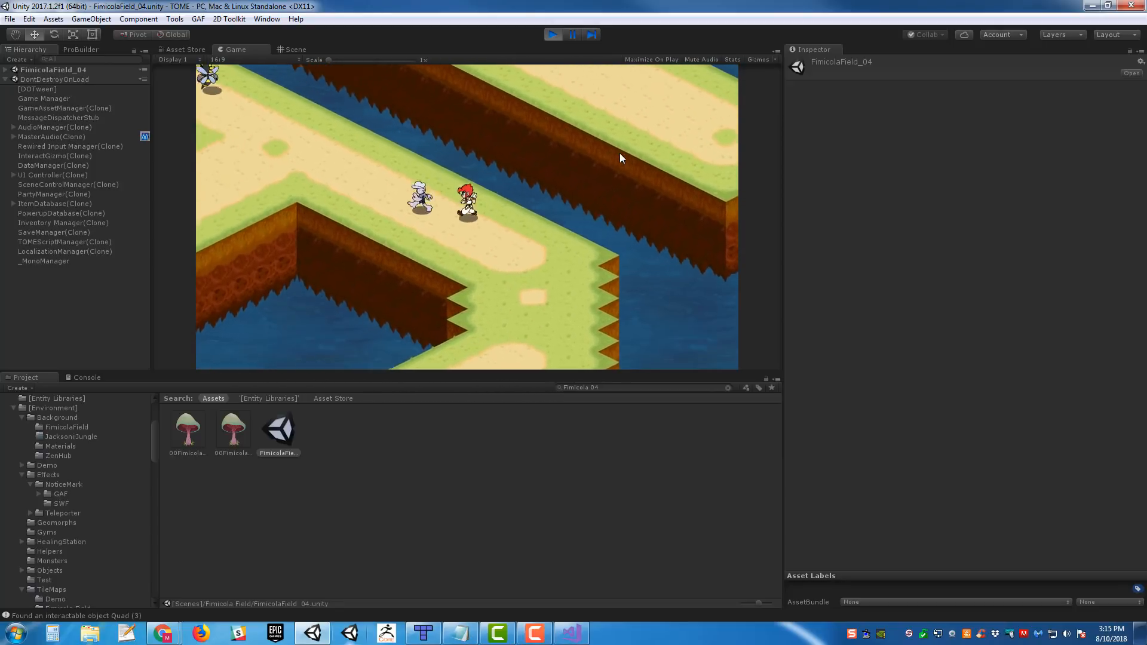
{"action": "key", "text": "Left"}
{"action": "key", "text": "Left"}
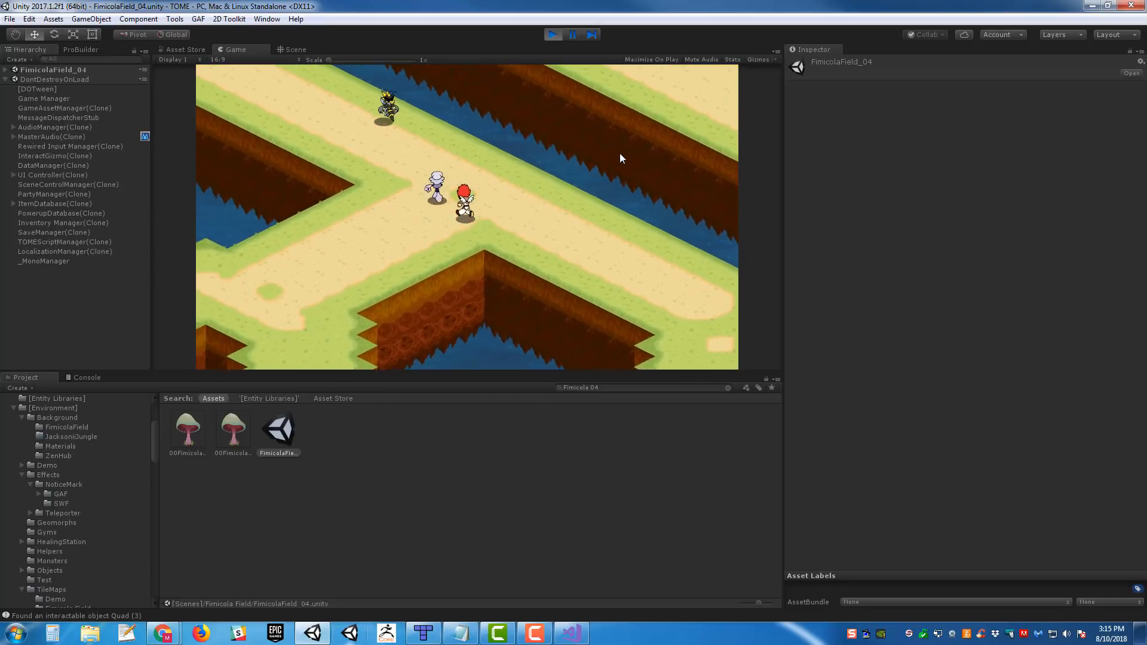
- Move the party back and forth at the junction to observe how the bee and the ground enemies patrol and chase
{"action": "key", "text": "Right"}
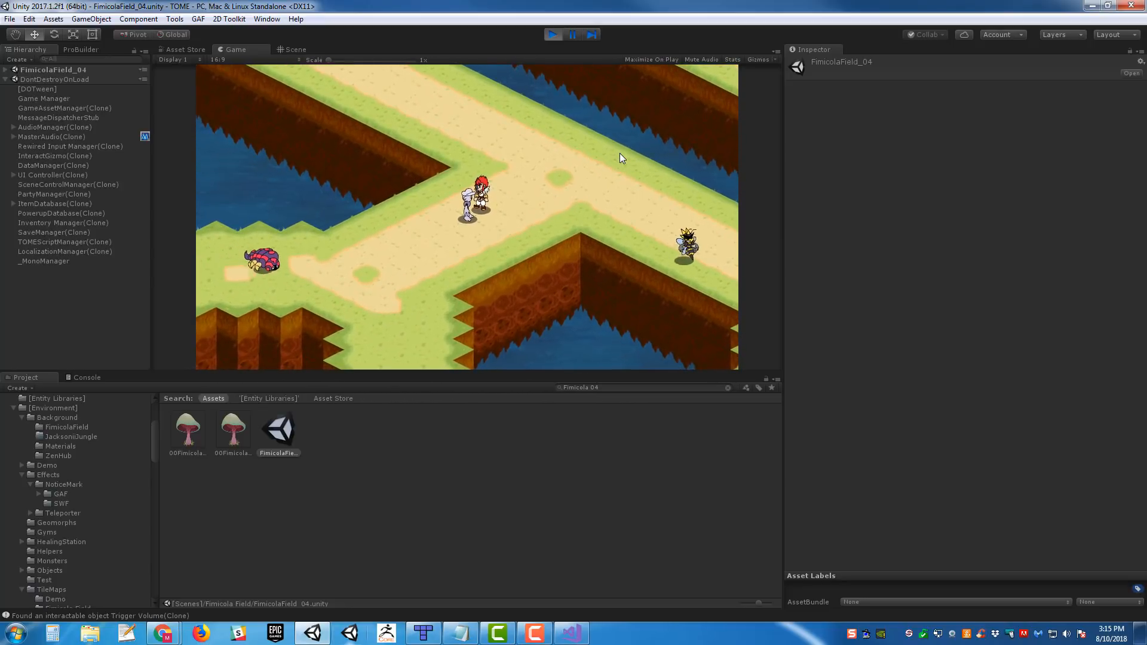
{"action": "key", "text": "Left"}
{"action": "key", "text": "Right"}
{"action": "key", "text": "Left"}
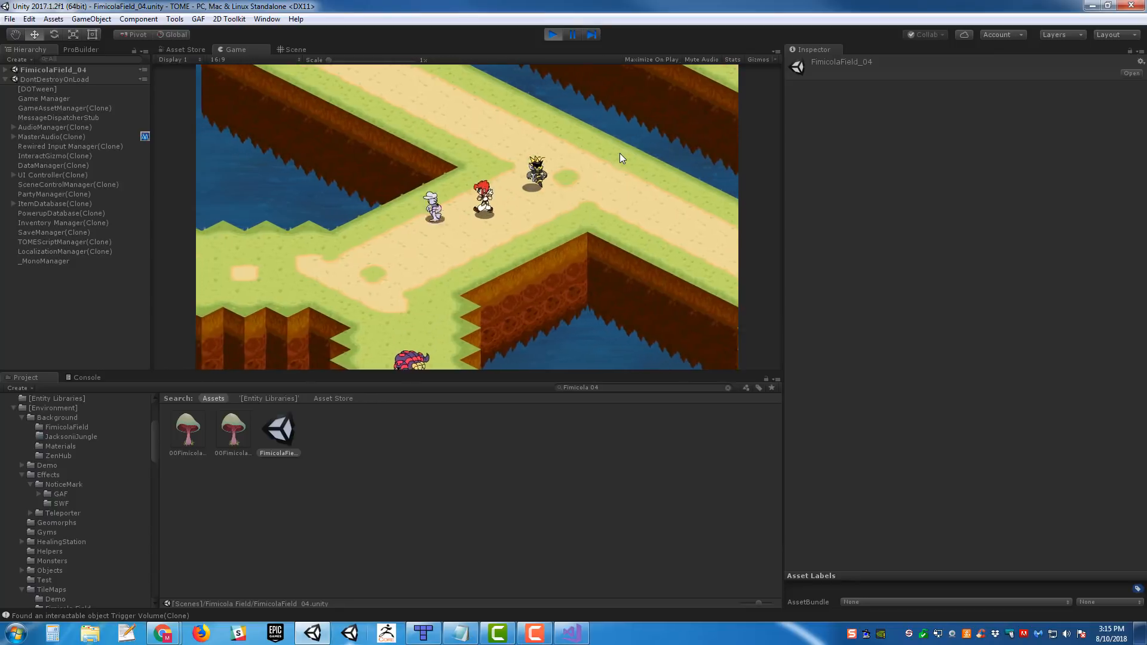
{"action": "key", "text": "Right"}
{"action": "key", "text": "Up"}
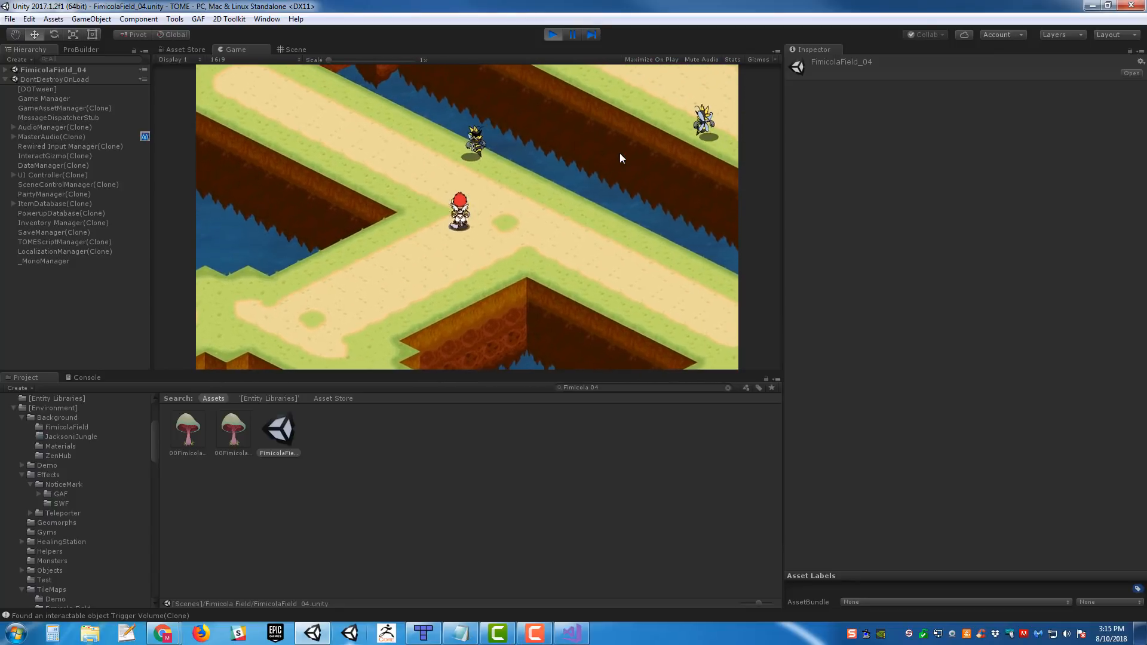
- Walk the party from the junction past the ground enemies and along the lower side of the central pit
{"action": "key", "text": "Left"}
{"action": "key", "text": "Down"}
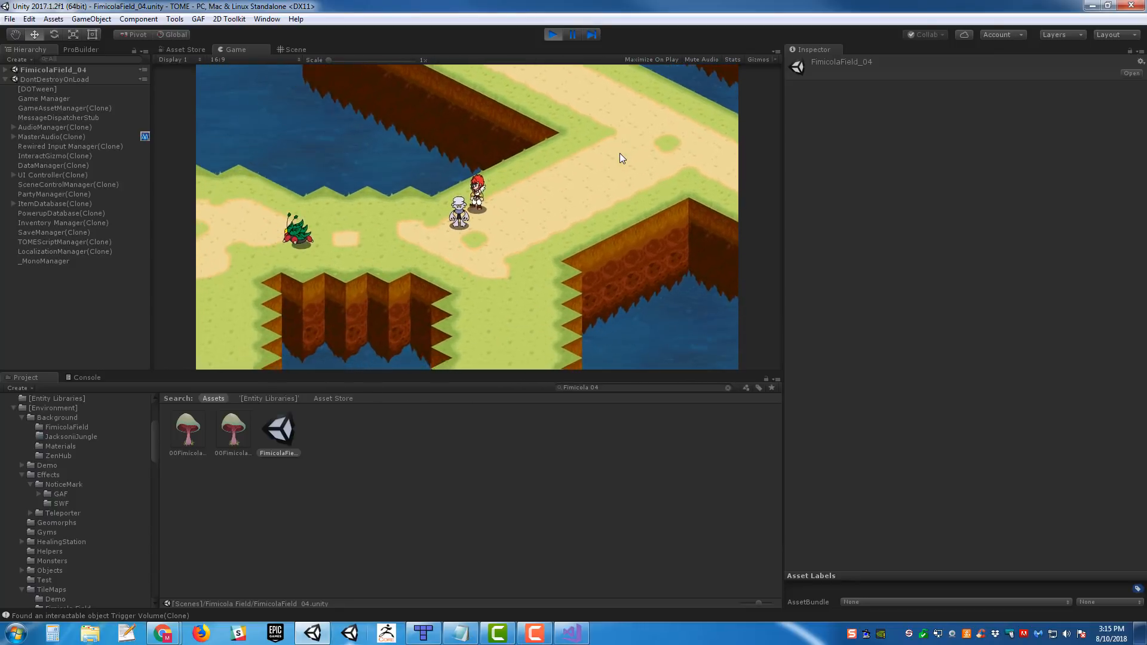
{"action": "key", "text": "Right"}
{"action": "key", "text": "Down"}
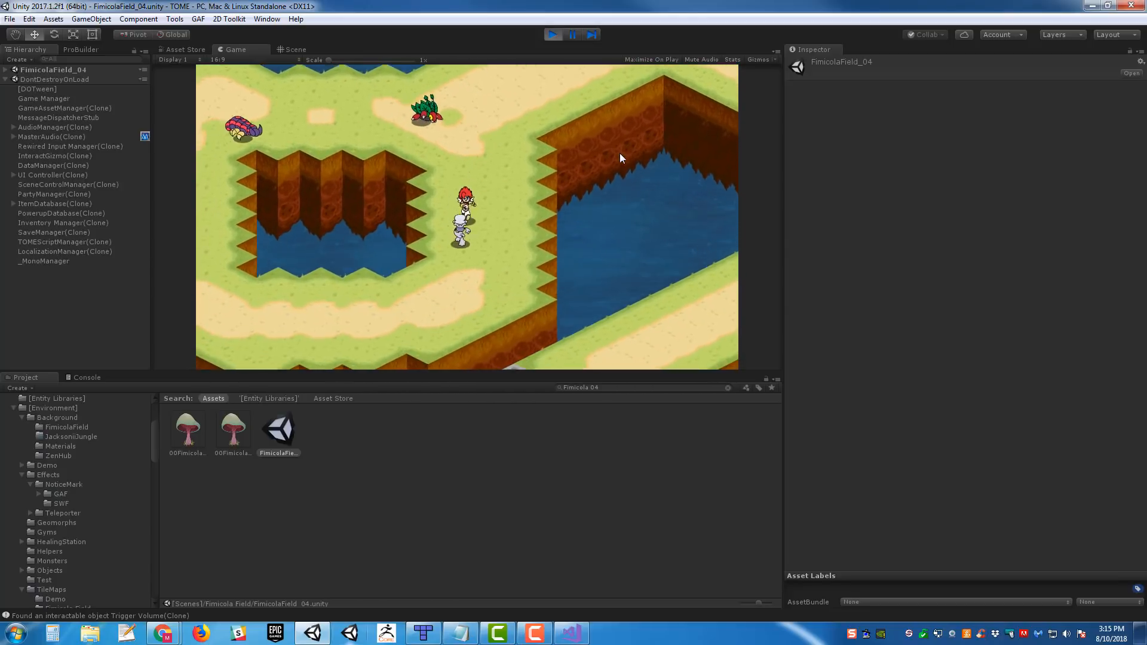
{"action": "key", "text": "Left"}
- Let the two ground enemies approach at the pit's far side and lead them around its upper edge
{"action": "key", "text": "Left"}
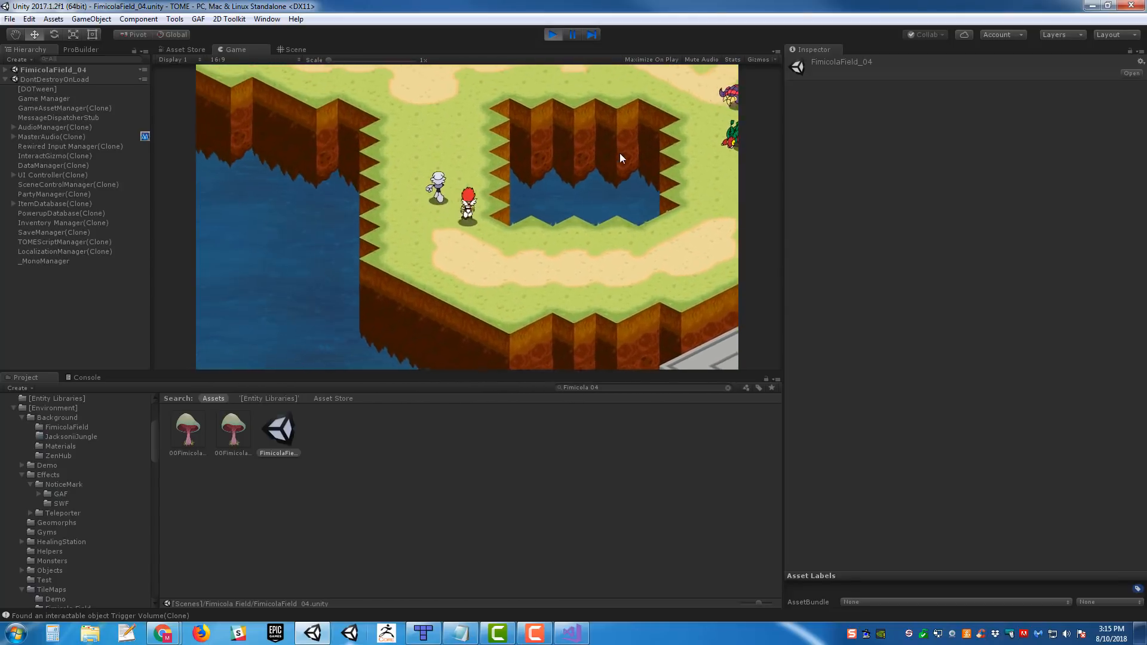
{"action": "key", "text": "Up"}
{"action": "key", "text": "Right"}
{"action": "key", "text": "Left"}
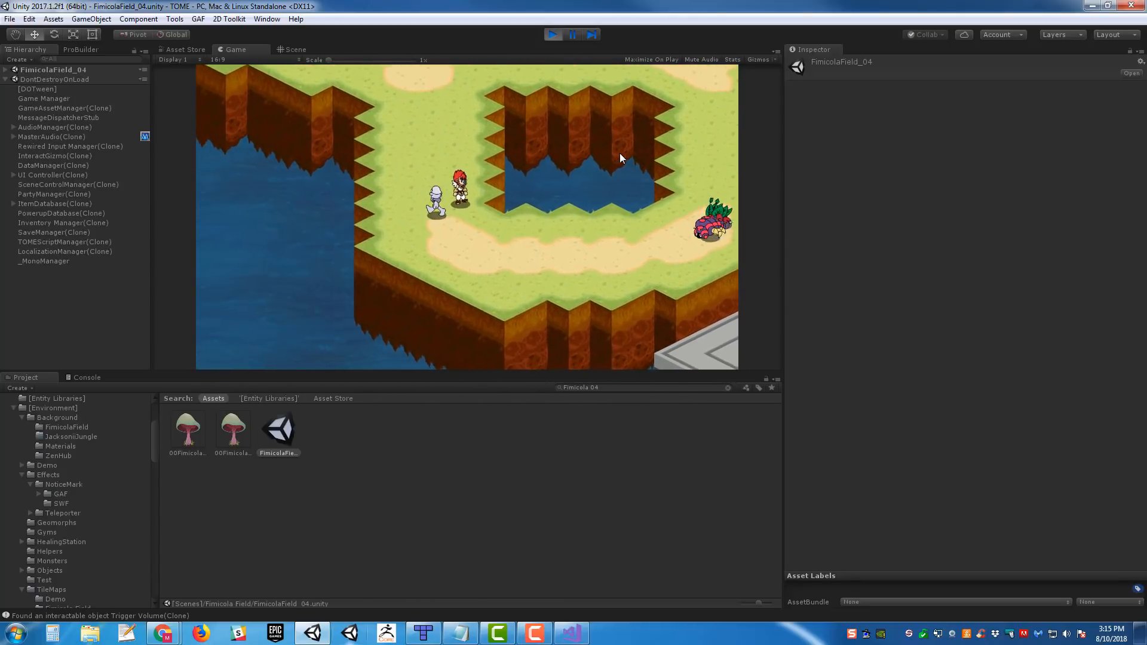
{"action": "key", "text": "Up"}
{"action": "key", "text": "Up"}
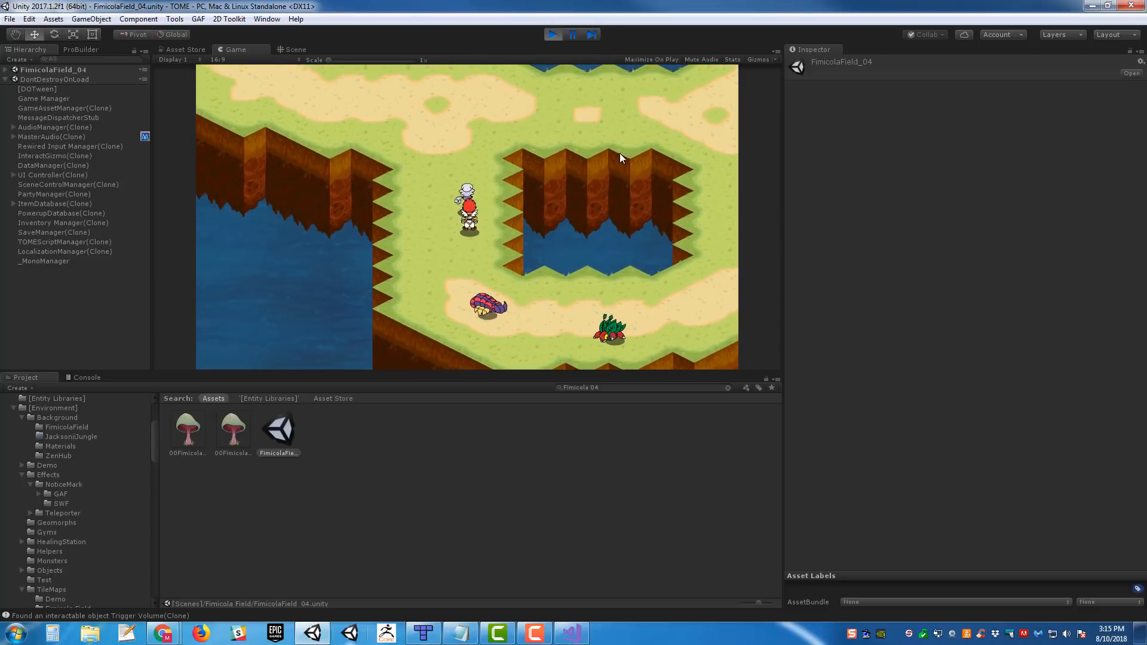
{"action": "key", "text": "Right"}
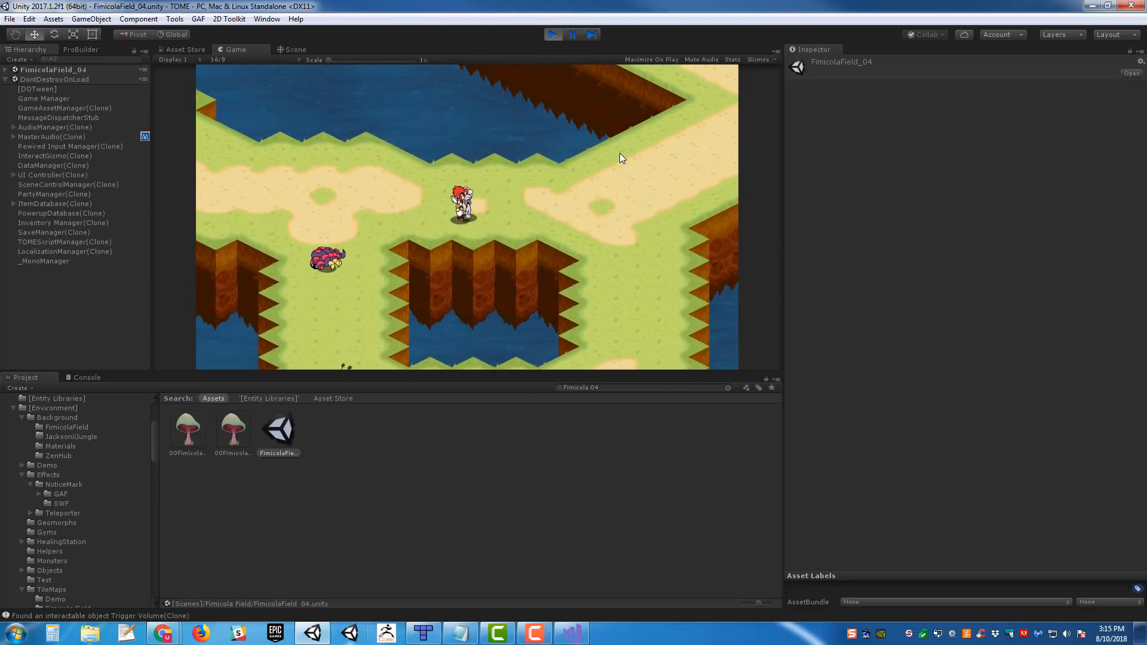
{"action": "key", "text": "Right"}
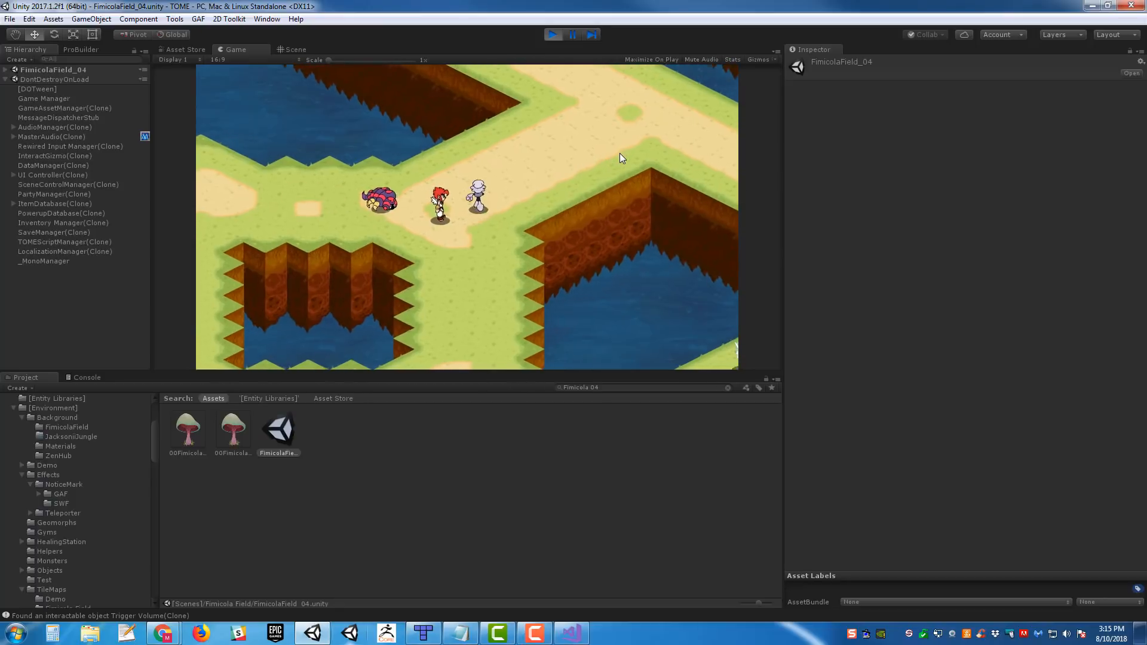
- Walk the party up the slope toward the junction and stop the playtest
{"action": "key", "text": "Up"}
{"action": "key", "text": "Right"}
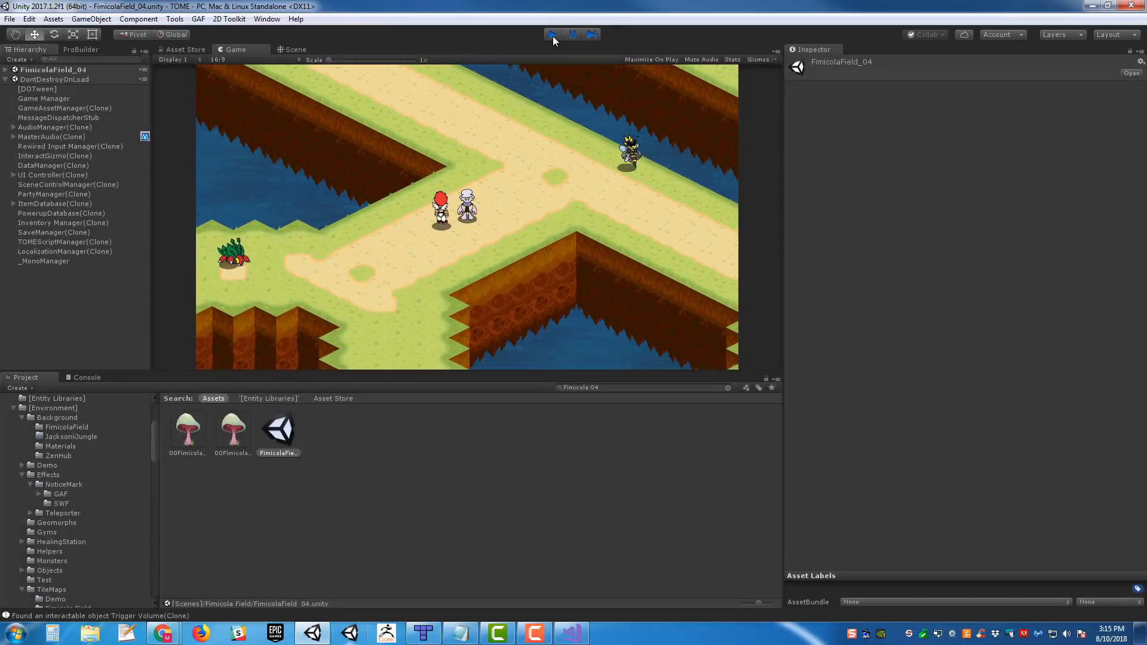
{"action": "left_click", "coordinate": [553, 35]}
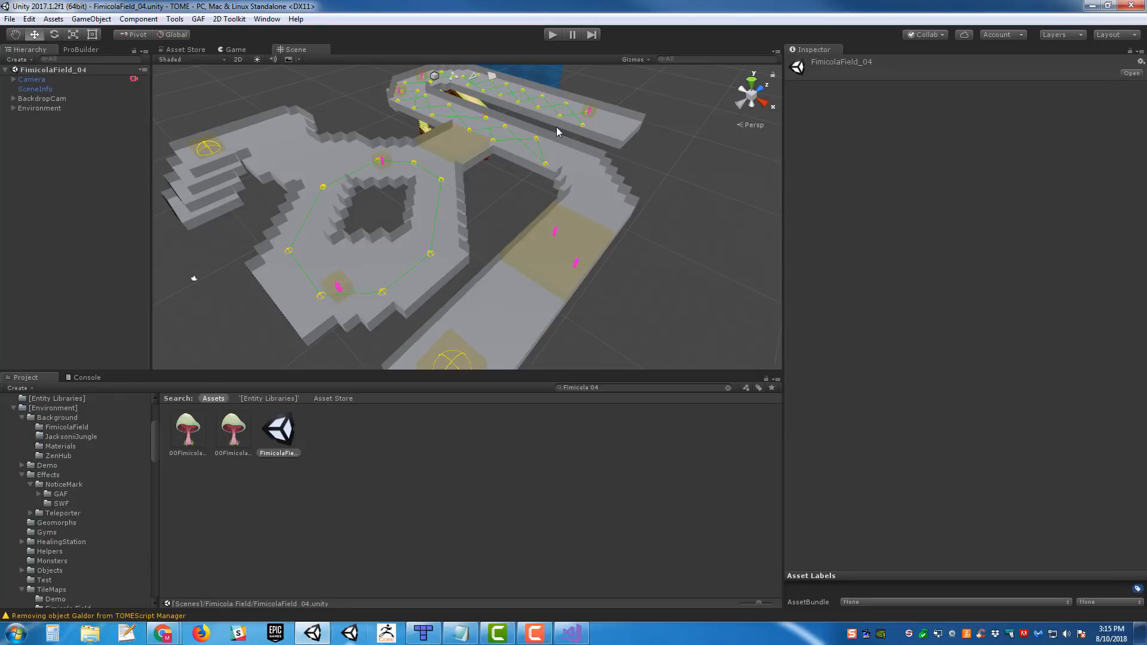
- Examine the FimicolaField_04 layout in the scene view, including the enemy patrol paths, trigger volumes and backer spawn positions
{"action": "right_click_drag", "start_coordinate": [459, 192], "coordinate": [570, 169]}
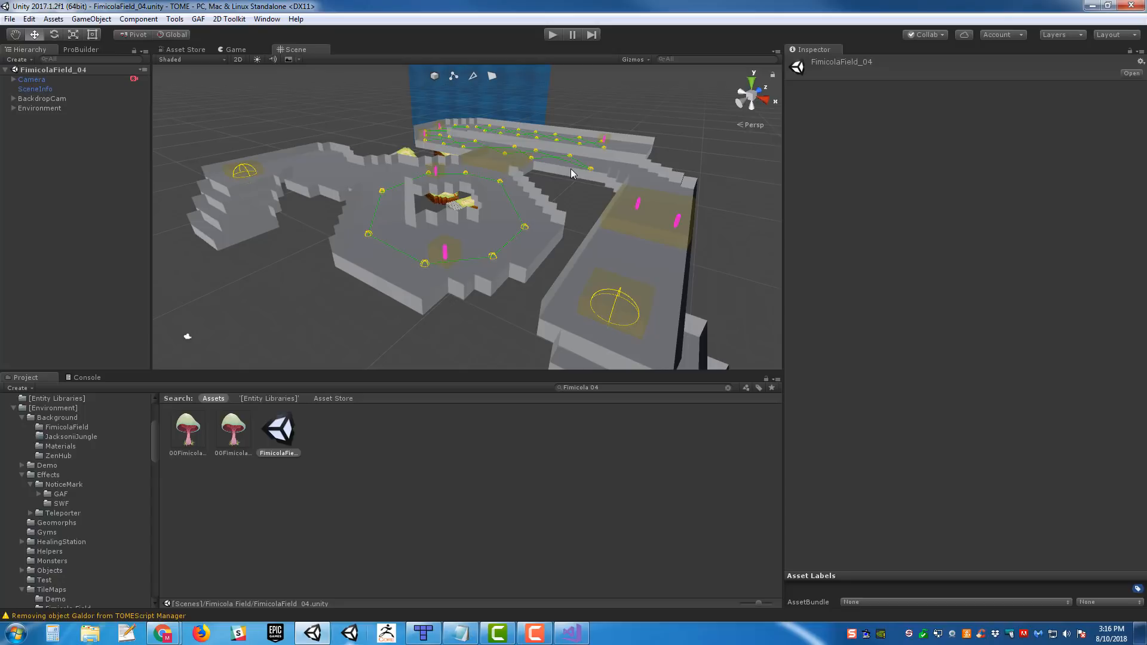
{"action": "mouse_move", "coordinate": [571, 174]}
{"action": "middle_mouse_down"}
{"action": "mouse_move", "coordinate": [523, 181]}
{"action": "mouse_move", "coordinate": [561, 223]}
{"action": "middle_mouse_up"}
{"action": "middle_click_drag", "start_coordinate": [602, 139], "coordinate": [591, 187]}
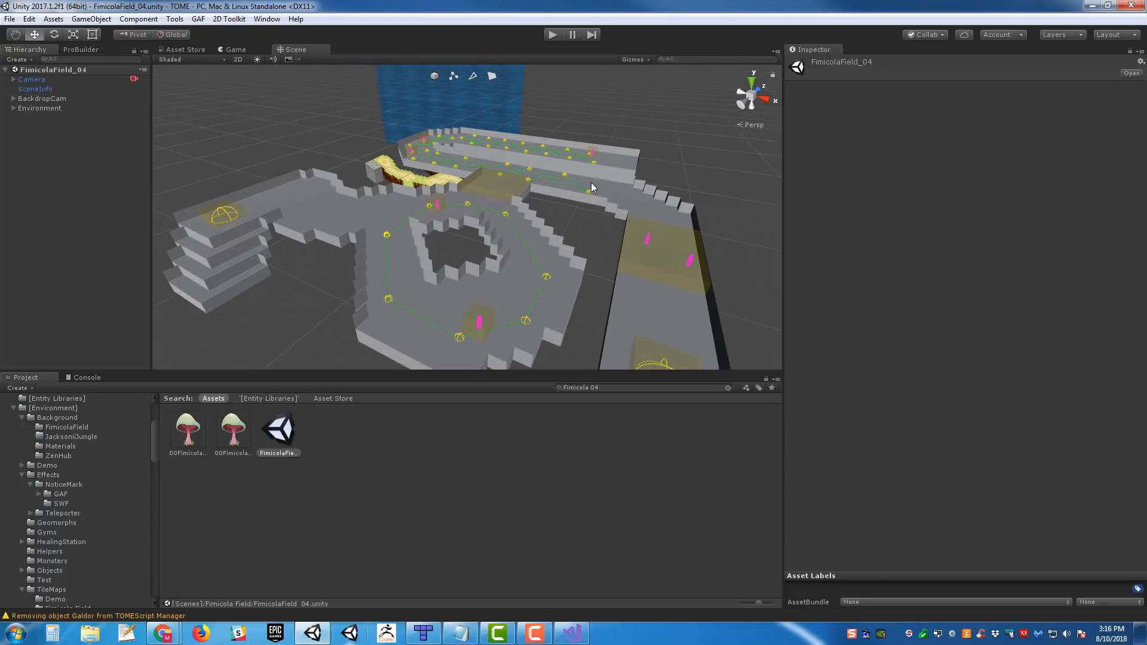
{"action": "left_click_drag", "start_coordinate": [591, 188], "coordinate": [418, 149], "text": "alt"}
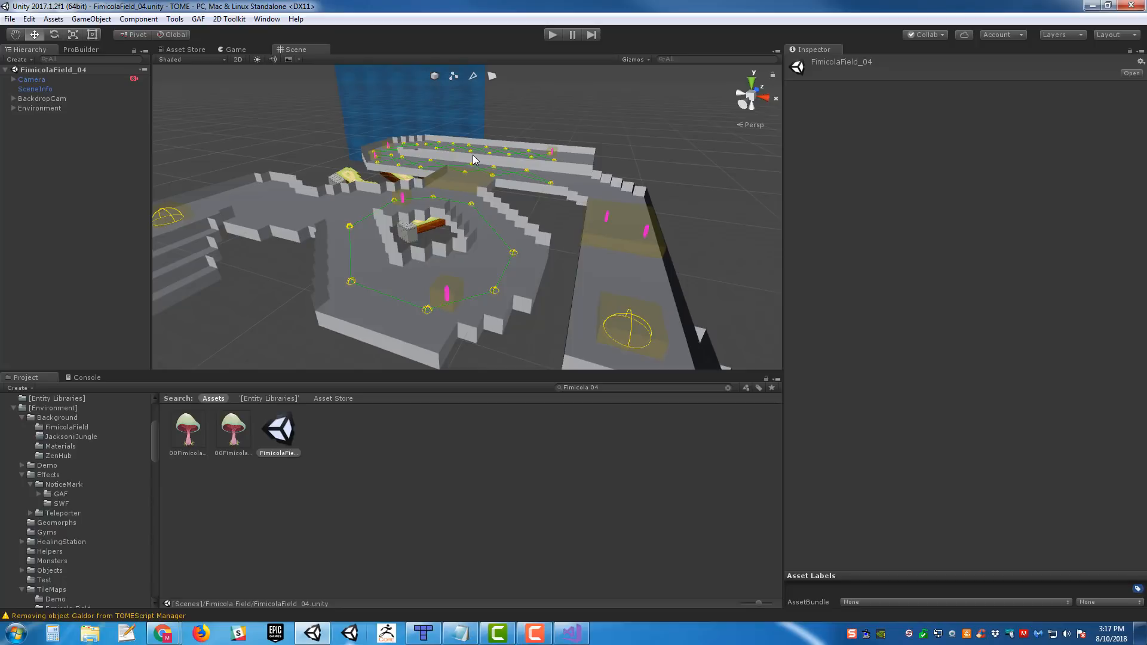
{"action": "right_click_drag", "start_coordinate": [627, 152], "coordinate": [594, 159]}
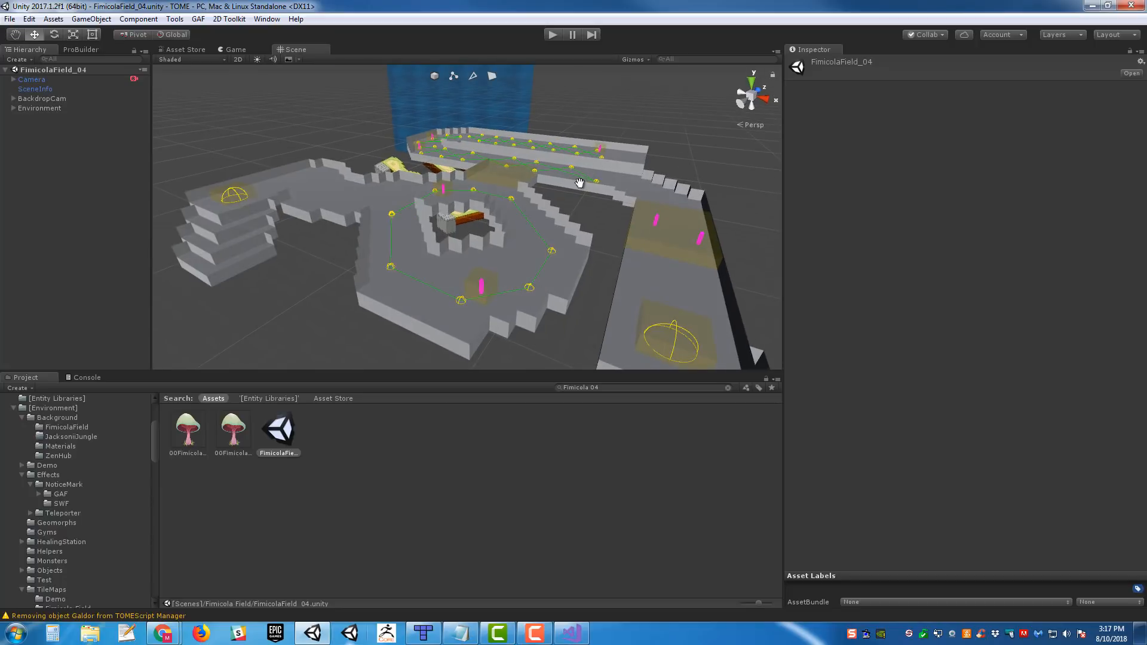
{"action": "middle_click_drag", "start_coordinate": [579, 183], "coordinate": [578, 191]}
{"action": "scroll", "coordinate": [579, 191], "scroll_direction": "down", "scroll_amount": 4}
{"action": "scroll", "coordinate": [568, 189], "scroll_direction": "up", "scroll_amount": 5}
{"action": "mouse_move", "coordinate": [544, 187]}
{"action": "right_mouse_down"}
{"action": "mouse_move", "coordinate": [551, 204]}
{"action": "mouse_move", "coordinate": [535, 192]}
{"action": "right_mouse_up"}
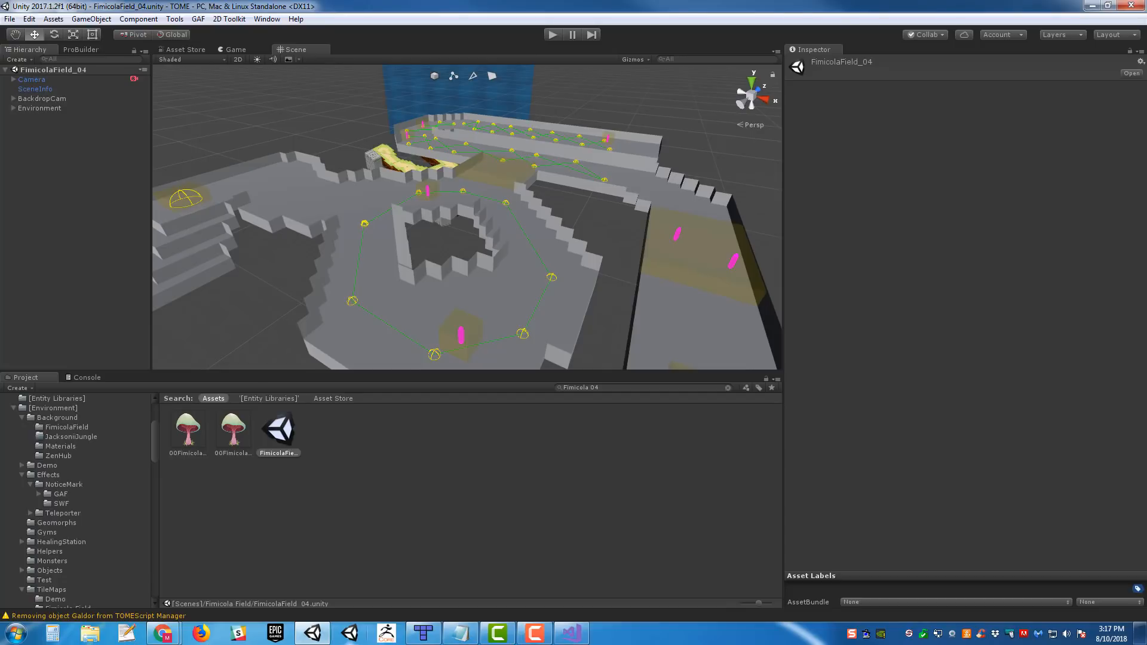